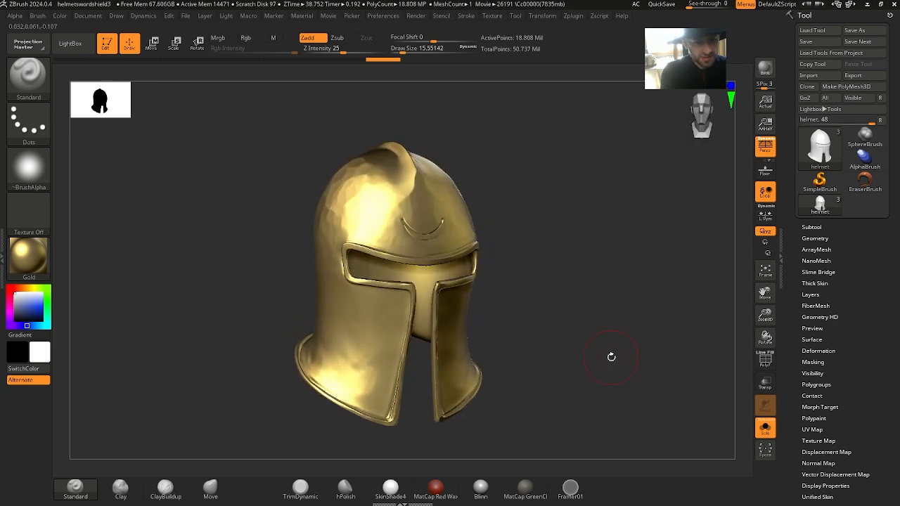
Show the polyframe on the helmet and lower its subdivision level to 4
{"action": "left_click", "coordinate": [766, 360]}
{"action": "key", "text": "shift"}
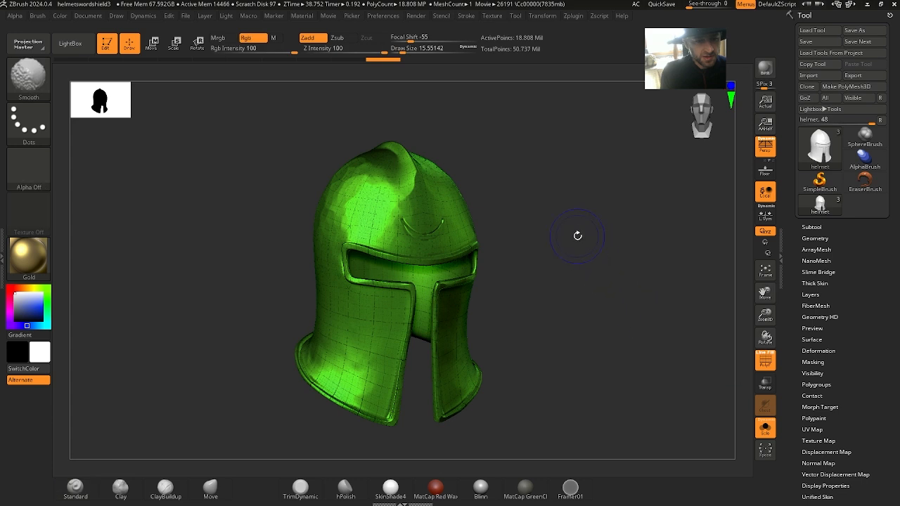
{"action": "left_click", "coordinate": [815, 239]}
{"action": "left_click", "coordinate": [826, 261]}
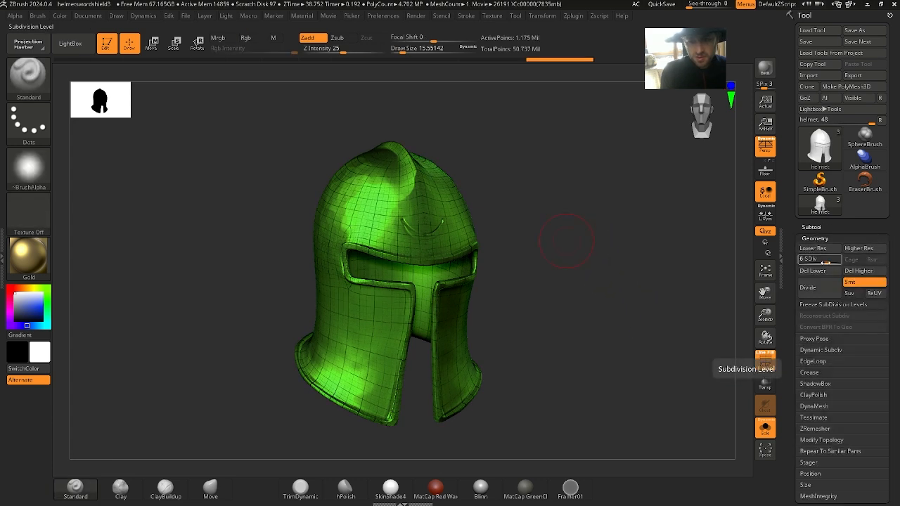
{"action": "left_click_drag", "start_coordinate": [826, 262], "coordinate": [812, 263]}
{"action": "left_click_drag", "start_coordinate": [602, 290], "coordinate": [653, 302], "text": "alt"}
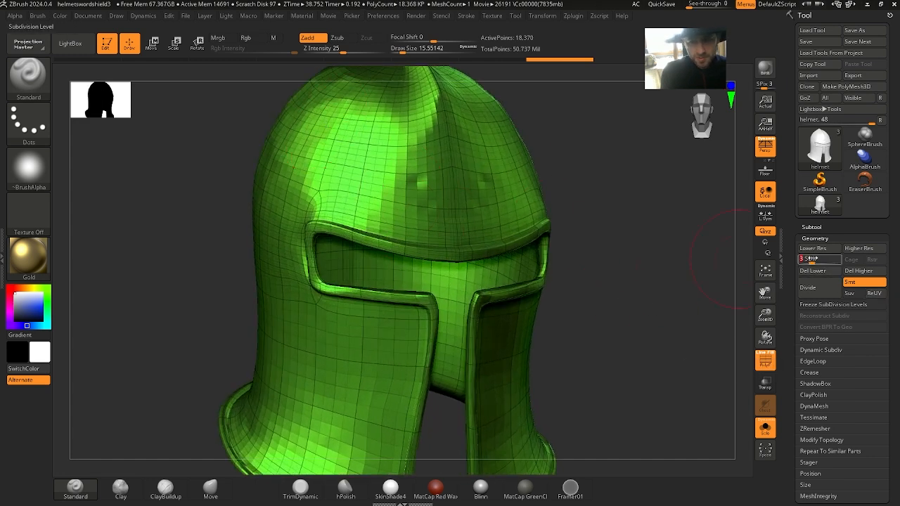
{"action": "left_click_drag", "start_coordinate": [815, 261], "coordinate": [822, 261]}
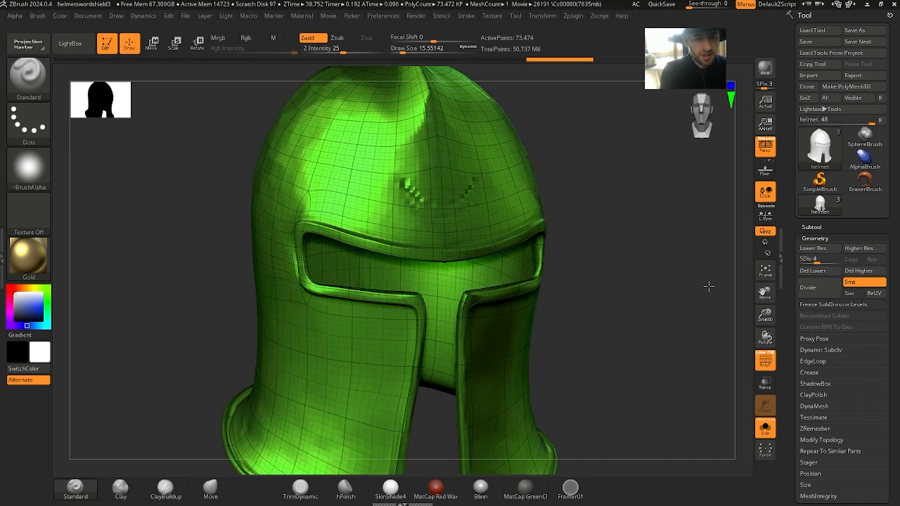
Export the selected helmet subtool over the existing helmet_mid_res.obj in the helmet_sword_shield folder, with the default OBJ options
{"action": "left_click", "coordinate": [852, 76]}
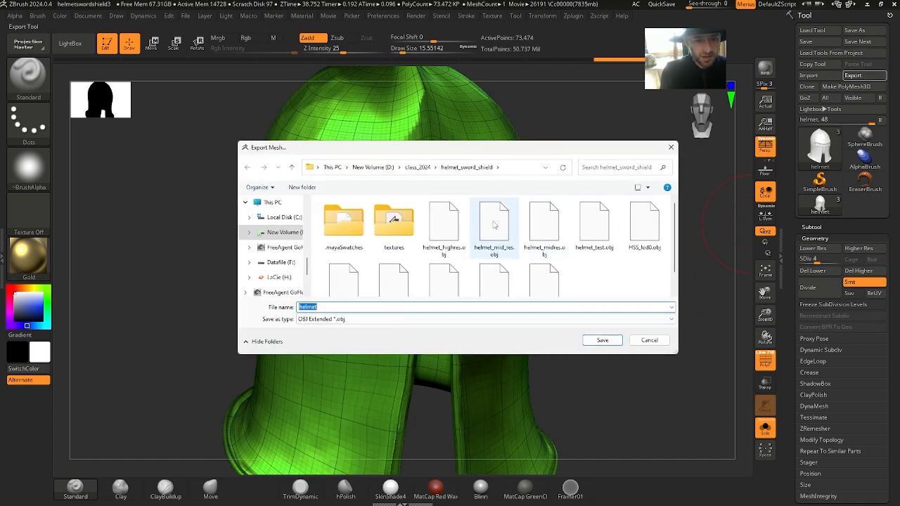
{"action": "left_click", "coordinate": [494, 225]}
{"action": "double_click", "coordinate": [505, 234]}
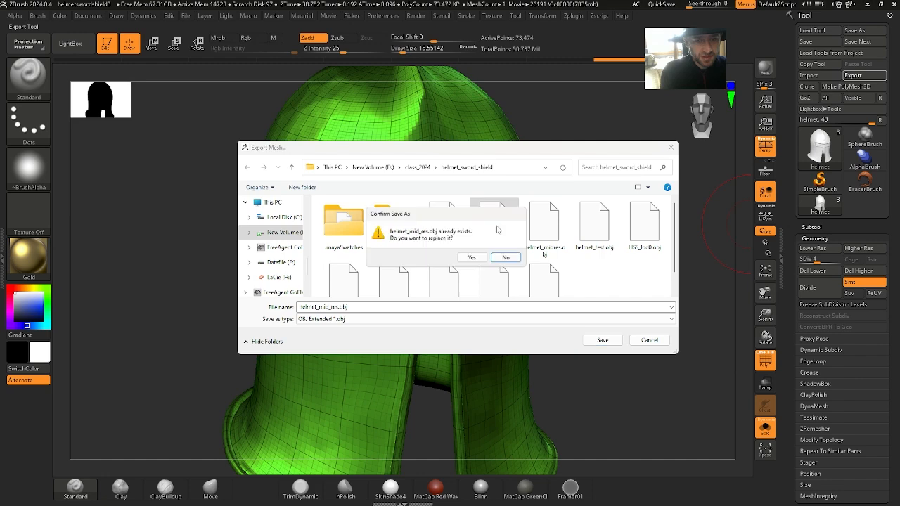
{"action": "left_click", "coordinate": [471, 257]}
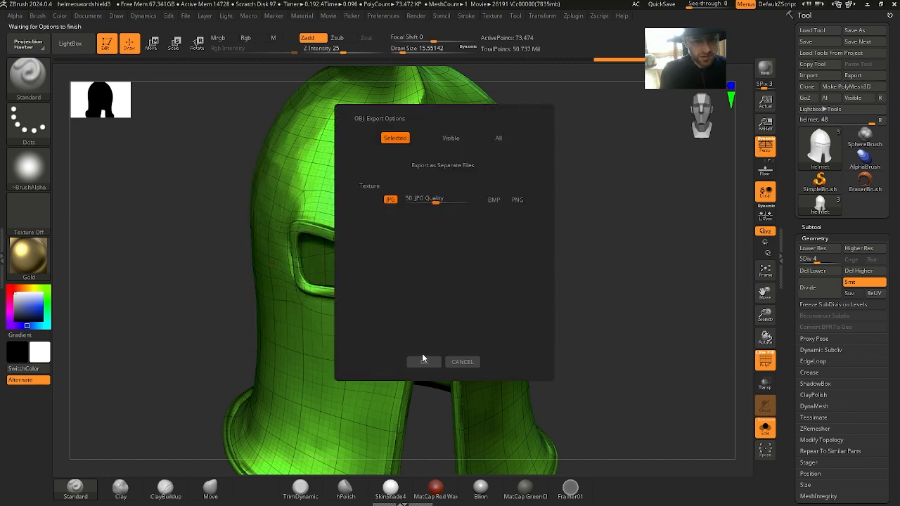
{"action": "left_click", "coordinate": [423, 363]}
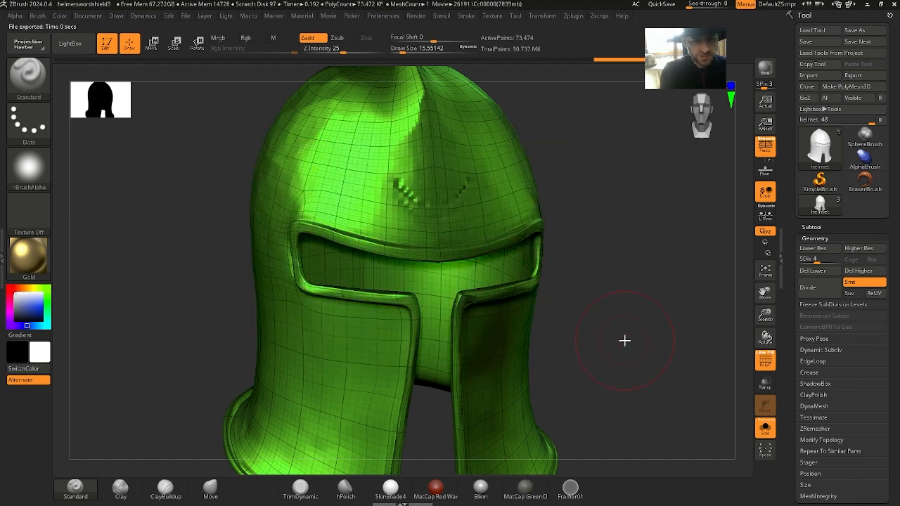
Switch to Maya and delete the existing mid-res helmet from the scene
{"action": "left_click_drag", "start_coordinate": [539, 321], "coordinate": [558, 249], "text": "alt"}
{"action": "left_click_drag", "start_coordinate": [477, 156], "coordinate": [595, 197], "text": "alt"}
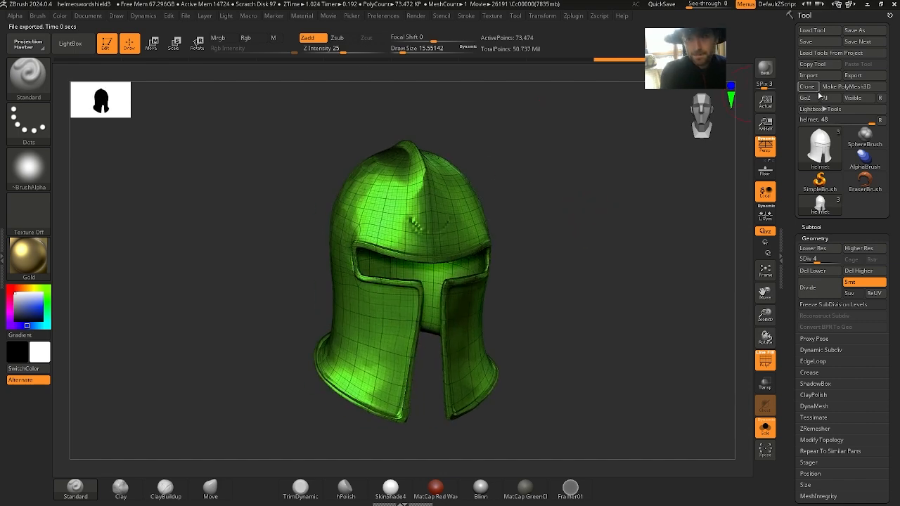
{"action": "key", "text": "alt+Tab"}
{"action": "key", "text": "alt+Tab"}
{"action": "key", "text": "alt+Tab"}
{"action": "left_click", "coordinate": [594, 156]}
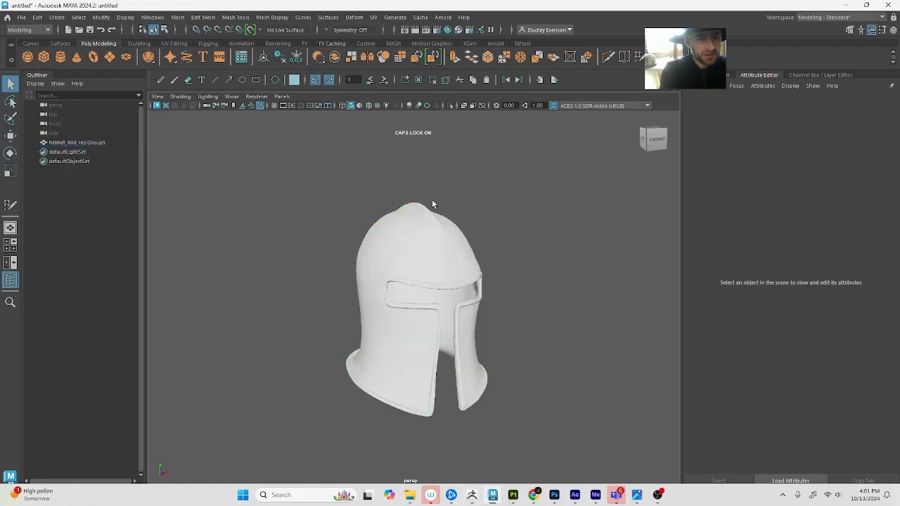
{"action": "left_click", "coordinate": [385, 221]}
{"action": "key", "text": "Delete"}
Import the freshly exported helmet_mid_res.obj into the empty scene
{"action": "left_click", "coordinate": [21, 17]}
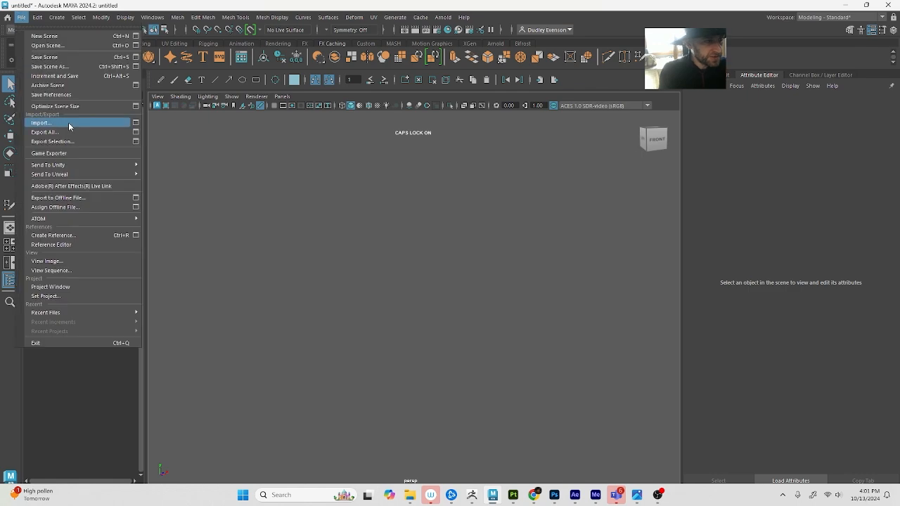
{"action": "left_click", "coordinate": [68, 121]}
{"action": "left_click", "coordinate": [348, 253]}
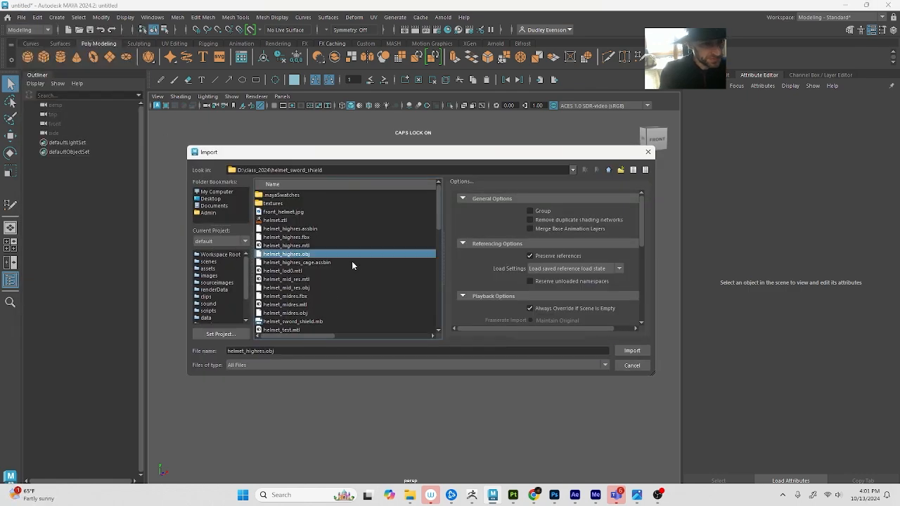
{"action": "double_click", "coordinate": [298, 287]}
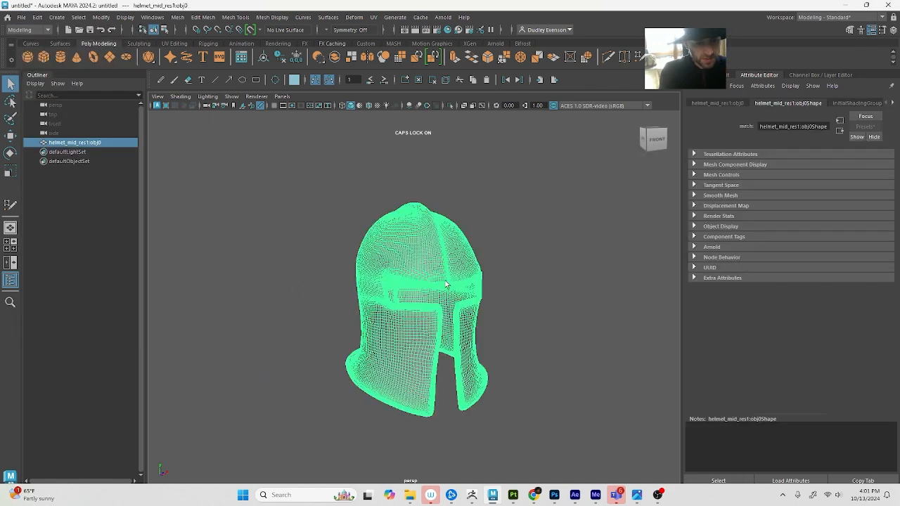
Switch to ZBrush, pre-process the current helmet in Decimation Master and try the 20 k points preset
{"action": "key", "text": "alt+Tab"}
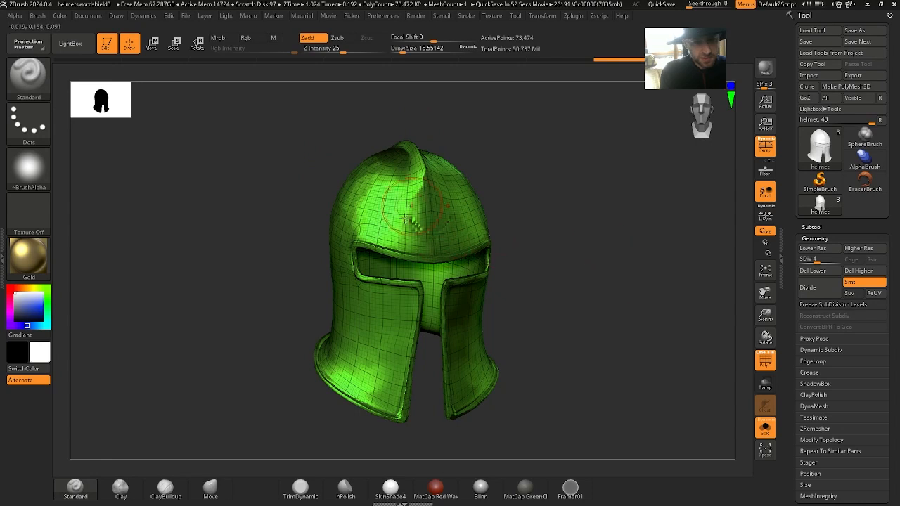
{"action": "left_click", "coordinate": [572, 18]}
{"action": "left_click", "coordinate": [607, 101]}
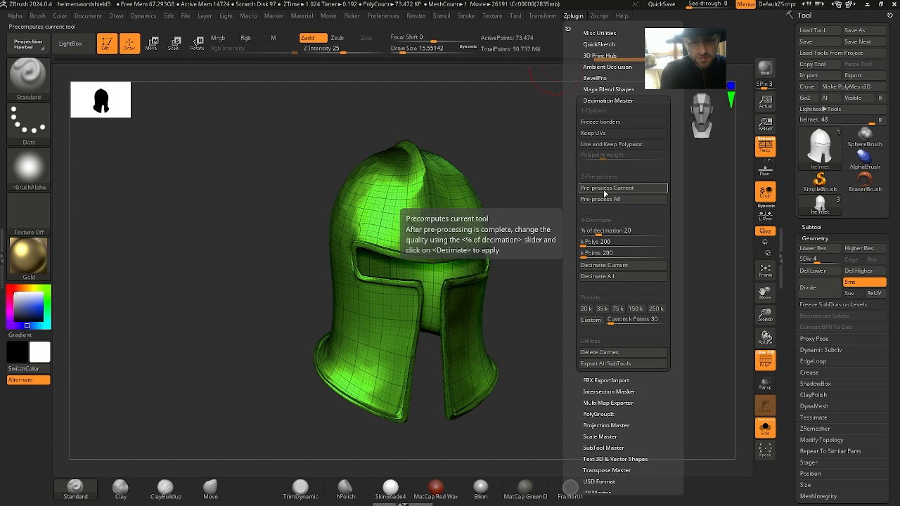
{"action": "left_click", "coordinate": [604, 195]}
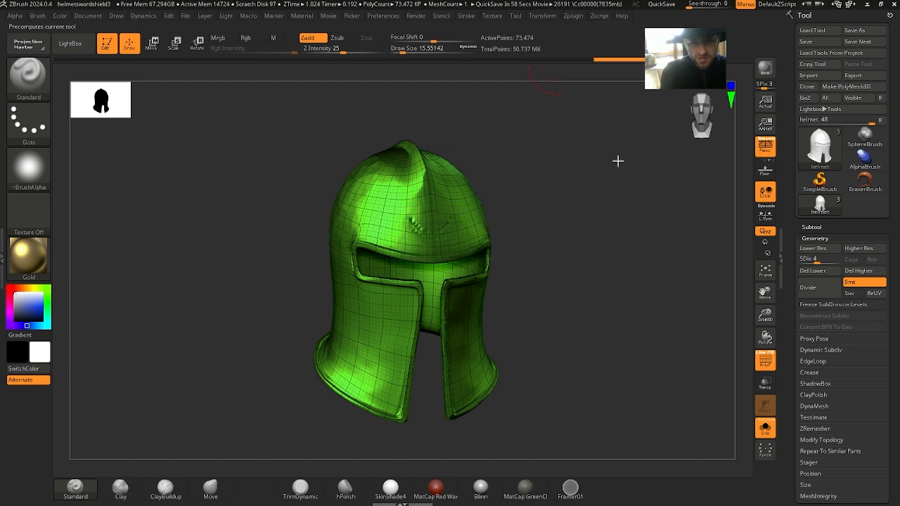
{"action": "left_click", "coordinate": [572, 19]}
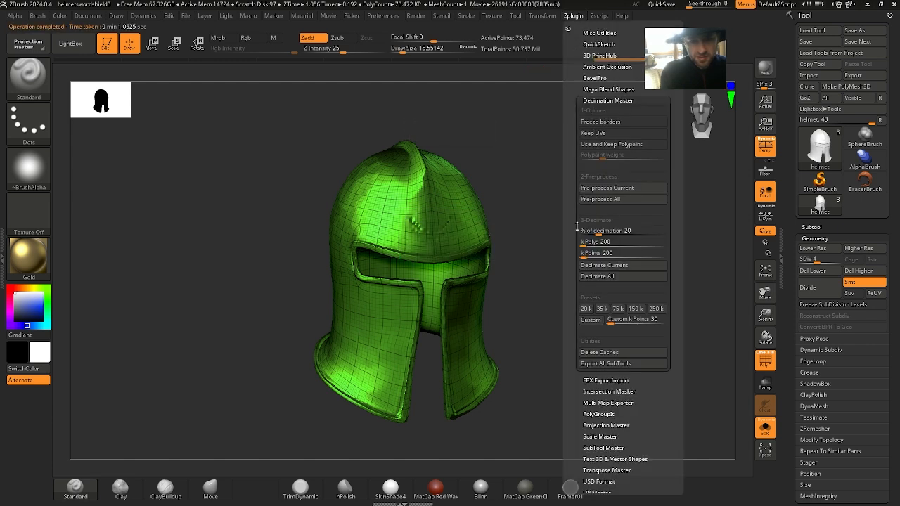
{"action": "left_click", "coordinate": [586, 309]}
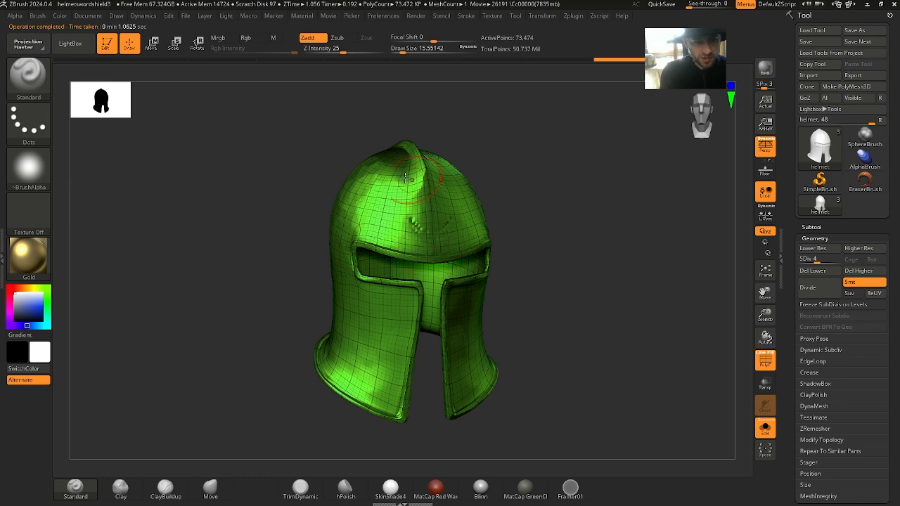
{"action": "mouse_move", "coordinate": [589, 275]}
{"action": "left_mouse_down"}
{"action": "mouse_move", "coordinate": [621, 272]}
{"action": "mouse_move", "coordinate": [582, 270]}
{"action": "left_mouse_up"}
Return to Maya and delete the imported helmet mesh
{"action": "key", "text": "alt+Tab"}
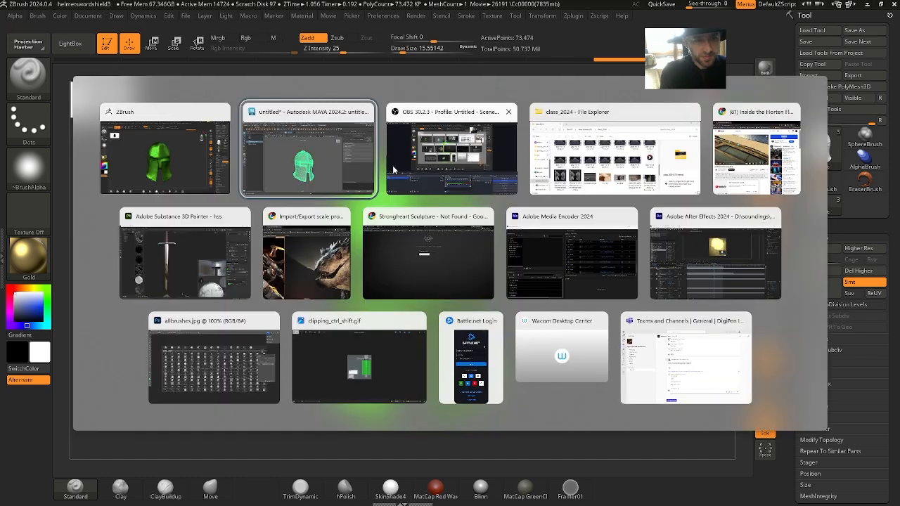
{"action": "key", "text": "alt+Tab"}
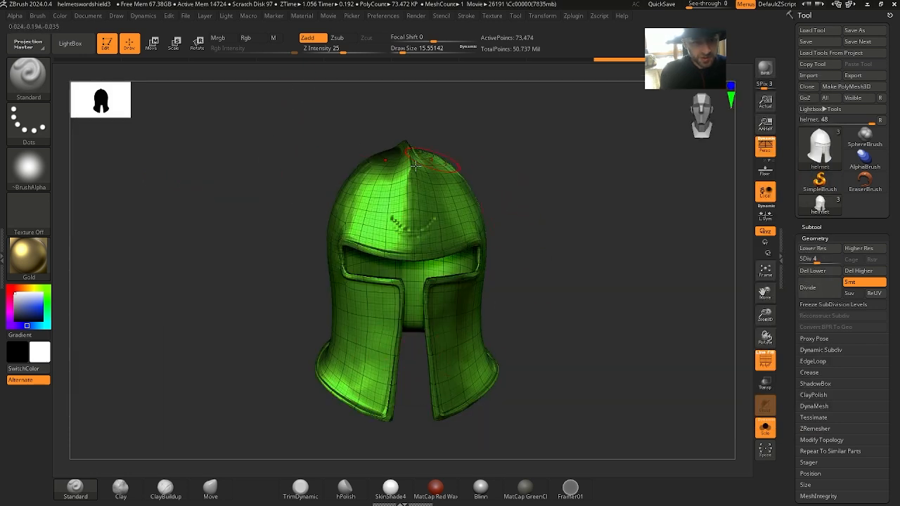
{"action": "key", "text": "alt+Tab"}
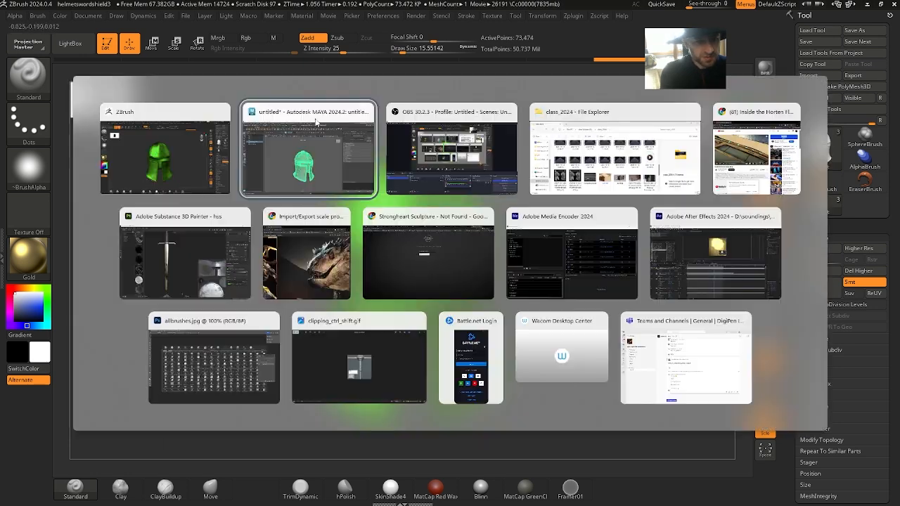
{"action": "left_click", "coordinate": [326, 134]}
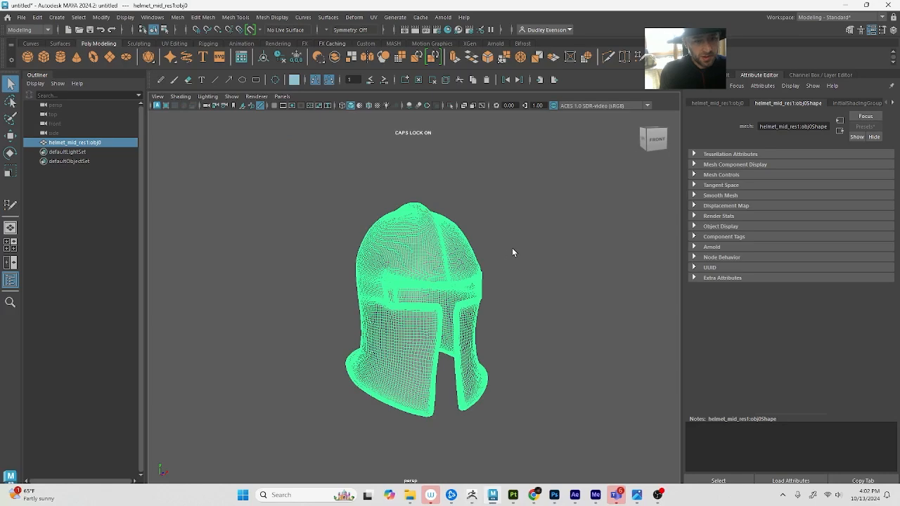
{"action": "key", "text": "Delete"}
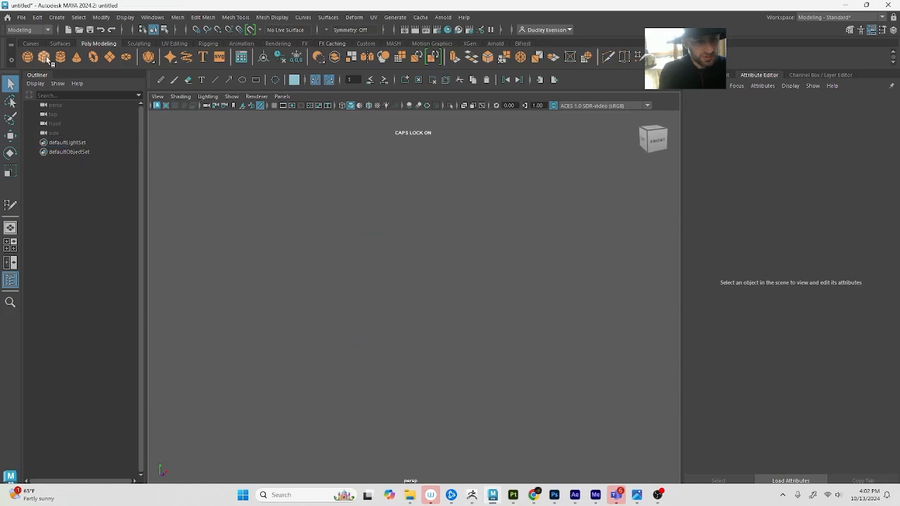
Import helmet_mid_res.obj from the helmet_sword_shield folder again
{"action": "left_click", "coordinate": [21, 17]}
{"action": "left_click", "coordinate": [42, 122]}
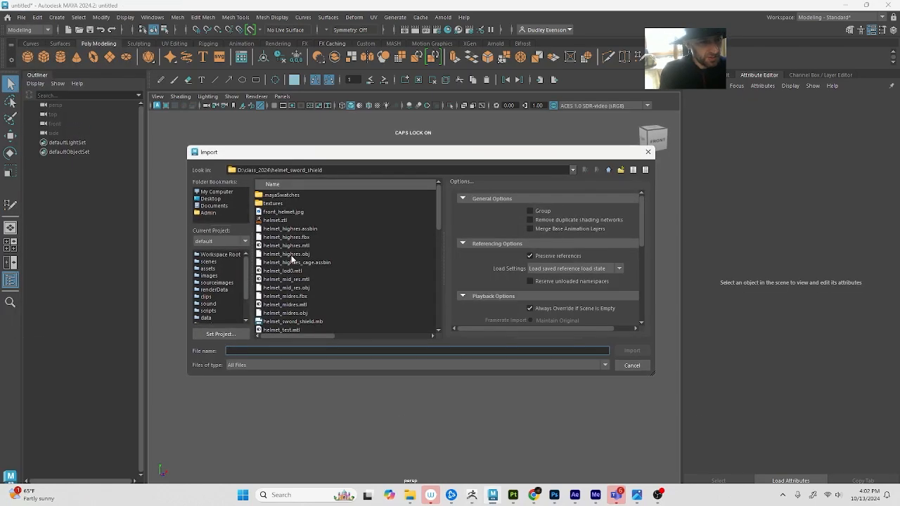
{"action": "double_click", "coordinate": [304, 289]}
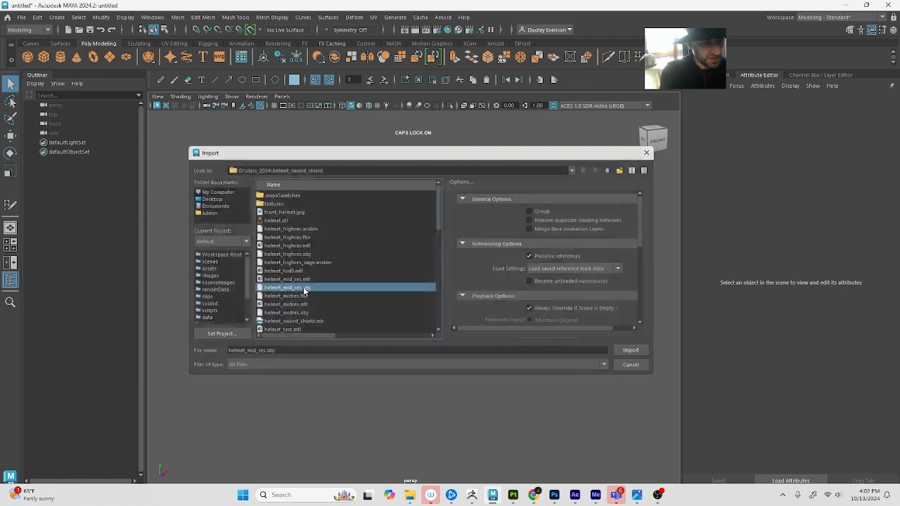
{"action": "left_click", "coordinate": [449, 283]}
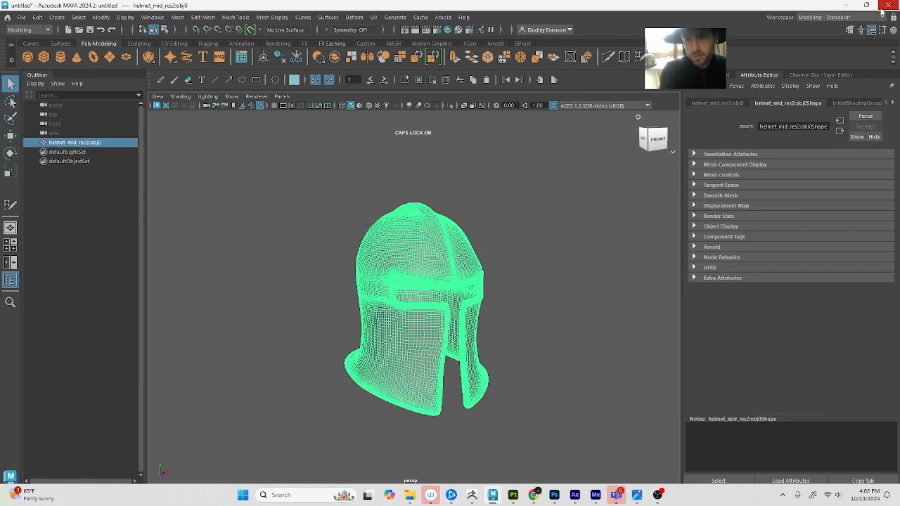
Show the Channel Box and Layer Editor and create an empty display layer
{"action": "left_click", "coordinate": [893, 31]}
{"action": "left_click", "coordinate": [789, 385]}
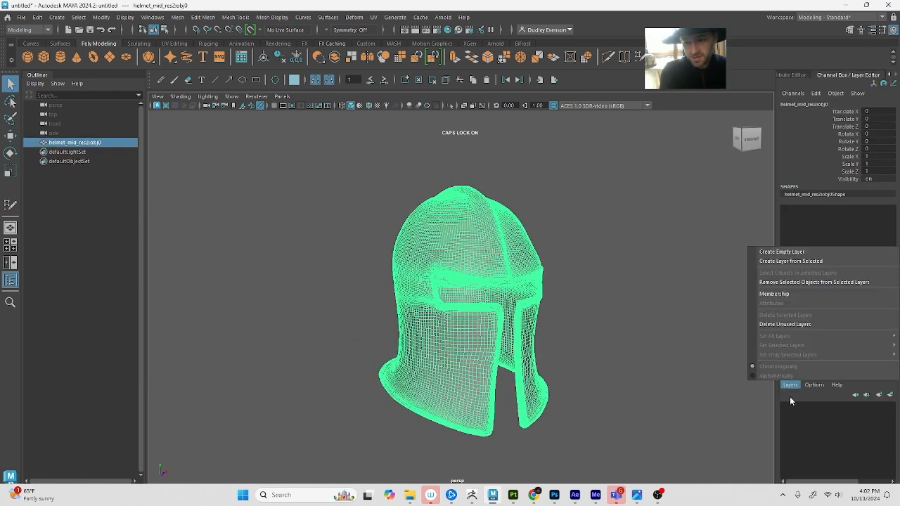
{"action": "left_click", "coordinate": [780, 253]}
{"action": "middle_click_drag", "start_coordinate": [592, 278], "coordinate": [575, 273], "text": "alt"}
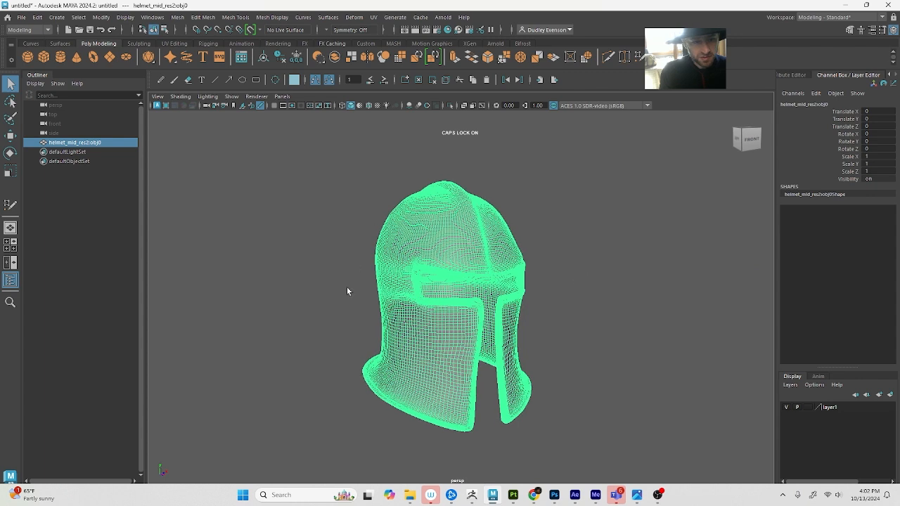
Add the selected helmet mesh to the new display layer
{"action": "left_click", "coordinate": [836, 408]}
{"action": "right_click", "coordinate": [835, 407]}
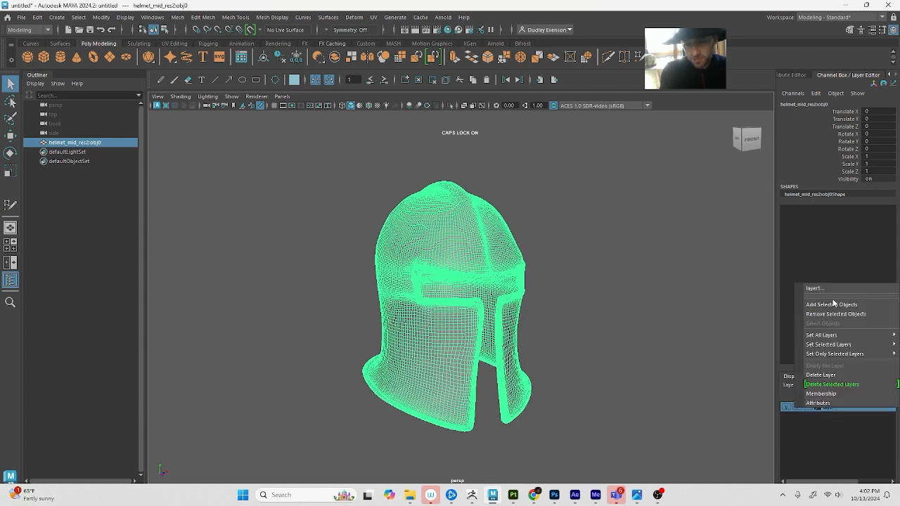
{"action": "left_click", "coordinate": [830, 307]}
Try to rename the helmet's display layer to MIDRES
{"action": "double_click", "coordinate": [842, 408]}
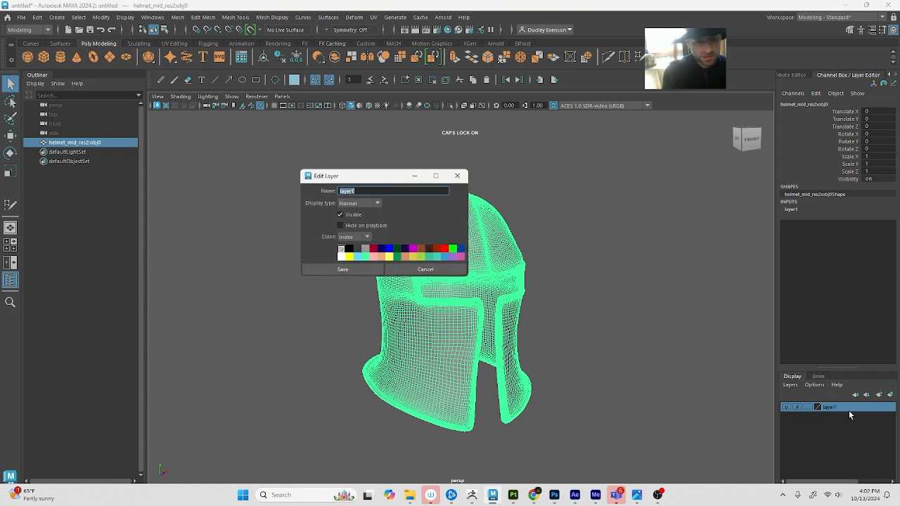
{"action": "type", "text": "MIDRES"}
{"action": "key", "text": "Return"}
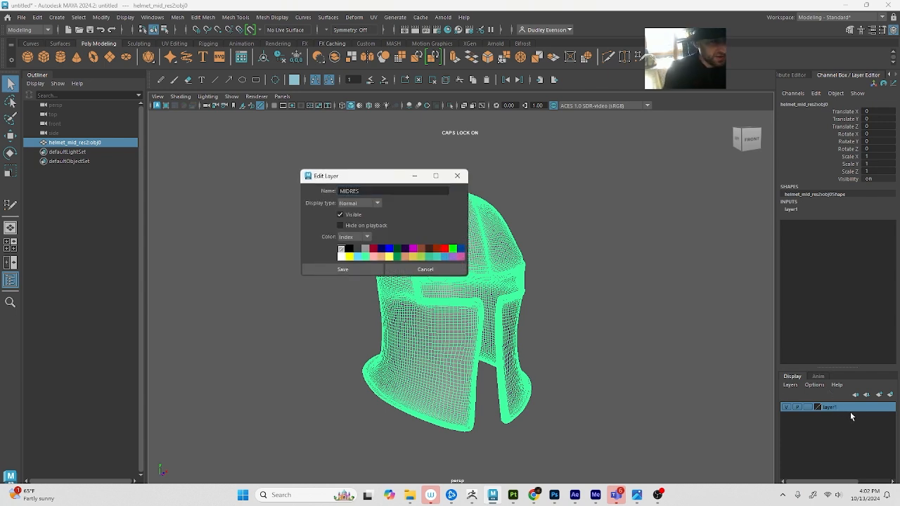
{"action": "left_click", "coordinate": [197, 205]}
{"action": "left_click_drag", "start_coordinate": [282, 193], "coordinate": [293, 216], "text": "alt"}
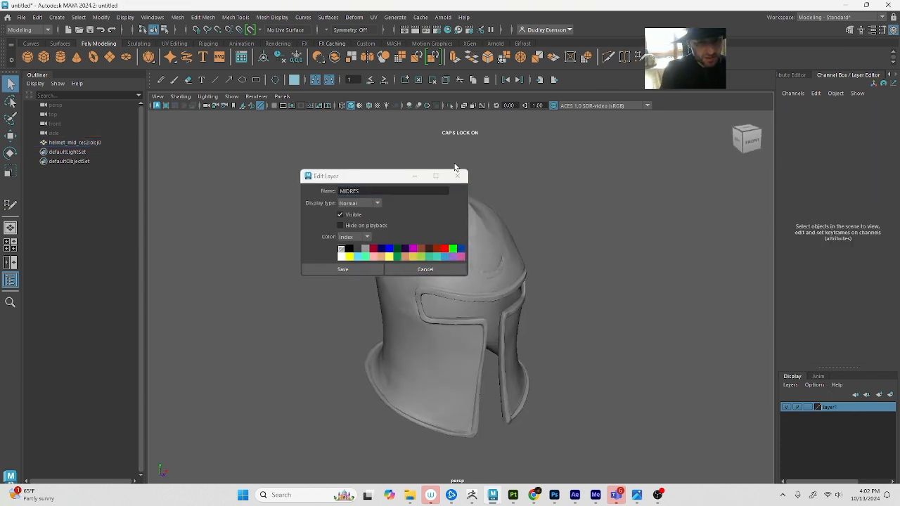
{"action": "right_click", "coordinate": [844, 404]}
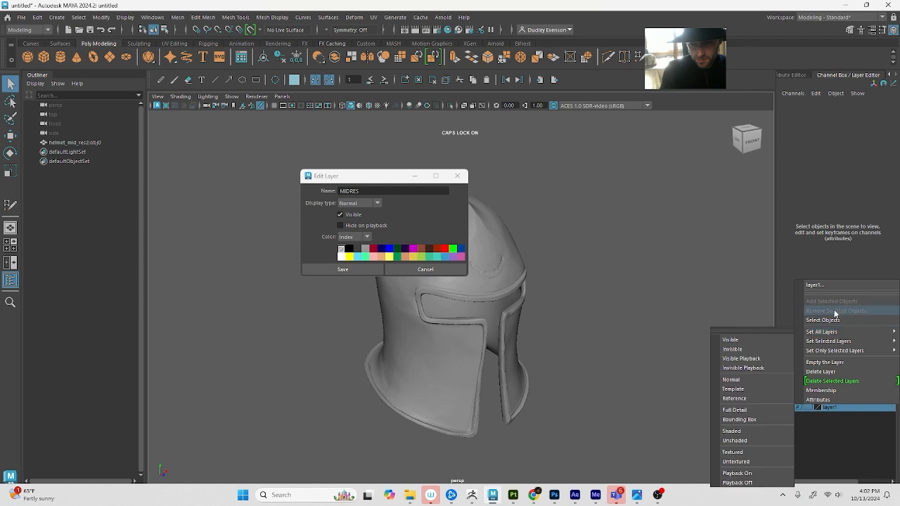
{"action": "left_click", "coordinate": [619, 335]}
{"action": "left_click", "coordinate": [424, 270]}
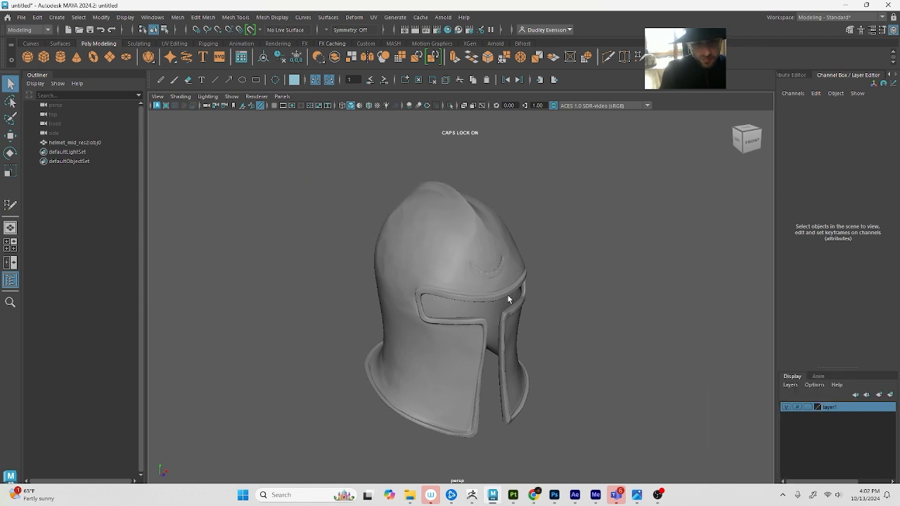
Add the helmet mesh to layer1 and toggle the layer's visibility off and back on
{"action": "left_click", "coordinate": [508, 296]}
{"action": "right_click", "coordinate": [827, 406]}
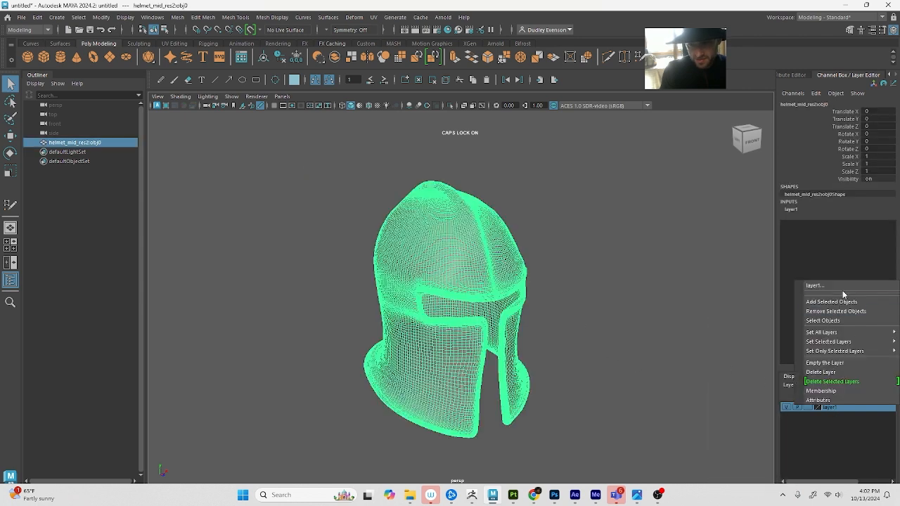
{"action": "left_click", "coordinate": [844, 301]}
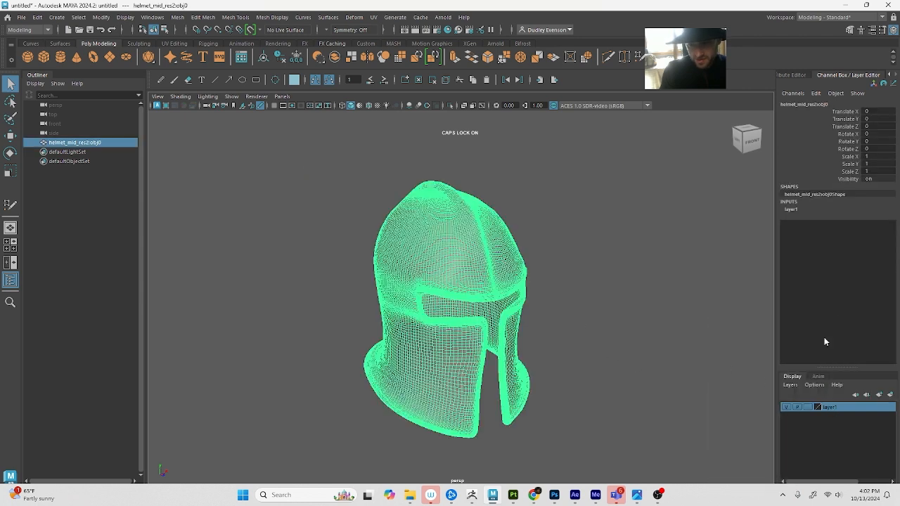
{"action": "left_click", "coordinate": [785, 407]}
{"action": "left_click", "coordinate": [785, 408]}
{"action": "left_click", "coordinate": [314, 211]}
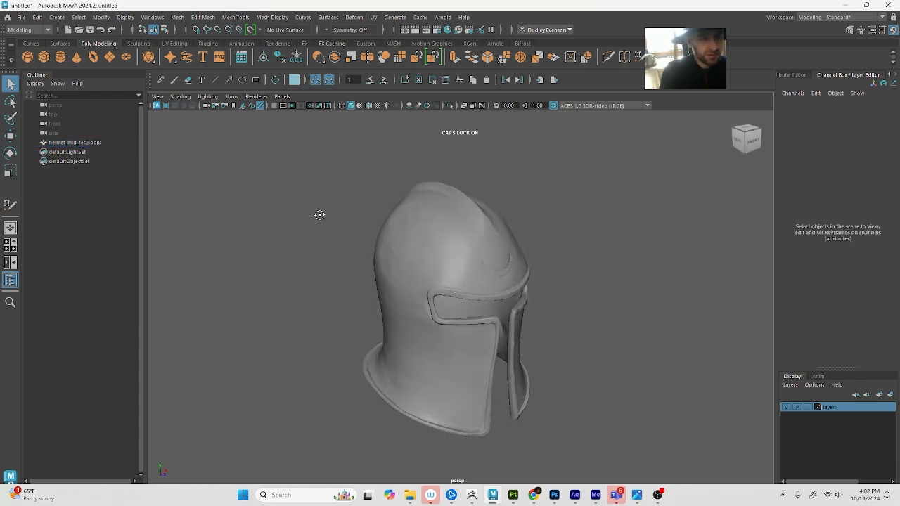
Make the helmet mesh a live surface, checking it in wireframe before returning to shaded display
{"action": "left_click_drag", "start_coordinate": [552, 266], "coordinate": [329, 169], "text": "alt"}
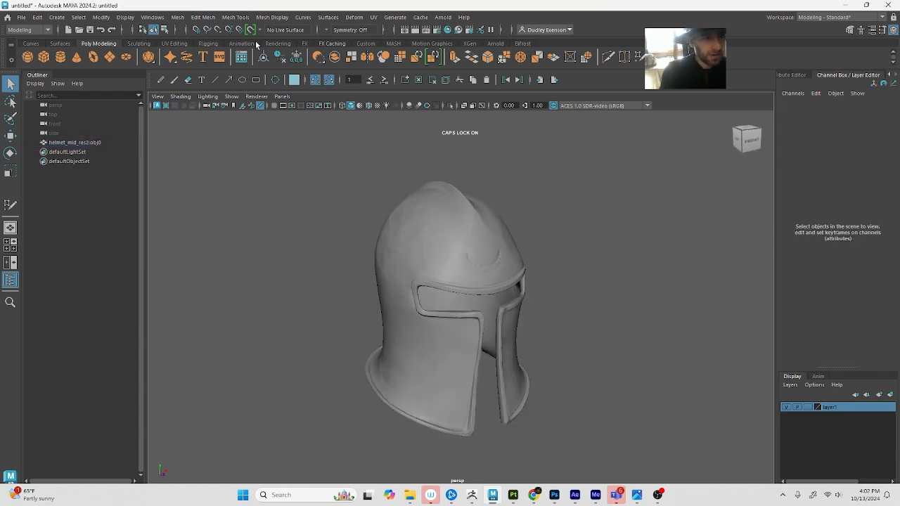
{"action": "left_click", "coordinate": [431, 215]}
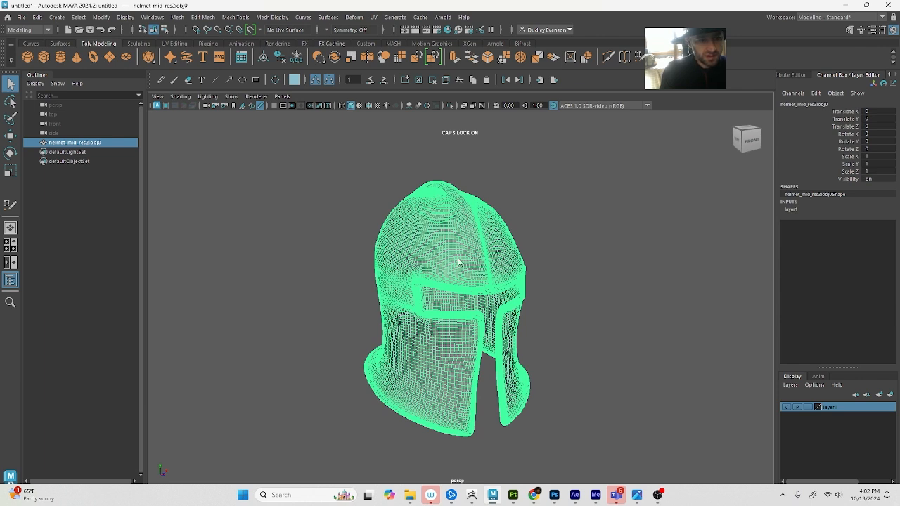
{"action": "key", "text": "4"}
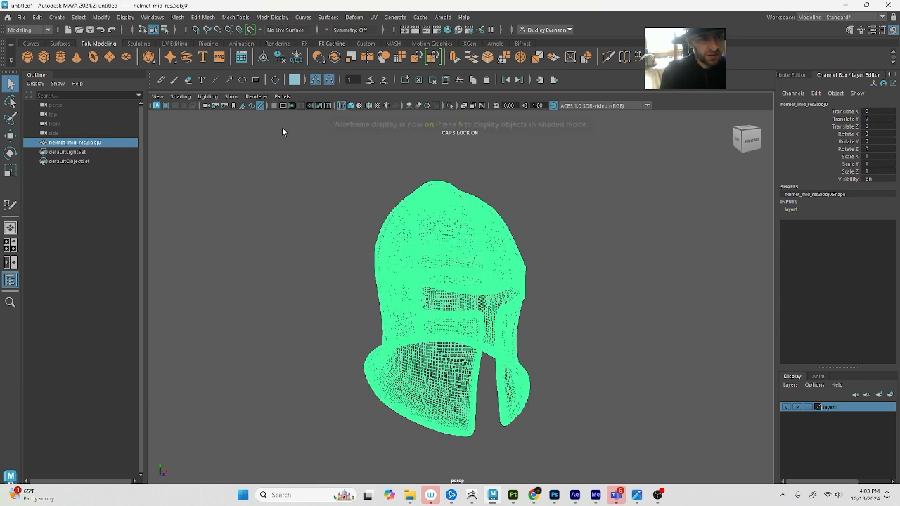
{"action": "left_click", "coordinate": [251, 30]}
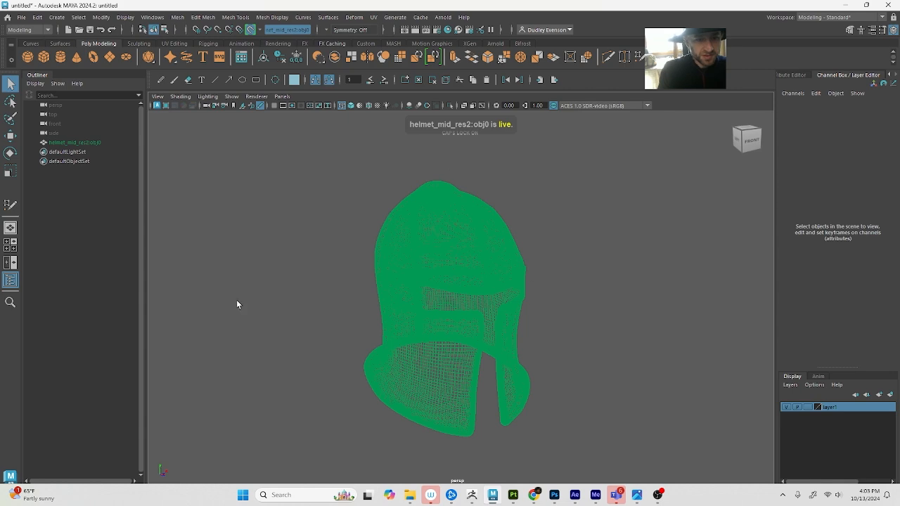
{"action": "key", "text": "5"}
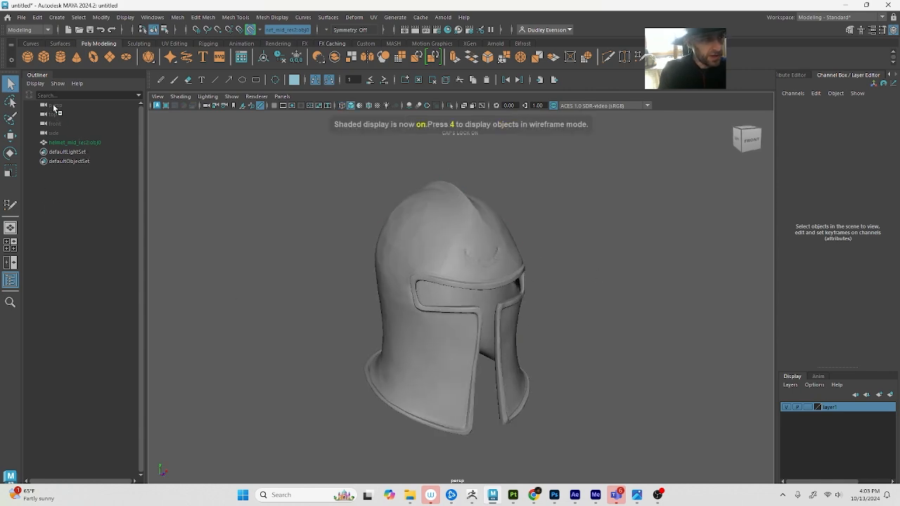
Try placing a polygon sphere scaled to about 0.056 against the helmet's upper dome, and delete it
{"action": "left_click", "coordinate": [27, 56]}
{"action": "key", "text": "r"}
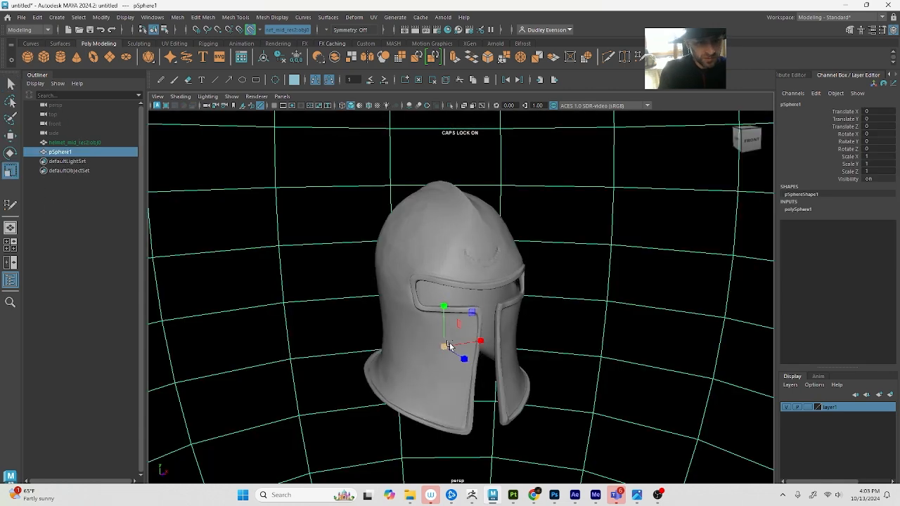
{"action": "left_click_drag", "start_coordinate": [446, 345], "coordinate": [1, 419]}
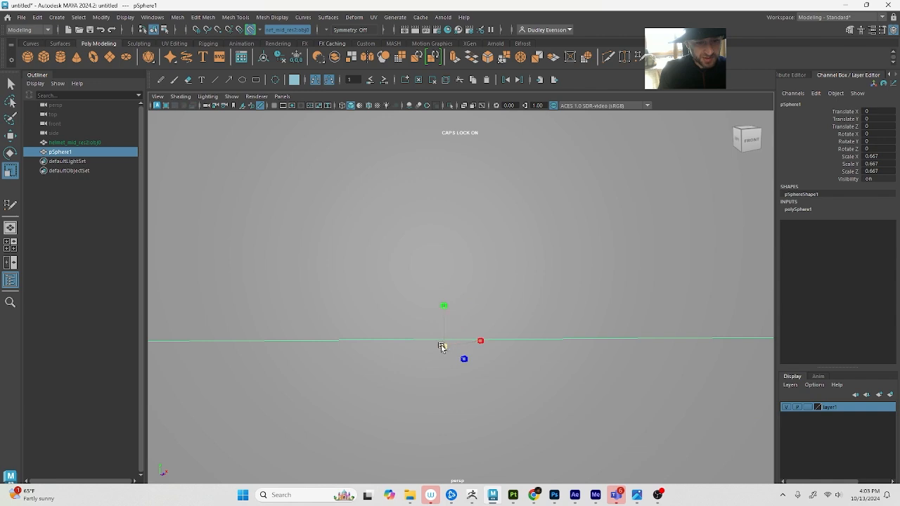
{"action": "left_click_drag", "start_coordinate": [444, 347], "coordinate": [169, 424]}
{"action": "left_click_drag", "start_coordinate": [444, 349], "coordinate": [379, 233]}
{"action": "key", "text": "w"}
{"action": "key", "text": "r"}
{"action": "key", "text": "w"}
{"action": "left_click_drag", "start_coordinate": [480, 200], "coordinate": [447, 226]}
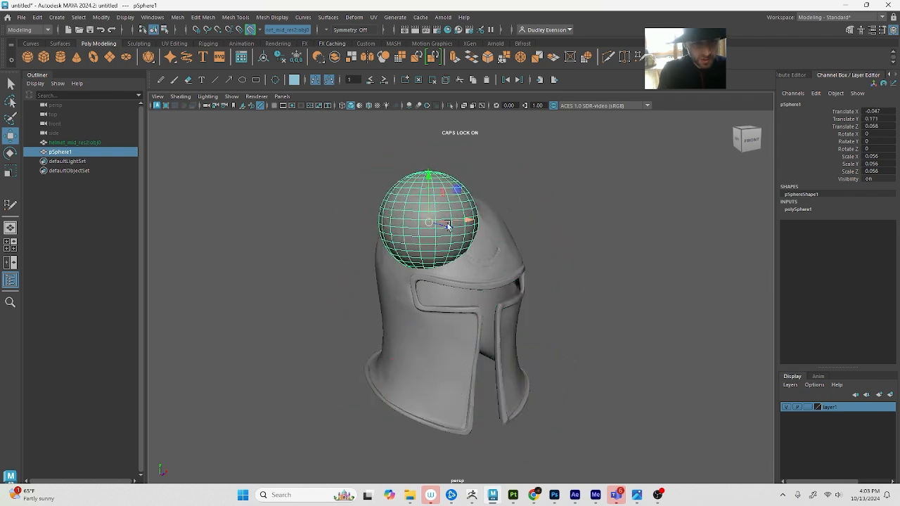
{"action": "key", "text": "Delete"}
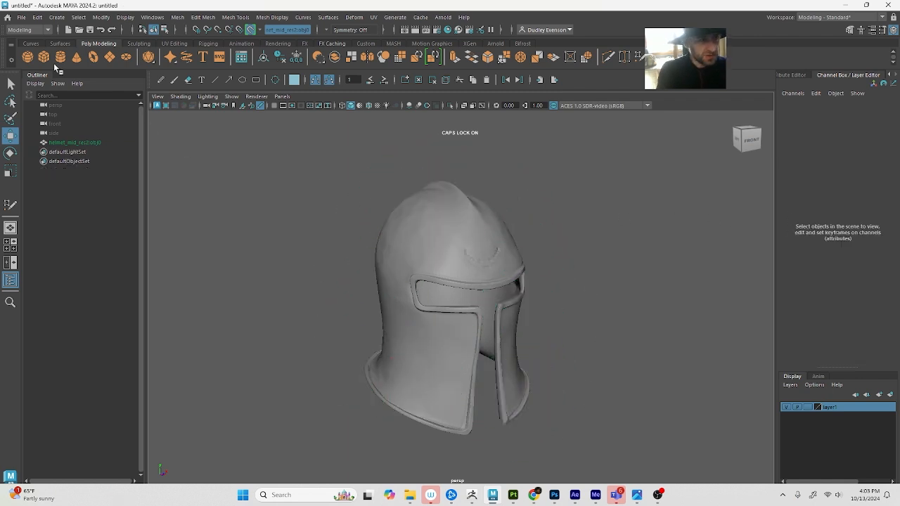
Create a polygon sphere and set its X, Y and Z scale to 0.1
{"action": "left_click", "coordinate": [27, 57]}
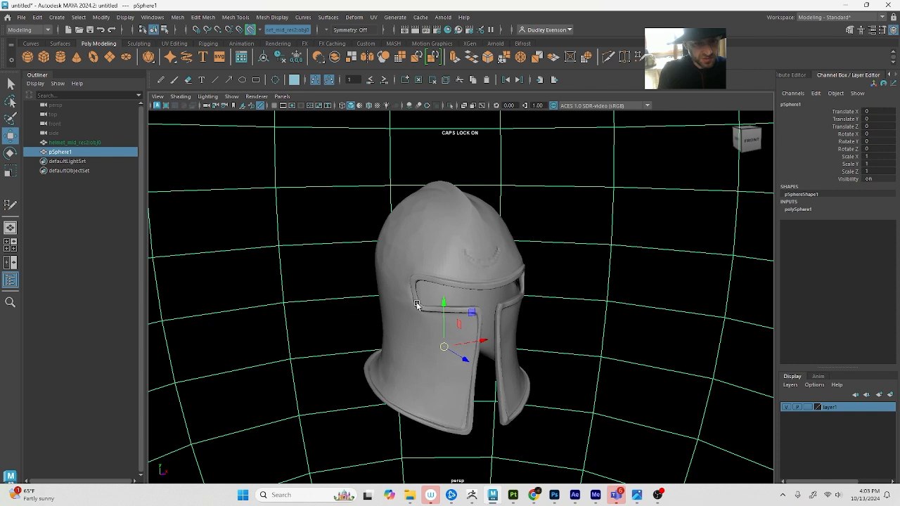
{"action": "key", "text": "r"}
{"action": "left_click_drag", "start_coordinate": [444, 347], "coordinate": [0, 325]}
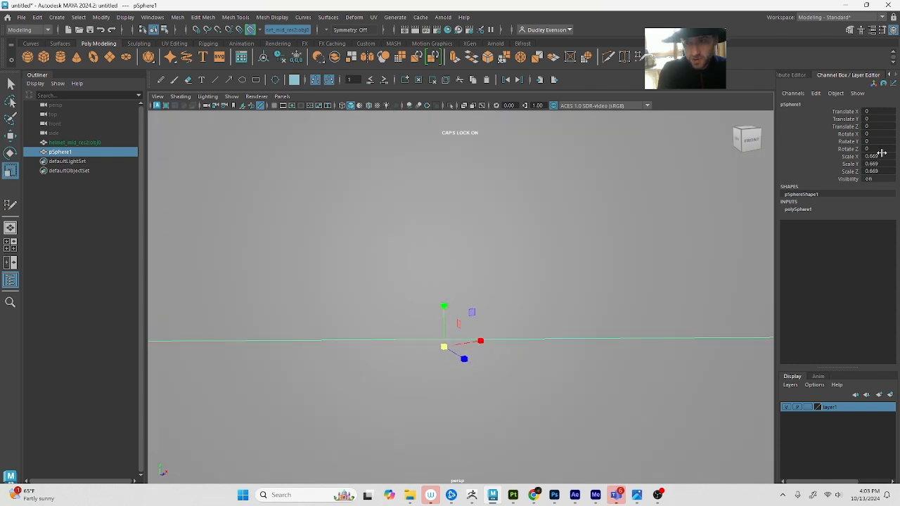
{"action": "left_click", "coordinate": [885, 170], "text": "shift"}
{"action": "left_click", "coordinate": [886, 165], "text": "ctrl"}
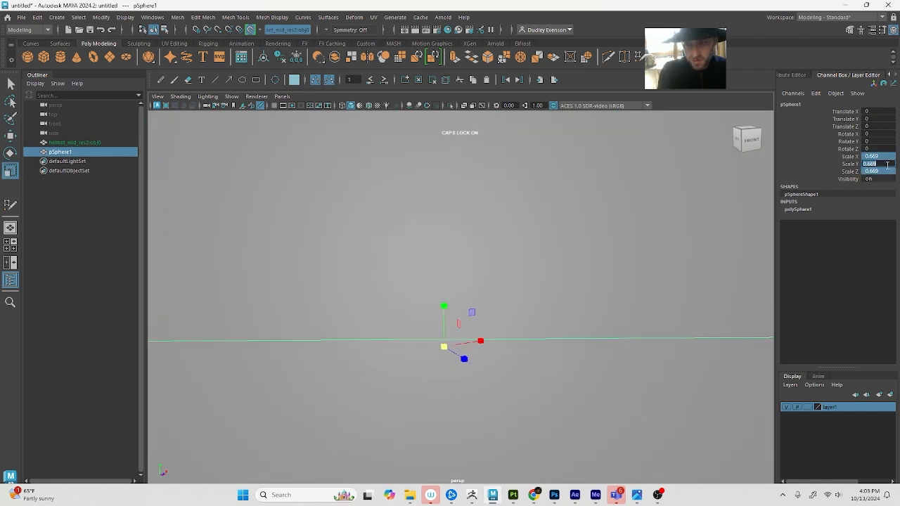
{"action": "type", "text": ".1"}
{"action": "key", "text": "Return"}
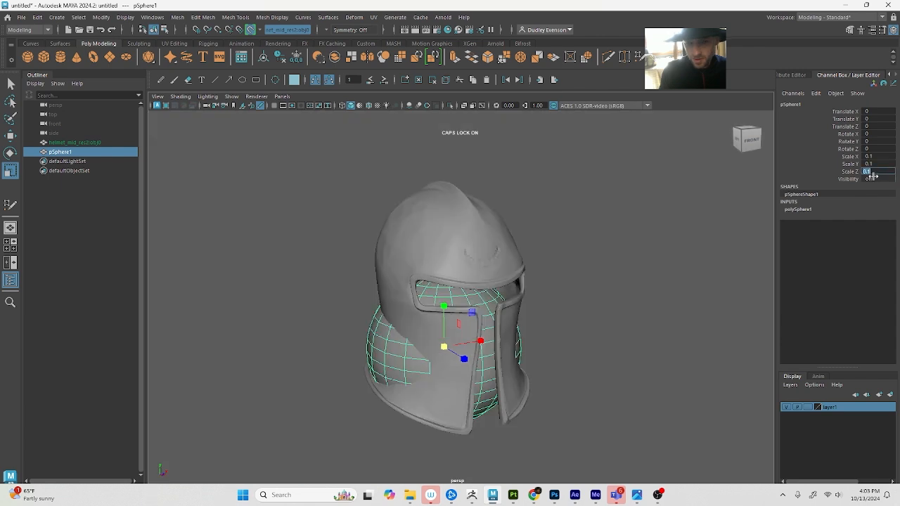
Raise the sphere into the helmet's dome to about 0.107 in Y, and undo its deletion
{"action": "scroll", "coordinate": [462, 304], "scroll_direction": "up", "scroll_amount": 1}
{"action": "key", "text": "w"}
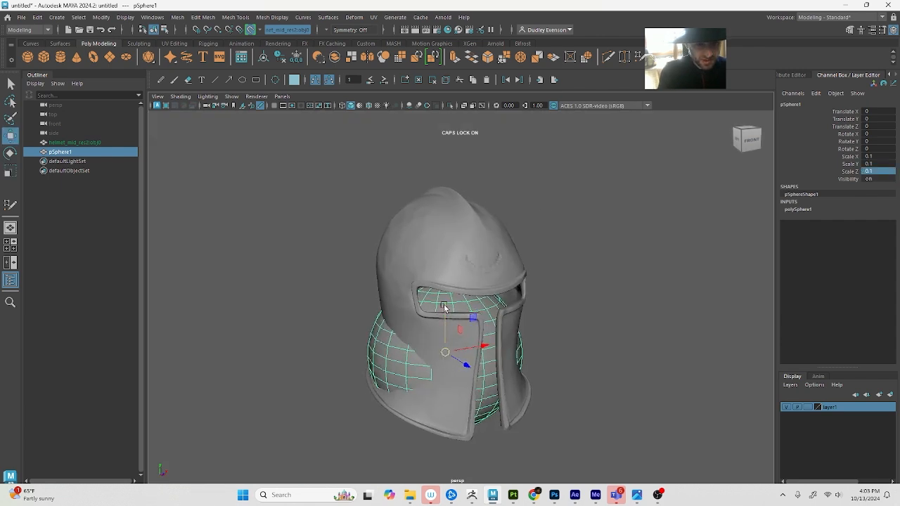
{"action": "left_click_drag", "start_coordinate": [446, 308], "coordinate": [443, 215]}
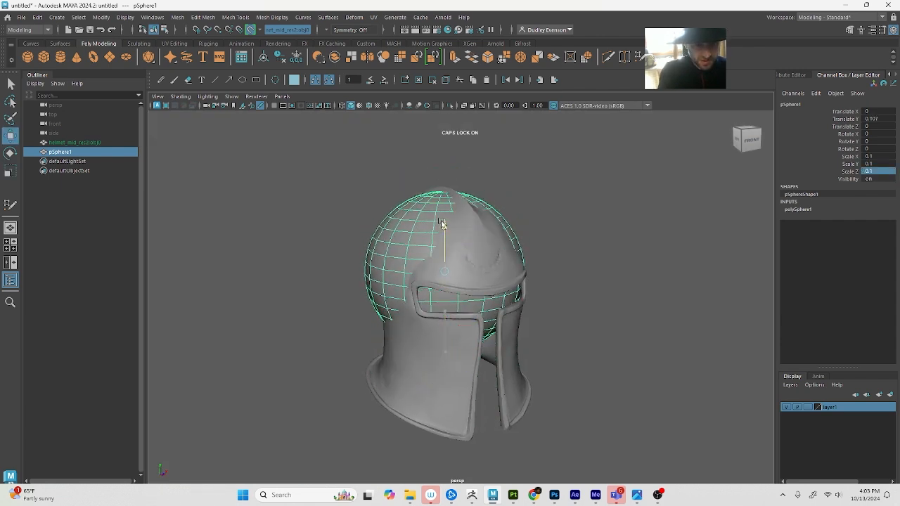
{"action": "key", "text": "Delete"}
{"action": "left_click_drag", "start_coordinate": [471, 246], "coordinate": [449, 238], "text": "alt"}
{"action": "key", "text": "ctrl+z"}
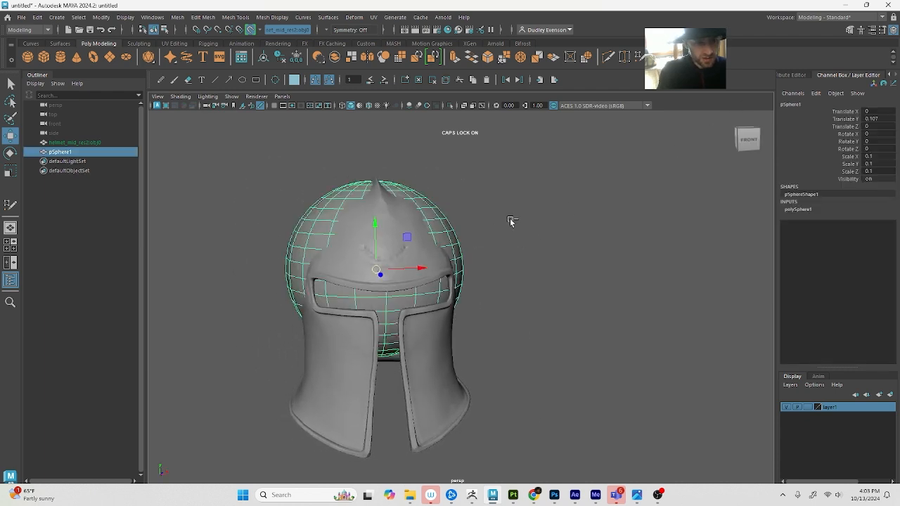
Show the Modeling Toolkit and delete the sphere after toggling component selection on and off
{"action": "left_click", "coordinate": [849, 30]}
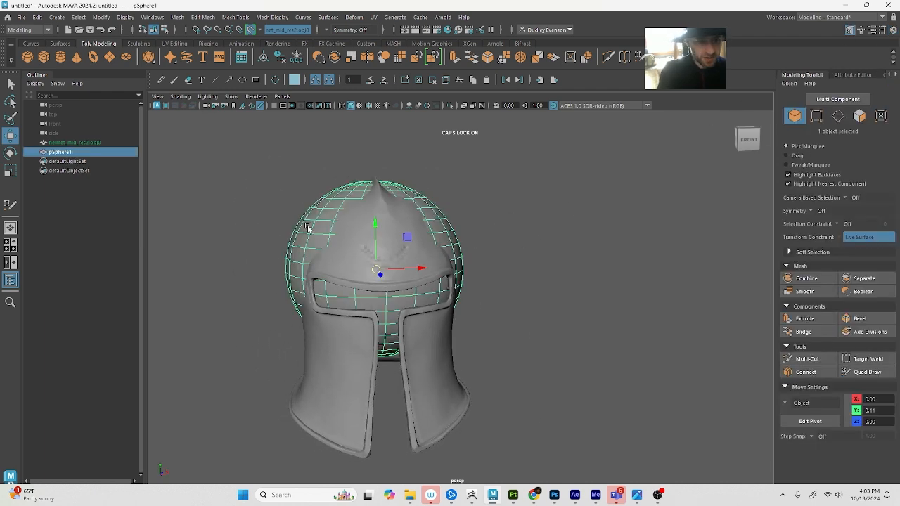
{"action": "left_click_drag", "start_coordinate": [351, 274], "coordinate": [392, 273], "text": "alt"}
{"action": "right_click_drag", "start_coordinate": [432, 239], "coordinate": [433, 266]}
{"action": "key", "text": "F8"}
{"action": "key", "text": "F8"}
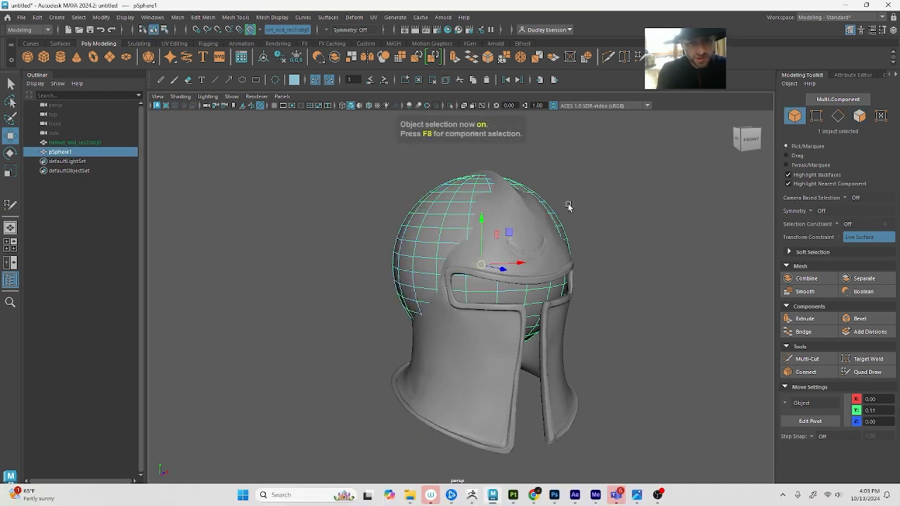
{"action": "key", "text": "Delete"}
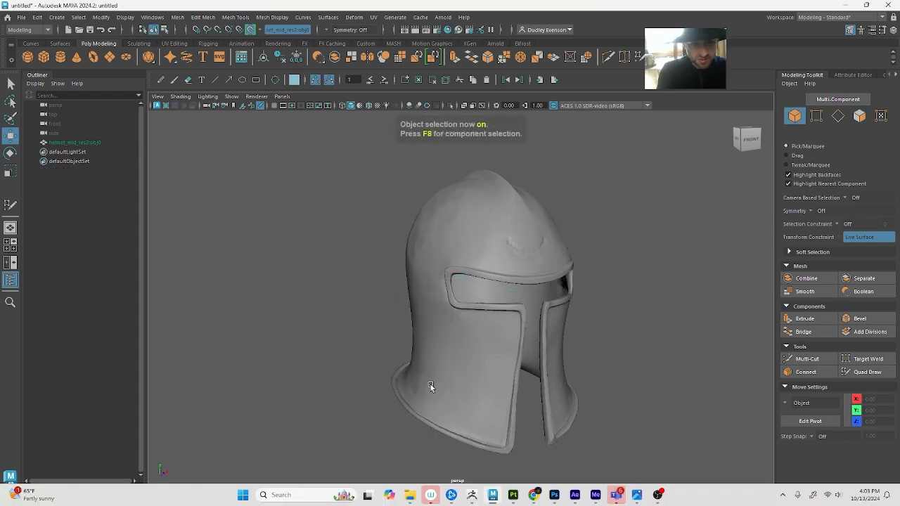
{"action": "key", "text": "Caps_Lock"}
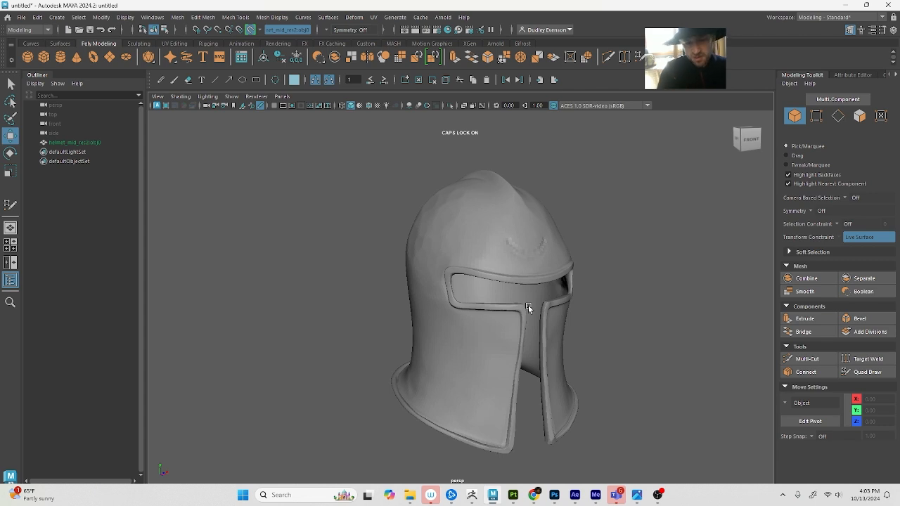
Activate Quad Draw on the live helmet and set symmetry to Object X
{"action": "middle_click_drag", "start_coordinate": [496, 299], "coordinate": [473, 299], "text": "alt"}
{"action": "right_click_drag", "start_coordinate": [473, 298], "coordinate": [524, 301], "text": "alt"}
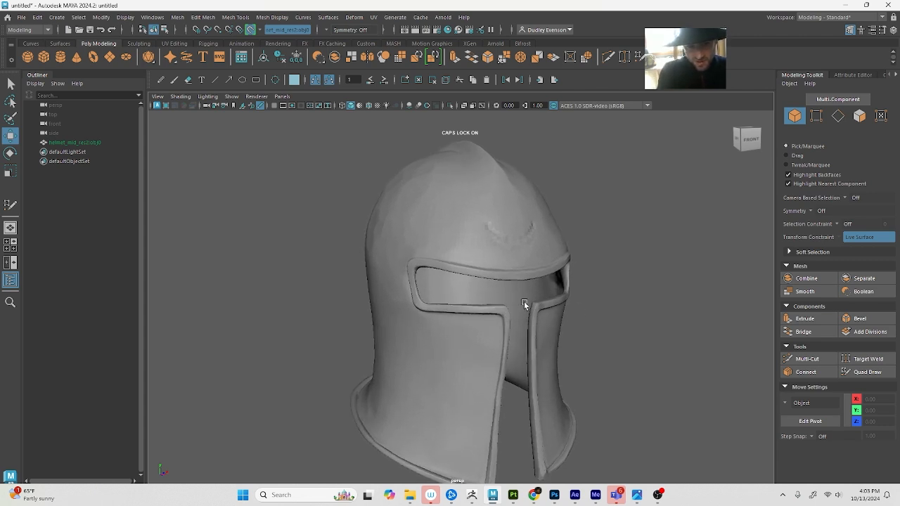
{"action": "middle_click_drag", "start_coordinate": [524, 301], "coordinate": [495, 325], "text": "alt"}
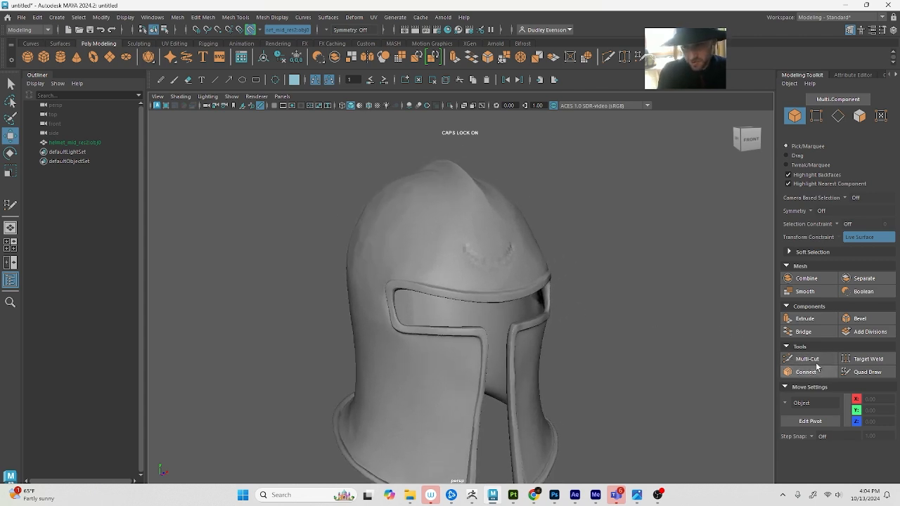
{"action": "middle_click_drag", "start_coordinate": [626, 305], "coordinate": [618, 305], "text": "alt"}
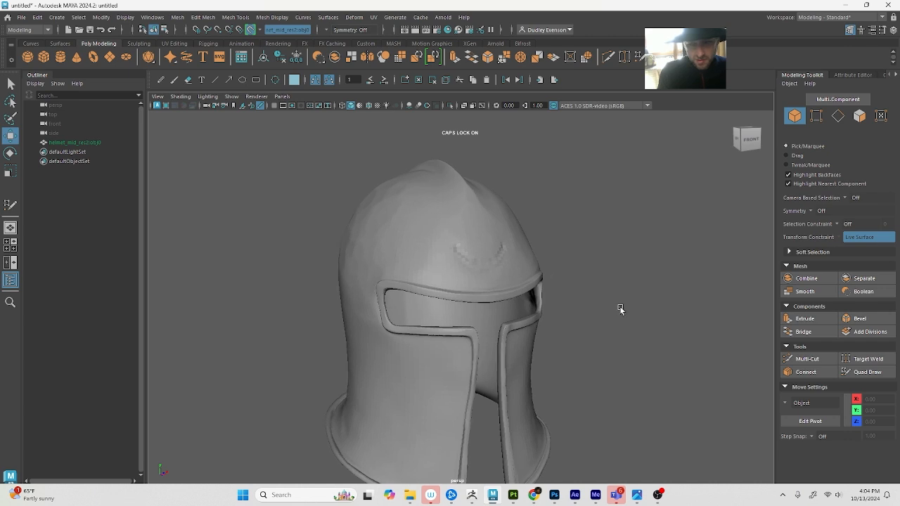
{"action": "left_click", "coordinate": [867, 371]}
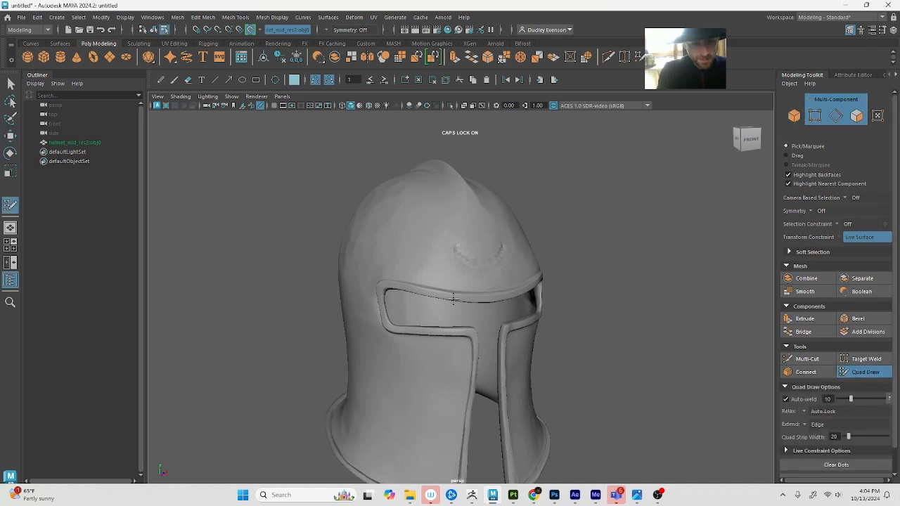
{"action": "scroll", "coordinate": [477, 297], "scroll_direction": "up", "scroll_amount": 3}
{"action": "left_click_drag", "start_coordinate": [466, 246], "coordinate": [457, 246], "text": "alt"}
{"action": "middle_click_drag", "start_coordinate": [457, 246], "coordinate": [486, 255], "text": "alt"}
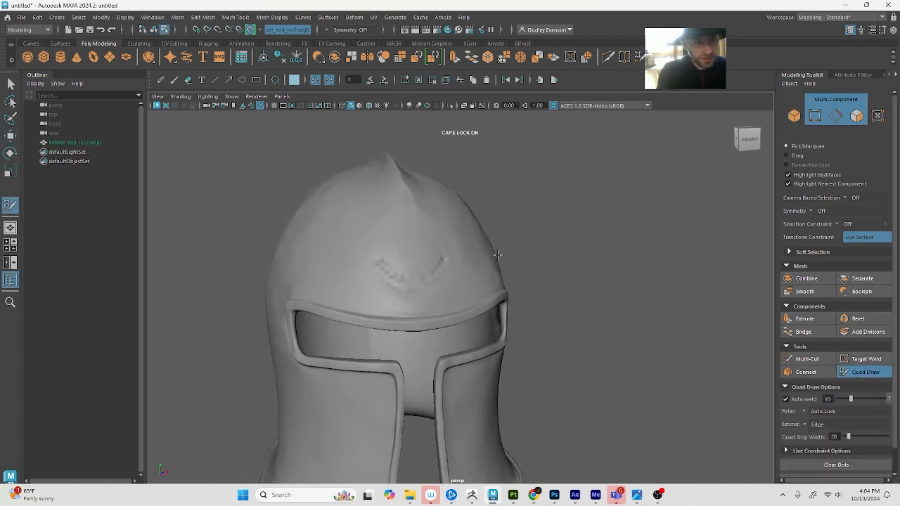
{"action": "left_click_drag", "start_coordinate": [487, 255], "coordinate": [489, 251], "text": "alt"}
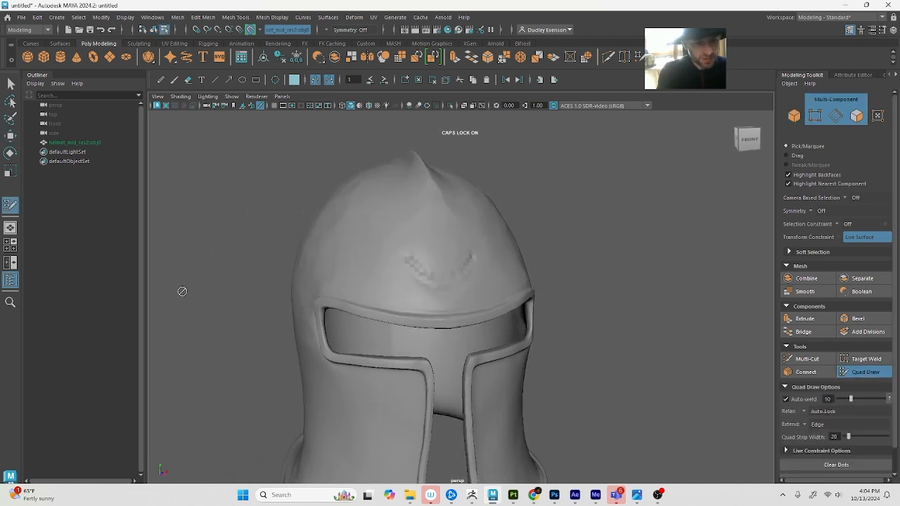
{"action": "left_click", "coordinate": [329, 29]}
{"action": "left_click", "coordinate": [350, 44]}
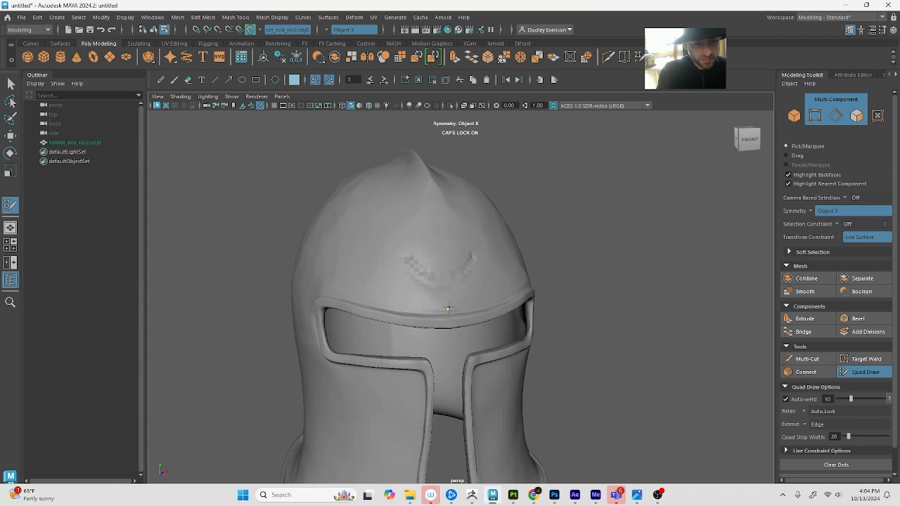
Fill three rows of mirrored quads up the centre of the helmet's forehead, starting just above the visor opening
{"action": "left_click", "coordinate": [421, 279], "text": "shift"}
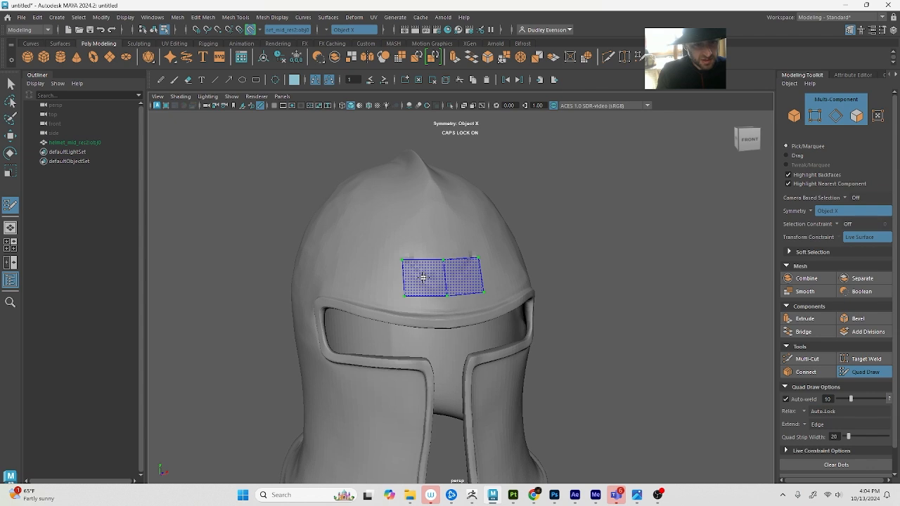
{"action": "left_click", "coordinate": [422, 277], "text": "shift"}
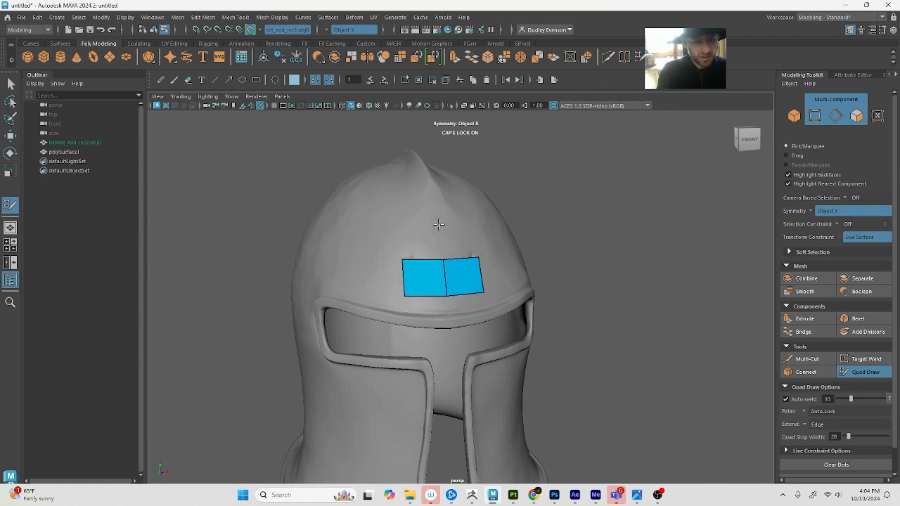
{"action": "left_click", "coordinate": [396, 225]}
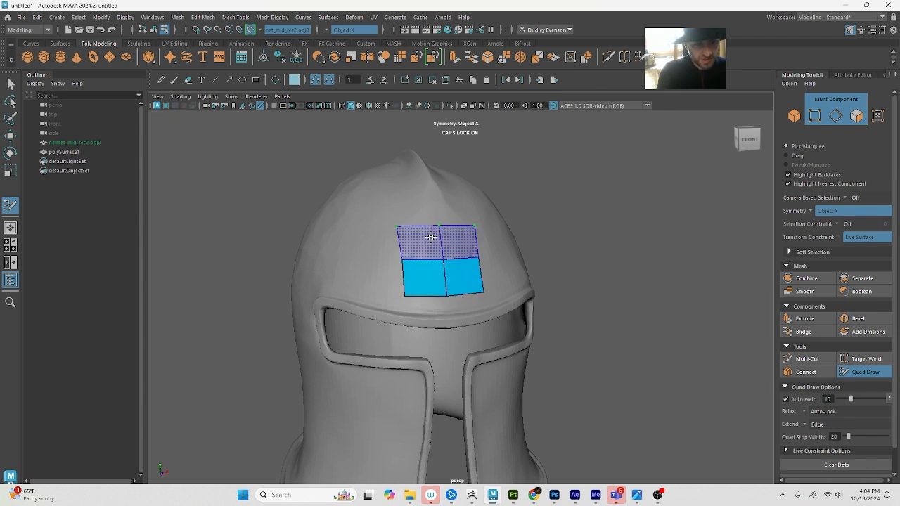
{"action": "left_click", "coordinate": [418, 246], "text": "shift"}
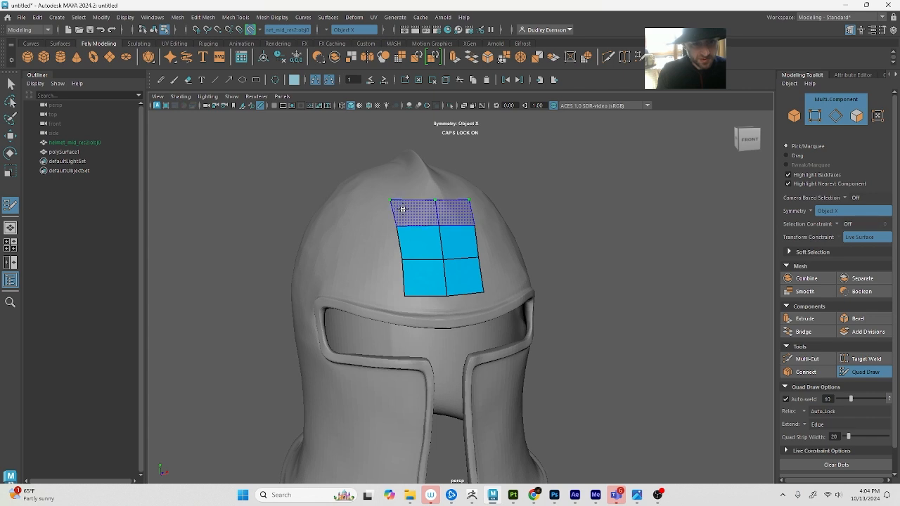
{"action": "left_click", "coordinate": [401, 209], "text": "shift"}
Fill a short row of quads from the forehead strip down to the visor rim, and undo a trial vertical edge loop
{"action": "mouse_move", "coordinate": [402, 210]}
{"action": "left_mouse_down", "text": "alt"}
{"action": "mouse_move", "coordinate": [428, 237]}
{"action": "mouse_move", "coordinate": [428, 222]}
{"action": "left_mouse_up", "text": "alt"}
{"action": "middle_click_drag", "start_coordinate": [428, 223], "coordinate": [394, 193], "text": "alt"}
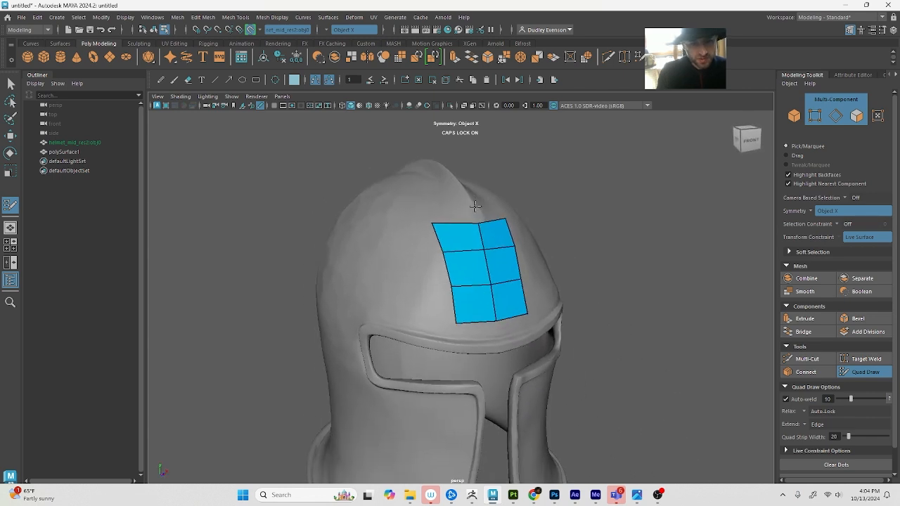
{"action": "left_click", "coordinate": [473, 335], "text": "shift"}
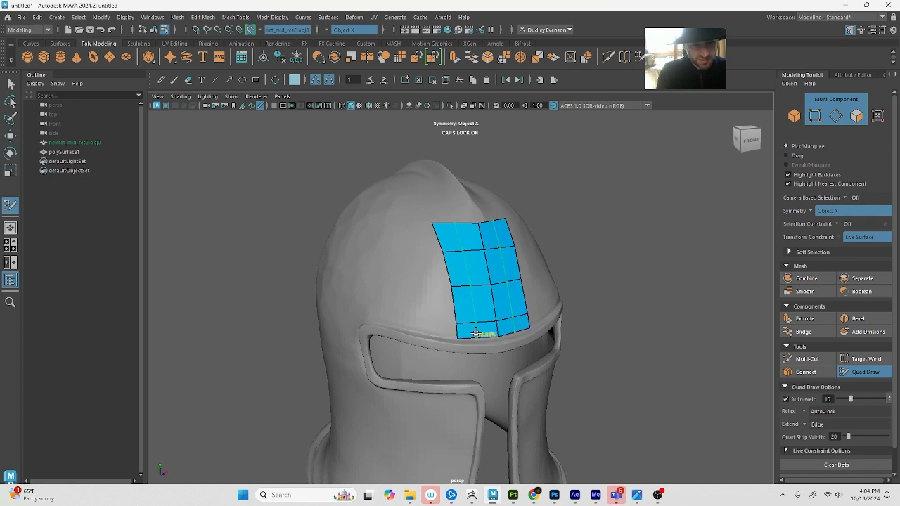
{"action": "left_click", "coordinate": [475, 333], "text": "ctrl"}
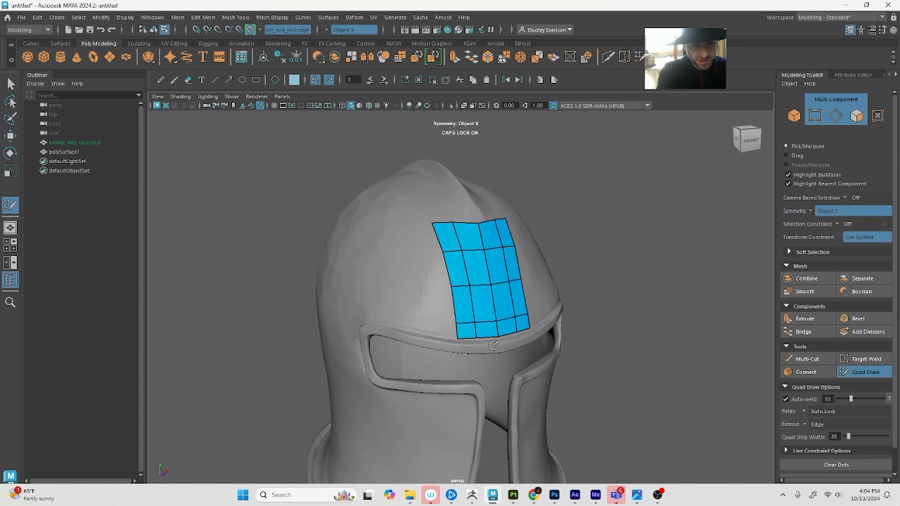
{"action": "key", "text": "ctrl+z"}
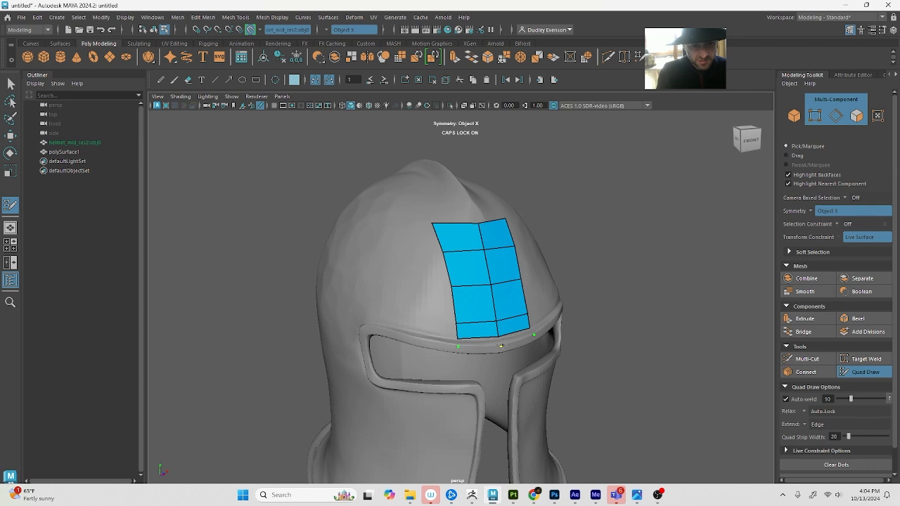
Extend the central strip over the visor's upper rim with two narrow rows of quads ending at the opening's edge
{"action": "left_click", "coordinate": [477, 343], "text": "shift"}
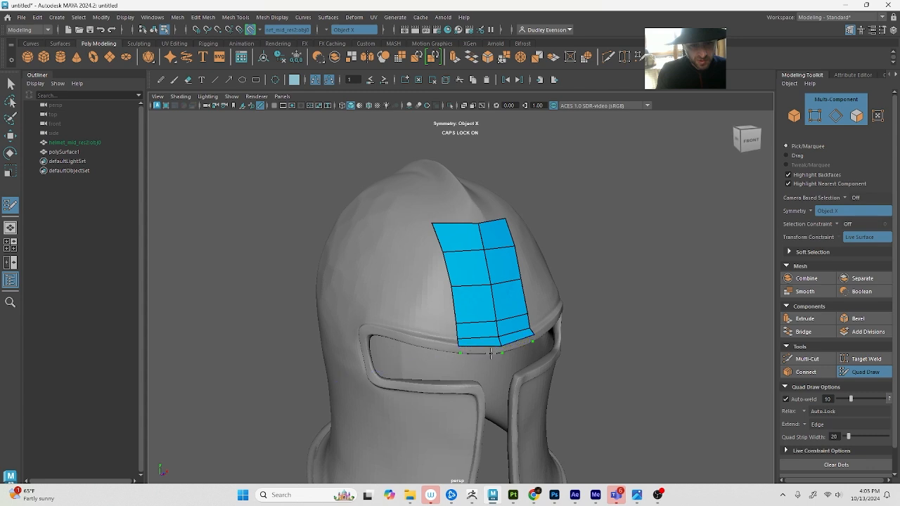
{"action": "left_click_drag", "start_coordinate": [502, 351], "coordinate": [510, 314], "text": "alt"}
{"action": "middle_click_drag", "start_coordinate": [510, 314], "coordinate": [450, 465], "text": "alt"}
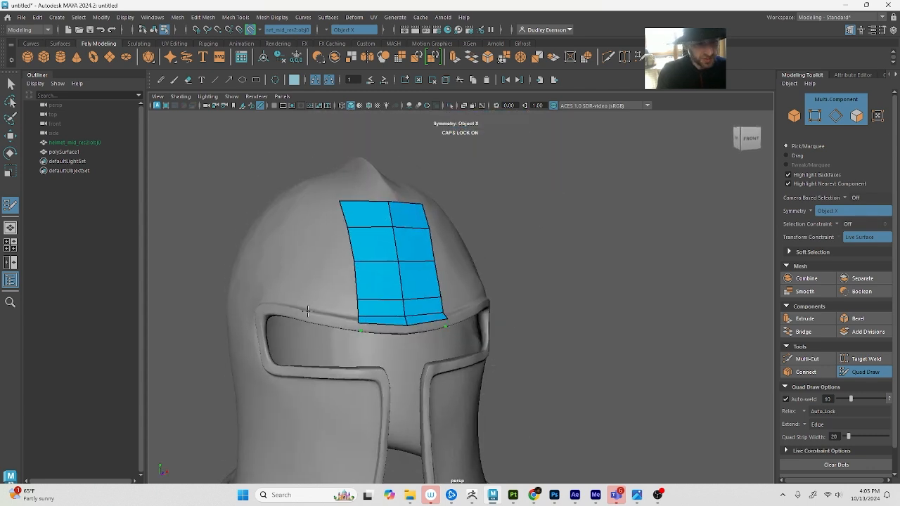
{"action": "middle_click_drag", "start_coordinate": [467, 371], "coordinate": [550, 318], "text": "alt"}
{"action": "left_click", "coordinate": [498, 341]}
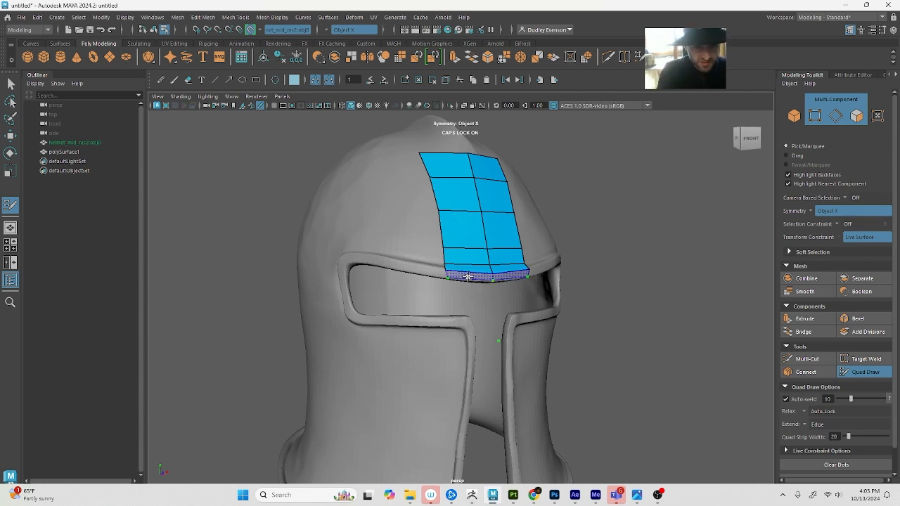
{"action": "left_click", "coordinate": [465, 276], "text": "shift"}
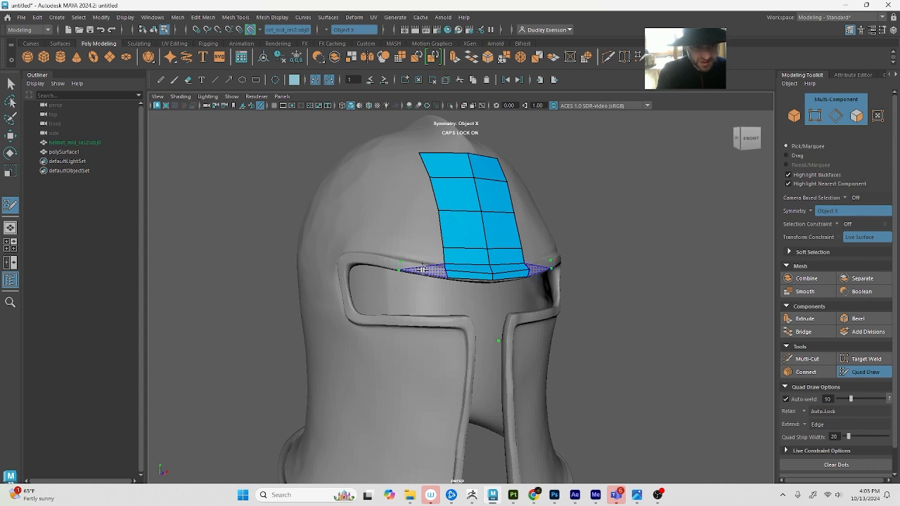
Fill two stacked quads along the visor's upper rim, extending the rim rows outward from the central strip
{"action": "left_click", "coordinate": [414, 268], "text": "shift"}
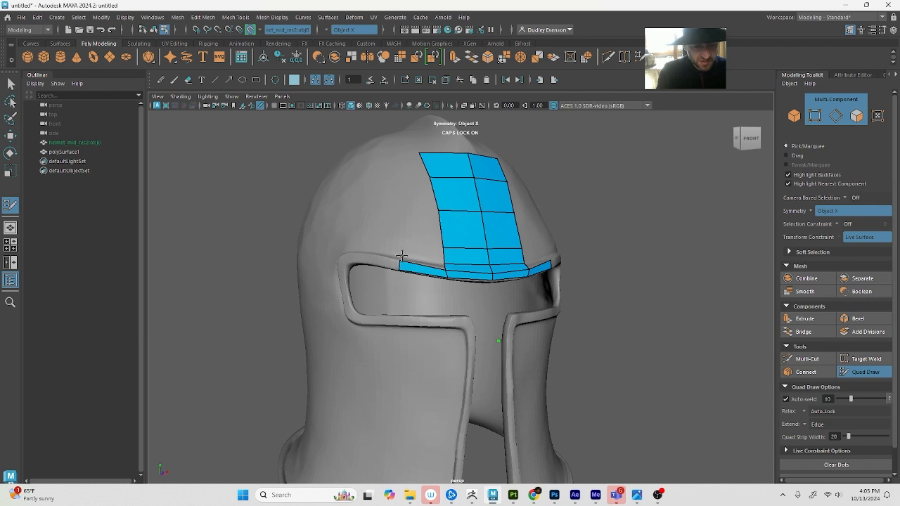
{"action": "left_click_drag", "start_coordinate": [400, 255], "coordinate": [450, 291], "text": "alt"}
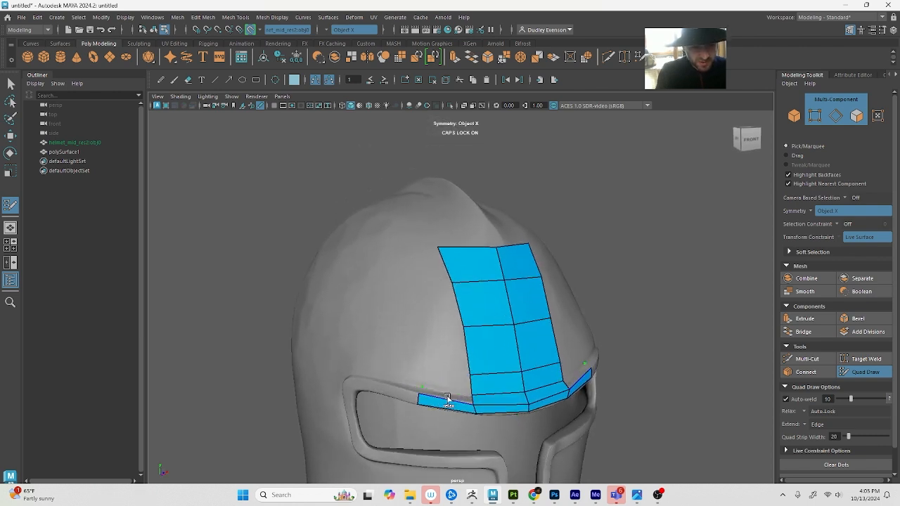
{"action": "middle_click_drag", "start_coordinate": [429, 393], "coordinate": [425, 343], "text": "alt"}
{"action": "left_click_drag", "start_coordinate": [426, 342], "coordinate": [428, 357], "text": "alt"}
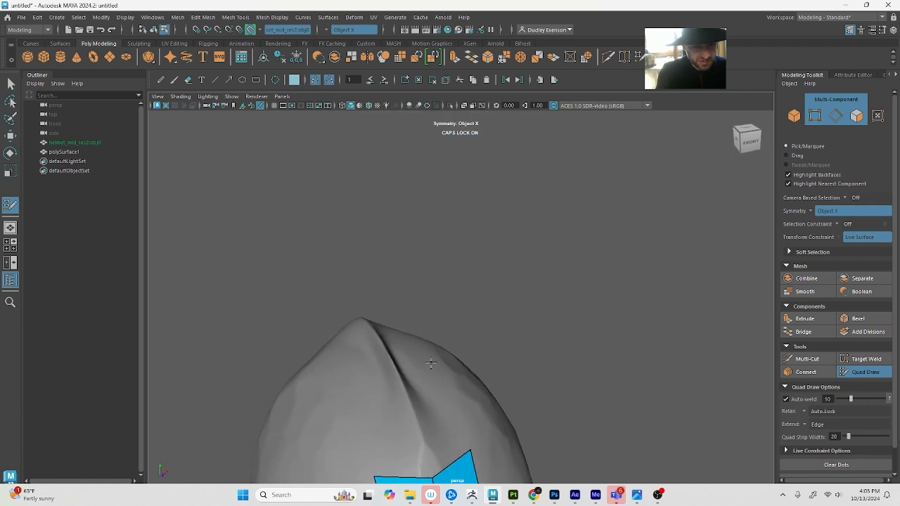
{"action": "middle_click_drag", "start_coordinate": [427, 357], "coordinate": [395, 273], "text": "alt"}
{"action": "right_click_drag", "start_coordinate": [395, 273], "coordinate": [411, 325], "text": "alt"}
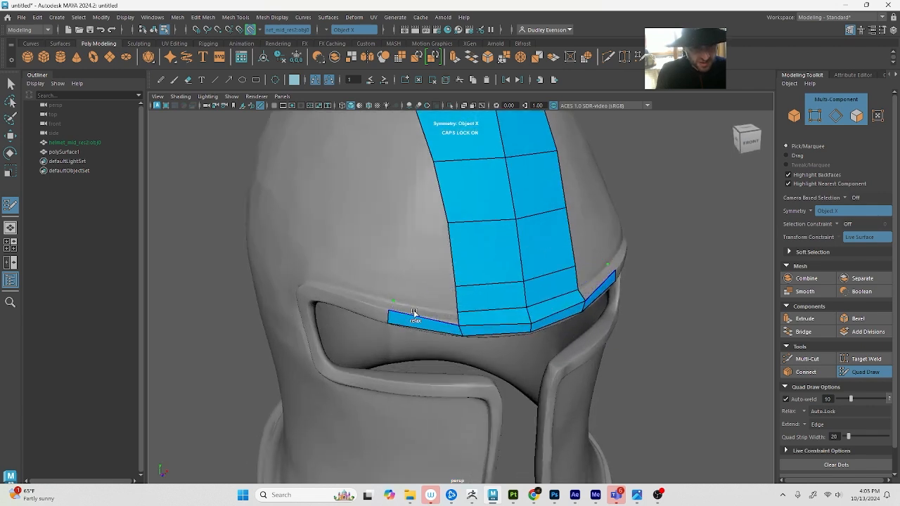
{"action": "left_click", "coordinate": [418, 310], "text": "shift"}
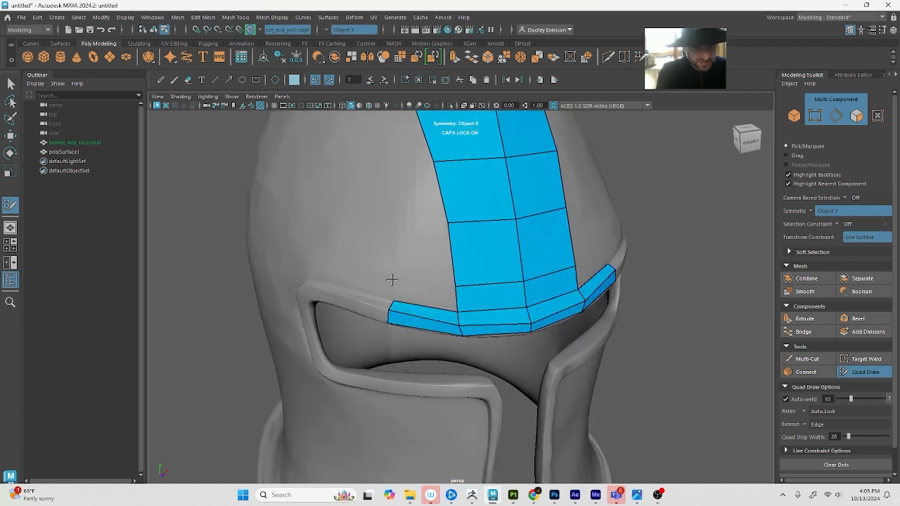
Fill the column of forehead quads above the new rim quads, alongside the central strip
{"action": "left_click", "coordinate": [391, 281]}
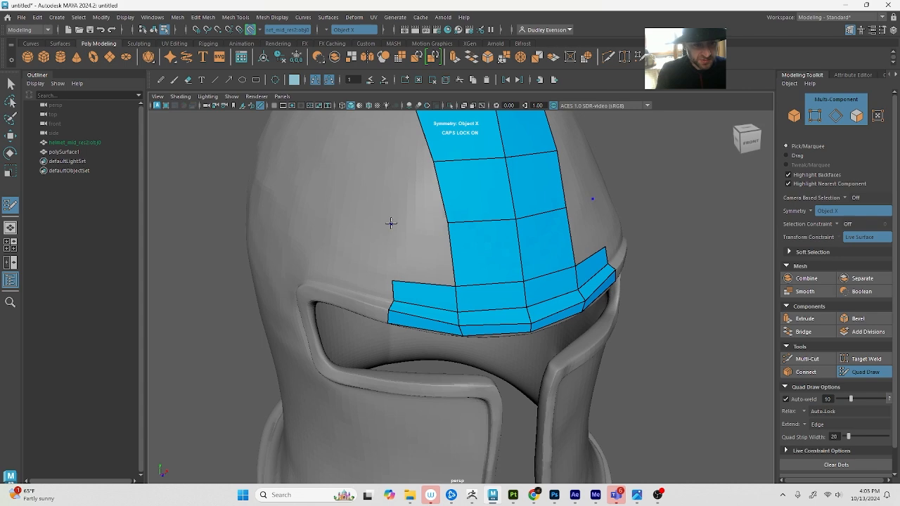
{"action": "left_click", "coordinate": [420, 251], "text": "shift"}
{"action": "left_click", "coordinate": [374, 167]}
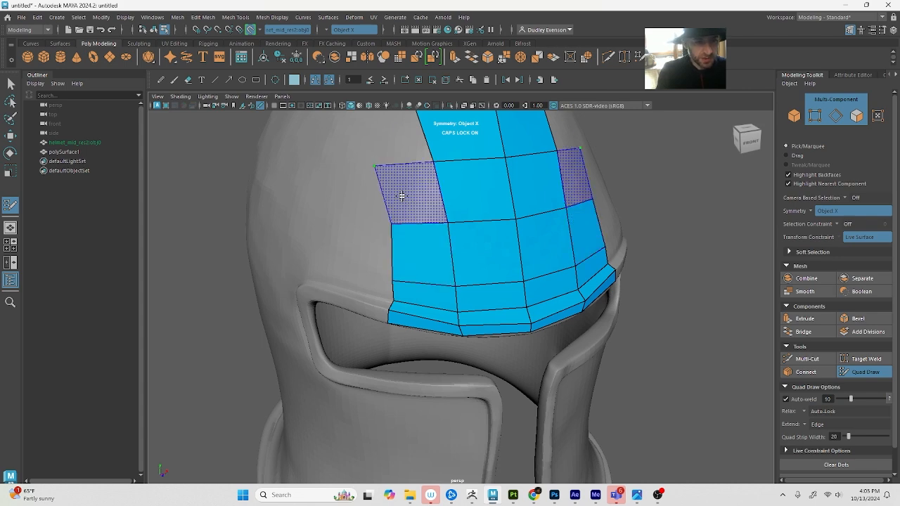
{"action": "left_click", "coordinate": [404, 198], "text": "shift"}
Reposition the vertices around the upper part of the outer forehead column to even out its quads
{"action": "mouse_move", "coordinate": [349, 254]}
{"action": "left_mouse_down", "text": "alt"}
{"action": "mouse_move", "coordinate": [413, 241]}
{"action": "mouse_move", "coordinate": [368, 288]}
{"action": "left_mouse_up", "text": "alt"}
{"action": "middle_click_drag", "start_coordinate": [541, 210], "coordinate": [537, 217], "text": "alt"}
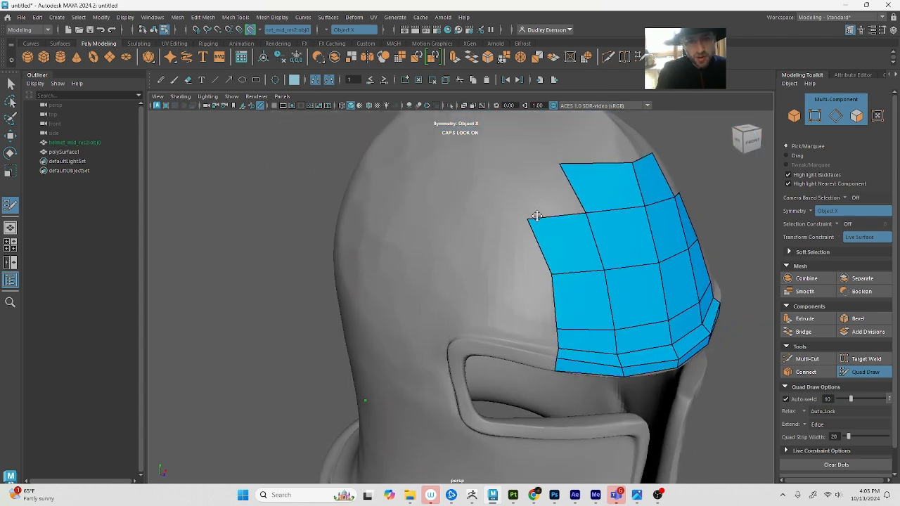
{"action": "left_click_drag", "start_coordinate": [527, 216], "coordinate": [593, 216]}
{"action": "left_click_drag", "start_coordinate": [604, 271], "coordinate": [610, 273]}
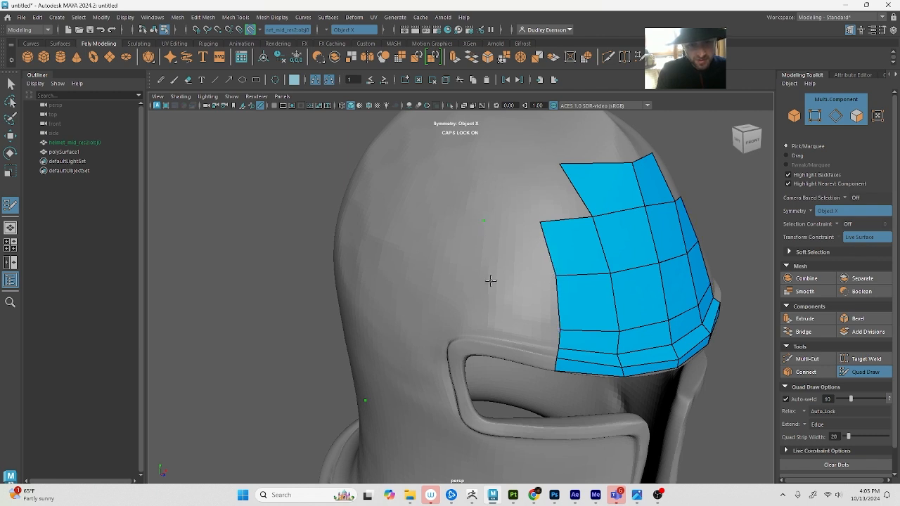
Fill another column of quads on the side of the forehead, from the upper row down across the visor rim
{"action": "left_click", "coordinate": [508, 255], "text": "shift"}
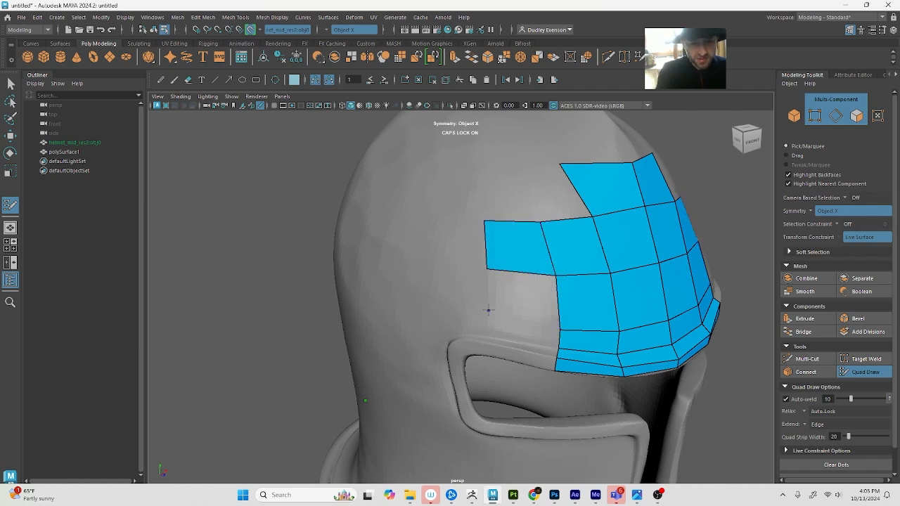
{"action": "left_click", "coordinate": [505, 297], "text": "shift"}
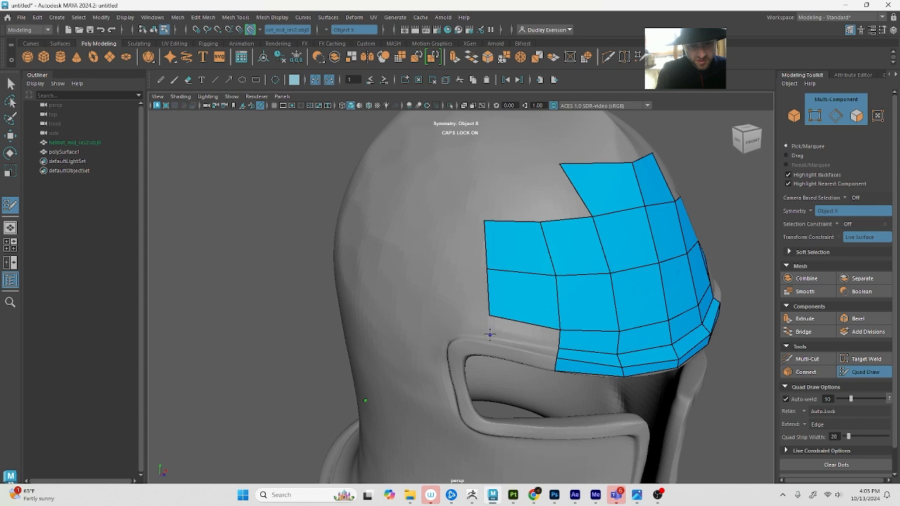
{"action": "left_click", "coordinate": [516, 332], "text": "shift"}
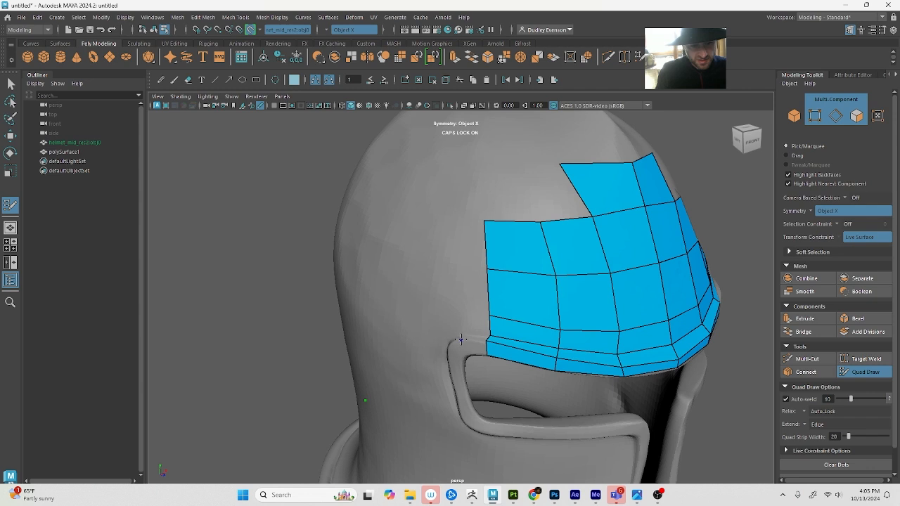
Fill a narrow column of quads from the visor's outer corner up the side of the helmet, and straighten its top corner vertex
{"action": "left_click", "coordinate": [461, 337], "text": "shift"}
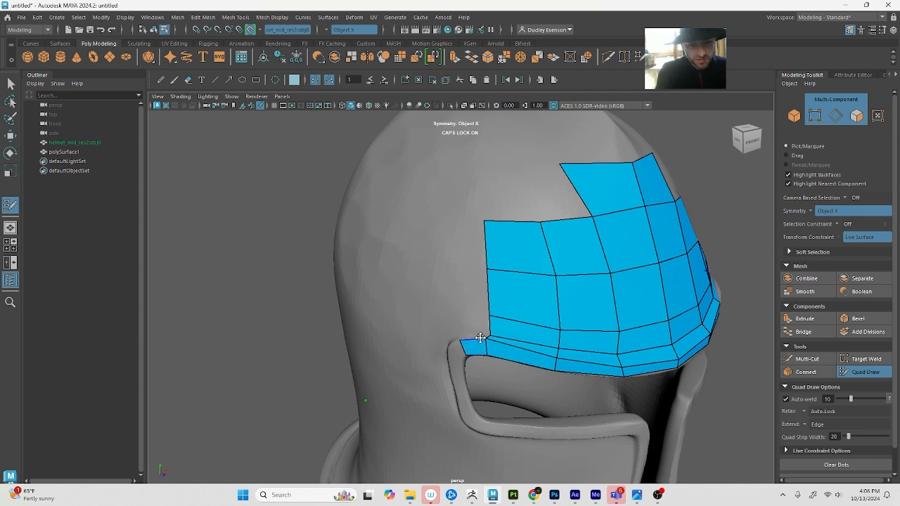
{"action": "scroll", "coordinate": [484, 345], "scroll_direction": "up", "scroll_amount": 3}
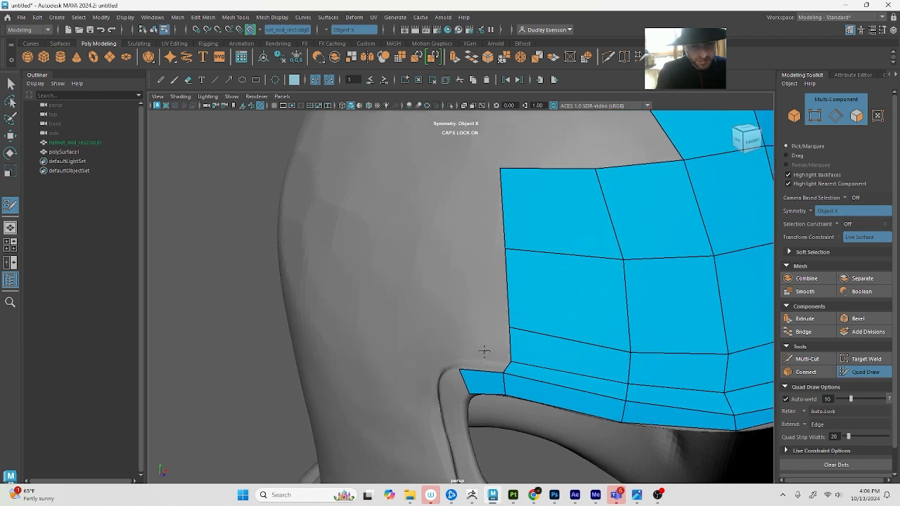
{"action": "left_click", "coordinate": [483, 364], "text": "shift"}
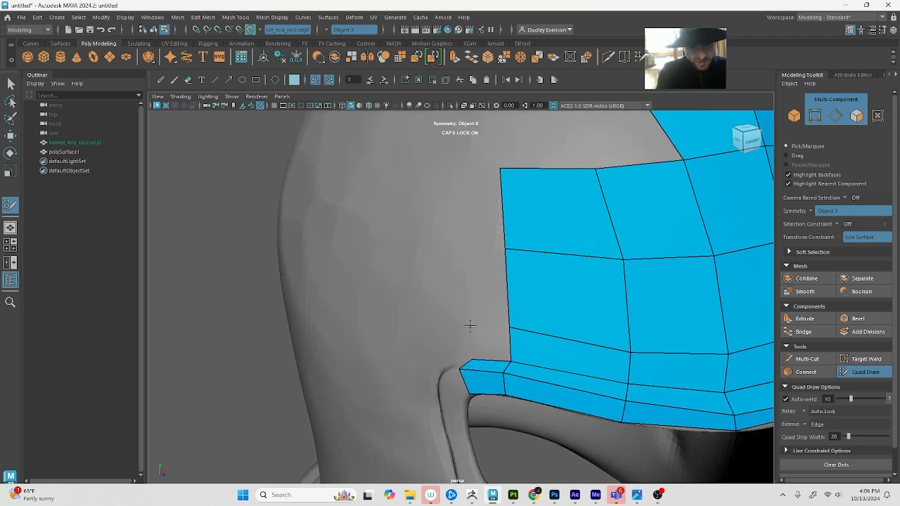
{"action": "left_click", "coordinate": [484, 345], "text": "shift"}
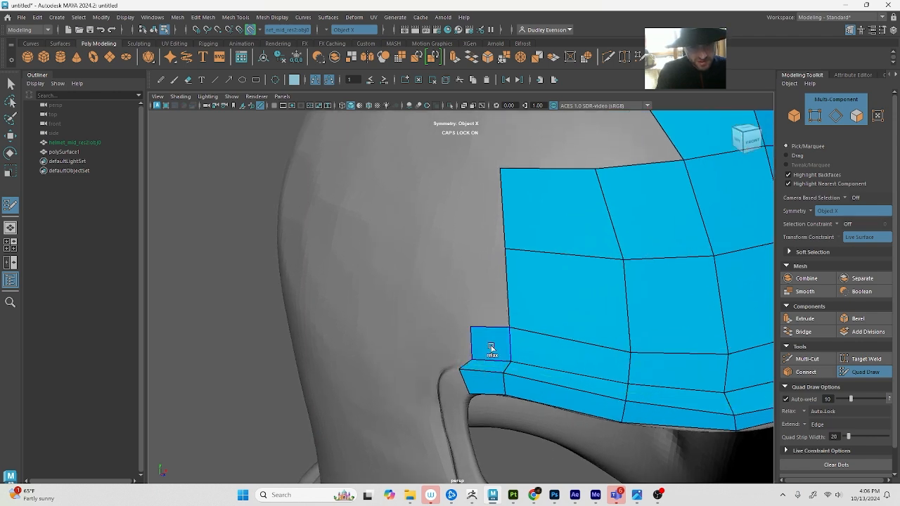
{"action": "left_click", "coordinate": [466, 258]}
{"action": "left_click", "coordinate": [487, 302], "text": "shift"}
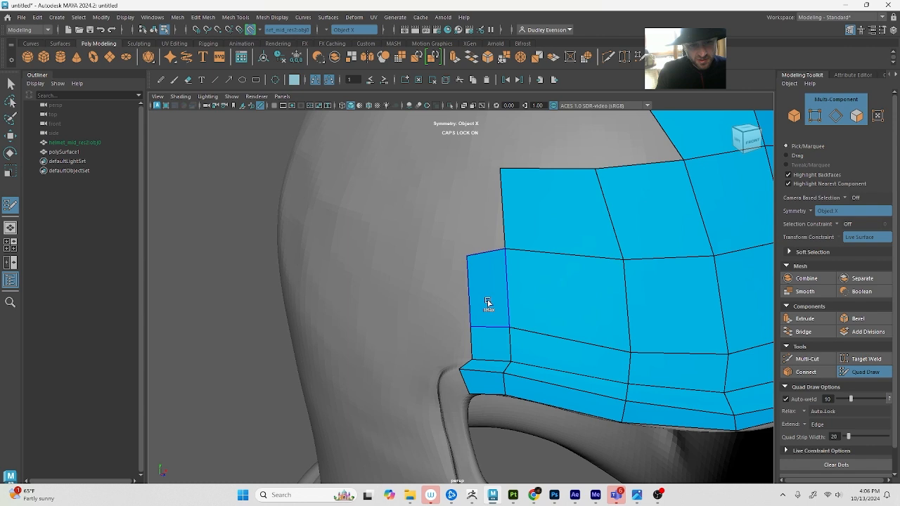
{"action": "left_click", "coordinate": [454, 166]}
{"action": "scroll", "coordinate": [476, 197], "scroll_direction": "down", "scroll_amount": 3}
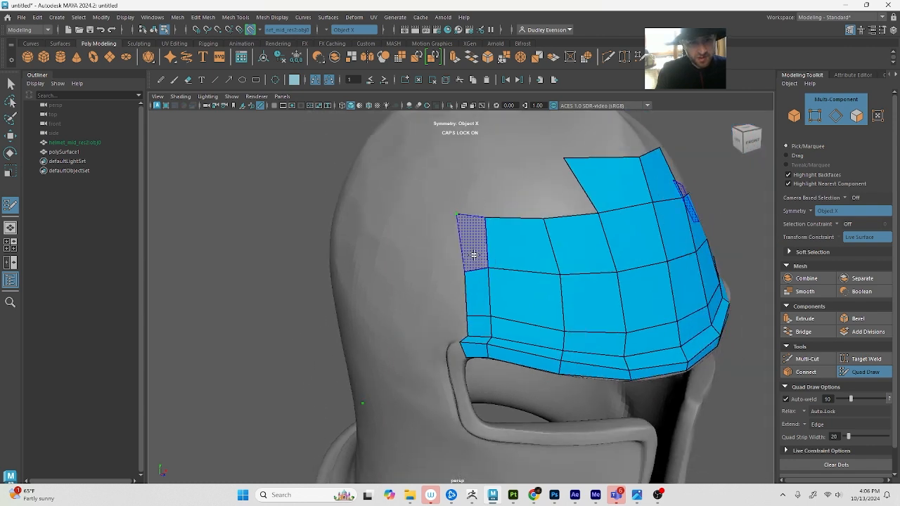
{"action": "left_click", "coordinate": [473, 254], "text": "shift"}
{"action": "left_click_drag", "start_coordinate": [455, 215], "coordinate": [489, 219]}
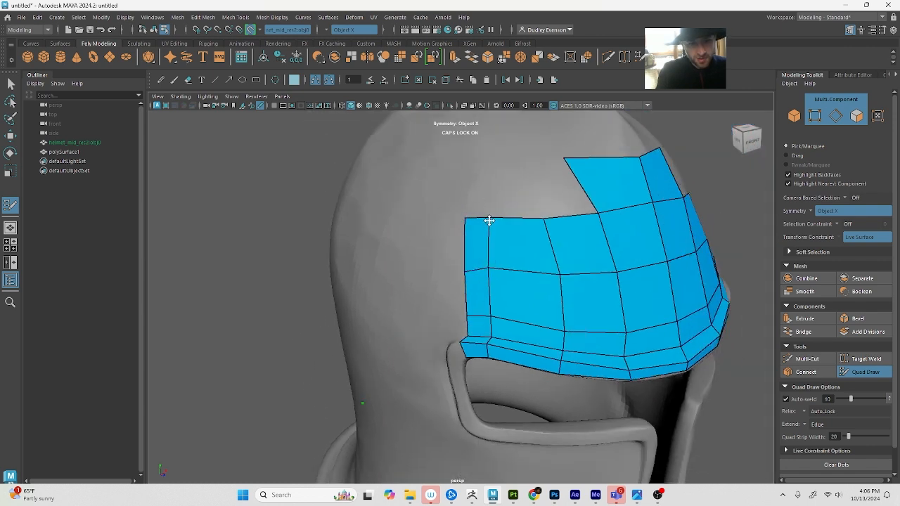
Adjust the outer vertex of the topmost forehead quads and complete that row outward across the side columns
{"action": "mouse_move", "coordinate": [558, 277]}
{"action": "left_mouse_down", "text": "alt"}
{"action": "mouse_move", "coordinate": [568, 233]}
{"action": "mouse_move", "coordinate": [509, 257]}
{"action": "mouse_move", "coordinate": [556, 261]}
{"action": "left_mouse_up", "text": "alt"}
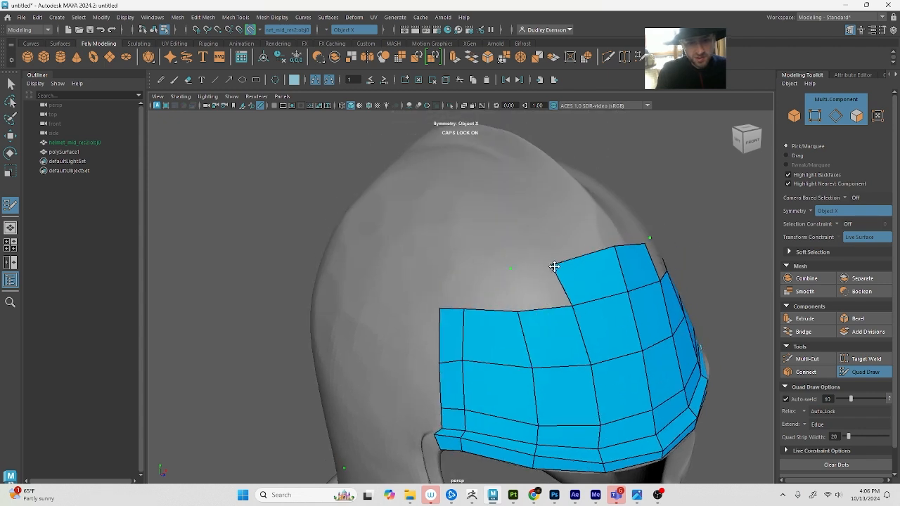
{"action": "left_click", "coordinate": [511, 279]}
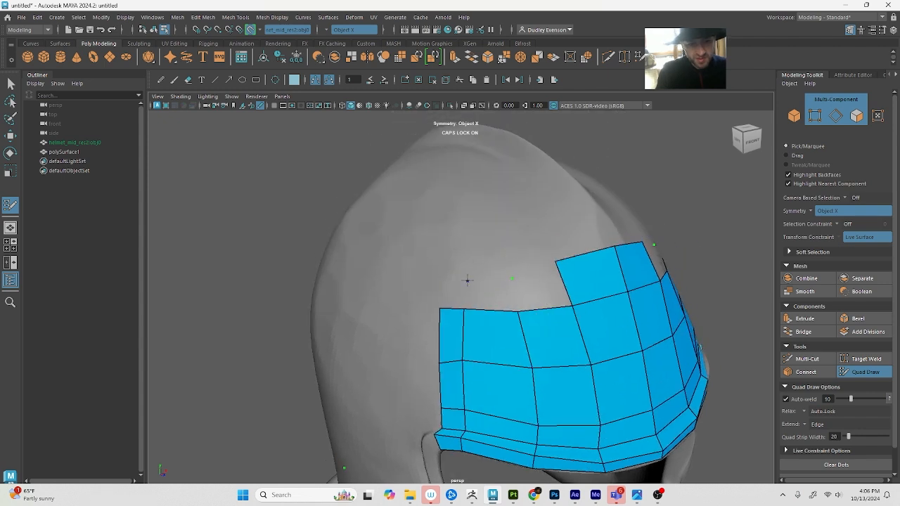
{"action": "left_click", "coordinate": [467, 279]}
{"action": "left_click", "coordinate": [485, 295], "text": "shift"}
{"action": "left_click", "coordinate": [538, 286], "text": "shift"}
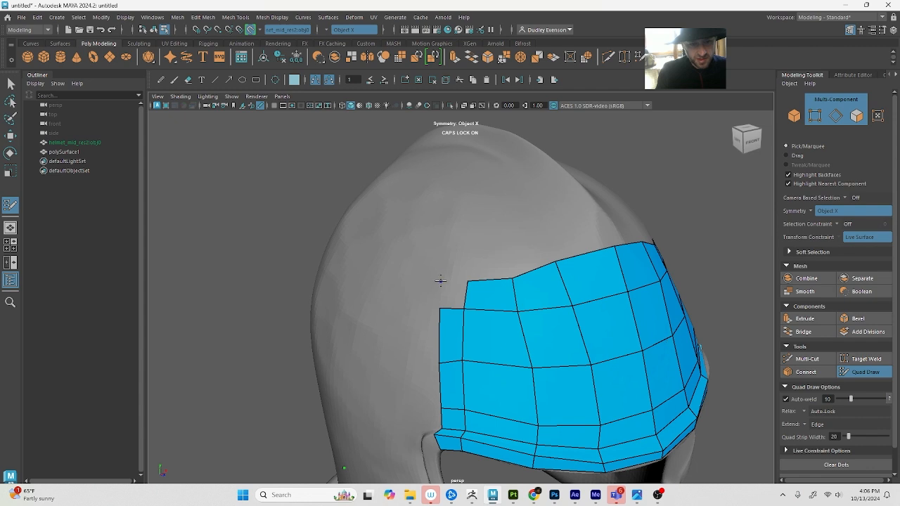
{"action": "left_click_drag", "start_coordinate": [450, 291], "coordinate": [512, 254], "text": "alt"}
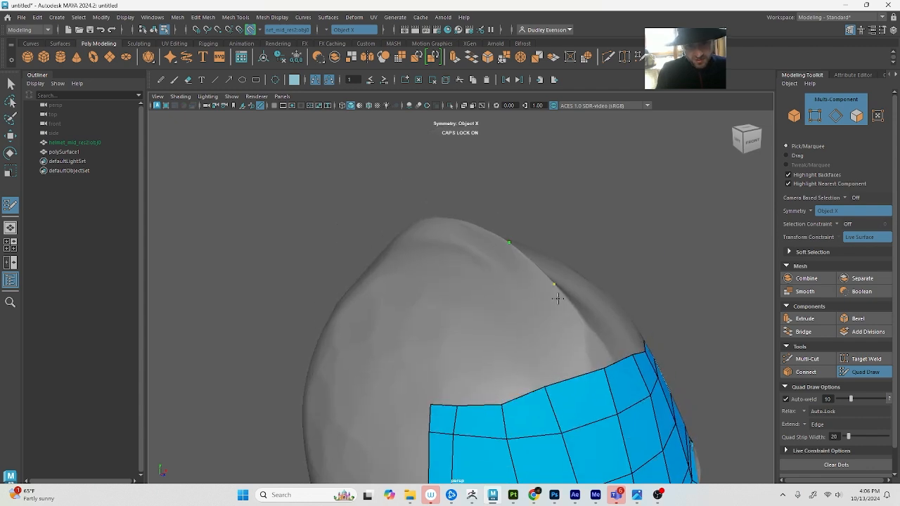
Fill a new row of quads above the forehead mesh, from the centre ridge outward to the narrow side columns
{"action": "left_click", "coordinate": [516, 306]}
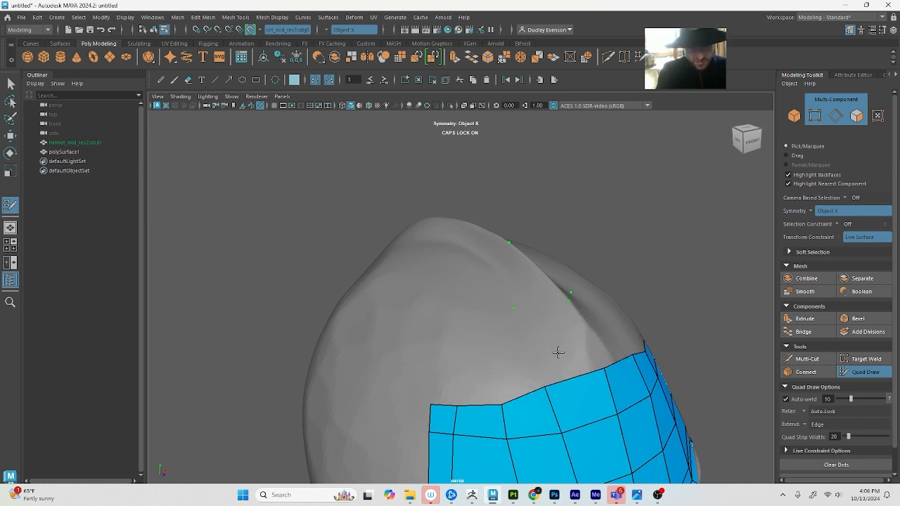
{"action": "mouse_move", "coordinate": [556, 352]}
{"action": "left_mouse_down", "text": "alt"}
{"action": "mouse_move", "coordinate": [506, 354]}
{"action": "mouse_move", "coordinate": [414, 320]}
{"action": "left_mouse_up", "text": "alt"}
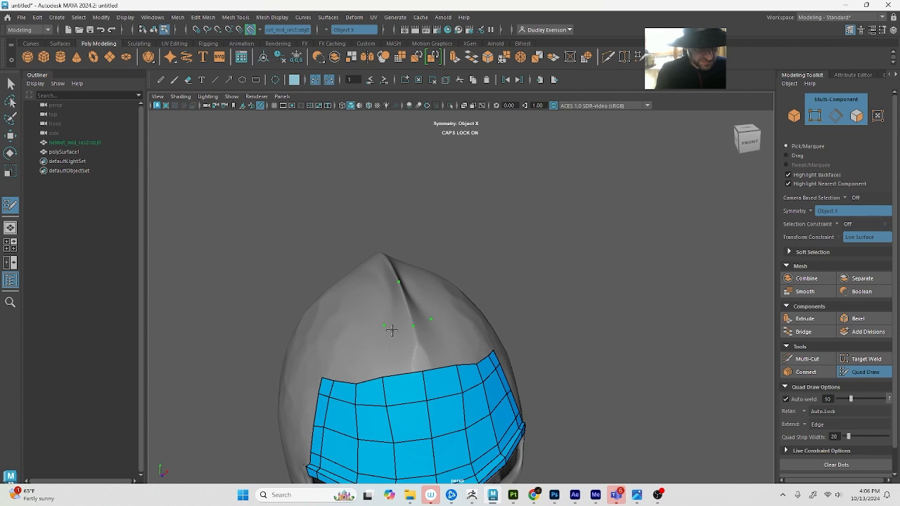
{"action": "left_click", "coordinate": [391, 344], "text": "shift"}
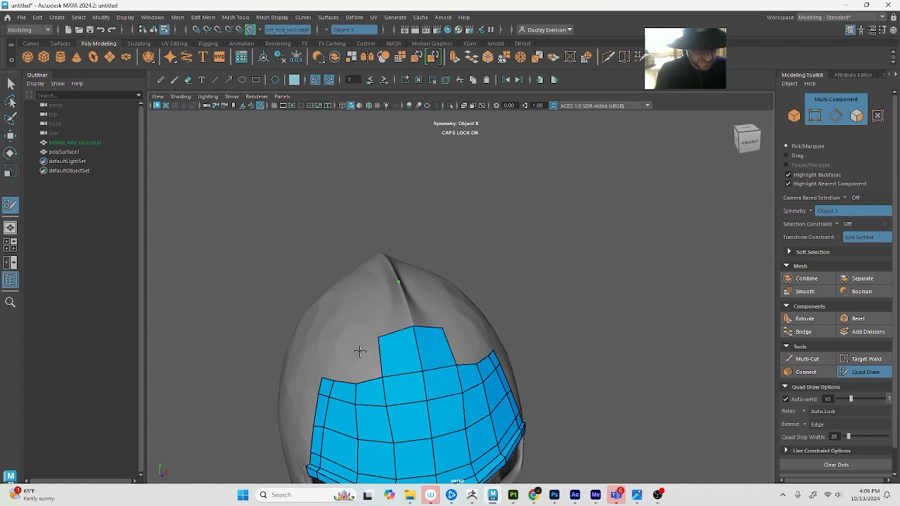
{"action": "left_click", "coordinate": [355, 344], "text": "shift"}
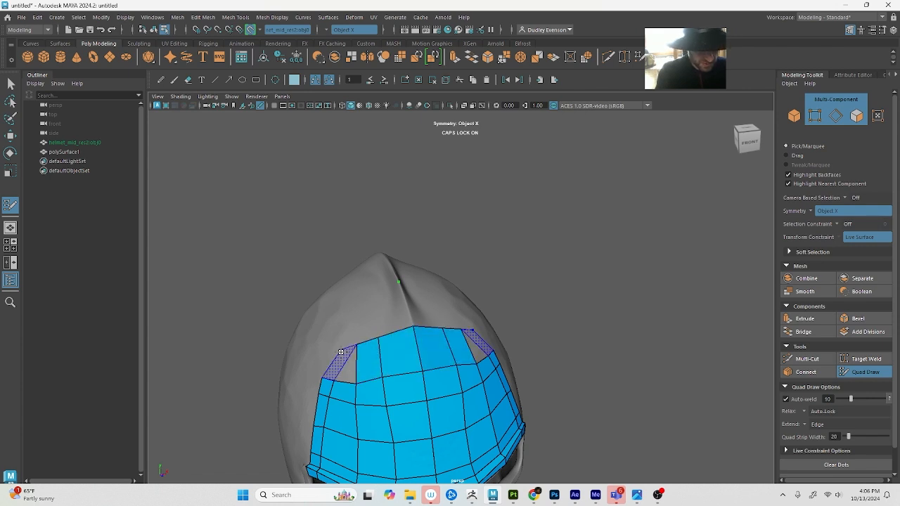
{"action": "left_click", "coordinate": [344, 361], "text": "shift"}
{"action": "mouse_move", "coordinate": [367, 357]}
{"action": "left_mouse_down", "text": "alt"}
{"action": "mouse_move", "coordinate": [399, 345]}
{"action": "mouse_move", "coordinate": [572, 327]}
{"action": "left_mouse_up", "text": "alt"}
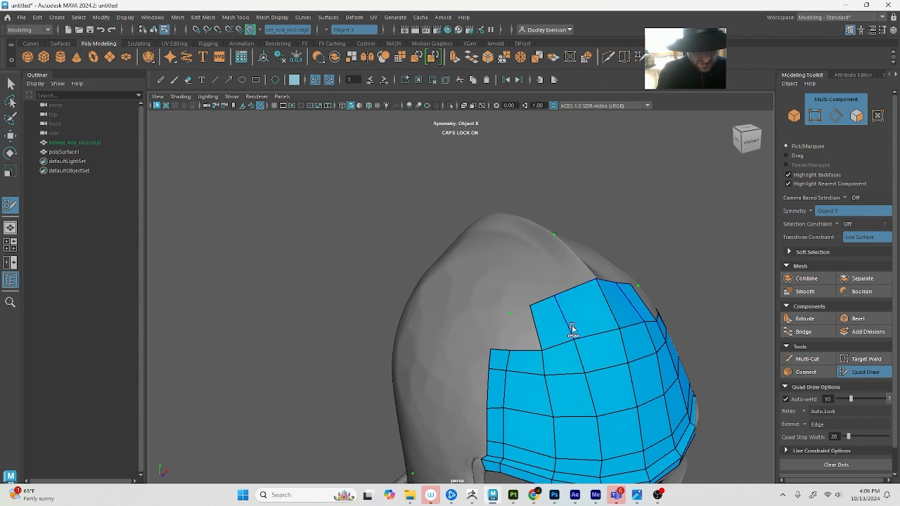
{"action": "left_click", "coordinate": [519, 332], "text": "shift"}
{"action": "left_click", "coordinate": [499, 333], "text": "shift"}
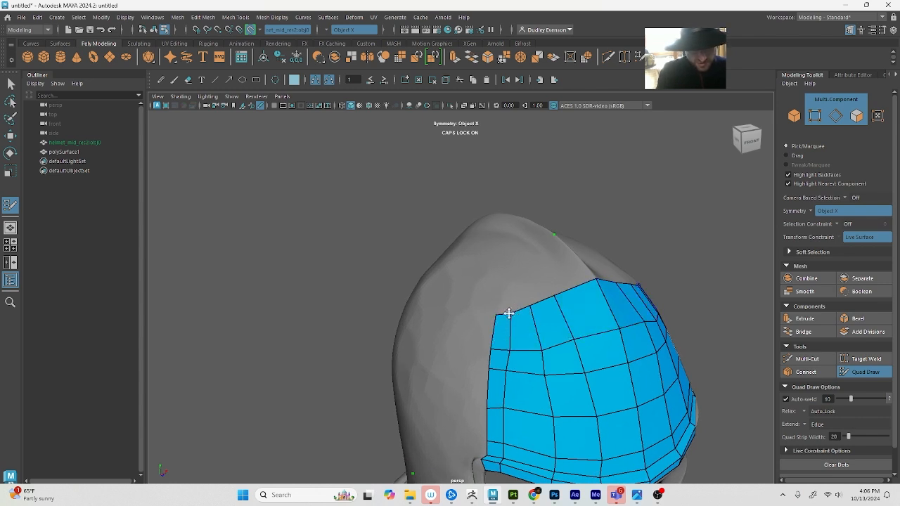
Reposition the upper side vertices and relax the forehead and visor-rim quads to even out their spacing
{"action": "mouse_move", "coordinate": [509, 313]}
{"action": "left_mouse_down"}
{"action": "mouse_move", "coordinate": [560, 298]}
{"action": "mouse_move", "coordinate": [494, 326]}
{"action": "mouse_move", "coordinate": [524, 317]}
{"action": "left_mouse_up"}
{"action": "left_click", "coordinate": [580, 285], "text": "ctrl"}
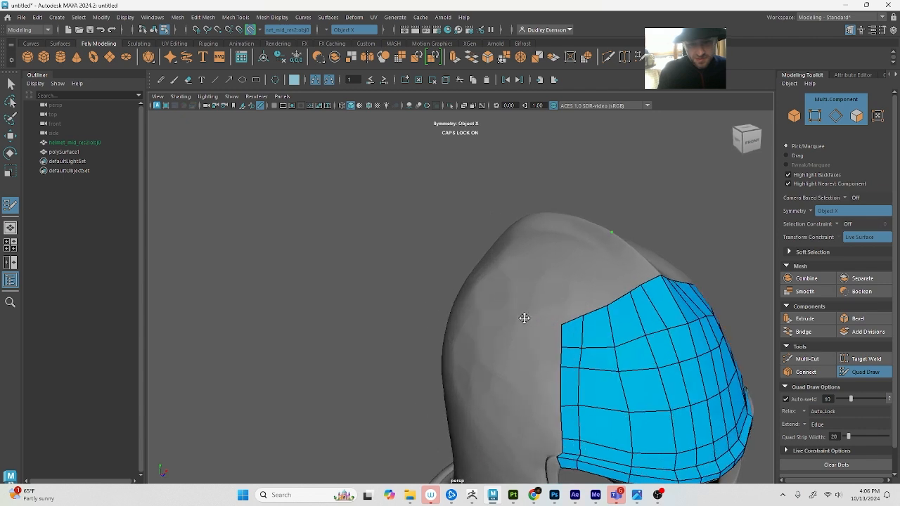
{"action": "middle_click_drag", "start_coordinate": [636, 319], "coordinate": [624, 305], "text": "alt"}
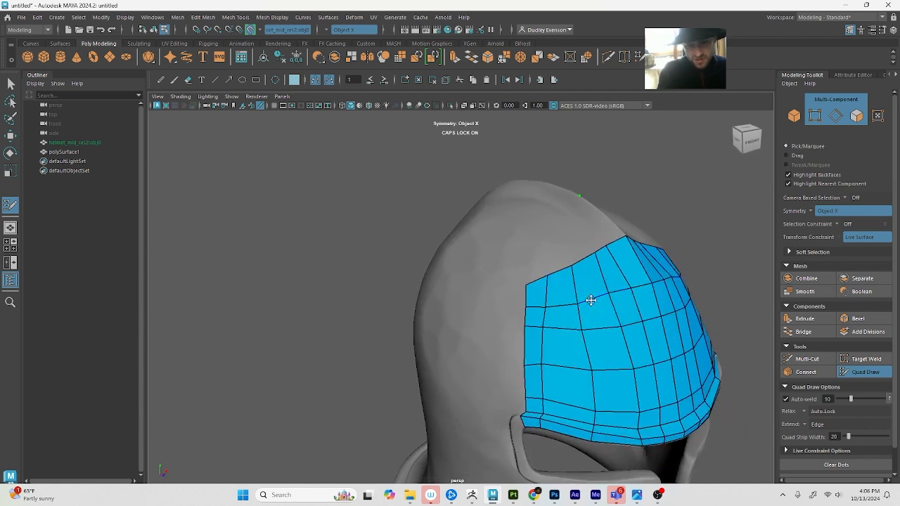
{"action": "mouse_move", "coordinate": [588, 297]}
{"action": "left_mouse_down", "text": "shift"}
{"action": "mouse_move", "coordinate": [594, 303]}
{"action": "mouse_move", "coordinate": [581, 308]}
{"action": "mouse_move", "coordinate": [616, 360]}
{"action": "mouse_move", "coordinate": [633, 299]}
{"action": "left_mouse_up", "text": "shift"}
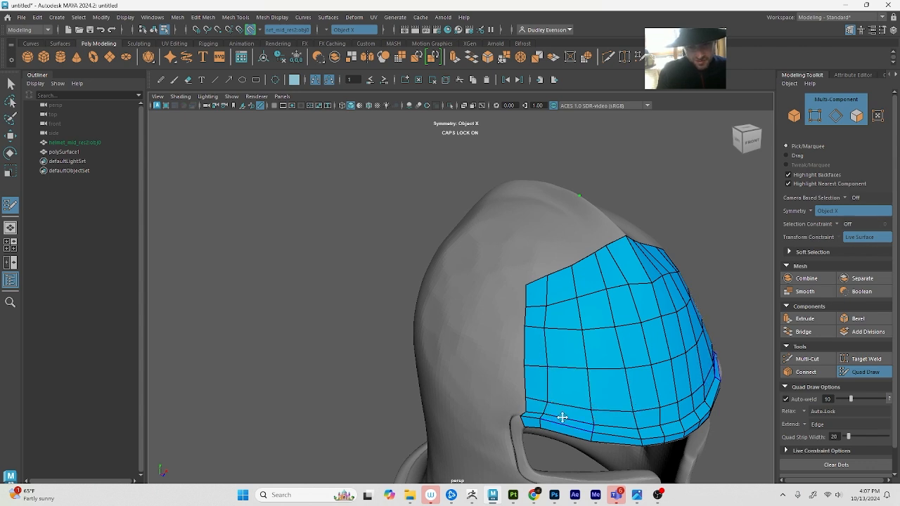
{"action": "left_click_drag", "start_coordinate": [576, 432], "coordinate": [620, 437], "text": "shift"}
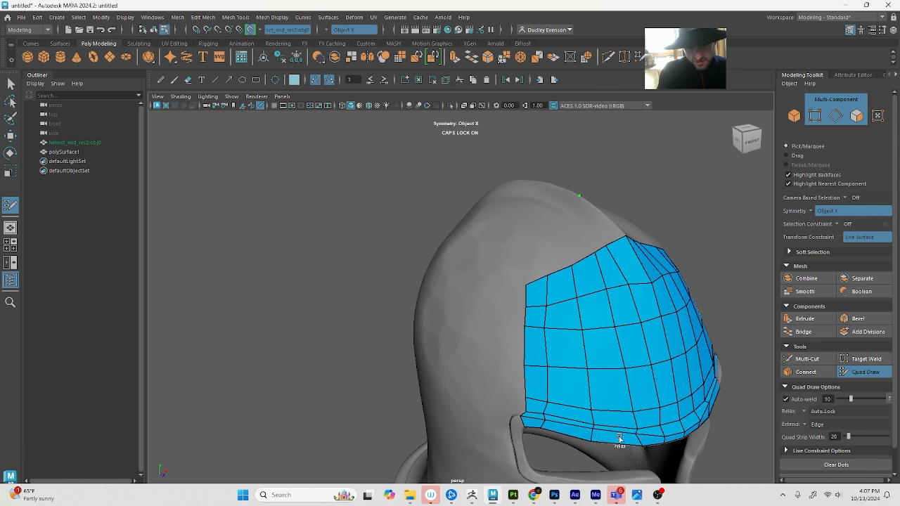
Insert vertical edge loops through the wide side columns of the forehead, running from the top row down to the visor rim
{"action": "middle_click_drag", "start_coordinate": [594, 421], "coordinate": [577, 398], "text": "alt"}
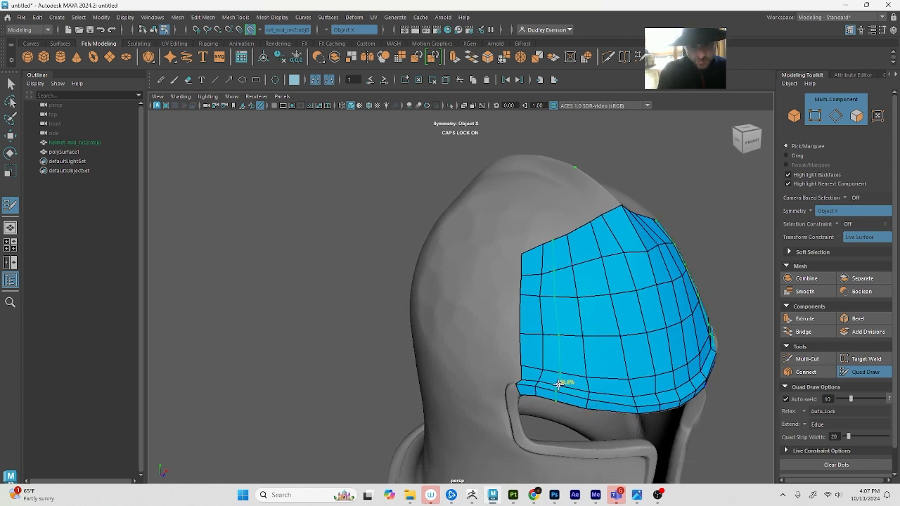
{"action": "left_click", "coordinate": [566, 390], "text": "ctrl"}
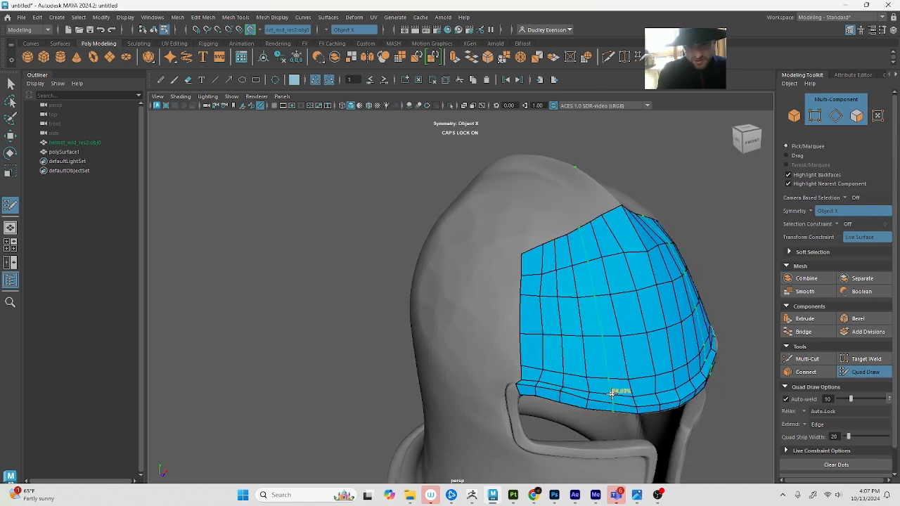
{"action": "left_click_drag", "start_coordinate": [586, 345], "coordinate": [580, 326], "text": "alt"}
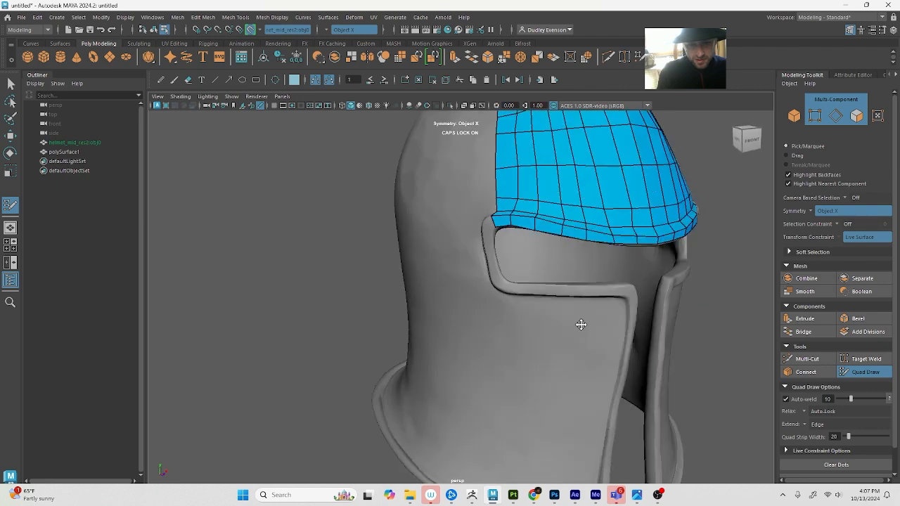
Add a quad at the end of the visor-rim strip that starts around the outer corner of the eye opening
{"action": "right_click_drag", "start_coordinate": [580, 326], "coordinate": [598, 340], "text": "alt"}
{"action": "left_click_drag", "start_coordinate": [598, 339], "coordinate": [570, 375], "text": "alt"}
{"action": "right_click_drag", "start_coordinate": [385, 269], "coordinate": [403, 274], "text": "alt"}
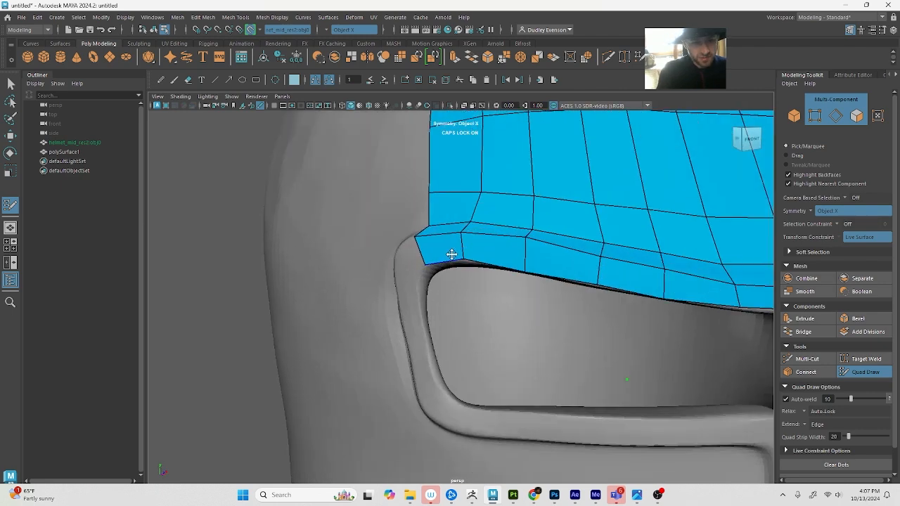
{"action": "left_click", "coordinate": [414, 275]}
{"action": "left_click", "coordinate": [405, 254], "text": "shift"}
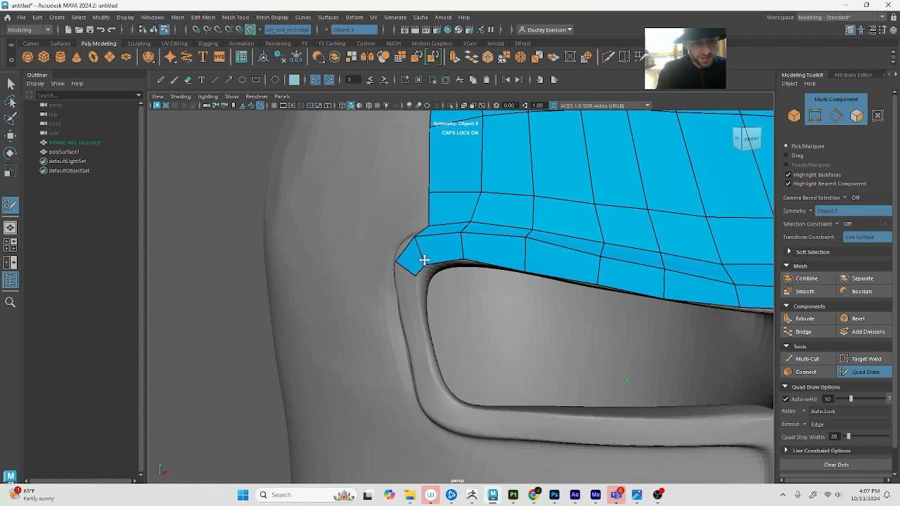
{"action": "mouse_move", "coordinate": [426, 256]}
{"action": "left_mouse_down", "text": "alt"}
{"action": "mouse_move", "coordinate": [418, 259]}
{"action": "mouse_move", "coordinate": [539, 294]}
{"action": "left_mouse_up", "text": "alt"}
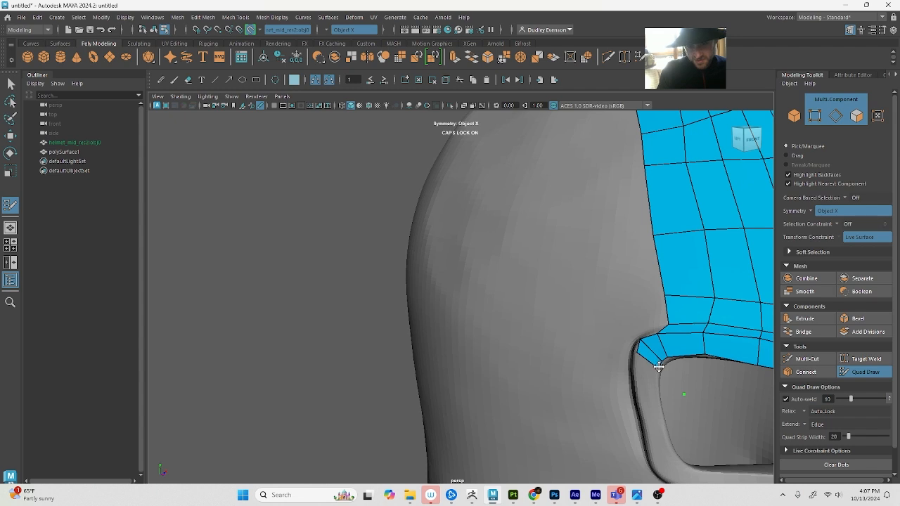
Adjust the eye-opening corner vertices and move the lower side-border vertices outward to straighten the mesh edge above the corner
{"action": "left_click_drag", "start_coordinate": [638, 351], "coordinate": [636, 356]}
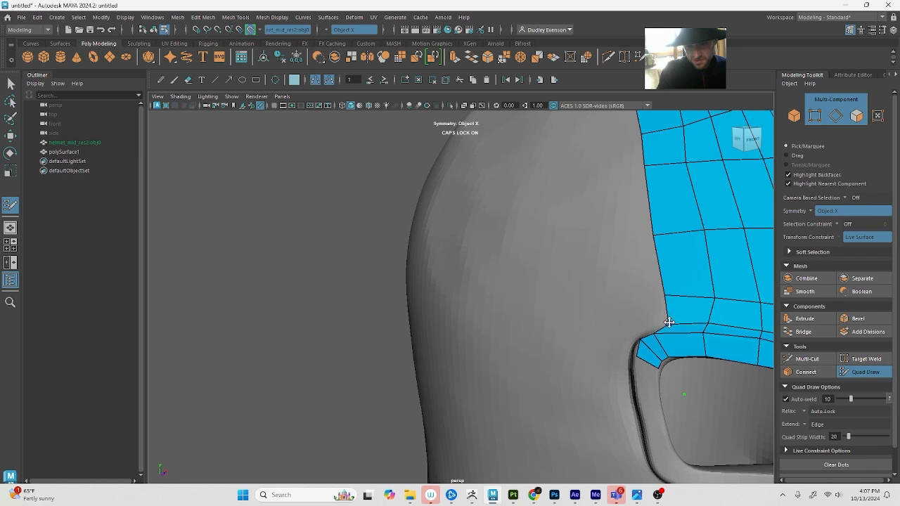
{"action": "left_click_drag", "start_coordinate": [668, 324], "coordinate": [653, 327]}
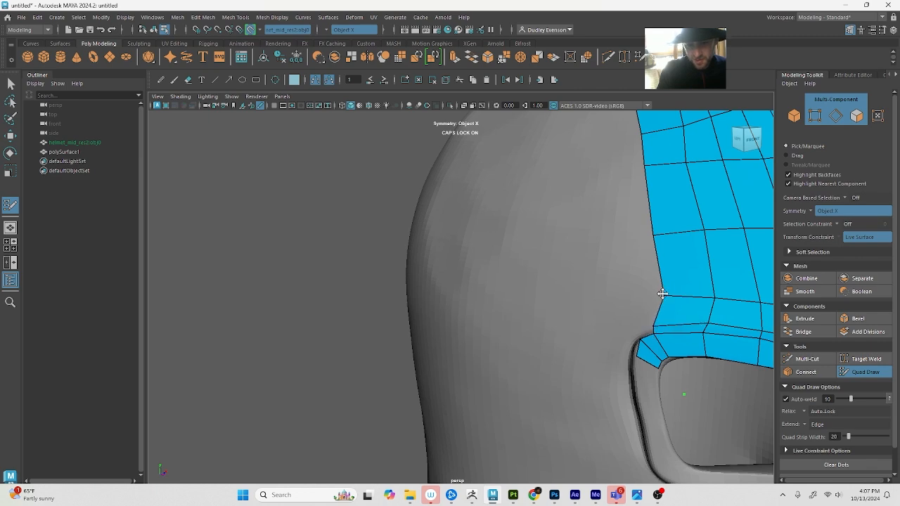
{"action": "left_click_drag", "start_coordinate": [660, 295], "coordinate": [649, 293]}
{"action": "scroll", "coordinate": [648, 237], "scroll_direction": "down", "scroll_amount": 6}
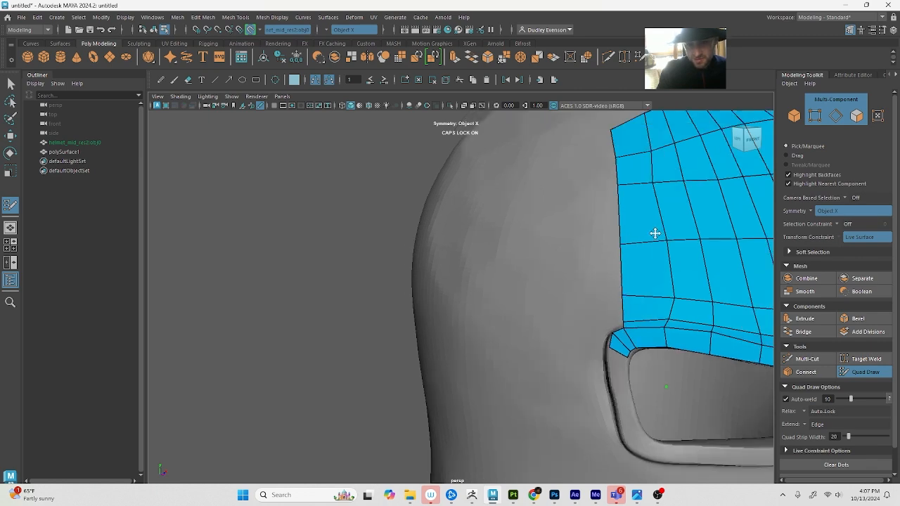
Fill another column of quads along the side border from the eye-opening corner up to the top row, and even out its upper vertices
{"action": "left_click_drag", "start_coordinate": [600, 231], "coordinate": [615, 240], "text": "alt"}
{"action": "middle_click_drag", "start_coordinate": [615, 240], "coordinate": [344, 236], "text": "alt"}
{"action": "right_click_drag", "start_coordinate": [344, 236], "coordinate": [476, 303], "text": "alt"}
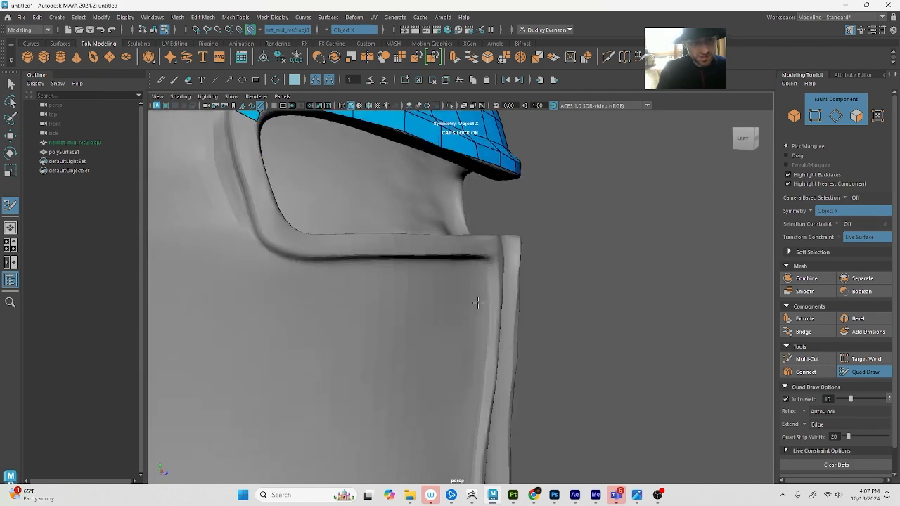
{"action": "middle_click_drag", "start_coordinate": [302, 203], "coordinate": [399, 282], "text": "alt"}
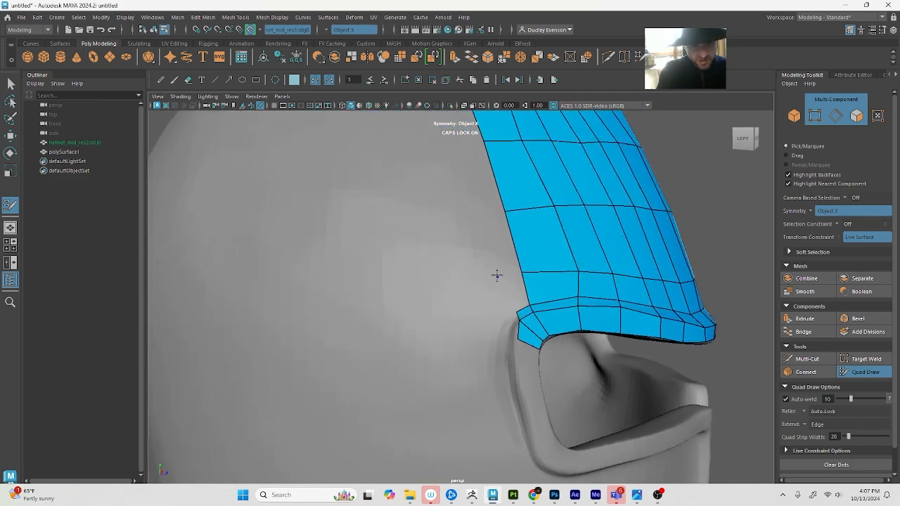
{"action": "left_click", "coordinate": [514, 295], "text": "shift"}
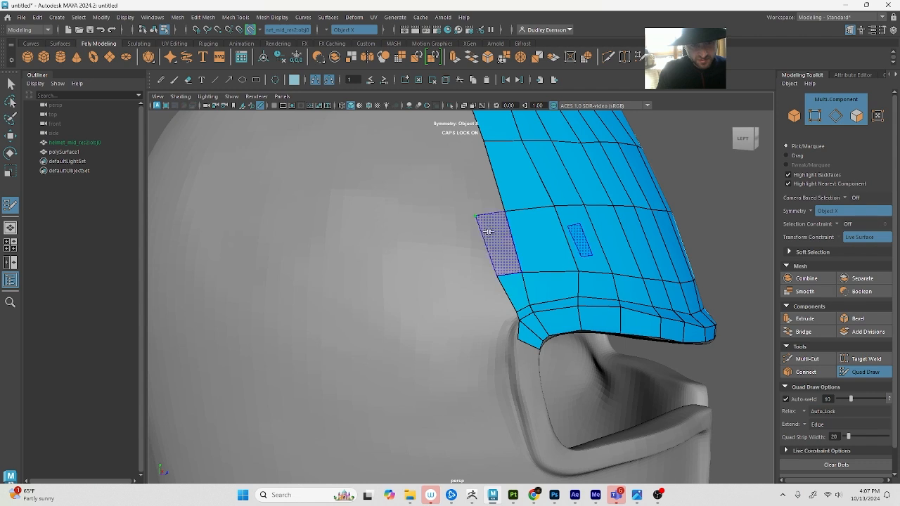
{"action": "left_click", "coordinate": [500, 227], "text": "shift"}
{"action": "left_click_drag", "start_coordinate": [502, 225], "coordinate": [461, 226], "text": "alt"}
{"action": "left_click", "coordinate": [468, 229], "text": "shift"}
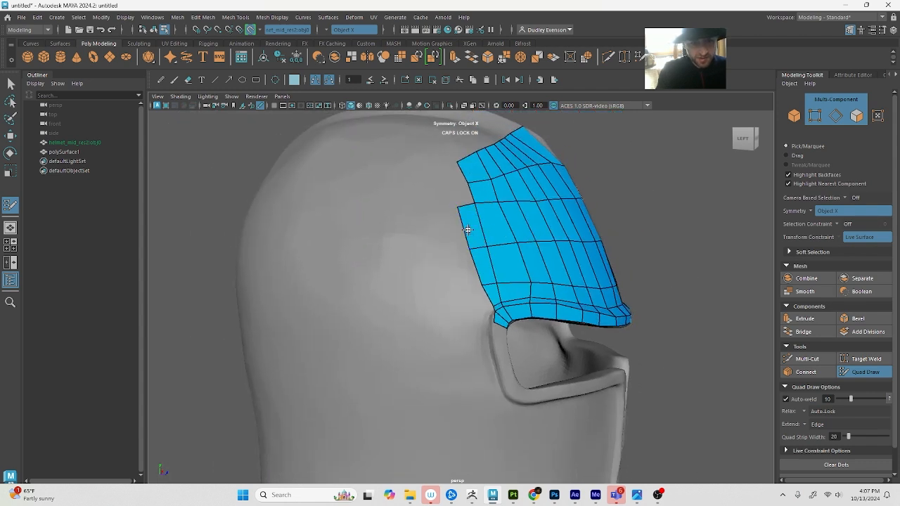
{"action": "left_click", "coordinate": [443, 170]}
{"action": "left_click", "coordinate": [446, 181], "text": "shift"}
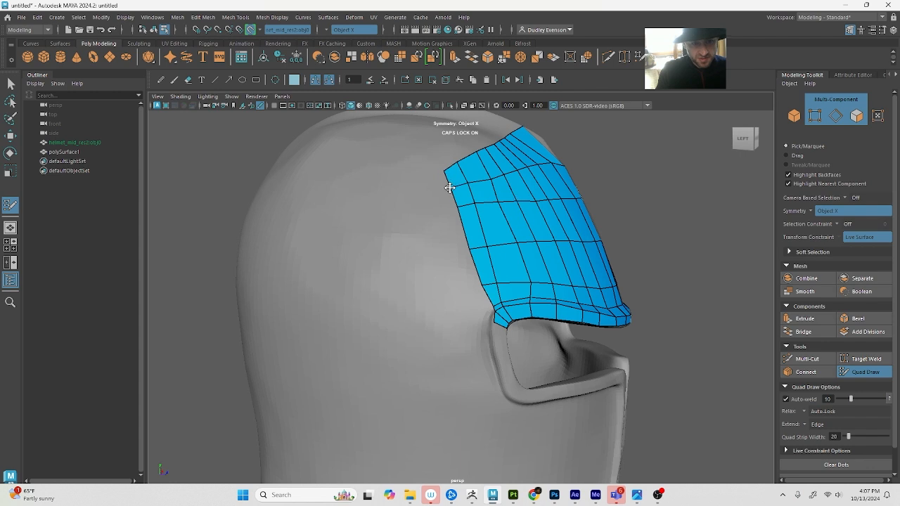
{"action": "mouse_move", "coordinate": [511, 238]}
{"action": "left_mouse_down", "text": "shift"}
{"action": "mouse_move", "coordinate": [511, 227]}
{"action": "mouse_move", "coordinate": [473, 212]}
{"action": "left_mouse_up", "text": "shift"}
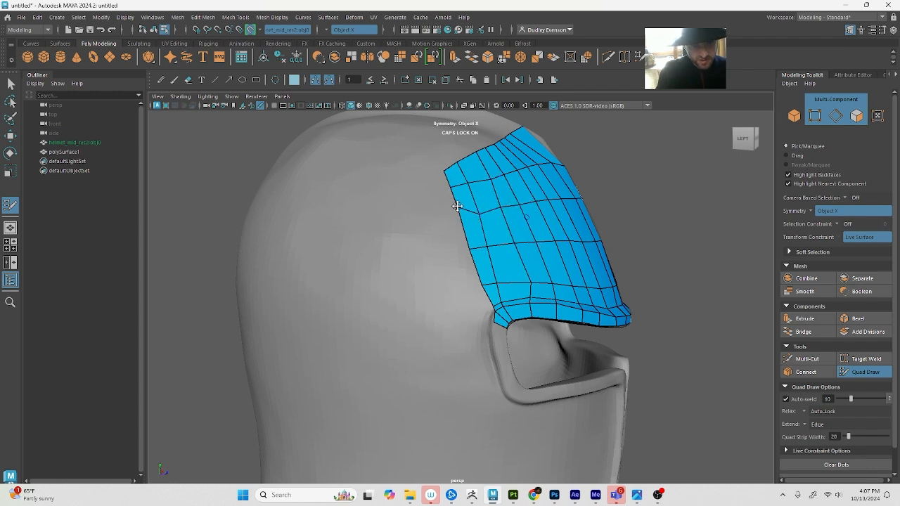
Extend a single strip of quads from the middle of the forehead's side border around the side toward the helmet's back
{"action": "scroll", "coordinate": [460, 211], "scroll_direction": "down", "scroll_amount": 5}
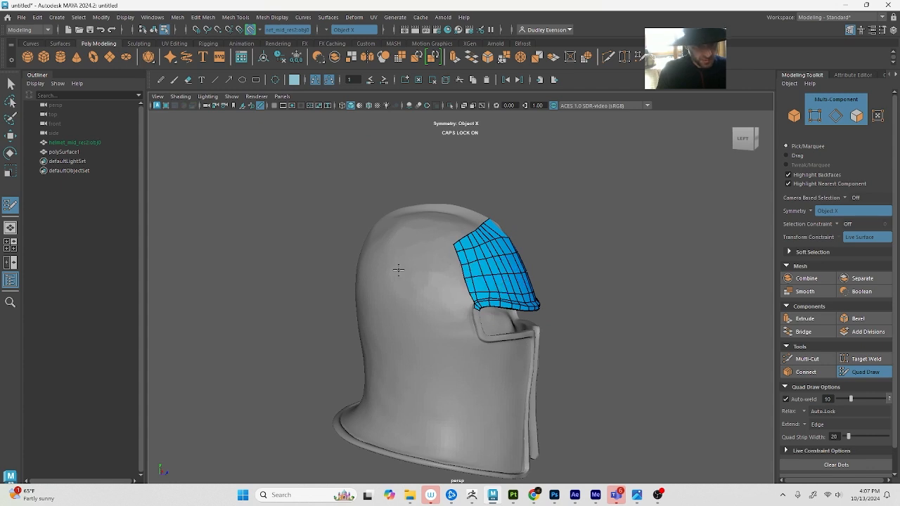
{"action": "left_click_drag", "start_coordinate": [341, 264], "coordinate": [511, 286], "text": "alt"}
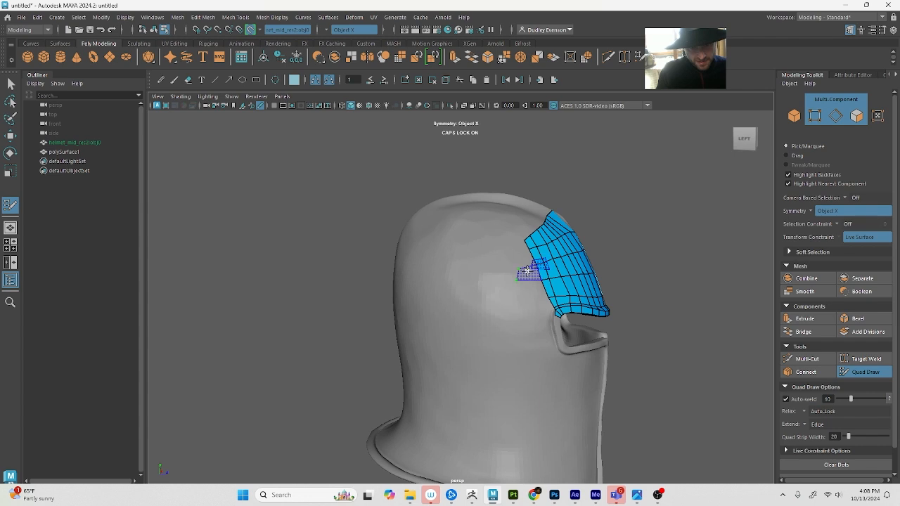
{"action": "left_click", "coordinate": [520, 269], "text": "shift"}
{"action": "scroll", "coordinate": [469, 279], "scroll_direction": "up", "scroll_amount": 3}
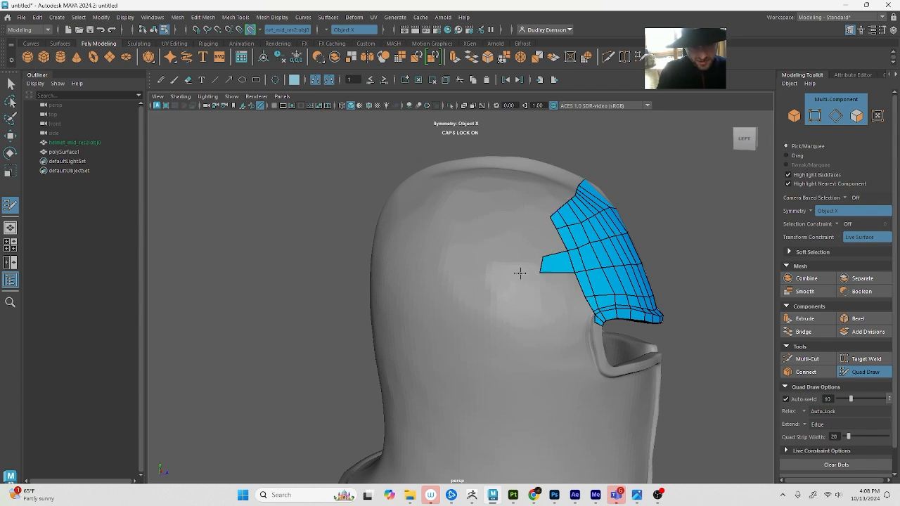
{"action": "middle_click_drag", "start_coordinate": [544, 266], "coordinate": [539, 255], "text": "alt"}
{"action": "mouse_move", "coordinate": [539, 258]}
{"action": "left_mouse_down"}
{"action": "mouse_move", "coordinate": [412, 259]}
{"action": "mouse_move", "coordinate": [437, 237]}
{"action": "mouse_move", "coordinate": [462, 245]}
{"action": "left_mouse_up"}
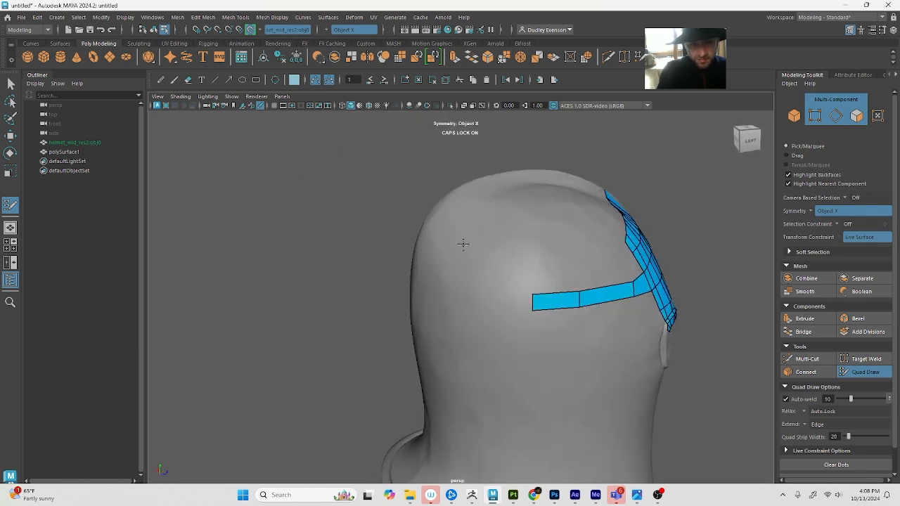
{"action": "mouse_move", "coordinate": [532, 303]}
{"action": "left_mouse_down"}
{"action": "mouse_move", "coordinate": [467, 302]}
{"action": "mouse_move", "coordinate": [534, 315]}
{"action": "mouse_move", "coordinate": [463, 308]}
{"action": "left_mouse_up"}
{"action": "left_click_drag", "start_coordinate": [464, 308], "coordinate": [511, 306], "text": "alt"}
{"action": "right_click_drag", "start_coordinate": [511, 307], "coordinate": [572, 309], "text": "alt"}
Close the gap in the strip across the helmet's back centre, and divide its long quads into evenly spaced ones
{"action": "middle_click_drag", "start_coordinate": [713, 295], "coordinate": [643, 293], "text": "alt"}
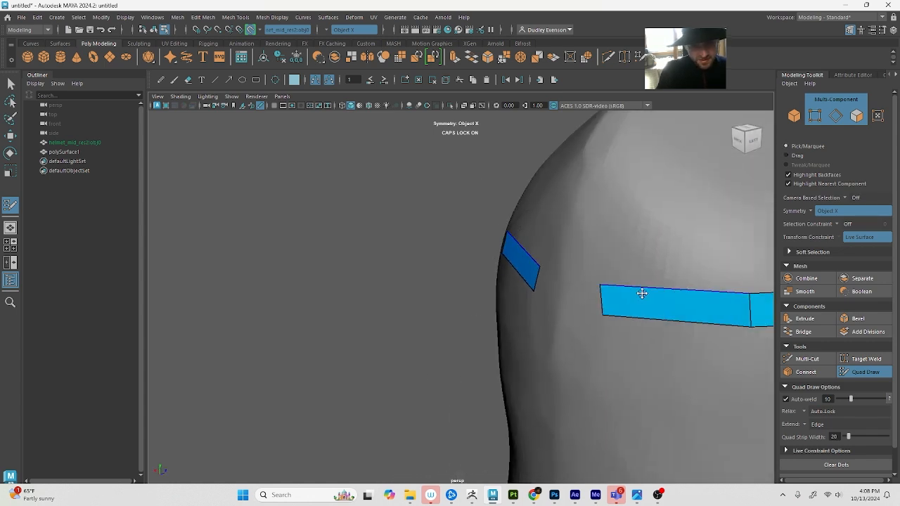
{"action": "left_click_drag", "start_coordinate": [604, 307], "coordinate": [580, 295]}
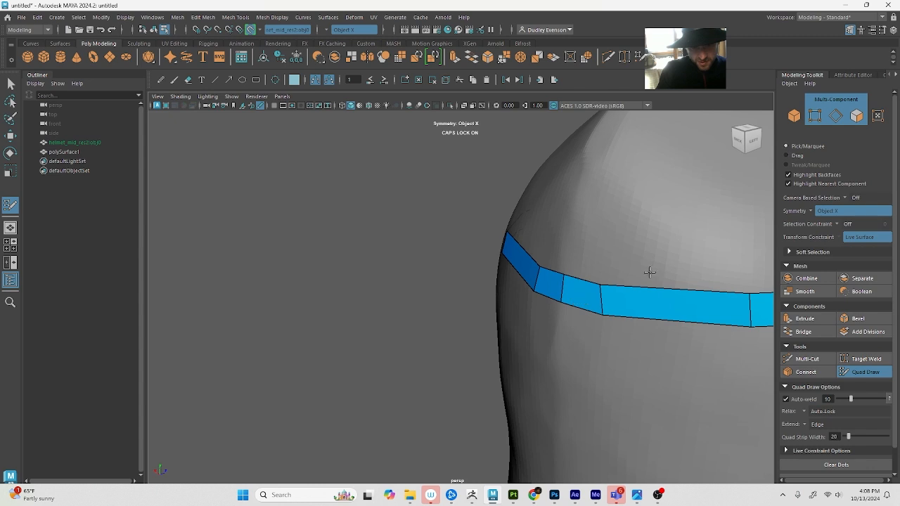
{"action": "mouse_move", "coordinate": [649, 272]}
{"action": "left_mouse_down", "text": "alt"}
{"action": "mouse_move", "coordinate": [537, 298]}
{"action": "mouse_move", "coordinate": [565, 289]}
{"action": "mouse_move", "coordinate": [568, 310]}
{"action": "left_mouse_up", "text": "alt"}
{"action": "mouse_move", "coordinate": [622, 298]}
{"action": "left_mouse_down", "text": "alt"}
{"action": "mouse_move", "coordinate": [629, 303]}
{"action": "mouse_move", "coordinate": [587, 295]}
{"action": "left_mouse_up", "text": "alt"}
{"action": "left_click", "coordinate": [588, 295], "text": "ctrl"}
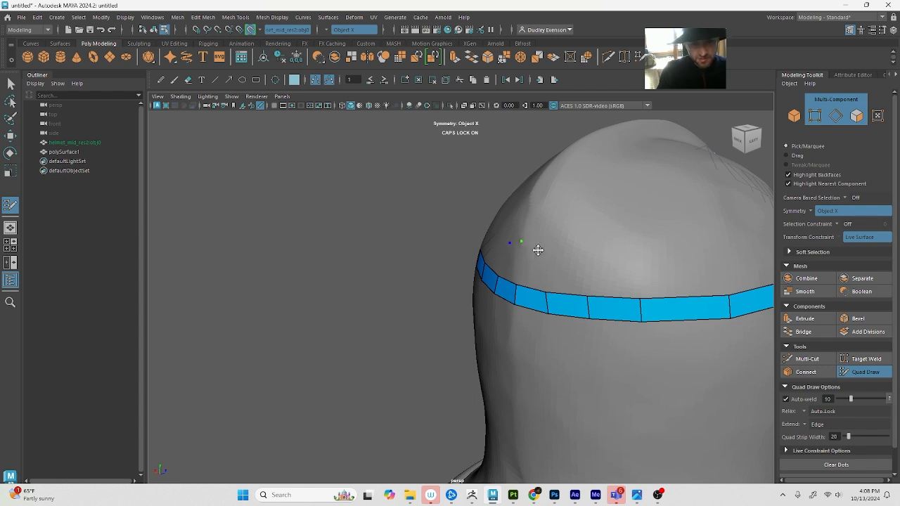
Fill a second row of quads above the existing strip from the helmet's back centre around toward the side
{"action": "right_click_drag", "start_coordinate": [552, 263], "coordinate": [567, 265], "text": "alt"}
{"action": "left_click_drag", "start_coordinate": [567, 265], "coordinate": [548, 249], "text": "alt"}
{"action": "right_click_drag", "start_coordinate": [548, 249], "coordinate": [496, 255], "text": "alt"}
{"action": "middle_click_drag", "start_coordinate": [455, 255], "coordinate": [488, 263], "text": "alt"}
{"action": "mouse_move", "coordinate": [488, 263]}
{"action": "left_mouse_down", "text": "alt"}
{"action": "mouse_move", "coordinate": [546, 263]}
{"action": "mouse_move", "coordinate": [583, 227]}
{"action": "left_mouse_up", "text": "alt"}
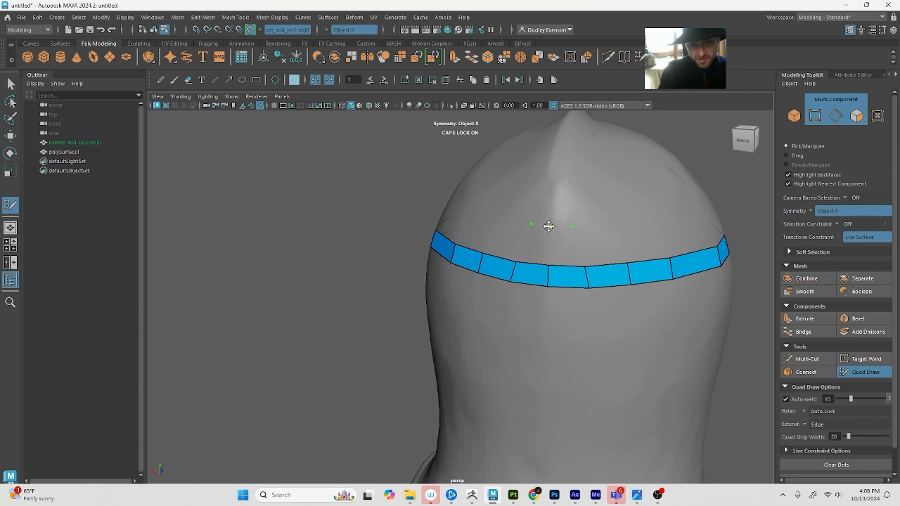
{"action": "left_click", "coordinate": [566, 245], "text": "shift"}
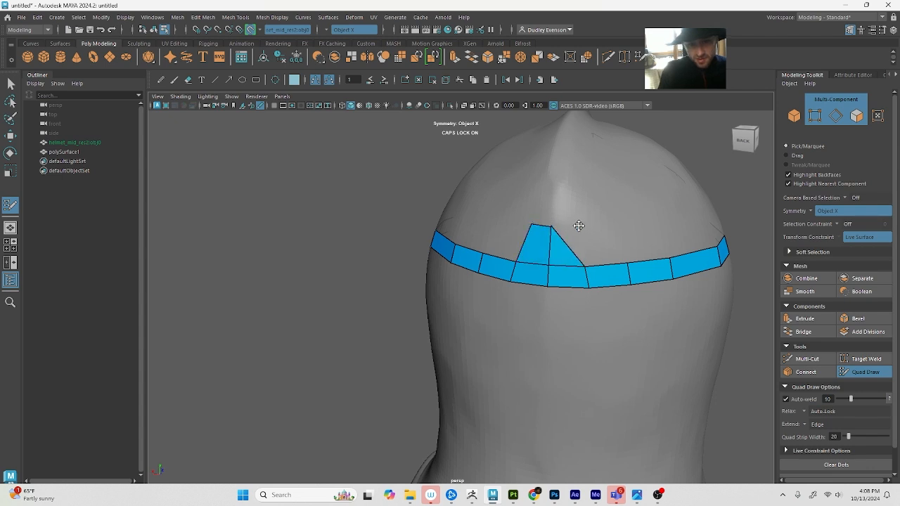
{"action": "left_click_drag", "start_coordinate": [601, 236], "coordinate": [613, 247], "text": "alt"}
{"action": "left_click", "coordinate": [497, 303], "text": "shift"}
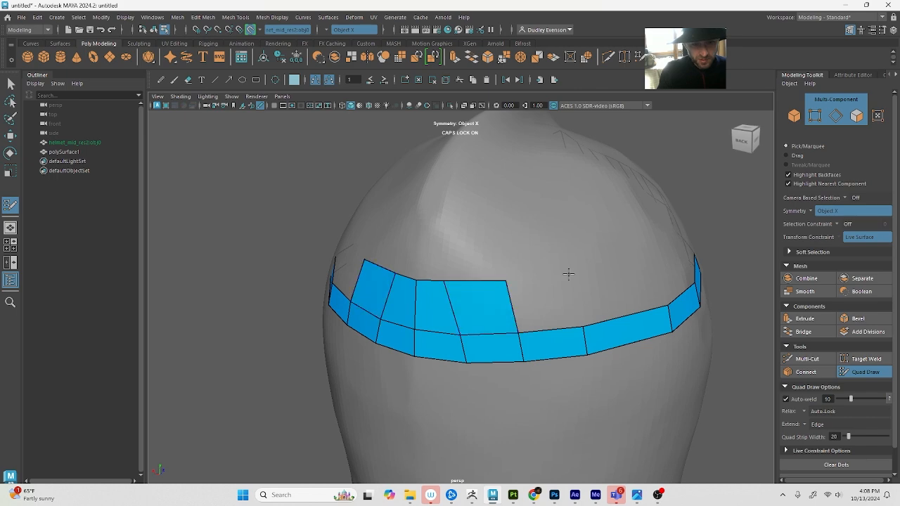
{"action": "left_click", "coordinate": [570, 297], "text": "shift"}
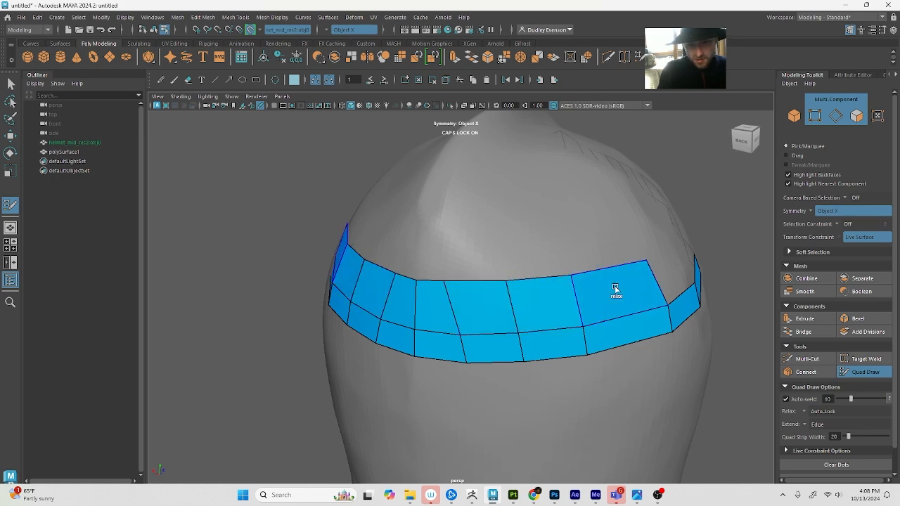
{"action": "left_click_drag", "start_coordinate": [615, 291], "coordinate": [597, 256], "text": "alt"}
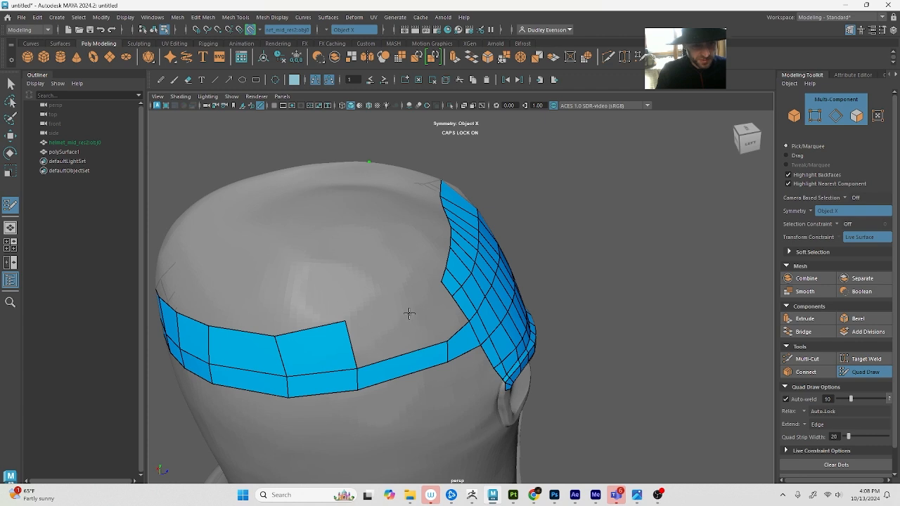
Extend the upper row of quads to join the forehead mesh and divide it lengthwise with an inserted edge loop
{"action": "left_click", "coordinate": [393, 328], "text": "shift"}
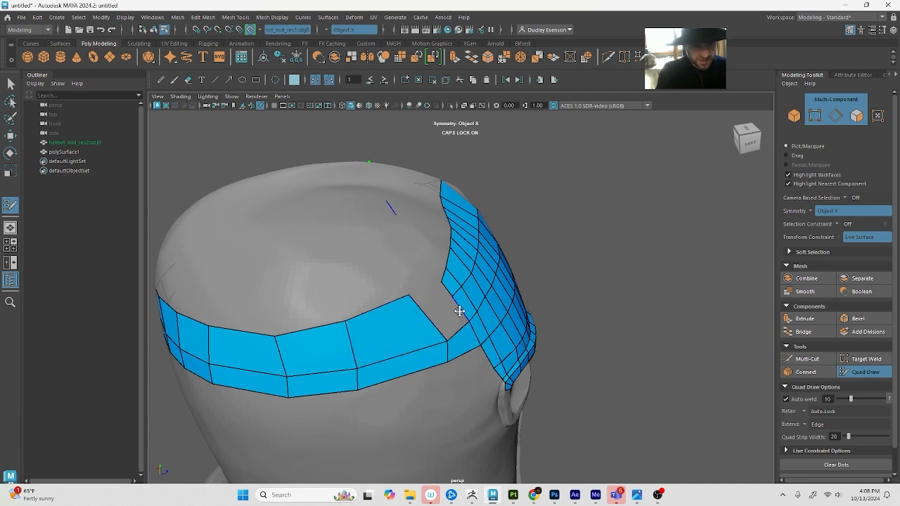
{"action": "left_click", "coordinate": [428, 311], "text": "ctrl"}
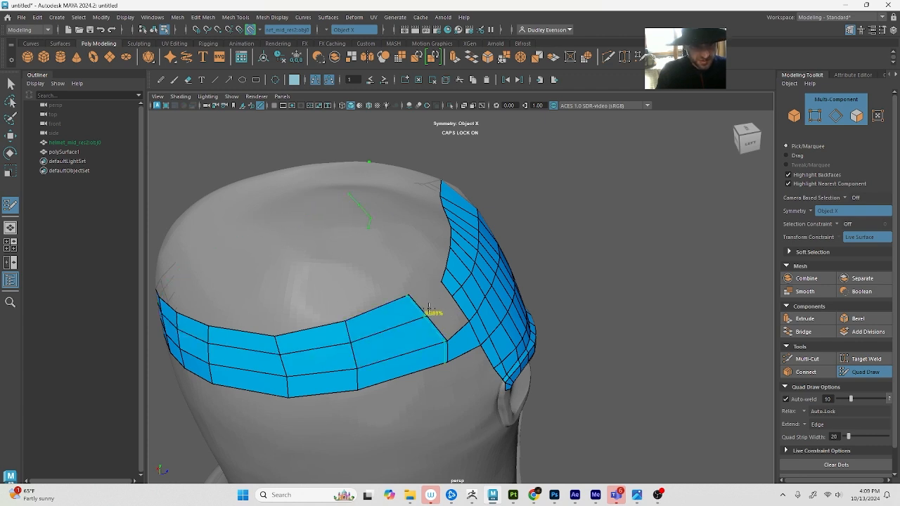
{"action": "left_click", "coordinate": [444, 318], "text": "shift"}
{"action": "left_click_drag", "start_coordinate": [460, 295], "coordinate": [534, 280], "text": "alt"}
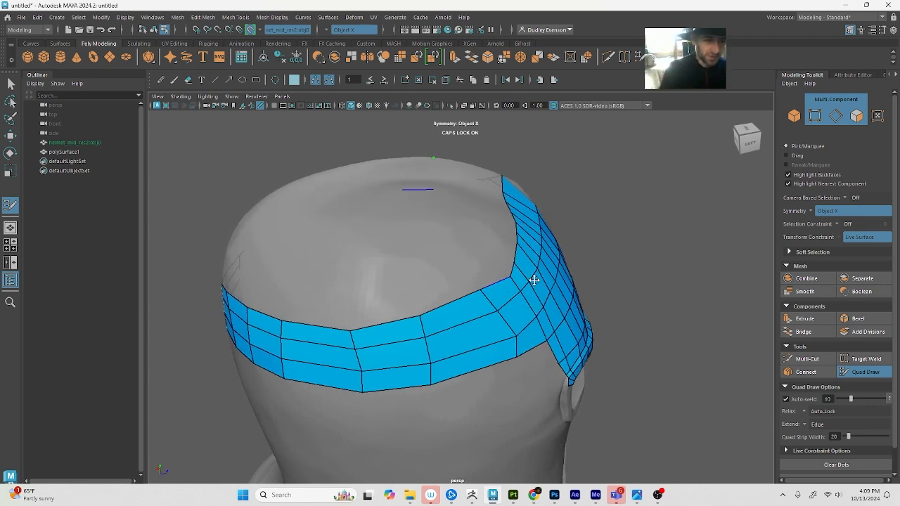
Raise the band's upper border vertices along the helmet's side to straighten the edge running back from the forehead
{"action": "left_click_drag", "start_coordinate": [533, 280], "coordinate": [460, 257], "text": "alt"}
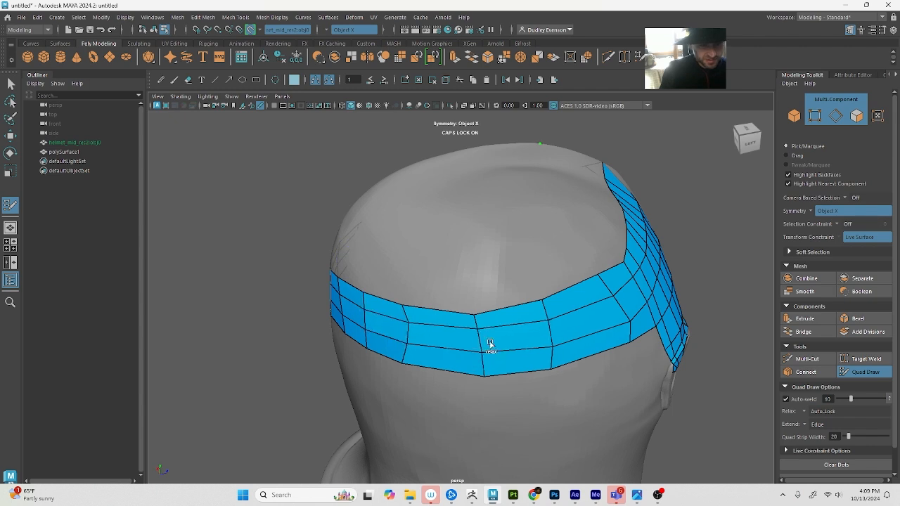
{"action": "right_click_drag", "start_coordinate": [560, 269], "coordinate": [496, 271], "text": "alt"}
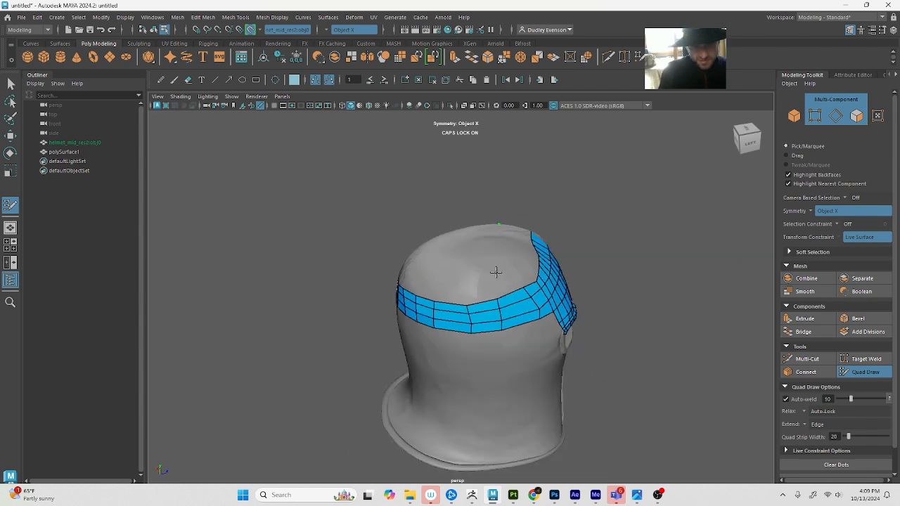
{"action": "left_click_drag", "start_coordinate": [496, 271], "coordinate": [479, 278], "text": "alt"}
{"action": "middle_click_drag", "start_coordinate": [478, 278], "coordinate": [459, 356], "text": "alt"}
{"action": "right_click_drag", "start_coordinate": [460, 355], "coordinate": [529, 345], "text": "alt"}
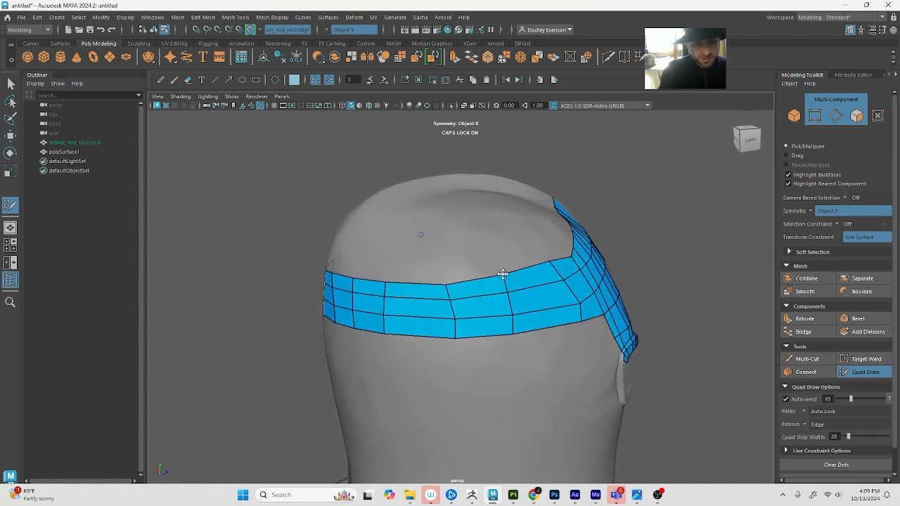
{"action": "left_click_drag", "start_coordinate": [503, 273], "coordinate": [504, 263]}
{"action": "left_click_drag", "start_coordinate": [447, 285], "coordinate": [446, 265]}
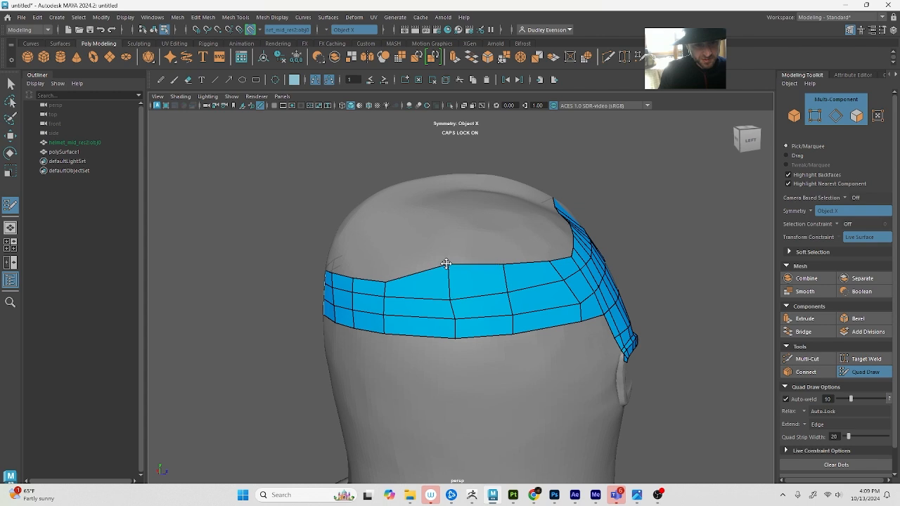
{"action": "mouse_move", "coordinate": [384, 279]}
{"action": "left_mouse_down"}
{"action": "mouse_move", "coordinate": [385, 257]}
{"action": "mouse_move", "coordinate": [358, 255]}
{"action": "mouse_move", "coordinate": [352, 279]}
{"action": "mouse_move", "coordinate": [384, 288]}
{"action": "left_mouse_up"}
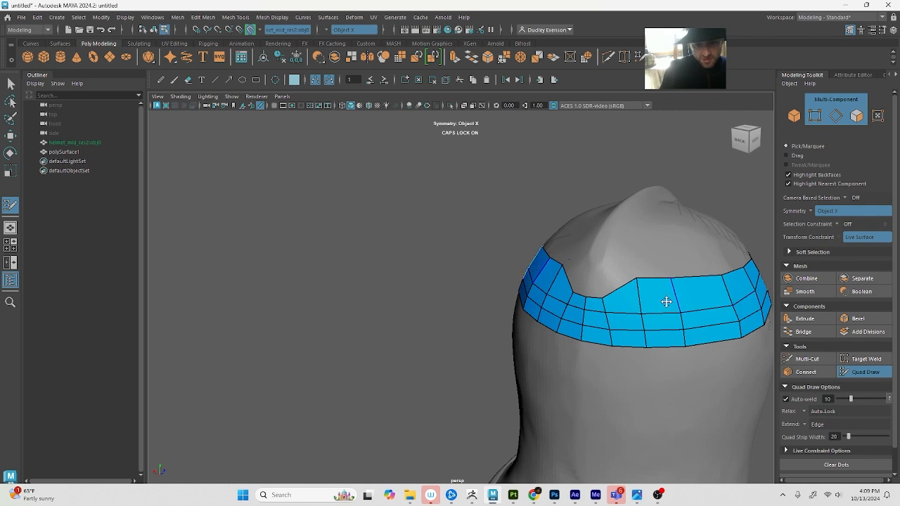
Try to raise the upper border vertices beside the helmet's back centre line
{"action": "left_click_drag", "start_coordinate": [593, 297], "coordinate": [598, 279]}
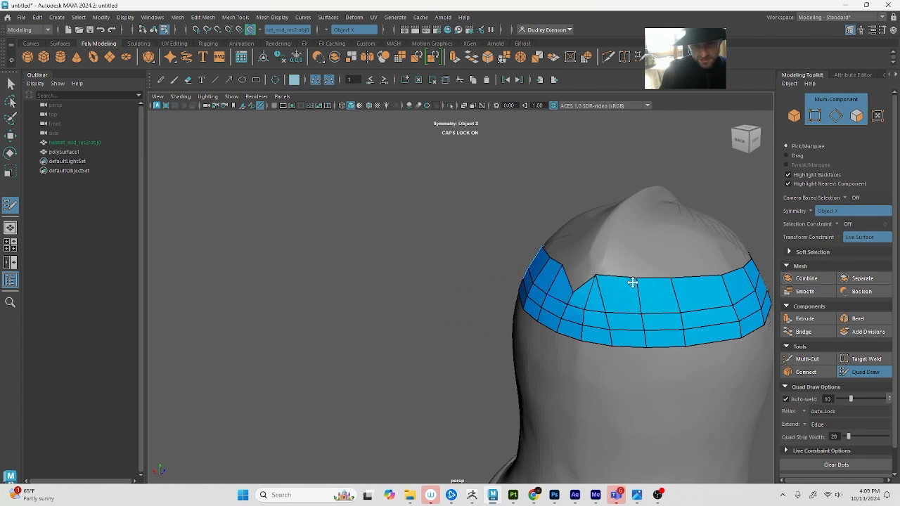
{"action": "key", "text": "ctrl+z"}
{"action": "scroll", "coordinate": [596, 252], "scroll_direction": "up", "scroll_amount": 5}
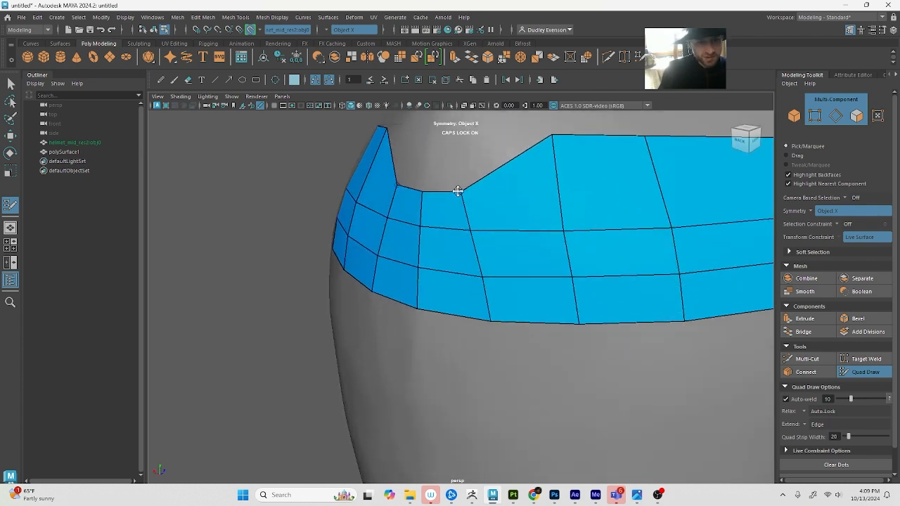
{"action": "left_click_drag", "start_coordinate": [615, 213], "coordinate": [517, 249], "text": "alt"}
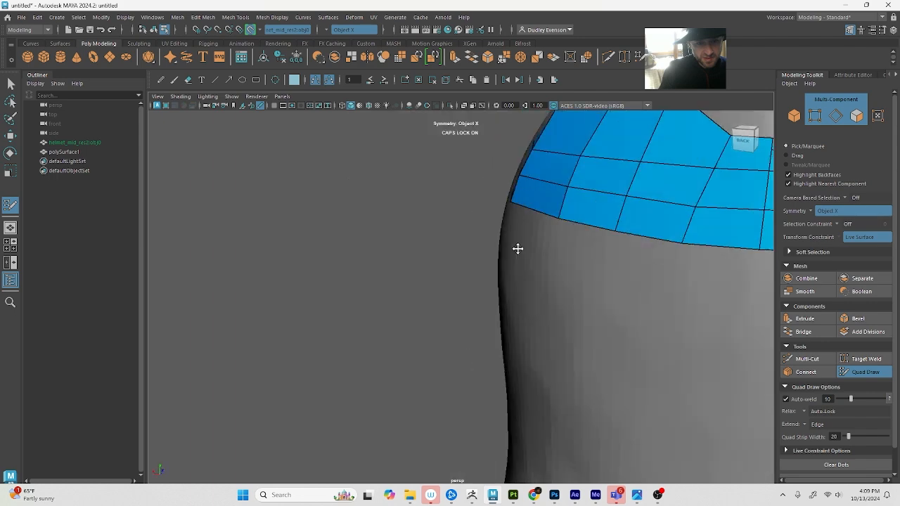
{"action": "middle_click_drag", "start_coordinate": [517, 249], "coordinate": [526, 243], "text": "alt"}
{"action": "key", "text": "f"}
{"action": "right_click_drag", "start_coordinate": [511, 300], "coordinate": [411, 279], "text": "alt"}
{"action": "left_click_drag", "start_coordinate": [412, 279], "coordinate": [411, 329], "text": "alt"}
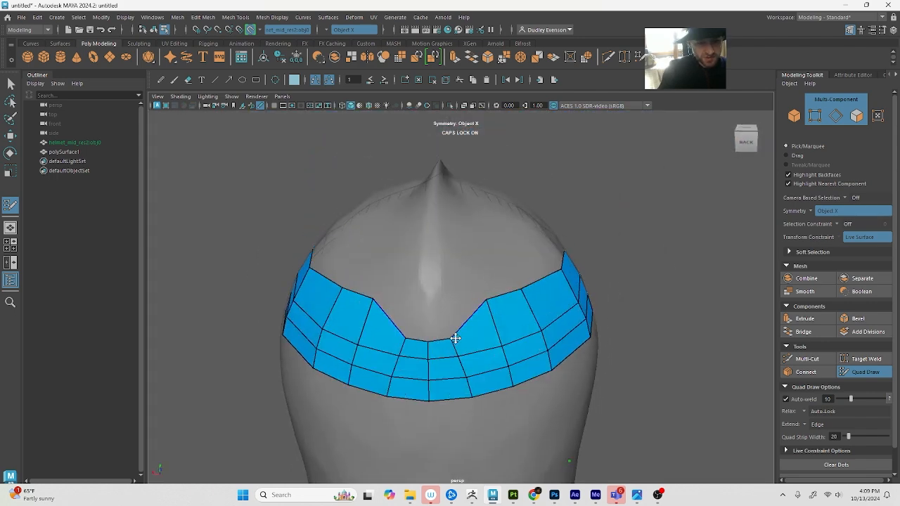
{"action": "left_click", "coordinate": [454, 336], "text": "ctrl+shift"}
{"action": "key", "text": "ctrl+z"}
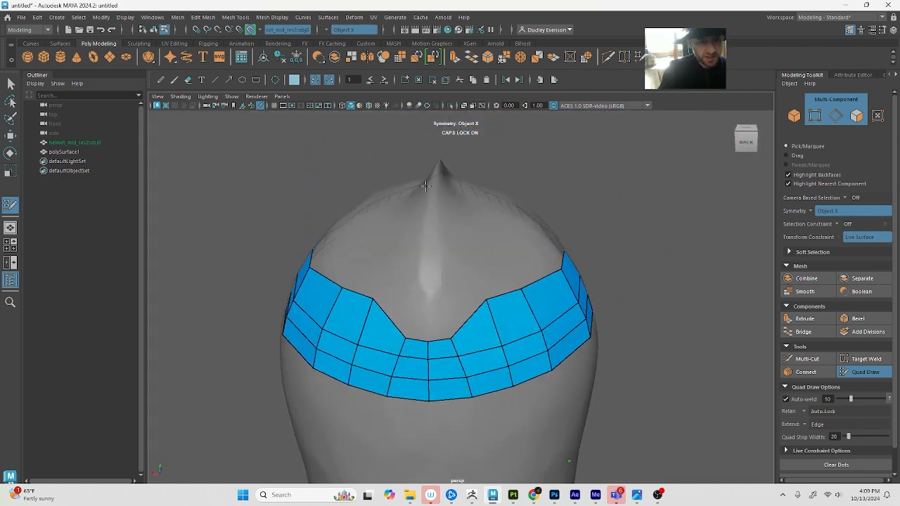
Turn symmetry off and move the two upper border vertices flanking the back centre line upward in wireframe display
{"action": "left_click", "coordinate": [330, 31]}
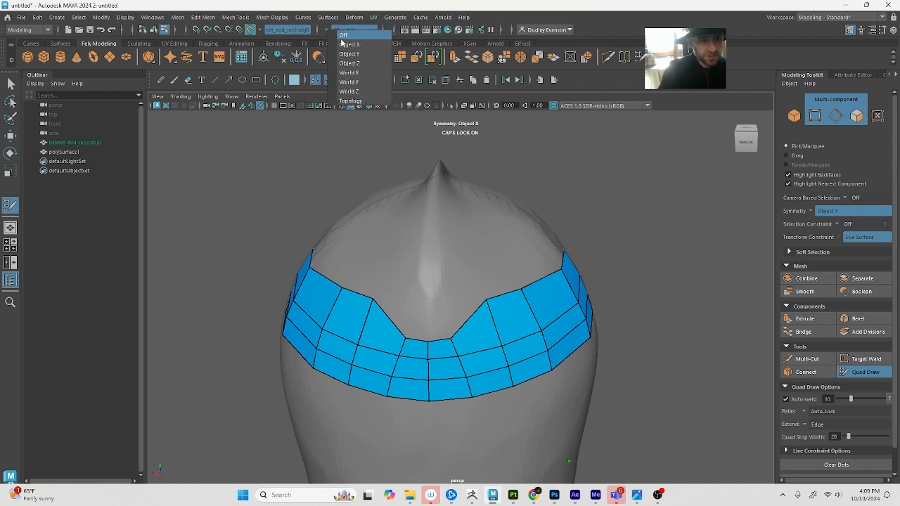
{"action": "left_click", "coordinate": [343, 35]}
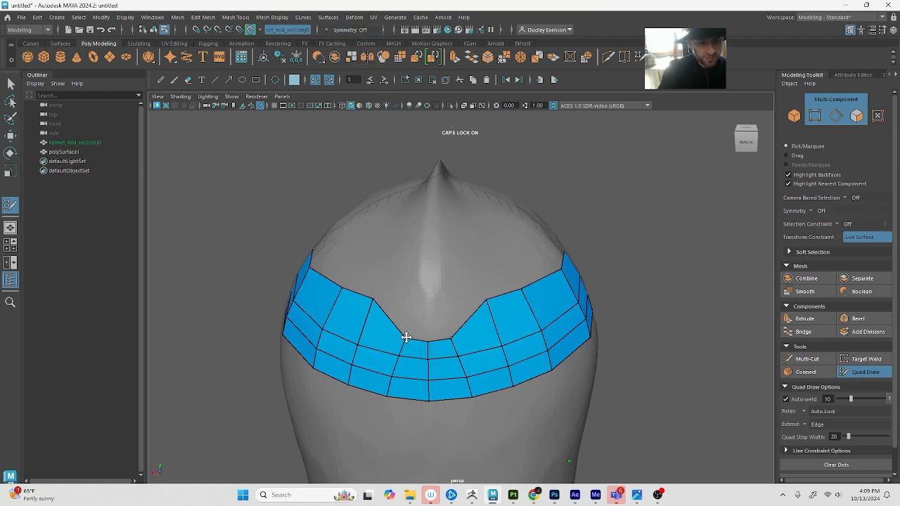
{"action": "key", "text": "q"}
{"action": "key", "text": "4"}
{"action": "left_click", "coordinate": [456, 338]}
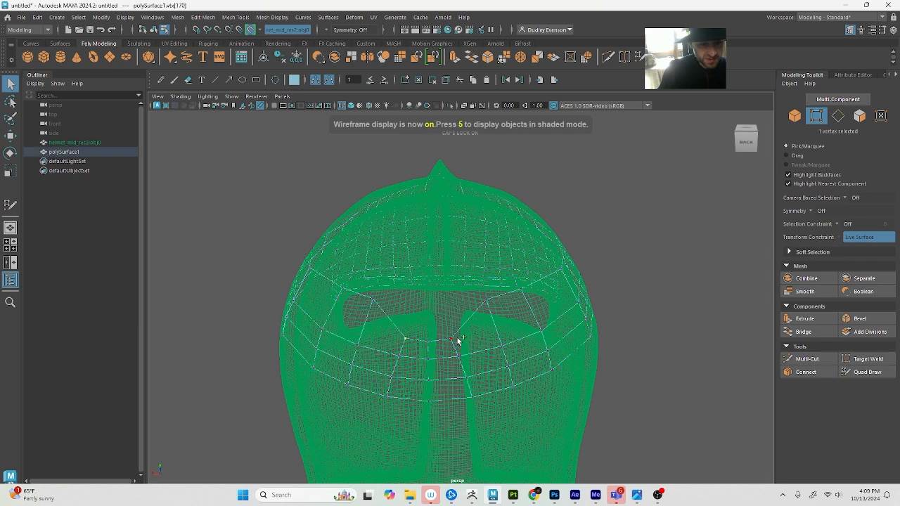
{"action": "left_click", "coordinate": [454, 340], "text": "shift"}
{"action": "key", "text": "w"}
{"action": "key", "text": "r"}
{"action": "key", "text": "w"}
{"action": "mouse_move", "coordinate": [430, 308]}
{"action": "left_mouse_down"}
{"action": "mouse_move", "coordinate": [429, 280]}
{"action": "mouse_move", "coordinate": [437, 319]}
{"action": "mouse_move", "coordinate": [428, 276]}
{"action": "mouse_move", "coordinate": [426, 318]}
{"action": "left_mouse_up"}
Move the upper border vertex on the back centre line up level with its neighbours, and return to shaded display
{"action": "key", "text": "r"}
{"action": "left_click", "coordinate": [426, 348]}
{"action": "key", "text": "w"}
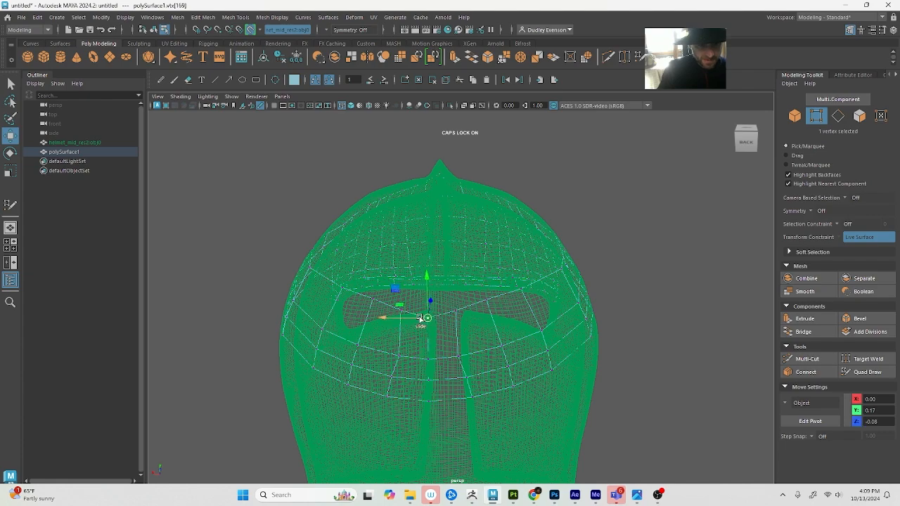
{"action": "left_click", "coordinate": [410, 319]}
{"action": "key", "text": "f"}
{"action": "right_click_drag", "start_coordinate": [512, 320], "coordinate": [829, 371], "text": "alt"}
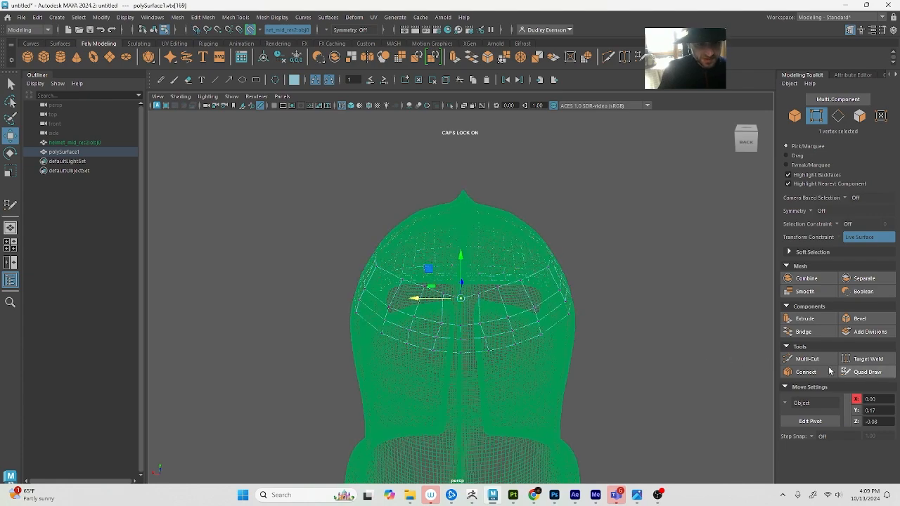
{"action": "left_click_drag", "start_coordinate": [643, 342], "coordinate": [424, 310], "text": "alt"}
{"action": "right_click_drag", "start_coordinate": [538, 335], "coordinate": [485, 324], "text": "alt"}
{"action": "key", "text": "5"}
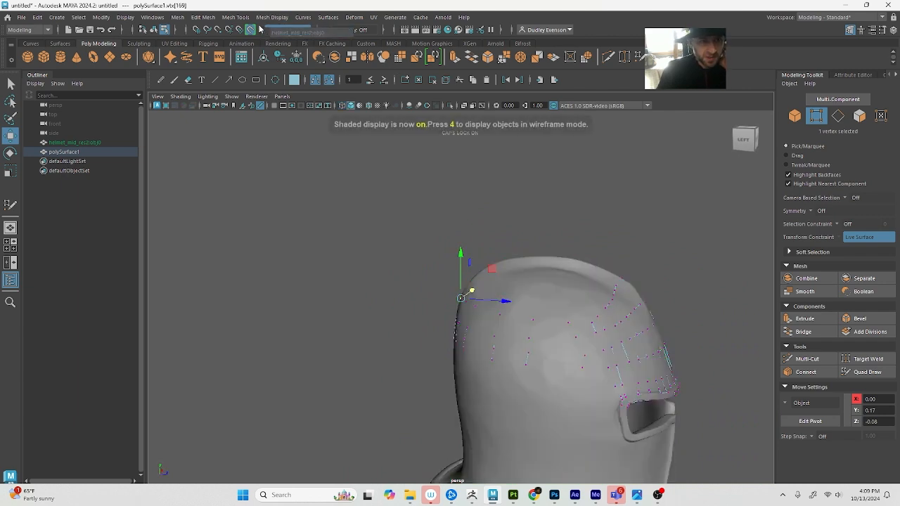
Return polySurface1 to object selection with symmetry off and reactivate Quad Draw on it
{"action": "left_click", "coordinate": [342, 247]}
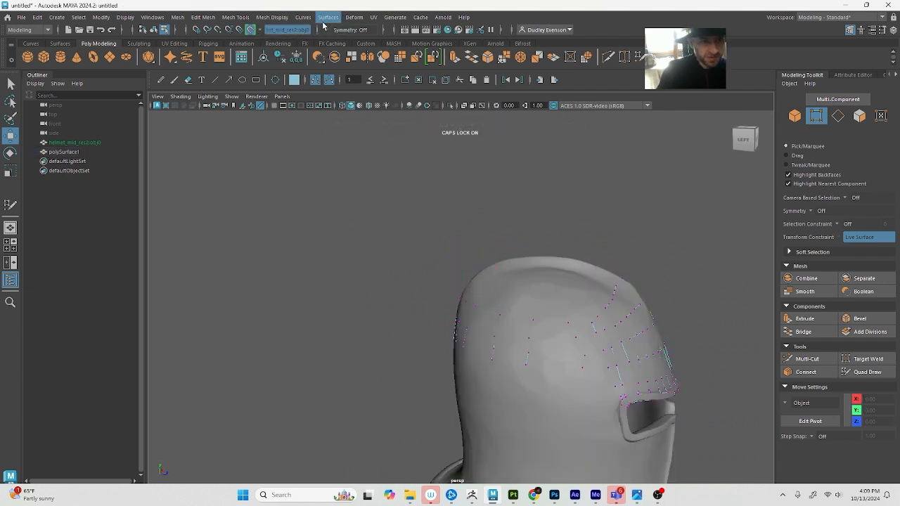
{"action": "left_click", "coordinate": [326, 31]}
{"action": "left_click", "coordinate": [342, 38]}
{"action": "key", "text": "q"}
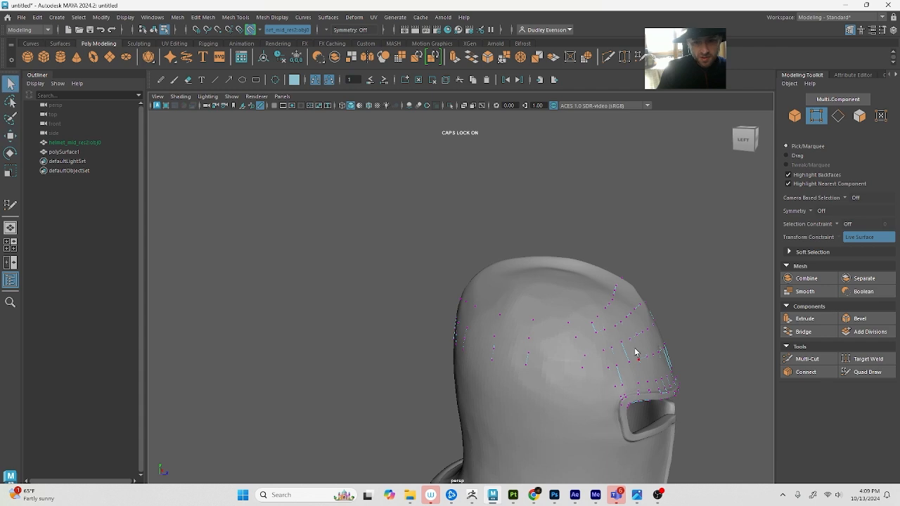
{"action": "middle_click_drag", "start_coordinate": [634, 353], "coordinate": [603, 335], "text": "alt"}
{"action": "key", "text": "F8"}
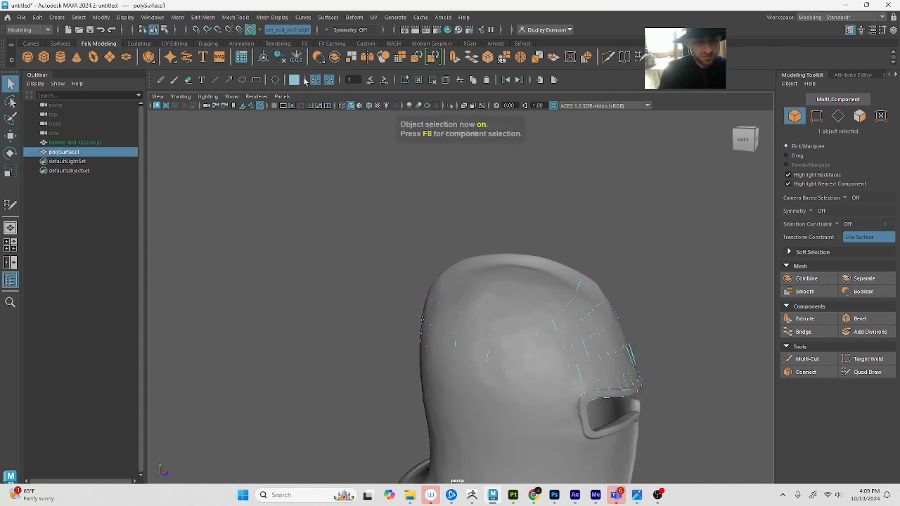
{"action": "left_click", "coordinate": [450, 106]}
{"action": "left_click", "coordinate": [450, 106]}
{"action": "middle_click_drag", "start_coordinate": [537, 284], "coordinate": [523, 286], "text": "alt"}
{"action": "key", "text": "4"}
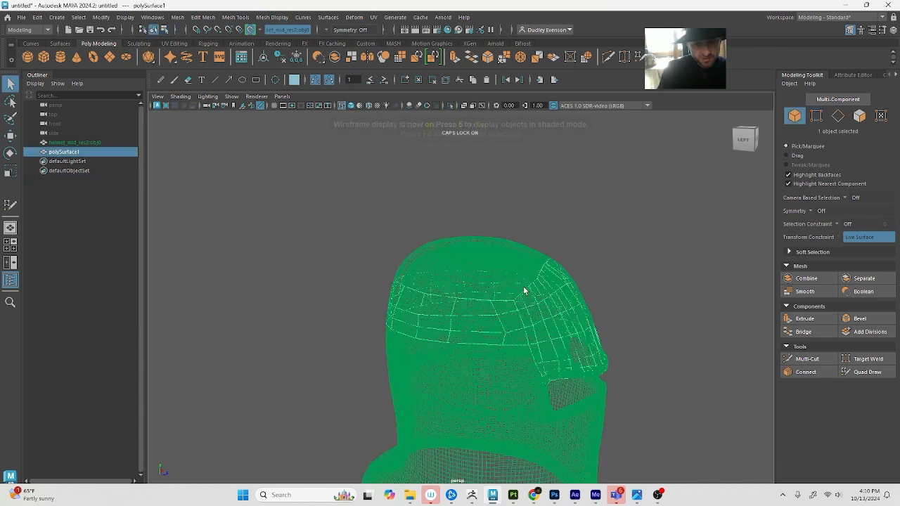
{"action": "key", "text": "5"}
{"action": "left_click", "coordinate": [866, 373]}
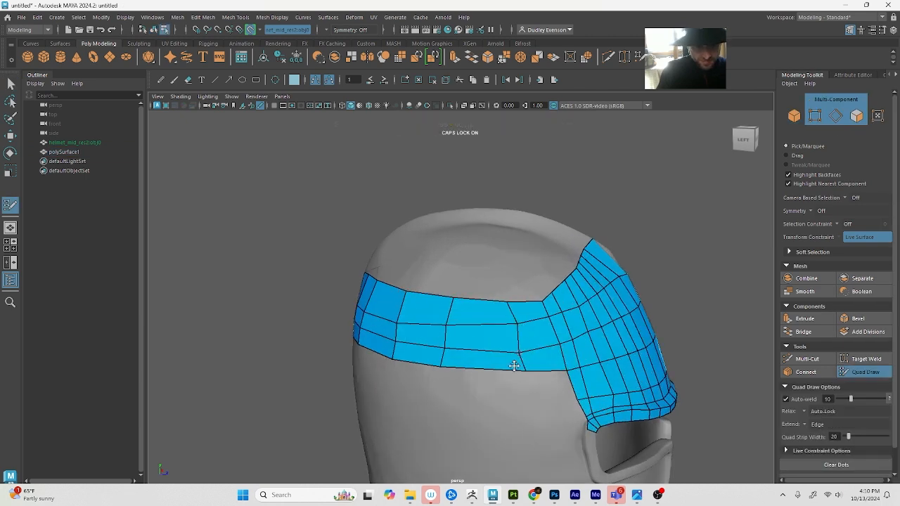
Even out the vertices of the band's inner rows around the helmet's side and back
{"action": "left_click_drag", "start_coordinate": [516, 324], "coordinate": [510, 324]}
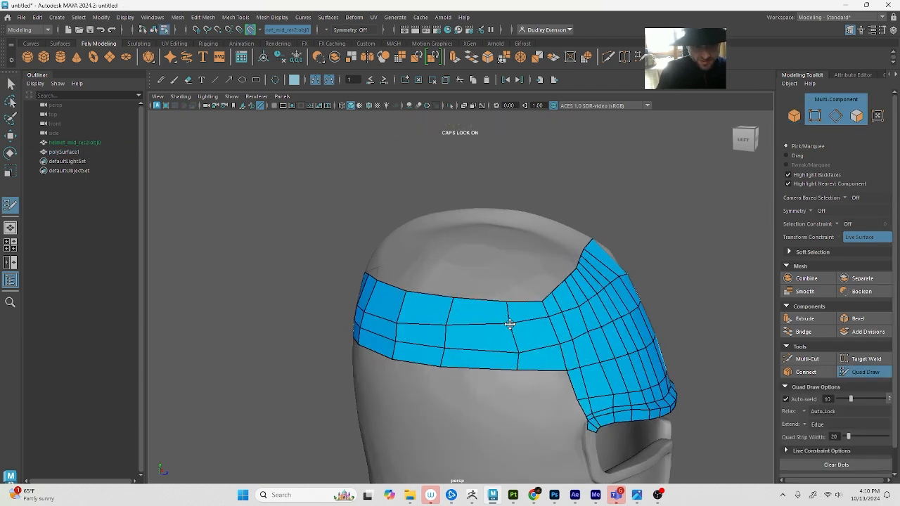
{"action": "left_click_drag", "start_coordinate": [521, 355], "coordinate": [513, 349]}
{"action": "left_click_drag", "start_coordinate": [450, 331], "coordinate": [451, 320]}
{"action": "left_click_drag", "start_coordinate": [396, 323], "coordinate": [428, 351]}
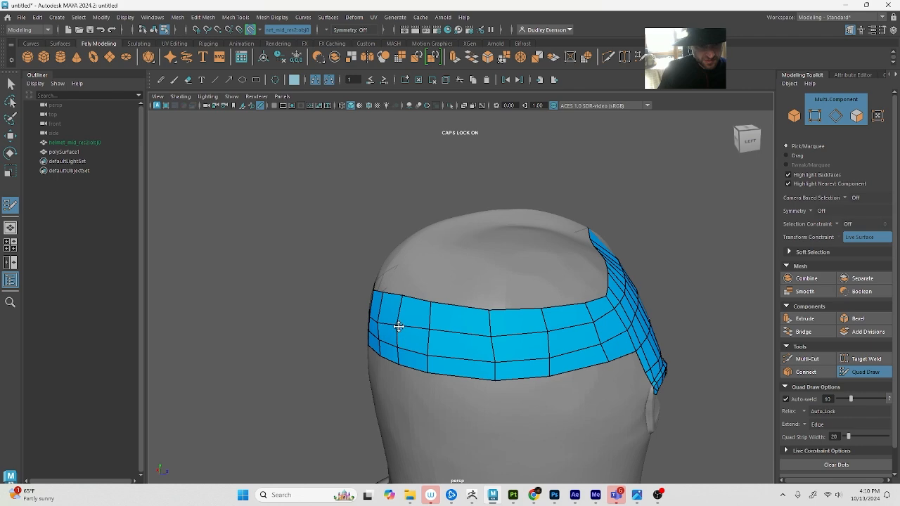
{"action": "mouse_move", "coordinate": [398, 325]}
{"action": "left_mouse_down", "text": "alt"}
{"action": "mouse_move", "coordinate": [407, 338]}
{"action": "mouse_move", "coordinate": [424, 335]}
{"action": "mouse_move", "coordinate": [421, 323]}
{"action": "mouse_move", "coordinate": [432, 335]}
{"action": "mouse_move", "coordinate": [465, 336]}
{"action": "left_mouse_up", "text": "alt"}
{"action": "left_click_drag", "start_coordinate": [504, 326], "coordinate": [505, 335]}
{"action": "left_click_drag", "start_coordinate": [561, 321], "coordinate": [562, 327]}
{"action": "left_click_drag", "start_coordinate": [594, 306], "coordinate": [595, 312]}
{"action": "left_click_drag", "start_coordinate": [648, 257], "coordinate": [384, 311], "text": "alt"}
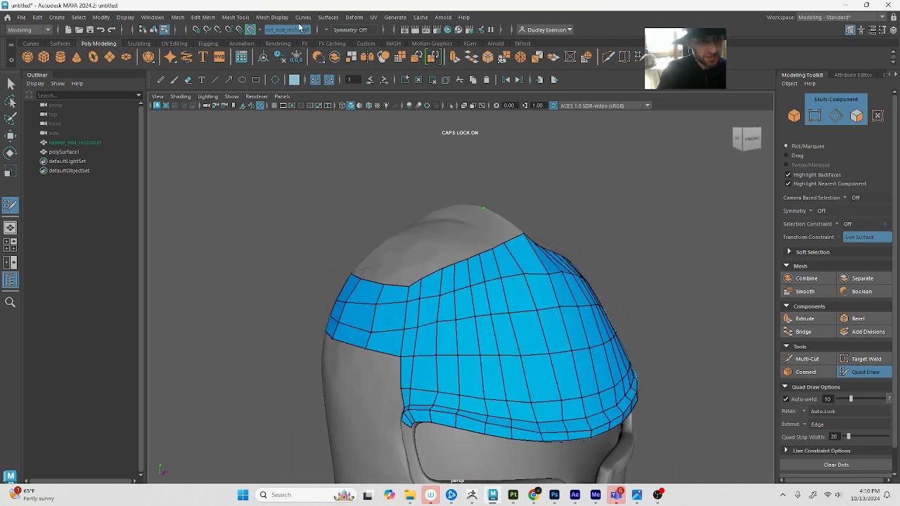
Set symmetry back to Object X and raise the sagging inner vertex on the back centre line to even out the rows
{"action": "left_click", "coordinate": [330, 31]}
{"action": "left_click", "coordinate": [348, 47]}
{"action": "mouse_move", "coordinate": [378, 250]}
{"action": "left_mouse_down", "text": "alt"}
{"action": "mouse_move", "coordinate": [488, 249]}
{"action": "mouse_move", "coordinate": [527, 288]}
{"action": "mouse_move", "coordinate": [482, 294]}
{"action": "mouse_move", "coordinate": [583, 288]}
{"action": "left_mouse_up", "text": "alt"}
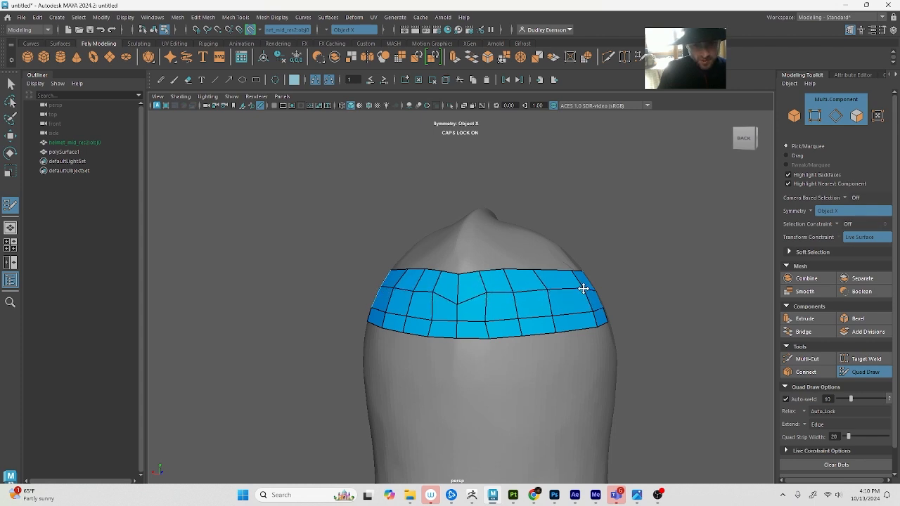
{"action": "left_click_drag", "start_coordinate": [454, 304], "coordinate": [455, 295]}
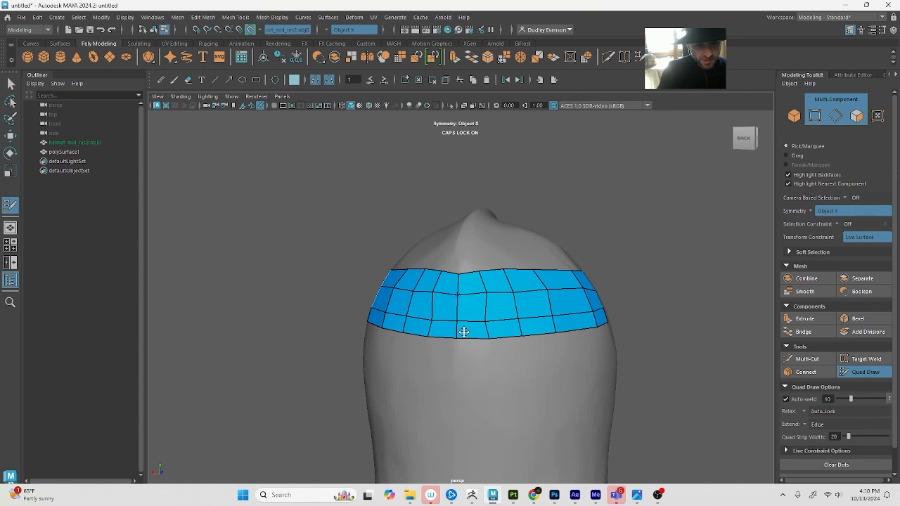
{"action": "mouse_move", "coordinate": [486, 321]}
{"action": "left_mouse_down"}
{"action": "mouse_move", "coordinate": [548, 329]}
{"action": "mouse_move", "coordinate": [536, 325]}
{"action": "left_mouse_up"}
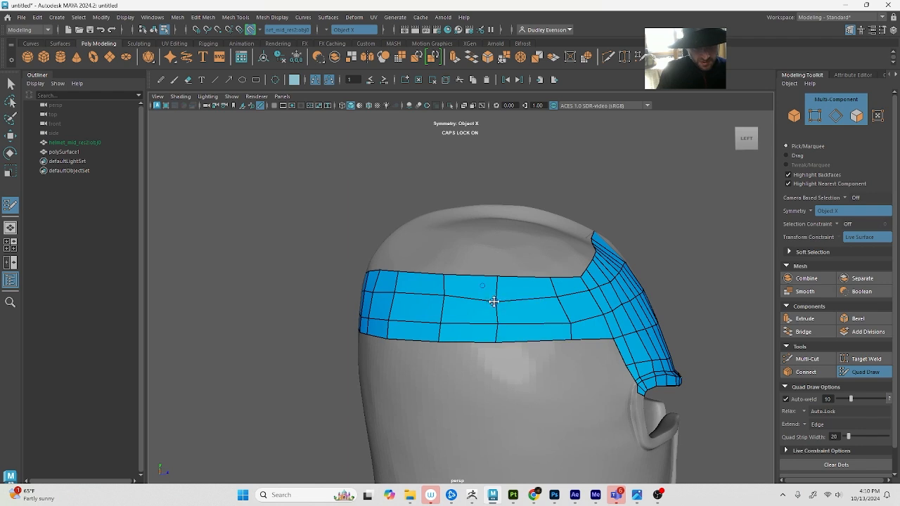
Even out the inner-row vertices along the helmet's side and reposition the band's upper vertices beside the forehead patch
{"action": "left_click_drag", "start_coordinate": [498, 301], "coordinate": [497, 296]}
{"action": "left_click_drag", "start_coordinate": [571, 326], "coordinate": [566, 325]}
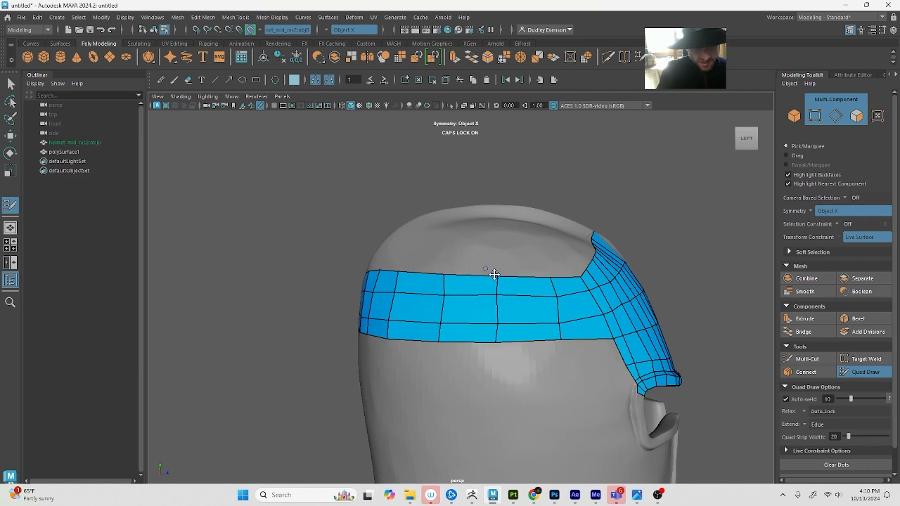
{"action": "left_click_drag", "start_coordinate": [542, 276], "coordinate": [511, 288], "text": "alt"}
{"action": "scroll", "coordinate": [497, 299], "scroll_direction": "up", "scroll_amount": 3}
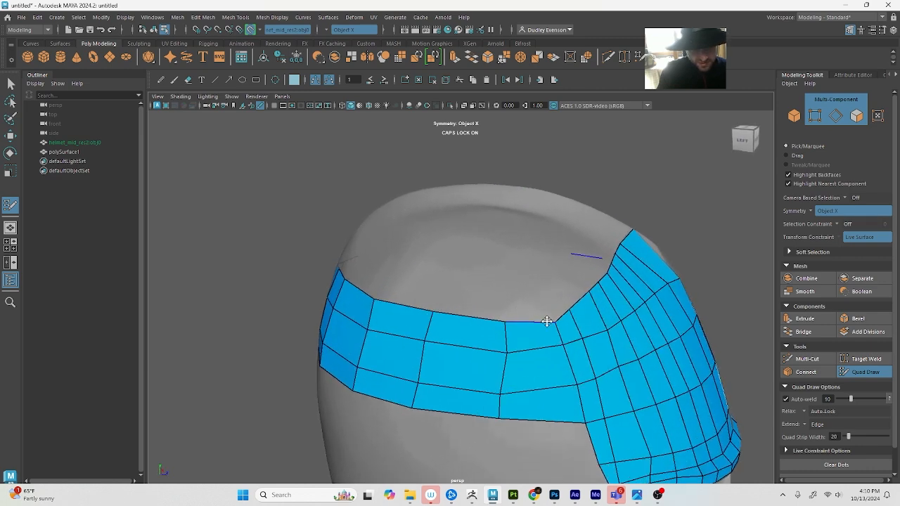
{"action": "left_click_drag", "start_coordinate": [564, 313], "coordinate": [570, 307]}
{"action": "left_click_drag", "start_coordinate": [561, 353], "coordinate": [572, 345]}
Fill a new row of quads above the band from the back centre line around to the side, and straighten its end vertex
{"action": "mouse_move", "coordinate": [532, 296]}
{"action": "left_mouse_down", "text": "alt"}
{"action": "mouse_move", "coordinate": [578, 305]}
{"action": "mouse_move", "coordinate": [494, 317]}
{"action": "mouse_move", "coordinate": [503, 328]}
{"action": "mouse_move", "coordinate": [539, 326]}
{"action": "mouse_move", "coordinate": [568, 307]}
{"action": "mouse_move", "coordinate": [561, 312]}
{"action": "left_mouse_up", "text": "alt"}
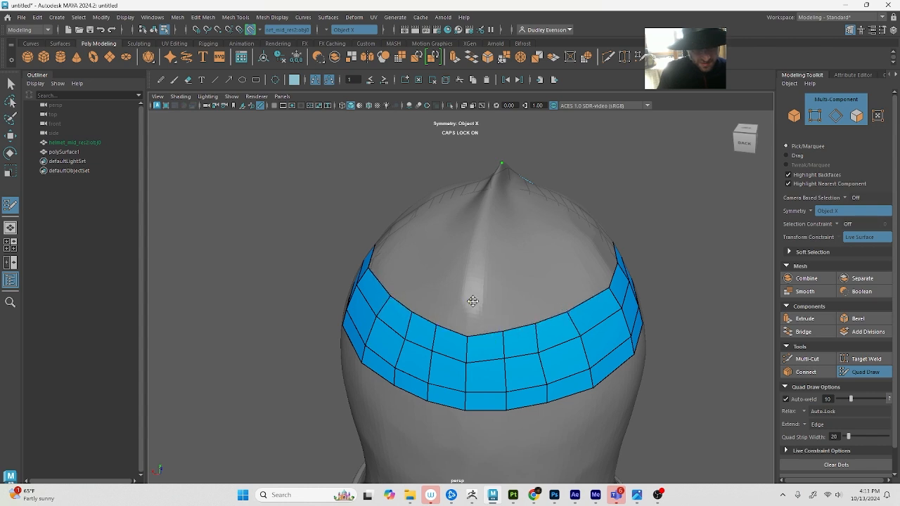
{"action": "left_click", "coordinate": [497, 295], "text": "shift"}
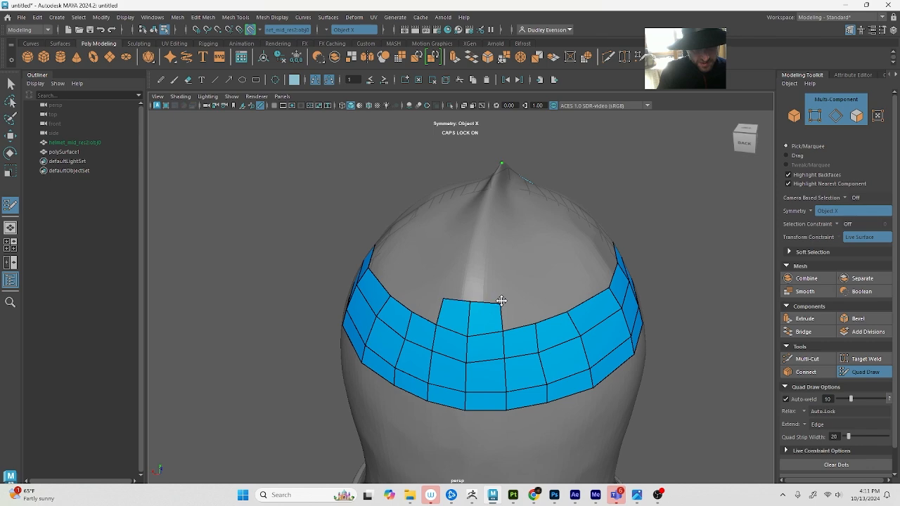
{"action": "left_click", "coordinate": [530, 295], "text": "shift"}
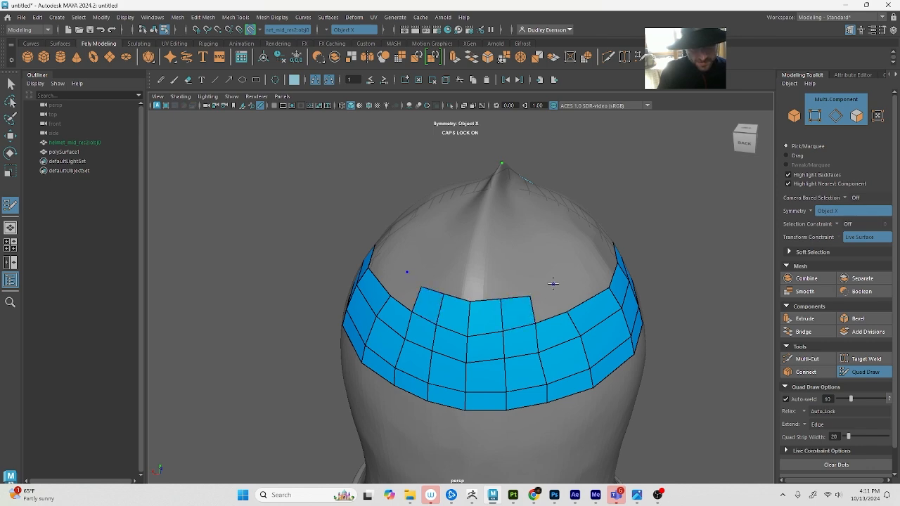
{"action": "left_click", "coordinate": [544, 297], "text": "shift"}
{"action": "left_click", "coordinate": [574, 288], "text": "shift"}
{"action": "left_click_drag", "start_coordinate": [575, 287], "coordinate": [534, 304], "text": "alt"}
{"action": "left_click", "coordinate": [564, 288], "text": "ctrl"}
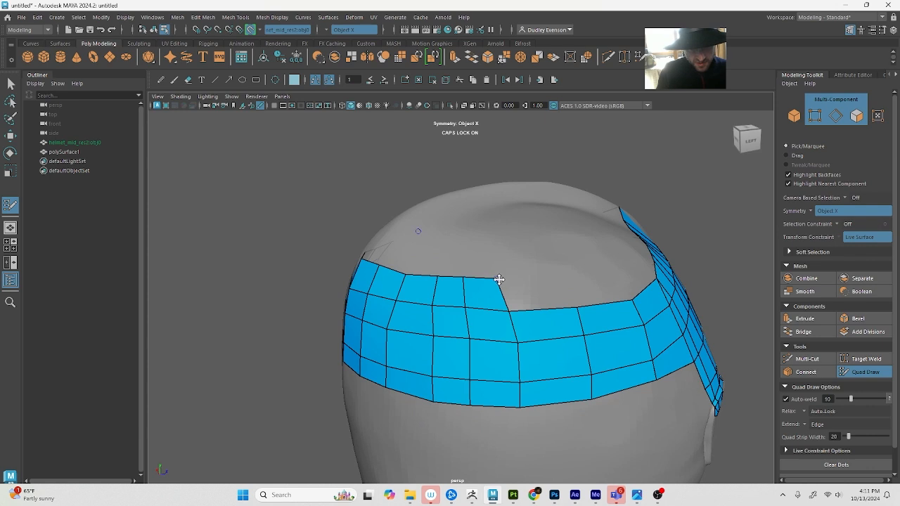
{"action": "left_click_drag", "start_coordinate": [499, 279], "coordinate": [509, 278]}
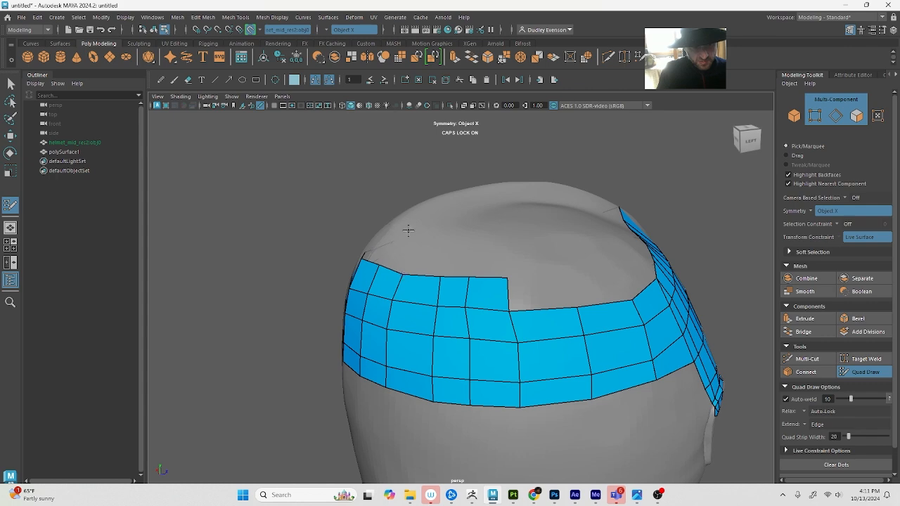
Continue the new upper row of quads along the helmet's side towards the forehead patch
{"action": "left_click_drag", "start_coordinate": [408, 230], "coordinate": [509, 322], "text": "alt"}
{"action": "left_click", "coordinate": [495, 323], "text": "shift"}
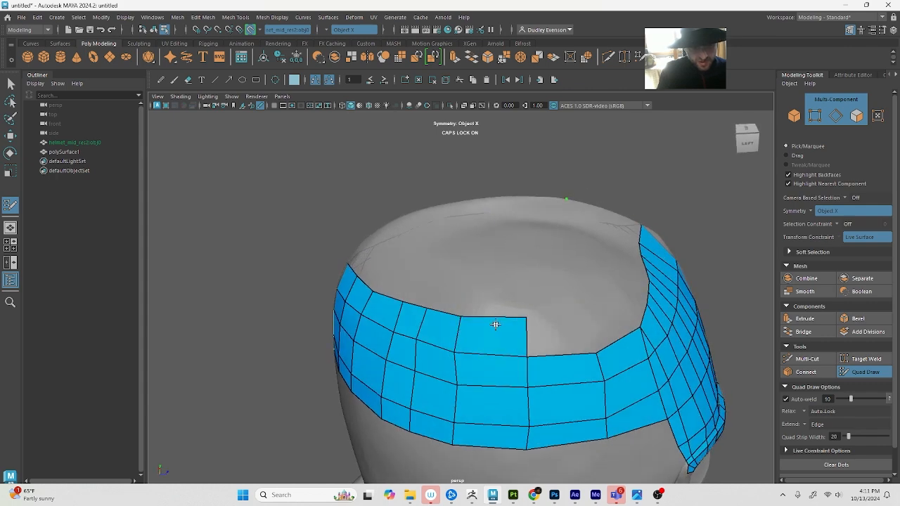
{"action": "left_click_drag", "start_coordinate": [580, 327], "coordinate": [592, 347], "text": "alt"}
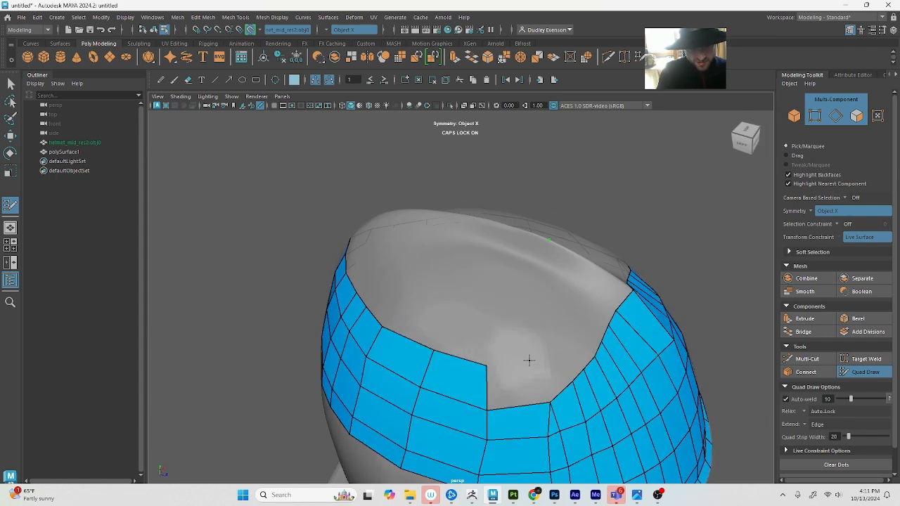
{"action": "left_click", "coordinate": [522, 387], "text": "shift"}
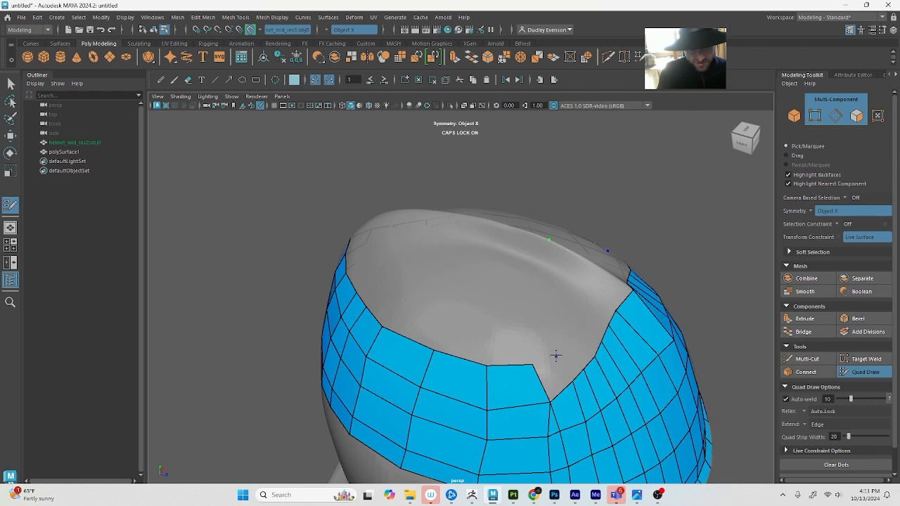
{"action": "left_click", "coordinate": [550, 375], "text": "shift"}
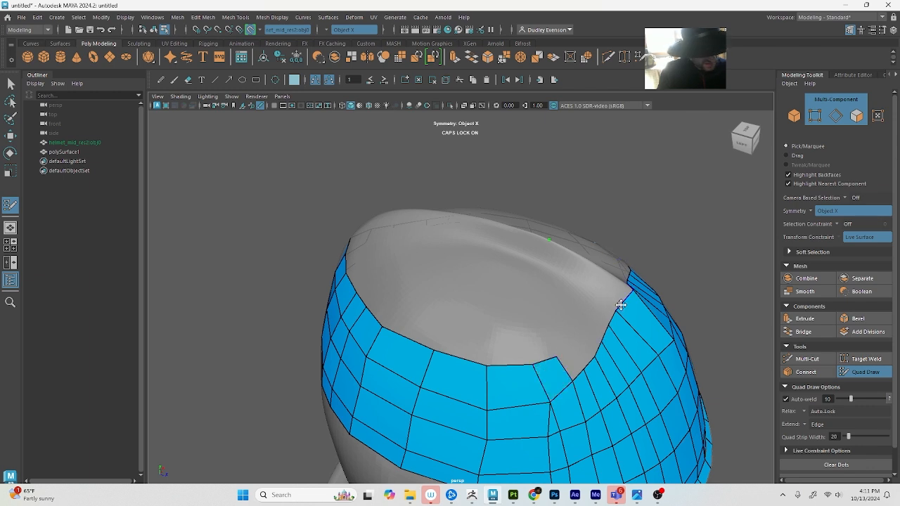
Start a crest strip with a mirrored pair of quads above the centre of the forehead patch's upper border
{"action": "mouse_move", "coordinate": [620, 305]}
{"action": "left_mouse_down"}
{"action": "mouse_move", "coordinate": [603, 286]}
{"action": "mouse_move", "coordinate": [607, 278]}
{"action": "mouse_move", "coordinate": [508, 316]}
{"action": "left_mouse_up"}
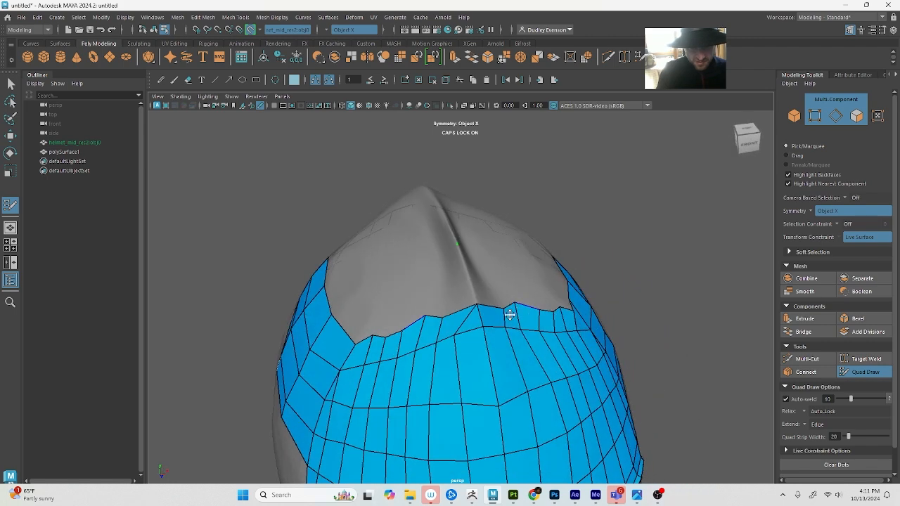
{"action": "left_click", "coordinate": [450, 305]}
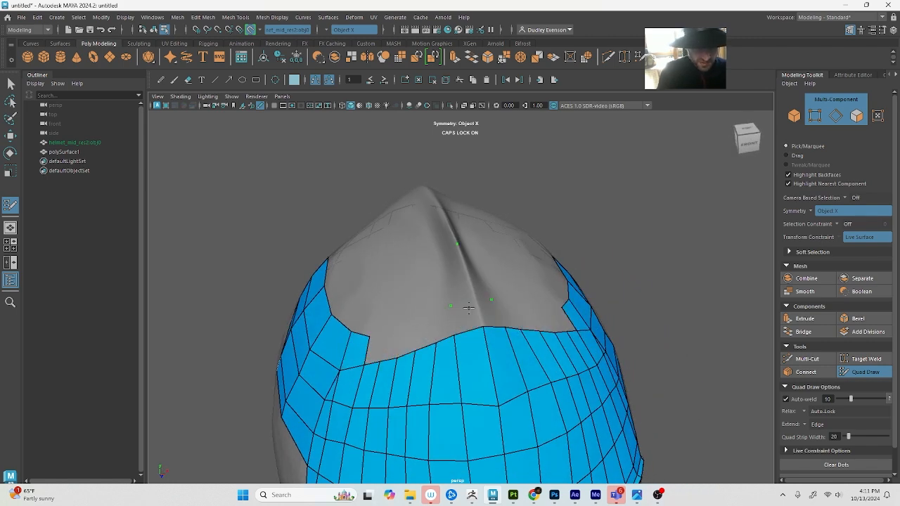
{"action": "left_click", "coordinate": [471, 313], "text": "shift"}
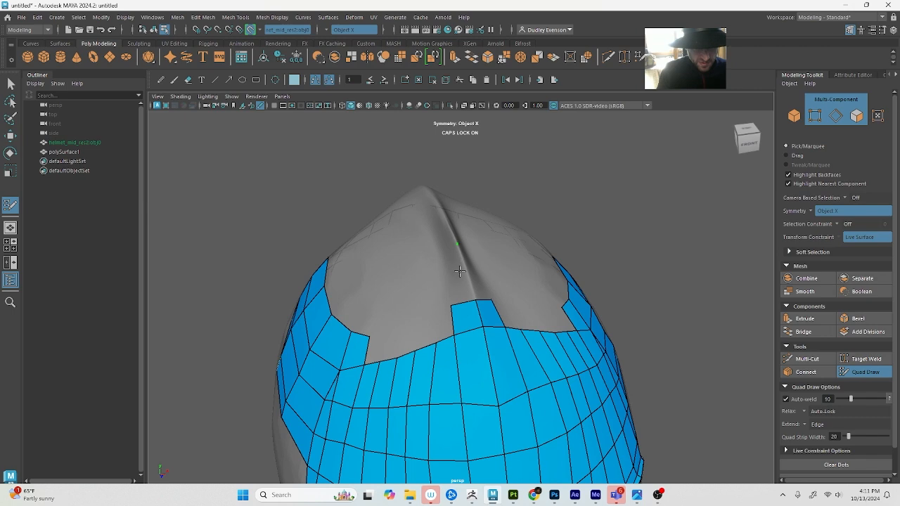
Extend the mirrored crest strip backwards along the helmet's central ridge with successive pairs of quads
{"action": "left_click", "coordinate": [446, 272], "text": "shift"}
{"action": "mouse_move", "coordinate": [454, 291]}
{"action": "left_mouse_down", "text": "alt"}
{"action": "mouse_move", "coordinate": [510, 301]}
{"action": "mouse_move", "coordinate": [455, 325]}
{"action": "left_mouse_up", "text": "alt"}
{"action": "scroll", "coordinate": [456, 325], "scroll_direction": "up", "scroll_amount": 5}
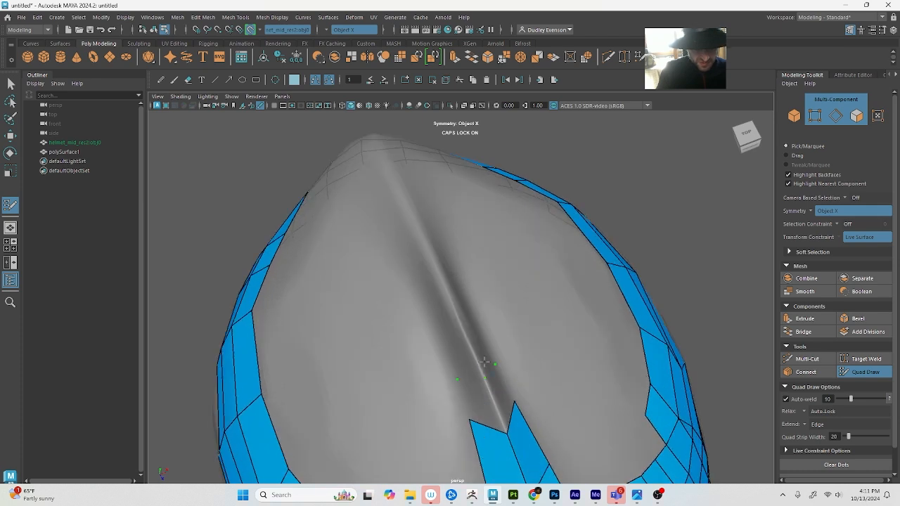
{"action": "left_click", "coordinate": [467, 409], "text": "shift"}
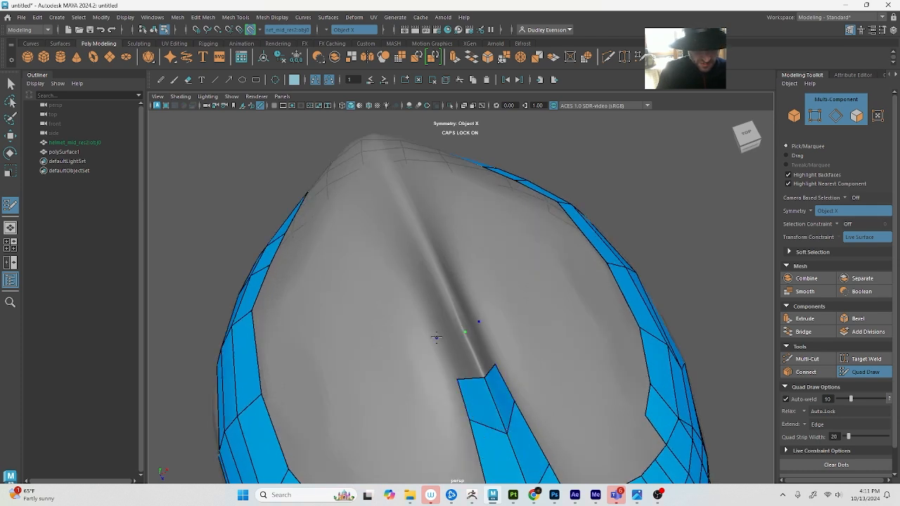
{"action": "left_click", "coordinate": [457, 365], "text": "shift"}
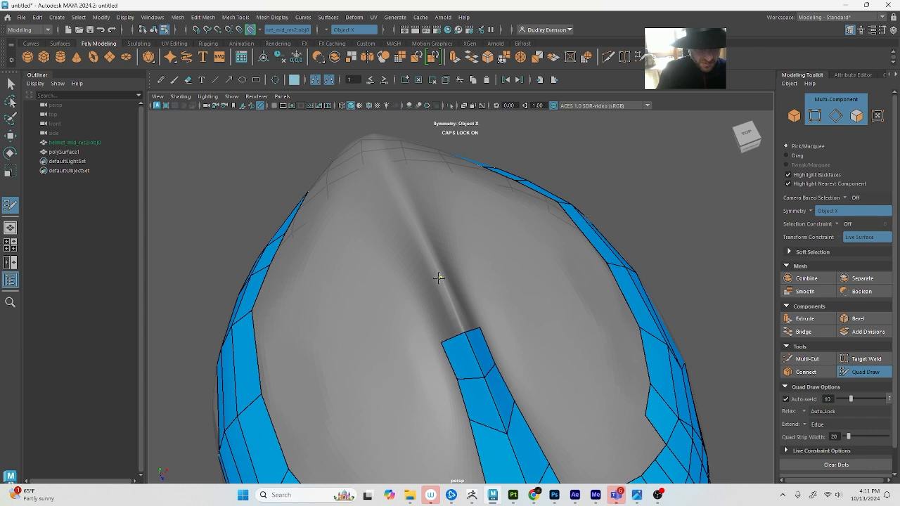
{"action": "left_click", "coordinate": [431, 307], "text": "shift"}
{"action": "left_click", "coordinate": [437, 315], "text": "shift"}
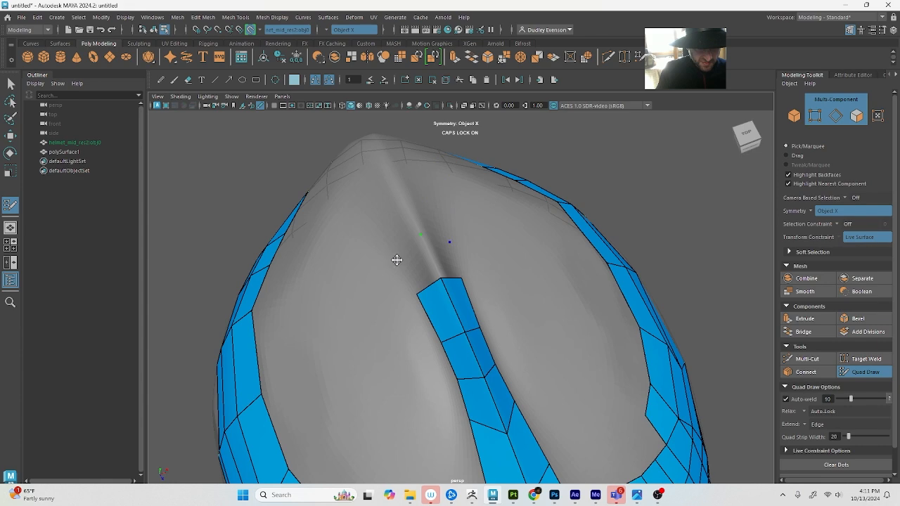
{"action": "left_click", "coordinate": [415, 273], "text": "shift"}
Extend the crest strip over the crown with another mirrored pair of quads towards the back band
{"action": "right_click_drag", "start_coordinate": [527, 277], "coordinate": [469, 269], "text": "alt"}
{"action": "mouse_move", "coordinate": [468, 269]}
{"action": "left_mouse_down", "text": "alt"}
{"action": "mouse_move", "coordinate": [583, 256]}
{"action": "mouse_move", "coordinate": [608, 264]}
{"action": "left_mouse_up", "text": "alt"}
{"action": "mouse_move", "coordinate": [608, 264]}
{"action": "right_mouse_down", "text": "alt"}
{"action": "mouse_move", "coordinate": [662, 295]}
{"action": "mouse_move", "coordinate": [474, 245]}
{"action": "right_mouse_up", "text": "alt"}
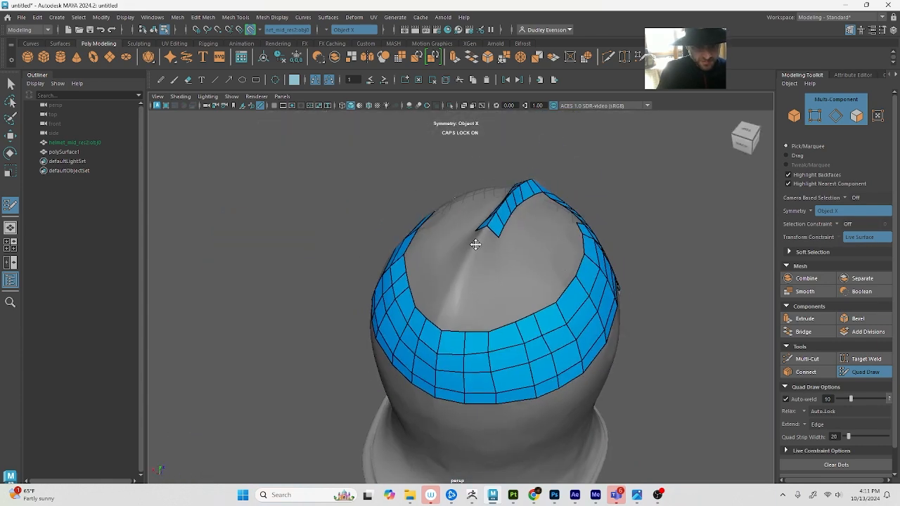
{"action": "left_click", "coordinate": [485, 250]}
{"action": "left_click", "coordinate": [483, 253], "text": "shift"}
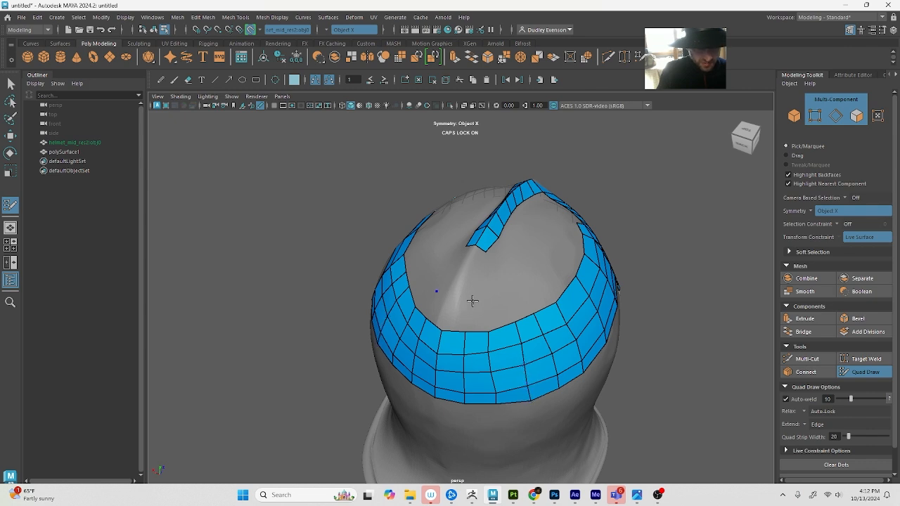
Add another row of quads above the back band, running from the centre line out to both sides
{"action": "left_click", "coordinate": [455, 314], "text": "shift"}
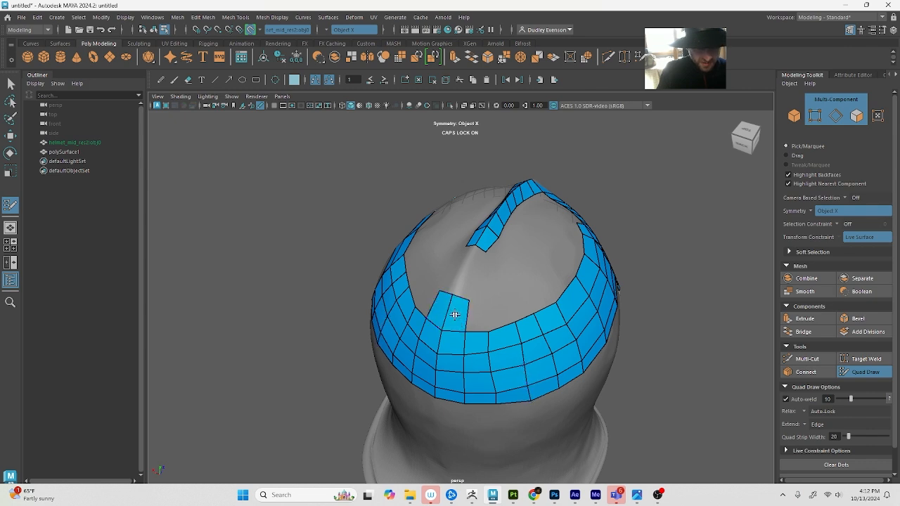
{"action": "left_click", "coordinate": [488, 311], "text": "shift"}
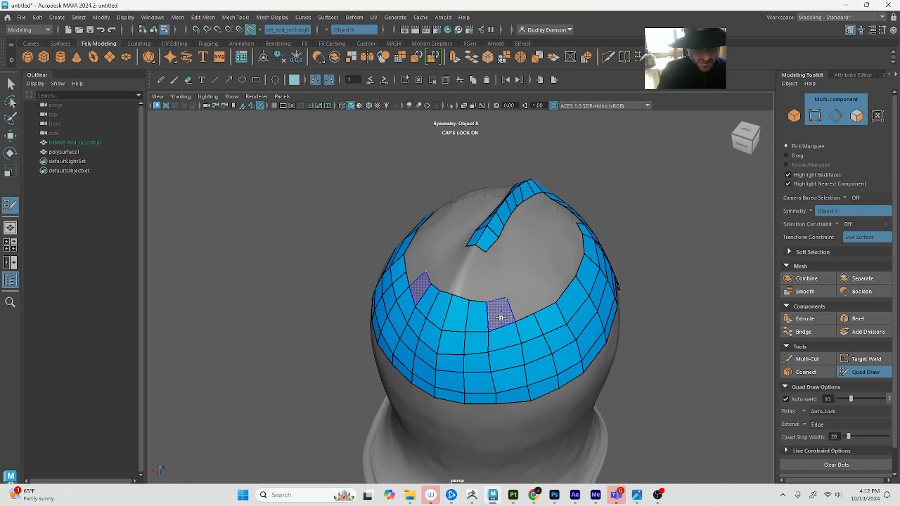
{"action": "left_click", "coordinate": [512, 298], "text": "shift"}
{"action": "left_click", "coordinate": [522, 304], "text": "shift"}
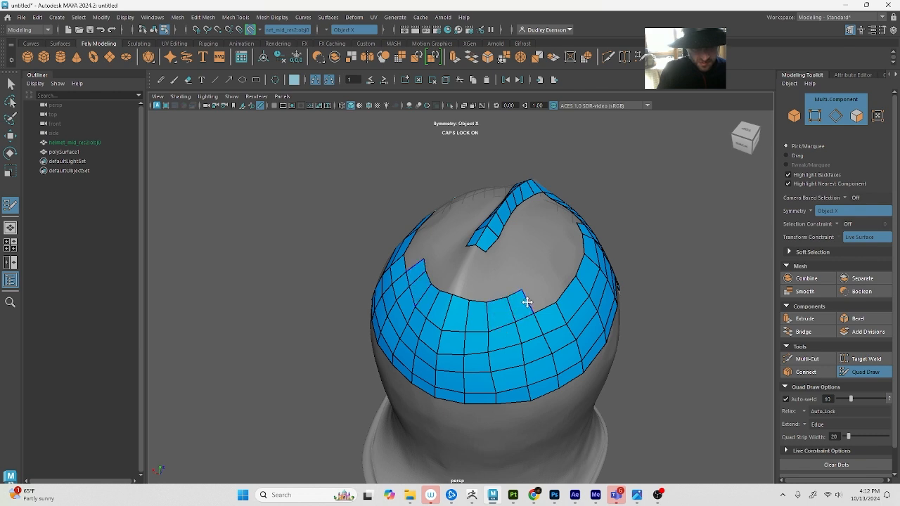
{"action": "key", "text": "Tab"}
{"action": "left_click_drag", "start_coordinate": [528, 302], "coordinate": [549, 292]}
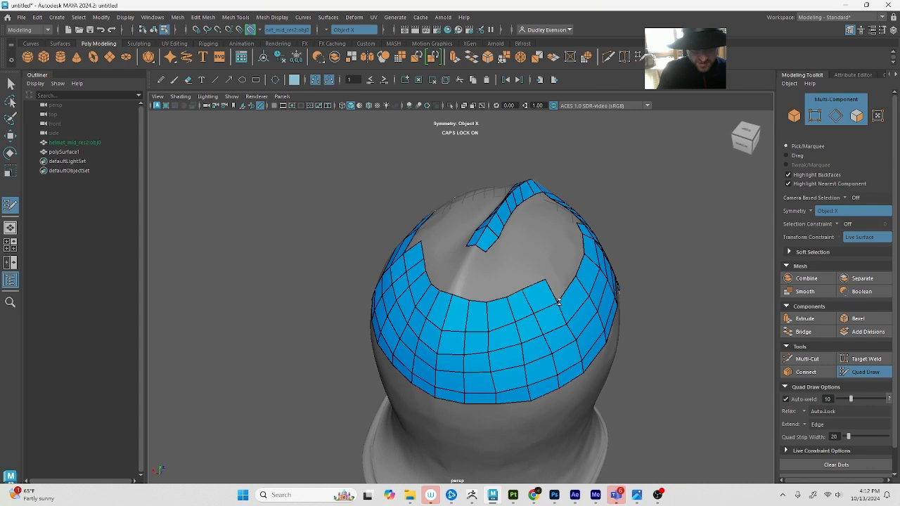
Connect the crest strip to the back band with quads and widen the strip on both sides near the join
{"action": "scroll", "coordinate": [588, 306], "scroll_direction": "up", "scroll_amount": 3}
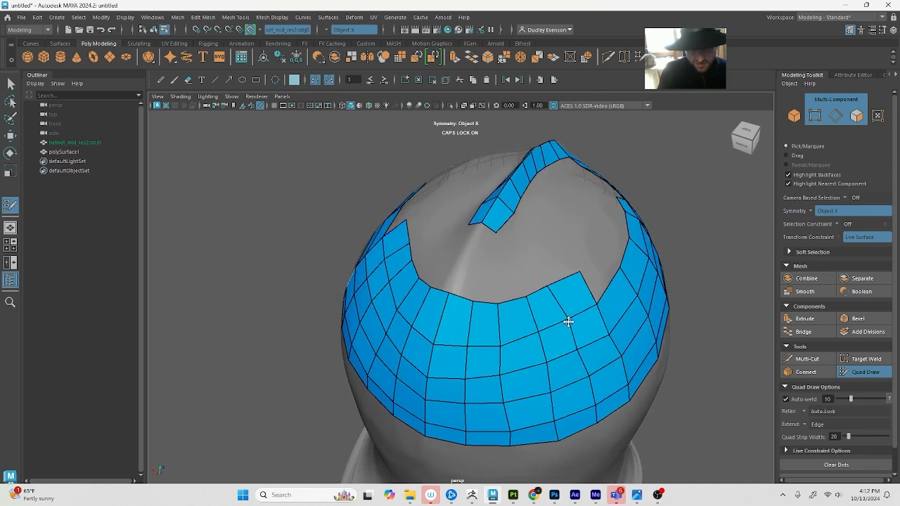
{"action": "left_click", "coordinate": [484, 262], "text": "shift"}
{"action": "left_click", "coordinate": [483, 240], "text": "shift"}
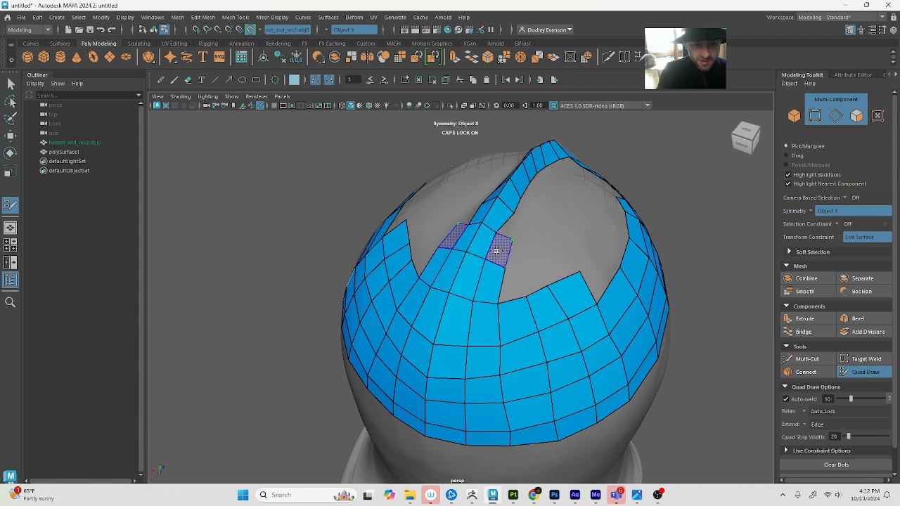
{"action": "left_click", "coordinate": [518, 226], "text": "shift"}
{"action": "left_click", "coordinate": [511, 226], "text": "shift"}
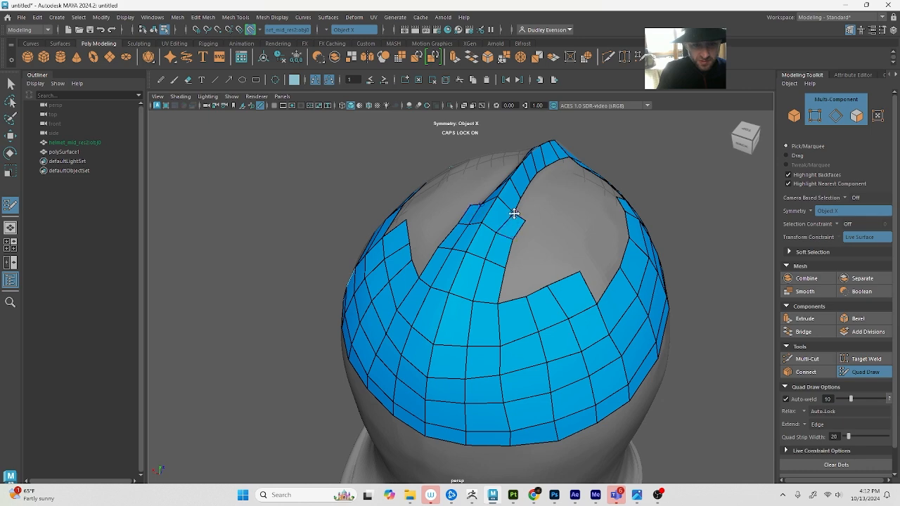
{"action": "left_click_drag", "start_coordinate": [513, 211], "coordinate": [426, 251]}
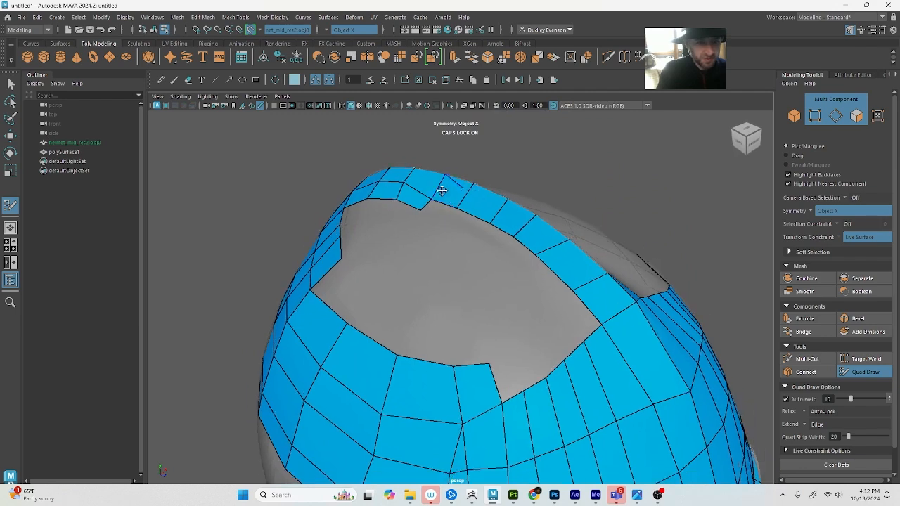
{"action": "mouse_move", "coordinate": [428, 196]}
{"action": "left_mouse_down", "text": "alt"}
{"action": "mouse_move", "coordinate": [434, 227]}
{"action": "mouse_move", "coordinate": [446, 234]}
{"action": "mouse_move", "coordinate": [446, 219]}
{"action": "left_mouse_up", "text": "alt"}
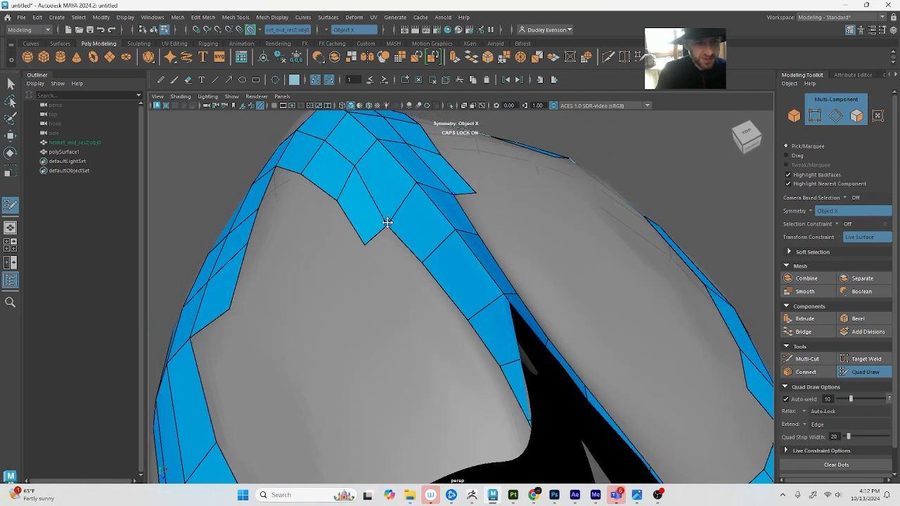
{"action": "mouse_move", "coordinate": [382, 225]}
{"action": "left_mouse_down", "text": "alt"}
{"action": "mouse_move", "coordinate": [492, 246]}
{"action": "mouse_move", "coordinate": [493, 264]}
{"action": "left_mouse_up", "text": "alt"}
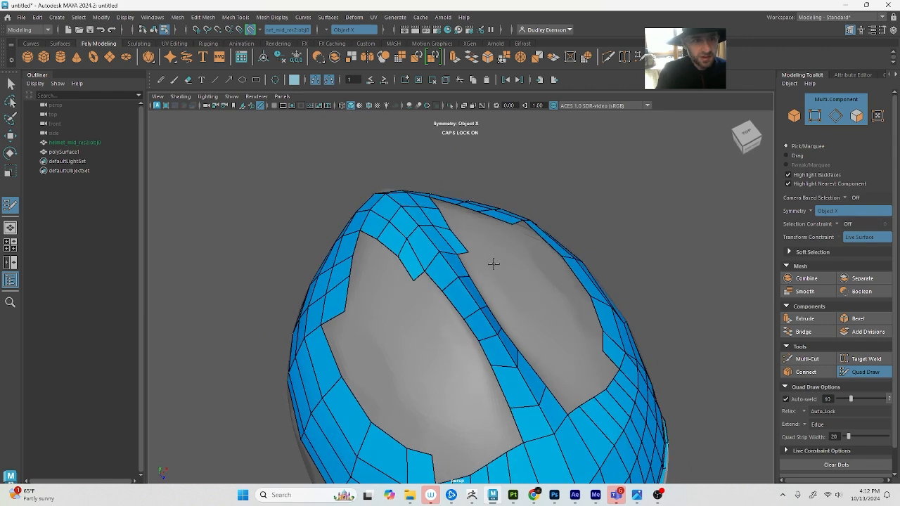
{"action": "key", "text": "q"}
{"action": "key", "text": "w"}
{"action": "key", "text": "4"}
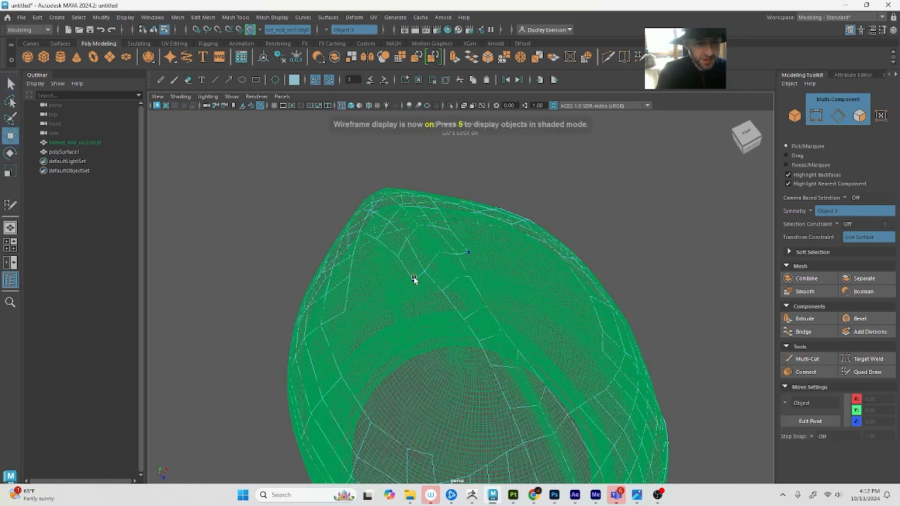
{"action": "left_click", "coordinate": [413, 281]}
{"action": "key", "text": "5"}
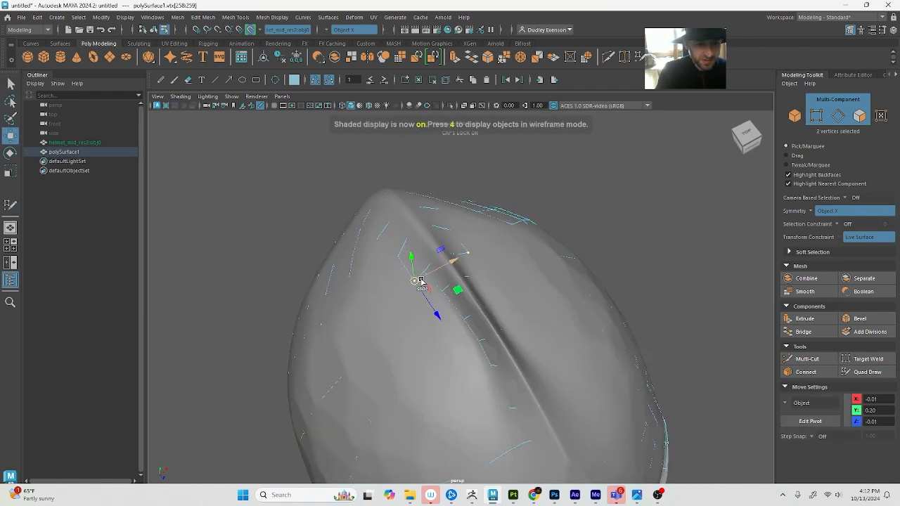
{"action": "left_click_drag", "start_coordinate": [422, 281], "coordinate": [474, 291], "text": "alt"}
{"action": "key", "text": "q"}
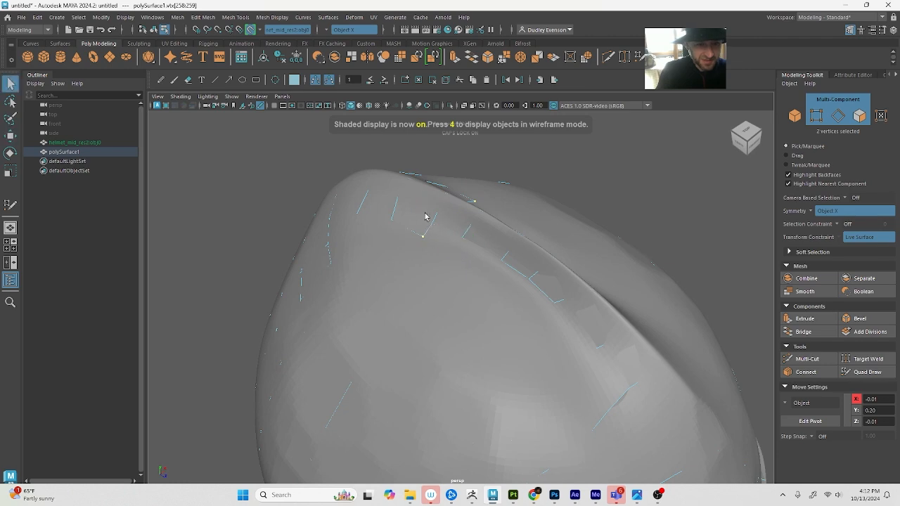
Select the mirrored vertex pair on the crest strip's outer edges in vertex mode with the Move tool, and return to shaded display
{"action": "key", "text": "4"}
{"action": "left_click", "coordinate": [444, 215]}
{"action": "key", "text": "w"}
{"action": "left_click", "coordinate": [435, 223]}
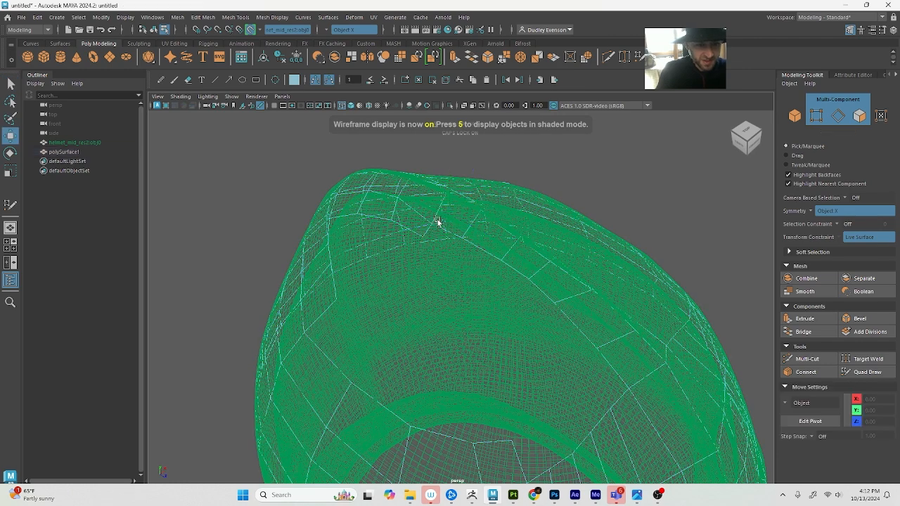
{"action": "left_click", "coordinate": [430, 225]}
{"action": "mouse_move", "coordinate": [433, 245]}
{"action": "left_mouse_down", "text": "alt"}
{"action": "mouse_move", "coordinate": [428, 257]}
{"action": "mouse_move", "coordinate": [452, 246]}
{"action": "mouse_move", "coordinate": [508, 296]}
{"action": "left_mouse_up", "text": "alt"}
{"action": "key", "text": "F9"}
{"action": "left_click", "coordinate": [429, 262]}
{"action": "left_click", "coordinate": [457, 284]}
{"action": "key", "text": "5"}
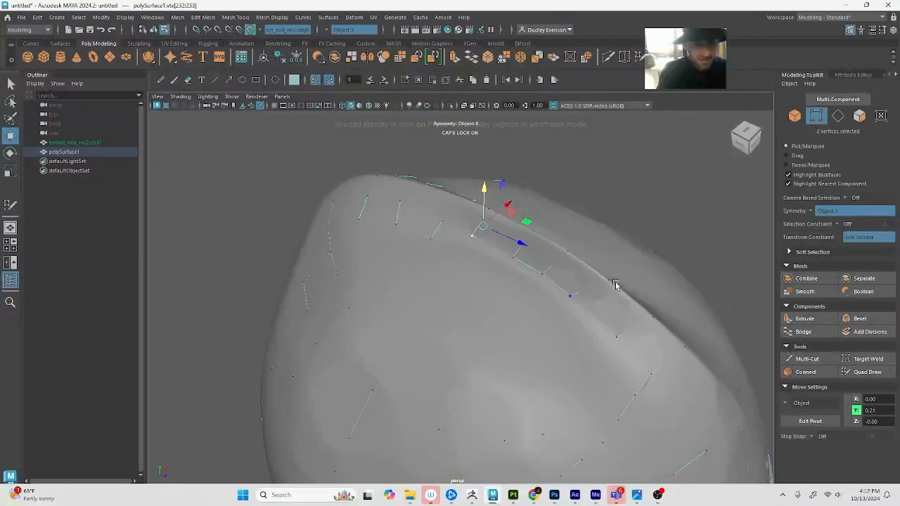
Add a mirrored row of quads with Quad Draw along the crest strip's outer edge, running back until it joins the back band
{"action": "left_click", "coordinate": [876, 374]}
{"action": "left_click", "coordinate": [459, 250]}
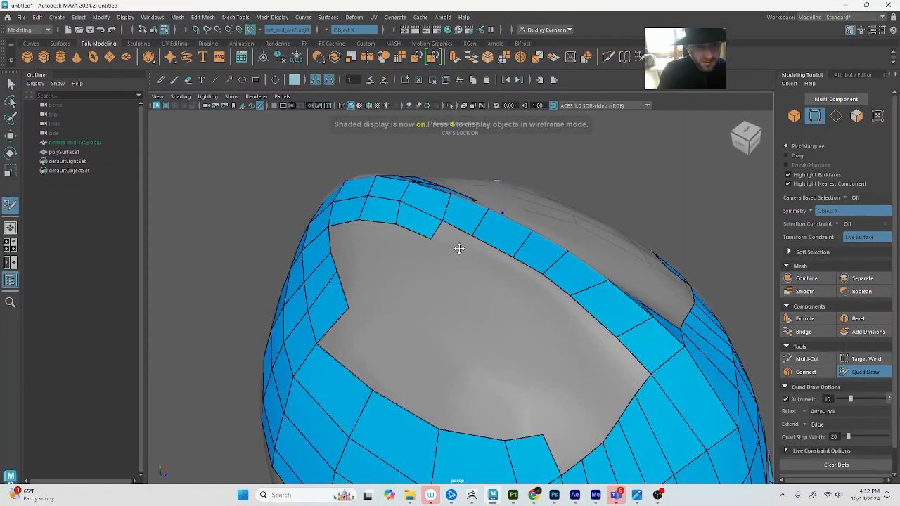
{"action": "left_click", "coordinate": [454, 240], "text": "shift"}
{"action": "left_click", "coordinate": [494, 261], "text": "shift"}
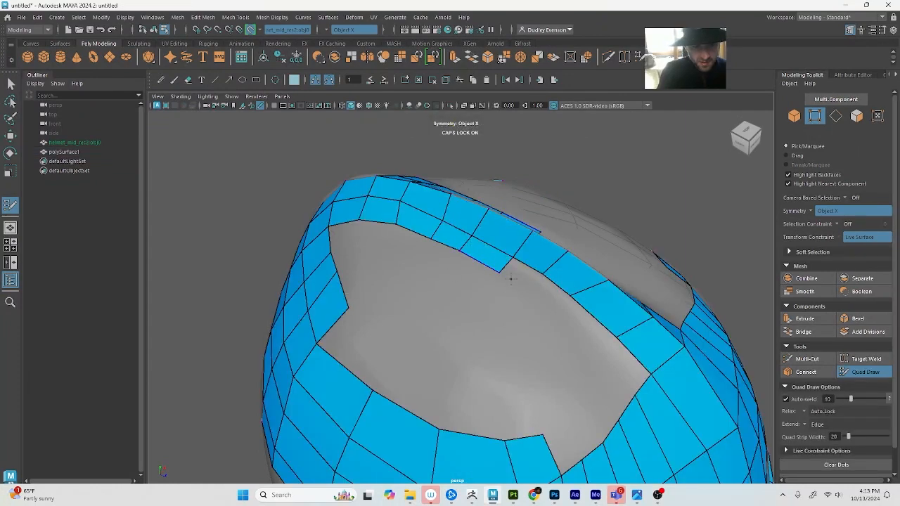
{"action": "left_click", "coordinate": [526, 268], "text": "shift"}
{"action": "left_click", "coordinate": [553, 297], "text": "shift"}
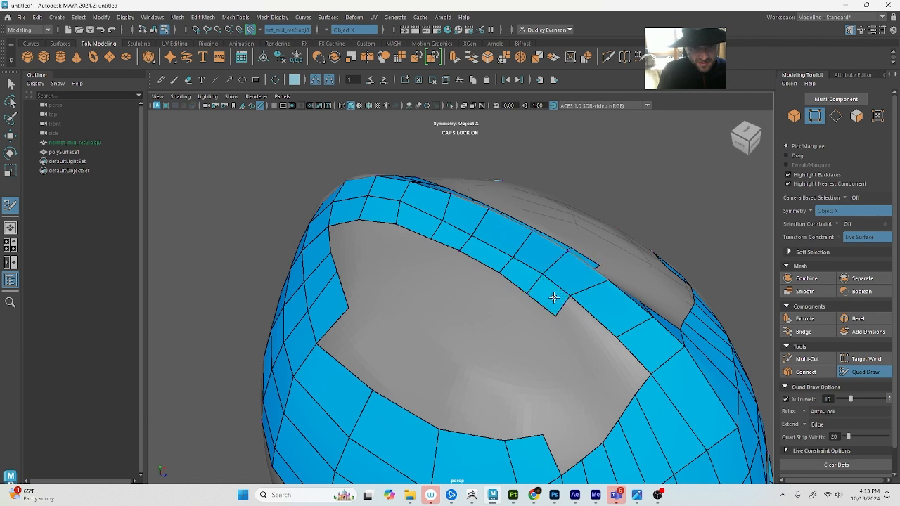
{"action": "left_click", "coordinate": [583, 338], "text": "shift"}
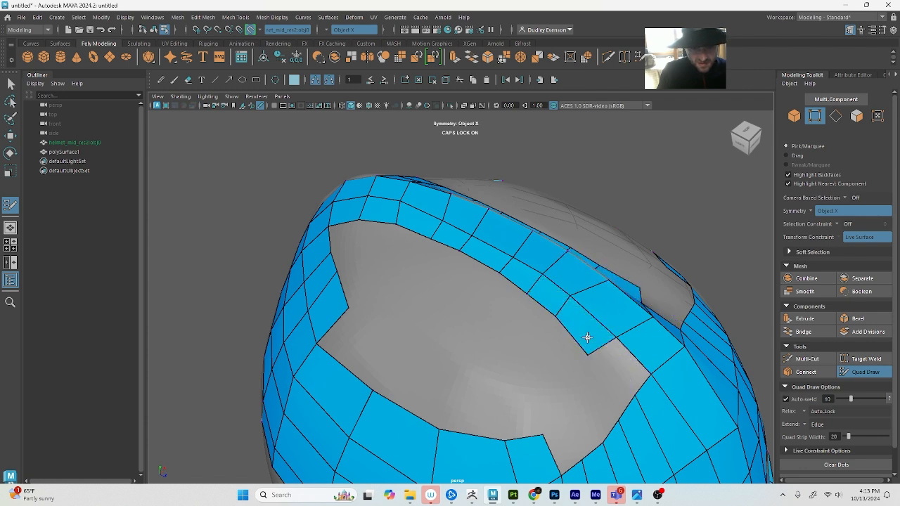
{"action": "left_click", "coordinate": [615, 377], "text": "shift"}
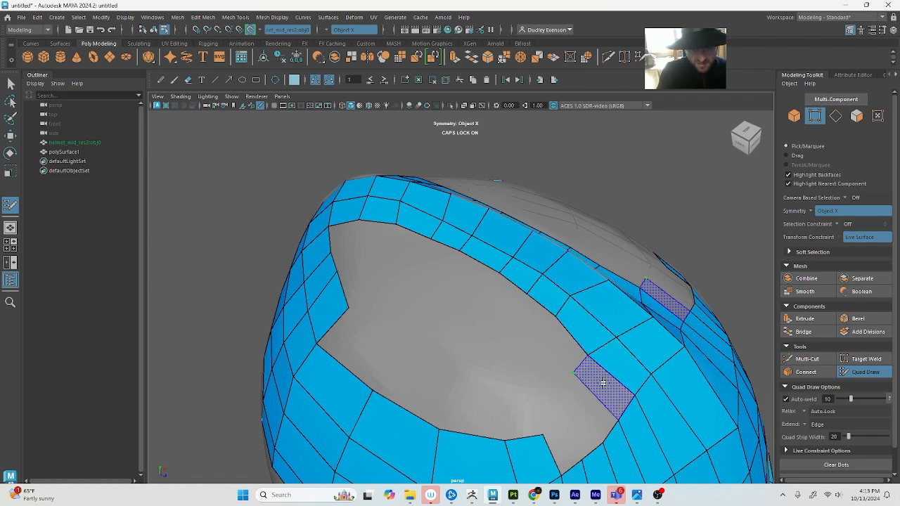
Continue the new row of quads along the back band's upper edge, around the opening's rear corner to the side band
{"action": "left_click", "coordinate": [601, 385], "text": "shift"}
{"action": "left_click", "coordinate": [584, 406], "text": "shift"}
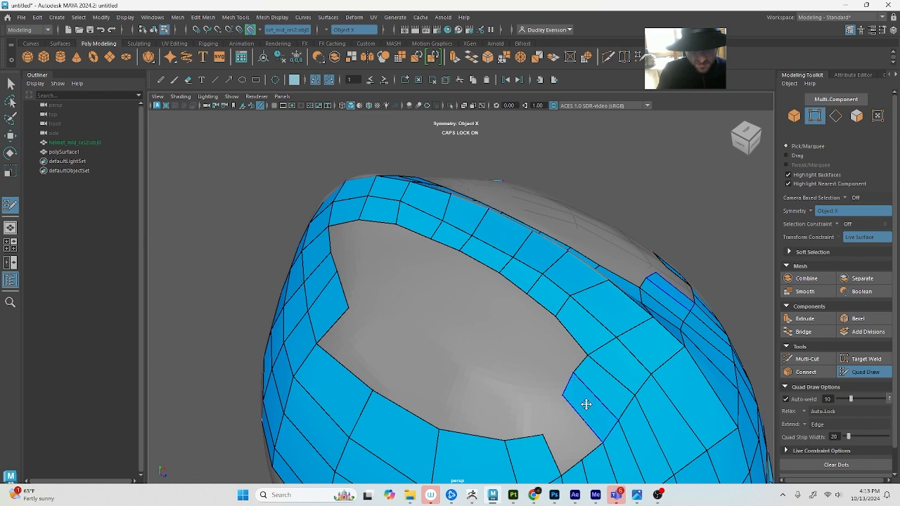
{"action": "middle_click_drag", "start_coordinate": [585, 406], "coordinate": [568, 345], "text": "alt"}
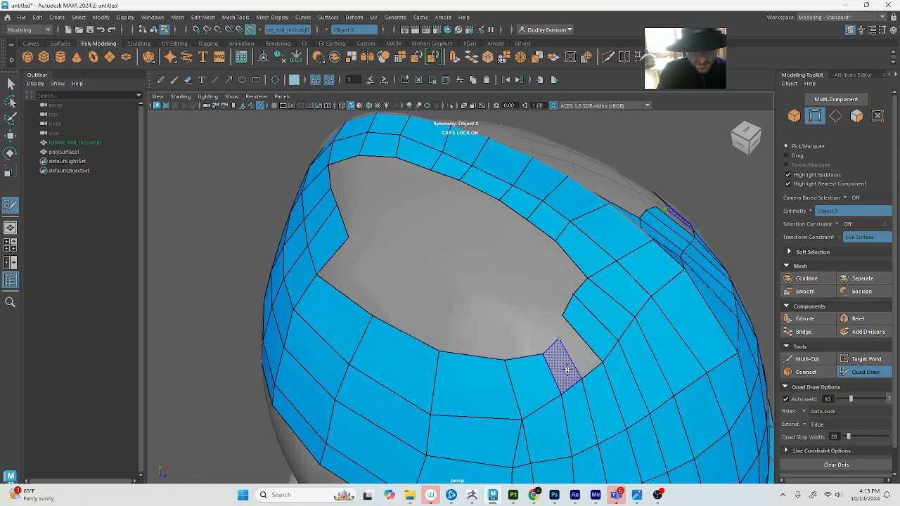
{"action": "left_click", "coordinate": [576, 349], "text": "shift"}
{"action": "mouse_move", "coordinate": [576, 290]}
{"action": "left_mouse_down", "text": "shift"}
{"action": "mouse_move", "coordinate": [546, 342]}
{"action": "mouse_move", "coordinate": [553, 345]}
{"action": "mouse_move", "coordinate": [516, 342]}
{"action": "mouse_move", "coordinate": [545, 335]}
{"action": "mouse_move", "coordinate": [548, 349]}
{"action": "mouse_move", "coordinate": [565, 327]}
{"action": "left_mouse_up", "text": "shift"}
{"action": "scroll", "coordinate": [580, 366], "scroll_direction": "down", "scroll_amount": 5}
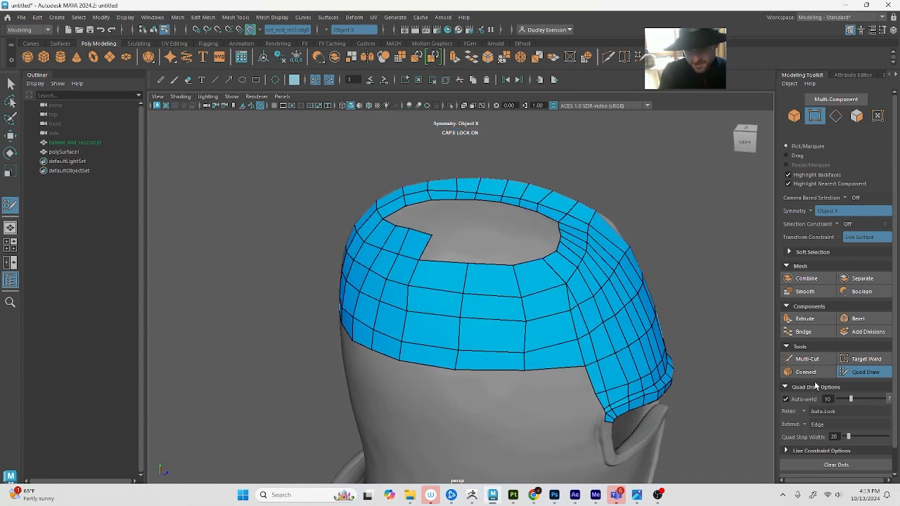
{"action": "left_click", "coordinate": [810, 360]}
{"action": "scroll", "coordinate": [609, 316], "scroll_direction": "up", "scroll_amount": 5}
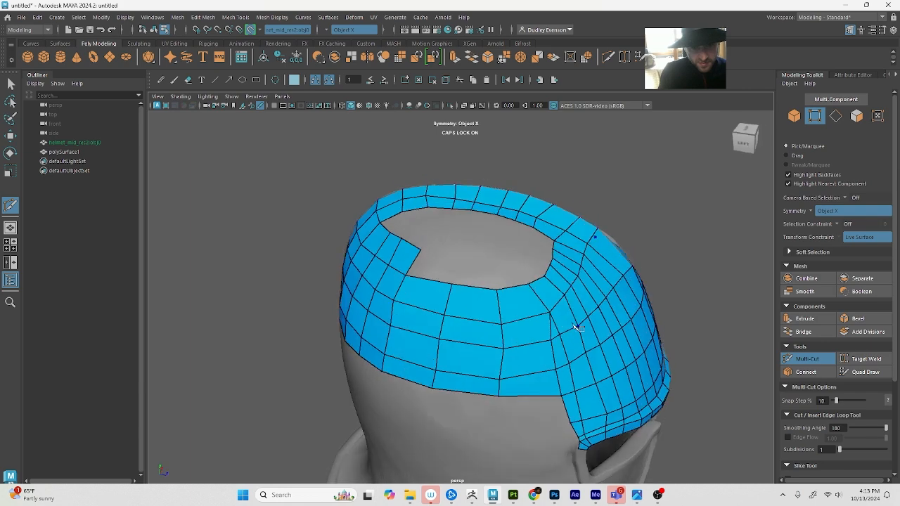
{"action": "left_click", "coordinate": [866, 371]}
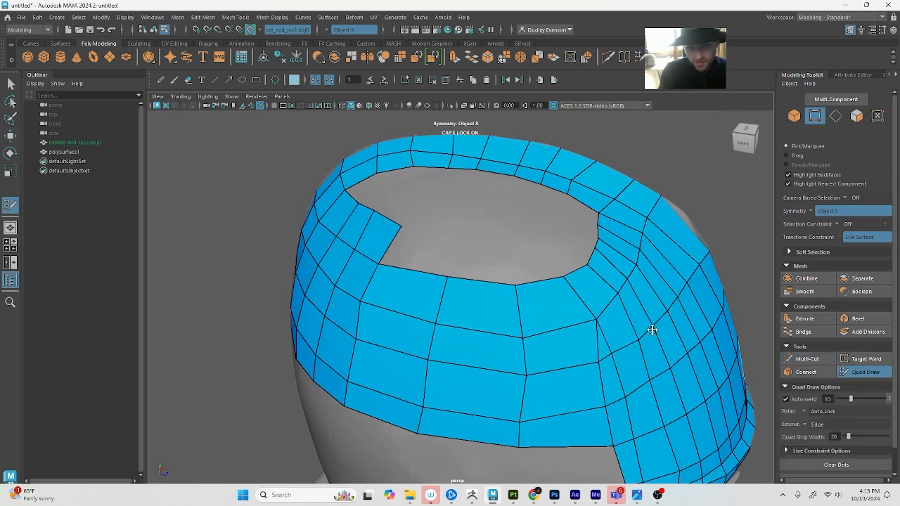
Extend the row of quads along the upper edge of the side band, from the front to the opening's rear corner
{"action": "left_click", "coordinate": [442, 237], "text": "shift"}
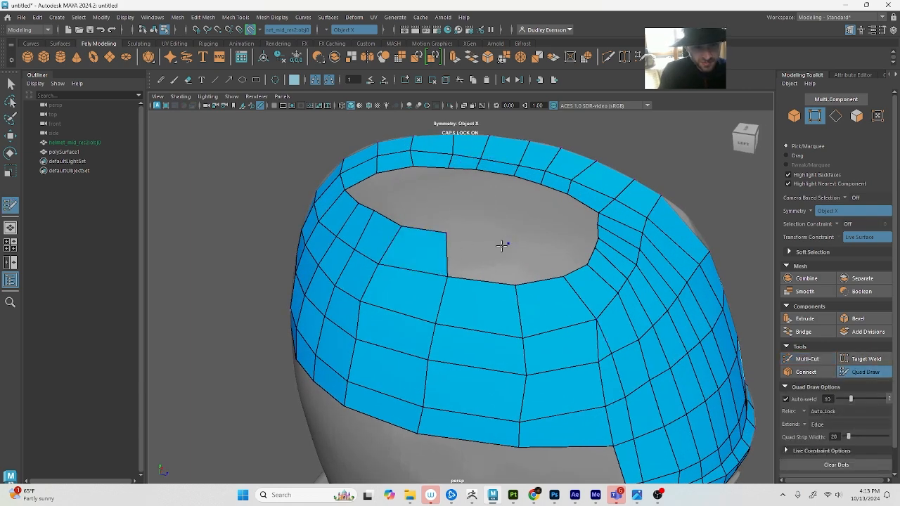
{"action": "left_click", "coordinate": [502, 246], "text": "shift"}
{"action": "left_click", "coordinate": [535, 254], "text": "shift"}
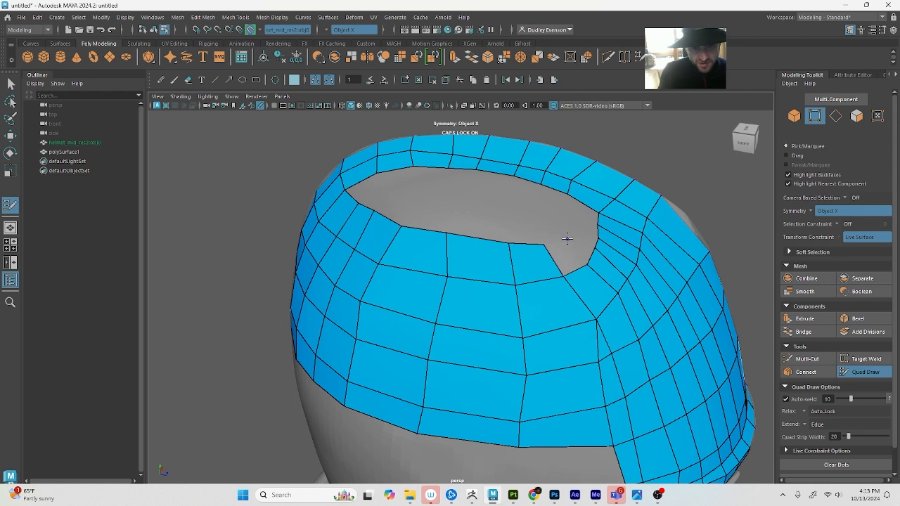
{"action": "left_click", "coordinate": [567, 240]}
{"action": "left_click", "coordinate": [567, 254], "text": "shift"}
{"action": "left_click", "coordinate": [580, 234]}
{"action": "left_click", "coordinate": [578, 249], "text": "shift"}
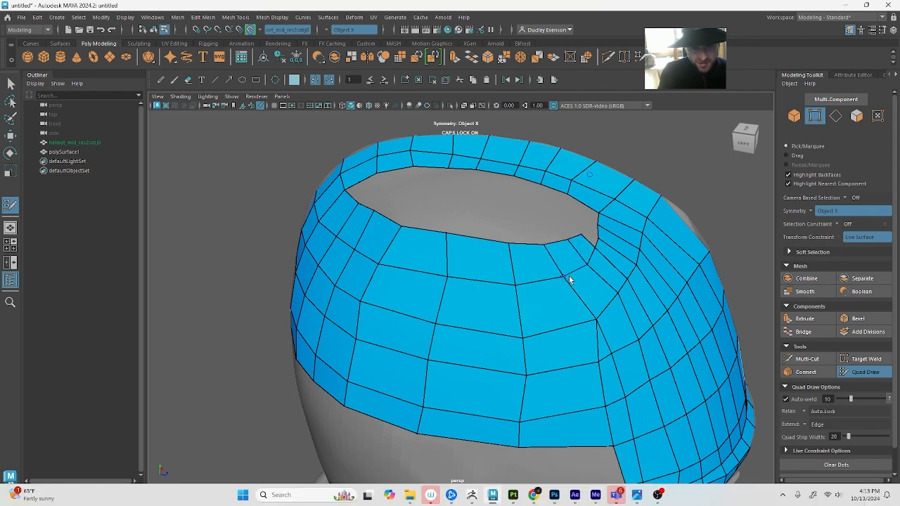
Try to adjust the vertex beside the opening's rear corner with the Move tool, and return to Quad Draw
{"action": "key", "text": "q"}
{"action": "left_click", "coordinate": [564, 276]}
{"action": "key", "text": "w"}
{"action": "key", "text": "b"}
{"action": "mouse_move", "coordinate": [598, 281]}
{"action": "left_mouse_down"}
{"action": "mouse_move", "coordinate": [588, 272]}
{"action": "mouse_move", "coordinate": [518, 273]}
{"action": "mouse_move", "coordinate": [592, 280]}
{"action": "mouse_move", "coordinate": [563, 276]}
{"action": "left_mouse_up"}
{"action": "left_click", "coordinate": [872, 370]}
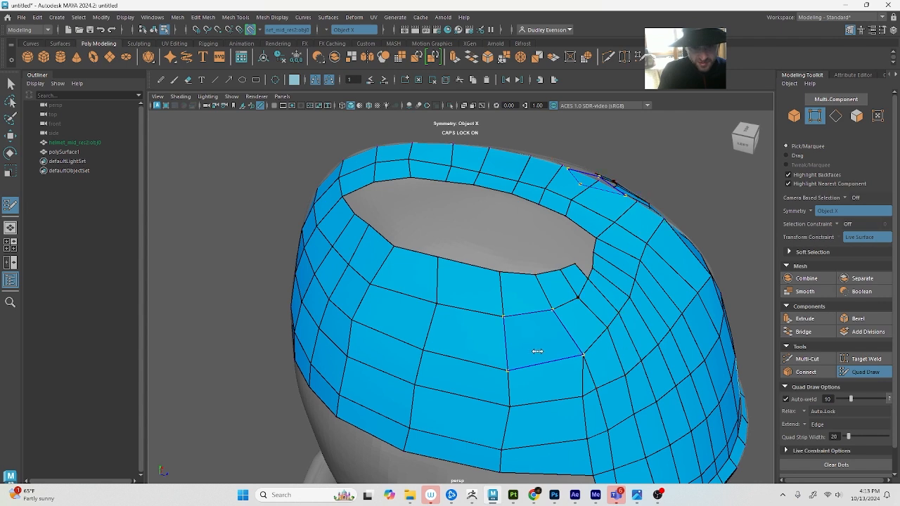
Reposition the vertices between the side band, back band and crest strip to even out the quads around the rear corner
{"action": "left_click_drag", "start_coordinate": [586, 358], "coordinate": [573, 358]}
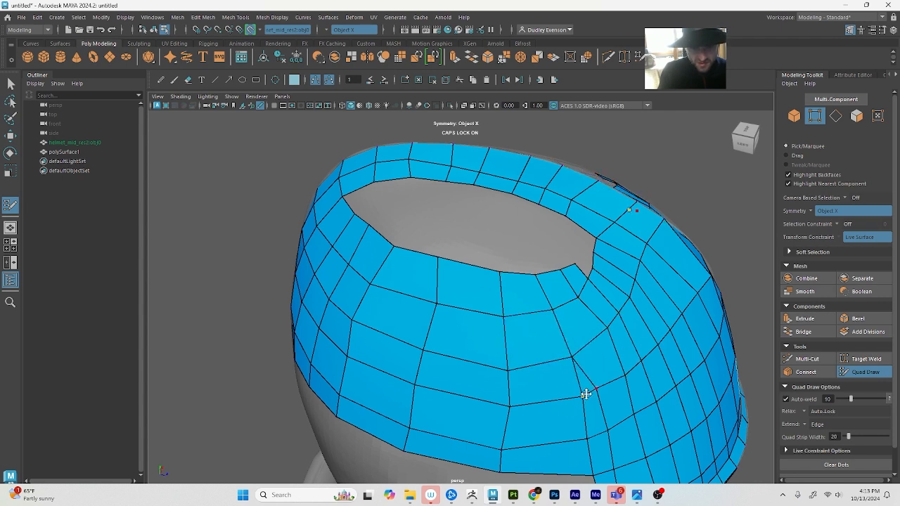
{"action": "left_click_drag", "start_coordinate": [596, 278], "coordinate": [603, 291]}
{"action": "left_click_drag", "start_coordinate": [607, 331], "coordinate": [611, 337]}
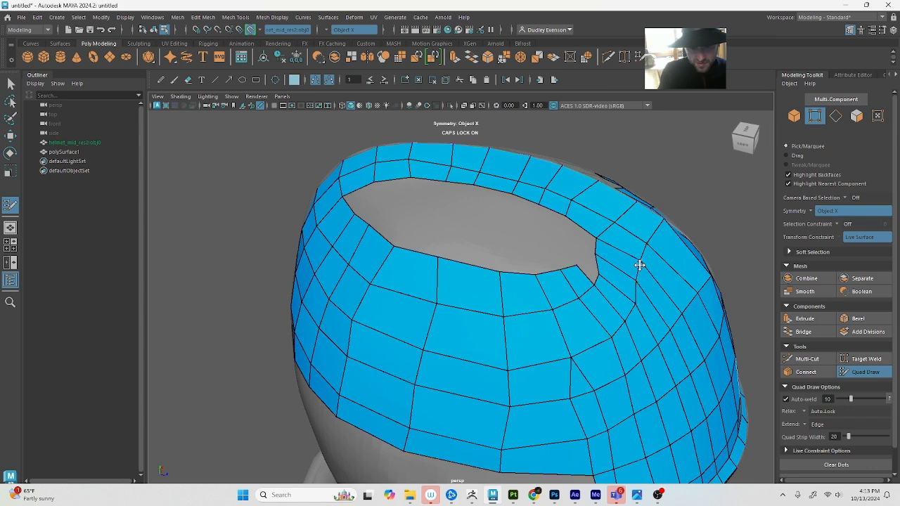
{"action": "left_click_drag", "start_coordinate": [639, 265], "coordinate": [646, 272]}
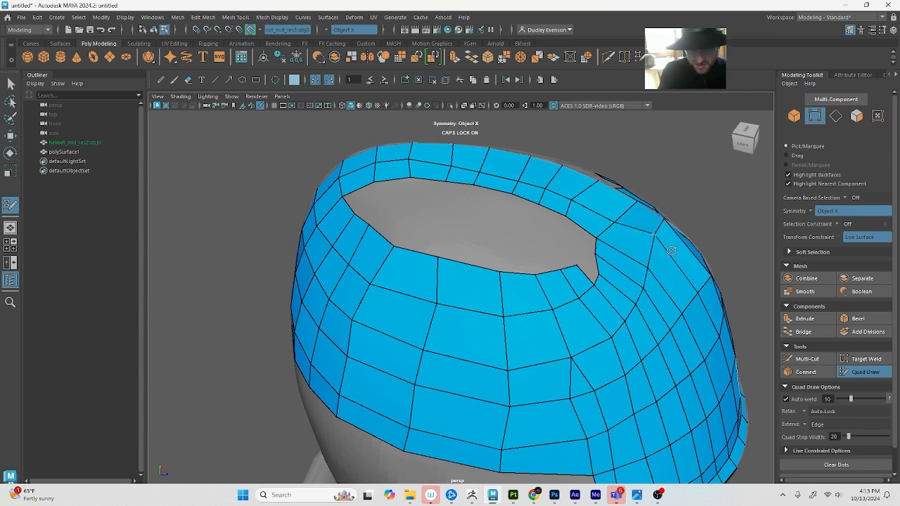
{"action": "mouse_move", "coordinate": [652, 237]}
{"action": "left_mouse_down", "text": "alt"}
{"action": "mouse_move", "coordinate": [654, 273]}
{"action": "mouse_move", "coordinate": [588, 325]}
{"action": "left_mouse_up", "text": "alt"}
Adjust the vertex at the crest strip's rear end with the Move tool in wireframe, and return to shaded Quad Draw
{"action": "key", "text": "q"}
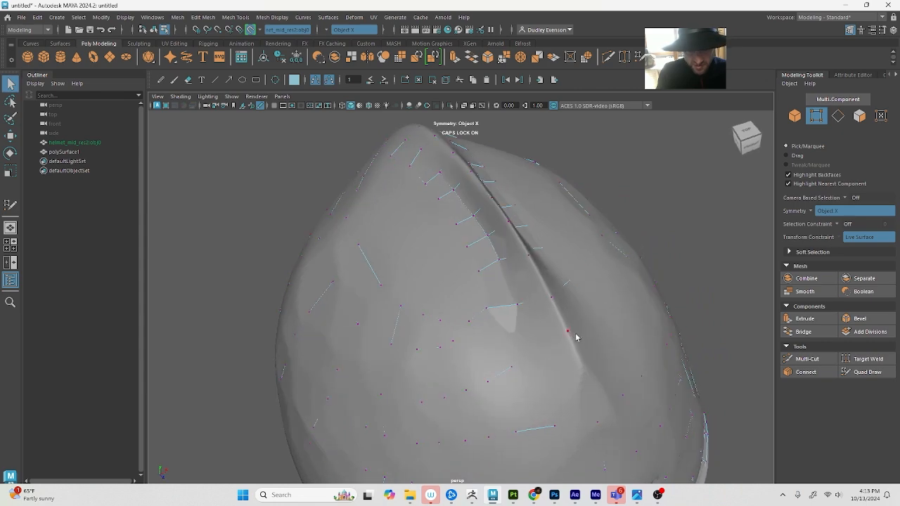
{"action": "key", "text": "4"}
{"action": "left_click", "coordinate": [553, 341]}
{"action": "key", "text": "w"}
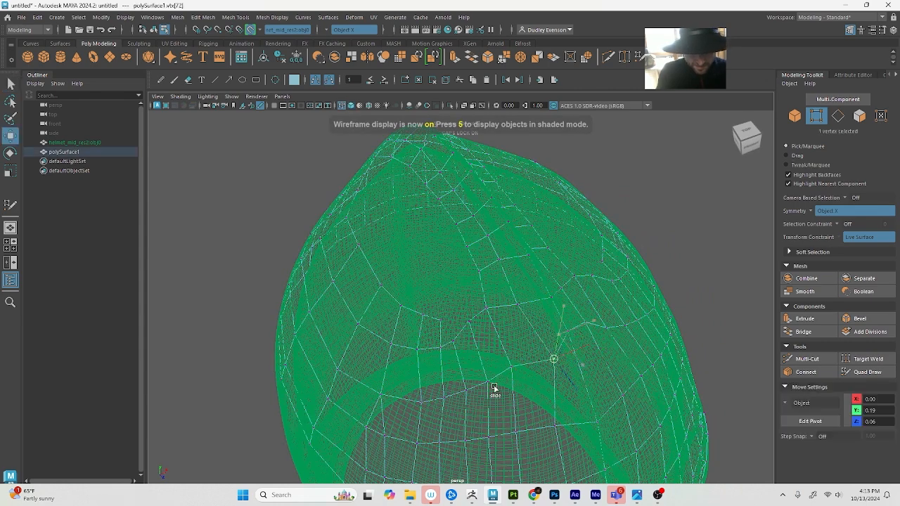
{"action": "left_click_drag", "start_coordinate": [396, 417], "coordinate": [502, 390], "text": "alt"}
{"action": "left_click", "coordinate": [865, 372]}
{"action": "key", "text": "5"}
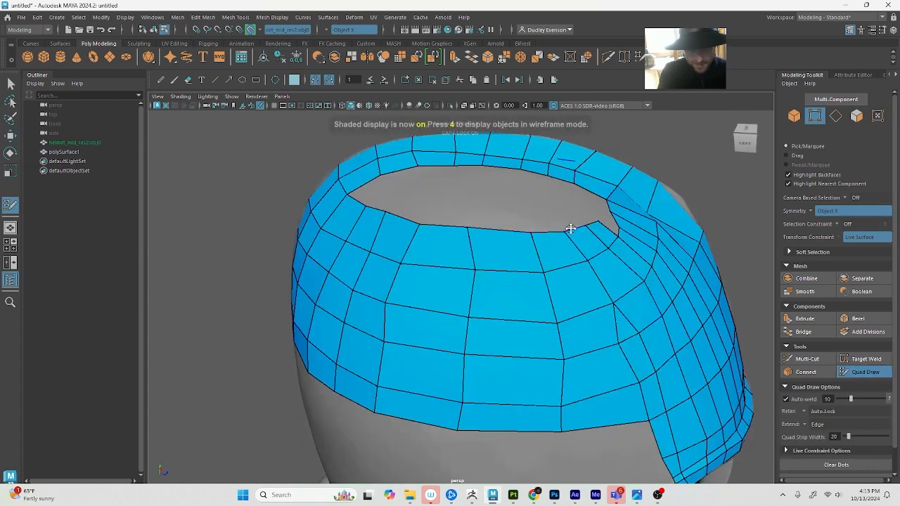
Fill the remaining notch at the opening's rear corner with quads and pull the corner vertex forward to round the edge
{"action": "scroll", "coordinate": [548, 251], "scroll_direction": "down", "scroll_amount": 3}
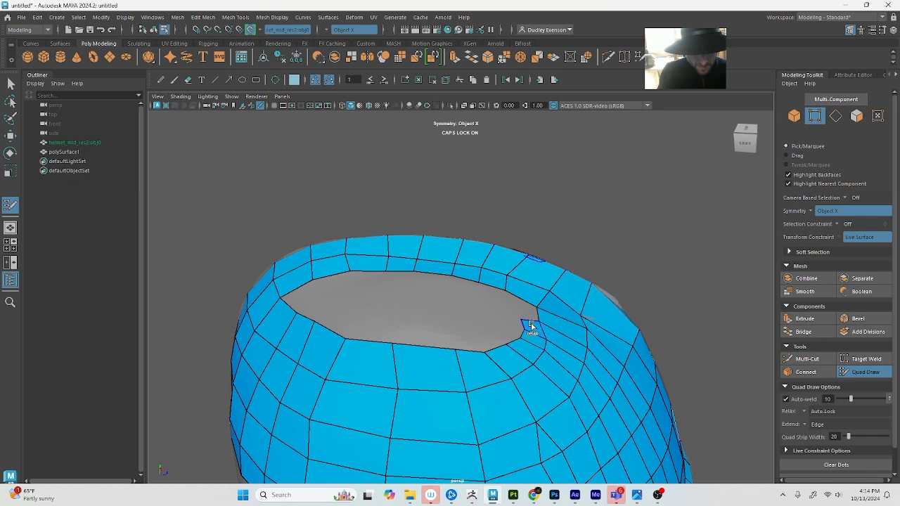
{"action": "left_click", "coordinate": [526, 311], "text": "shift"}
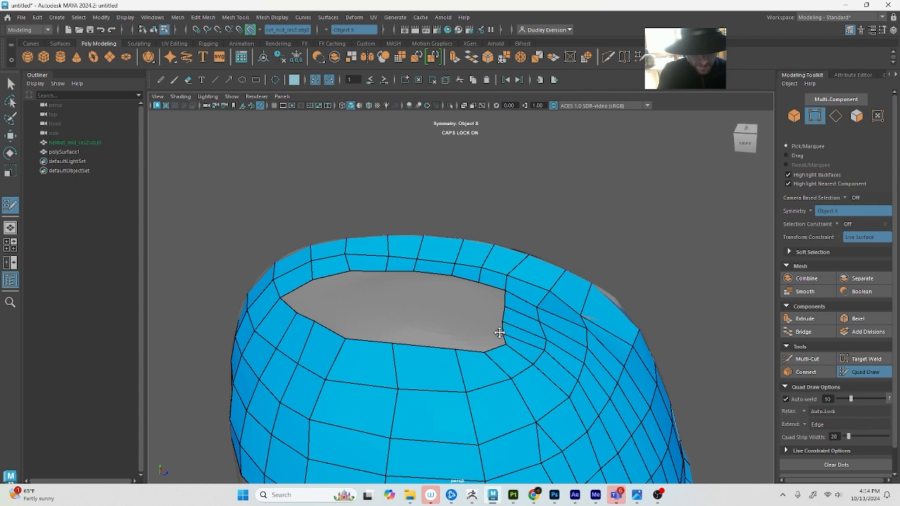
{"action": "left_click_drag", "start_coordinate": [510, 344], "coordinate": [482, 347]}
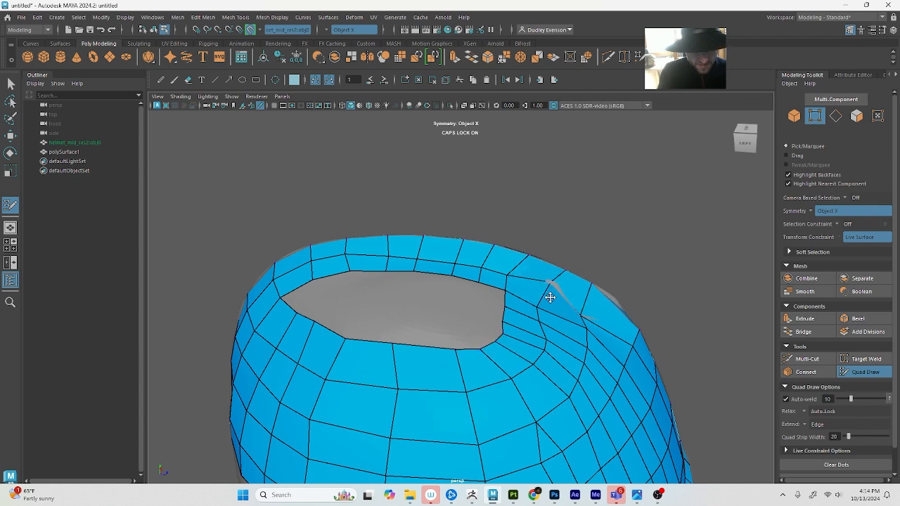
Adjust the vertices where the crest strip flows down into the back band, and resume Quad Draw
{"action": "mouse_move", "coordinate": [546, 293]}
{"action": "left_mouse_down", "text": "alt"}
{"action": "mouse_move", "coordinate": [393, 301]}
{"action": "mouse_move", "coordinate": [436, 307]}
{"action": "mouse_move", "coordinate": [417, 316]}
{"action": "left_mouse_up", "text": "alt"}
{"action": "left_click_drag", "start_coordinate": [414, 277], "coordinate": [420, 259]}
{"action": "scroll", "coordinate": [424, 281], "scroll_direction": "up", "scroll_amount": 3}
{"action": "mouse_move", "coordinate": [420, 258]}
{"action": "left_mouse_down", "text": "shift"}
{"action": "mouse_move", "coordinate": [429, 255]}
{"action": "mouse_move", "coordinate": [413, 254]}
{"action": "left_mouse_up", "text": "shift"}
{"action": "key", "text": "q"}
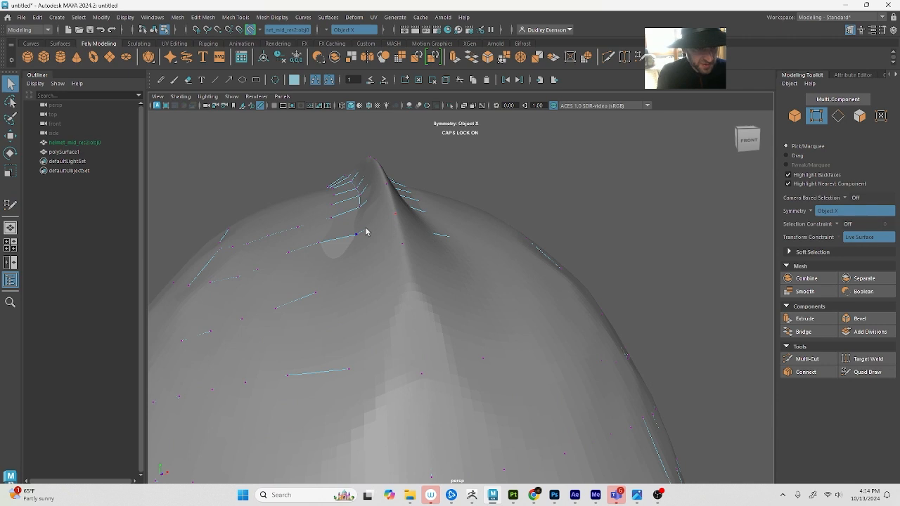
{"action": "left_click_drag", "start_coordinate": [357, 236], "coordinate": [368, 237], "text": "alt"}
{"action": "left_click", "coordinate": [880, 371]}
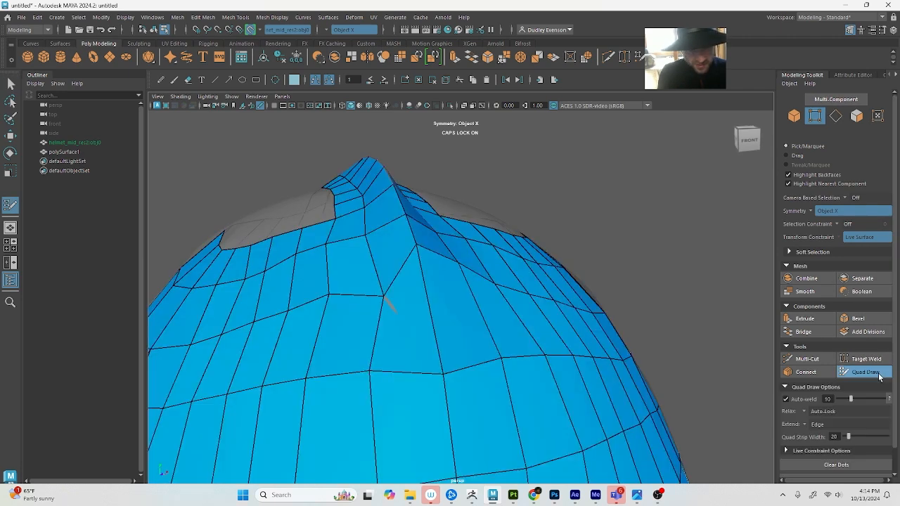
Select the mirrored vertex pair beside the centre line below the crest in wireframe display, and move the two apart
{"action": "key", "text": "q"}
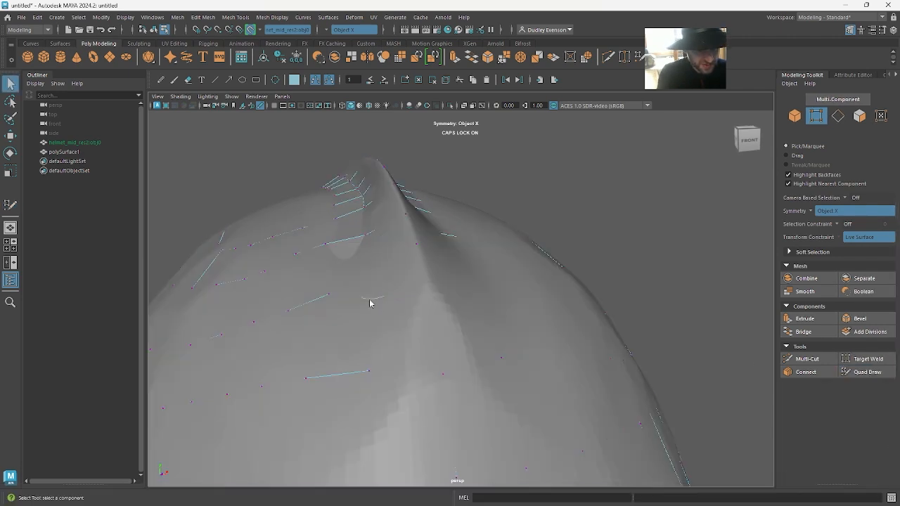
{"action": "key", "text": "w"}
{"action": "left_click", "coordinate": [866, 371]}
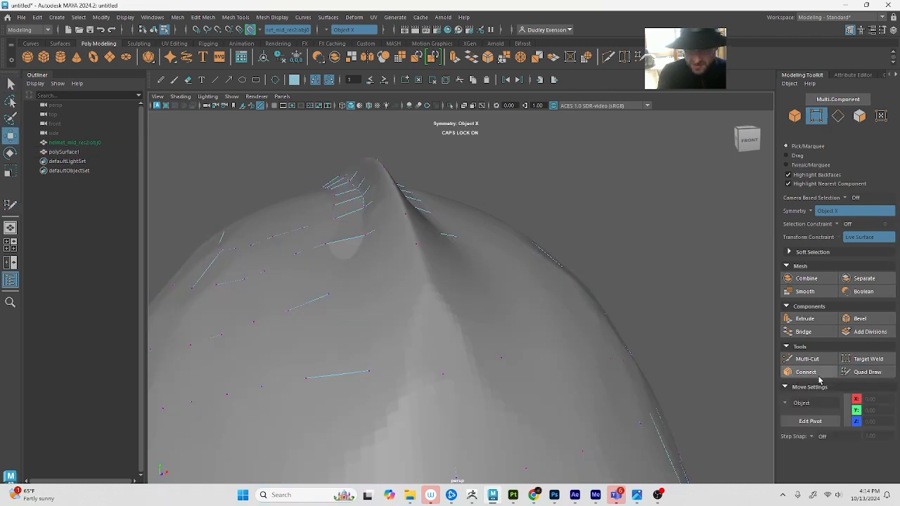
{"action": "left_click", "coordinate": [863, 372]}
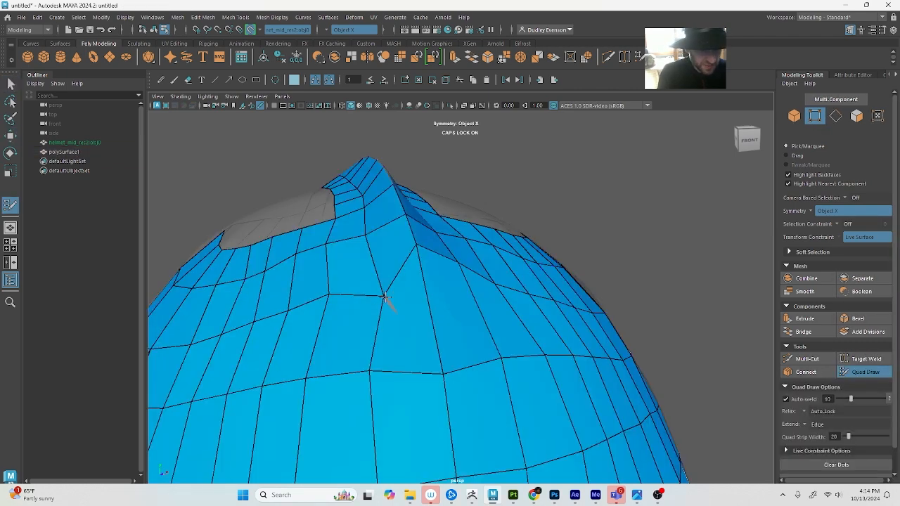
{"action": "right_click_drag", "start_coordinate": [385, 300], "coordinate": [335, 296]}
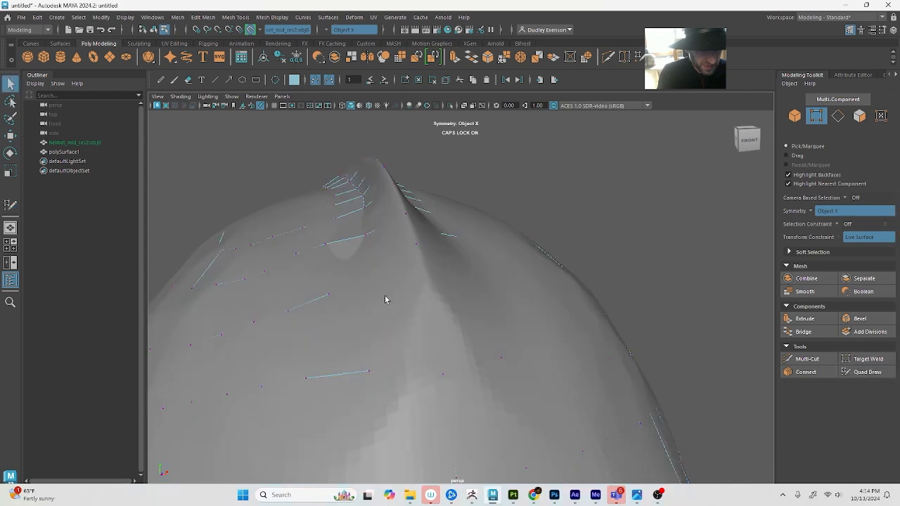
{"action": "left_click", "coordinate": [384, 295]}
{"action": "key", "text": "w"}
{"action": "key", "text": "4"}
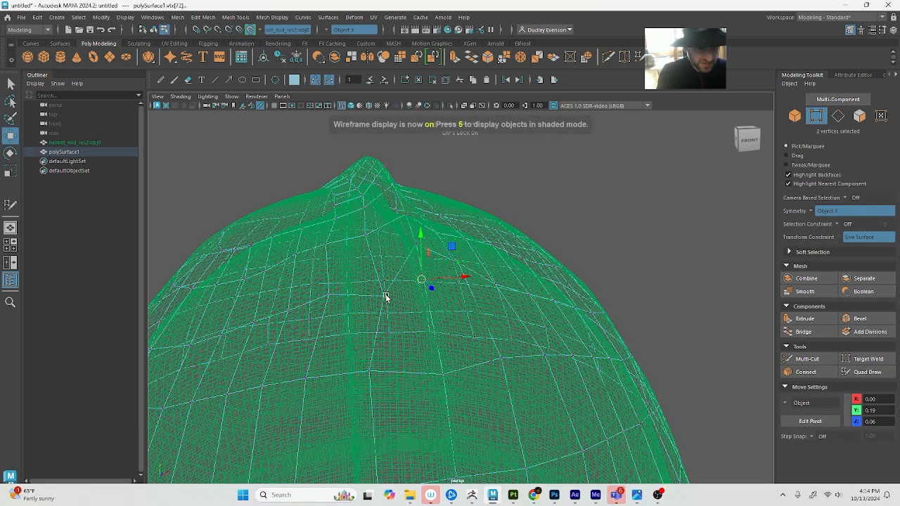
{"action": "left_click_drag", "start_coordinate": [419, 274], "coordinate": [426, 278]}
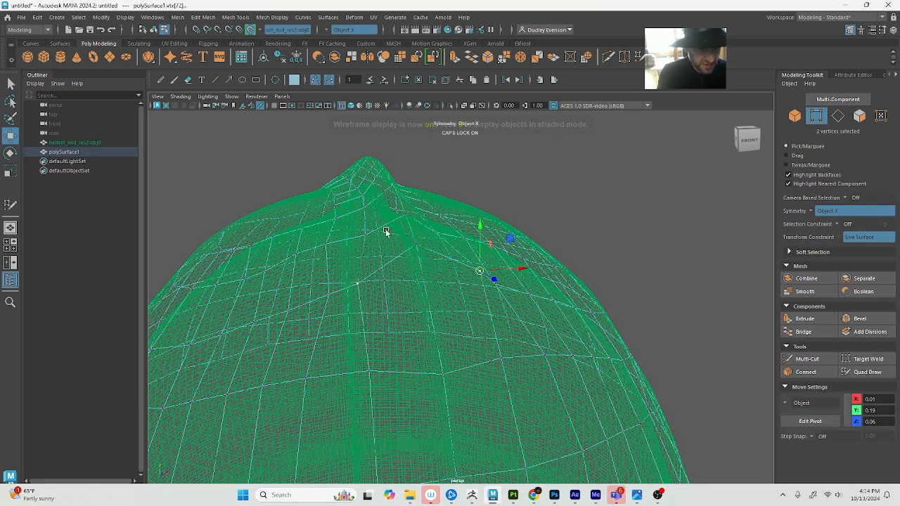
Turn symmetry off, reposition the single vertex beside the centre line below the crest in textured shaded display, and resume Quad Draw
{"action": "left_click", "coordinate": [327, 31]}
{"action": "left_click", "coordinate": [339, 39]}
{"action": "left_click", "coordinate": [630, 208]}
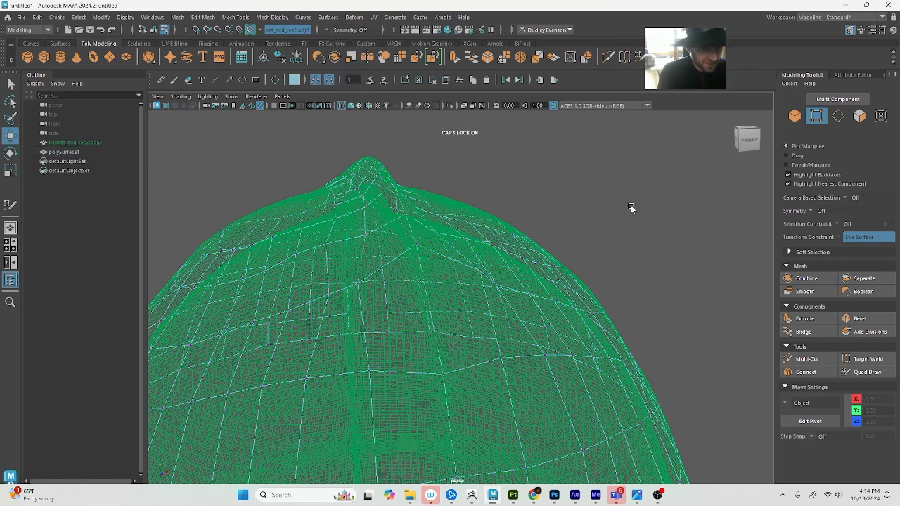
{"action": "key", "text": "6"}
{"action": "left_click", "coordinate": [362, 284]}
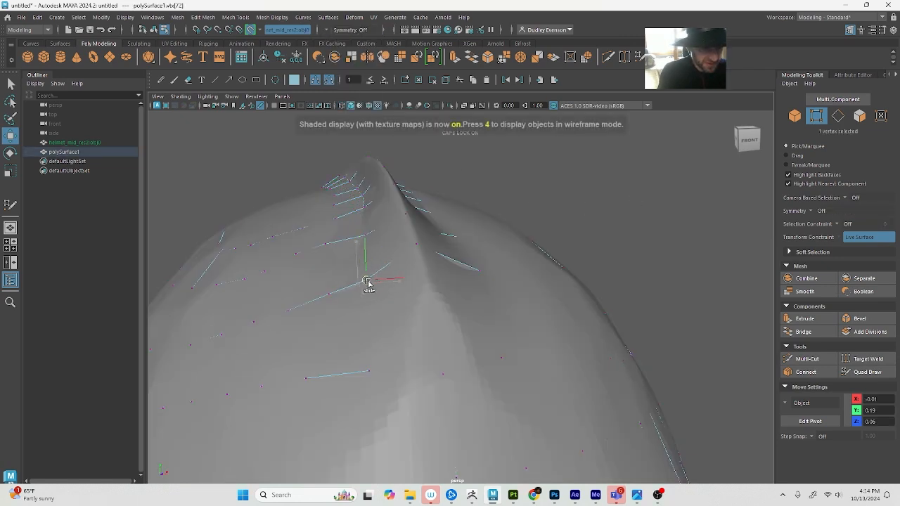
{"action": "scroll", "coordinate": [367, 283], "scroll_direction": "down", "scroll_amount": 5}
{"action": "left_click", "coordinate": [867, 373]}
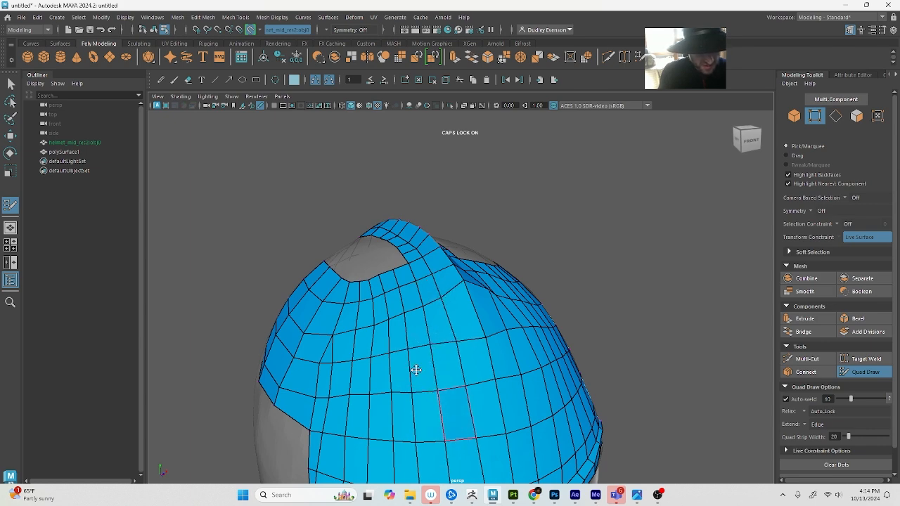
{"action": "left_click_drag", "start_coordinate": [416, 369], "coordinate": [454, 342], "text": "alt"}
{"action": "scroll", "coordinate": [454, 342], "scroll_direction": "up", "scroll_amount": 5}
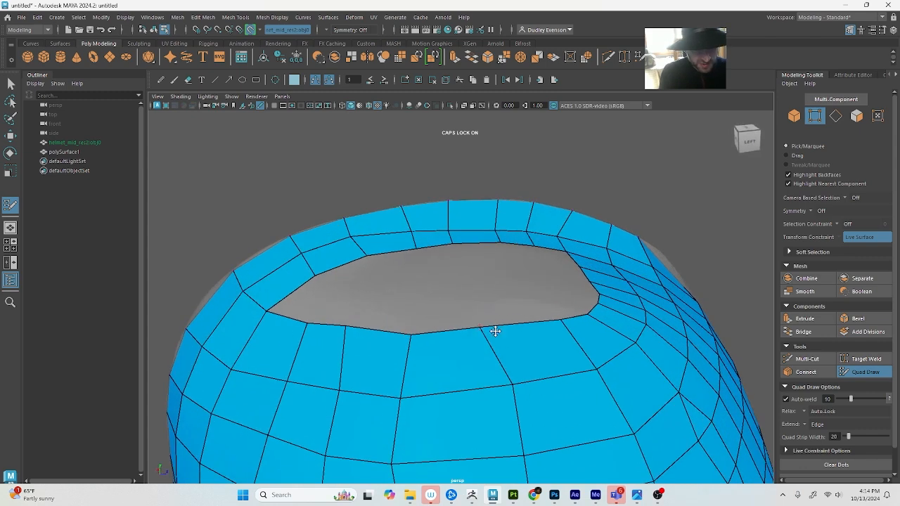
Bridge the crown opening with a quad from the crest strip down to the side band, splitting it into front and rear gaps
{"action": "left_click", "coordinate": [432, 304], "text": "shift"}
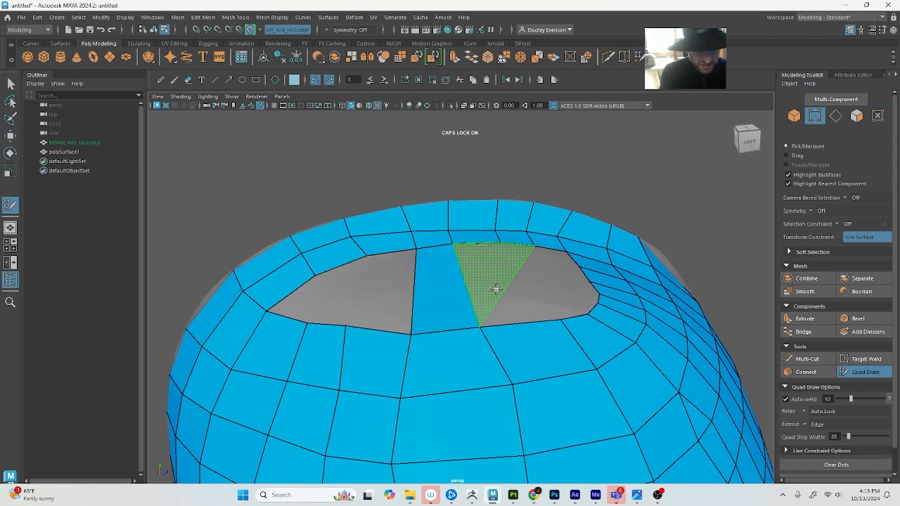
{"action": "left_click_drag", "start_coordinate": [488, 301], "coordinate": [502, 317], "text": "alt"}
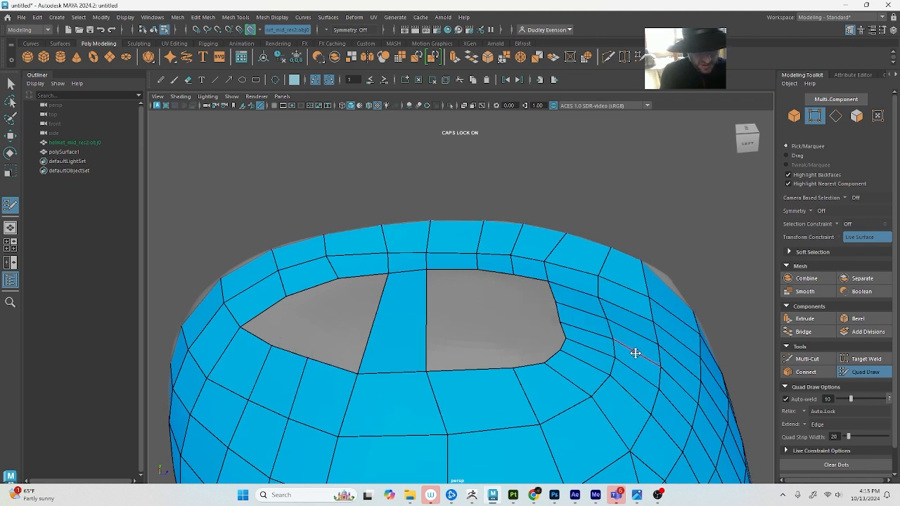
{"action": "scroll", "coordinate": [281, 358], "scroll_direction": "down", "scroll_amount": 5}
{"action": "scroll", "coordinate": [444, 317], "scroll_direction": "up", "scroll_amount": 2}
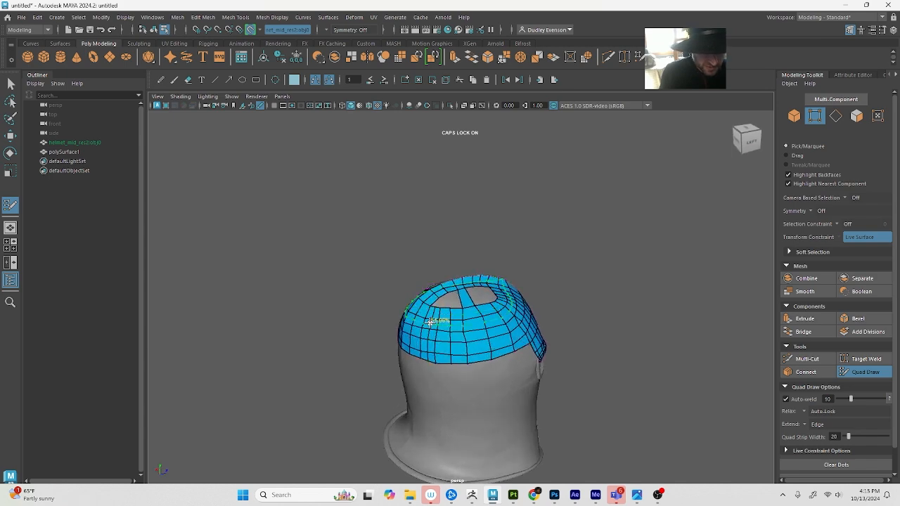
{"action": "scroll", "coordinate": [436, 325], "scroll_direction": "up", "scroll_amount": 5}
{"action": "scroll", "coordinate": [453, 331], "scroll_direction": "down", "scroll_amount": 3}
{"action": "left_click_drag", "start_coordinate": [453, 331], "coordinate": [437, 345], "text": "alt"}
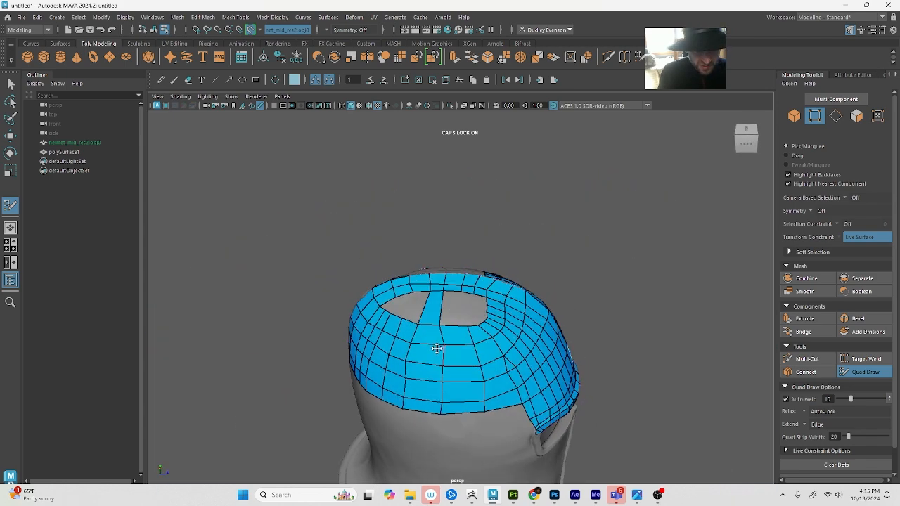
{"action": "scroll", "coordinate": [512, 324], "scroll_direction": "up", "scroll_amount": 3}
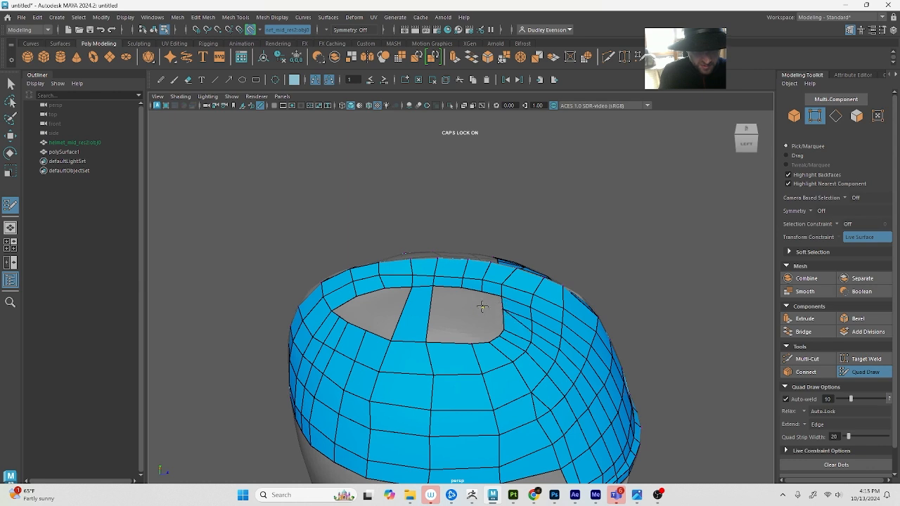
Fill a row of quads below the crest strip across the front gap, and continue it past the bridge into the rear gap
{"action": "left_click", "coordinate": [492, 301], "text": "shift"}
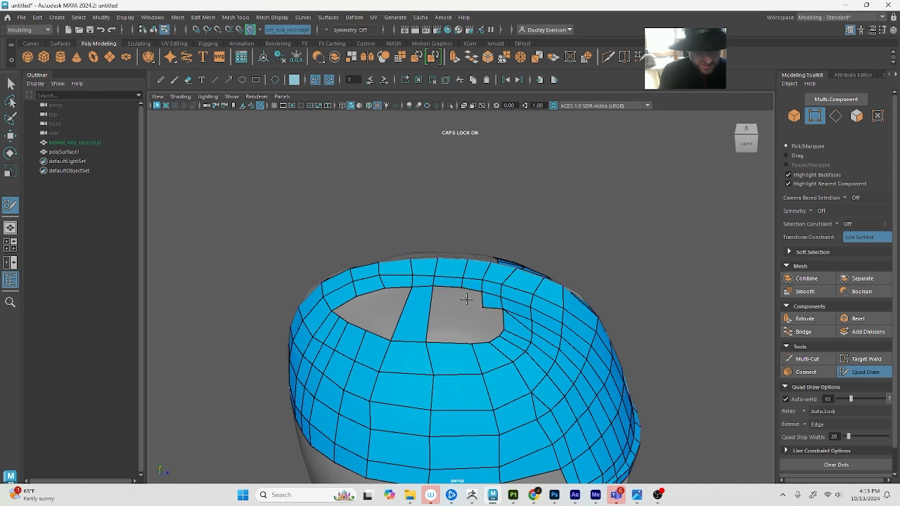
{"action": "left_click", "coordinate": [466, 301], "text": "shift"}
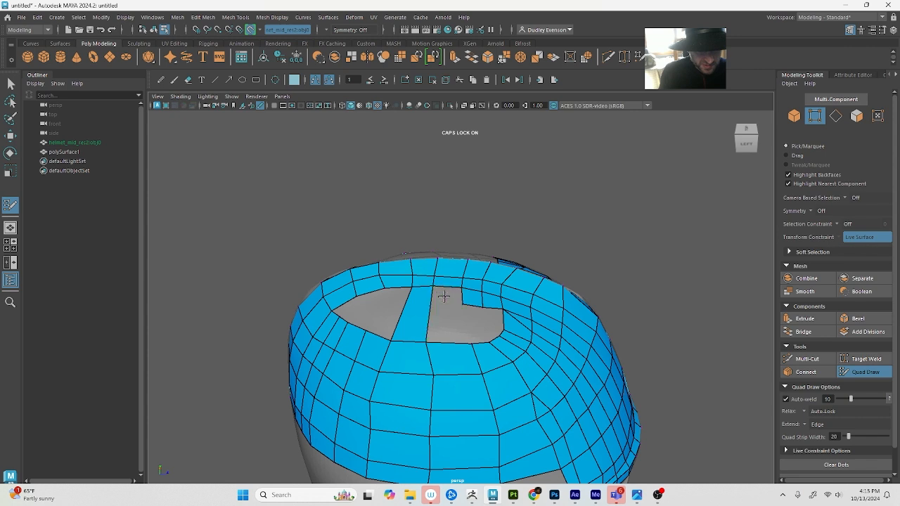
{"action": "left_click", "coordinate": [439, 298], "text": "shift"}
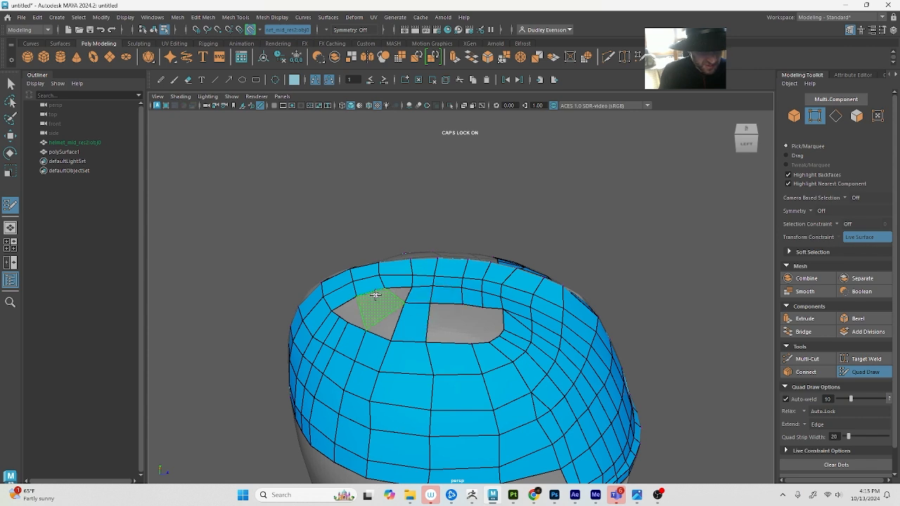
{"action": "left_click", "coordinate": [387, 293], "text": "shift"}
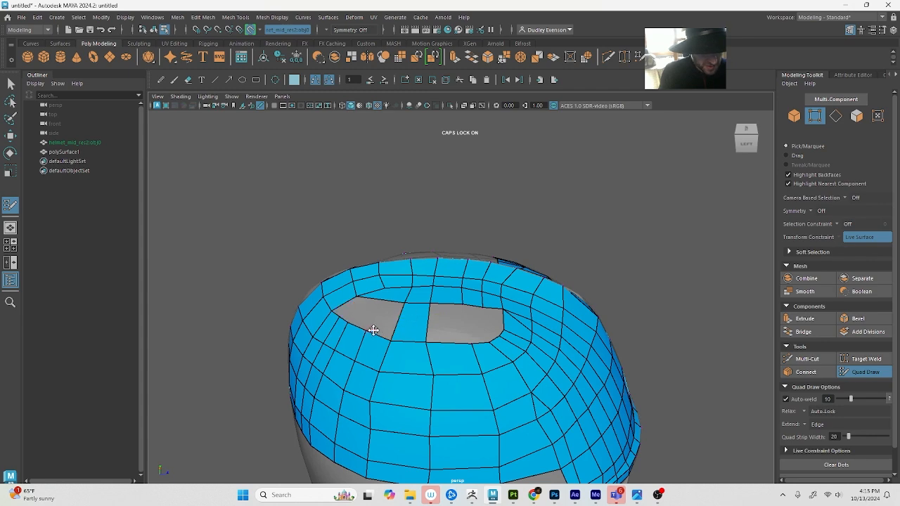
Align the bridge's upper cross edge with the new row, and fill a quad below the crest strip in the rear gap
{"action": "left_click_drag", "start_coordinate": [419, 313], "coordinate": [422, 314], "text": "alt"}
{"action": "scroll", "coordinate": [417, 312], "scroll_direction": "up", "scroll_amount": 5}
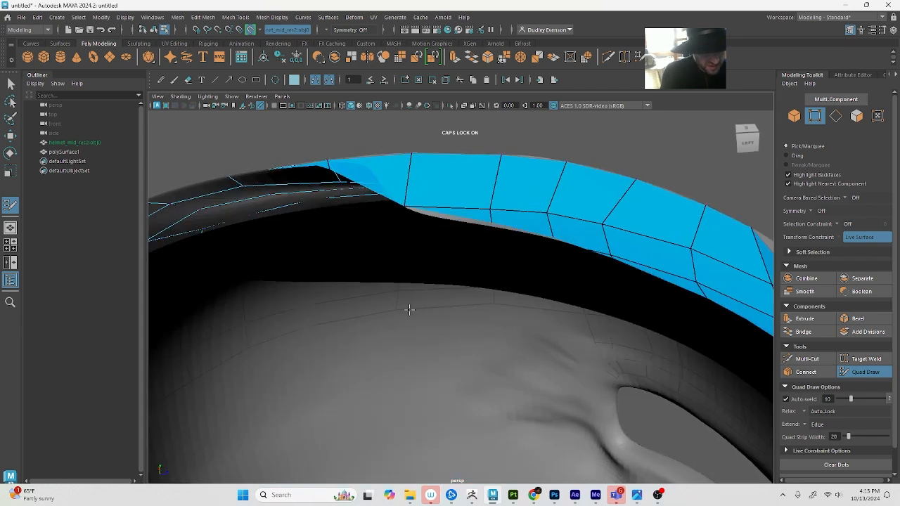
{"action": "scroll", "coordinate": [409, 309], "scroll_direction": "down", "scroll_amount": 8}
{"action": "scroll", "coordinate": [383, 298], "scroll_direction": "up", "scroll_amount": 3}
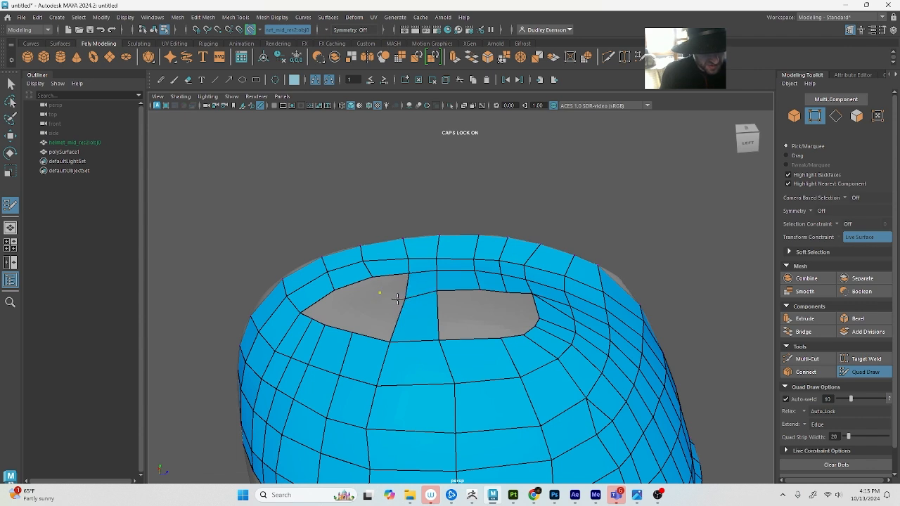
{"action": "left_click_drag", "start_coordinate": [433, 291], "coordinate": [429, 290]}
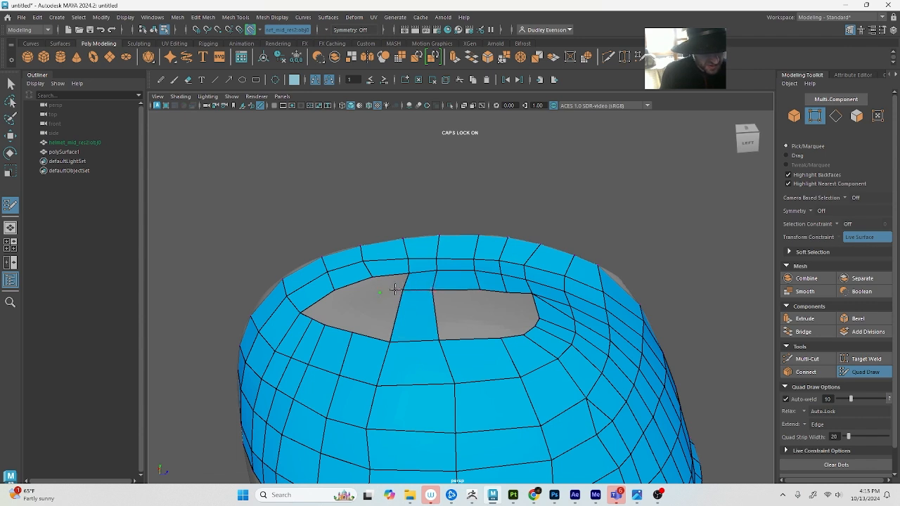
{"action": "left_click", "coordinate": [355, 291], "text": "shift"}
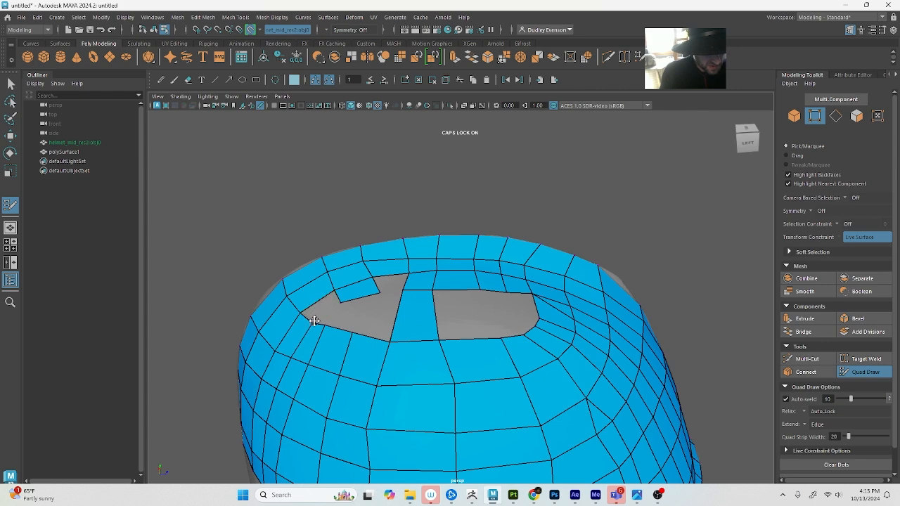
Close the notch beside the bridge with a quad, and fill quads around the rear end of the rear gap
{"action": "scroll", "coordinate": [336, 313], "scroll_direction": "up", "scroll_amount": 2}
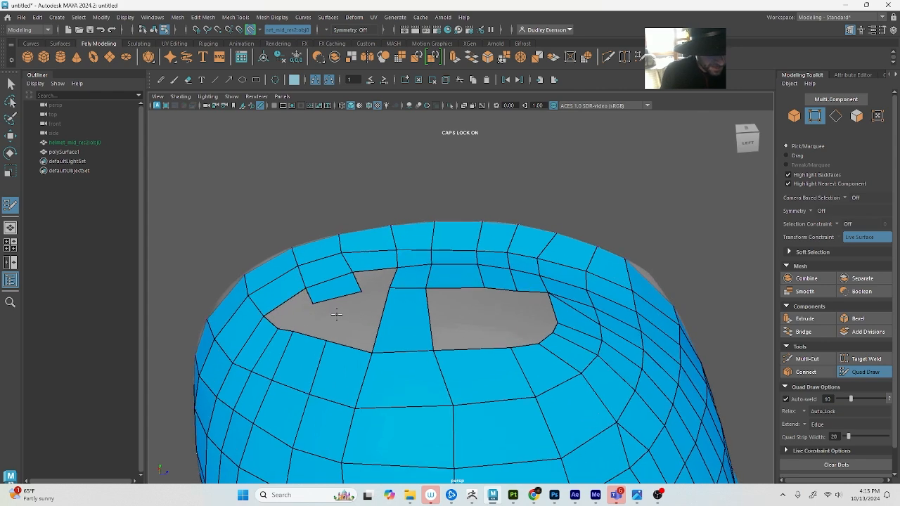
{"action": "mouse_move", "coordinate": [336, 313]}
{"action": "left_mouse_down", "text": "alt"}
{"action": "mouse_move", "coordinate": [391, 313]}
{"action": "mouse_move", "coordinate": [457, 293]}
{"action": "mouse_move", "coordinate": [502, 328]}
{"action": "left_mouse_up", "text": "alt"}
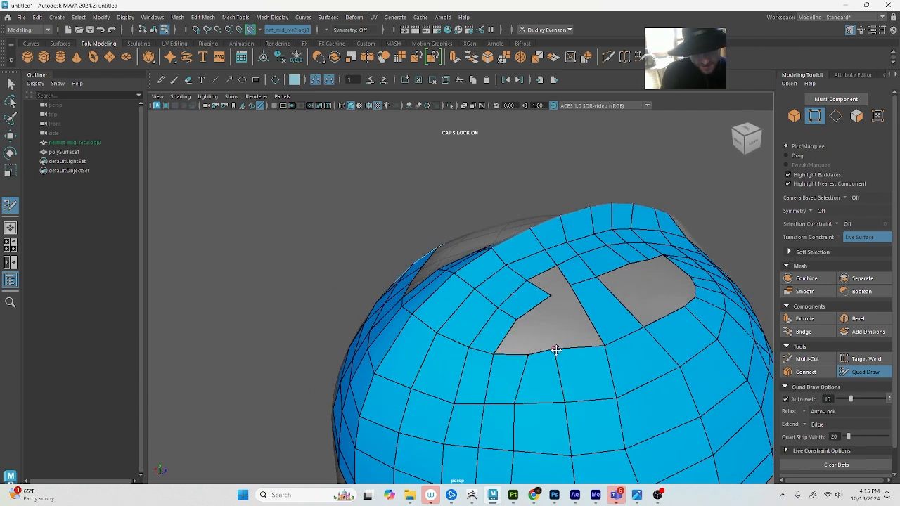
{"action": "left_click", "coordinate": [553, 281], "text": "shift"}
{"action": "key", "text": "ctrl+z"}
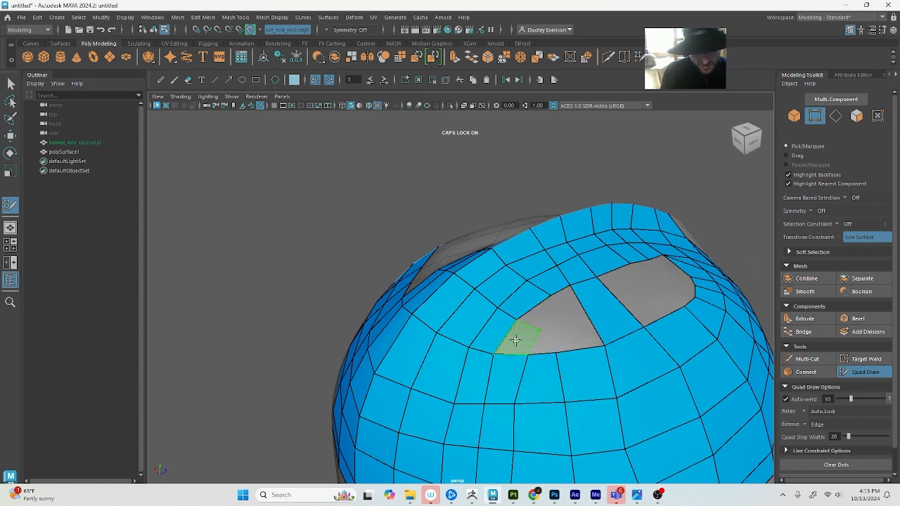
{"action": "left_click", "coordinate": [513, 338], "text": "shift"}
{"action": "left_click", "coordinate": [542, 313], "text": "shift"}
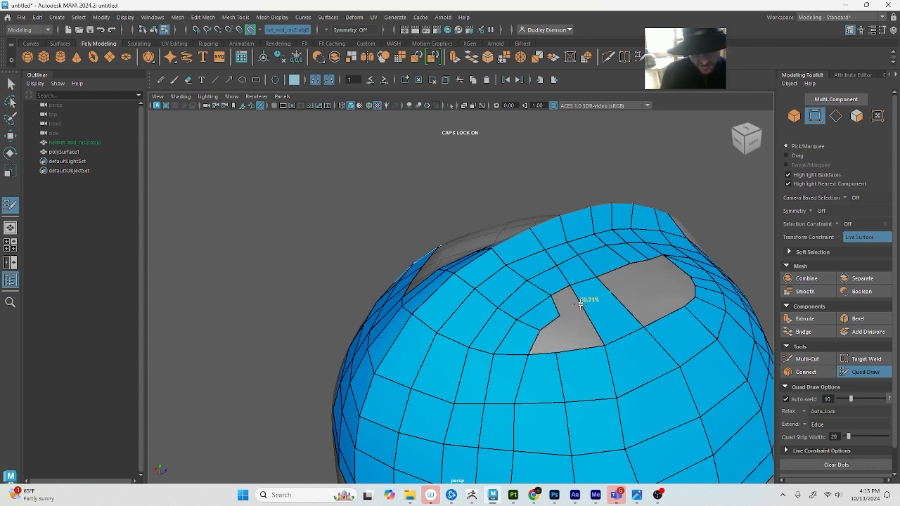
Fill a second row of quads along the upper edge of the front gap and adjust the vertex near its front corner
{"action": "left_click", "coordinate": [625, 279], "text": "shift"}
{"action": "left_click_drag", "start_coordinate": [629, 282], "coordinate": [606, 291], "text": "alt"}
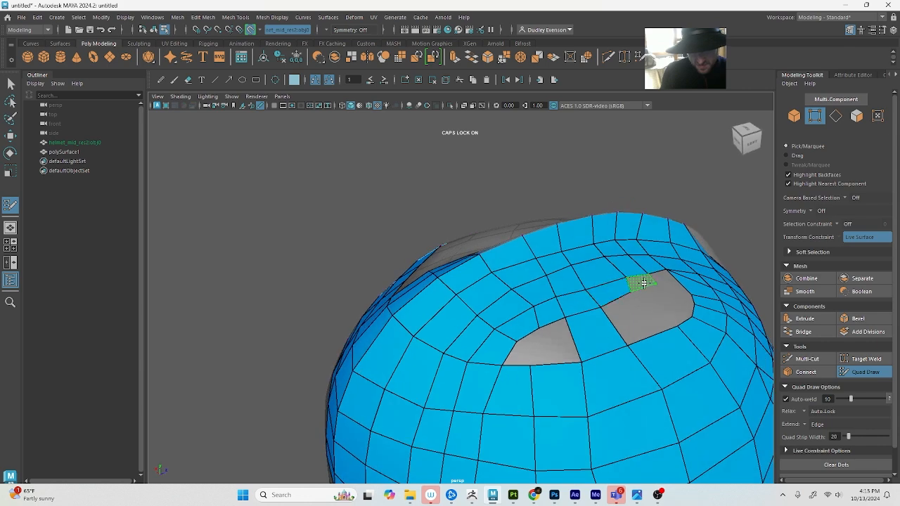
{"action": "left_click_drag", "start_coordinate": [703, 285], "coordinate": [646, 298], "text": "alt"}
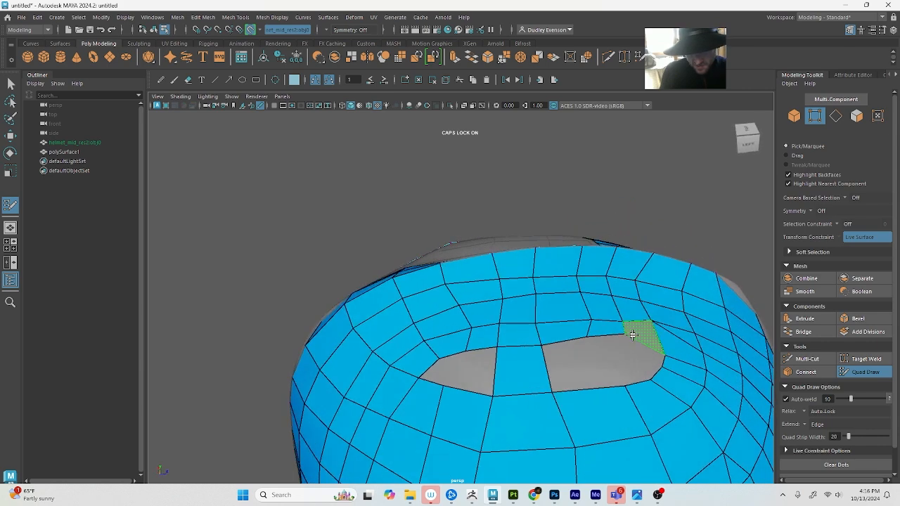
{"action": "left_click", "coordinate": [634, 333], "text": "shift"}
{"action": "left_click_drag", "start_coordinate": [622, 331], "coordinate": [622, 336]}
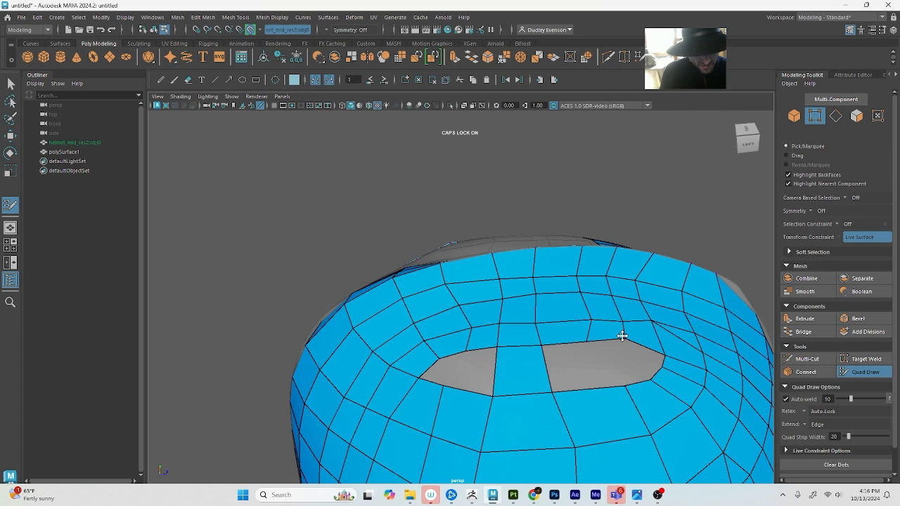
Close the rest of the rear and front crown gaps with quads joined to the side band
{"action": "left_click", "coordinate": [472, 371], "text": "shift"}
{"action": "left_click", "coordinate": [582, 368], "text": "shift"}
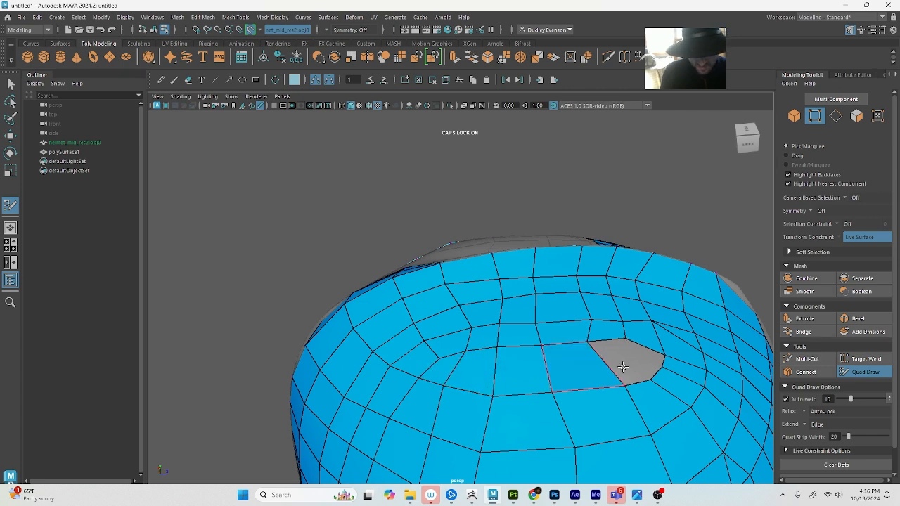
{"action": "left_click", "coordinate": [623, 368], "text": "shift"}
{"action": "left_click", "coordinate": [650, 375], "text": "shift"}
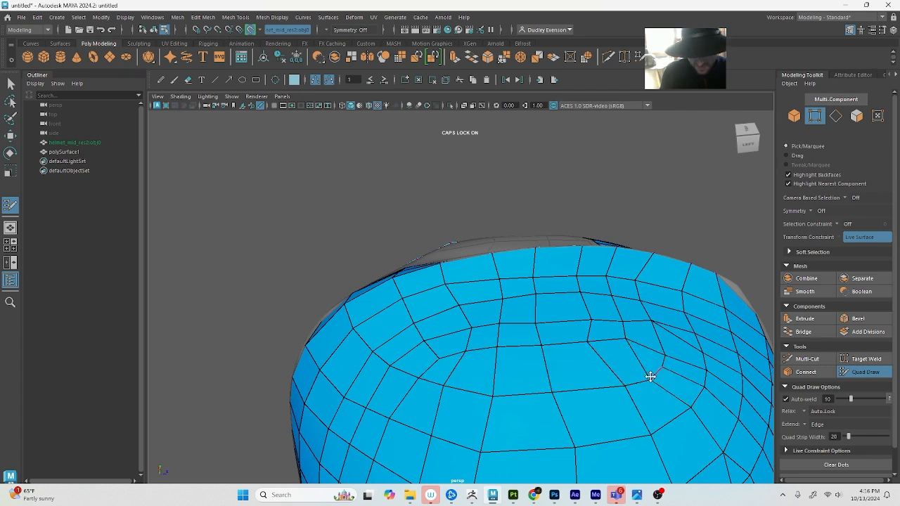
Reposition the vertex at the filled patch's front lower corner, and relax the crown and side mesh behind it
{"action": "left_click_drag", "start_coordinate": [650, 376], "coordinate": [574, 397], "text": "alt"}
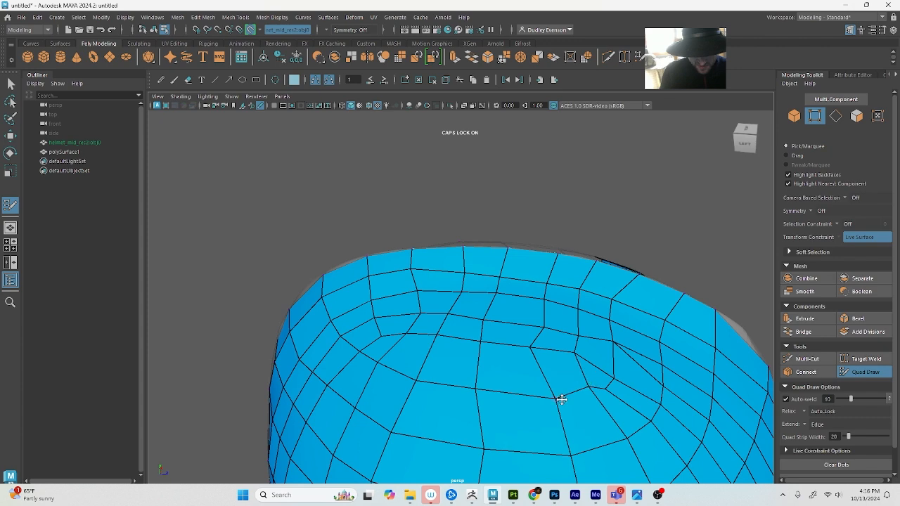
{"action": "scroll", "coordinate": [539, 364], "scroll_direction": "down", "scroll_amount": 2}
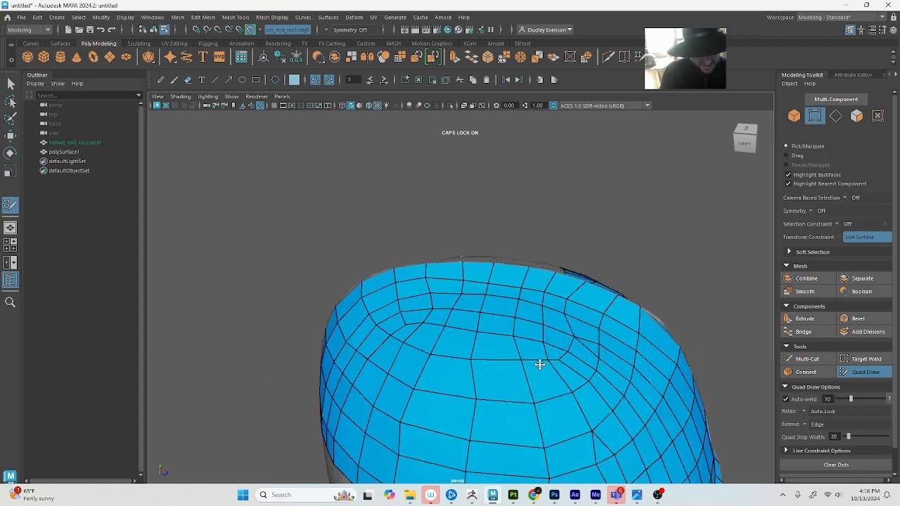
{"action": "left_click_drag", "start_coordinate": [539, 364], "coordinate": [456, 310], "text": "alt"}
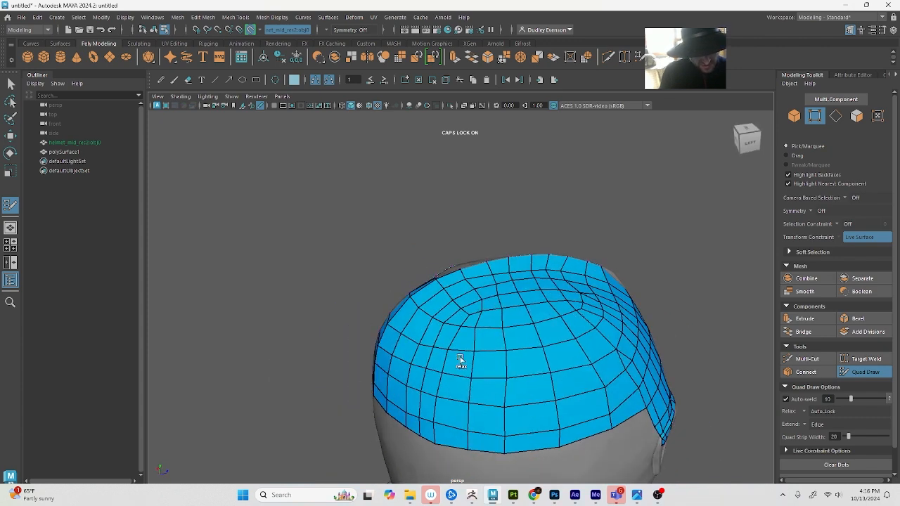
{"action": "mouse_move", "coordinate": [461, 359]}
{"action": "left_mouse_down", "text": "shift"}
{"action": "mouse_move", "coordinate": [576, 307]}
{"action": "mouse_move", "coordinate": [435, 326]}
{"action": "left_mouse_up", "text": "shift"}
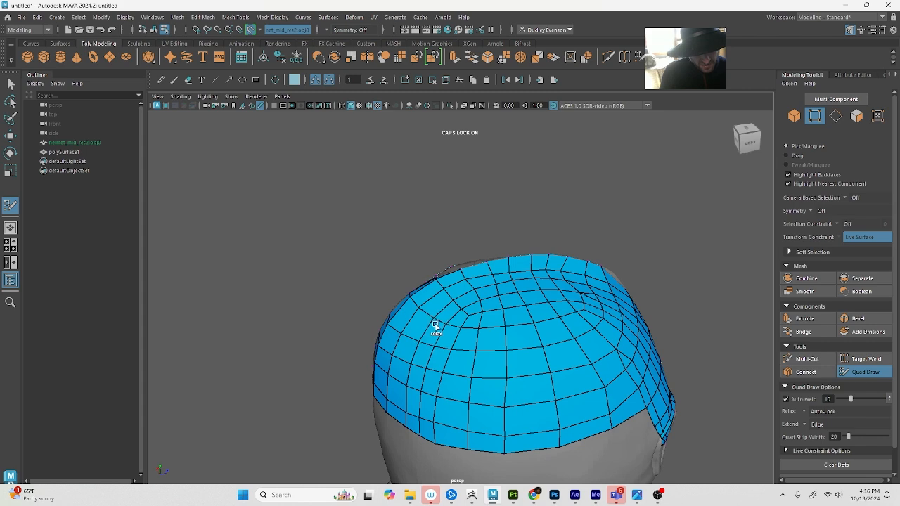
Insert additional edge loops running from the crest strip down to the side band's lower edge to even out the wide quads
{"action": "left_click_drag", "start_coordinate": [508, 315], "coordinate": [566, 322], "text": "alt"}
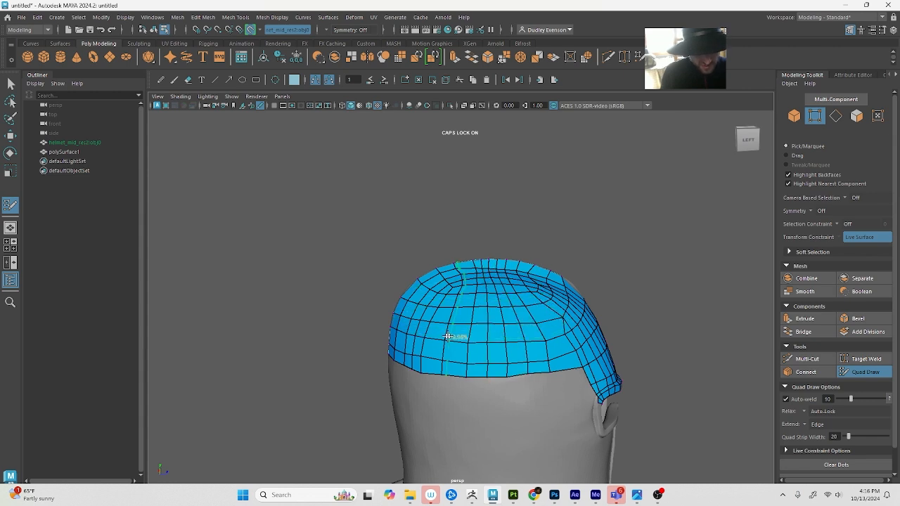
{"action": "mouse_move", "coordinate": [492, 301]}
{"action": "left_mouse_down", "text": "shift"}
{"action": "mouse_move", "coordinate": [428, 308]}
{"action": "mouse_move", "coordinate": [466, 349]}
{"action": "mouse_move", "coordinate": [544, 340]}
{"action": "mouse_move", "coordinate": [542, 331]}
{"action": "mouse_move", "coordinate": [549, 348]}
{"action": "left_mouse_up", "text": "shift"}
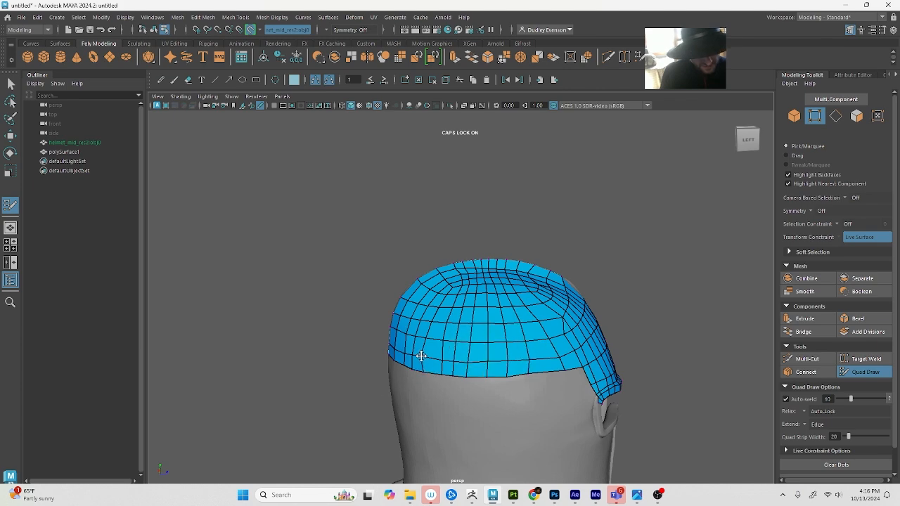
{"action": "left_click_drag", "start_coordinate": [425, 359], "coordinate": [564, 344], "text": "alt"}
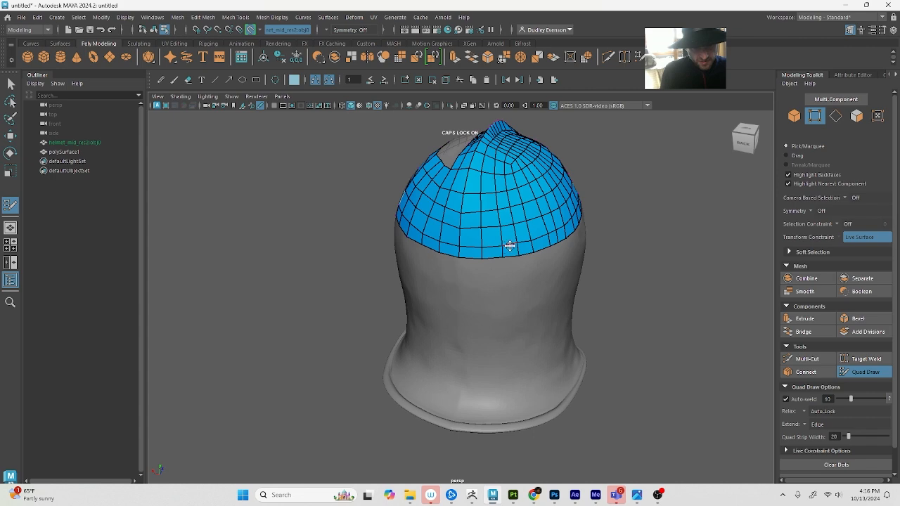
Place Quad Draw dots along the helmet's flared lower rim from the front corner backward, with further dots just above the rim
{"action": "left_click_drag", "start_coordinate": [519, 364], "coordinate": [551, 417], "text": "alt"}
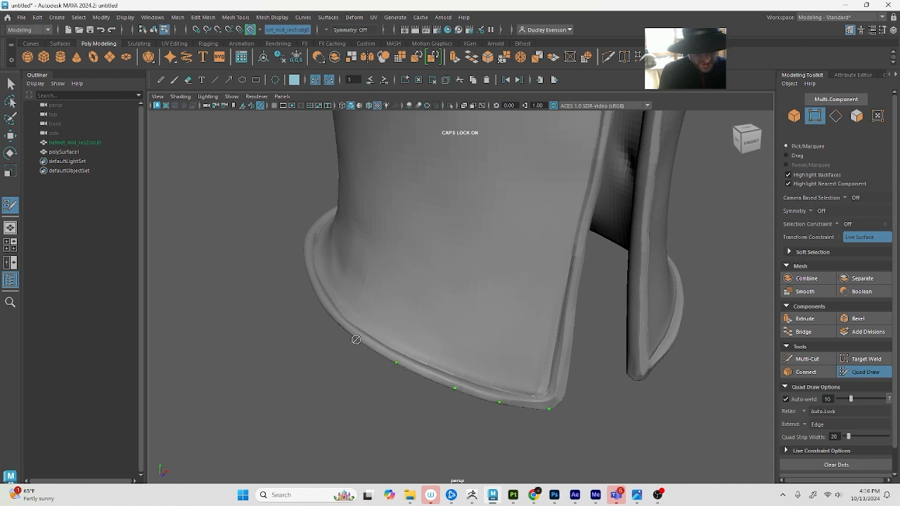
{"action": "left_click_drag", "start_coordinate": [356, 336], "coordinate": [430, 351], "text": "alt"}
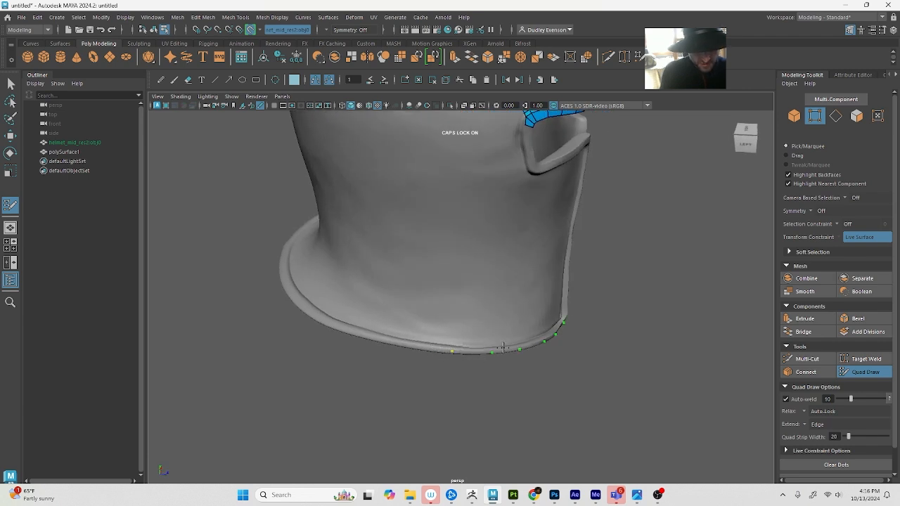
{"action": "left_click_drag", "start_coordinate": [503, 348], "coordinate": [484, 348], "text": "alt"}
{"action": "scroll", "coordinate": [485, 345], "scroll_direction": "up", "scroll_amount": 4}
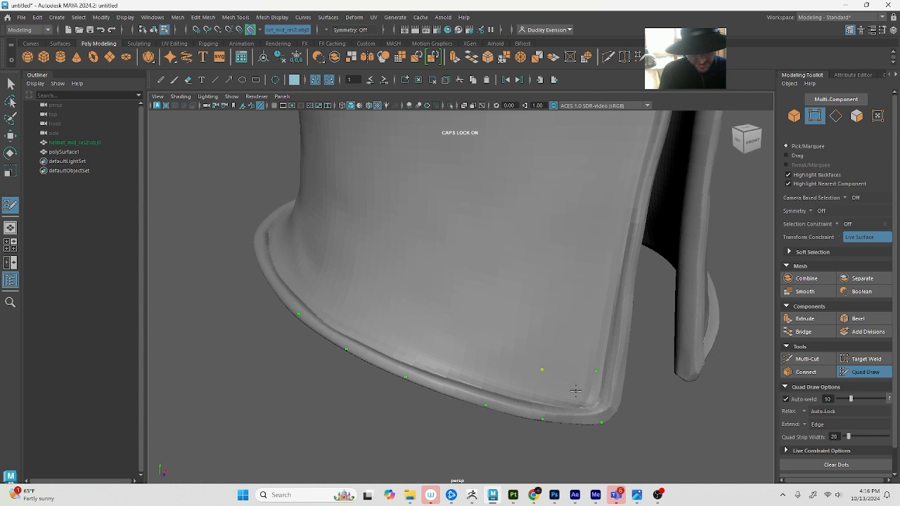
Fill two quads between the dots at the rim's front corner, and insert an edge loop through them along the rim
{"action": "left_click", "coordinate": [570, 393], "text": "shift"}
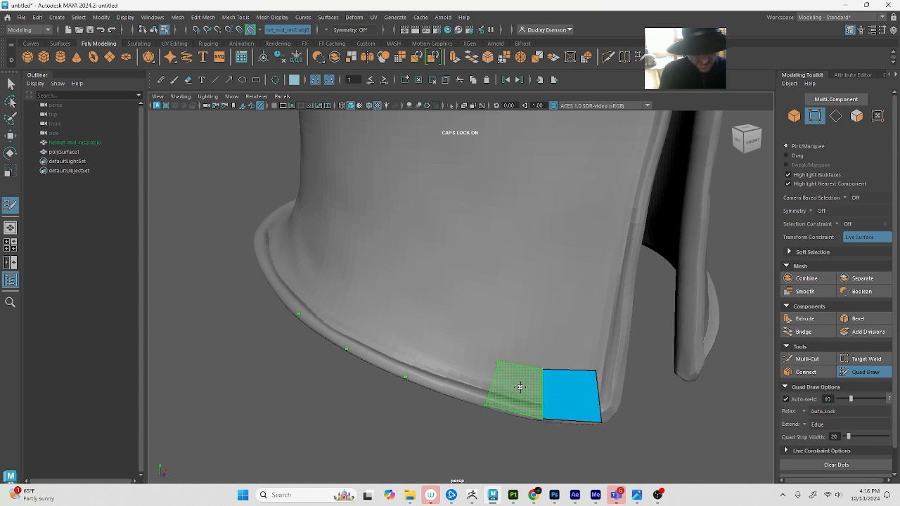
{"action": "left_click", "coordinate": [517, 387], "text": "shift"}
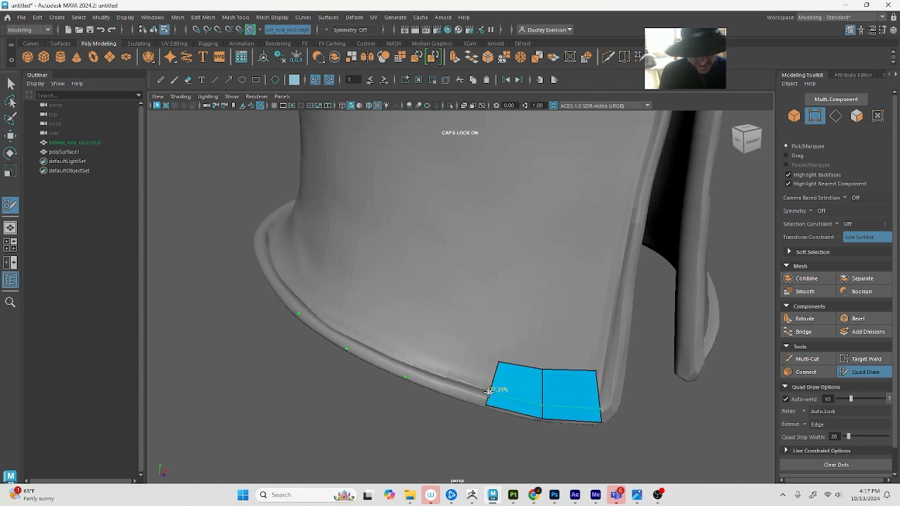
{"action": "left_click", "coordinate": [489, 392], "text": "ctrl"}
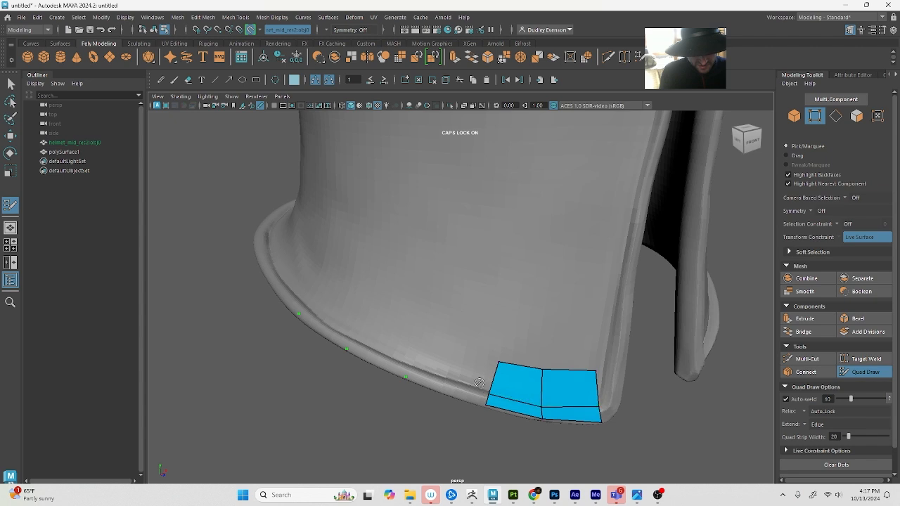
Undo the edge loop along the rim strip, and extend the strip backward with three more quads using new dots above the rim
{"action": "left_click_drag", "start_coordinate": [492, 388], "coordinate": [538, 385], "text": "alt"}
{"action": "key", "text": "ctrl+z"}
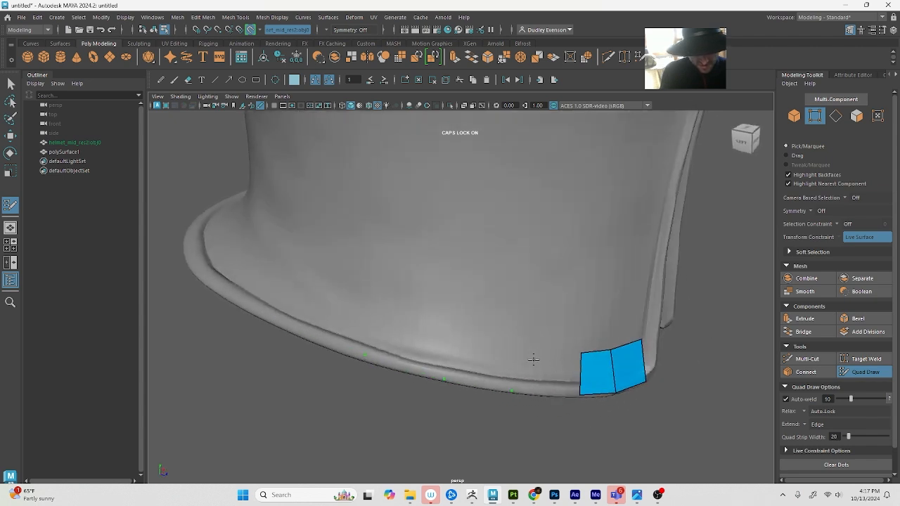
{"action": "left_click", "coordinate": [549, 371], "text": "shift"}
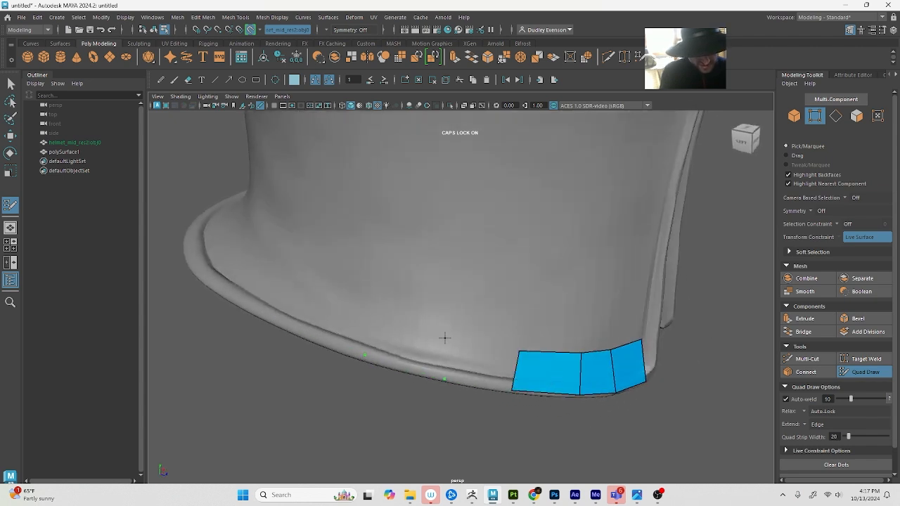
{"action": "left_click", "coordinate": [452, 340], "text": "shift"}
{"action": "left_click", "coordinate": [381, 314]}
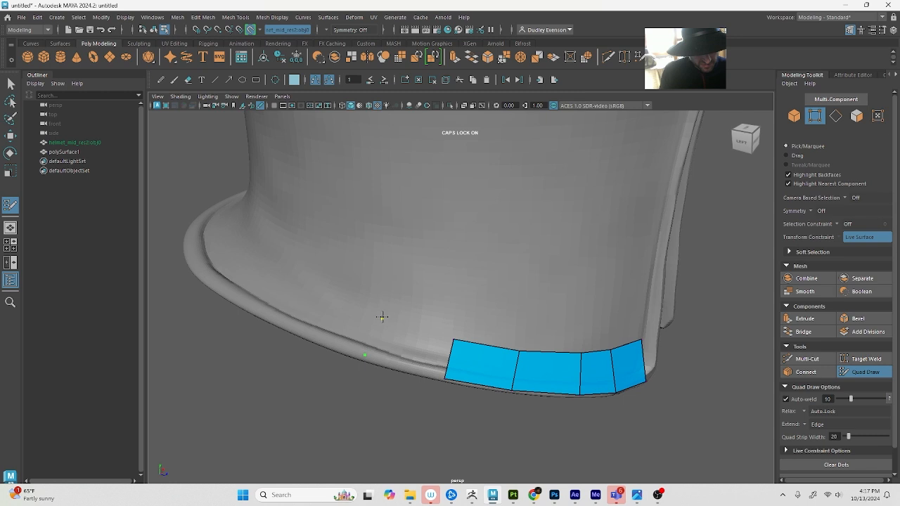
{"action": "left_click", "coordinate": [412, 345], "text": "shift"}
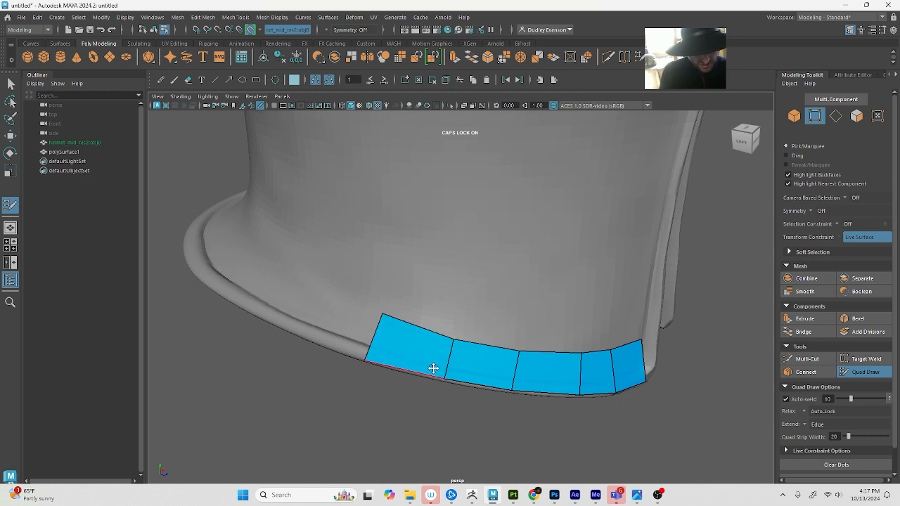
Nudge the strip's lower vertex one quad in from its rear end using Move in wireframe display, and resume Quad Draw in shaded display
{"action": "mouse_move", "coordinate": [421, 367]}
{"action": "left_mouse_down", "text": "alt"}
{"action": "mouse_move", "coordinate": [446, 363]}
{"action": "mouse_move", "coordinate": [433, 351]}
{"action": "mouse_move", "coordinate": [449, 336]}
{"action": "mouse_move", "coordinate": [407, 342]}
{"action": "mouse_move", "coordinate": [387, 332]}
{"action": "mouse_move", "coordinate": [474, 364]}
{"action": "mouse_move", "coordinate": [430, 362]}
{"action": "mouse_move", "coordinate": [421, 373]}
{"action": "mouse_move", "coordinate": [436, 375]}
{"action": "mouse_move", "coordinate": [480, 349]}
{"action": "mouse_move", "coordinate": [532, 361]}
{"action": "mouse_move", "coordinate": [518, 371]}
{"action": "mouse_move", "coordinate": [548, 367]}
{"action": "mouse_move", "coordinate": [548, 381]}
{"action": "mouse_move", "coordinate": [552, 353]}
{"action": "mouse_move", "coordinate": [545, 352]}
{"action": "left_mouse_up", "text": "alt"}
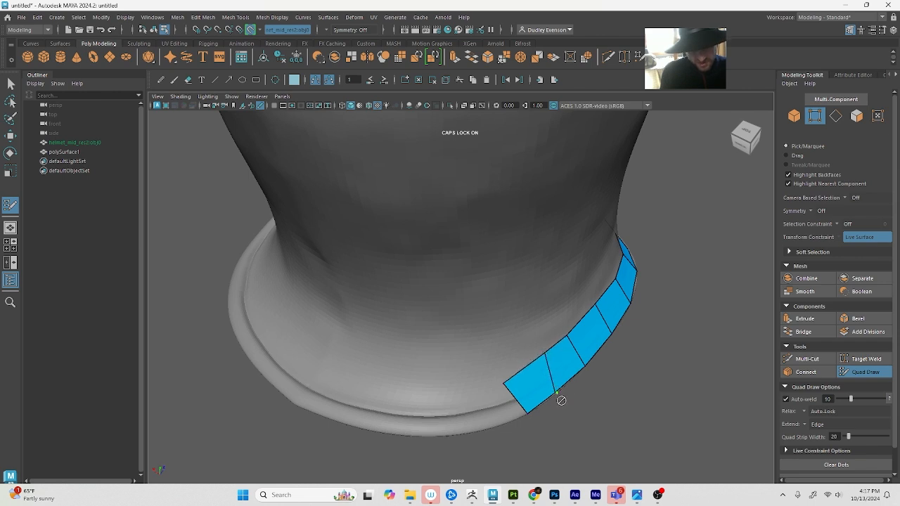
{"action": "left_click_drag", "start_coordinate": [561, 400], "coordinate": [561, 395], "text": "alt"}
{"action": "right_click_drag", "start_coordinate": [561, 394], "coordinate": [603, 394], "text": "alt"}
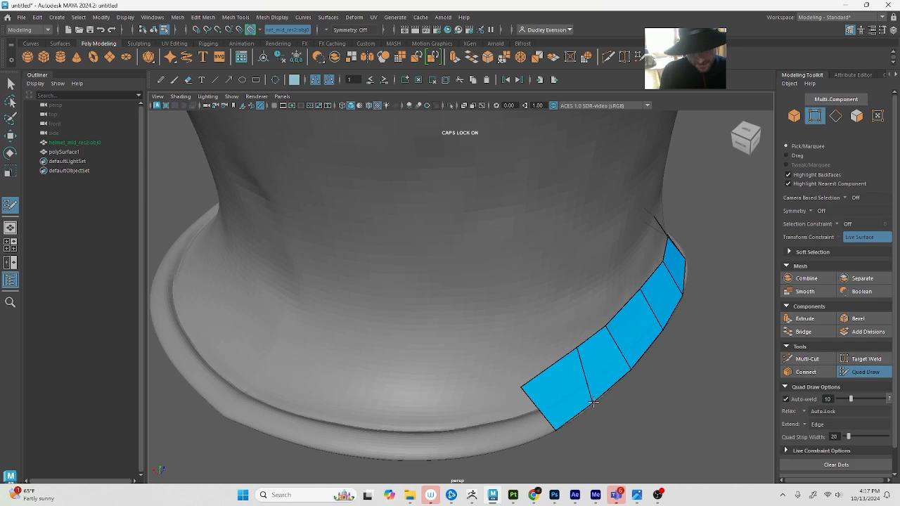
{"action": "key", "text": "q"}
{"action": "key", "text": "w"}
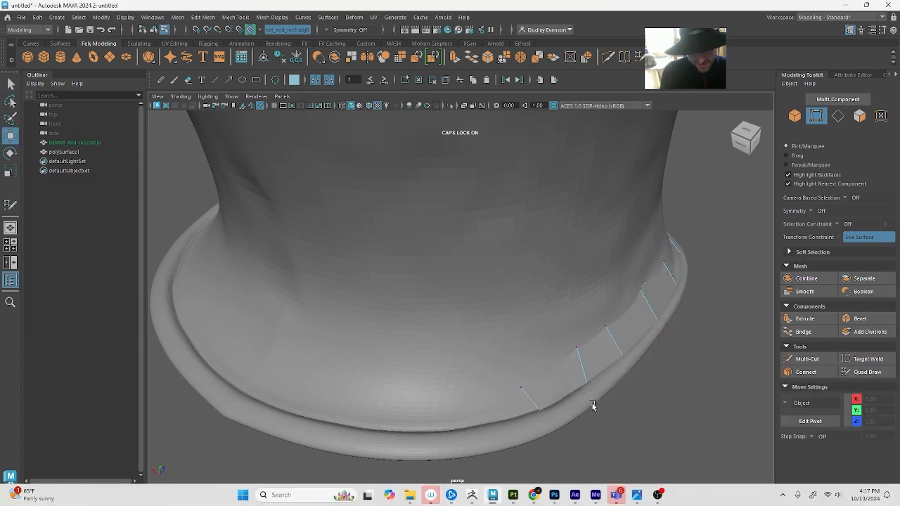
{"action": "key", "text": "4"}
{"action": "left_click", "coordinate": [594, 408]}
{"action": "left_click_drag", "start_coordinate": [593, 406], "coordinate": [602, 417]}
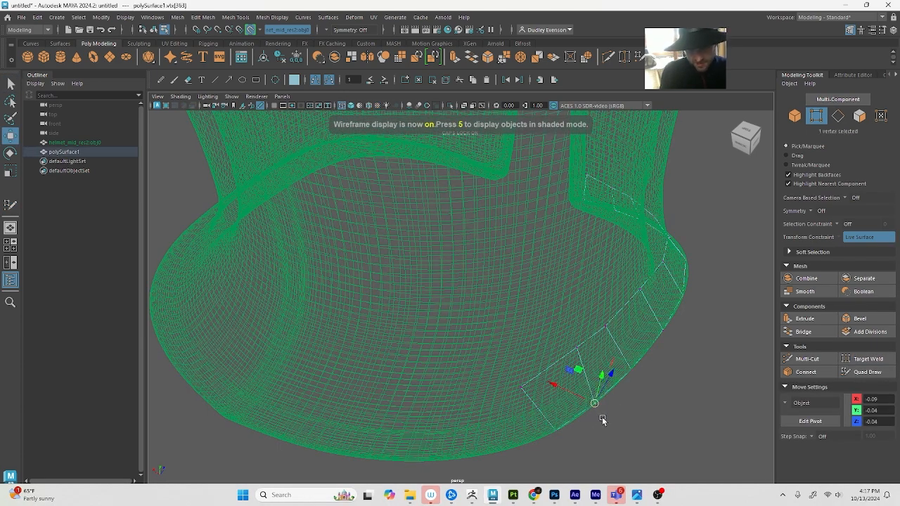
{"action": "left_click", "coordinate": [866, 372]}
{"action": "key", "text": "5"}
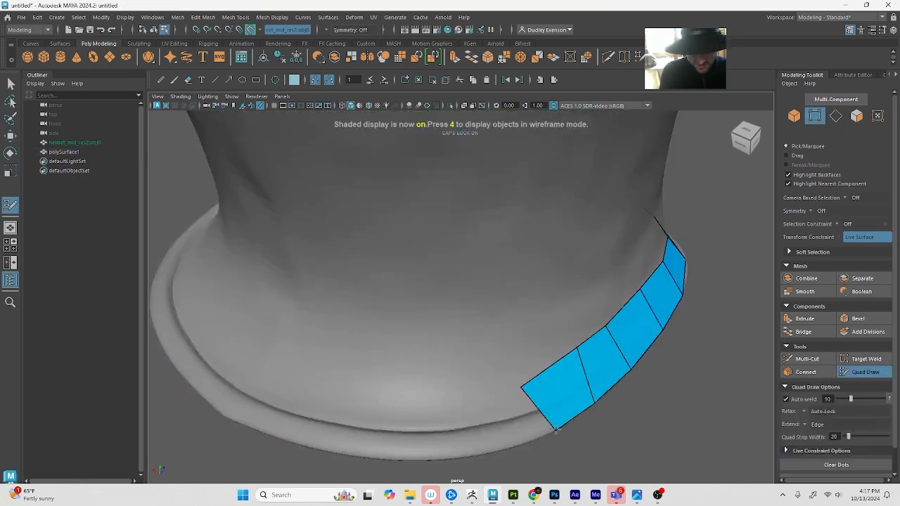
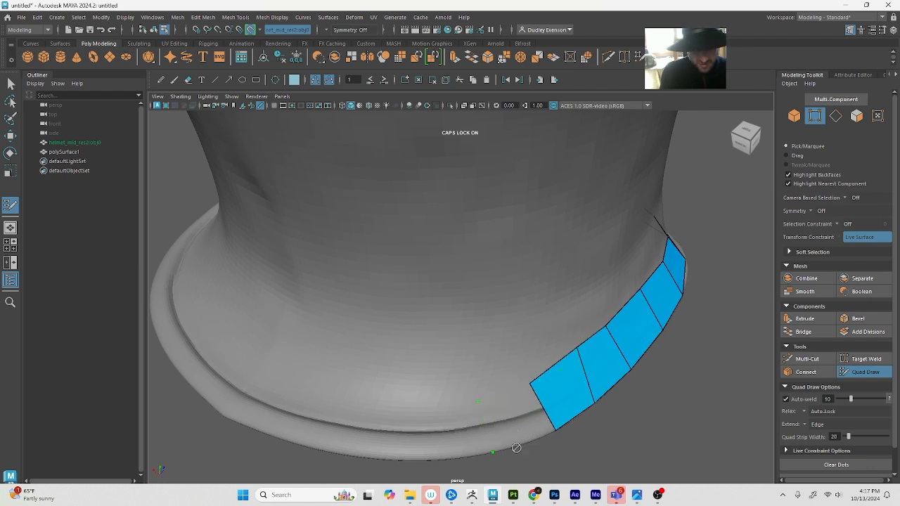
Fill the next quad at the rim strip's rear end and pull its upper rear corner up above the rim
{"action": "left_click_drag", "start_coordinate": [510, 436], "coordinate": [562, 433], "text": "alt"}
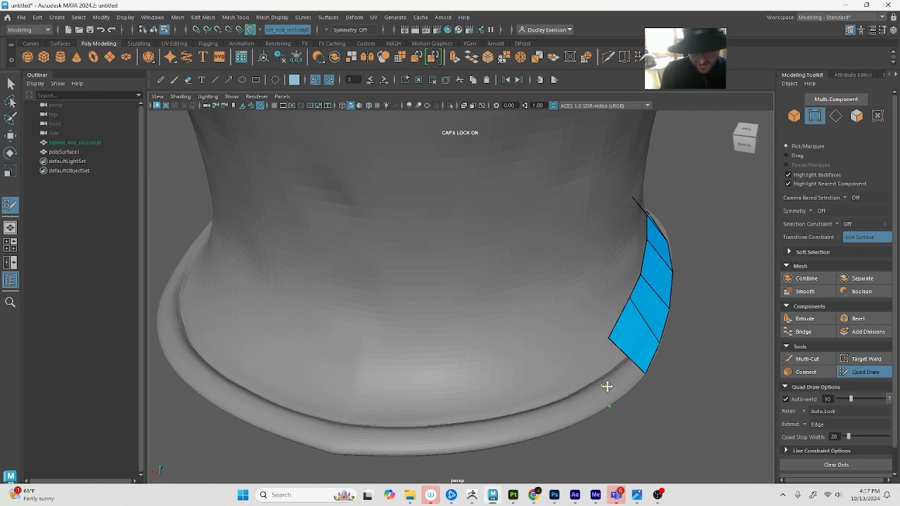
{"action": "left_click_drag", "start_coordinate": [621, 386], "coordinate": [566, 392], "text": "alt"}
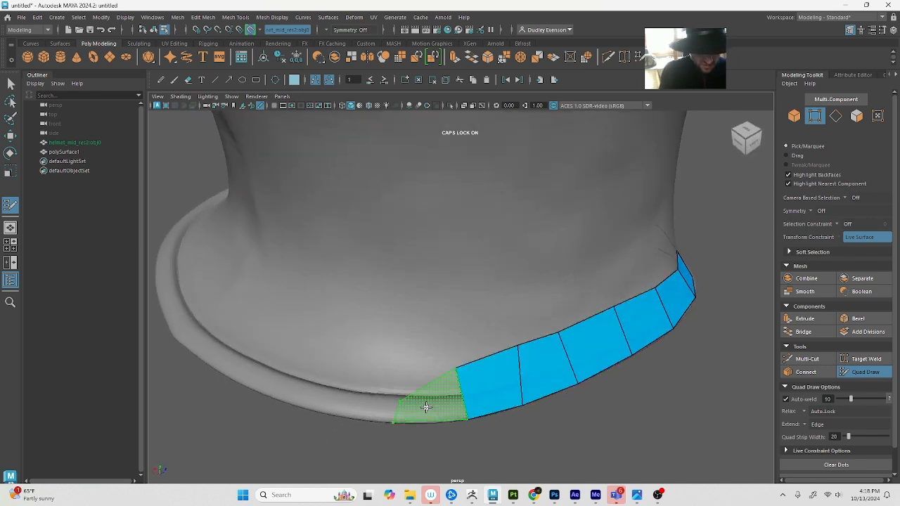
{"action": "left_click", "coordinate": [421, 406], "text": "shift"}
{"action": "left_click_drag", "start_coordinate": [398, 401], "coordinate": [400, 368]}
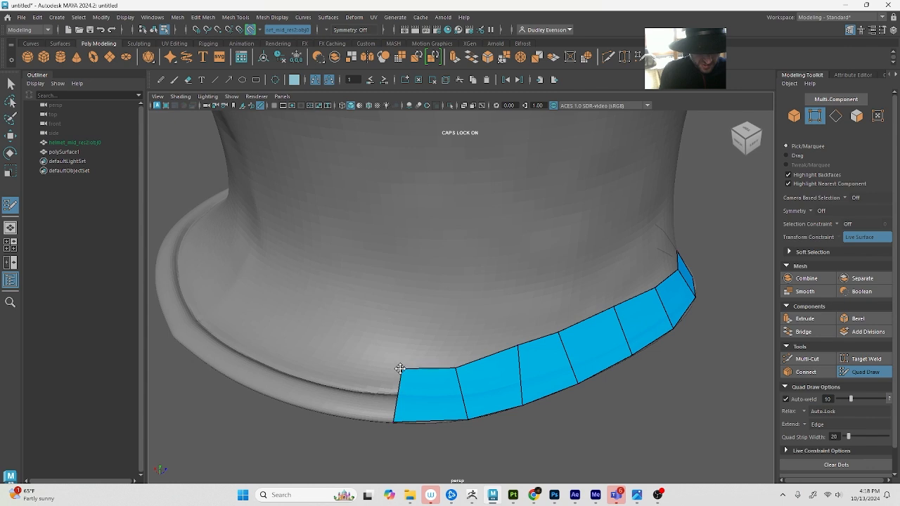
Nudge the next four vertices along the strip's upper edge so the edge runs evenly above the rim
{"action": "left_click_drag", "start_coordinate": [454, 368], "coordinate": [463, 362]}
{"action": "left_click_drag", "start_coordinate": [518, 345], "coordinate": [512, 351]}
{"action": "left_click_drag", "start_coordinate": [555, 330], "coordinate": [558, 336]}
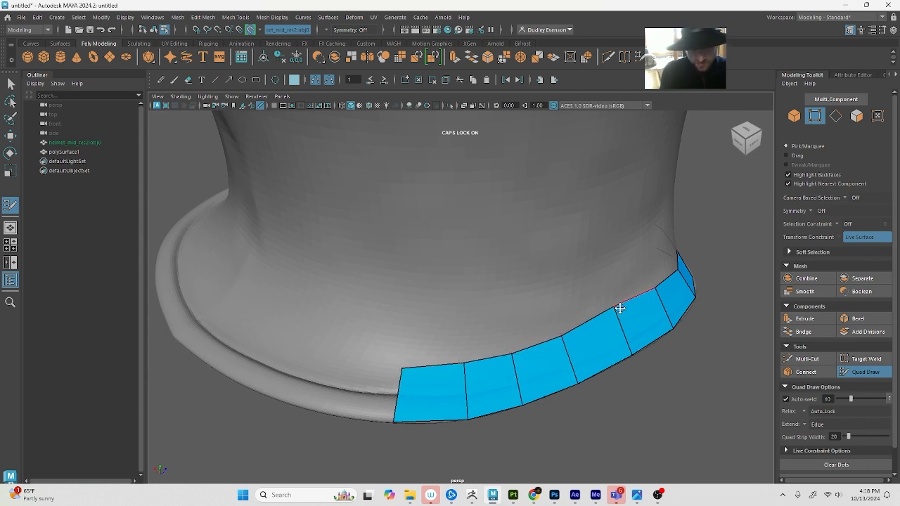
{"action": "left_click_drag", "start_coordinate": [619, 307], "coordinate": [620, 311]}
Set symmetry to Object X and place mirrored Quad Draw dots around the centre of the helmet's back rim
{"action": "scroll", "coordinate": [388, 413], "scroll_direction": "down", "scroll_amount": 2}
{"action": "left_click_drag", "start_coordinate": [407, 388], "coordinate": [485, 362], "text": "alt"}
{"action": "scroll", "coordinate": [532, 345], "scroll_direction": "down", "scroll_amount": 8}
{"action": "left_click_drag", "start_coordinate": [372, 307], "coordinate": [406, 366], "text": "alt"}
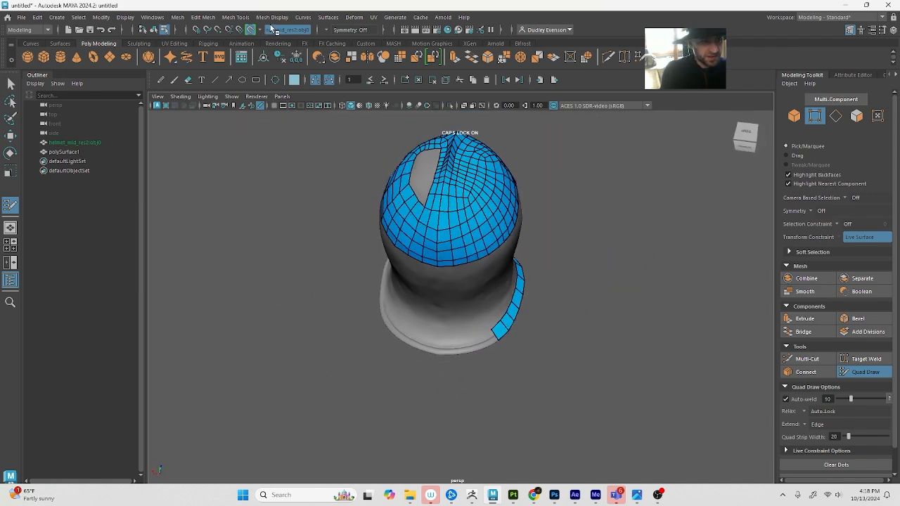
{"action": "left_click", "coordinate": [336, 32]}
{"action": "left_click", "coordinate": [352, 42]}
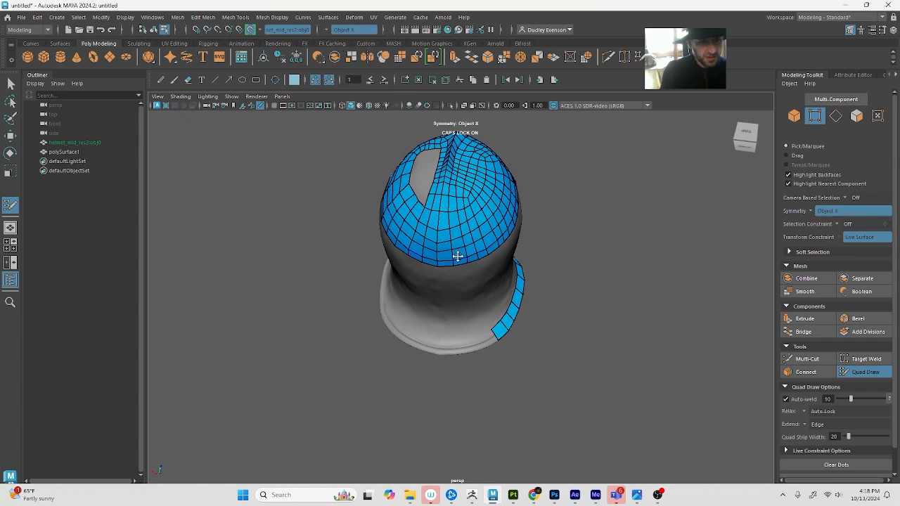
{"action": "left_click_drag", "start_coordinate": [458, 257], "coordinate": [439, 293], "text": "alt"}
{"action": "right_click_drag", "start_coordinate": [439, 293], "coordinate": [470, 306], "text": "alt"}
{"action": "left_click_drag", "start_coordinate": [431, 309], "coordinate": [438, 261], "text": "alt"}
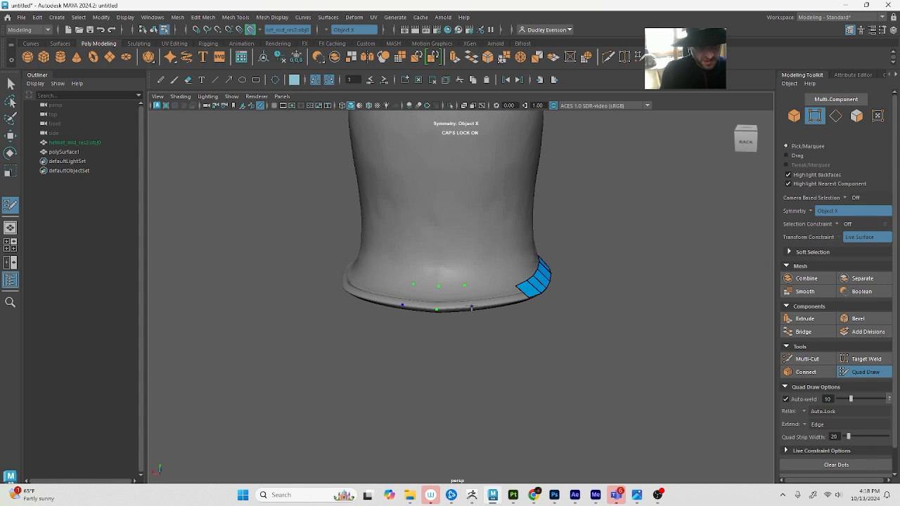
Fill mirrored quads outward from the back centre along the rim, using added dots, until they join the side strip
{"action": "mouse_move", "coordinate": [471, 307]}
{"action": "left_mouse_down", "text": "alt"}
{"action": "mouse_move", "coordinate": [473, 343]}
{"action": "mouse_move", "coordinate": [450, 356]}
{"action": "left_mouse_up", "text": "alt"}
{"action": "left_click", "coordinate": [470, 343], "text": "shift"}
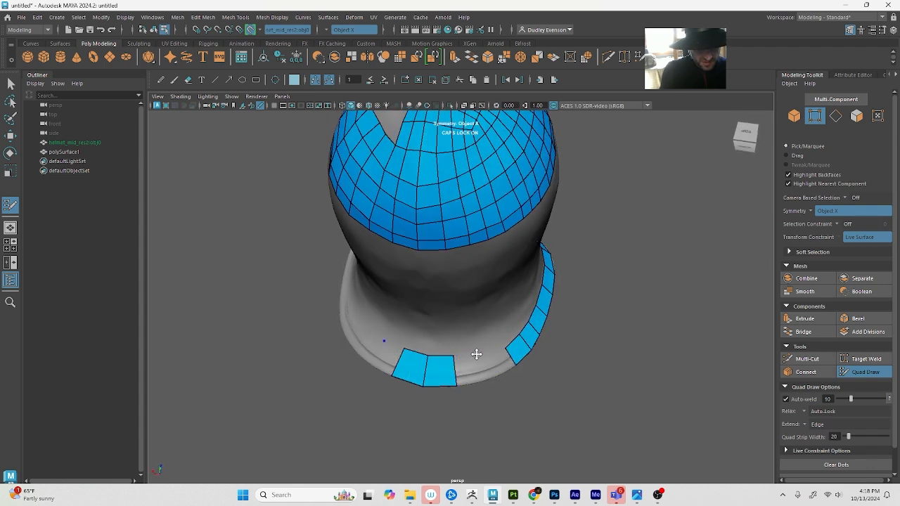
{"action": "left_click", "coordinate": [486, 378]}
{"action": "left_click", "coordinate": [474, 375], "text": "shift"}
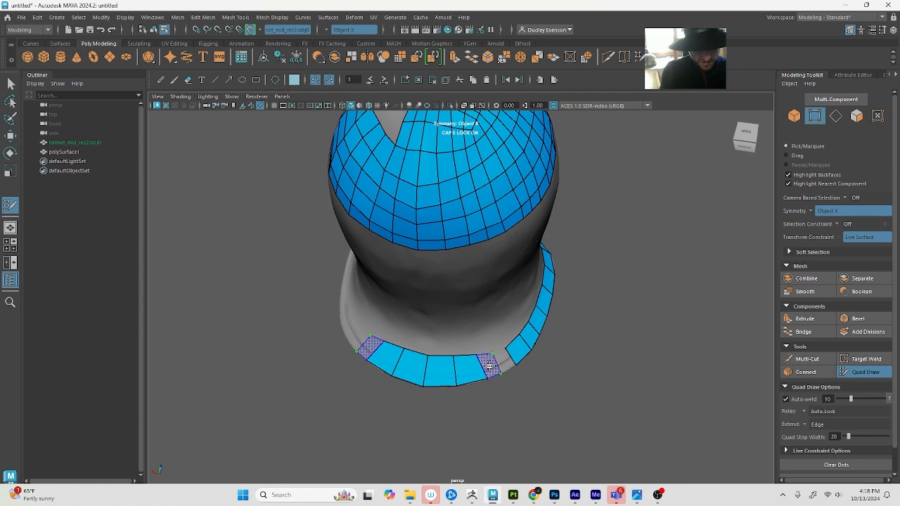
{"action": "left_click", "coordinate": [501, 364], "text": "shift"}
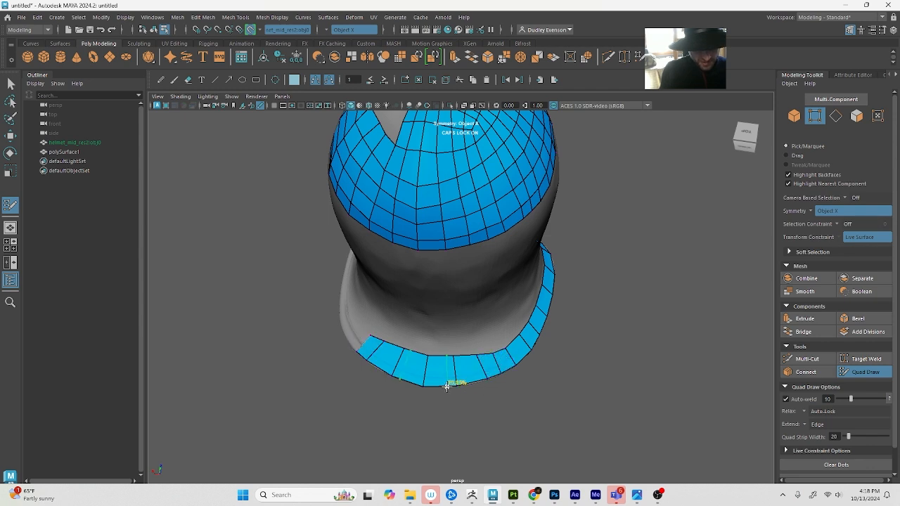
{"action": "mouse_move", "coordinate": [464, 376]}
{"action": "left_mouse_down", "text": "alt"}
{"action": "mouse_move", "coordinate": [449, 353]}
{"action": "mouse_move", "coordinate": [461, 355]}
{"action": "mouse_move", "coordinate": [430, 169]}
{"action": "left_mouse_up", "text": "alt"}
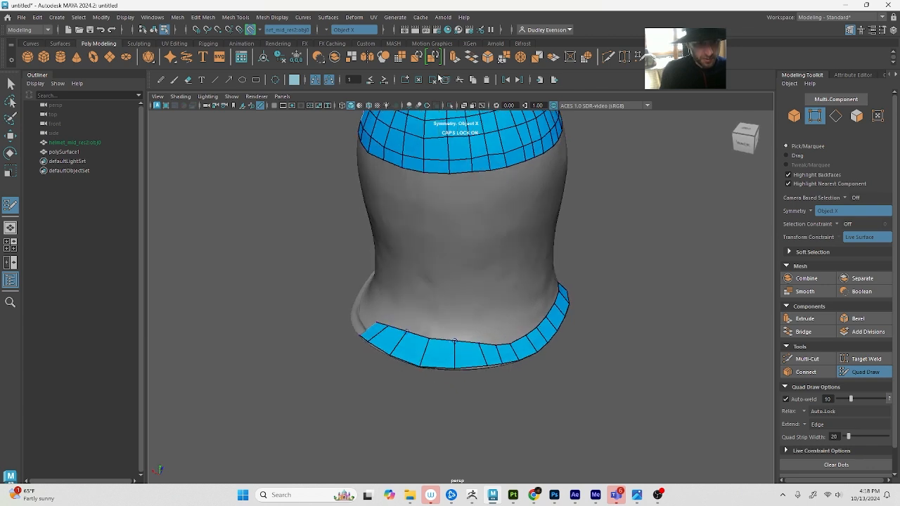
Build a column two quads wide and four rows long down the helmet's back from the dome's lower edge
{"action": "middle_click_drag", "start_coordinate": [438, 175], "coordinate": [446, 248]}
{"action": "key", "text": "ctrl+z"}
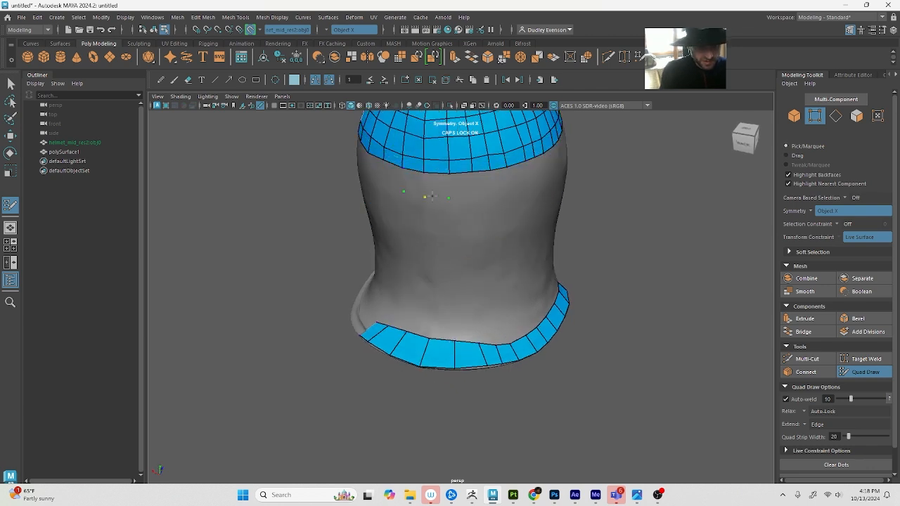
{"action": "left_click", "coordinate": [426, 185], "text": "shift"}
{"action": "left_click", "coordinate": [449, 228]}
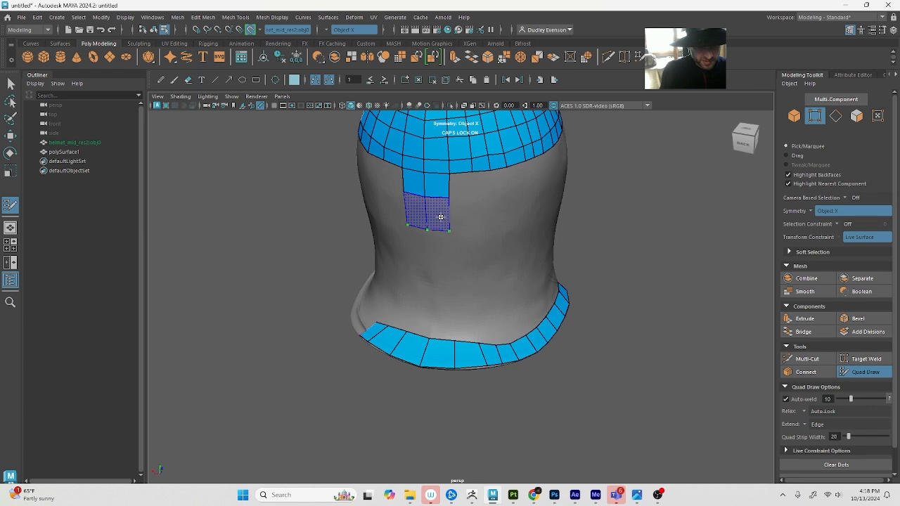
{"action": "left_click", "coordinate": [442, 227], "text": "shift"}
{"action": "left_click", "coordinate": [444, 250], "text": "shift"}
{"action": "left_click", "coordinate": [442, 280], "text": "shift"}
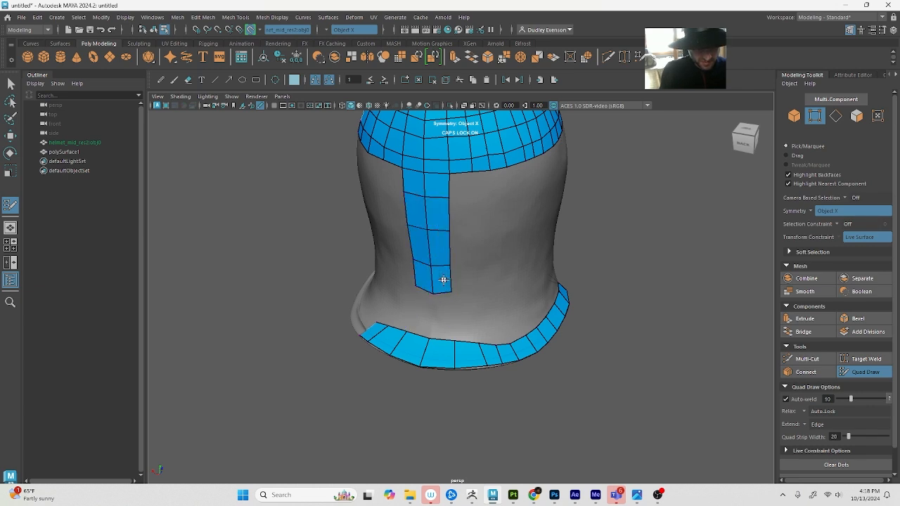
Add a fifth row to the back column and fill the remaining gap to connect it with the rim strip
{"action": "left_click_drag", "start_coordinate": [443, 315], "coordinate": [451, 333], "text": "alt"}
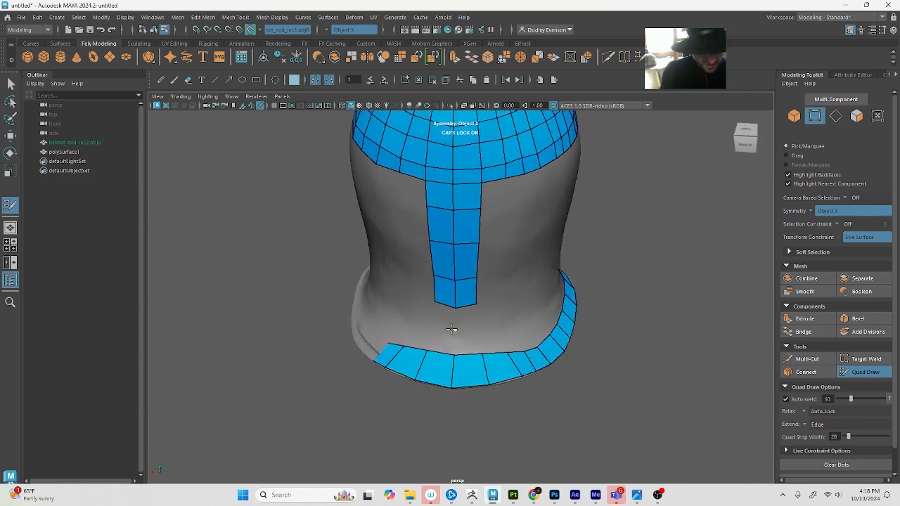
{"action": "left_click", "coordinate": [475, 327], "text": "shift"}
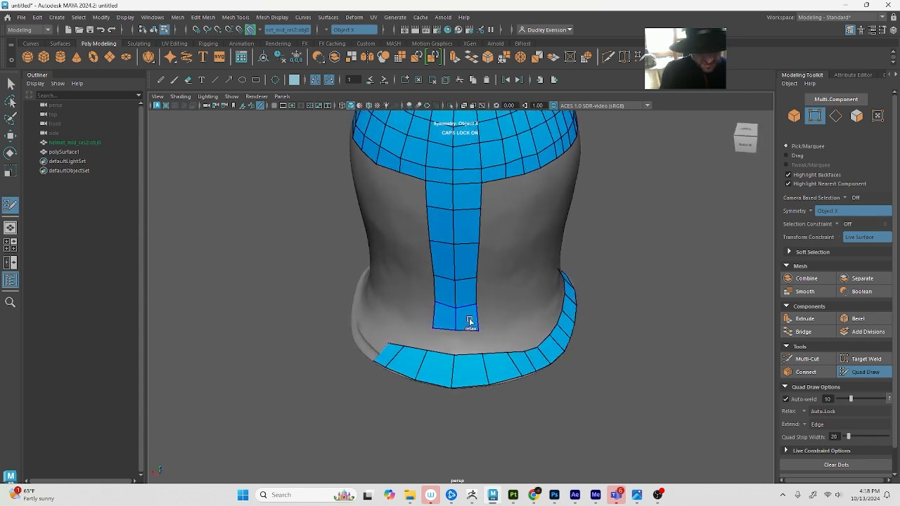
{"action": "left_click", "coordinate": [466, 348], "text": "shift"}
{"action": "mouse_move", "coordinate": [466, 347]}
{"action": "left_mouse_down", "text": "alt"}
{"action": "mouse_move", "coordinate": [467, 363]}
{"action": "mouse_move", "coordinate": [321, 369]}
{"action": "mouse_move", "coordinate": [406, 295]}
{"action": "left_mouse_up", "text": "alt"}
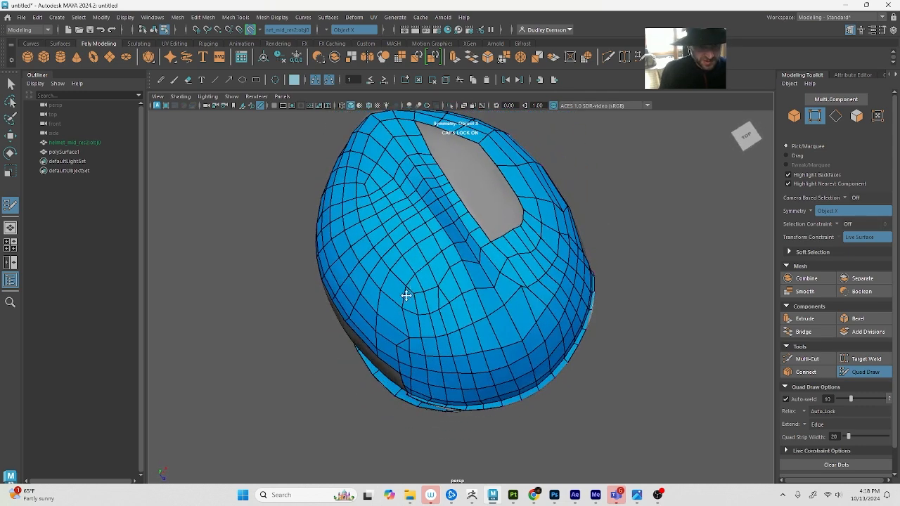
Cut a new edge line with Multi-Cut from the dome's crown down to its lower rear border
{"action": "left_click", "coordinate": [807, 359]}
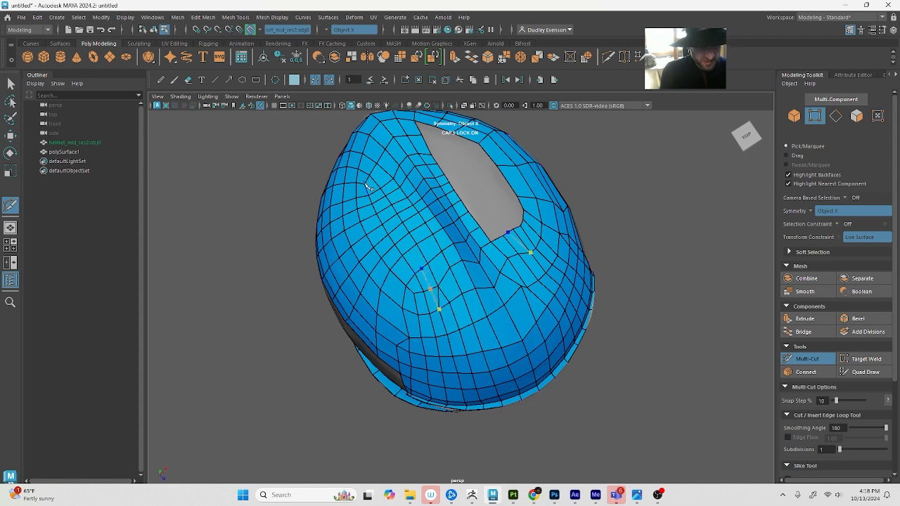
{"action": "left_click_drag", "start_coordinate": [375, 185], "coordinate": [478, 234], "text": "alt"}
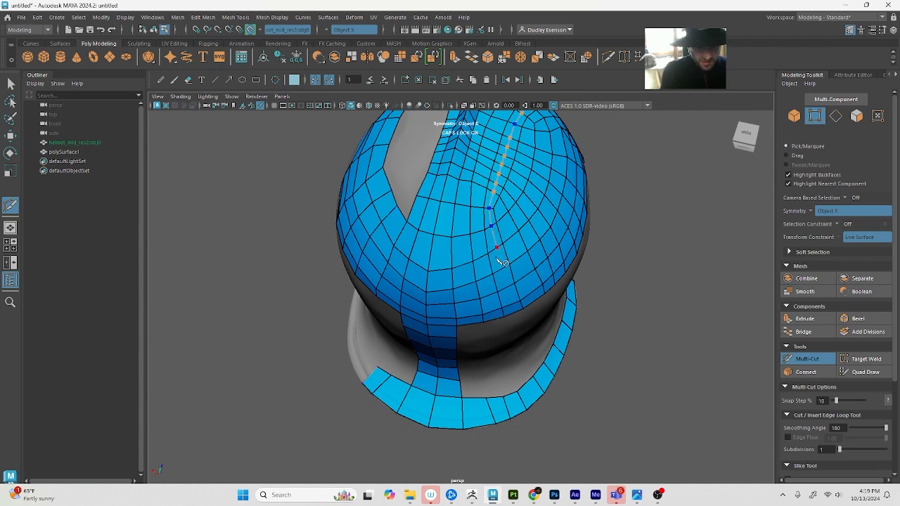
{"action": "left_click", "coordinate": [514, 315]}
{"action": "mouse_move", "coordinate": [537, 339]}
{"action": "left_mouse_down", "text": "alt"}
{"action": "mouse_move", "coordinate": [552, 344]}
{"action": "mouse_move", "coordinate": [548, 338]}
{"action": "left_mouse_up", "text": "alt"}
{"action": "middle_click_drag", "start_coordinate": [526, 321], "coordinate": [519, 342], "text": "alt"}
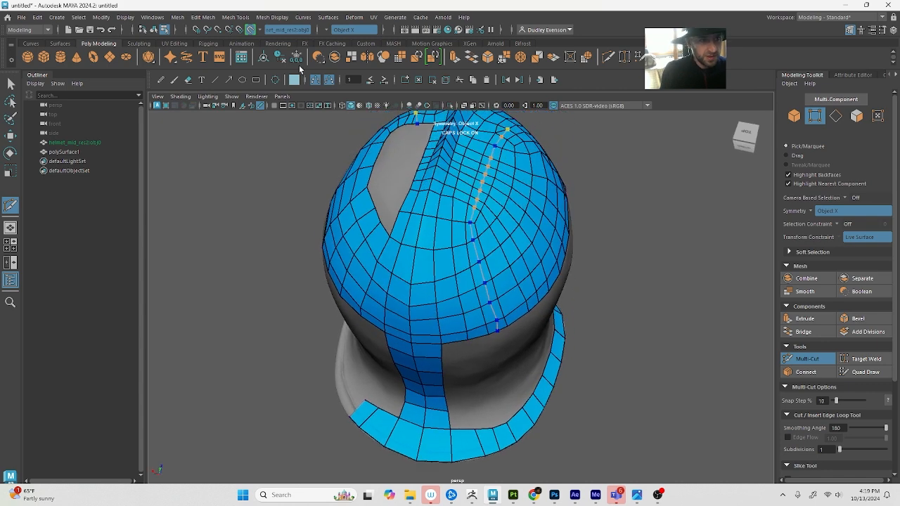
{"action": "right_click", "coordinate": [536, 290]}
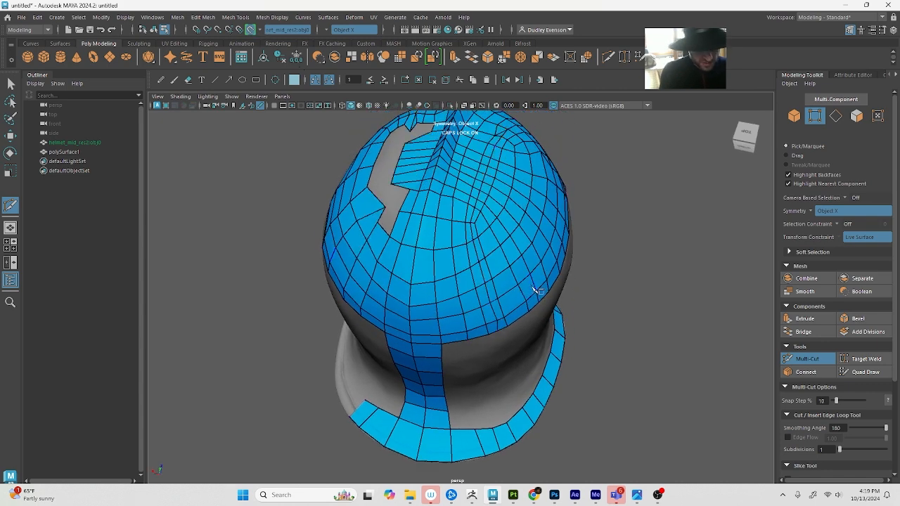
Resume Quad Draw and spread the newly cut edges evenly across the dome's lower rear area
{"action": "left_click_drag", "start_coordinate": [550, 343], "coordinate": [533, 328], "text": "alt"}
{"action": "scroll", "coordinate": [544, 322], "scroll_direction": "up", "scroll_amount": 2}
{"action": "left_click_drag", "start_coordinate": [503, 264], "coordinate": [525, 298], "text": "alt"}
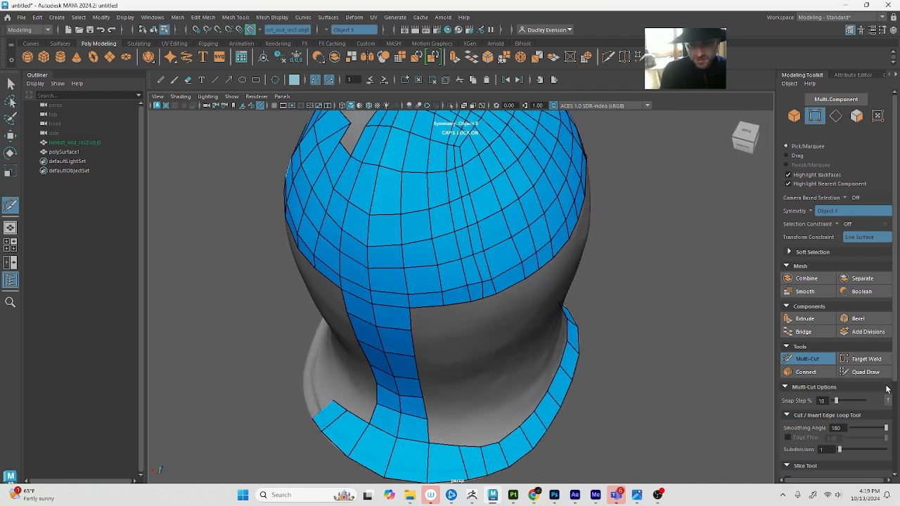
{"action": "left_click", "coordinate": [865, 372]}
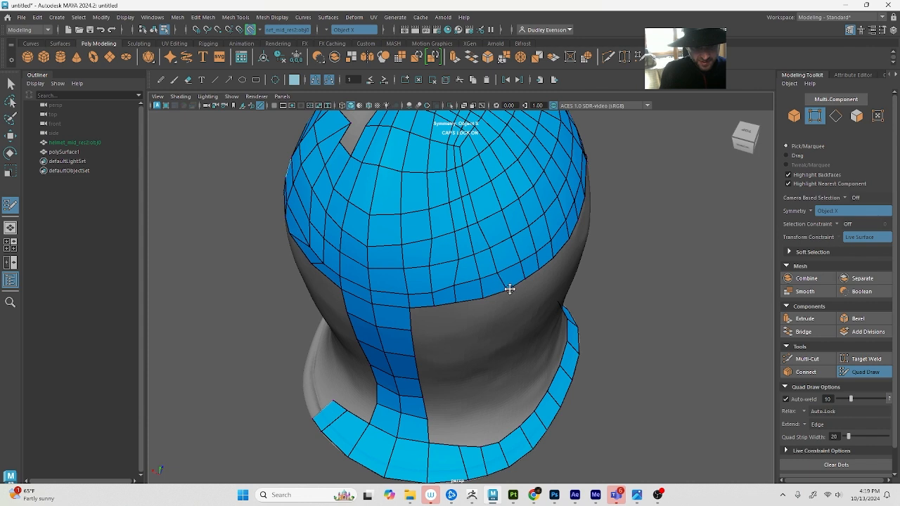
{"action": "mouse_move", "coordinate": [460, 290]}
{"action": "left_mouse_down", "text": "shift"}
{"action": "mouse_move", "coordinate": [488, 279]}
{"action": "mouse_move", "coordinate": [412, 281]}
{"action": "mouse_move", "coordinate": [492, 217]}
{"action": "mouse_move", "coordinate": [465, 179]}
{"action": "mouse_move", "coordinate": [450, 191]}
{"action": "mouse_move", "coordinate": [446, 181]}
{"action": "mouse_move", "coordinate": [466, 200]}
{"action": "mouse_move", "coordinate": [471, 191]}
{"action": "mouse_move", "coordinate": [445, 209]}
{"action": "mouse_move", "coordinate": [450, 283]}
{"action": "mouse_move", "coordinate": [468, 245]}
{"action": "mouse_move", "coordinate": [464, 274]}
{"action": "mouse_move", "coordinate": [486, 177]}
{"action": "mouse_move", "coordinate": [466, 161]}
{"action": "mouse_move", "coordinate": [486, 203]}
{"action": "mouse_move", "coordinate": [458, 255]}
{"action": "mouse_move", "coordinate": [479, 262]}
{"action": "mouse_move", "coordinate": [410, 279]}
{"action": "left_mouse_up", "text": "shift"}
{"action": "mouse_move", "coordinate": [409, 279]}
{"action": "left_mouse_down", "text": "alt"}
{"action": "mouse_move", "coordinate": [460, 262]}
{"action": "mouse_move", "coordinate": [462, 239]}
{"action": "mouse_move", "coordinate": [458, 251]}
{"action": "mouse_move", "coordinate": [444, 251]}
{"action": "left_mouse_up", "text": "alt"}
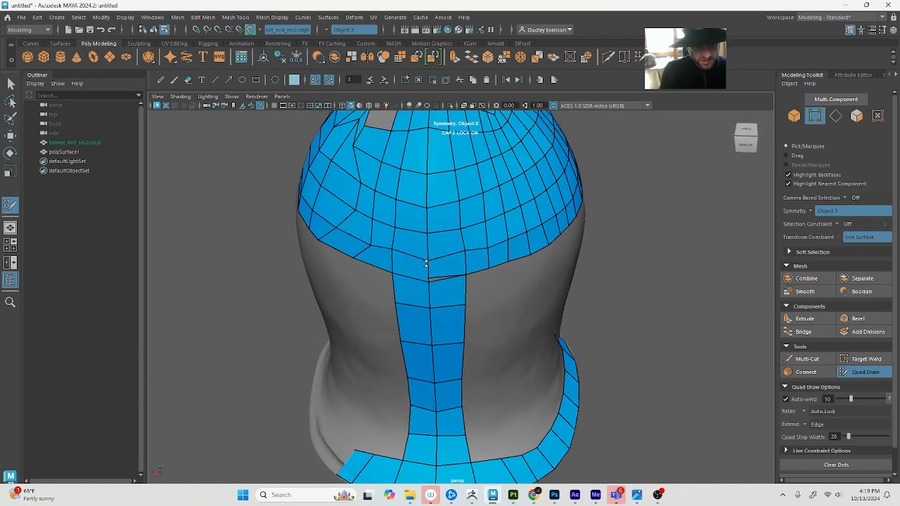
In wireframe display, target-weld the stray centre-line vertex above the back column to the vertex just above it
{"action": "scroll", "coordinate": [438, 289], "scroll_direction": "up", "scroll_amount": 5}
{"action": "key", "text": "q"}
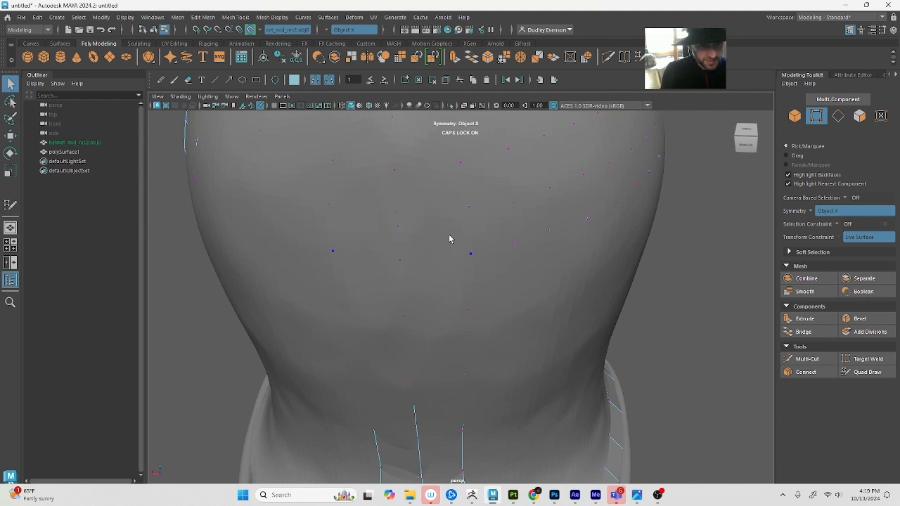
{"action": "key", "text": "4"}
{"action": "left_click", "coordinate": [399, 227]}
{"action": "key", "text": "w"}
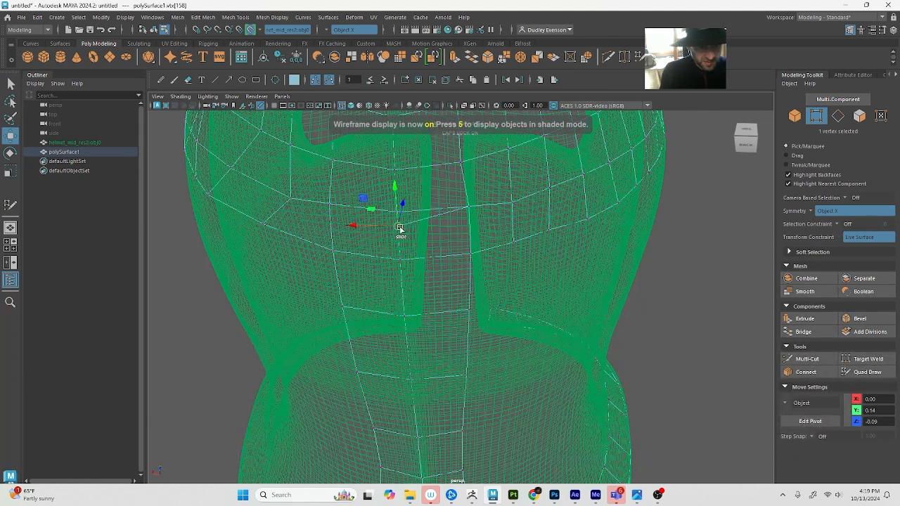
{"action": "left_click", "coordinate": [866, 358]}
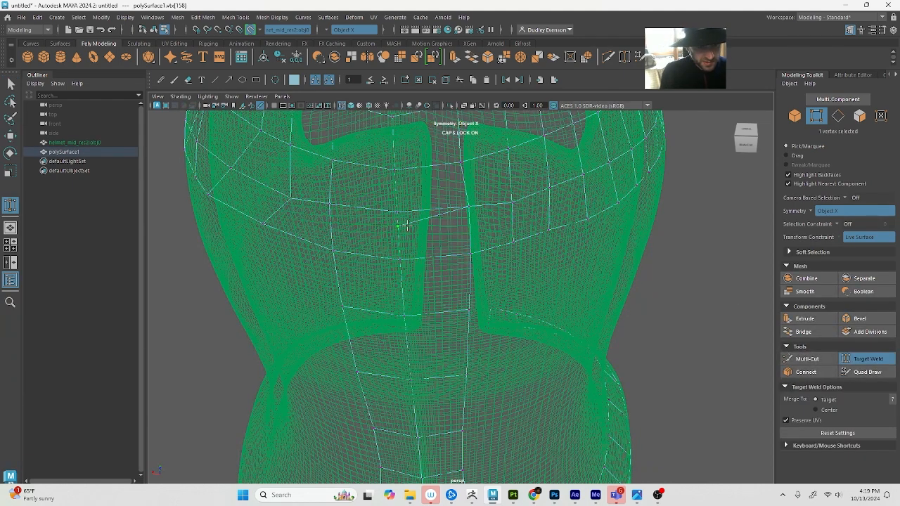
{"action": "left_click_drag", "start_coordinate": [397, 212], "coordinate": [397, 212]}
{"action": "key", "text": "q"}
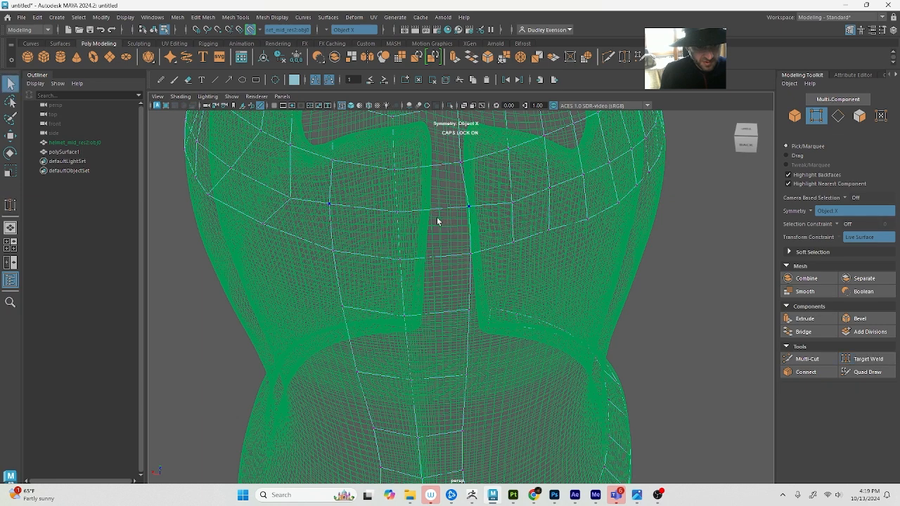
Turn symmetry off and nudge the welded centre-line vertex with the Move tool
{"action": "left_click", "coordinate": [325, 31]}
{"action": "left_click", "coordinate": [337, 36]}
{"action": "key", "text": "w"}
{"action": "mouse_move", "coordinate": [377, 211]}
{"action": "left_mouse_down"}
{"action": "mouse_move", "coordinate": [405, 211]}
{"action": "mouse_move", "coordinate": [379, 211]}
{"action": "left_mouse_up"}
{"action": "mouse_move", "coordinate": [395, 175]}
{"action": "left_mouse_down"}
{"action": "mouse_move", "coordinate": [397, 201]}
{"action": "mouse_move", "coordinate": [395, 175]}
{"action": "left_mouse_up"}
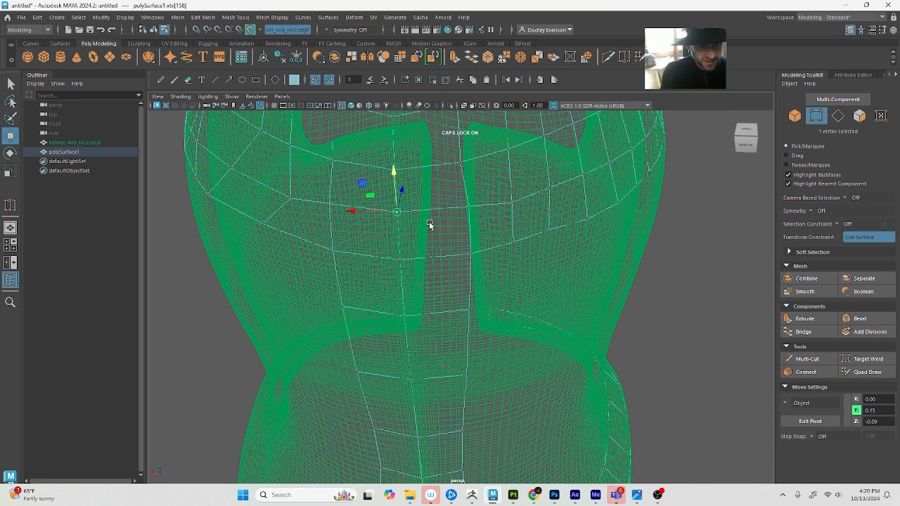
Try to delete the face beside the welded vertex, and select the face there to check it in shaded and wireframe display
{"action": "left_click", "coordinate": [430, 237]}
{"action": "key", "text": "Delete"}
{"action": "left_click", "coordinate": [455, 237]}
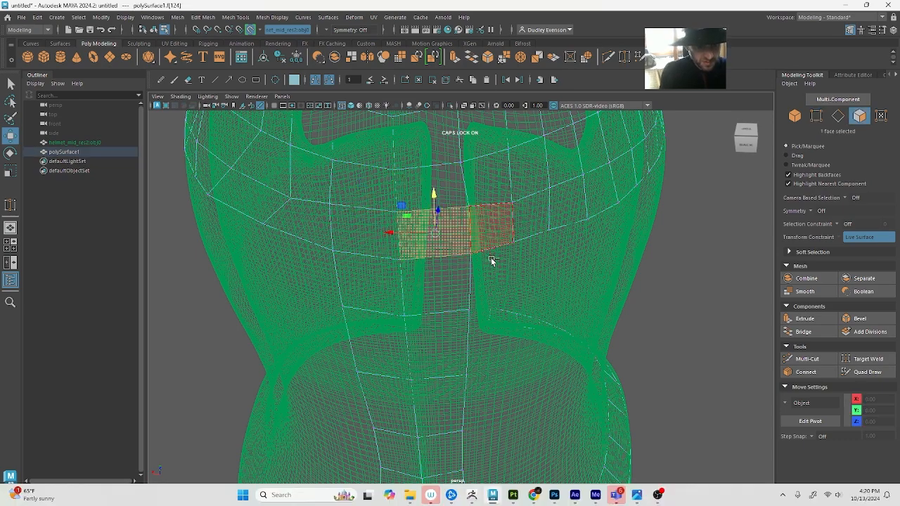
{"action": "key", "text": "5"}
{"action": "key", "text": "4"}
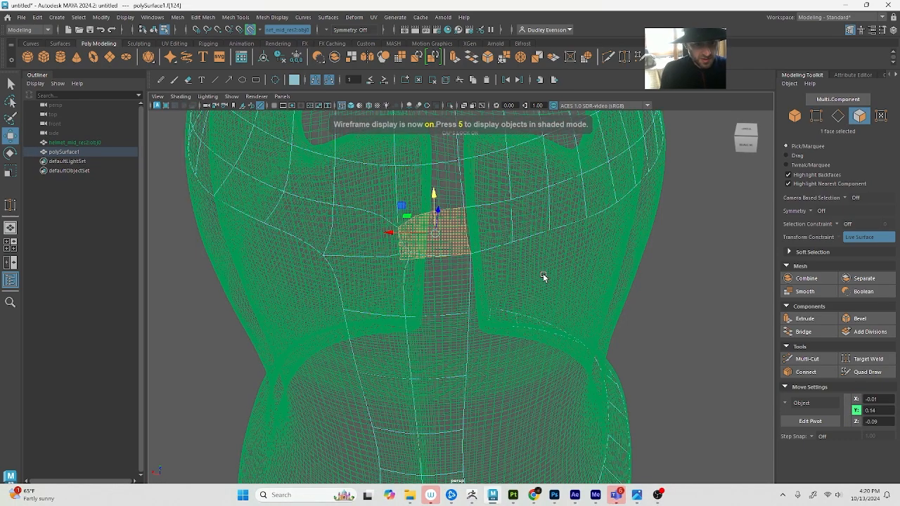
Try to target-weld the centre-line vertex one row below the welded vertex
{"action": "left_click", "coordinate": [412, 256]}
{"action": "key", "text": "Caps_Lock"}
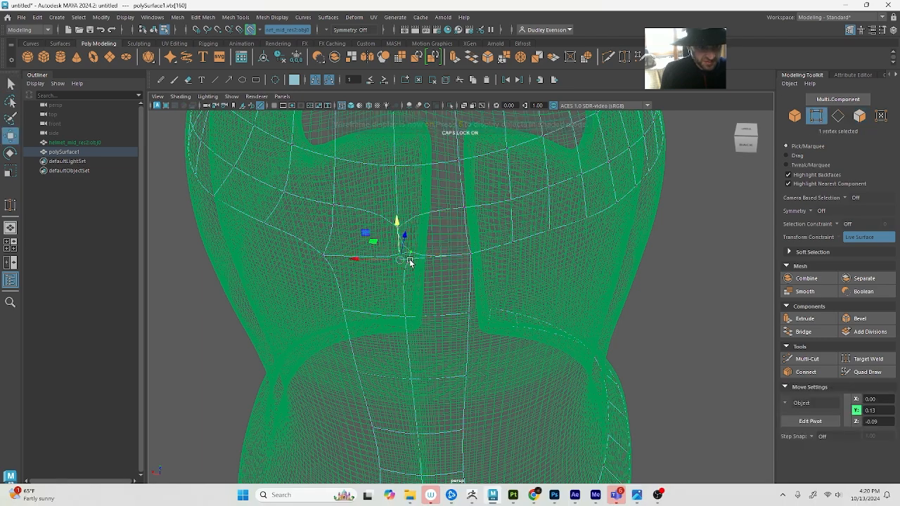
{"action": "left_click", "coordinate": [866, 360]}
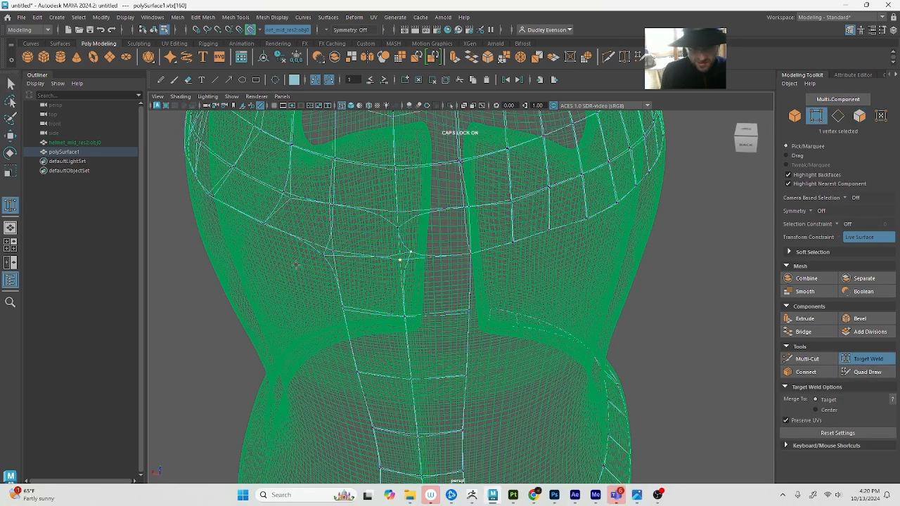
{"action": "left_click", "coordinate": [413, 251]}
{"action": "key", "text": "q"}
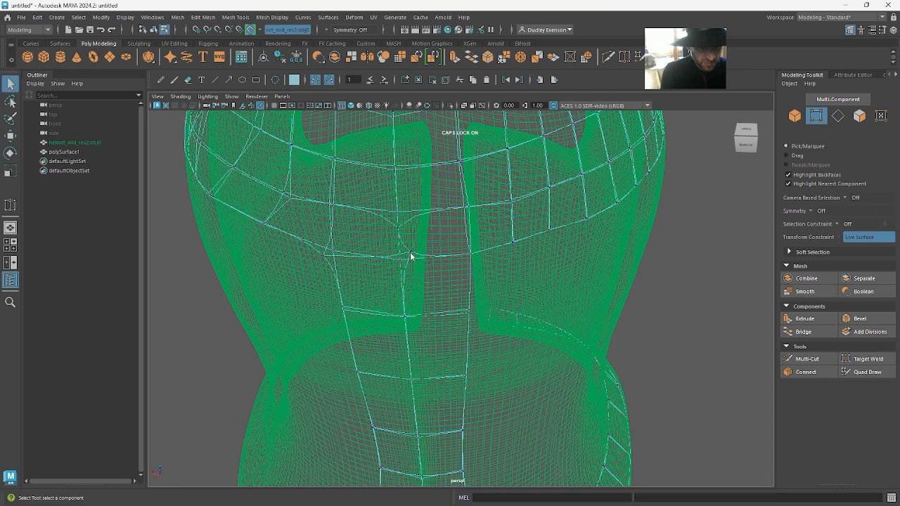
Try to slide the centre-line vertex sideways with the Move tool, and undo that move and the preceding edits there
{"action": "left_click", "coordinate": [411, 254]}
{"action": "key", "text": "w"}
{"action": "mouse_move", "coordinate": [367, 264]}
{"action": "left_mouse_down"}
{"action": "mouse_move", "coordinate": [395, 265]}
{"action": "mouse_move", "coordinate": [355, 277]}
{"action": "left_mouse_up"}
{"action": "key", "text": "ctrl+z"}
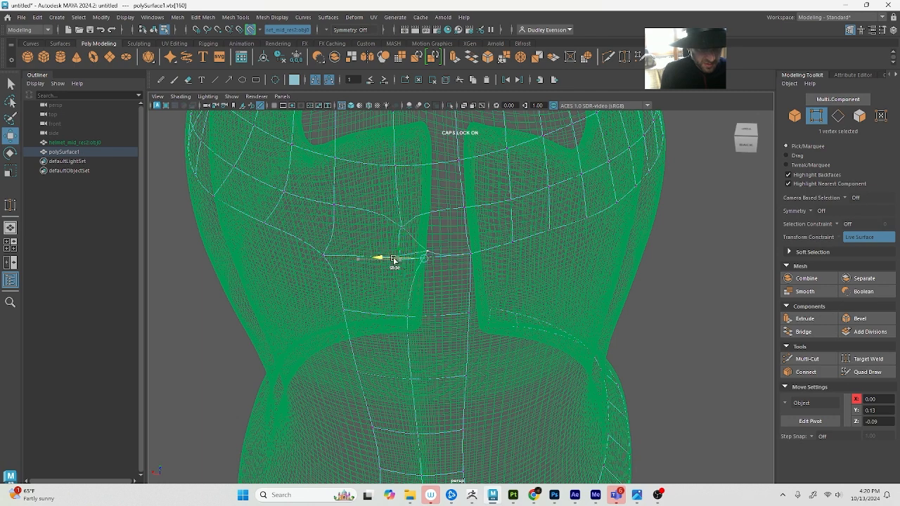
{"action": "key", "text": "ctrl+z"}
{"action": "key", "text": "q"}
{"action": "key", "text": "ctrl+z"}
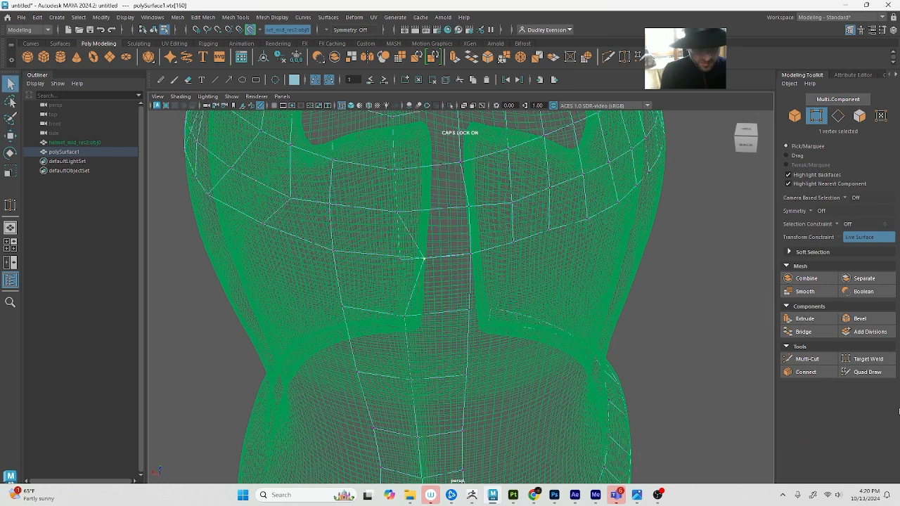
Target-weld the offset centre-line vertex at the top of the back column to its neighbour, and return to Quad Draw in shaded display
{"action": "left_click", "coordinate": [867, 372]}
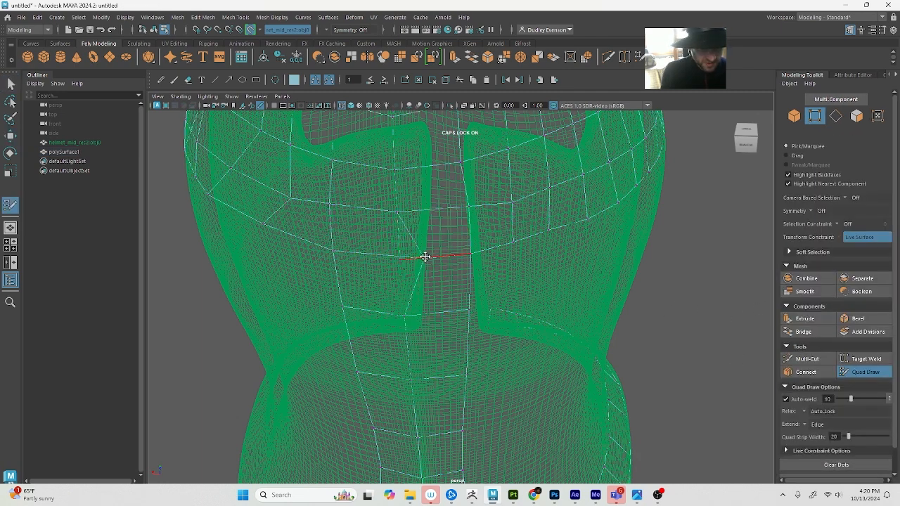
{"action": "left_click", "coordinate": [864, 360]}
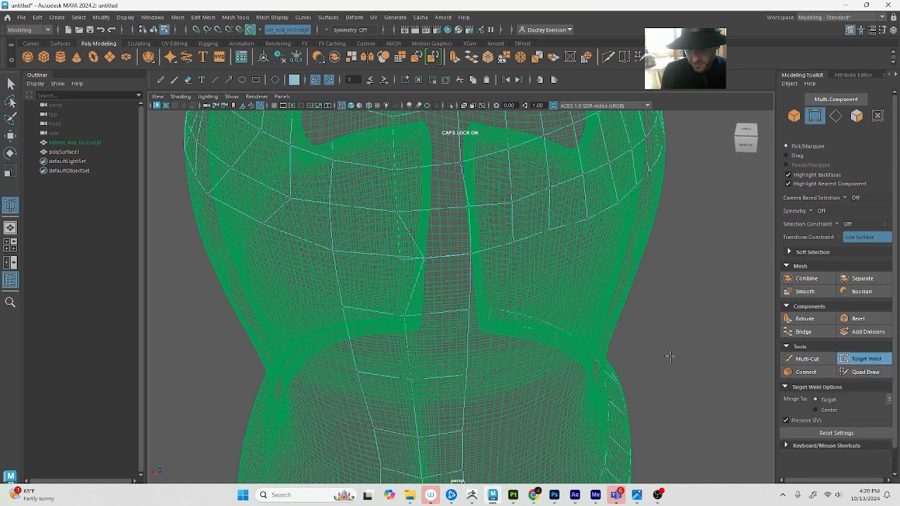
{"action": "left_click_drag", "start_coordinate": [386, 251], "coordinate": [388, 253]}
{"action": "key", "text": "q"}
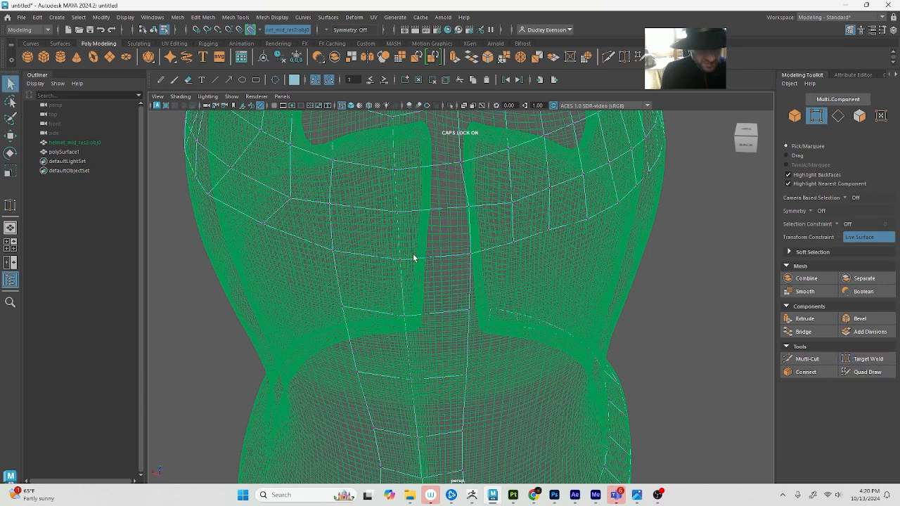
{"action": "left_click", "coordinate": [403, 261]}
{"action": "key", "text": "w"}
{"action": "key", "text": "5"}
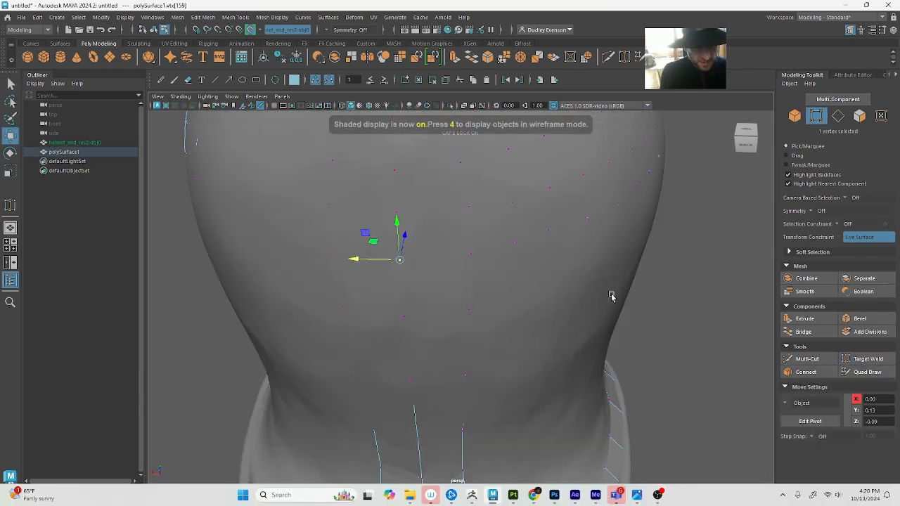
{"action": "left_click", "coordinate": [866, 372]}
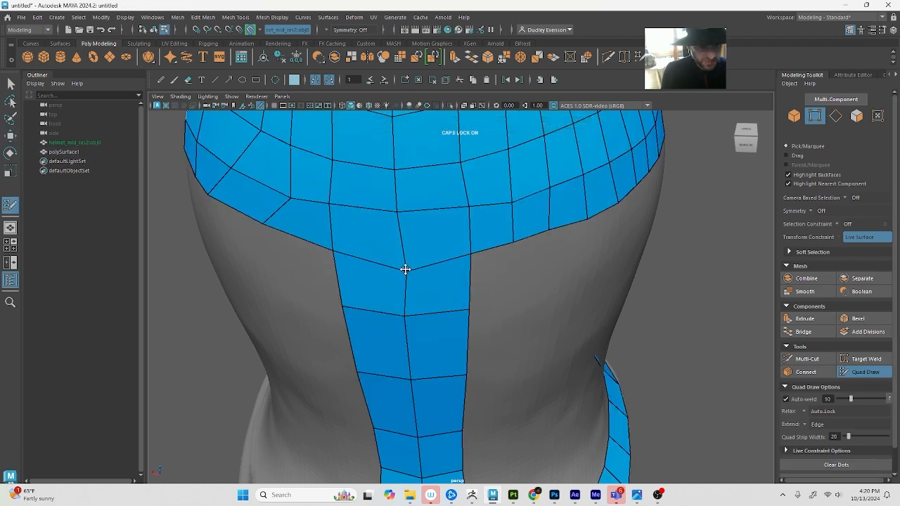
From the helmet's side, select the retopology mesh's whole border edge loop along the dome, back column and rim
{"action": "scroll", "coordinate": [442, 288], "scroll_direction": "down", "scroll_amount": 5}
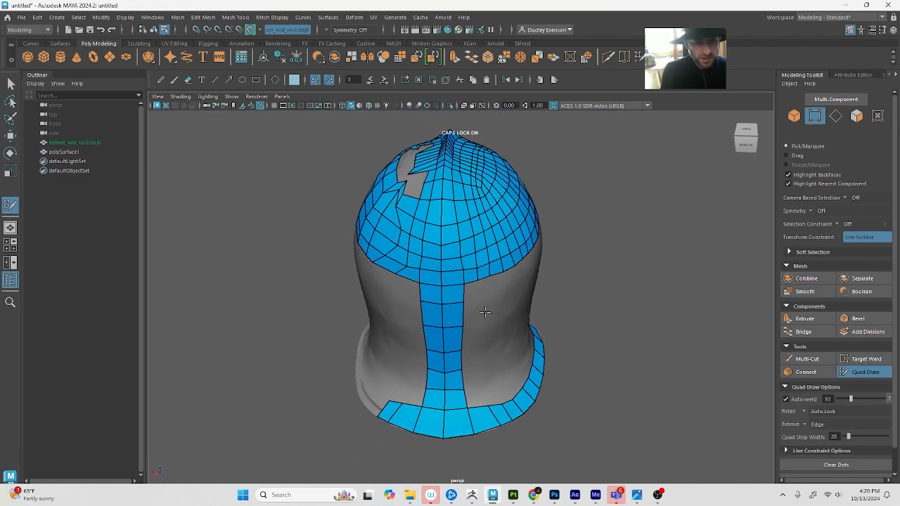
{"action": "left_click_drag", "start_coordinate": [485, 312], "coordinate": [477, 303], "text": "alt"}
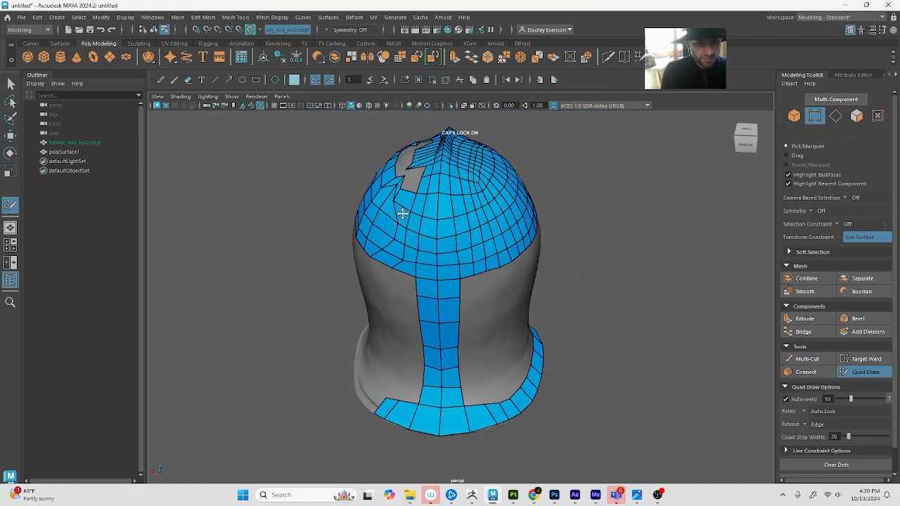
{"action": "left_click_drag", "start_coordinate": [476, 220], "coordinate": [389, 219], "text": "alt"}
{"action": "mouse_move", "coordinate": [358, 181]}
{"action": "right_mouse_down", "text": "alt"}
{"action": "mouse_move", "coordinate": [351, 185]}
{"action": "mouse_move", "coordinate": [424, 316]}
{"action": "mouse_move", "coordinate": [397, 285]}
{"action": "right_mouse_up", "text": "alt"}
{"action": "left_click_drag", "start_coordinate": [397, 285], "coordinate": [387, 274], "text": "alt"}
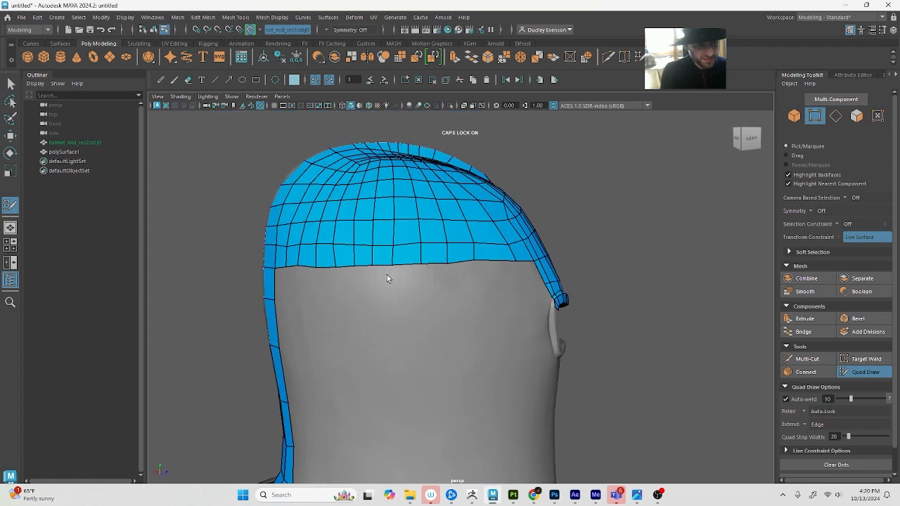
{"action": "key", "text": "q"}
{"action": "key", "text": "4"}
{"action": "double_click", "coordinate": [398, 270]}
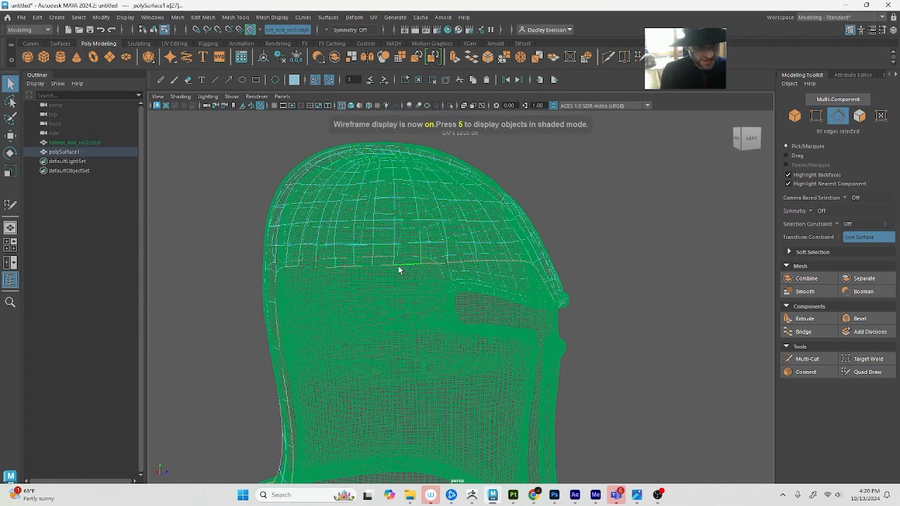
{"action": "key", "text": "5"}
{"action": "key", "text": "4"}
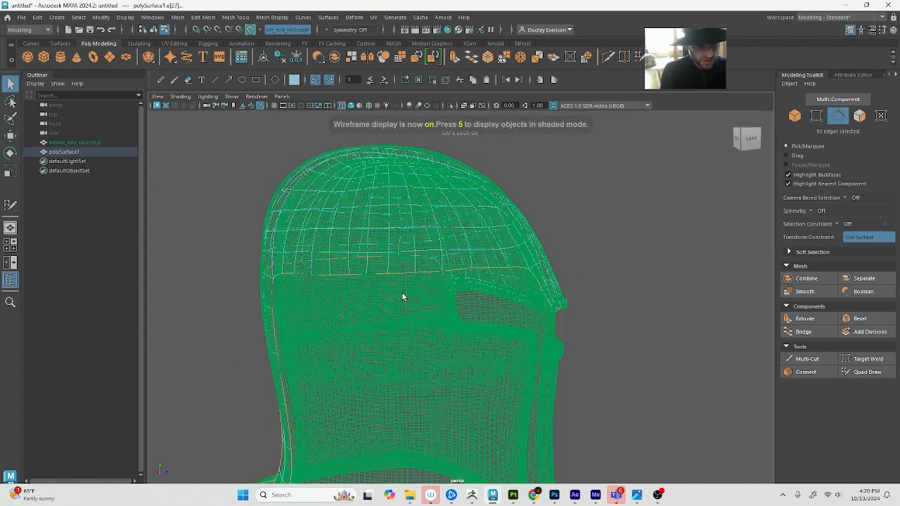
Hide layer1 holding the reference helmet, and show the retopology mesh in shaded display
{"action": "left_click", "coordinate": [893, 31]}
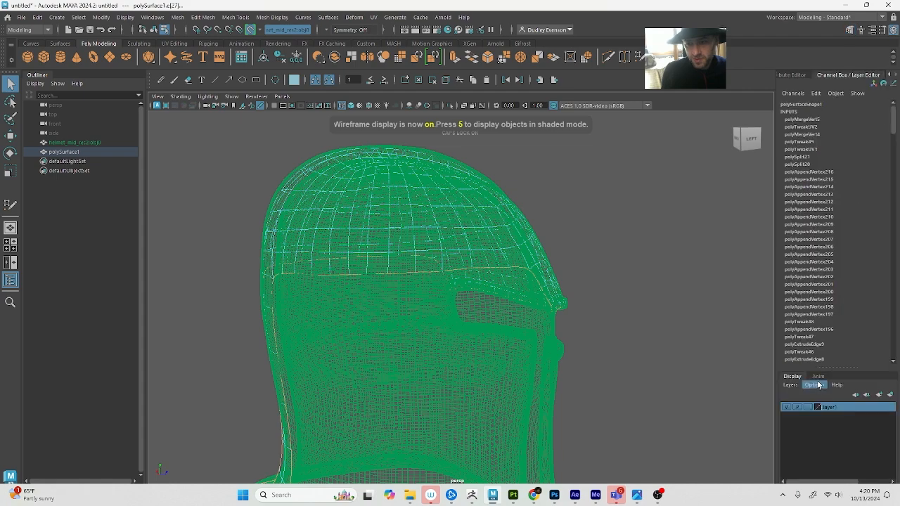
{"action": "left_click", "coordinate": [786, 406]}
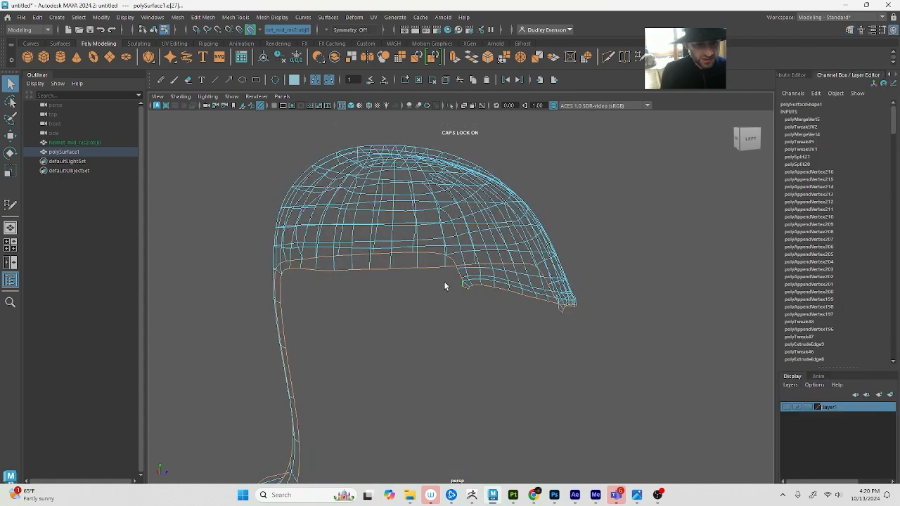
{"action": "key", "text": "5"}
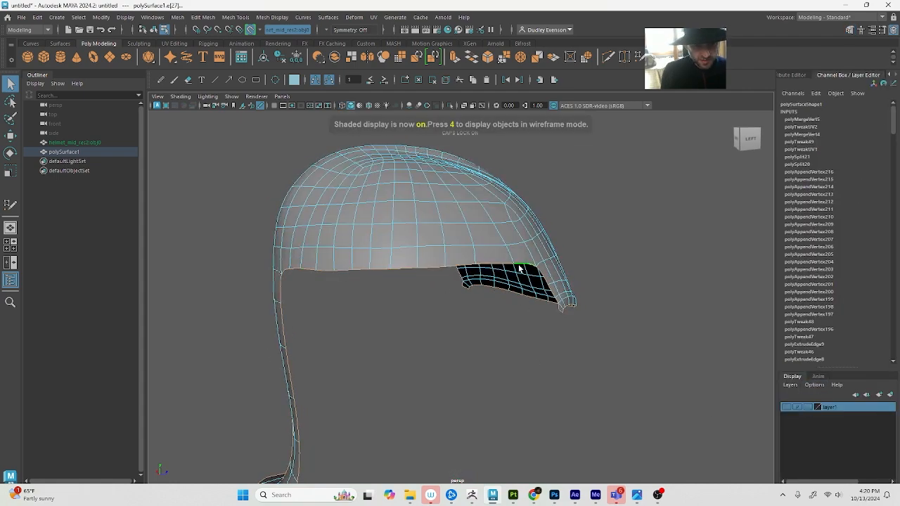
Deselect the front, back-column and rim edges so only the dome's lower side edge stays selected
{"action": "left_click_drag", "start_coordinate": [519, 269], "coordinate": [570, 334], "text": "alt"}
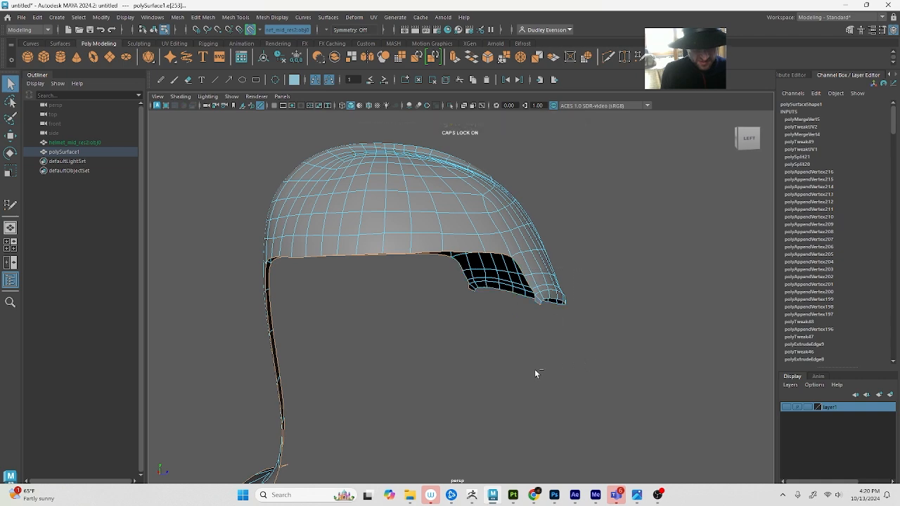
{"action": "right_click_drag", "start_coordinate": [534, 369], "coordinate": [449, 342], "text": "alt"}
{"action": "left_click_drag", "start_coordinate": [415, 296], "coordinate": [204, 463], "text": "alt"}
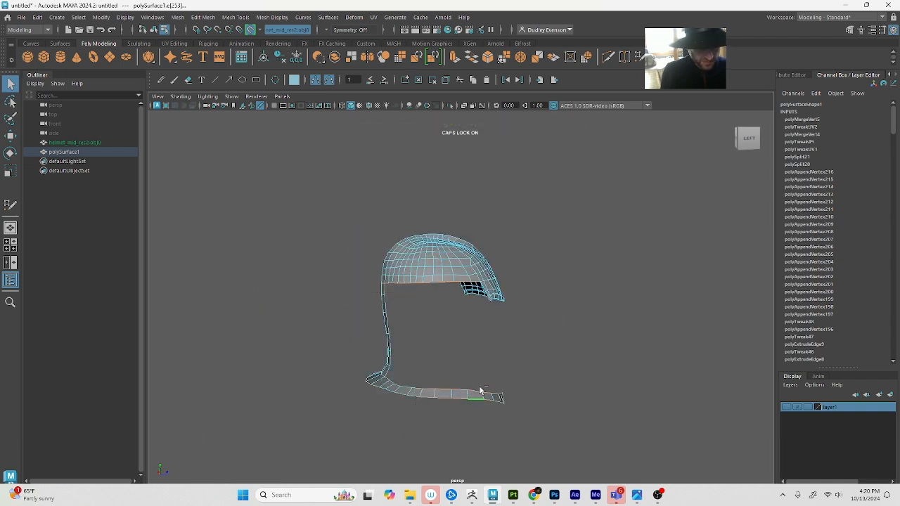
{"action": "left_click_drag", "start_coordinate": [525, 366], "coordinate": [415, 469], "text": "ctrl"}
Flatten the dome's selected lower side edge by scaling it along the vertical axis
{"action": "key", "text": "w"}
{"action": "key", "text": "r"}
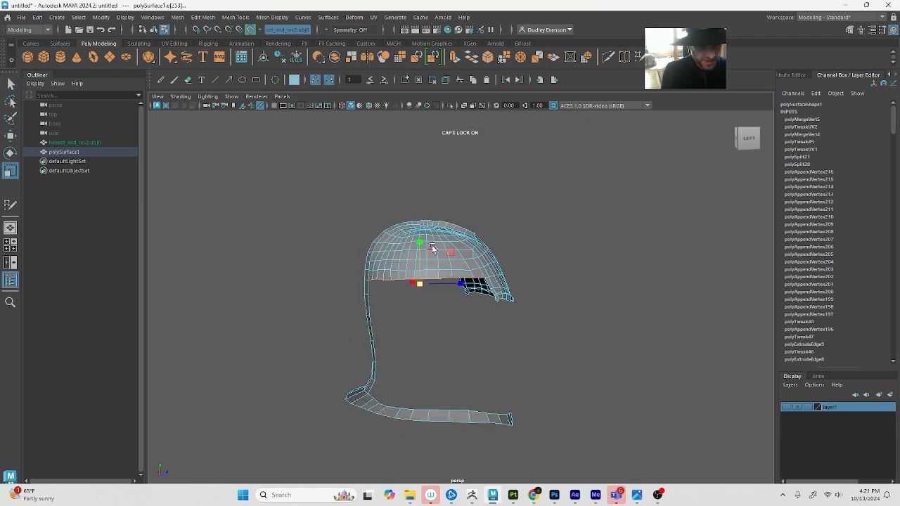
{"action": "right_click_drag", "start_coordinate": [391, 298], "coordinate": [498, 301], "text": "alt"}
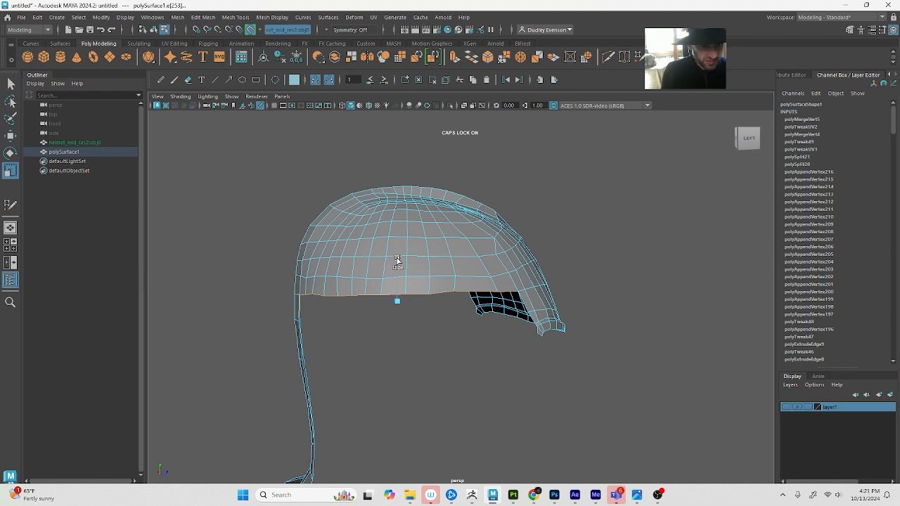
{"action": "left_click_drag", "start_coordinate": [397, 260], "coordinate": [397, 281]}
{"action": "key", "text": "ctrl+z"}
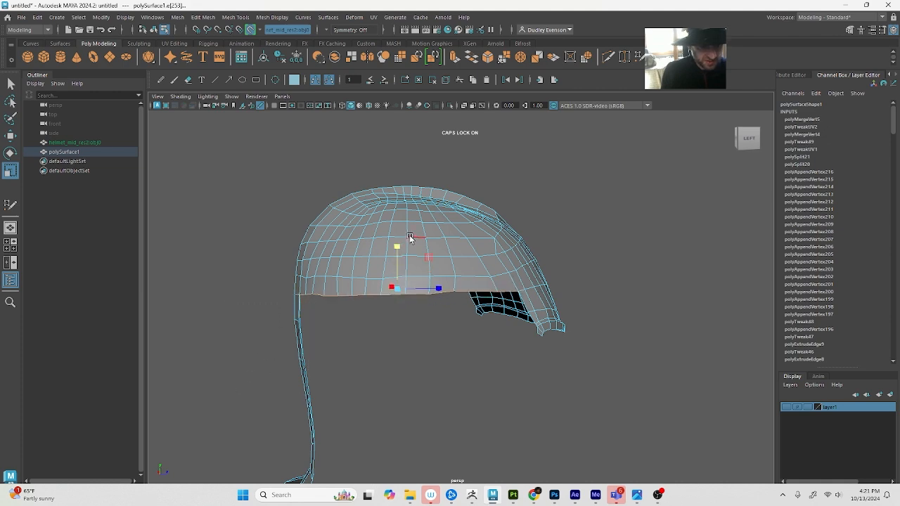
{"action": "left_click_drag", "start_coordinate": [397, 246], "coordinate": [403, 300]}
{"action": "left_click_drag", "start_coordinate": [400, 334], "coordinate": [577, 309], "text": "alt"}
{"action": "left_click_drag", "start_coordinate": [508, 293], "coordinate": [528, 415]}
{"action": "left_click_drag", "start_coordinate": [612, 387], "coordinate": [480, 390], "text": "alt"}
{"action": "left_click_drag", "start_coordinate": [596, 323], "coordinate": [402, 322], "text": "alt"}
{"action": "scroll", "coordinate": [402, 321], "scroll_direction": "up", "scroll_amount": 1}
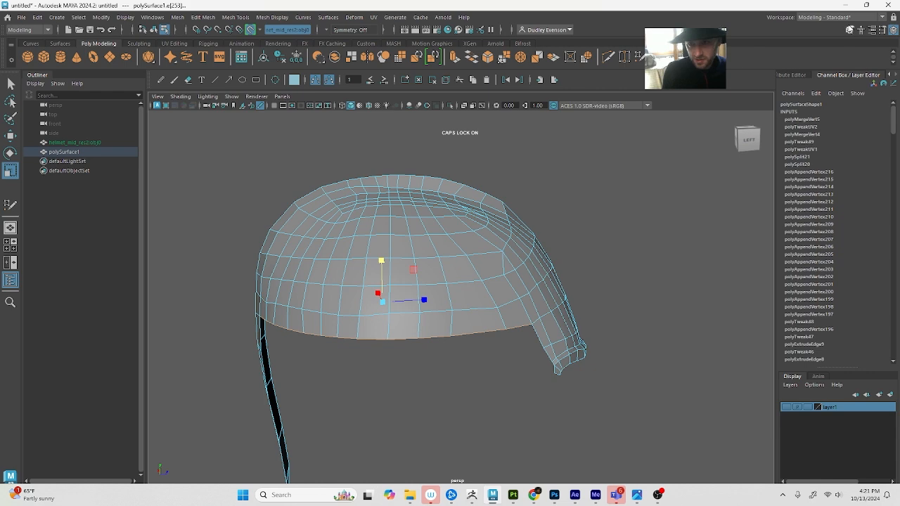
Activate Quad Draw on the retopology mesh and rename the reference helmet's layer1 to MIDRES
{"action": "left_click", "coordinate": [848, 29]}
{"action": "left_click", "coordinate": [865, 371]}
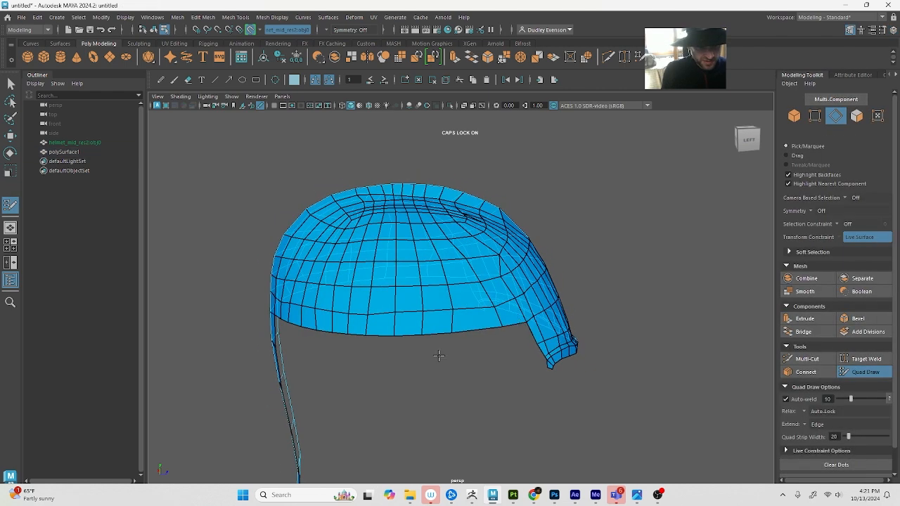
{"action": "left_click_drag", "start_coordinate": [438, 356], "coordinate": [408, 311], "text": "alt"}
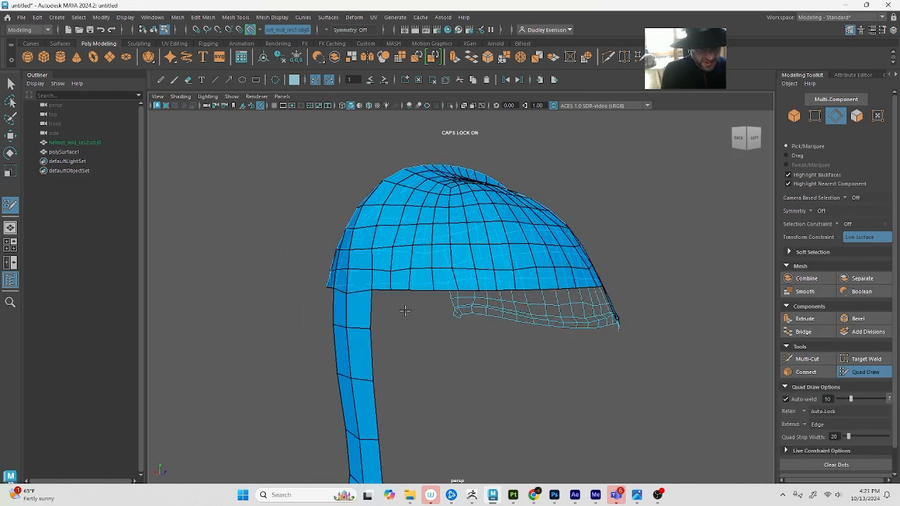
{"action": "left_click", "coordinate": [891, 31]}
{"action": "left_click", "coordinate": [787, 408]}
{"action": "left_click", "coordinate": [787, 407]}
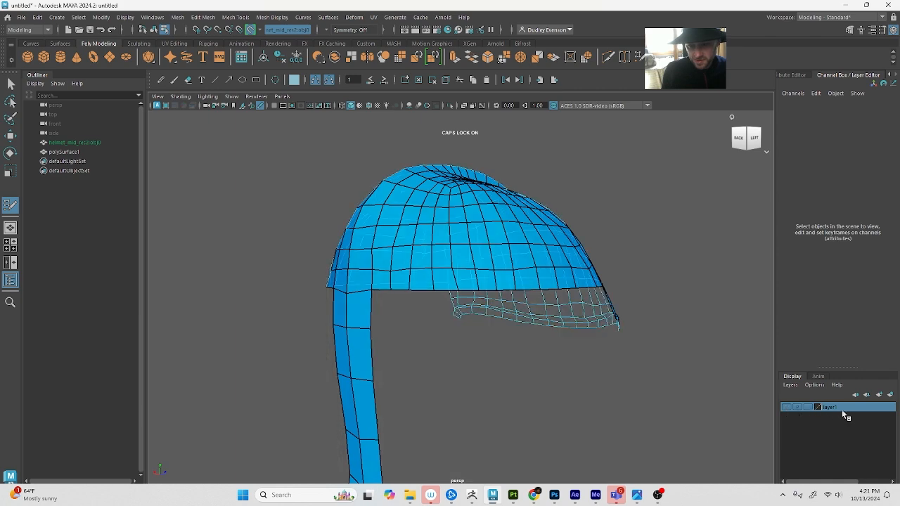
{"action": "double_click", "coordinate": [831, 406]}
{"action": "type", "text": "MID"}
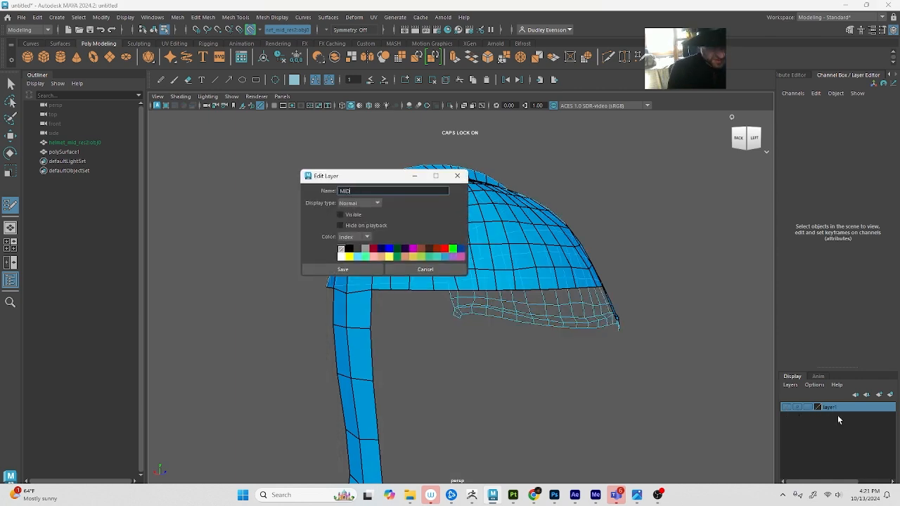
{"action": "type", "text": "RES"}
{"action": "left_click", "coordinate": [343, 269]}
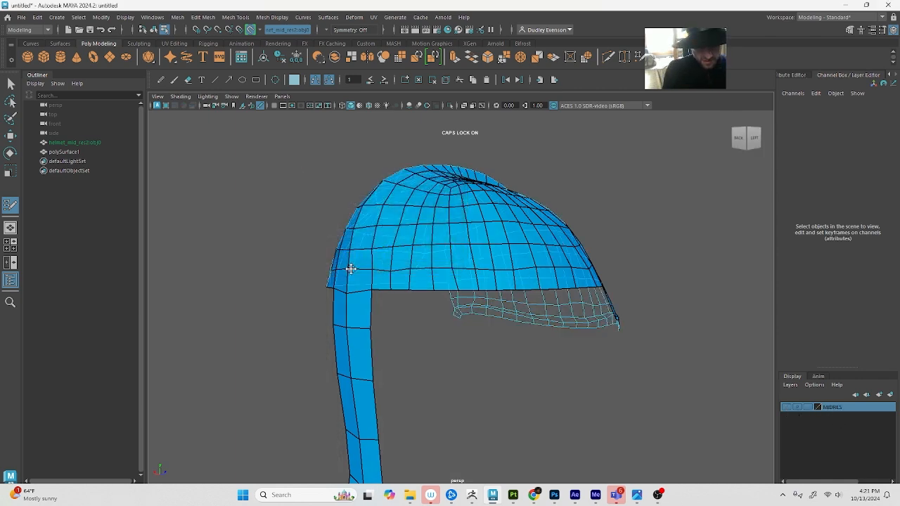
Make the MIDRES layer visible again behind the retopology mesh at the helmet's side
{"action": "scroll", "coordinate": [488, 386], "scroll_direction": "up", "scroll_amount": 2}
{"action": "left_click_drag", "start_coordinate": [487, 386], "coordinate": [354, 343], "text": "alt"}
{"action": "left_click", "coordinate": [786, 407]}
{"action": "left_click_drag", "start_coordinate": [166, 326], "coordinate": [180, 328], "text": "alt"}
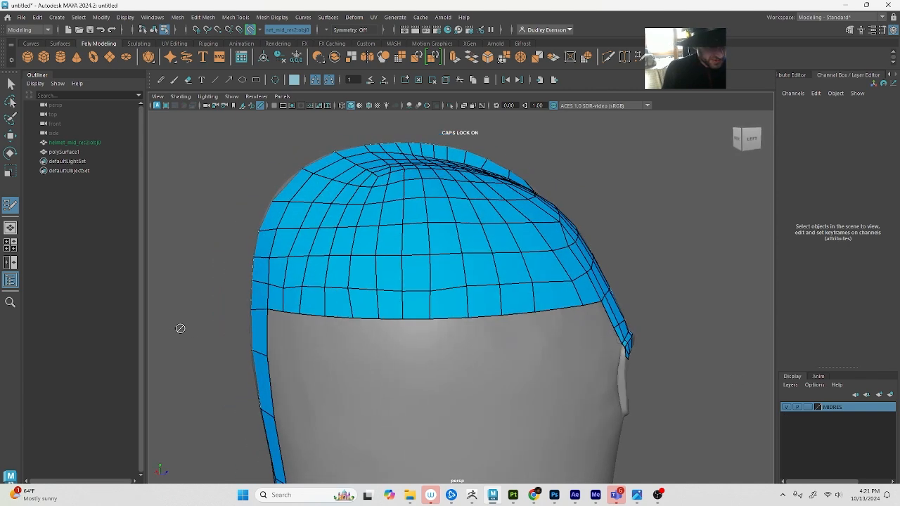
Add two quads beside the back column under the dome's side edge, and place a row of dots forward to the face opening
{"action": "left_click", "coordinate": [283, 358]}
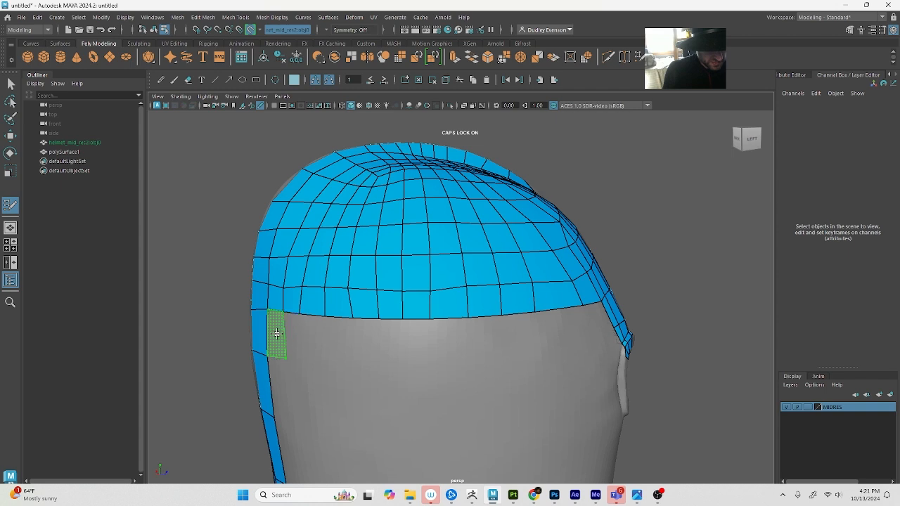
{"action": "left_click", "coordinate": [277, 332], "text": "shift"}
{"action": "mouse_move", "coordinate": [284, 335]}
{"action": "left_mouse_down"}
{"action": "mouse_move", "coordinate": [301, 338]}
{"action": "mouse_move", "coordinate": [301, 322]}
{"action": "left_mouse_up"}
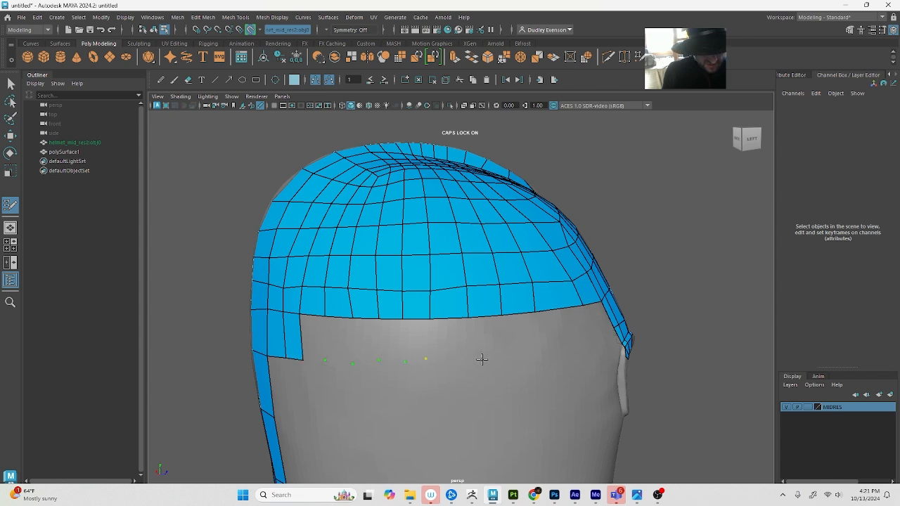
{"action": "left_click", "coordinate": [596, 343]}
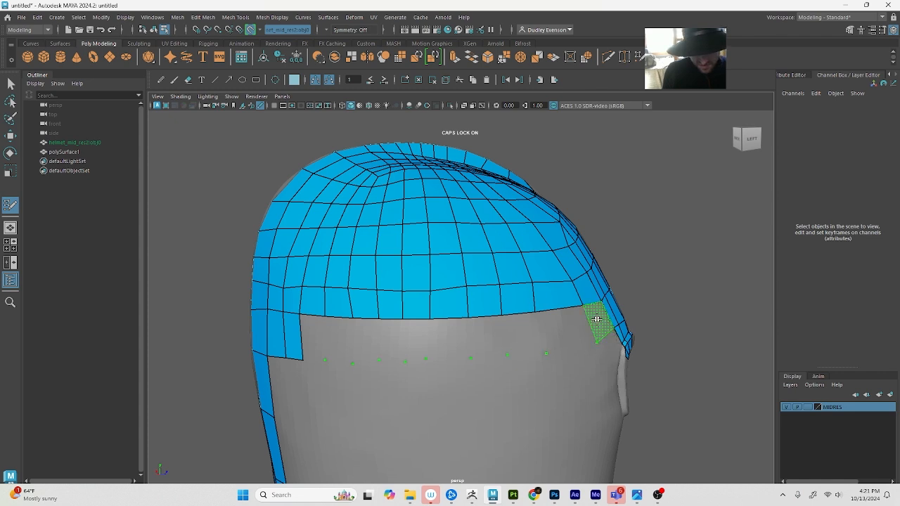
Fill the row between the dome's lower side edge and the dots with quads, from the face opening back to the column
{"action": "left_click", "coordinate": [566, 323], "text": "shift"}
{"action": "left_click", "coordinate": [523, 335], "text": "shift"}
{"action": "left_click", "coordinate": [485, 335], "text": "shift"}
{"action": "left_click", "coordinate": [449, 334], "text": "shift"}
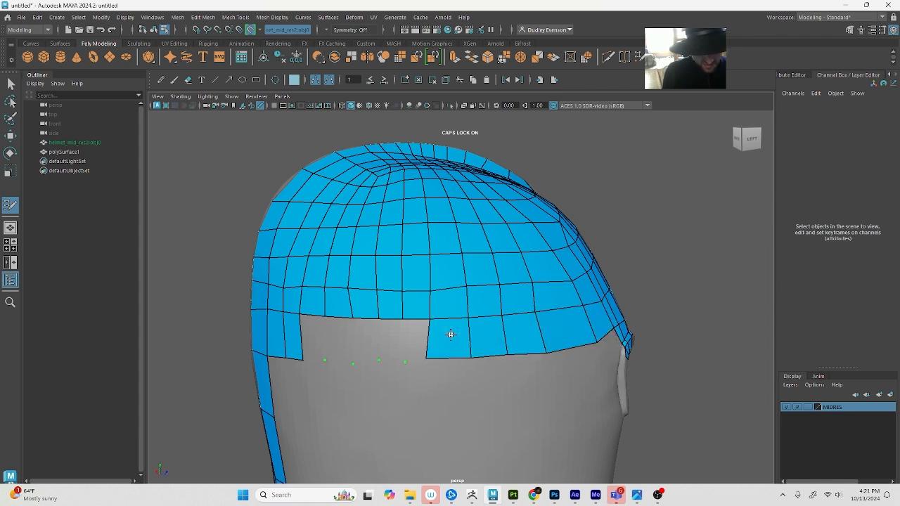
{"action": "left_click", "coordinate": [419, 342], "text": "shift"}
{"action": "left_click", "coordinate": [393, 342], "text": "shift"}
{"action": "left_click", "coordinate": [365, 340], "text": "shift"}
{"action": "left_click", "coordinate": [340, 339], "text": "shift"}
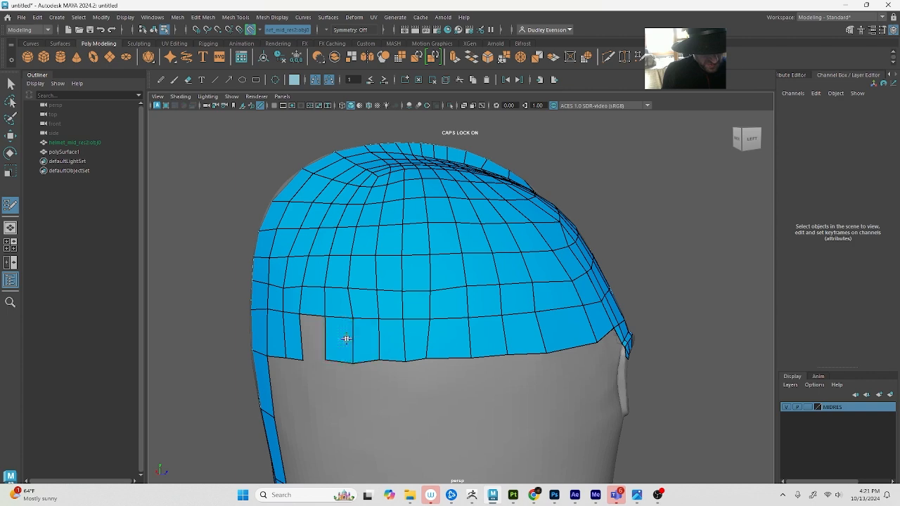
{"action": "left_click", "coordinate": [315, 337], "text": "shift"}
Extrude the dome's lower side edge loop downward into another row of quads
{"action": "right_click_drag", "start_coordinate": [456, 343], "coordinate": [404, 336], "text": "alt"}
{"action": "left_click_drag", "start_coordinate": [404, 337], "coordinate": [422, 354], "text": "alt"}
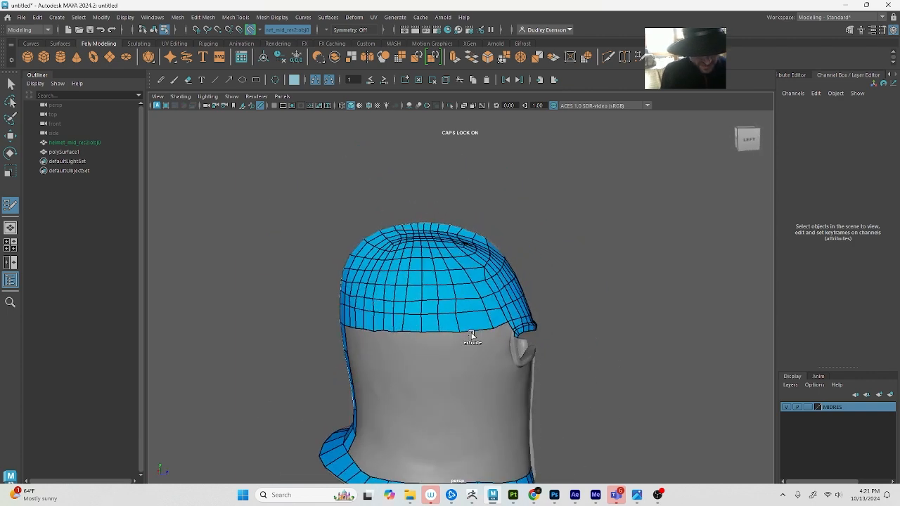
{"action": "left_click_drag", "start_coordinate": [469, 338], "coordinate": [469, 350]}
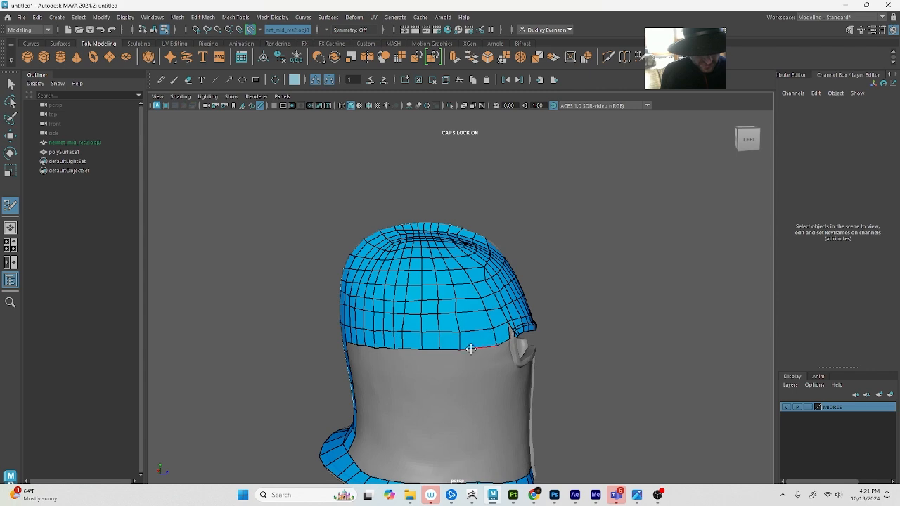
Scale and reposition the edge loop just above the dome's lower side border, working in wireframe display
{"action": "scroll", "coordinate": [469, 350], "scroll_direction": "up", "scroll_amount": 2}
{"action": "key", "text": "q"}
{"action": "key", "text": "4"}
{"action": "left_click", "coordinate": [468, 345]}
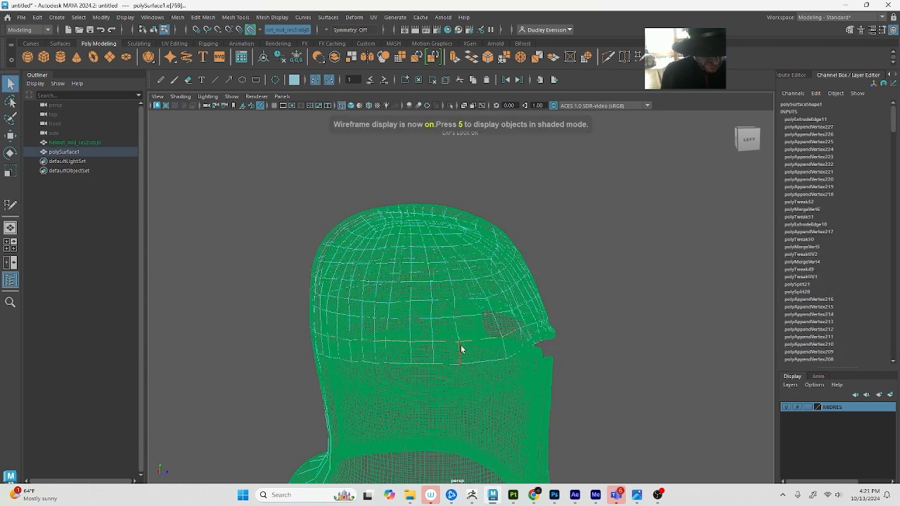
{"action": "key", "text": "r"}
{"action": "left_click_drag", "start_coordinate": [460, 344], "coordinate": [378, 334], "text": "alt"}
{"action": "key", "text": "w"}
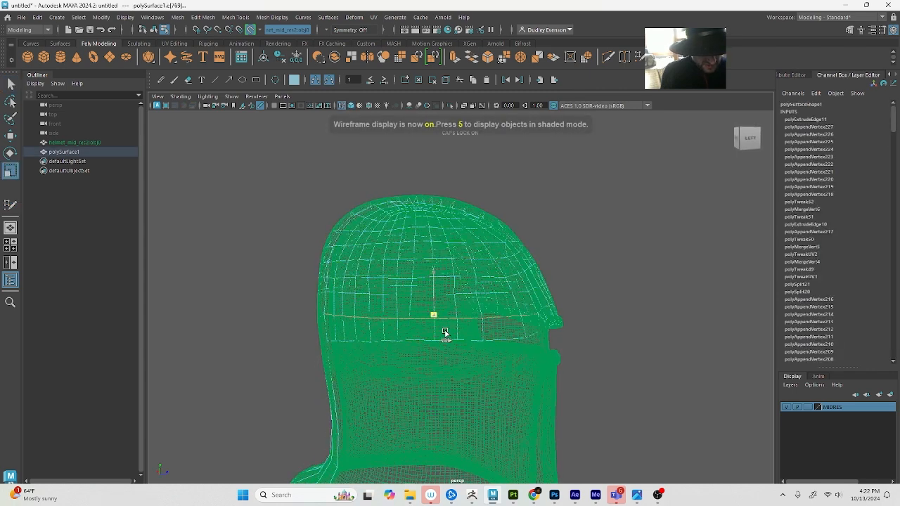
{"action": "left_click_drag", "start_coordinate": [442, 331], "coordinate": [474, 296], "text": "alt"}
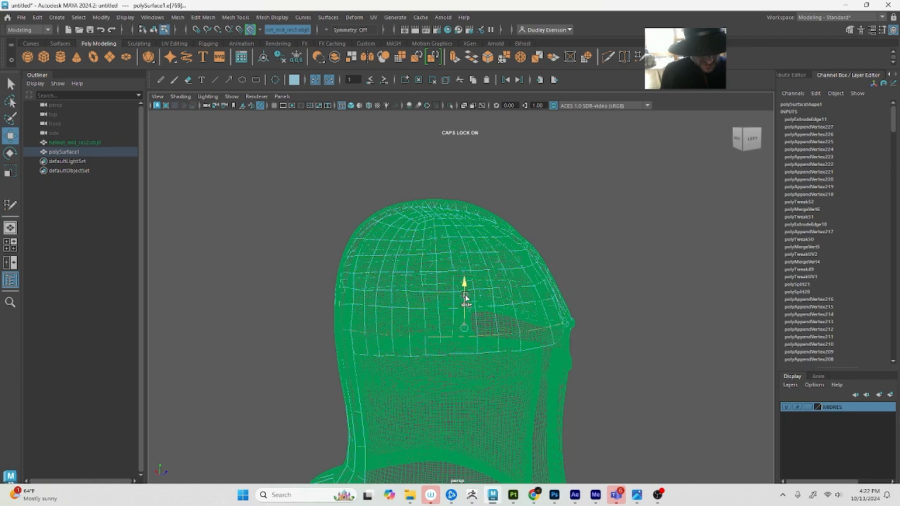
Select the dome's lower side border loop with the Move tool, and return to Quad Draw in shaded display
{"action": "left_click", "coordinate": [481, 357]}
{"action": "double_click", "coordinate": [482, 357]}
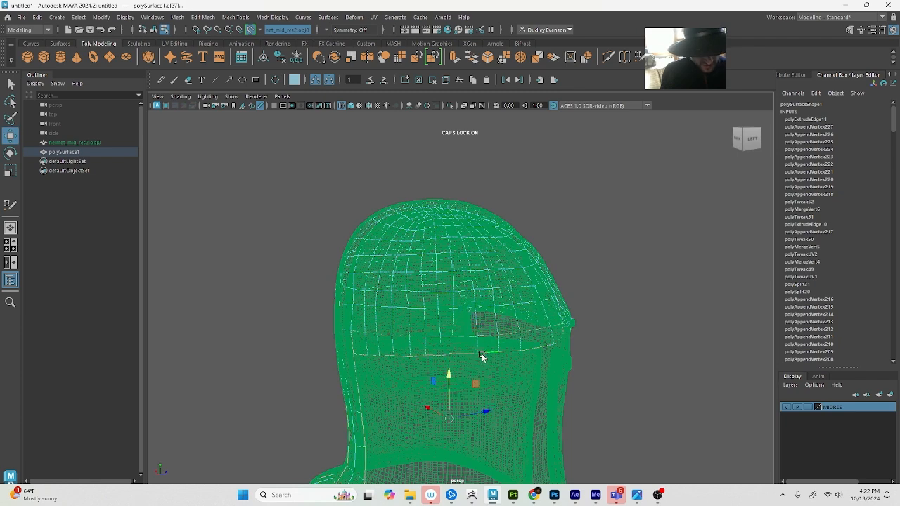
{"action": "key", "text": "q"}
{"action": "left_click", "coordinate": [361, 358]}
{"action": "left_click_drag", "start_coordinate": [362, 359], "coordinate": [460, 367], "text": "alt"}
{"action": "key", "text": "w"}
{"action": "key", "text": "q"}
{"action": "left_click", "coordinate": [849, 31]}
{"action": "left_click", "coordinate": [864, 372]}
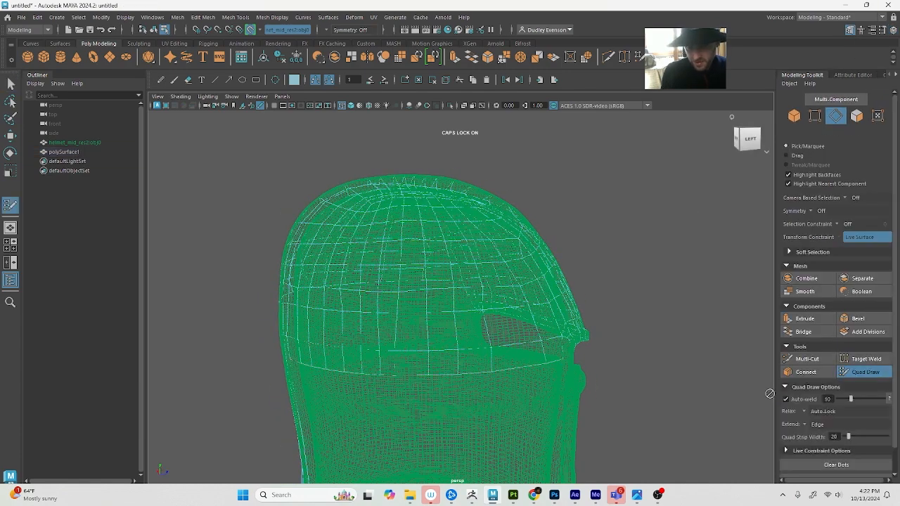
{"action": "key", "text": "5"}
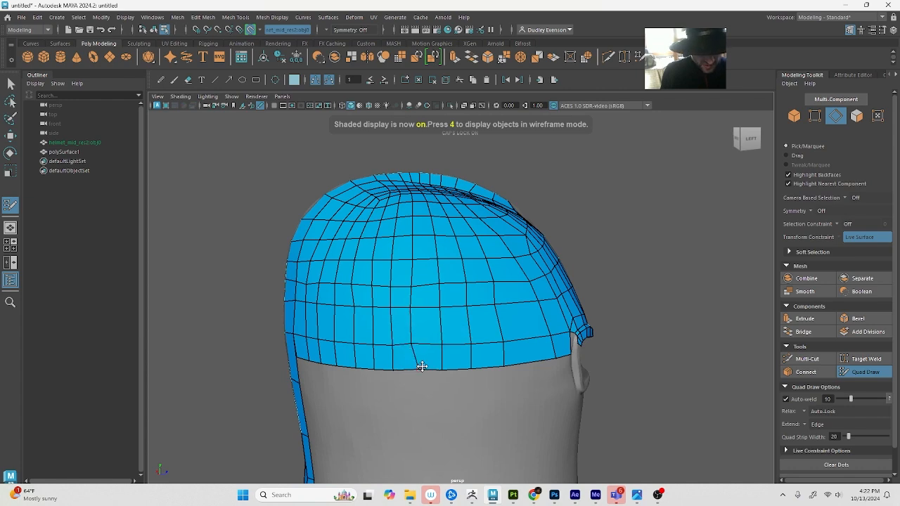
Adjust the middle column vertices on the helmet's side so their vertical edges run more smoothly above the lower border
{"action": "left_click_drag", "start_coordinate": [516, 366], "coordinate": [486, 368], "text": "alt"}
{"action": "left_click_drag", "start_coordinate": [431, 387], "coordinate": [453, 383]}
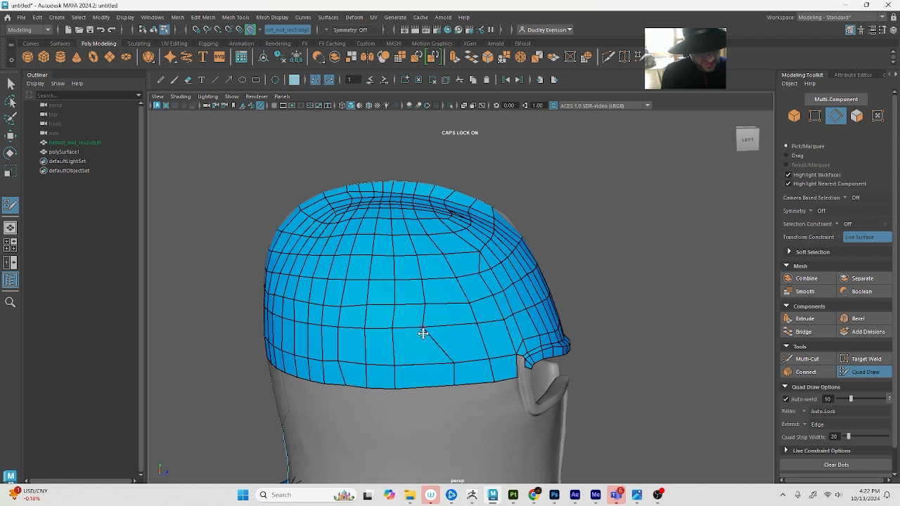
{"action": "left_click_drag", "start_coordinate": [428, 326], "coordinate": [428, 280]}
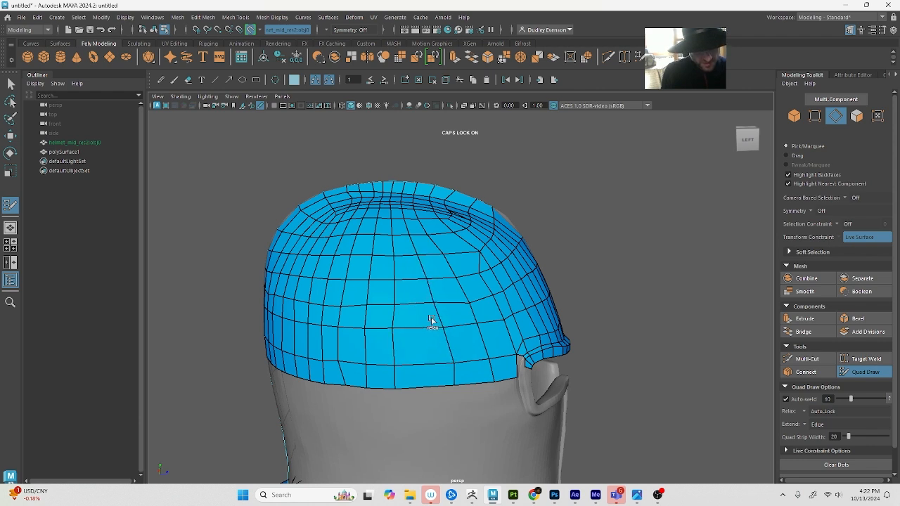
{"action": "mouse_move", "coordinate": [431, 320]}
{"action": "left_mouse_down", "text": "shift"}
{"action": "mouse_move", "coordinate": [469, 307]}
{"action": "mouse_move", "coordinate": [398, 314]}
{"action": "mouse_move", "coordinate": [393, 326]}
{"action": "left_mouse_up", "text": "shift"}
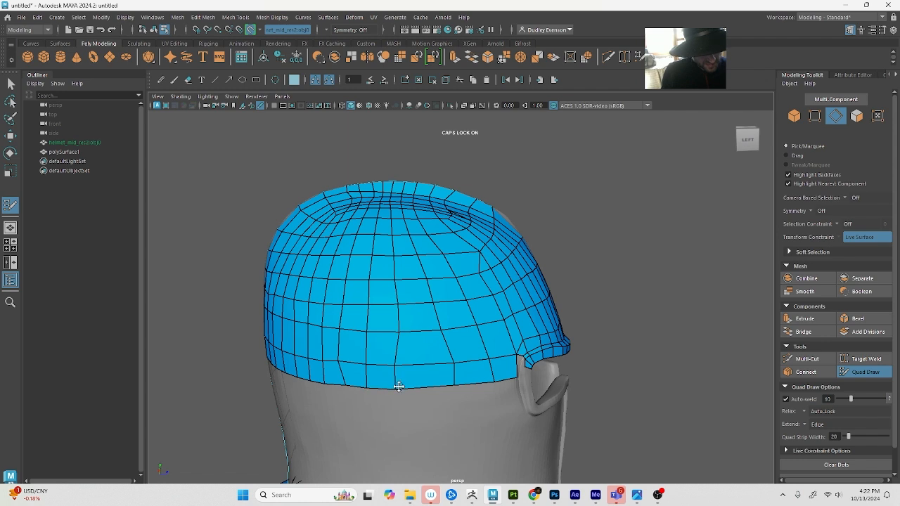
Move the middle side column's vertices forward toward the face opening, row by row from the lower border up the dome
{"action": "mouse_move", "coordinate": [399, 386]}
{"action": "left_mouse_down"}
{"action": "mouse_move", "coordinate": [474, 382]}
{"action": "mouse_move", "coordinate": [447, 385]}
{"action": "left_mouse_up"}
{"action": "left_click_drag", "start_coordinate": [394, 363], "coordinate": [491, 366], "text": "shift"}
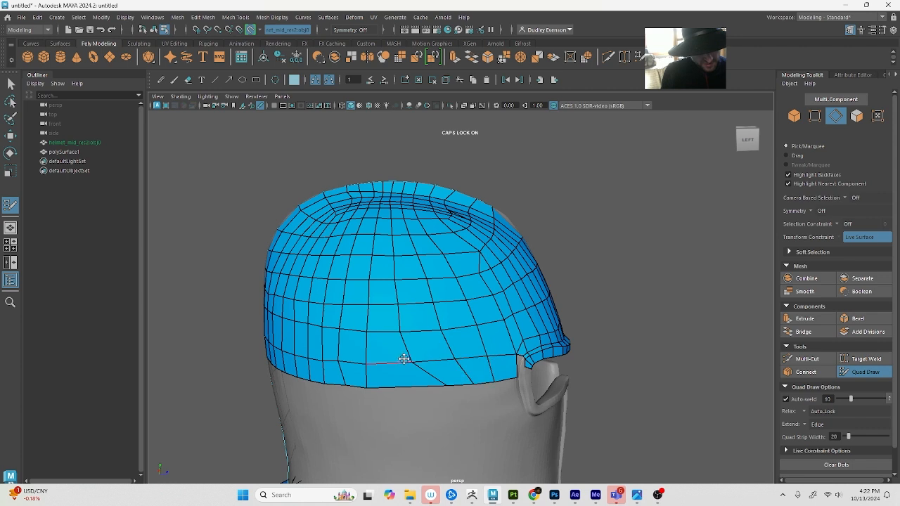
{"action": "left_click_drag", "start_coordinate": [411, 361], "coordinate": [471, 360]}
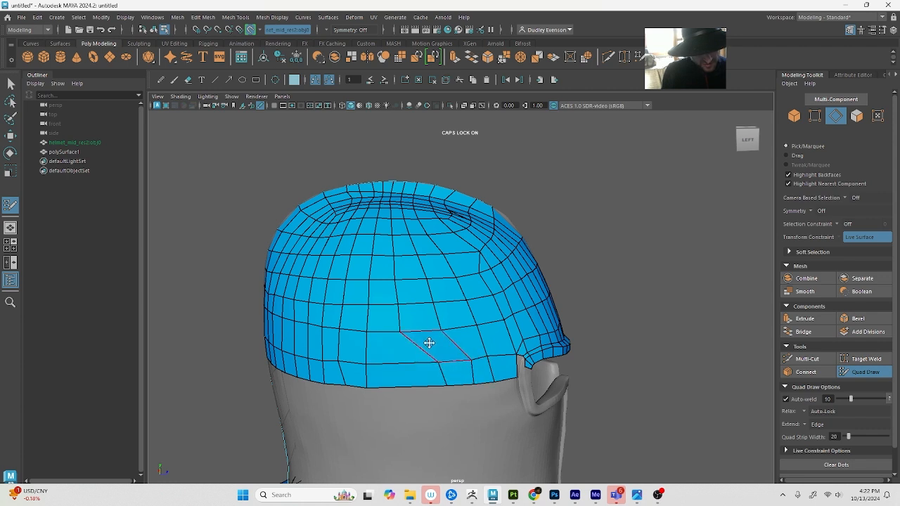
{"action": "mouse_move", "coordinate": [400, 329]}
{"action": "left_mouse_down"}
{"action": "mouse_move", "coordinate": [484, 325]}
{"action": "mouse_move", "coordinate": [436, 331]}
{"action": "mouse_move", "coordinate": [454, 300]}
{"action": "left_mouse_up"}
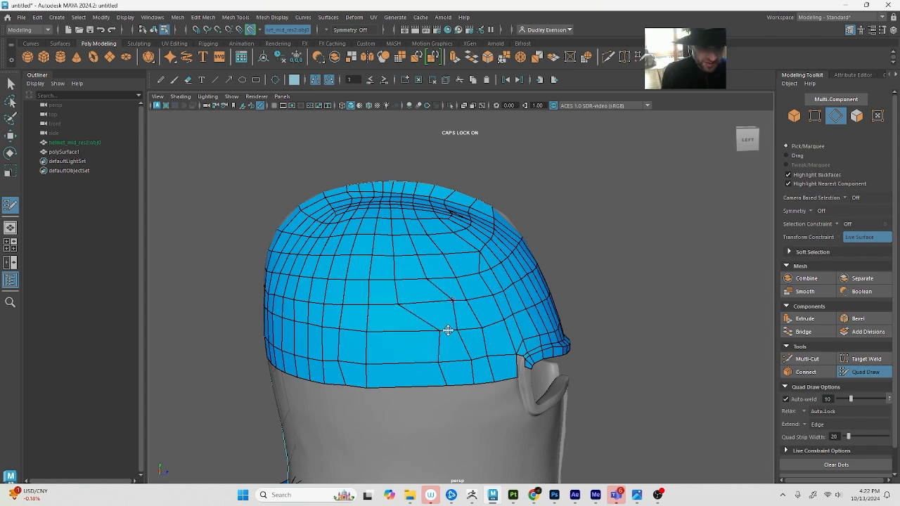
{"action": "mouse_move", "coordinate": [440, 331]}
{"action": "left_mouse_down"}
{"action": "mouse_move", "coordinate": [412, 302]}
{"action": "mouse_move", "coordinate": [442, 297]}
{"action": "mouse_move", "coordinate": [381, 281]}
{"action": "mouse_move", "coordinate": [454, 275]}
{"action": "mouse_move", "coordinate": [463, 278]}
{"action": "mouse_move", "coordinate": [454, 301]}
{"action": "left_mouse_up"}
{"action": "mouse_move", "coordinate": [465, 301]}
{"action": "left_mouse_down"}
{"action": "mouse_move", "coordinate": [474, 298]}
{"action": "mouse_move", "coordinate": [478, 330]}
{"action": "mouse_move", "coordinate": [429, 289]}
{"action": "mouse_move", "coordinate": [438, 278]}
{"action": "left_mouse_up"}
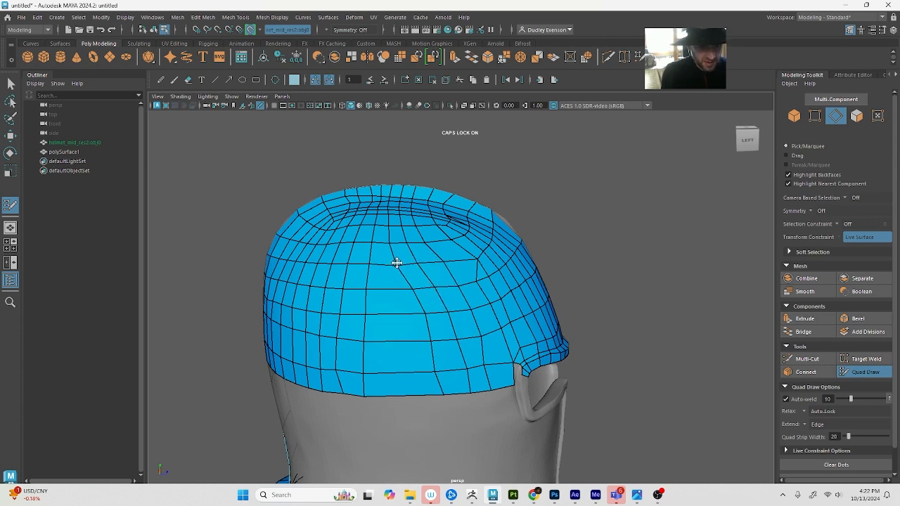
{"action": "left_click_drag", "start_coordinate": [400, 276], "coordinate": [417, 271], "text": "alt"}
{"action": "left_click_drag", "start_coordinate": [472, 331], "coordinate": [505, 342], "text": "shift"}
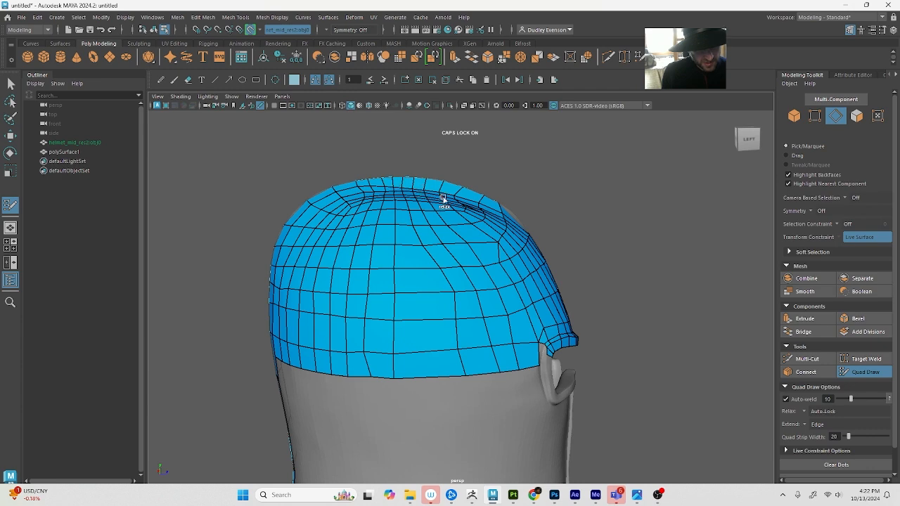
{"action": "left_click_drag", "start_coordinate": [459, 202], "coordinate": [470, 281], "text": "alt"}
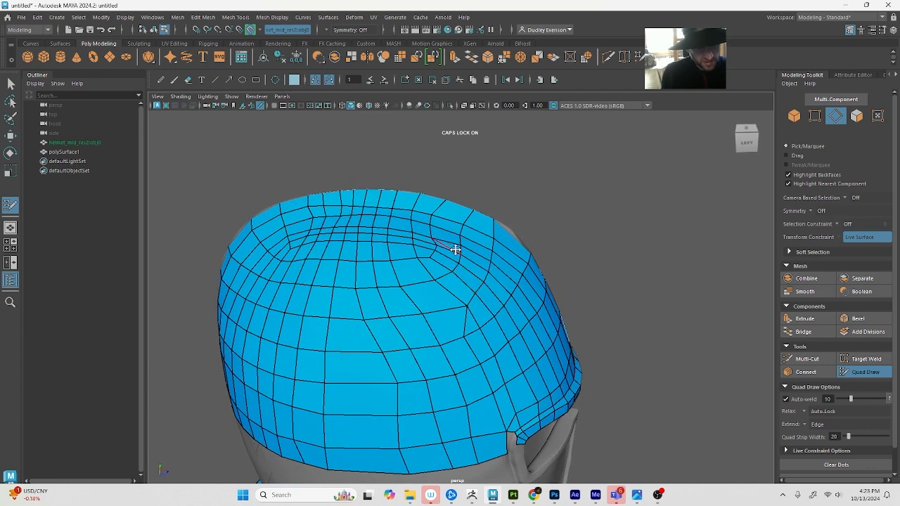
{"action": "left_click_drag", "start_coordinate": [446, 277], "coordinate": [435, 307], "text": "alt"}
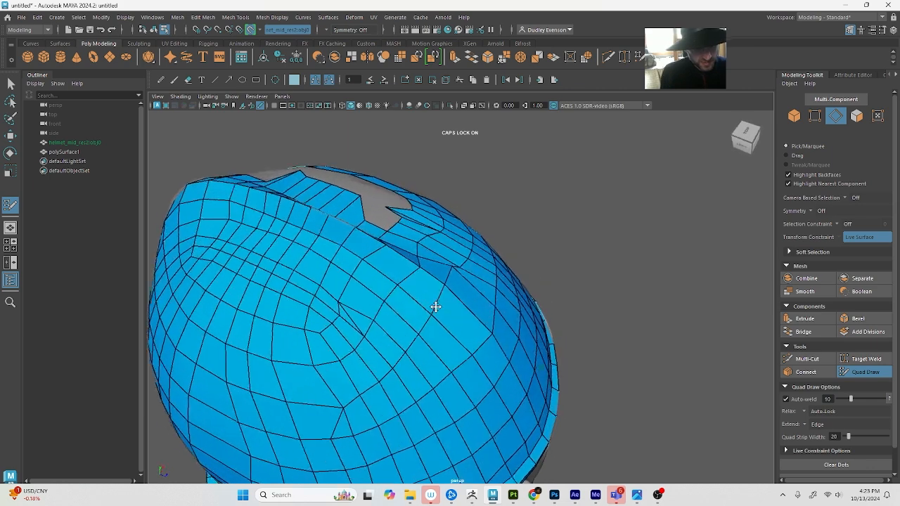
{"action": "key", "text": "q"}
{"action": "key", "text": "4"}
{"action": "left_click", "coordinate": [348, 310]}
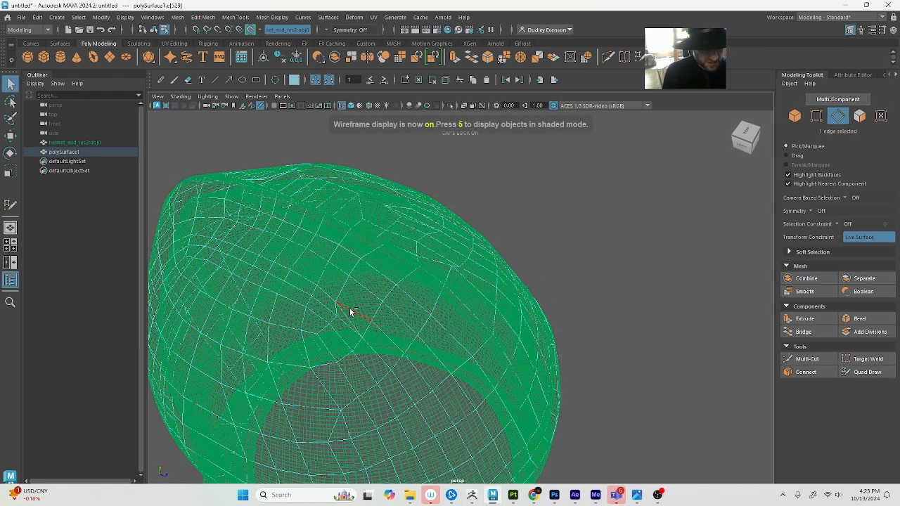
{"action": "key", "text": "5"}
{"action": "key", "text": "F9"}
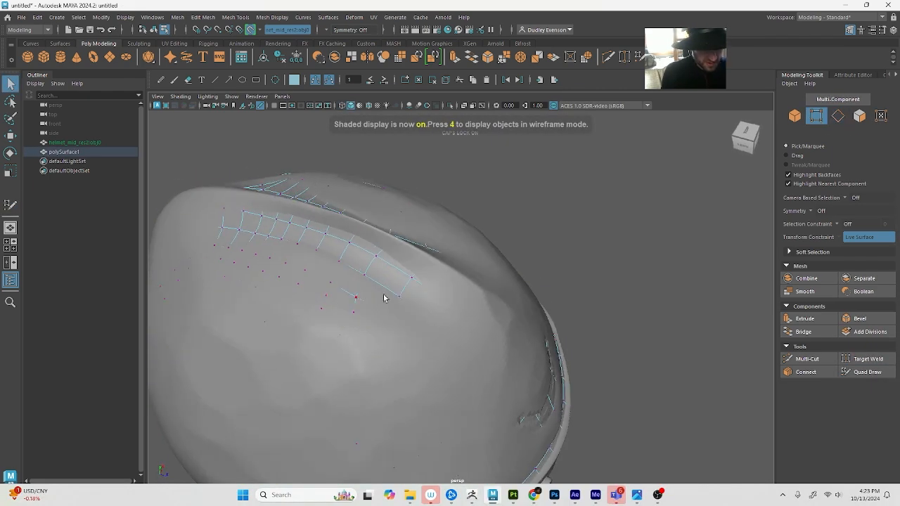
{"action": "key", "text": "4"}
{"action": "left_click", "coordinate": [878, 372]}
{"action": "left_click_drag", "start_coordinate": [461, 331], "coordinate": [539, 341], "text": "alt"}
{"action": "key", "text": "5"}
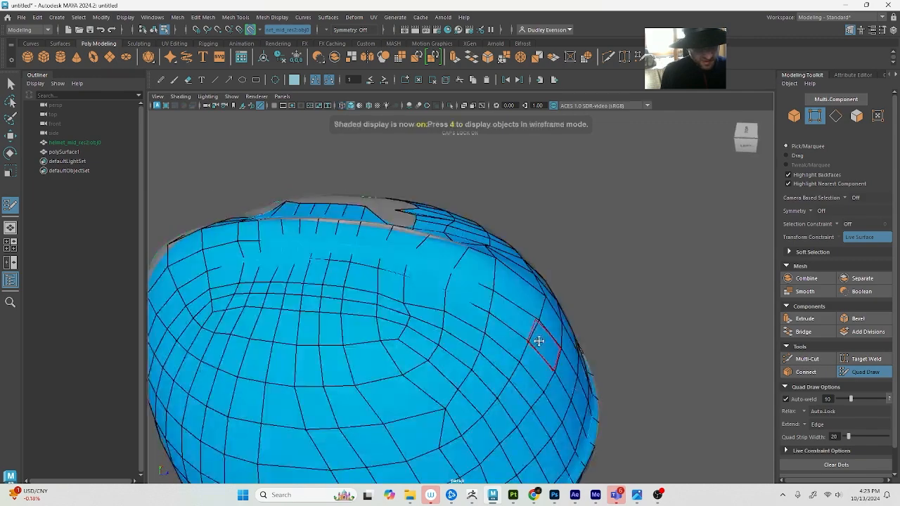
Tidy the vertices and quads around the front end of the dome's top ridge
{"action": "left_click_drag", "start_coordinate": [403, 324], "coordinate": [408, 283], "text": "shift"}
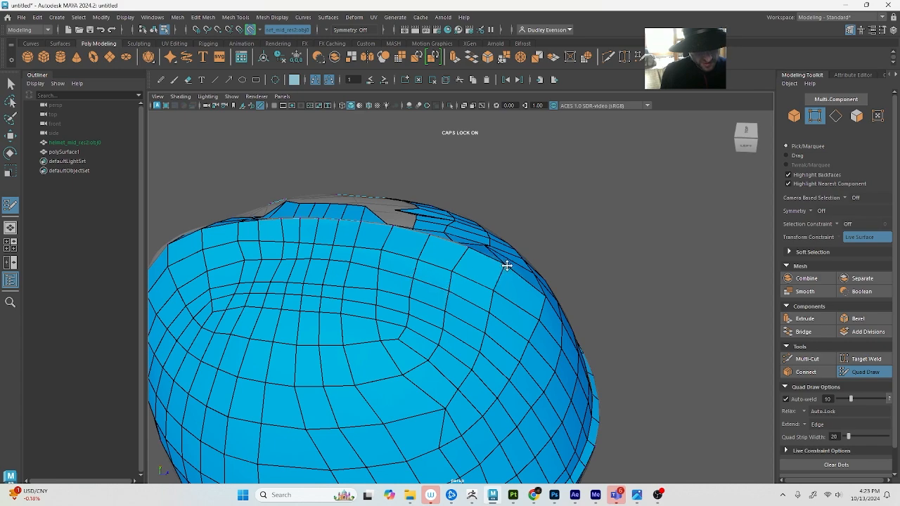
{"action": "left_click_drag", "start_coordinate": [507, 262], "coordinate": [444, 282], "text": "alt"}
{"action": "left_click_drag", "start_coordinate": [410, 257], "coordinate": [462, 274], "text": "alt"}
{"action": "right_click_drag", "start_coordinate": [462, 274], "coordinate": [373, 292], "text": "alt"}
{"action": "left_click_drag", "start_coordinate": [372, 292], "coordinate": [407, 293], "text": "alt"}
{"action": "right_click_drag", "start_coordinate": [407, 293], "coordinate": [462, 312], "text": "alt"}
Tweak and relax the side column vertices between the dome's middle rows and the lower border
{"action": "middle_click_drag", "start_coordinate": [389, 325], "coordinate": [420, 289], "text": "alt"}
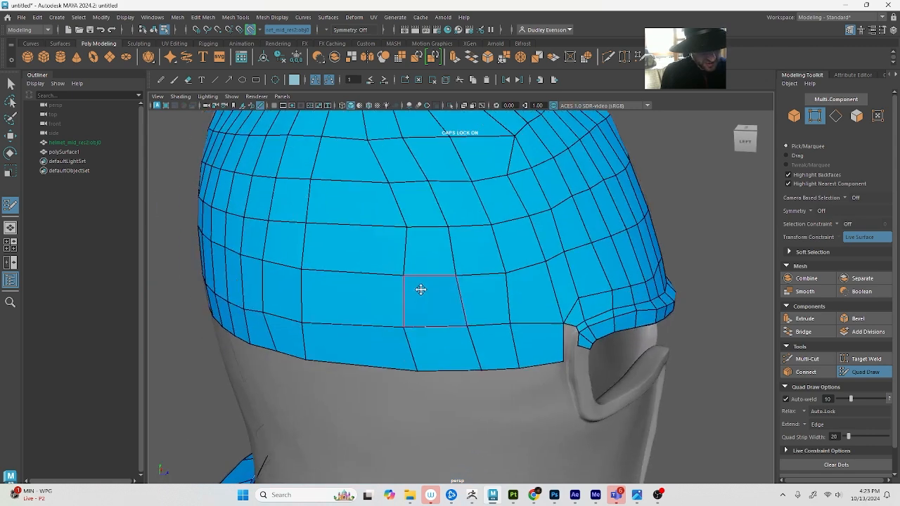
{"action": "mouse_move", "coordinate": [403, 253]}
{"action": "left_mouse_down", "text": "alt"}
{"action": "mouse_move", "coordinate": [414, 317]}
{"action": "mouse_move", "coordinate": [468, 319]}
{"action": "mouse_move", "coordinate": [401, 311]}
{"action": "left_mouse_up", "text": "alt"}
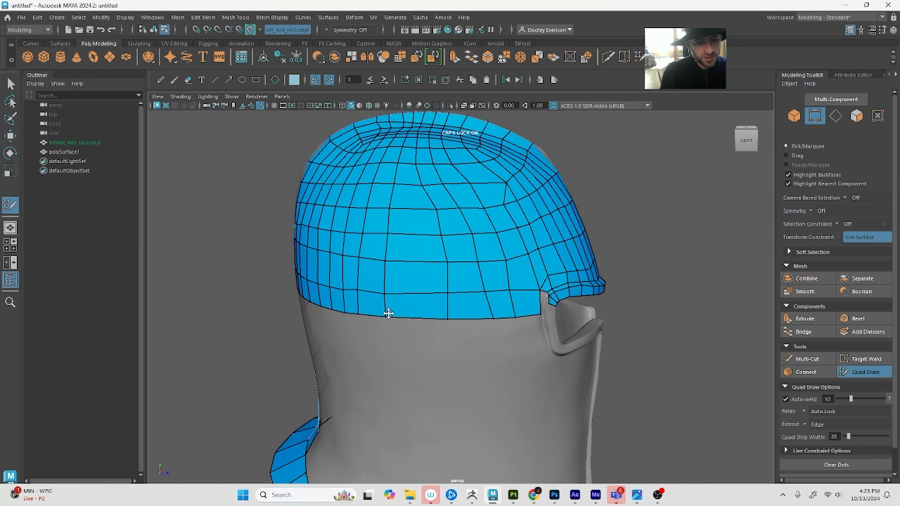
{"action": "left_click_drag", "start_coordinate": [382, 311], "coordinate": [439, 179], "text": "alt"}
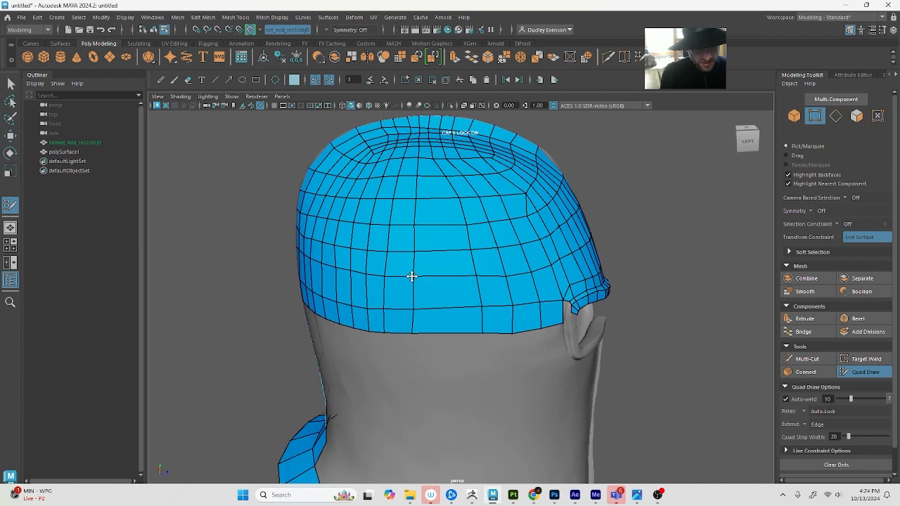
{"action": "left_click_drag", "start_coordinate": [392, 283], "coordinate": [473, 269], "text": "alt"}
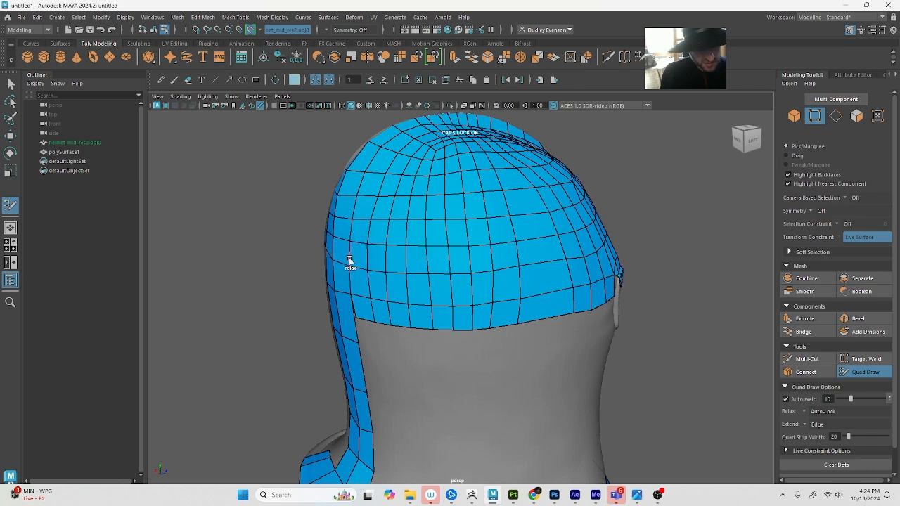
{"action": "left_click_drag", "start_coordinate": [364, 267], "coordinate": [414, 257], "text": "alt"}
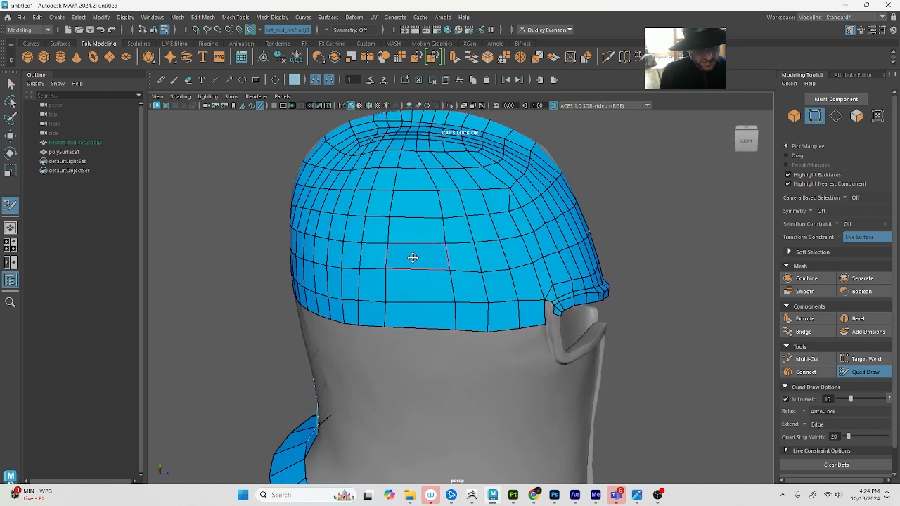
Split the wide side column with a vertical Multi-Cut from the vertex below the top ridge down to the lower border
{"action": "left_click", "coordinate": [813, 359]}
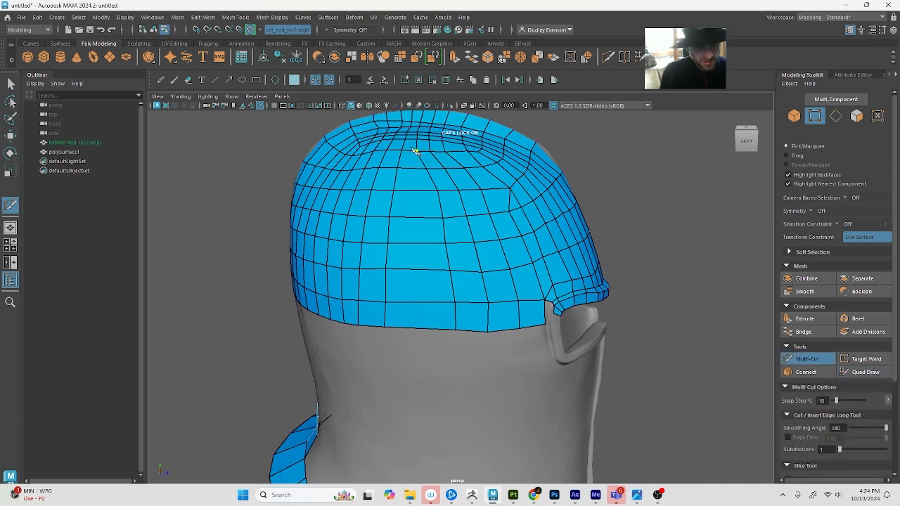
{"action": "left_click", "coordinate": [414, 149]}
{"action": "left_click_drag", "start_coordinate": [420, 327], "coordinate": [415, 331]}
{"action": "key", "text": "q"}
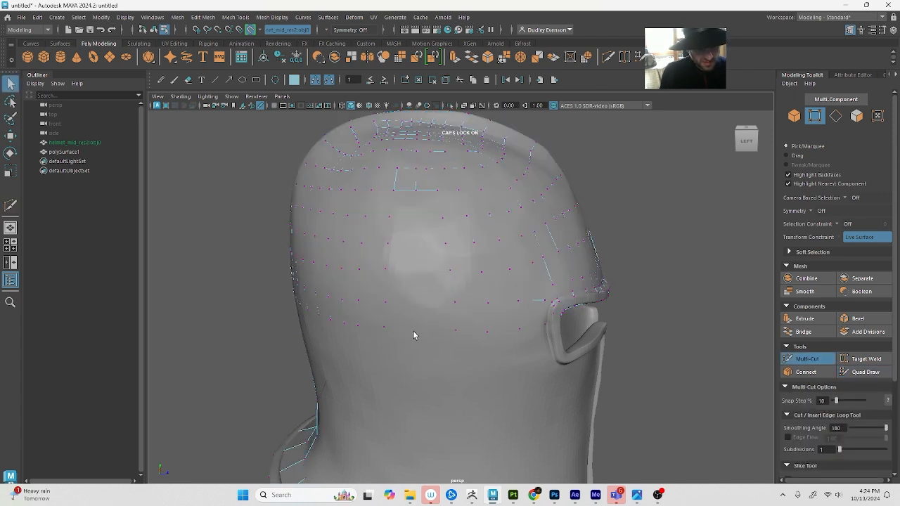
{"action": "key", "text": "g"}
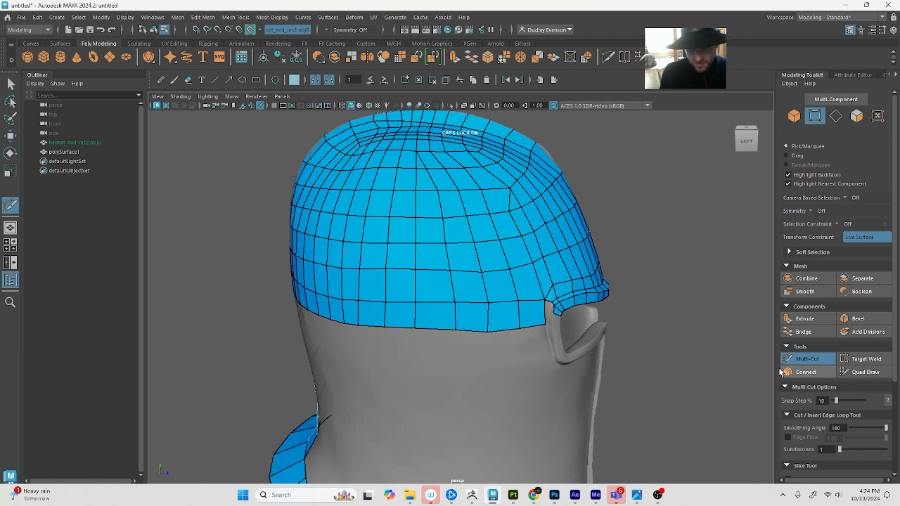
Return to Quad Draw and relax the quads around the new vertical cut to even out the side columns
{"action": "left_click_drag", "start_coordinate": [399, 326], "coordinate": [424, 306], "text": "alt"}
{"action": "key", "text": "q"}
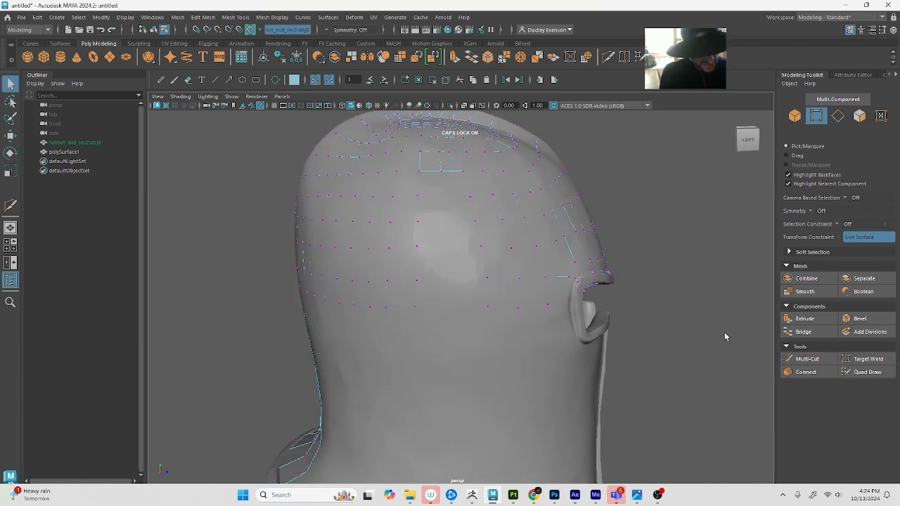
{"action": "key", "text": "g"}
{"action": "key", "text": "q"}
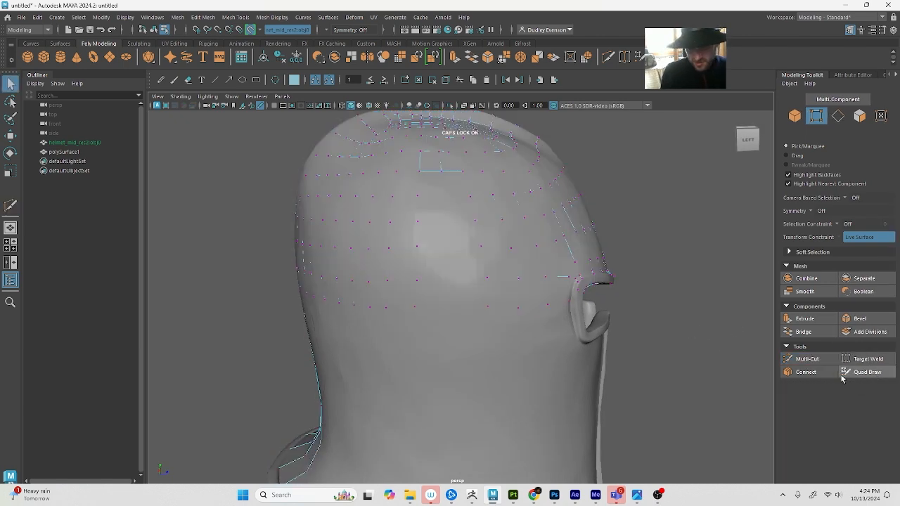
{"action": "key", "text": "g"}
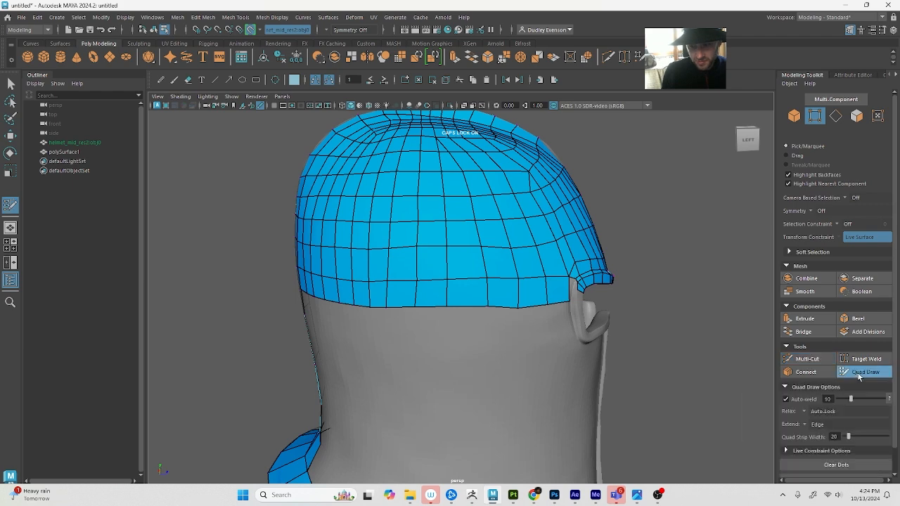
{"action": "left_click", "coordinate": [858, 374]}
{"action": "left_click", "coordinate": [858, 377]}
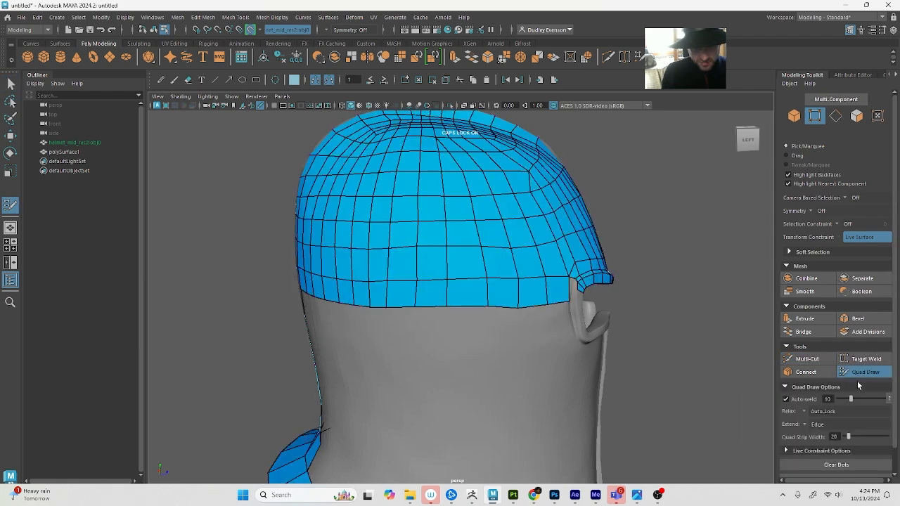
{"action": "left_click", "coordinate": [858, 378]}
{"action": "left_click_drag", "start_coordinate": [496, 284], "coordinate": [501, 295], "text": "alt"}
{"action": "key", "text": "w"}
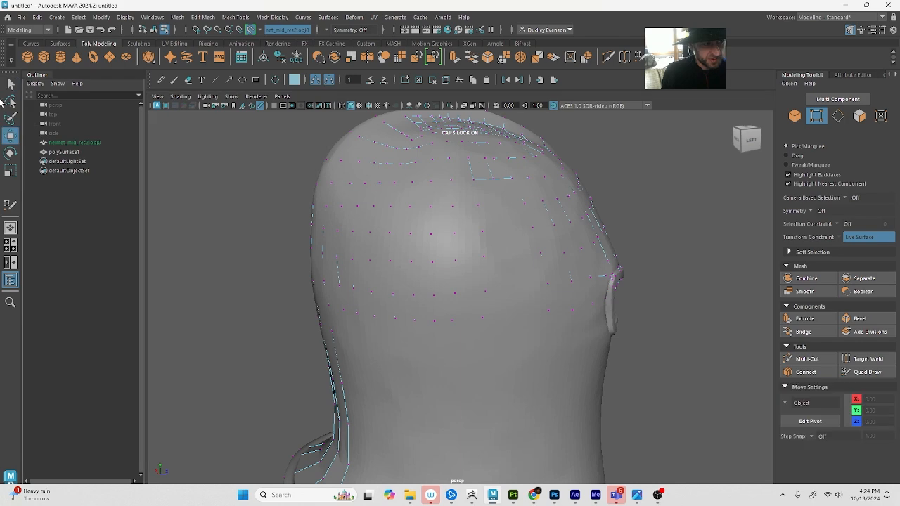
{"action": "left_click", "coordinate": [876, 374]}
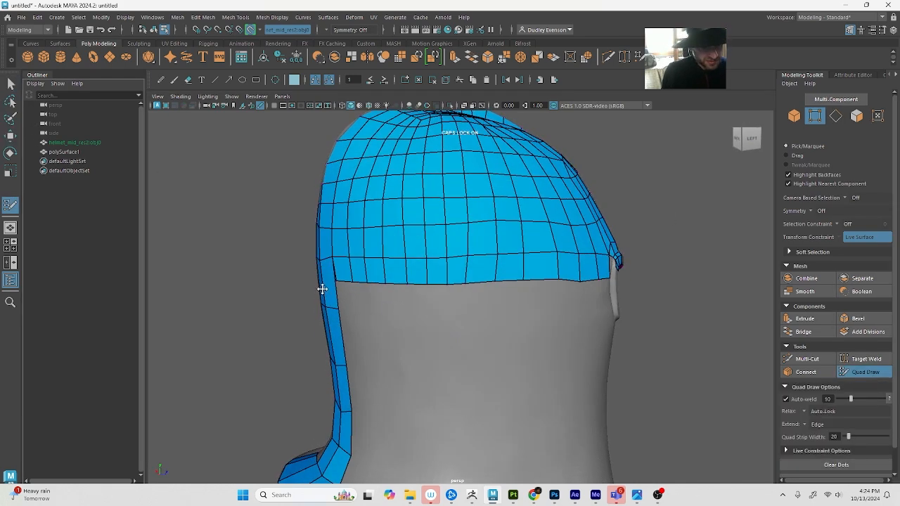
{"action": "mouse_move", "coordinate": [334, 280]}
{"action": "left_mouse_down"}
{"action": "mouse_move", "coordinate": [339, 300]}
{"action": "mouse_move", "coordinate": [391, 287]}
{"action": "mouse_move", "coordinate": [394, 303]}
{"action": "mouse_move", "coordinate": [411, 307]}
{"action": "left_mouse_up"}
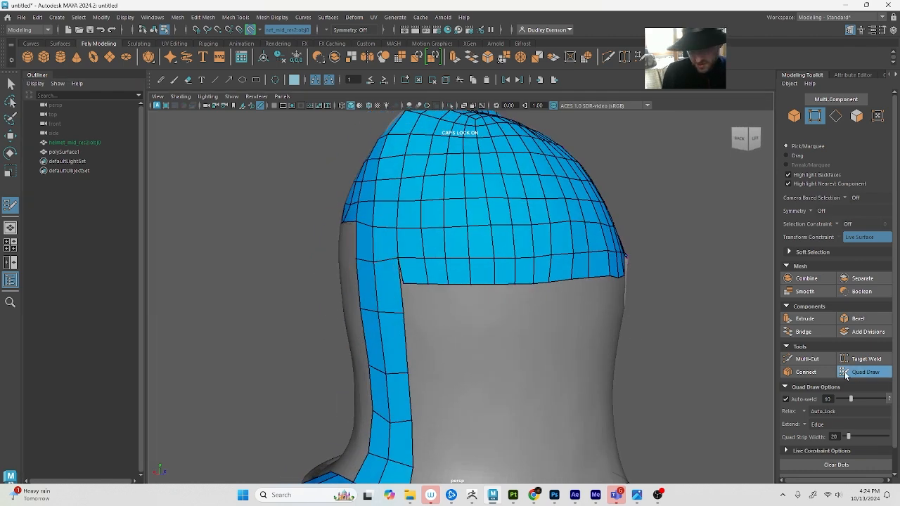
Multi-Cut a horizontal edge across the two-quad back strip level with the dome's lower border, returning to Quad Draw
{"action": "left_click", "coordinate": [816, 360]}
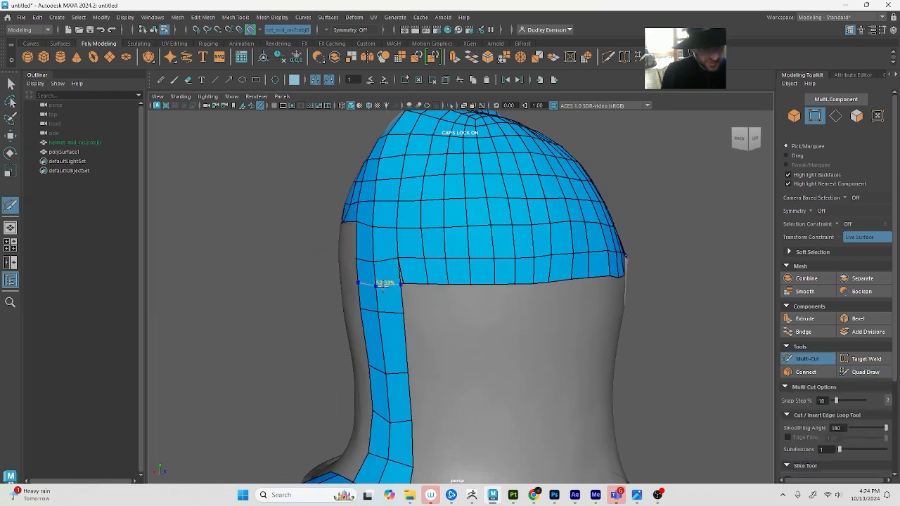
{"action": "left_click", "coordinate": [865, 372]}
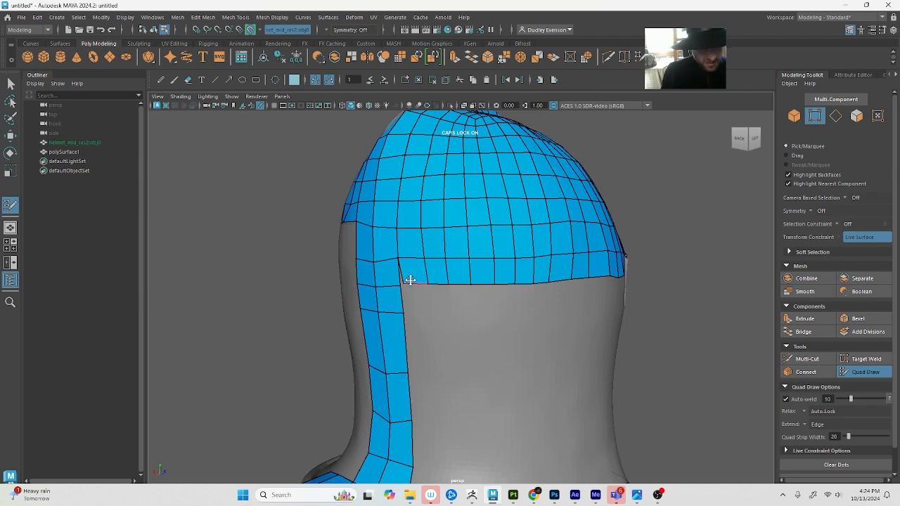
Examine the open gap between the dome's side border and the rear corner of the eye opening
{"action": "mouse_move", "coordinate": [454, 291]}
{"action": "left_mouse_down", "text": "alt"}
{"action": "mouse_move", "coordinate": [518, 307]}
{"action": "mouse_move", "coordinate": [522, 334]}
{"action": "mouse_move", "coordinate": [511, 311]}
{"action": "mouse_move", "coordinate": [534, 321]}
{"action": "mouse_move", "coordinate": [487, 328]}
{"action": "left_mouse_up", "text": "alt"}
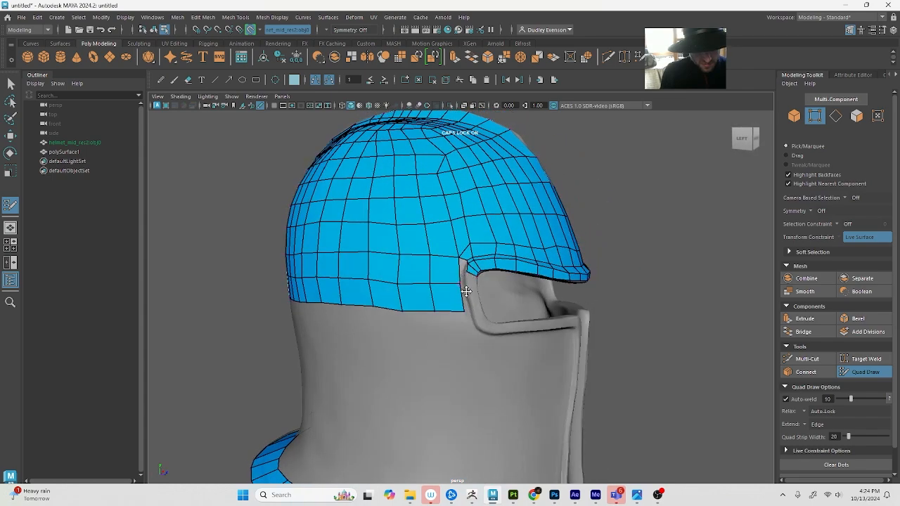
{"action": "scroll", "coordinate": [466, 290], "scroll_direction": "up", "scroll_amount": 5}
{"action": "left_click_drag", "start_coordinate": [593, 389], "coordinate": [643, 356], "text": "alt"}
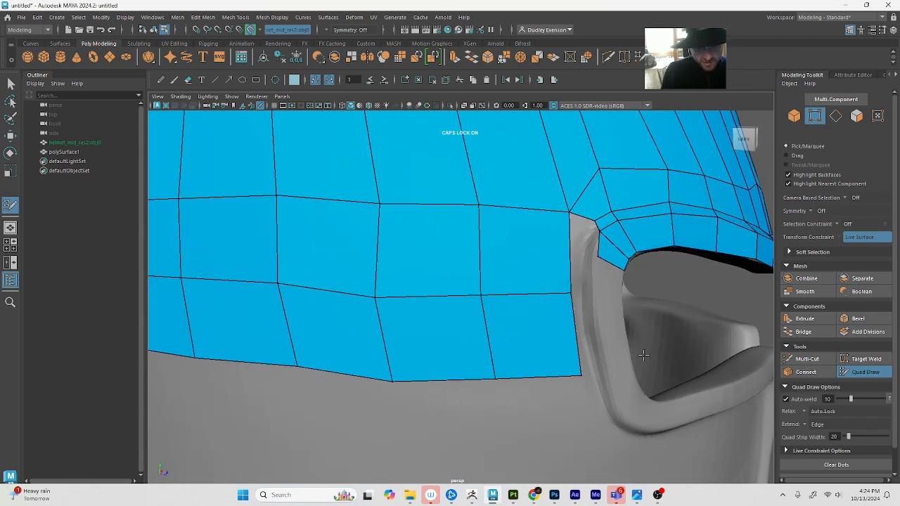
{"action": "scroll", "coordinate": [626, 356], "scroll_direction": "down", "scroll_amount": 4}
{"action": "middle_click_drag", "start_coordinate": [626, 357], "coordinate": [576, 360], "text": "alt"}
{"action": "scroll", "coordinate": [588, 362], "scroll_direction": "up", "scroll_amount": 6}
{"action": "scroll", "coordinate": [585, 363], "scroll_direction": "down", "scroll_amount": 5}
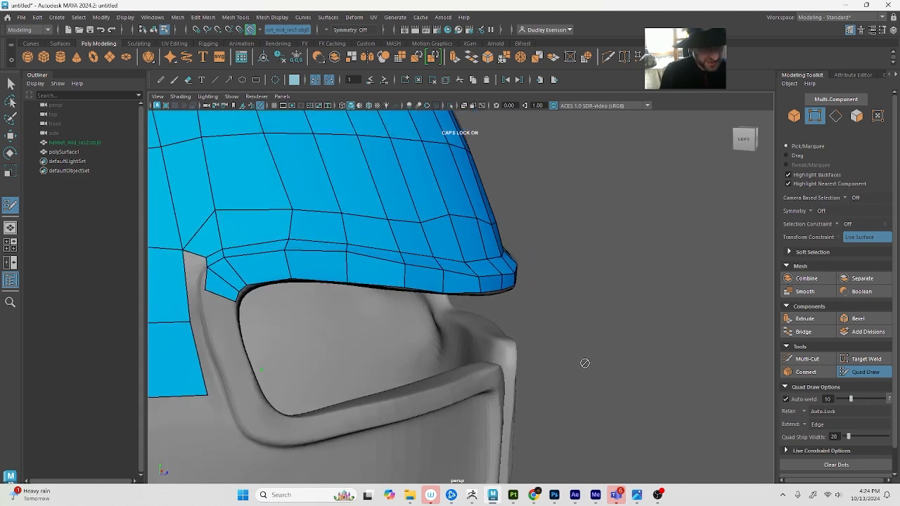
{"action": "scroll", "coordinate": [585, 364], "scroll_direction": "up", "scroll_amount": 4}
{"action": "left_click_drag", "start_coordinate": [585, 364], "coordinate": [528, 358], "text": "alt"}
{"action": "scroll", "coordinate": [527, 357], "scroll_direction": "down", "scroll_amount": 3}
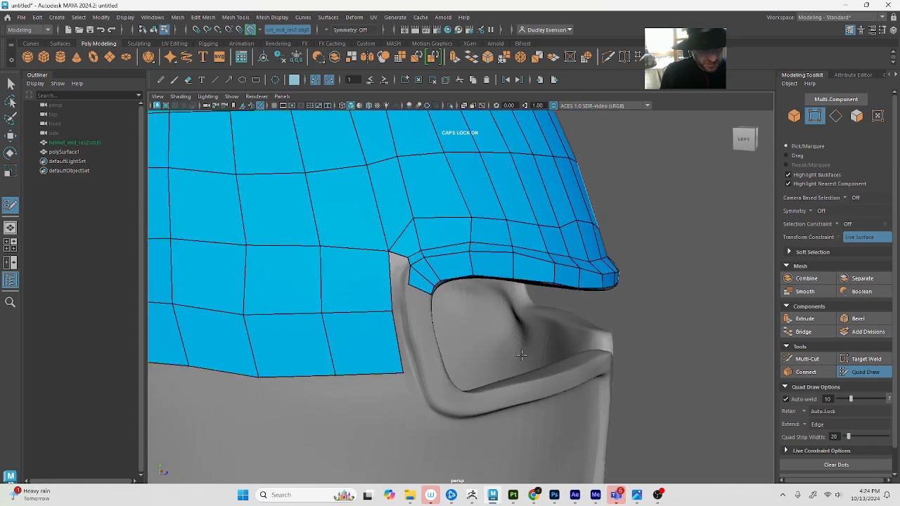
Save the scene as a Maya Binary file named HELMET in the default project's scenes folder
{"action": "key", "text": "ctrl+shift+s"}
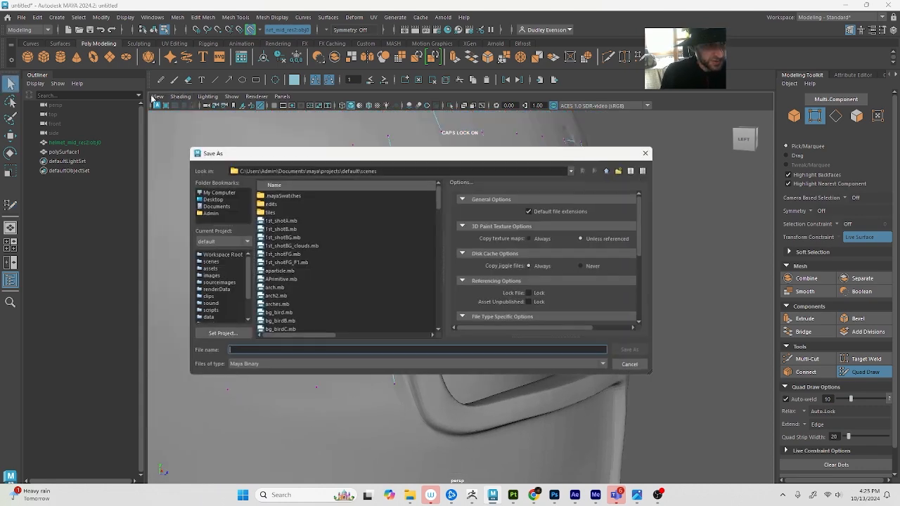
{"action": "type", "text": "HE"}
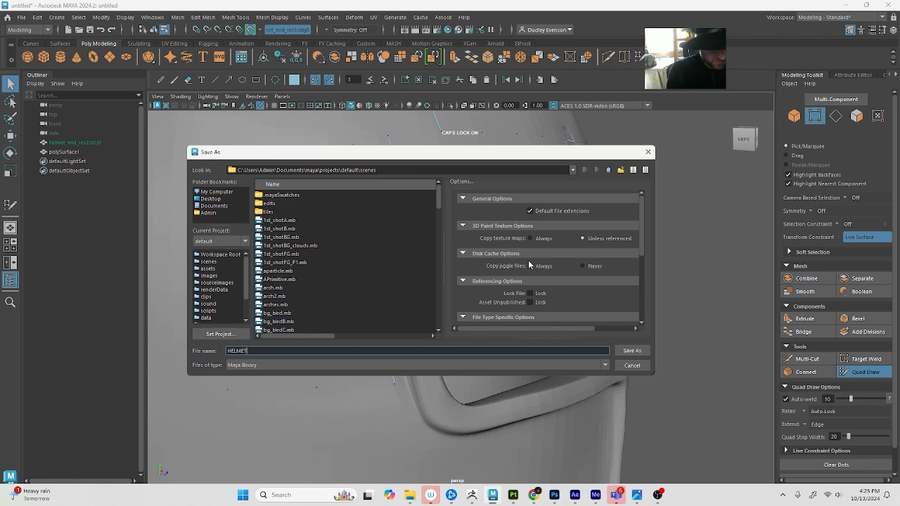
{"action": "type", "text": "LMET"}
{"action": "key", "text": "Return"}
Set the perspective camera's Far Clip Plane to 1000 and its Near Clip Plane to 0.001
{"action": "left_click", "coordinate": [158, 97]}
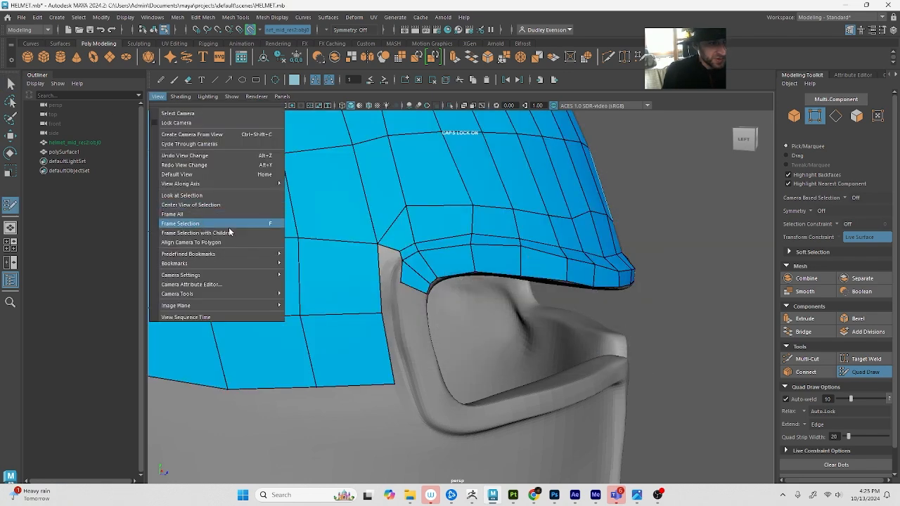
{"action": "left_click", "coordinate": [237, 284]}
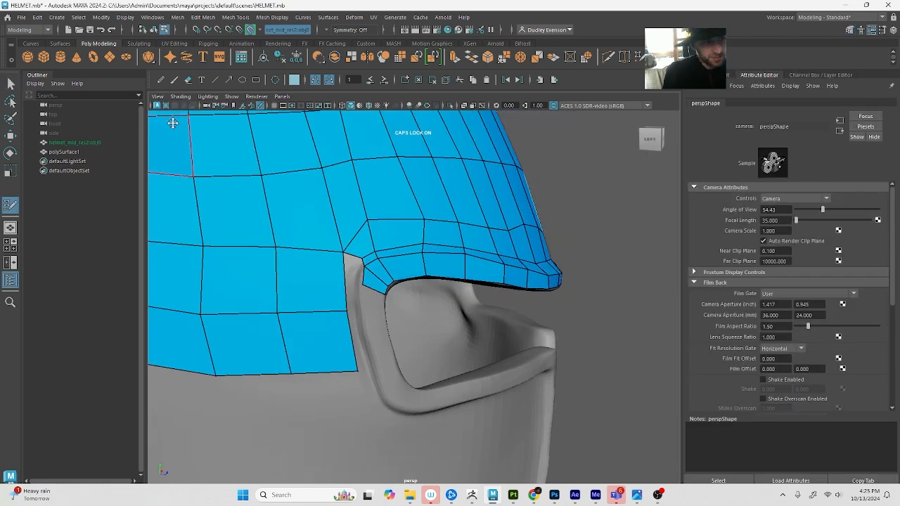
{"action": "left_click", "coordinate": [158, 96]}
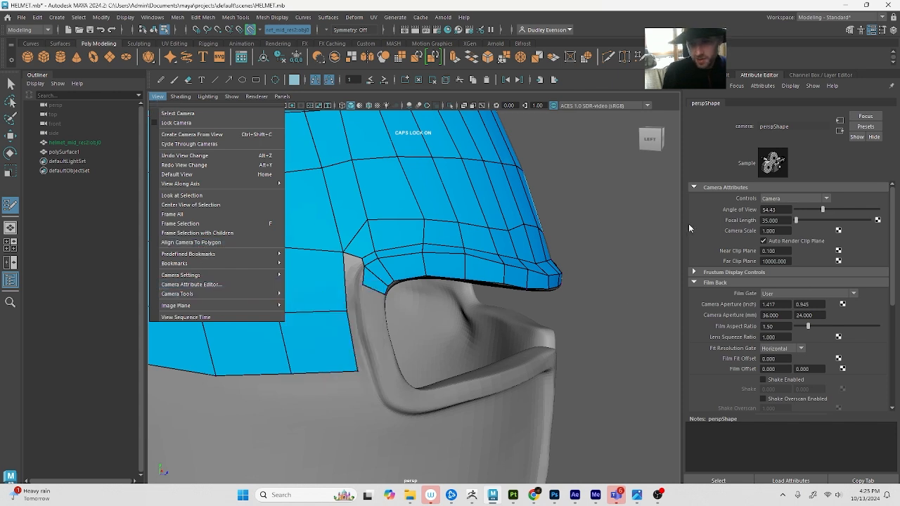
{"action": "left_click", "coordinate": [795, 218]}
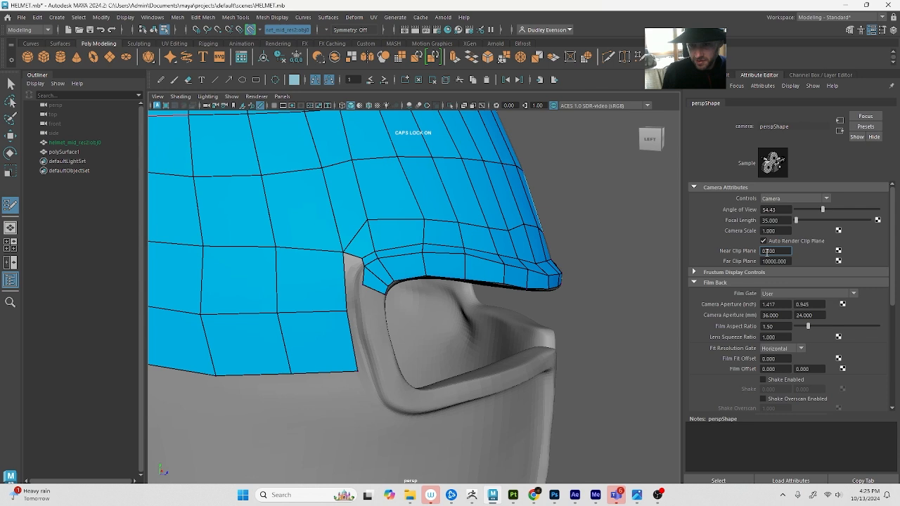
{"action": "left_click", "coordinate": [773, 260]}
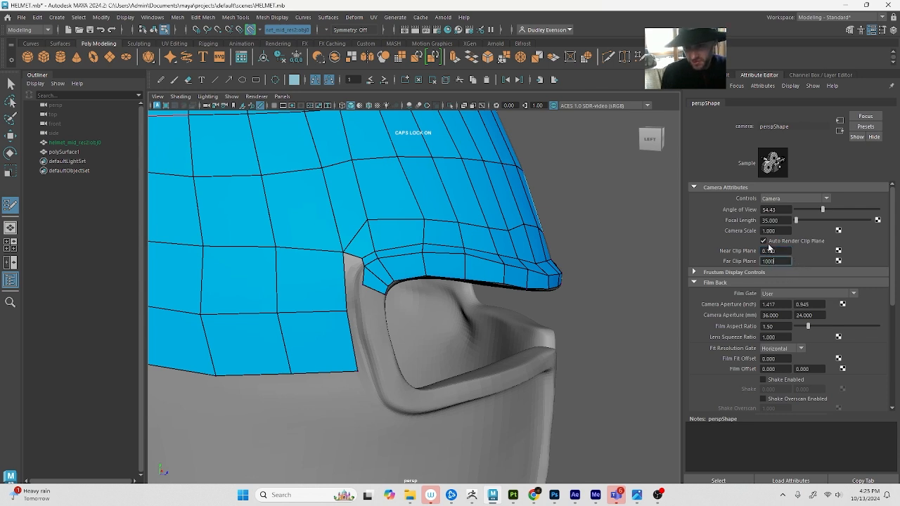
{"action": "left_click", "coordinate": [766, 250]}
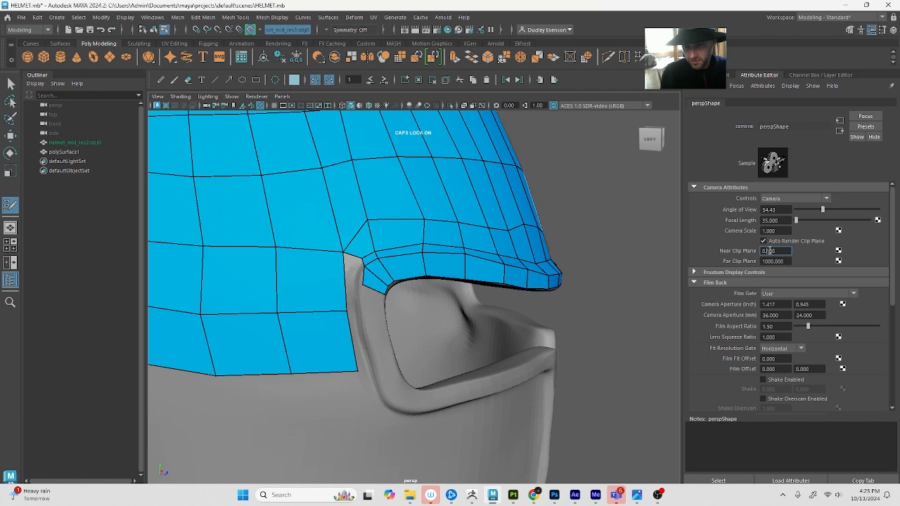
{"action": "type", "text": "00"}
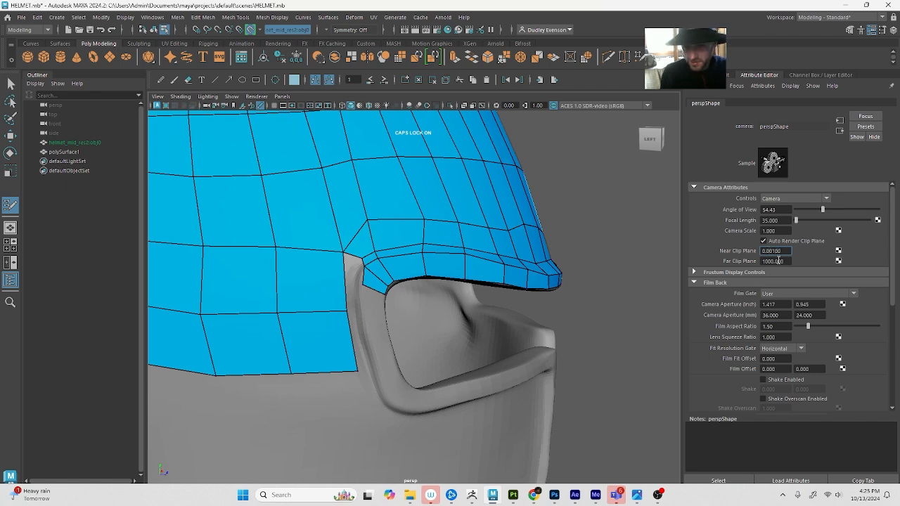
{"action": "key", "text": "Return"}
Check close-up clipping around the eye opening, and undock and close the Attribute Editor
{"action": "scroll", "coordinate": [388, 222], "scroll_direction": "up", "scroll_amount": 5}
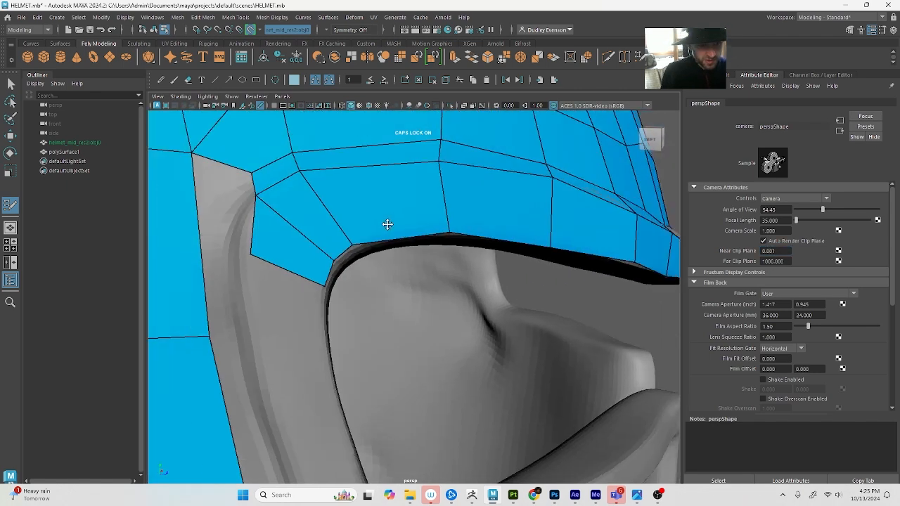
{"action": "scroll", "coordinate": [385, 223], "scroll_direction": "down", "scroll_amount": 4}
{"action": "scroll", "coordinate": [382, 223], "scroll_direction": "up", "scroll_amount": 2}
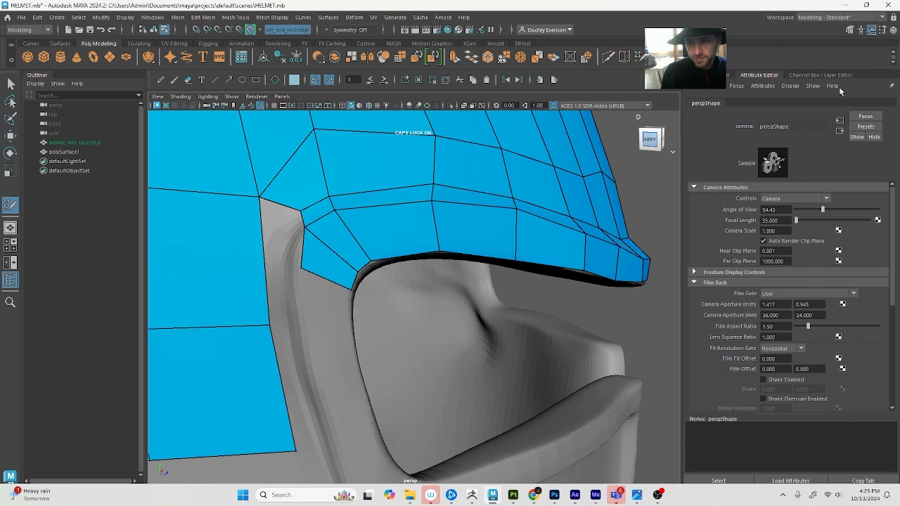
{"action": "left_click_drag", "start_coordinate": [759, 74], "coordinate": [605, 116]}
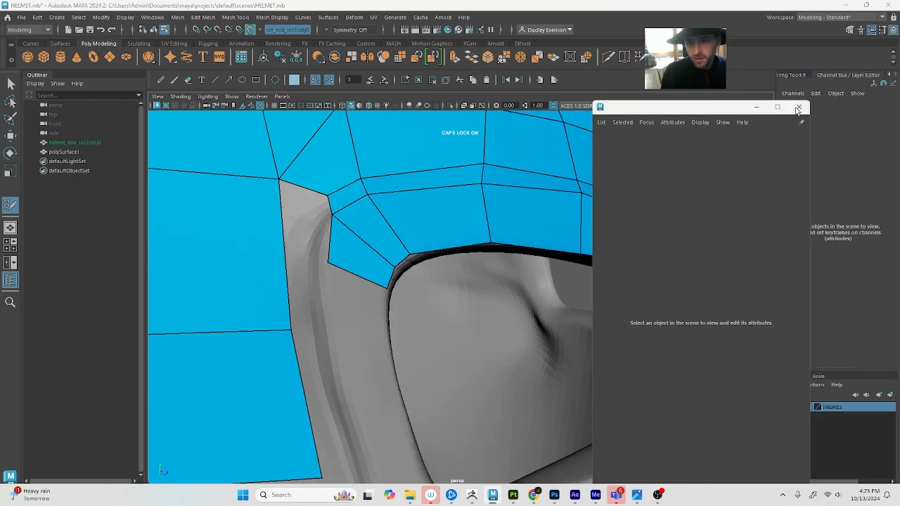
{"action": "left_click", "coordinate": [799, 108]}
Fill the gap between the side border and the brow's rear corner with quads, inserting an edge loop along the brow rim
{"action": "left_click_drag", "start_coordinate": [313, 229], "coordinate": [325, 233], "text": "alt"}
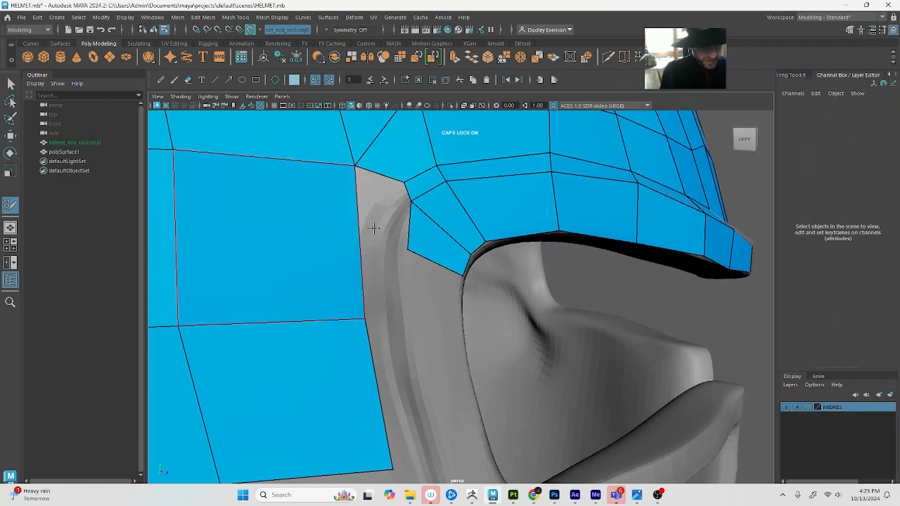
{"action": "left_click", "coordinate": [382, 240]}
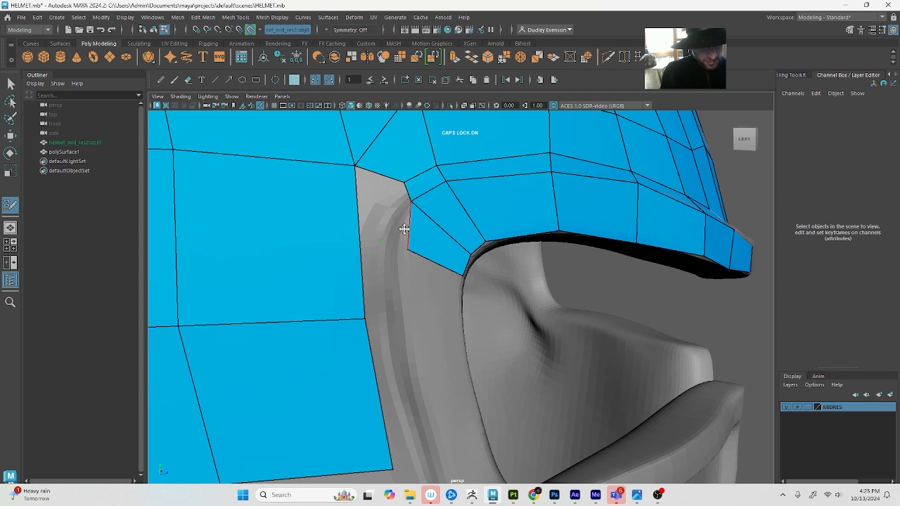
{"action": "left_click", "coordinate": [396, 230], "text": "shift"}
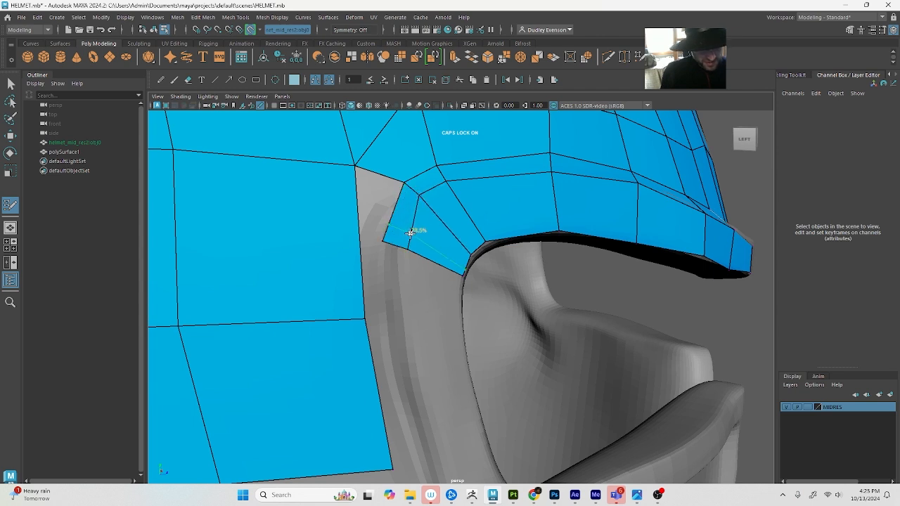
{"action": "left_click", "coordinate": [415, 223], "text": "ctrl"}
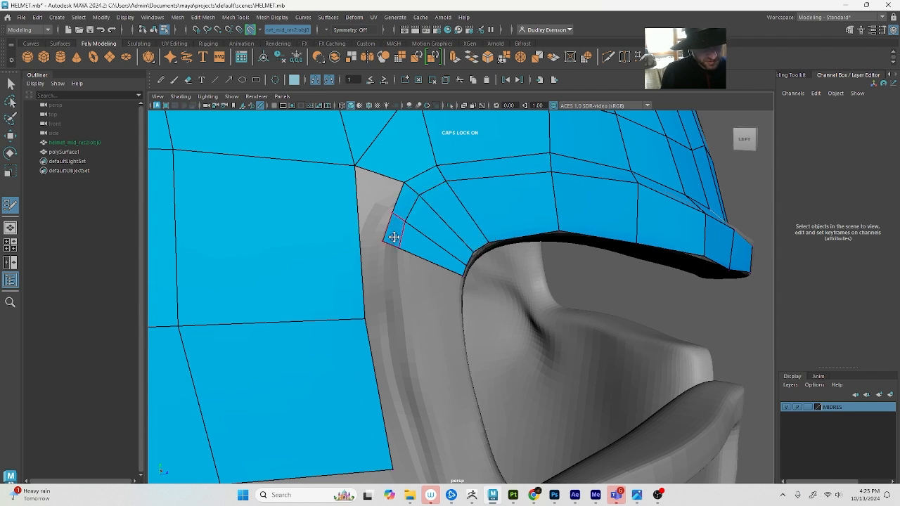
{"action": "left_click", "coordinate": [377, 188], "text": "shift"}
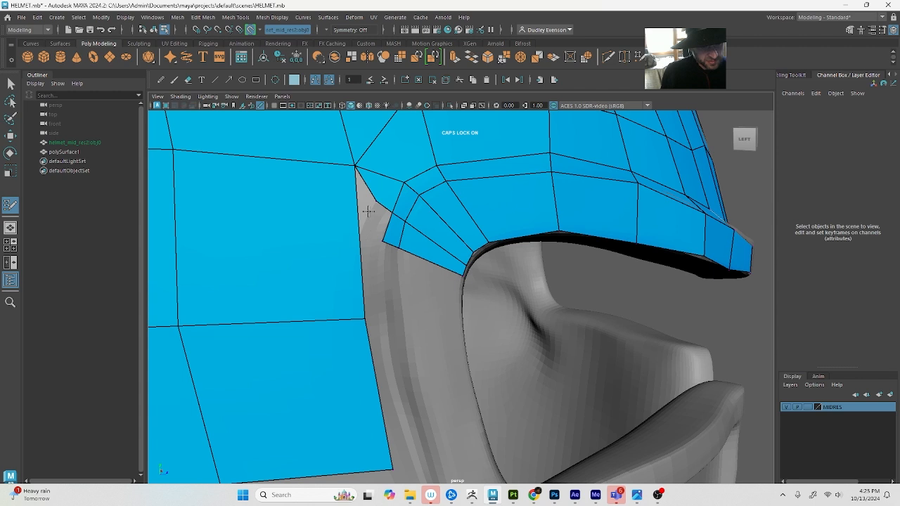
{"action": "left_click", "coordinate": [360, 206], "text": "shift"}
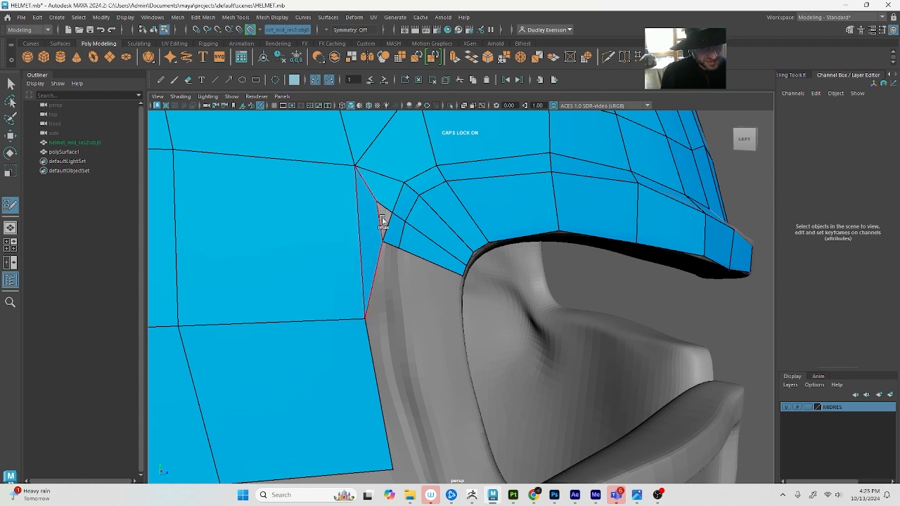
{"action": "left_click_drag", "start_coordinate": [380, 222], "coordinate": [420, 288], "text": "alt"}
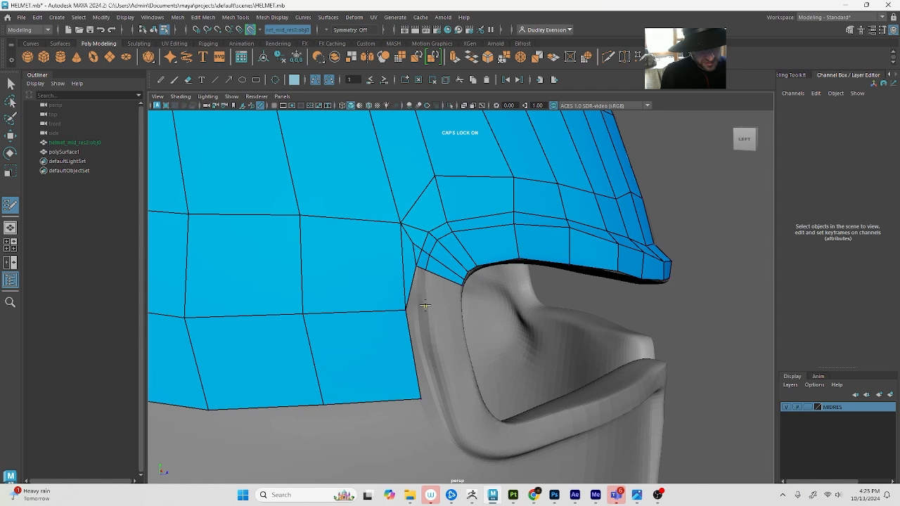
Extend quads down the eye opening's rear rim to the dome's lower border, joining them to the side column
{"action": "left_click", "coordinate": [424, 290], "text": "shift"}
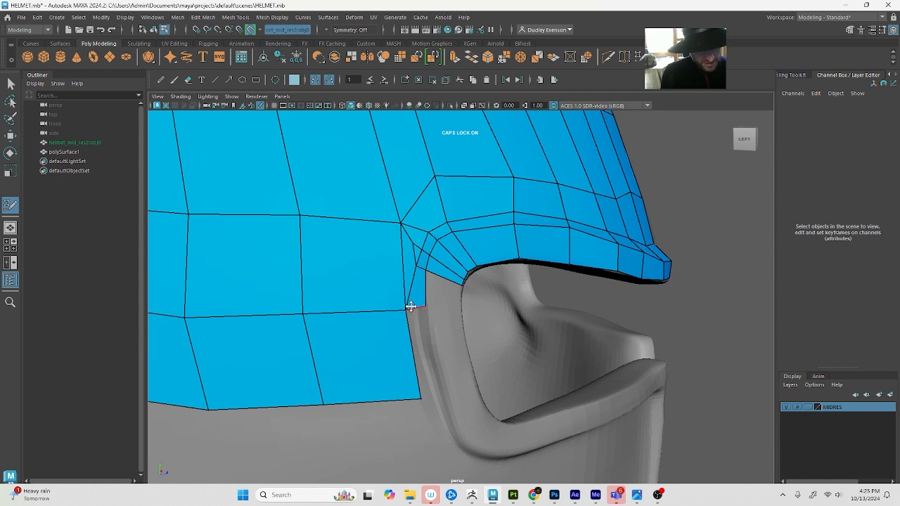
{"action": "key", "text": "ctrl+z"}
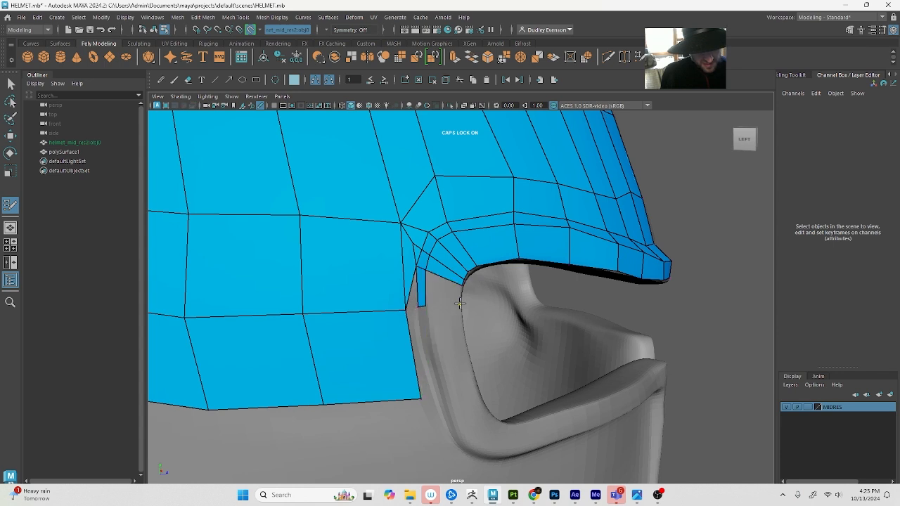
{"action": "left_click_drag", "start_coordinate": [447, 293], "coordinate": [409, 307], "text": "alt"}
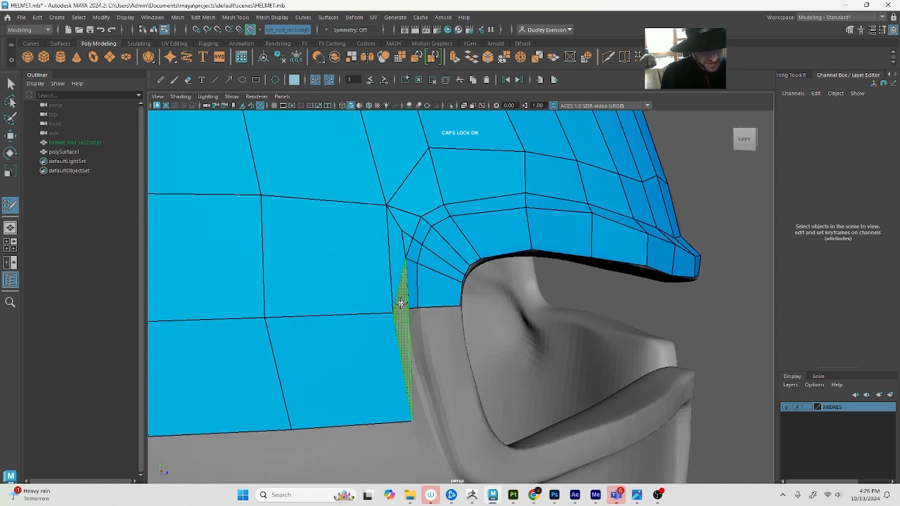
{"action": "left_click", "coordinate": [411, 381], "text": "shift"}
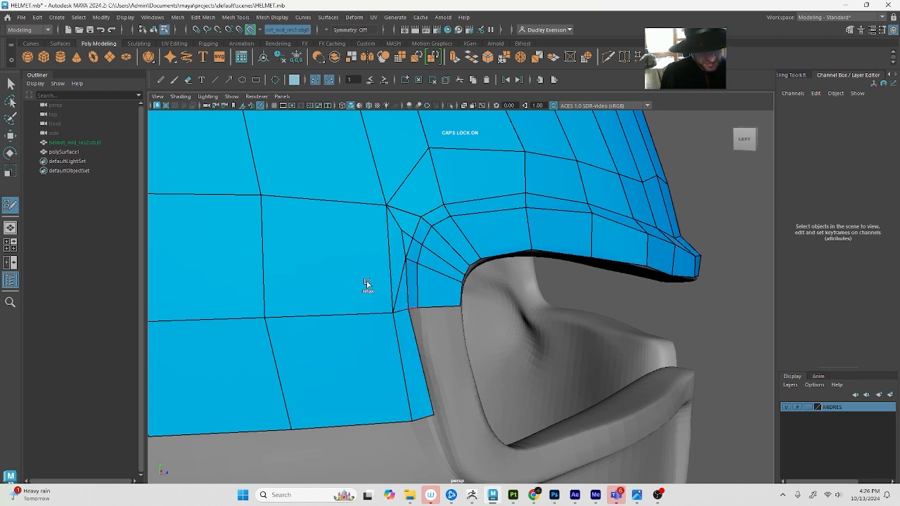
{"action": "left_click_drag", "start_coordinate": [433, 415], "coordinate": [427, 415]}
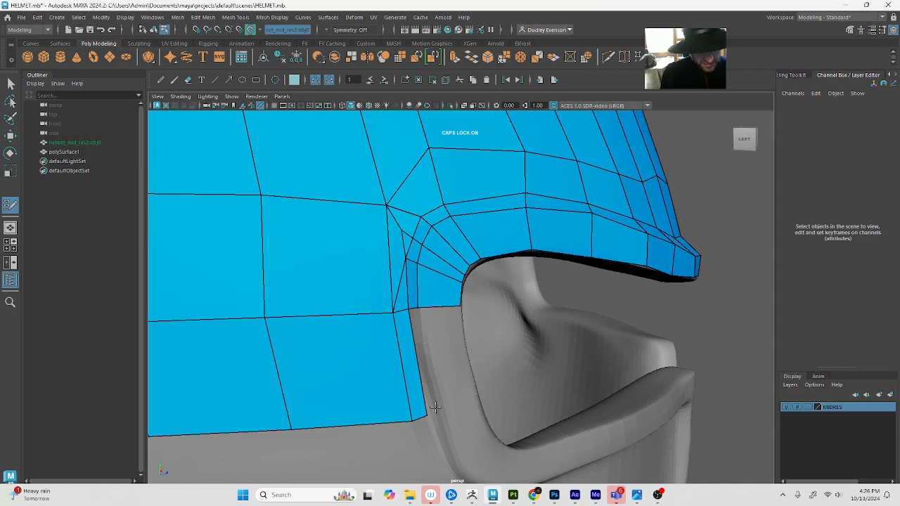
{"action": "left_click", "coordinate": [455, 400], "text": "shift"}
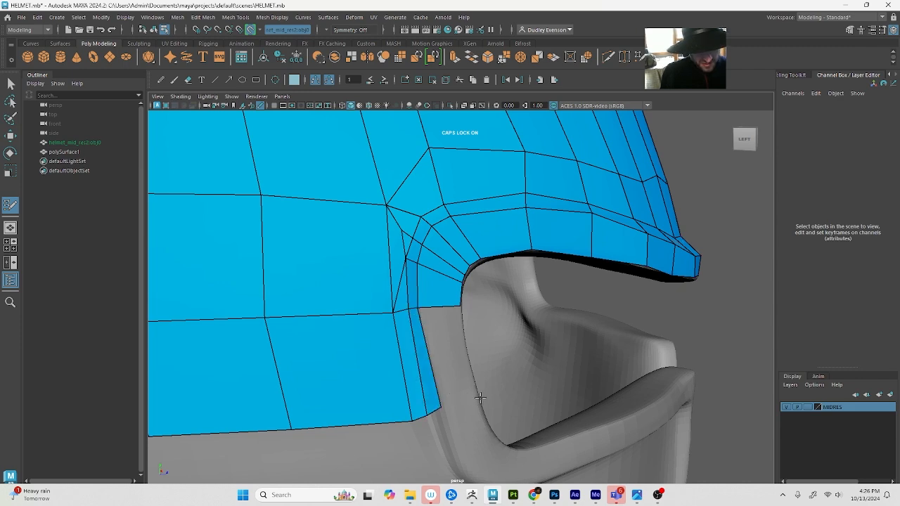
{"action": "mouse_move", "coordinate": [466, 368]}
{"action": "left_mouse_down", "text": "alt"}
{"action": "mouse_move", "coordinate": [442, 367]}
{"action": "mouse_move", "coordinate": [384, 340]}
{"action": "left_mouse_up", "text": "alt"}
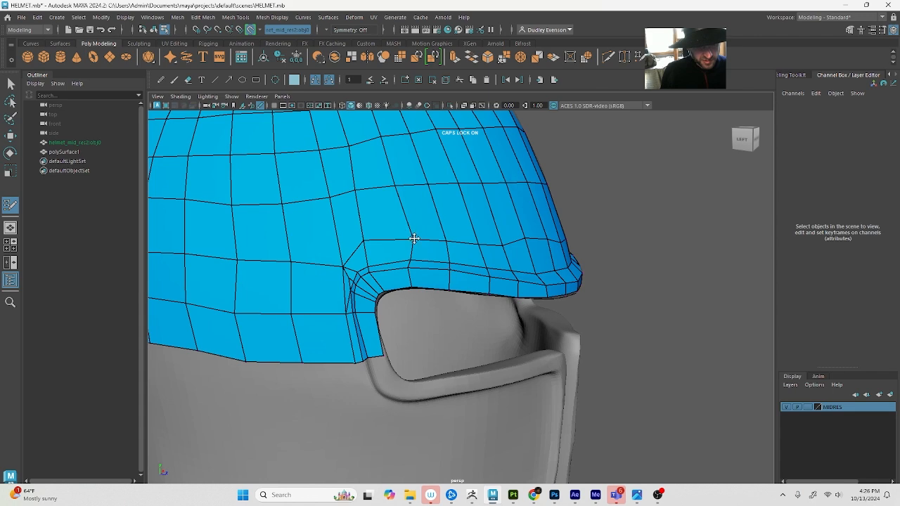
Turn on Object X symmetry for the helmet's retopology mesh
{"action": "left_click_drag", "start_coordinate": [546, 243], "coordinate": [472, 258], "text": "alt"}
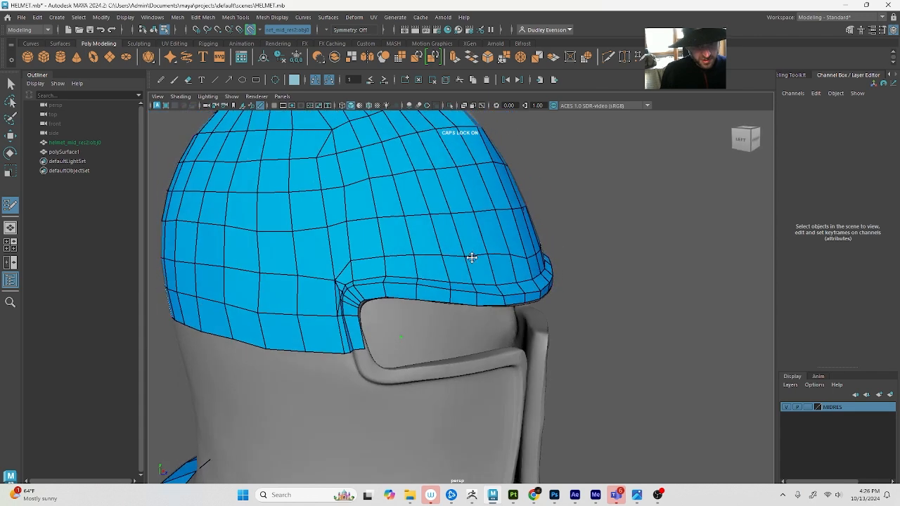
{"action": "left_click_drag", "start_coordinate": [527, 249], "coordinate": [417, 243], "text": "alt"}
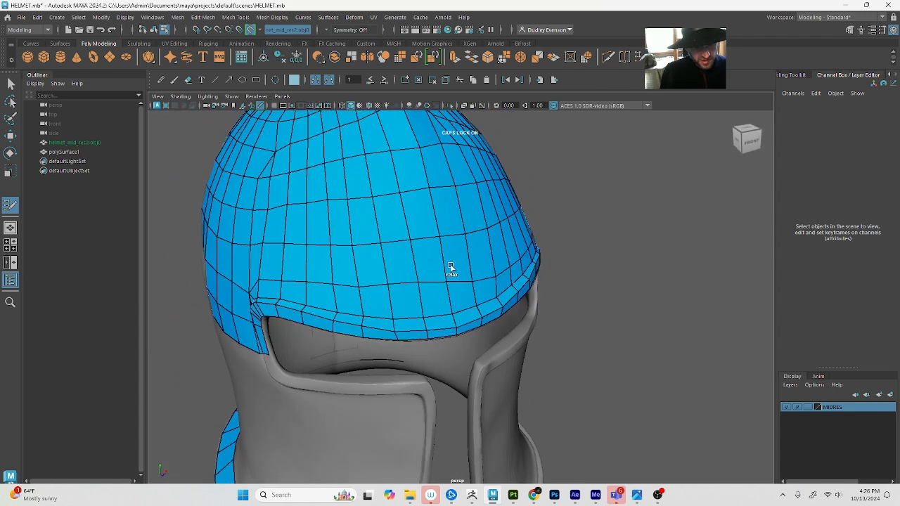
{"action": "left_click_drag", "start_coordinate": [305, 203], "coordinate": [332, 71], "text": "alt"}
{"action": "left_click", "coordinate": [329, 31]}
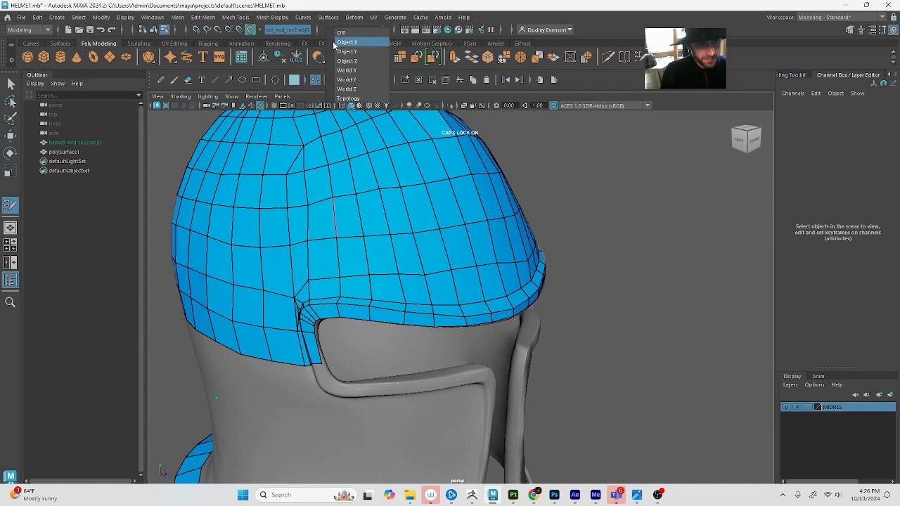
{"action": "left_click", "coordinate": [337, 43]}
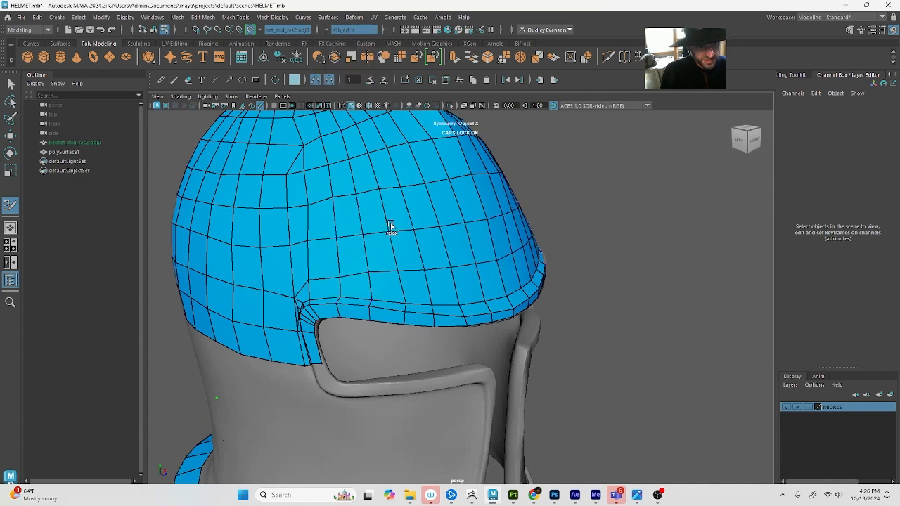
Relax the quads on the dome's side and front above the brow to even out their spacing
{"action": "mouse_move", "coordinate": [390, 225]}
{"action": "left_mouse_down", "text": "shift"}
{"action": "mouse_move", "coordinate": [351, 197]}
{"action": "mouse_move", "coordinate": [450, 182]}
{"action": "left_mouse_up", "text": "shift"}
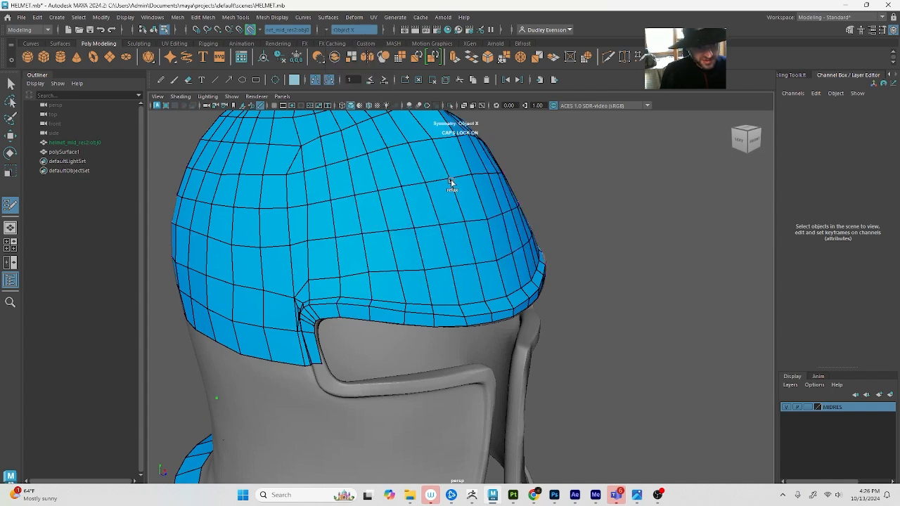
{"action": "left_click_drag", "start_coordinate": [362, 262], "coordinate": [482, 241], "text": "alt"}
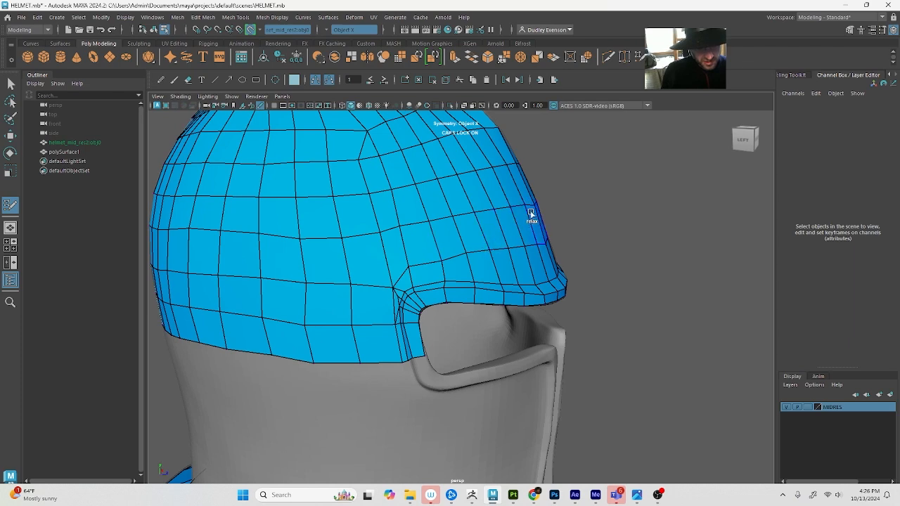
{"action": "left_click_drag", "start_coordinate": [532, 253], "coordinate": [445, 257], "text": "alt"}
Multi-Cut a new edge from the dome row above the eye opening down across the brow rim to its lower border
{"action": "scroll", "coordinate": [424, 252], "scroll_direction": "up", "scroll_amount": 3}
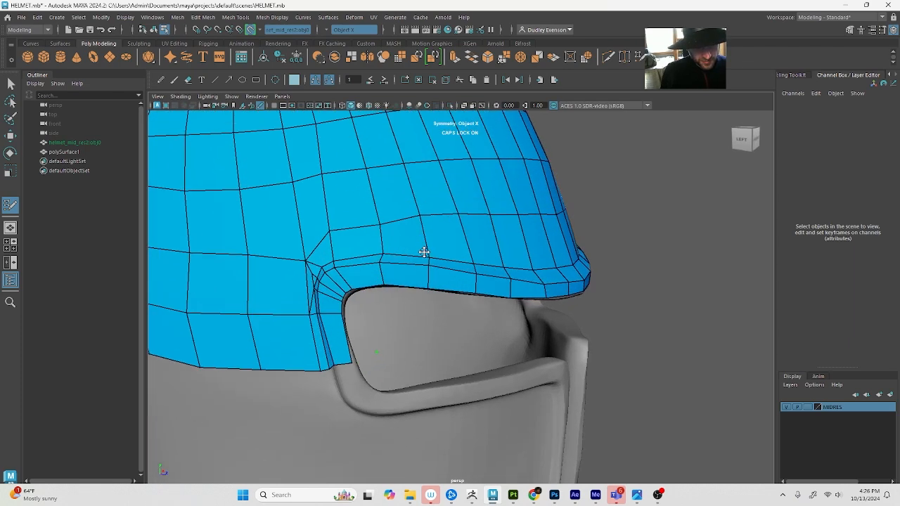
{"action": "scroll", "coordinate": [424, 251], "scroll_direction": "up", "scroll_amount": 1}
{"action": "left_click", "coordinate": [850, 30]}
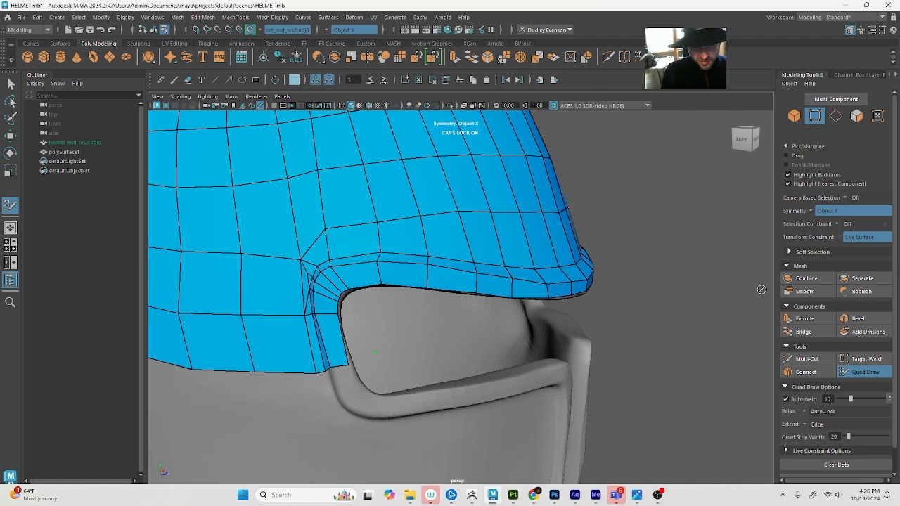
{"action": "left_click", "coordinate": [807, 359]}
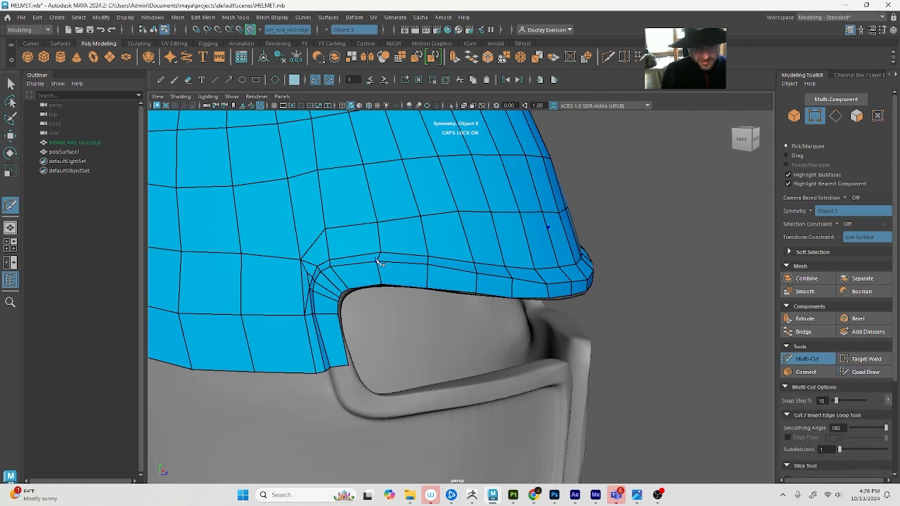
{"action": "left_click", "coordinate": [419, 216]}
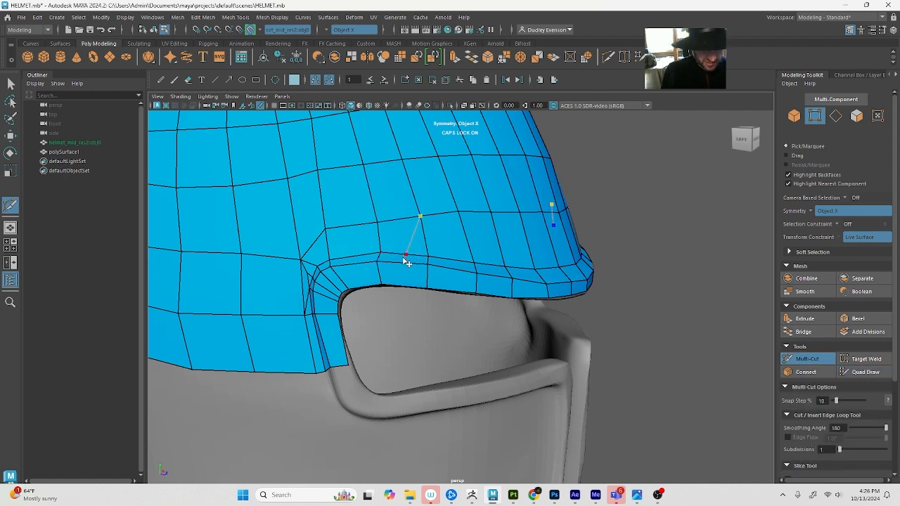
{"action": "left_click", "coordinate": [403, 262]}
{"action": "left_click", "coordinate": [401, 285]}
{"action": "left_click_drag", "start_coordinate": [403, 285], "coordinate": [424, 265], "text": "alt"}
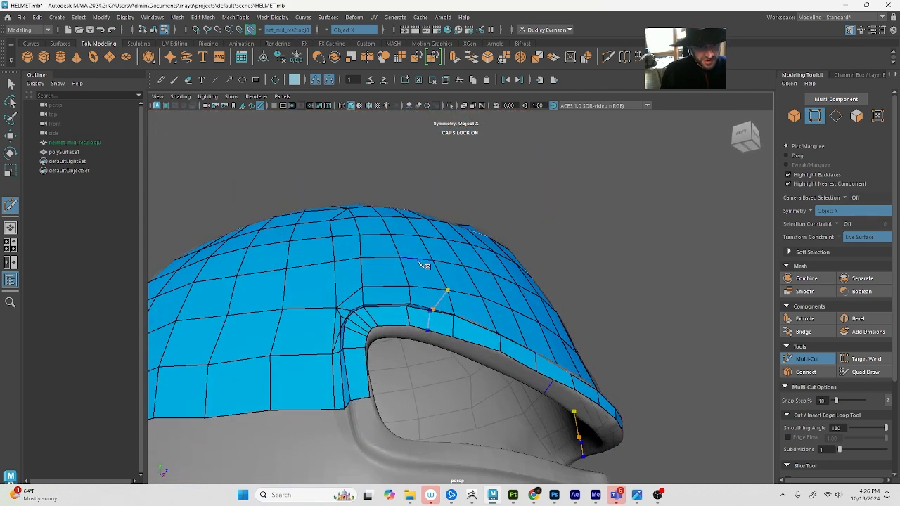
{"action": "key", "text": "q"}
Select the new cut's vertex on the brow rim's lower border for moving, and return to Quad Draw to adjust the rim
{"action": "left_click", "coordinate": [427, 330]}
{"action": "key", "text": "w"}
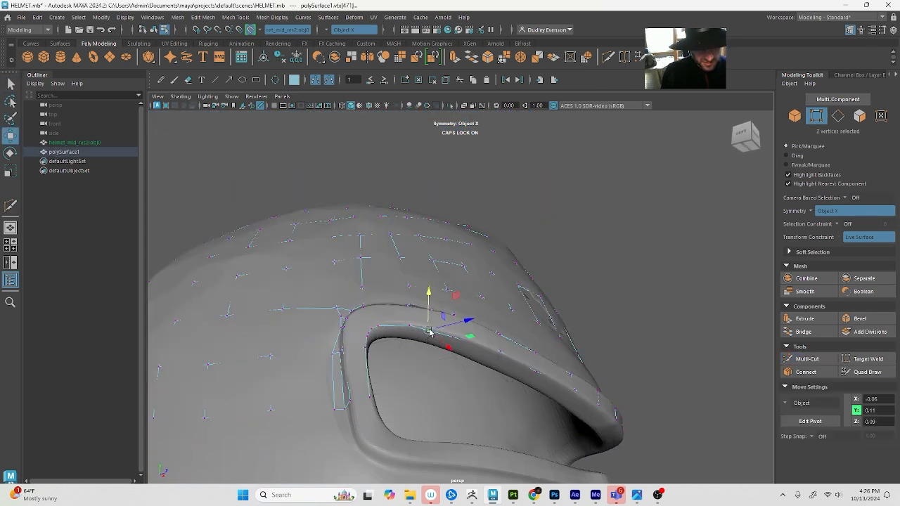
{"action": "left_click", "coordinate": [866, 378]}
{"action": "scroll", "coordinate": [553, 296], "scroll_direction": "down", "scroll_amount": 8}
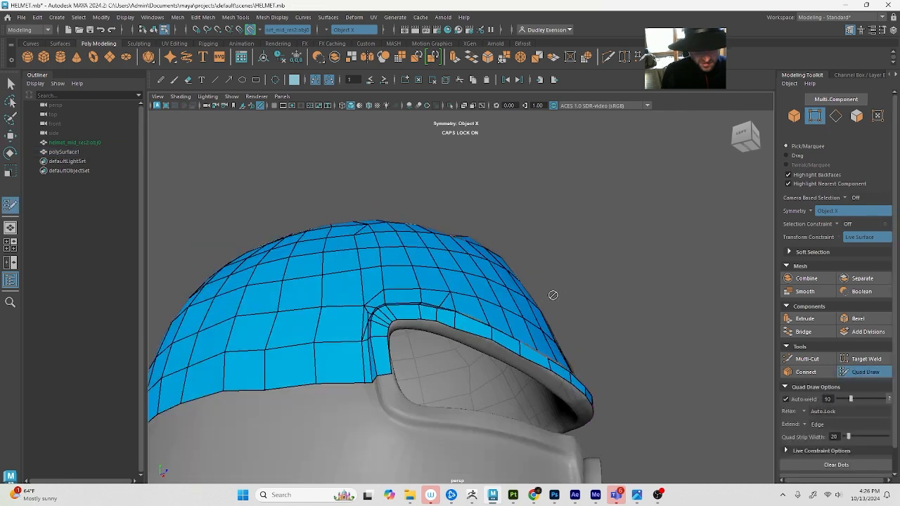
{"action": "scroll", "coordinate": [443, 328], "scroll_direction": "up", "scroll_amount": 5}
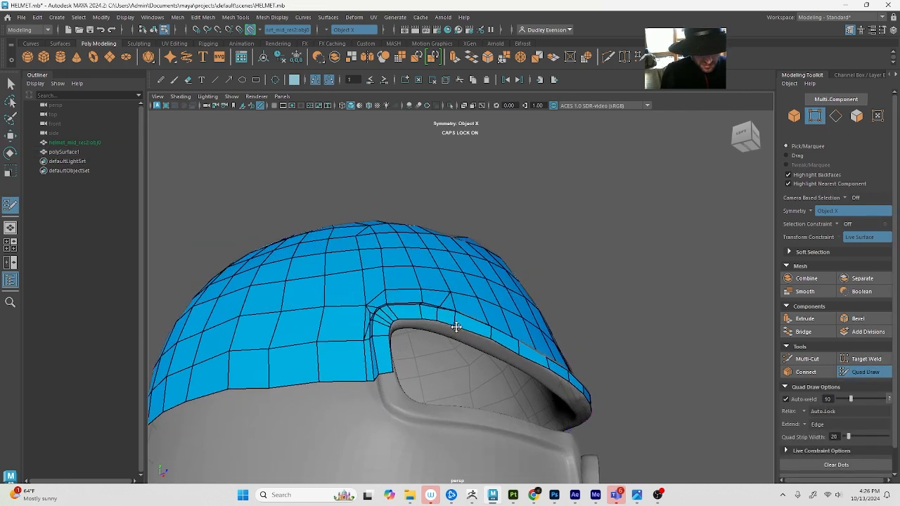
{"action": "left_click_drag", "start_coordinate": [455, 327], "coordinate": [421, 320], "text": "alt"}
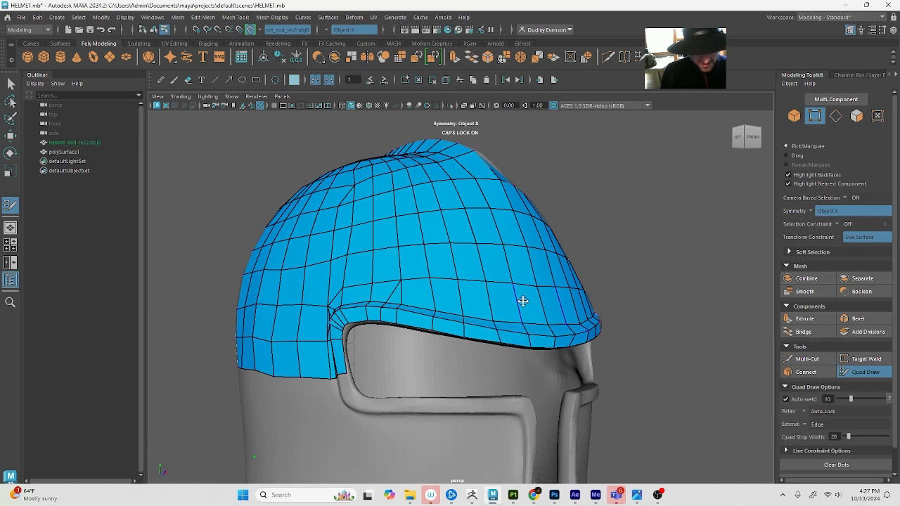
Multi-Cut mirrored edges from the front centre vertex above the brow down across the brow rim, and return to Quad Draw
{"action": "scroll", "coordinate": [534, 290], "scroll_direction": "down", "scroll_amount": 2}
{"action": "left_click_drag", "start_coordinate": [547, 279], "coordinate": [516, 309], "text": "alt"}
{"action": "scroll", "coordinate": [464, 333], "scroll_direction": "up", "scroll_amount": 2}
{"action": "scroll", "coordinate": [361, 367], "scroll_direction": "up", "scroll_amount": 3}
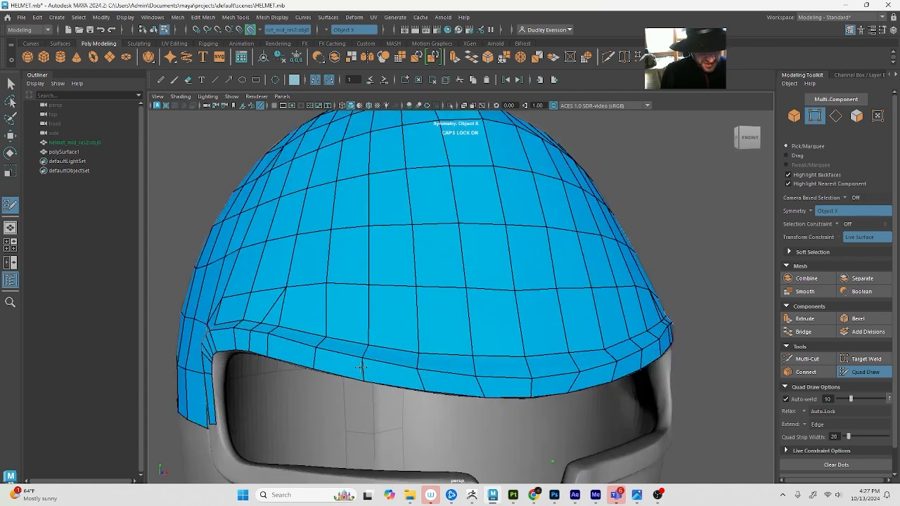
{"action": "scroll", "coordinate": [378, 367], "scroll_direction": "up", "scroll_amount": 4}
{"action": "scroll", "coordinate": [378, 365], "scroll_direction": "down", "scroll_amount": 5}
{"action": "left_click_drag", "start_coordinate": [383, 378], "coordinate": [458, 366], "text": "alt"}
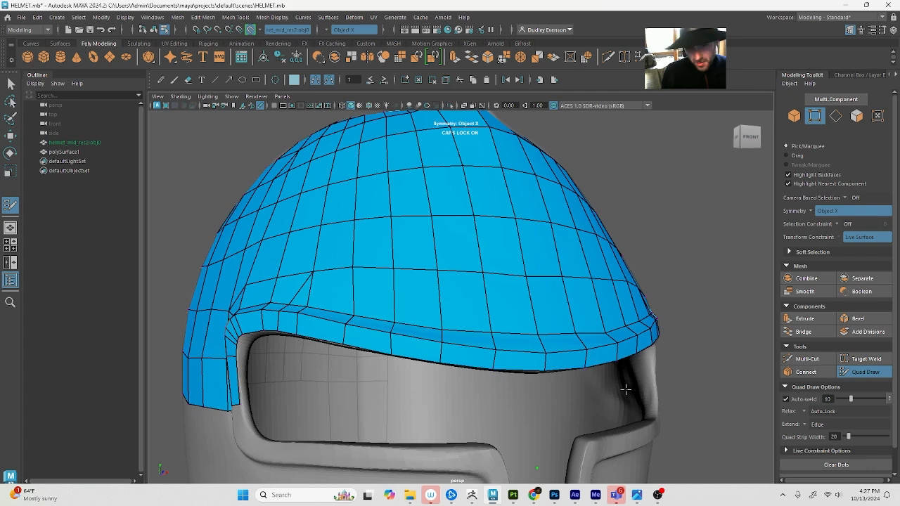
{"action": "left_click", "coordinate": [808, 359]}
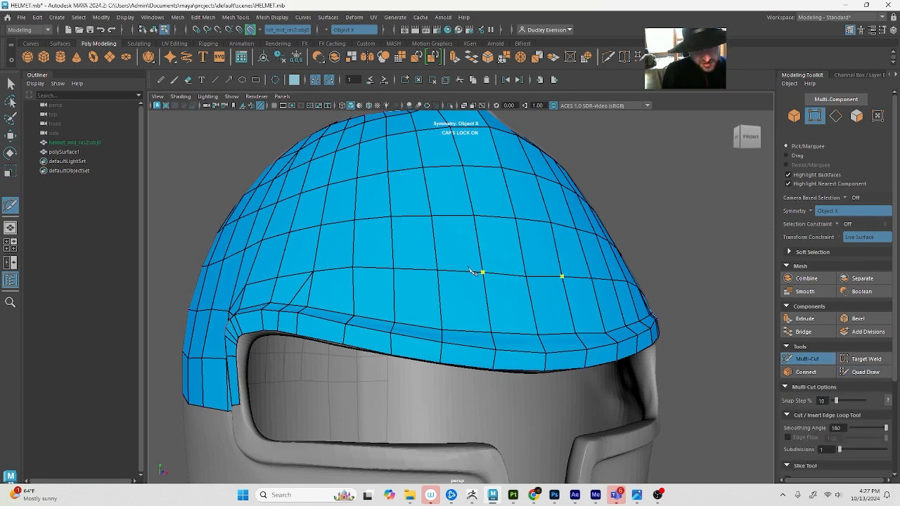
{"action": "left_click", "coordinate": [526, 277]}
{"action": "left_click", "coordinate": [517, 333]}
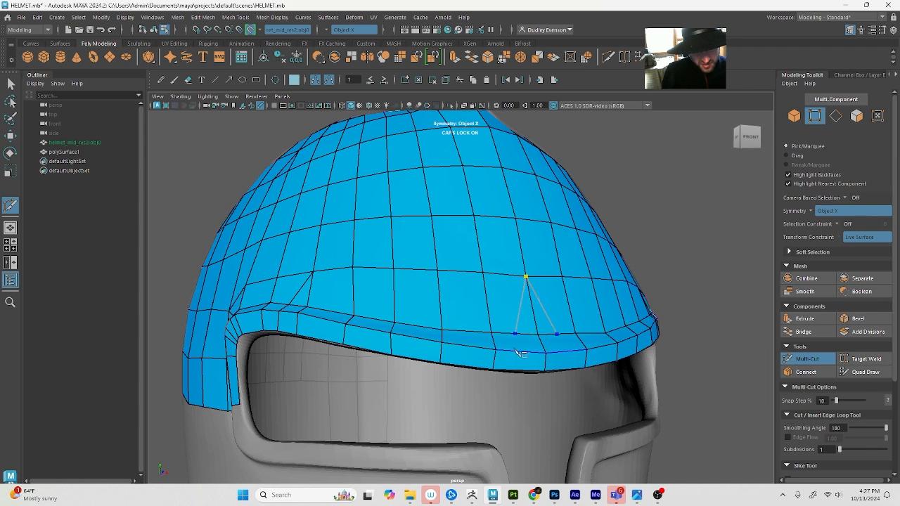
{"action": "left_click", "coordinate": [518, 351]}
{"action": "key", "text": "q"}
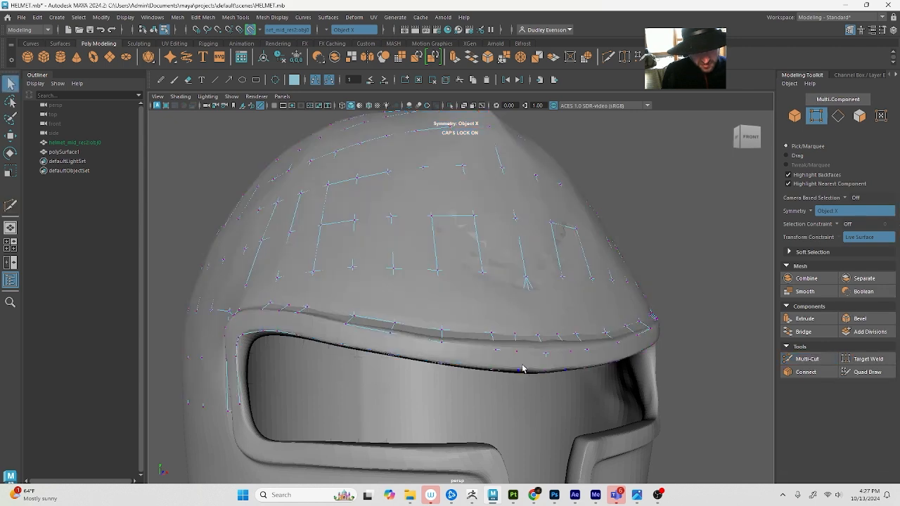
{"action": "left_click", "coordinate": [865, 372]}
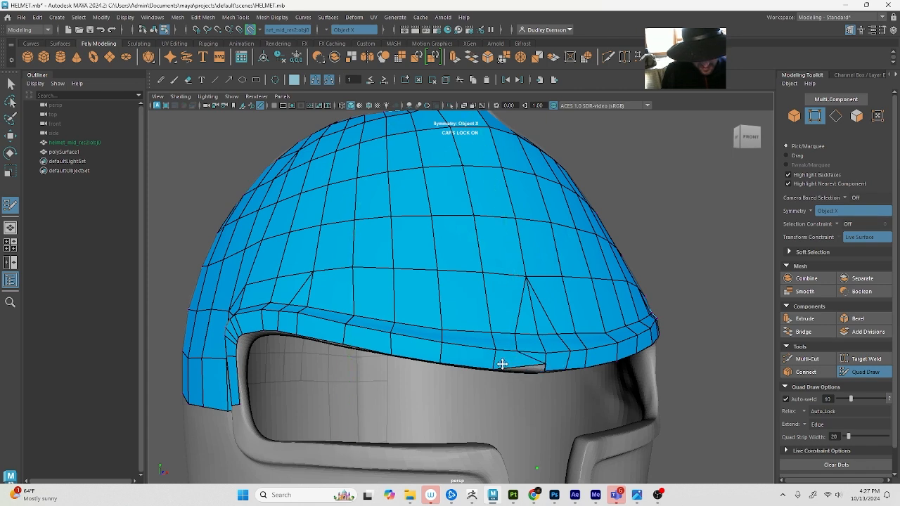
Undo the last vertex changes at the centre of the brow rim
{"action": "mouse_move", "coordinate": [516, 344]}
{"action": "left_mouse_down"}
{"action": "mouse_move", "coordinate": [542, 352]}
{"action": "mouse_move", "coordinate": [518, 367]}
{"action": "mouse_move", "coordinate": [420, 175]}
{"action": "left_mouse_up"}
{"action": "key", "text": "ctrl+z"}
{"action": "key", "text": "ctrl+z"}
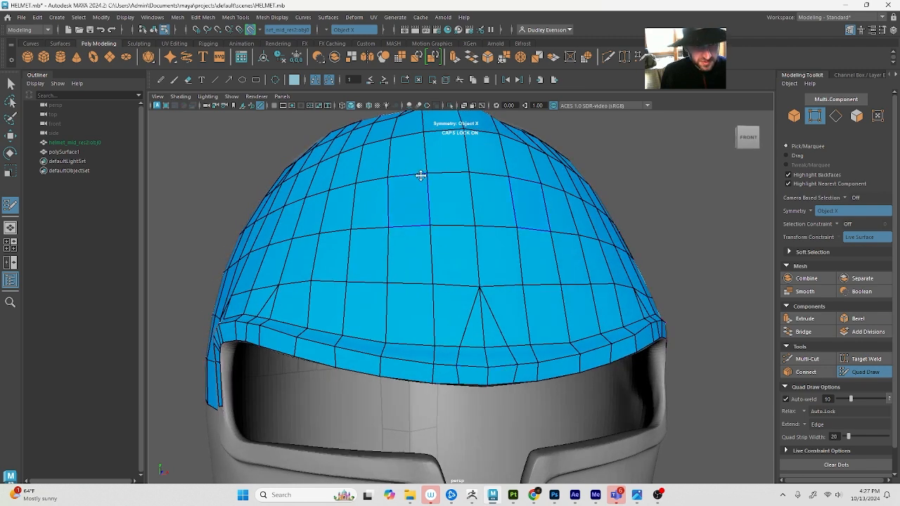
Switch symmetry off and back on to Object X, and reactivate Quad Draw
{"action": "left_click", "coordinate": [329, 31]}
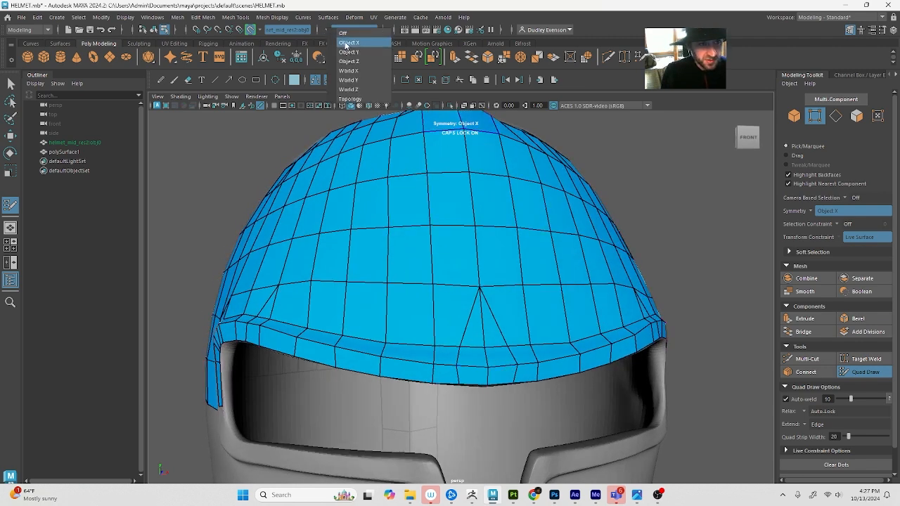
{"action": "left_click", "coordinate": [348, 40]}
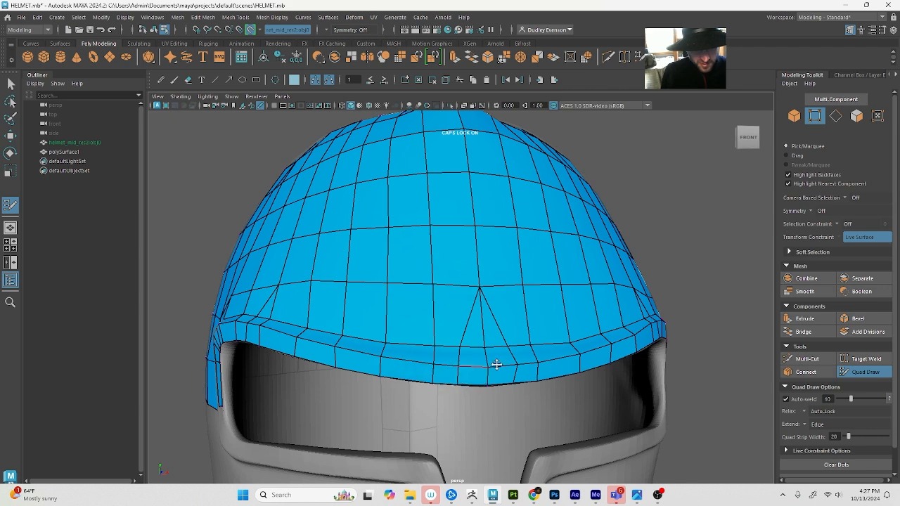
{"action": "key", "text": "q"}
{"action": "scroll", "coordinate": [638, 316], "scroll_direction": "down", "scroll_amount": 4}
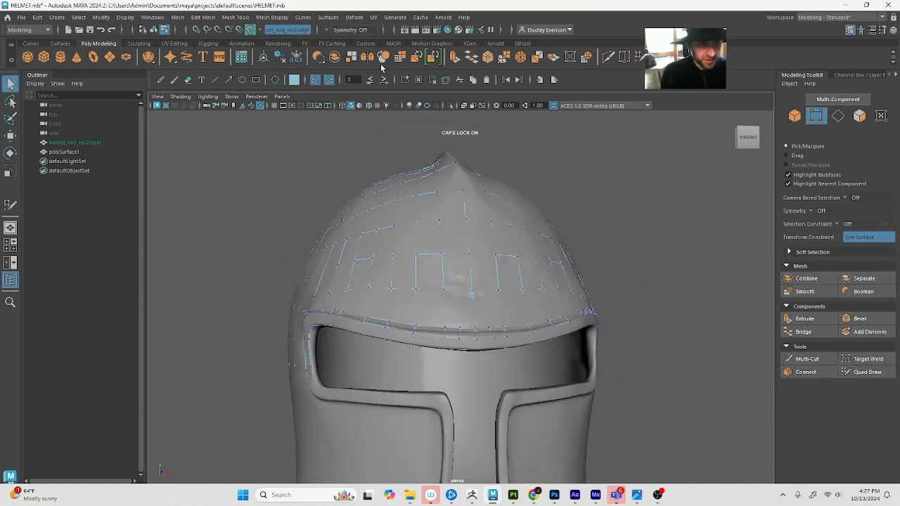
{"action": "left_click", "coordinate": [332, 28]}
{"action": "left_click", "coordinate": [348, 41]}
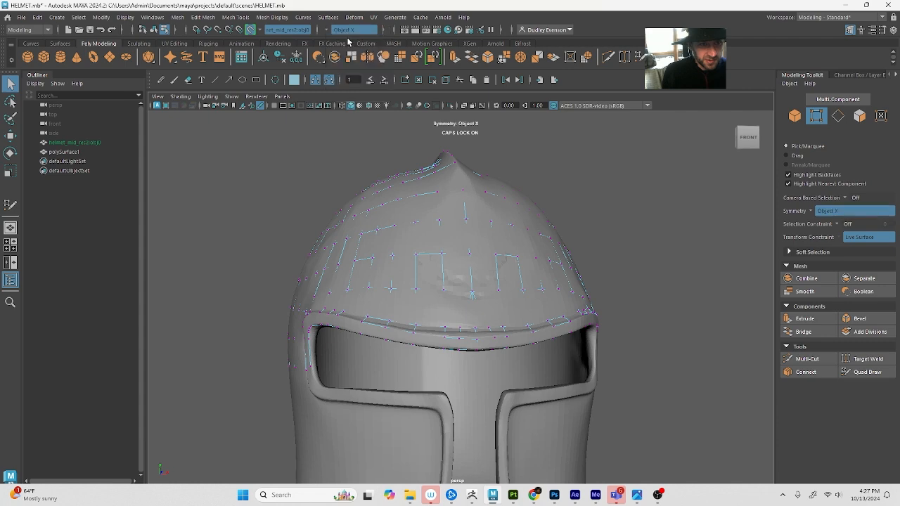
{"action": "left_click_drag", "start_coordinate": [488, 335], "coordinate": [504, 330], "text": "alt"}
{"action": "left_click", "coordinate": [874, 372]}
Extend the quad strips down the eye opening's rear rim below the dome's border, towards the lower rear corner
{"action": "scroll", "coordinate": [555, 281], "scroll_direction": "down", "scroll_amount": 4}
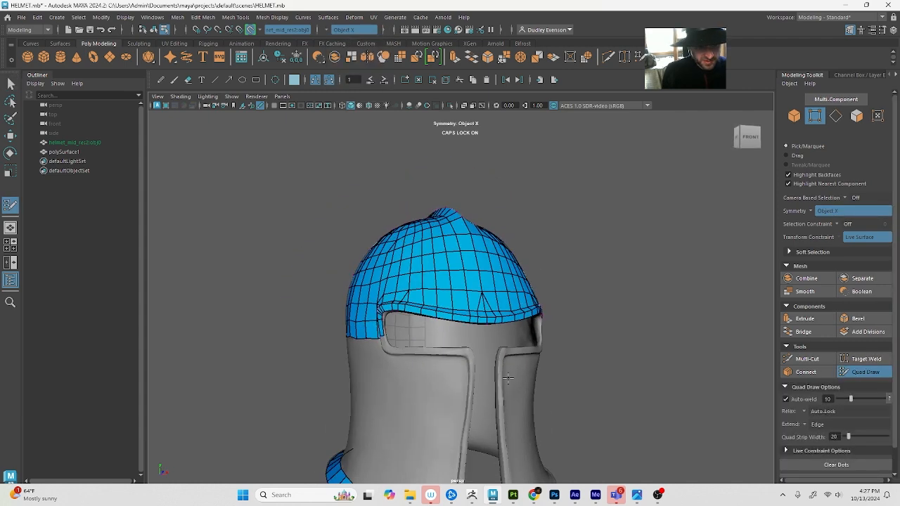
{"action": "left_click_drag", "start_coordinate": [538, 258], "coordinate": [615, 252], "text": "alt"}
{"action": "scroll", "coordinate": [604, 281], "scroll_direction": "up", "scroll_amount": 10}
{"action": "scroll", "coordinate": [520, 355], "scroll_direction": "down", "scroll_amount": 5}
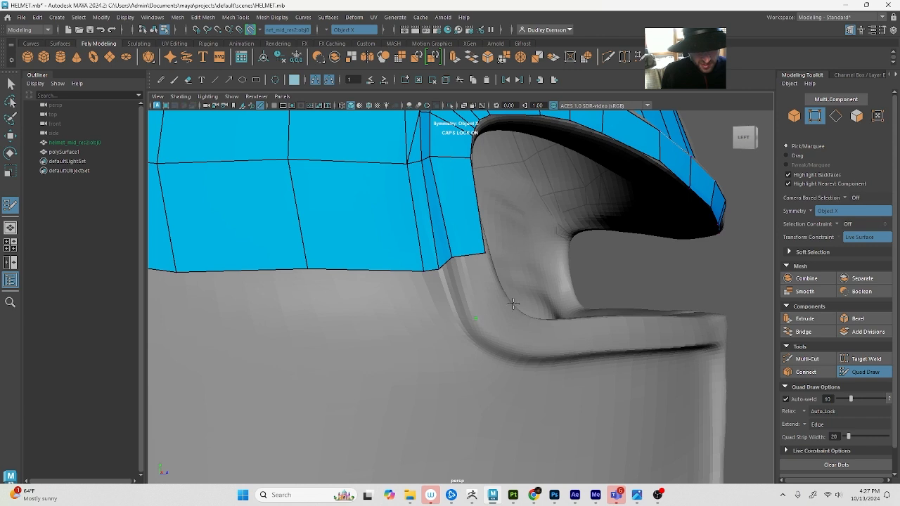
{"action": "left_click", "coordinate": [508, 306], "text": "shift"}
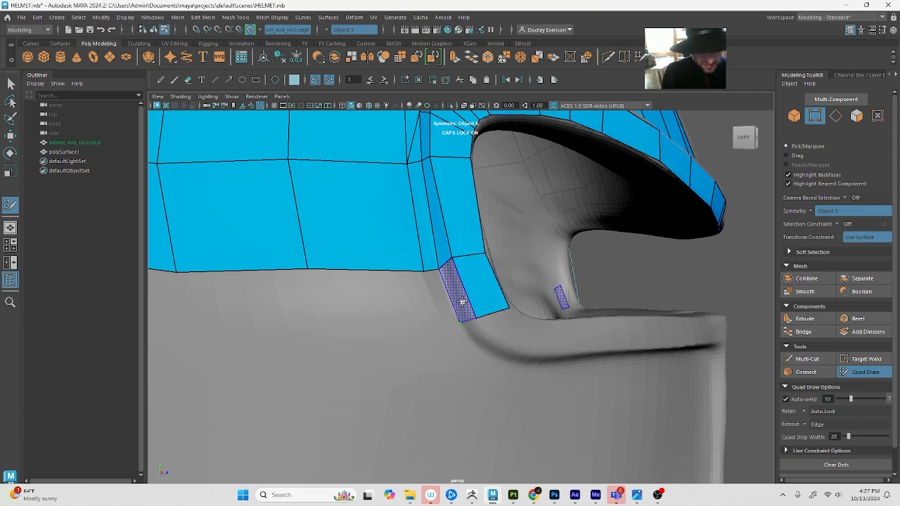
{"action": "left_click", "coordinate": [437, 320], "text": "shift"}
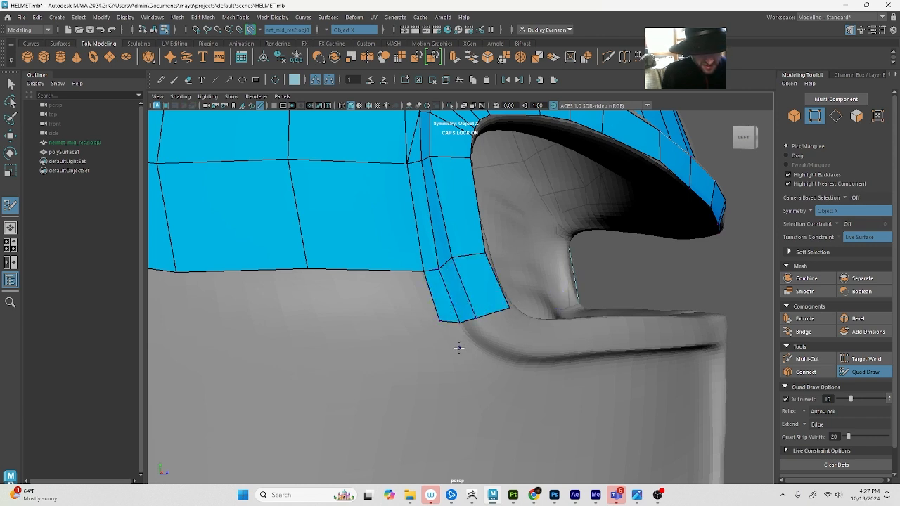
{"action": "left_click", "coordinate": [475, 333], "text": "shift"}
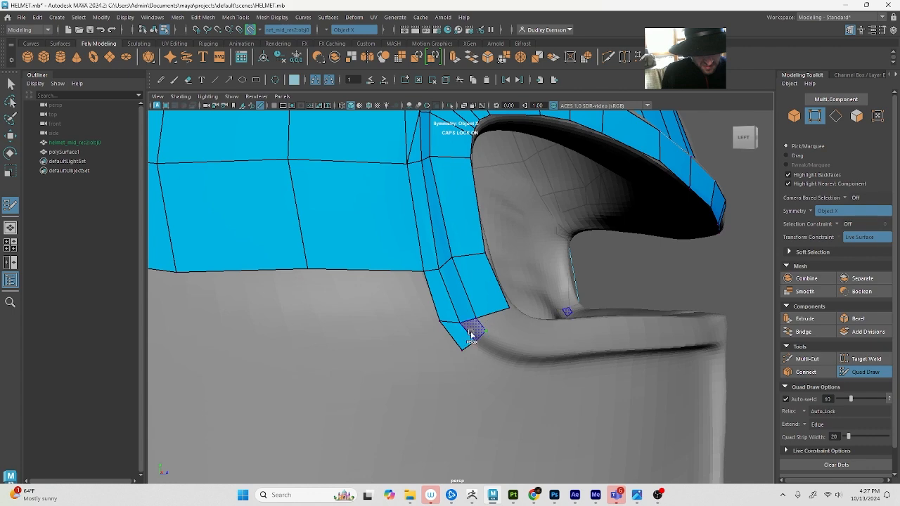
Continue the rim's quad strips around the eye opening's lower rear corner and onto the start of the lower rim
{"action": "left_click_drag", "start_coordinate": [476, 329], "coordinate": [446, 335], "text": "alt"}
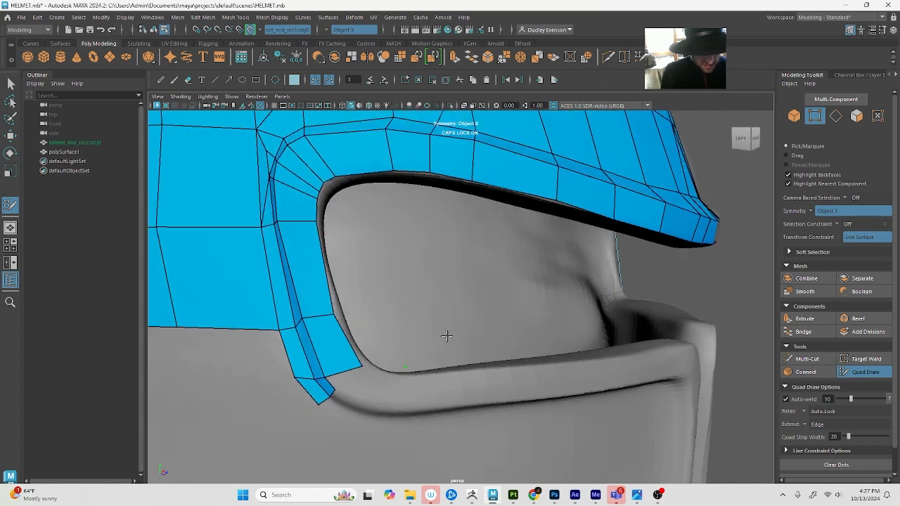
{"action": "left_click", "coordinate": [367, 369], "text": "shift"}
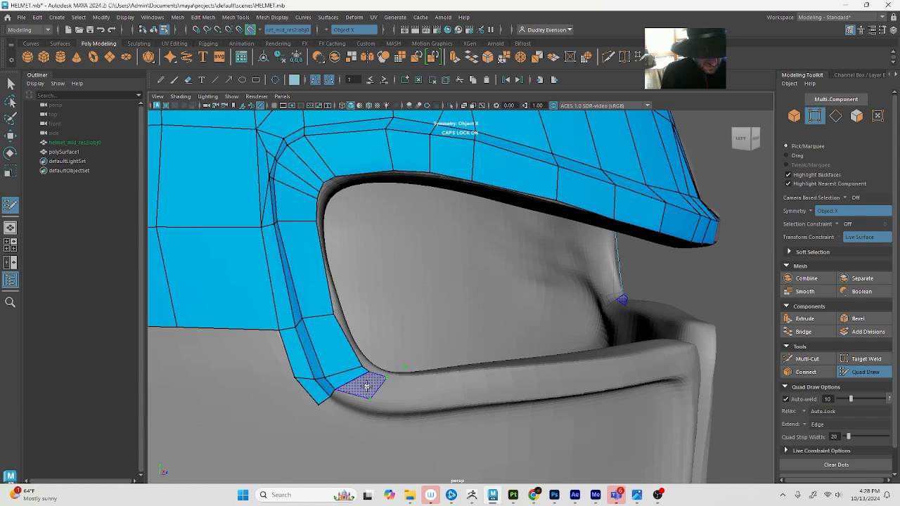
{"action": "left_click", "coordinate": [355, 398], "text": "shift"}
{"action": "left_click", "coordinate": [366, 411], "text": "shift"}
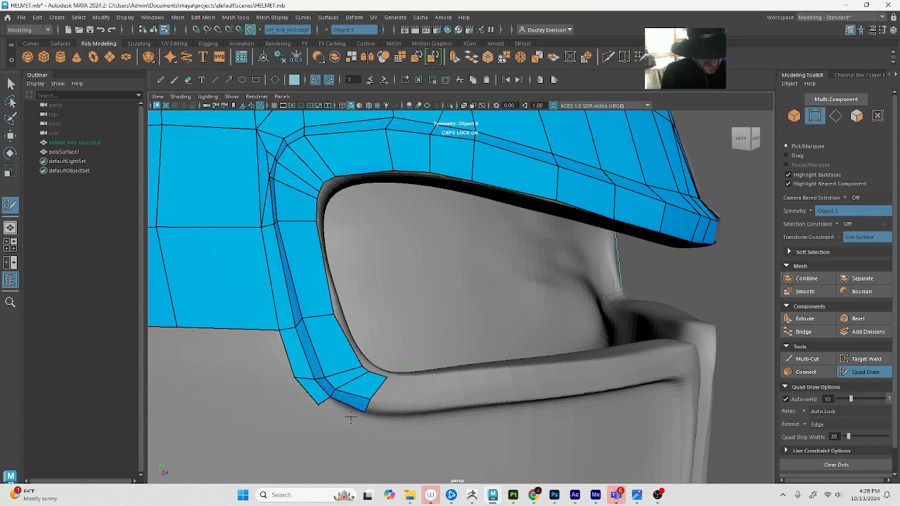
{"action": "left_click", "coordinate": [347, 416], "text": "shift"}
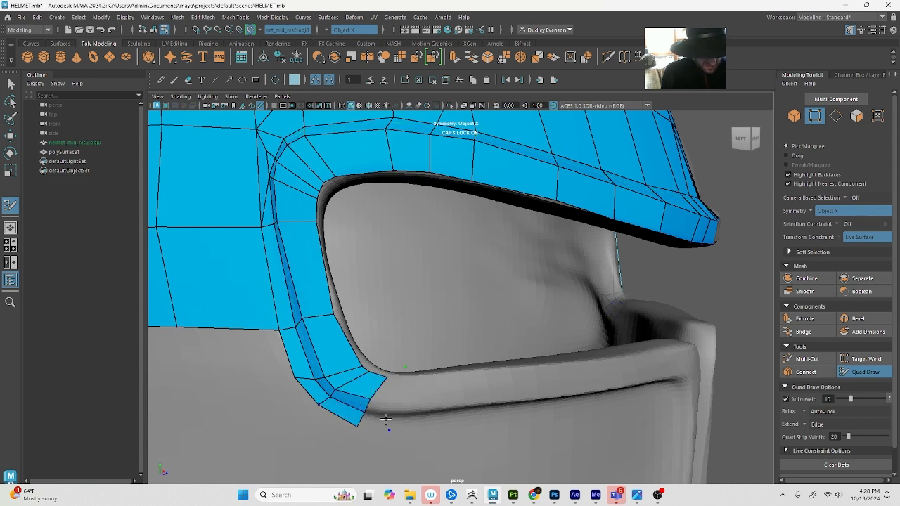
{"action": "left_click", "coordinate": [380, 415], "text": "shift"}
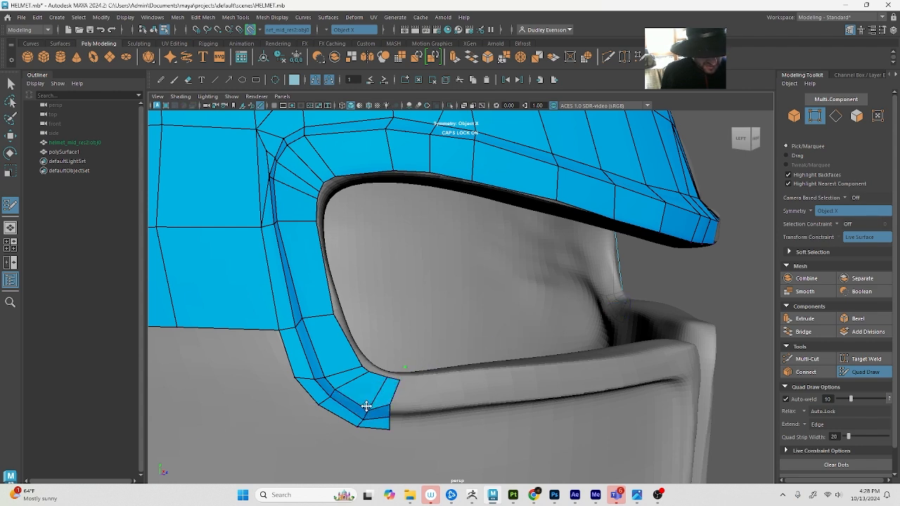
{"action": "scroll", "coordinate": [373, 362], "scroll_direction": "down", "scroll_amount": 5}
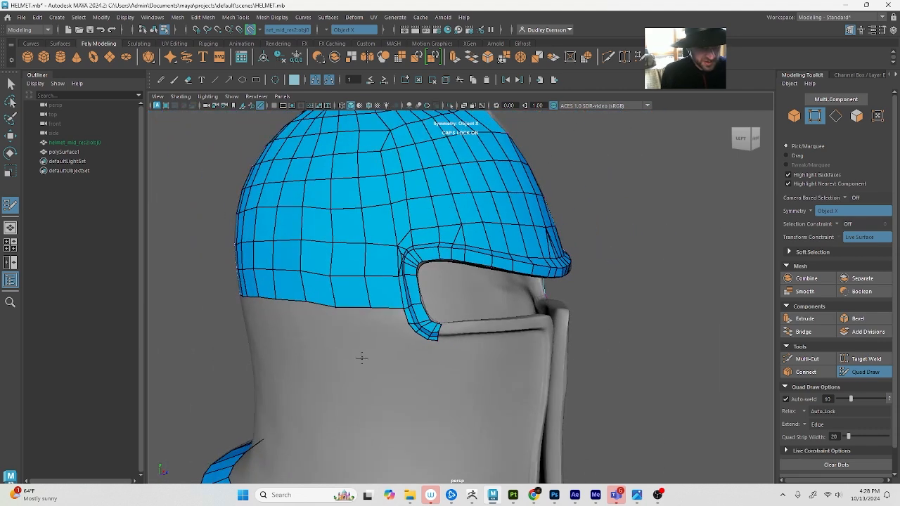
{"action": "left_click_drag", "start_coordinate": [337, 365], "coordinate": [265, 381], "text": "alt"}
{"action": "right_click_drag", "start_coordinate": [265, 382], "coordinate": [310, 377], "text": "alt"}
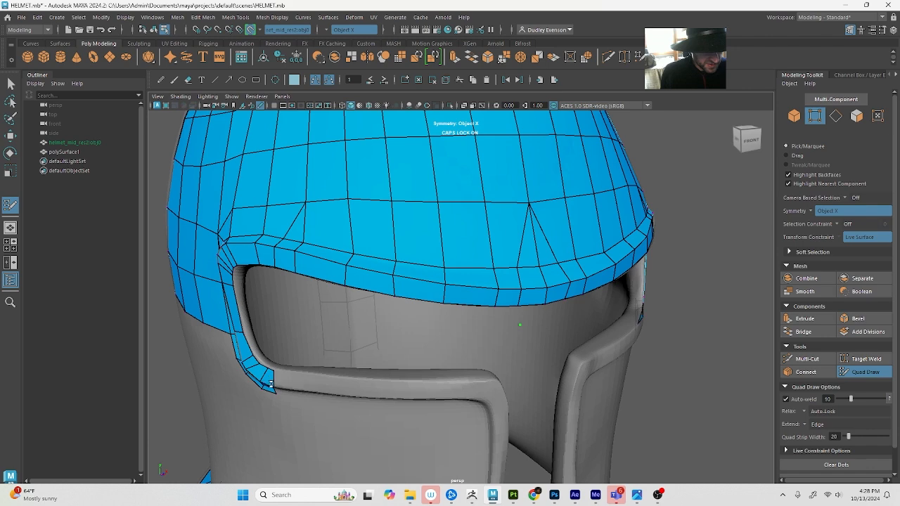
{"action": "left_click_drag", "start_coordinate": [271, 382], "coordinate": [278, 318], "text": "alt"}
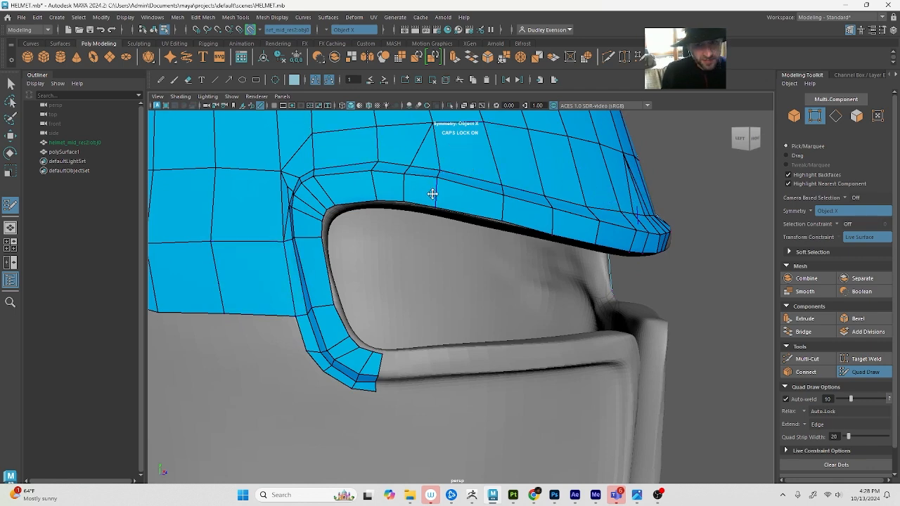
Lower the dome vertex above the brow rim's rear part towards the rim and adjust the corner vertex beside it
{"action": "left_click_drag", "start_coordinate": [432, 194], "coordinate": [422, 217], "text": "alt"}
{"action": "mouse_move", "coordinate": [298, 277]}
{"action": "left_mouse_down"}
{"action": "mouse_move", "coordinate": [296, 299]}
{"action": "mouse_move", "coordinate": [303, 296]}
{"action": "left_mouse_up"}
{"action": "left_click_drag", "start_coordinate": [364, 266], "coordinate": [366, 293]}
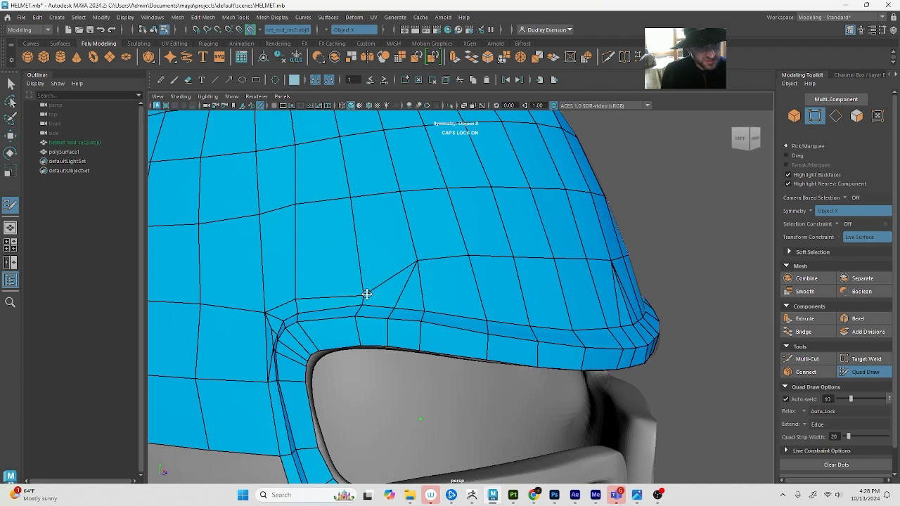
{"action": "left_click_drag", "start_coordinate": [261, 317], "coordinate": [270, 309]}
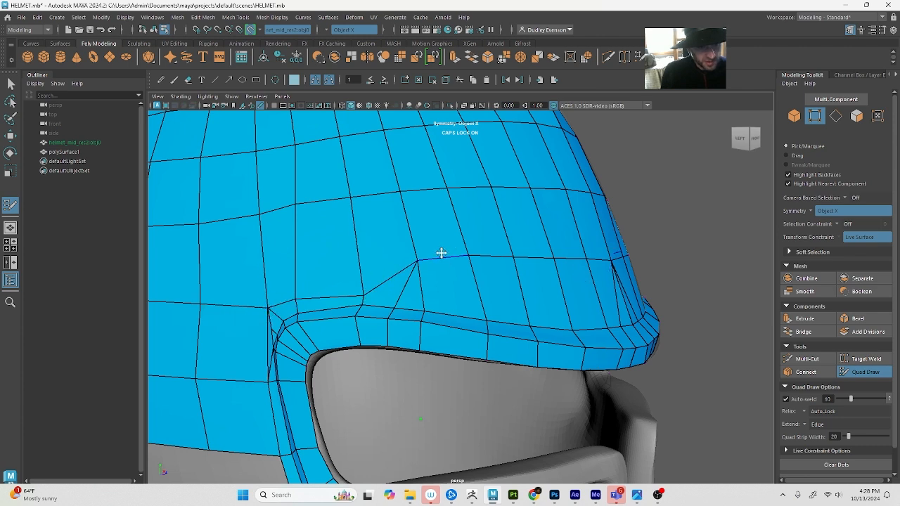
Pull the dome's remaining lower-row vertices down close to the brow rim, working forward to the front centre
{"action": "left_click_drag", "start_coordinate": [414, 262], "coordinate": [421, 297]}
{"action": "left_click_drag", "start_coordinate": [472, 254], "coordinate": [482, 305]}
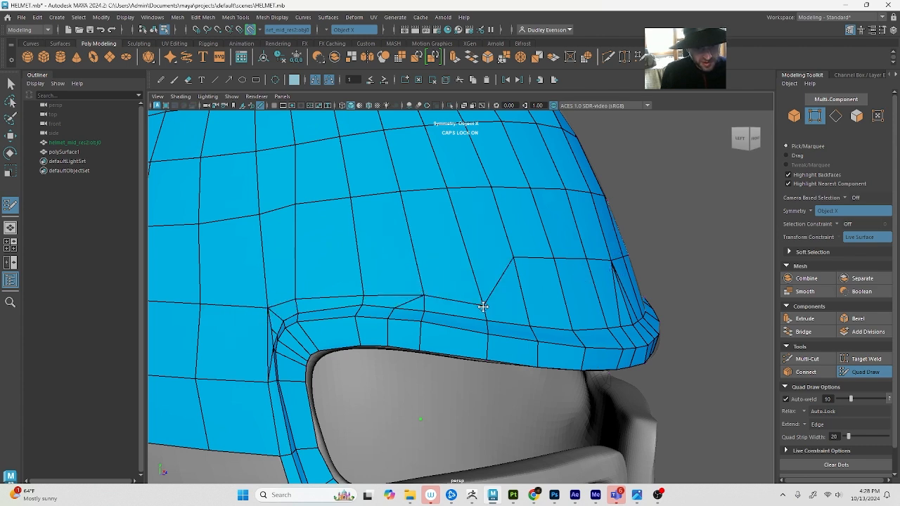
{"action": "left_click_drag", "start_coordinate": [512, 257], "coordinate": [526, 313]}
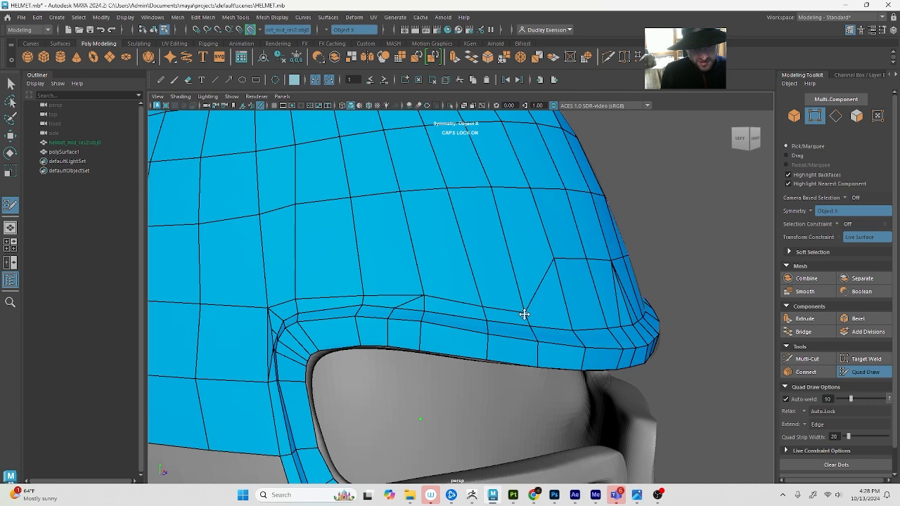
{"action": "left_click_drag", "start_coordinate": [555, 261], "coordinate": [568, 319]}
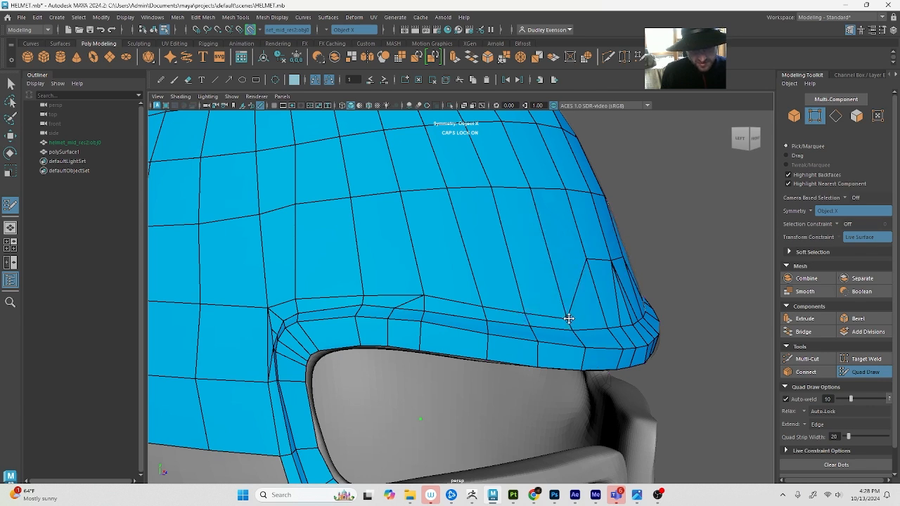
{"action": "left_click_drag", "start_coordinate": [585, 260], "coordinate": [601, 315]}
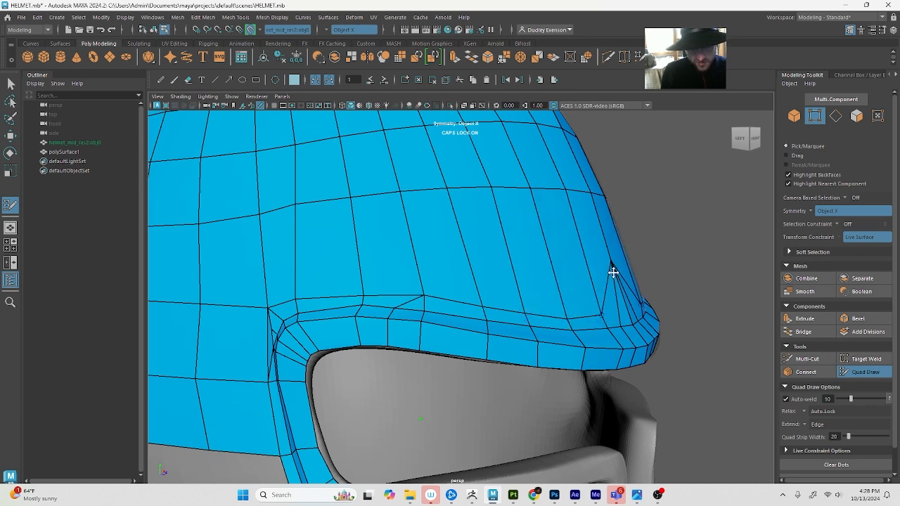
{"action": "left_click_drag", "start_coordinate": [611, 259], "coordinate": [622, 312]}
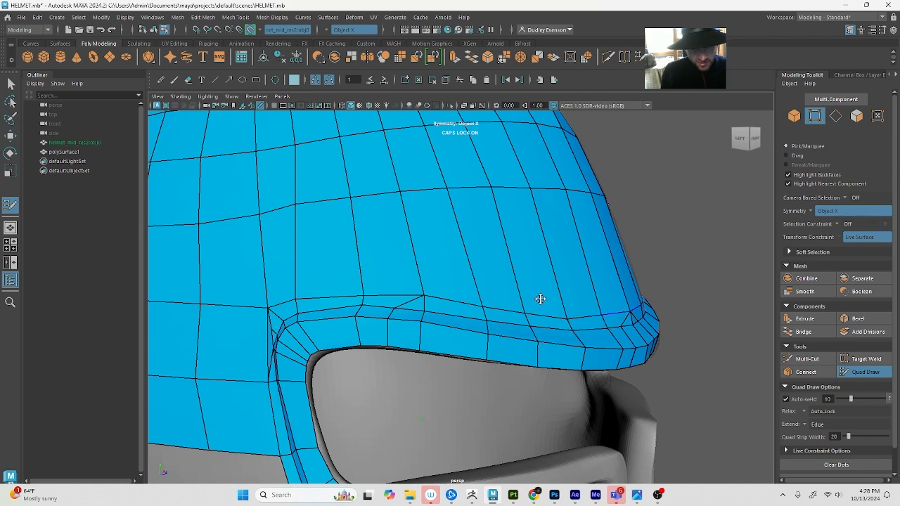
{"action": "left_click", "coordinate": [577, 275]}
Nudge the dome vertex at the eye opening's upper rear corner and Multi-Cut an edge from the rim to the neighbouring dome vertex behind
{"action": "left_click_drag", "start_coordinate": [267, 311], "coordinate": [266, 303]}
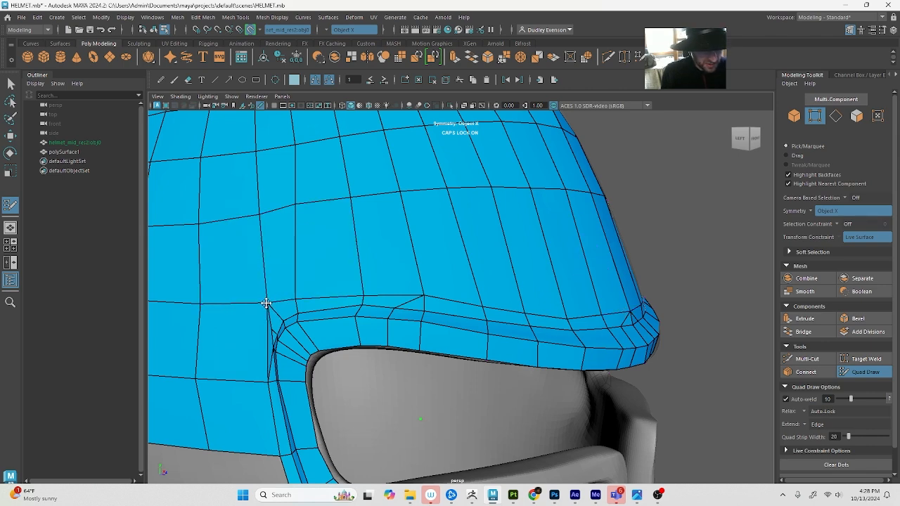
{"action": "mouse_move", "coordinate": [267, 384]}
{"action": "left_mouse_down"}
{"action": "mouse_move", "coordinate": [270, 370]}
{"action": "mouse_move", "coordinate": [305, 366]}
{"action": "left_mouse_up"}
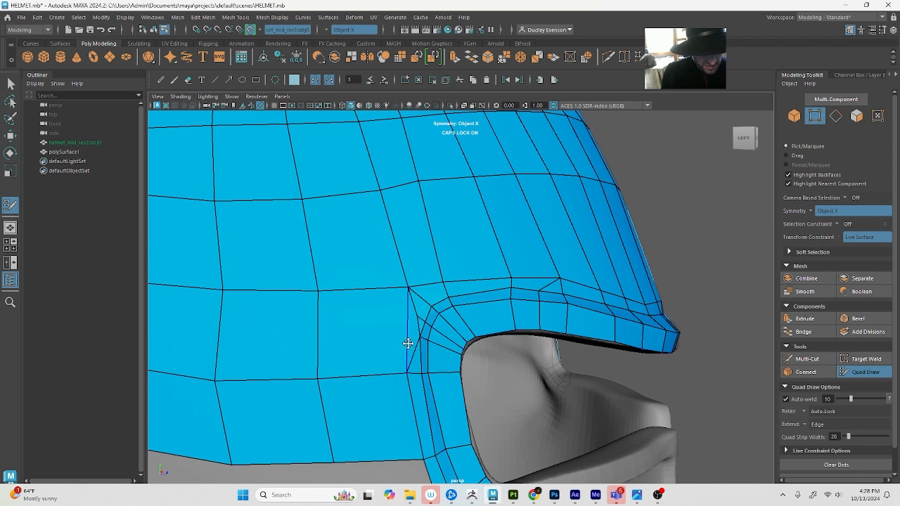
{"action": "scroll", "coordinate": [412, 360], "scroll_direction": "up", "scroll_amount": 3}
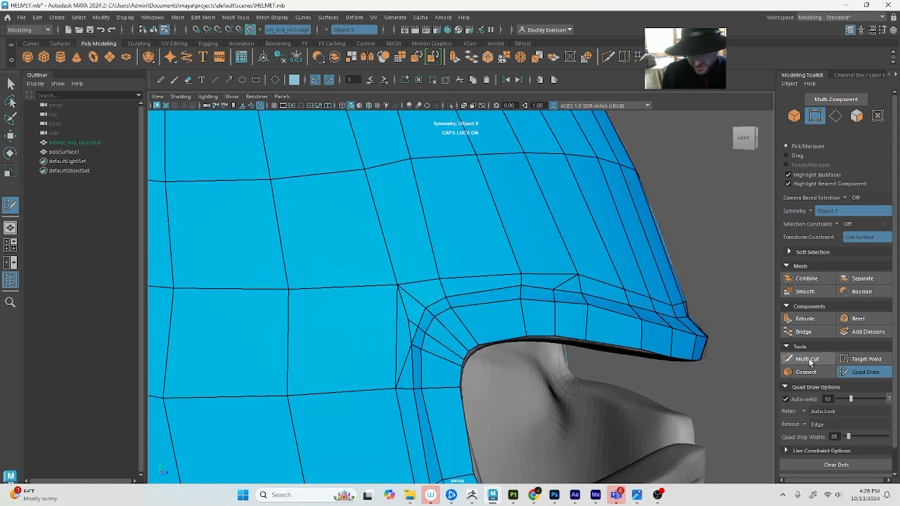
{"action": "left_click", "coordinate": [806, 359]}
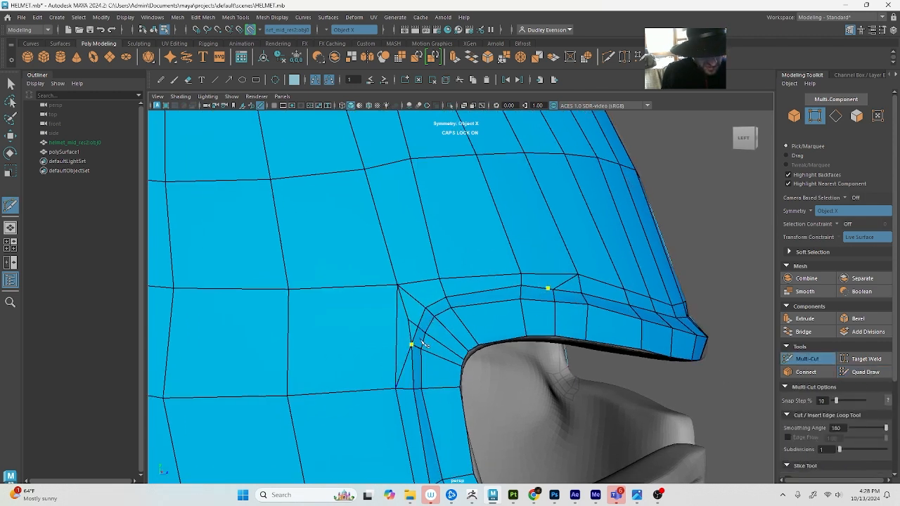
{"action": "left_click", "coordinate": [398, 343]}
{"action": "key", "text": "q"}
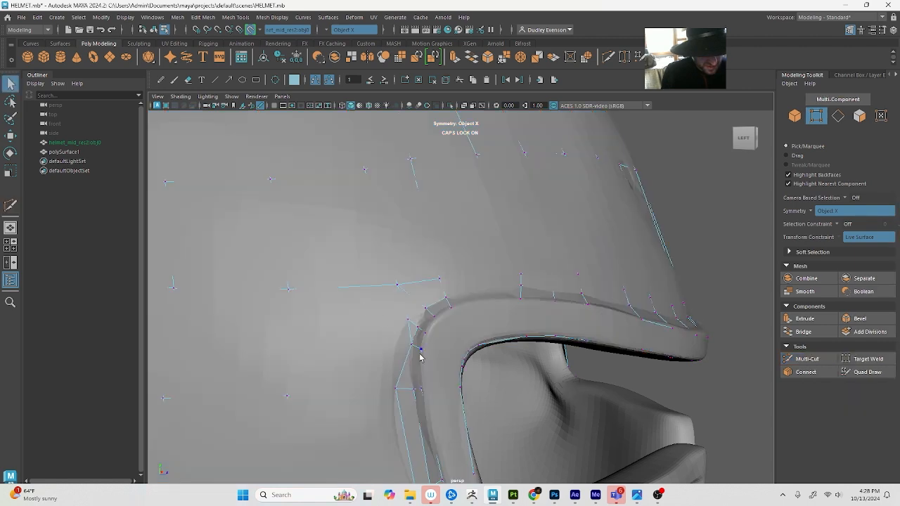
Multi-Cut a short edge joining the new cut point to the rim vertex just above it
{"action": "left_click", "coordinate": [829, 358]}
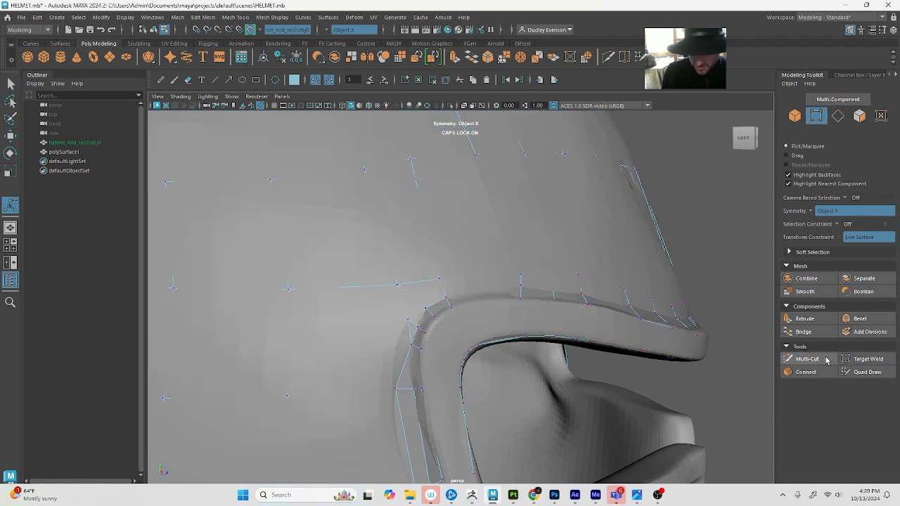
{"action": "left_click", "coordinate": [826, 359]}
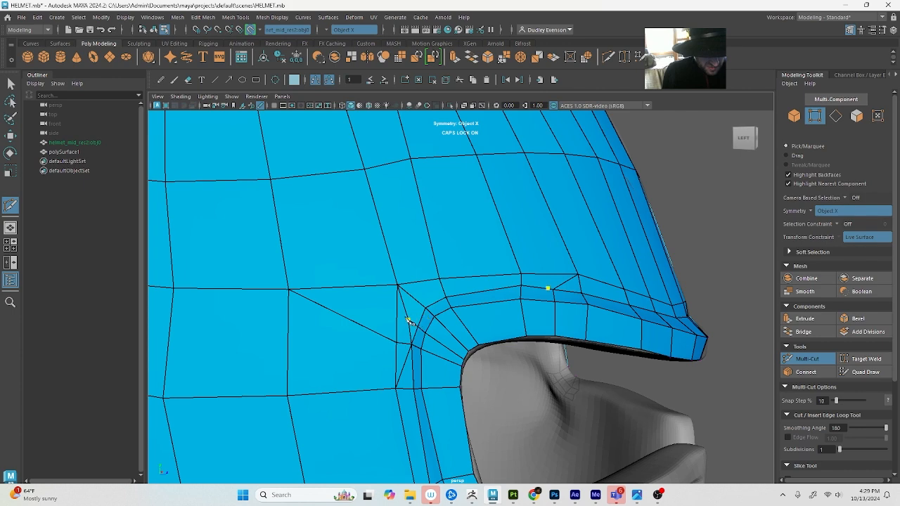
{"action": "key", "text": "q"}
Delete the vertical edge between the dome's corner vertex and the new cut point, using wireframe display to select it
{"action": "right_click_drag", "start_coordinate": [392, 340], "coordinate": [384, 309]}
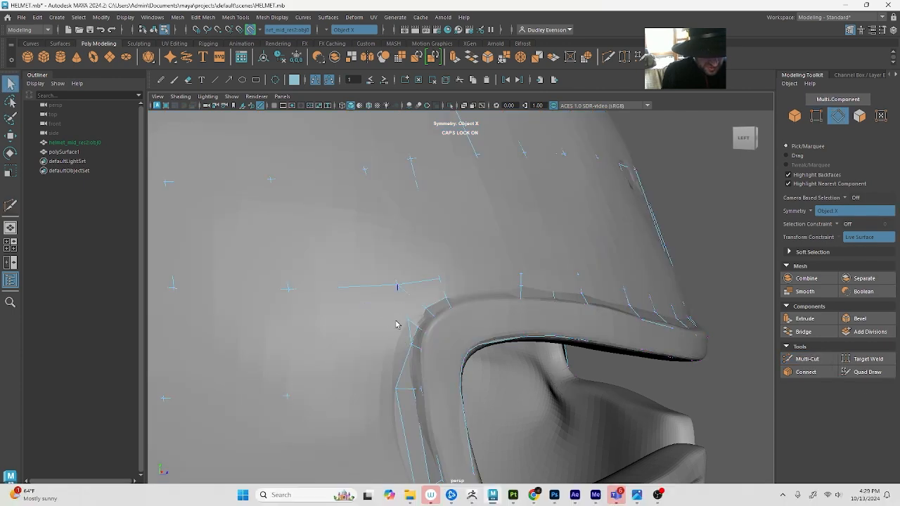
{"action": "left_click", "coordinate": [398, 325]}
{"action": "left_click", "coordinate": [870, 372]}
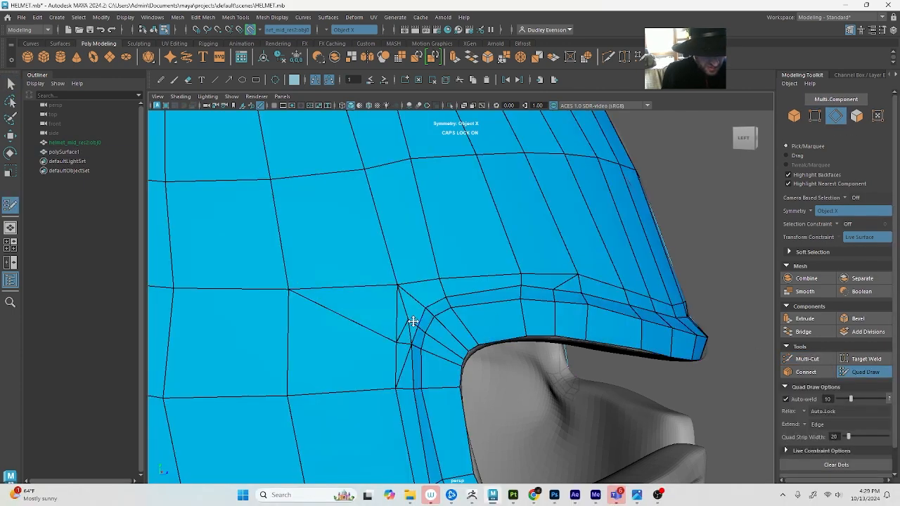
{"action": "key", "text": "q"}
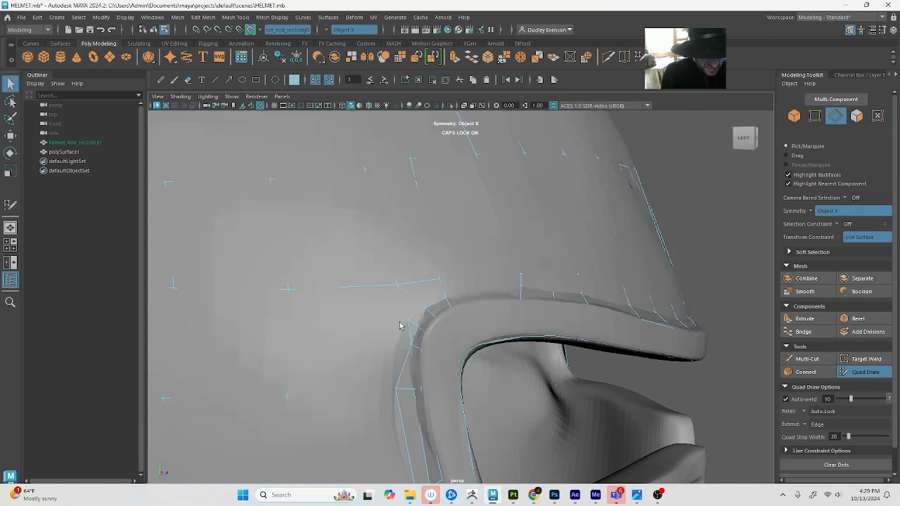
{"action": "key", "text": "4"}
{"action": "key", "text": "Delete"}
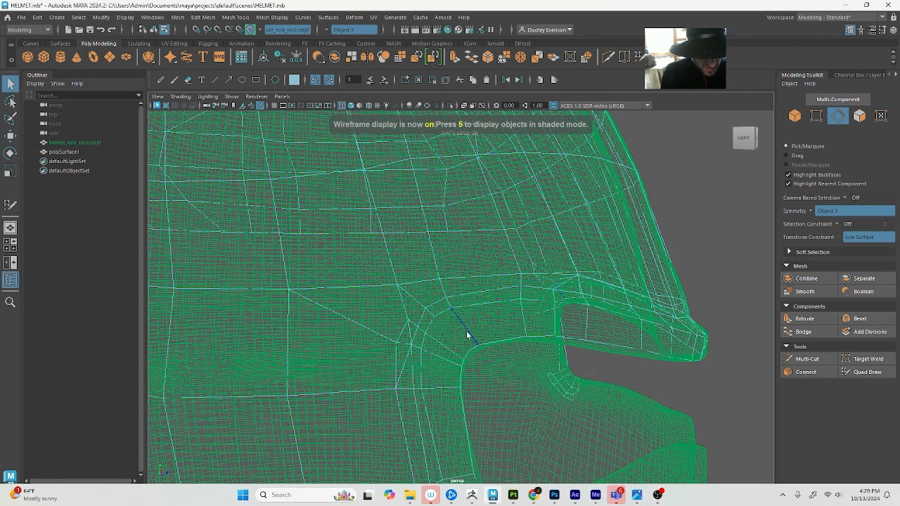
{"action": "key", "text": "Caps_Lock"}
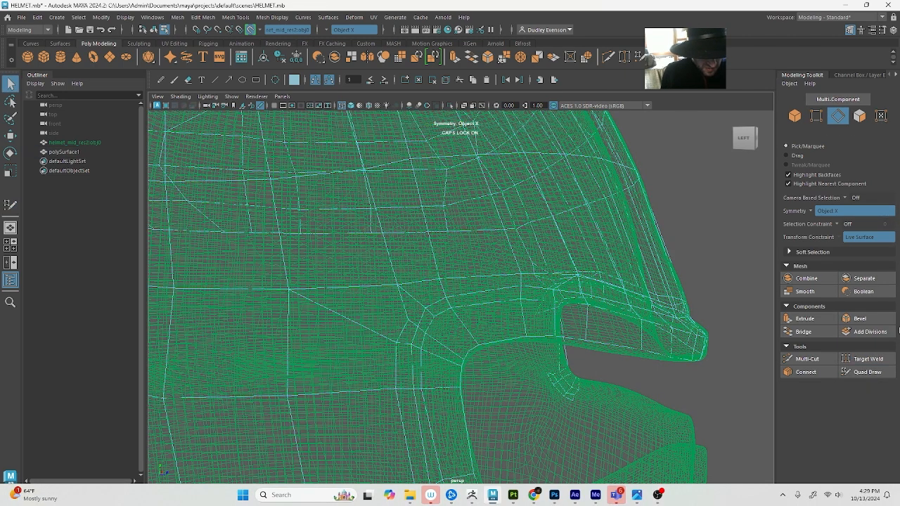
Multi-Cut between the two adjacent rim vertices at the upper rear corner, and return to Quad Draw in shaded display
{"action": "left_click", "coordinate": [807, 359]}
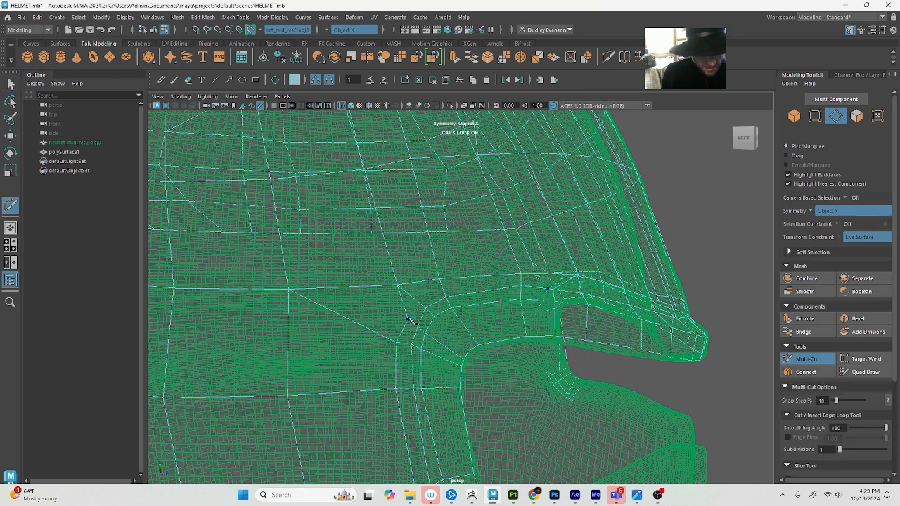
{"action": "left_click", "coordinate": [408, 320]}
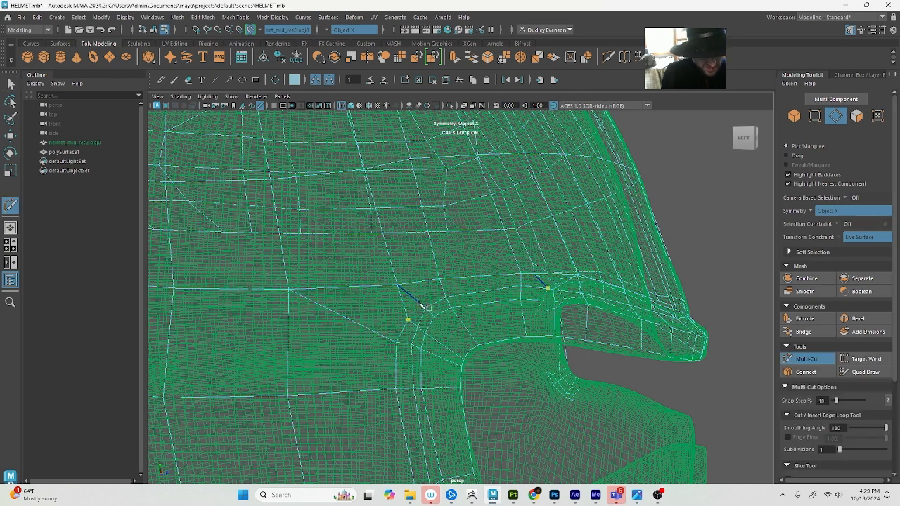
{"action": "left_click", "coordinate": [425, 307]}
{"action": "left_click", "coordinate": [864, 372]}
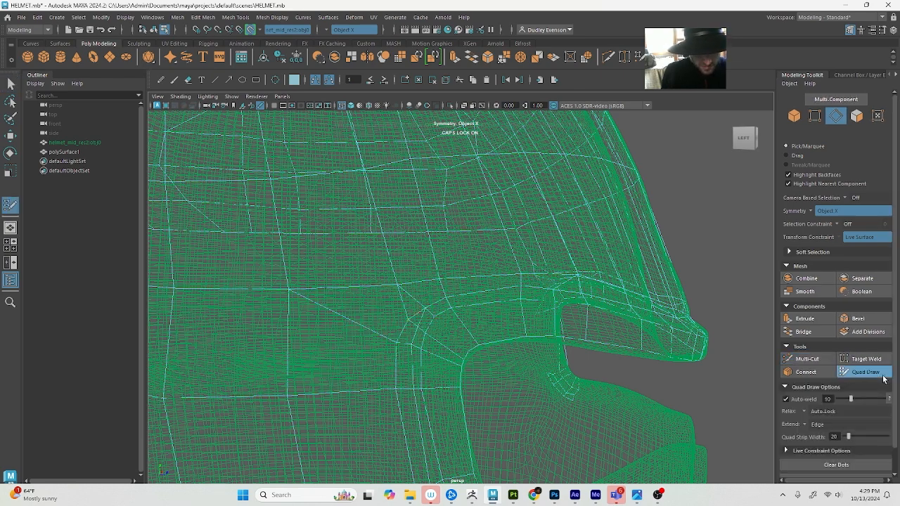
{"action": "key", "text": "6"}
Multi-Cut an edge from the upper rear rim's cut point up to the dome's corner vertex, and return to Quad Draw
{"action": "scroll", "coordinate": [620, 388], "scroll_direction": "down", "scroll_amount": 5}
{"action": "left_click_drag", "start_coordinate": [569, 338], "coordinate": [480, 354], "text": "alt"}
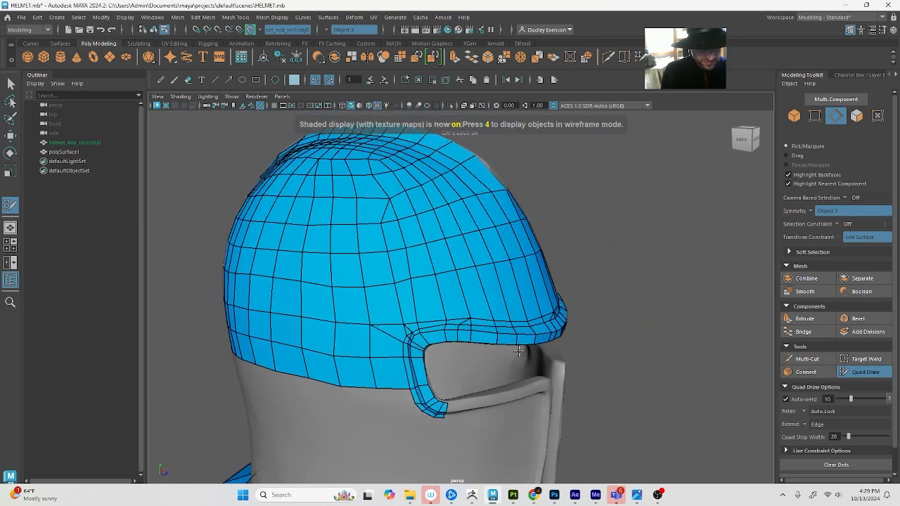
{"action": "scroll", "coordinate": [450, 354], "scroll_direction": "up", "scroll_amount": 5}
{"action": "left_click_drag", "start_coordinate": [414, 354], "coordinate": [408, 372], "text": "alt"}
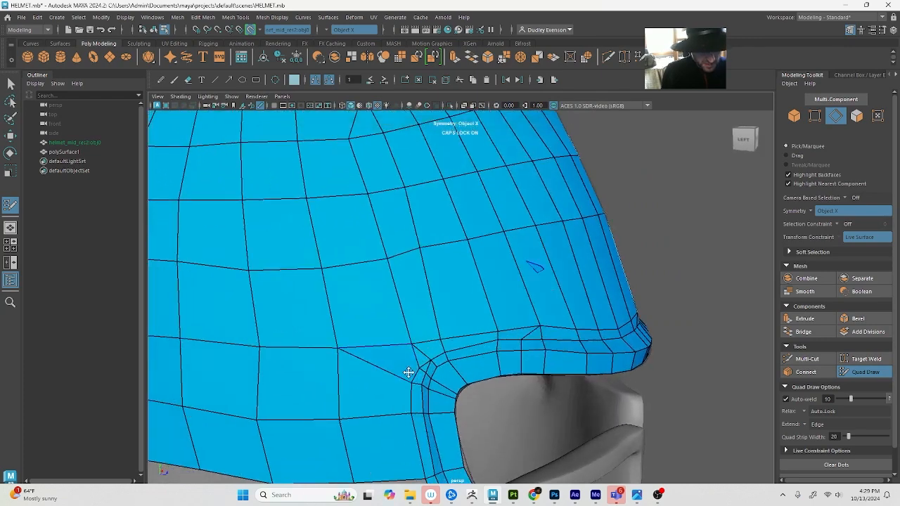
{"action": "left_click", "coordinate": [826, 360]}
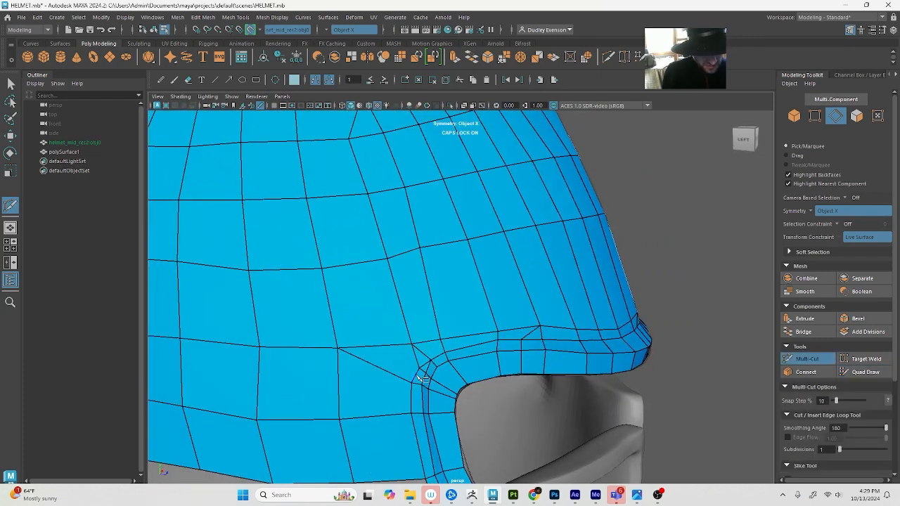
{"action": "left_click", "coordinate": [411, 343]}
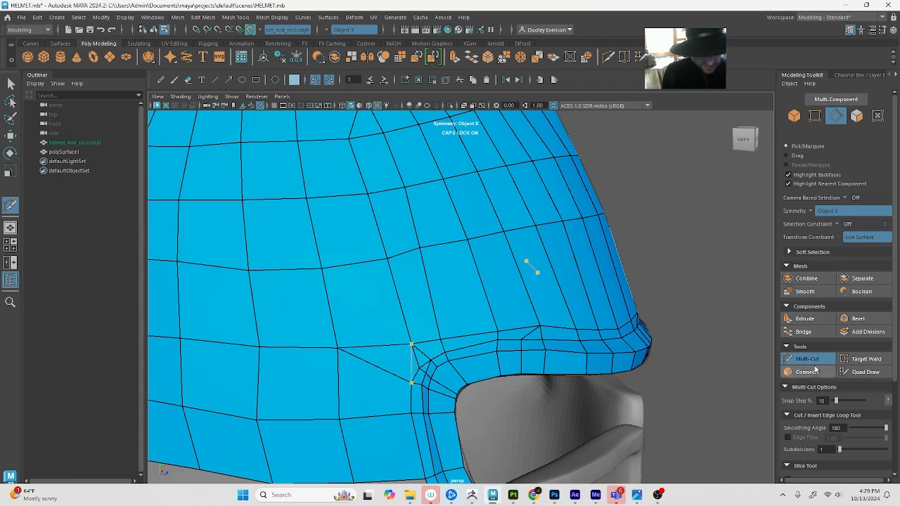
{"action": "left_click", "coordinate": [866, 376]}
{"action": "left_click", "coordinate": [866, 373]}
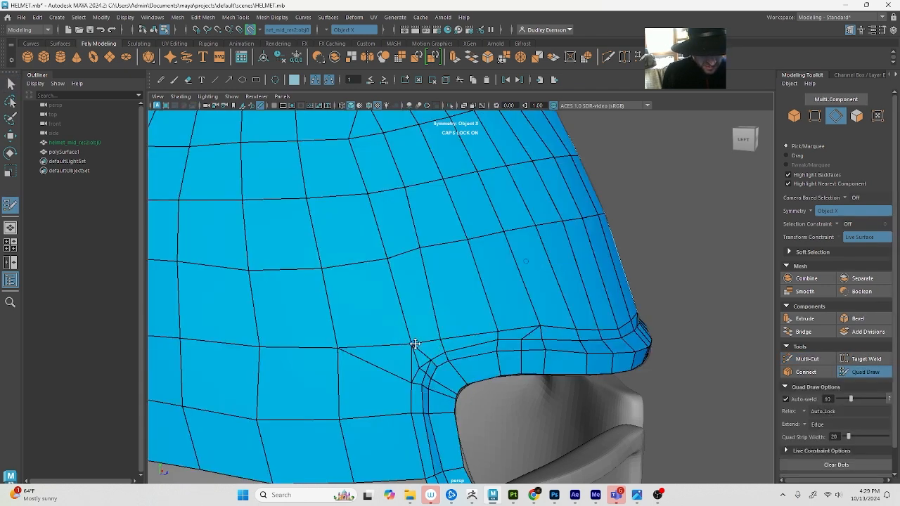
Move the dome's corner vertex down closer to the rim's upper rear bend
{"action": "mouse_move", "coordinate": [415, 344]}
{"action": "left_mouse_down"}
{"action": "mouse_move", "coordinate": [419, 359]}
{"action": "mouse_move", "coordinate": [402, 375]}
{"action": "left_mouse_up"}
{"action": "scroll", "coordinate": [422, 364], "scroll_direction": "up", "scroll_amount": 3}
{"action": "middle_click_drag", "start_coordinate": [403, 381], "coordinate": [410, 368], "text": "alt"}
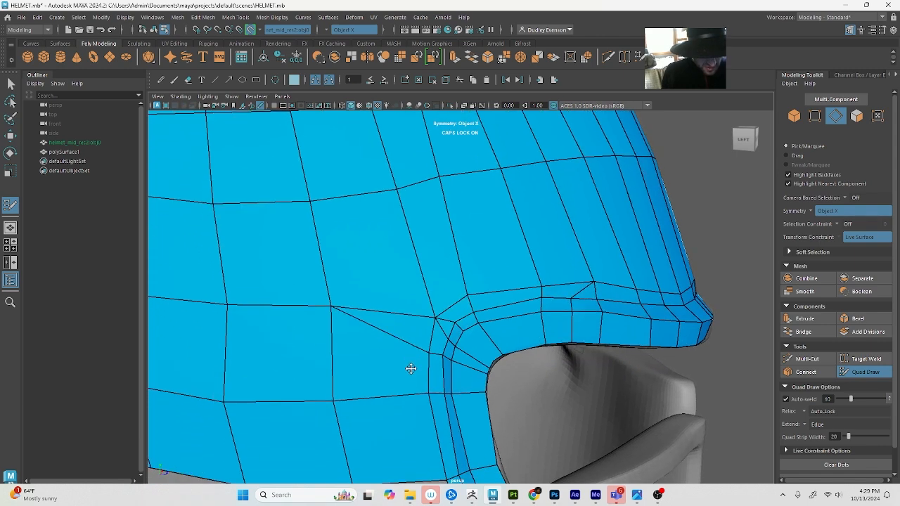
{"action": "key", "text": "q"}
{"action": "left_click", "coordinate": [442, 330]}
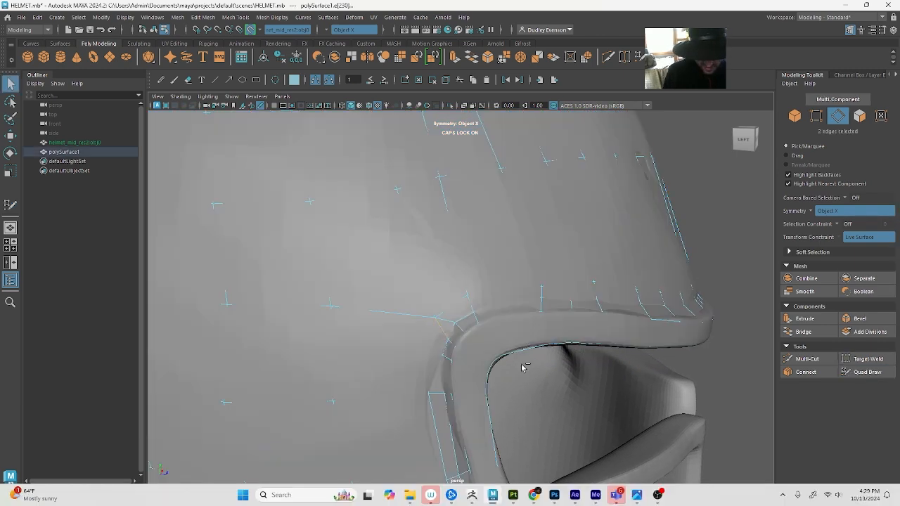
{"action": "left_click", "coordinate": [864, 372]}
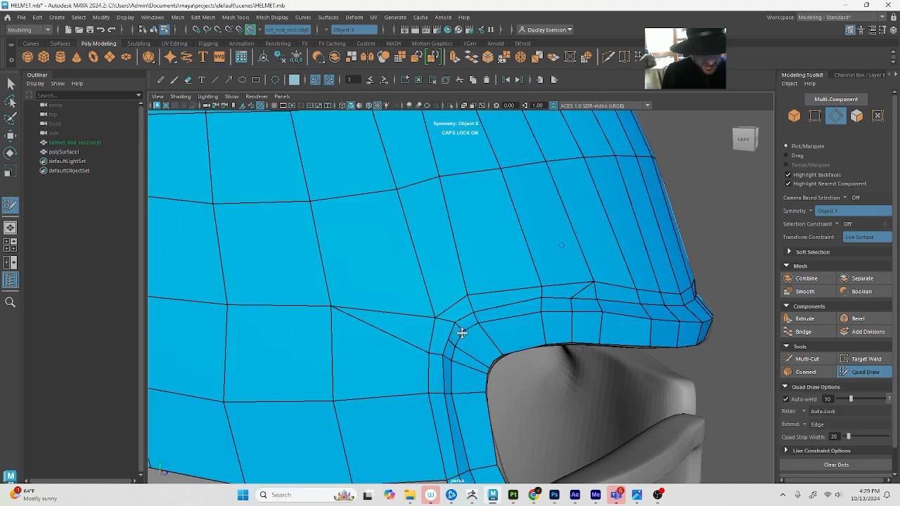
{"action": "key", "text": "ctrl+z"}
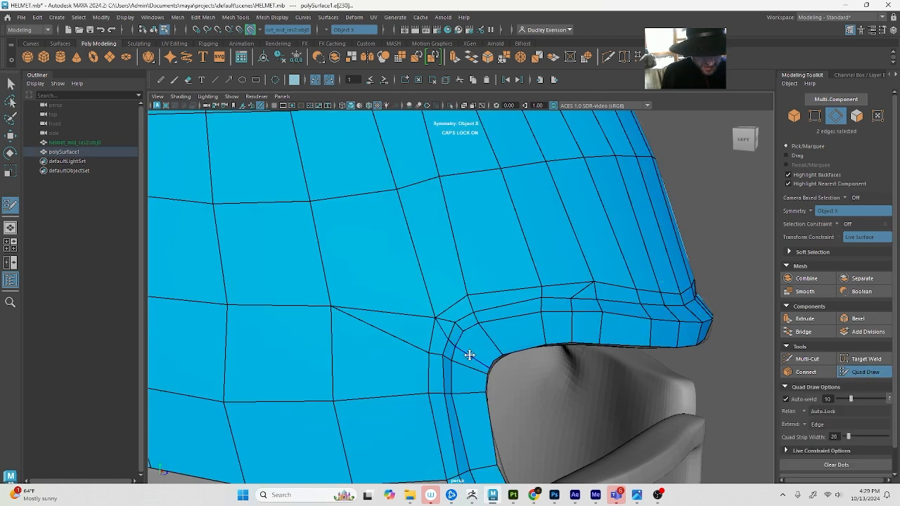
Raise the dome's corner vertex and the cut point below it slightly to even out the quads around the rim's upper rear corner
{"action": "left_click_drag", "start_coordinate": [469, 355], "coordinate": [473, 362], "text": "alt"}
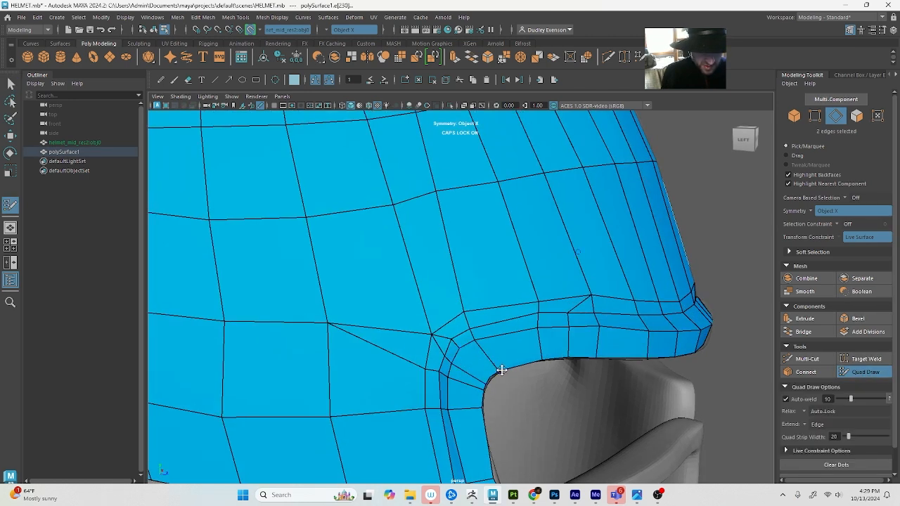
{"action": "left_click_drag", "start_coordinate": [435, 334], "coordinate": [429, 329]}
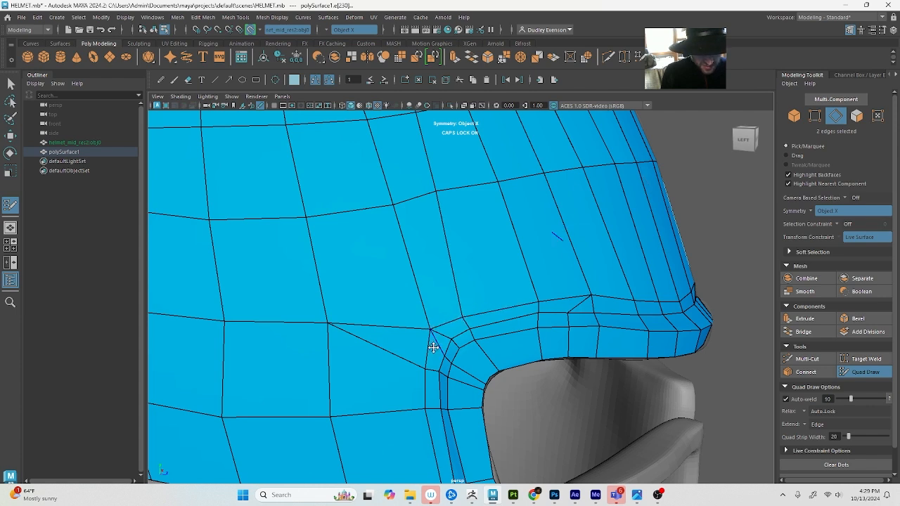
{"action": "left_click_drag", "start_coordinate": [424, 370], "coordinate": [422, 358]}
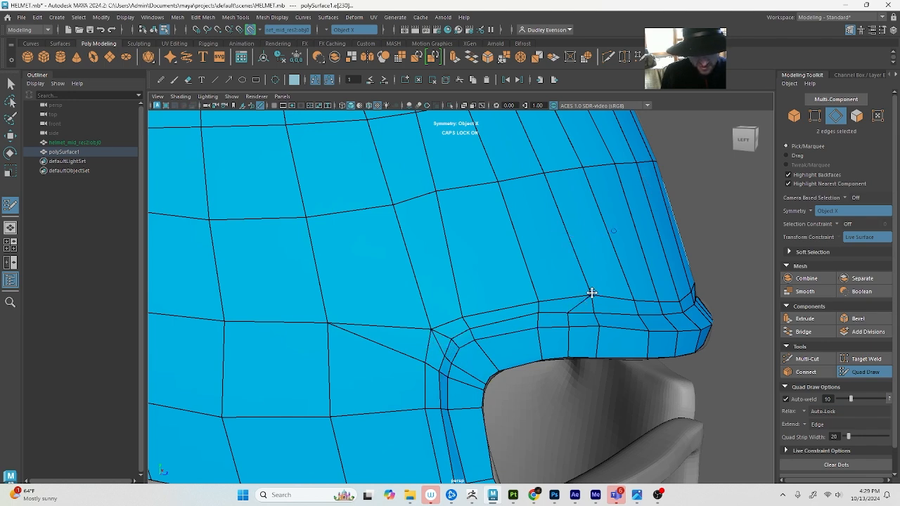
{"action": "scroll", "coordinate": [589, 296], "scroll_direction": "down", "scroll_amount": 5}
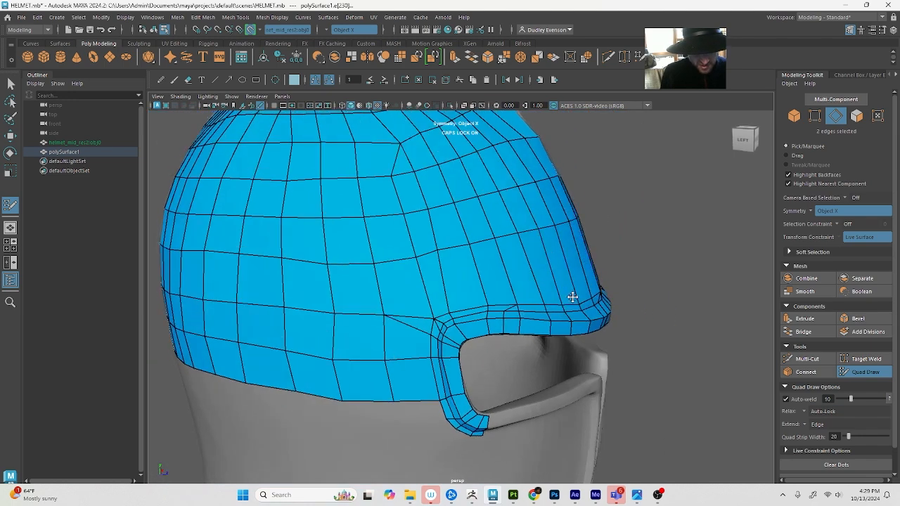
{"action": "scroll", "coordinate": [430, 316], "scroll_direction": "up", "scroll_amount": 5}
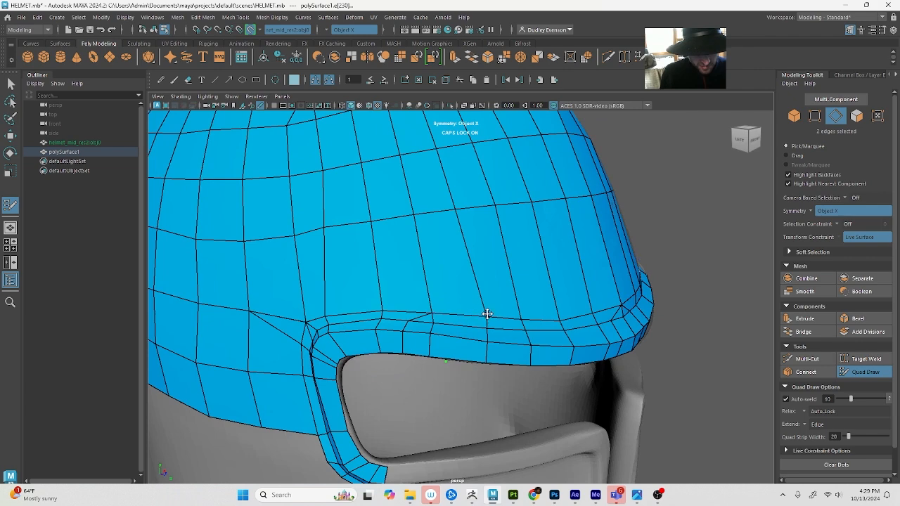
Leave Quad Draw, switch to wireframe display and hide the MIDRES reference layer so only the retopology mesh shows
{"action": "left_click_drag", "start_coordinate": [303, 304], "coordinate": [368, 305], "text": "alt"}
{"action": "scroll", "coordinate": [344, 300], "scroll_direction": "down", "scroll_amount": 3}
{"action": "scroll", "coordinate": [377, 309], "scroll_direction": "up", "scroll_amount": 3}
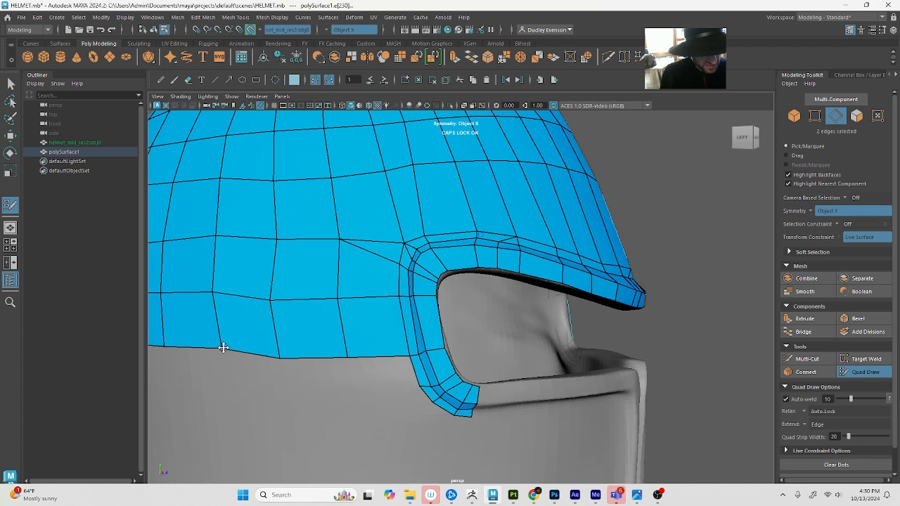
{"action": "scroll", "coordinate": [219, 351], "scroll_direction": "down", "scroll_amount": 3}
{"action": "left_click_drag", "start_coordinate": [221, 346], "coordinate": [279, 326], "text": "alt"}
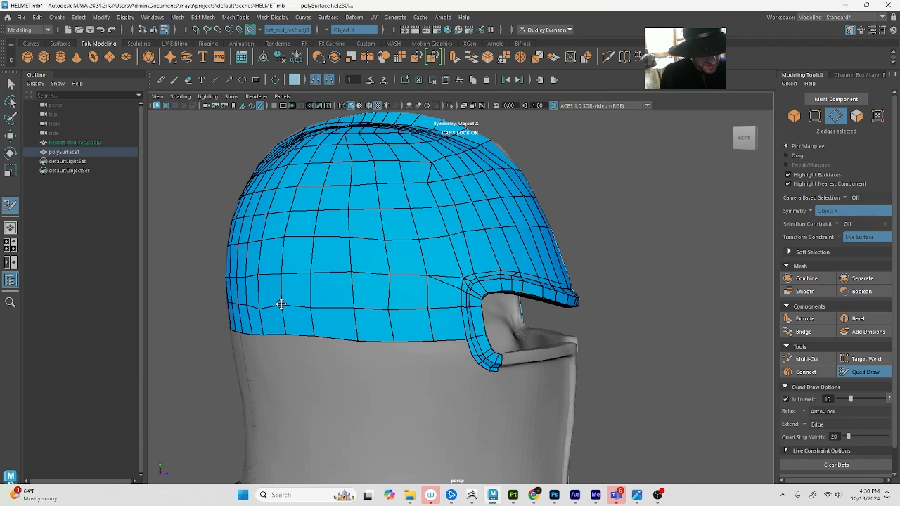
{"action": "scroll", "coordinate": [336, 338], "scroll_direction": "down", "scroll_amount": 5}
{"action": "key", "text": "q"}
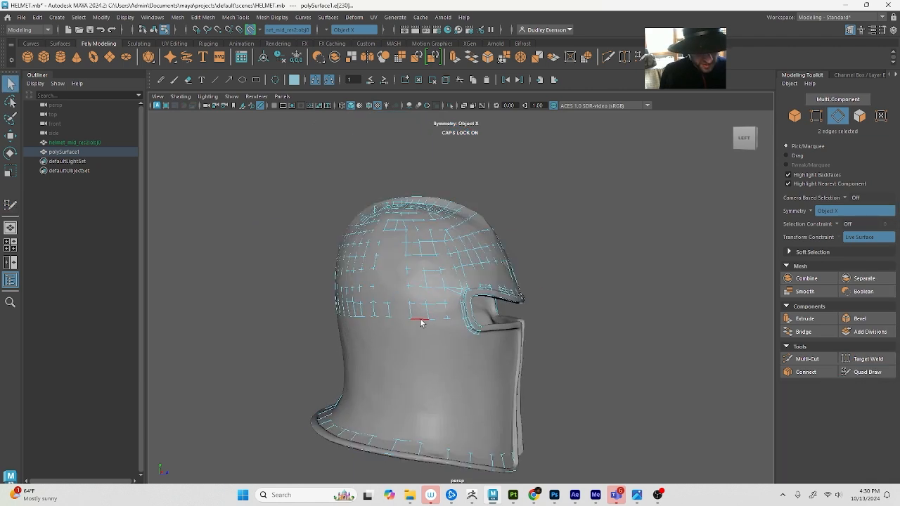
{"action": "double_click", "coordinate": [421, 320]}
{"action": "key", "text": "w"}
{"action": "key", "text": "4"}
{"action": "scroll", "coordinate": [455, 326], "scroll_direction": "up", "scroll_amount": 5}
{"action": "scroll", "coordinate": [455, 326], "scroll_direction": "down", "scroll_amount": 5}
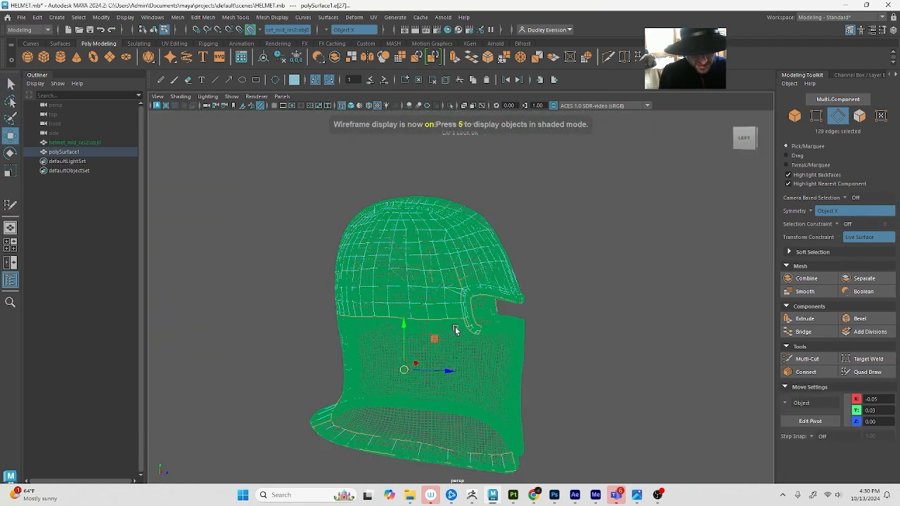
{"action": "left_click", "coordinate": [586, 325]}
{"action": "scroll", "coordinate": [478, 333], "scroll_direction": "up", "scroll_amount": 4}
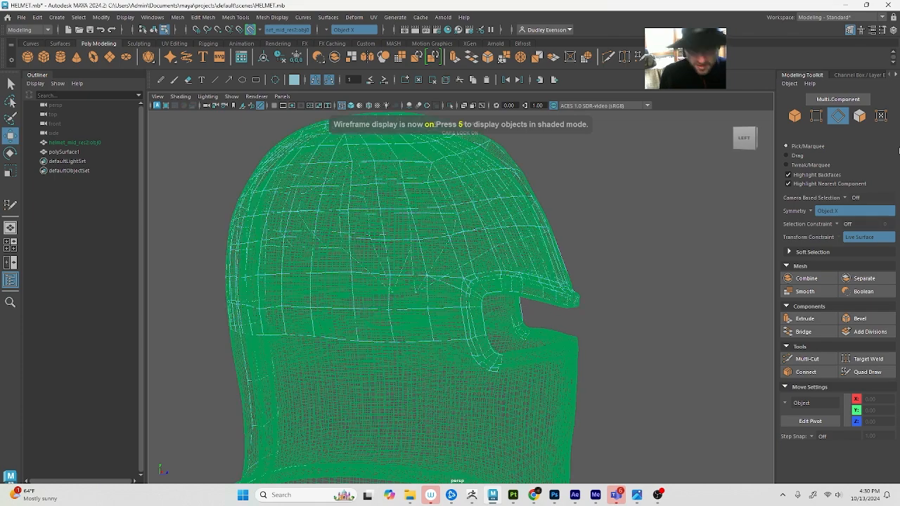
{"action": "left_click", "coordinate": [893, 29]}
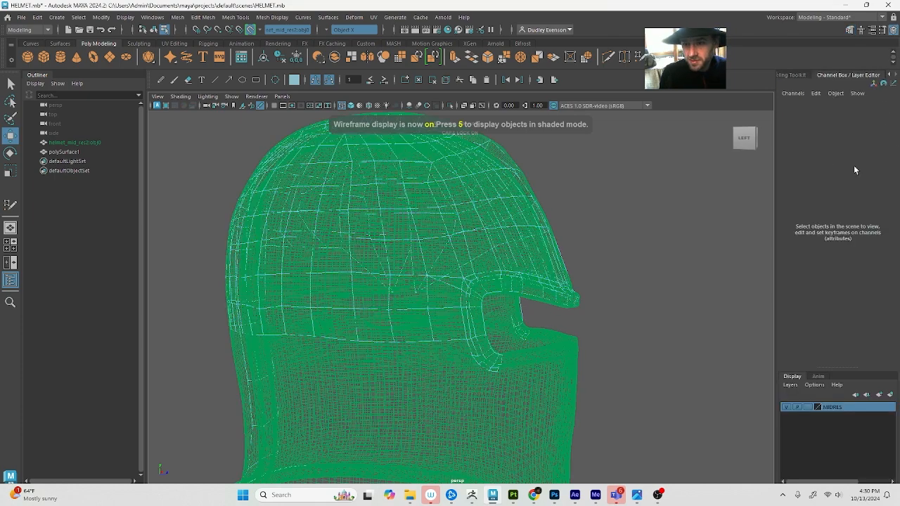
{"action": "left_click", "coordinate": [785, 407]}
{"action": "left_click", "coordinate": [480, 335]}
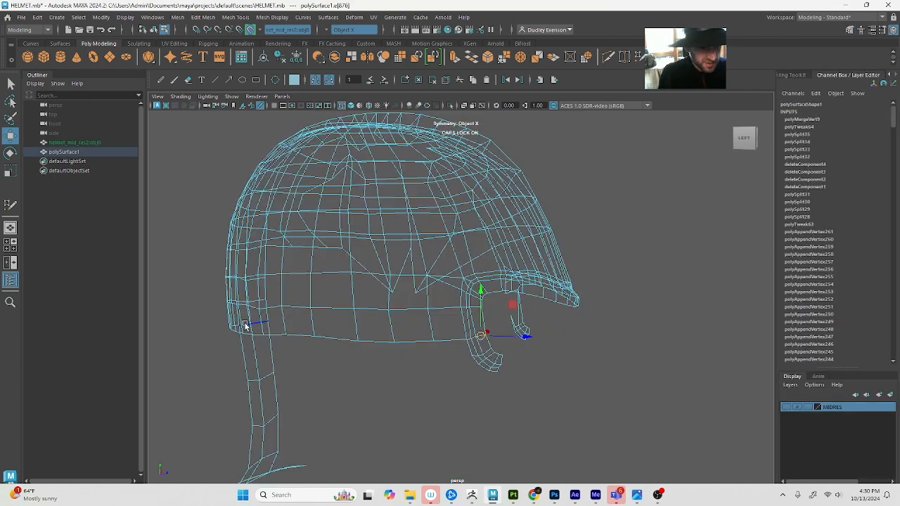
{"action": "left_click_drag", "start_coordinate": [245, 324], "coordinate": [333, 328], "text": "alt"}
{"action": "left_click", "coordinate": [254, 361]}
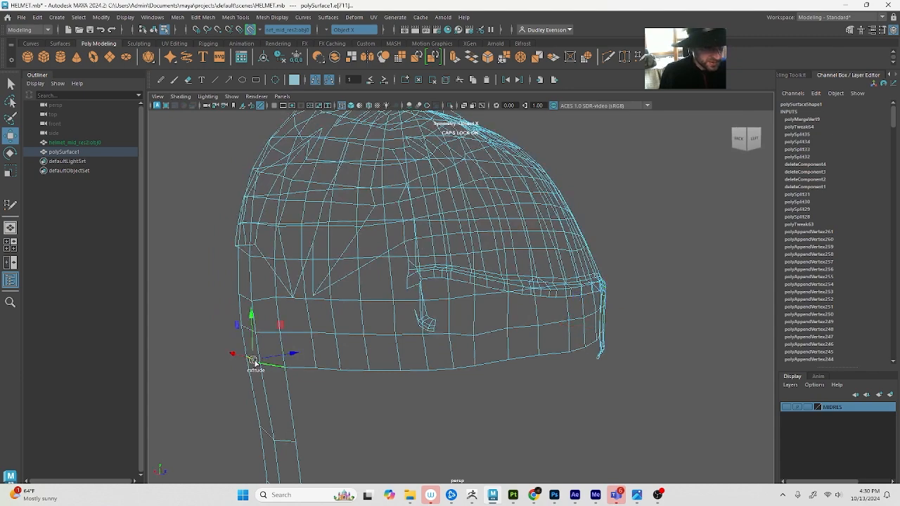
{"action": "left_click_drag", "start_coordinate": [553, 360], "coordinate": [530, 360], "text": "alt"}
{"action": "key", "text": "q"}
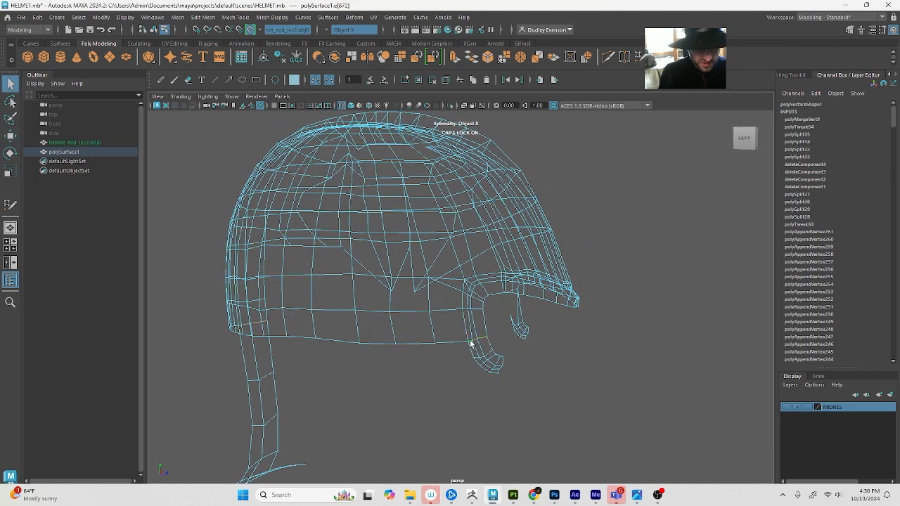
Select the dome's lower border edges from the back strip forward to the eye-opening rim and flatten the row by scaling it vertically
{"action": "left_click_drag", "start_coordinate": [470, 343], "coordinate": [282, 352], "text": "alt"}
{"action": "left_click", "coordinate": [268, 351]}
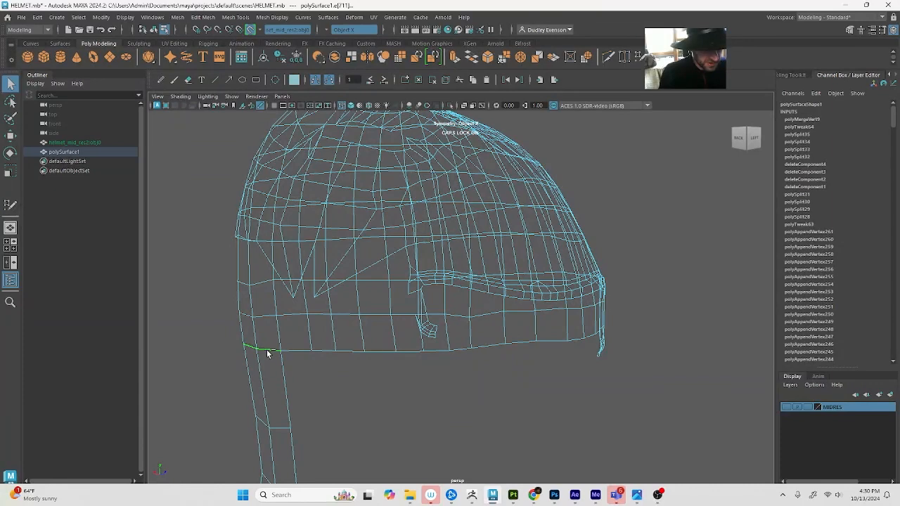
{"action": "left_click", "coordinate": [288, 350], "text": "shift"}
{"action": "left_click", "coordinate": [319, 352], "text": "shift"}
{"action": "left_click", "coordinate": [353, 351], "text": "shift"}
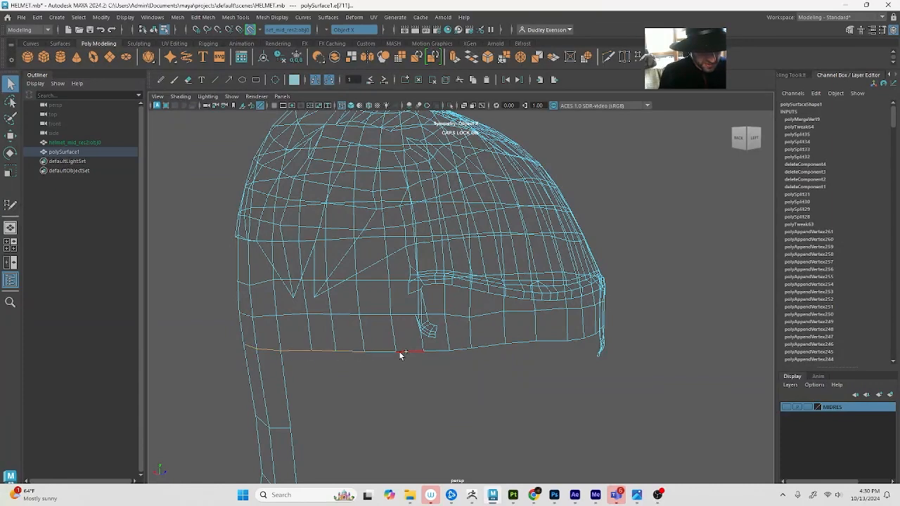
{"action": "key", "text": "w"}
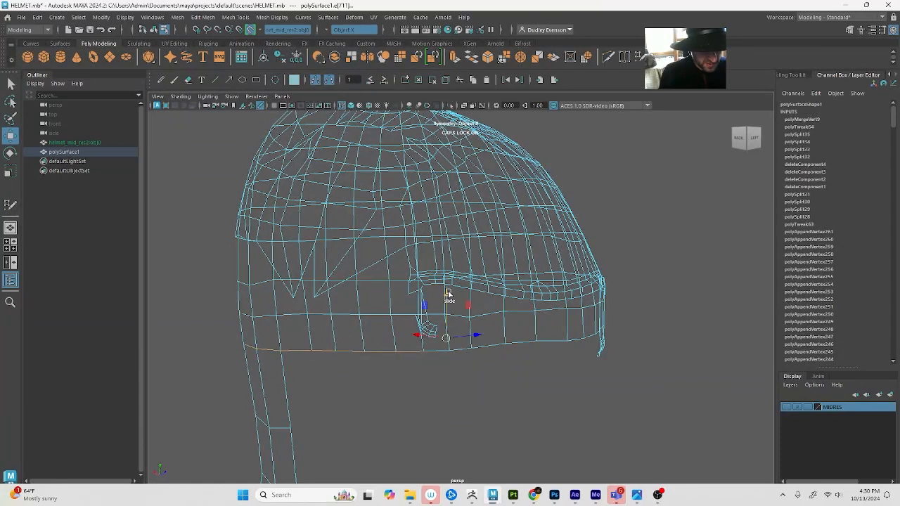
{"action": "left_click_drag", "start_coordinate": [448, 293], "coordinate": [533, 340], "text": "ctrl+shift"}
{"action": "left_click", "coordinate": [554, 340], "text": "shift"}
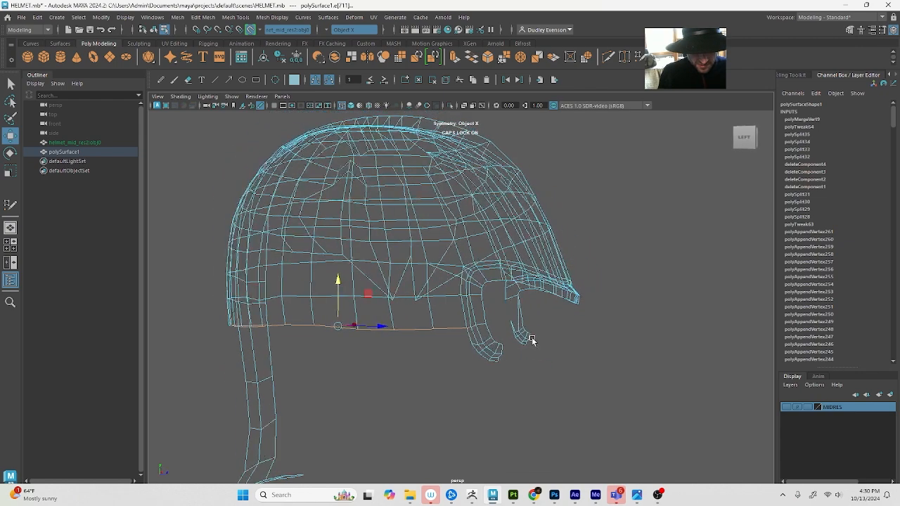
{"action": "left_click", "coordinate": [483, 327], "text": "shift"}
{"action": "left_click_drag", "start_coordinate": [478, 327], "coordinate": [433, 305], "text": "alt"}
{"action": "key", "text": "r"}
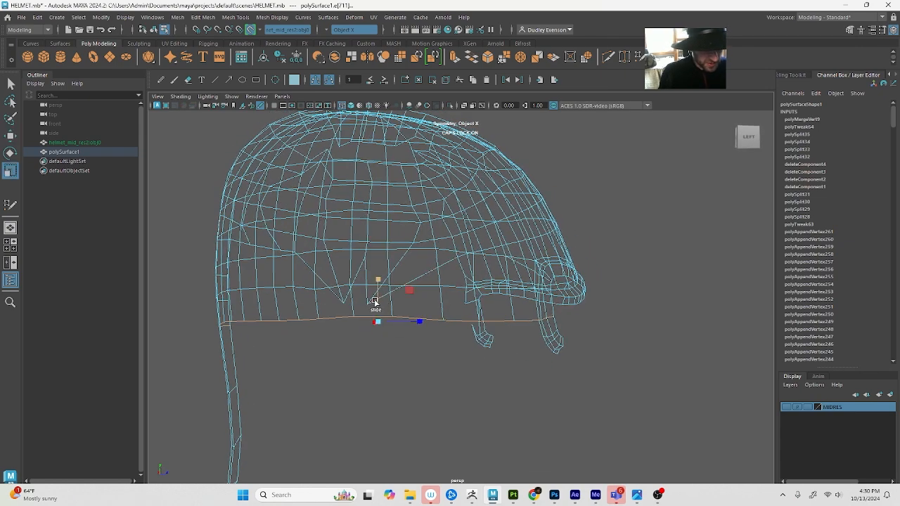
{"action": "left_click_drag", "start_coordinate": [379, 281], "coordinate": [392, 351], "text": "ctrl+shift"}
{"action": "key", "text": "q"}
Try to flatten the edge row directly above the dome's lower border by scaling it vertically
{"action": "left_click_drag", "start_coordinate": [515, 303], "coordinate": [487, 316], "text": "alt"}
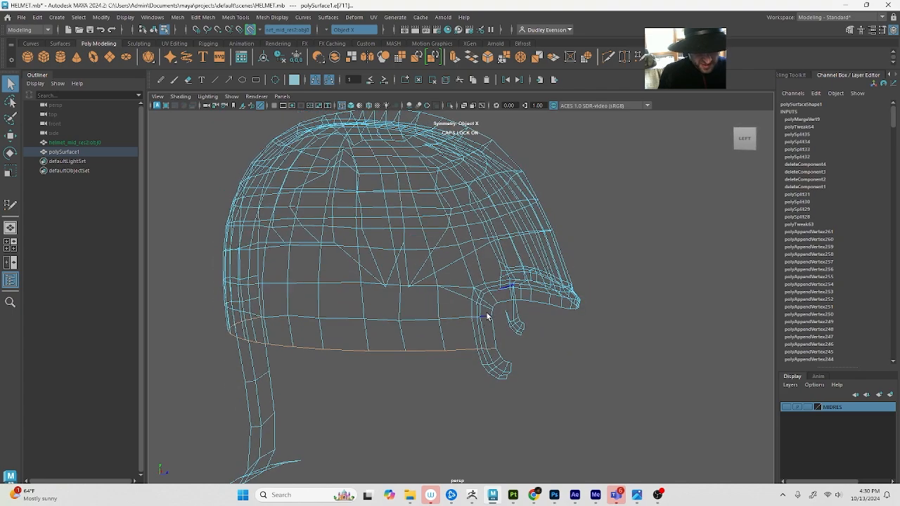
{"action": "left_click_drag", "start_coordinate": [345, 304], "coordinate": [387, 305], "text": "alt"}
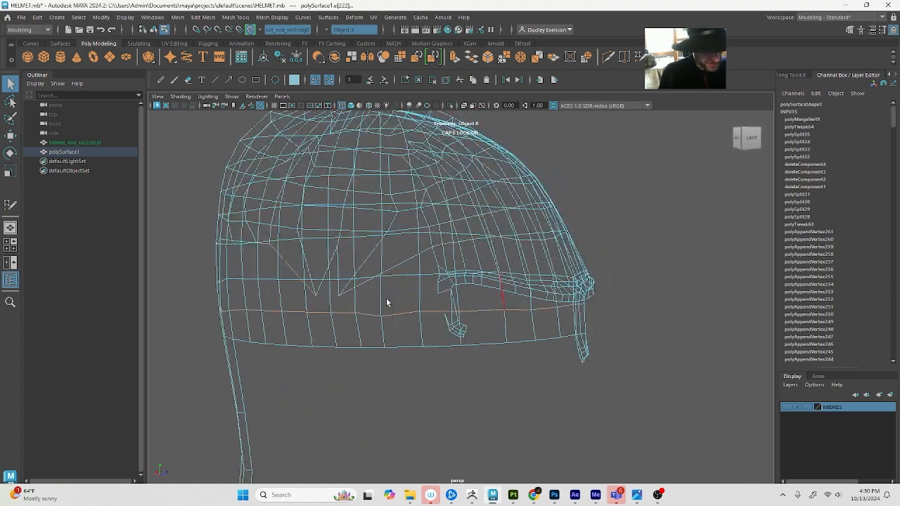
{"action": "key", "text": "r"}
{"action": "left_click_drag", "start_coordinate": [408, 270], "coordinate": [396, 314], "text": "ctrl+shift"}
{"action": "key", "text": "ctrl+z"}
Complete the selection of the edge row above the lower border, scale it flat vertically, and return to shaded display
{"action": "left_click", "coordinate": [466, 220], "text": "shift"}
{"action": "left_click_drag", "start_coordinate": [472, 245], "coordinate": [450, 251], "text": "alt"}
{"action": "left_click", "coordinate": [417, 251], "text": "shift"}
{"action": "left_click", "coordinate": [379, 245], "text": "shift"}
{"action": "left_click_drag", "start_coordinate": [383, 247], "coordinate": [435, 239], "text": "alt"}
{"action": "left_click_drag", "start_coordinate": [365, 275], "coordinate": [389, 323], "text": "ctrl+shift"}
{"action": "key", "text": "5"}
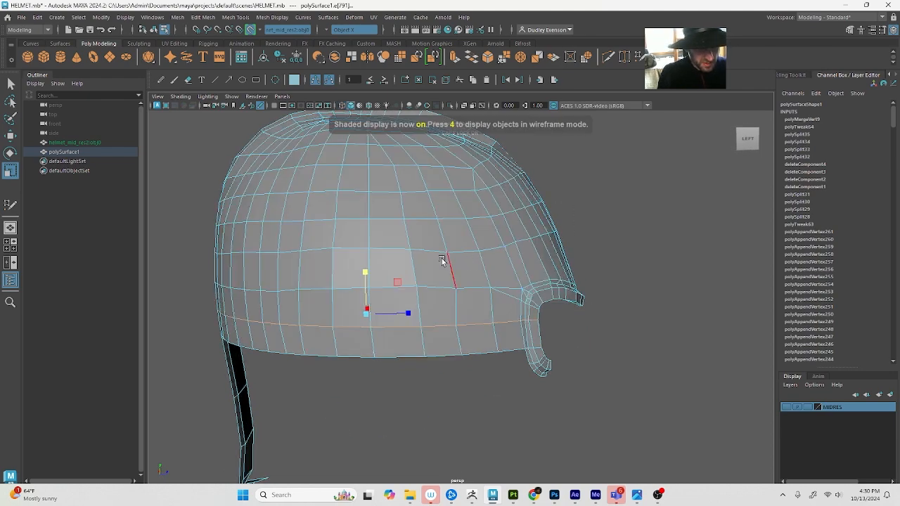
Select the second edge row above the lower border, from the rim's rear corner to the back centre, and scale it flatter vertically
{"action": "left_click_drag", "start_coordinate": [444, 257], "coordinate": [368, 303], "text": "alt"}
{"action": "key", "text": "q"}
{"action": "left_click_drag", "start_coordinate": [554, 300], "coordinate": [517, 298], "text": "alt"}
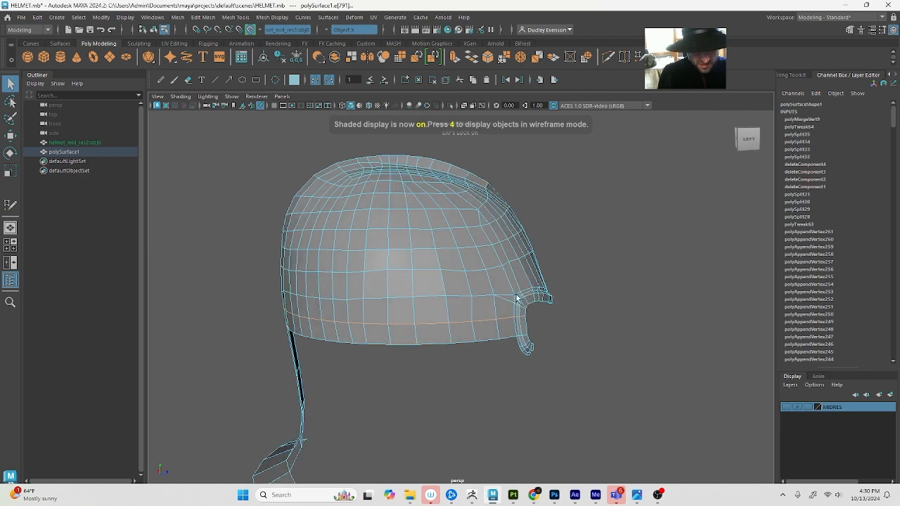
{"action": "left_click", "coordinate": [517, 297]}
{"action": "left_click_drag", "start_coordinate": [283, 271], "coordinate": [321, 281], "text": "alt"}
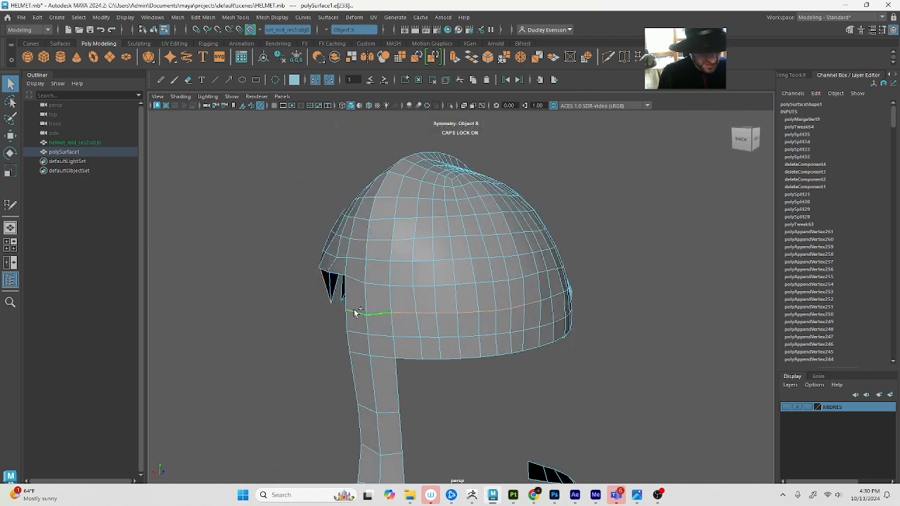
{"action": "left_click_drag", "start_coordinate": [354, 313], "coordinate": [431, 307], "text": "alt"}
{"action": "key", "text": "r"}
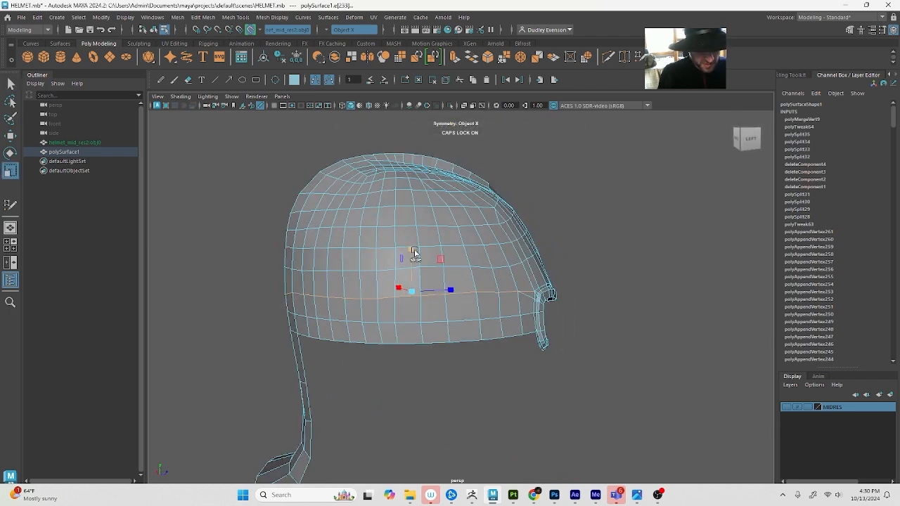
{"action": "key", "text": "w"}
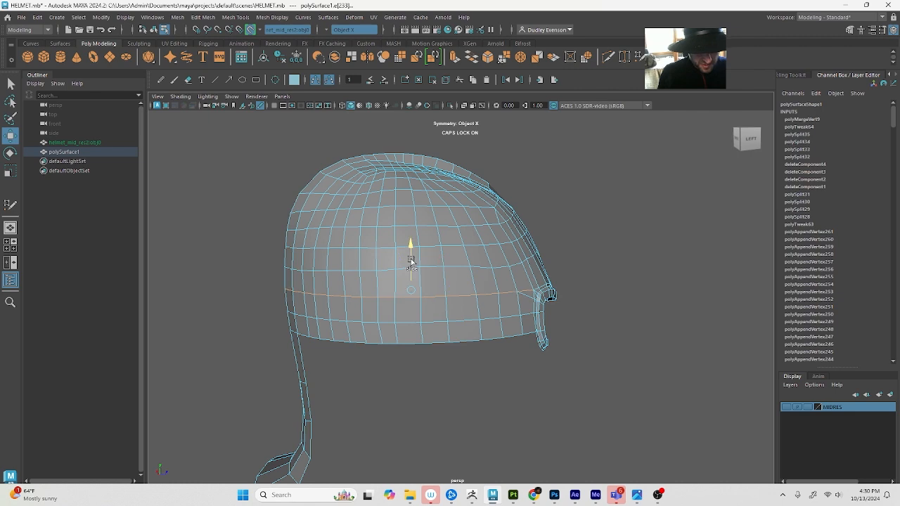
Move the dome's corner vertex slightly closer to the eye-opening rim's upper rear bend
{"action": "left_click_drag", "start_coordinate": [559, 278], "coordinate": [525, 299], "text": "alt"}
{"action": "mouse_move", "coordinate": [526, 299]}
{"action": "right_mouse_down", "text": "alt"}
{"action": "mouse_move", "coordinate": [589, 317]}
{"action": "mouse_move", "coordinate": [528, 316]}
{"action": "right_mouse_up", "text": "alt"}
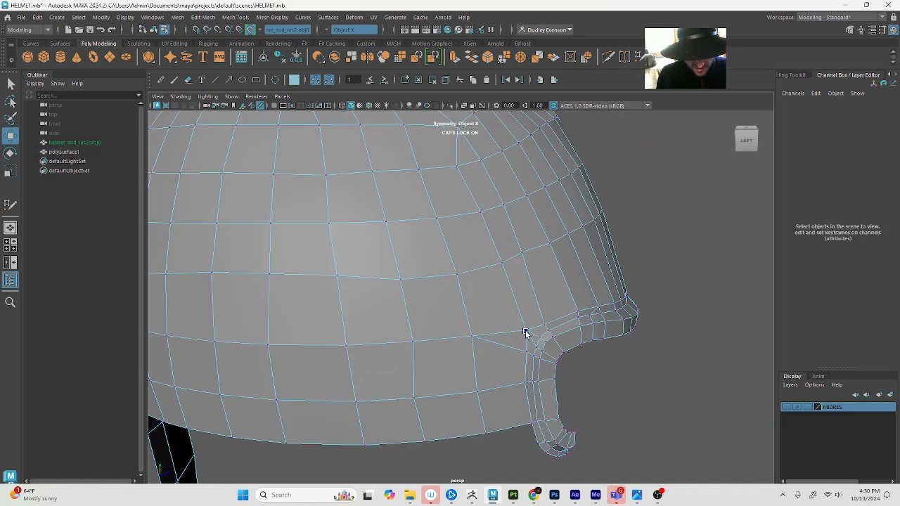
{"action": "left_click", "coordinate": [525, 332]}
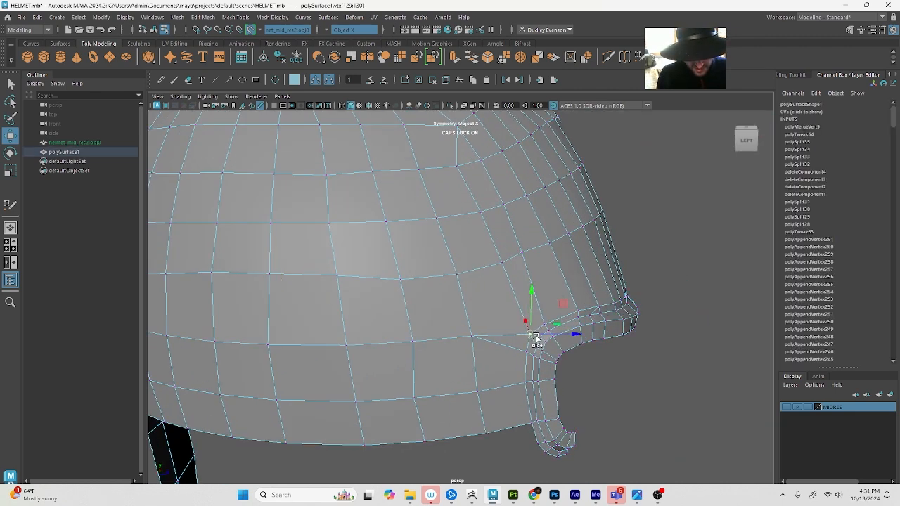
{"action": "mouse_move", "coordinate": [535, 337]}
{"action": "left_mouse_down"}
{"action": "mouse_move", "coordinate": [529, 331]}
{"action": "mouse_move", "coordinate": [542, 320]}
{"action": "mouse_move", "coordinate": [533, 330]}
{"action": "left_mouse_up"}
{"action": "key", "text": "q"}
{"action": "key", "text": "w"}
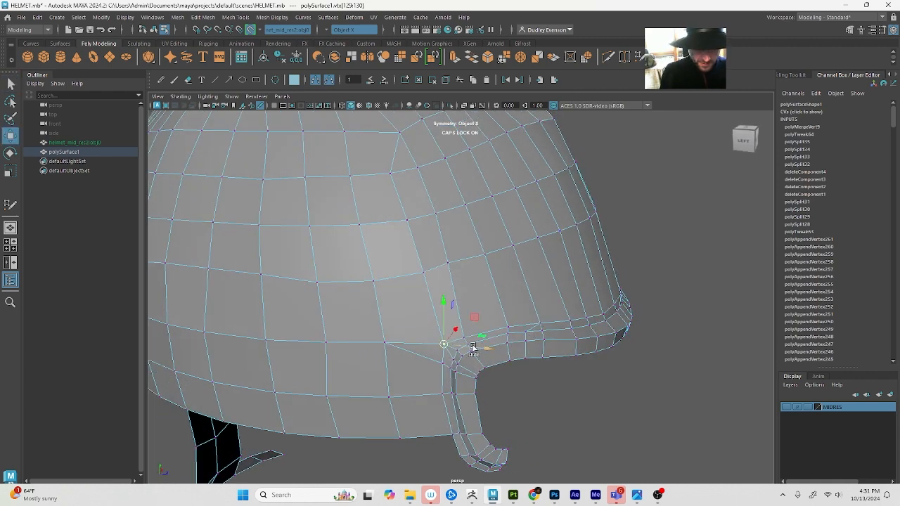
Switch to object selection and apply Soften Edge to the whole polySurface1 mesh
{"action": "key", "text": "F8"}
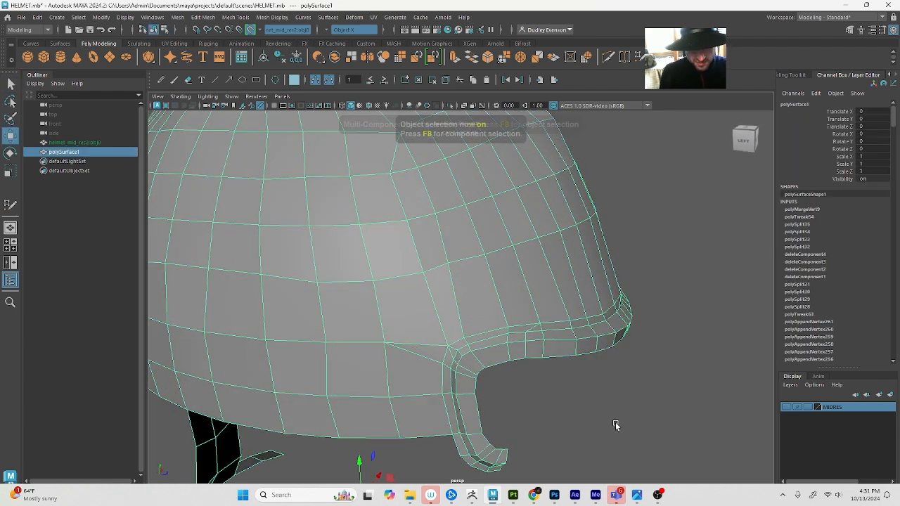
{"action": "left_click_drag", "start_coordinate": [612, 359], "coordinate": [541, 355], "text": "alt"}
{"action": "left_click_drag", "start_coordinate": [400, 309], "coordinate": [399, 342], "text": "alt"}
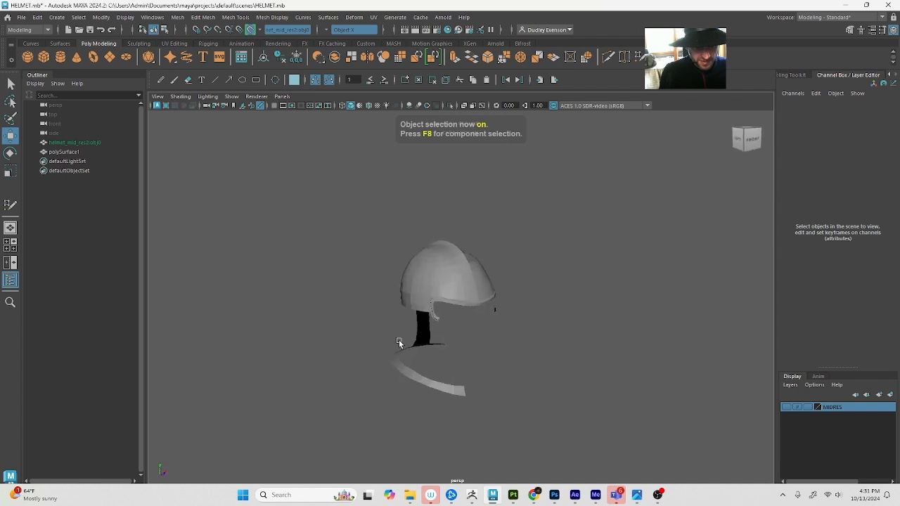
{"action": "left_click", "coordinate": [414, 295]}
{"action": "left_click_drag", "start_coordinate": [285, 206], "coordinate": [321, 234], "text": "alt"}
{"action": "left_click", "coordinate": [264, 15]}
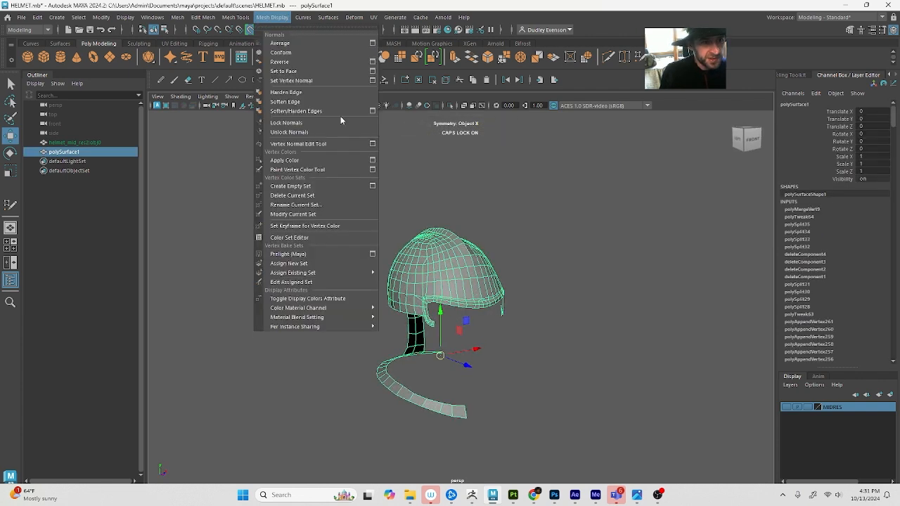
{"action": "left_click", "coordinate": [332, 96]}
{"action": "left_click", "coordinate": [483, 177]}
{"action": "mouse_move", "coordinate": [492, 289]}
{"action": "left_mouse_down", "text": "alt"}
{"action": "mouse_move", "coordinate": [555, 287]}
{"action": "mouse_move", "coordinate": [504, 299]}
{"action": "left_mouse_up", "text": "alt"}
{"action": "right_click_drag", "start_coordinate": [504, 299], "coordinate": [711, 302], "text": "alt"}
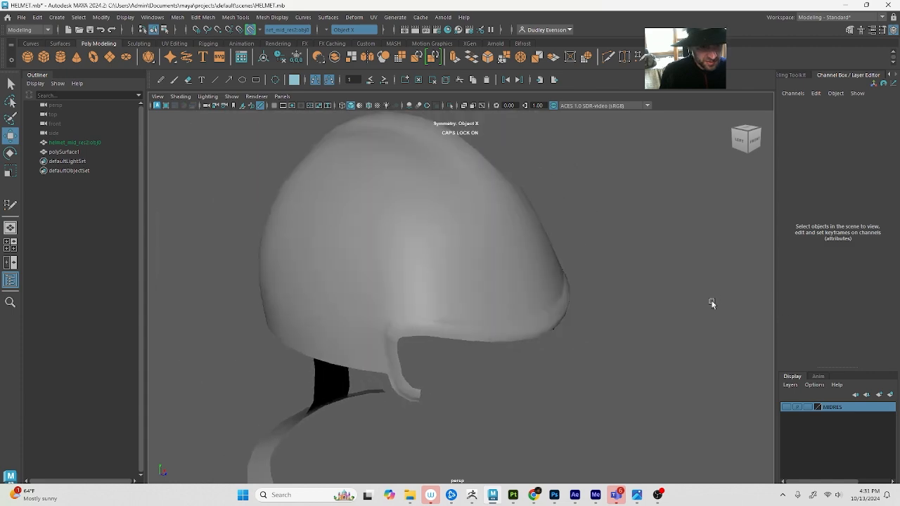
Multi-Cut a diagonal edge from the rim's upper rear corner to the dome vertex above and behind it
{"action": "left_click_drag", "start_coordinate": [361, 356], "coordinate": [438, 324], "text": "alt"}
{"action": "left_click", "coordinate": [431, 338]}
{"action": "right_click_drag", "start_coordinate": [438, 324], "coordinate": [461, 335], "text": "alt"}
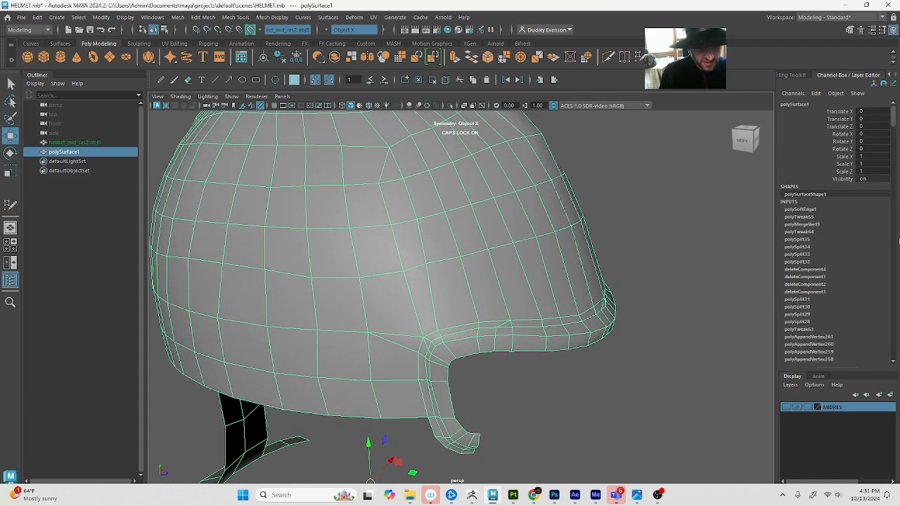
{"action": "left_click", "coordinate": [850, 30]}
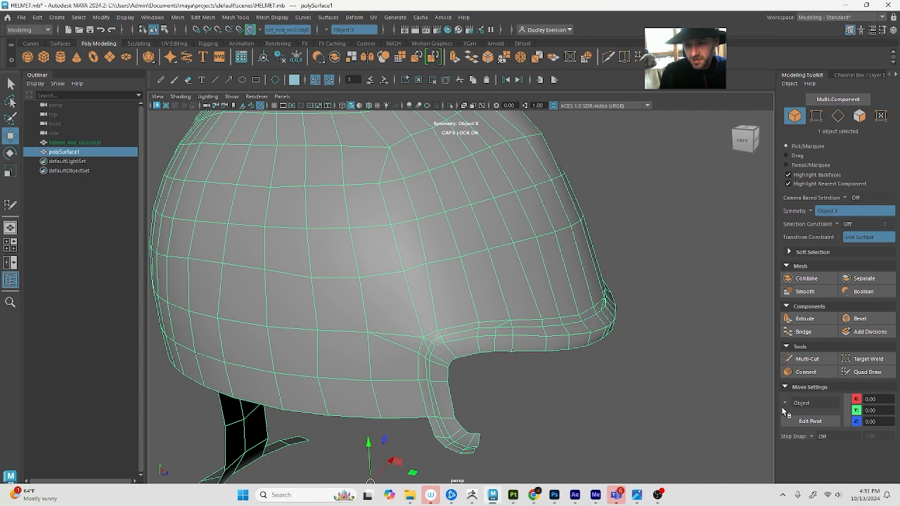
{"action": "left_click", "coordinate": [807, 359]}
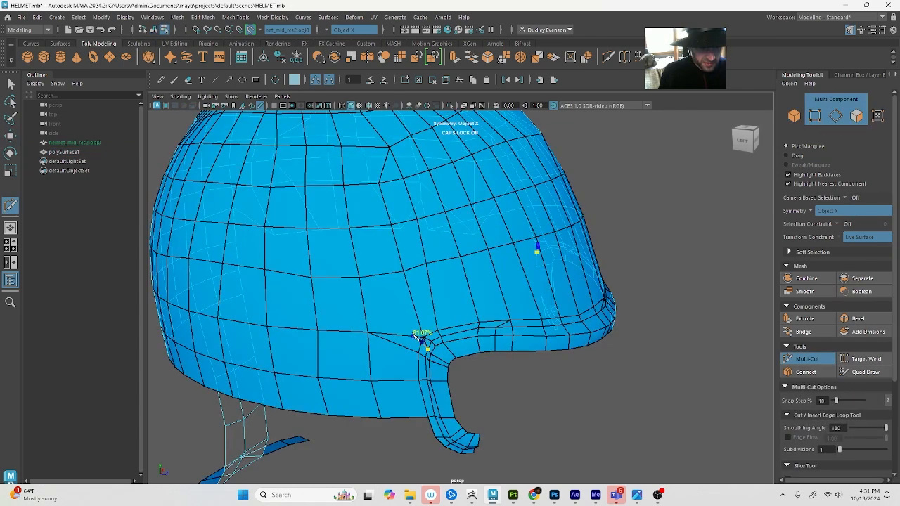
{"action": "left_click", "coordinate": [414, 335]}
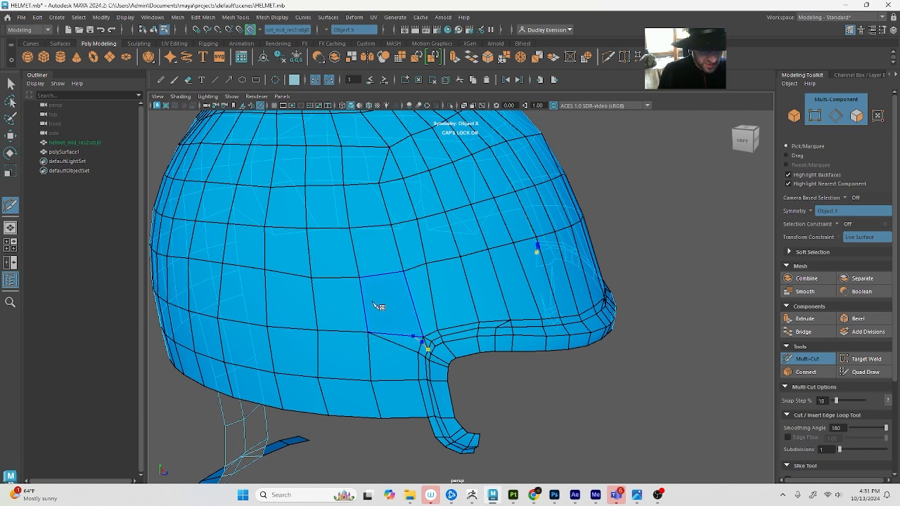
{"action": "right_click", "coordinate": [358, 273]}
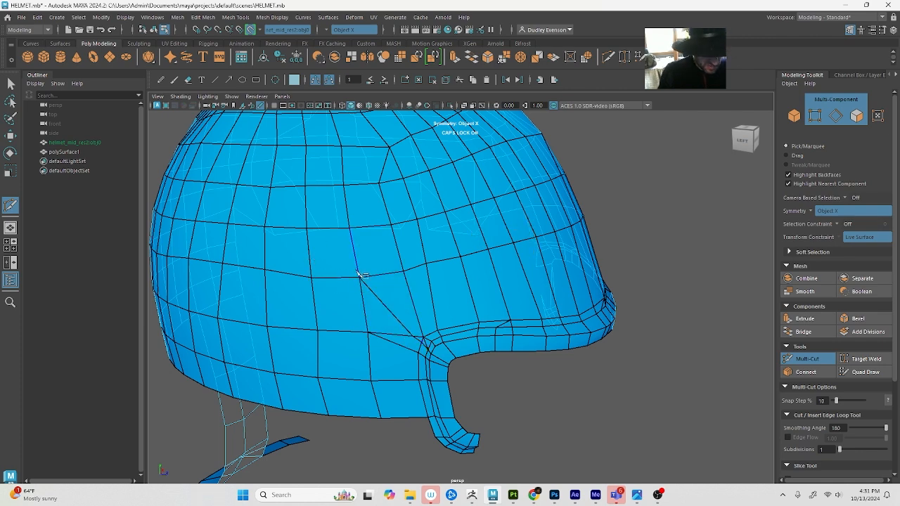
Delete the old horizontal edge between the rim's upper rear corner and the neighbouring dome vertex behind it
{"action": "key", "text": "q"}
{"action": "right_click_drag", "start_coordinate": [378, 309], "coordinate": [380, 285]}
{"action": "double_click", "coordinate": [398, 337]}
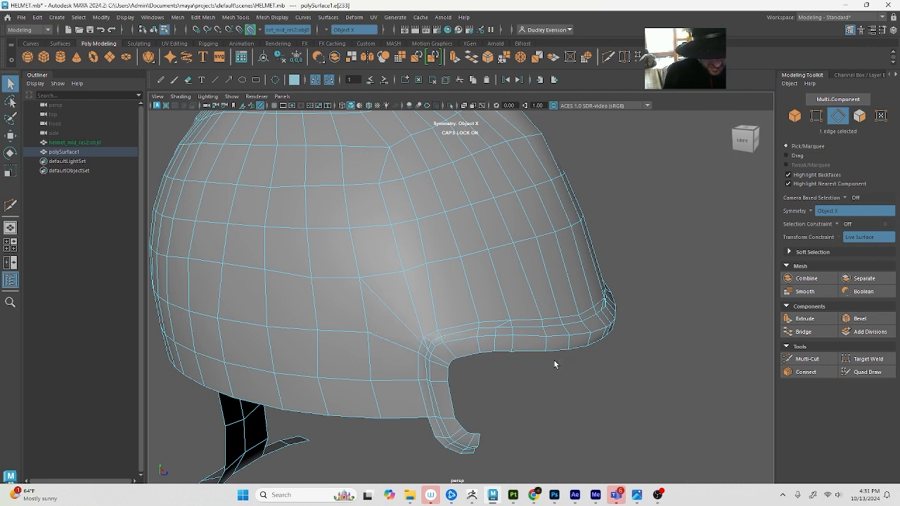
{"action": "left_click_drag", "start_coordinate": [409, 287], "coordinate": [430, 278], "text": "alt"}
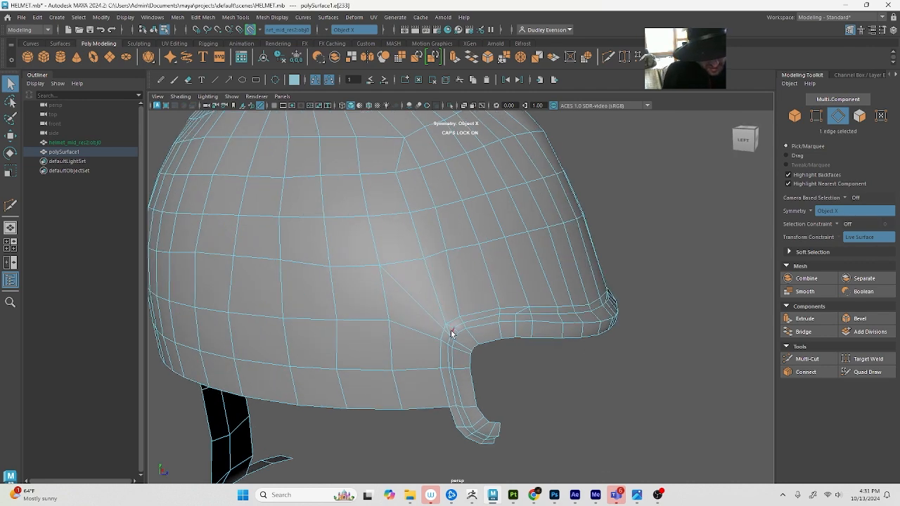
{"action": "left_click", "coordinate": [650, 338]}
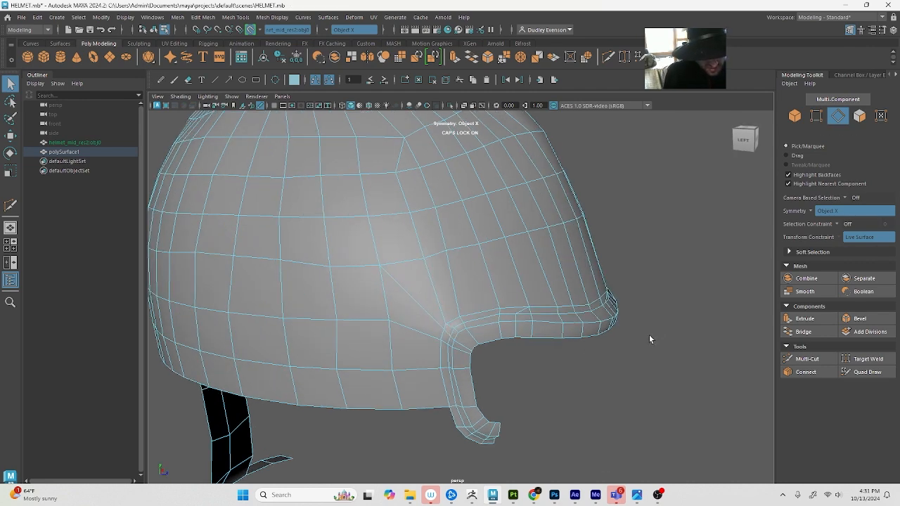
Return to Quad Draw and examine the dome's edge flow around the rerouted rim corner
{"action": "left_click", "coordinate": [866, 372]}
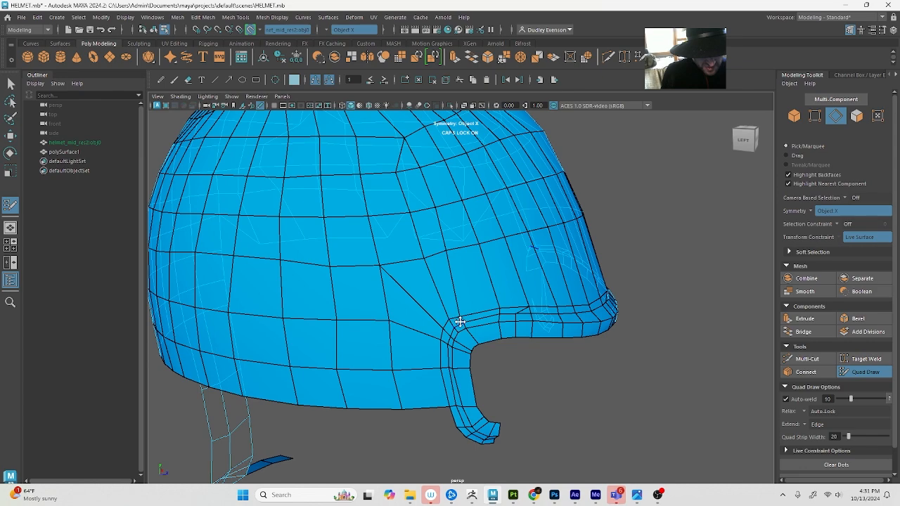
{"action": "left_click_drag", "start_coordinate": [468, 331], "coordinate": [422, 295], "text": "alt"}
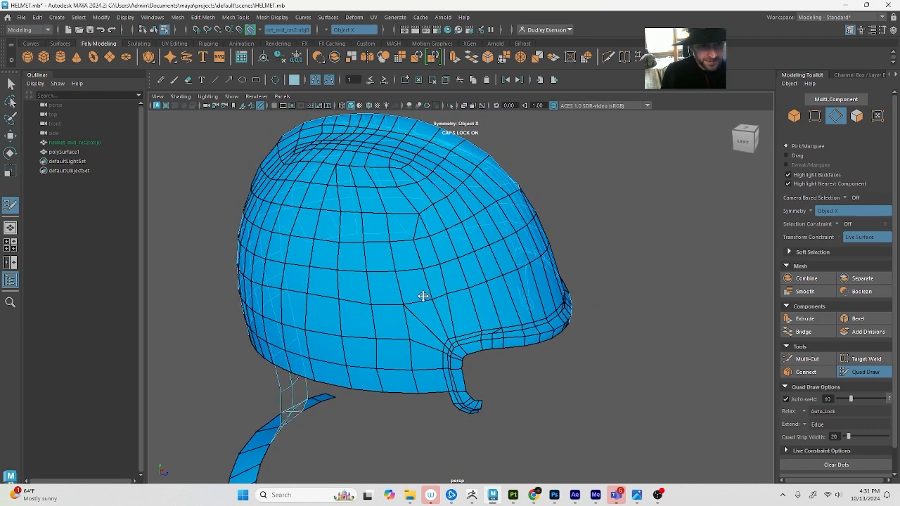
{"action": "middle_click_drag", "start_coordinate": [434, 267], "coordinate": [437, 273], "text": "alt"}
{"action": "left_click_drag", "start_coordinate": [436, 273], "coordinate": [463, 282], "text": "alt"}
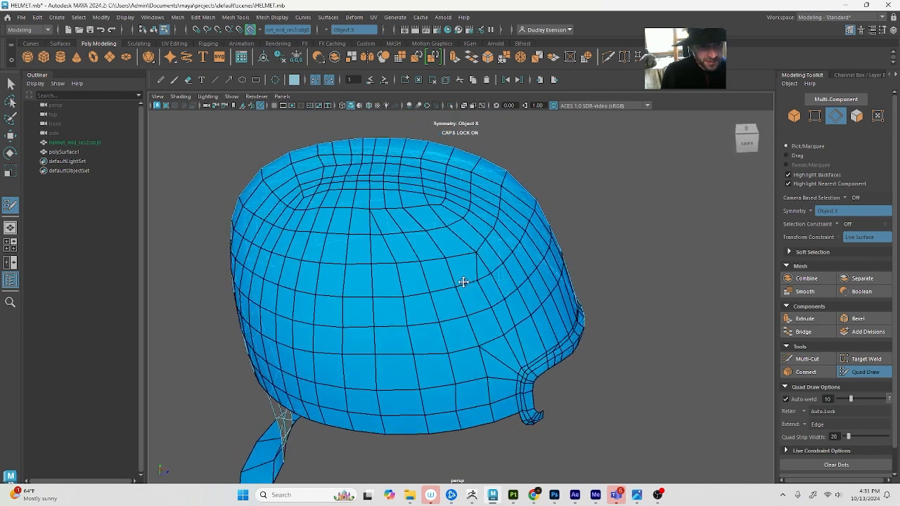
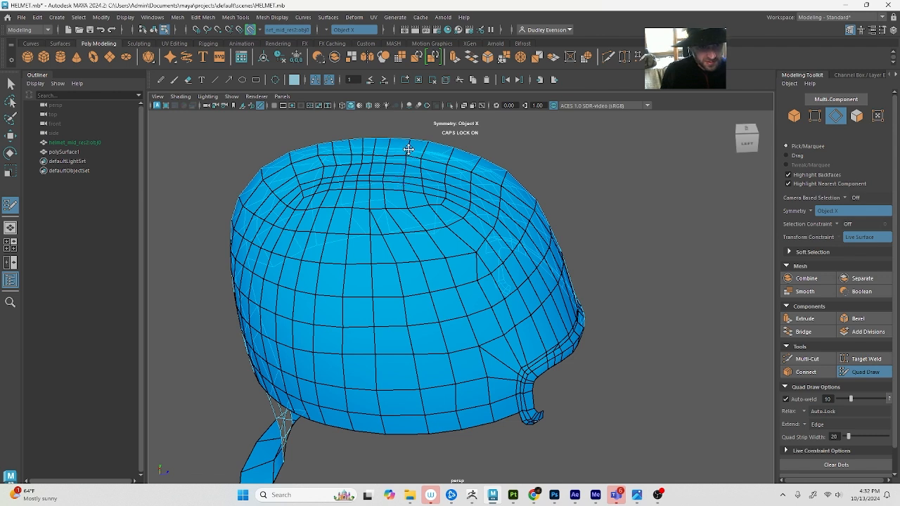
Turn off Object X symmetry for editing the helmet mesh
{"action": "left_click_drag", "start_coordinate": [409, 159], "coordinate": [439, 233], "text": "alt"}
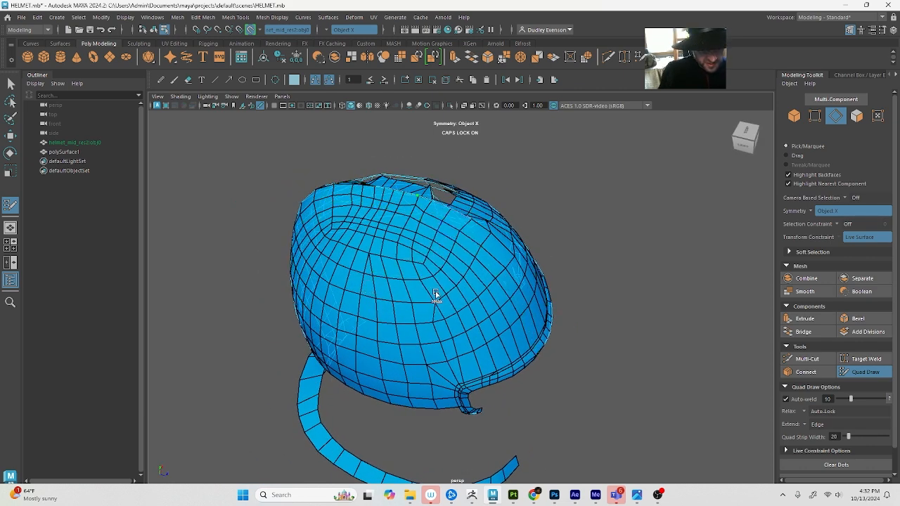
{"action": "left_click", "coordinate": [345, 29]}
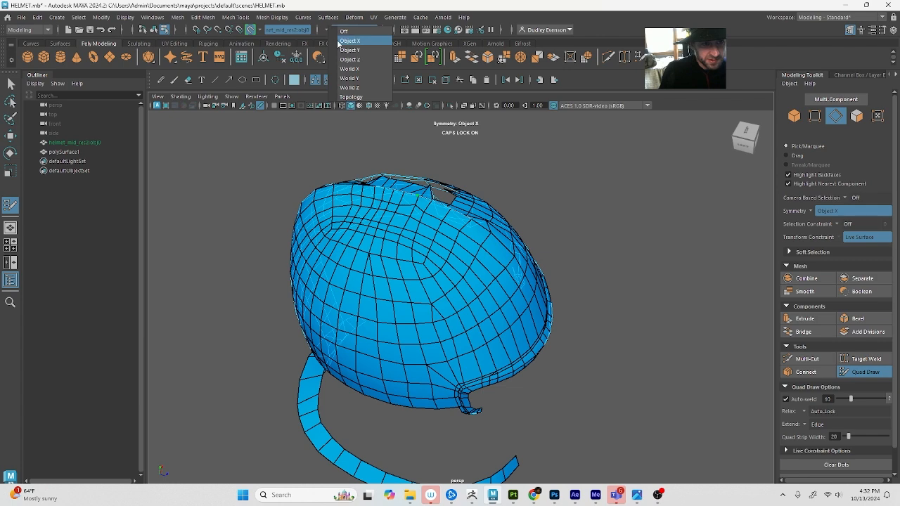
{"action": "left_click", "coordinate": [348, 29]}
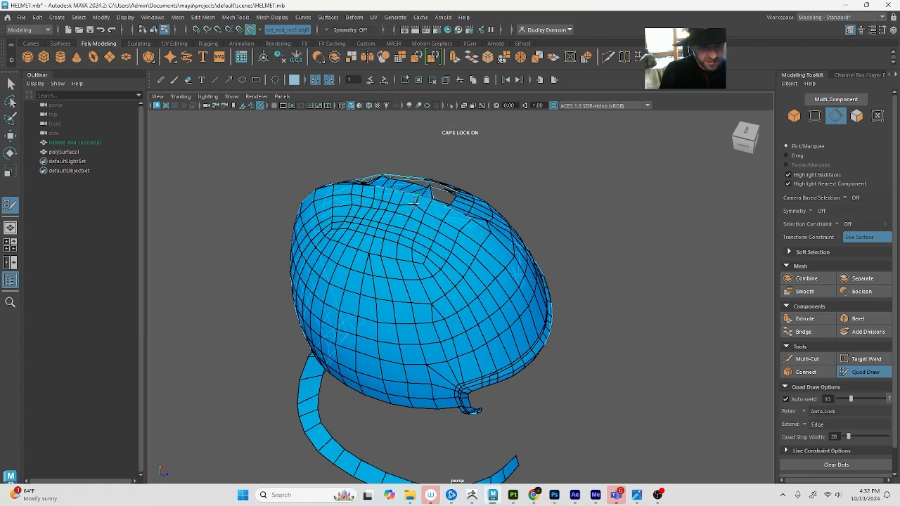
Move the single crown vertex beside the jagged top opening slightly away from the gap
{"action": "left_click_drag", "start_coordinate": [410, 230], "coordinate": [386, 251], "text": "alt"}
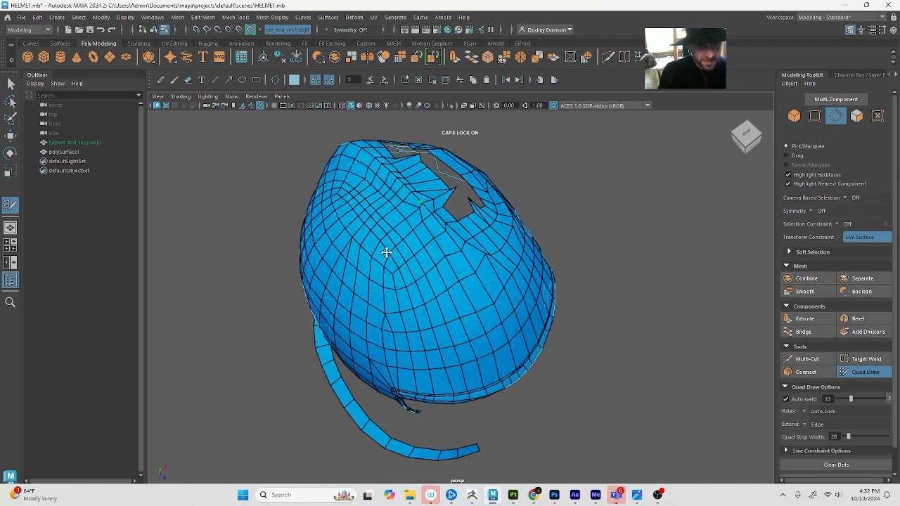
{"action": "scroll", "coordinate": [385, 251], "scroll_direction": "up", "scroll_amount": 2}
{"action": "key", "text": "q"}
{"action": "right_click_drag", "start_coordinate": [420, 211], "coordinate": [374, 221]}
{"action": "left_click", "coordinate": [411, 189]}
{"action": "key", "text": "w"}
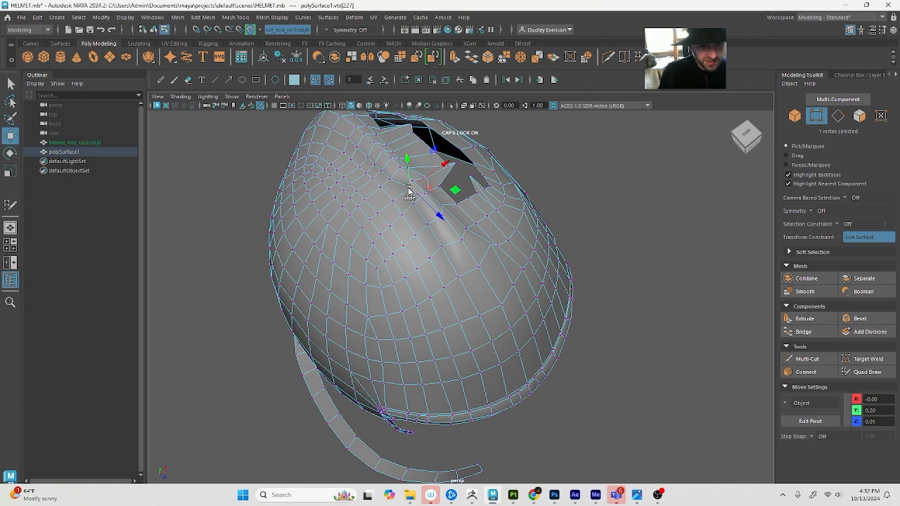
{"action": "left_click_drag", "start_coordinate": [408, 188], "coordinate": [402, 191]}
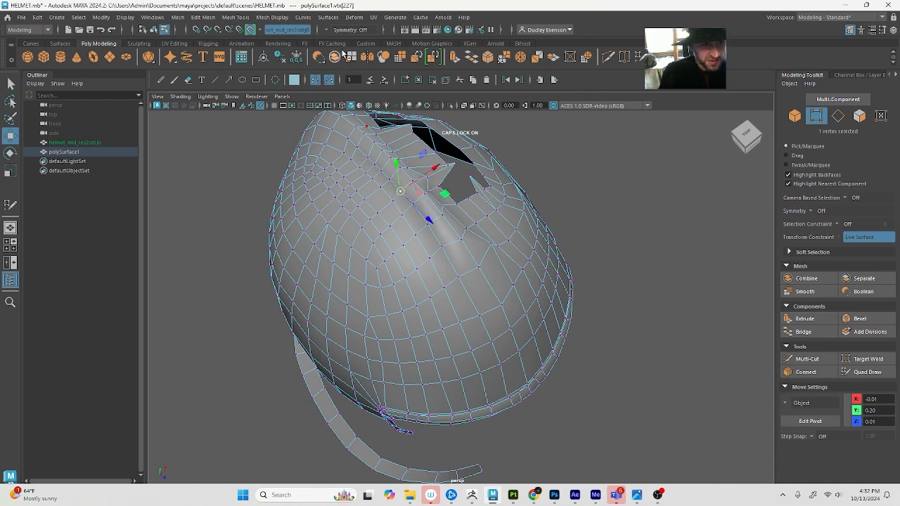
Multi-Cut a horizontal edge from the dome vertex behind the rim's upper rear corner to that corner
{"action": "left_click_drag", "start_coordinate": [393, 352], "coordinate": [542, 322], "text": "alt"}
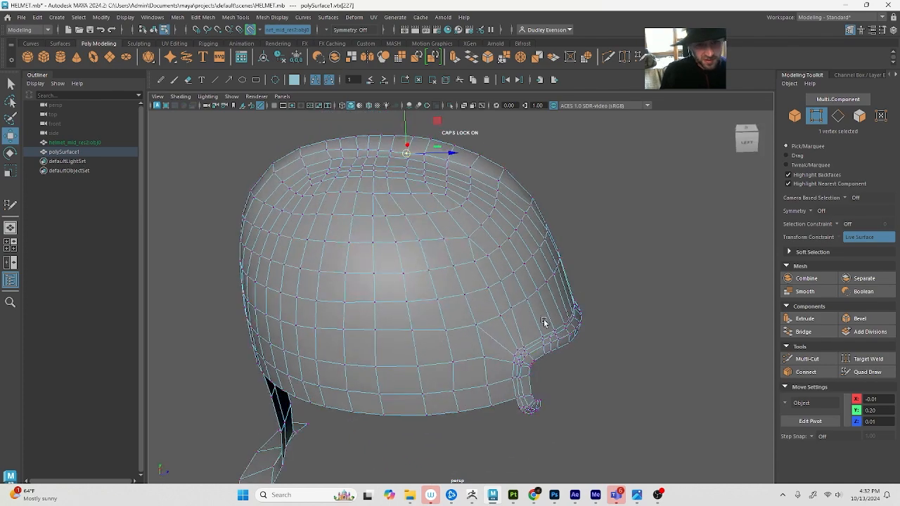
{"action": "left_click", "coordinate": [867, 372]}
{"action": "left_click_drag", "start_coordinate": [575, 372], "coordinate": [532, 361], "text": "alt"}
{"action": "right_click_drag", "start_coordinate": [534, 365], "coordinate": [578, 374], "text": "alt"}
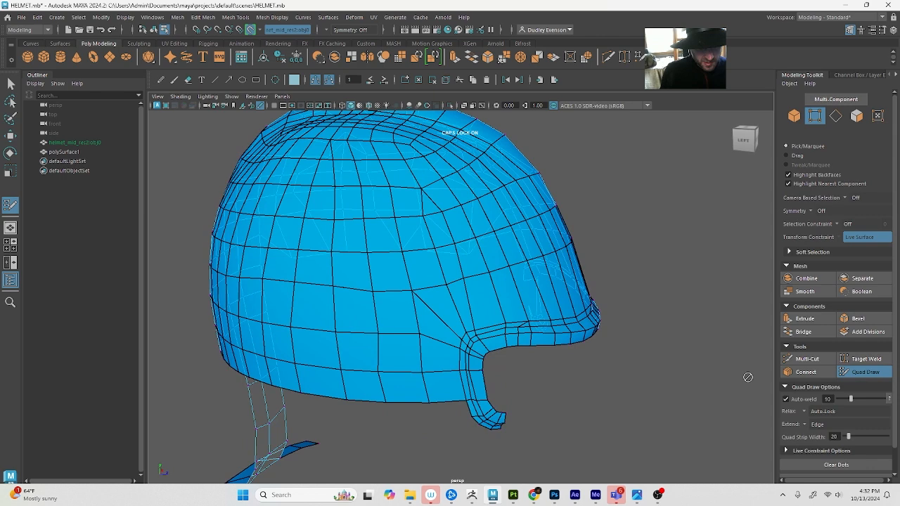
{"action": "left_click", "coordinate": [807, 359]}
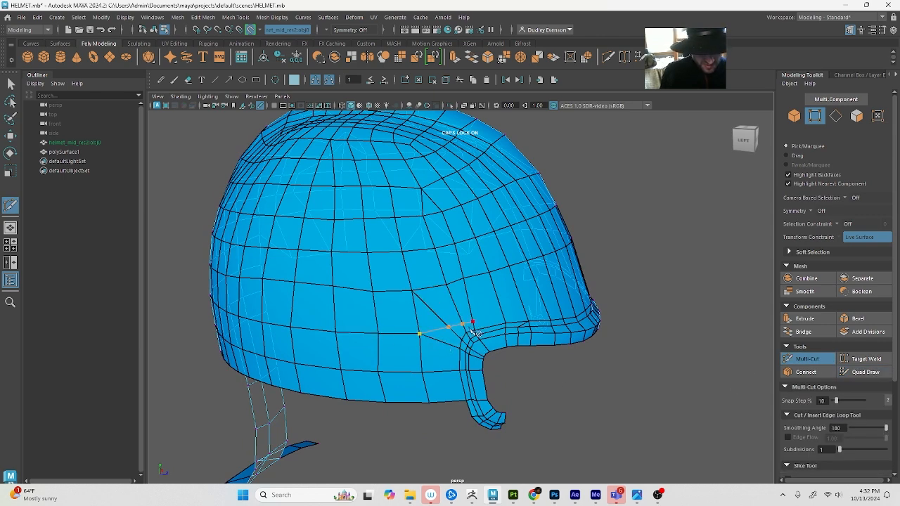
{"action": "key", "text": "q"}
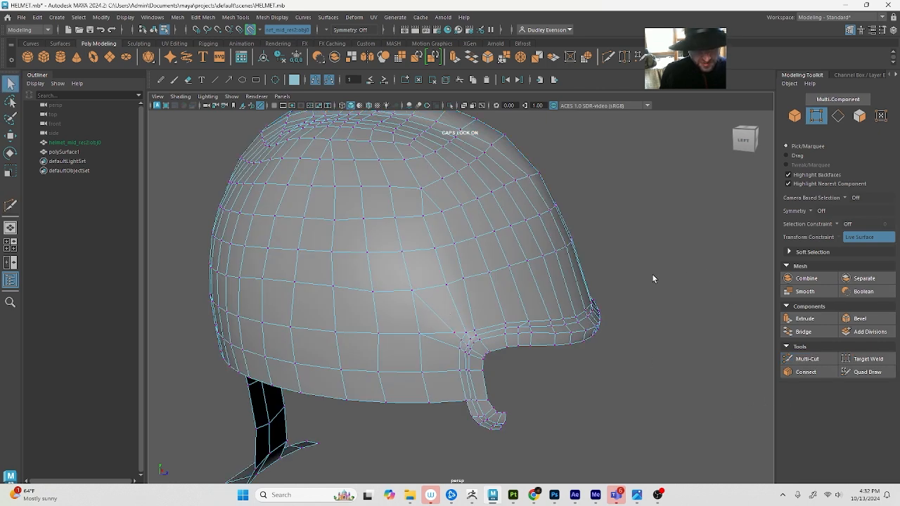
Apply Soften Edge to the whole polySurface1 mesh and inspect the shading around the rim's rear corner
{"action": "key", "text": "F8"}
{"action": "left_click", "coordinate": [272, 17]}
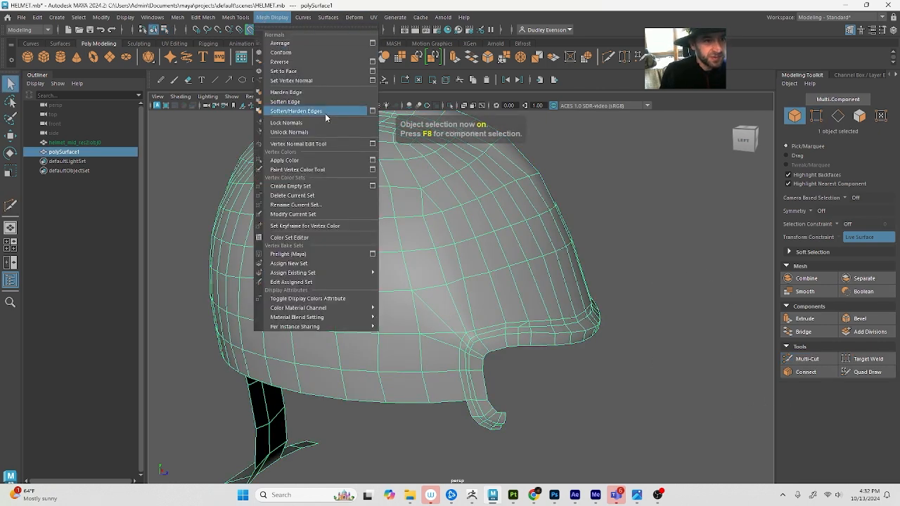
{"action": "left_click", "coordinate": [327, 104]}
{"action": "left_click", "coordinate": [622, 266]}
{"action": "left_click_drag", "start_coordinate": [622, 266], "coordinate": [660, 277], "text": "alt"}
{"action": "scroll", "coordinate": [566, 267], "scroll_direction": "down", "scroll_amount": 8}
{"action": "left_click_drag", "start_coordinate": [534, 269], "coordinate": [422, 291], "text": "alt"}
{"action": "scroll", "coordinate": [471, 294], "scroll_direction": "up", "scroll_amount": 2}
{"action": "scroll", "coordinate": [509, 329], "scroll_direction": "up", "scroll_amount": 2}
{"action": "mouse_move", "coordinate": [470, 319]}
{"action": "left_mouse_down", "text": "alt"}
{"action": "mouse_move", "coordinate": [413, 311]}
{"action": "mouse_move", "coordinate": [502, 325]}
{"action": "mouse_move", "coordinate": [484, 327]}
{"action": "left_mouse_up", "text": "alt"}
Delete the horizontal edge between the rim's upper rear corner and the dome vertex behind it
{"action": "left_click", "coordinate": [431, 320]}
{"action": "right_click_drag", "start_coordinate": [484, 328], "coordinate": [457, 323], "text": "alt"}
{"action": "mouse_move", "coordinate": [529, 391]}
{"action": "left_mouse_down", "text": "alt"}
{"action": "mouse_move", "coordinate": [510, 396]}
{"action": "mouse_move", "coordinate": [521, 394]}
{"action": "left_mouse_up", "text": "alt"}
{"action": "double_click", "coordinate": [410, 342]}
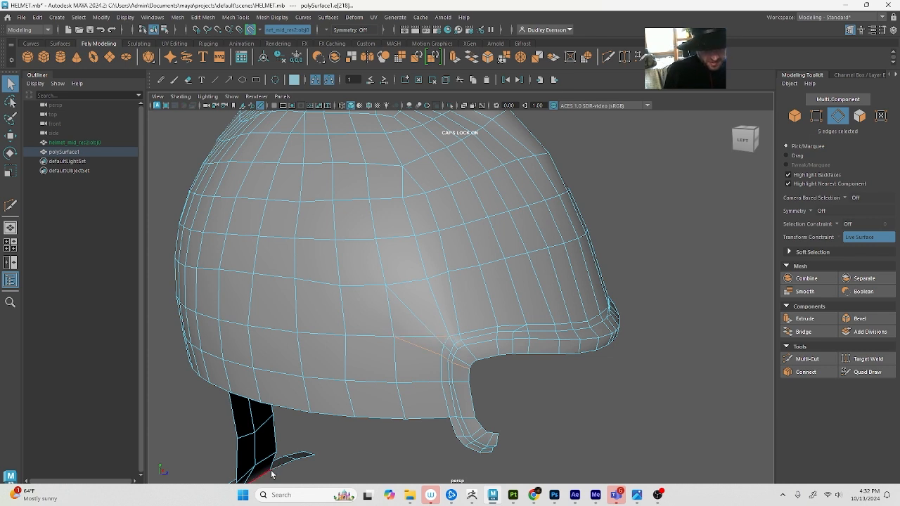
{"action": "left_click", "coordinate": [430, 340]}
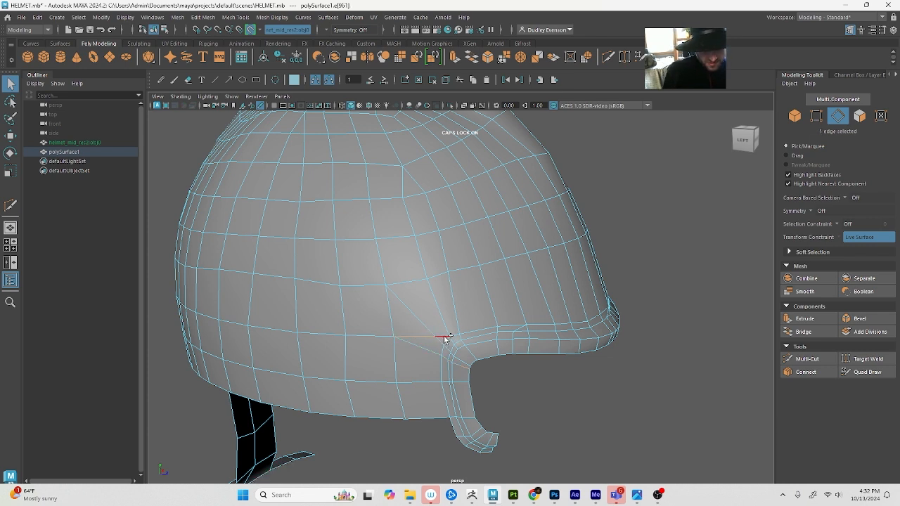
{"action": "key", "text": "Delete"}
Deselect the mesh and examine the smooth shading and edge flow around the rim's upper rear corner
{"action": "mouse_move", "coordinate": [448, 298]}
{"action": "left_mouse_down", "text": "alt"}
{"action": "mouse_move", "coordinate": [436, 295]}
{"action": "mouse_move", "coordinate": [453, 295]}
{"action": "left_mouse_up", "text": "alt"}
{"action": "key", "text": "F7"}
{"action": "key", "text": "F8"}
{"action": "left_click", "coordinate": [673, 272]}
{"action": "left_click_drag", "start_coordinate": [675, 273], "coordinate": [665, 276], "text": "alt"}
{"action": "left_click", "coordinate": [399, 343]}
{"action": "key", "text": "F7"}
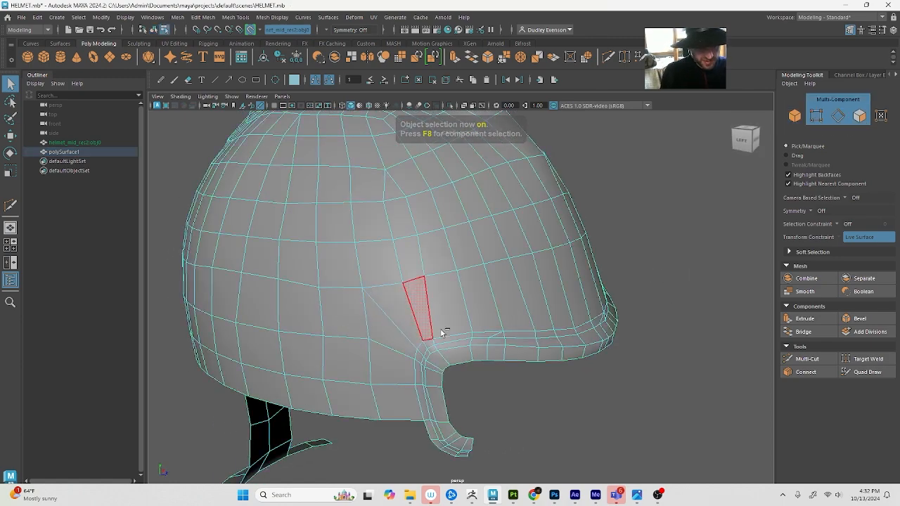
{"action": "key", "text": "Caps_Lock"}
{"action": "left_click_drag", "start_coordinate": [450, 335], "coordinate": [669, 342], "text": "alt"}
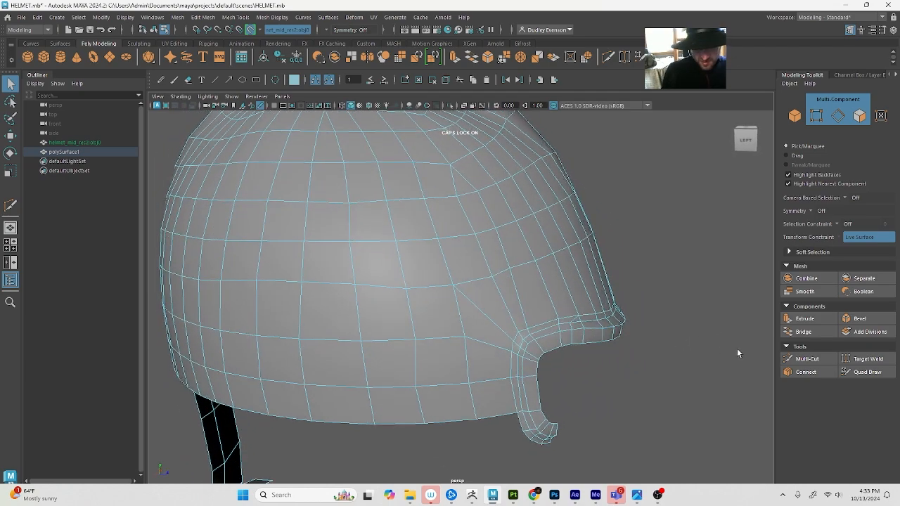
Multi-Cut a near-horizontal edge joining the dome vertex behind the rim to the rim's upper rear corner
{"action": "left_click", "coordinate": [806, 359]}
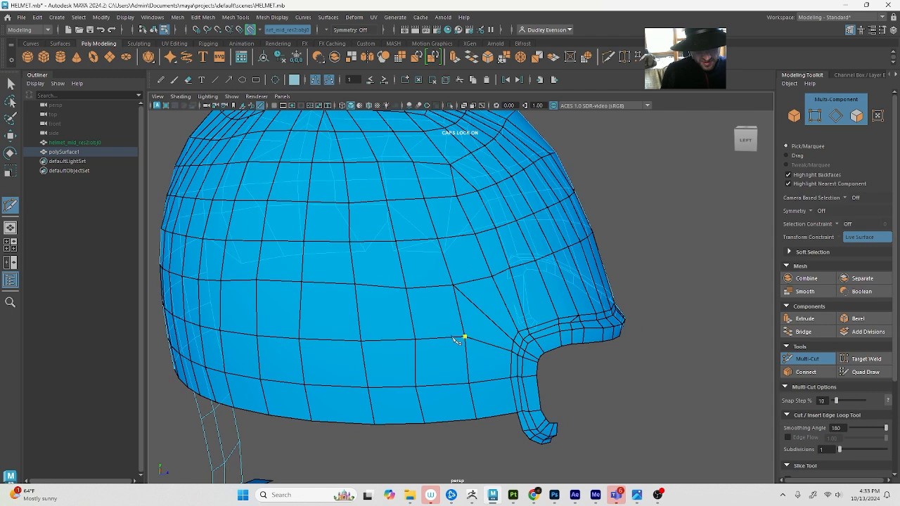
{"action": "left_click", "coordinate": [519, 332]}
{"action": "key", "text": "q"}
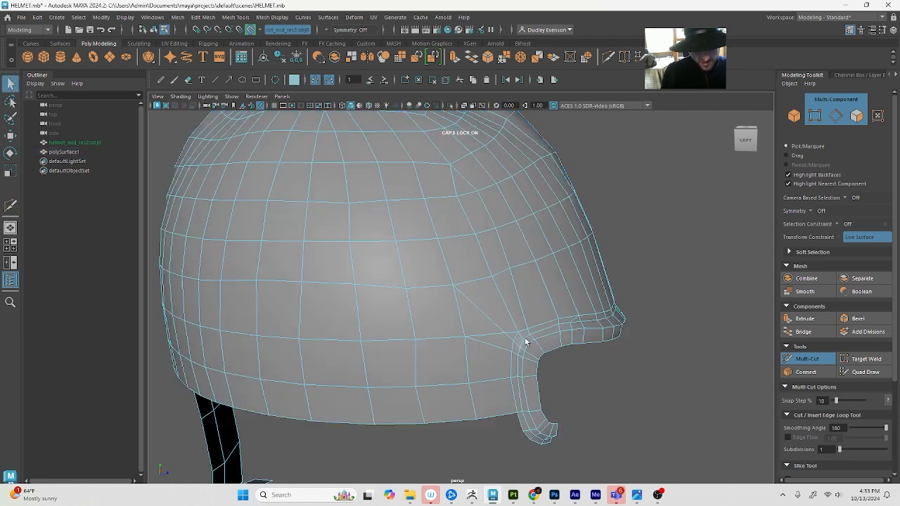
Delete the diagonal edge running from the rim's upper rear corner to the dome vertex above and behind it
{"action": "left_click", "coordinate": [865, 372]}
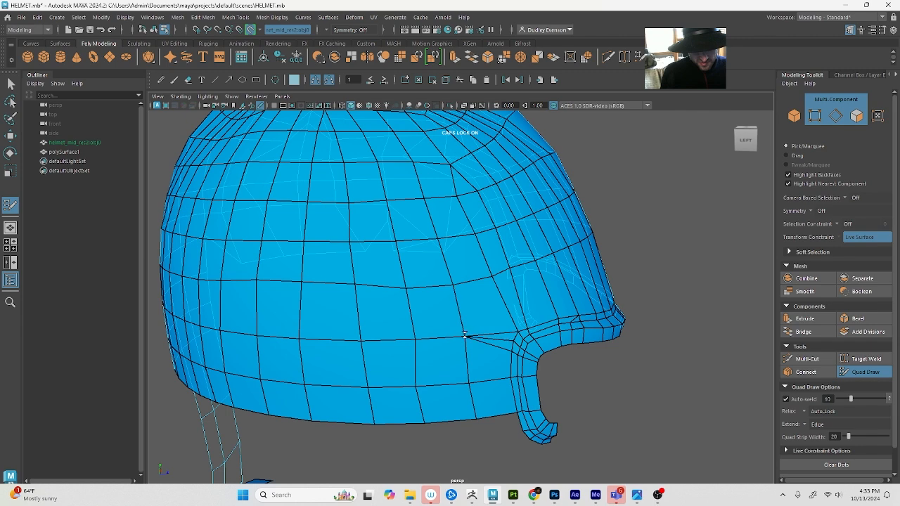
{"action": "mouse_move", "coordinate": [464, 335]}
{"action": "left_mouse_down"}
{"action": "mouse_move", "coordinate": [515, 329]}
{"action": "mouse_move", "coordinate": [506, 342]}
{"action": "mouse_move", "coordinate": [525, 328]}
{"action": "mouse_move", "coordinate": [474, 328]}
{"action": "left_mouse_up"}
{"action": "key", "text": "q"}
{"action": "left_click", "coordinate": [452, 328]}
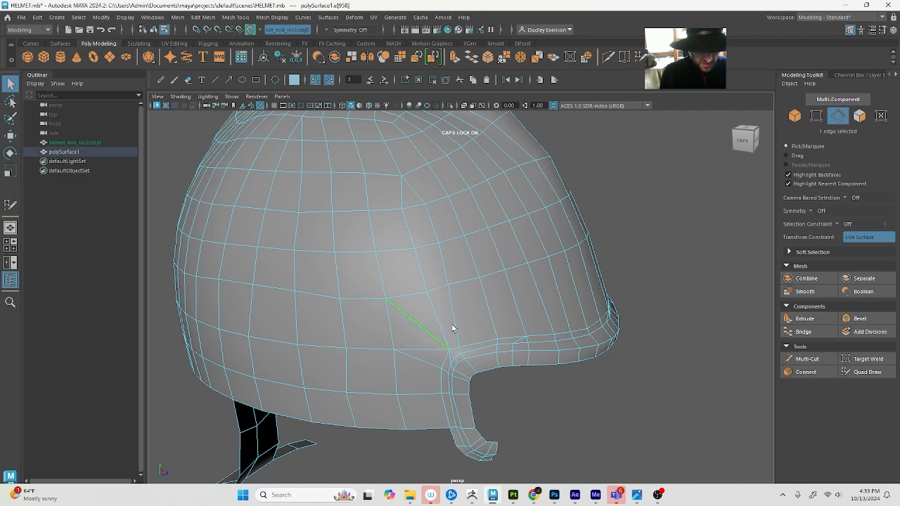
{"action": "key", "text": "F8"}
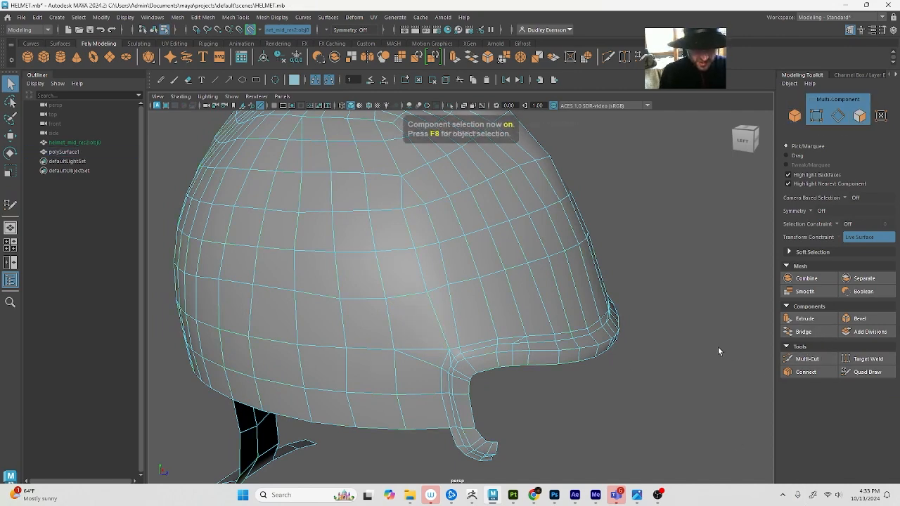
Check the unselected helmet's shading, then nudge the dome vertex above the rim's rear corner slightly downward with Quad Draw
{"action": "left_click", "coordinate": [690, 331]}
{"action": "right_click_drag", "start_coordinate": [673, 312], "coordinate": [653, 309], "text": "alt"}
{"action": "mouse_move", "coordinate": [653, 310]}
{"action": "left_mouse_down", "text": "alt"}
{"action": "mouse_move", "coordinate": [686, 300]}
{"action": "mouse_move", "coordinate": [648, 308]}
{"action": "left_mouse_up", "text": "alt"}
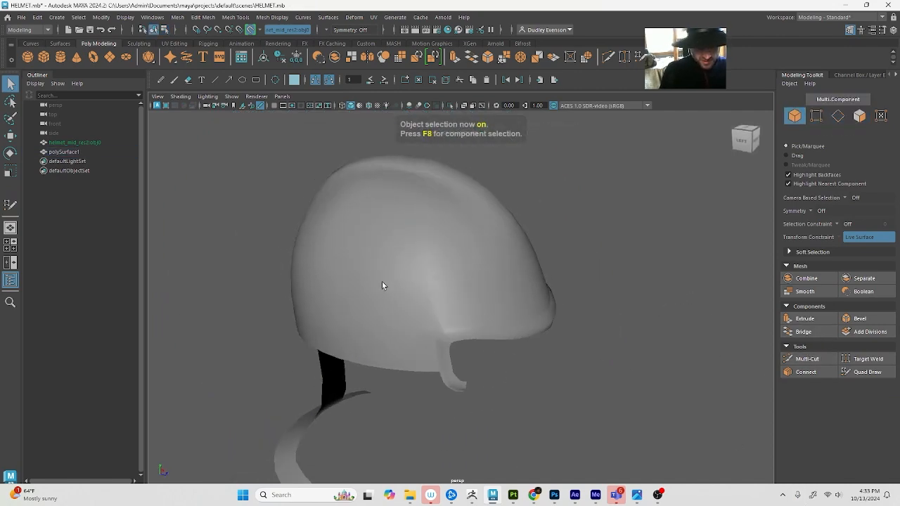
{"action": "left_click", "coordinate": [383, 284]}
{"action": "right_click_drag", "start_coordinate": [385, 284], "coordinate": [421, 298], "text": "alt"}
{"action": "left_click", "coordinate": [865, 372]}
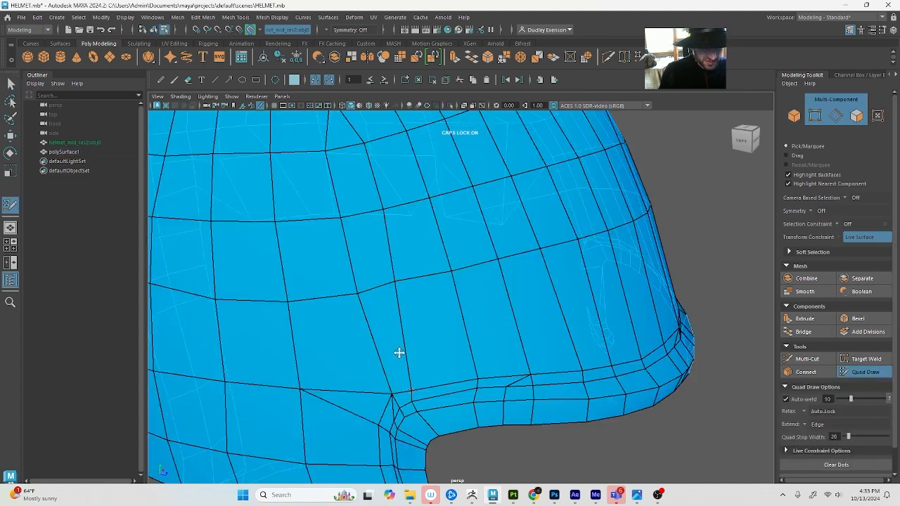
{"action": "left_click_drag", "start_coordinate": [357, 293], "coordinate": [358, 298]}
{"action": "mouse_move", "coordinate": [440, 267]}
{"action": "left_mouse_down", "text": "shift"}
{"action": "mouse_move", "coordinate": [446, 275]}
{"action": "mouse_move", "coordinate": [476, 253]}
{"action": "mouse_move", "coordinate": [502, 263]}
{"action": "mouse_move", "coordinate": [513, 247]}
{"action": "mouse_move", "coordinate": [536, 254]}
{"action": "left_mouse_up", "text": "shift"}
{"action": "left_click_drag", "start_coordinate": [476, 317], "coordinate": [502, 303], "text": "alt"}
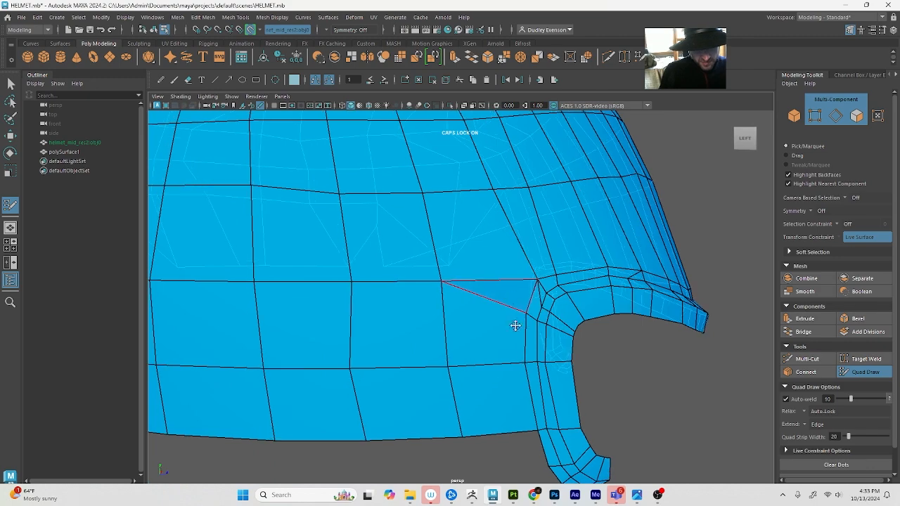
Insert an edge loop close to the outer border of the eye-opening rim with Quad Draw
{"action": "right_click_drag", "start_coordinate": [714, 292], "coordinate": [662, 293], "text": "alt"}
{"action": "left_click_drag", "start_coordinate": [475, 388], "coordinate": [442, 391], "text": "alt"}
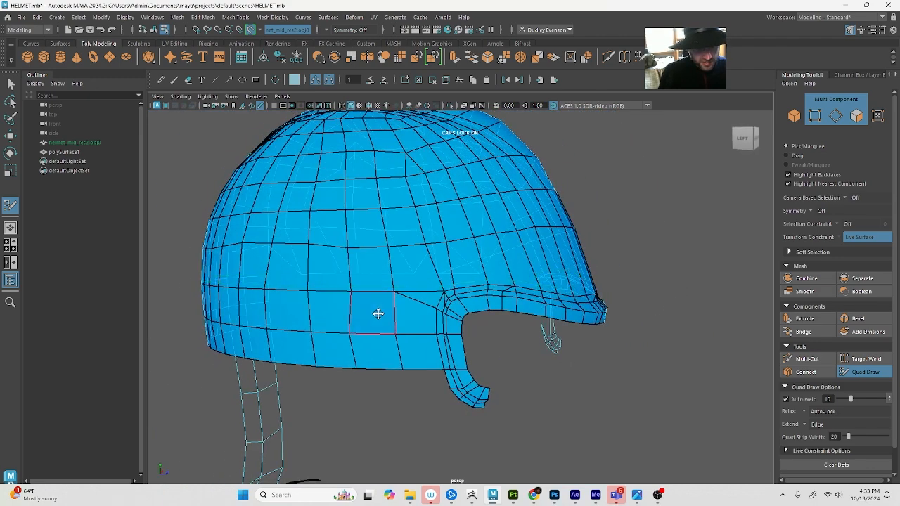
{"action": "mouse_move", "coordinate": [401, 306]}
{"action": "right_mouse_down", "text": "alt"}
{"action": "mouse_move", "coordinate": [417, 290]}
{"action": "mouse_move", "coordinate": [434, 305]}
{"action": "mouse_move", "coordinate": [474, 307]}
{"action": "right_mouse_up", "text": "alt"}
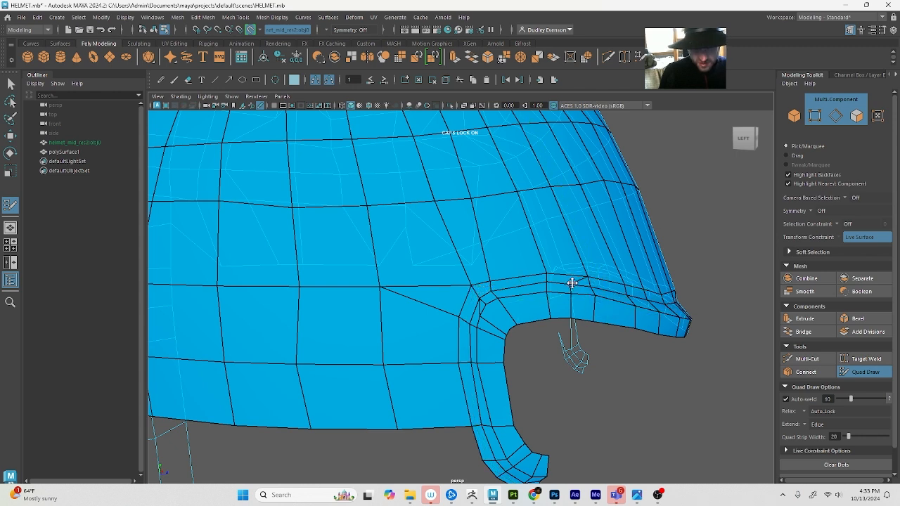
{"action": "left_click", "coordinate": [481, 293], "text": "ctrl"}
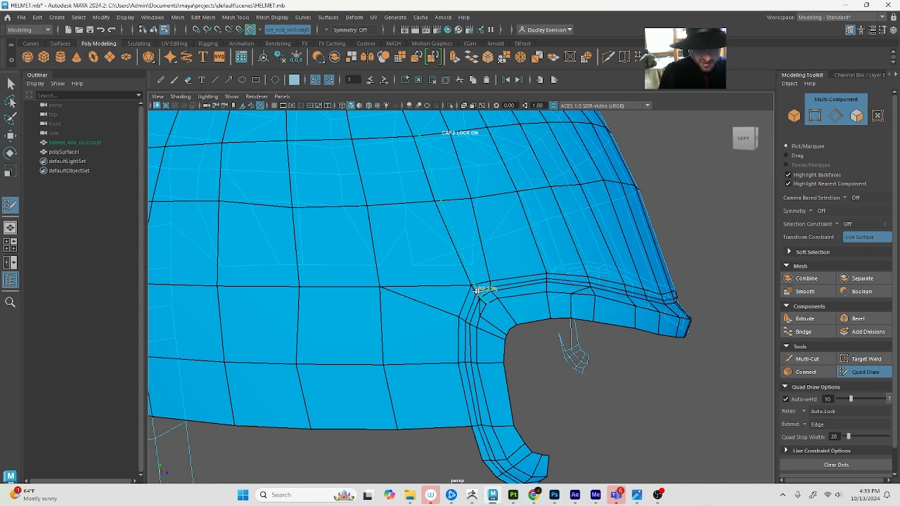
{"action": "scroll", "coordinate": [486, 330], "scroll_direction": "up", "scroll_amount": 3}
Multi-Cut across the narrow faces at the inside of the rim's upper rear corner
{"action": "left_click", "coordinate": [807, 359]}
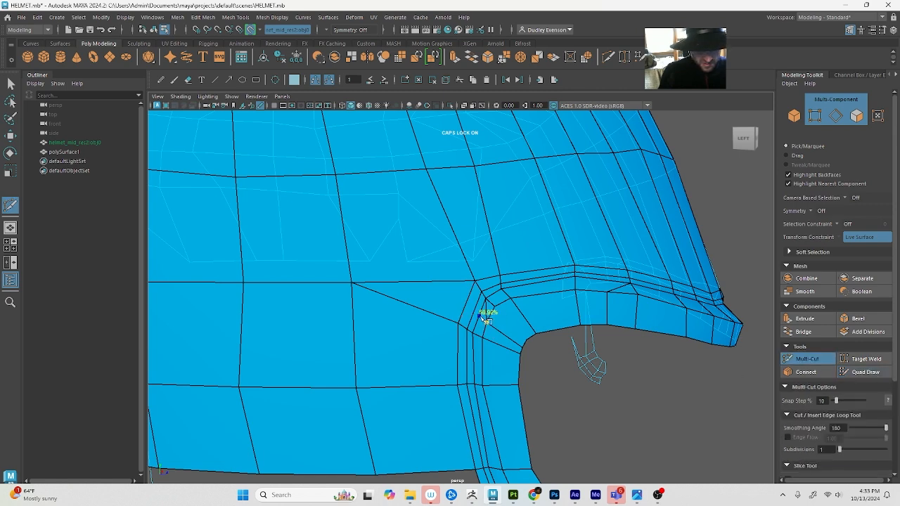
{"action": "left_click", "coordinate": [485, 319]}
{"action": "key", "text": "q"}
{"action": "left_click_drag", "start_coordinate": [553, 301], "coordinate": [545, 307], "text": "alt"}
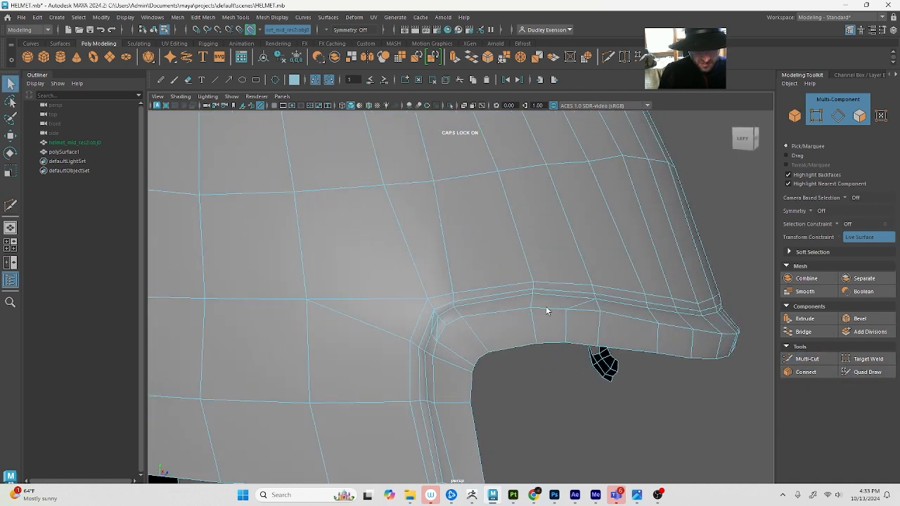
Multi-Cut from the brow rim's inner vertex up across its narrow loops to the nearby vertex on the outer rim edge
{"action": "key", "text": "g"}
{"action": "left_click", "coordinate": [566, 309]}
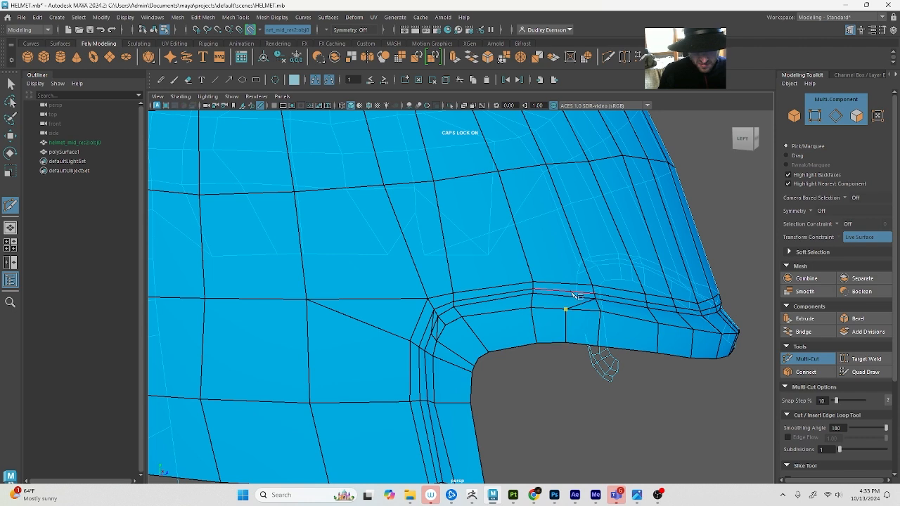
{"action": "left_click", "coordinate": [568, 296]}
{"action": "left_click", "coordinate": [569, 289]}
{"action": "left_click", "coordinate": [592, 284]}
{"action": "key", "text": "q"}
Multi-Cut a long edge from the dome vertex above the rim's rear corner down to the rim vertex just below that corner
{"action": "right_click_drag", "start_coordinate": [450, 346], "coordinate": [440, 305]}
{"action": "left_click", "coordinate": [413, 342]}
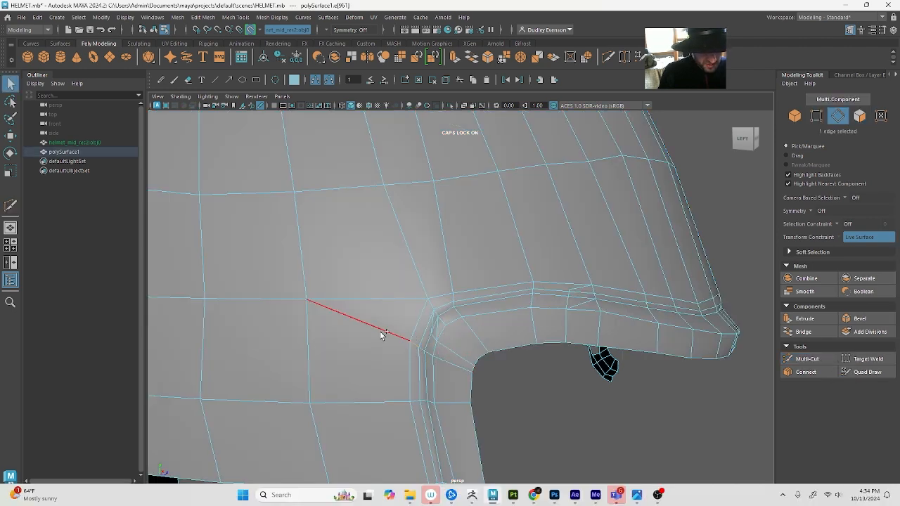
{"action": "left_click", "coordinate": [388, 336], "text": "shift"}
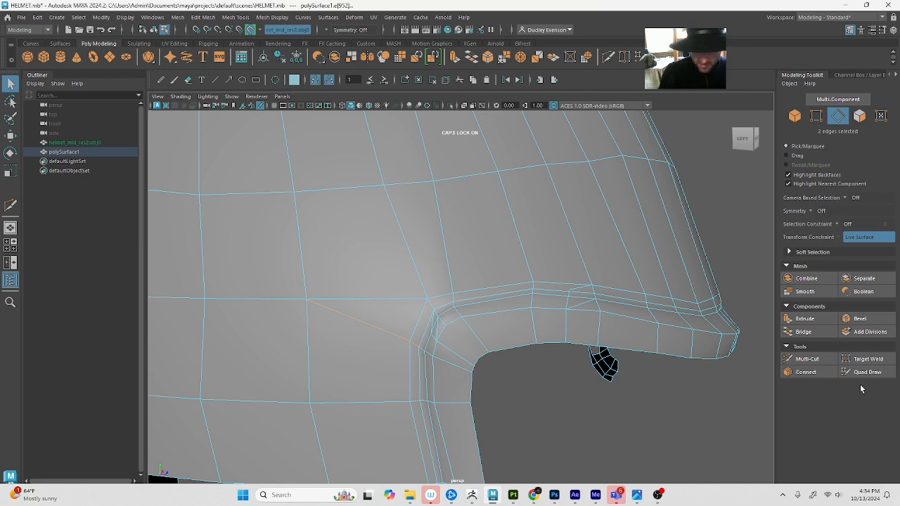
{"action": "left_click", "coordinate": [805, 358]}
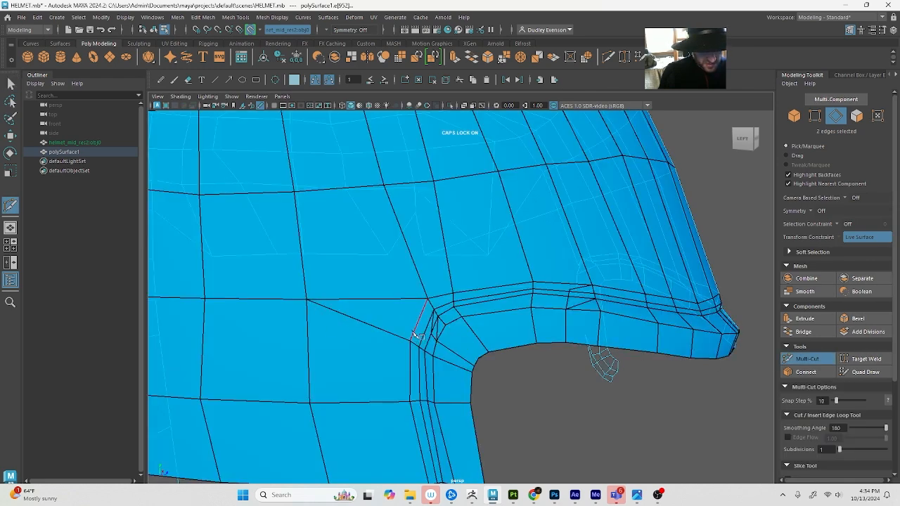
{"action": "left_click", "coordinate": [410, 340]}
{"action": "key", "text": "q"}
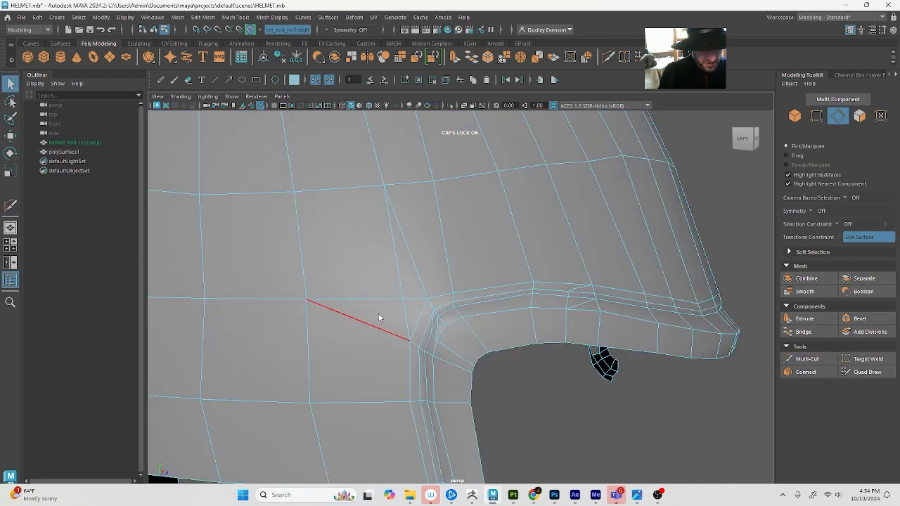
Delete the extra short edges crossing the narrow faces inside the eye-opening rim's upper rear corner
{"action": "left_click", "coordinate": [364, 322]}
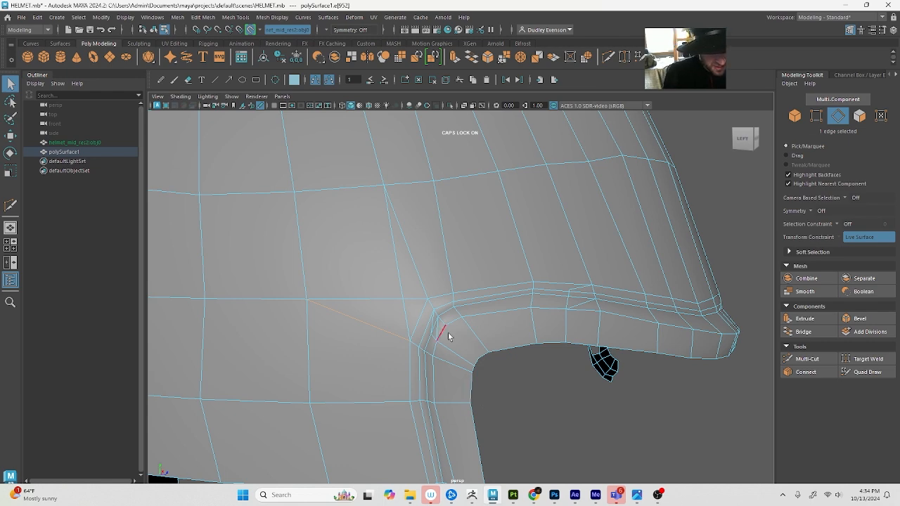
{"action": "left_click_drag", "start_coordinate": [409, 309], "coordinate": [477, 314], "text": "alt"}
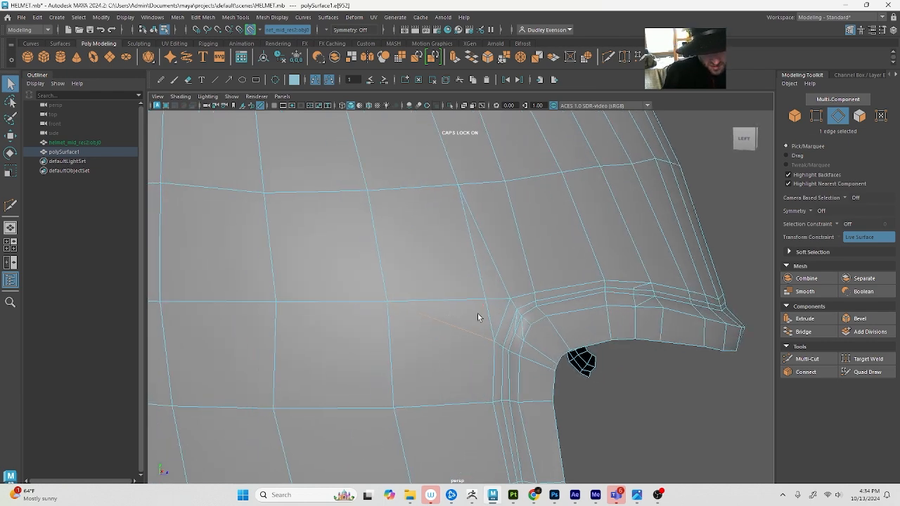
{"action": "left_click", "coordinate": [555, 344], "text": "shift"}
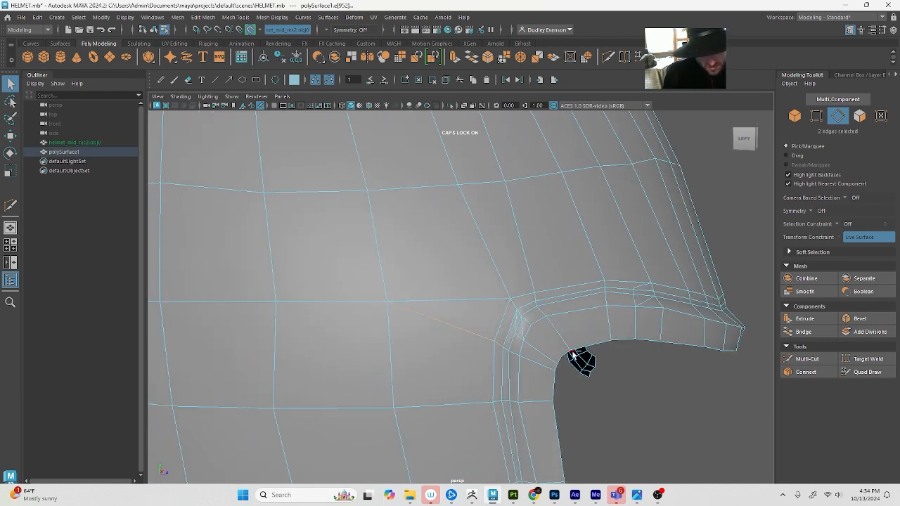
{"action": "left_click", "coordinate": [522, 325]}
{"action": "left_click", "coordinate": [517, 323], "text": "shift"}
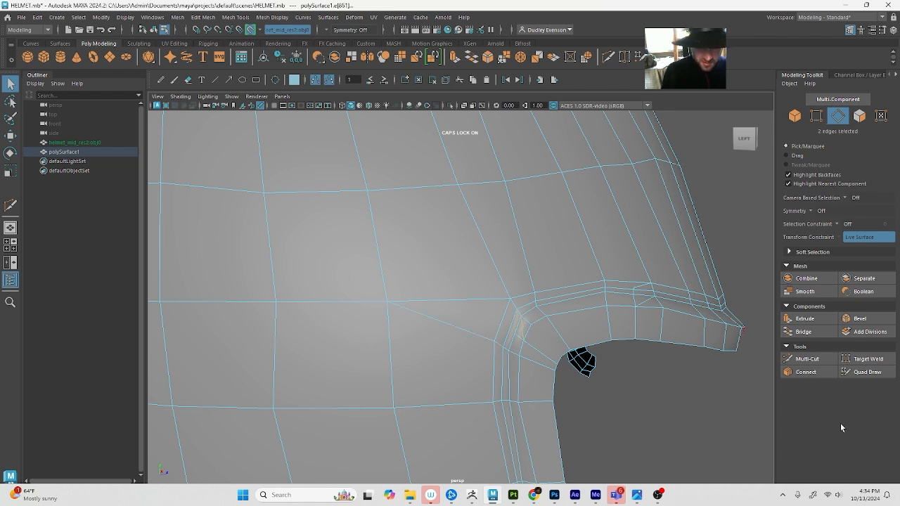
{"action": "key", "text": "Delete"}
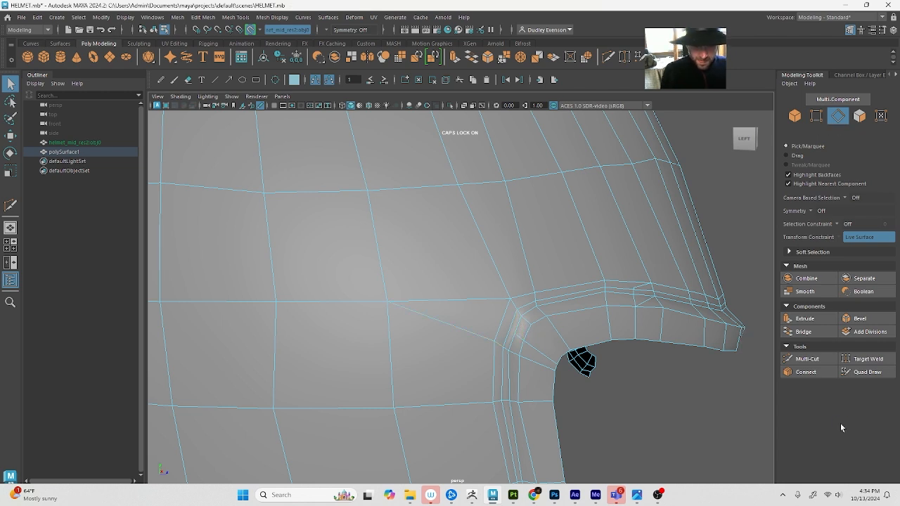
{"action": "left_click", "coordinate": [807, 359]}
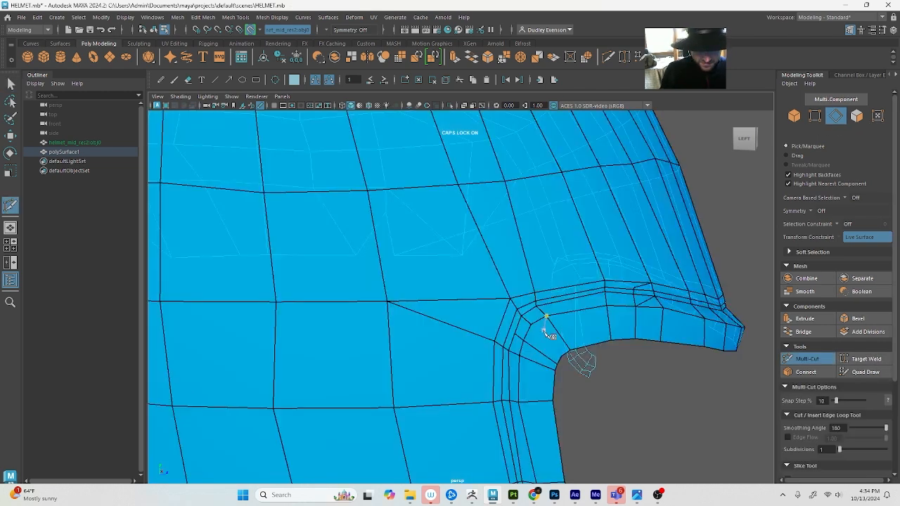
{"action": "left_click", "coordinate": [503, 319]}
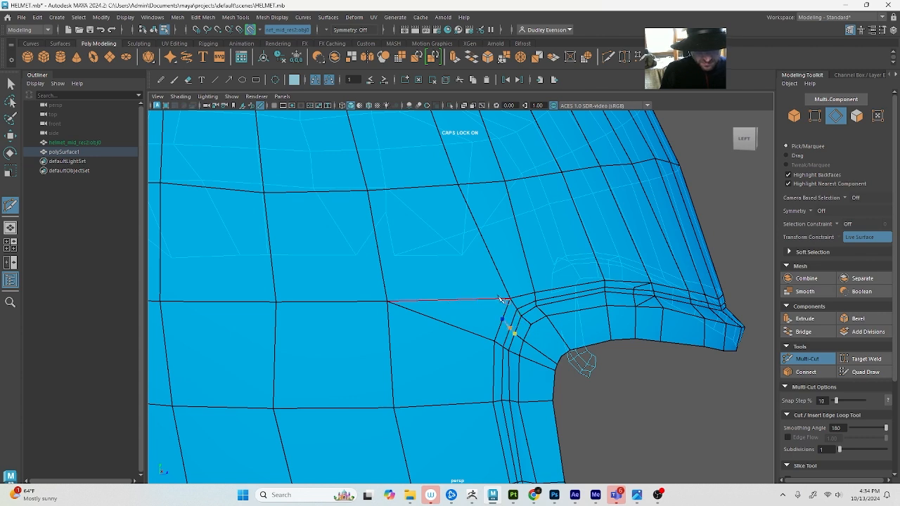
{"action": "left_click", "coordinate": [460, 188]}
{"action": "key", "text": "q"}
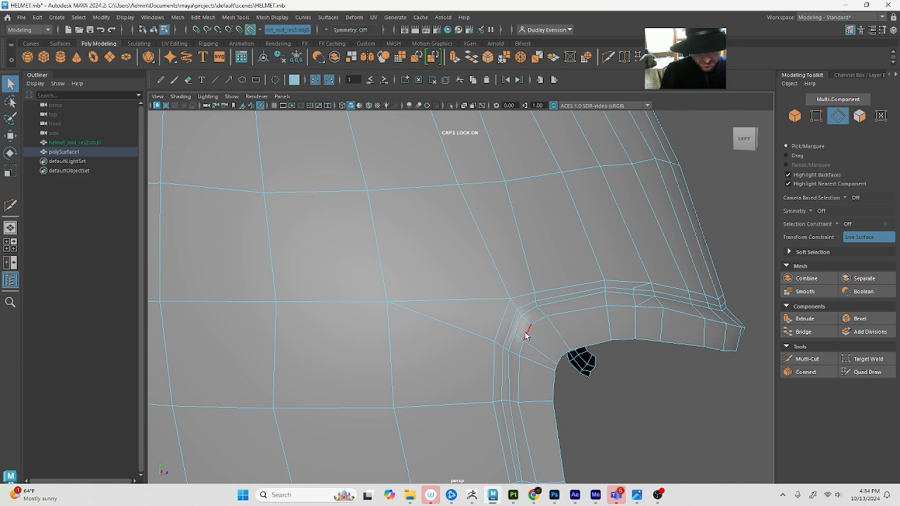
{"action": "key", "text": "ctrl+shift+x"}
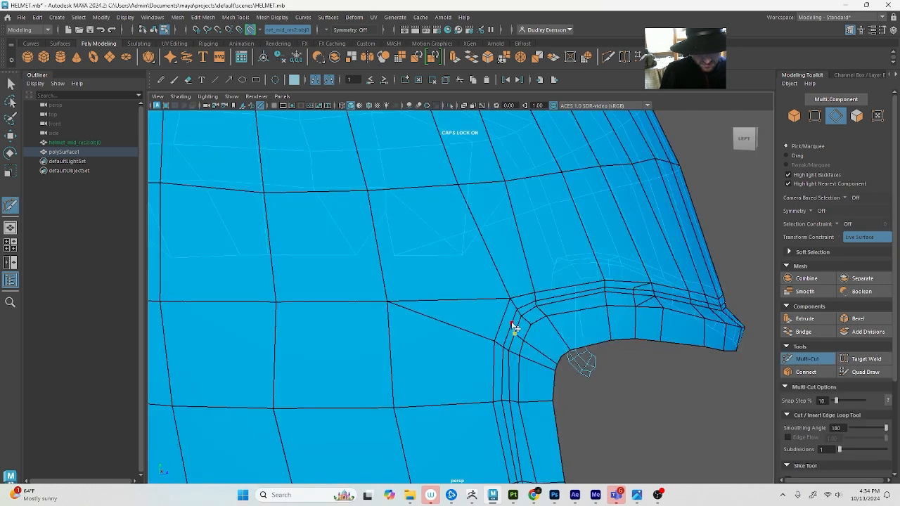
{"action": "key", "text": "q"}
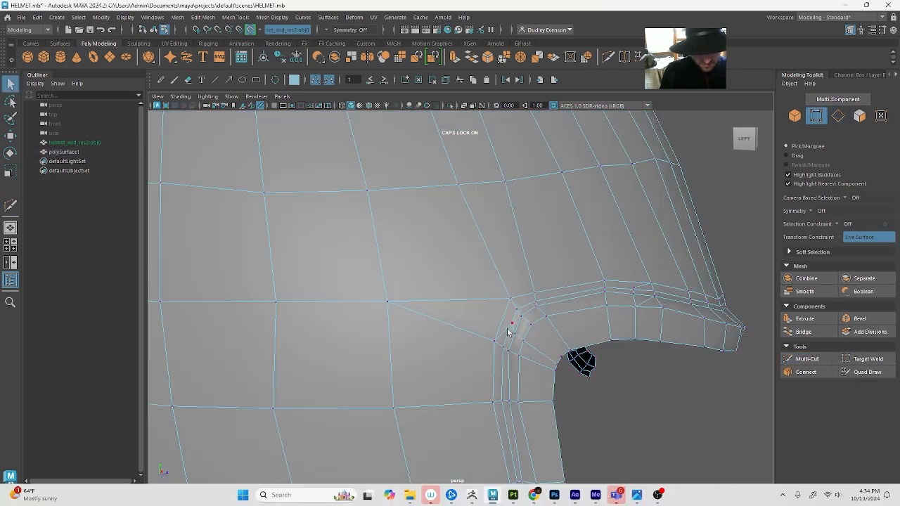
Shift the two inner vertices of the narrow loops at the rim's upper rear corner outward toward the dome
{"action": "left_click", "coordinate": [513, 324]}
{"action": "key", "text": "w"}
{"action": "left_click_drag", "start_coordinate": [513, 325], "coordinate": [505, 333], "text": "ctrl+shift"}
{"action": "key", "text": "q"}
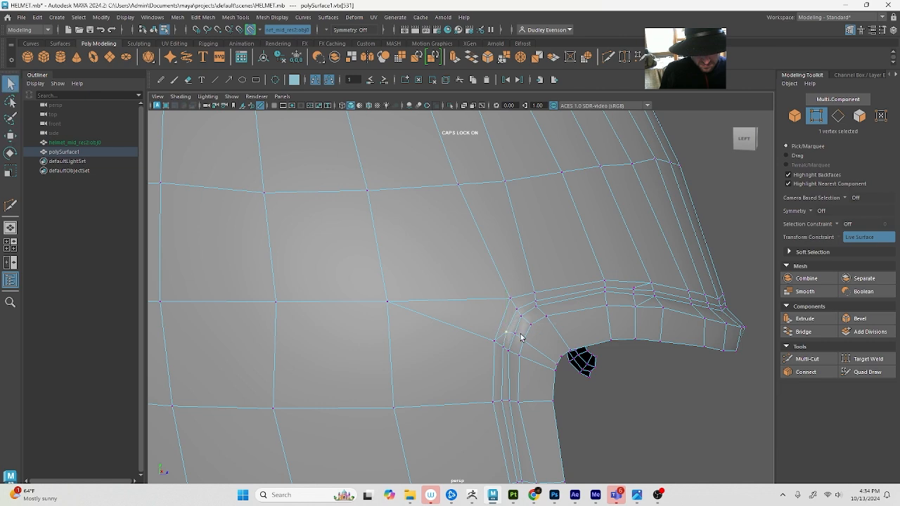
{"action": "left_click", "coordinate": [518, 336]}
{"action": "key", "text": "w"}
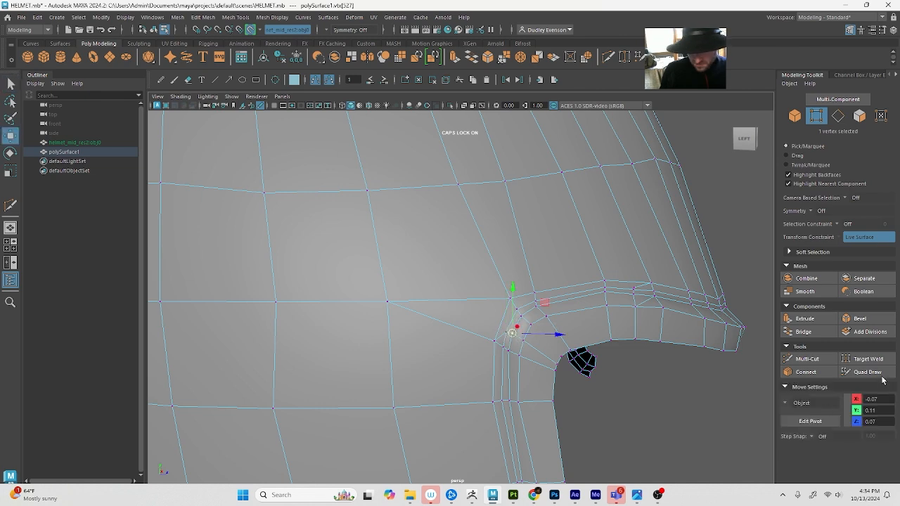
Apply Soften Edge to the whole retopology mesh polySurface1 and deselect it to check the shading
{"action": "left_click", "coordinate": [882, 377]}
{"action": "scroll", "coordinate": [618, 373], "scroll_direction": "down", "scroll_amount": 5}
{"action": "key", "text": "F8"}
{"action": "key", "text": "F8"}
{"action": "key", "text": "F8"}
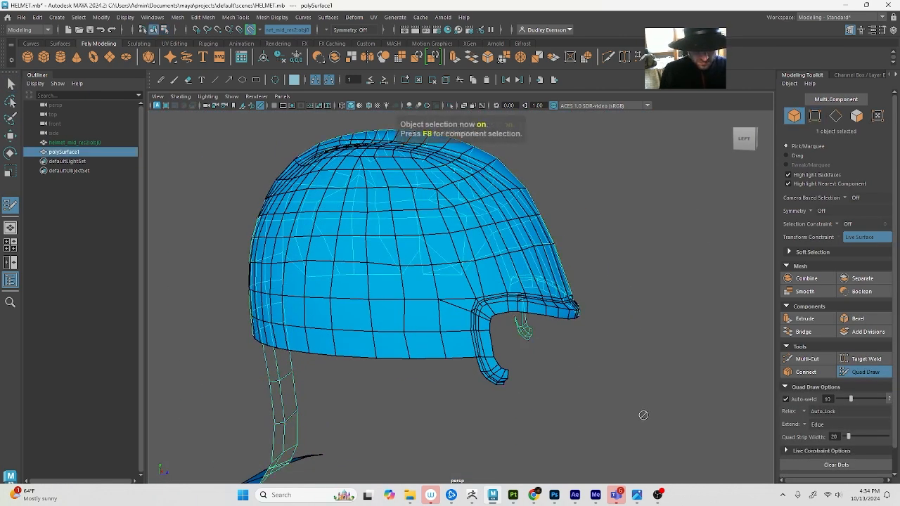
{"action": "left_click_drag", "start_coordinate": [673, 399], "coordinate": [669, 381], "text": "alt"}
{"action": "key", "text": "F8"}
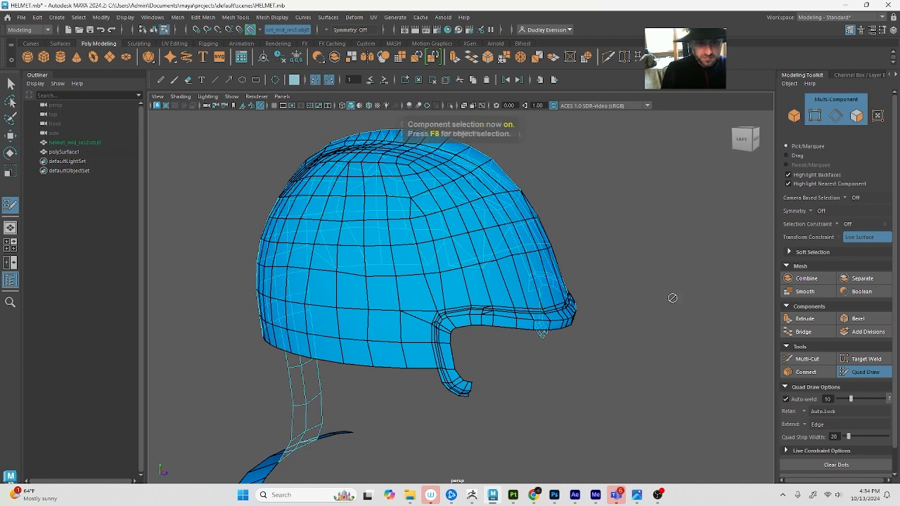
{"action": "key", "text": "w"}
{"action": "key", "text": "F8"}
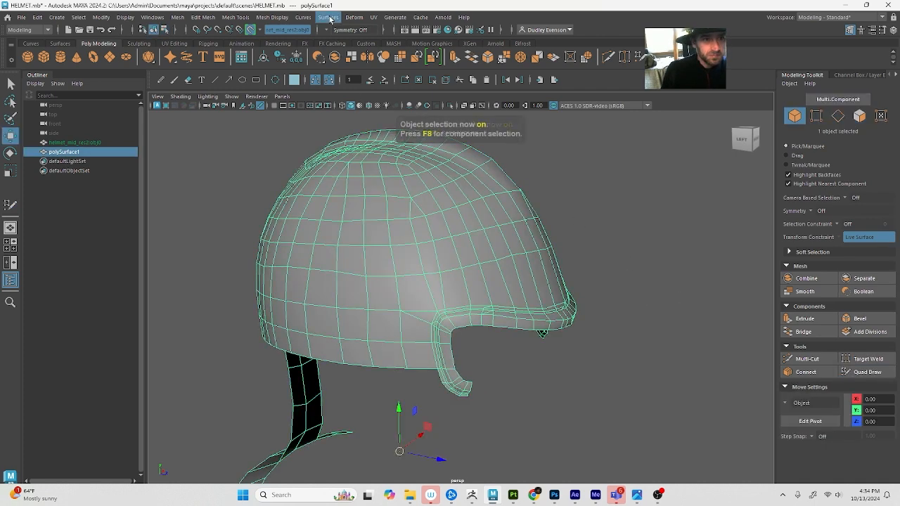
{"action": "left_click", "coordinate": [272, 17]}
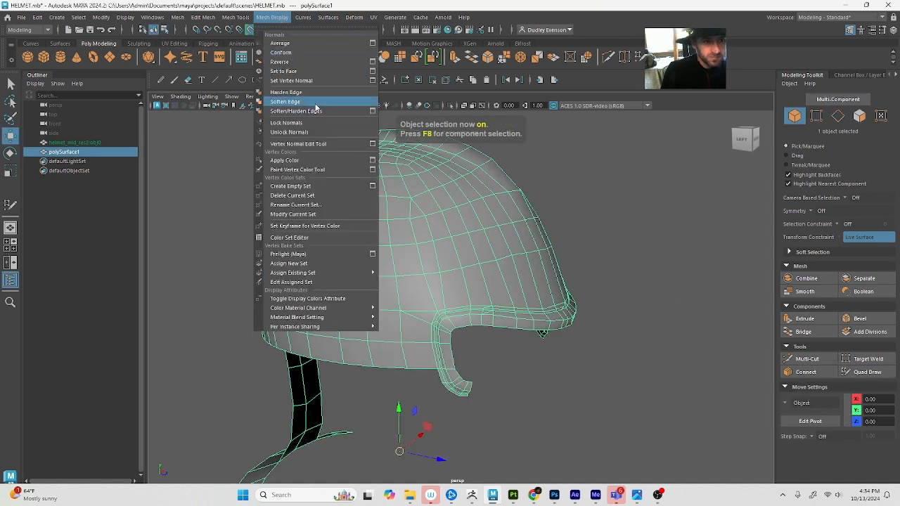
{"action": "left_click", "coordinate": [314, 101]}
{"action": "left_click", "coordinate": [662, 233]}
{"action": "key", "text": "Caps_Lock"}
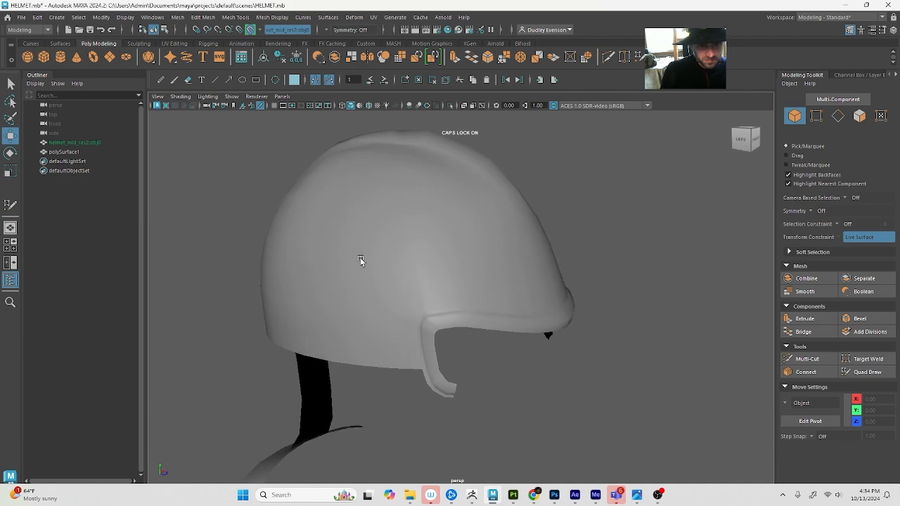
Adjust the vertices around the rim's upper rear corner with Quad Draw to even out the loop spacing
{"action": "left_click", "coordinate": [422, 268]}
{"action": "scroll", "coordinate": [467, 301], "scroll_direction": "up", "scroll_amount": 5}
{"action": "scroll", "coordinate": [572, 351], "scroll_direction": "down", "scroll_amount": 5}
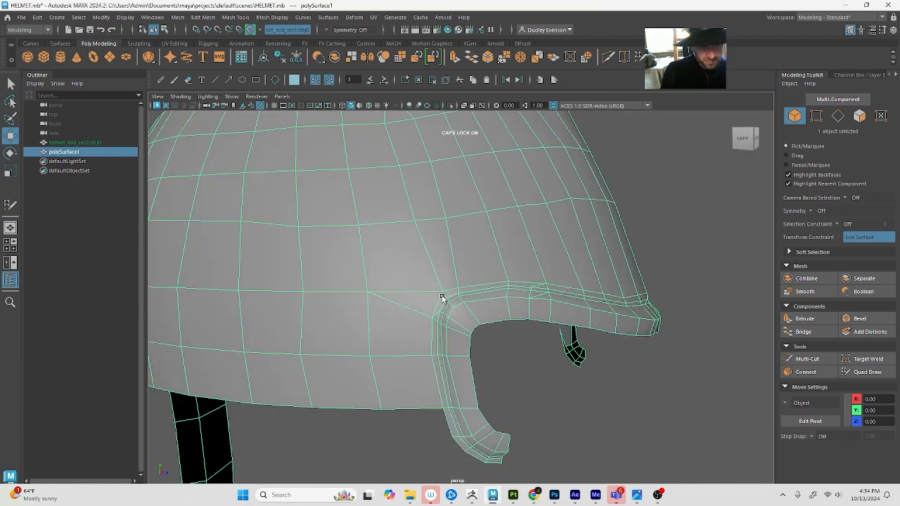
{"action": "left_click", "coordinate": [867, 372]}
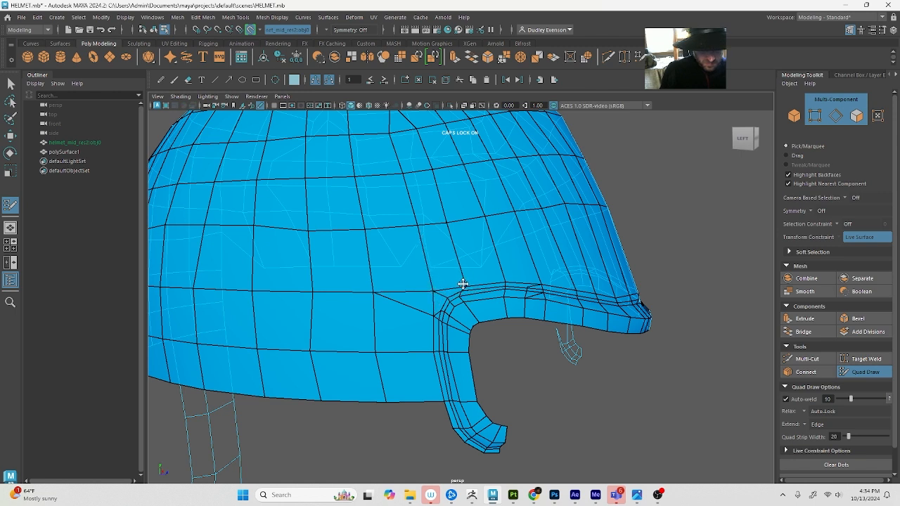
{"action": "left_click_drag", "start_coordinate": [642, 305], "coordinate": [643, 366], "text": "alt"}
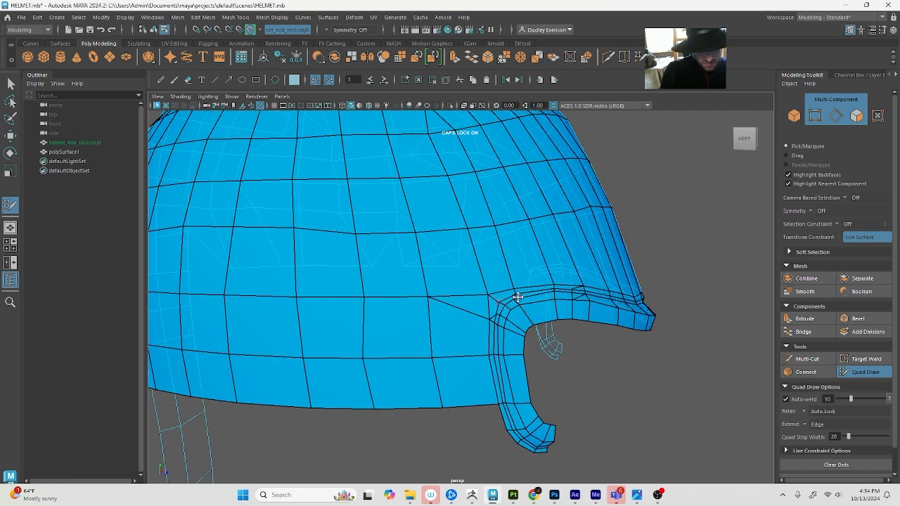
{"action": "left_click", "coordinate": [515, 298]}
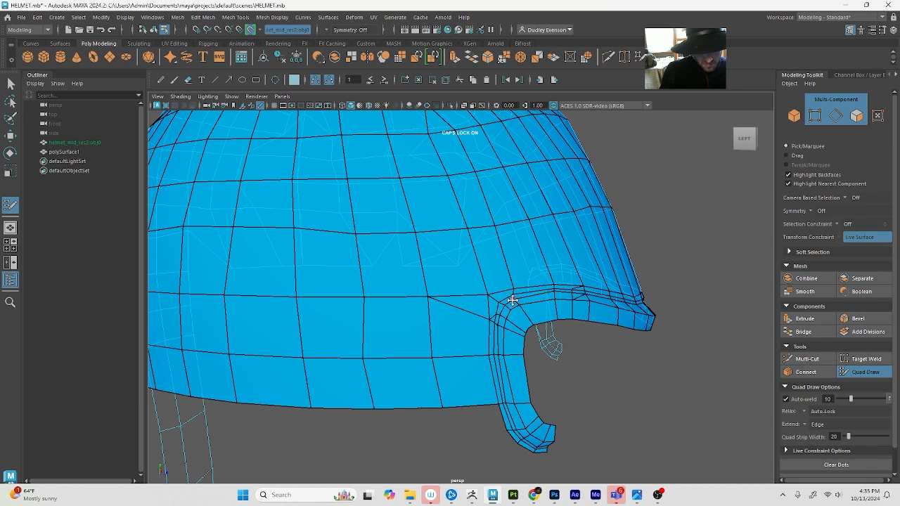
Apply Soften/Harden Edges to the whole polySurface1 mesh and view the unselected helmet's shading
{"action": "key", "text": "F8"}
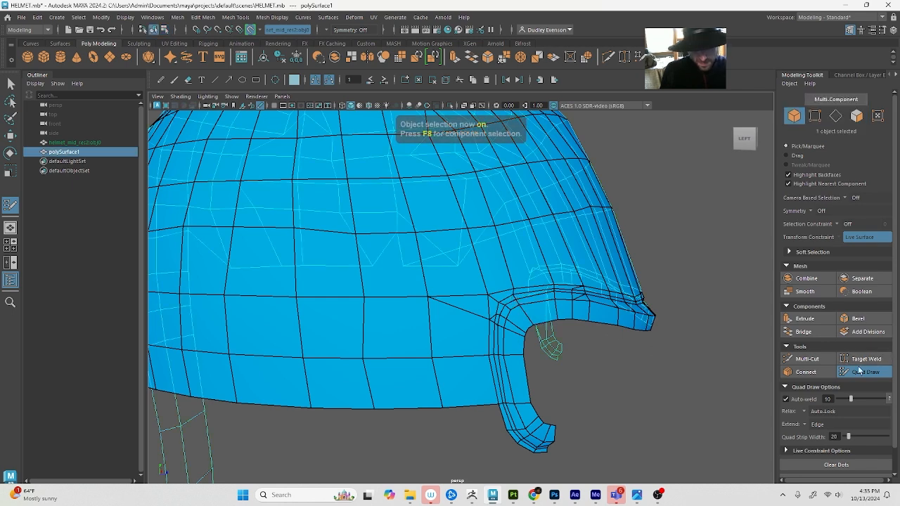
{"action": "key", "text": "F8"}
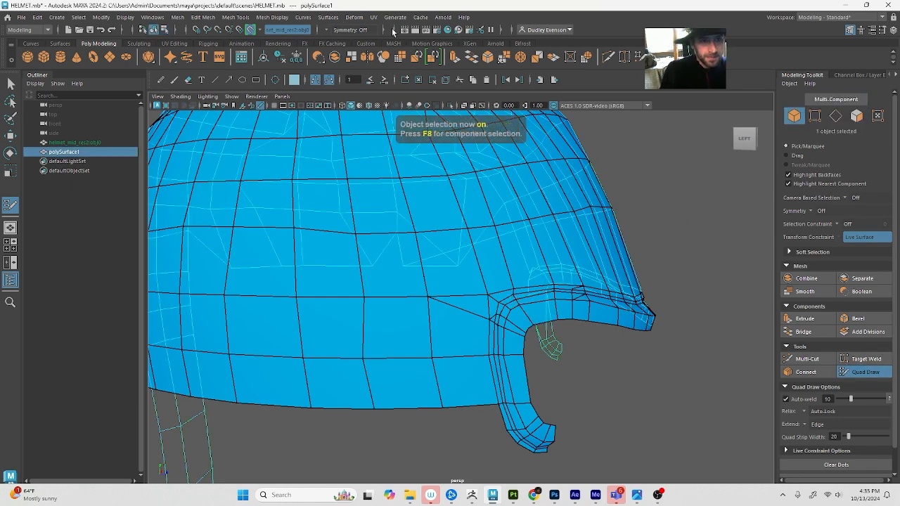
{"action": "left_click_drag", "start_coordinate": [752, 422], "coordinate": [742, 423], "text": "alt"}
{"action": "key", "text": "q"}
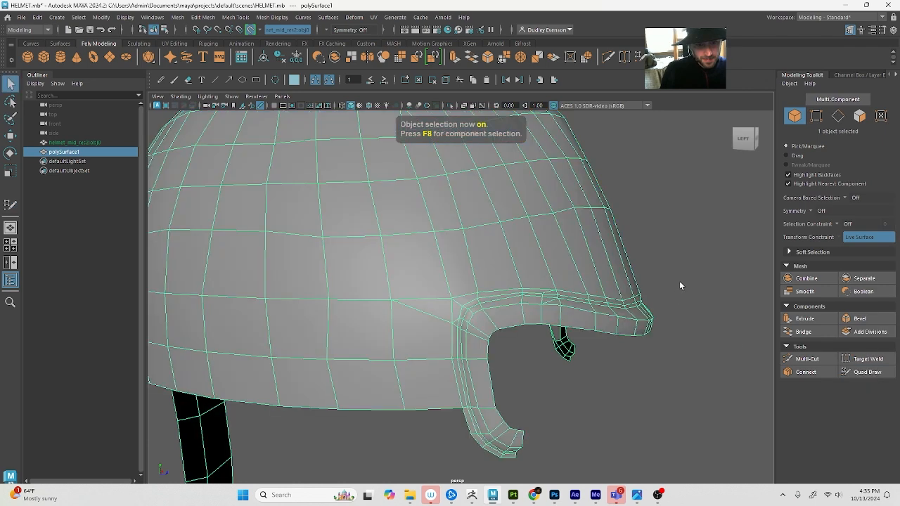
{"action": "left_click", "coordinate": [677, 282]}
{"action": "left_click", "coordinate": [483, 168]}
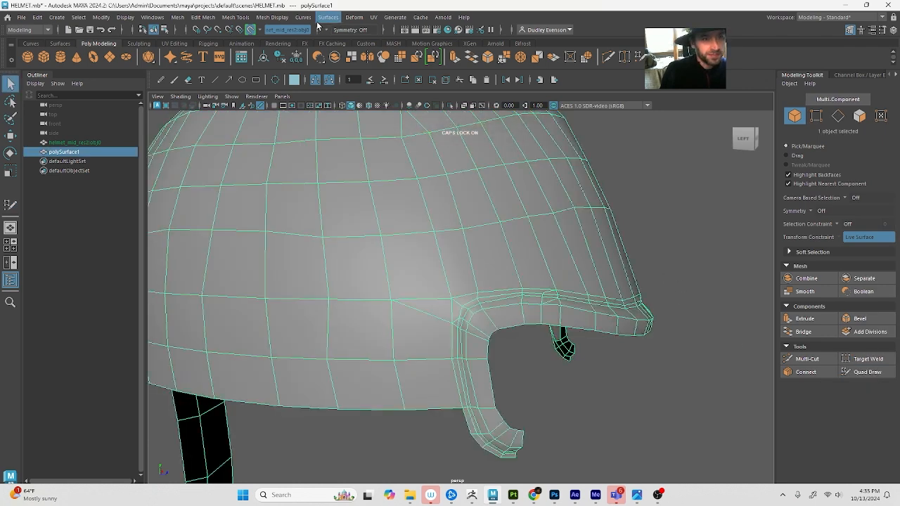
{"action": "left_click", "coordinate": [272, 17]}
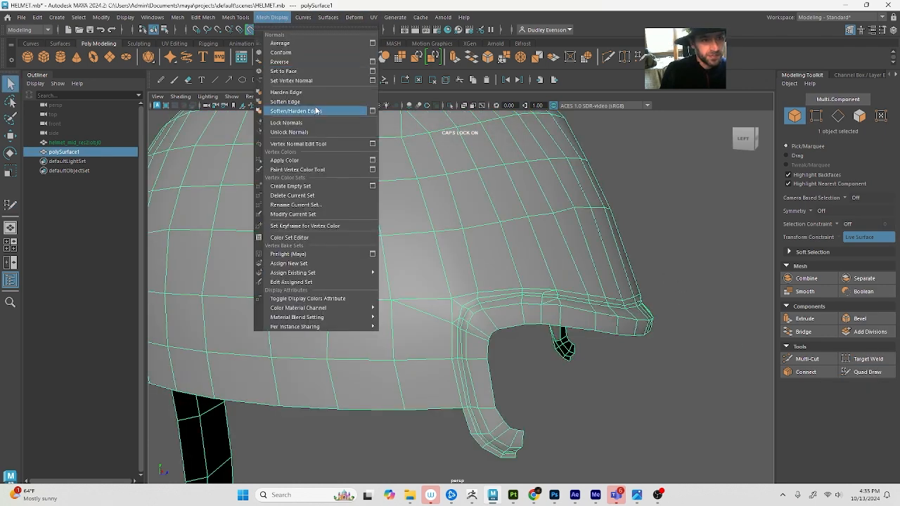
{"action": "left_click", "coordinate": [341, 111]}
{"action": "left_click", "coordinate": [651, 232]}
{"action": "scroll", "coordinate": [651, 233], "scroll_direction": "down", "scroll_amount": 5}
{"action": "left_click_drag", "start_coordinate": [650, 236], "coordinate": [350, 289], "text": "alt"}
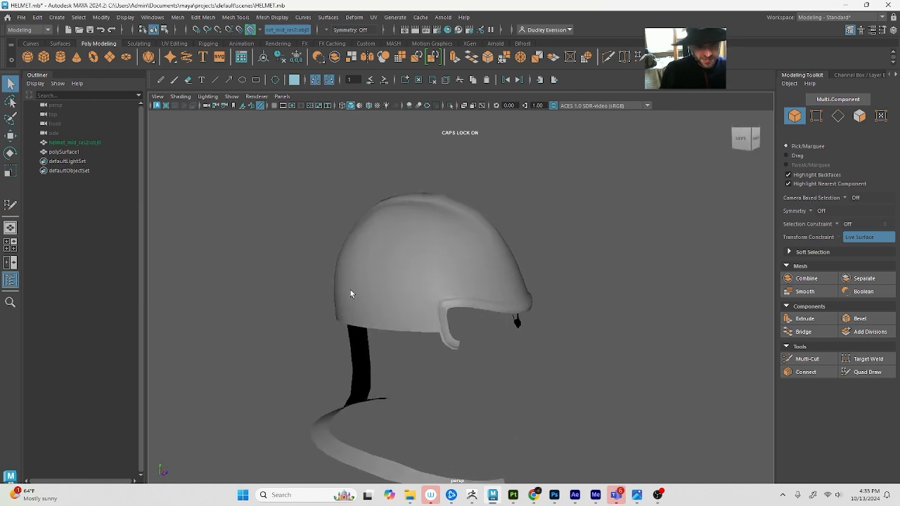
Examine the topology around the eye-opening rim, its lower tip and the strap at the back of the helmet
{"action": "left_click", "coordinate": [350, 290]}
{"action": "scroll", "coordinate": [427, 345], "scroll_direction": "up", "scroll_amount": 5}
{"action": "left_click_drag", "start_coordinate": [391, 332], "coordinate": [406, 325], "text": "alt"}
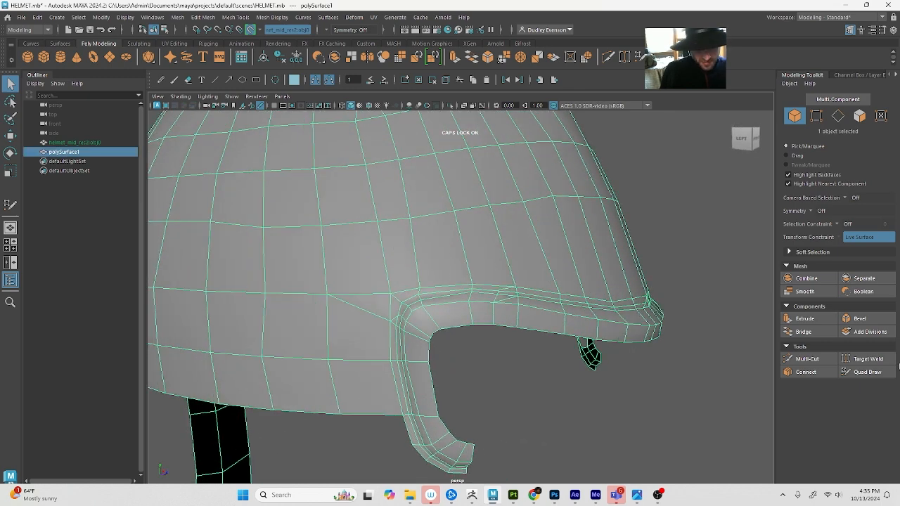
{"action": "left_click", "coordinate": [867, 372]}
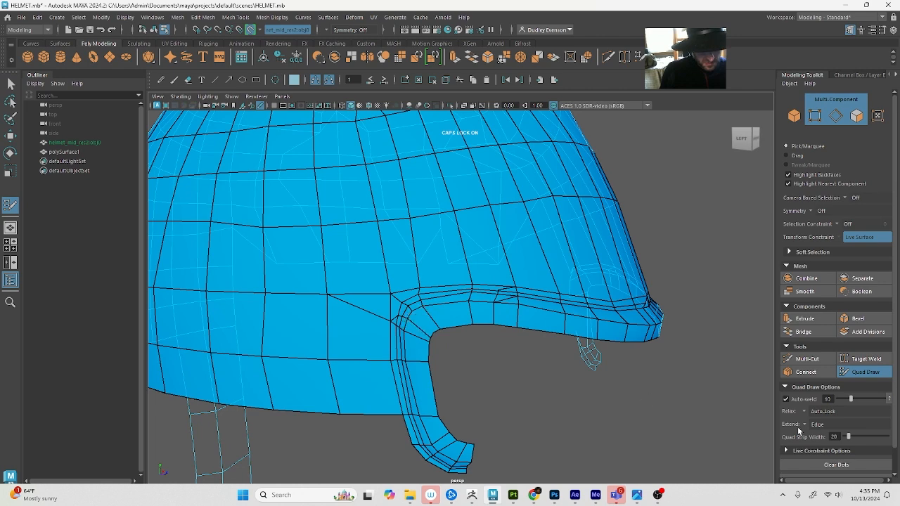
{"action": "left_click", "coordinate": [806, 360]}
{"action": "left_click_drag", "start_coordinate": [440, 325], "coordinate": [386, 323], "text": "alt"}
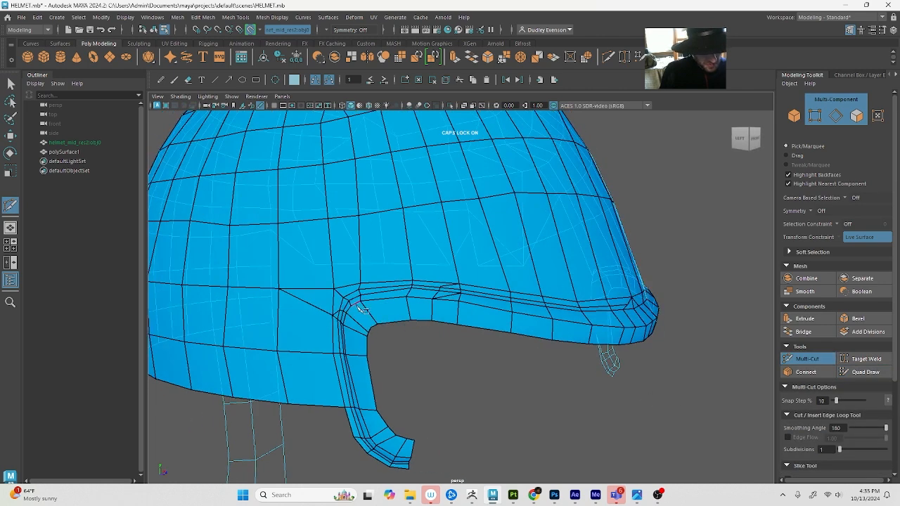
{"action": "key", "text": "q"}
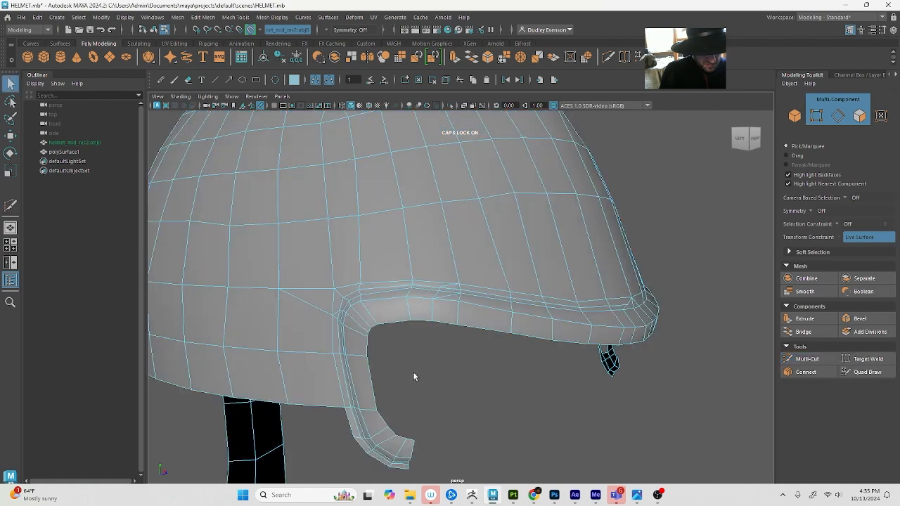
{"action": "left_click_drag", "start_coordinate": [414, 375], "coordinate": [538, 381], "text": "alt"}
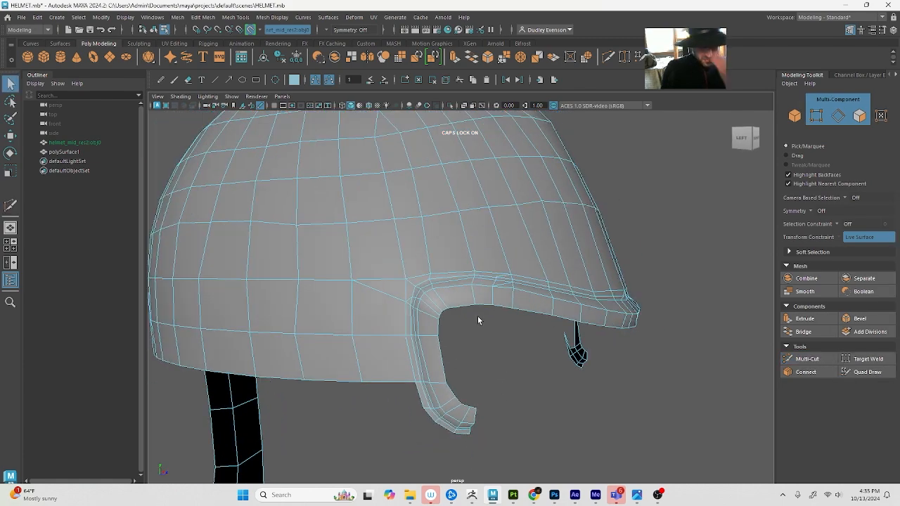
{"action": "left_click", "coordinate": [865, 372]}
{"action": "scroll", "coordinate": [417, 366], "scroll_direction": "up", "scroll_amount": 5}
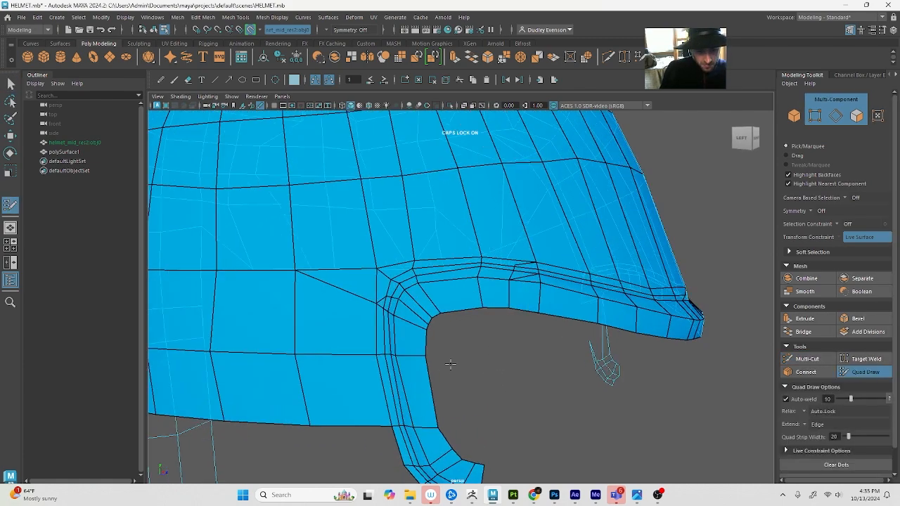
{"action": "mouse_move", "coordinate": [456, 332]}
{"action": "left_mouse_down", "text": "alt"}
{"action": "mouse_move", "coordinate": [457, 194]}
{"action": "mouse_move", "coordinate": [453, 319]}
{"action": "left_mouse_up", "text": "alt"}
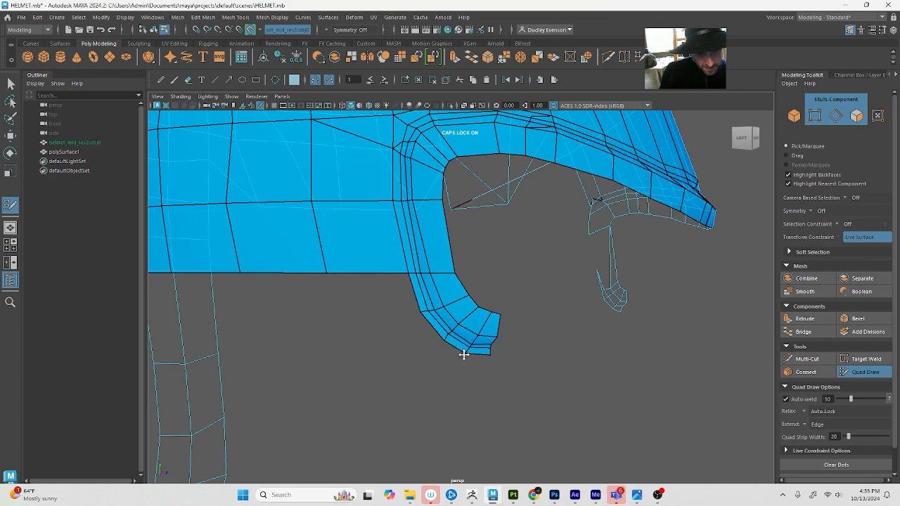
{"action": "mouse_move", "coordinate": [489, 359]}
{"action": "left_mouse_down", "text": "alt"}
{"action": "mouse_move", "coordinate": [278, 329]}
{"action": "mouse_move", "coordinate": [328, 341]}
{"action": "left_mouse_up", "text": "alt"}
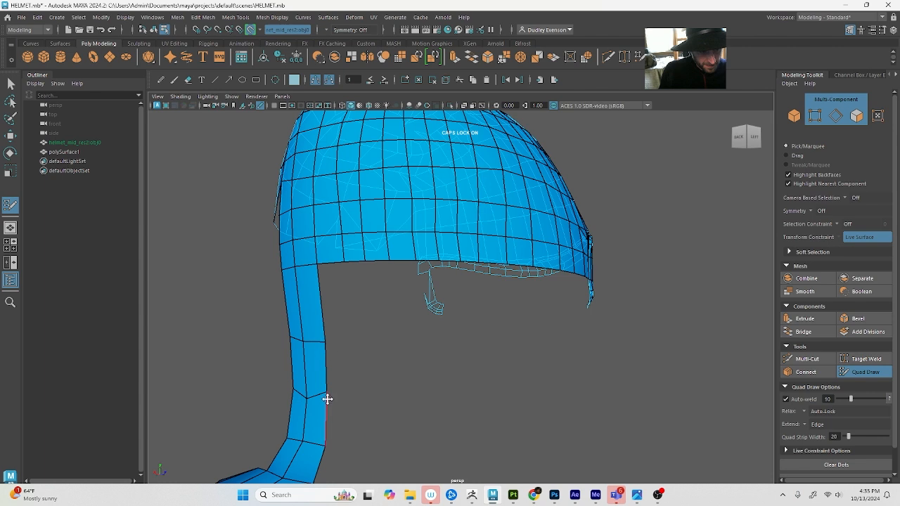
Try to extend a quad band from the back strap's side edge across the helmet to the face opening over the MIDRES reference
{"action": "left_click_drag", "start_coordinate": [327, 394], "coordinate": [327, 402]}
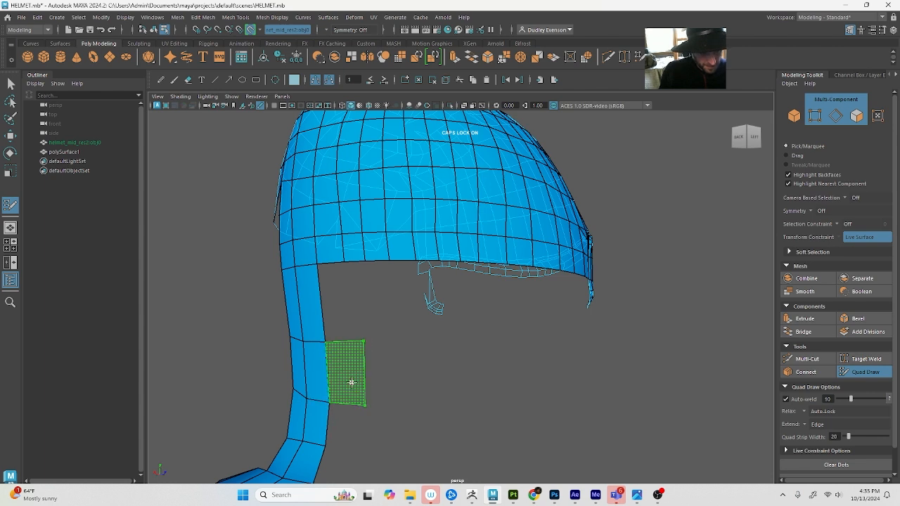
{"action": "left_click", "coordinate": [351, 377], "text": "shift"}
{"action": "mouse_move", "coordinate": [362, 374]}
{"action": "left_mouse_down", "text": "alt"}
{"action": "mouse_move", "coordinate": [345, 371]}
{"action": "mouse_move", "coordinate": [542, 366]}
{"action": "mouse_move", "coordinate": [465, 366]}
{"action": "left_mouse_up", "text": "alt"}
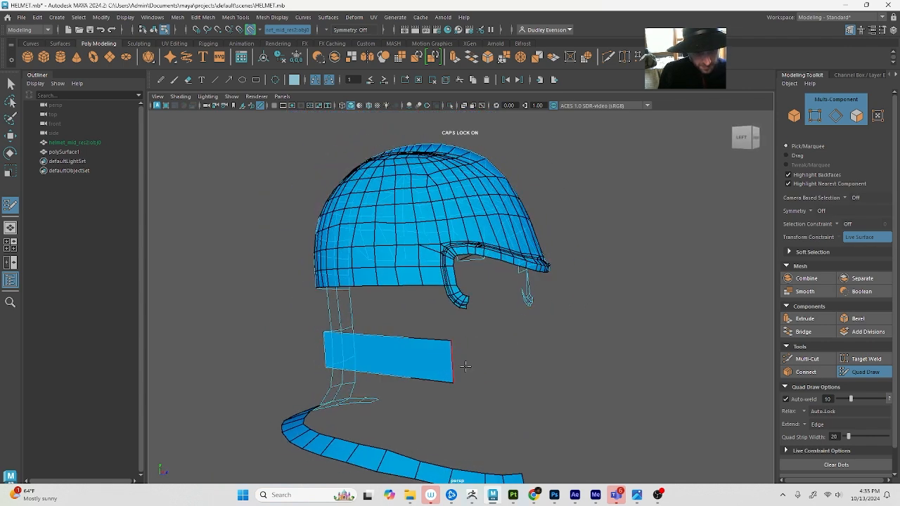
{"action": "left_click", "coordinate": [893, 29]}
{"action": "left_click", "coordinate": [784, 407]}
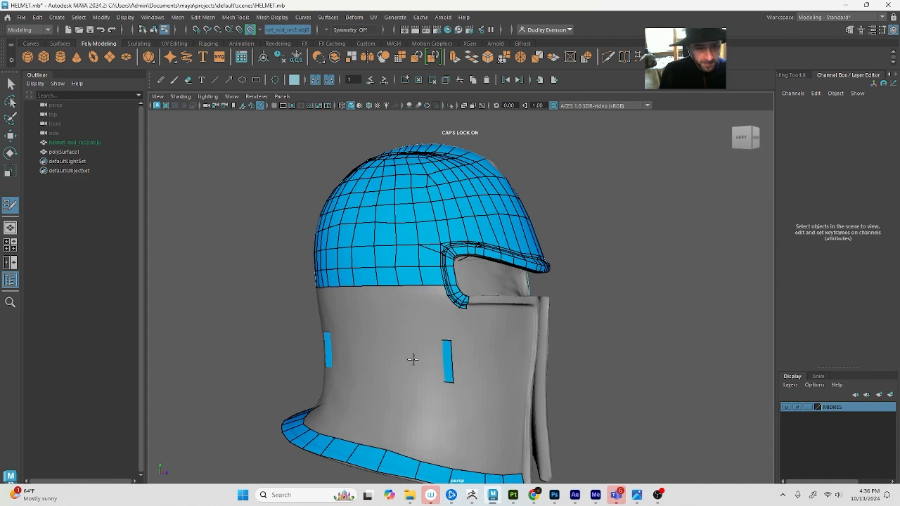
{"action": "mouse_move", "coordinate": [454, 362]}
{"action": "left_mouse_down"}
{"action": "mouse_move", "coordinate": [526, 367]}
{"action": "mouse_move", "coordinate": [468, 368]}
{"action": "mouse_move", "coordinate": [494, 346]}
{"action": "left_mouse_up"}
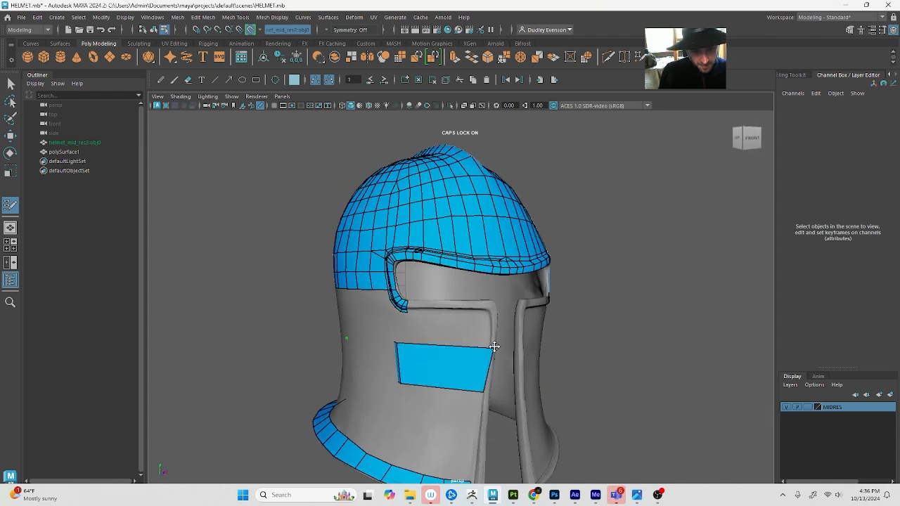
{"action": "left_click_drag", "start_coordinate": [482, 392], "coordinate": [545, 383], "text": "alt"}
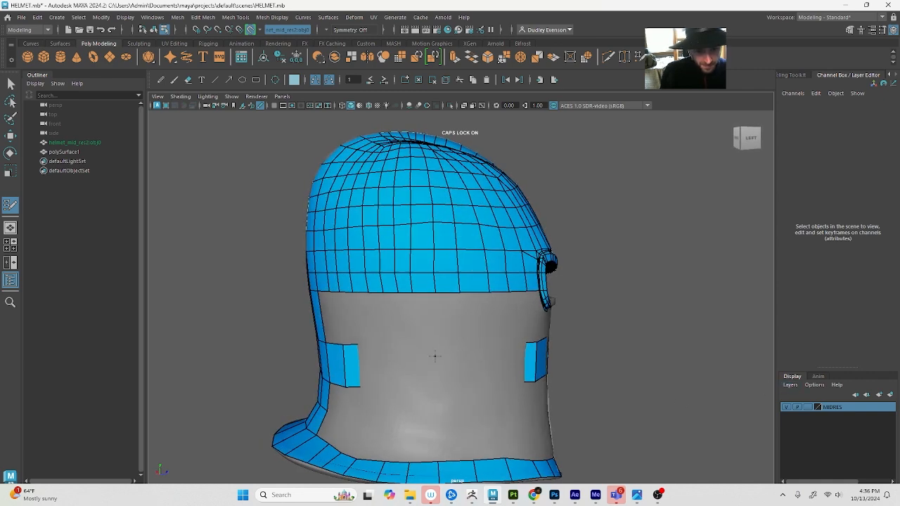
{"action": "key", "text": "4"}
{"action": "left_click_drag", "start_coordinate": [477, 352], "coordinate": [512, 354], "text": "alt"}
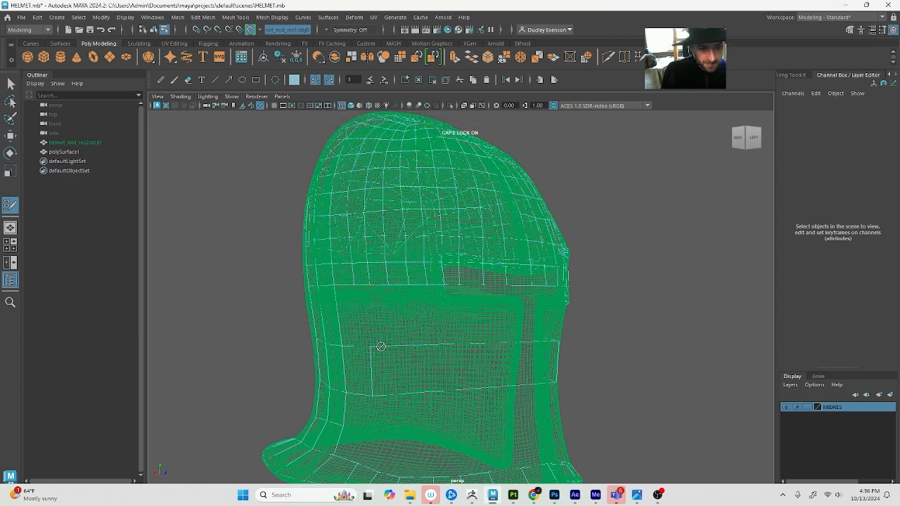
{"action": "left_click_drag", "start_coordinate": [544, 379], "coordinate": [372, 355], "text": "alt"}
{"action": "key", "text": "5"}
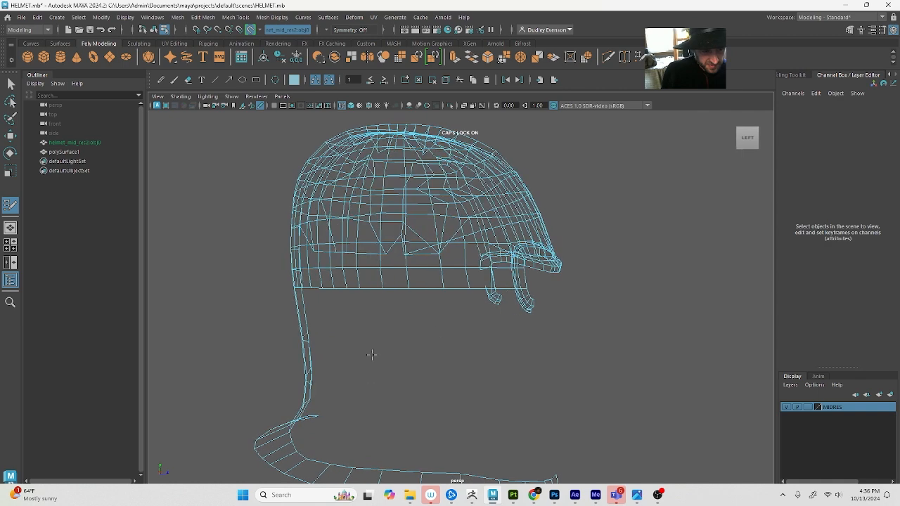
Extend two quads forward from the back strap's side edge and show the MIDRES reference layer in shaded display
{"action": "left_click", "coordinate": [335, 374], "text": "shift"}
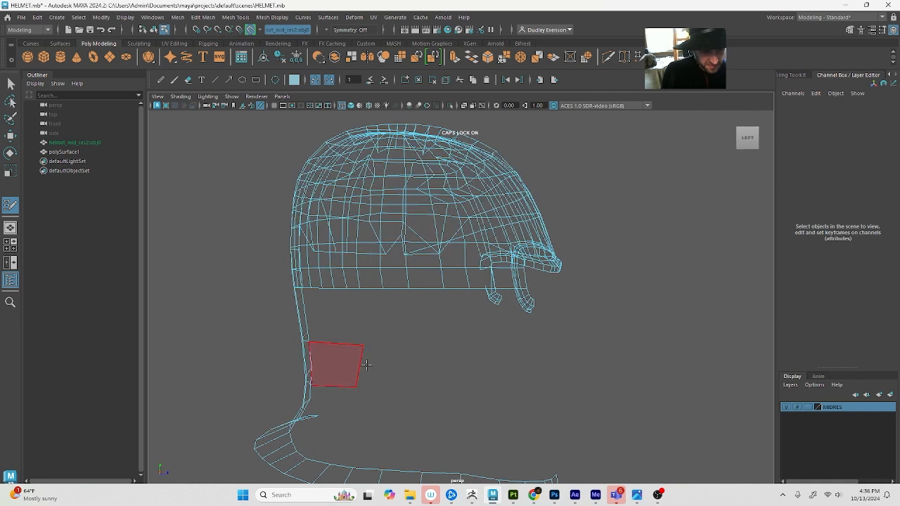
{"action": "left_click_drag", "start_coordinate": [361, 367], "coordinate": [412, 370]}
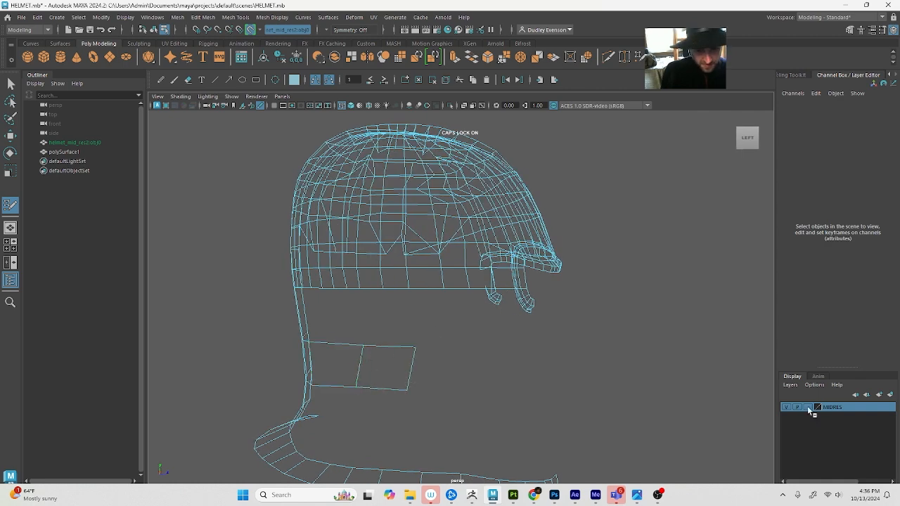
{"action": "key", "text": "5"}
{"action": "left_click", "coordinate": [786, 407]}
{"action": "left_click", "coordinate": [786, 407]}
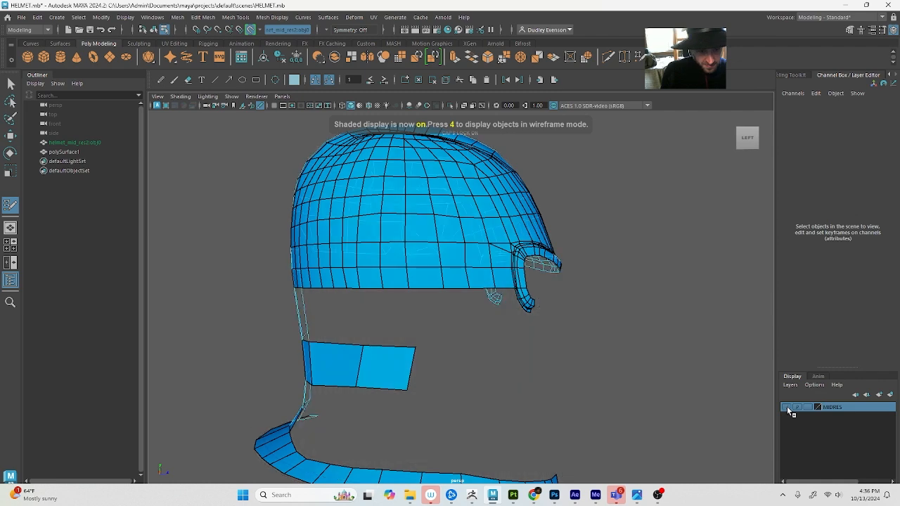
{"action": "left_click", "coordinate": [786, 407]}
Extend the quad band around the helmet's side to the face opening's edge and adjust its vertical edges on the reference surface
{"action": "left_click_drag", "start_coordinate": [411, 362], "coordinate": [492, 361]}
{"action": "mouse_move", "coordinate": [408, 385]}
{"action": "left_mouse_down", "text": "shift"}
{"action": "mouse_move", "coordinate": [421, 377]}
{"action": "mouse_move", "coordinate": [361, 382]}
{"action": "mouse_move", "coordinate": [448, 395]}
{"action": "mouse_move", "coordinate": [408, 375]}
{"action": "mouse_move", "coordinate": [494, 374]}
{"action": "mouse_move", "coordinate": [454, 380]}
{"action": "mouse_move", "coordinate": [454, 362]}
{"action": "left_mouse_up", "text": "shift"}
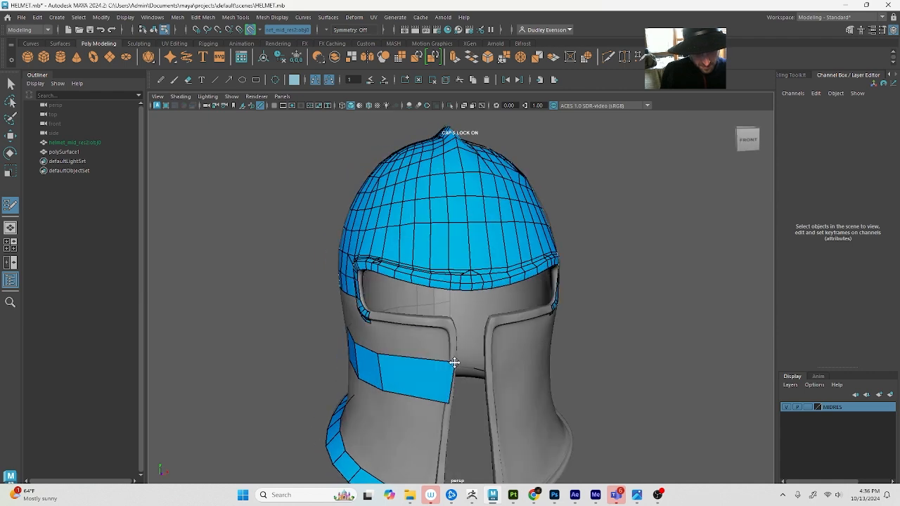
{"action": "left_click_drag", "start_coordinate": [391, 395], "coordinate": [350, 380], "text": "alt"}
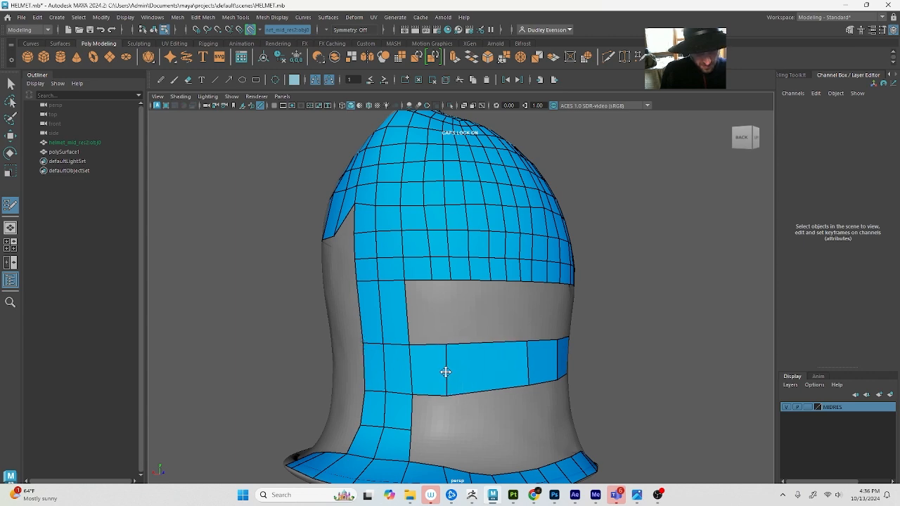
{"action": "left_click_drag", "start_coordinate": [445, 372], "coordinate": [475, 380], "text": "alt"}
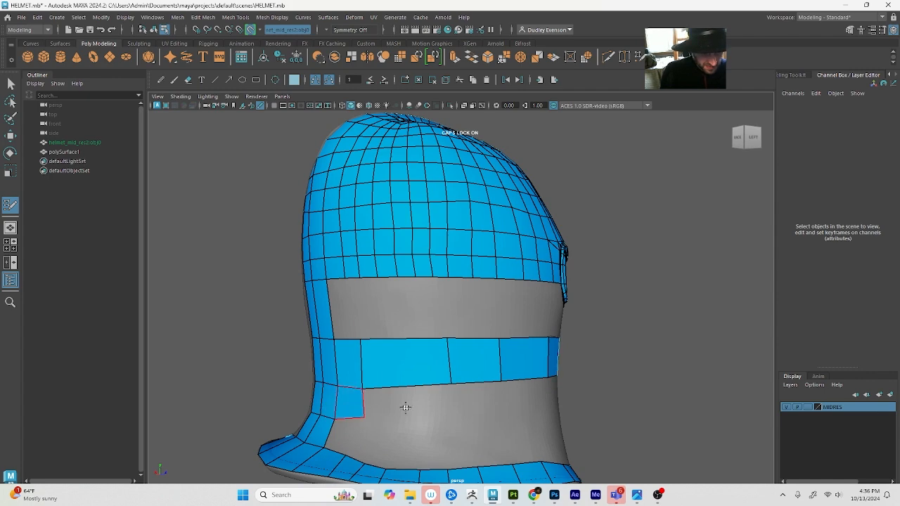
Add a second row of quads beneath the side band, running from the back strap to the face opening
{"action": "left_click_drag", "start_coordinate": [460, 408], "coordinate": [419, 416], "text": "alt"}
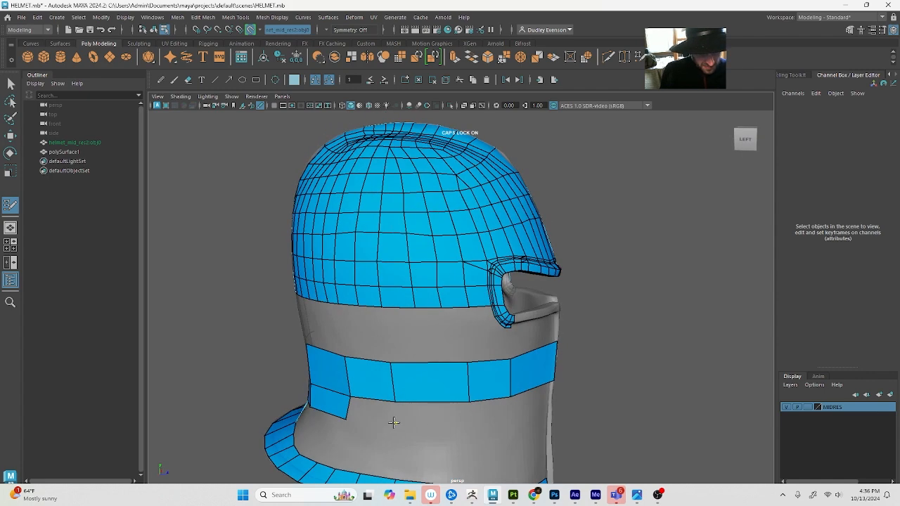
{"action": "left_click", "coordinate": [370, 411], "text": "shift"}
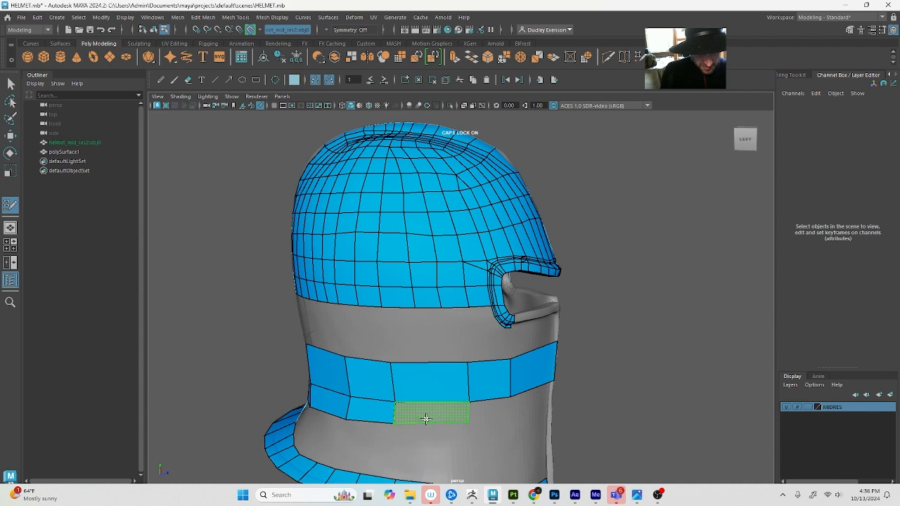
{"action": "left_click_drag", "start_coordinate": [450, 422], "coordinate": [376, 409], "text": "alt"}
{"action": "left_click", "coordinate": [466, 397], "text": "shift"}
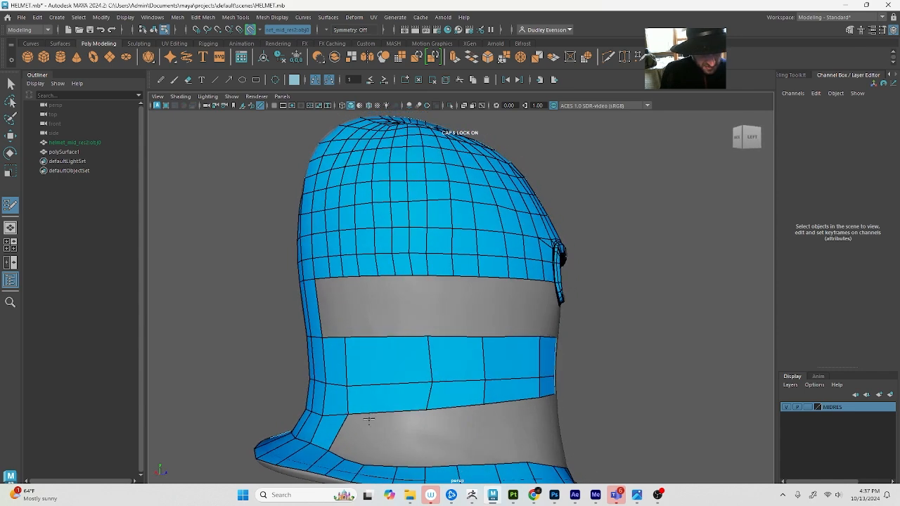
Insert vertical edge loops through the rear of the side band, fill the quads down to the bottom rim and tighten their spacing
{"action": "left_click", "coordinate": [370, 411], "text": "ctrl"}
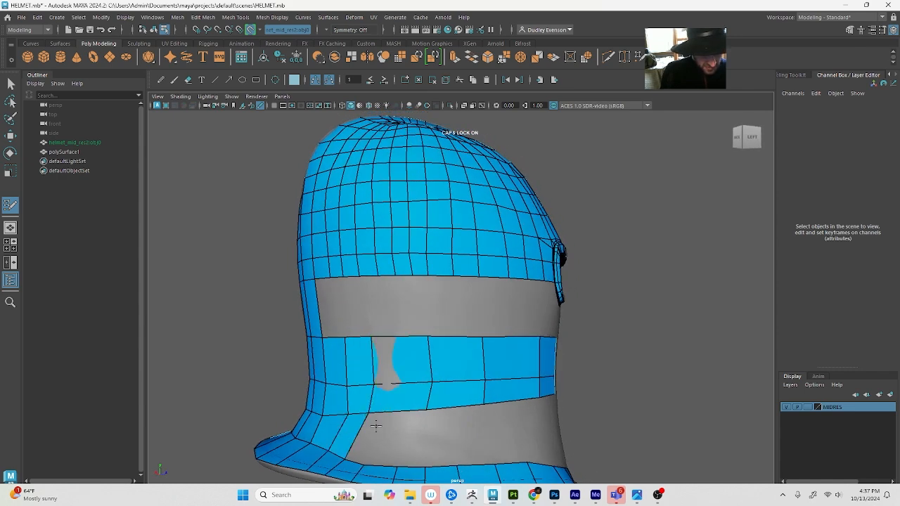
{"action": "left_click", "coordinate": [396, 411], "text": "ctrl"}
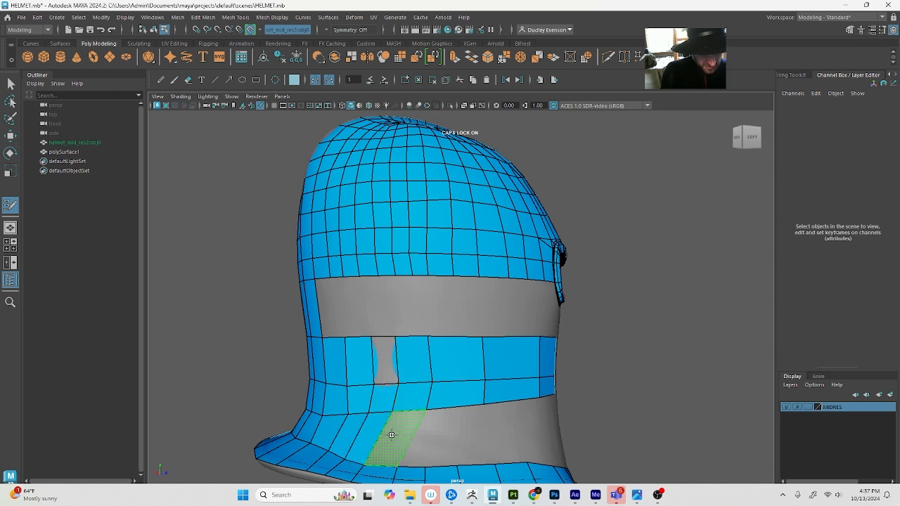
{"action": "left_click", "coordinate": [392, 436], "text": "shift"}
{"action": "left_click_drag", "start_coordinate": [430, 373], "coordinate": [411, 372]}
{"action": "left_click_drag", "start_coordinate": [425, 410], "coordinate": [412, 410]}
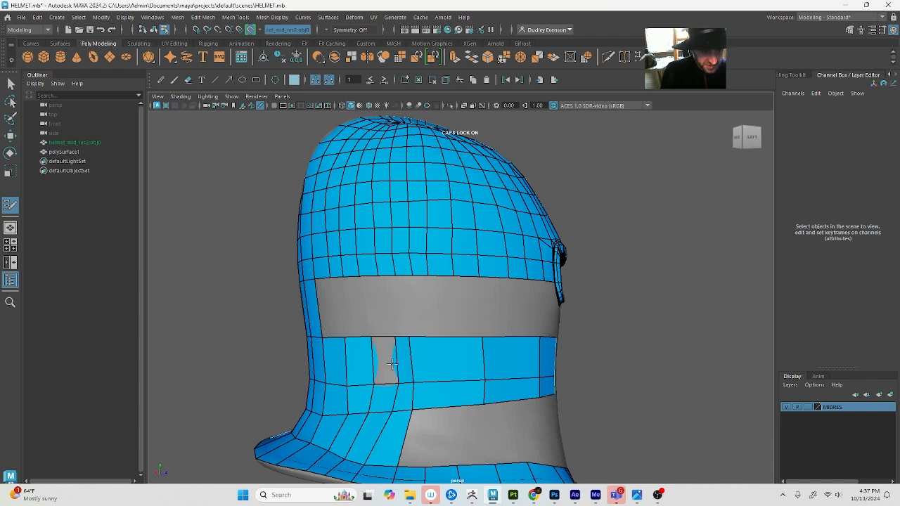
Reposition the rear side band's vertices with Quad Draw so its vertical edges are straighter and more evenly spaced
{"action": "left_click_drag", "start_coordinate": [369, 361], "coordinate": [390, 360], "text": "alt"}
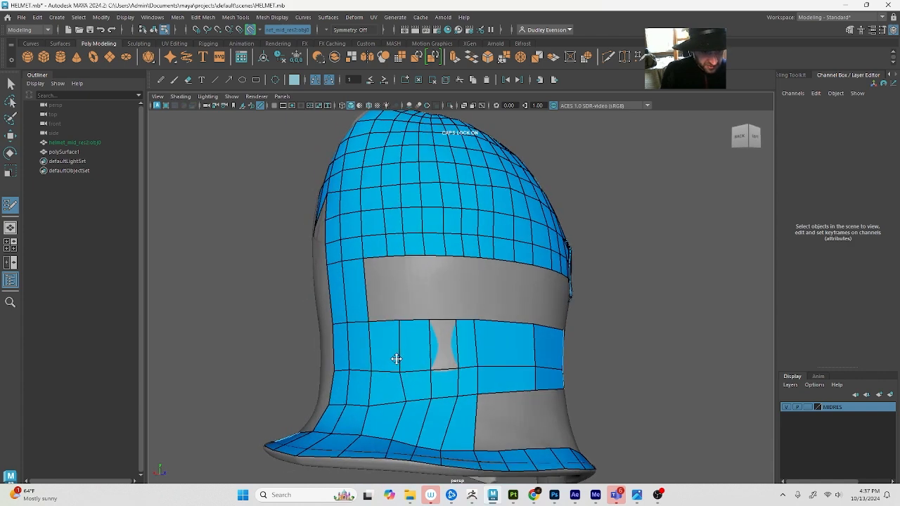
{"action": "left_click_drag", "start_coordinate": [403, 400], "coordinate": [391, 399]}
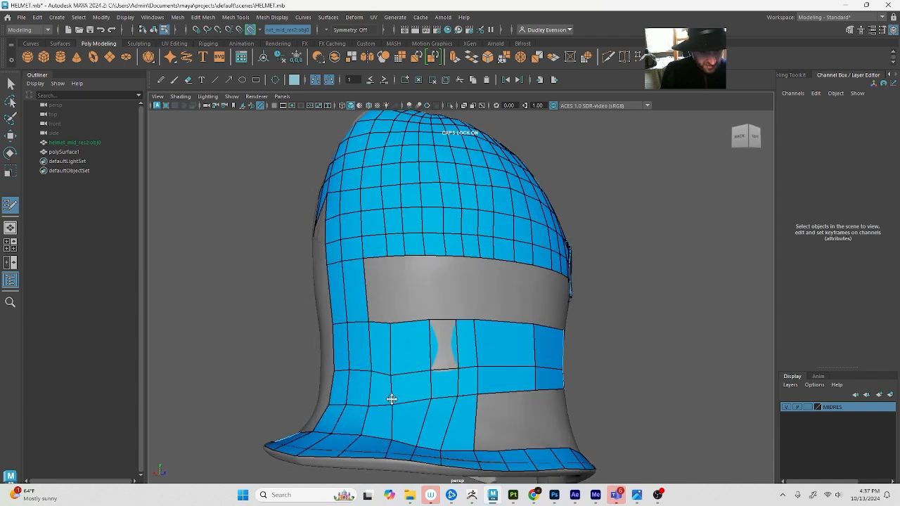
{"action": "mouse_move", "coordinate": [387, 360]}
{"action": "left_mouse_down"}
{"action": "mouse_move", "coordinate": [388, 376]}
{"action": "mouse_move", "coordinate": [393, 370]}
{"action": "mouse_move", "coordinate": [420, 386]}
{"action": "left_mouse_up"}
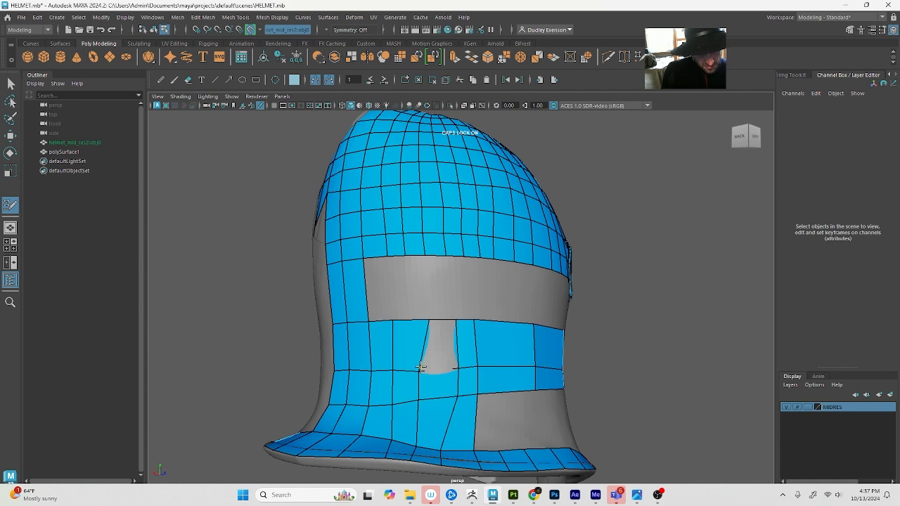
{"action": "mouse_move", "coordinate": [420, 367]}
{"action": "left_mouse_down", "text": "alt"}
{"action": "mouse_move", "coordinate": [466, 395]}
{"action": "mouse_move", "coordinate": [469, 415]}
{"action": "mouse_move", "coordinate": [494, 414]}
{"action": "left_mouse_up", "text": "alt"}
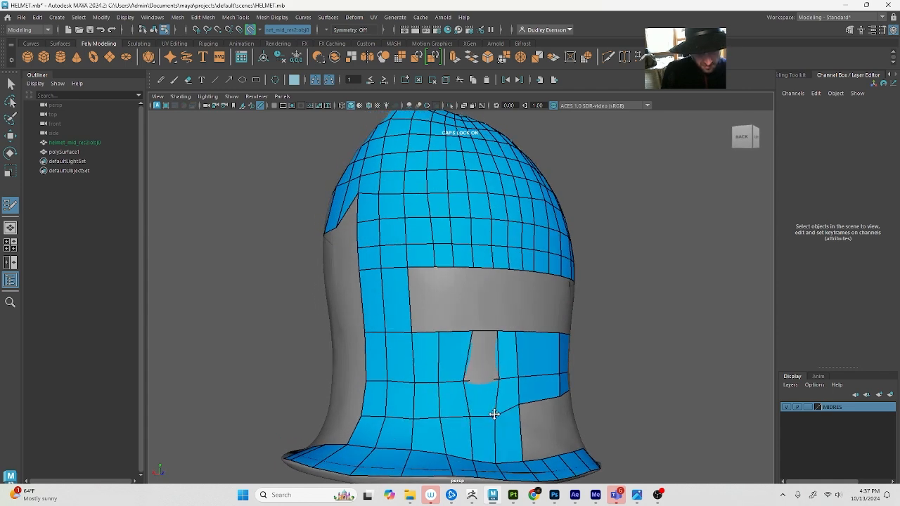
{"action": "left_click_drag", "start_coordinate": [498, 380], "coordinate": [445, 381], "text": "alt"}
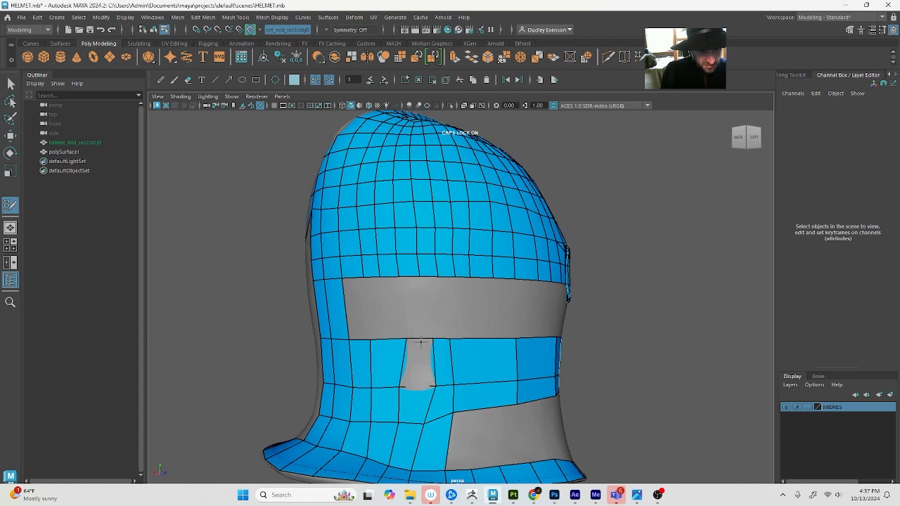
Move the upper and middle vertices around the side band's sunken section in wireframe to even out the column spacing
{"action": "key", "text": "q"}
{"action": "key", "text": "w"}
{"action": "key", "text": "4"}
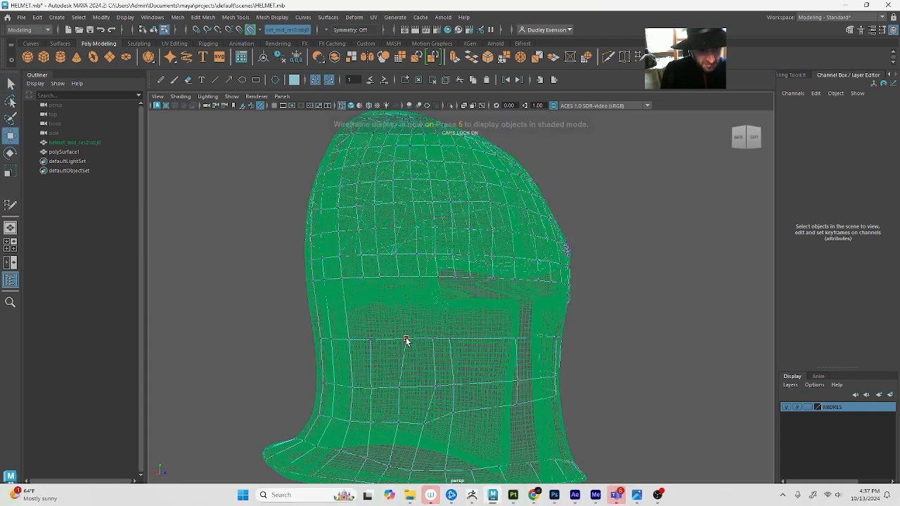
{"action": "mouse_move", "coordinate": [408, 344]}
{"action": "left_mouse_down"}
{"action": "mouse_move", "coordinate": [393, 341]}
{"action": "mouse_move", "coordinate": [415, 341]}
{"action": "left_mouse_up"}
{"action": "key", "text": "q"}
{"action": "left_click", "coordinate": [435, 341]}
{"action": "key", "text": "w"}
{"action": "left_click", "coordinate": [434, 384]}
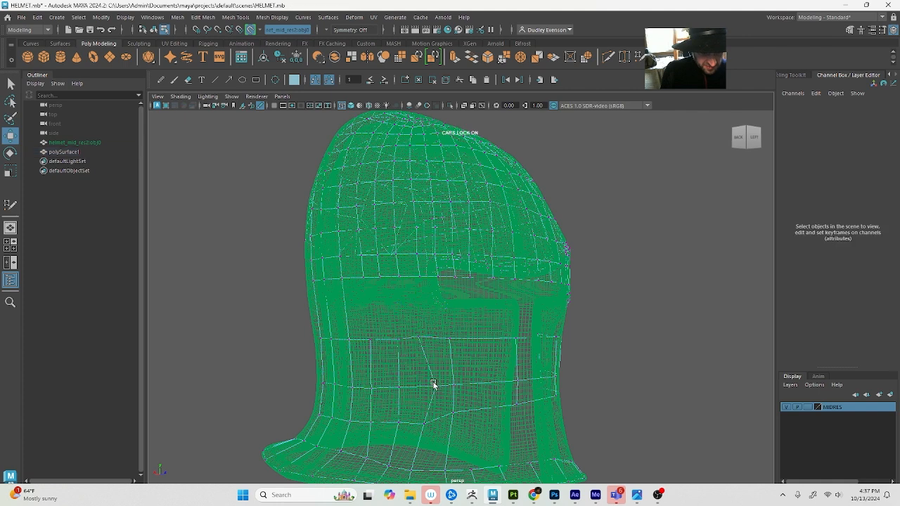
{"action": "left_click", "coordinate": [435, 387]}
{"action": "left_click_drag", "start_coordinate": [436, 386], "coordinate": [421, 386], "text": "ctrl+shift"}
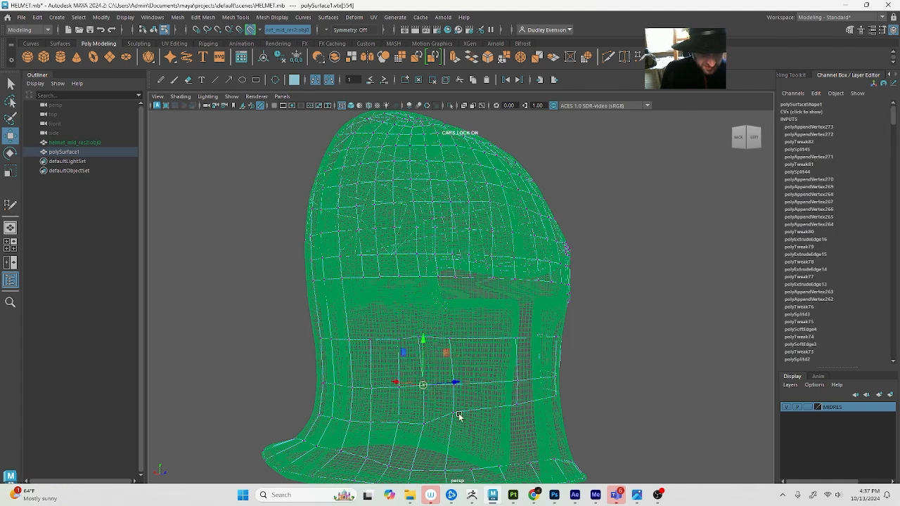
Move the side band's lower-row vertices down towards the bottom rim, up to the corner at the face opening
{"action": "left_click", "coordinate": [453, 413]}
{"action": "mouse_move", "coordinate": [453, 413]}
{"action": "left_mouse_down", "text": "ctrl+shift"}
{"action": "mouse_move", "coordinate": [454, 425]}
{"action": "mouse_move", "coordinate": [472, 410]}
{"action": "mouse_move", "coordinate": [431, 414]}
{"action": "mouse_move", "coordinate": [426, 394]}
{"action": "mouse_move", "coordinate": [440, 416]}
{"action": "left_mouse_up", "text": "ctrl+shift"}
{"action": "left_click", "coordinate": [426, 394]}
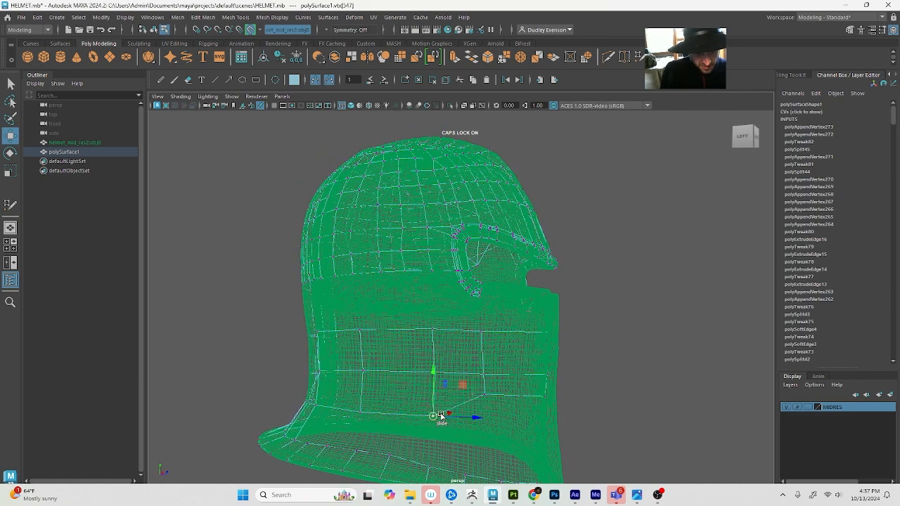
{"action": "left_click", "coordinate": [481, 394]}
{"action": "left_click_drag", "start_coordinate": [480, 394], "coordinate": [479, 426], "text": "ctrl+shift"}
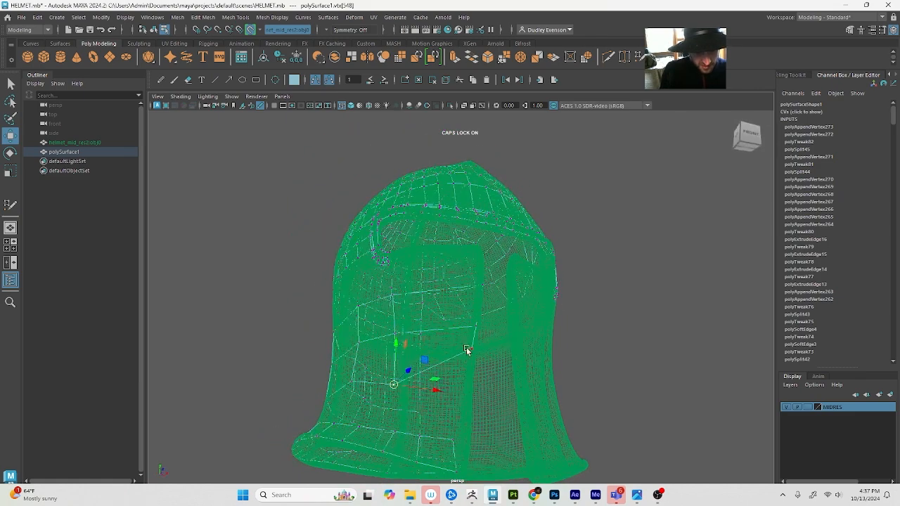
{"action": "left_click", "coordinate": [471, 352]}
{"action": "left_click_drag", "start_coordinate": [472, 352], "coordinate": [465, 394]}
{"action": "left_click_drag", "start_coordinate": [465, 394], "coordinate": [469, 403], "text": "alt"}
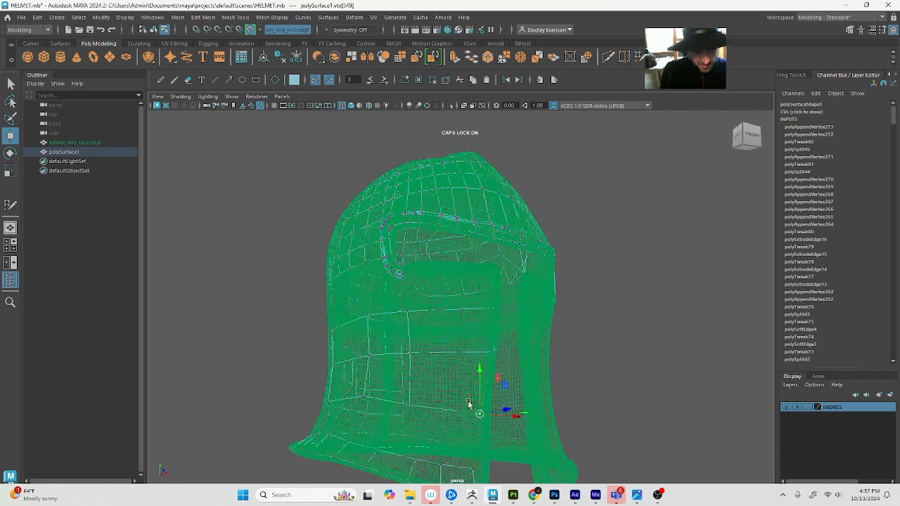
Examine the side band's lower row near the face opening in shaded Quad Draw and wireframe display
{"action": "key", "text": "5"}
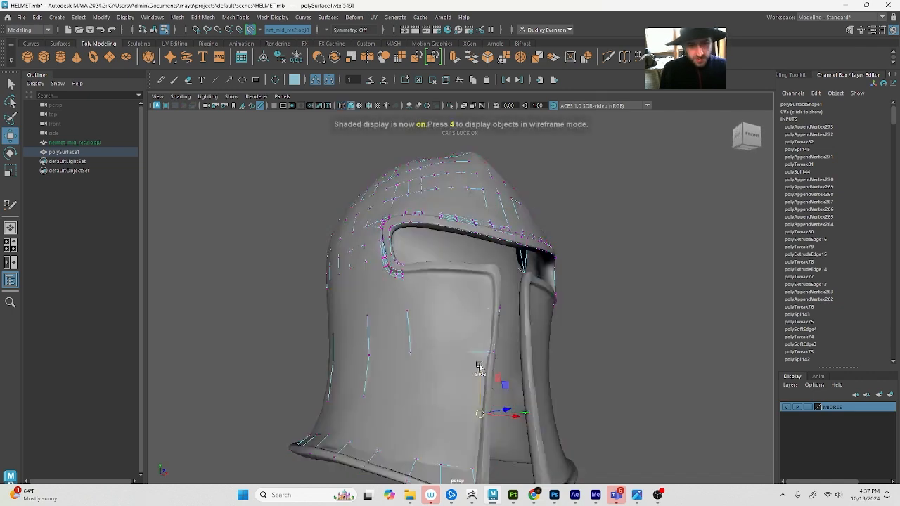
{"action": "left_click", "coordinate": [849, 32]}
{"action": "left_click", "coordinate": [865, 371]}
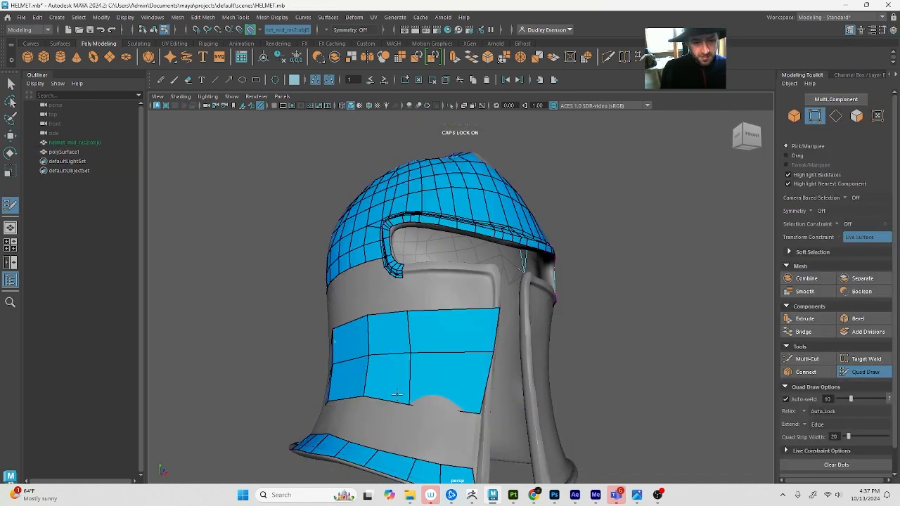
{"action": "mouse_move", "coordinate": [397, 394]}
{"action": "left_mouse_down", "text": "alt"}
{"action": "mouse_move", "coordinate": [435, 427]}
{"action": "mouse_move", "coordinate": [482, 437]}
{"action": "left_mouse_up", "text": "alt"}
{"action": "key", "text": "q"}
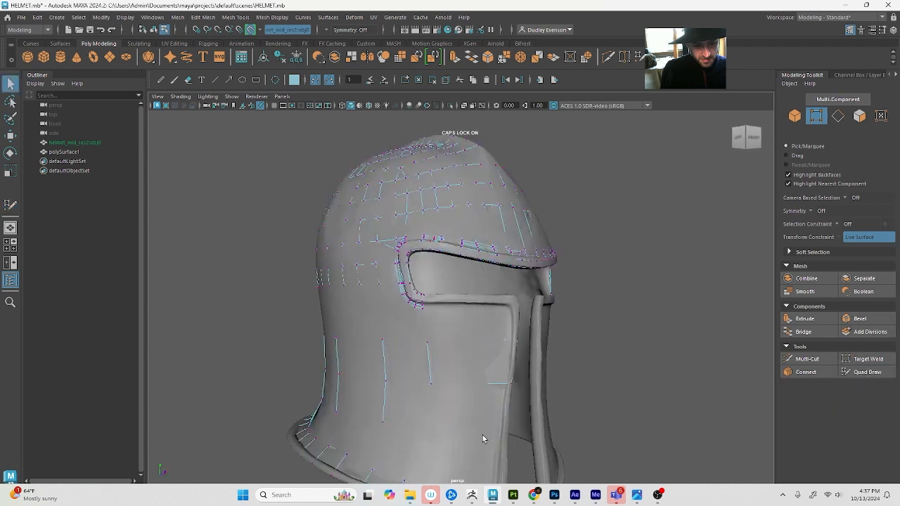
{"action": "left_click", "coordinate": [865, 372]}
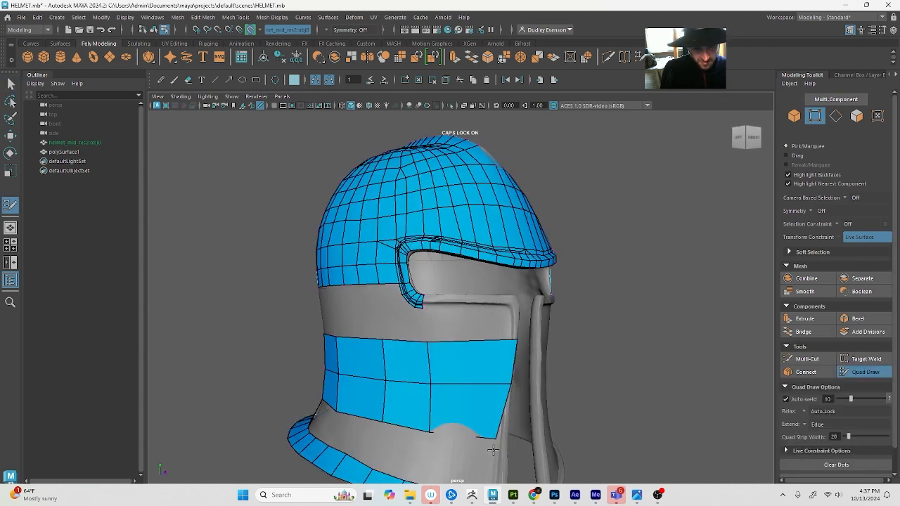
{"action": "left_click_drag", "start_coordinate": [424, 434], "coordinate": [433, 406], "text": "alt"}
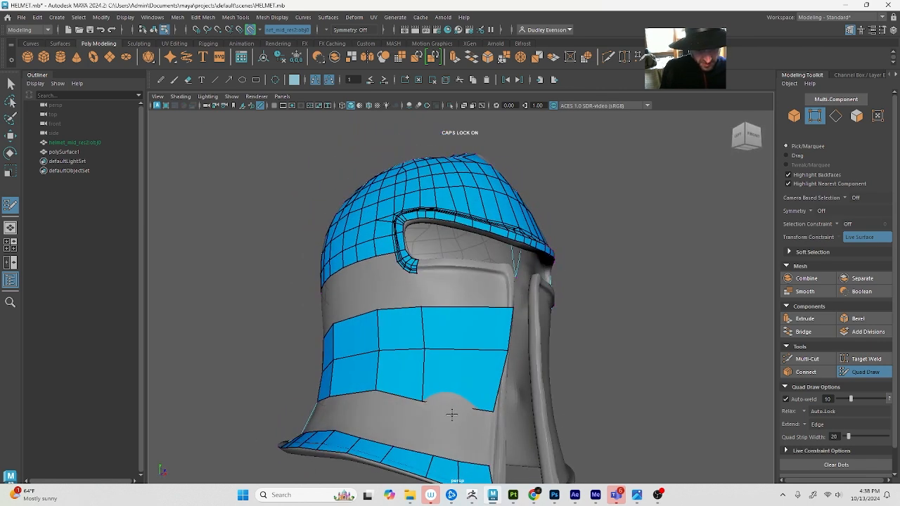
{"action": "key", "text": "q"}
{"action": "key", "text": "4"}
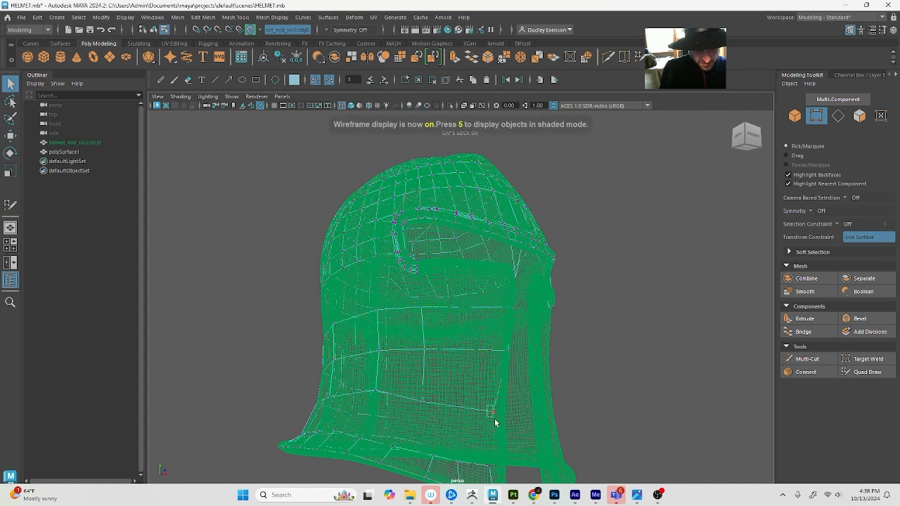
Move the side band's lower-row vertices near the face opening, placing the corner on the opening's edge and evening out the row
{"action": "left_click", "coordinate": [492, 414]}
{"action": "key", "text": "w"}
{"action": "key", "text": "5"}
{"action": "left_click_drag", "start_coordinate": [493, 416], "coordinate": [503, 415]}
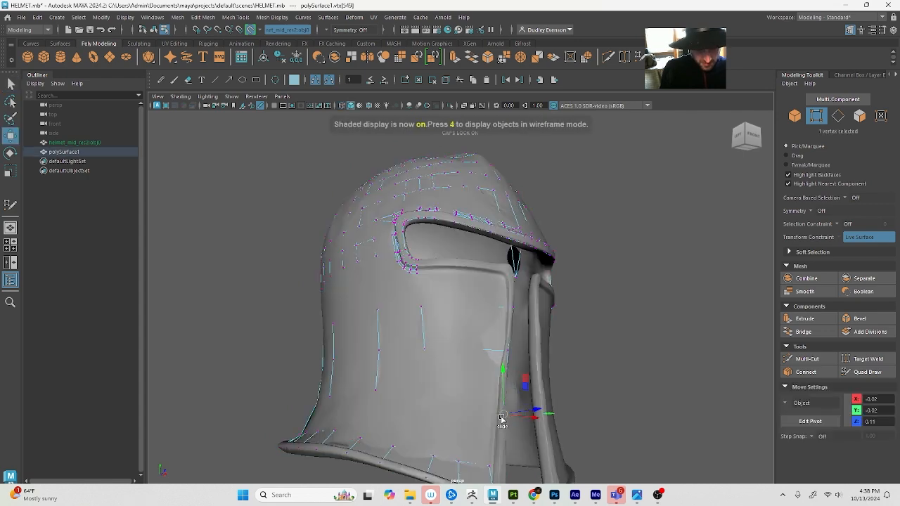
{"action": "key", "text": "4"}
{"action": "key", "text": "5"}
{"action": "left_click", "coordinate": [429, 400]}
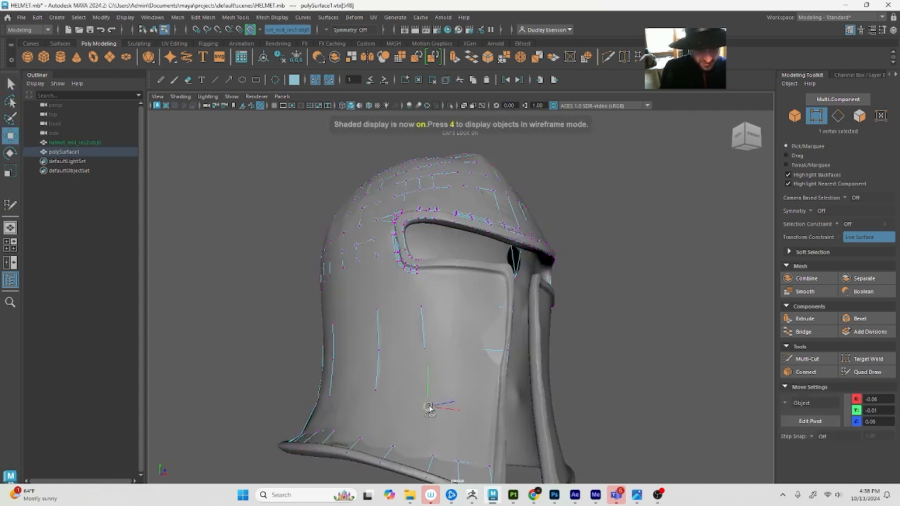
{"action": "key", "text": "4"}
{"action": "key", "text": "4"}
{"action": "left_click", "coordinate": [374, 393]}
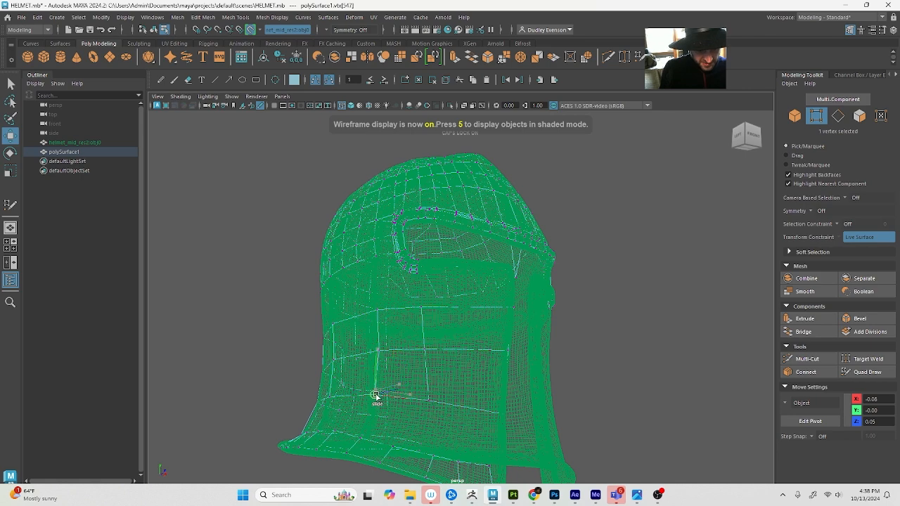
Insert additional vertical edge loops across the side band with Quad Draw to divide its wide quads
{"action": "left_click", "coordinate": [866, 372]}
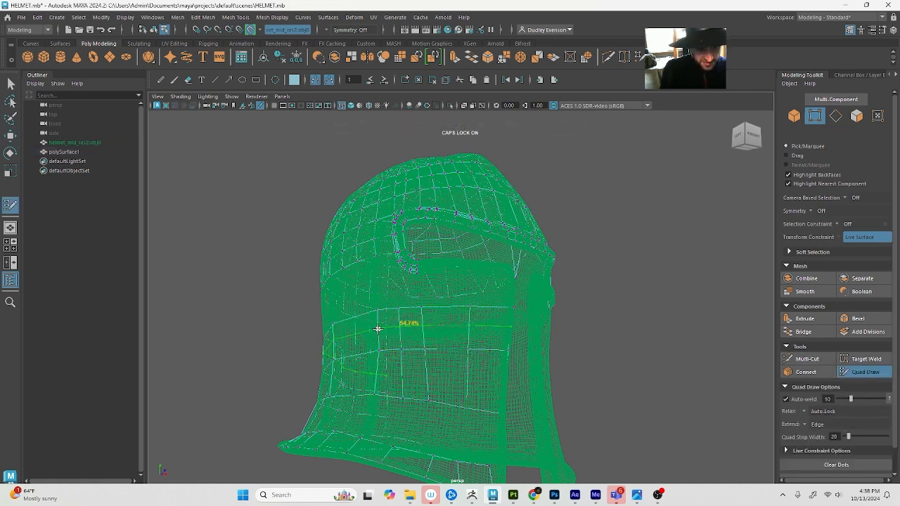
{"action": "mouse_move", "coordinate": [354, 335]}
{"action": "left_mouse_down", "text": "alt"}
{"action": "mouse_move", "coordinate": [405, 358]}
{"action": "mouse_move", "coordinate": [362, 345]}
{"action": "left_mouse_up", "text": "alt"}
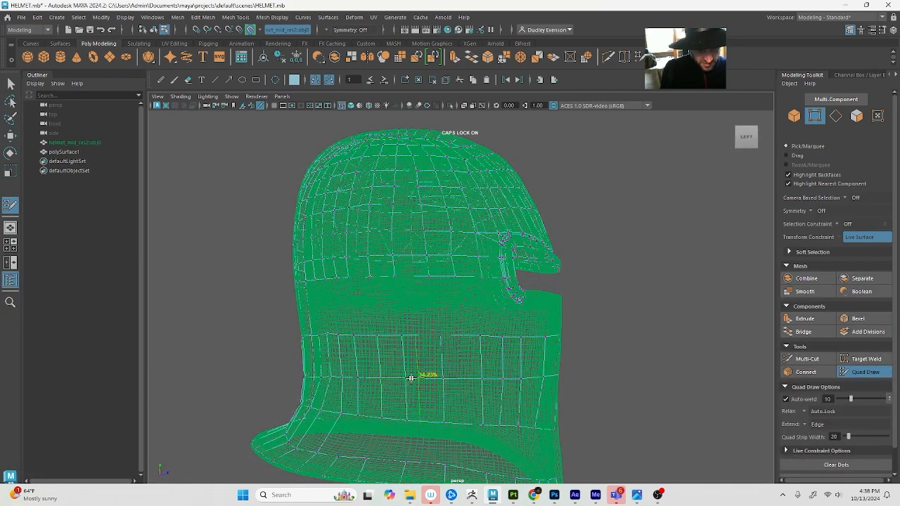
{"action": "mouse_move", "coordinate": [417, 373]}
{"action": "left_mouse_down", "text": "alt"}
{"action": "mouse_move", "coordinate": [427, 428]}
{"action": "mouse_move", "coordinate": [409, 361]}
{"action": "left_mouse_up", "text": "alt"}
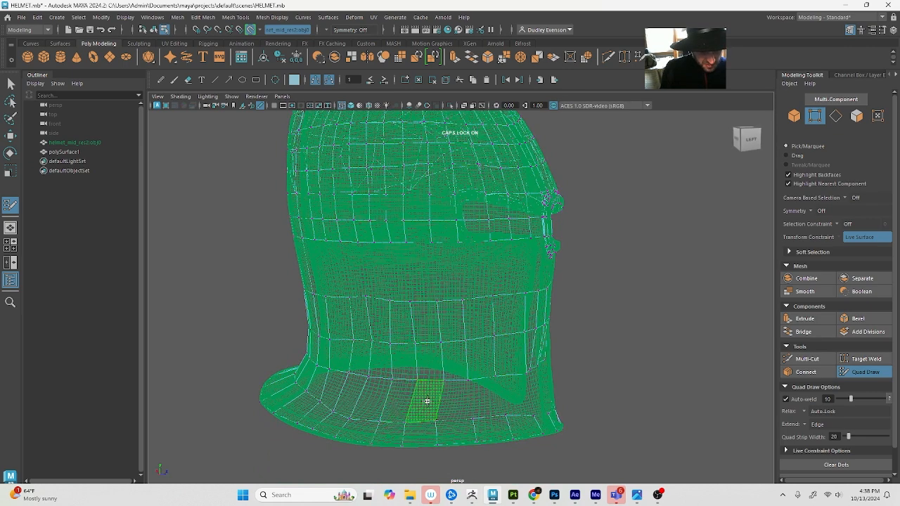
Fill quads between the side band's lower row and the bottom rim from the back, adjusting the lower-row vertex that distorts the next quad
{"action": "key", "text": "5"}
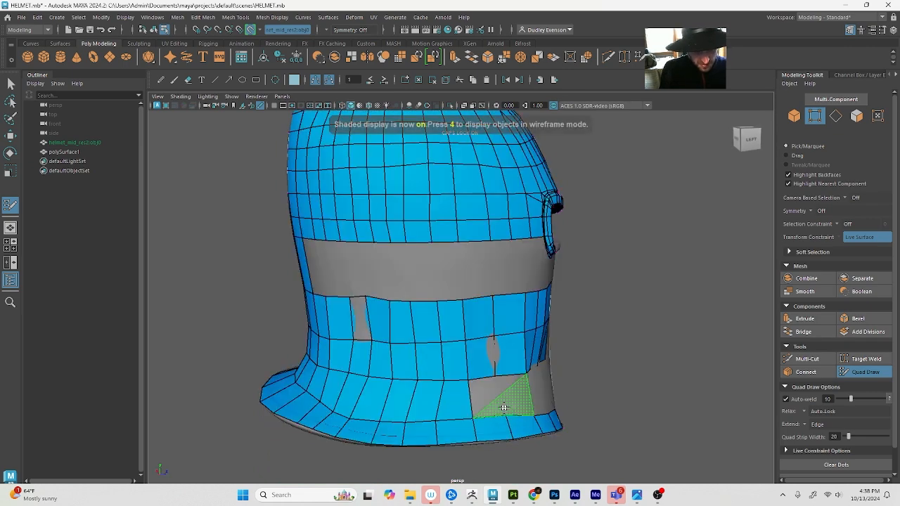
{"action": "mouse_move", "coordinate": [502, 399]}
{"action": "left_mouse_down", "text": "alt"}
{"action": "mouse_move", "coordinate": [475, 412]}
{"action": "mouse_move", "coordinate": [402, 395]}
{"action": "left_mouse_up", "text": "alt"}
{"action": "key", "text": "Caps_Lock"}
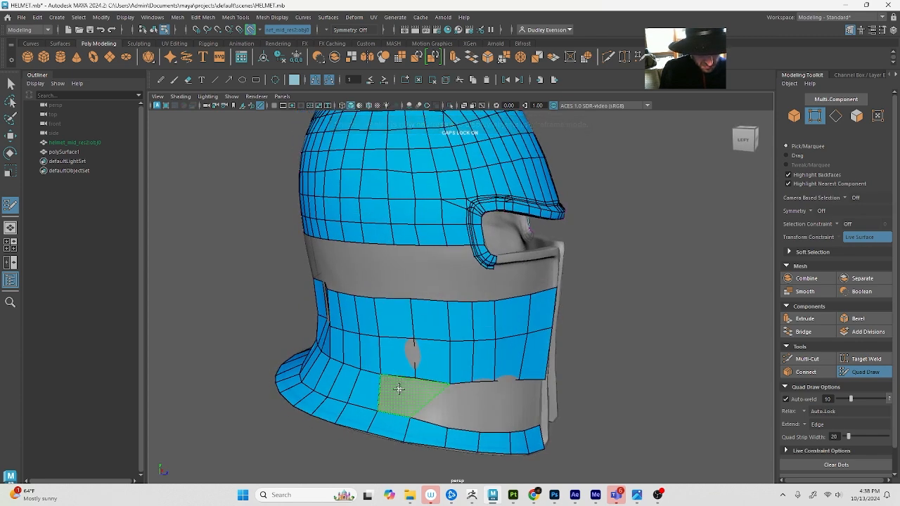
{"action": "key", "text": "q"}
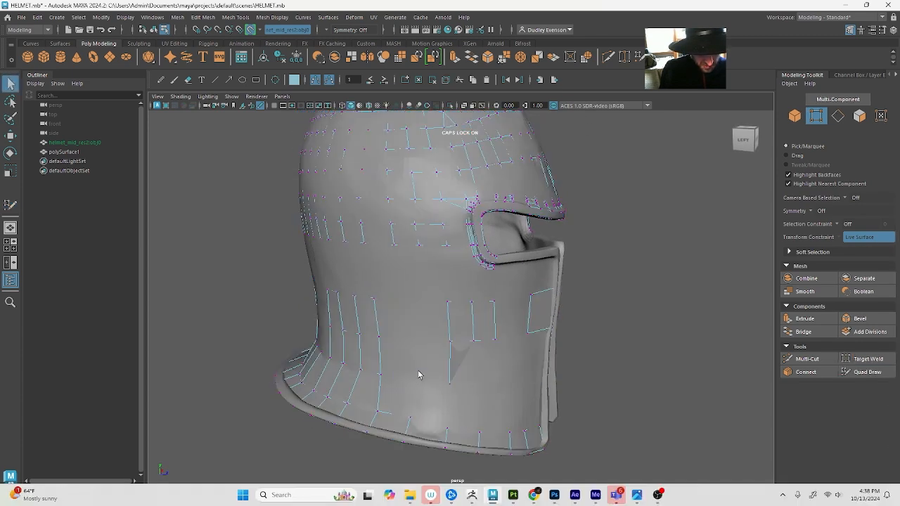
{"action": "left_click", "coordinate": [418, 378]}
{"action": "key", "text": "w"}
{"action": "left_click_drag", "start_coordinate": [416, 379], "coordinate": [415, 385]}
{"action": "key", "text": "y"}
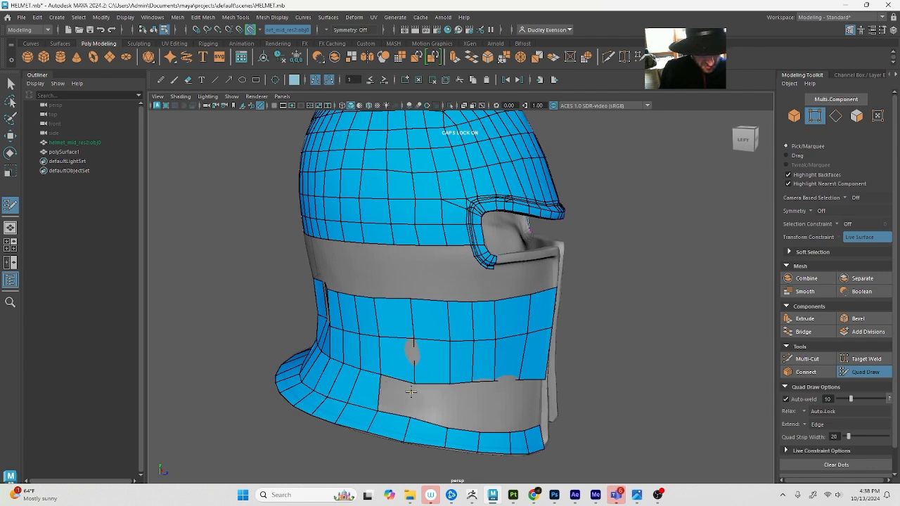
{"action": "left_click", "coordinate": [393, 401], "text": "shift"}
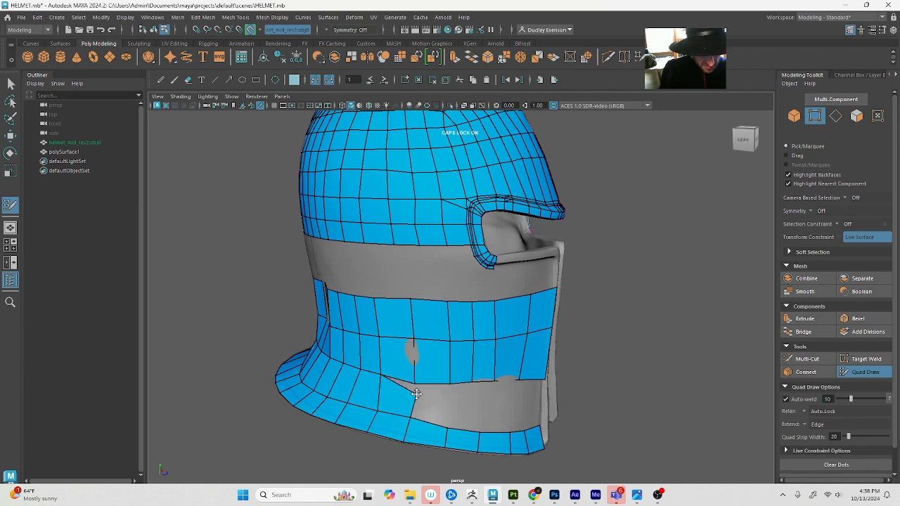
Move the lower-row vertex beside the newly filled quad and join the separated corner vertices with Target Weld
{"action": "key", "text": "q"}
{"action": "key", "text": "w"}
{"action": "left_click", "coordinate": [416, 383]}
{"action": "left_click_drag", "start_coordinate": [416, 384], "coordinate": [430, 398]}
{"action": "left_click", "coordinate": [880, 359]}
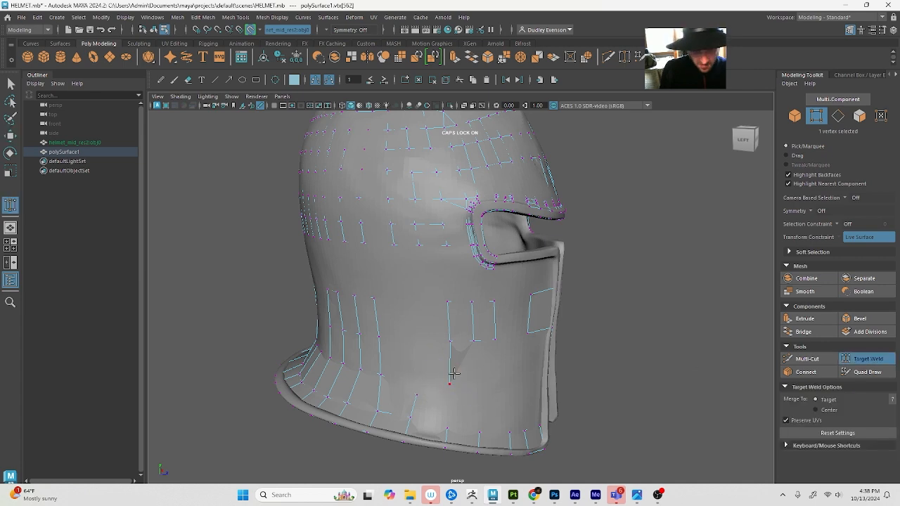
{"action": "key", "text": "6"}
{"action": "mouse_move", "coordinate": [417, 394]}
{"action": "left_mouse_down"}
{"action": "mouse_move", "coordinate": [416, 385]}
{"action": "mouse_move", "coordinate": [450, 380]}
{"action": "left_mouse_up"}
{"action": "left_click", "coordinate": [876, 373]}
{"action": "key", "text": "5"}
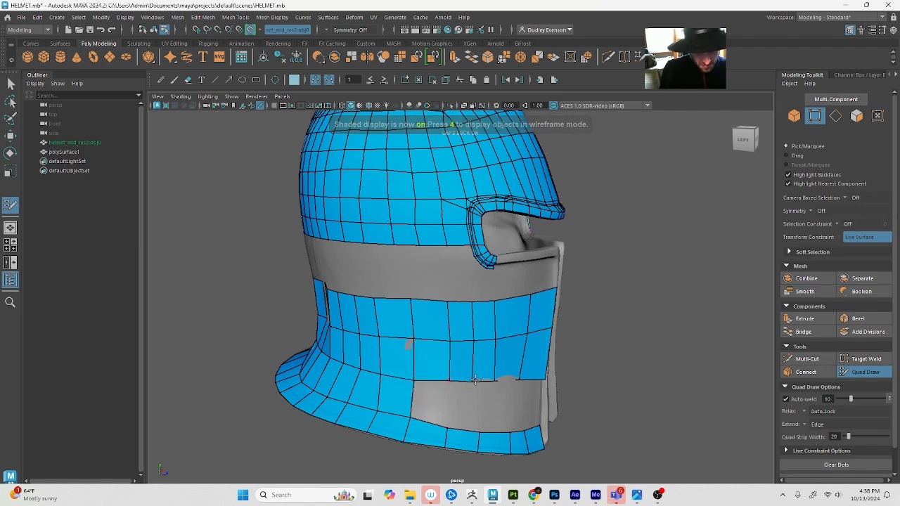
Reposition the side band's lower-row vertices above the remaining gap in wireframe so they line up with the rim's columns
{"action": "left_click_drag", "start_coordinate": [509, 385], "coordinate": [492, 383], "text": "alt"}
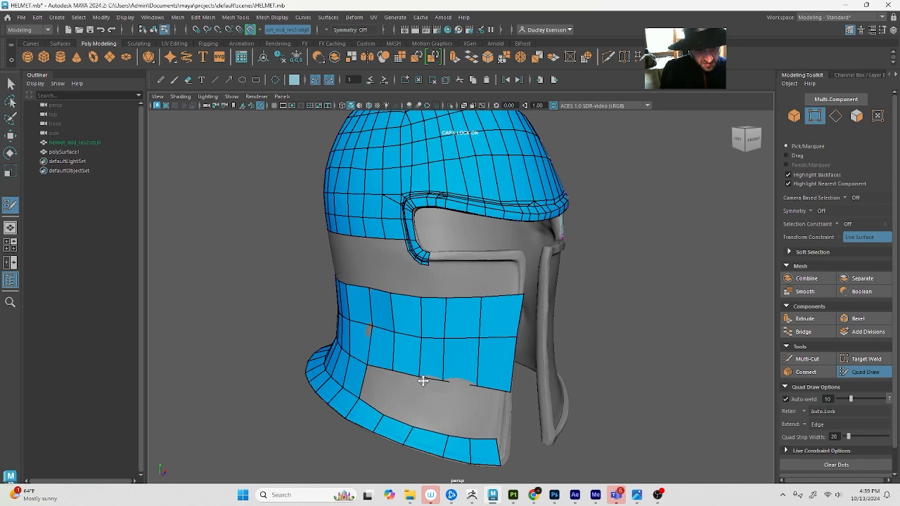
{"action": "mouse_move", "coordinate": [423, 381]}
{"action": "left_mouse_down", "text": "alt"}
{"action": "mouse_move", "coordinate": [408, 393]}
{"action": "mouse_move", "coordinate": [427, 382]}
{"action": "left_mouse_up", "text": "alt"}
{"action": "left_click", "coordinate": [405, 397], "text": "shift"}
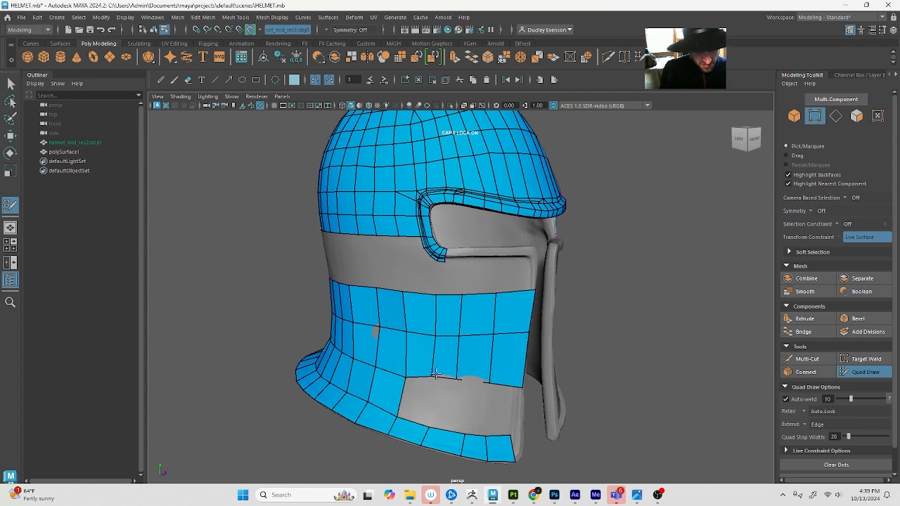
{"action": "left_click_drag", "start_coordinate": [535, 395], "coordinate": [482, 390], "text": "alt"}
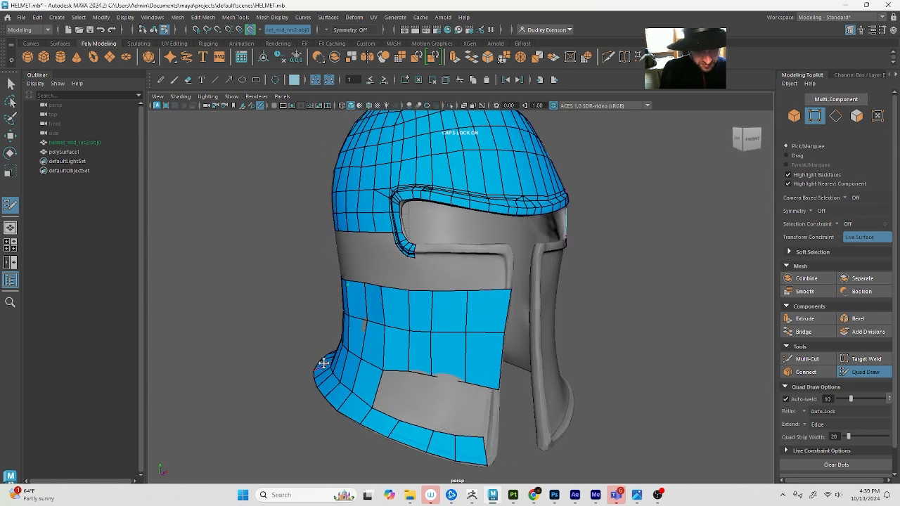
{"action": "key", "text": "q"}
{"action": "left_click", "coordinate": [411, 378]}
{"action": "key", "text": "w"}
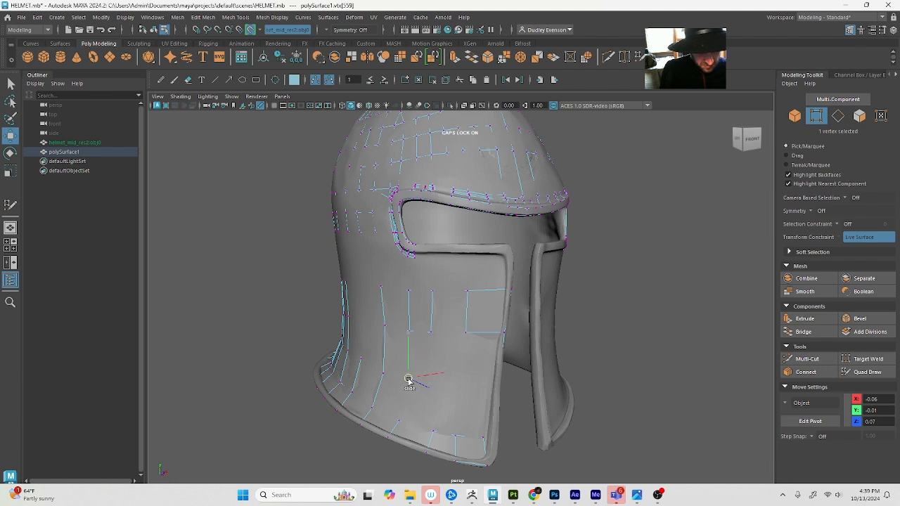
{"action": "key", "text": "4"}
{"action": "left_click", "coordinate": [432, 377]}
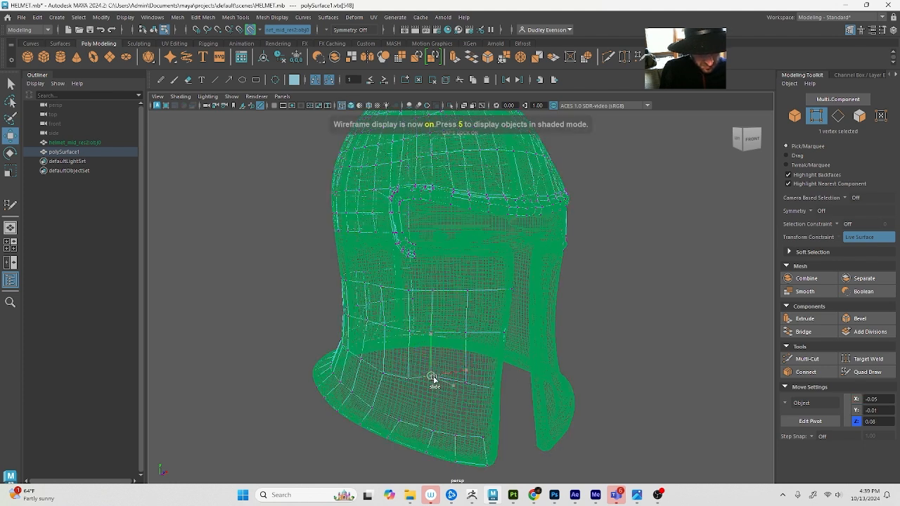
{"action": "key", "text": "Caps_Lock"}
{"action": "left_click", "coordinate": [464, 384]}
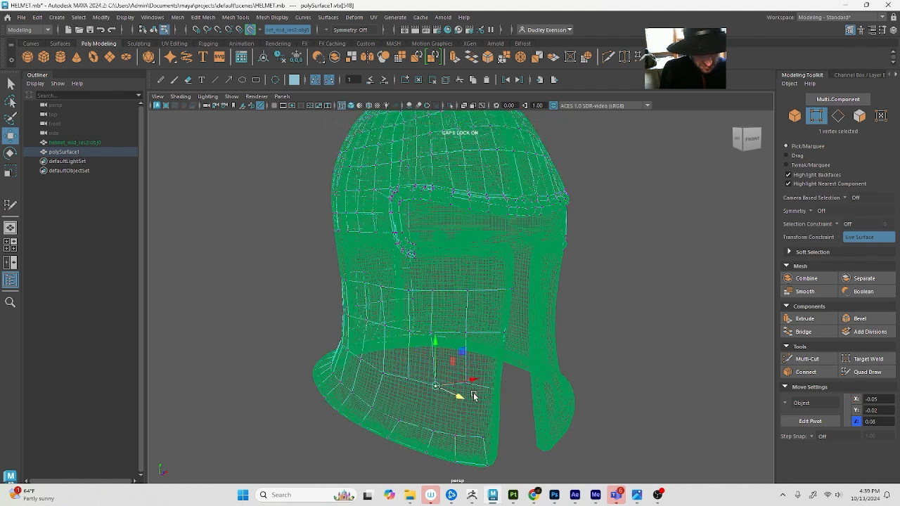
{"action": "left_click_drag", "start_coordinate": [465, 384], "coordinate": [457, 386]}
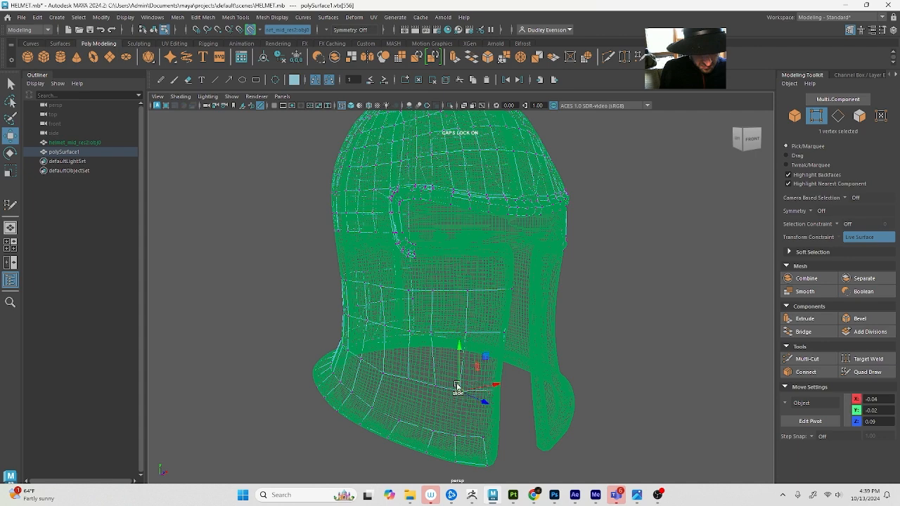
Fill the remaining gap down to the bottom rim up to the face opening with quads, and target-weld the stray lower-row vertex
{"action": "left_click", "coordinate": [865, 372]}
{"action": "mouse_move", "coordinate": [573, 331]}
{"action": "left_mouse_down", "text": "alt"}
{"action": "mouse_move", "coordinate": [428, 299]}
{"action": "mouse_move", "coordinate": [462, 387]}
{"action": "left_mouse_up", "text": "alt"}
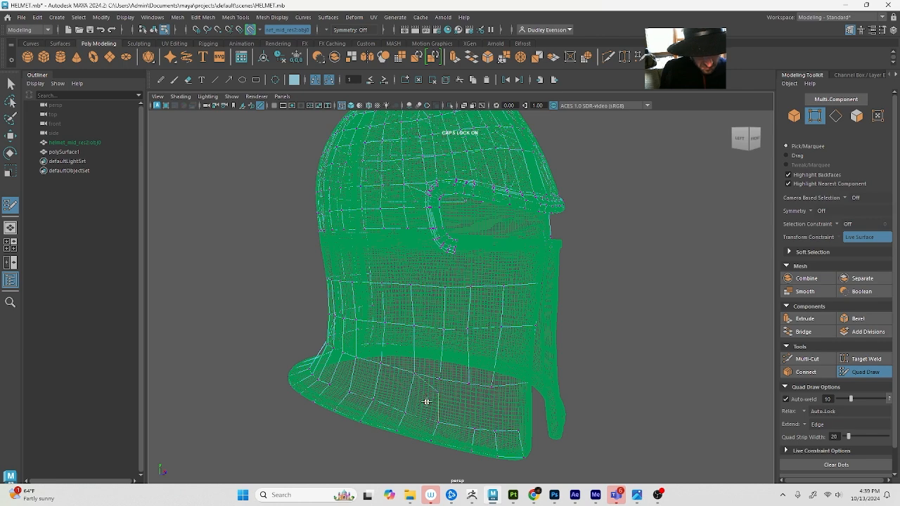
{"action": "left_click_drag", "start_coordinate": [426, 401], "coordinate": [468, 415], "text": "alt"}
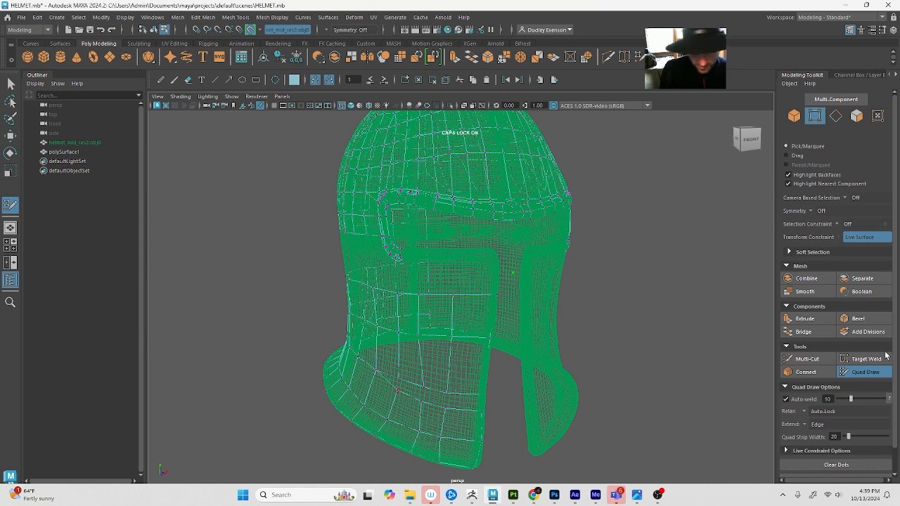
{"action": "left_click", "coordinate": [864, 359]}
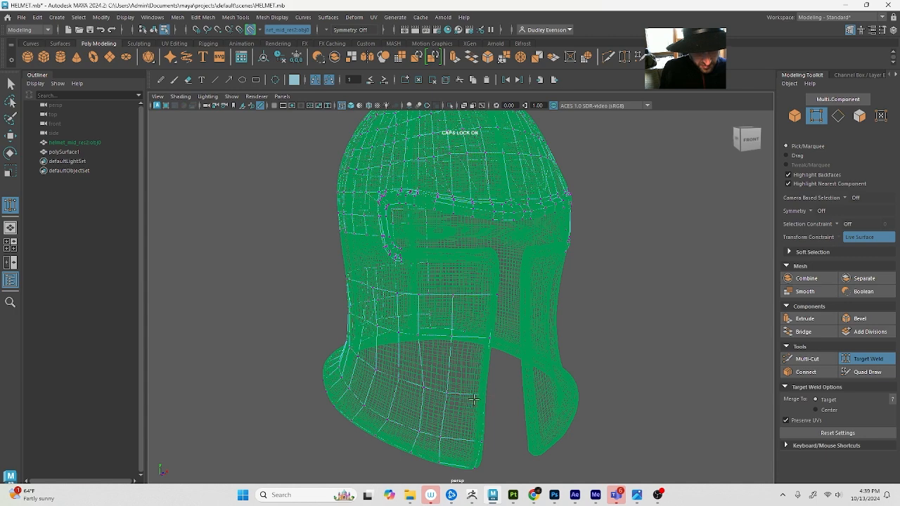
{"action": "left_click_drag", "start_coordinate": [474, 399], "coordinate": [562, 397], "text": "alt"}
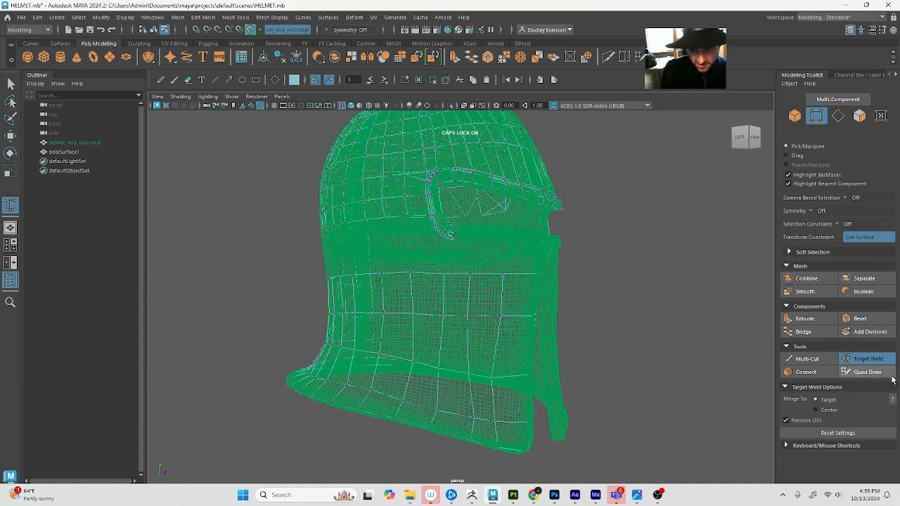
Slide the lower-row vertices and the rim vertices near the face opening along the surface to even out the front columns
{"action": "left_click", "coordinate": [890, 375]}
{"action": "key", "text": "q"}
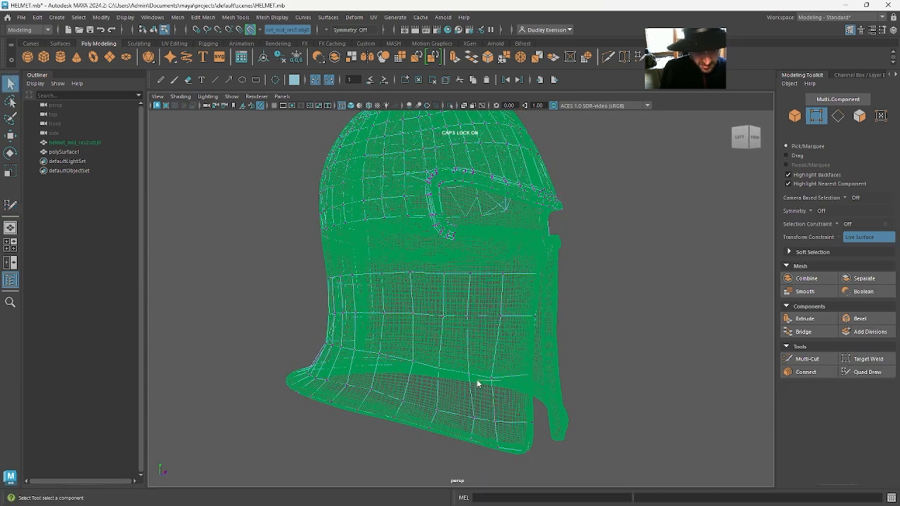
{"action": "left_click", "coordinate": [494, 379]}
{"action": "key", "text": "w"}
{"action": "left_click_drag", "start_coordinate": [494, 380], "coordinate": [505, 371]}
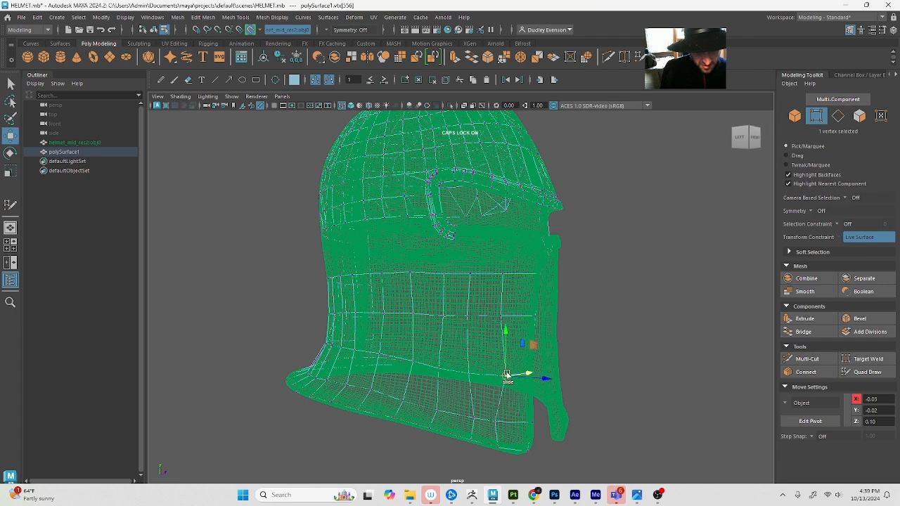
{"action": "left_click", "coordinate": [474, 376]}
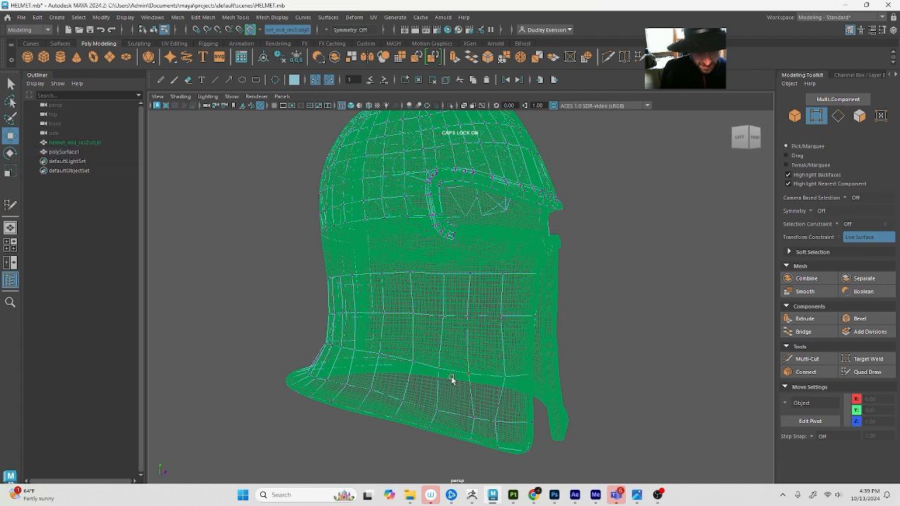
{"action": "mouse_move", "coordinate": [452, 380]}
{"action": "left_mouse_down", "text": "alt"}
{"action": "mouse_move", "coordinate": [412, 381]}
{"action": "mouse_move", "coordinate": [457, 381]}
{"action": "mouse_move", "coordinate": [440, 381]}
{"action": "left_mouse_up", "text": "alt"}
{"action": "left_click", "coordinate": [460, 382]}
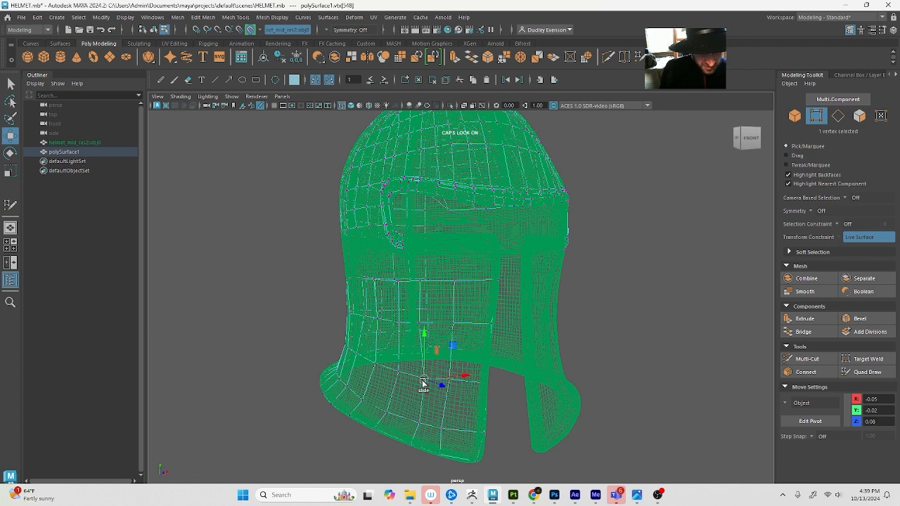
{"action": "left_click", "coordinate": [397, 376]}
{"action": "left_click", "coordinate": [398, 368]}
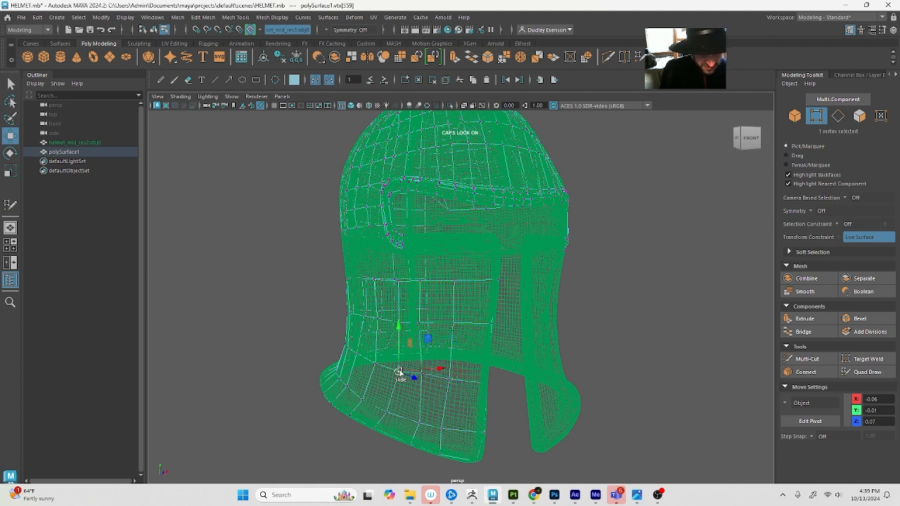
{"action": "left_click", "coordinate": [375, 363]}
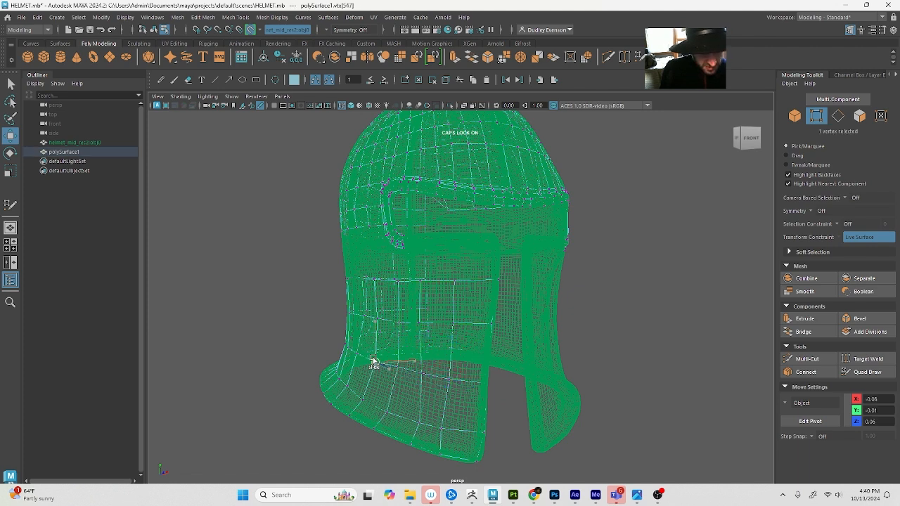
{"action": "left_click", "coordinate": [483, 437]}
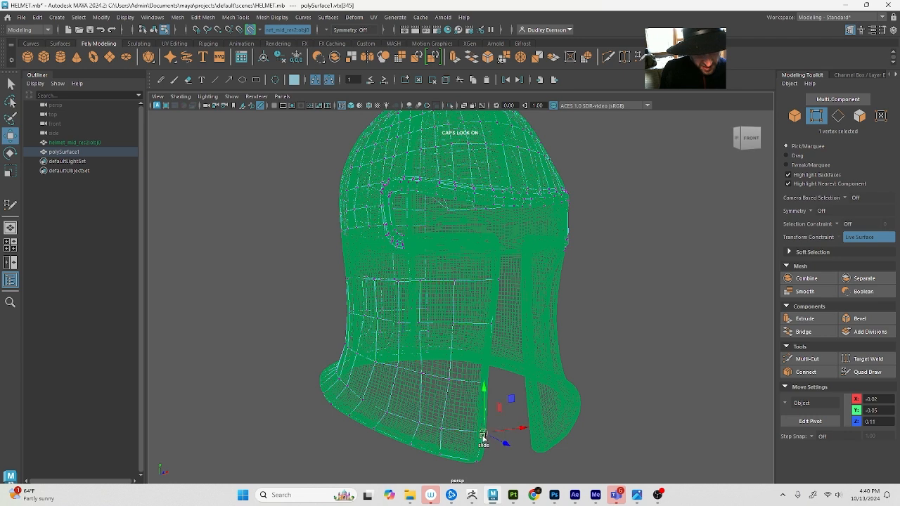
{"action": "left_click", "coordinate": [442, 427]}
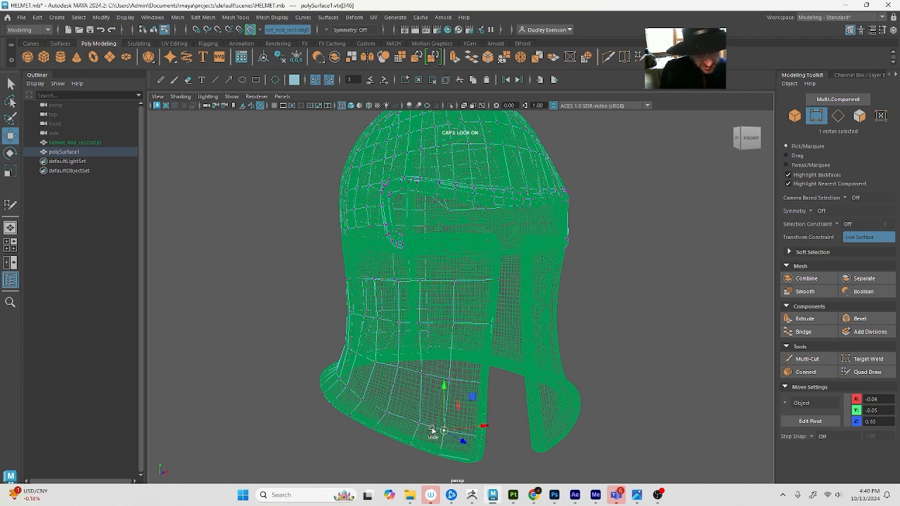
Adjust a middle-row vertex near the face opening with Quad Draw in shaded display to straighten its column
{"action": "left_click", "coordinate": [865, 372]}
{"action": "key", "text": "5"}
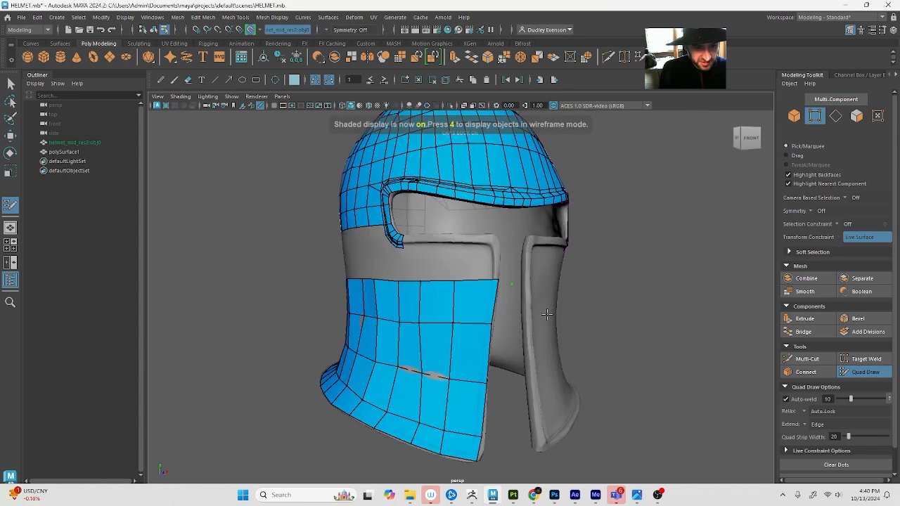
{"action": "left_click_drag", "start_coordinate": [459, 346], "coordinate": [462, 345], "text": "alt"}
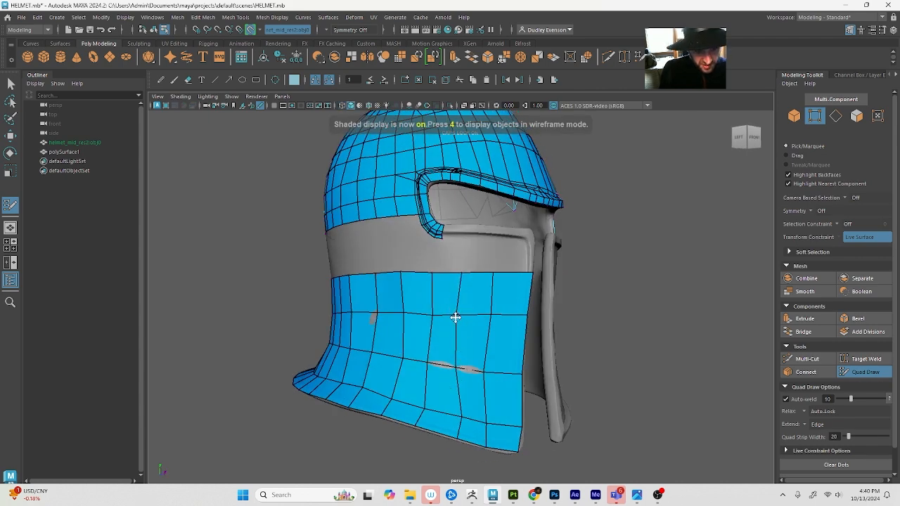
{"action": "key", "text": "Caps_Lock"}
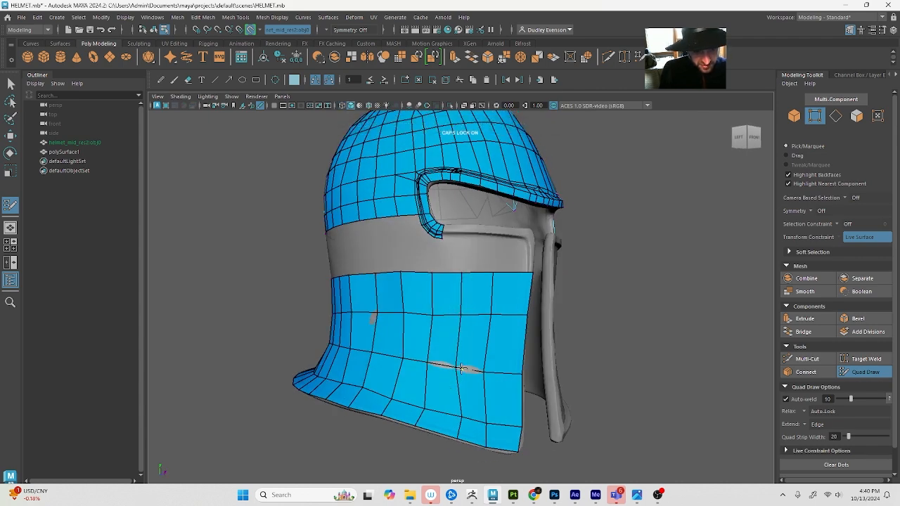
Check and nudge the middle- and lower-row vertices nearest the face opening in wireframe, returning to Quad Draw
{"action": "left_click_drag", "start_coordinate": [460, 367], "coordinate": [485, 422], "text": "alt"}
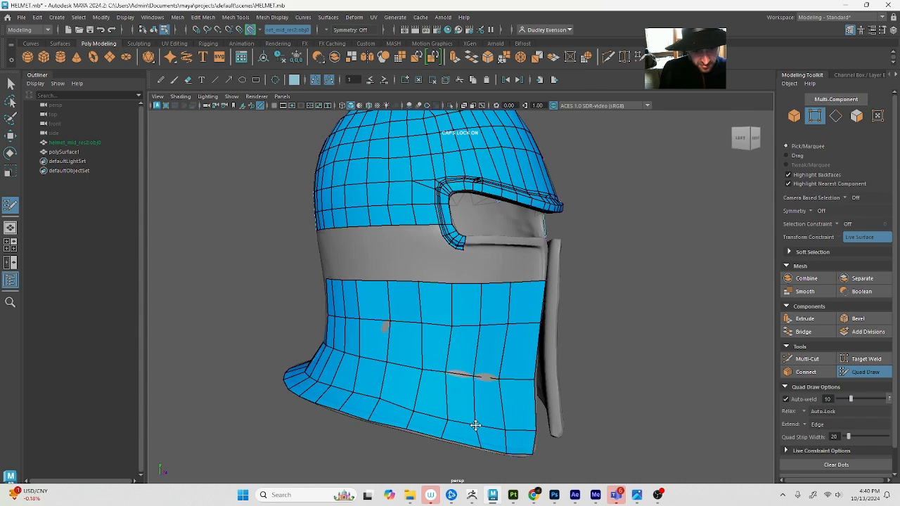
{"action": "key", "text": "q"}
{"action": "key", "text": "w"}
{"action": "key", "text": "4"}
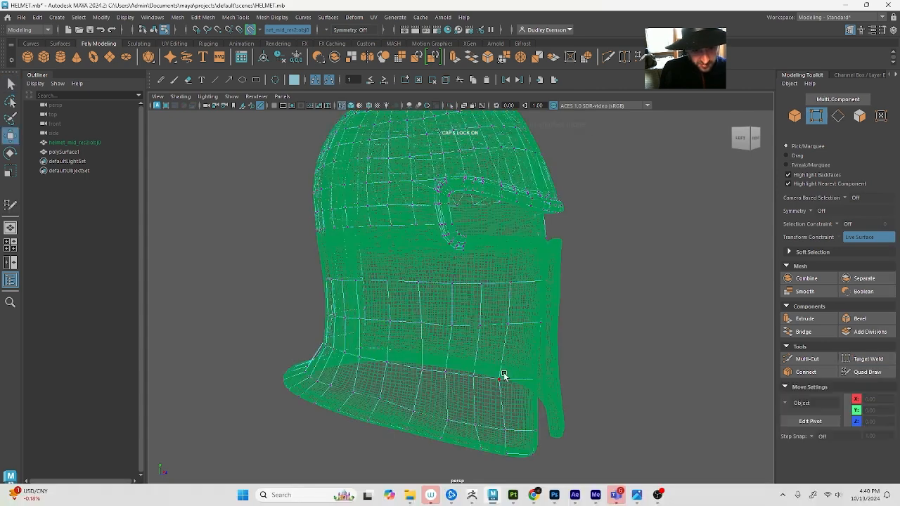
{"action": "left_click", "coordinate": [500, 381]}
{"action": "left_click", "coordinate": [511, 323]}
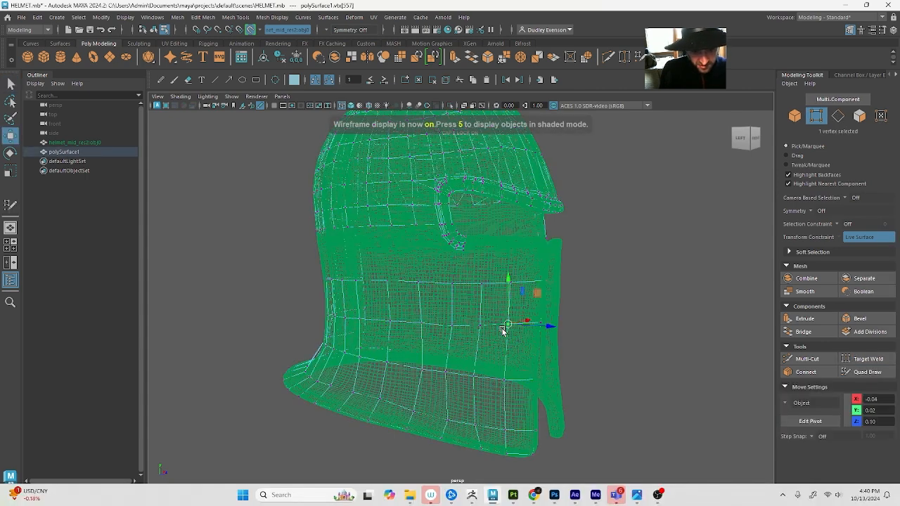
{"action": "key", "text": "5"}
{"action": "key", "text": "4"}
{"action": "key", "text": "q"}
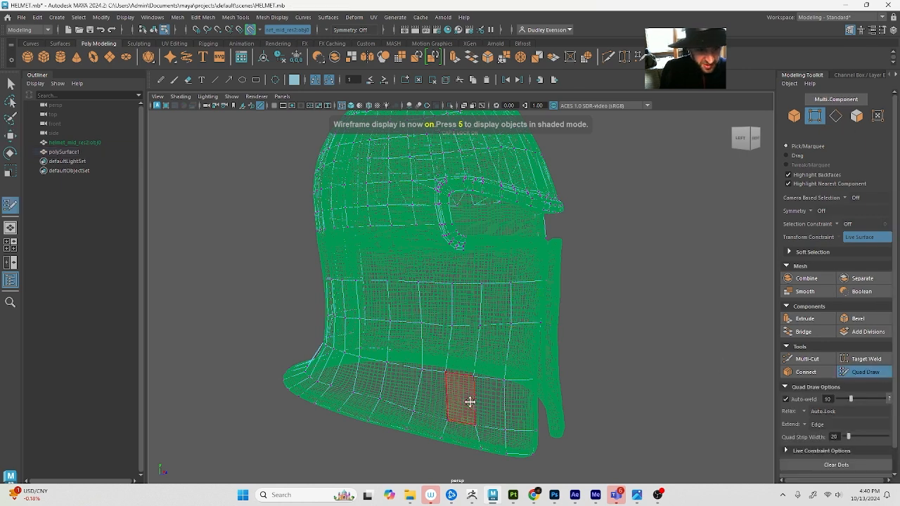
Adjust the vertices of the row just above the bottom rim in wireframe, working from the side toward the back
{"action": "key", "text": "w"}
{"action": "left_click_drag", "start_coordinate": [432, 380], "coordinate": [415, 372]}
{"action": "left_click", "coordinate": [408, 408]}
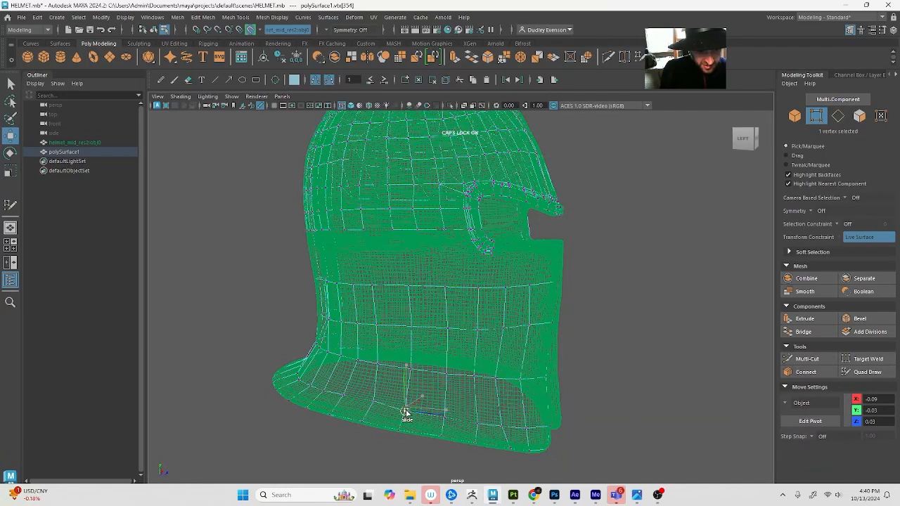
{"action": "left_click", "coordinate": [371, 406]}
{"action": "left_click", "coordinate": [342, 400]}
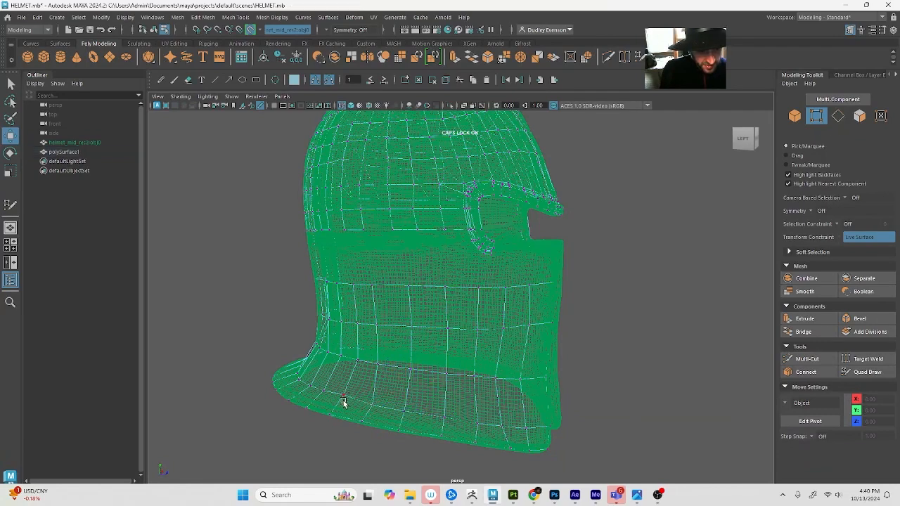
{"action": "left_click", "coordinate": [342, 398]}
{"action": "left_click_drag", "start_coordinate": [343, 397], "coordinate": [343, 397]}
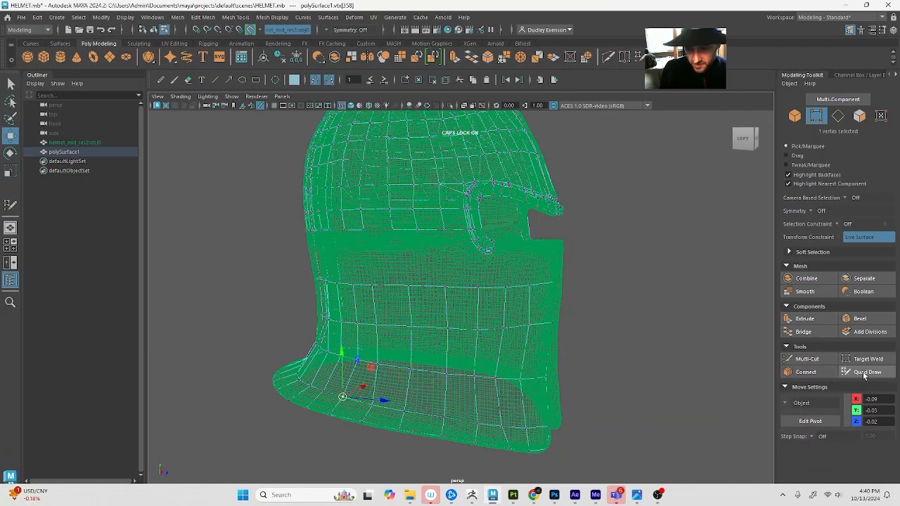
Examine the side band in shaded display with Quad Draw active for spots where the sculpt pokes through
{"action": "left_click", "coordinate": [865, 372]}
{"action": "left_click_drag", "start_coordinate": [559, 346], "coordinate": [529, 353], "text": "alt"}
{"action": "key", "text": "q"}
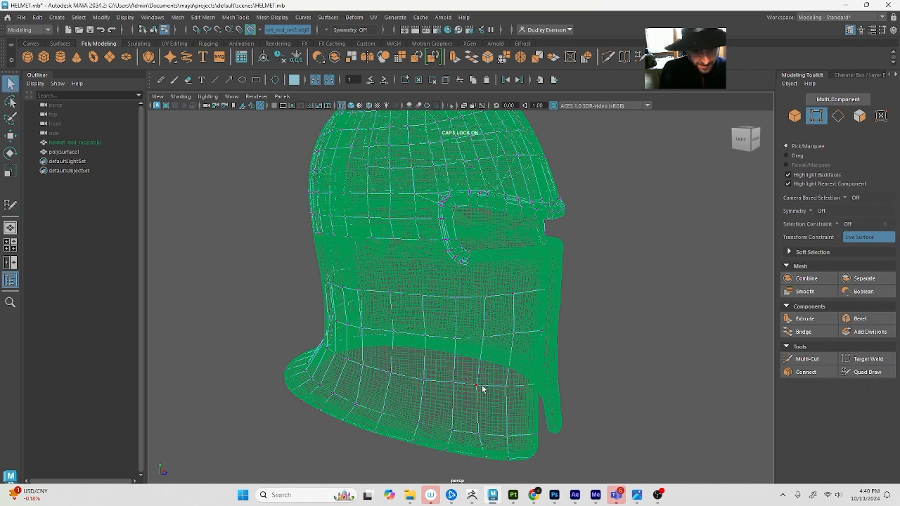
{"action": "key", "text": "5"}
{"action": "left_click", "coordinate": [882, 373]}
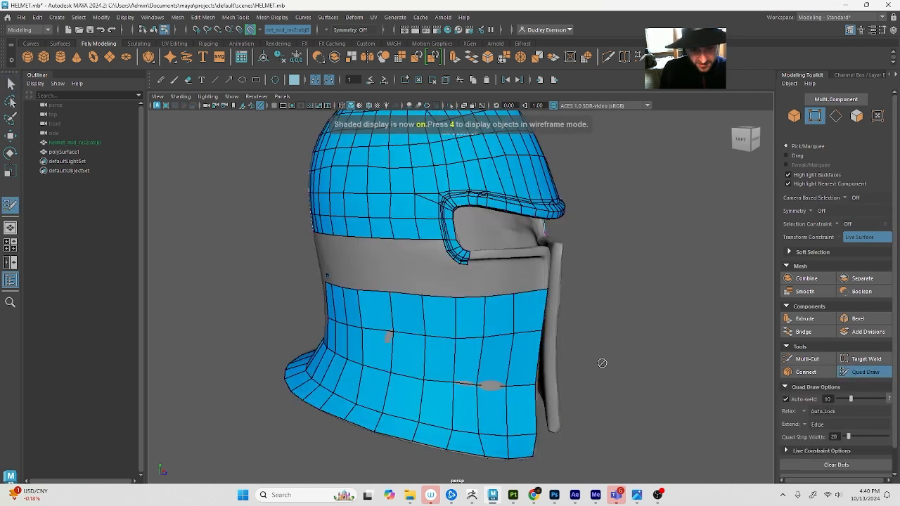
{"action": "key", "text": "Caps_Lock"}
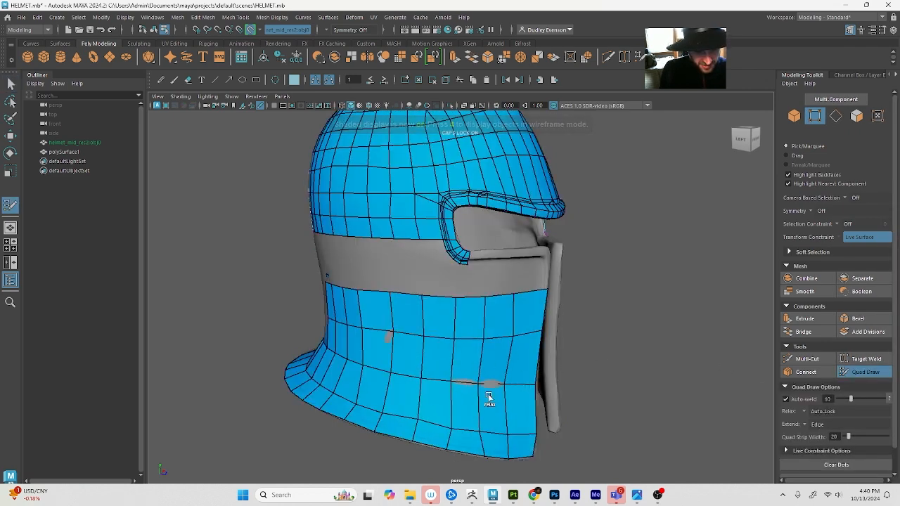
Adjust the lower-row vertex beside the grey patch near the face opening so the quads cover the sculpt
{"action": "mouse_move", "coordinate": [476, 382]}
{"action": "left_mouse_down", "text": "alt"}
{"action": "mouse_move", "coordinate": [413, 372]}
{"action": "mouse_move", "coordinate": [458, 373]}
{"action": "mouse_move", "coordinate": [413, 350]}
{"action": "mouse_move", "coordinate": [345, 370]}
{"action": "mouse_move", "coordinate": [468, 370]}
{"action": "mouse_move", "coordinate": [444, 380]}
{"action": "mouse_move", "coordinate": [422, 414]}
{"action": "left_mouse_up", "text": "alt"}
{"action": "key", "text": "q"}
{"action": "key", "text": "4"}
{"action": "left_click", "coordinate": [443, 381]}
{"action": "key", "text": "w"}
{"action": "key", "text": "5"}
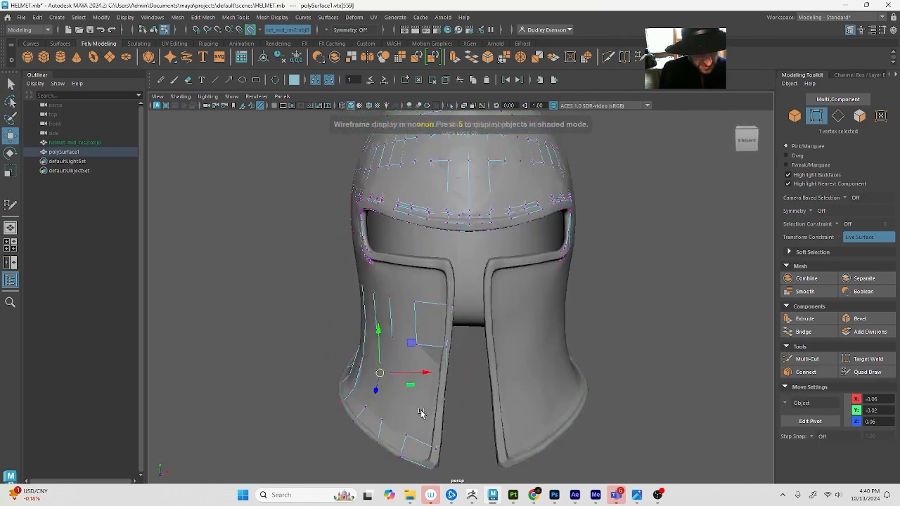
Reposition the neighbouring lower-row vertex nearer the face opening, and resume Quad Draw in textured shaded display
{"action": "key", "text": "4"}
{"action": "mouse_move", "coordinate": [395, 374]}
{"action": "left_mouse_down"}
{"action": "mouse_move", "coordinate": [424, 387]}
{"action": "mouse_move", "coordinate": [400, 387]}
{"action": "mouse_move", "coordinate": [425, 406]}
{"action": "mouse_move", "coordinate": [422, 391]}
{"action": "mouse_move", "coordinate": [462, 412]}
{"action": "left_mouse_up"}
{"action": "key", "text": "5"}
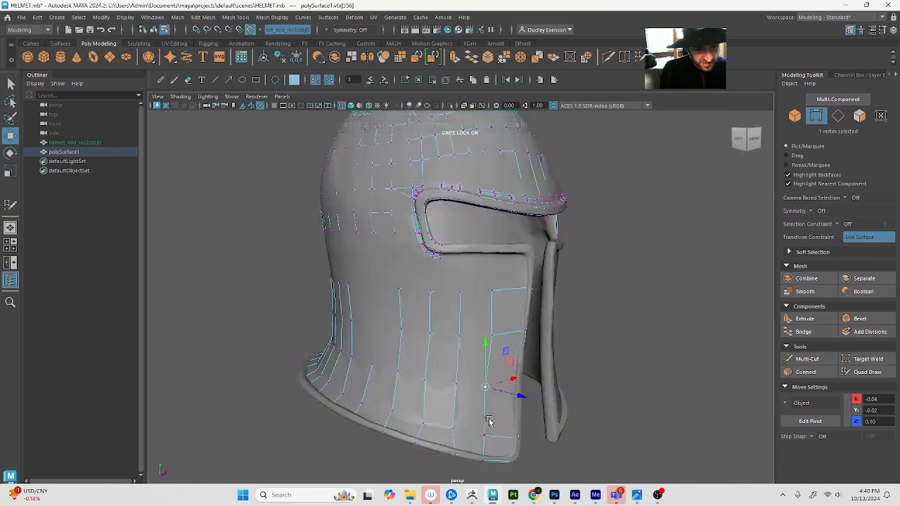
{"action": "key", "text": "4"}
{"action": "key", "text": "6"}
{"action": "mouse_move", "coordinate": [391, 374]}
{"action": "left_mouse_down", "text": "alt"}
{"action": "mouse_move", "coordinate": [424, 373]}
{"action": "mouse_move", "coordinate": [492, 397]}
{"action": "left_mouse_up", "text": "alt"}
{"action": "left_click", "coordinate": [866, 372]}
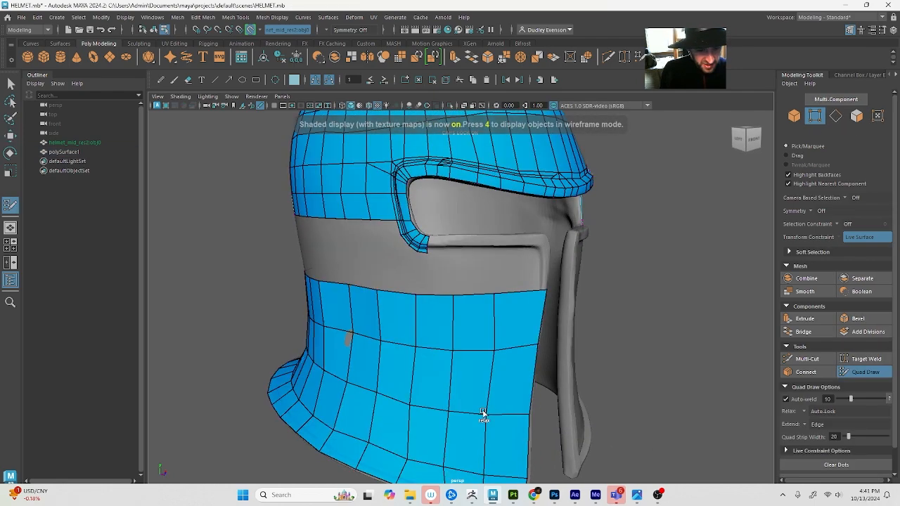
{"action": "left_click_drag", "start_coordinate": [448, 436], "coordinate": [473, 418], "text": "alt"}
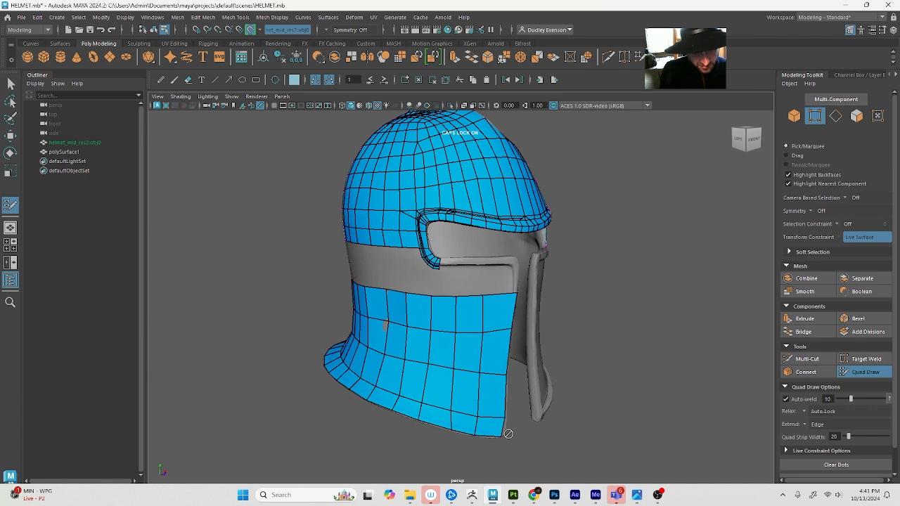
Insert two edge loops through the bottom rim strip close to its lower edge with Quad Draw
{"action": "scroll", "coordinate": [508, 433], "scroll_direction": "up", "scroll_amount": 6}
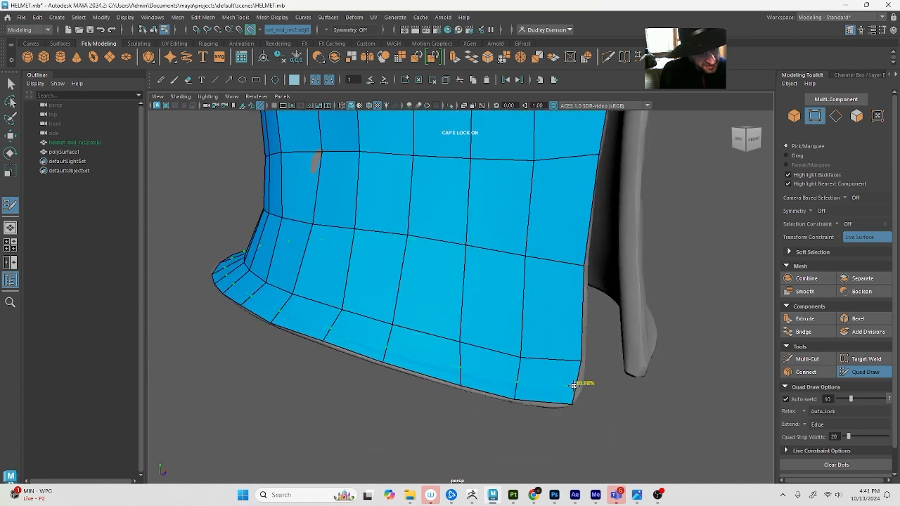
{"action": "left_click_drag", "start_coordinate": [526, 381], "coordinate": [443, 374], "text": "alt"}
{"action": "left_click_drag", "start_coordinate": [345, 355], "coordinate": [376, 357], "text": "alt"}
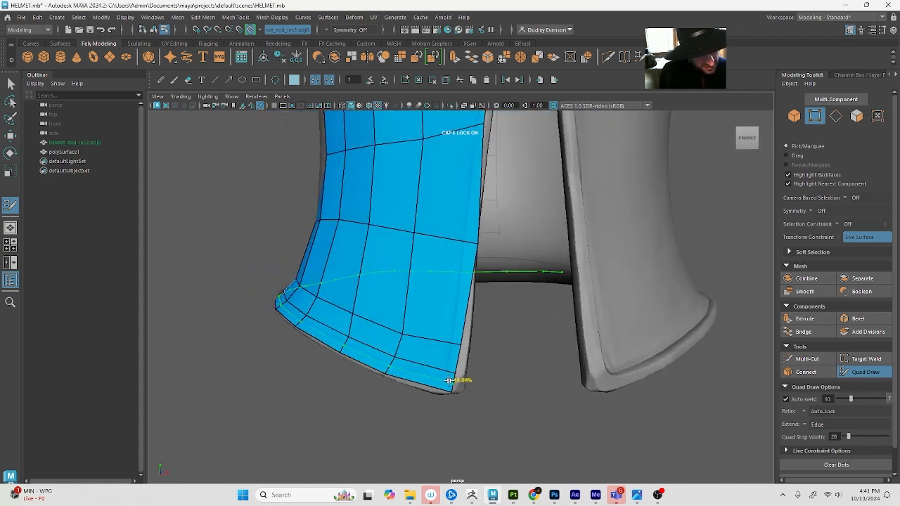
{"action": "left_click", "coordinate": [449, 380], "text": "ctrl"}
{"action": "mouse_move", "coordinate": [319, 368]}
{"action": "left_mouse_down", "text": "alt"}
{"action": "mouse_move", "coordinate": [518, 377]}
{"action": "mouse_move", "coordinate": [335, 378]}
{"action": "left_mouse_up", "text": "alt"}
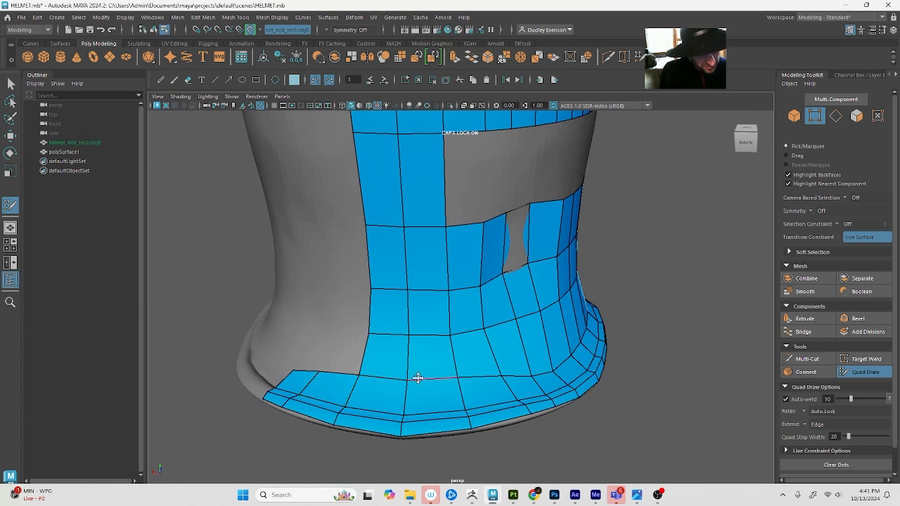
Lower the back strap's centre vertex above the rim and set symmetry to Object X
{"action": "left_click_drag", "start_coordinate": [408, 379], "coordinate": [405, 398]}
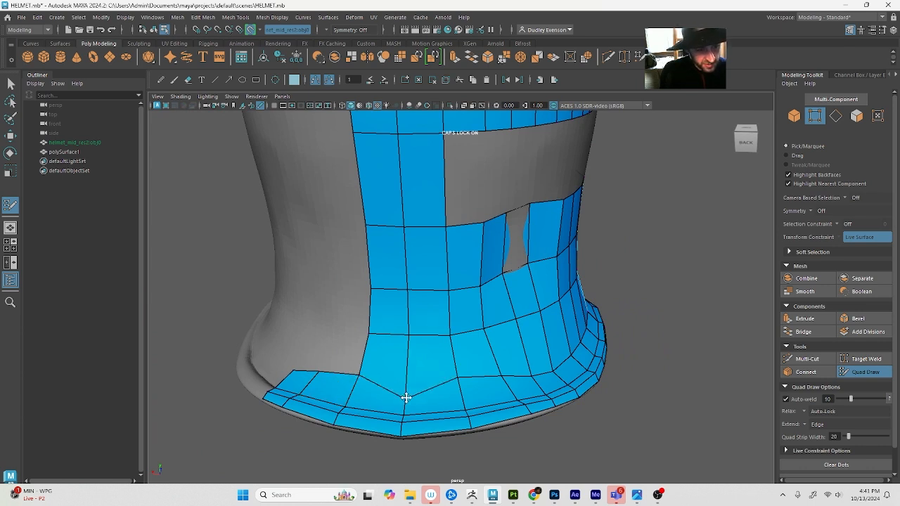
{"action": "left_click", "coordinate": [333, 32]}
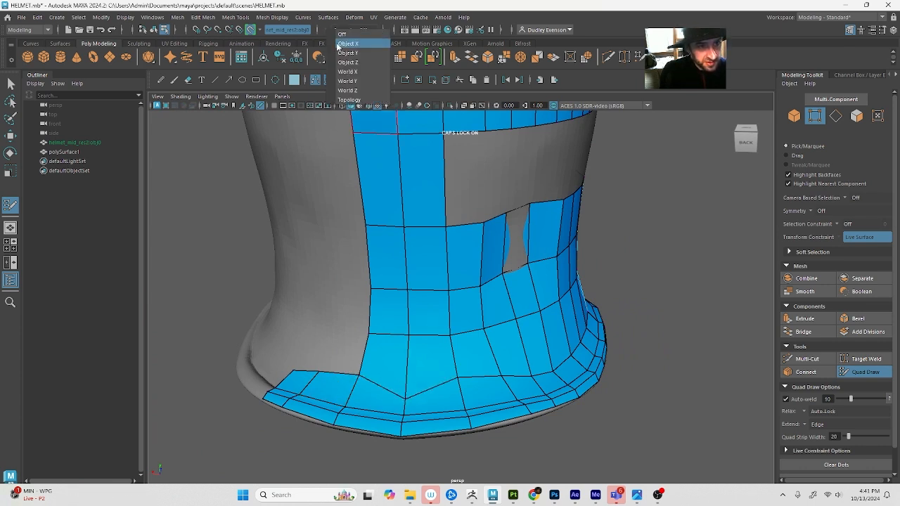
{"action": "left_click", "coordinate": [342, 47]}
{"action": "left_click_drag", "start_coordinate": [406, 395], "coordinate": [408, 401]}
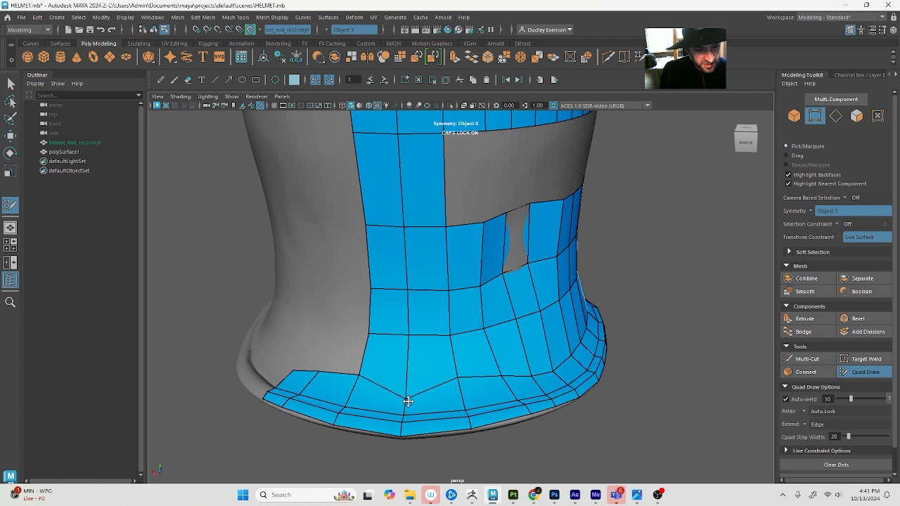
Insert an edge loop about halfway between the side band's lower row and the rim
{"action": "mouse_move", "coordinate": [469, 378]}
{"action": "left_mouse_down"}
{"action": "mouse_move", "coordinate": [468, 398]}
{"action": "mouse_move", "coordinate": [522, 378]}
{"action": "mouse_move", "coordinate": [560, 377]}
{"action": "mouse_move", "coordinate": [584, 347]}
{"action": "mouse_move", "coordinate": [472, 337]}
{"action": "left_mouse_up"}
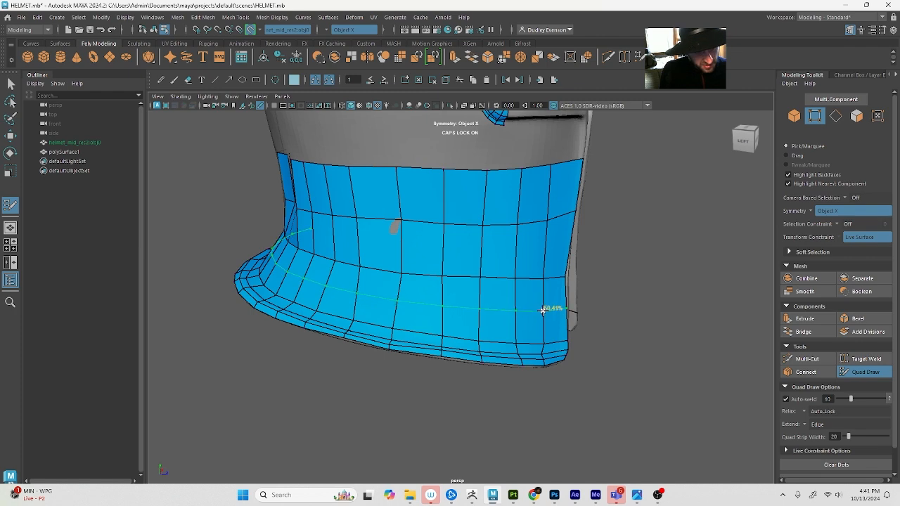
{"action": "left_click_drag", "start_coordinate": [442, 327], "coordinate": [335, 314], "text": "alt"}
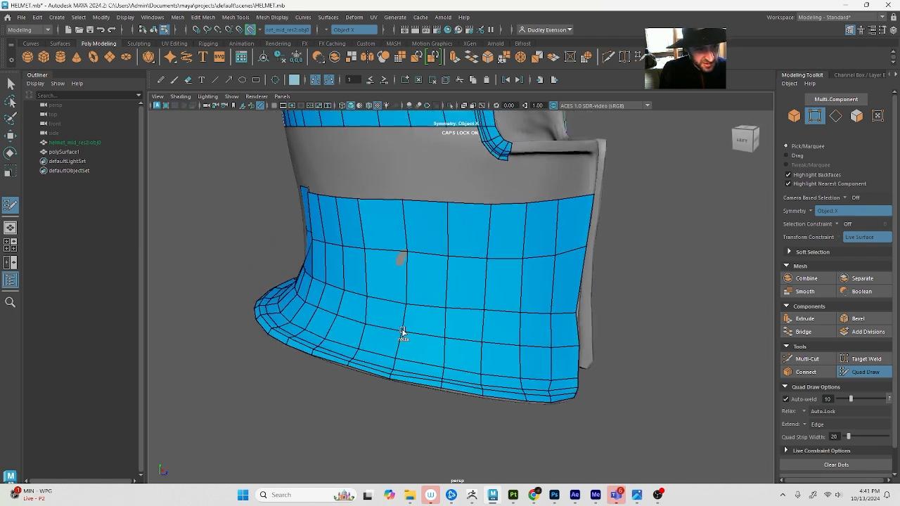
{"action": "mouse_move", "coordinate": [465, 256]}
{"action": "left_mouse_down", "text": "alt"}
{"action": "mouse_move", "coordinate": [277, 315]}
{"action": "mouse_move", "coordinate": [303, 317]}
{"action": "mouse_move", "coordinate": [317, 267]}
{"action": "mouse_move", "coordinate": [283, 281]}
{"action": "mouse_move", "coordinate": [277, 297]}
{"action": "mouse_move", "coordinate": [356, 267]}
{"action": "left_mouse_up", "text": "alt"}
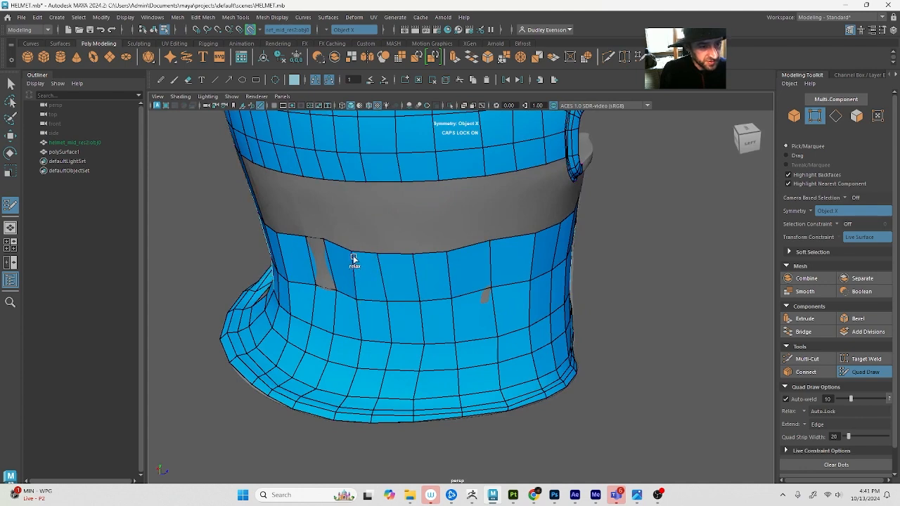
Select the vertices around the grey patch at the rear of the side band and shift them to cover it
{"action": "key", "text": "q"}
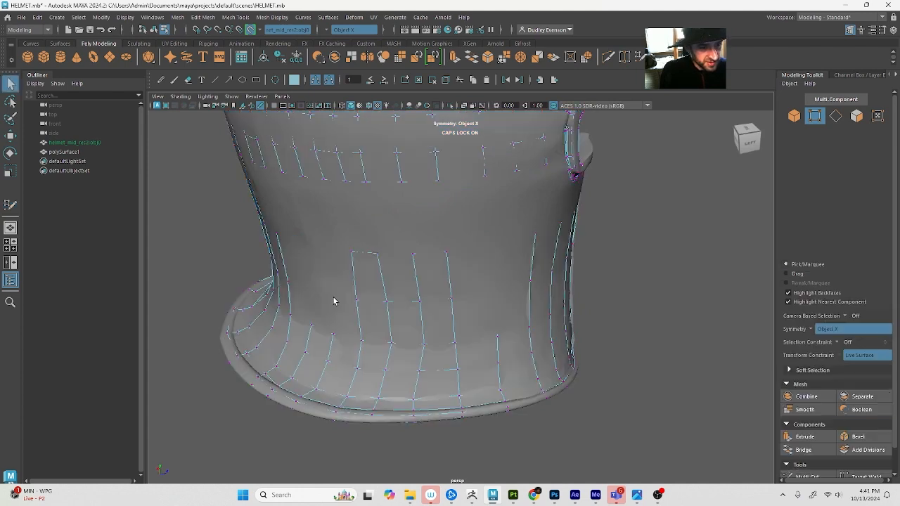
{"action": "key", "text": "4"}
{"action": "key", "text": "w"}
{"action": "key", "text": "5"}
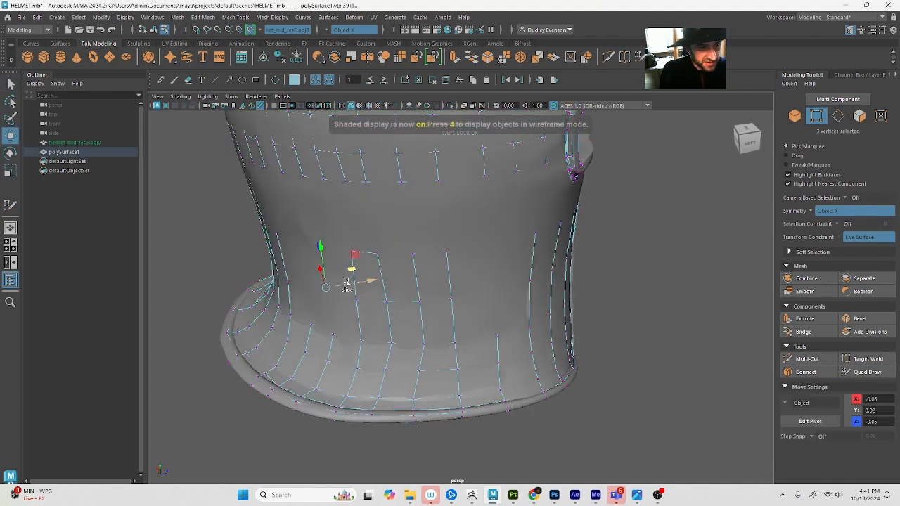
{"action": "left_click_drag", "start_coordinate": [350, 268], "coordinate": [345, 275]}
{"action": "left_click_drag", "start_coordinate": [343, 310], "coordinate": [354, 325], "text": "alt"}
Raise the sagging top-row vertices at the rear of the side band to level the row, and resume Quad Draw
{"action": "key", "text": "4"}
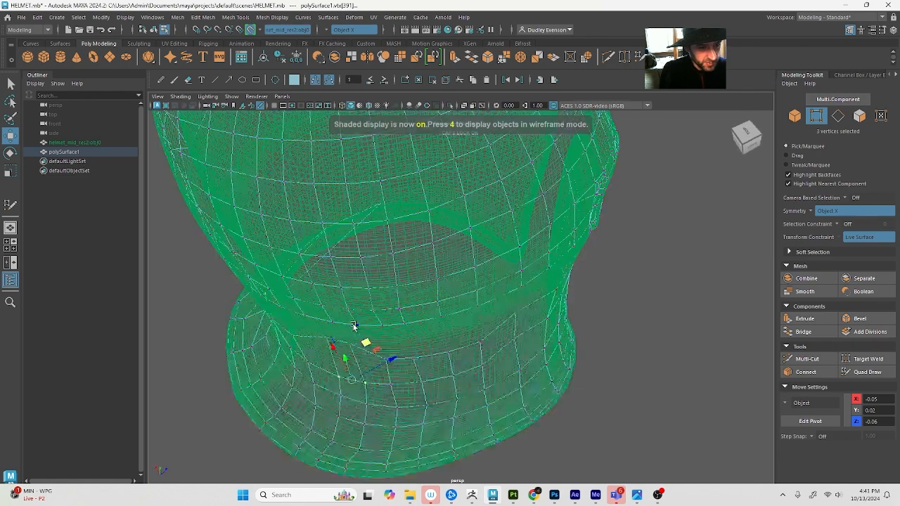
{"action": "left_click_drag", "start_coordinate": [370, 404], "coordinate": [371, 377], "text": "alt"}
{"action": "left_click_drag", "start_coordinate": [385, 335], "coordinate": [375, 306]}
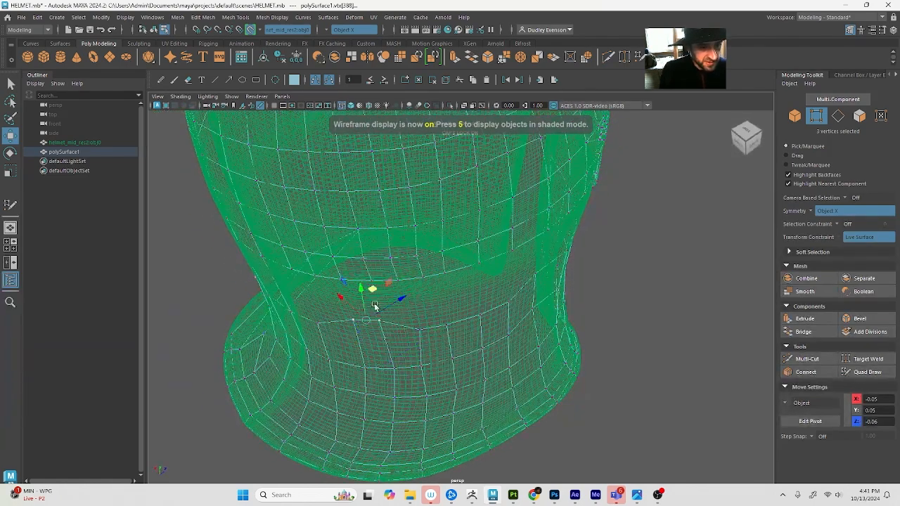
{"action": "key", "text": "5"}
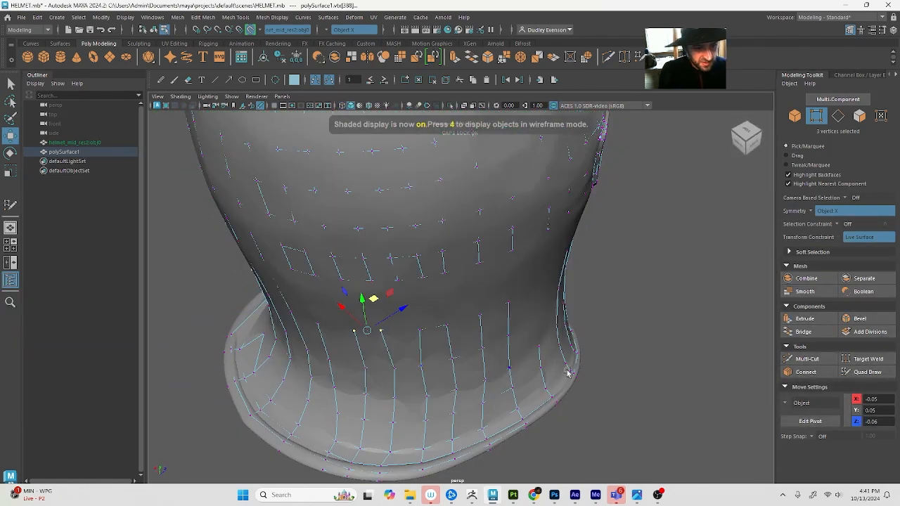
{"action": "left_click", "coordinate": [865, 372]}
{"action": "left_click_drag", "start_coordinate": [434, 317], "coordinate": [411, 277], "text": "alt"}
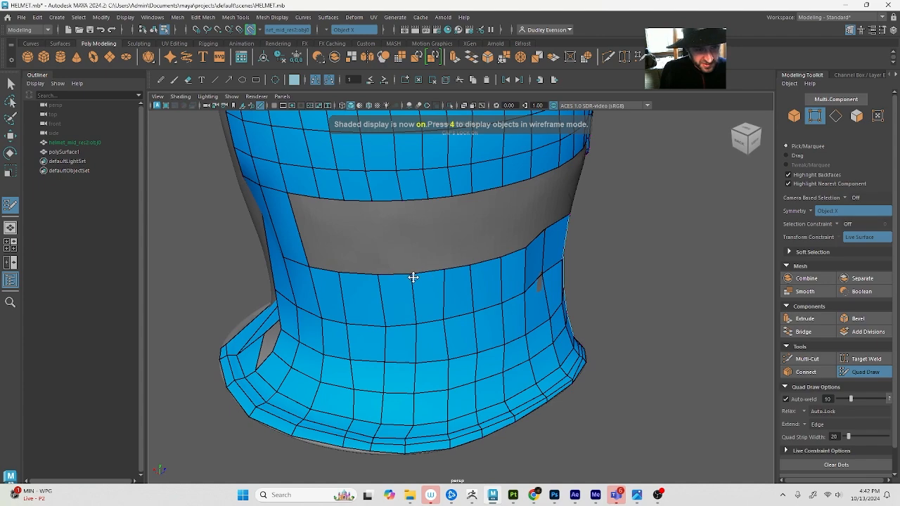
Start filling the gap between the dome and the side band with quads next to the back strap
{"action": "left_click_drag", "start_coordinate": [396, 325], "coordinate": [424, 350], "text": "alt"}
{"action": "left_click_drag", "start_coordinate": [357, 275], "coordinate": [368, 301], "text": "alt"}
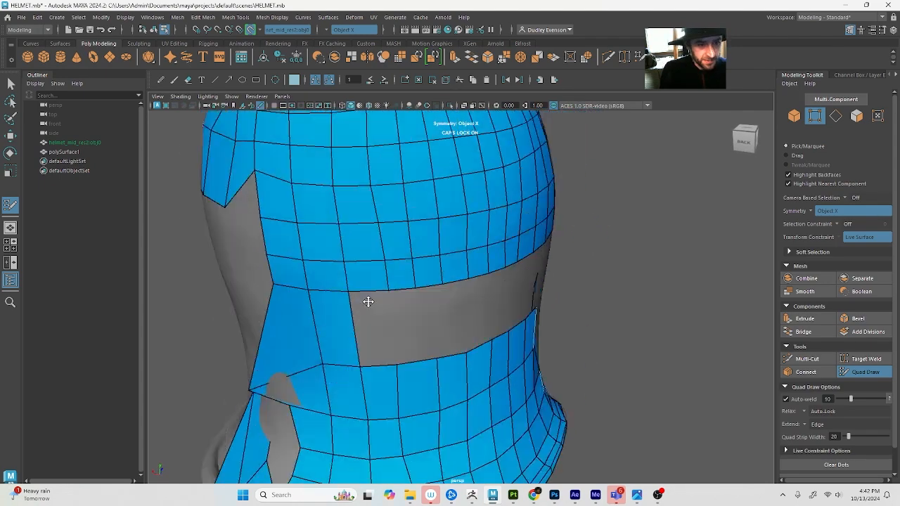
{"action": "middle_click_drag", "start_coordinate": [368, 301], "coordinate": [375, 303], "text": "alt"}
{"action": "mouse_move", "coordinate": [393, 325]}
{"action": "left_mouse_down", "text": "alt"}
{"action": "mouse_move", "coordinate": [388, 294]}
{"action": "mouse_move", "coordinate": [396, 301]}
{"action": "mouse_move", "coordinate": [373, 288]}
{"action": "left_mouse_up", "text": "alt"}
{"action": "left_click", "coordinate": [381, 297], "text": "shift"}
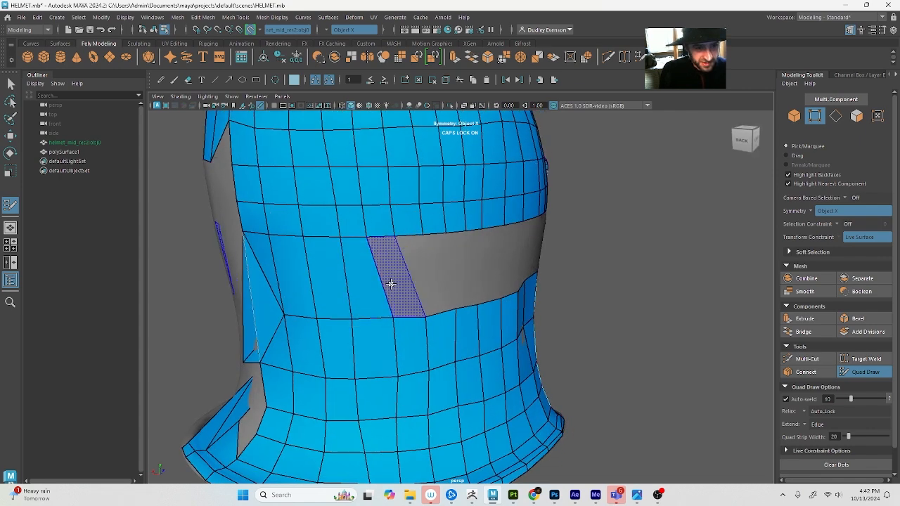
{"action": "left_click", "coordinate": [391, 283], "text": "shift"}
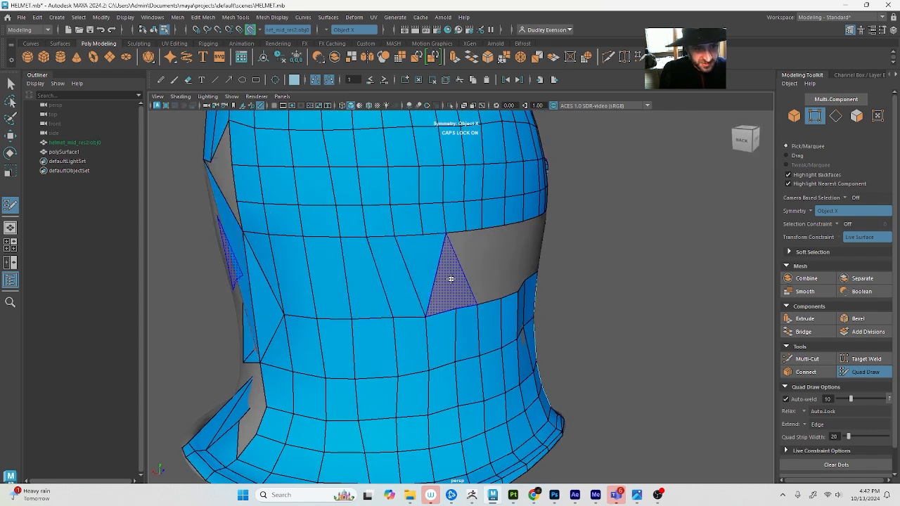
{"action": "left_click_drag", "start_coordinate": [518, 300], "coordinate": [468, 301], "text": "alt"}
{"action": "key", "text": "ctrl+z"}
{"action": "key", "text": "ctrl+z"}
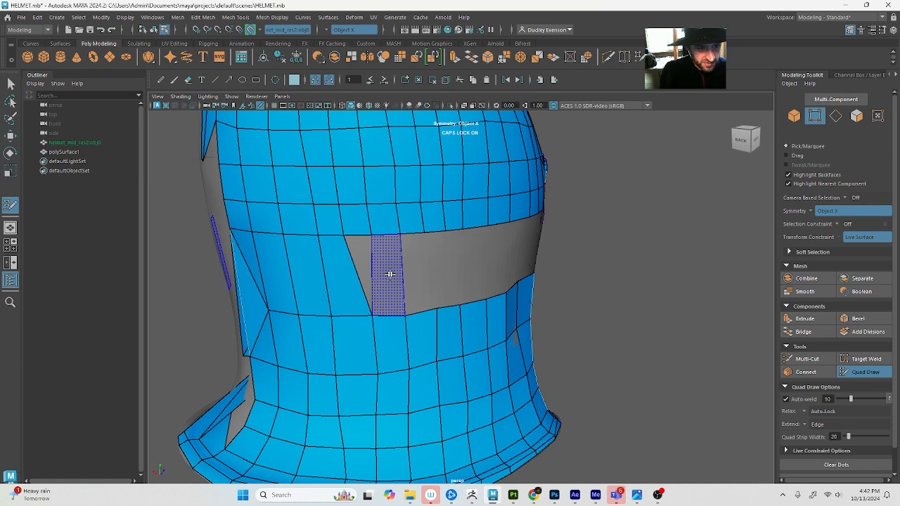
Fill two adjacent quads in the gap between the dome and the side band, on the side of the helmet
{"action": "left_click_drag", "start_coordinate": [412, 264], "coordinate": [339, 255], "text": "alt"}
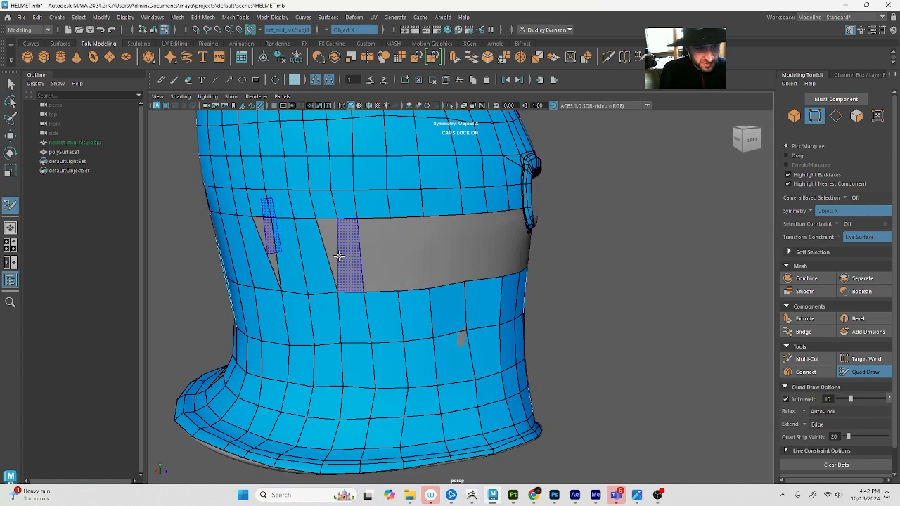
{"action": "left_click", "coordinate": [379, 247], "text": "shift"}
{"action": "left_click", "coordinate": [411, 257], "text": "shift"}
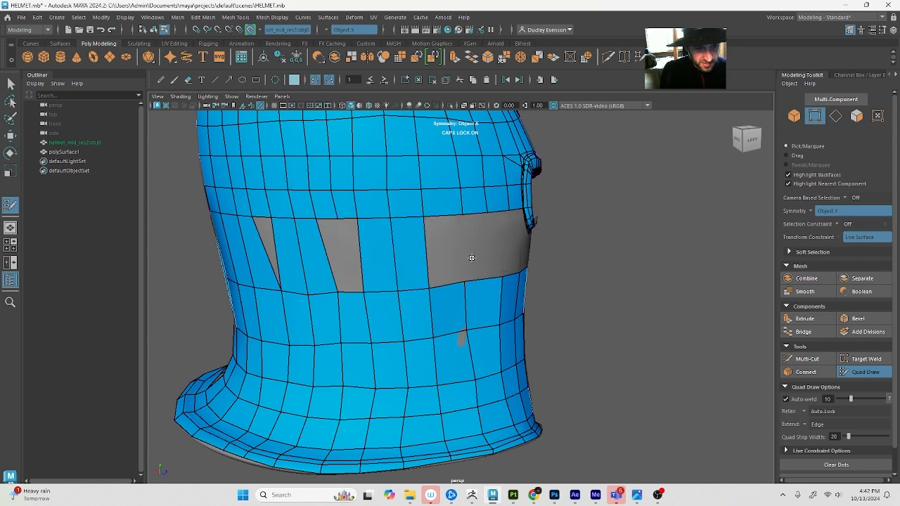
Select the side-band vertices next to the small grey patch and shift them to cover it
{"action": "left_click_drag", "start_coordinate": [438, 262], "coordinate": [505, 301], "text": "alt"}
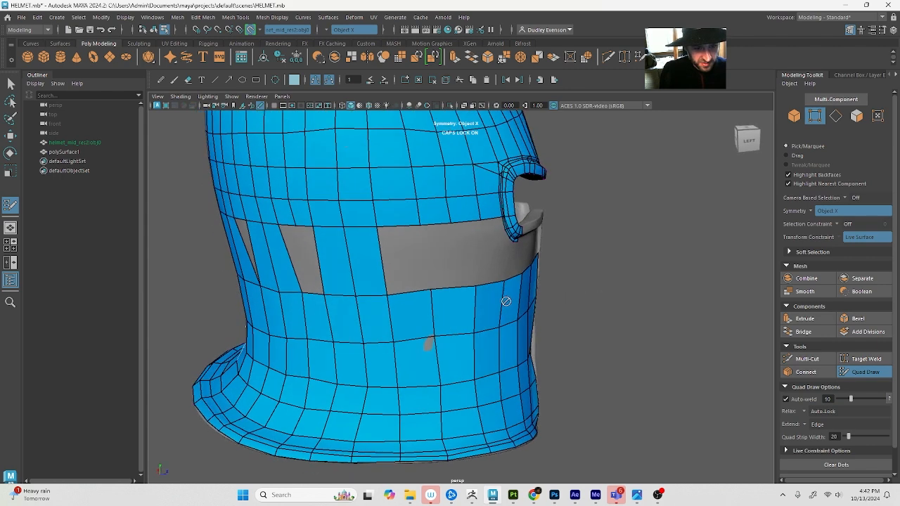
{"action": "left_click_drag", "start_coordinate": [392, 261], "coordinate": [410, 301], "text": "alt"}
{"action": "key", "text": "q"}
{"action": "key", "text": "4"}
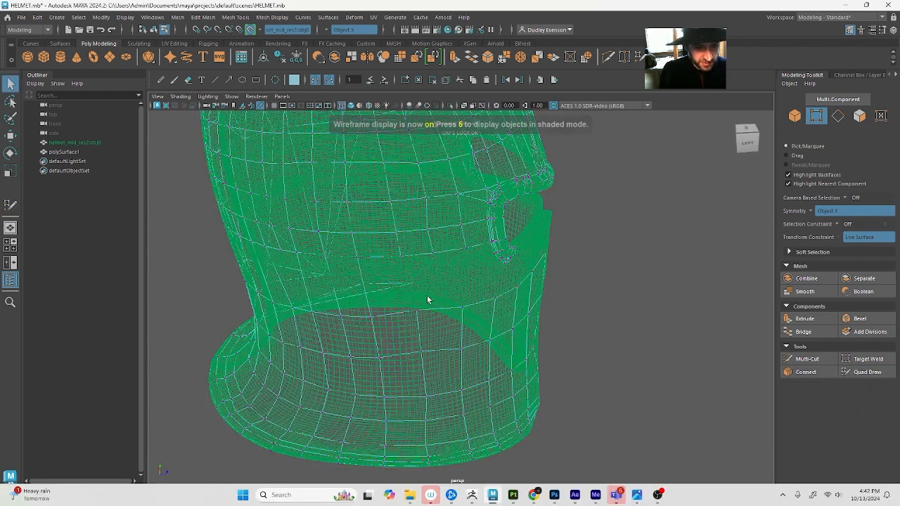
{"action": "left_click_drag", "start_coordinate": [415, 368], "coordinate": [416, 368]}
{"action": "key", "text": "5"}
{"action": "key", "text": "w"}
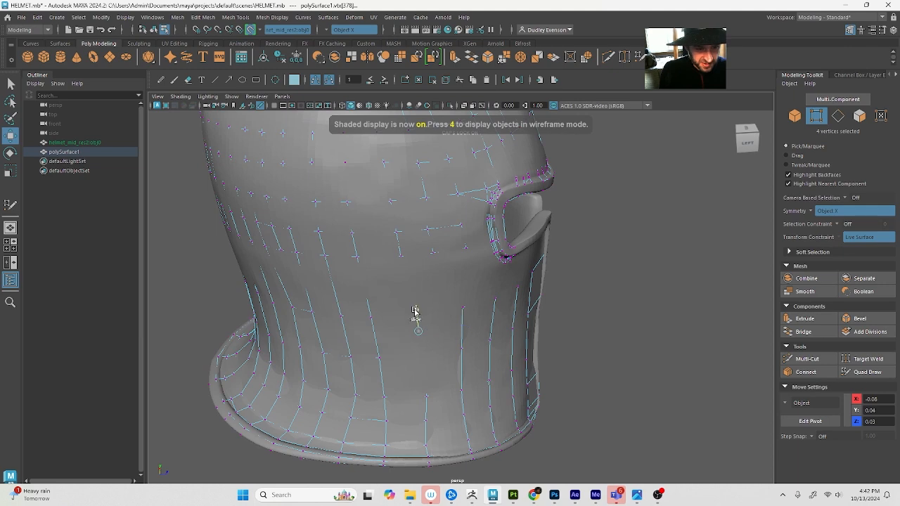
Resume Quad Draw and fill the next quad of the gap towards the face opening
{"action": "left_click", "coordinate": [866, 372]}
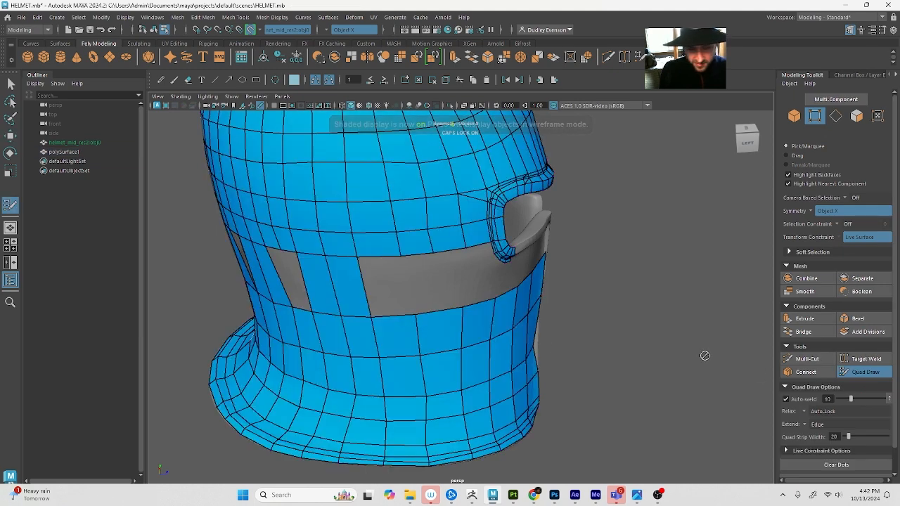
{"action": "left_click_drag", "start_coordinate": [422, 274], "coordinate": [384, 280], "text": "alt"}
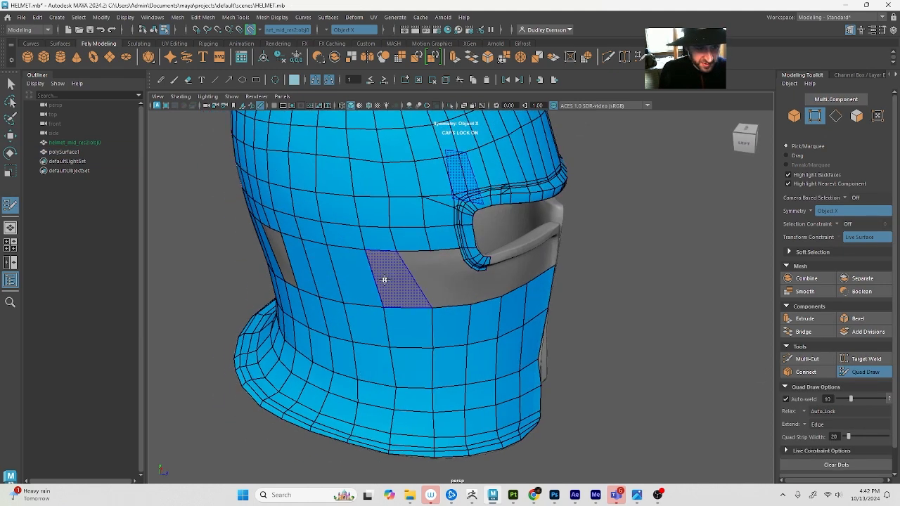
{"action": "left_click", "coordinate": [383, 279], "text": "shift"}
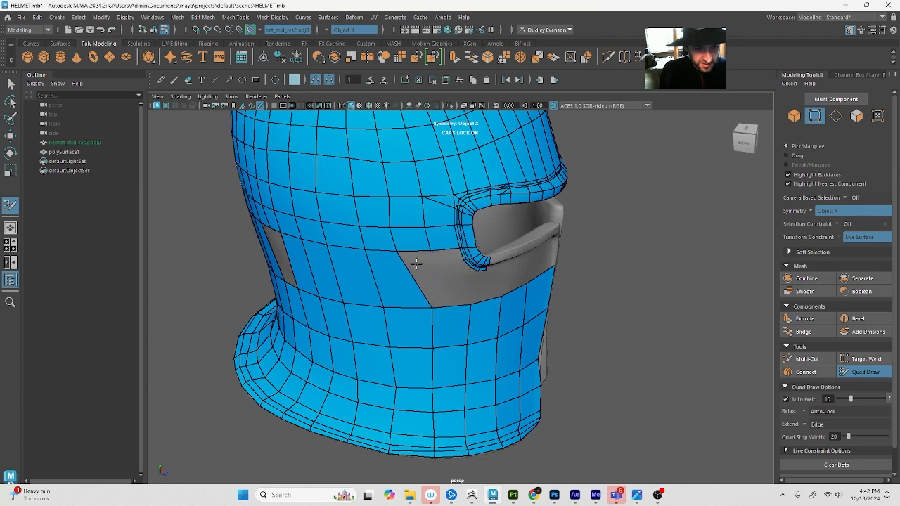
Leave Quad Draw and hide the MIDRES display layer
{"action": "left_click_drag", "start_coordinate": [416, 300], "coordinate": [414, 378], "text": "alt"}
{"action": "key", "text": "F8"}
{"action": "key", "text": "F8"}
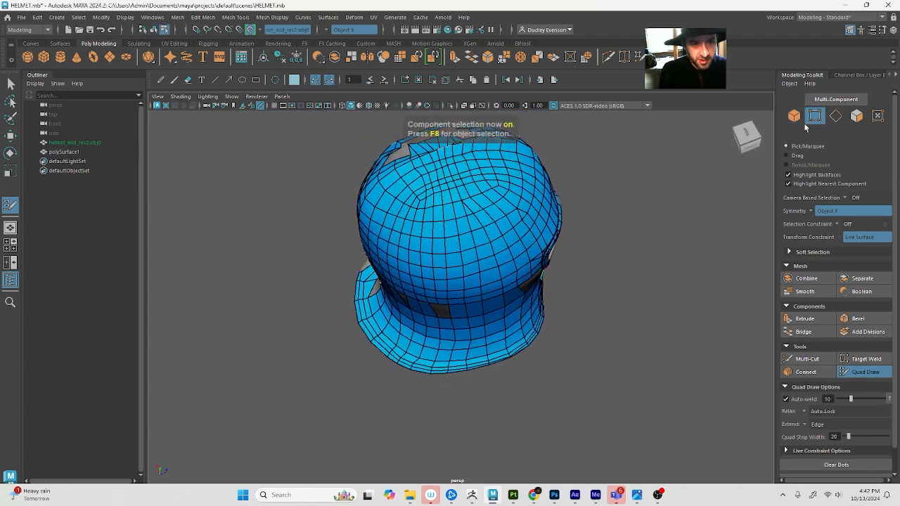
{"action": "key", "text": "w"}
{"action": "left_click", "coordinate": [892, 30]}
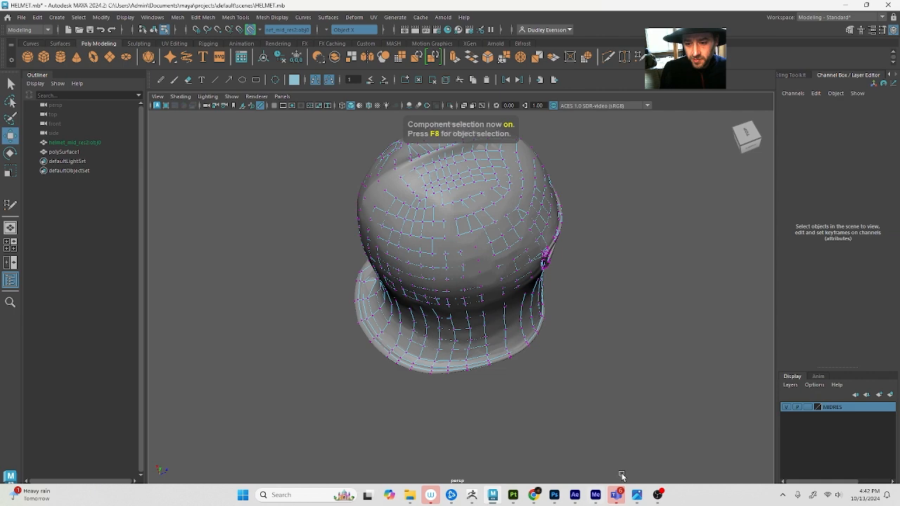
{"action": "left_click", "coordinate": [787, 407]}
{"action": "scroll", "coordinate": [528, 426], "scroll_direction": "up", "scroll_amount": 4}
{"action": "scroll", "coordinate": [525, 427], "scroll_direction": "down", "scroll_amount": 4}
Switch to object selection and select the retopology mesh polySurface1
{"action": "key", "text": "F8"}
{"action": "left_click", "coordinate": [365, 404]}
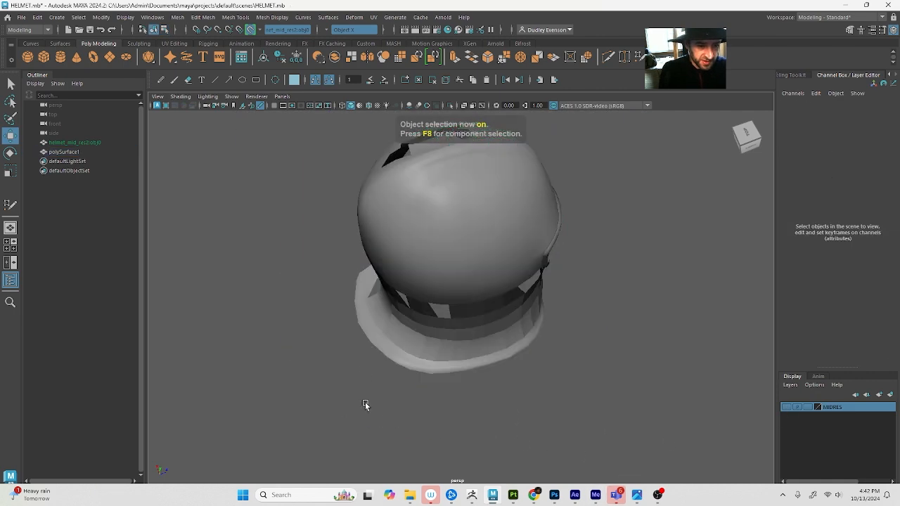
{"action": "left_click_drag", "start_coordinate": [365, 404], "coordinate": [382, 342], "text": "alt"}
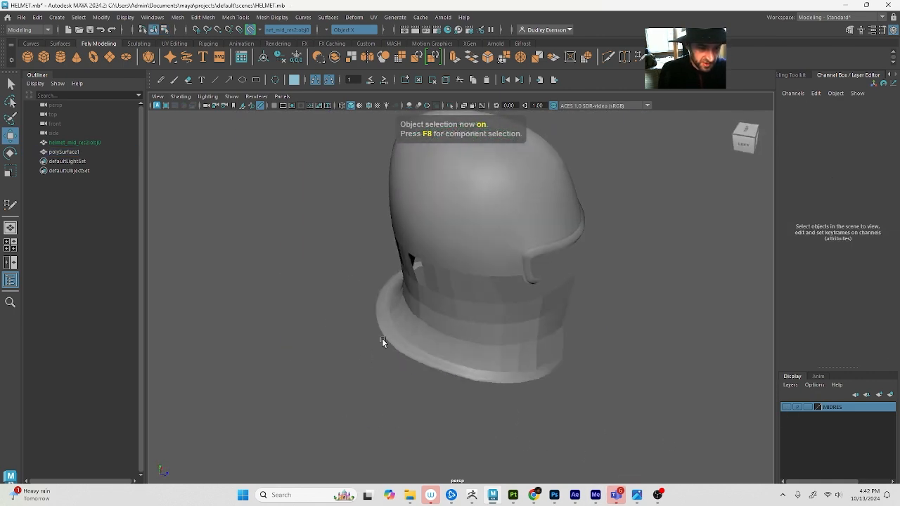
{"action": "left_click", "coordinate": [382, 341]}
{"action": "scroll", "coordinate": [313, 371], "scroll_direction": "up", "scroll_amount": 5}
{"action": "scroll", "coordinate": [332, 377], "scroll_direction": "down", "scroll_amount": 5}
{"action": "left_click_drag", "start_coordinate": [331, 378], "coordinate": [431, 379], "text": "alt"}
{"action": "right_click_drag", "start_coordinate": [436, 387], "coordinate": [459, 412], "text": "alt"}
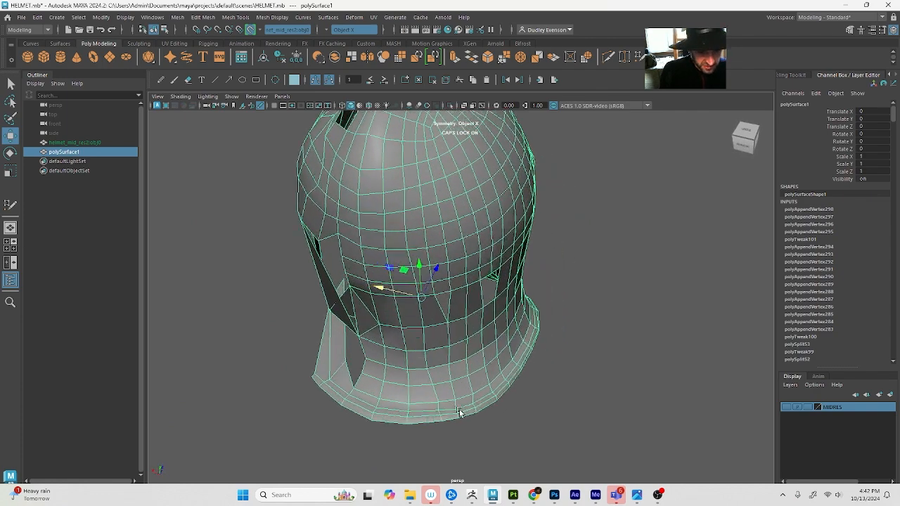
Activate Quad Draw on the mesh and examine the broken faces on its opposite half from behind
{"action": "left_click", "coordinate": [858, 32]}
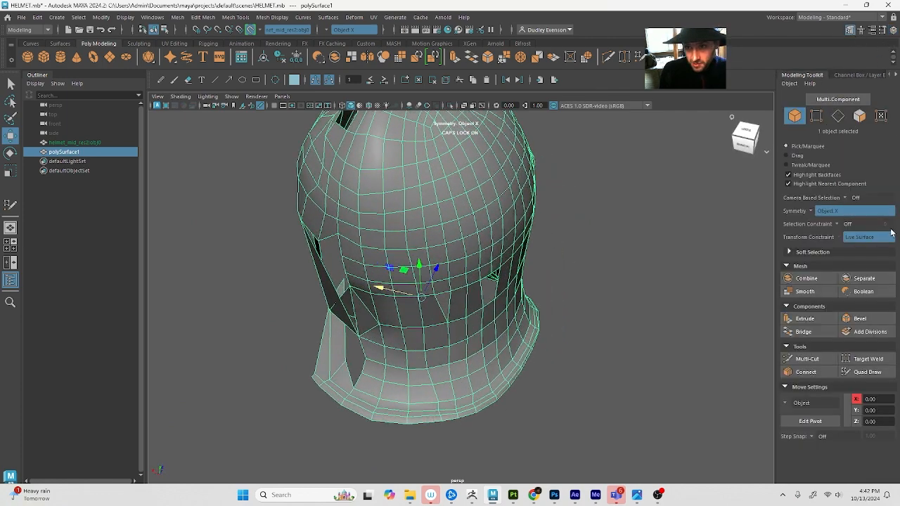
{"action": "left_click", "coordinate": [876, 378]}
{"action": "middle_click_drag", "start_coordinate": [495, 387], "coordinate": [530, 362], "text": "alt"}
{"action": "right_click_drag", "start_coordinate": [483, 387], "coordinate": [488, 393], "text": "alt"}
{"action": "left_click_drag", "start_coordinate": [520, 355], "coordinate": [575, 363], "text": "alt"}
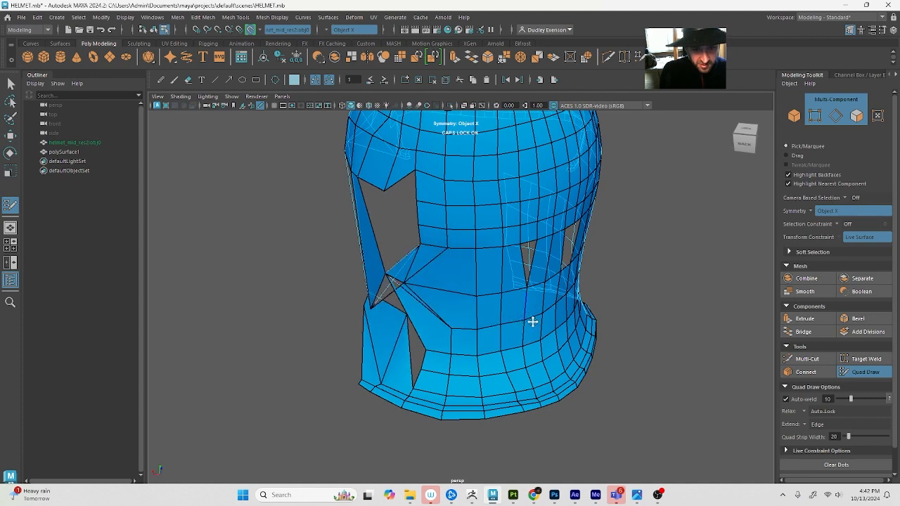
{"action": "mouse_move", "coordinate": [532, 321]}
{"action": "left_mouse_down", "text": "alt"}
{"action": "mouse_move", "coordinate": [486, 317]}
{"action": "mouse_move", "coordinate": [466, 358]}
{"action": "mouse_move", "coordinate": [512, 348]}
{"action": "mouse_move", "coordinate": [494, 337]}
{"action": "mouse_move", "coordinate": [491, 311]}
{"action": "left_mouse_up", "text": "alt"}
{"action": "left_click_drag", "start_coordinate": [499, 346], "coordinate": [507, 340], "text": "alt"}
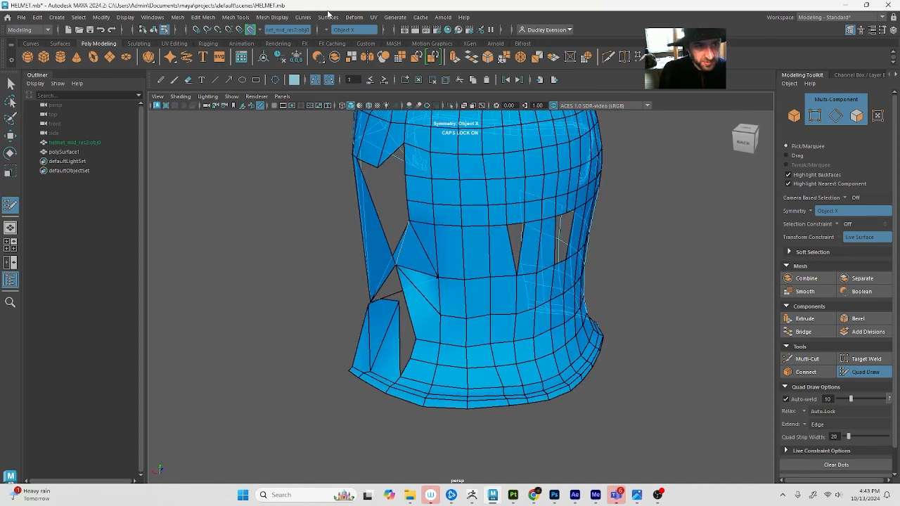
Switch the mesh to face selection and turn off the Object X symmetry
{"action": "key", "text": "q"}
{"action": "key", "text": "F11"}
{"action": "mouse_move", "coordinate": [419, 243]}
{"action": "left_mouse_down", "text": "alt"}
{"action": "mouse_move", "coordinate": [426, 227]}
{"action": "mouse_move", "coordinate": [421, 237]}
{"action": "left_mouse_up", "text": "alt"}
{"action": "scroll", "coordinate": [422, 237], "scroll_direction": "down", "scroll_amount": 6}
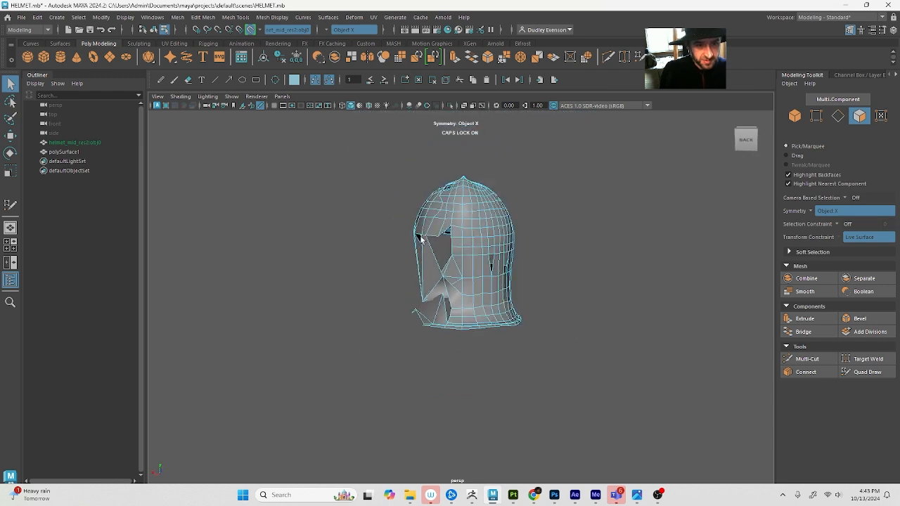
{"action": "middle_click_drag", "start_coordinate": [422, 253], "coordinate": [425, 267], "text": "alt"}
{"action": "left_click_drag", "start_coordinate": [424, 268], "coordinate": [430, 283], "text": "alt"}
{"action": "left_click_drag", "start_coordinate": [382, 173], "coordinate": [468, 484]}
{"action": "left_click_drag", "start_coordinate": [507, 402], "coordinate": [519, 376], "text": "alt"}
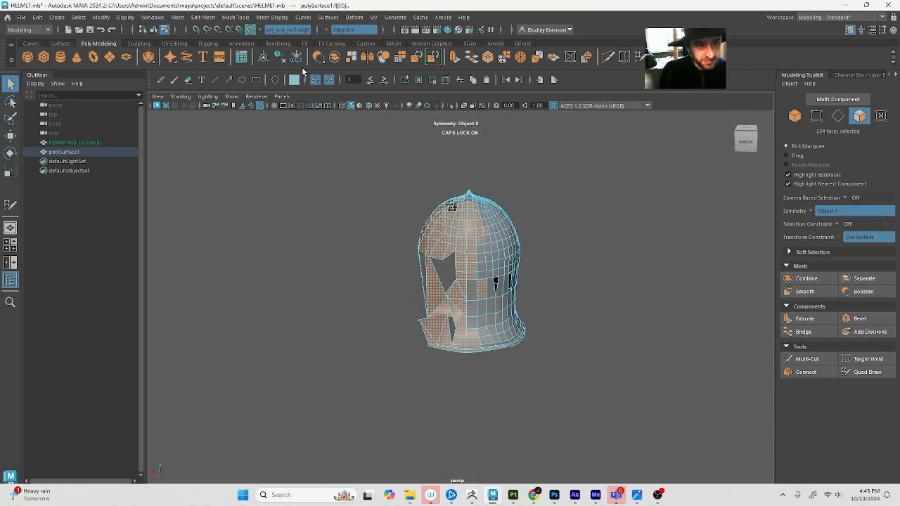
{"action": "left_click", "coordinate": [326, 31]}
{"action": "left_click", "coordinate": [336, 38]}
Select all faces of the broken half up to the helmet's centre line and delete them
{"action": "mouse_move", "coordinate": [397, 197]}
{"action": "left_mouse_down", "text": "alt"}
{"action": "mouse_move", "coordinate": [398, 180]}
{"action": "mouse_move", "coordinate": [437, 197]}
{"action": "mouse_move", "coordinate": [464, 407]}
{"action": "left_mouse_up", "text": "alt"}
{"action": "left_click", "coordinate": [399, 181]}
{"action": "key", "text": "5"}
{"action": "key", "text": "4"}
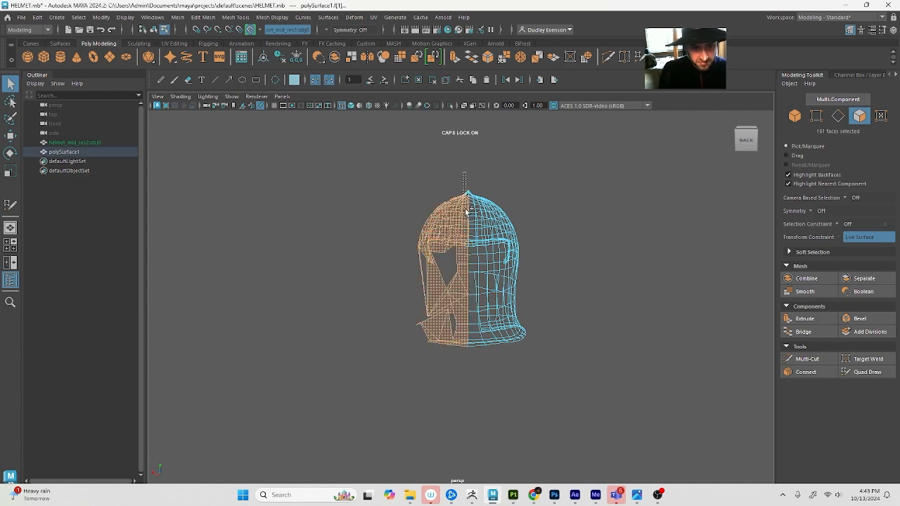
{"action": "left_click_drag", "start_coordinate": [465, 212], "coordinate": [466, 212], "text": "ctrl+shift"}
{"action": "key", "text": "f"}
{"action": "mouse_move", "coordinate": [589, 254]}
{"action": "left_mouse_down", "text": "alt"}
{"action": "mouse_move", "coordinate": [502, 277]}
{"action": "mouse_move", "coordinate": [389, 251]}
{"action": "mouse_move", "coordinate": [505, 266]}
{"action": "left_mouse_up", "text": "alt"}
{"action": "key", "text": "5"}
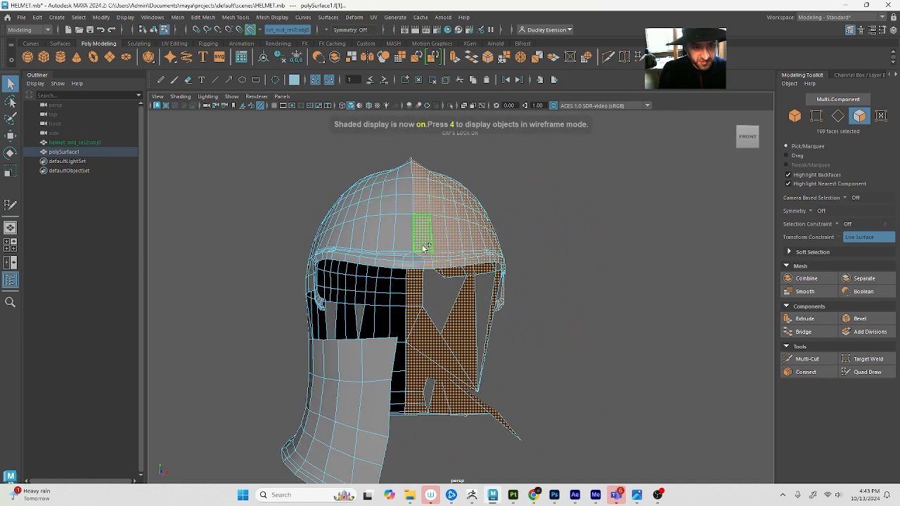
{"action": "left_click_drag", "start_coordinate": [422, 245], "coordinate": [428, 273], "text": "ctrl+shift"}
{"action": "left_click_drag", "start_coordinate": [464, 316], "coordinate": [473, 268], "text": "alt"}
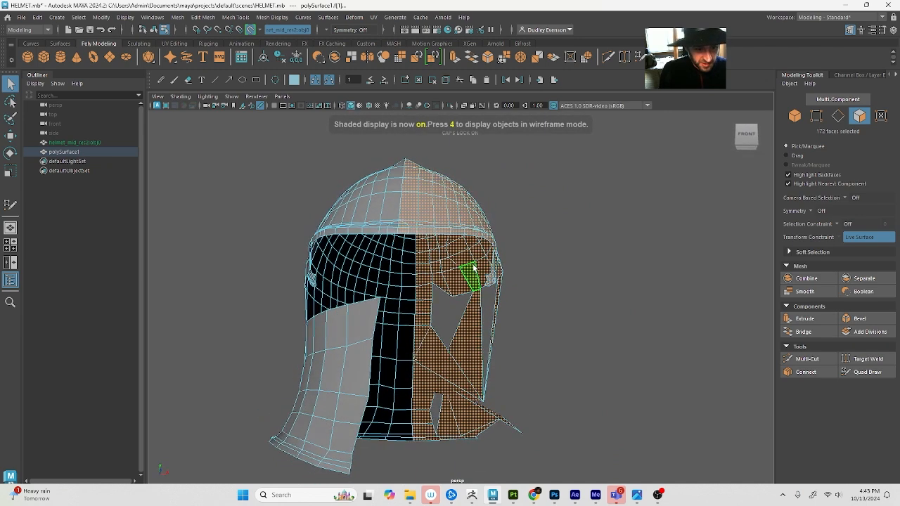
{"action": "key", "text": "Delete"}
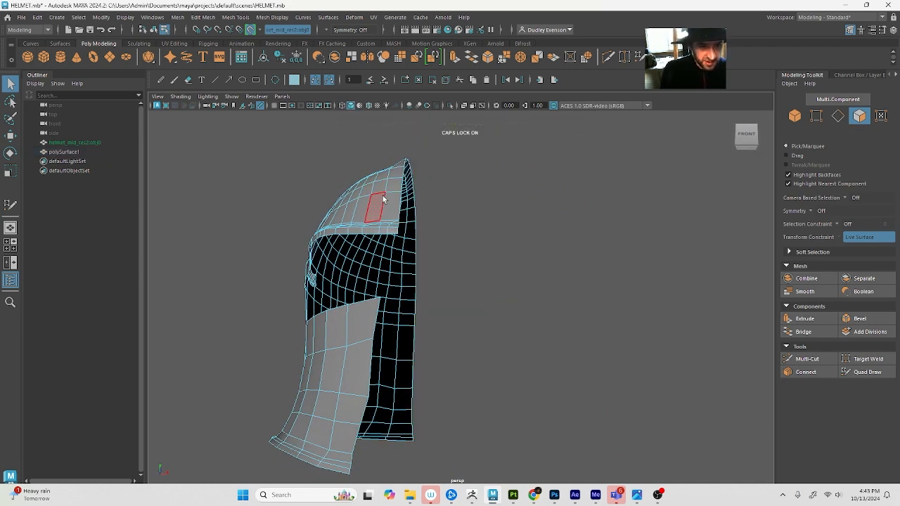
Select the open border edges along the helmet's centre line
{"action": "key", "text": "F10"}
{"action": "left_click", "coordinate": [398, 236]}
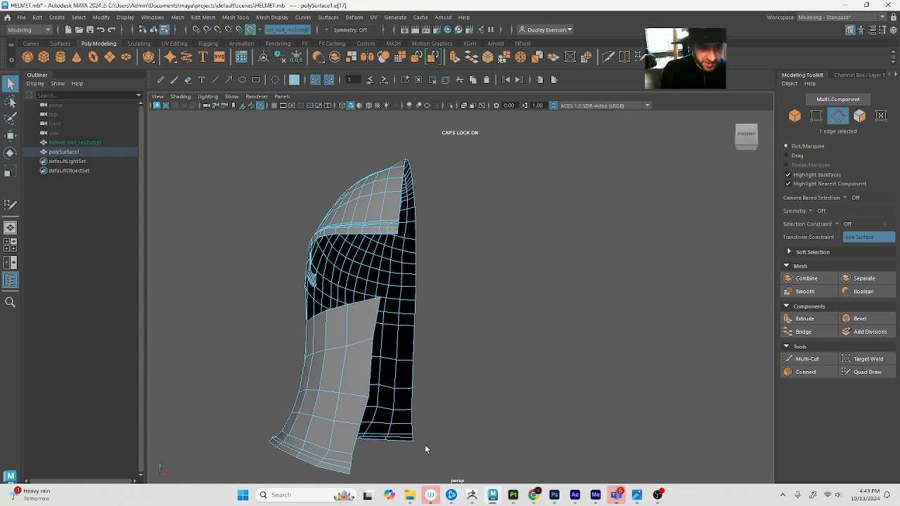
{"action": "key", "text": "r"}
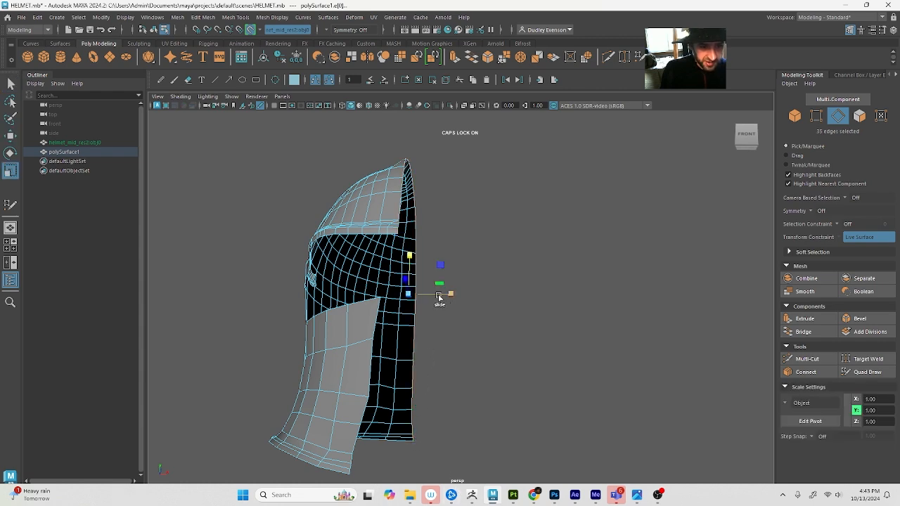
Try to move the centre border edges along X with snapping, and undo the move
{"action": "key", "text": "w"}
{"action": "left_click_drag", "start_coordinate": [450, 263], "coordinate": [459, 323], "text": "alt"}
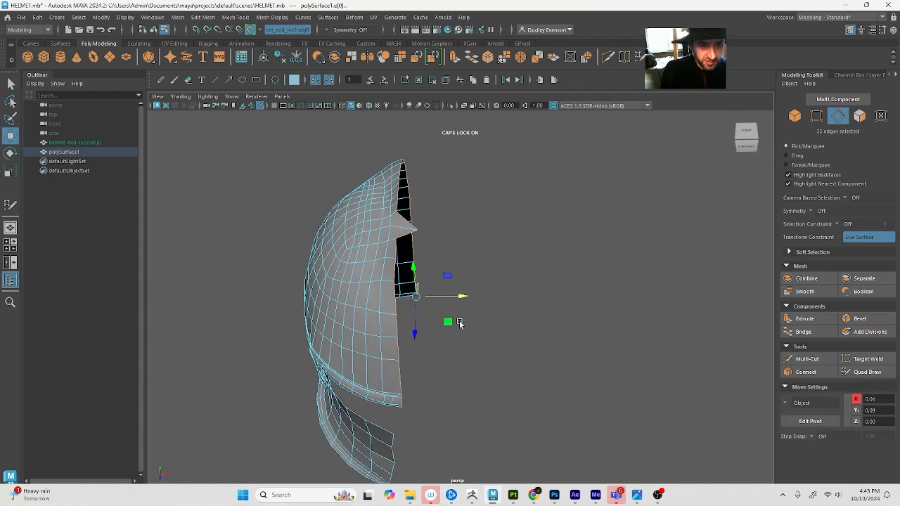
{"action": "middle_click", "coordinate": [389, 251]}
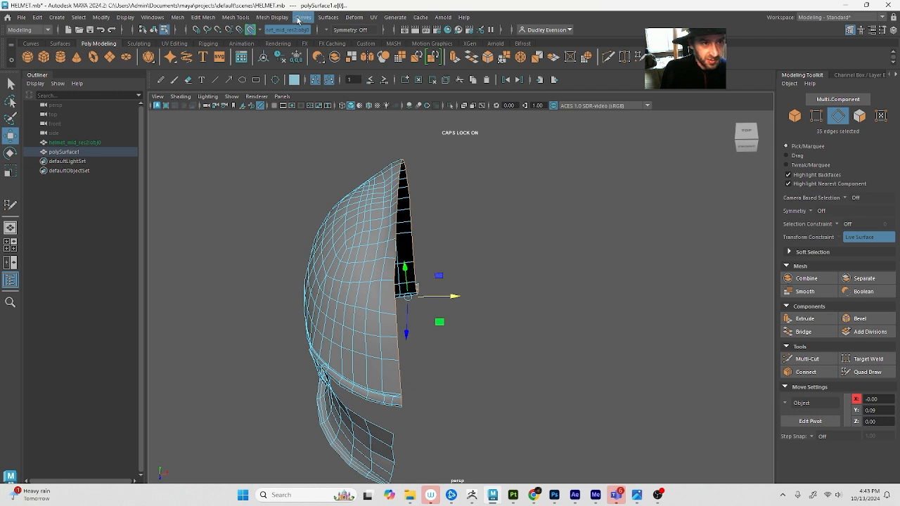
{"action": "left_click_drag", "start_coordinate": [450, 296], "coordinate": [476, 302]}
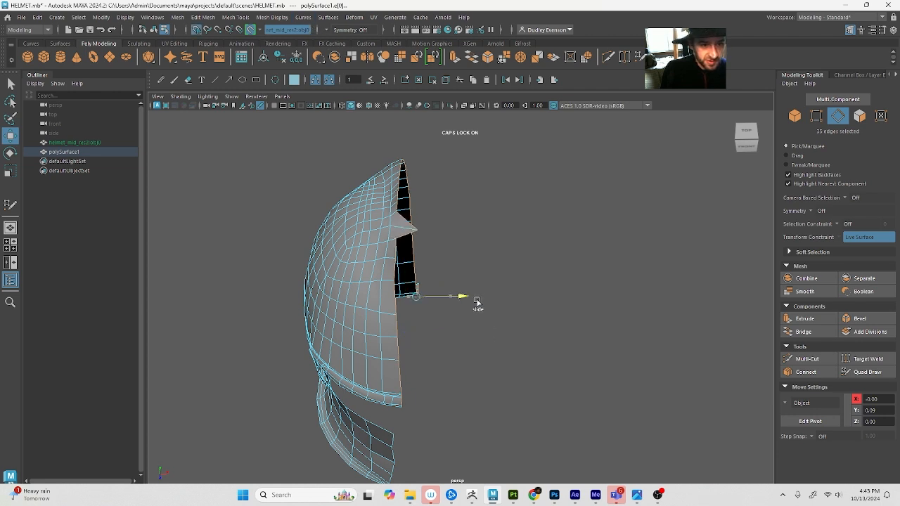
{"action": "key", "text": "ctrl+z"}
Disable the live surface and open the Move tool's snap settings
{"action": "left_click", "coordinate": [251, 29]}
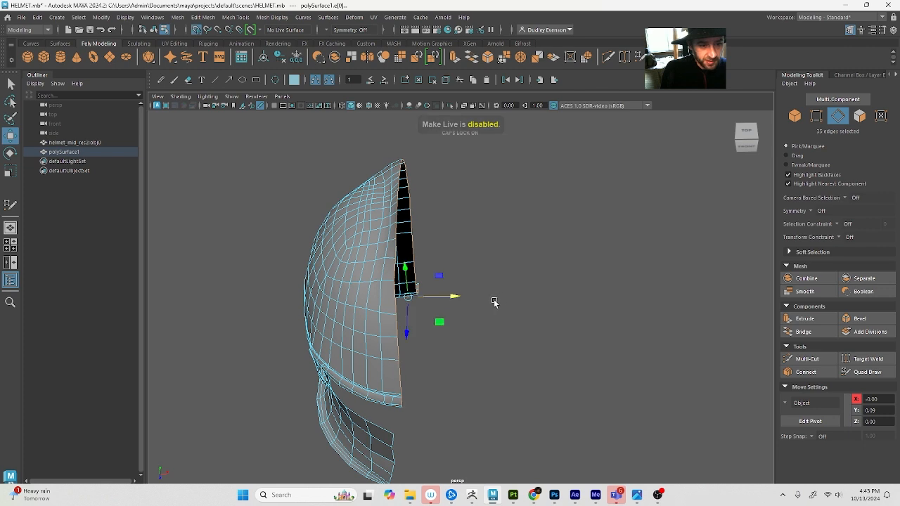
{"action": "key", "text": "Caps_Lock"}
{"action": "double_click", "coordinate": [14, 136]}
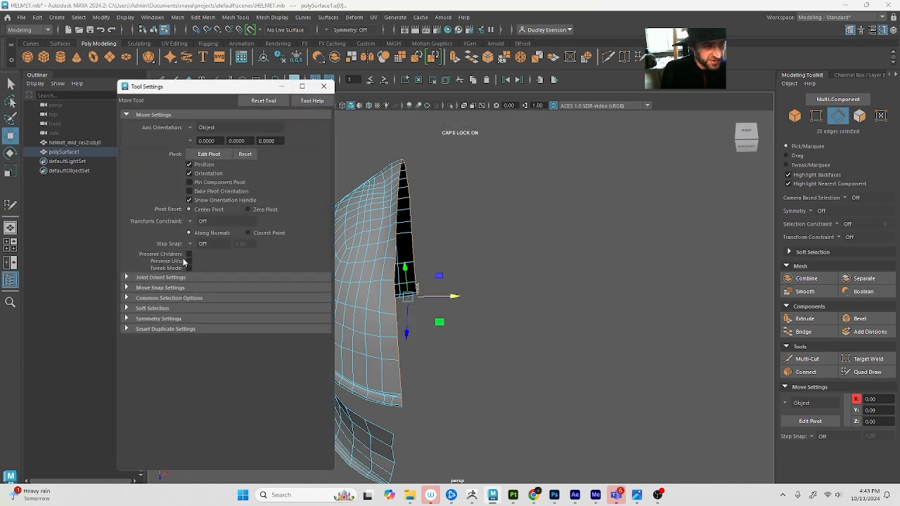
{"action": "left_click", "coordinate": [160, 287]}
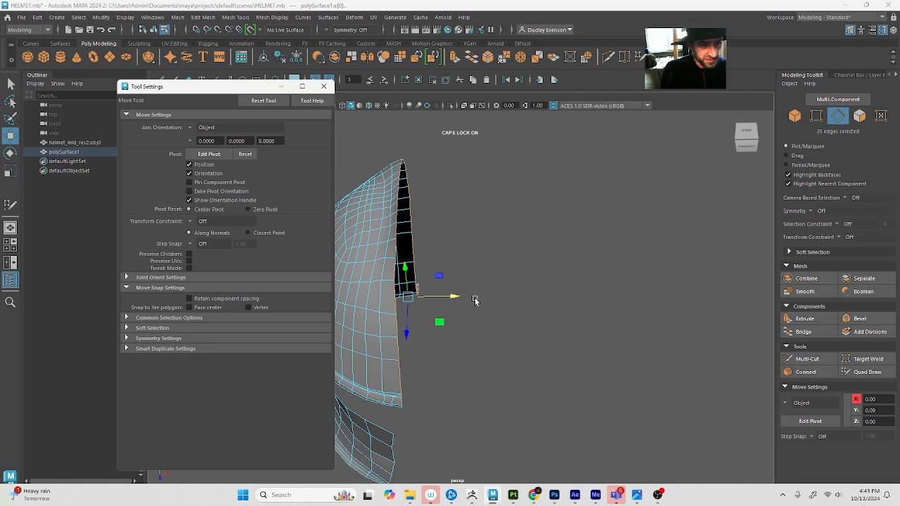
Snap the centre border edges to the grid along X and close the Move tool settings
{"action": "key", "text": "x"}
{"action": "left_click_drag", "start_coordinate": [455, 296], "coordinate": [456, 298]}
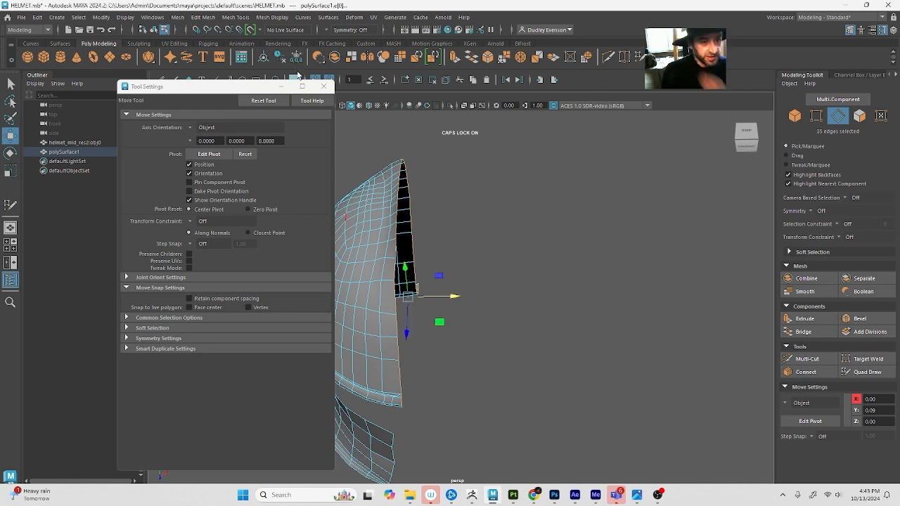
{"action": "left_click", "coordinate": [323, 86]}
{"action": "key", "text": "q"}
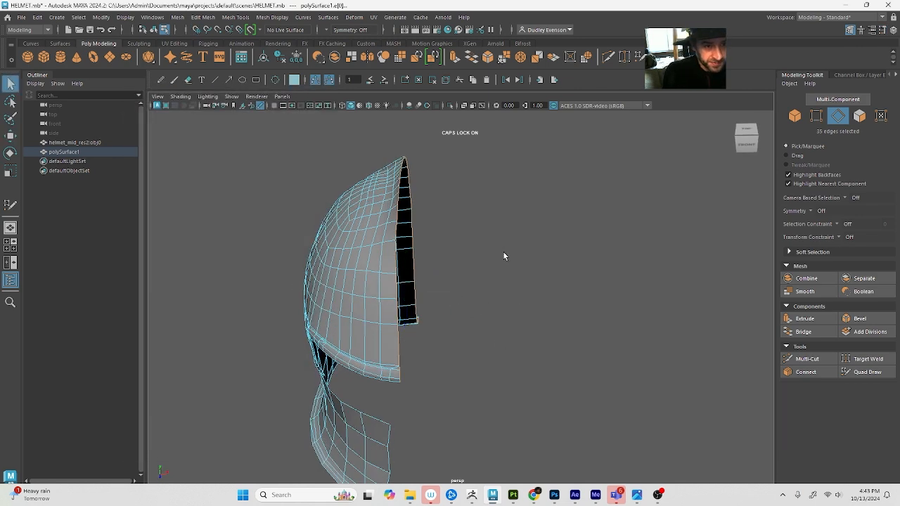
Return the retopo mesh to object mode and show the MIDRES layer in wireframe display
{"action": "key", "text": "F8"}
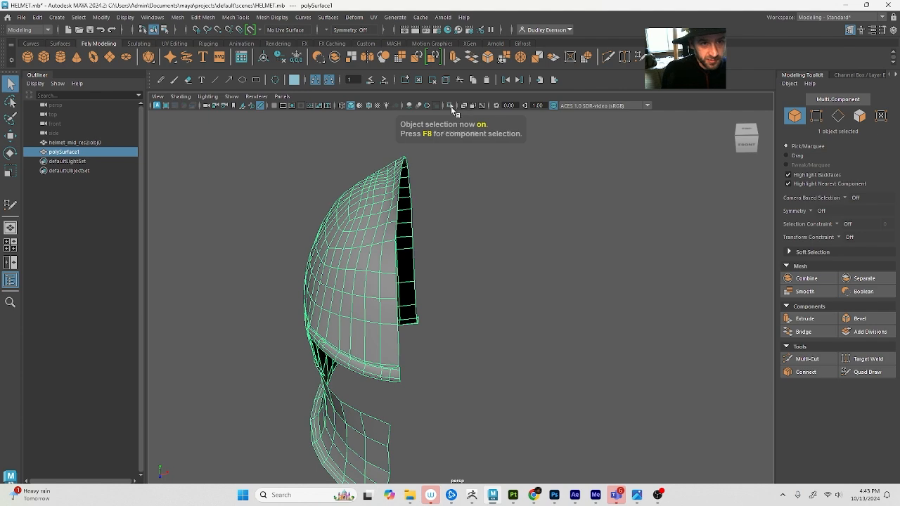
{"action": "left_click_drag", "start_coordinate": [421, 260], "coordinate": [539, 298], "text": "alt"}
{"action": "right_click_drag", "start_coordinate": [539, 298], "coordinate": [472, 290], "text": "alt"}
{"action": "left_click_drag", "start_coordinate": [472, 290], "coordinate": [492, 283], "text": "alt"}
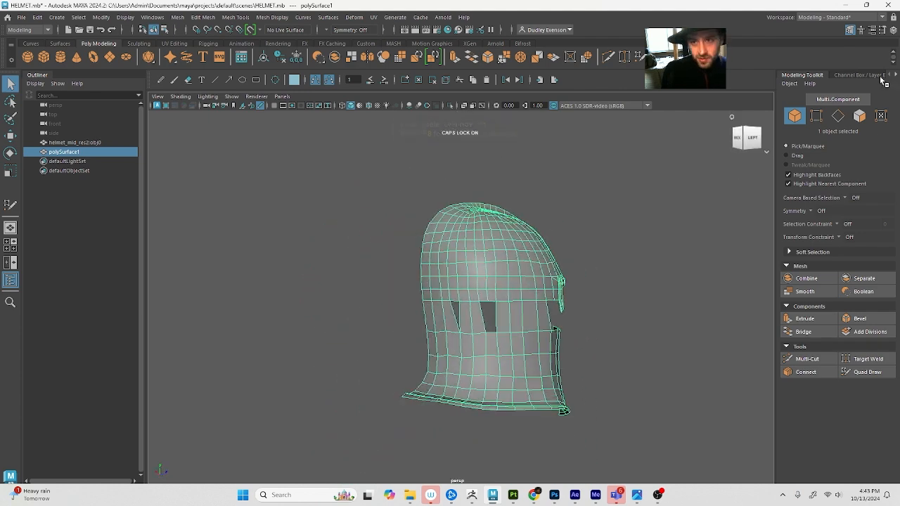
{"action": "left_click", "coordinate": [892, 30]}
{"action": "key", "text": "4"}
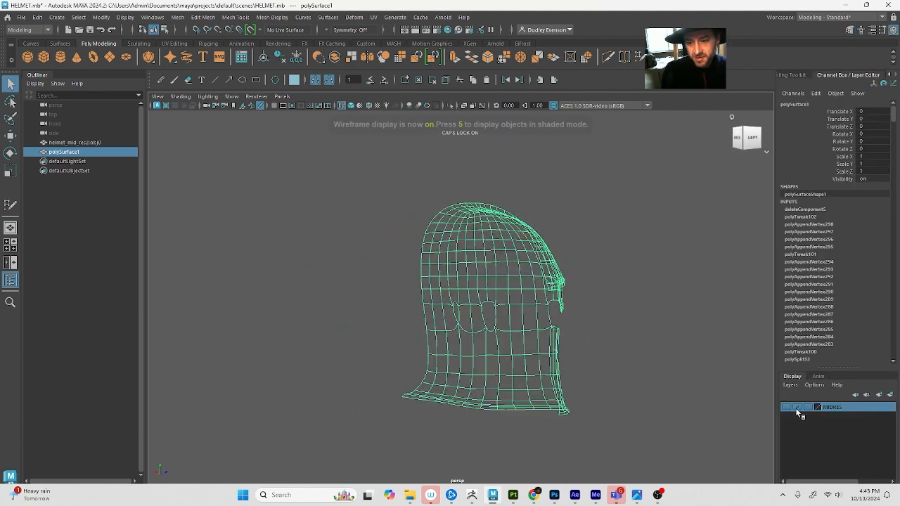
{"action": "left_click", "coordinate": [785, 407]}
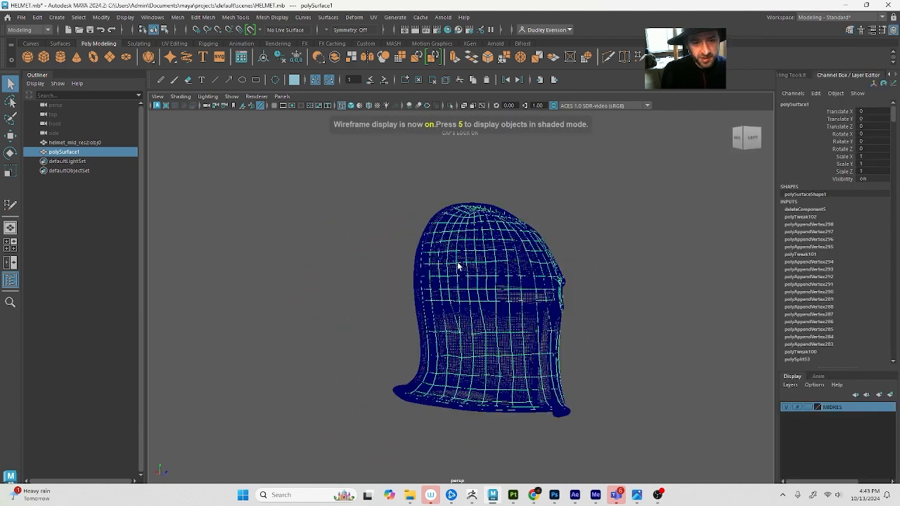
Make helmet_mid_res2:obj0 the live surface, then select polySurface1 and return to shaded display
{"action": "left_click", "coordinate": [437, 322]}
{"action": "left_click", "coordinate": [251, 29]}
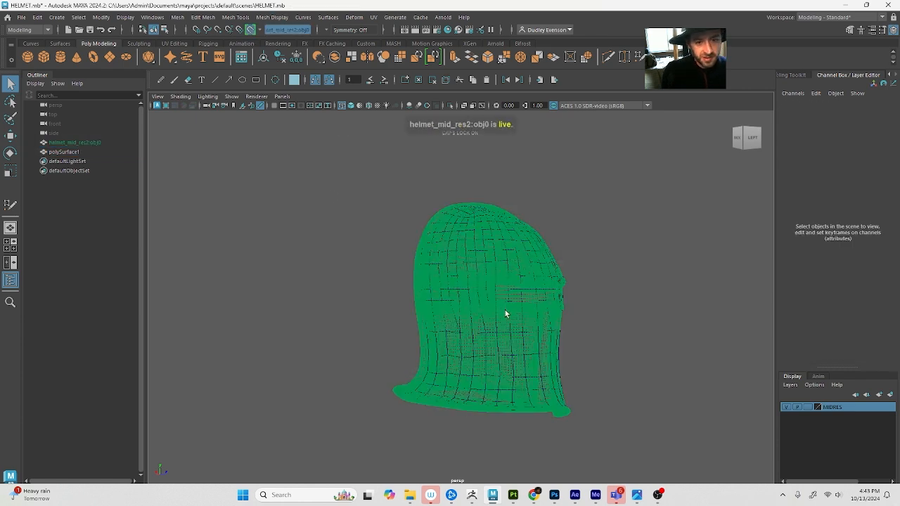
{"action": "left_click", "coordinate": [504, 314]}
{"action": "left_click_drag", "start_coordinate": [518, 331], "coordinate": [496, 342], "text": "alt"}
{"action": "key", "text": "5"}
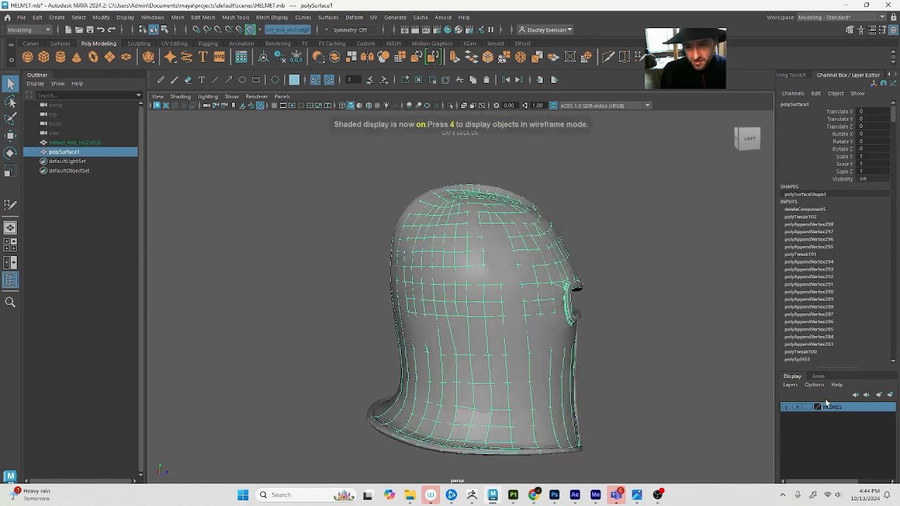
Hide the MIDRES layer so only the retopo half-mesh is displayed
{"action": "left_click_drag", "start_coordinate": [745, 400], "coordinate": [799, 411], "text": "alt"}
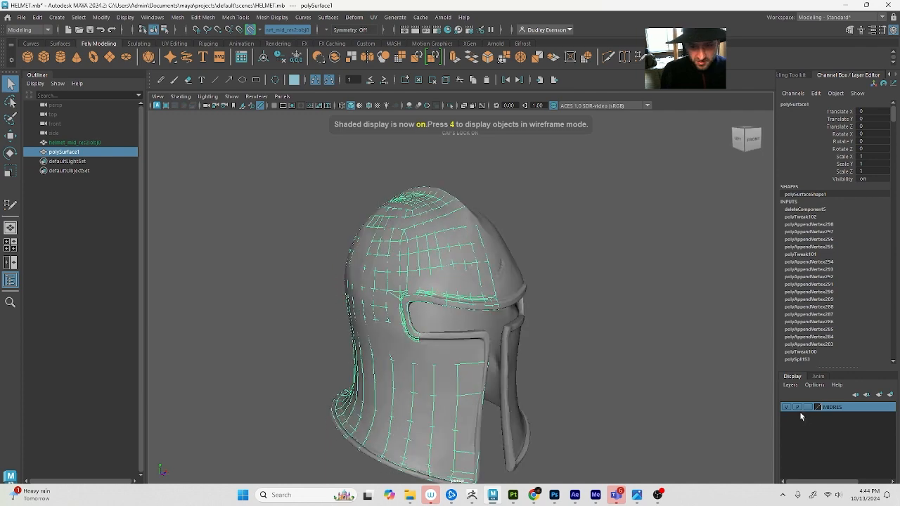
{"action": "left_click", "coordinate": [786, 407]}
{"action": "left_click_drag", "start_coordinate": [630, 375], "coordinate": [676, 370], "text": "alt"}
{"action": "scroll", "coordinate": [676, 370], "scroll_direction": "up", "scroll_amount": 3}
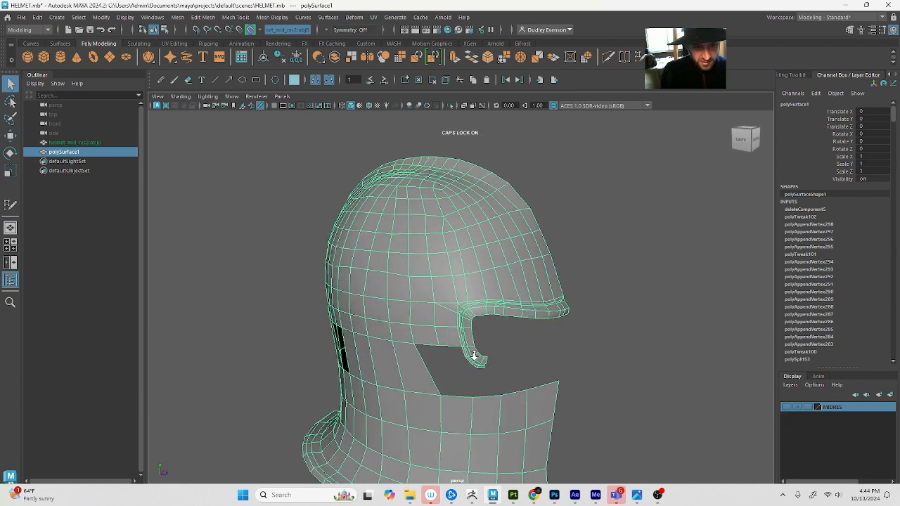
Cut an edge with Multi-Cut from the vertex on the front brim corner's diagonal edge to the centre border
{"action": "left_click", "coordinate": [849, 29]}
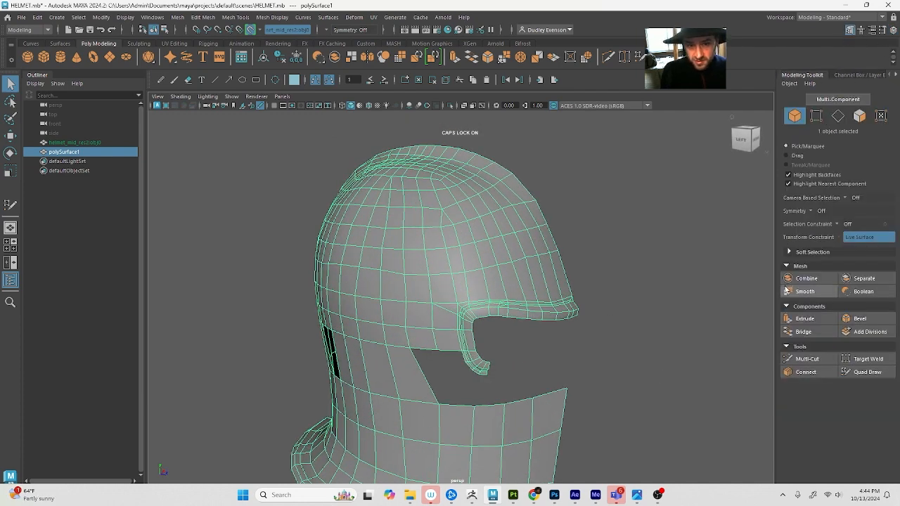
{"action": "left_click", "coordinate": [806, 359]}
{"action": "scroll", "coordinate": [639, 314], "scroll_direction": "up", "scroll_amount": 3}
{"action": "left_click_drag", "start_coordinate": [637, 311], "coordinate": [573, 327], "text": "alt"}
{"action": "scroll", "coordinate": [583, 328], "scroll_direction": "up", "scroll_amount": 5}
{"action": "scroll", "coordinate": [566, 330], "scroll_direction": "down", "scroll_amount": 3}
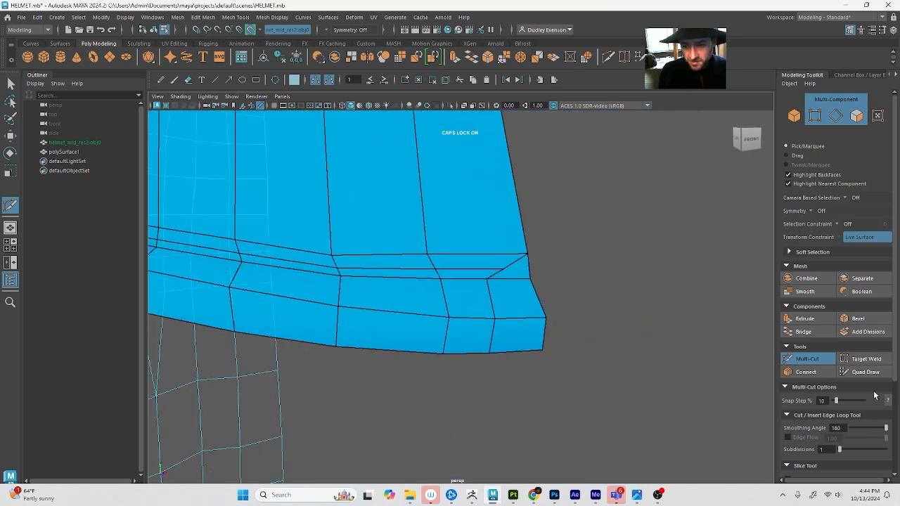
{"action": "left_click", "coordinate": [865, 359]}
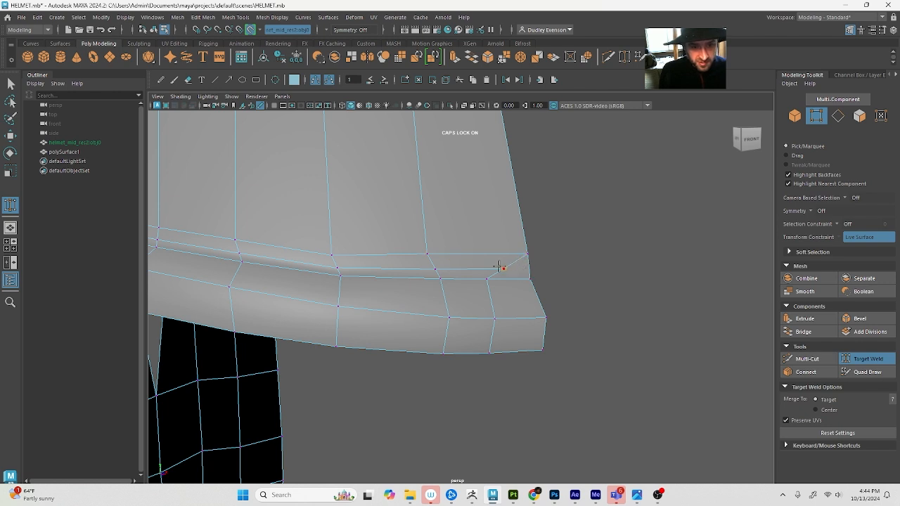
{"action": "left_click", "coordinate": [807, 359]}
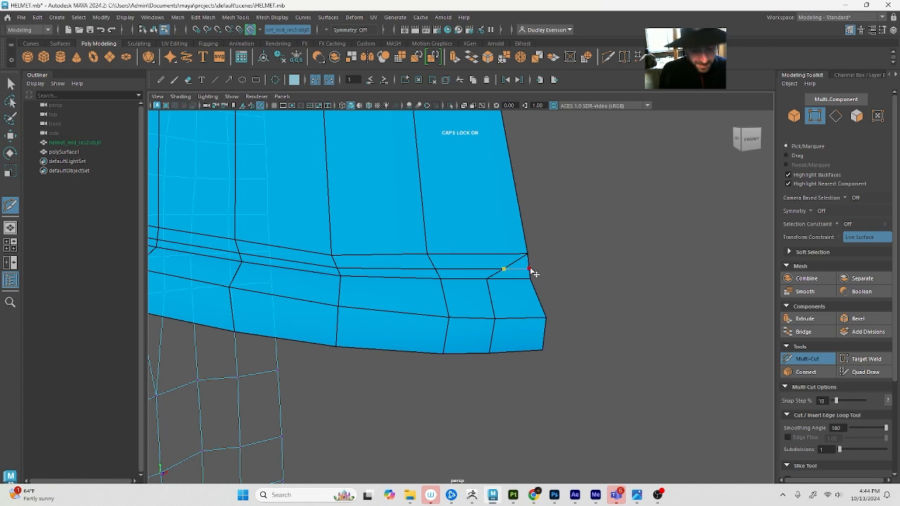
Target Weld the diagonal edge's vertex at the front brim corner onto the centre border
{"action": "left_click", "coordinate": [866, 358]}
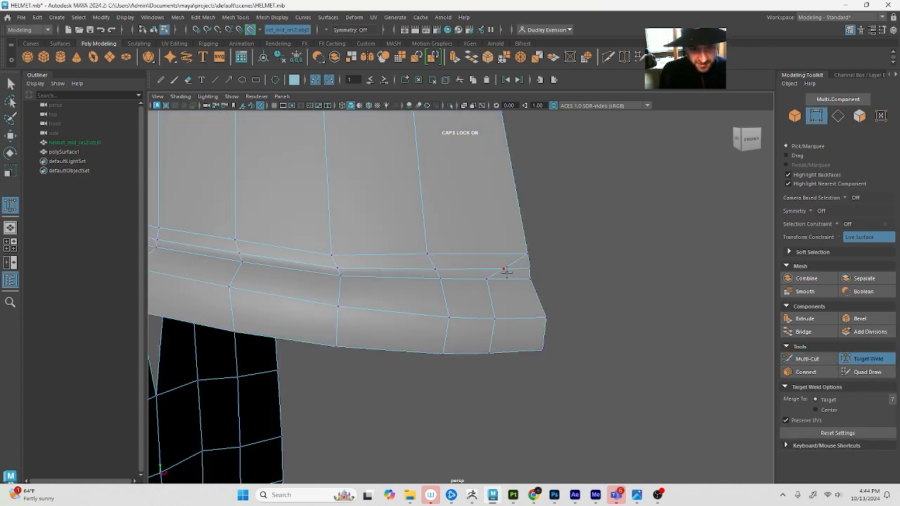
{"action": "right_click_drag", "start_coordinate": [616, 276], "coordinate": [566, 273], "text": "alt"}
{"action": "key", "text": "q"}
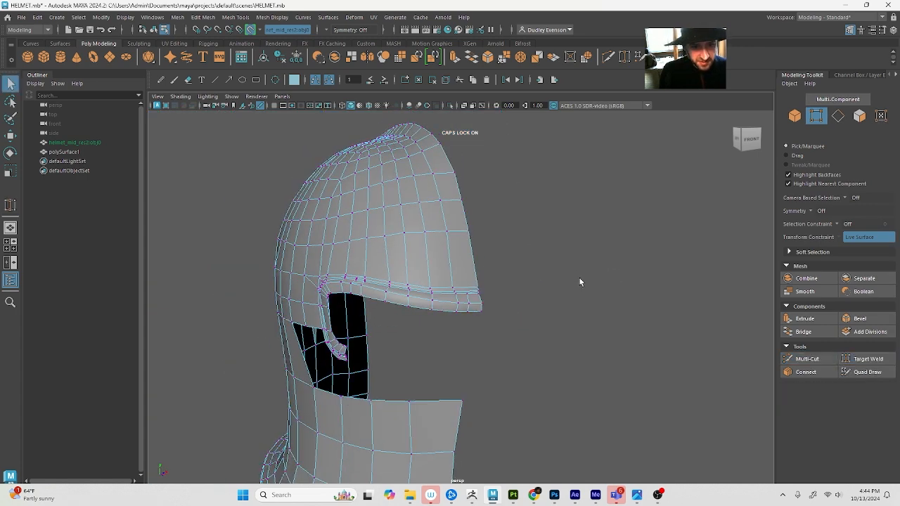
Return polySurface1 to object mode and delete its construction history
{"action": "left_click_drag", "start_coordinate": [580, 280], "coordinate": [616, 285], "text": "alt"}
{"action": "right_click_drag", "start_coordinate": [615, 285], "coordinate": [608, 282], "text": "alt"}
{"action": "key", "text": "F8"}
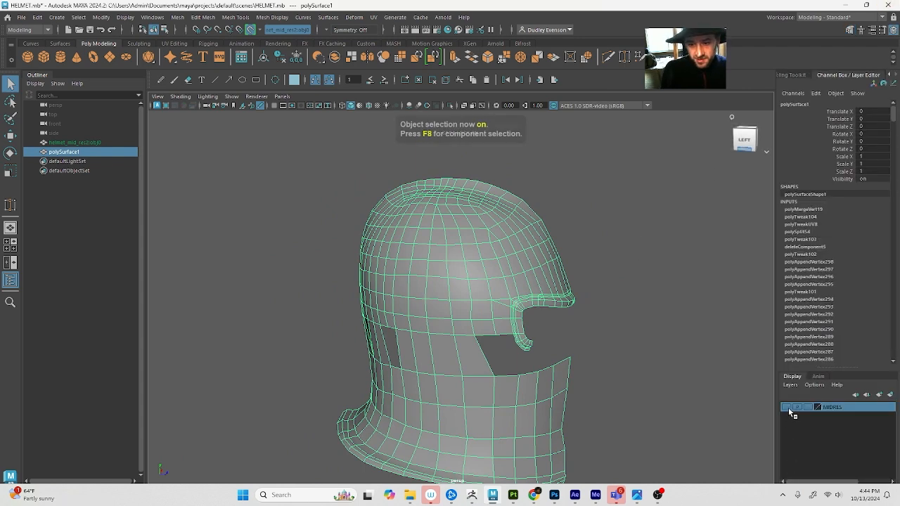
{"action": "key", "text": "4"}
{"action": "key", "text": "5"}
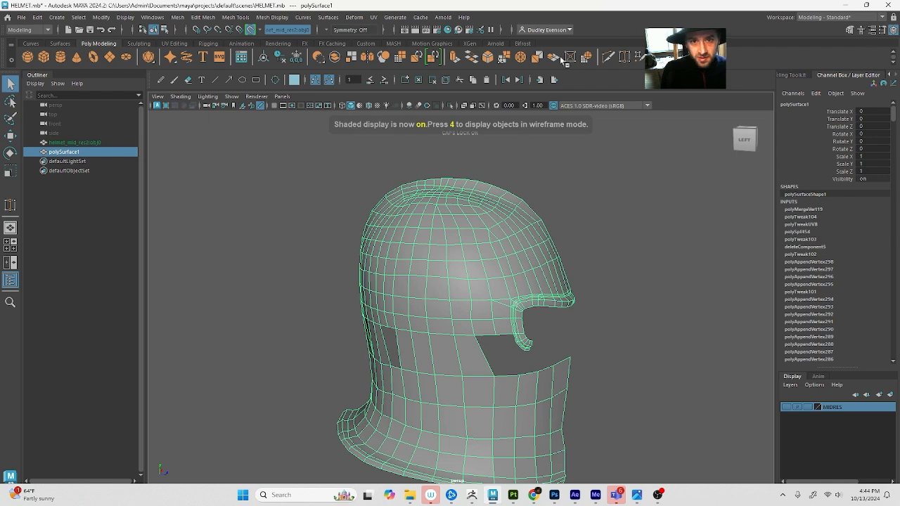
{"action": "key", "text": "alt+shift+d"}
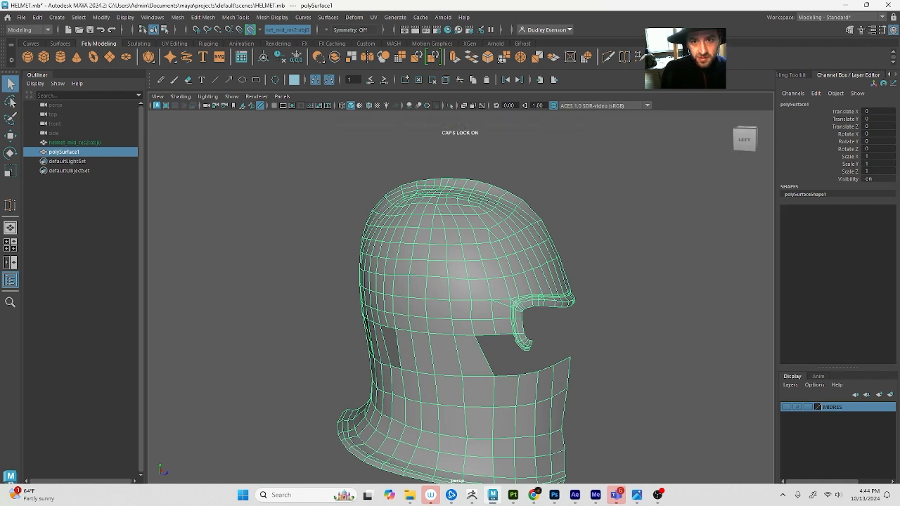
Activate Quad Draw on the half-mesh and show the MIDRES reference layer
{"action": "left_click", "coordinate": [850, 31]}
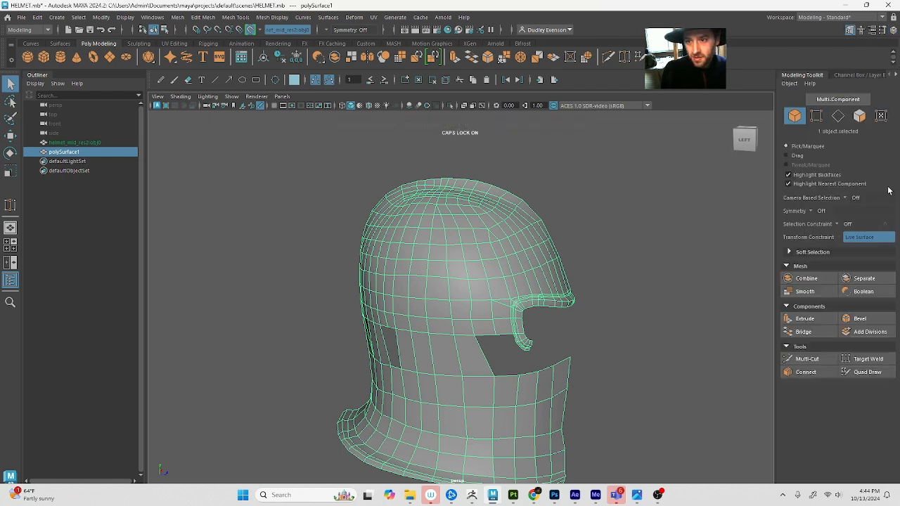
{"action": "left_click", "coordinate": [866, 372]}
{"action": "scroll", "coordinate": [592, 367], "scroll_direction": "up", "scroll_amount": 2}
{"action": "left_click_drag", "start_coordinate": [591, 367], "coordinate": [528, 369], "text": "alt"}
{"action": "left_click", "coordinate": [893, 30]}
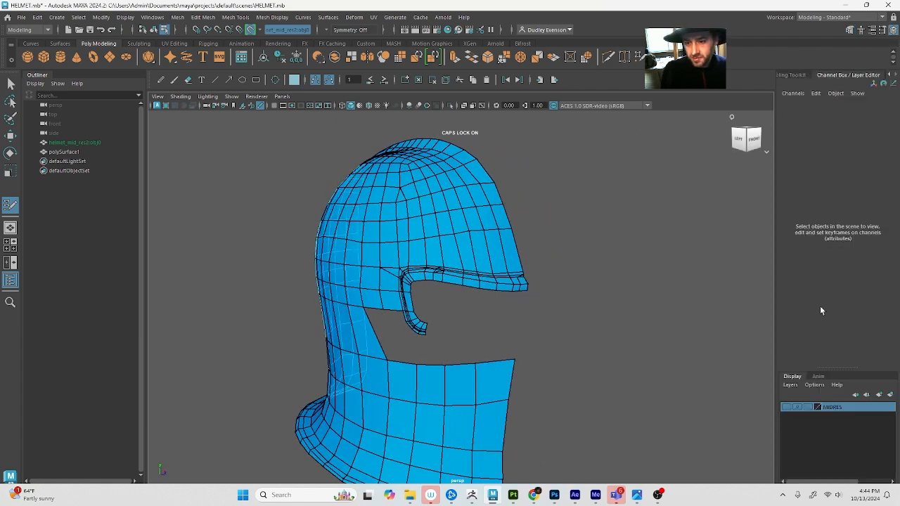
{"action": "left_click", "coordinate": [786, 407]}
Reposition vertices with Quad Draw around the helmet's back rim and neck, below the triangular gap, to even out the quads
{"action": "left_click_drag", "start_coordinate": [614, 395], "coordinate": [495, 303], "text": "alt"}
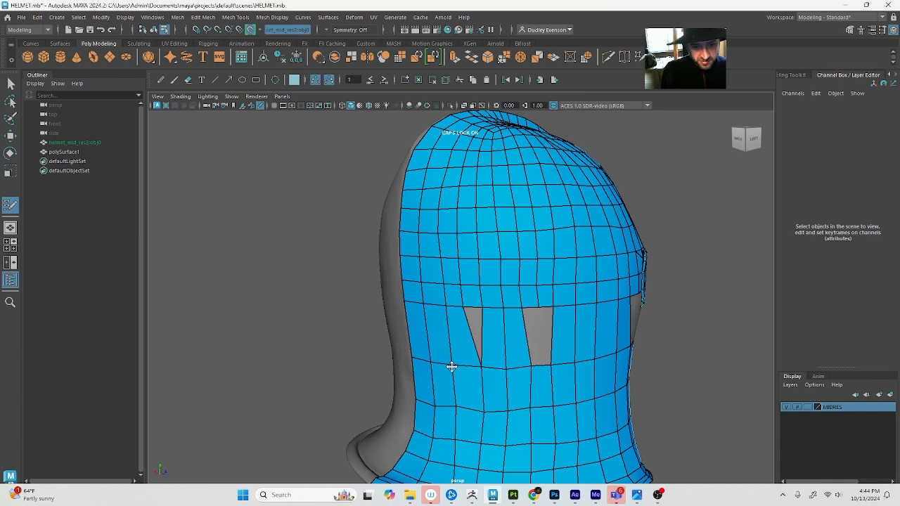
{"action": "scroll", "coordinate": [506, 299], "scroll_direction": "down", "scroll_amount": 3}
{"action": "left_click_drag", "start_coordinate": [457, 387], "coordinate": [493, 270], "text": "alt"}
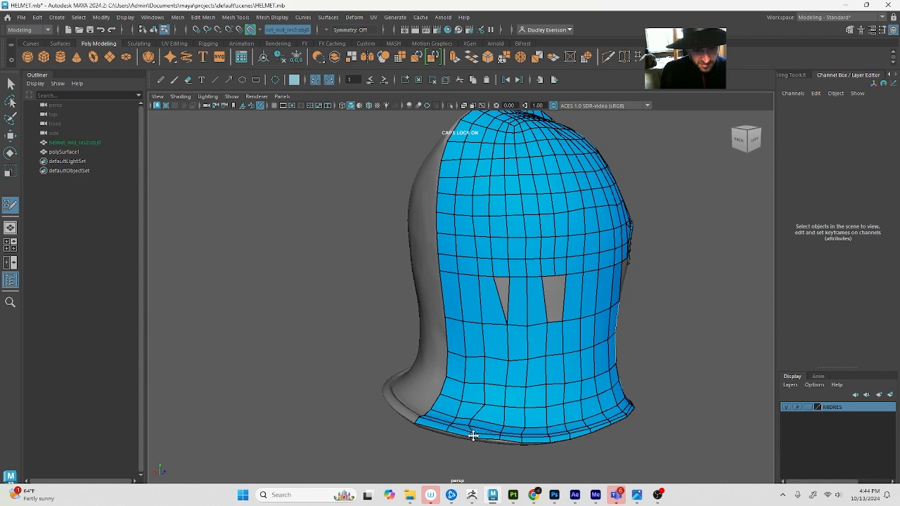
{"action": "left_click_drag", "start_coordinate": [515, 397], "coordinate": [528, 432], "text": "alt"}
{"action": "middle_click_drag", "start_coordinate": [528, 432], "coordinate": [532, 378], "text": "alt"}
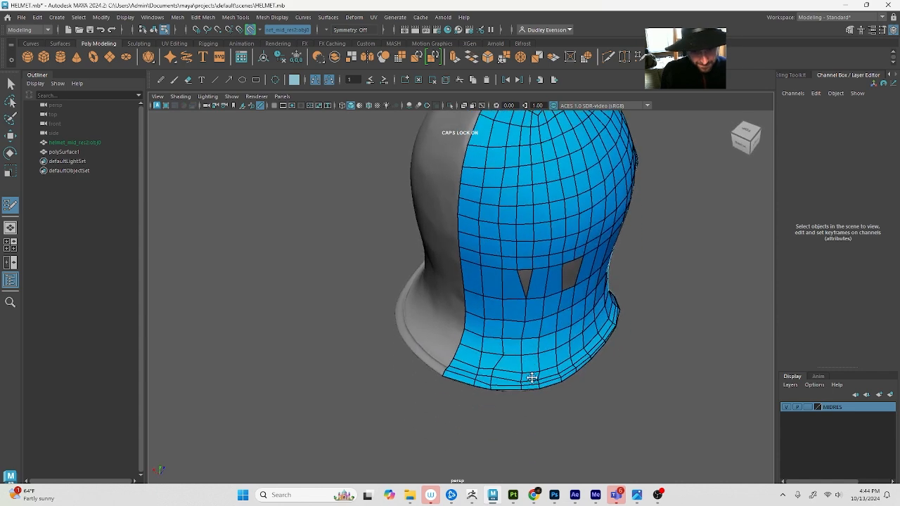
{"action": "scroll", "coordinate": [533, 387], "scroll_direction": "up", "scroll_amount": 4}
{"action": "middle_click_drag", "start_coordinate": [526, 431], "coordinate": [500, 414], "text": "alt"}
{"action": "left_click_drag", "start_coordinate": [487, 422], "coordinate": [489, 416]}
{"action": "left_click_drag", "start_coordinate": [541, 433], "coordinate": [547, 425]}
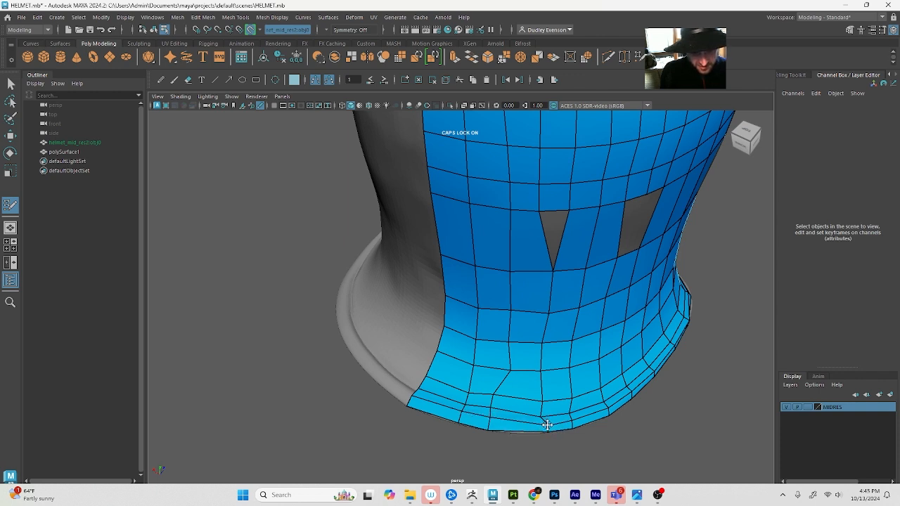
{"action": "mouse_move", "coordinate": [510, 370]}
{"action": "left_mouse_down"}
{"action": "mouse_move", "coordinate": [499, 370]}
{"action": "mouse_move", "coordinate": [600, 375]}
{"action": "left_mouse_up"}
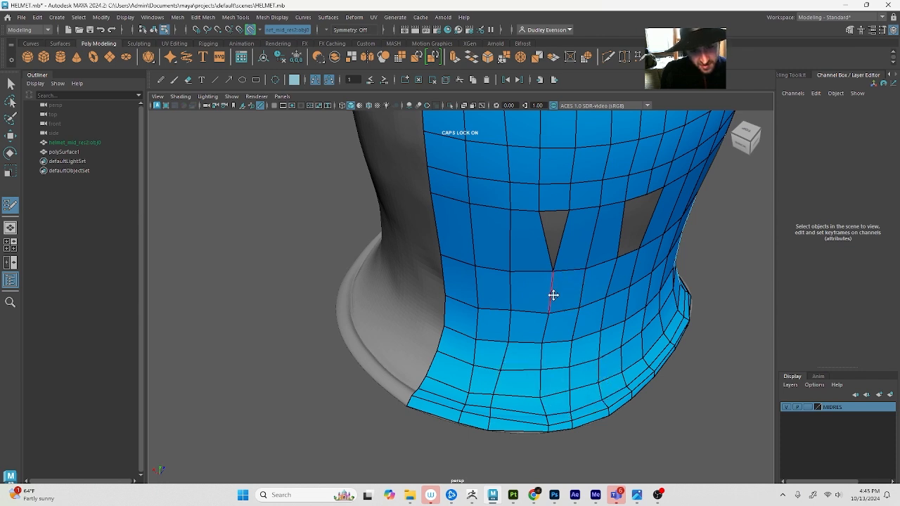
{"action": "left_click_drag", "start_coordinate": [548, 308], "coordinate": [551, 308]}
Cut an edge line with Multi-Cut from the triangular gap's upper corner nearest the centre line to the back rim, and reactivate Quad Draw
{"action": "left_click", "coordinate": [849, 31]}
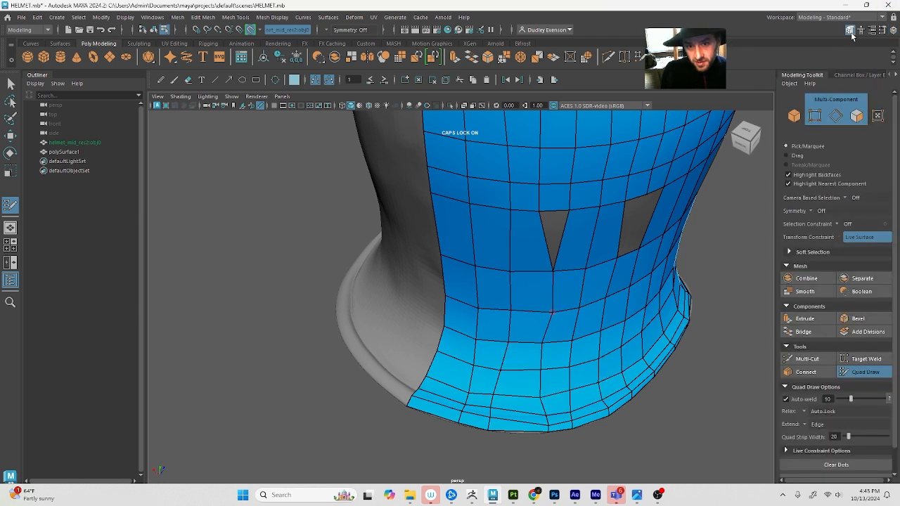
{"action": "left_click", "coordinate": [802, 358]}
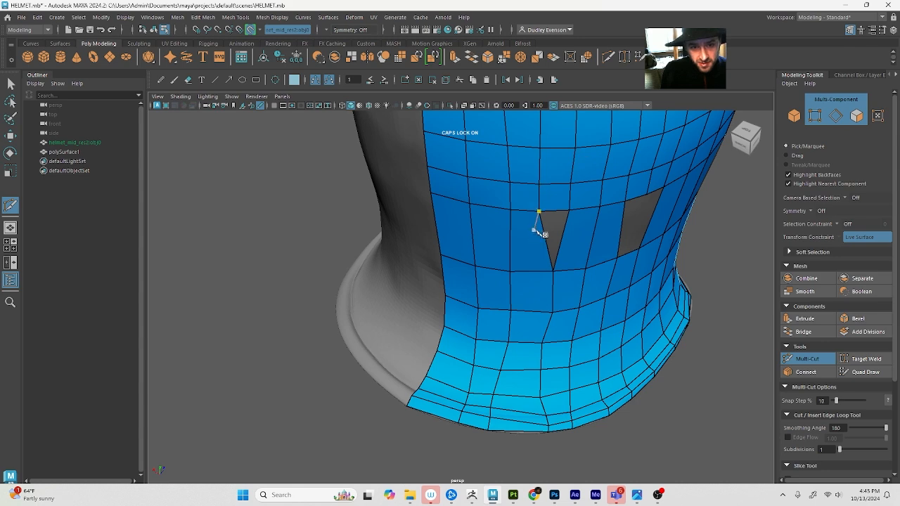
{"action": "left_click", "coordinate": [517, 432]}
{"action": "key", "text": "q"}
{"action": "left_click", "coordinate": [885, 372]}
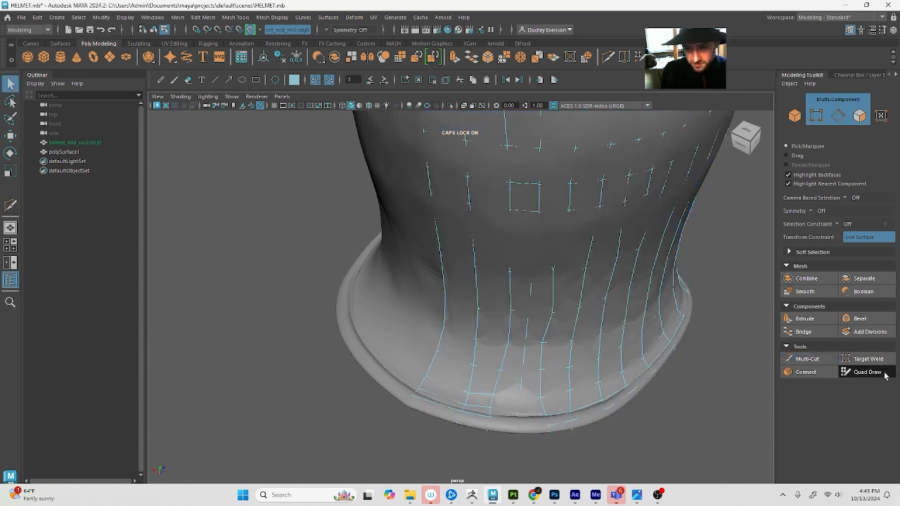
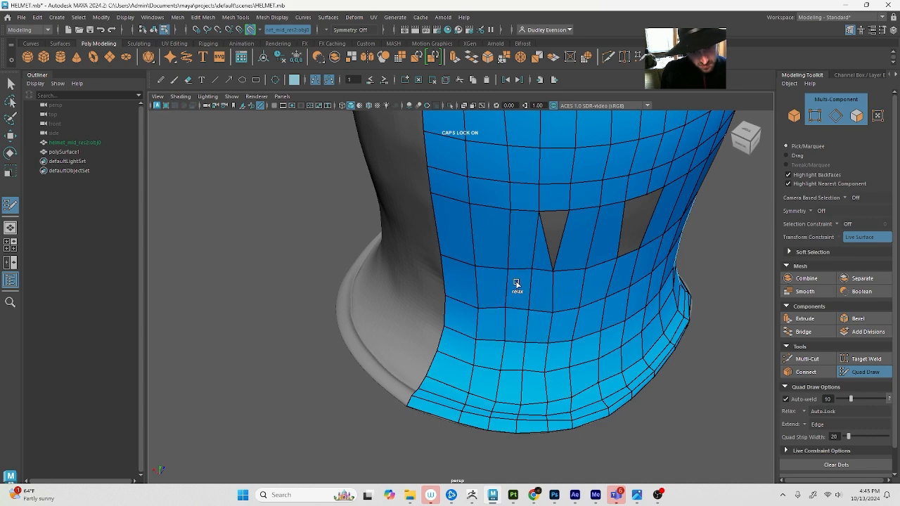
Fill the triangular gap and the neighbouring four-sided gap at the back of the neck with Quad Draw, leaving only quads
{"action": "left_click", "coordinate": [554, 246], "text": "shift"}
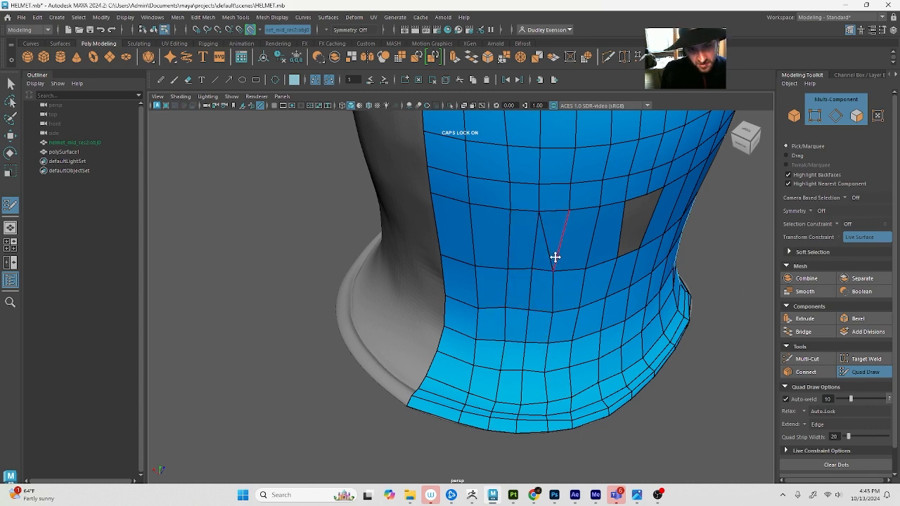
{"action": "left_click_drag", "start_coordinate": [646, 266], "coordinate": [616, 258], "text": "alt"}
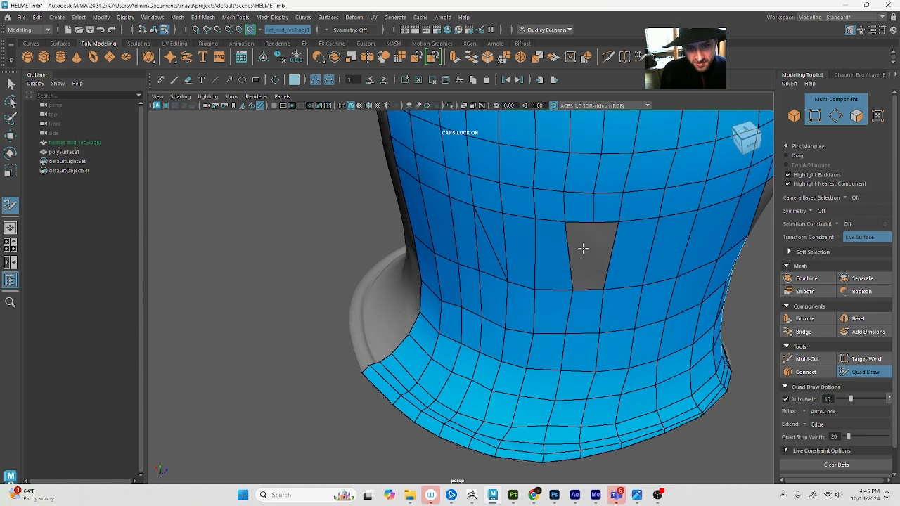
{"action": "left_click_drag", "start_coordinate": [601, 327], "coordinate": [596, 314], "text": "alt"}
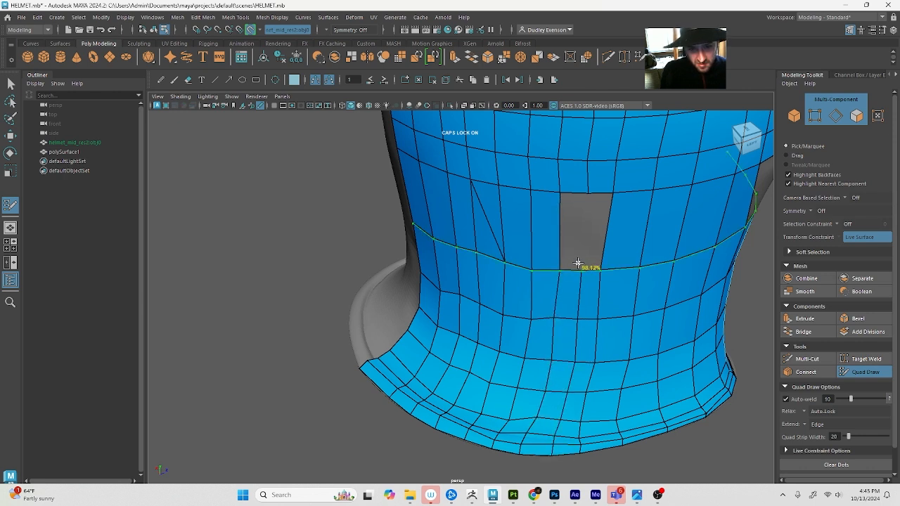
{"action": "left_click", "coordinate": [575, 231], "text": "shift"}
{"action": "left_click", "coordinate": [595, 232], "text": "shift"}
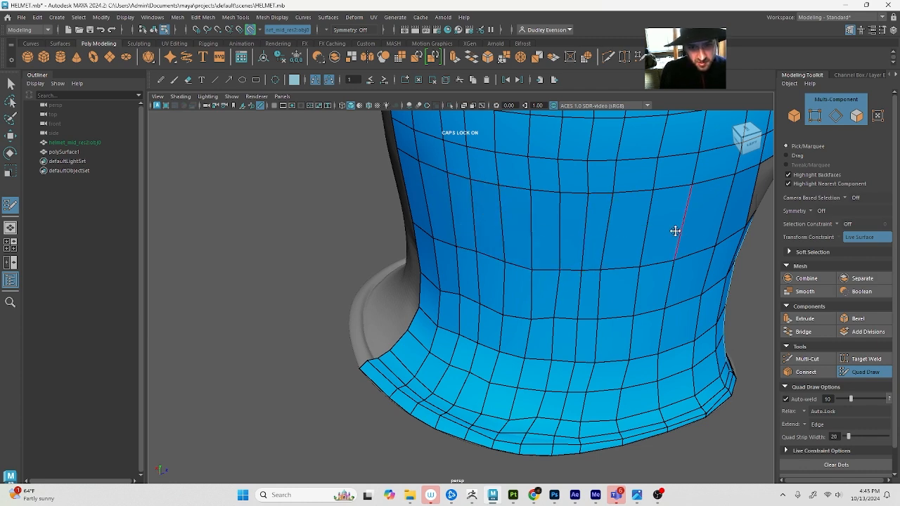
Insert a horizontal edge loop through the tall face row level with the cheek gap and relax the surrounding quads
{"action": "left_click_drag", "start_coordinate": [660, 215], "coordinate": [546, 204], "text": "alt"}
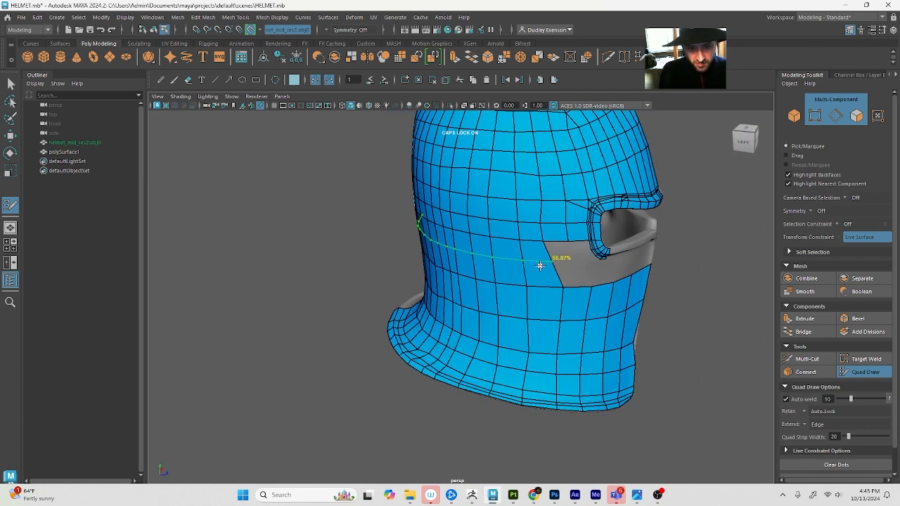
{"action": "left_click_drag", "start_coordinate": [541, 261], "coordinate": [436, 264], "text": "alt"}
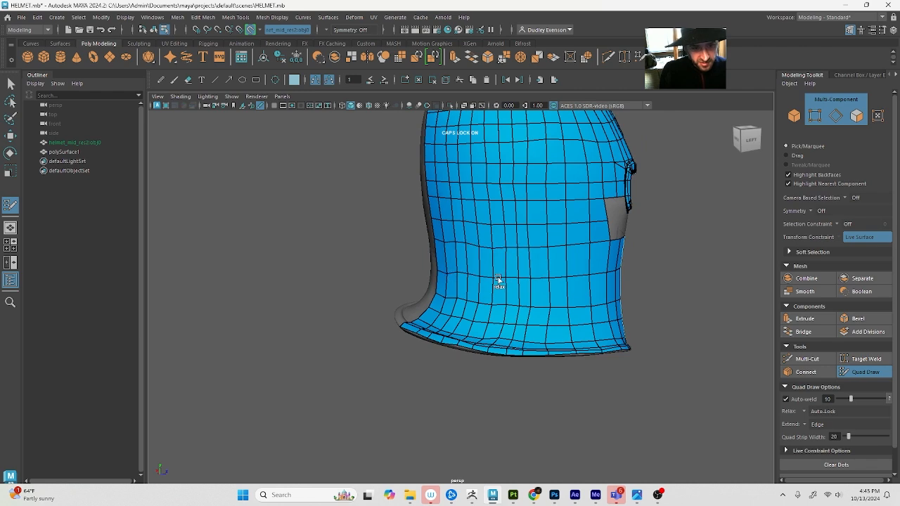
{"action": "left_click_drag", "start_coordinate": [459, 308], "coordinate": [516, 367], "text": "alt"}
{"action": "left_click_drag", "start_coordinate": [593, 363], "coordinate": [500, 368], "text": "alt"}
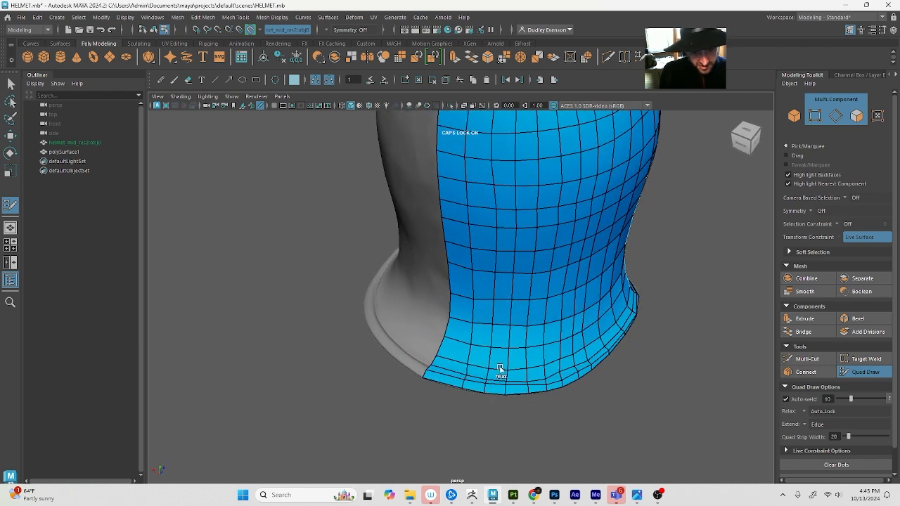
Reposition the inner vertices of the flared rim with Quad Draw, from the back centre line towards the side, following the reference groove
{"action": "scroll", "coordinate": [466, 376], "scroll_direction": "up", "scroll_amount": 2}
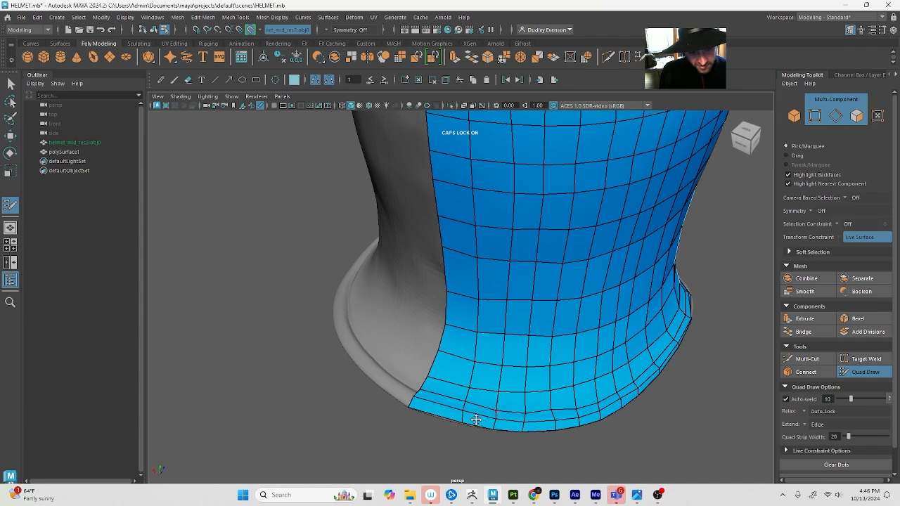
{"action": "left_click_drag", "start_coordinate": [492, 404], "coordinate": [446, 382], "text": "alt"}
{"action": "scroll", "coordinate": [394, 391], "scroll_direction": "up", "scroll_amount": 3}
{"action": "scroll", "coordinate": [446, 382], "scroll_direction": "up", "scroll_amount": 4}
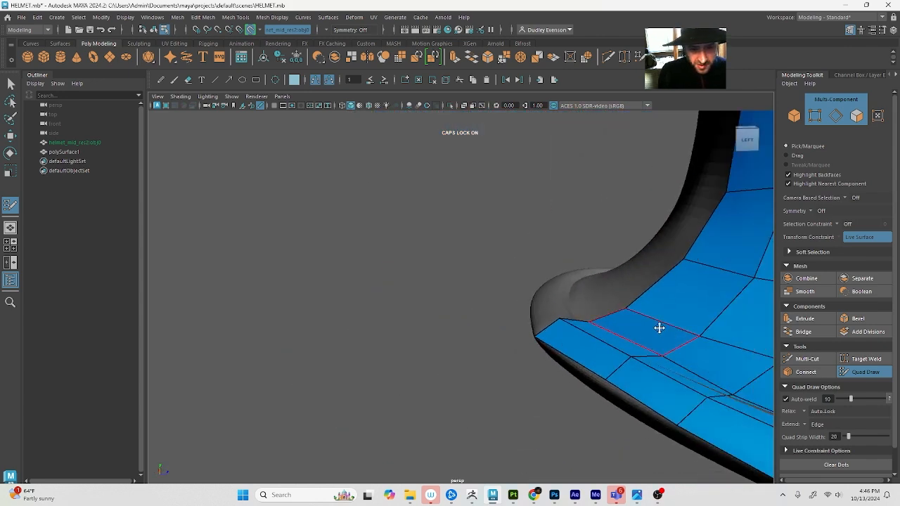
{"action": "left_click_drag", "start_coordinate": [659, 327], "coordinate": [596, 378], "text": "alt"}
{"action": "left_click_drag", "start_coordinate": [461, 347], "coordinate": [451, 348]}
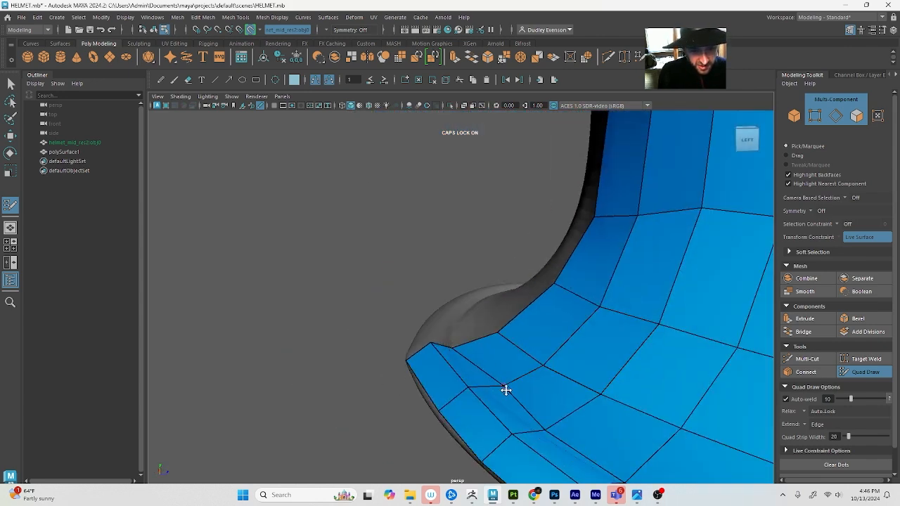
{"action": "left_click_drag", "start_coordinate": [505, 387], "coordinate": [490, 390]}
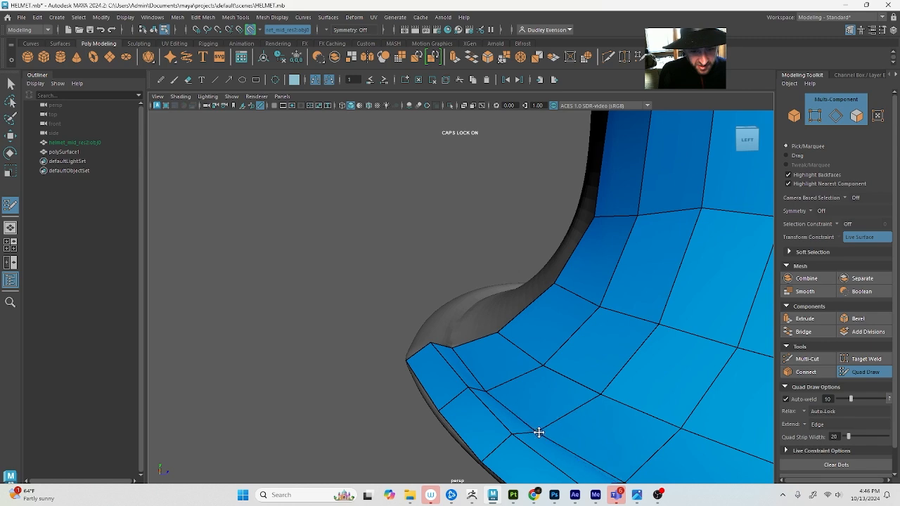
{"action": "mouse_move", "coordinate": [539, 431]}
{"action": "left_mouse_down", "text": "alt"}
{"action": "mouse_move", "coordinate": [529, 423]}
{"action": "mouse_move", "coordinate": [541, 418]}
{"action": "mouse_move", "coordinate": [514, 417]}
{"action": "left_mouse_up", "text": "alt"}
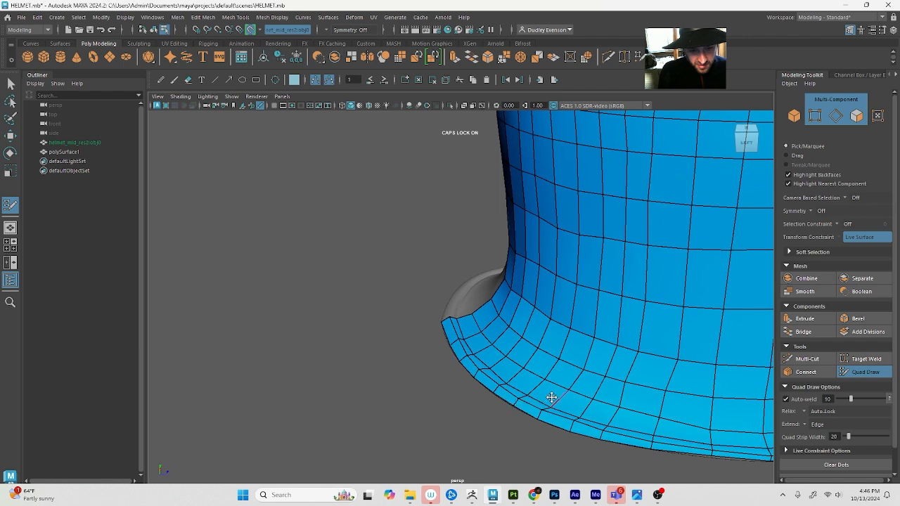
{"action": "left_click_drag", "start_coordinate": [550, 398], "coordinate": [475, 364], "text": "alt"}
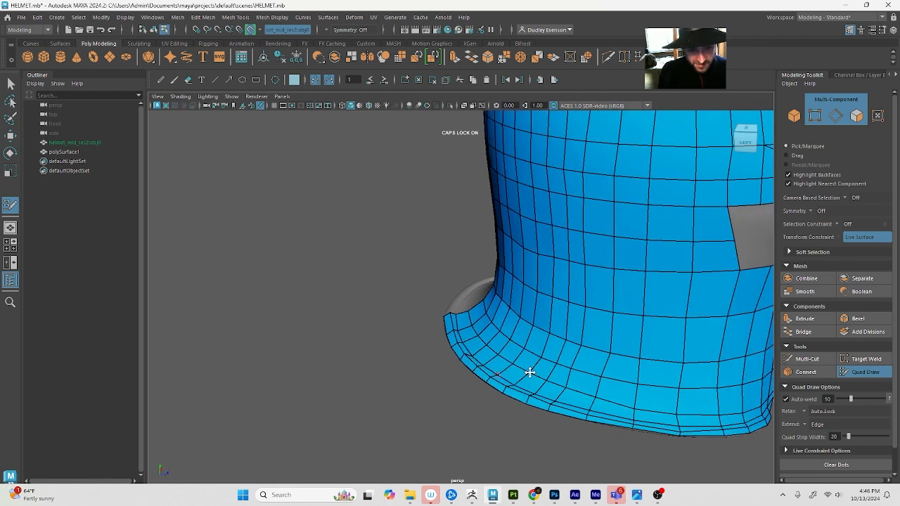
{"action": "left_click_drag", "start_coordinate": [529, 372], "coordinate": [412, 353], "text": "alt"}
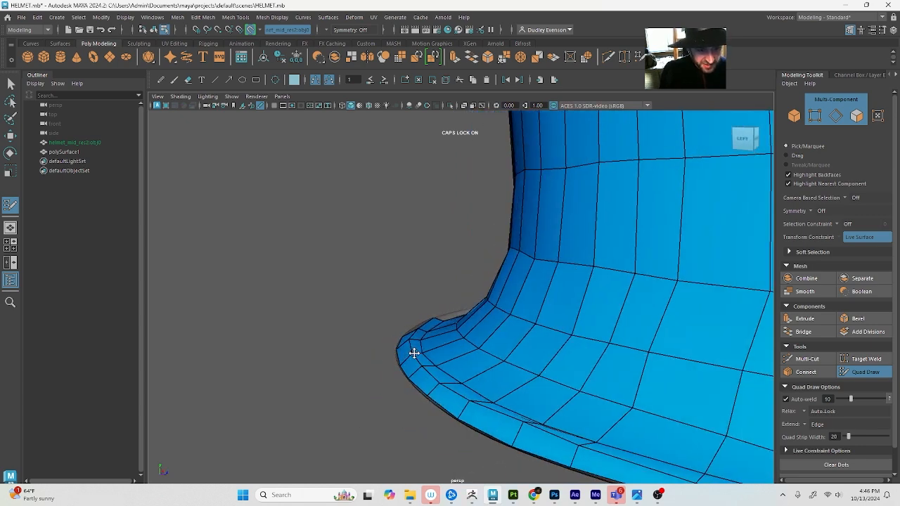
{"action": "scroll", "coordinate": [444, 371], "scroll_direction": "down", "scroll_amount": 8}
{"action": "left_click_drag", "start_coordinate": [424, 380], "coordinate": [430, 414], "text": "alt"}
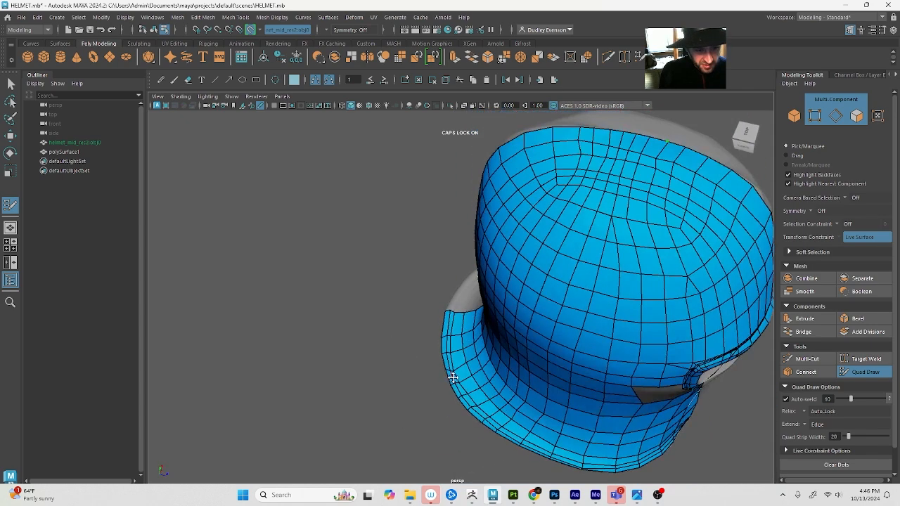
{"action": "scroll", "coordinate": [452, 377], "scroll_direction": "up", "scroll_amount": 5}
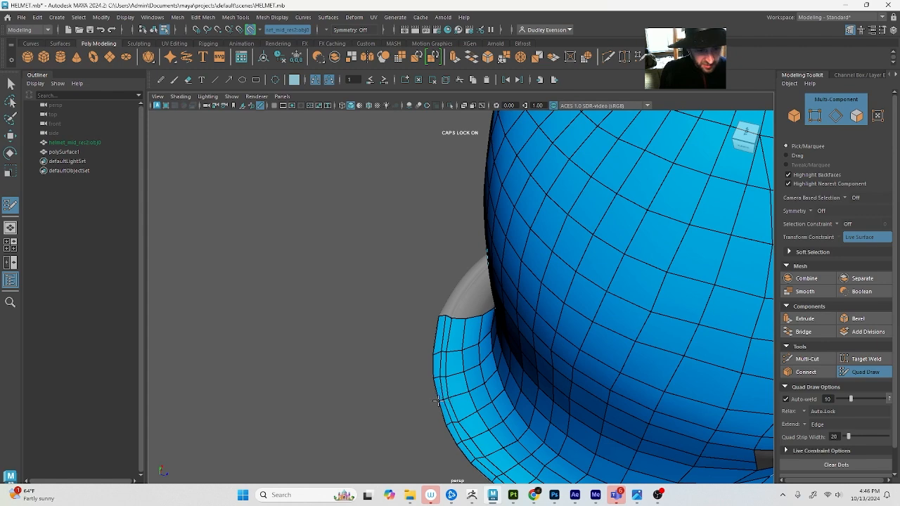
{"action": "key", "text": "q"}
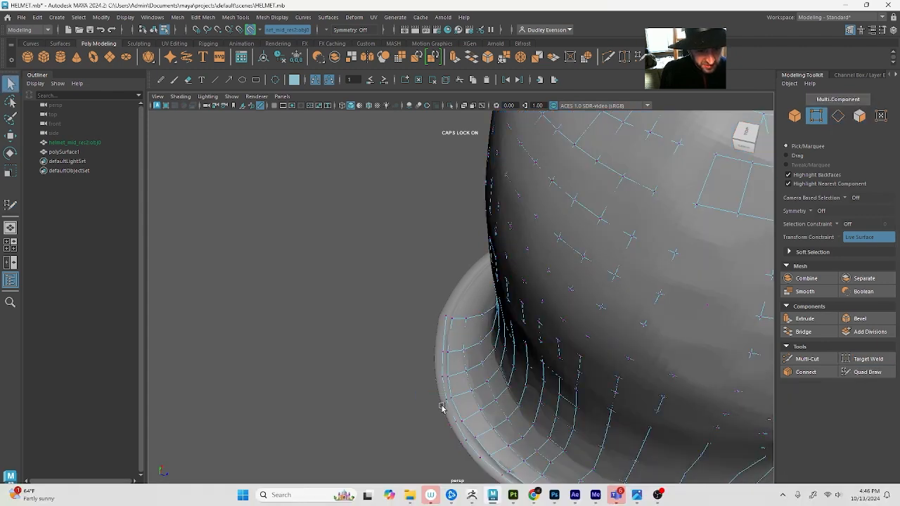
{"action": "key", "text": "w"}
{"action": "key", "text": "4"}
{"action": "left_click", "coordinate": [440, 401]}
{"action": "key", "text": "5"}
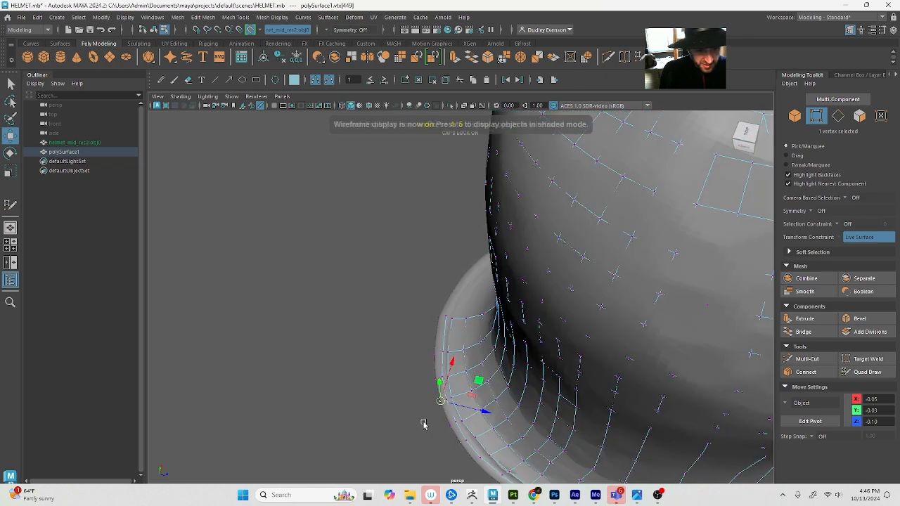
{"action": "key", "text": "F8"}
{"action": "key", "text": "F8"}
{"action": "key", "text": "F8"}
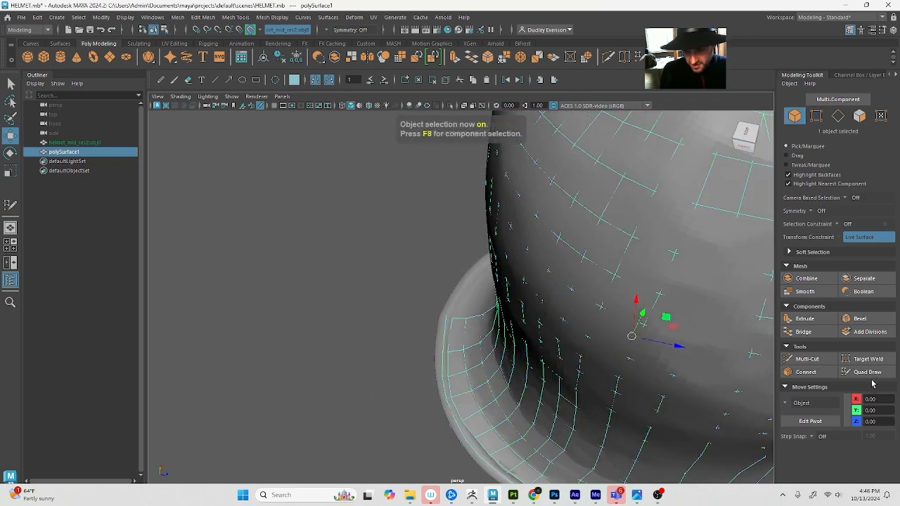
{"action": "left_click", "coordinate": [868, 372]}
Even out the quads above the rim groove around the back and side of the neck by repositioning their vertices
{"action": "scroll", "coordinate": [436, 387], "scroll_direction": "down", "scroll_amount": 5}
{"action": "scroll", "coordinate": [528, 422], "scroll_direction": "up", "scroll_amount": 8}
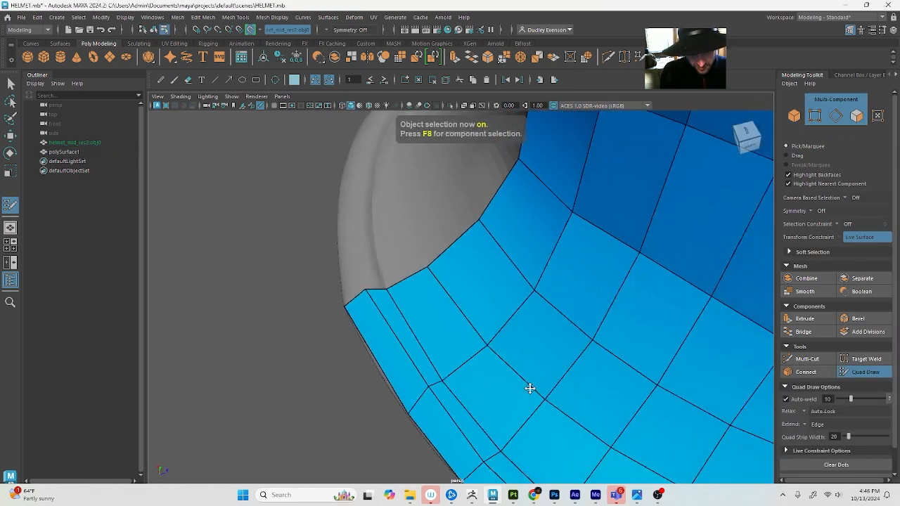
{"action": "middle_click_drag", "start_coordinate": [530, 388], "coordinate": [485, 361], "text": "alt"}
{"action": "scroll", "coordinate": [485, 361], "scroll_direction": "down", "scroll_amount": 3}
{"action": "left_click_drag", "start_coordinate": [486, 361], "coordinate": [517, 395], "text": "alt"}
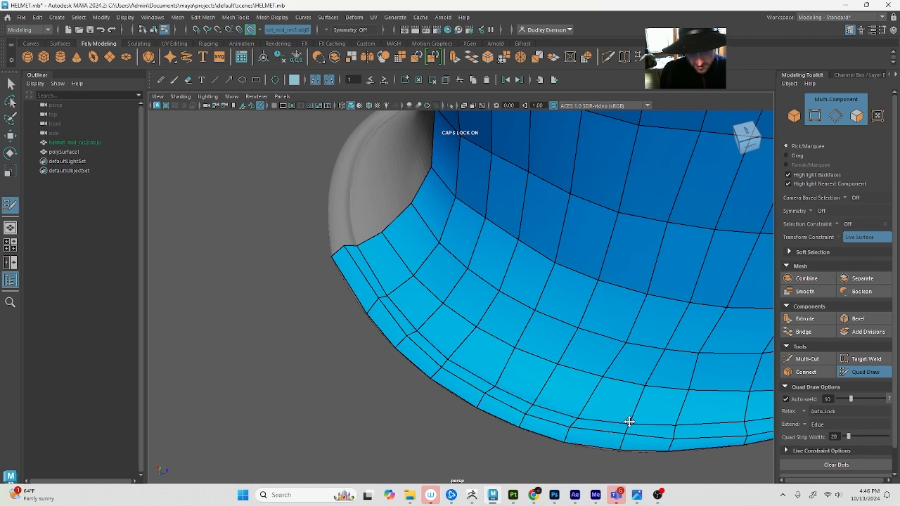
{"action": "left_click_drag", "start_coordinate": [679, 424], "coordinate": [408, 319], "text": "alt"}
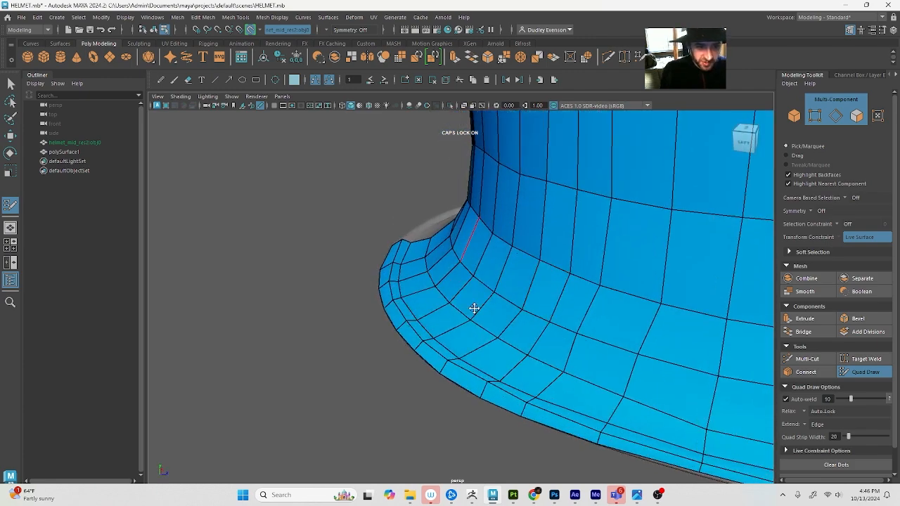
{"action": "mouse_move", "coordinate": [537, 324]}
{"action": "left_mouse_down", "text": "alt"}
{"action": "mouse_move", "coordinate": [557, 307]}
{"action": "mouse_move", "coordinate": [512, 319]}
{"action": "mouse_move", "coordinate": [534, 352]}
{"action": "mouse_move", "coordinate": [564, 345]}
{"action": "mouse_move", "coordinate": [549, 337]}
{"action": "left_mouse_up", "text": "alt"}
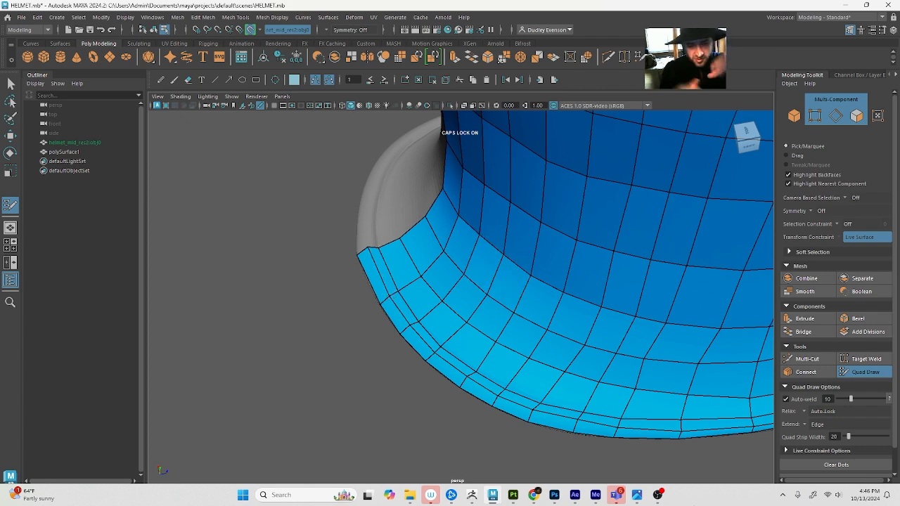
Reposition the vertices above the cheek plate's lower rim into a smooth row and adjust the row's end at the front edge
{"action": "left_click_drag", "start_coordinate": [489, 368], "coordinate": [604, 391], "text": "alt"}
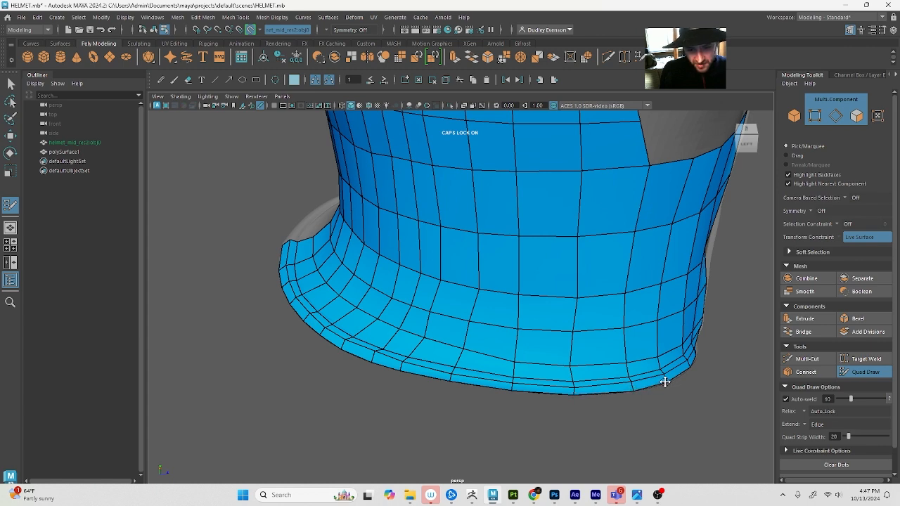
{"action": "left_click_drag", "start_coordinate": [639, 386], "coordinate": [588, 375], "text": "alt"}
{"action": "left_click_drag", "start_coordinate": [340, 326], "coordinate": [372, 299], "text": "alt"}
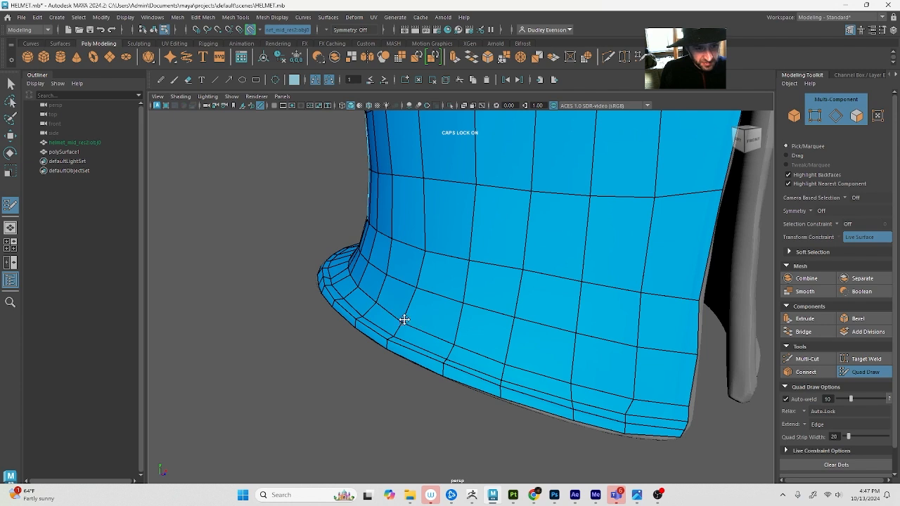
{"action": "left_click_drag", "start_coordinate": [455, 345], "coordinate": [455, 341]}
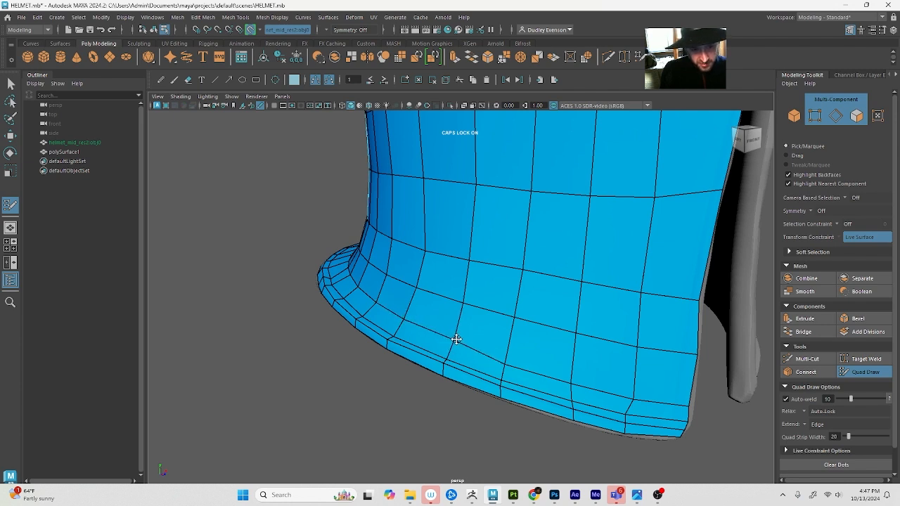
{"action": "left_click_drag", "start_coordinate": [505, 363], "coordinate": [507, 356]}
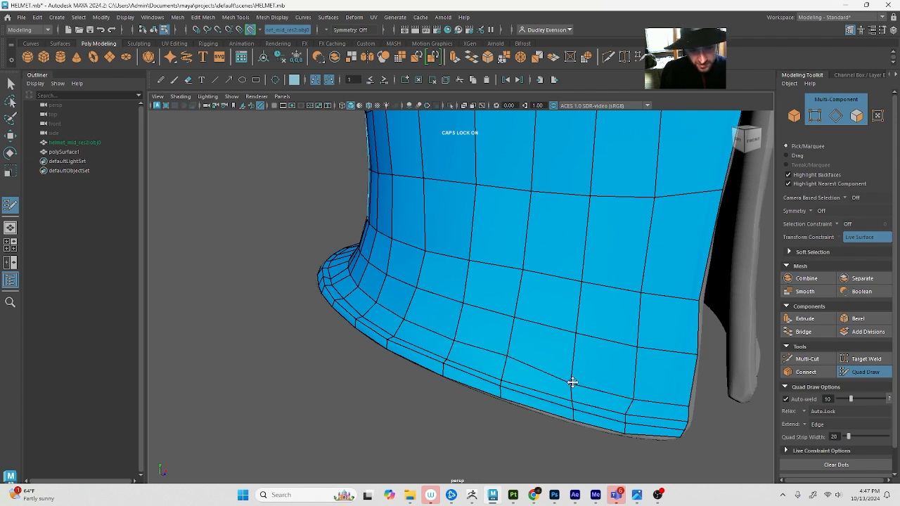
{"action": "left_click_drag", "start_coordinate": [572, 381], "coordinate": [573, 374]}
{"action": "left_click_drag", "start_coordinate": [630, 397], "coordinate": [632, 385]}
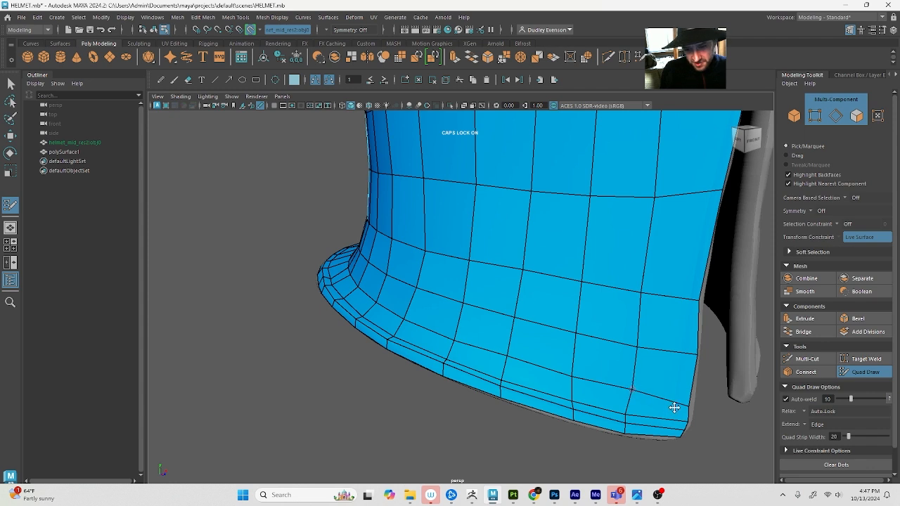
{"action": "mouse_move", "coordinate": [687, 404]}
{"action": "left_mouse_down"}
{"action": "mouse_move", "coordinate": [691, 395]}
{"action": "mouse_move", "coordinate": [687, 412]}
{"action": "left_mouse_up"}
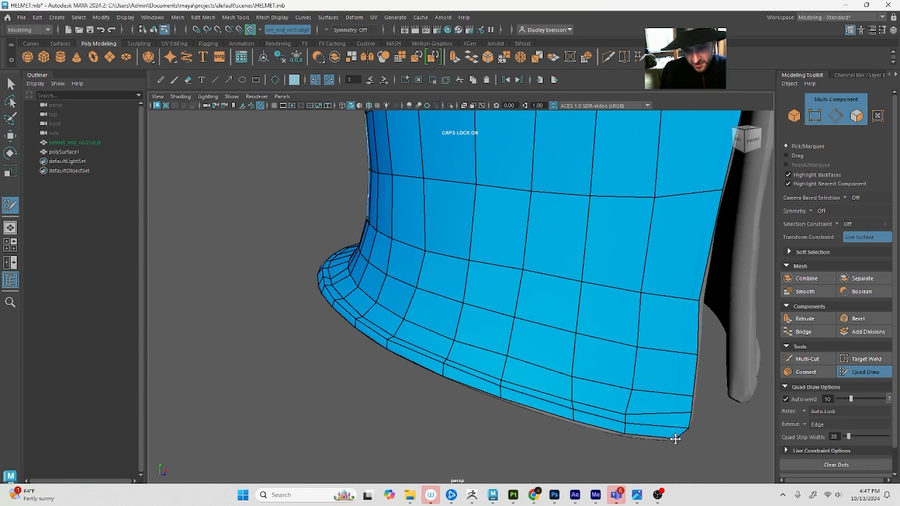
{"action": "left_click_drag", "start_coordinate": [663, 450], "coordinate": [677, 416], "text": "alt"}
Insert two closely spaced edge loops with Multi-Cut parallel to the cheek plate's front edge, from the cheek gap to the lower rim
{"action": "left_click", "coordinate": [807, 358]}
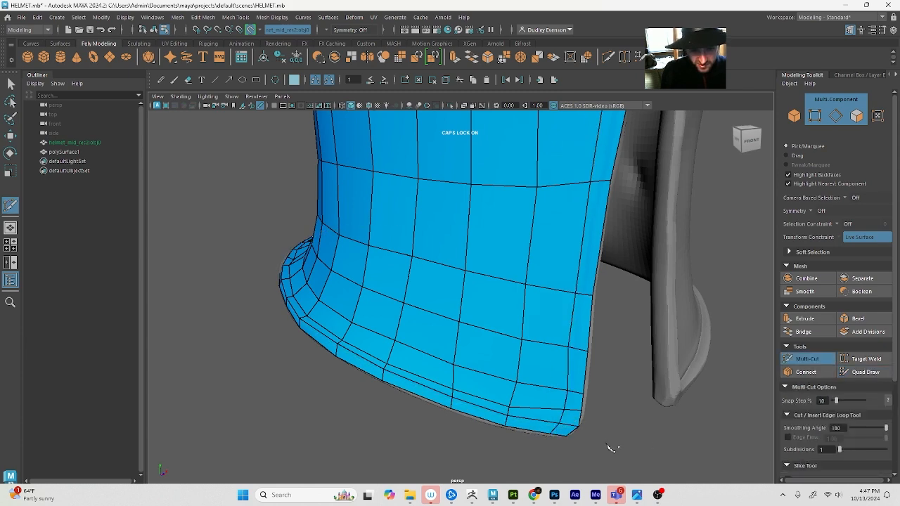
{"action": "right_click_drag", "start_coordinate": [591, 421], "coordinate": [517, 395], "text": "alt"}
{"action": "right_click_drag", "start_coordinate": [504, 341], "coordinate": [522, 370], "text": "alt"}
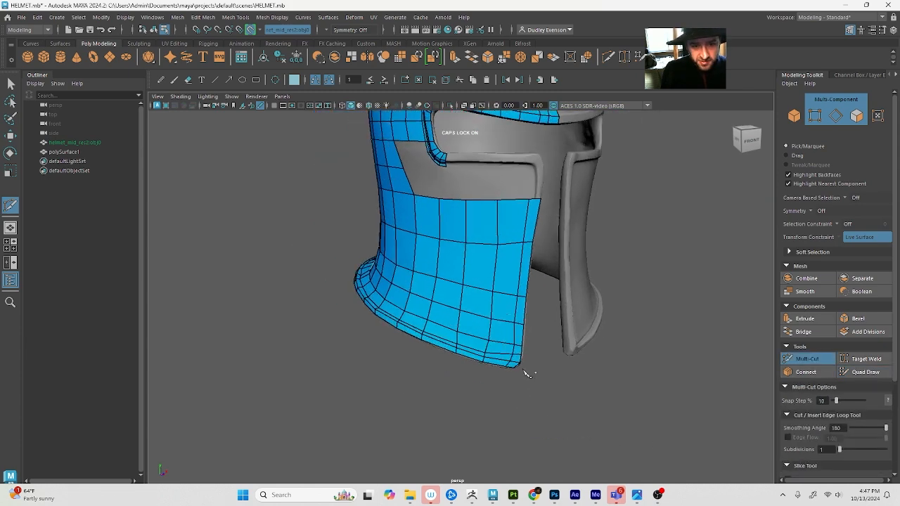
{"action": "left_click_drag", "start_coordinate": [582, 349], "coordinate": [537, 447], "text": "alt"}
{"action": "right_click_drag", "start_coordinate": [538, 393], "coordinate": [562, 407], "text": "alt"}
{"action": "left_click_drag", "start_coordinate": [562, 397], "coordinate": [557, 344], "text": "alt"}
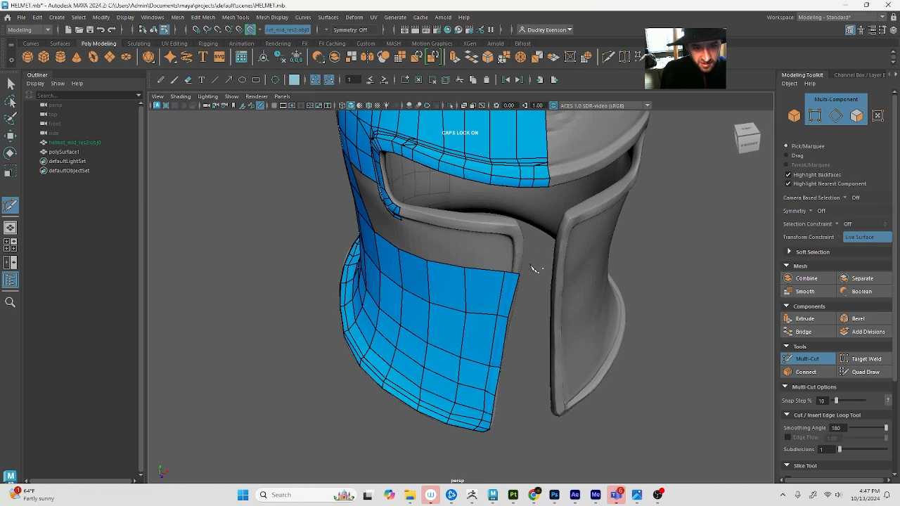
{"action": "mouse_move", "coordinate": [520, 267]}
{"action": "left_mouse_down", "text": "alt"}
{"action": "mouse_move", "coordinate": [546, 265]}
{"action": "mouse_move", "coordinate": [534, 274]}
{"action": "left_mouse_up", "text": "alt"}
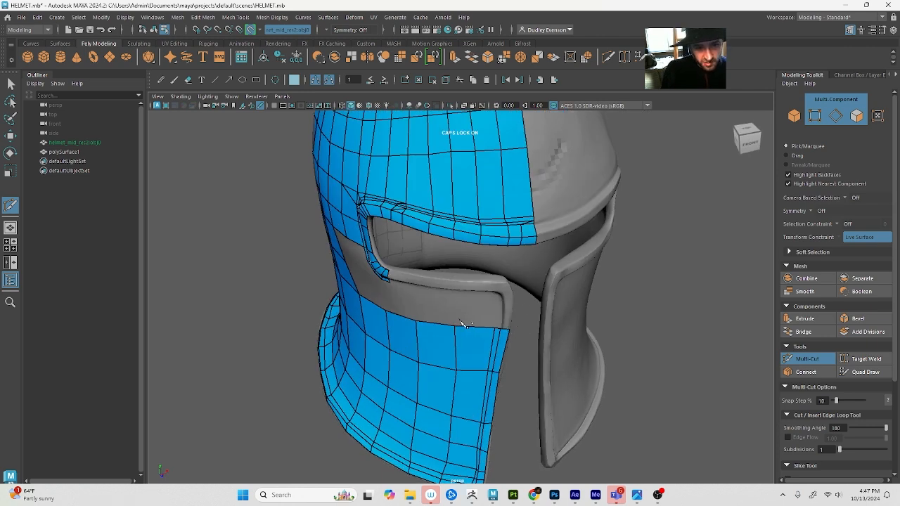
{"action": "left_click_drag", "start_coordinate": [464, 324], "coordinate": [473, 303], "text": "alt"}
{"action": "right_click_drag", "start_coordinate": [473, 304], "coordinate": [530, 395], "text": "alt"}
{"action": "middle_click_drag", "start_coordinate": [549, 450], "coordinate": [538, 378], "text": "alt"}
{"action": "right_click_drag", "start_coordinate": [539, 377], "coordinate": [547, 381], "text": "alt"}
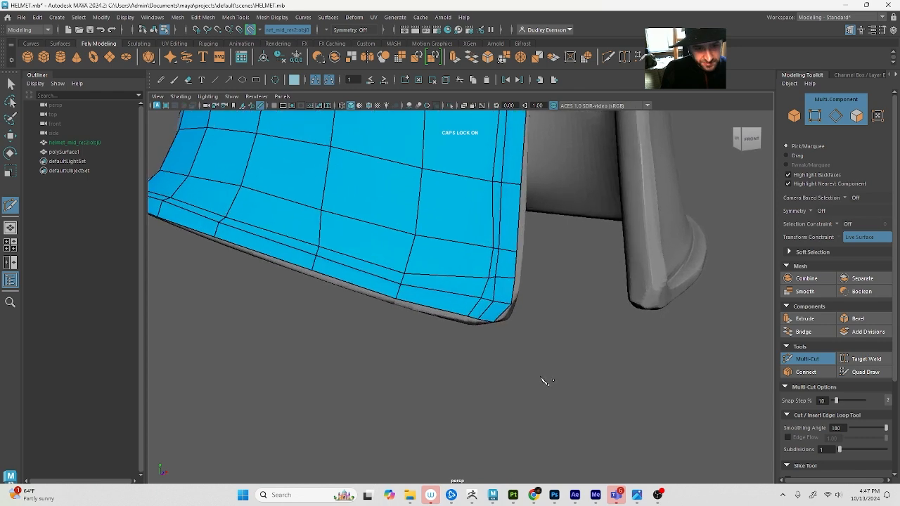
{"action": "middle_click_drag", "start_coordinate": [502, 367], "coordinate": [505, 386], "text": "alt"}
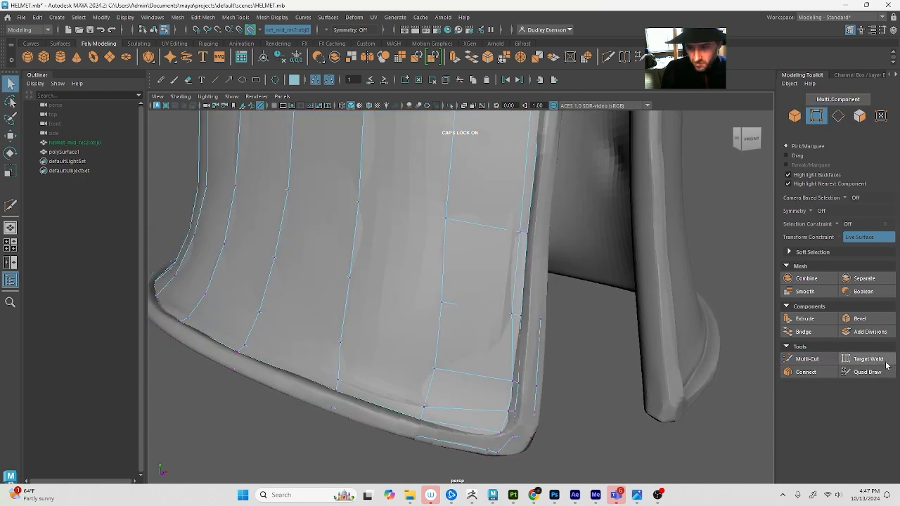
Reposition the outer rim vertex and the inner loop vertex at the cheek plate's lower front corner to follow the rounded reference
{"action": "left_click", "coordinate": [864, 372]}
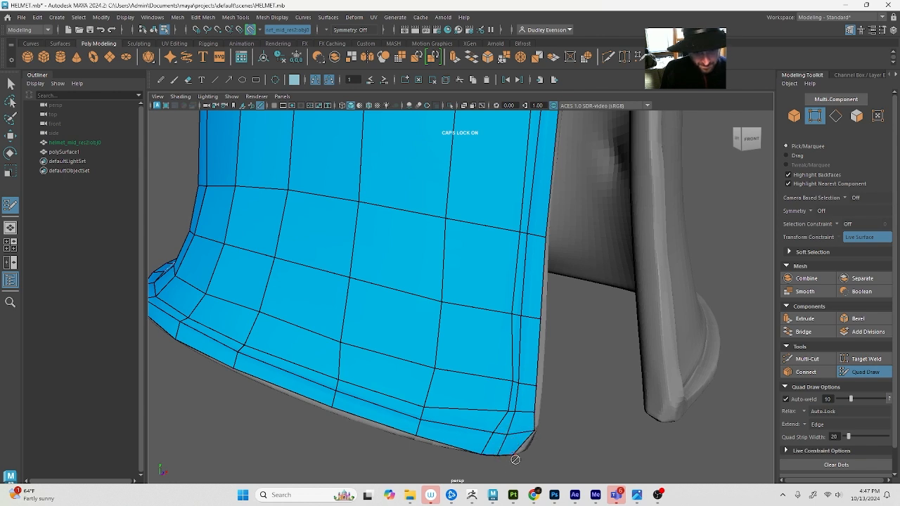
{"action": "key", "text": "q"}
{"action": "right_click_drag", "start_coordinate": [523, 447], "coordinate": [502, 445]}
{"action": "left_click", "coordinate": [515, 456]}
{"action": "key", "text": "w"}
{"action": "left_click_drag", "start_coordinate": [514, 455], "coordinate": [523, 451]}
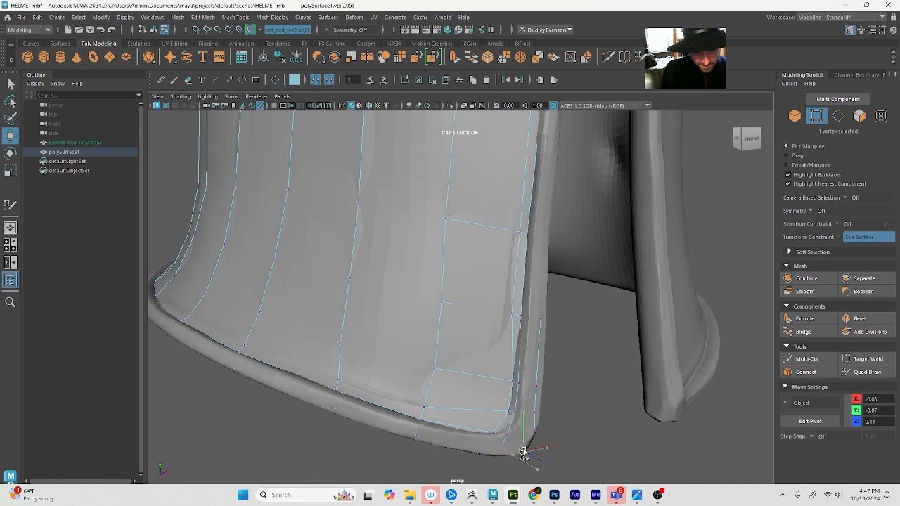
{"action": "left_click", "coordinate": [866, 372]}
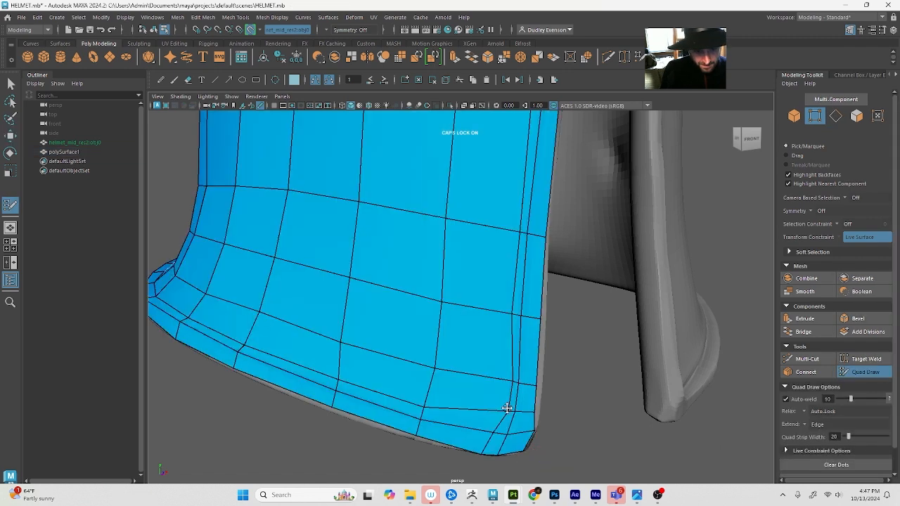
{"action": "mouse_move", "coordinate": [510, 409]}
{"action": "left_mouse_down"}
{"action": "mouse_move", "coordinate": [489, 435]}
{"action": "mouse_move", "coordinate": [501, 422]}
{"action": "left_mouse_up"}
Cut a short edge between the inner loop vertices at the cheek plate's lower front corner and adjust their placement
{"action": "left_click", "coordinate": [806, 358]}
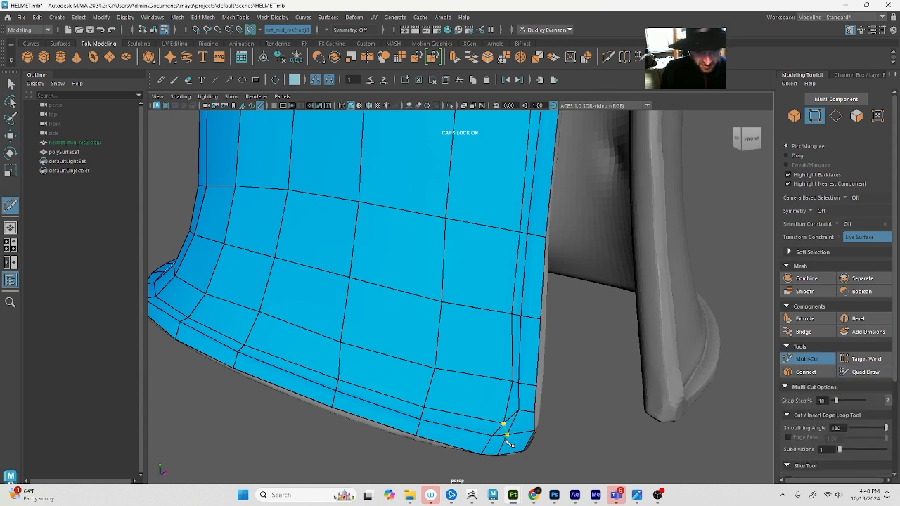
{"action": "key", "text": "q"}
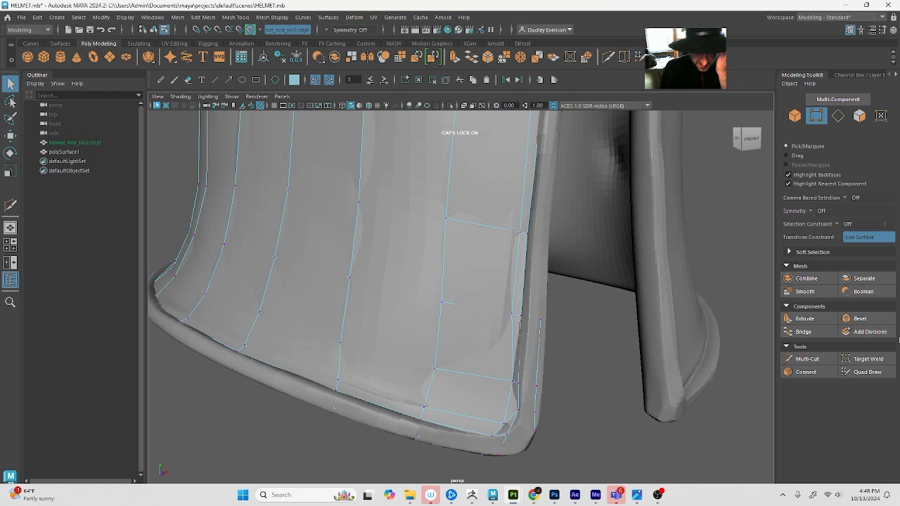
{"action": "left_click", "coordinate": [866, 372]}
{"action": "scroll", "coordinate": [464, 408], "scroll_direction": "up", "scroll_amount": 4}
{"action": "scroll", "coordinate": [468, 410], "scroll_direction": "down", "scroll_amount": 4}
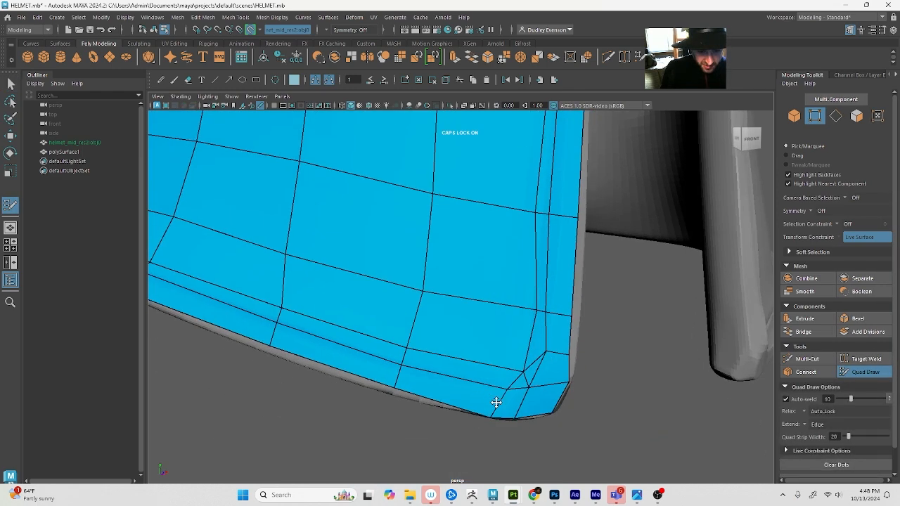
{"action": "mouse_move", "coordinate": [523, 383]}
{"action": "left_mouse_down"}
{"action": "mouse_move", "coordinate": [535, 366]}
{"action": "mouse_move", "coordinate": [541, 375]}
{"action": "mouse_move", "coordinate": [539, 366]}
{"action": "left_mouse_up"}
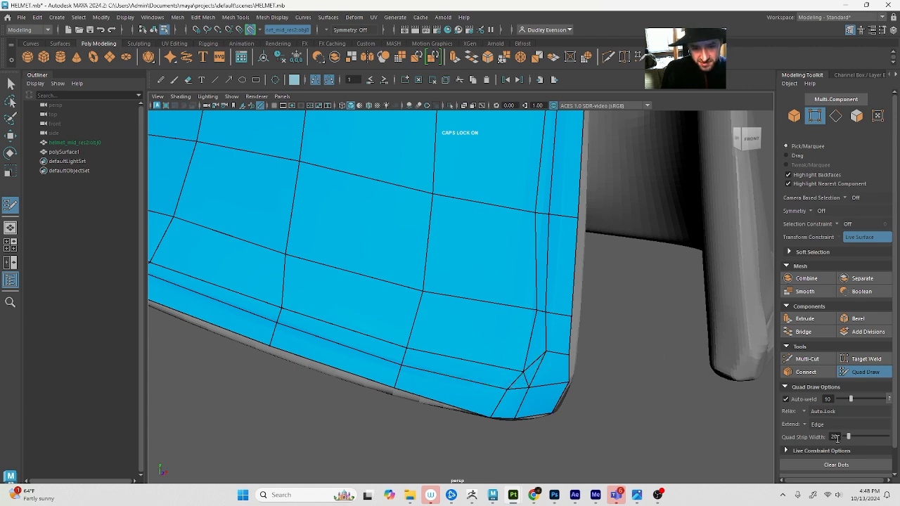
Cut an edge from the inner corner vertex to the rim's outer corner vertex and shift the neighbouring vertex along the lower rim edge
{"action": "left_click", "coordinate": [803, 359]}
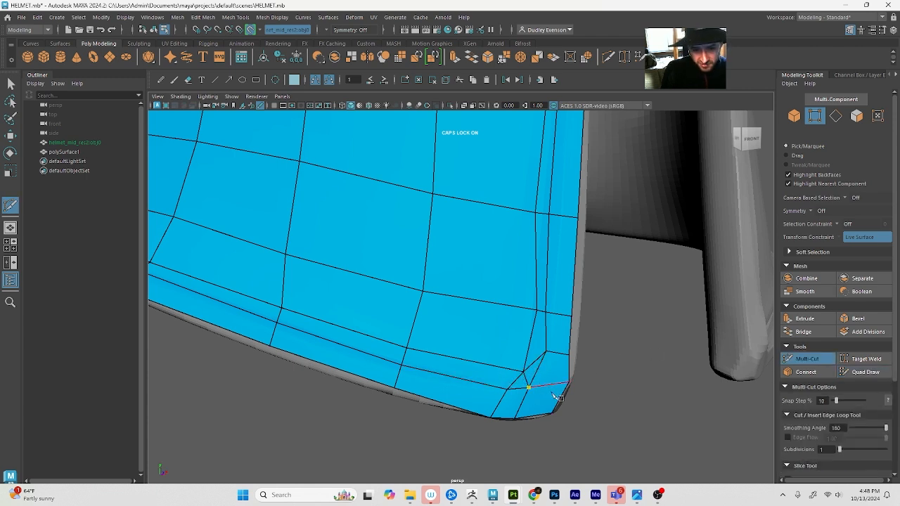
{"action": "key", "text": "q"}
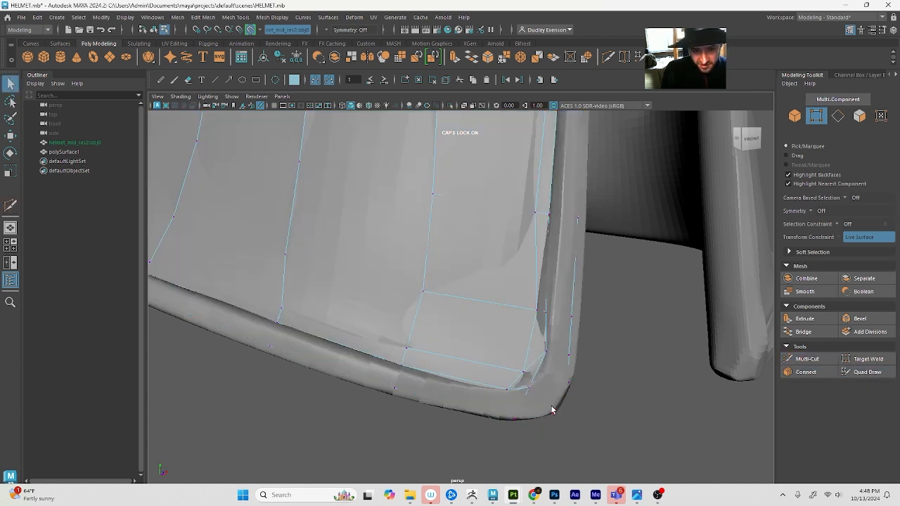
{"action": "left_click", "coordinate": [865, 372]}
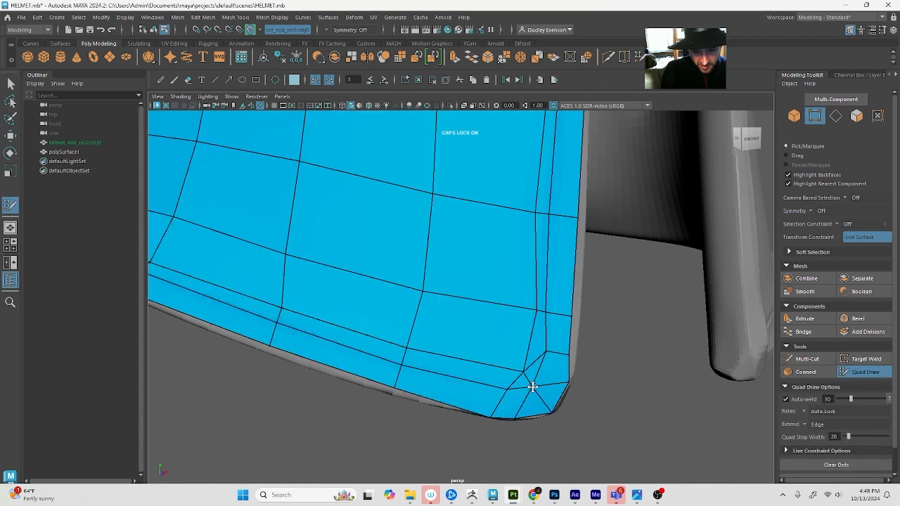
{"action": "left_click_drag", "start_coordinate": [519, 416], "coordinate": [522, 419]}
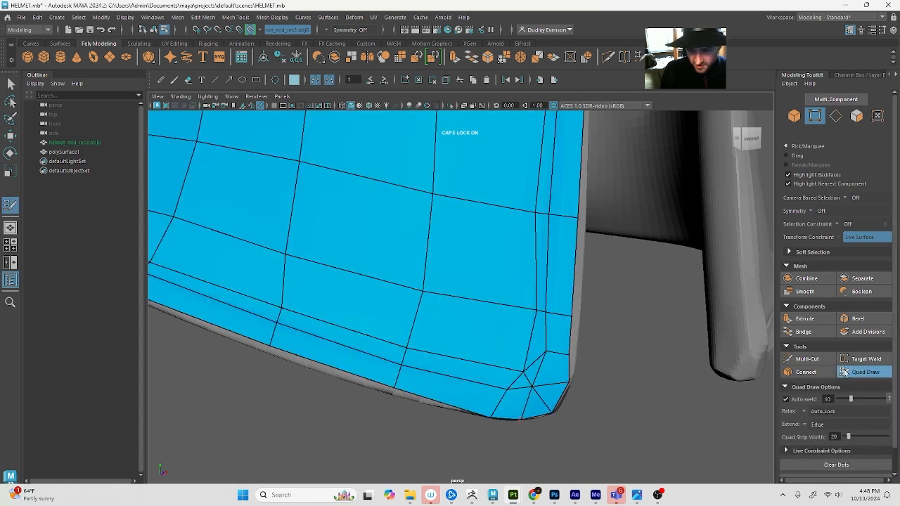
Cut diagonal edges across the remaining corner quads beside the lower rim and the front edge of the cheek plate
{"action": "left_click", "coordinate": [807, 359]}
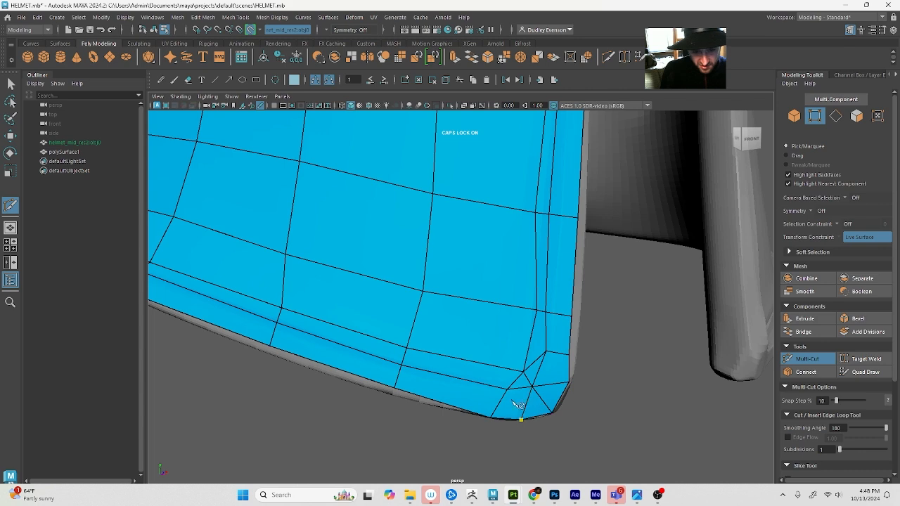
{"action": "key", "text": "q"}
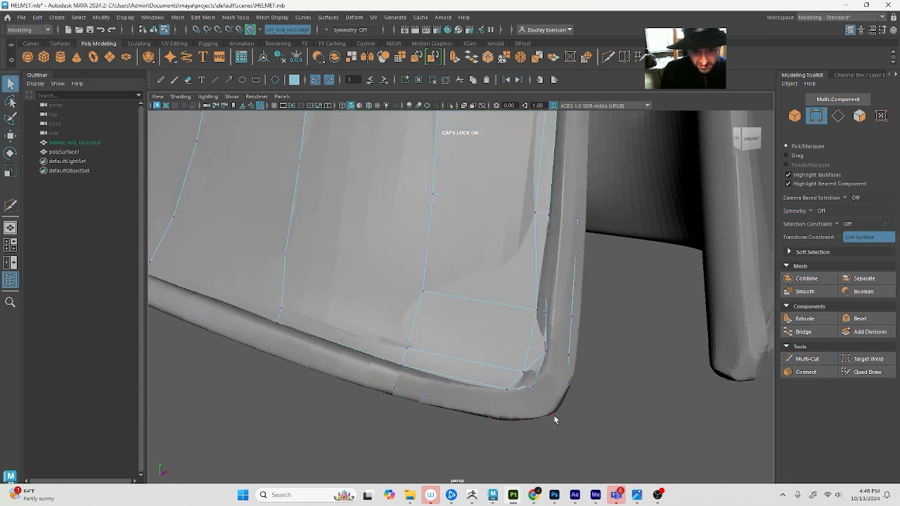
{"action": "left_click", "coordinate": [872, 372]}
{"action": "key", "text": "q"}
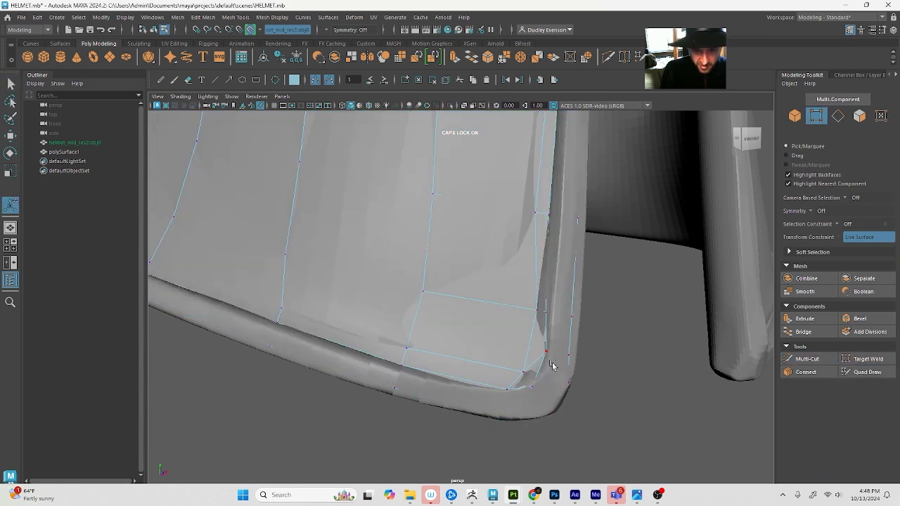
{"action": "left_click", "coordinate": [816, 370]}
{"action": "left_click", "coordinate": [816, 362]}
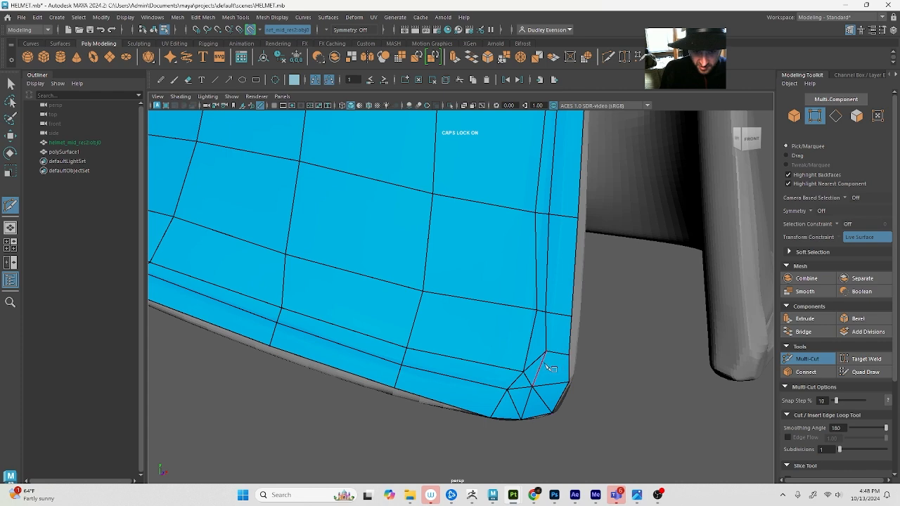
{"action": "key", "text": "q"}
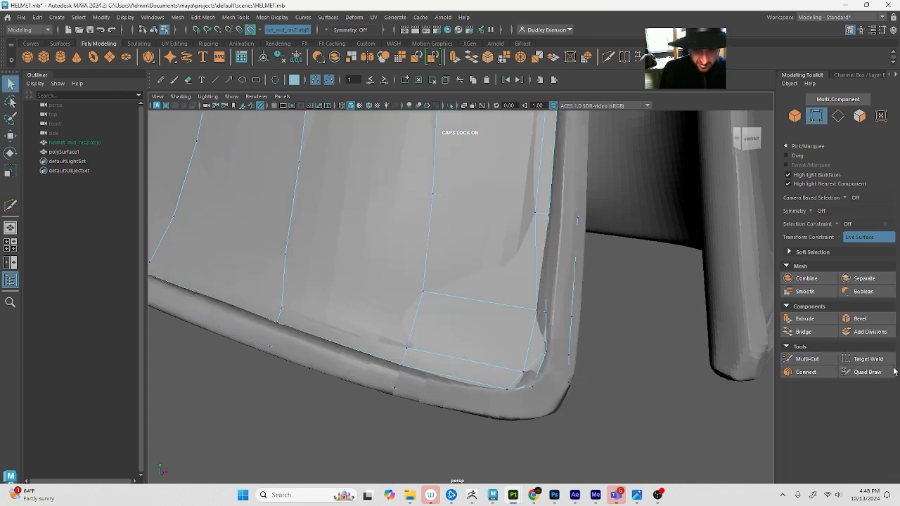
Move the vertices of the supporting loops closer to the cheek plate's front edge with Quad Draw
{"action": "left_click", "coordinate": [867, 371]}
{"action": "left_click_drag", "start_coordinate": [518, 361], "coordinate": [550, 370], "text": "alt"}
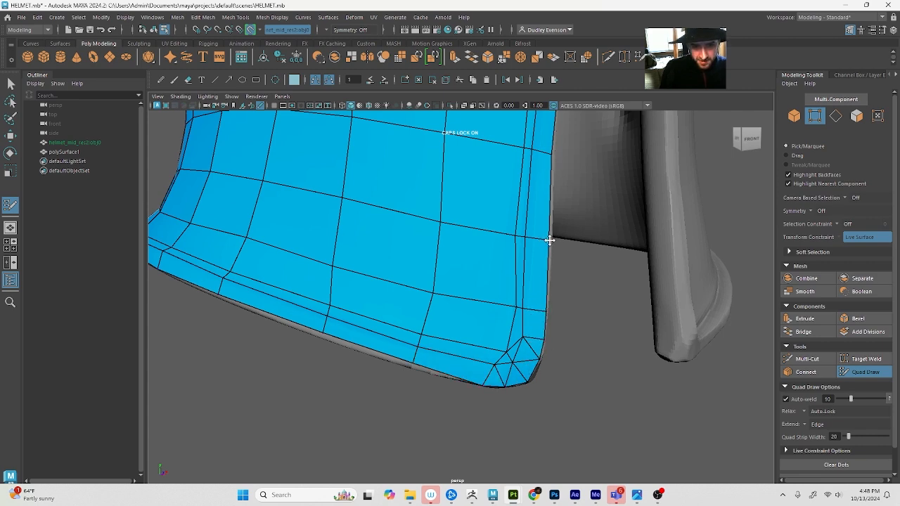
{"action": "middle_click_drag", "start_coordinate": [549, 220], "coordinate": [545, 316], "text": "alt"}
{"action": "scroll", "coordinate": [558, 297], "scroll_direction": "down", "scroll_amount": 3}
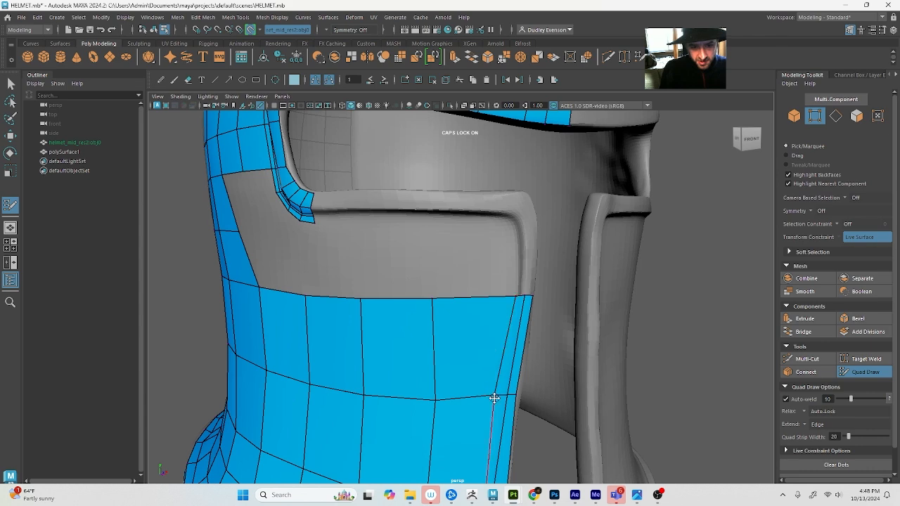
{"action": "middle_click_drag", "start_coordinate": [513, 376], "coordinate": [520, 342], "text": "alt"}
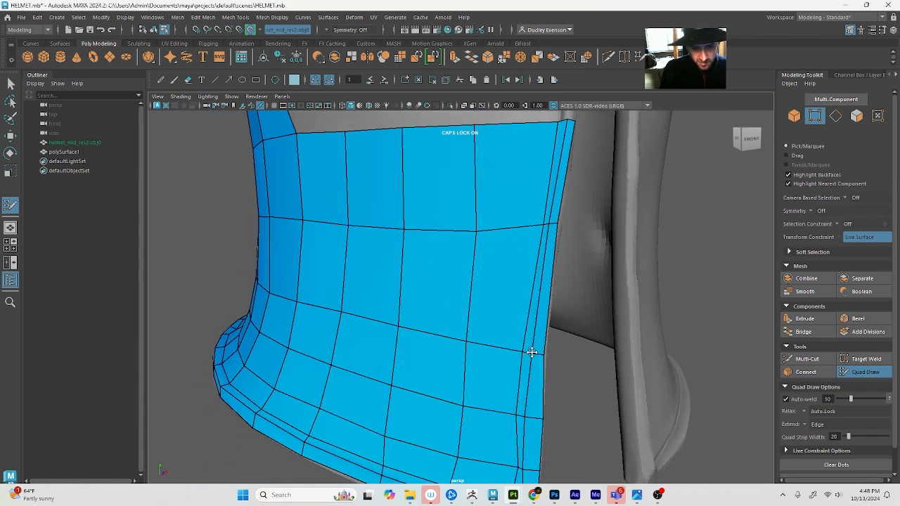
{"action": "left_click_drag", "start_coordinate": [522, 348], "coordinate": [526, 349]}
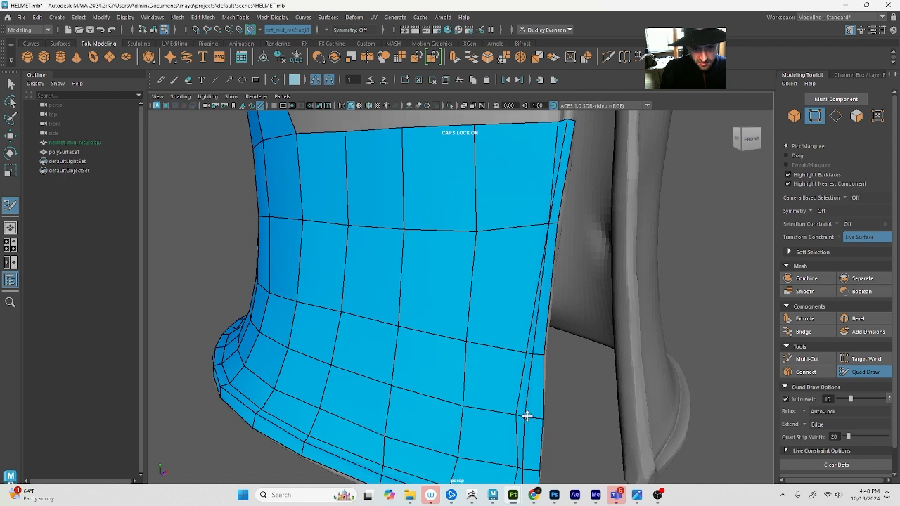
{"action": "left_click_drag", "start_coordinate": [526, 416], "coordinate": [566, 341]}
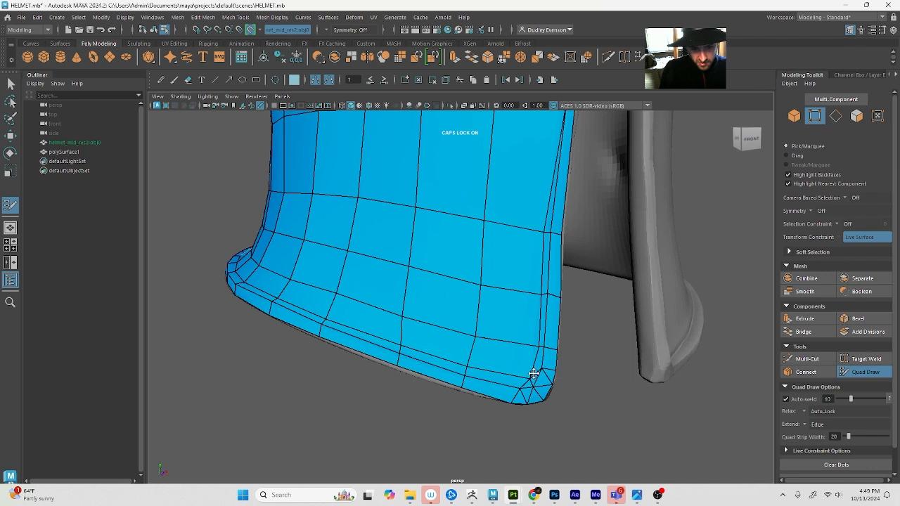
Insert an edge loop with Quad Draw just above the existing rim loops, running around the cheek plate and neck
{"action": "left_click", "coordinate": [471, 349], "text": "ctrl"}
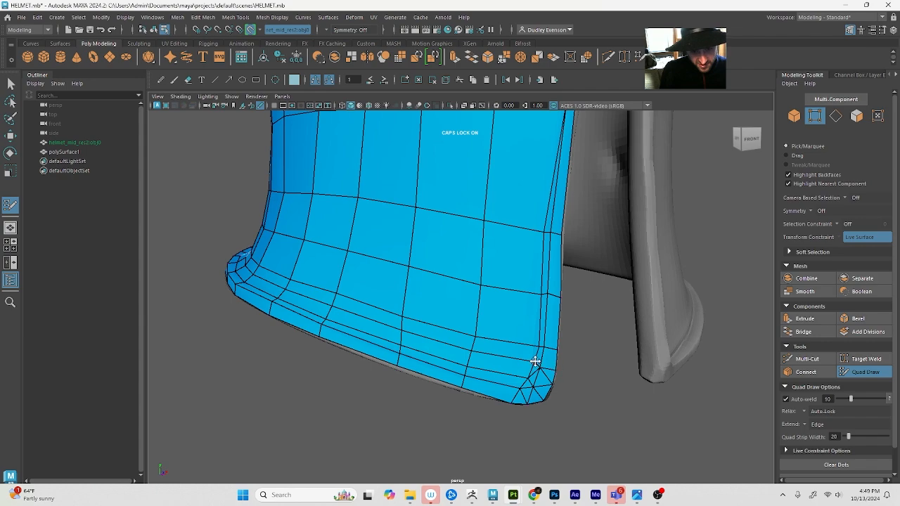
{"action": "left_click_drag", "start_coordinate": [415, 357], "coordinate": [442, 348], "text": "alt"}
{"action": "right_click_drag", "start_coordinate": [442, 347], "coordinate": [380, 311], "text": "alt"}
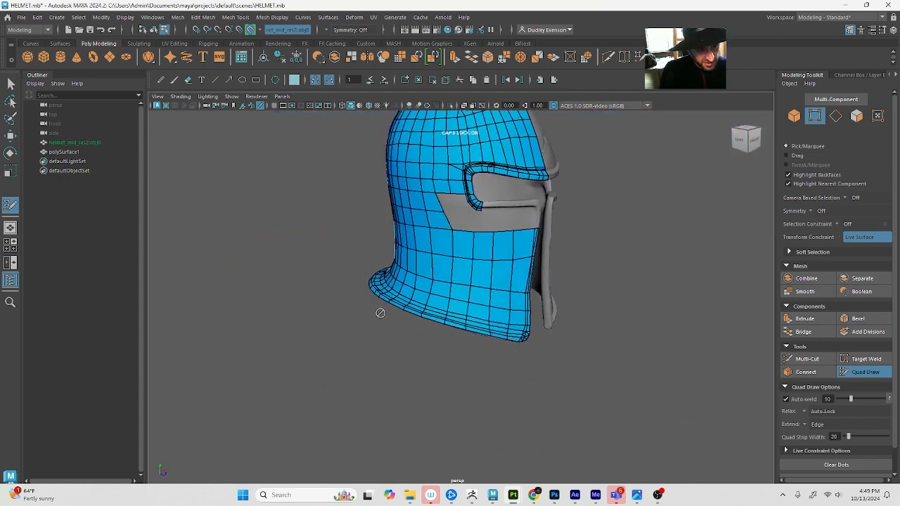
{"action": "left_click_drag", "start_coordinate": [380, 311], "coordinate": [494, 367], "text": "alt"}
{"action": "scroll", "coordinate": [494, 368], "scroll_direction": "up", "scroll_amount": 8}
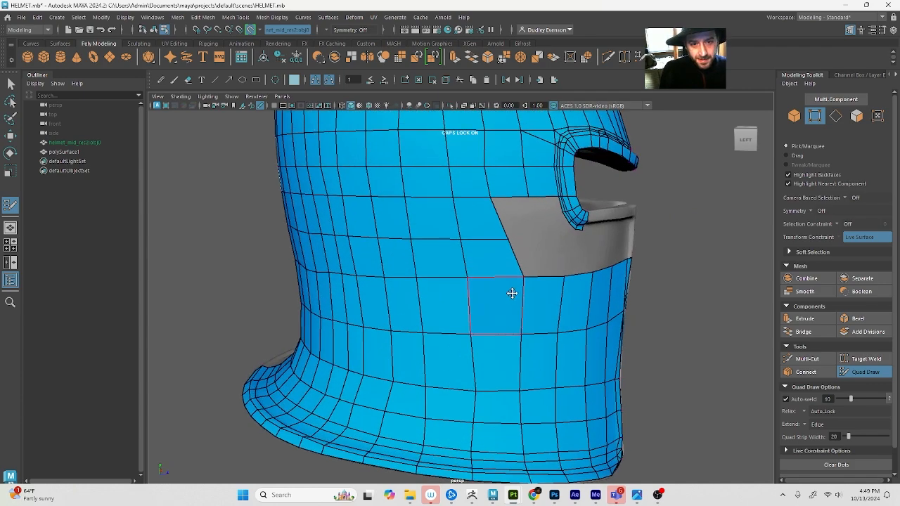
Fill the rear upper part of the cheek gap with quads, connecting the side mesh to the eye opening's lower rear corner
{"action": "scroll", "coordinate": [437, 322], "scroll_direction": "down", "scroll_amount": 5}
{"action": "scroll", "coordinate": [433, 336], "scroll_direction": "up", "scroll_amount": 3}
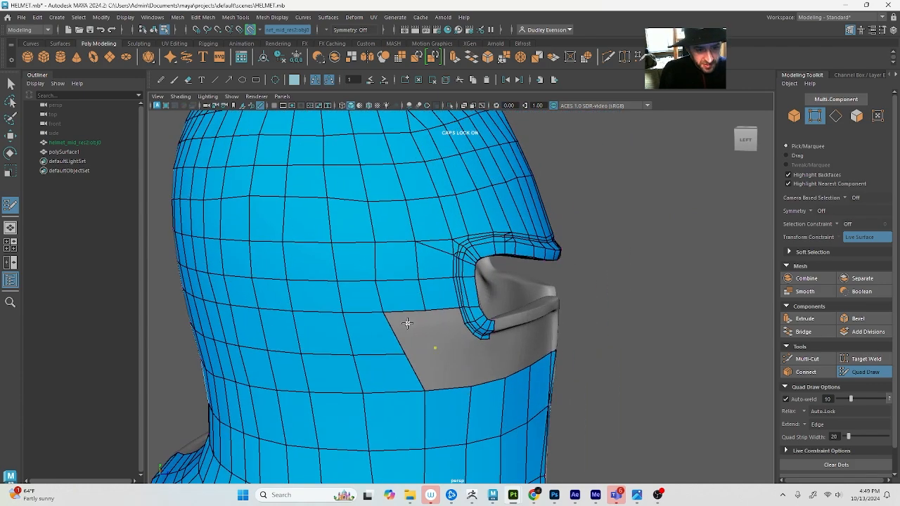
{"action": "scroll", "coordinate": [401, 328], "scroll_direction": "up", "scroll_amount": 4}
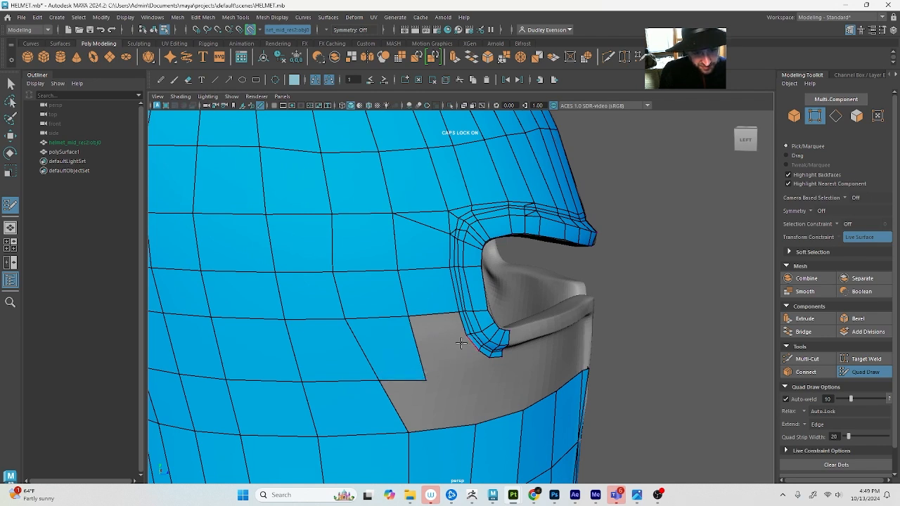
{"action": "left_click", "coordinate": [436, 343], "text": "shift"}
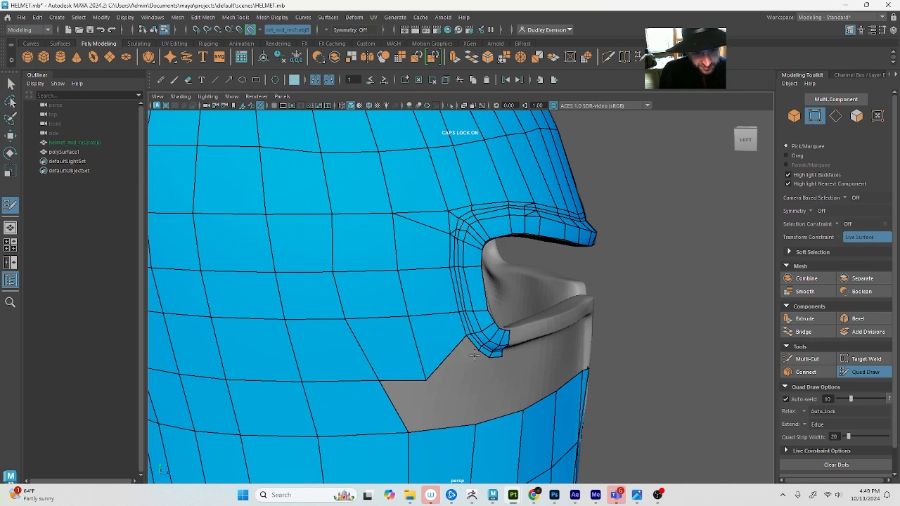
{"action": "left_click", "coordinate": [456, 358], "text": "shift"}
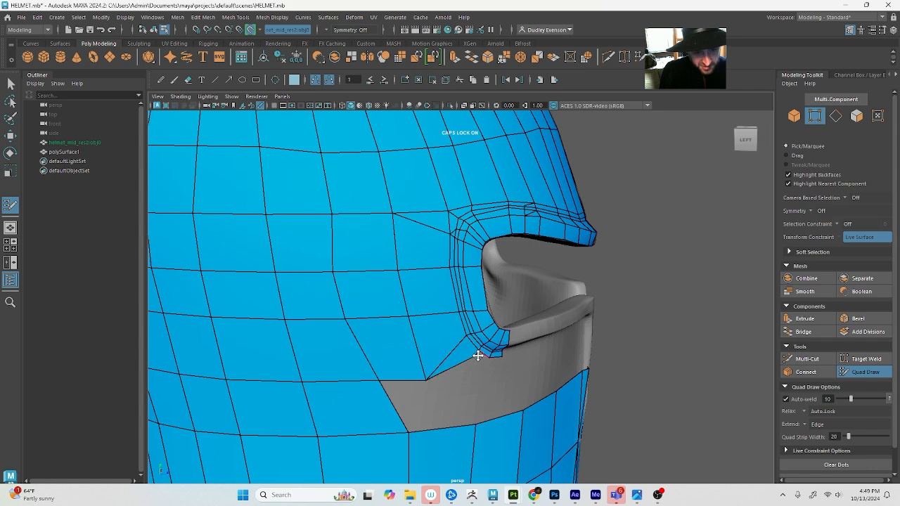
{"action": "left_click_drag", "start_coordinate": [475, 357], "coordinate": [466, 375]}
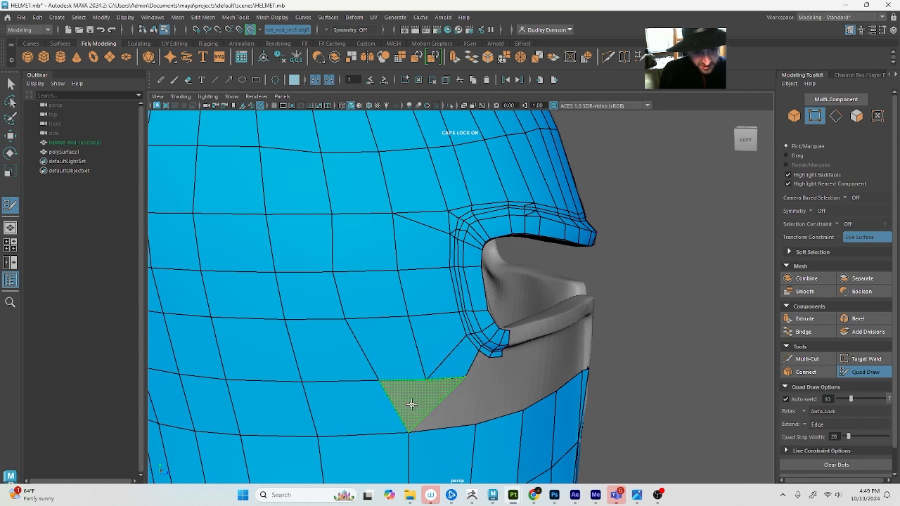
{"action": "left_click_drag", "start_coordinate": [416, 406], "coordinate": [405, 408], "text": "alt"}
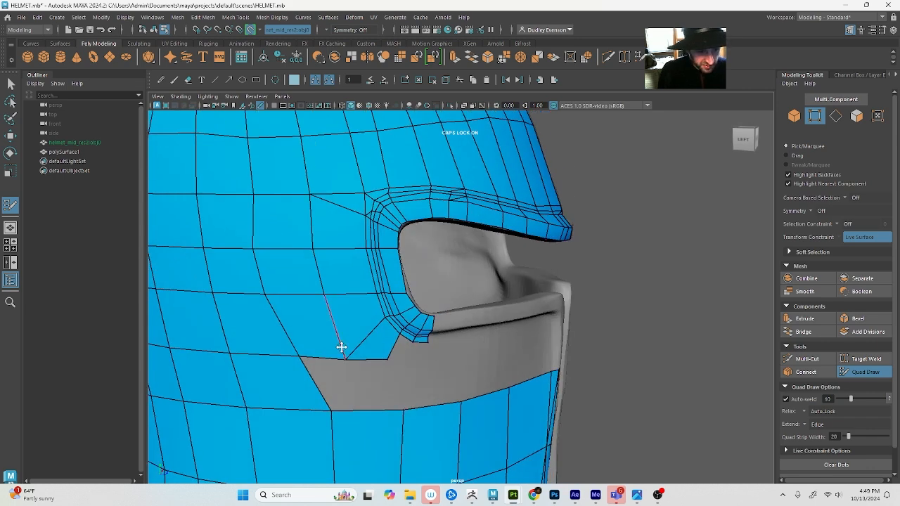
{"action": "scroll", "coordinate": [301, 387], "scroll_direction": "down", "scroll_amount": 3}
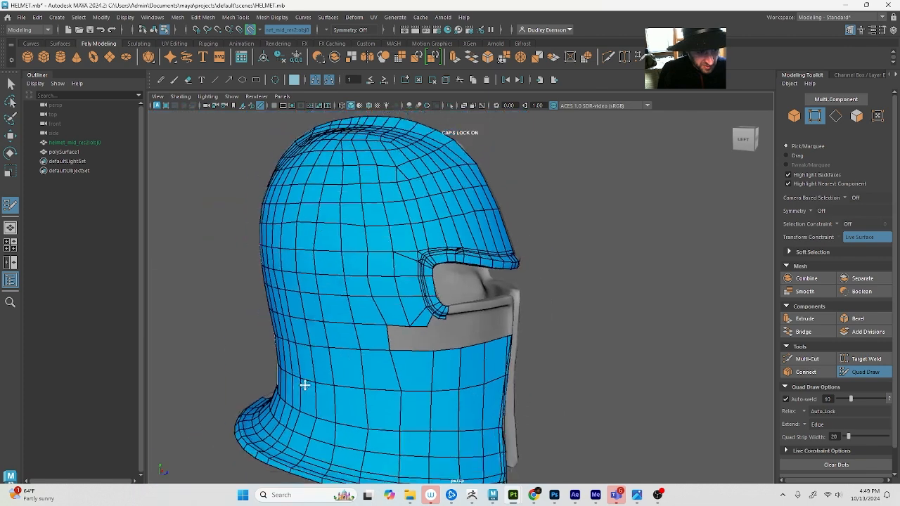
{"action": "left_click_drag", "start_coordinate": [302, 382], "coordinate": [393, 348], "text": "alt"}
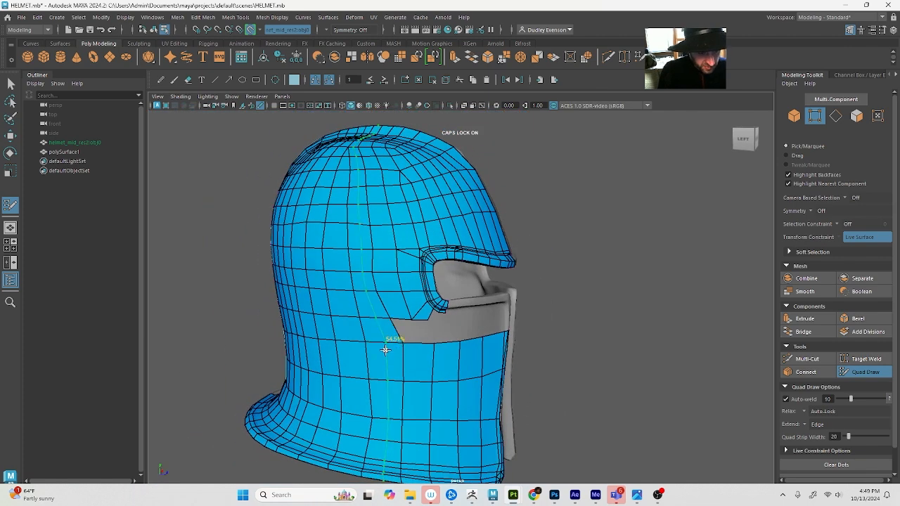
{"action": "left_click", "coordinate": [807, 359]}
{"action": "scroll", "coordinate": [419, 331], "scroll_direction": "down", "scroll_amount": 1}
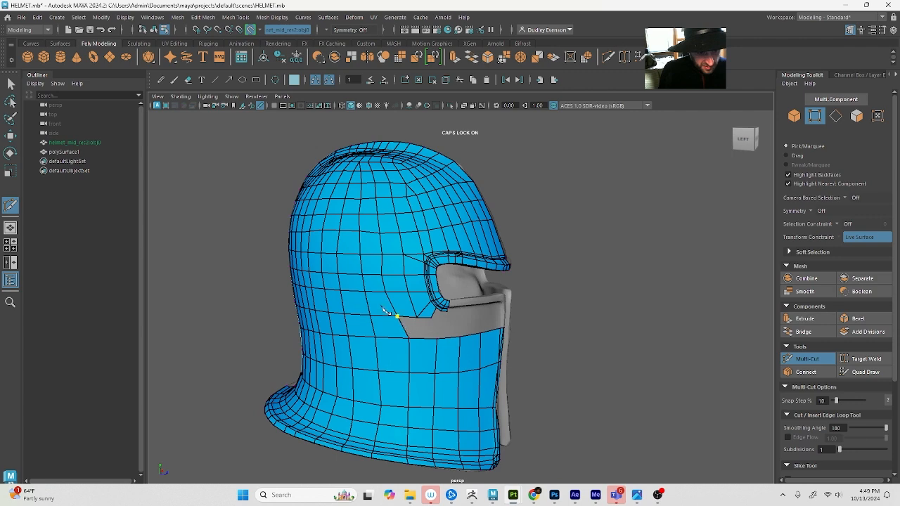
{"action": "key", "text": "q"}
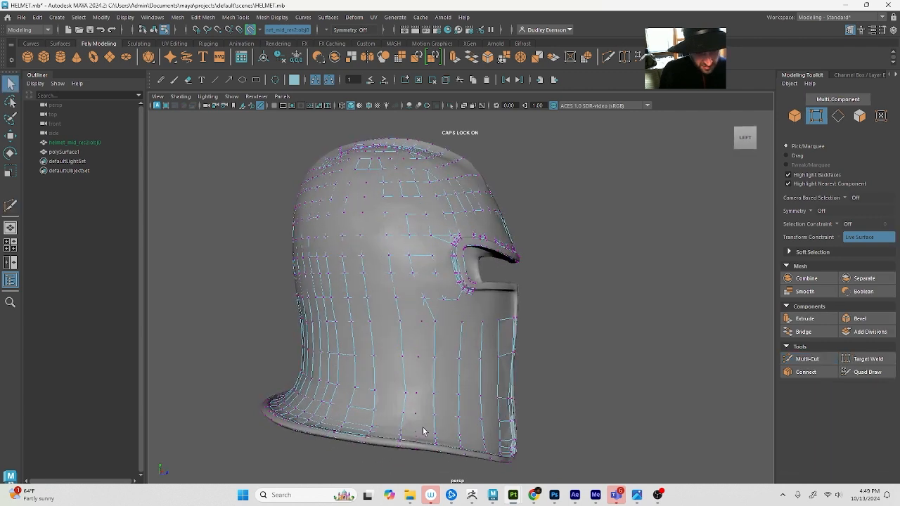
{"action": "left_click", "coordinate": [866, 371]}
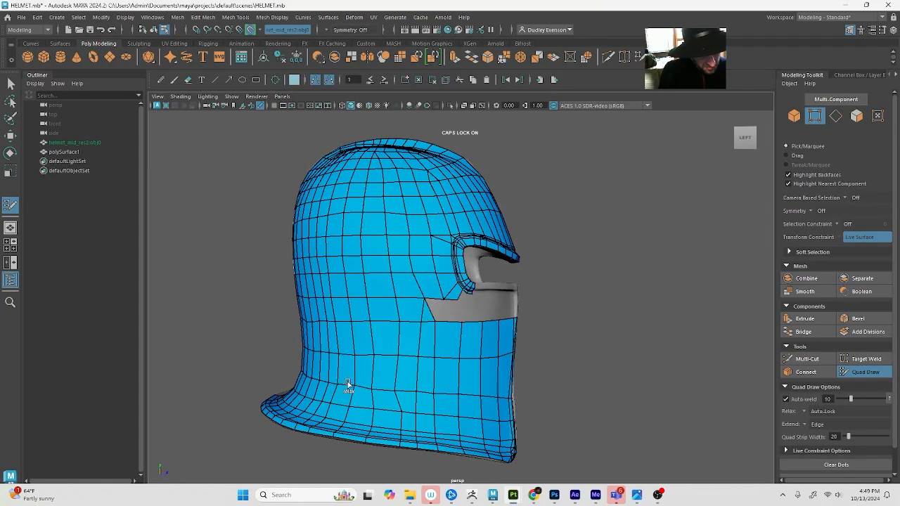
Relax and nudge the vertices across the lower side and cheek plate with Quad Draw to even out the quads
{"action": "left_click_drag", "start_coordinate": [348, 383], "coordinate": [423, 394], "text": "shift"}
{"action": "left_click_drag", "start_coordinate": [359, 387], "coordinate": [359, 391]}
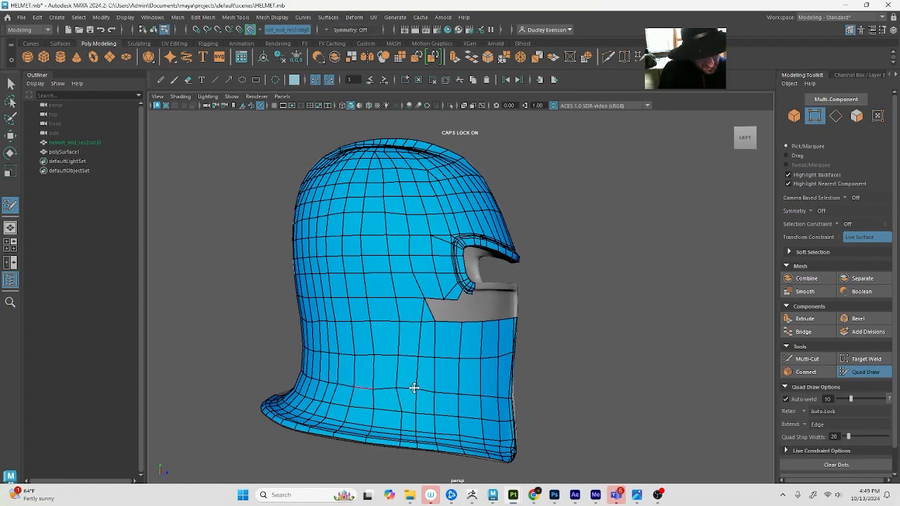
{"action": "left_click_drag", "start_coordinate": [403, 410], "coordinate": [395, 411]}
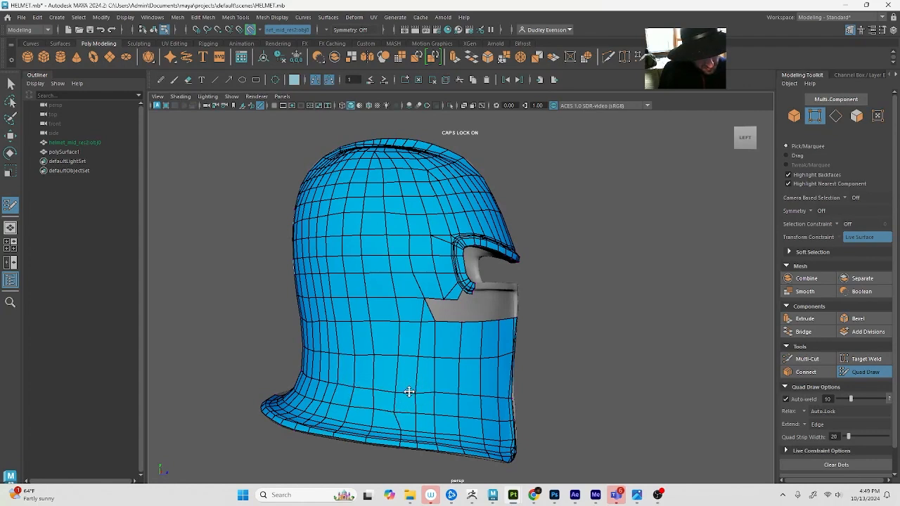
{"action": "left_click_drag", "start_coordinate": [398, 423], "coordinate": [404, 428], "text": "alt"}
{"action": "right_click_drag", "start_coordinate": [404, 428], "coordinate": [416, 437], "text": "alt"}
{"action": "middle_click_drag", "start_coordinate": [456, 416], "coordinate": [464, 392], "text": "alt"}
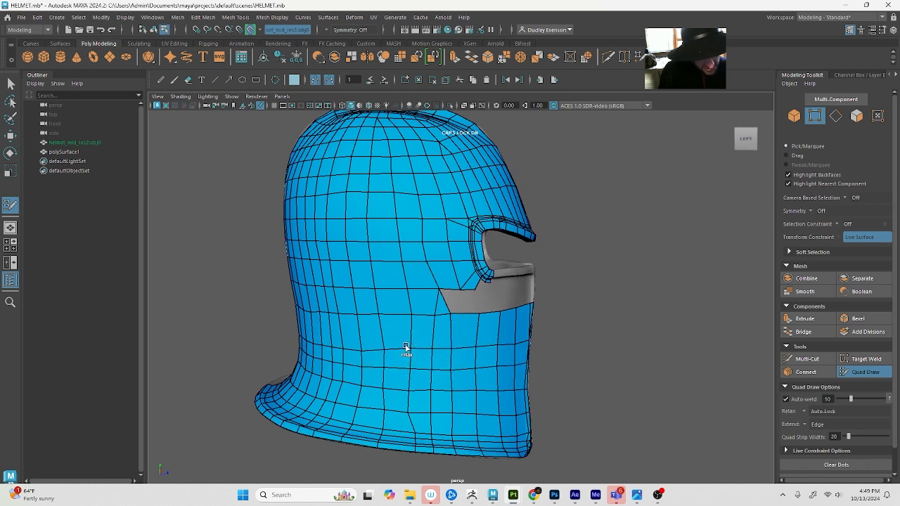
Relax the quads around the side of the neck and raise the low vertex on the back centre seam
{"action": "left_click_drag", "start_coordinate": [305, 334], "coordinate": [345, 335], "text": "alt"}
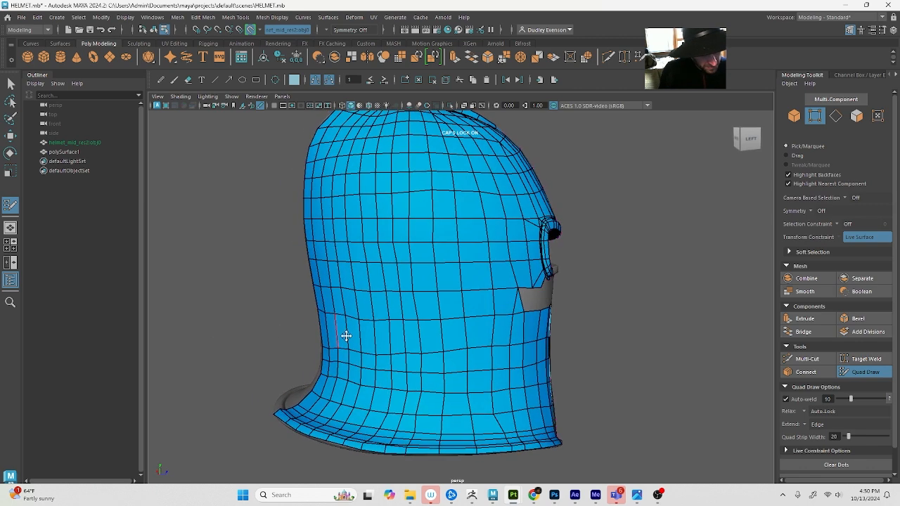
{"action": "mouse_move", "coordinate": [416, 358]}
{"action": "left_mouse_down", "text": "shift"}
{"action": "mouse_move", "coordinate": [353, 353]}
{"action": "mouse_move", "coordinate": [407, 357]}
{"action": "mouse_move", "coordinate": [357, 341]}
{"action": "mouse_move", "coordinate": [462, 356]}
{"action": "left_mouse_up", "text": "shift"}
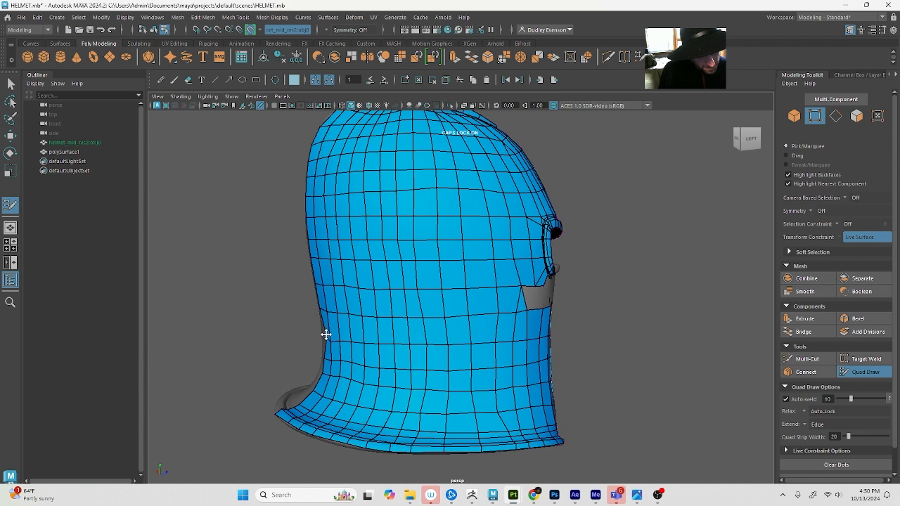
{"action": "left_click_drag", "start_coordinate": [317, 327], "coordinate": [592, 366], "text": "alt"}
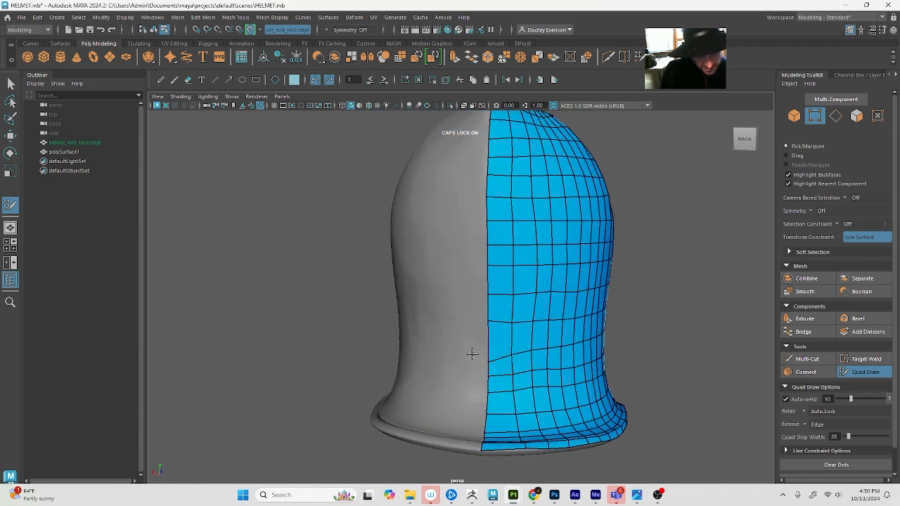
{"action": "left_click_drag", "start_coordinate": [489, 363], "coordinate": [489, 348]}
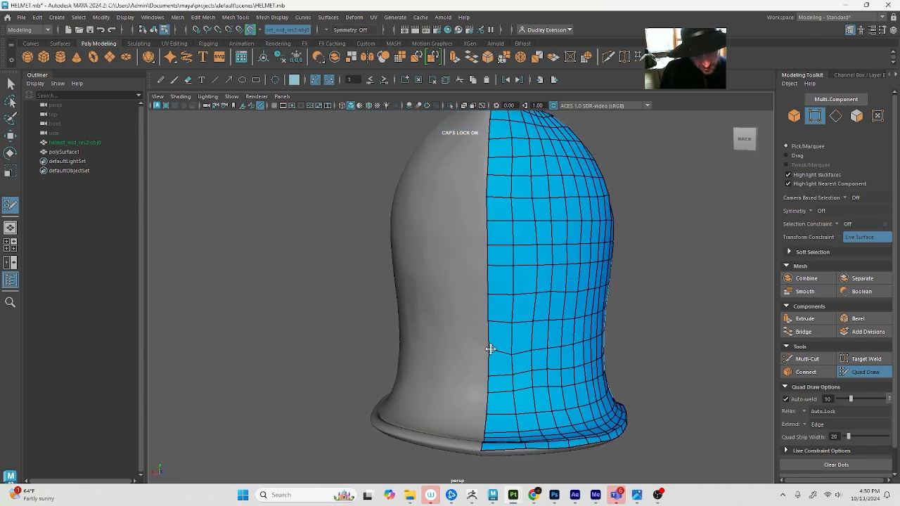
{"action": "key", "text": "w"}
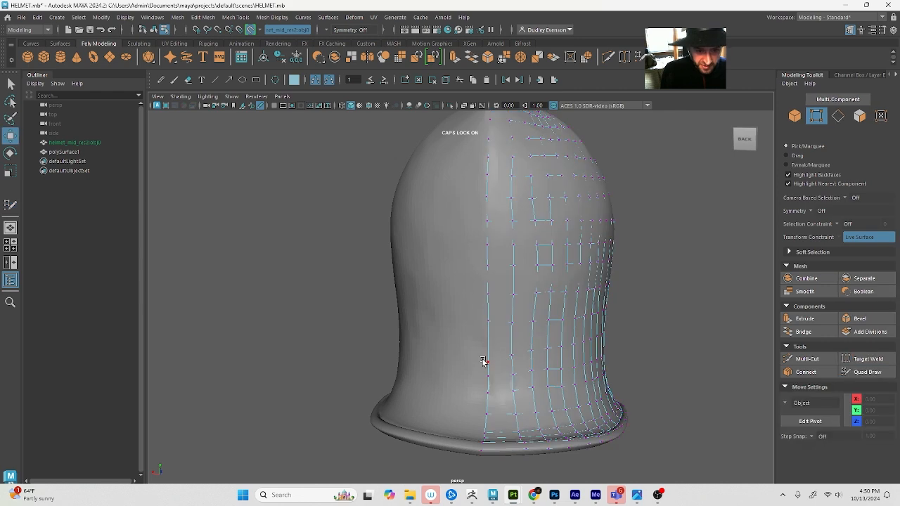
{"action": "left_click", "coordinate": [487, 361]}
{"action": "left_click_drag", "start_coordinate": [488, 338], "coordinate": [491, 324]}
{"action": "left_click", "coordinate": [510, 354]}
{"action": "key", "text": "q"}
{"action": "left_click", "coordinate": [864, 371]}
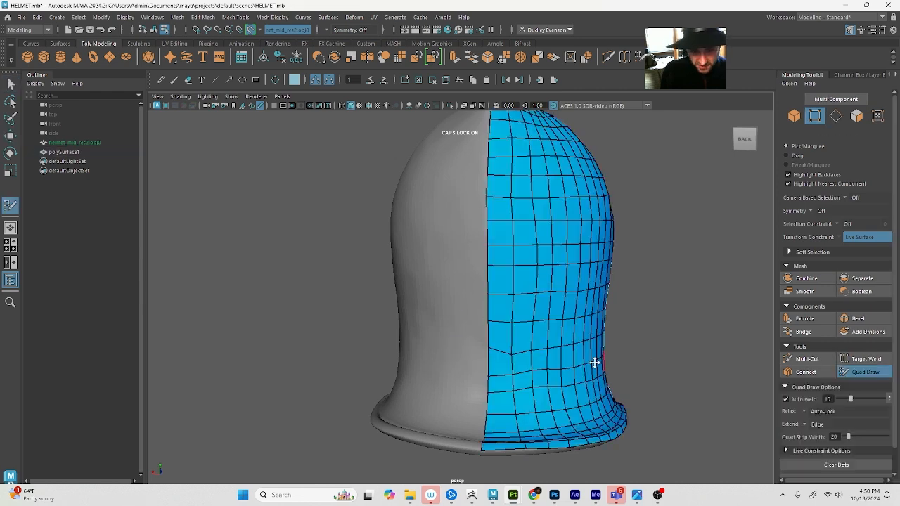
Relax the mesh across the rear of the neck and along the cheek plate with Quad Draw
{"action": "left_click_drag", "start_coordinate": [594, 363], "coordinate": [356, 361], "text": "alt"}
{"action": "mouse_move", "coordinate": [429, 358]}
{"action": "left_mouse_down", "text": "shift"}
{"action": "mouse_move", "coordinate": [508, 345]}
{"action": "mouse_move", "coordinate": [448, 355]}
{"action": "mouse_move", "coordinate": [450, 366]}
{"action": "mouse_move", "coordinate": [491, 385]}
{"action": "left_mouse_up", "text": "shift"}
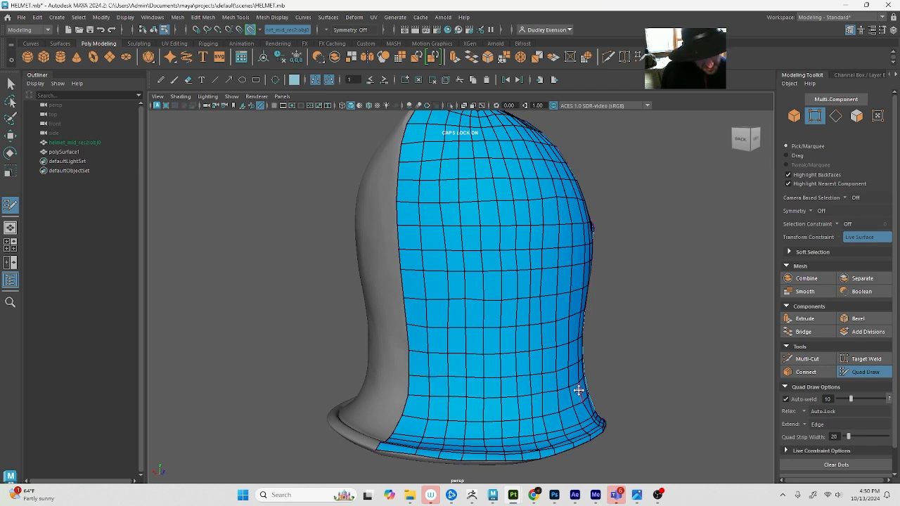
{"action": "left_click_drag", "start_coordinate": [578, 390], "coordinate": [401, 370], "text": "alt"}
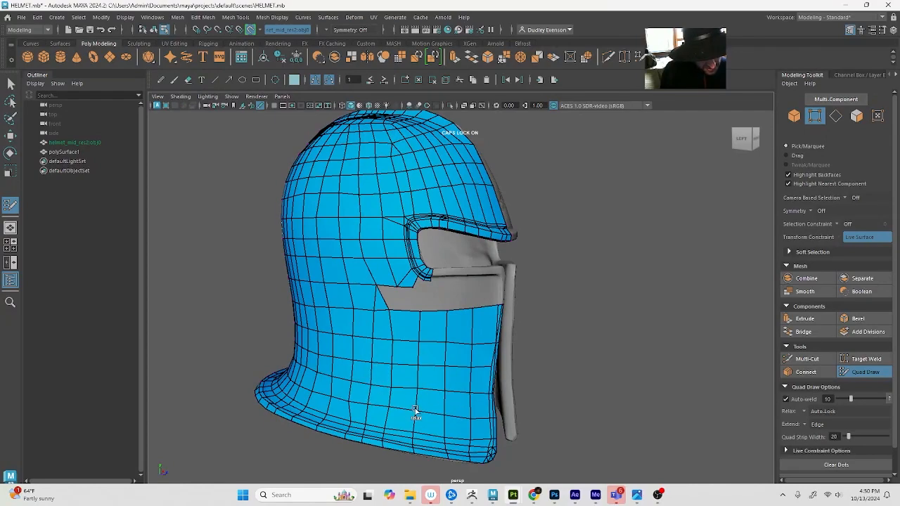
{"action": "left_click_drag", "start_coordinate": [323, 388], "coordinate": [353, 386], "text": "alt"}
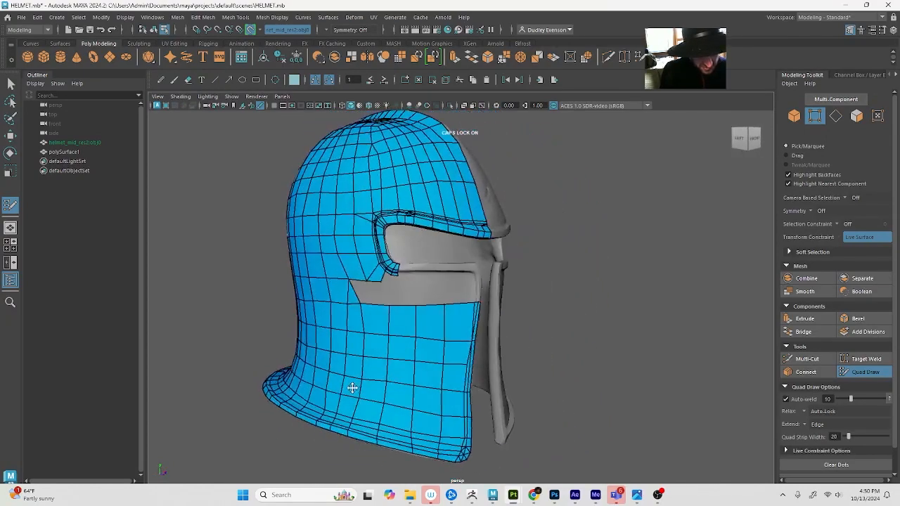
{"action": "left_click_drag", "start_coordinate": [388, 334], "coordinate": [373, 347], "text": "alt"}
{"action": "right_click_drag", "start_coordinate": [380, 342], "coordinate": [401, 362], "text": "alt"}
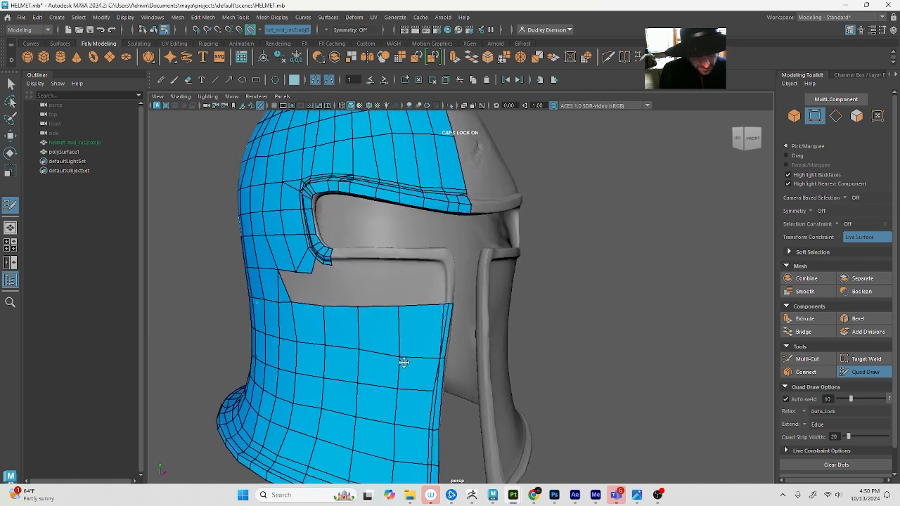
Delete the pinched narrow faces along the cheek plate's front edge, just below the top row of quads
{"action": "left_click_drag", "start_coordinate": [401, 362], "coordinate": [437, 363], "text": "alt"}
{"action": "right_click_drag", "start_coordinate": [438, 363], "coordinate": [469, 385], "text": "alt"}
{"action": "middle_click_drag", "start_coordinate": [486, 385], "coordinate": [636, 315], "text": "alt"}
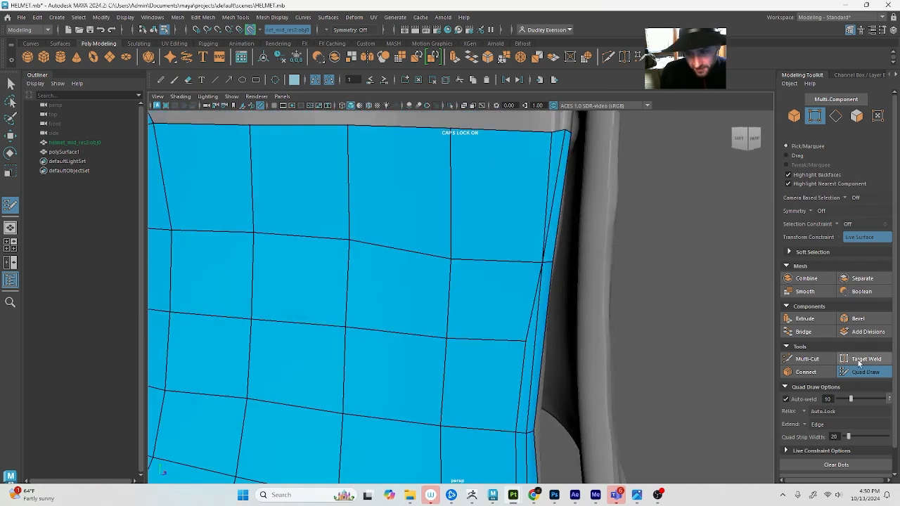
{"action": "left_click", "coordinate": [807, 358]}
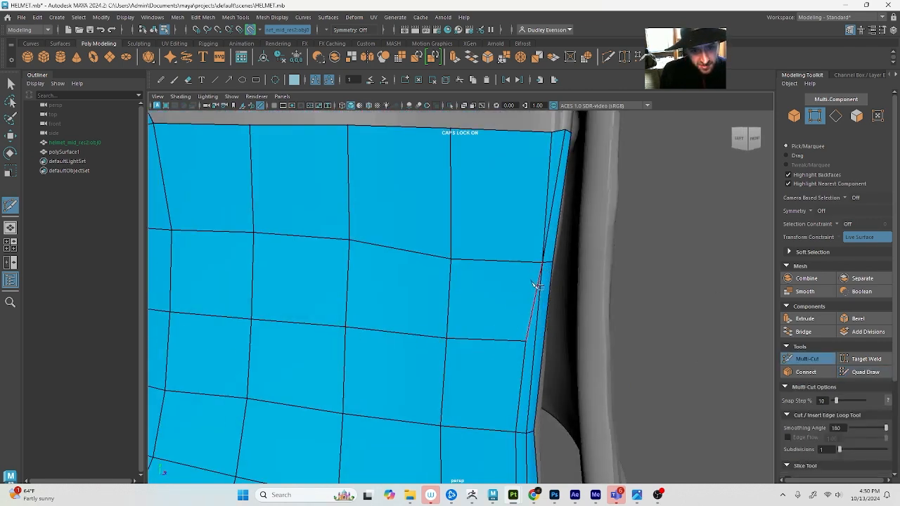
{"action": "key", "text": "q"}
{"action": "right_click_drag", "start_coordinate": [526, 340], "coordinate": [529, 371]}
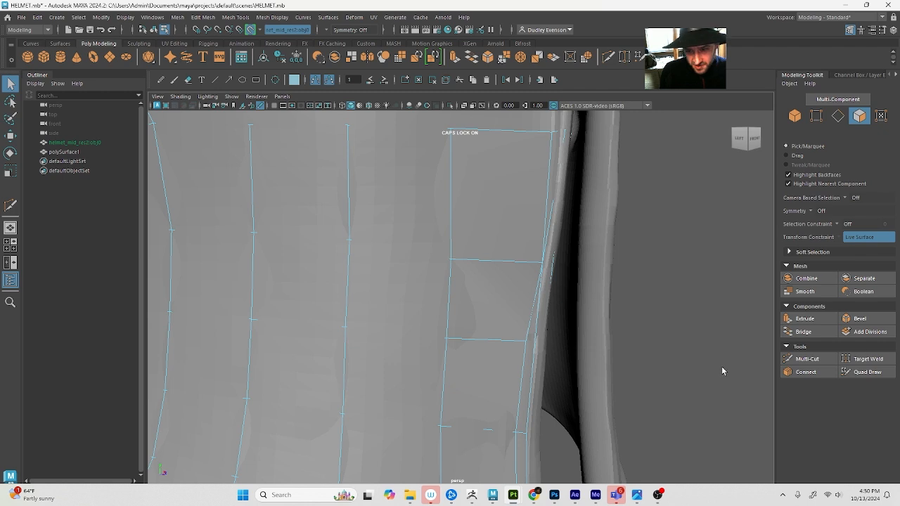
{"action": "left_click", "coordinate": [534, 338]}
{"action": "left_click", "coordinate": [542, 328], "text": "shift"}
{"action": "key", "text": "Delete"}
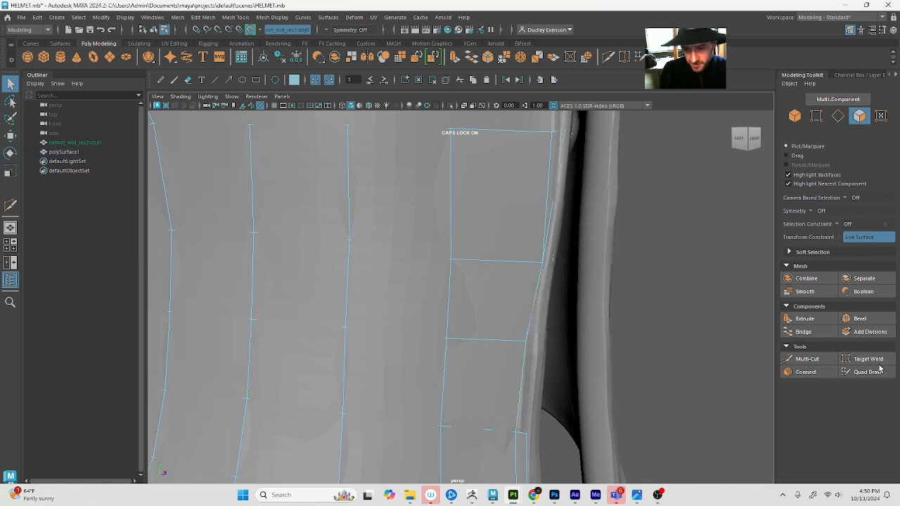
Fill the lower part of the deleted inner strip with a narrow quad beside the cheek plate's front edge
{"action": "left_click", "coordinate": [878, 369]}
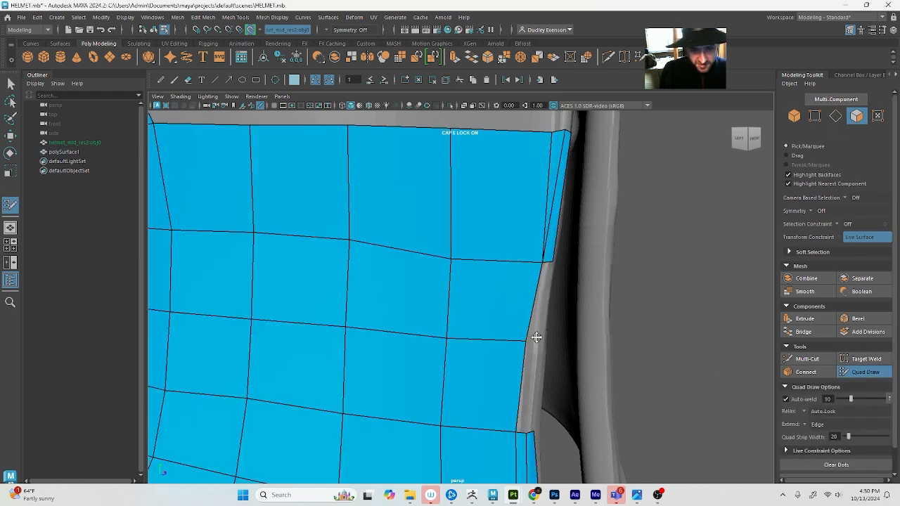
{"action": "left_click", "coordinate": [528, 373], "text": "shift"}
{"action": "left_click_drag", "start_coordinate": [540, 355], "coordinate": [523, 345], "text": "alt"}
{"action": "middle_click_drag", "start_coordinate": [524, 344], "coordinate": [490, 348], "text": "alt"}
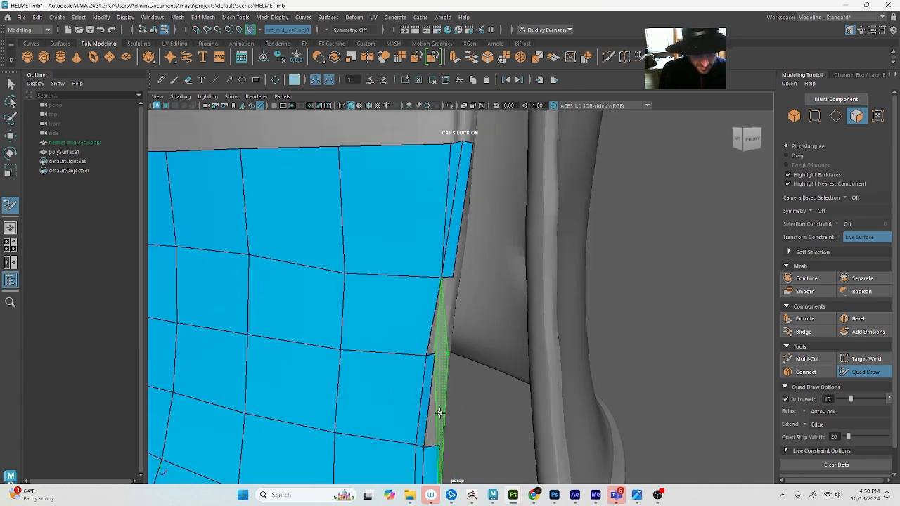
Place Quad Draw dots along the front rim, fill the outer quad beside the inner strip and move its lower corner towards the neighbouring vertex
{"action": "scroll", "coordinate": [446, 400], "scroll_direction": "down", "scroll_amount": 4}
{"action": "middle_click_drag", "start_coordinate": [400, 439], "coordinate": [424, 375], "text": "alt"}
{"action": "scroll", "coordinate": [434, 406], "scroll_direction": "up", "scroll_amount": 6}
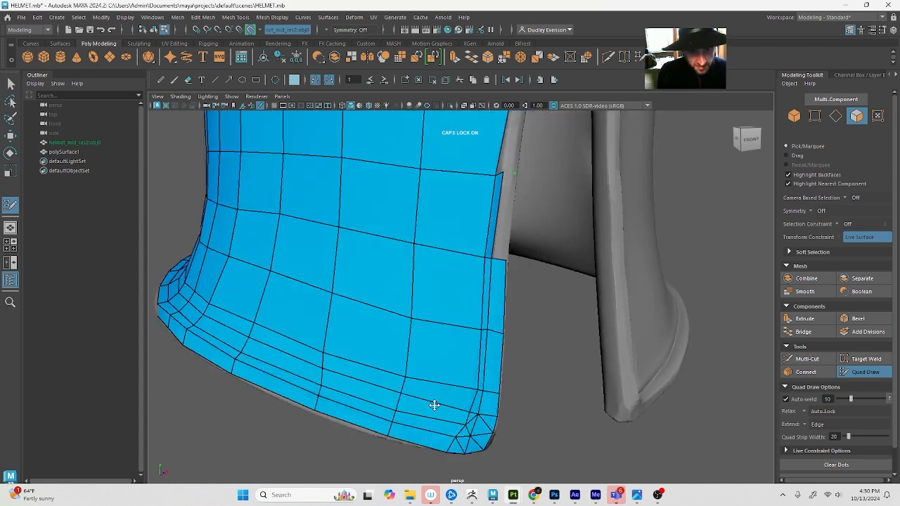
{"action": "middle_click_drag", "start_coordinate": [433, 406], "coordinate": [414, 432], "text": "alt"}
{"action": "scroll", "coordinate": [440, 342], "scroll_direction": "up", "scroll_amount": 4}
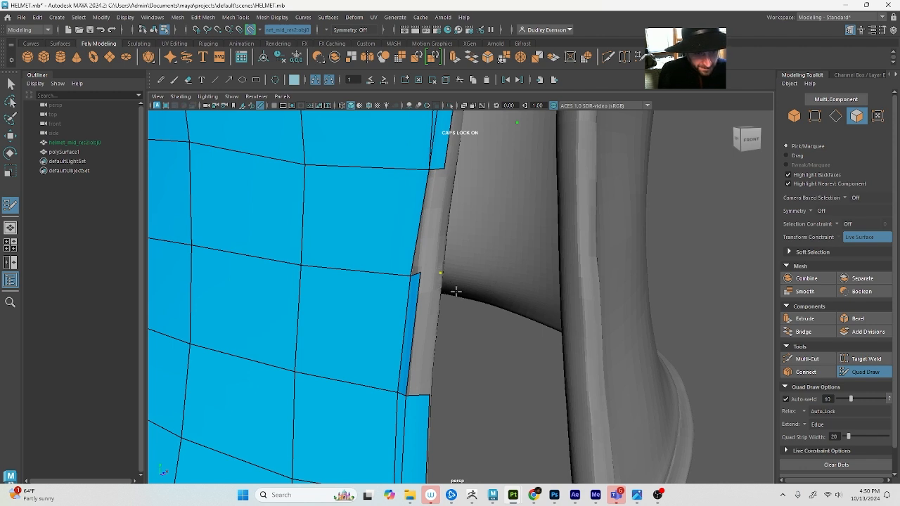
{"action": "left_click_drag", "start_coordinate": [457, 299], "coordinate": [461, 301], "text": "alt"}
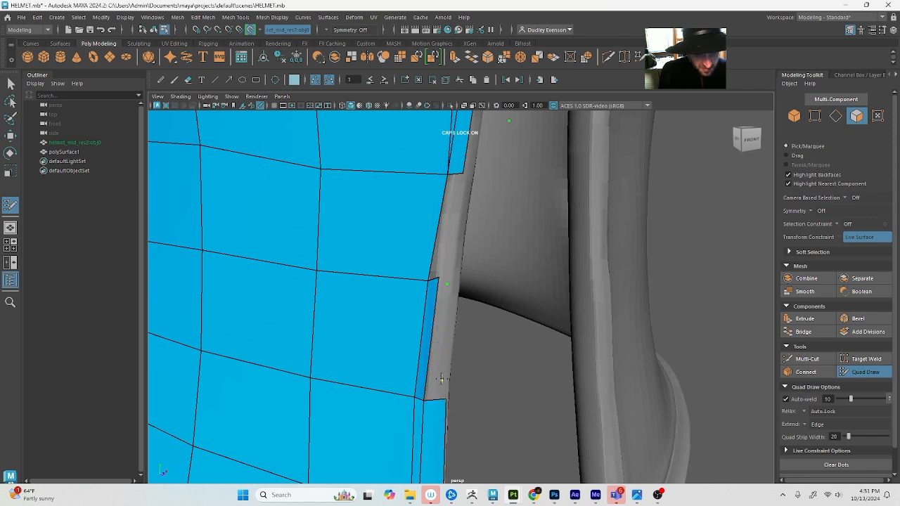
{"action": "left_click", "coordinate": [433, 353], "text": "shift"}
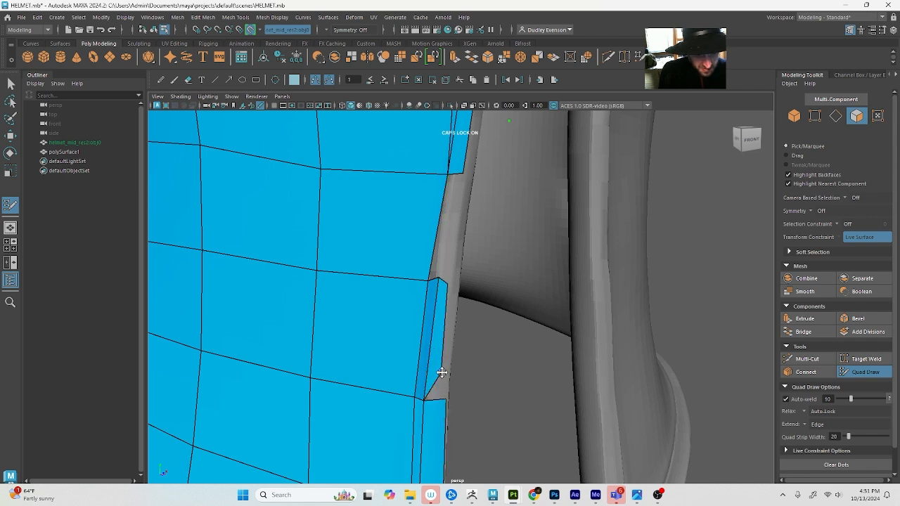
{"action": "left_click_drag", "start_coordinate": [441, 372], "coordinate": [448, 397]}
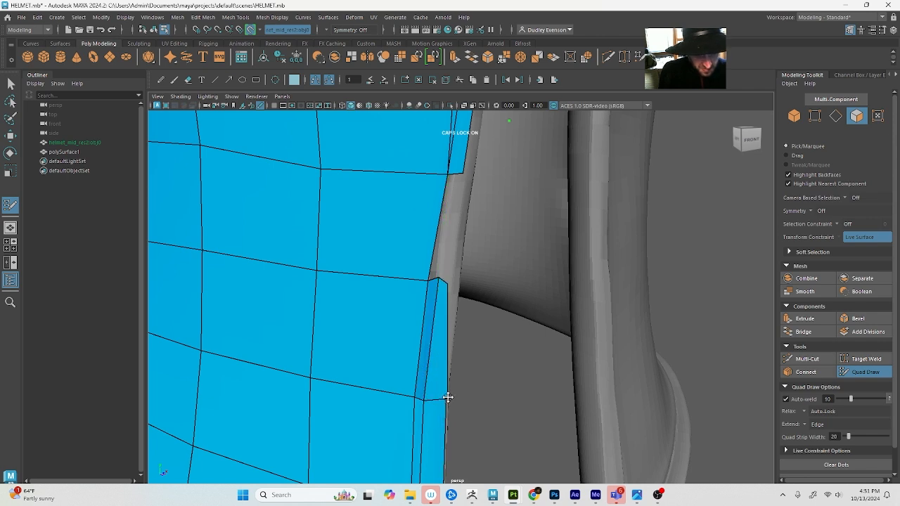
Weld the new outer quad's lower corner to the vertex of the strip below with Target Weld
{"action": "left_click", "coordinate": [866, 358]}
{"action": "key", "text": "4"}
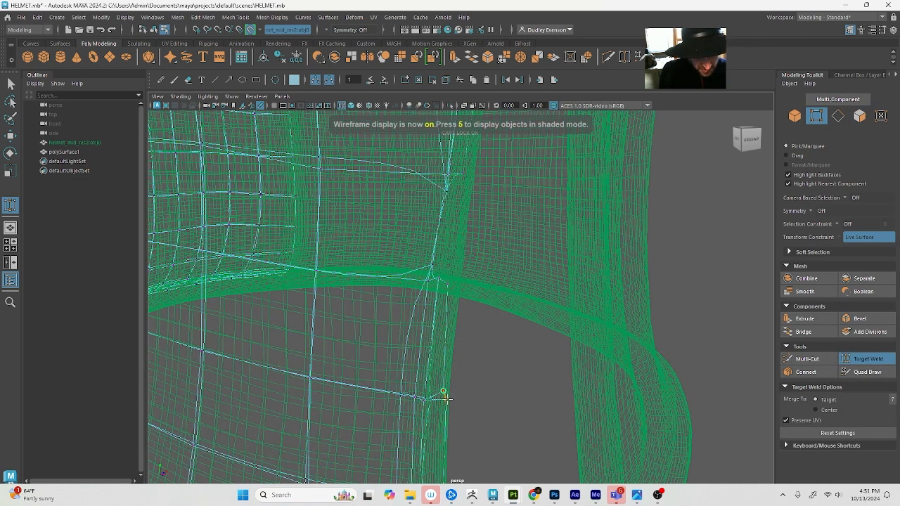
{"action": "key", "text": "1"}
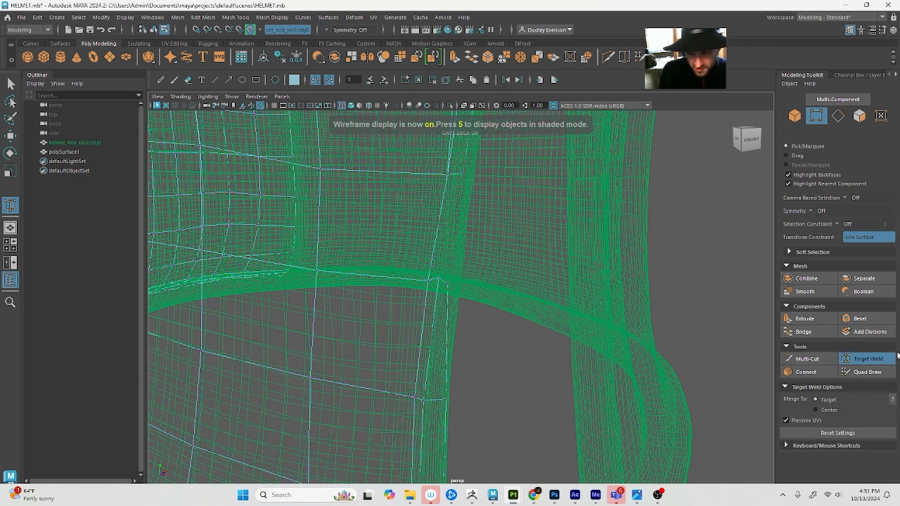
{"action": "left_click", "coordinate": [864, 372]}
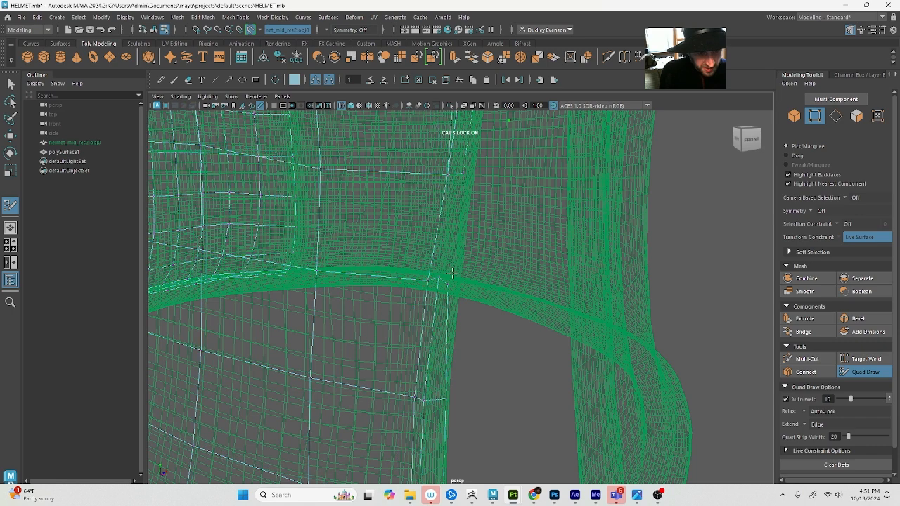
{"action": "key", "text": "5"}
Merge the upper vertex of the pinched inner edge into its neighbour at the top of the cheek plate's front strip
{"action": "middle_click_drag", "start_coordinate": [453, 225], "coordinate": [468, 287], "text": "alt"}
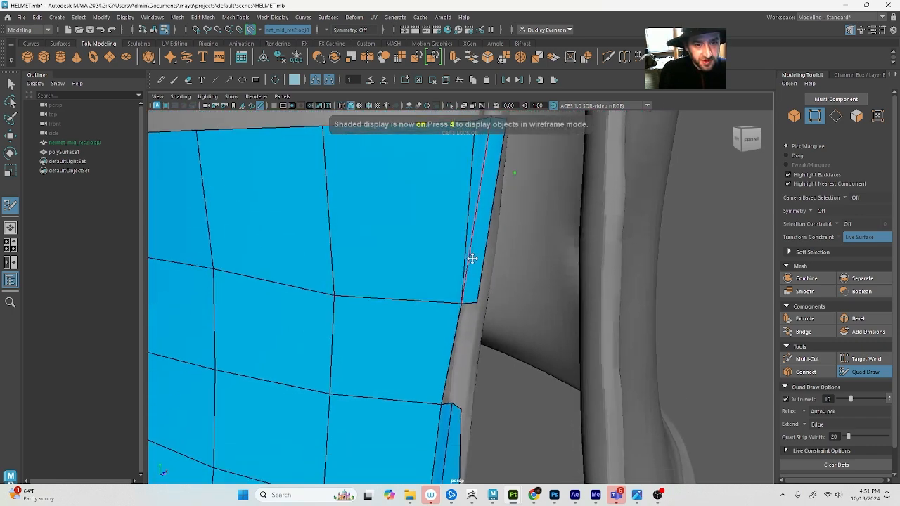
{"action": "scroll", "coordinate": [476, 272], "scroll_direction": "down", "scroll_amount": 4}
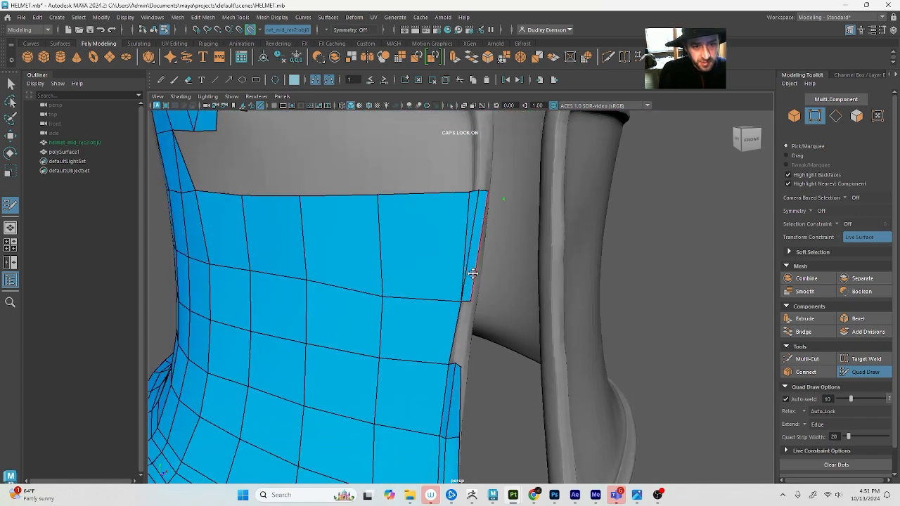
{"action": "key", "text": "q"}
{"action": "left_click", "coordinate": [868, 371]}
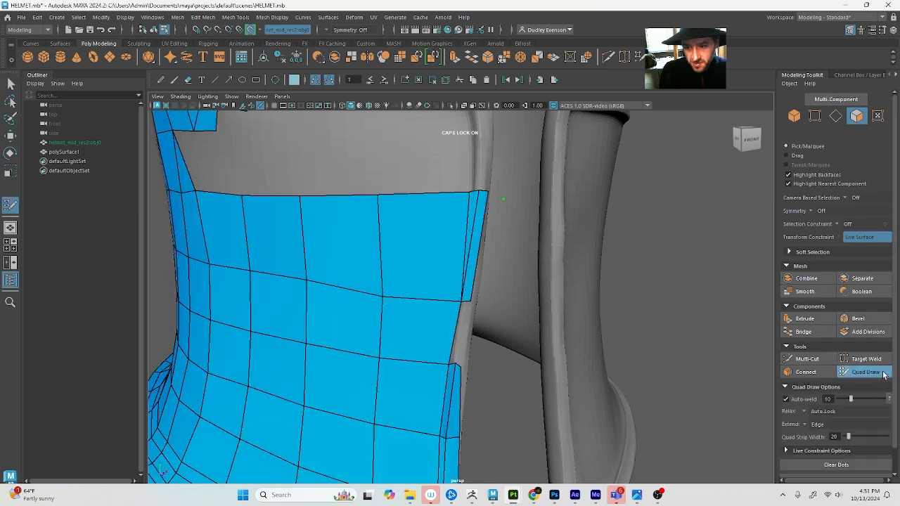
{"action": "left_click_drag", "start_coordinate": [479, 189], "coordinate": [470, 190]}
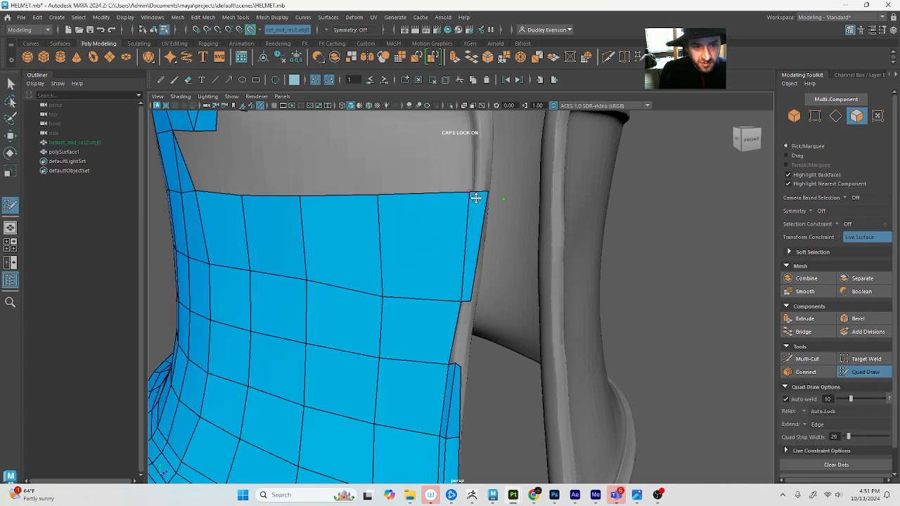
Shift the inner edge of the cheek plate's top front quad inwards and split the quad with an extra narrow strip
{"action": "left_click_drag", "start_coordinate": [461, 301], "coordinate": [453, 298]}
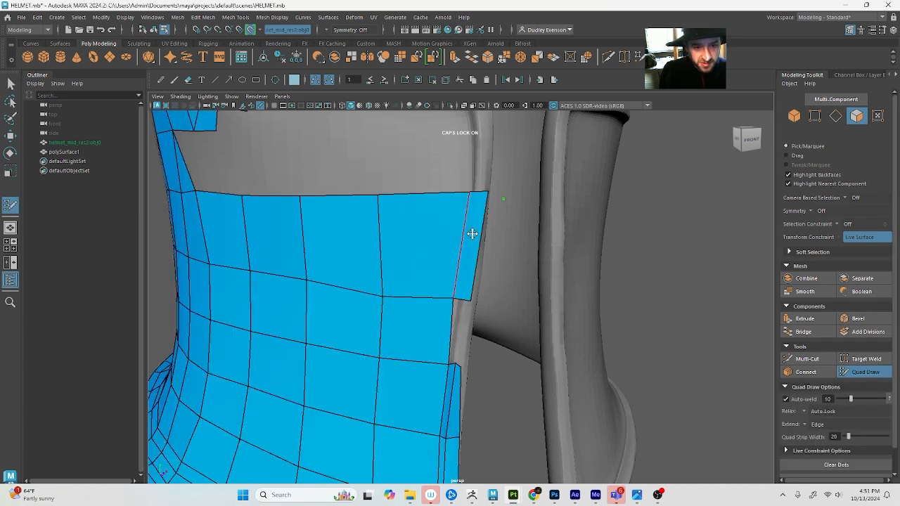
{"action": "left_click_drag", "start_coordinate": [464, 193], "coordinate": [458, 192]}
{"action": "left_click", "coordinate": [472, 192], "text": "ctrl"}
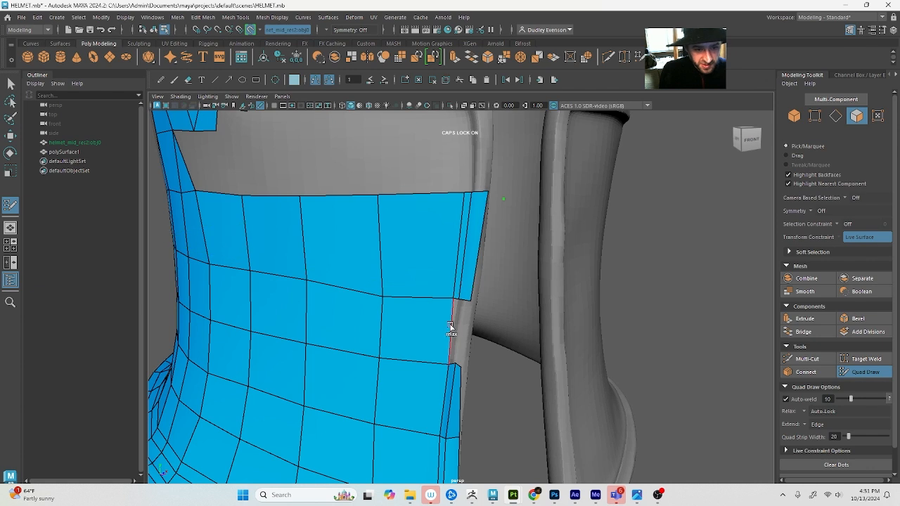
Fill the gap in the front strip with narrow quads and align its inner and outer vertices with the strips above and below
{"action": "scroll", "coordinate": [450, 330], "scroll_direction": "up", "scroll_amount": 2}
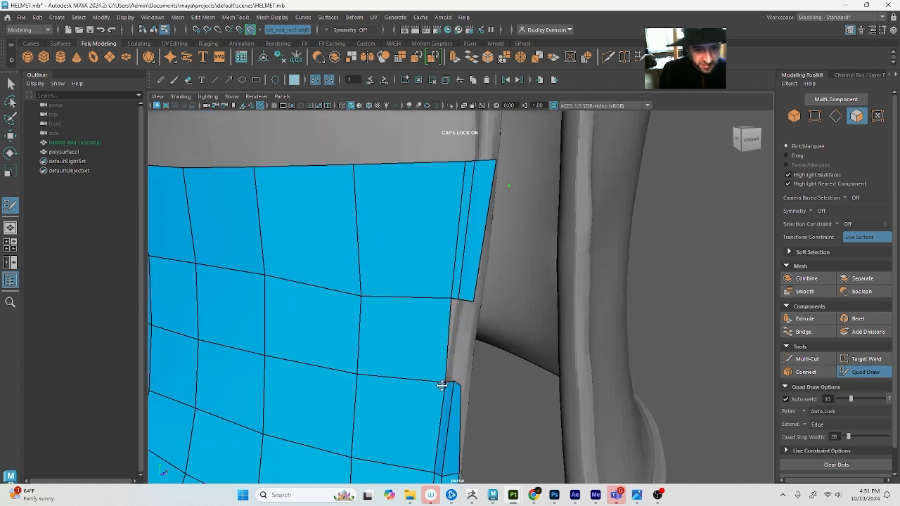
{"action": "mouse_move", "coordinate": [442, 386]}
{"action": "left_mouse_down"}
{"action": "mouse_move", "coordinate": [443, 371]}
{"action": "mouse_move", "coordinate": [432, 377]}
{"action": "left_mouse_up"}
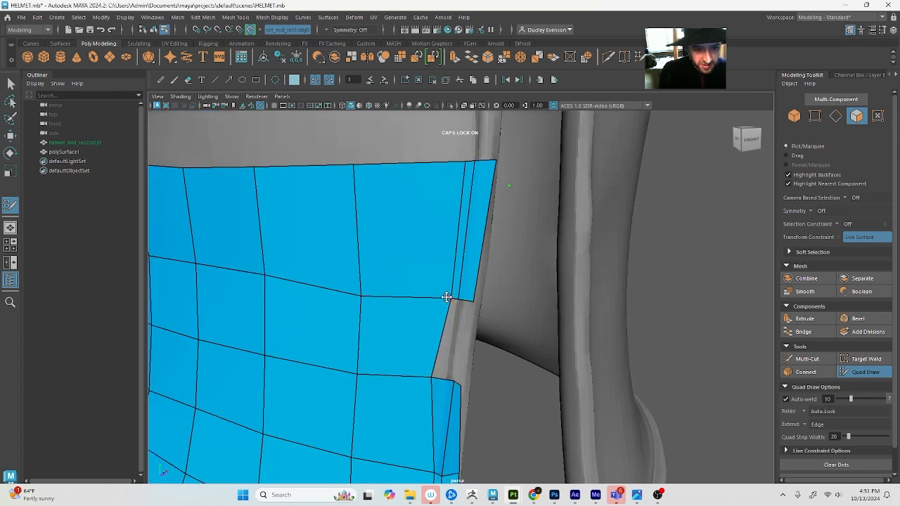
{"action": "left_click_drag", "start_coordinate": [447, 297], "coordinate": [431, 295]}
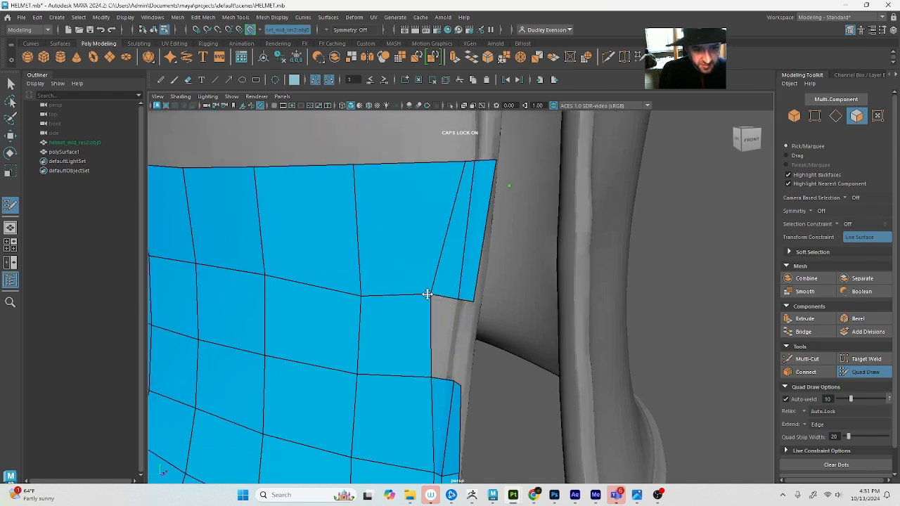
{"action": "left_click", "coordinate": [440, 337], "text": "shift"}
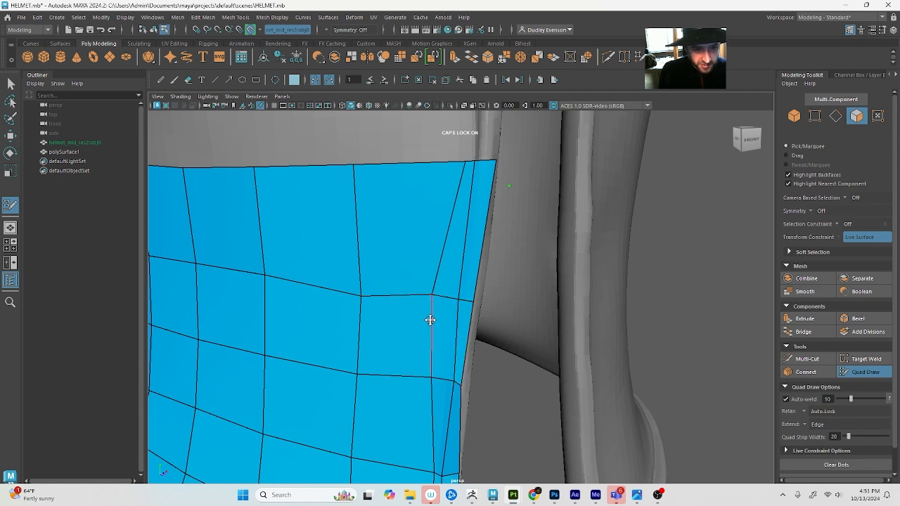
{"action": "left_click_drag", "start_coordinate": [430, 320], "coordinate": [451, 330]}
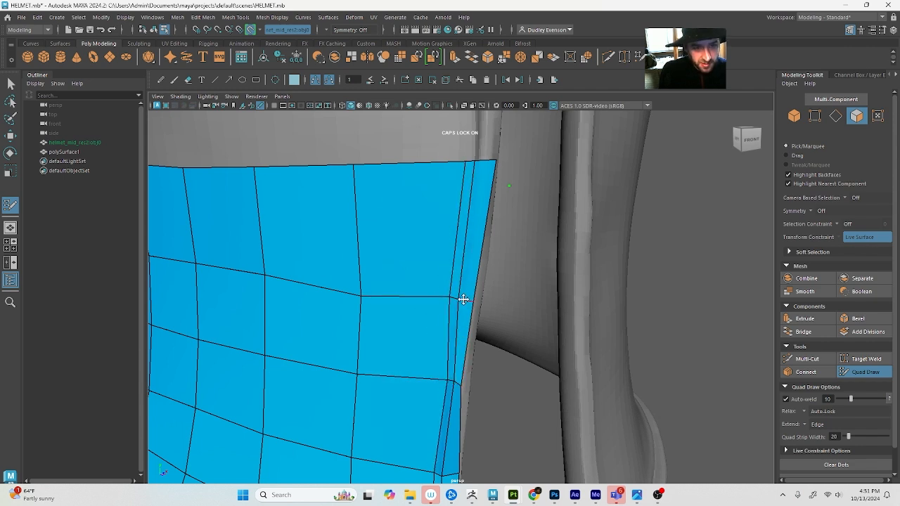
{"action": "left_click_drag", "start_coordinate": [453, 297], "coordinate": [480, 302]}
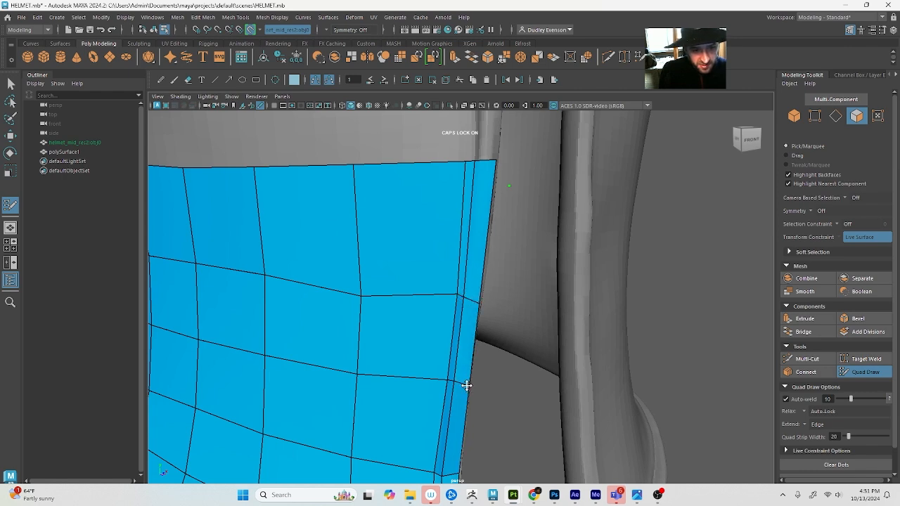
Place Quad Draw dots up the rim and fill a quad strip from the cheek plate's top to the eye slot's lower front corner
{"action": "key", "text": "f"}
{"action": "right_click_drag", "start_coordinate": [421, 382], "coordinate": [478, 345], "text": "alt"}
{"action": "middle_click_drag", "start_coordinate": [477, 345], "coordinate": [466, 373], "text": "alt"}
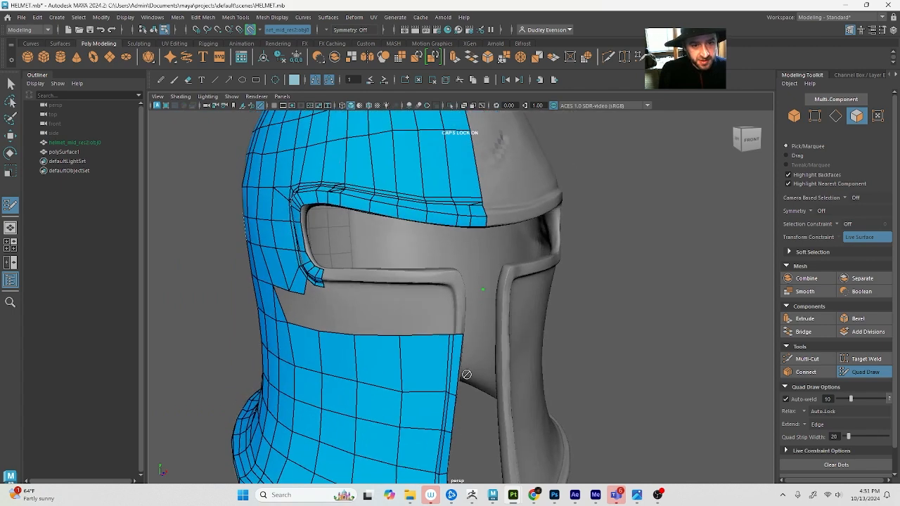
{"action": "right_click_drag", "start_coordinate": [466, 373], "coordinate": [479, 340], "text": "alt"}
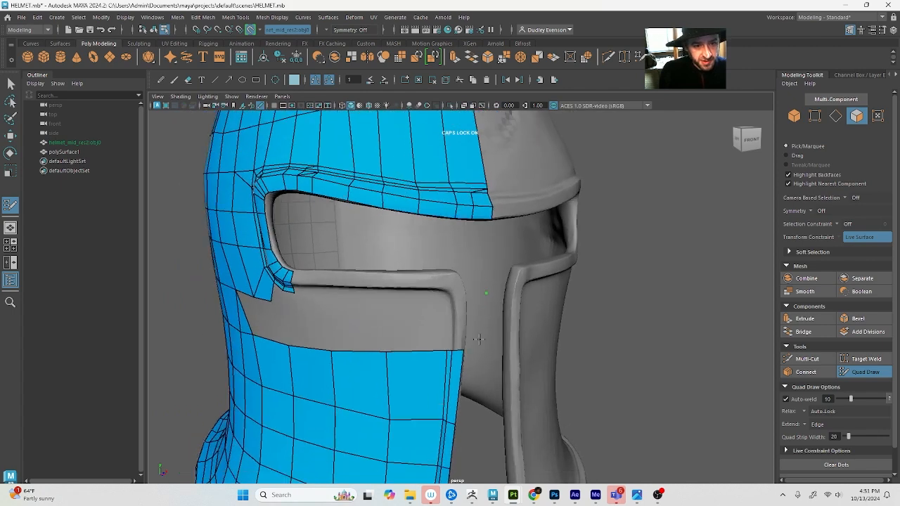
{"action": "left_click", "coordinate": [456, 290], "text": "shift"}
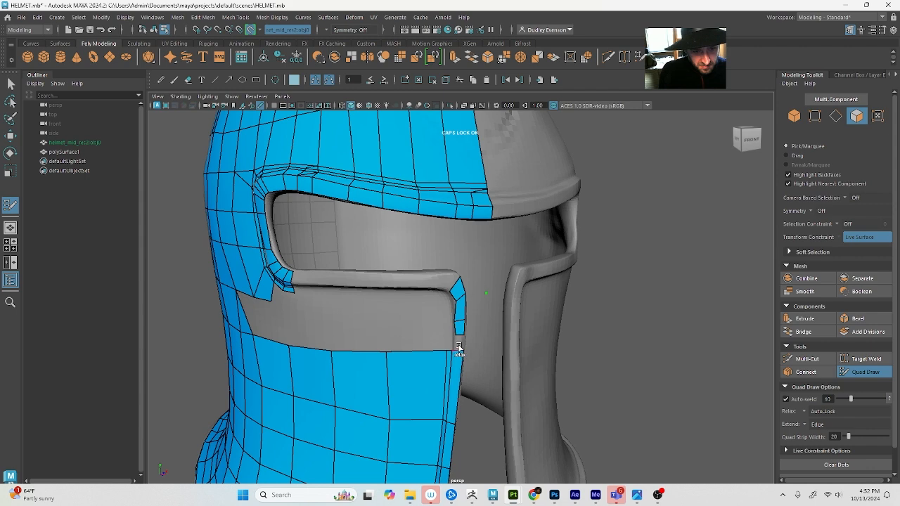
Add a narrow inner row of quads beside the new rim strip above the cheek plate
{"action": "scroll", "coordinate": [457, 344], "scroll_direction": "up", "scroll_amount": 2}
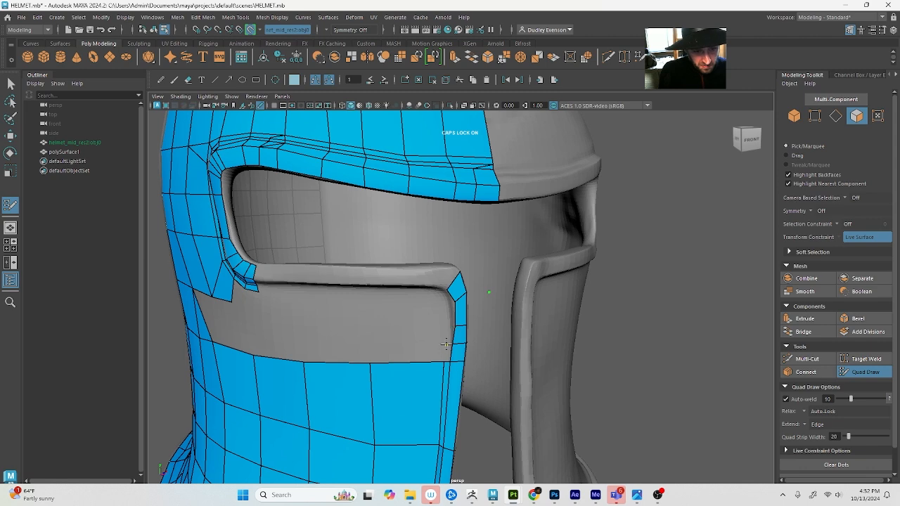
{"action": "left_click", "coordinate": [445, 345]}
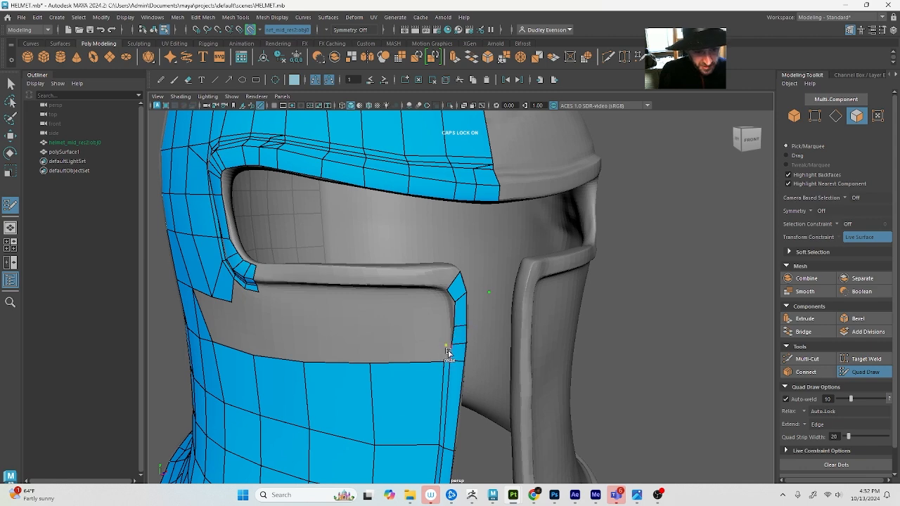
{"action": "scroll", "coordinate": [446, 358], "scroll_direction": "up", "scroll_amount": 3}
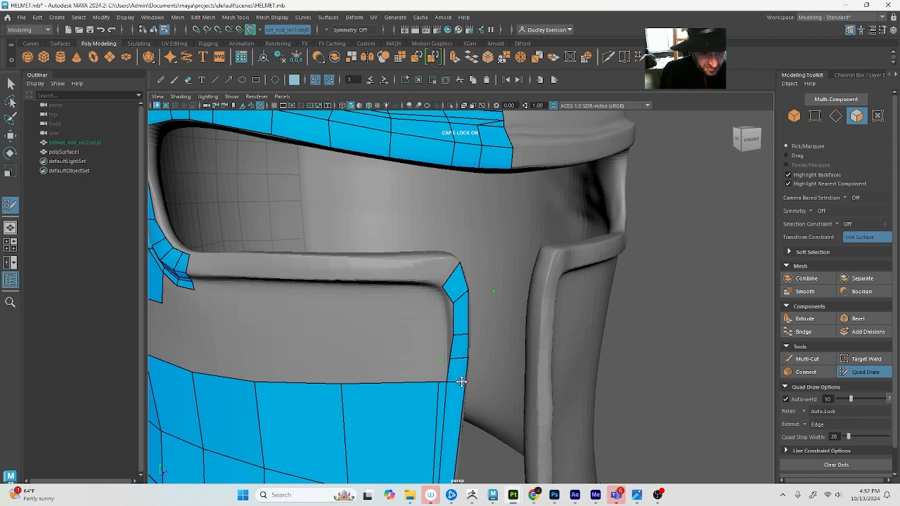
{"action": "key", "text": "4"}
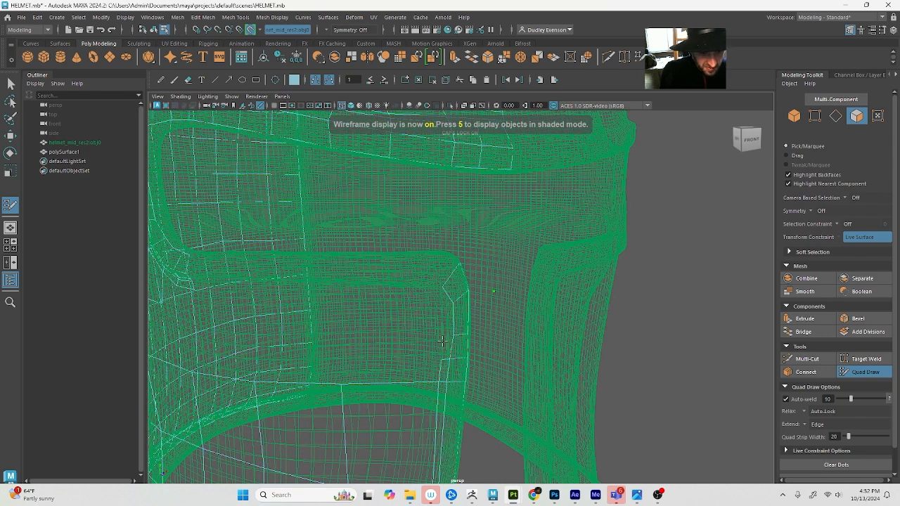
{"action": "key", "text": "Caps_Lock"}
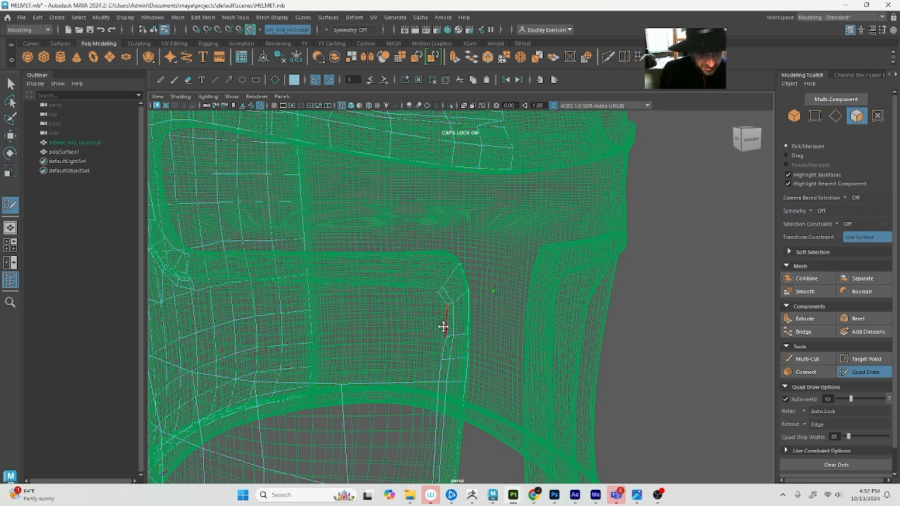
{"action": "key", "text": "5"}
Continue the outer and inner quad rows around the eye slot's lower front corner and adjust their end vertices
{"action": "middle_click_drag", "start_coordinate": [443, 276], "coordinate": [486, 293], "text": "alt"}
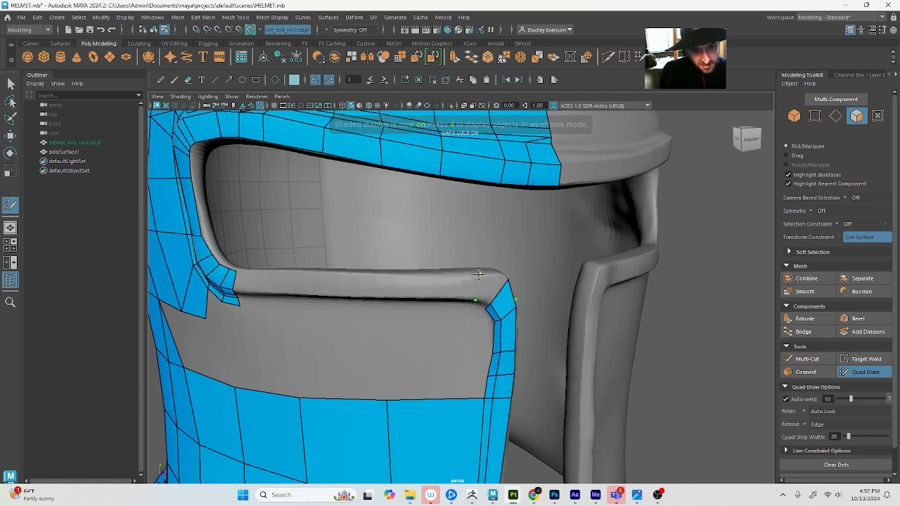
{"action": "middle_click_drag", "start_coordinate": [488, 280], "coordinate": [401, 283], "text": "alt"}
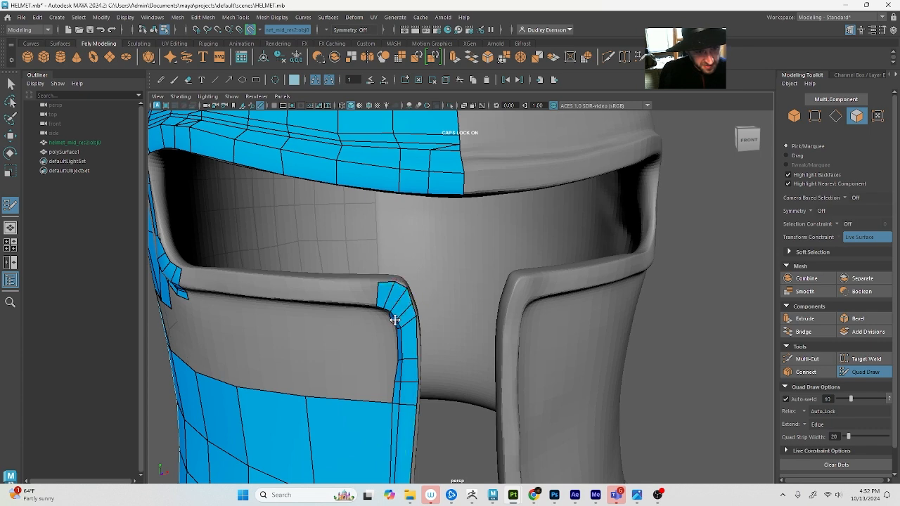
{"action": "scroll", "coordinate": [380, 314], "scroll_direction": "up", "scroll_amount": 3}
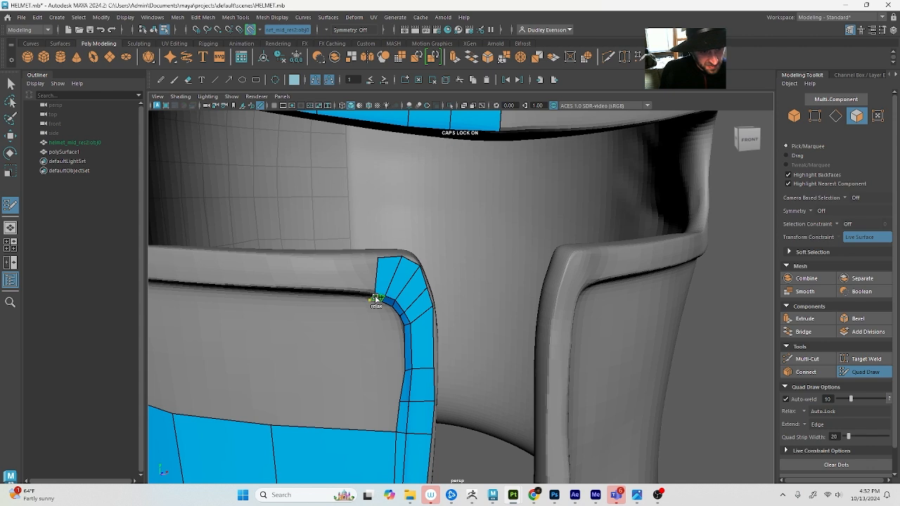
{"action": "scroll", "coordinate": [366, 295], "scroll_direction": "up", "scroll_amount": 2}
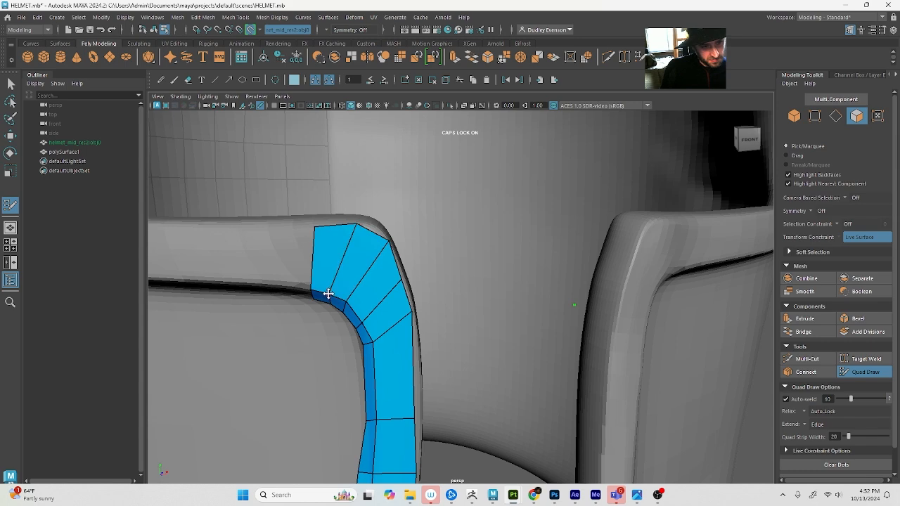
{"action": "scroll", "coordinate": [337, 266], "scroll_direction": "down", "scroll_amount": 2}
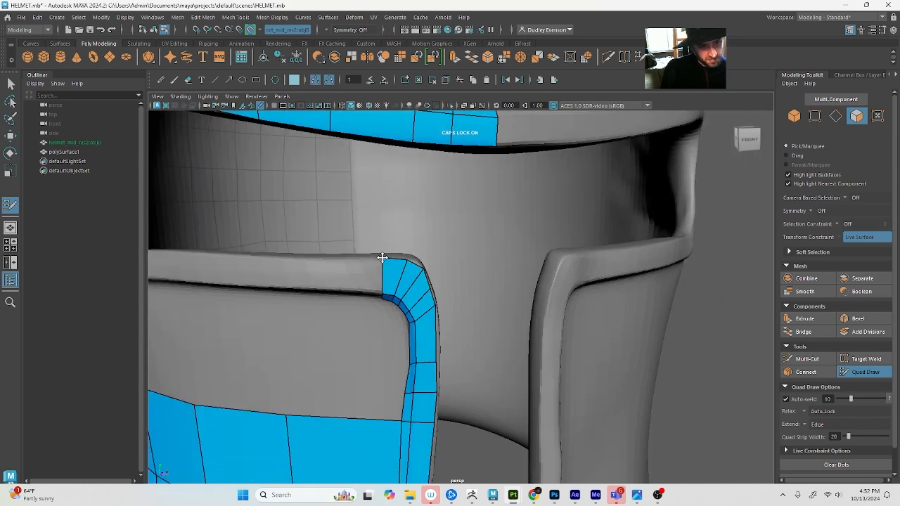
Extend both quad rows back along the eye slot's lower rim until they nearly reach the rear corner strip
{"action": "scroll", "coordinate": [382, 258], "scroll_direction": "down", "scroll_amount": 3}
{"action": "scroll", "coordinate": [381, 276], "scroll_direction": "up", "scroll_amount": 2}
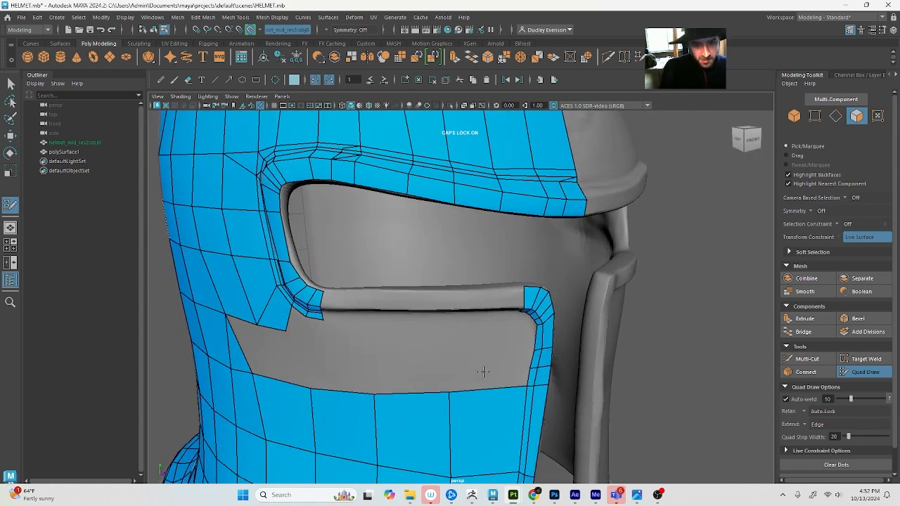
{"action": "left_click_drag", "start_coordinate": [527, 298], "coordinate": [297, 309]}
{"action": "scroll", "coordinate": [332, 307], "scroll_direction": "up", "scroll_amount": 4}
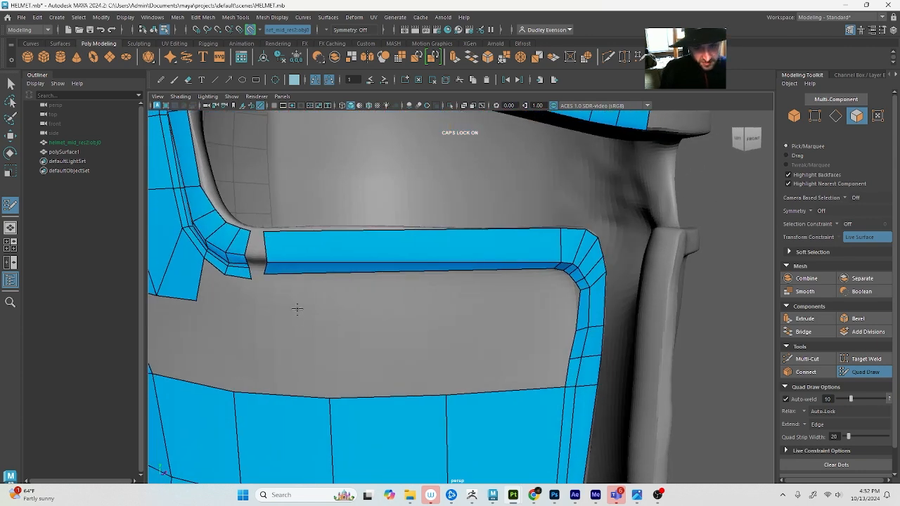
{"action": "left_click", "coordinate": [265, 269], "text": "ctrl"}
Delete the diagonal edge in the lower front corner of the cheek plate
{"action": "right_click_drag", "start_coordinate": [499, 306], "coordinate": [442, 306], "text": "alt"}
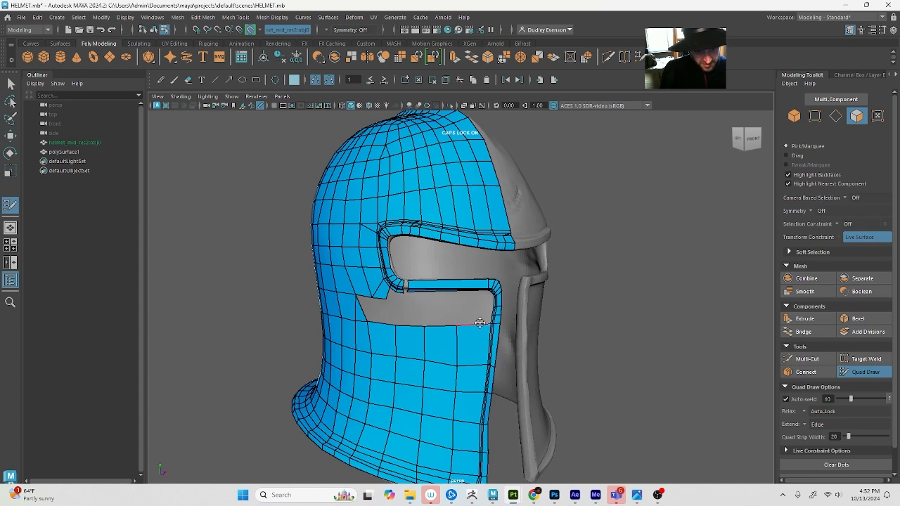
{"action": "middle_click_drag", "start_coordinate": [479, 323], "coordinate": [497, 189], "text": "alt"}
{"action": "scroll", "coordinate": [513, 323], "scroll_direction": "up", "scroll_amount": 3}
{"action": "scroll", "coordinate": [536, 399], "scroll_direction": "up", "scroll_amount": 4}
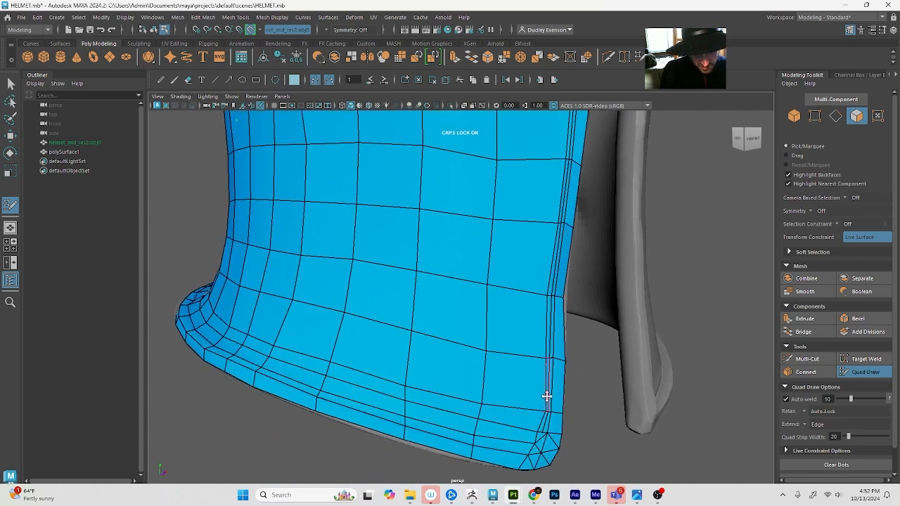
{"action": "middle_click_drag", "start_coordinate": [547, 396], "coordinate": [532, 368], "text": "alt"}
{"action": "scroll", "coordinate": [490, 337], "scroll_direction": "up", "scroll_amount": 3}
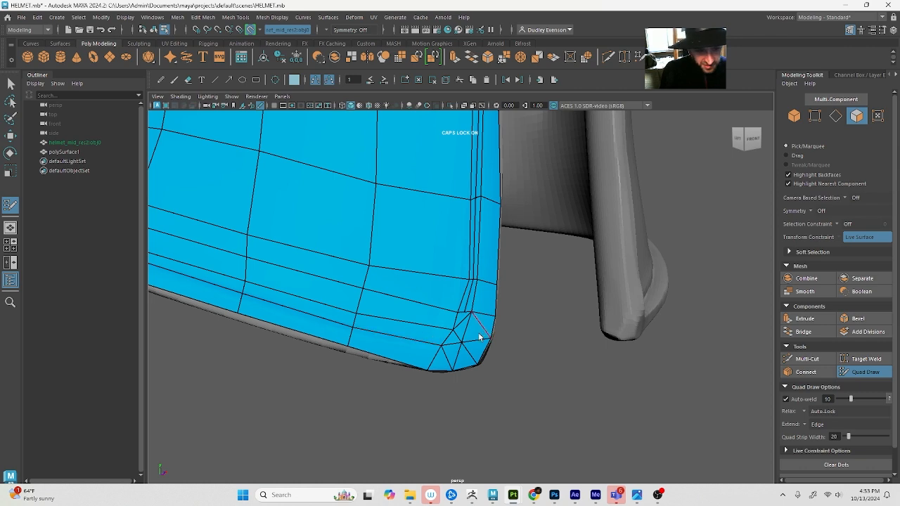
{"action": "key", "text": "q"}
{"action": "right_click_drag", "start_coordinate": [477, 337], "coordinate": [468, 325]}
{"action": "left_click", "coordinate": [461, 324]}
{"action": "key", "text": "4"}
{"action": "key", "text": "Delete"}
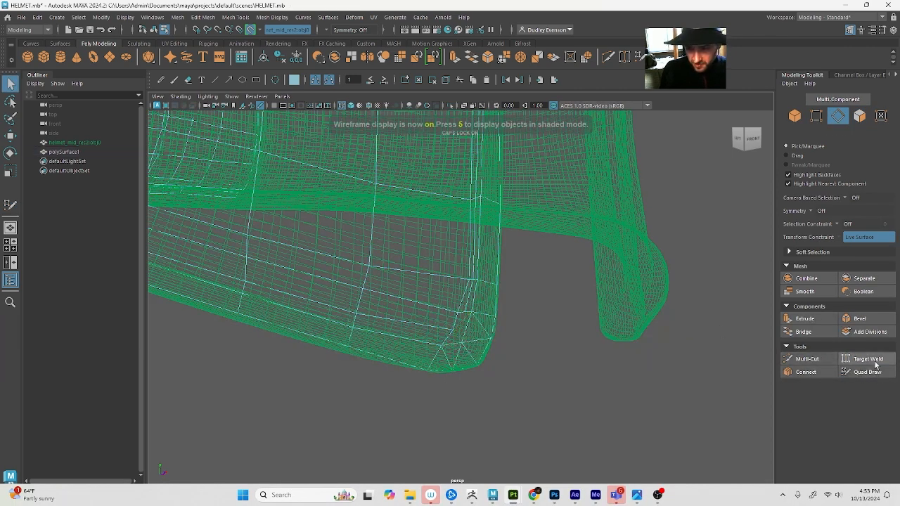
Reroute the cheek plate's lower front corner with Multi-Cut, cutting the inner strip edge down to the corner fan and joining the neighbouring horizontal edge to it
{"action": "left_click", "coordinate": [800, 359]}
{"action": "key", "text": "5"}
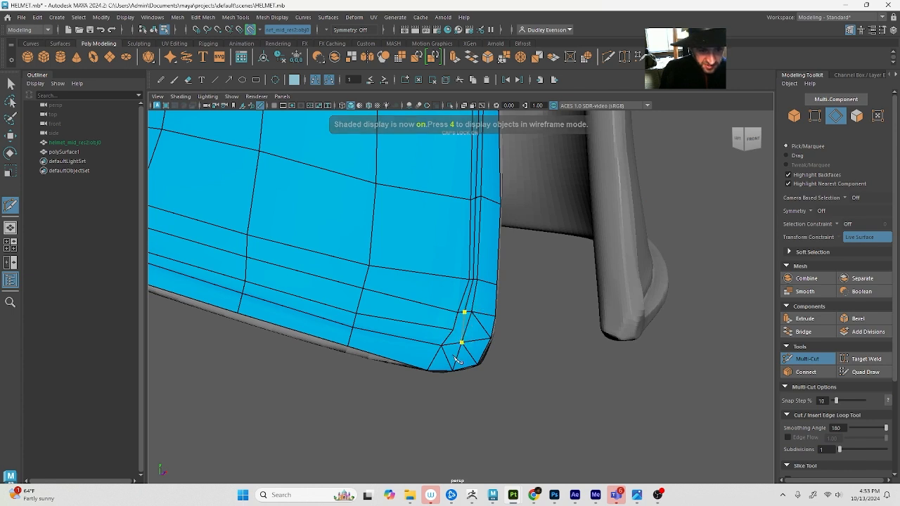
{"action": "key", "text": "Caps_Lock"}
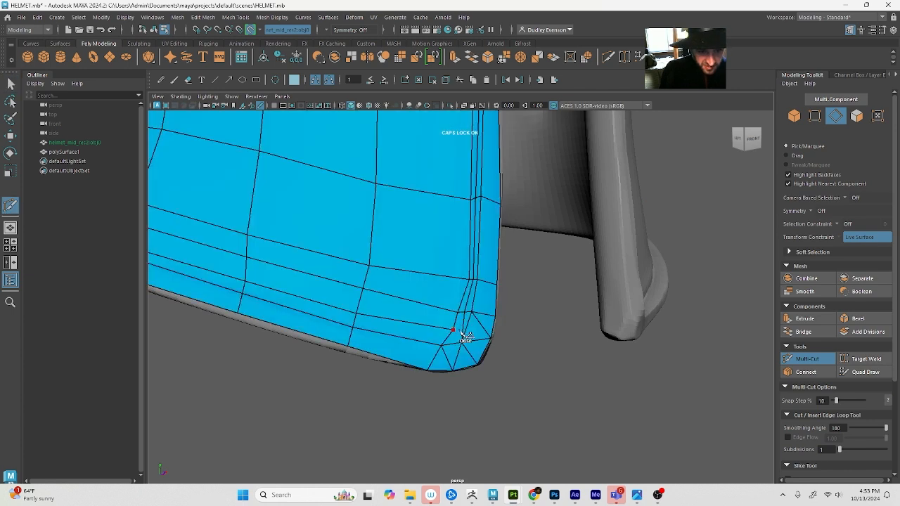
Move the new vertex in the cheek plate's lower corner slightly back from the front edge
{"action": "key", "text": "q"}
{"action": "right_click_drag", "start_coordinate": [462, 332], "coordinate": [435, 332]}
{"action": "left_click", "coordinate": [463, 330]}
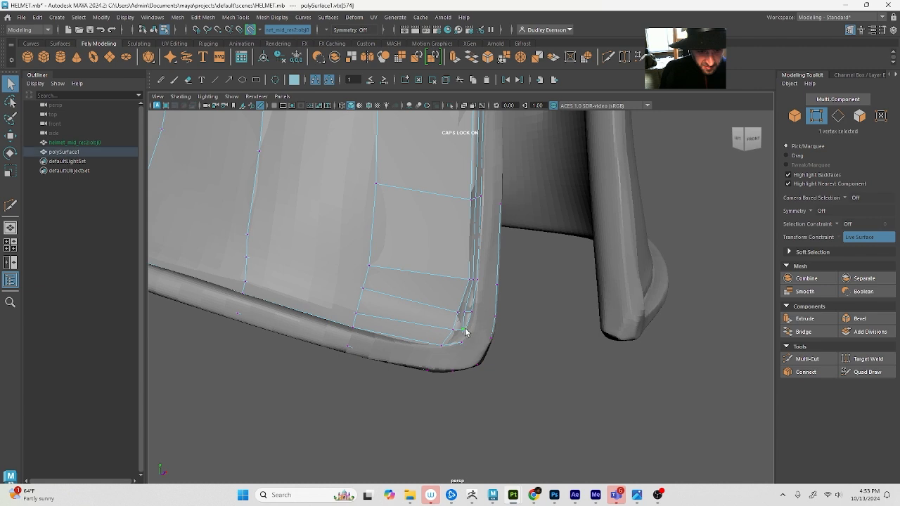
{"action": "key", "text": "w"}
{"action": "key", "text": "4"}
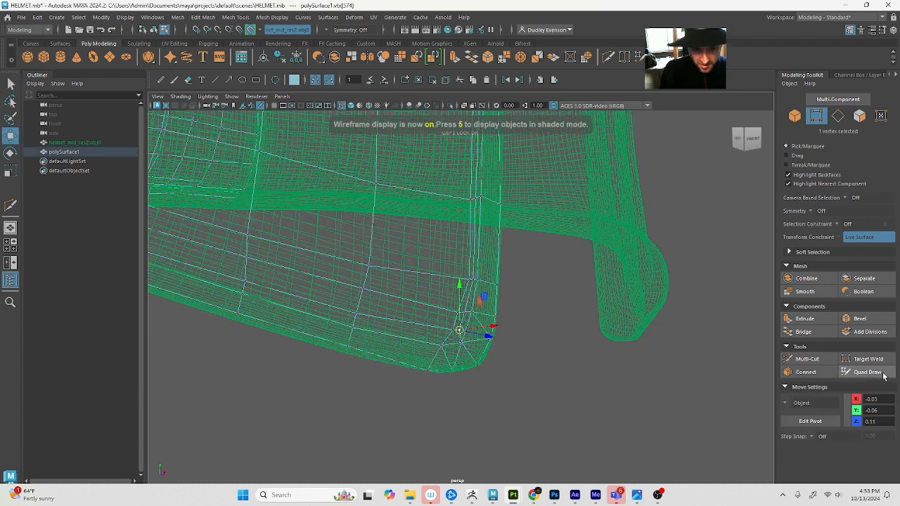
Nudge the vertices of the horizontal loop above the cheek plate's bottom rim downwards with Quad Draw, smoothing its run into the front corner
{"action": "left_click", "coordinate": [866, 372]}
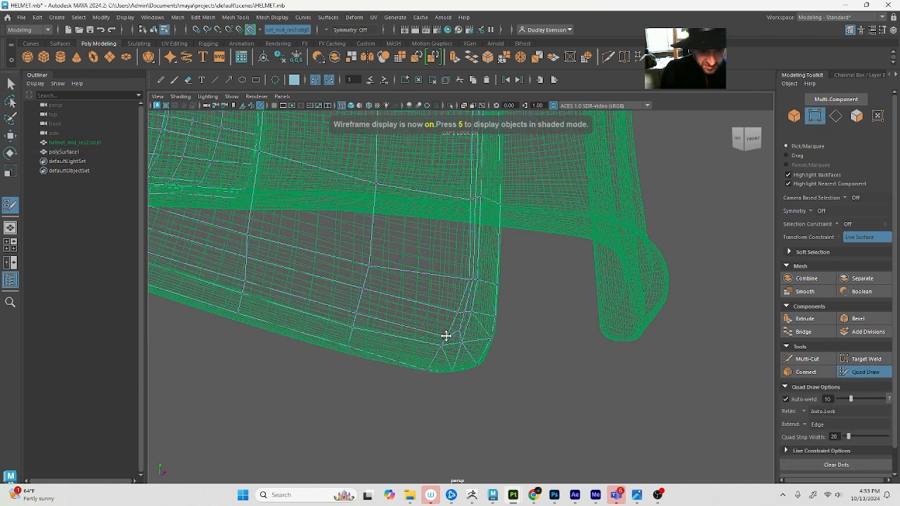
{"action": "left_click_drag", "start_coordinate": [456, 311], "coordinate": [454, 314]}
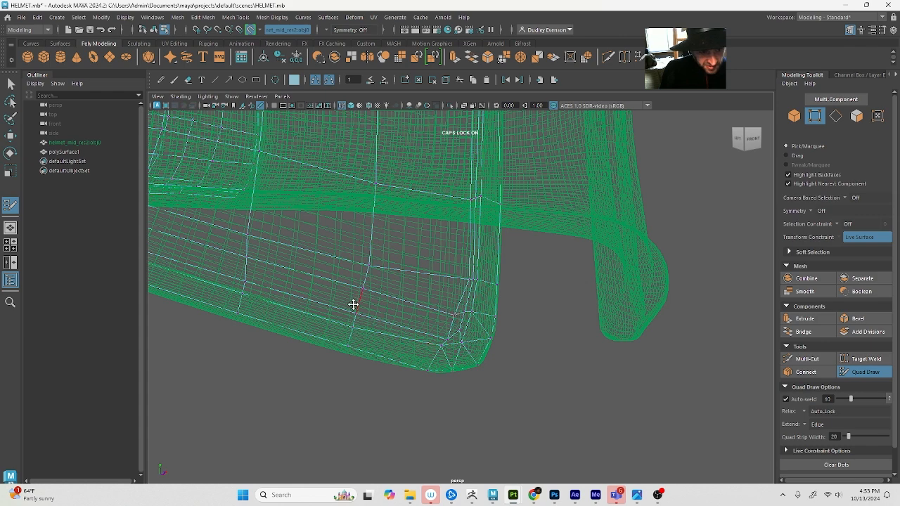
{"action": "left_click_drag", "start_coordinate": [357, 314], "coordinate": [356, 319]}
{"action": "key", "text": "5"}
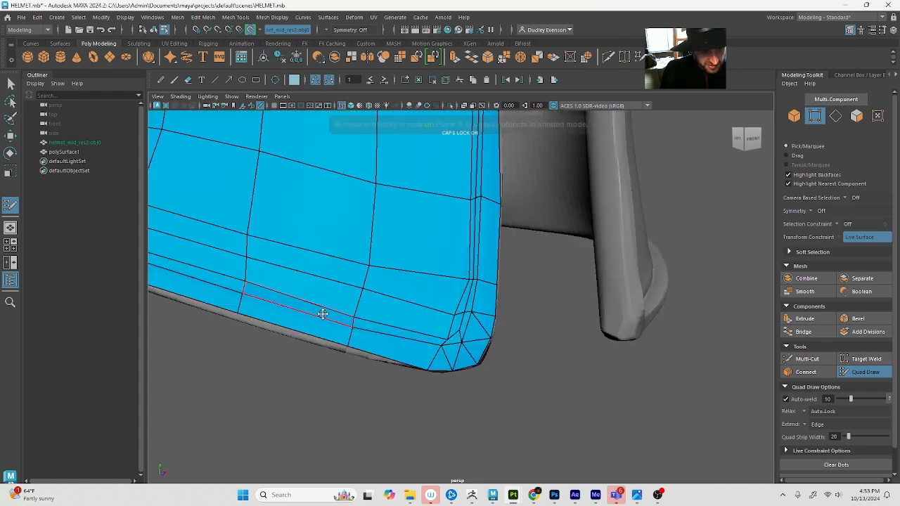
{"action": "left_click_drag", "start_coordinate": [246, 282], "coordinate": [247, 288]}
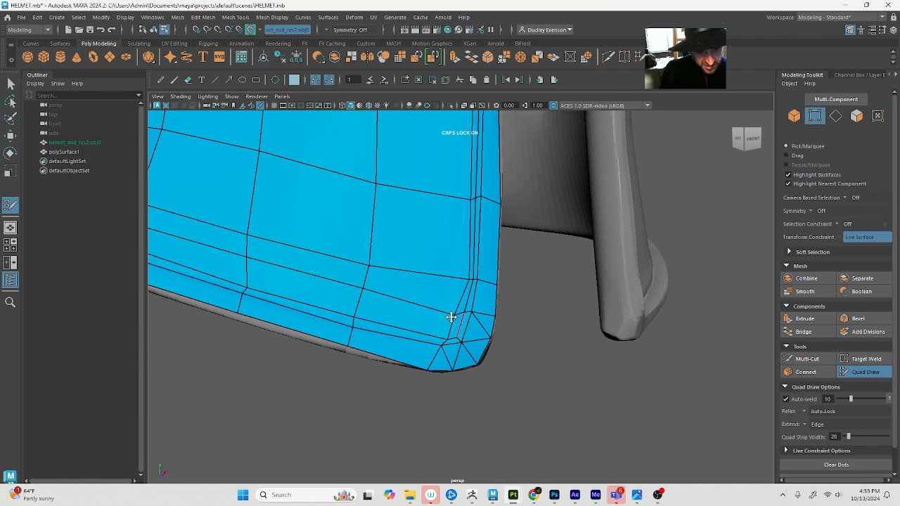
Fill the upper face of the gap in the eye slot's lower rim with Quad Draw and straighten the adjoining vertices
{"action": "scroll", "coordinate": [450, 317], "scroll_direction": "down", "scroll_amount": 10}
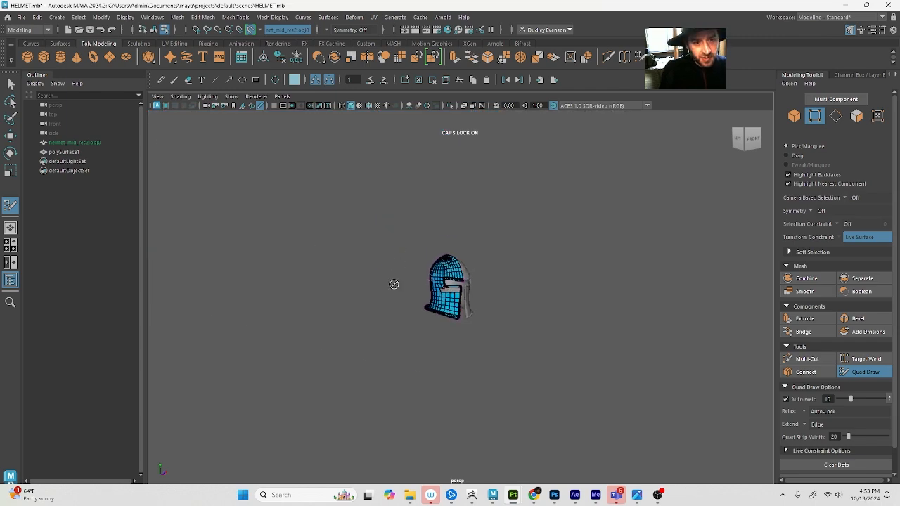
{"action": "right_click_drag", "start_coordinate": [393, 283], "coordinate": [545, 310], "text": "alt"}
{"action": "right_click_drag", "start_coordinate": [341, 283], "coordinate": [711, 333], "text": "alt"}
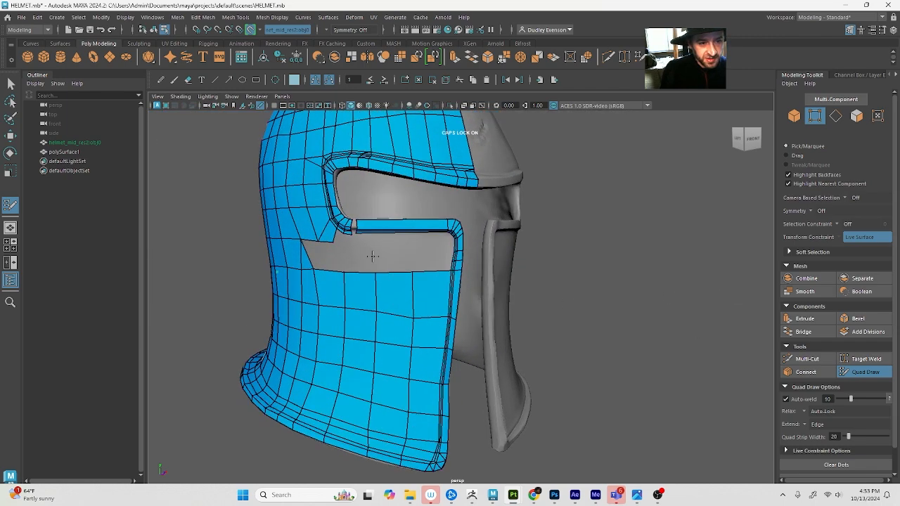
{"action": "scroll", "coordinate": [410, 281], "scroll_direction": "up", "scroll_amount": 10}
{"action": "middle_click_drag", "start_coordinate": [372, 257], "coordinate": [485, 310], "text": "alt"}
{"action": "scroll", "coordinate": [434, 285], "scroll_direction": "down", "scroll_amount": 5}
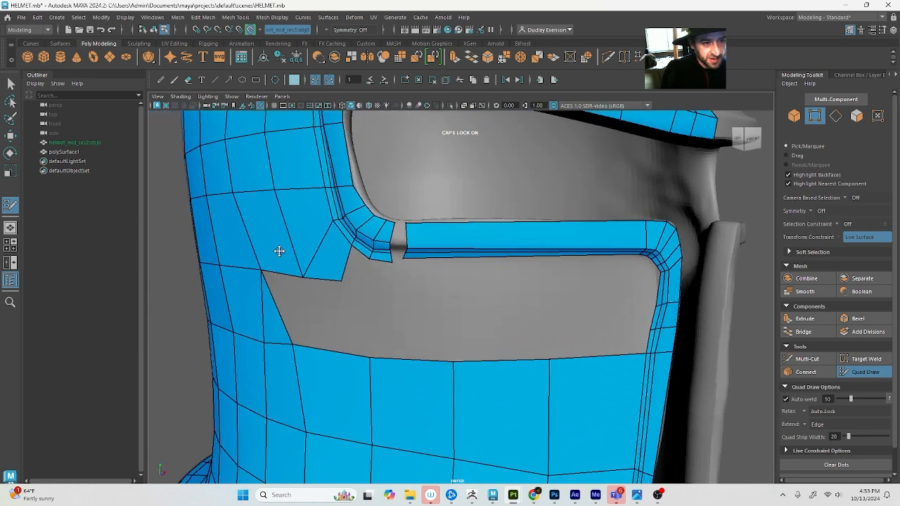
{"action": "middle_click_drag", "start_coordinate": [279, 251], "coordinate": [296, 257], "text": "alt"}
{"action": "left_click", "coordinate": [443, 267], "text": "shift"}
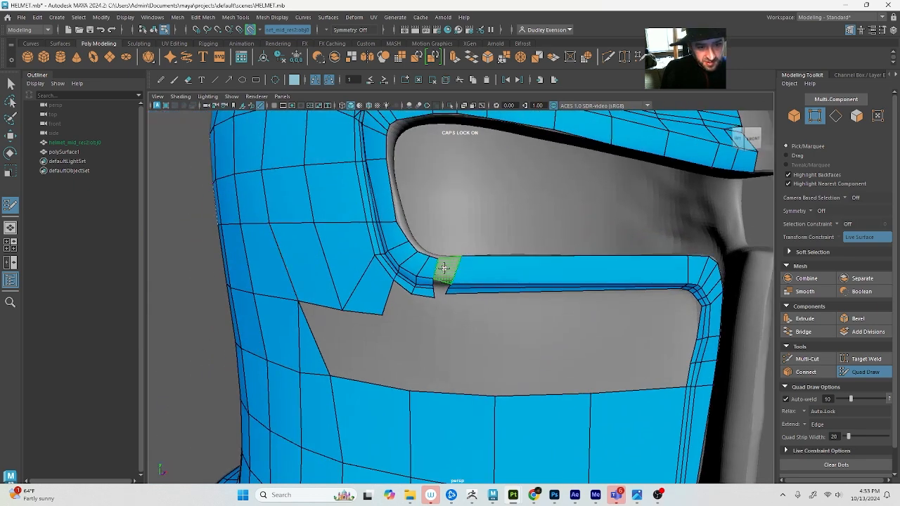
{"action": "left_click_drag", "start_coordinate": [460, 257], "coordinate": [448, 275]}
{"action": "left_click", "coordinate": [443, 269], "text": "shift"}
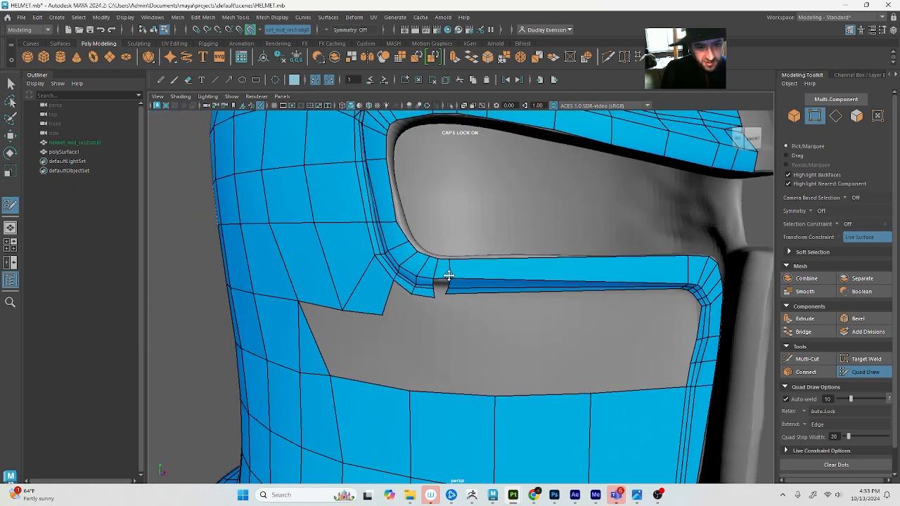
{"action": "left_click_drag", "start_coordinate": [685, 283], "coordinate": [702, 279]}
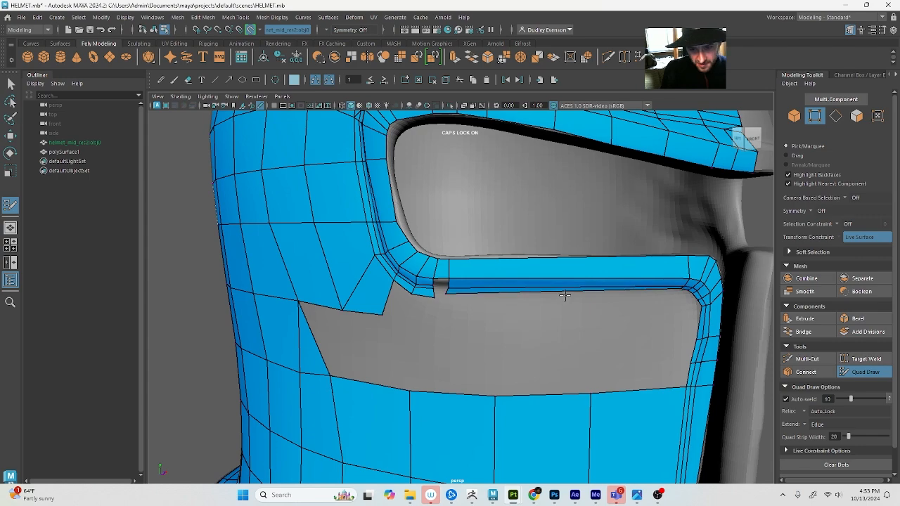
Fill the lower faces of the gap in the eye slot's lower rim and pull the bottom vertex slightly down in line
{"action": "scroll", "coordinate": [635, 344], "scroll_direction": "up", "scroll_amount": 3}
{"action": "middle_click_drag", "start_coordinate": [695, 320], "coordinate": [688, 324], "text": "alt"}
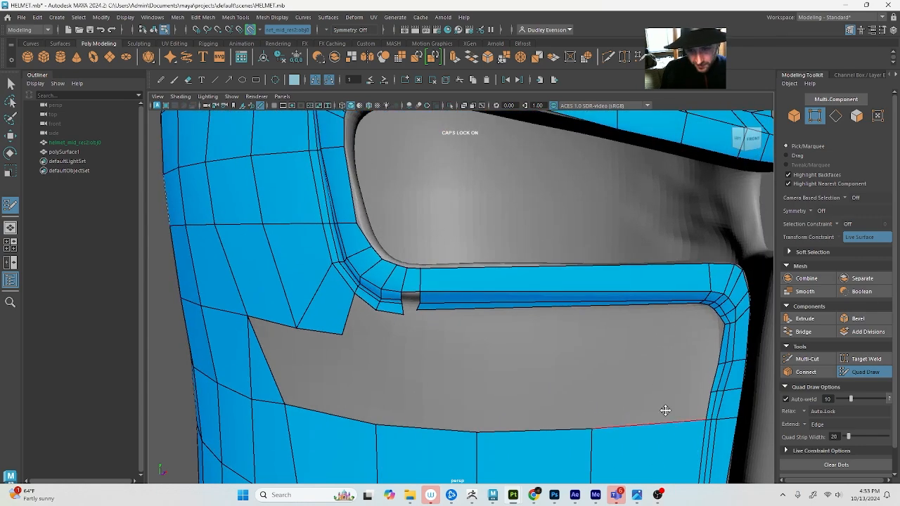
{"action": "middle_click_drag", "start_coordinate": [666, 410], "coordinate": [659, 353], "text": "alt"}
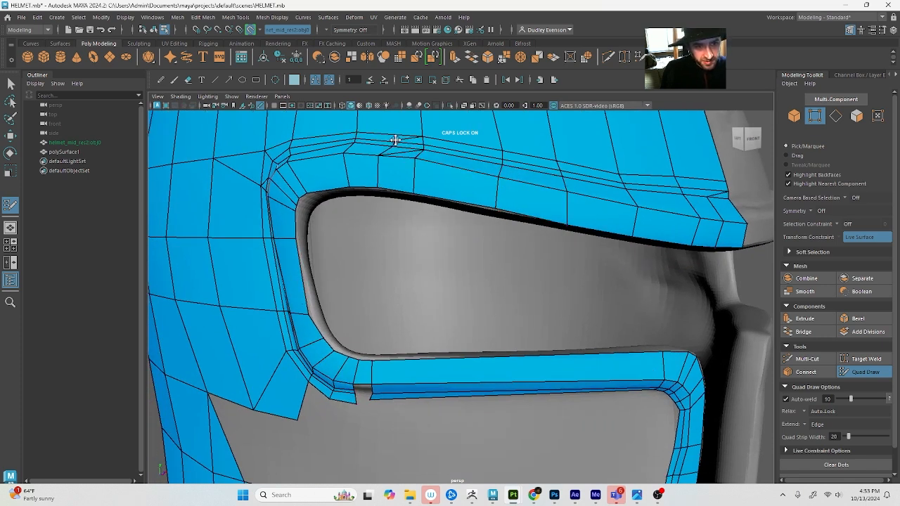
{"action": "left_click_drag", "start_coordinate": [400, 134], "coordinate": [420, 139]}
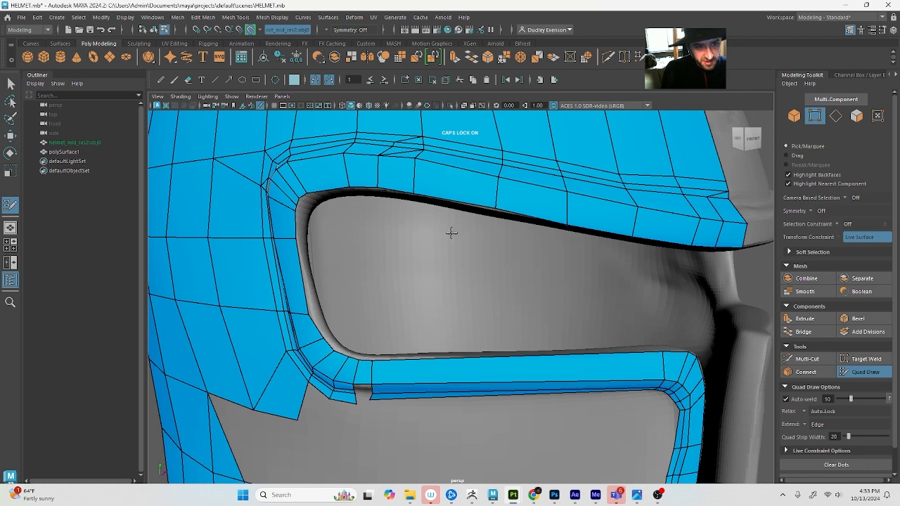
{"action": "left_click_drag", "start_coordinate": [445, 235], "coordinate": [460, 229], "text": "alt"}
{"action": "right_click_drag", "start_coordinate": [428, 302], "coordinate": [437, 301], "text": "alt"}
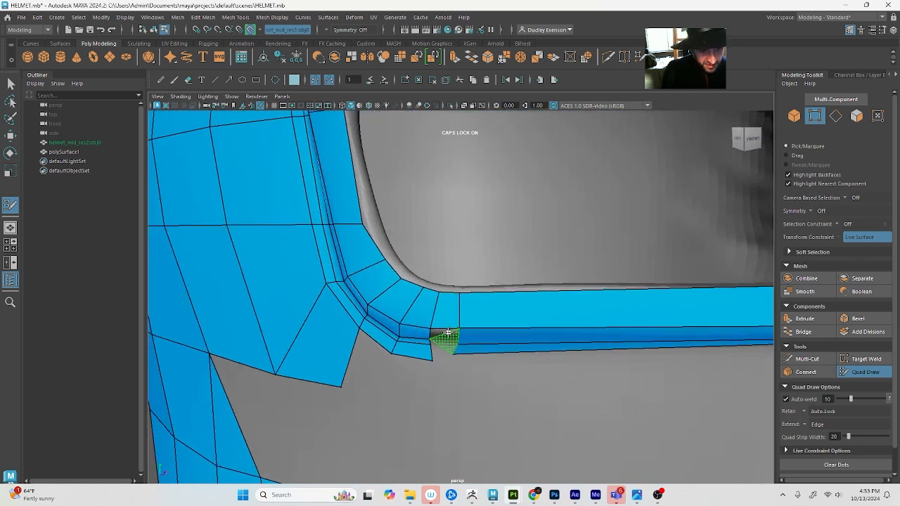
{"action": "left_click", "coordinate": [447, 333], "text": "shift"}
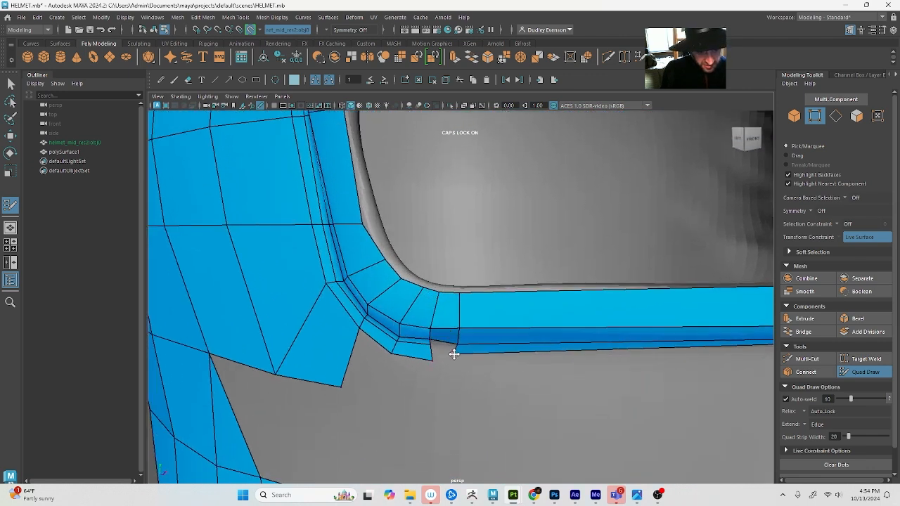
{"action": "left_click_drag", "start_coordinate": [454, 354], "coordinate": [458, 357]}
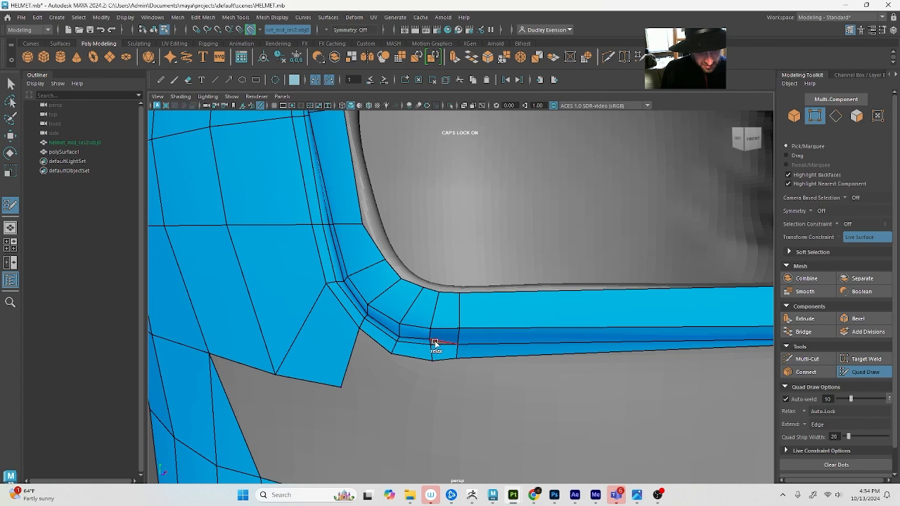
Close the sliver triangle between the new faces of the eye slot's lower rim
{"action": "scroll", "coordinate": [439, 342], "scroll_direction": "up", "scroll_amount": 3}
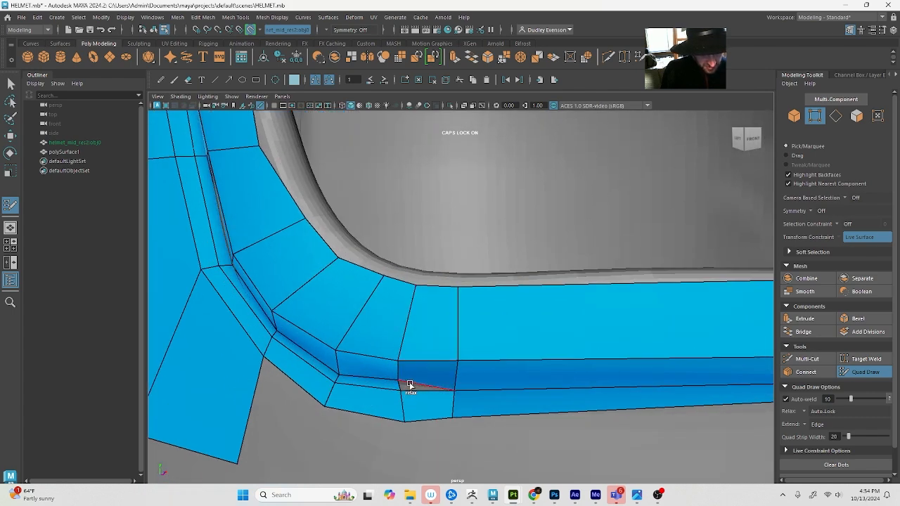
{"action": "scroll", "coordinate": [430, 379], "scroll_direction": "up", "scroll_amount": 3}
{"action": "scroll", "coordinate": [428, 381], "scroll_direction": "down", "scroll_amount": 2}
{"action": "left_click_drag", "start_coordinate": [426, 382], "coordinate": [434, 371], "text": "alt"}
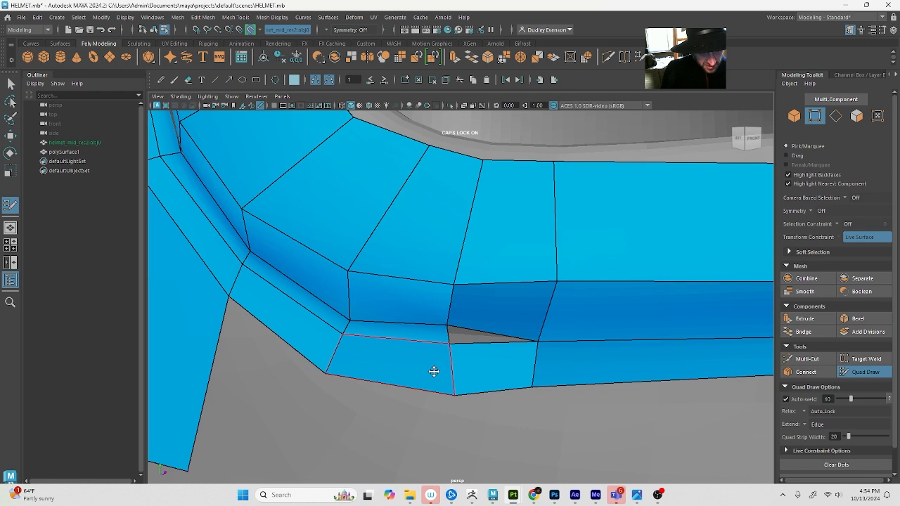
{"action": "left_click", "coordinate": [462, 331], "text": "shift"}
{"action": "scroll", "coordinate": [464, 334], "scroll_direction": "down", "scroll_amount": 10}
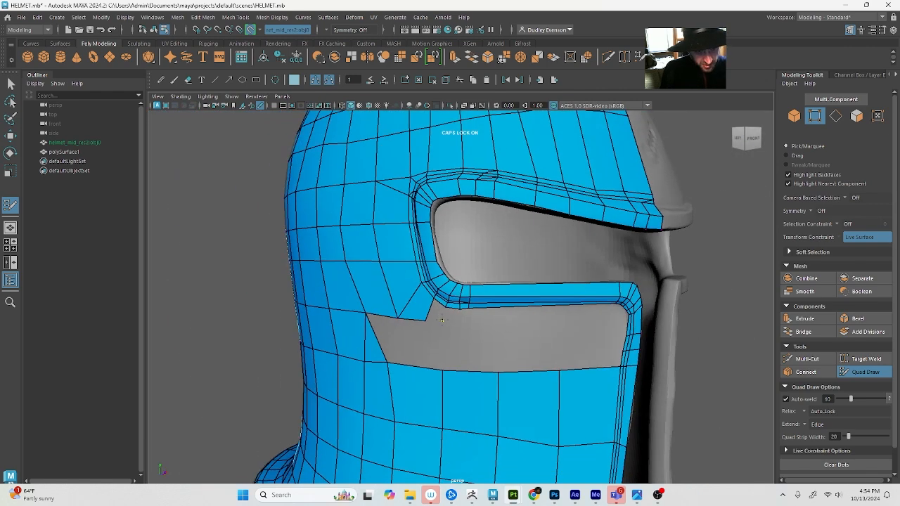
Fill the face beneath the eye slot's rear lower corner and shift the nearby vertex on the cheek plate's top edge slightly back
{"action": "left_click", "coordinate": [437, 313], "text": "shift"}
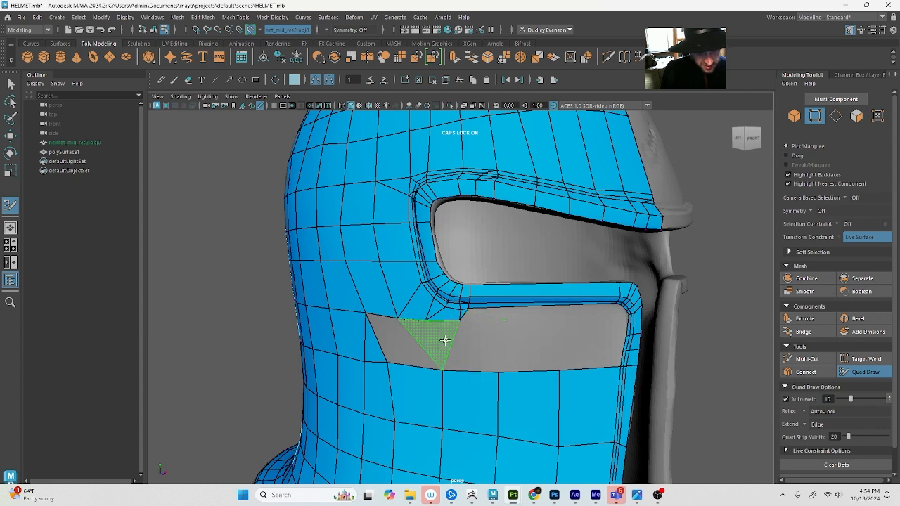
{"action": "left_click_drag", "start_coordinate": [443, 370], "coordinate": [439, 369]}
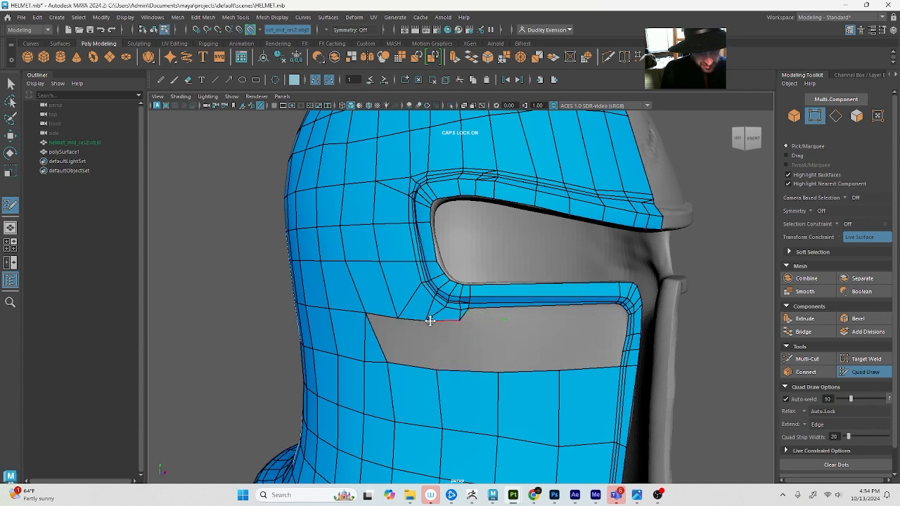
{"action": "left_click_drag", "start_coordinate": [429, 320], "coordinate": [442, 311]}
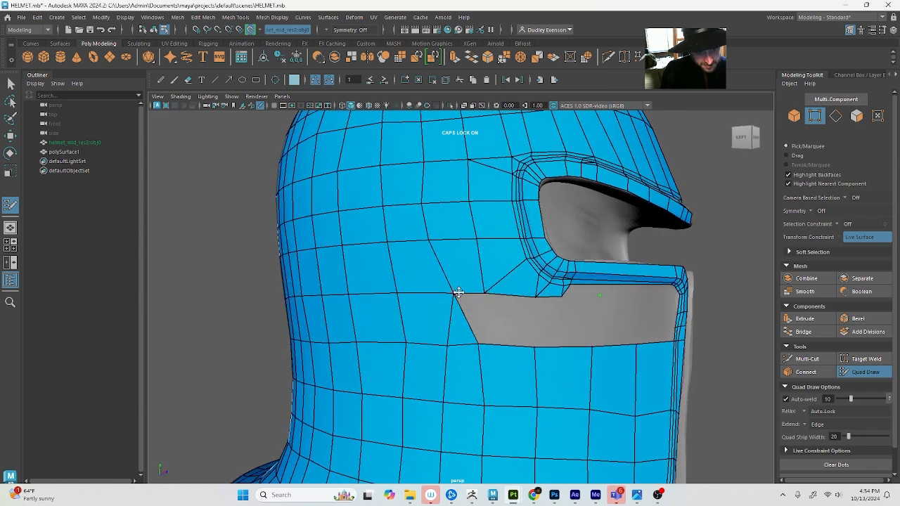
Move the cheek gap's rear upper corner vertex back, fill the two rear faces of the gap, and even out the vertices below
{"action": "left_click_drag", "start_coordinate": [457, 292], "coordinate": [445, 290]}
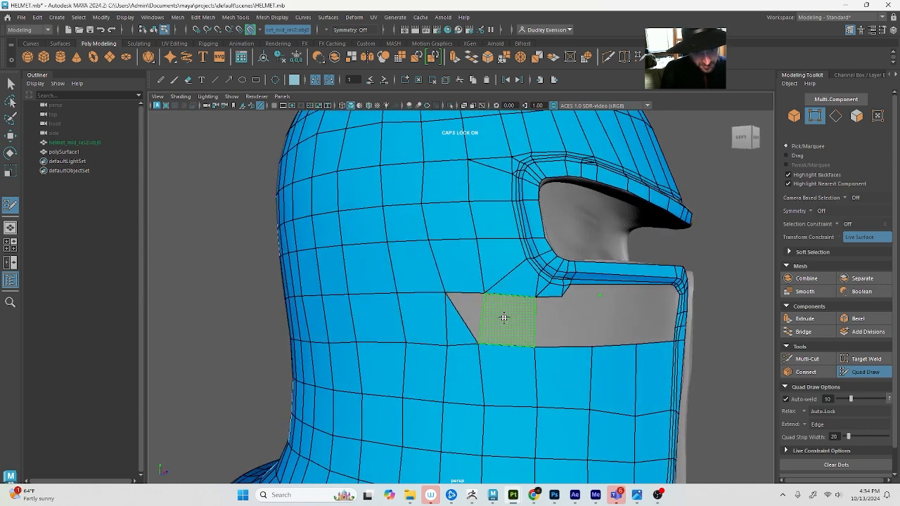
{"action": "left_click", "coordinate": [504, 318], "text": "shift"}
{"action": "left_click", "coordinate": [463, 308], "text": "shift"}
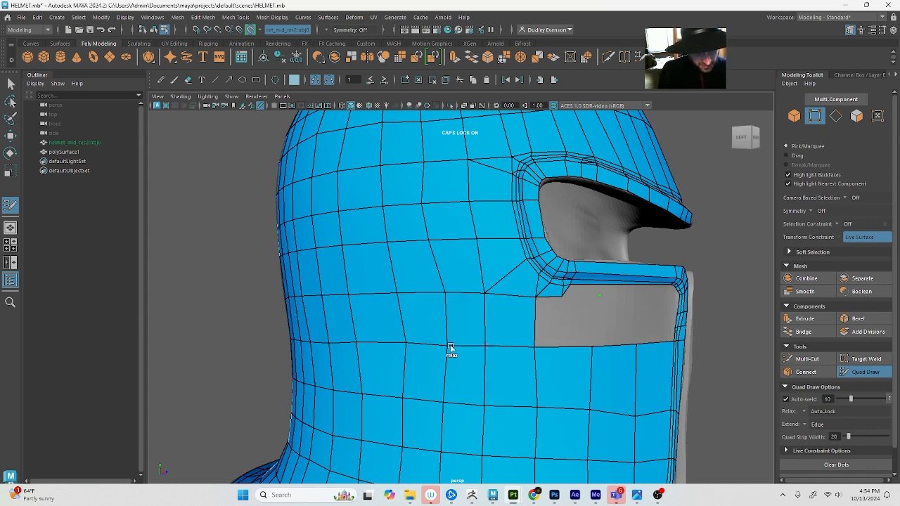
{"action": "left_click_drag", "start_coordinate": [450, 346], "coordinate": [420, 351], "text": "shift"}
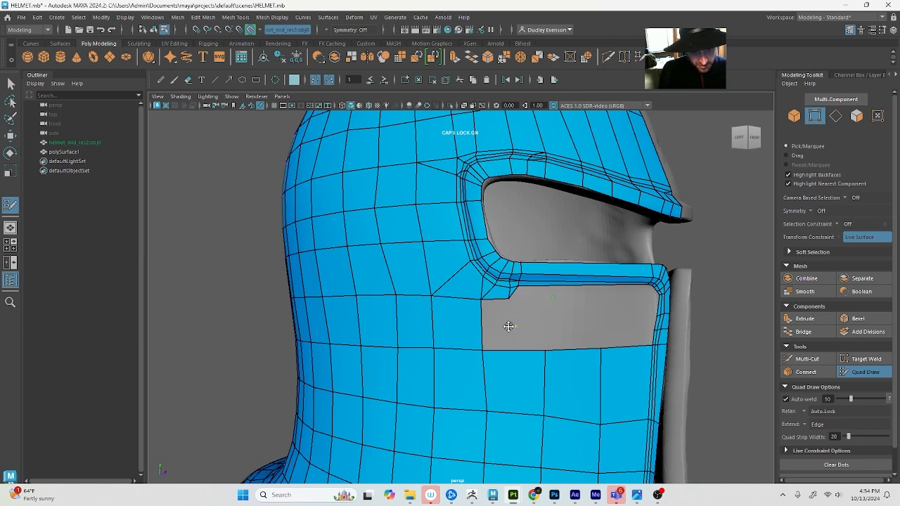
Place a dot in the middle of the cheek gap and fill faces from it along the cheek plate's top edge to the front strip
{"action": "left_click_drag", "start_coordinate": [591, 336], "coordinate": [562, 305], "text": "alt"}
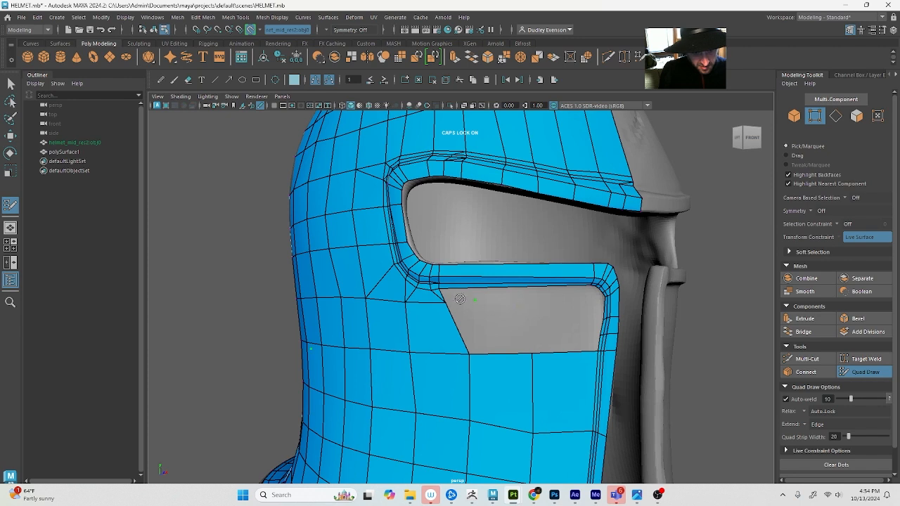
{"action": "left_click", "coordinate": [512, 321], "text": "shift"}
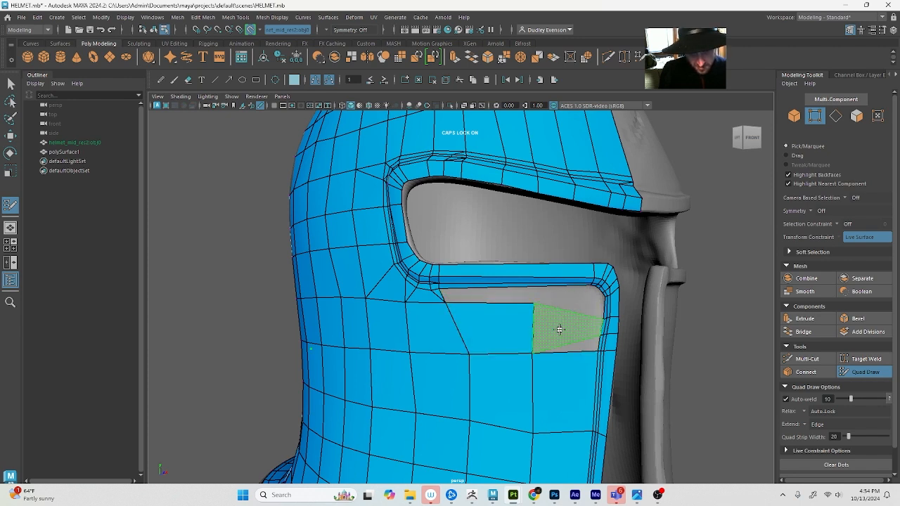
{"action": "left_click", "coordinate": [572, 319], "text": "shift"}
{"action": "left_click_drag", "start_coordinate": [577, 311], "coordinate": [562, 328], "text": "alt"}
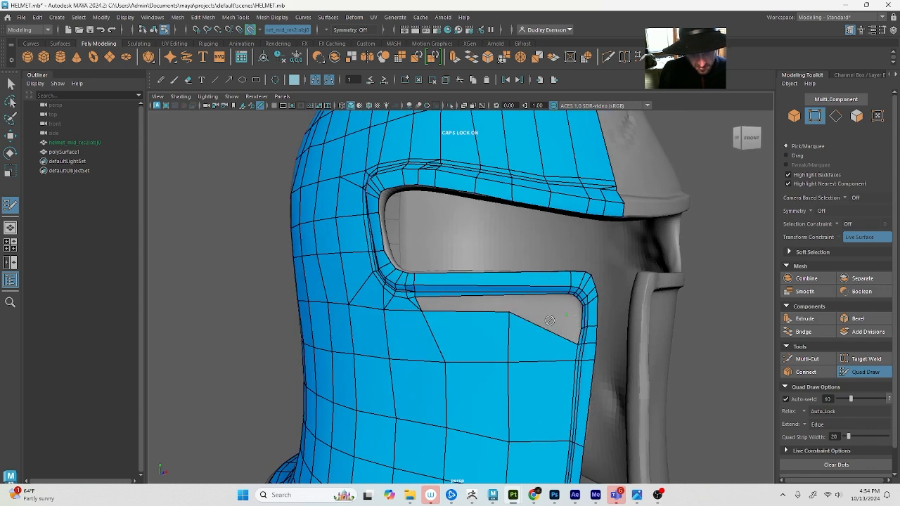
{"action": "left_click_drag", "start_coordinate": [569, 334], "coordinate": [604, 354], "text": "alt"}
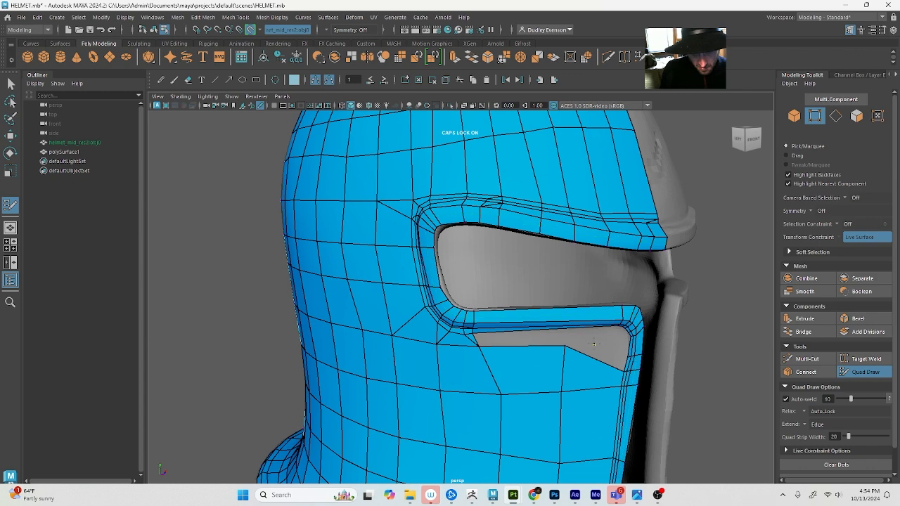
Draw a quad in the cheek gap's upper front corner, stretch it back to the middle vertex, and fill the triangle beneath it
{"action": "left_click_drag", "start_coordinate": [615, 354], "coordinate": [641, 352], "text": "alt"}
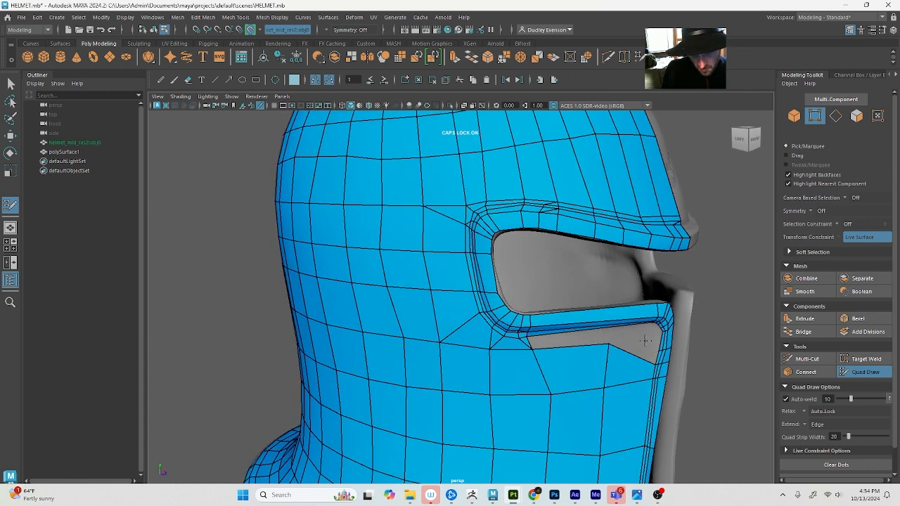
{"action": "right_click_drag", "start_coordinate": [643, 341], "coordinate": [674, 347], "text": "alt"}
{"action": "middle_click_drag", "start_coordinate": [674, 347], "coordinate": [637, 334], "text": "alt"}
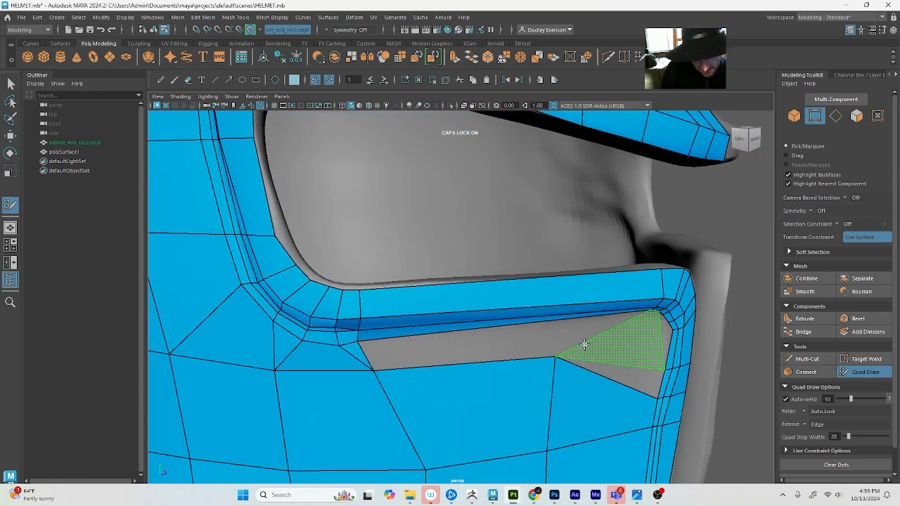
{"action": "left_click", "coordinate": [624, 366], "text": "shift"}
{"action": "left_click", "coordinate": [635, 356], "text": "ctrl+shift"}
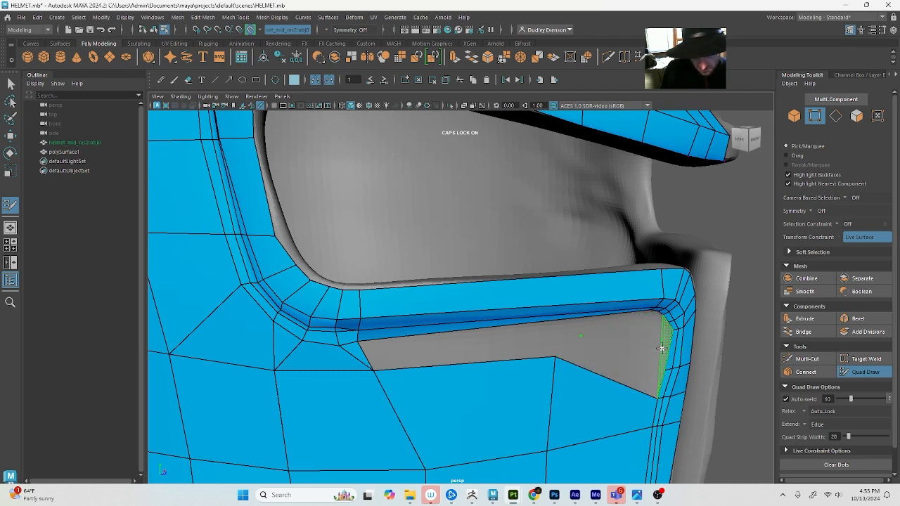
{"action": "left_click_drag", "start_coordinate": [658, 356], "coordinate": [539, 356], "text": "alt"}
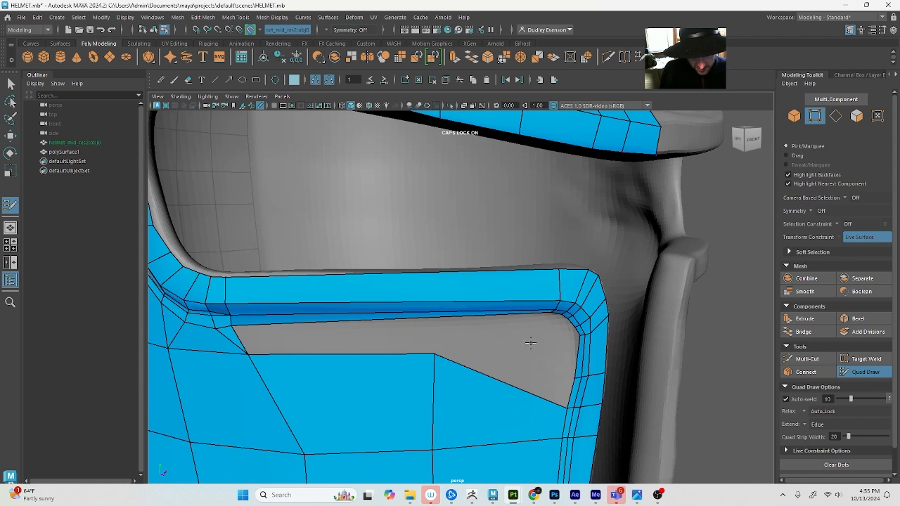
{"action": "left_click", "coordinate": [558, 352], "text": "shift"}
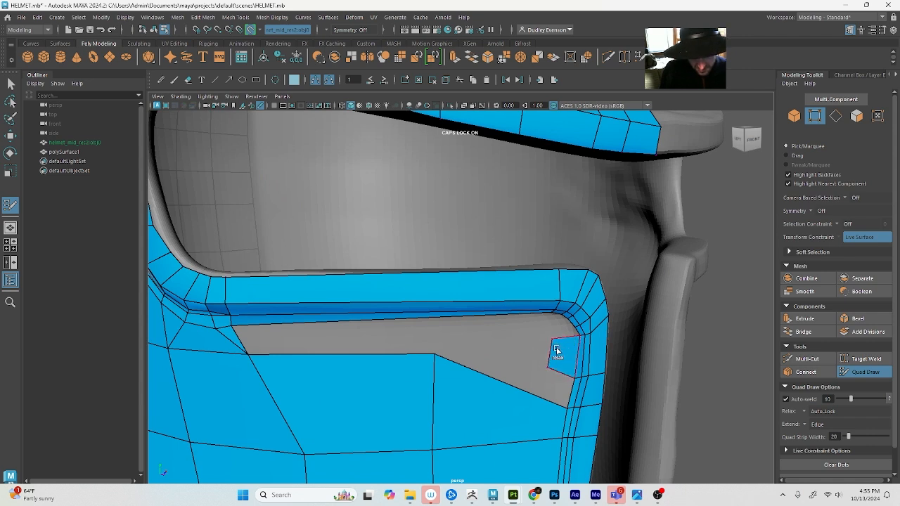
{"action": "mouse_move", "coordinate": [550, 349]}
{"action": "left_mouse_down"}
{"action": "mouse_move", "coordinate": [430, 333]}
{"action": "mouse_move", "coordinate": [446, 334]}
{"action": "mouse_move", "coordinate": [436, 334]}
{"action": "mouse_move", "coordinate": [439, 360]}
{"action": "left_mouse_up"}
{"action": "left_click", "coordinate": [543, 385], "text": "shift"}
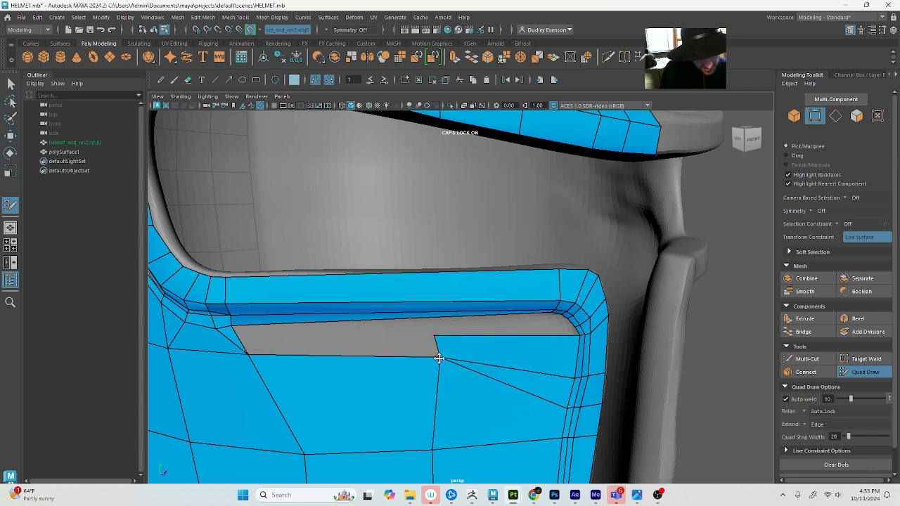
Insert an edge across the eye slot's lower rim in line with the rear end of the new front cheek face
{"action": "mouse_move", "coordinate": [467, 355]}
{"action": "right_mouse_down", "text": "alt"}
{"action": "mouse_move", "coordinate": [356, 333]}
{"action": "mouse_move", "coordinate": [464, 346]}
{"action": "right_mouse_up", "text": "alt"}
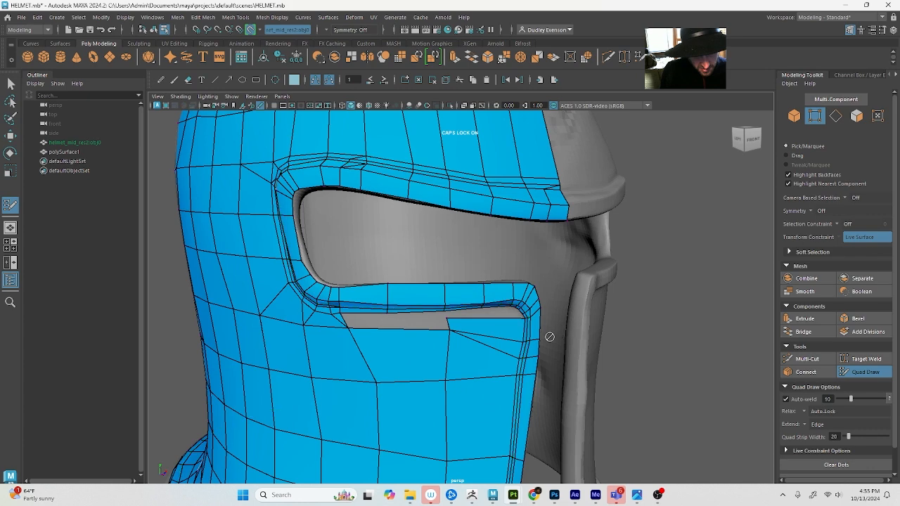
{"action": "left_click_drag", "start_coordinate": [445, 324], "coordinate": [468, 331], "text": "alt"}
{"action": "right_click_drag", "start_coordinate": [468, 330], "coordinate": [503, 327], "text": "alt"}
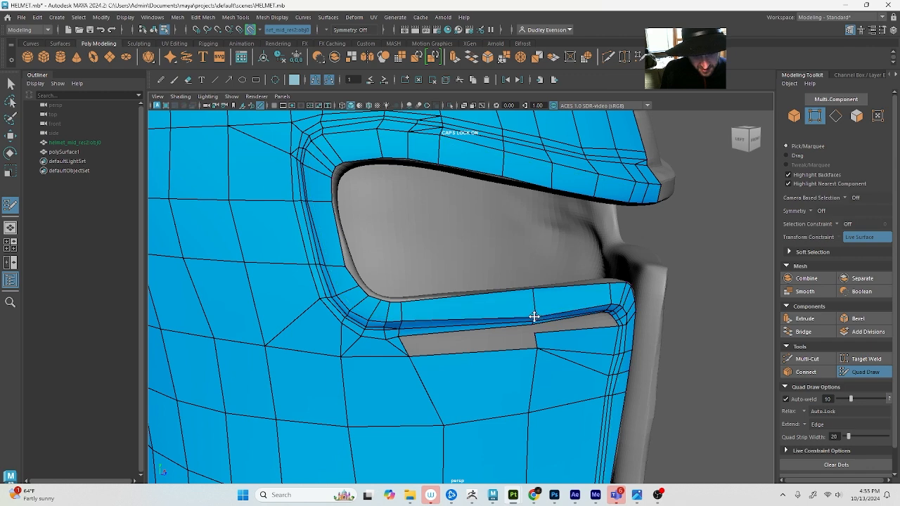
{"action": "left_click_drag", "start_coordinate": [522, 343], "coordinate": [489, 341], "text": "alt"}
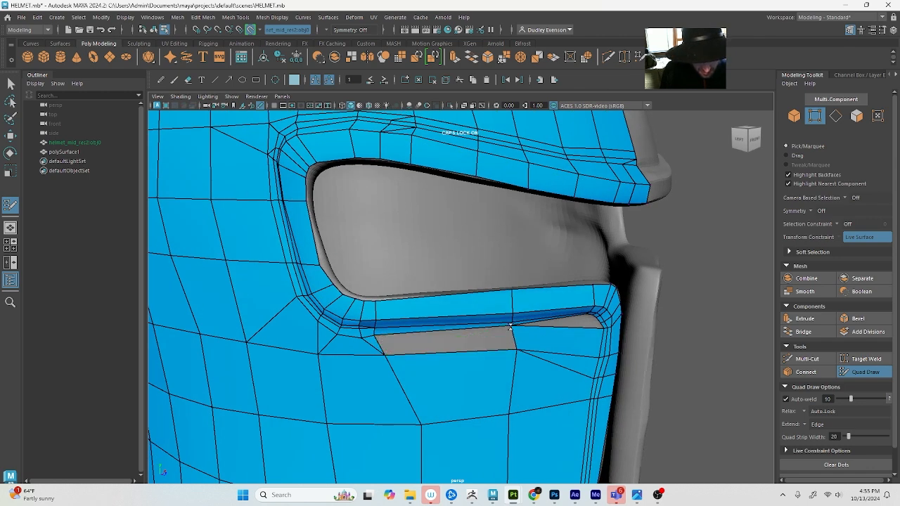
{"action": "left_click_drag", "start_coordinate": [551, 340], "coordinate": [483, 338], "text": "alt"}
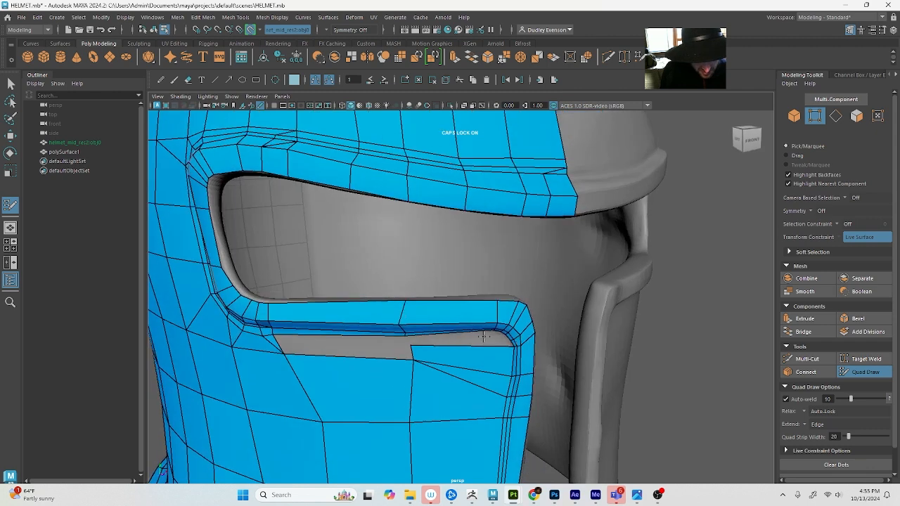
Reposition the cheek corner vertices beneath the eye-slot rim's front bend and fill the narrow strip between the rim and front cheek face
{"action": "right_click_drag", "start_coordinate": [483, 338], "coordinate": [526, 369], "text": "alt"}
{"action": "middle_click_drag", "start_coordinate": [526, 368], "coordinate": [491, 335], "text": "alt"}
{"action": "left_click_drag", "start_coordinate": [490, 336], "coordinate": [466, 288], "text": "alt"}
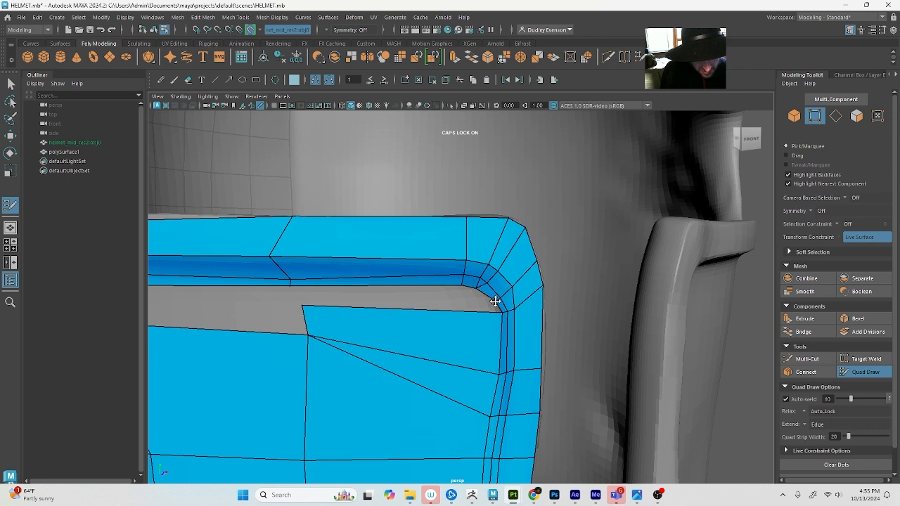
{"action": "left_click_drag", "start_coordinate": [501, 311], "coordinate": [482, 303]}
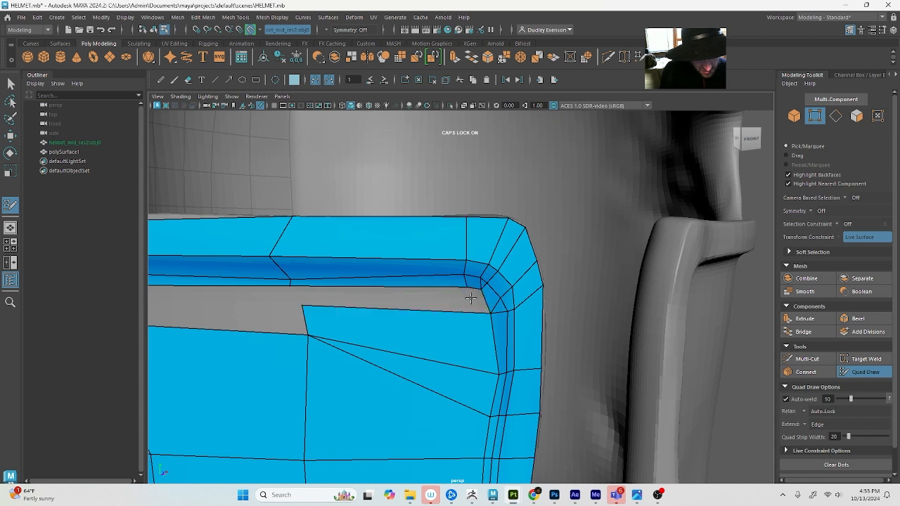
{"action": "mouse_move", "coordinate": [476, 297]}
{"action": "left_mouse_down", "text": "alt"}
{"action": "mouse_move", "coordinate": [489, 331]}
{"action": "mouse_move", "coordinate": [491, 302]}
{"action": "mouse_move", "coordinate": [466, 287]}
{"action": "mouse_move", "coordinate": [475, 290]}
{"action": "left_mouse_up", "text": "alt"}
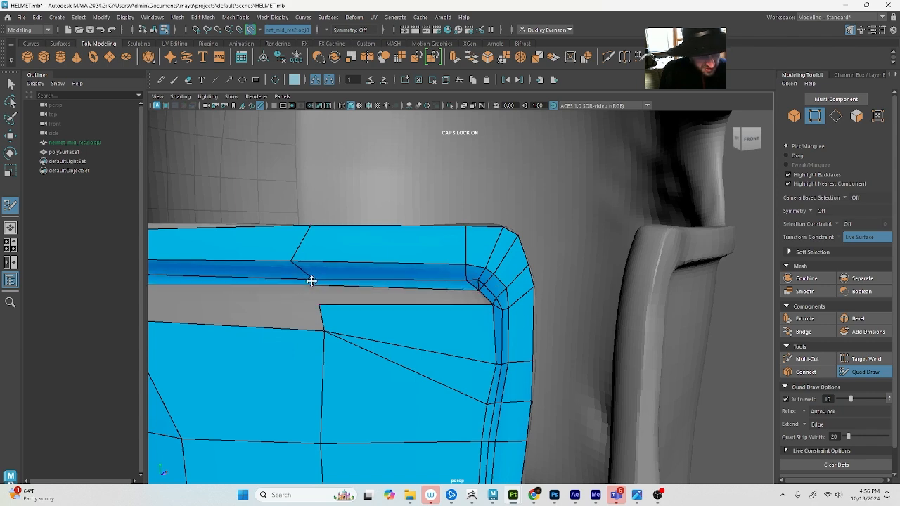
{"action": "left_click", "coordinate": [356, 293], "text": "shift"}
Delete the thin rim face above the remaining cheek gap and redraw the quad at the gap's rear end from a new dot
{"action": "scroll", "coordinate": [302, 292], "scroll_direction": "down", "scroll_amount": 3}
{"action": "middle_click_drag", "start_coordinate": [302, 292], "coordinate": [344, 305], "text": "alt"}
{"action": "left_click_drag", "start_coordinate": [344, 305], "coordinate": [362, 309], "text": "alt"}
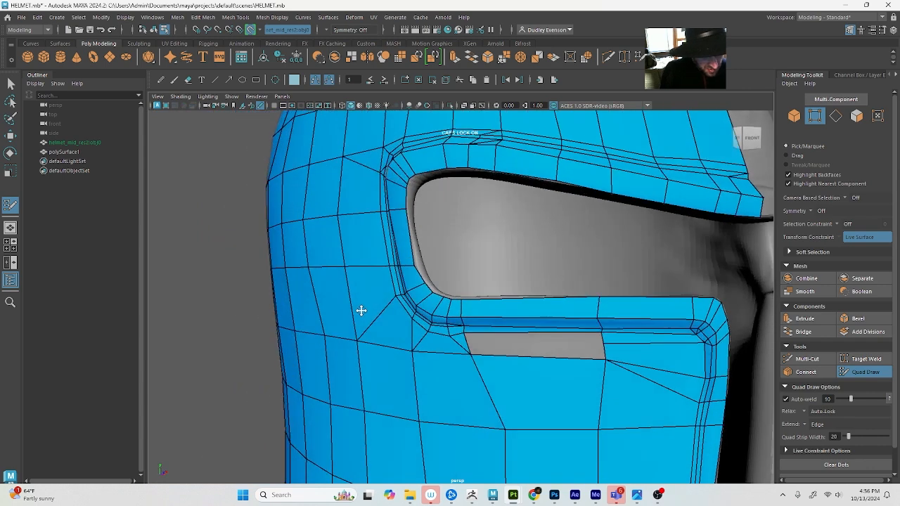
{"action": "scroll", "coordinate": [434, 324], "scroll_direction": "up", "scroll_amount": 5}
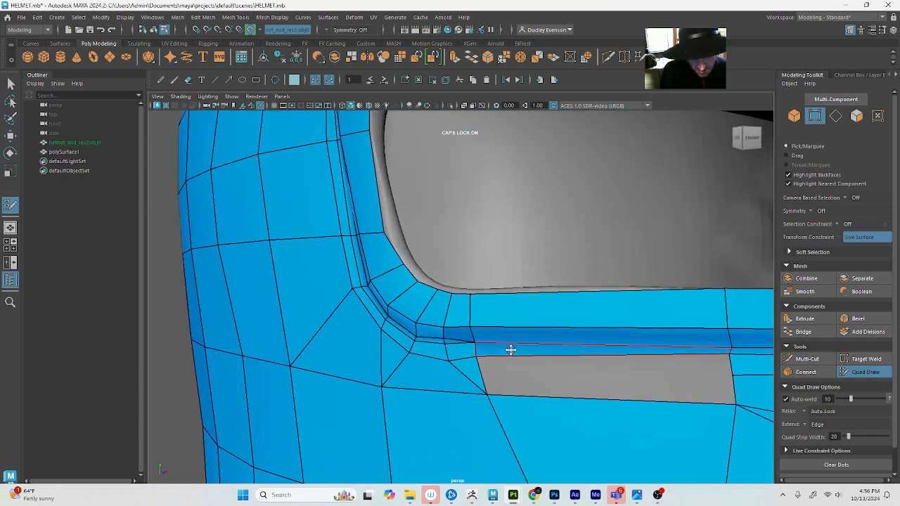
{"action": "left_click_drag", "start_coordinate": [513, 349], "coordinate": [527, 341], "text": "alt"}
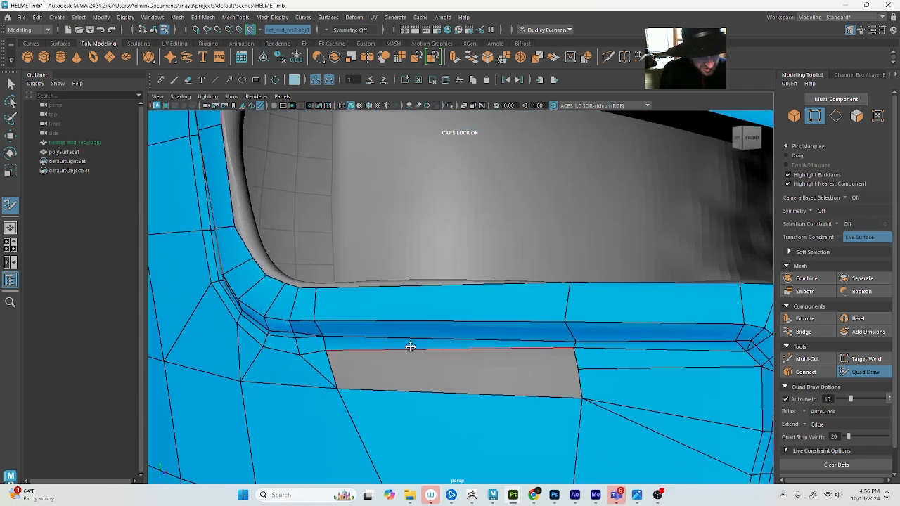
{"action": "left_click", "coordinate": [366, 343], "text": "ctrl+shift"}
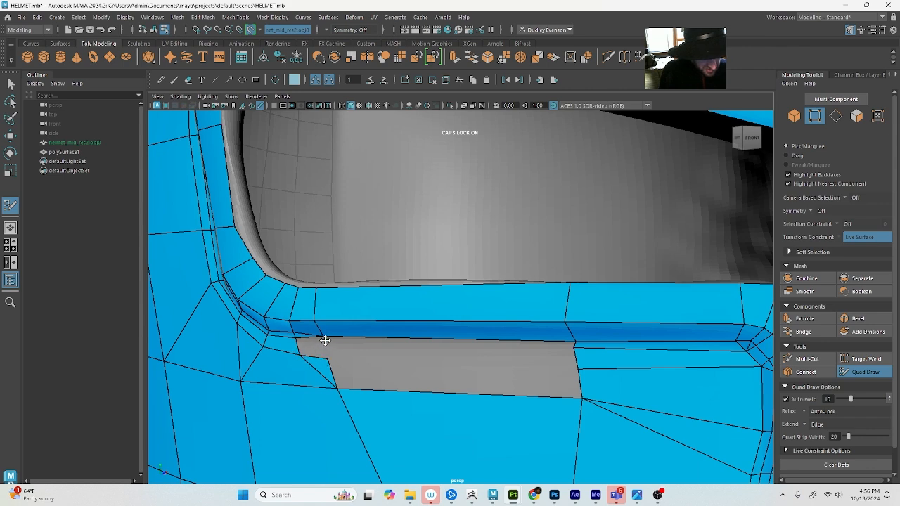
{"action": "scroll", "coordinate": [324, 342], "scroll_direction": "up", "scroll_amount": 4}
{"action": "middle_click_drag", "start_coordinate": [323, 343], "coordinate": [376, 329], "text": "alt"}
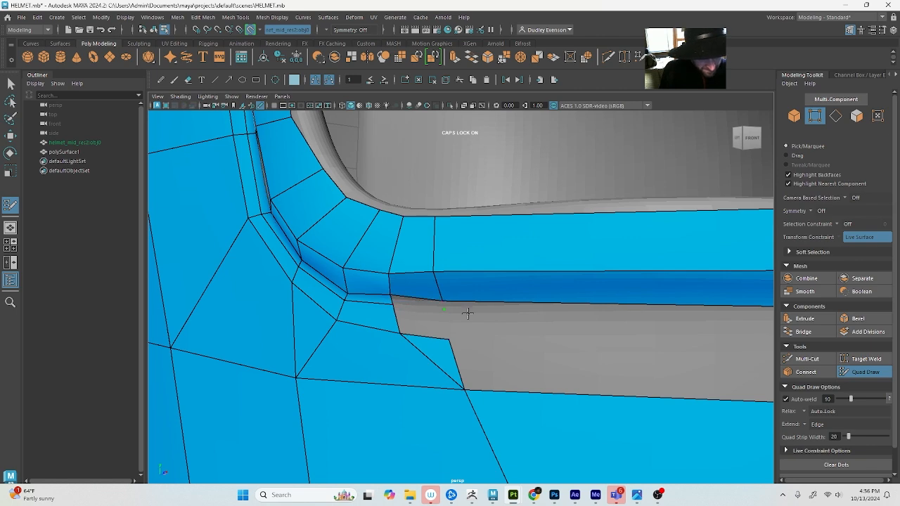
{"action": "left_click", "coordinate": [430, 322], "text": "shift"}
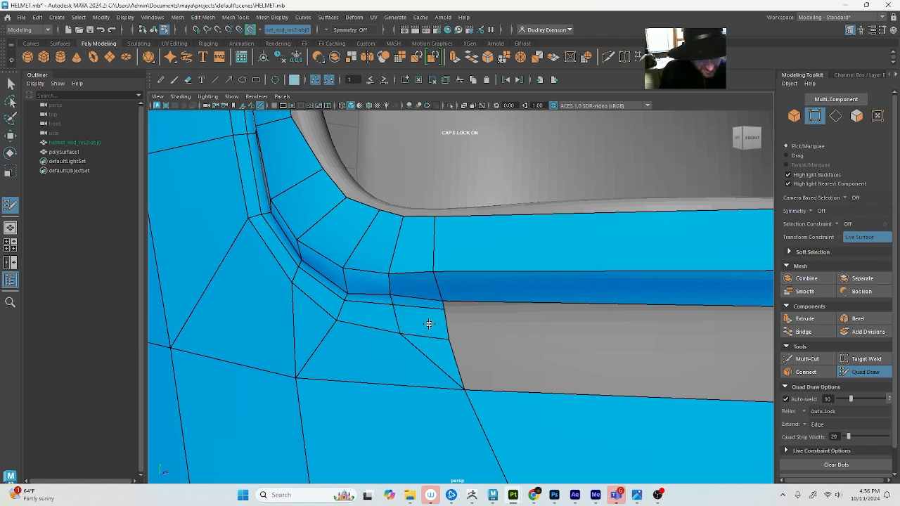
Extend the rear edge of the cheek gap forward across the opening and weld its corners to the rim and front faces
{"action": "scroll", "coordinate": [429, 323], "scroll_direction": "down", "scroll_amount": 6}
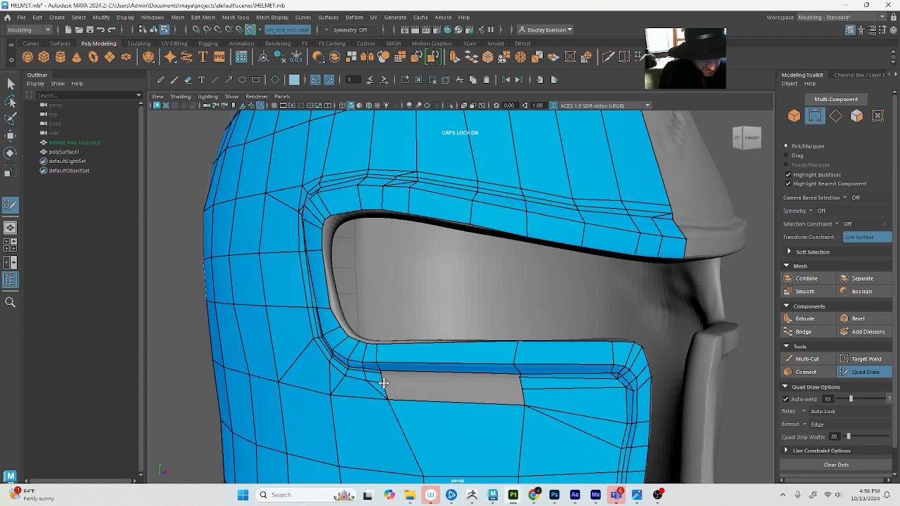
{"action": "left_click_drag", "start_coordinate": [383, 389], "coordinate": [520, 396]}
{"action": "scroll", "coordinate": [532, 395], "scroll_direction": "up", "scroll_amount": 3}
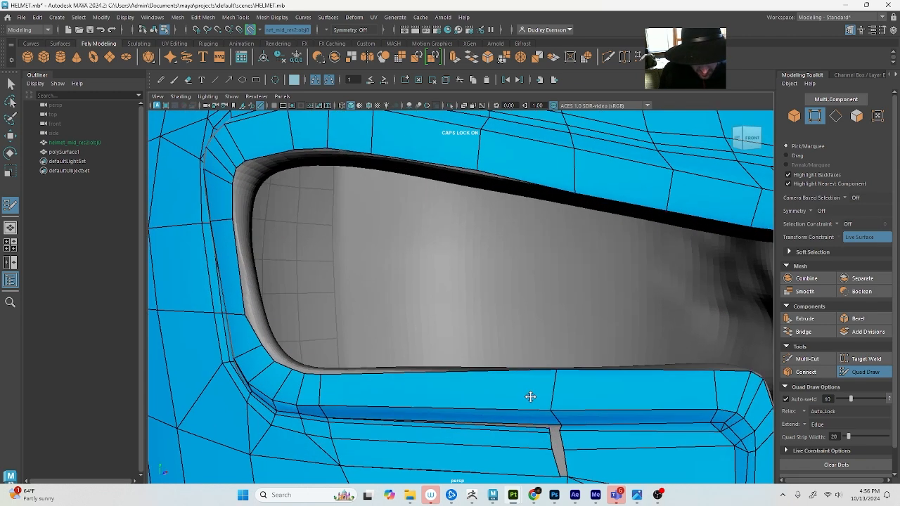
{"action": "scroll", "coordinate": [572, 424], "scroll_direction": "up", "scroll_amount": 3}
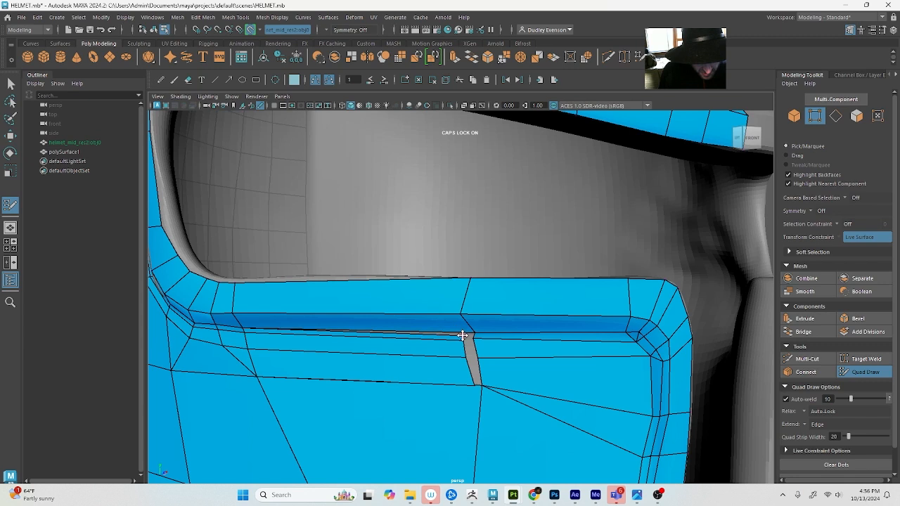
{"action": "mouse_move", "coordinate": [458, 340]}
{"action": "left_mouse_down"}
{"action": "mouse_move", "coordinate": [471, 338]}
{"action": "mouse_move", "coordinate": [477, 350]}
{"action": "left_mouse_up"}
{"action": "mouse_move", "coordinate": [473, 386]}
{"action": "left_mouse_down"}
{"action": "mouse_move", "coordinate": [388, 453]}
{"action": "mouse_move", "coordinate": [471, 383]}
{"action": "mouse_move", "coordinate": [465, 387]}
{"action": "left_mouse_up"}
{"action": "right_click_drag", "start_coordinate": [465, 388], "coordinate": [347, 398], "text": "alt"}
Insert an edge loop through the wide column of cheek faces, running up from the helmet's bottom rim
{"action": "right_click_drag", "start_coordinate": [411, 398], "coordinate": [530, 403], "text": "alt"}
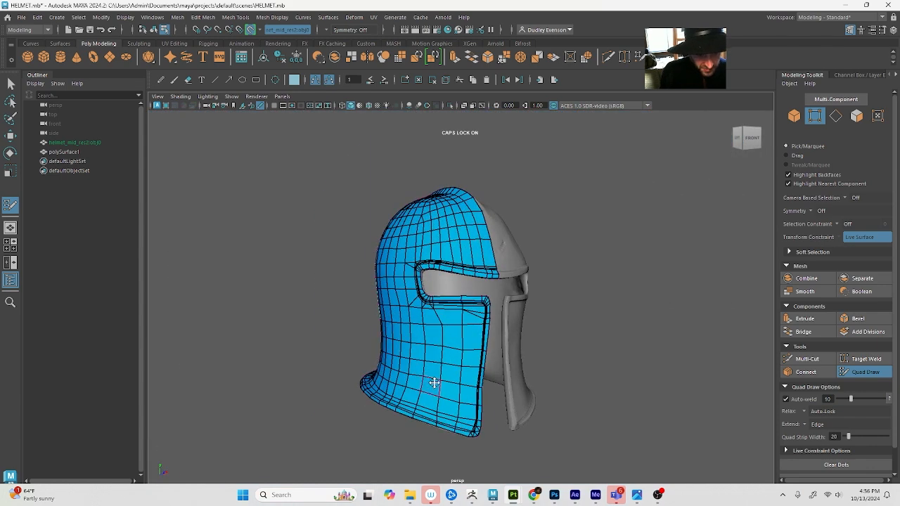
{"action": "left_click_drag", "start_coordinate": [426, 366], "coordinate": [450, 360], "text": "alt"}
{"action": "right_click_drag", "start_coordinate": [446, 360], "coordinate": [462, 360], "text": "alt"}
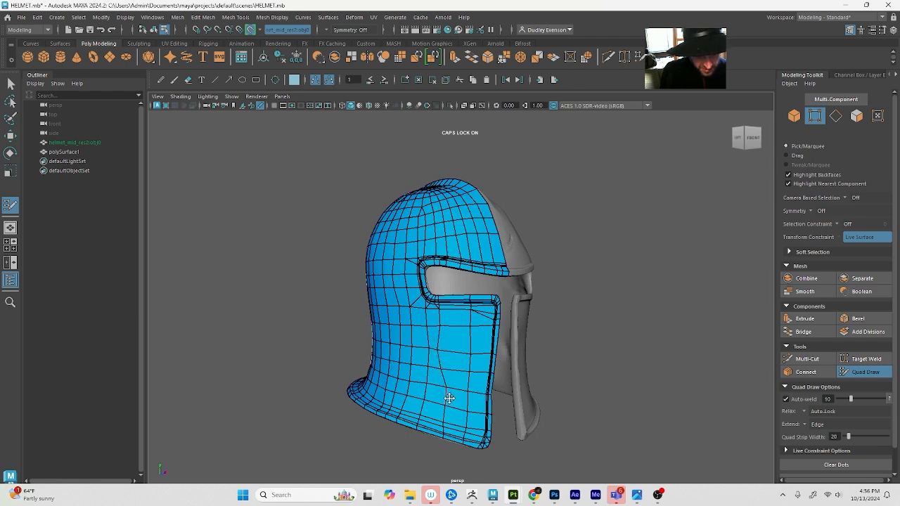
{"action": "left_click_drag", "start_coordinate": [431, 414], "coordinate": [474, 381], "text": "alt"}
{"action": "right_click_drag", "start_coordinate": [473, 381], "coordinate": [495, 366], "text": "alt"}
{"action": "middle_click_drag", "start_coordinate": [494, 367], "coordinate": [492, 372], "text": "alt"}
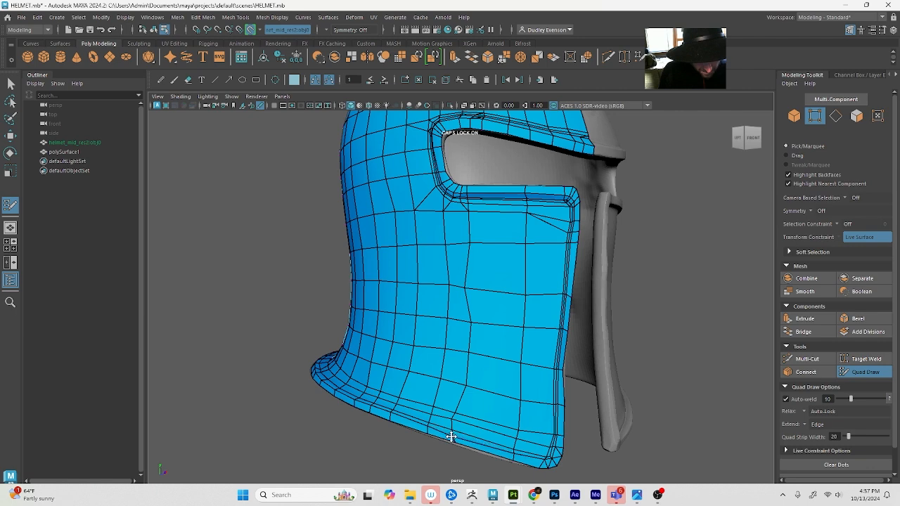
{"action": "scroll", "coordinate": [457, 435], "scroll_direction": "up", "scroll_amount": 1}
{"action": "middle_click_drag", "start_coordinate": [479, 435], "coordinate": [470, 367], "text": "alt"}
{"action": "scroll", "coordinate": [469, 367], "scroll_direction": "up", "scroll_amount": 2}
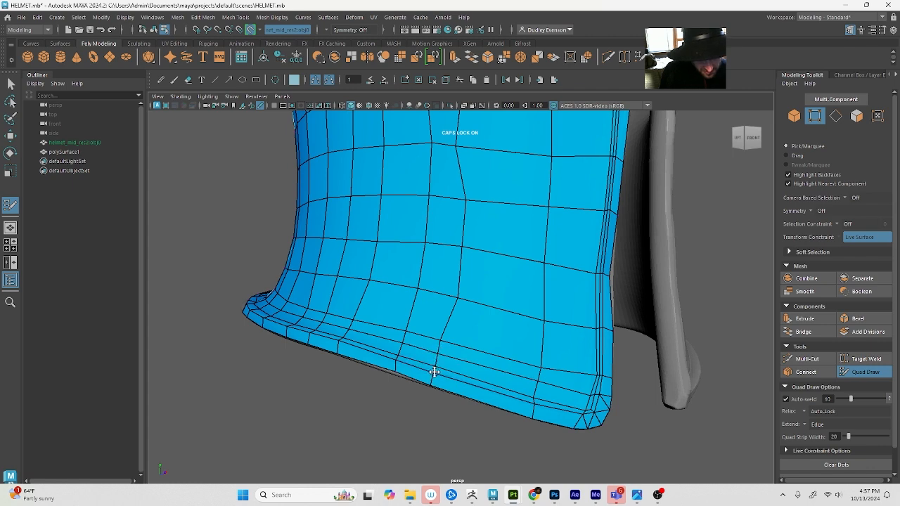
{"action": "left_click", "coordinate": [479, 382], "text": "ctrl"}
{"action": "scroll", "coordinate": [453, 349], "scroll_direction": "down", "scroll_amount": 8}
Relax the cheek mesh around the new edge loop to even out the spacing of its columns
{"action": "scroll", "coordinate": [479, 365], "scroll_direction": "up", "scroll_amount": 7}
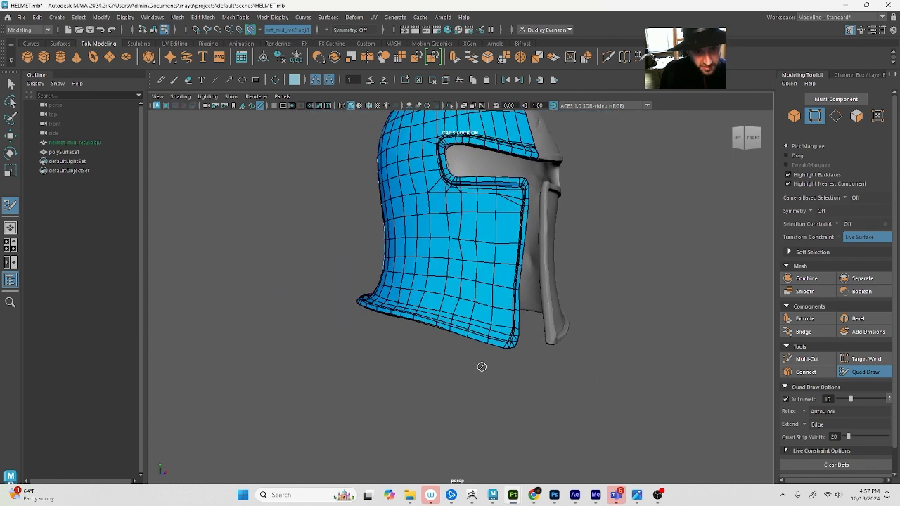
{"action": "middle_click_drag", "start_coordinate": [478, 224], "coordinate": [477, 252], "text": "alt"}
{"action": "scroll", "coordinate": [477, 252], "scroll_direction": "down", "scroll_amount": 4}
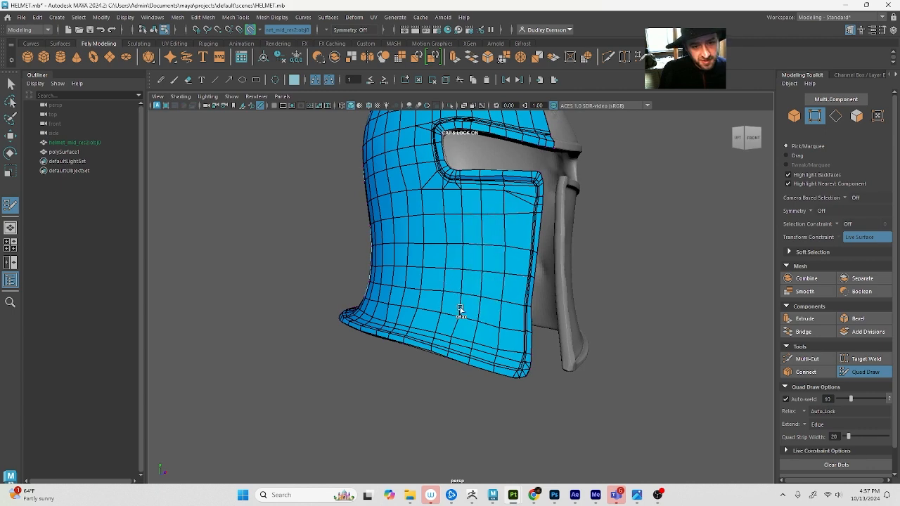
{"action": "left_click_drag", "start_coordinate": [461, 309], "coordinate": [428, 294], "text": "shift"}
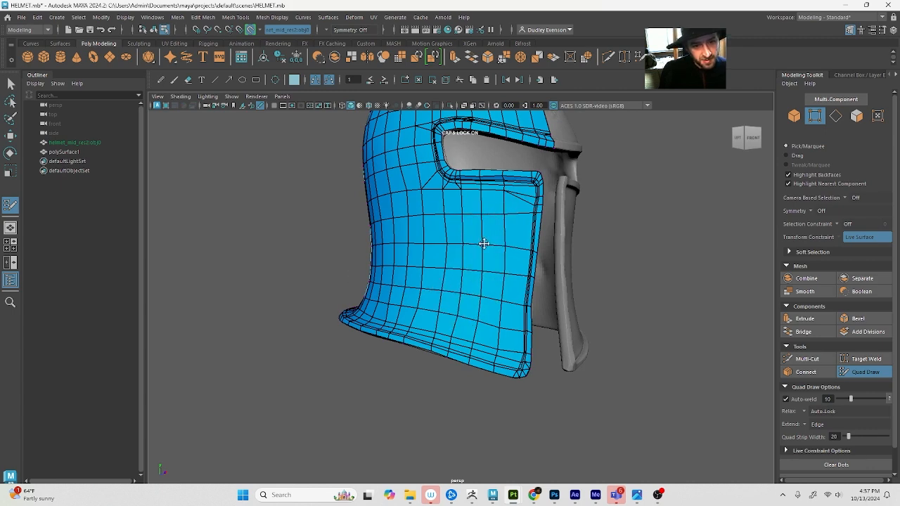
{"action": "scroll", "coordinate": [484, 245], "scroll_direction": "down", "scroll_amount": 4}
{"action": "left_click_drag", "start_coordinate": [433, 258], "coordinate": [483, 266], "text": "alt"}
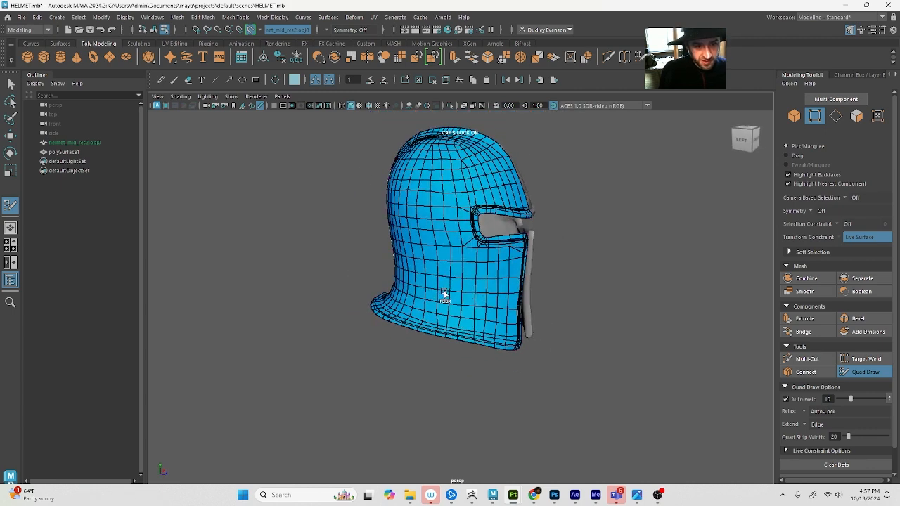
{"action": "left_click_drag", "start_coordinate": [448, 303], "coordinate": [476, 297], "text": "alt"}
Straighten the kinked column just above the bottom rim and relax the lower cheek faces around it
{"action": "scroll", "coordinate": [556, 328], "scroll_direction": "up", "scroll_amount": 5}
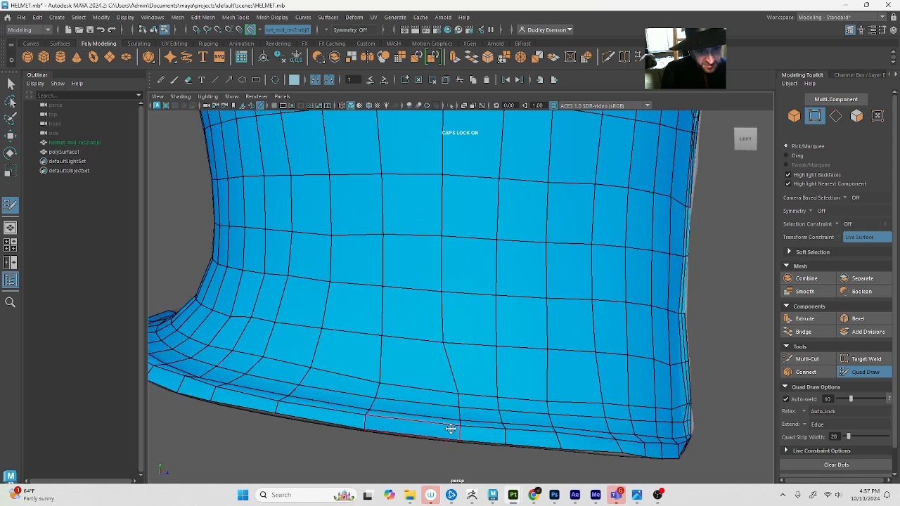
{"action": "mouse_move", "coordinate": [462, 399]}
{"action": "left_mouse_down", "text": "alt"}
{"action": "mouse_move", "coordinate": [486, 445]}
{"action": "mouse_move", "coordinate": [466, 438]}
{"action": "mouse_move", "coordinate": [477, 420]}
{"action": "left_mouse_up", "text": "alt"}
{"action": "scroll", "coordinate": [473, 411], "scroll_direction": "down", "scroll_amount": 5}
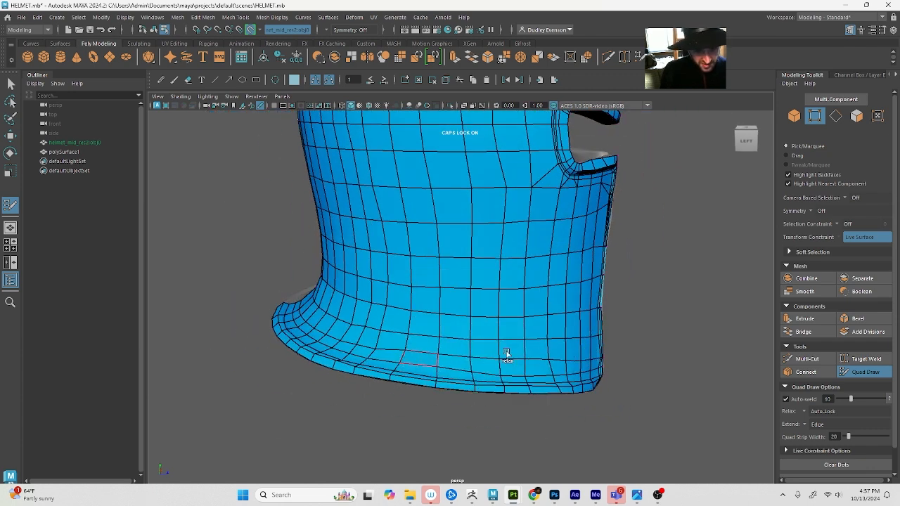
{"action": "left_click_drag", "start_coordinate": [506, 354], "coordinate": [393, 350], "text": "alt"}
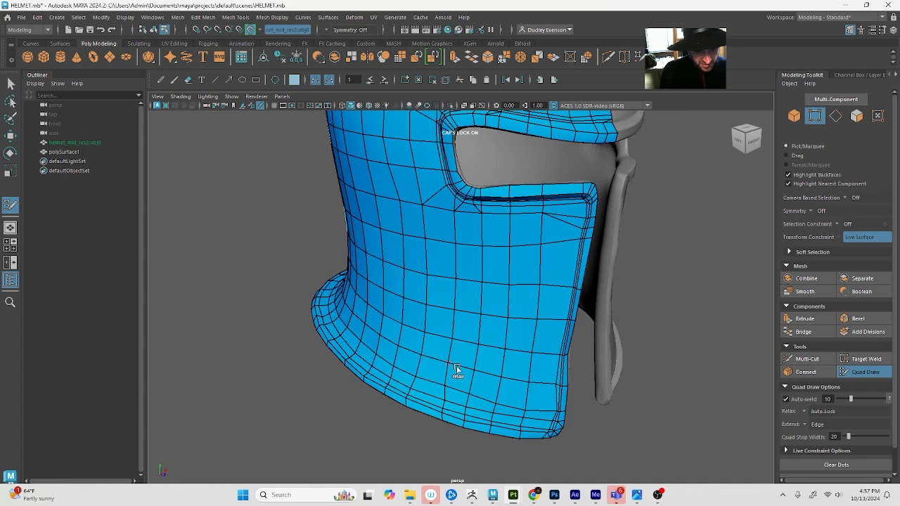
{"action": "left_click_drag", "start_coordinate": [457, 368], "coordinate": [511, 351], "text": "alt"}
{"action": "right_click_drag", "start_coordinate": [512, 352], "coordinate": [475, 330], "text": "alt"}
{"action": "left_click_drag", "start_coordinate": [486, 295], "coordinate": [506, 275], "text": "alt"}
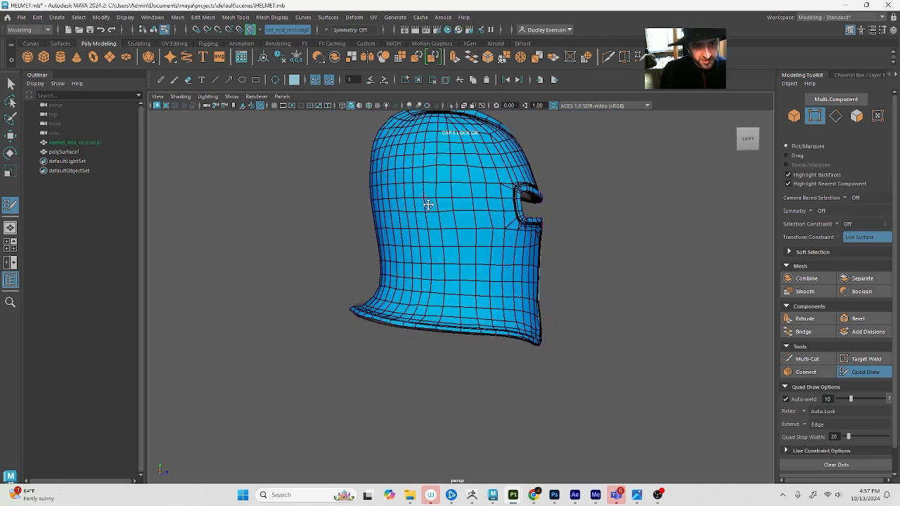
Leave Quad Draw and hide the MIDRES layer to isolate the retopologised half mesh
{"action": "left_click_drag", "start_coordinate": [426, 204], "coordinate": [419, 240], "text": "alt"}
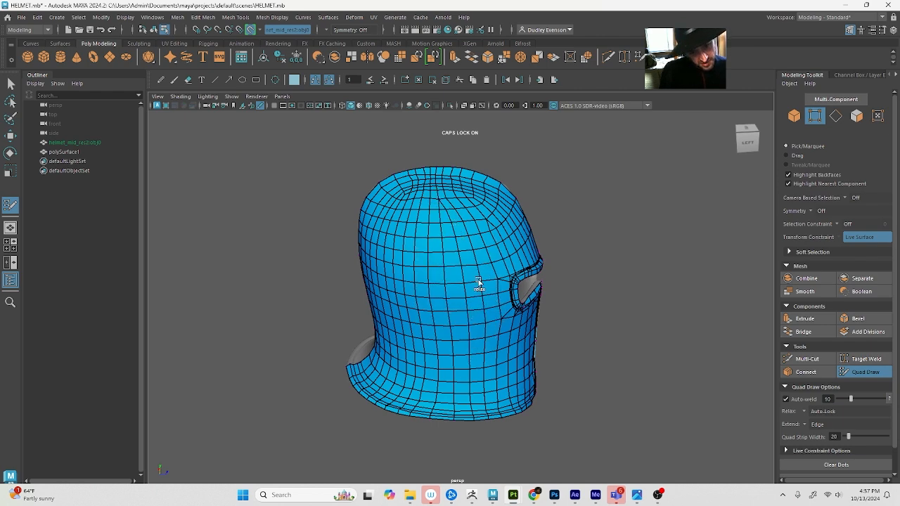
{"action": "scroll", "coordinate": [426, 278], "scroll_direction": "down", "scroll_amount": 2}
{"action": "mouse_move", "coordinate": [426, 279]}
{"action": "left_mouse_down", "text": "alt"}
{"action": "mouse_move", "coordinate": [285, 253]}
{"action": "mouse_move", "coordinate": [446, 267]}
{"action": "mouse_move", "coordinate": [357, 267]}
{"action": "mouse_move", "coordinate": [665, 335]}
{"action": "mouse_move", "coordinate": [580, 330]}
{"action": "left_mouse_up", "text": "alt"}
{"action": "key", "text": "q"}
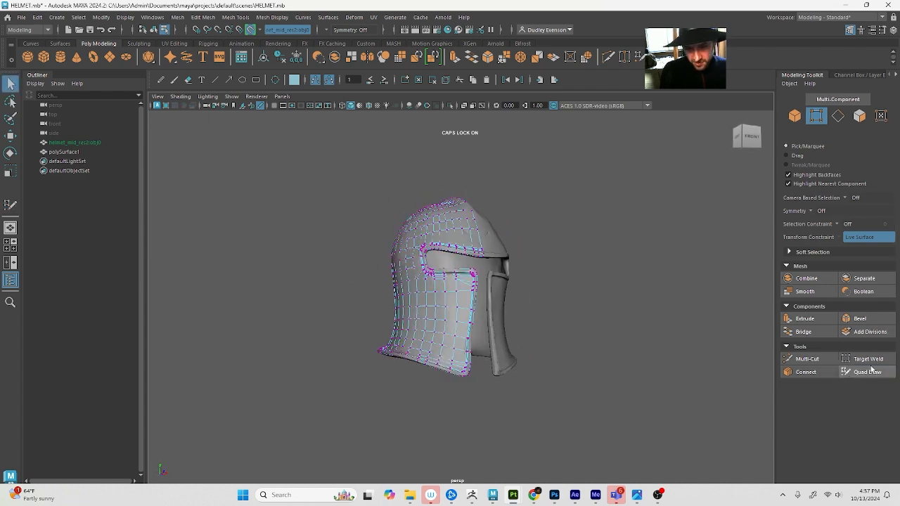
{"action": "left_click", "coordinate": [893, 30]}
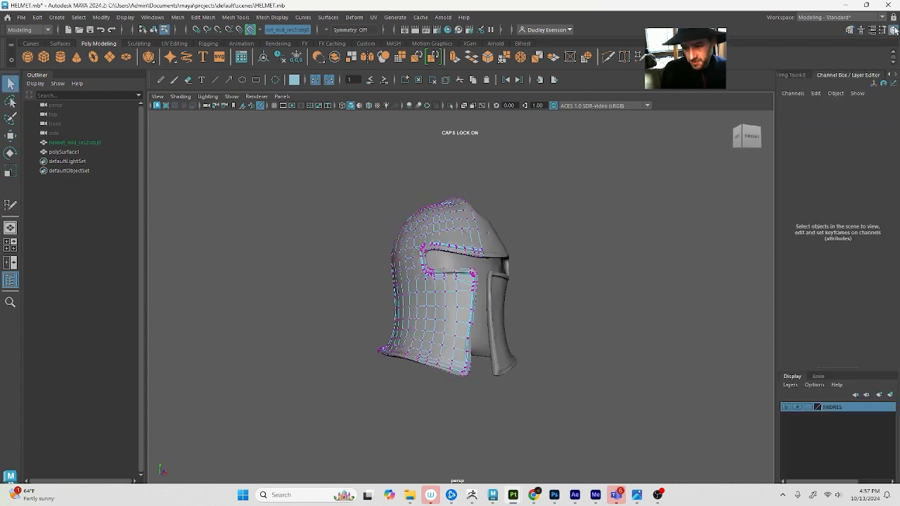
{"action": "left_click", "coordinate": [787, 407]}
{"action": "left_click_drag", "start_coordinate": [519, 370], "coordinate": [581, 368], "text": "alt"}
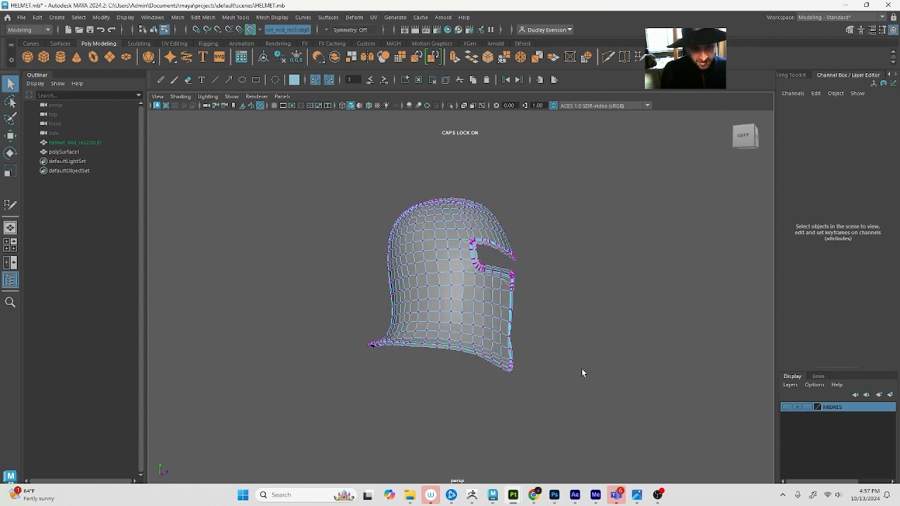
Select the retopologised half helmet as an object, soften its edges, and delete its construction history
{"action": "right_click_drag", "start_coordinate": [492, 333], "coordinate": [513, 314]}
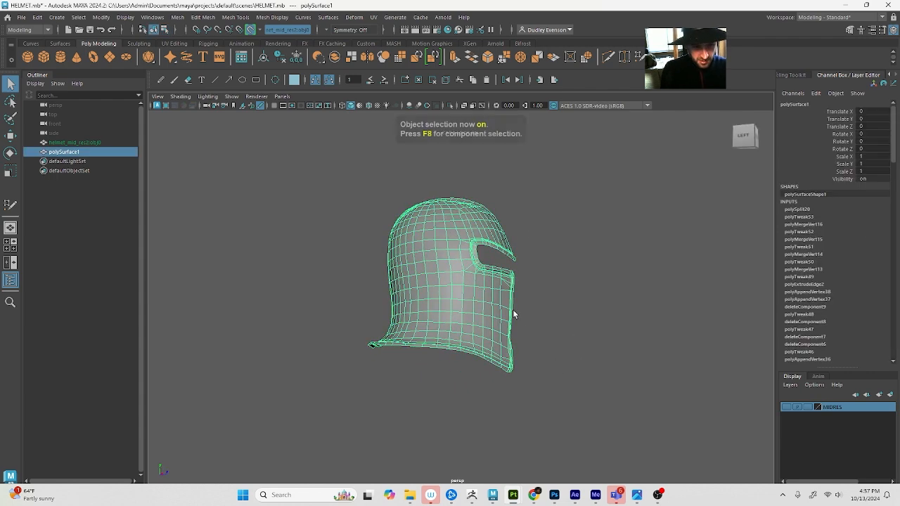
{"action": "left_click", "coordinate": [272, 17]}
{"action": "left_click", "coordinate": [310, 105]}
{"action": "left_click", "coordinate": [640, 235]}
{"action": "left_click_drag", "start_coordinate": [667, 287], "coordinate": [608, 297], "text": "alt"}
{"action": "scroll", "coordinate": [610, 296], "scroll_direction": "up", "scroll_amount": 3}
{"action": "left_click", "coordinate": [411, 299]}
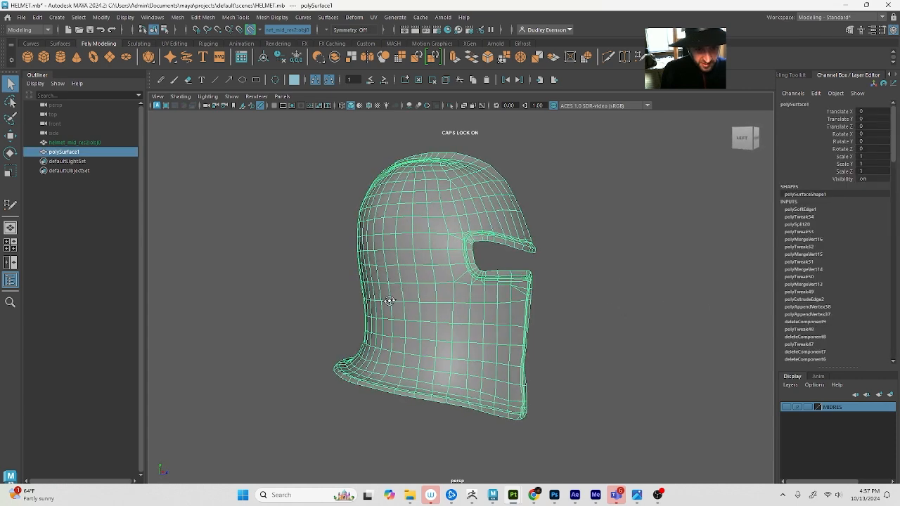
{"action": "mouse_move", "coordinate": [429, 302]}
{"action": "left_mouse_down", "text": "alt"}
{"action": "mouse_move", "coordinate": [357, 309]}
{"action": "mouse_move", "coordinate": [432, 302]}
{"action": "left_mouse_up", "text": "alt"}
{"action": "key", "text": "alt+shift+d"}
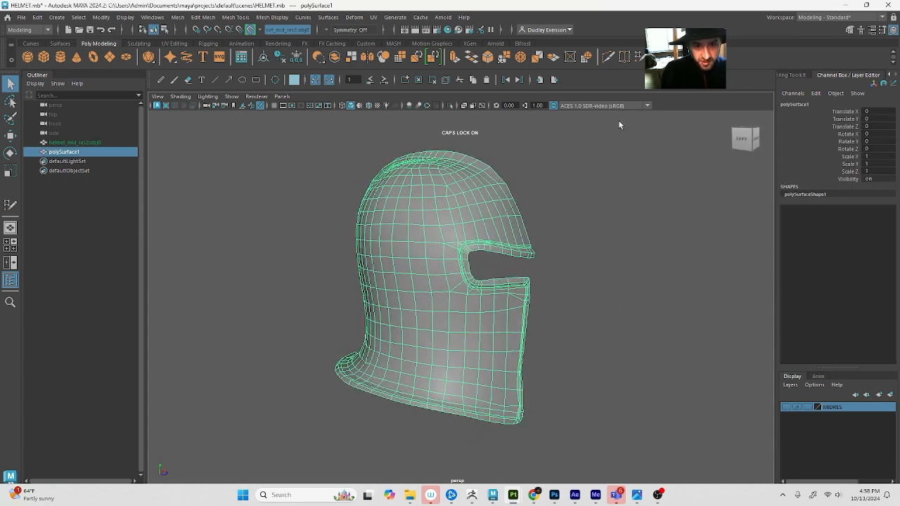
Assign a new Arnold aiStandardSurface material to the half helmet
{"action": "right_click_drag", "start_coordinate": [358, 243], "coordinate": [367, 480]}
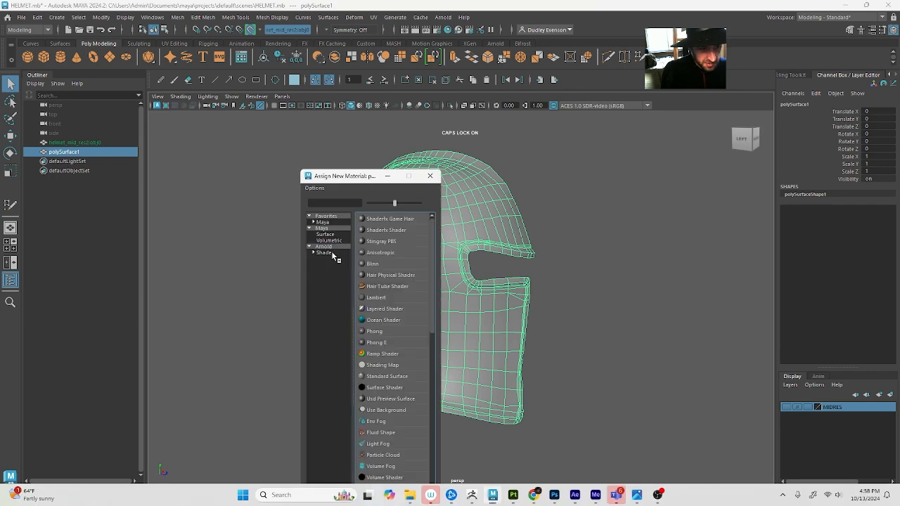
{"action": "left_click", "coordinate": [333, 242]}
{"action": "left_click", "coordinate": [325, 246]}
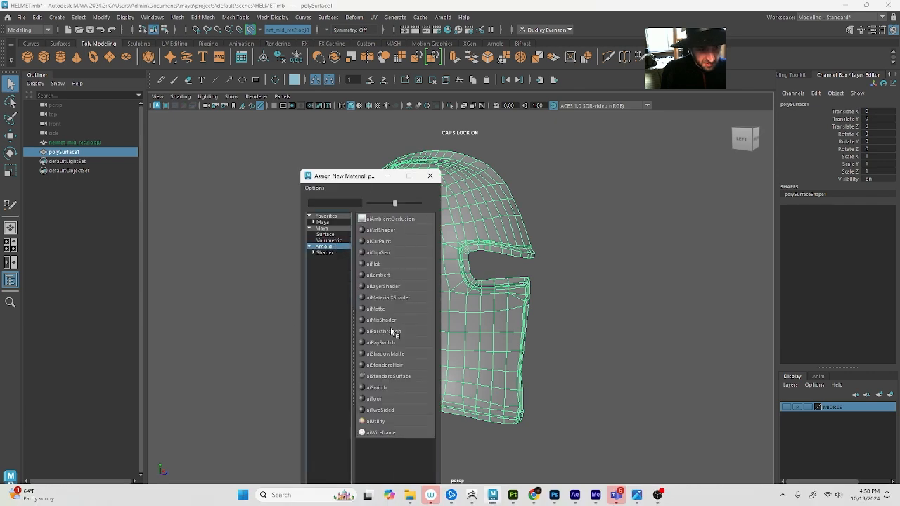
{"action": "left_click", "coordinate": [396, 377]}
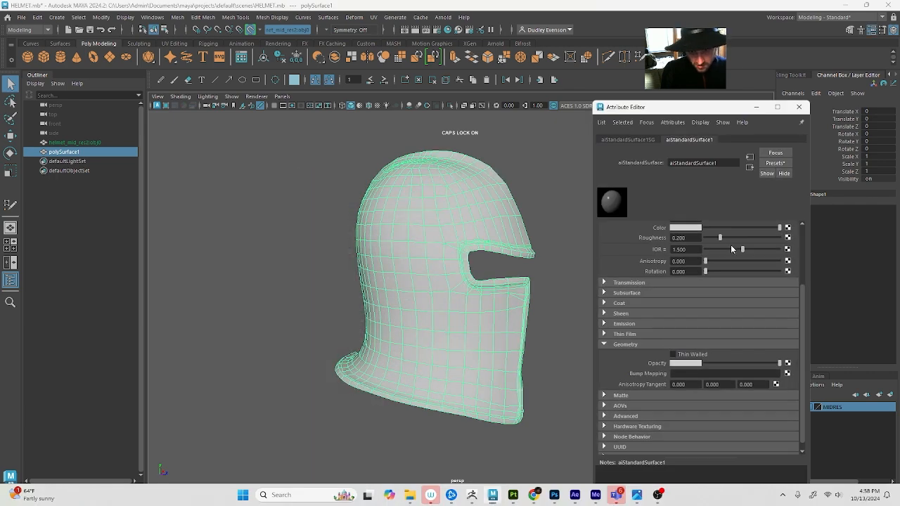
Darken the material's base colour to dark grey, set its specular roughness to about 0.154, and close the material's settings
{"action": "scroll", "coordinate": [730, 244], "scroll_direction": "up", "scroll_amount": 3}
{"action": "left_click_drag", "start_coordinate": [739, 281], "coordinate": [702, 281]}
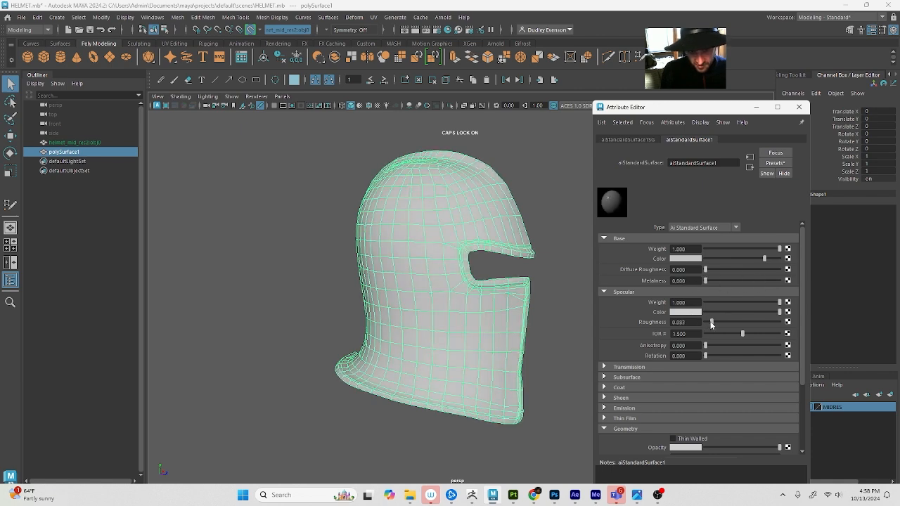
{"action": "left_click_drag", "start_coordinate": [724, 260], "coordinate": [720, 260]}
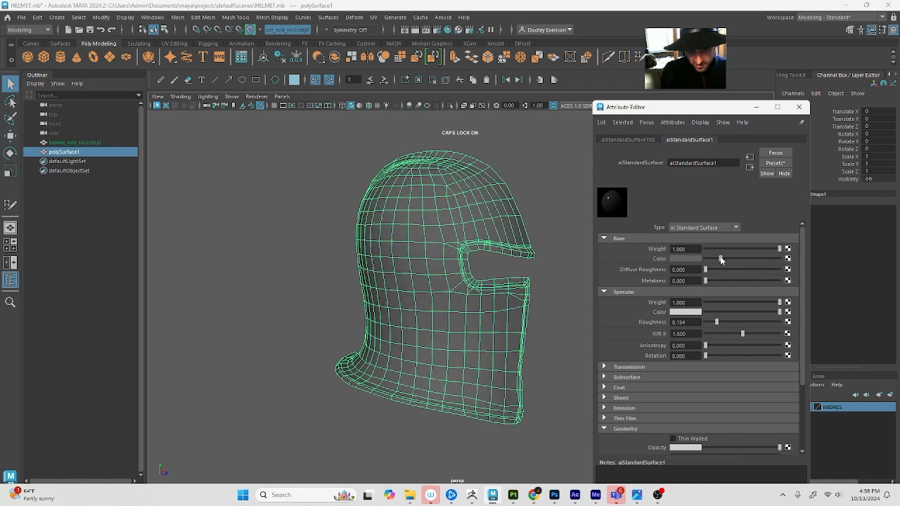
{"action": "left_click", "coordinate": [307, 123]}
{"action": "left_click_drag", "start_coordinate": [288, 169], "coordinate": [330, 158], "text": "alt"}
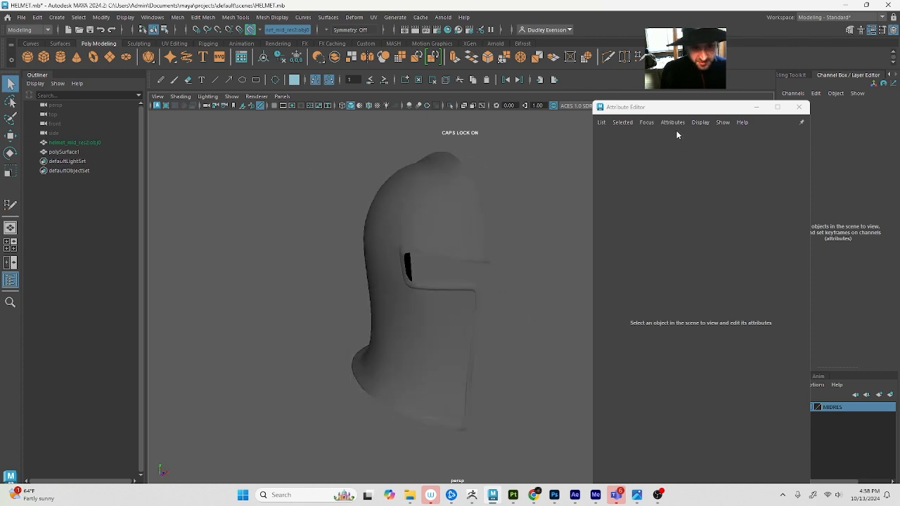
{"action": "left_click", "coordinate": [802, 110]}
Select the open border edges along the half helmet's centre line, from the brow over the crown to the back rim, for moving
{"action": "left_click", "coordinate": [380, 219]}
{"action": "left_click_drag", "start_coordinate": [440, 225], "coordinate": [381, 235], "text": "alt"}
{"action": "right_click_drag", "start_coordinate": [381, 236], "coordinate": [414, 277]}
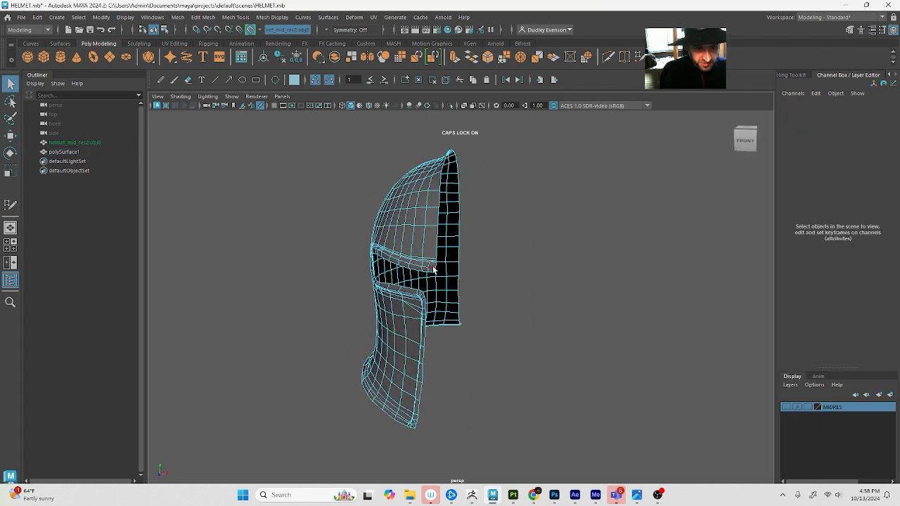
{"action": "double_click", "coordinate": [435, 271]}
{"action": "left_click_drag", "start_coordinate": [501, 275], "coordinate": [442, 290], "text": "alt"}
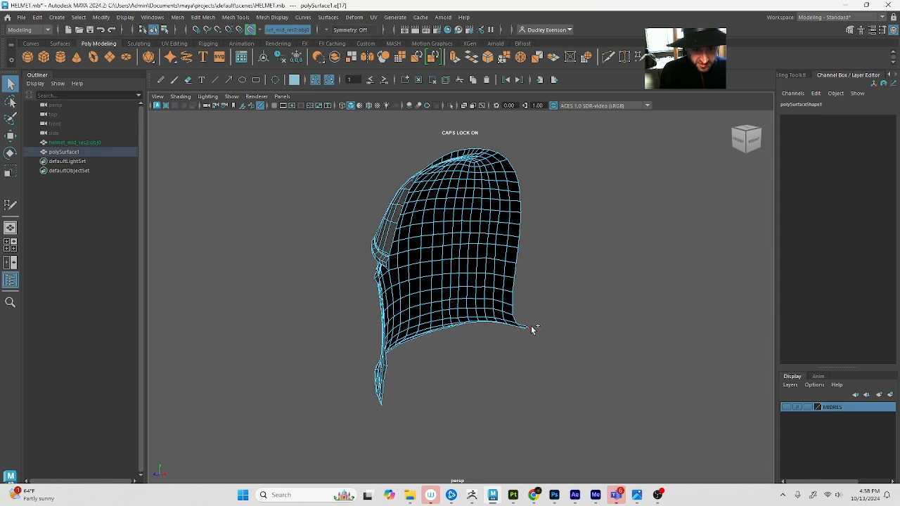
{"action": "left_click", "coordinate": [529, 327], "text": "shift"}
{"action": "left_click_drag", "start_coordinate": [528, 327], "coordinate": [328, 317], "text": "alt"}
{"action": "key", "text": "w"}
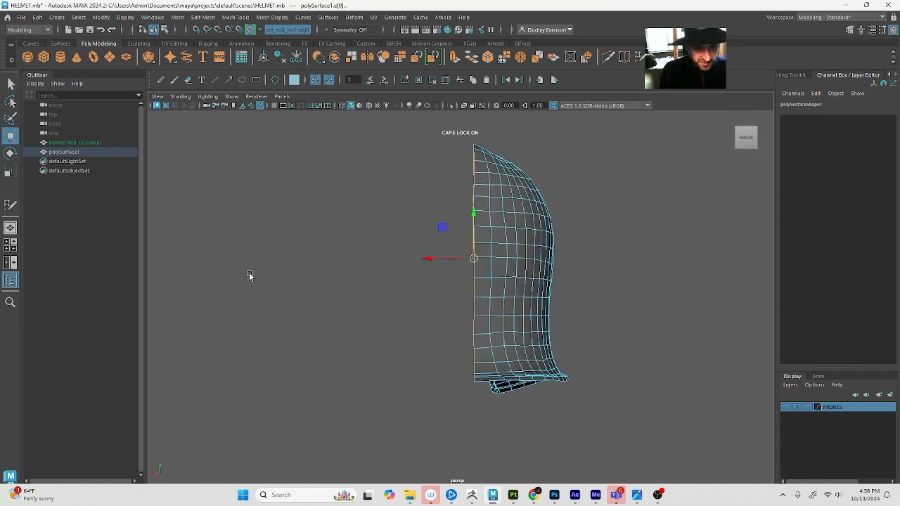
{"action": "left_click_drag", "start_coordinate": [249, 274], "coordinate": [369, 270], "text": "alt"}
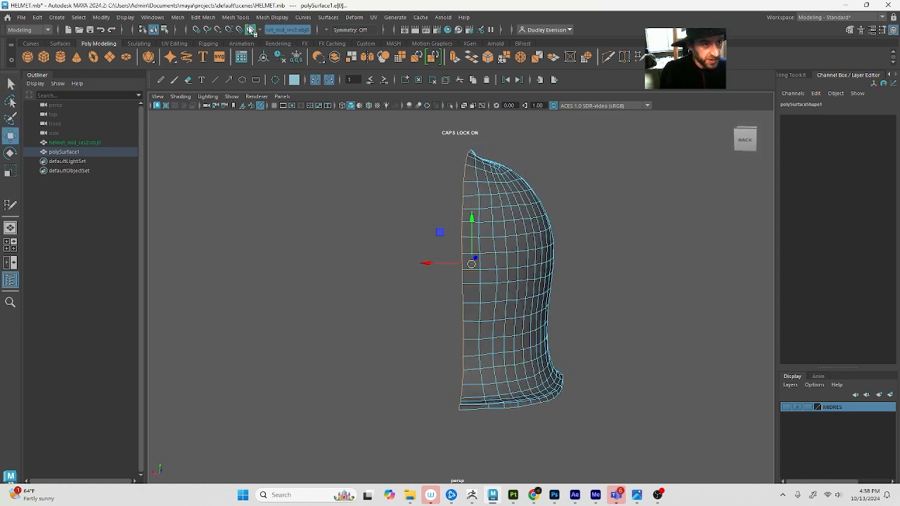
Disable the live surface and open the Move tool's snap settings with Retain component spacing off
{"action": "left_click", "coordinate": [250, 29]}
{"action": "double_click", "coordinate": [10, 136]}
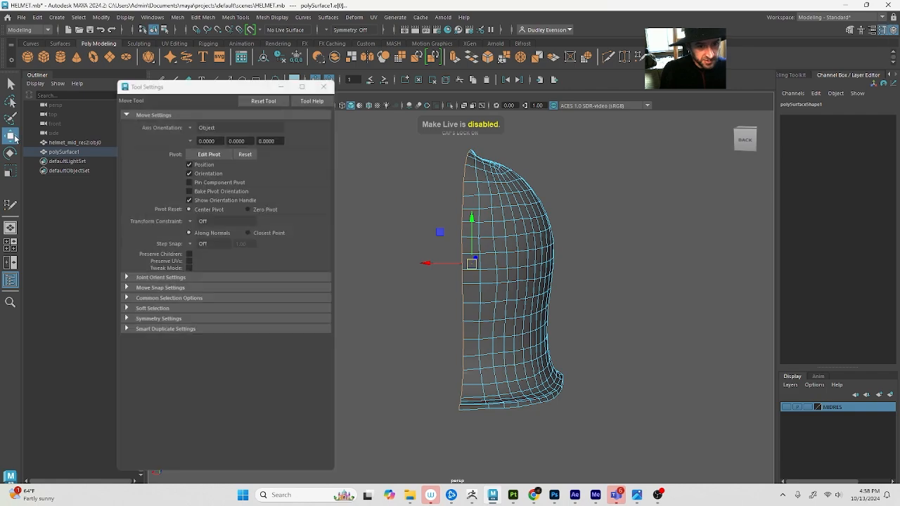
{"action": "left_click_drag", "start_coordinate": [606, 184], "coordinate": [518, 212], "text": "alt"}
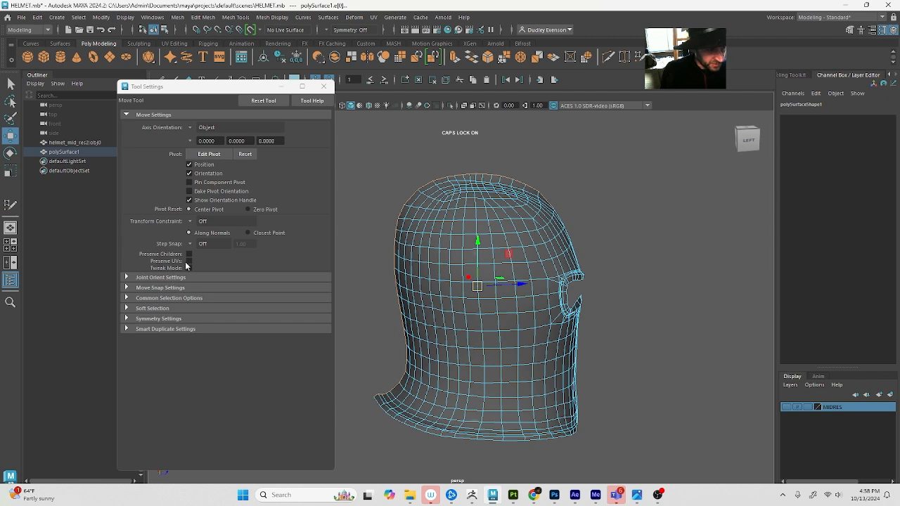
{"action": "left_click", "coordinate": [158, 288]}
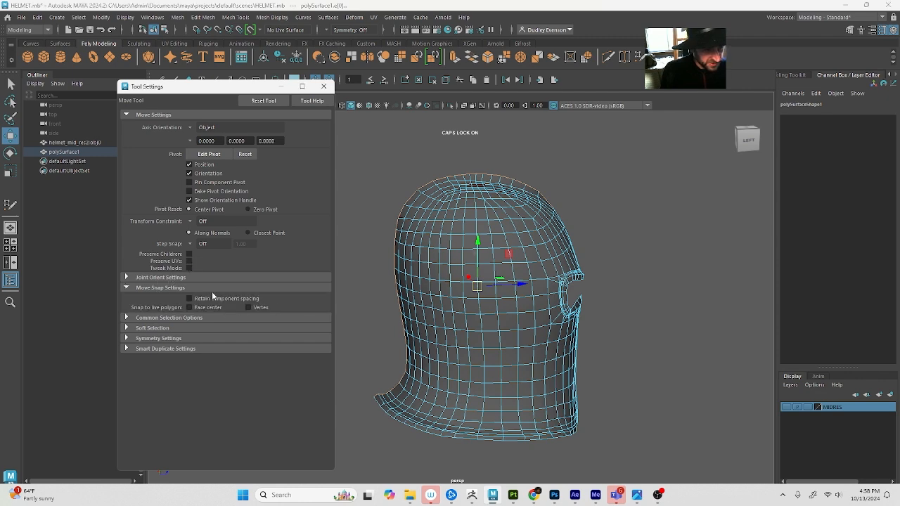
{"action": "left_click_drag", "start_coordinate": [464, 305], "coordinate": [558, 302], "text": "alt"}
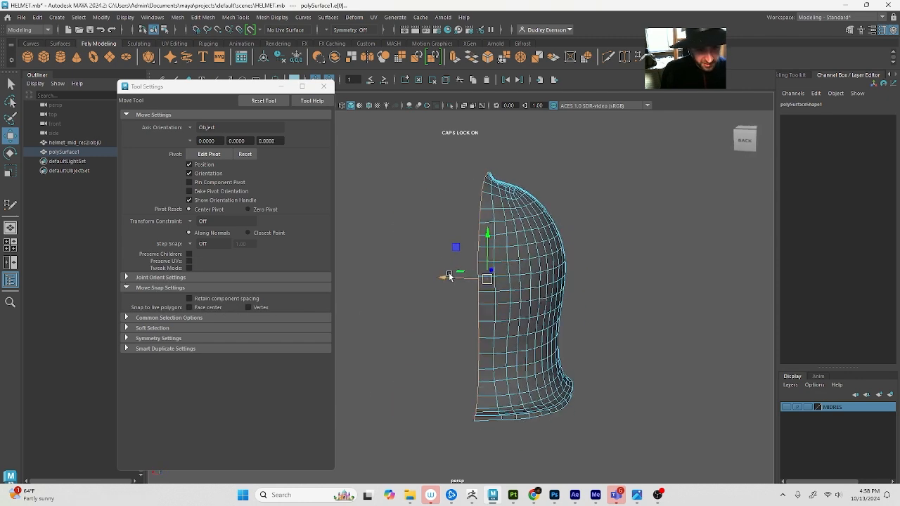
Snap the selected centre border edges to the grid's centre line along the X axis only
{"action": "key", "text": "x"}
{"action": "left_click_drag", "start_coordinate": [446, 280], "coordinate": [434, 281]}
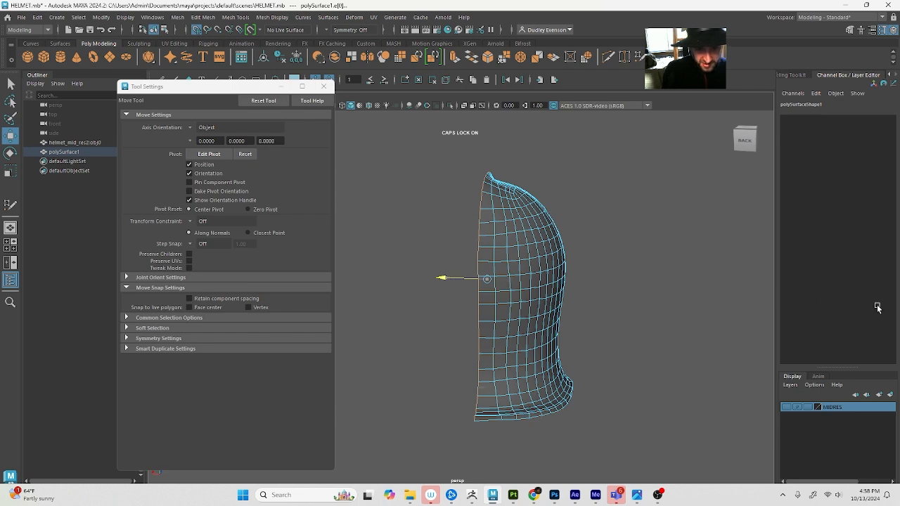
{"action": "left_click_drag", "start_coordinate": [259, 298], "coordinate": [380, 288]}
{"action": "key", "text": "x"}
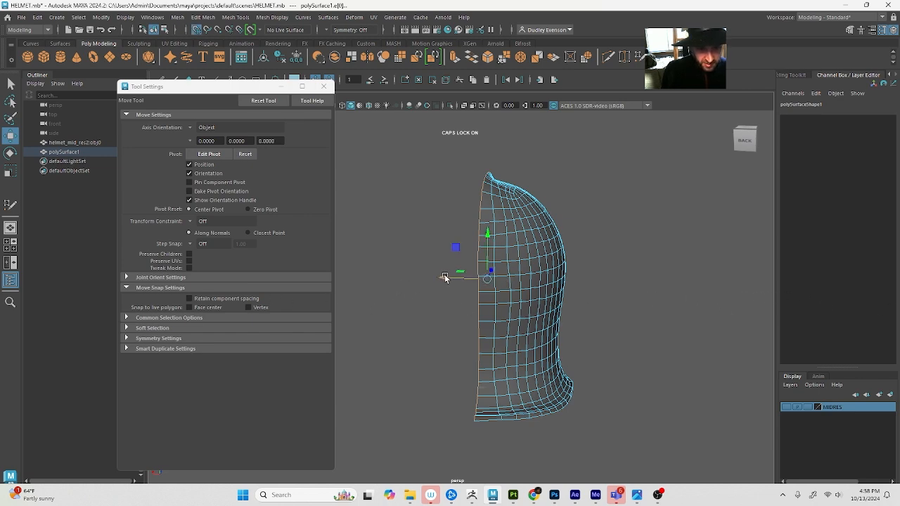
{"action": "left_click_drag", "start_coordinate": [445, 277], "coordinate": [390, 274]}
{"action": "key", "text": "x"}
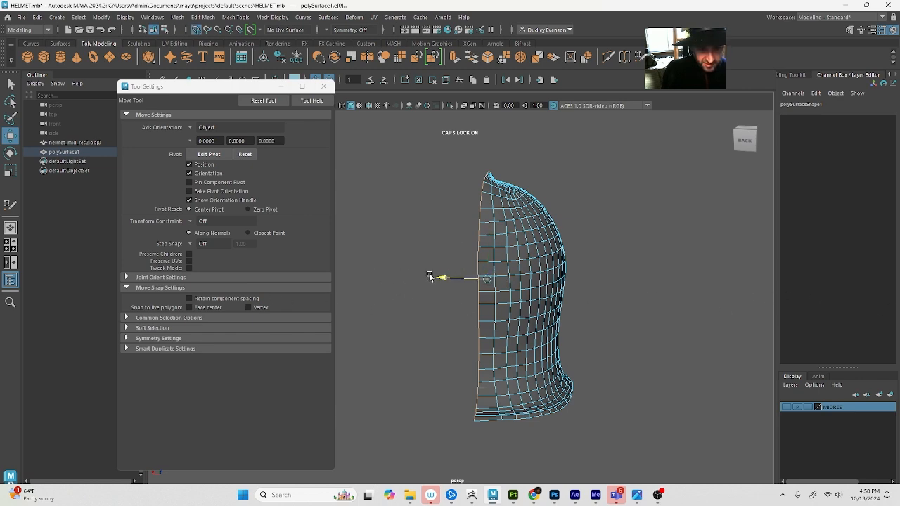
{"action": "left_click_drag", "start_coordinate": [463, 278], "coordinate": [427, 284]}
{"action": "left_click_drag", "start_coordinate": [424, 285], "coordinate": [335, 276], "text": "alt"}
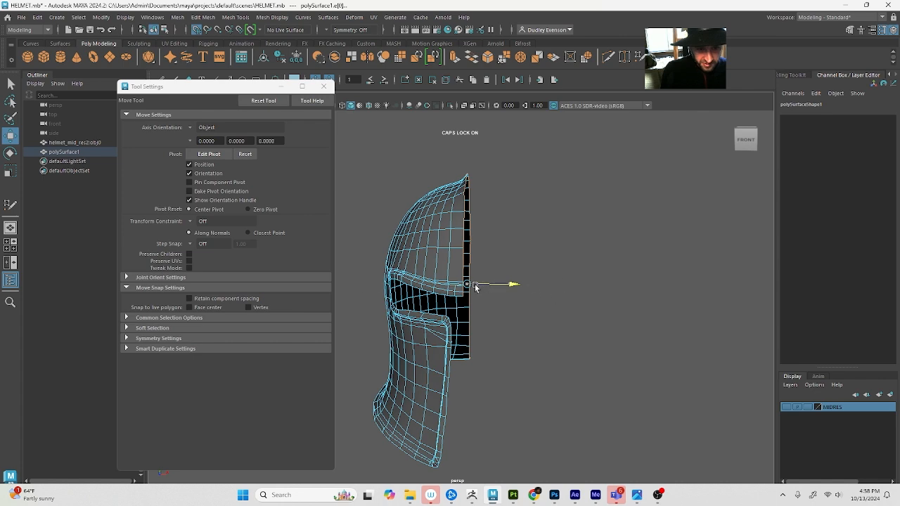
{"action": "left_click_drag", "start_coordinate": [299, 274], "coordinate": [480, 295]}
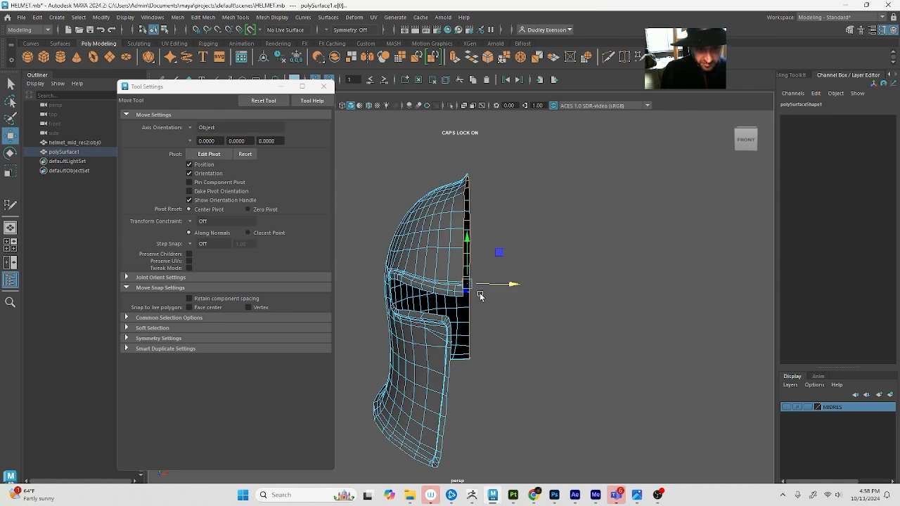
Return to object selection, close the tool settings, and freeze the half helmet's transformations
{"action": "left_click_drag", "start_coordinate": [534, 336], "coordinate": [536, 317], "text": "alt"}
{"action": "key", "text": "q"}
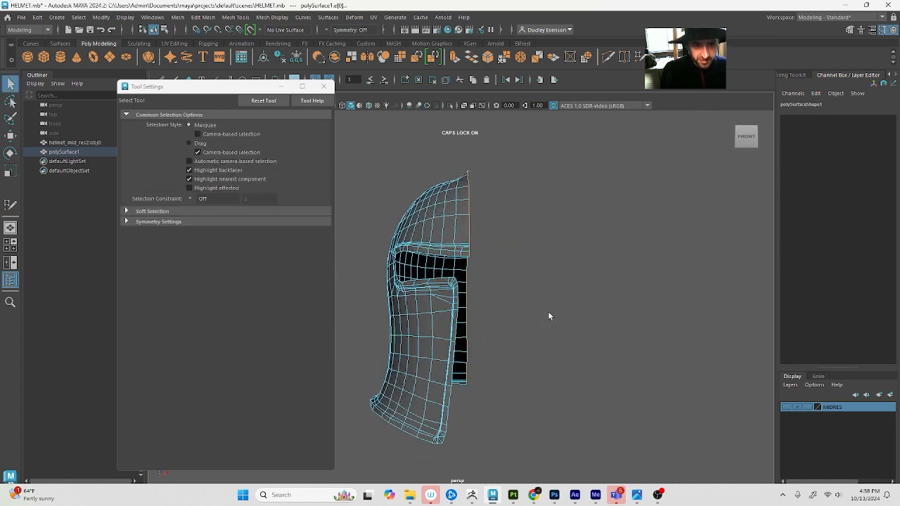
{"action": "key", "text": "F8"}
{"action": "left_click", "coordinate": [324, 86]}
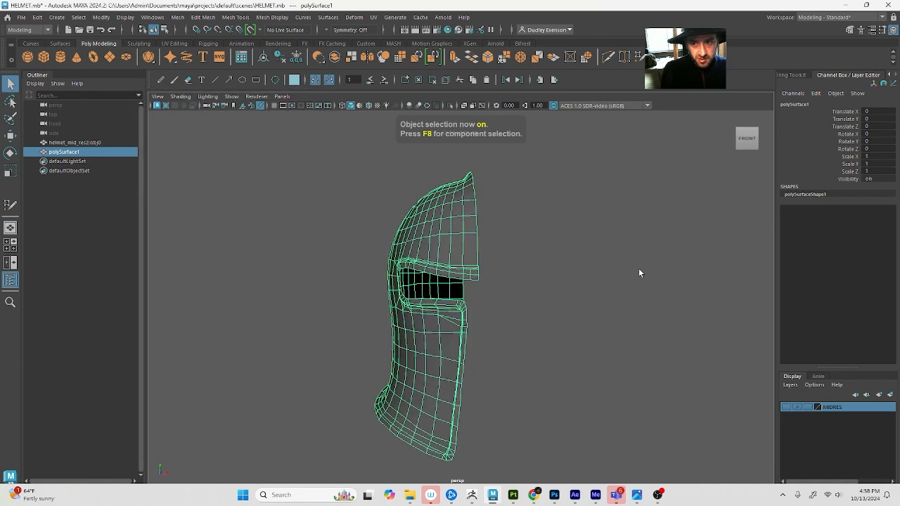
{"action": "left_click", "coordinate": [102, 18]}
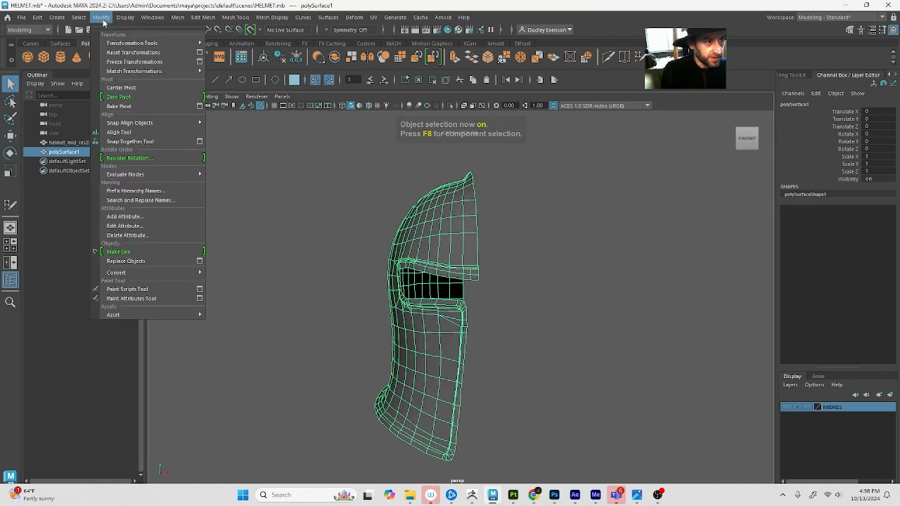
{"action": "left_click", "coordinate": [125, 61]}
Duplicate the half helmet and mirror the copy with a Scale X of -1
{"action": "left_click_drag", "start_coordinate": [625, 127], "coordinate": [620, 92], "text": "alt"}
{"action": "key", "text": "ctrl+d"}
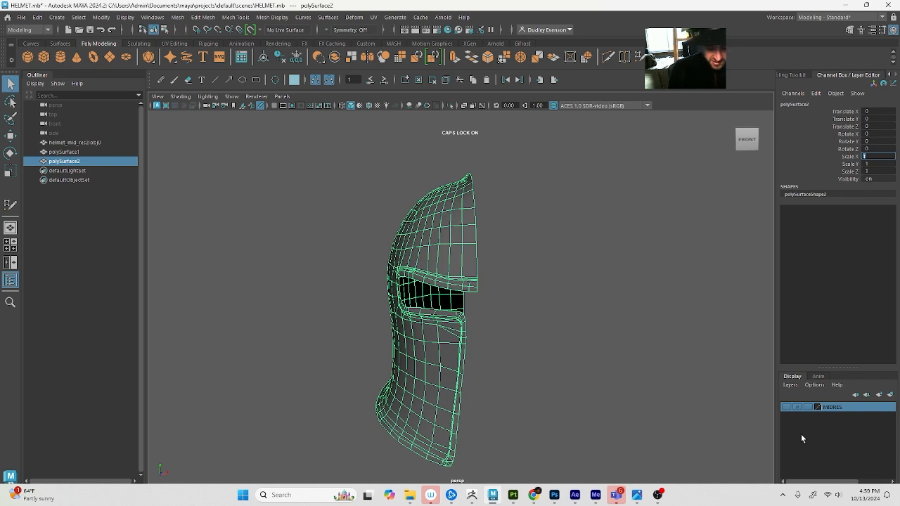
{"action": "type", "text": "-1"}
{"action": "key", "text": "Tab"}
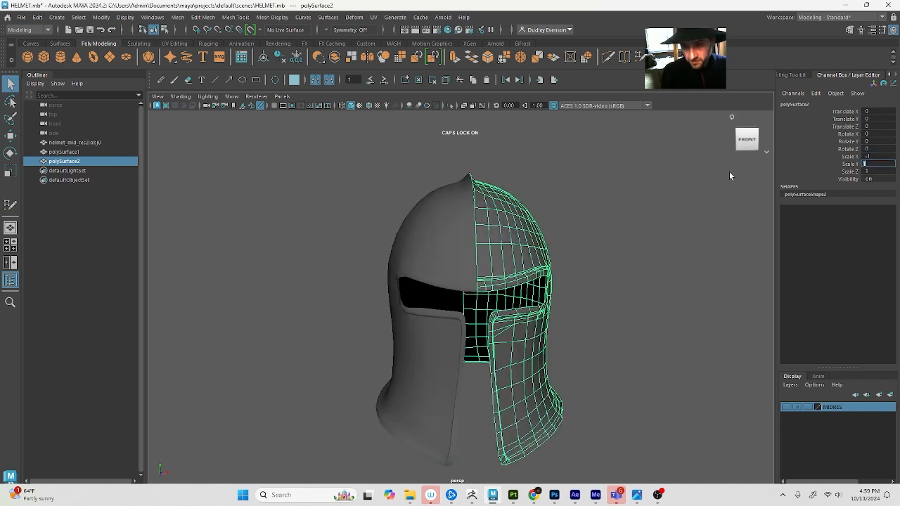
Inspect the centre seam on the crown between the two halves and delete the mirrored copy
{"action": "left_click", "coordinate": [679, 242]}
{"action": "left_click_drag", "start_coordinate": [616, 256], "coordinate": [536, 291], "text": "alt"}
{"action": "left_click", "coordinate": [529, 289]}
{"action": "left_click_drag", "start_coordinate": [437, 279], "coordinate": [399, 274], "text": "alt"}
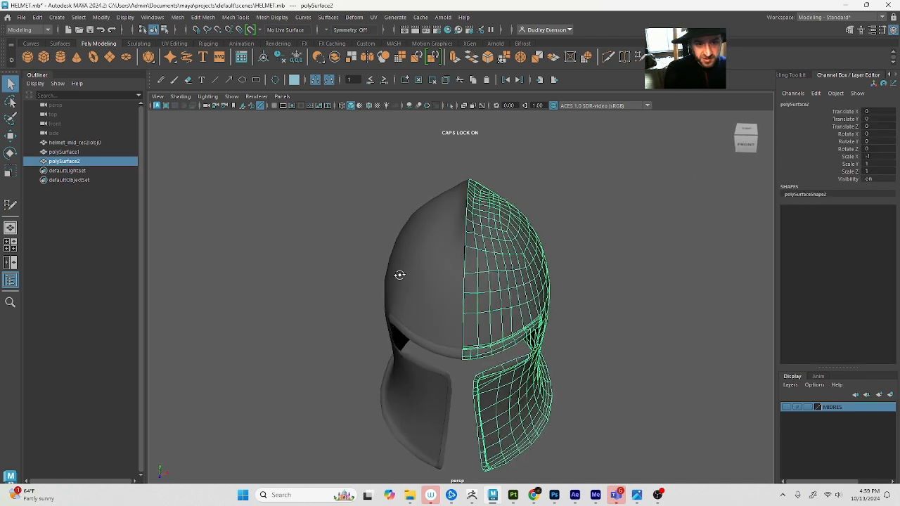
{"action": "middle_click_drag", "start_coordinate": [399, 275], "coordinate": [410, 307], "text": "alt"}
{"action": "right_click_drag", "start_coordinate": [410, 303], "coordinate": [471, 317], "text": "alt"}
{"action": "left_click", "coordinate": [474, 309]}
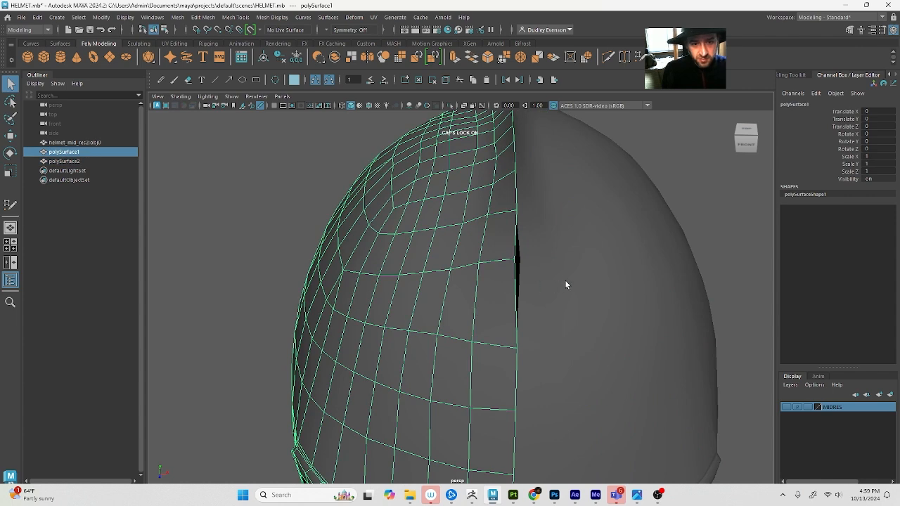
{"action": "left_click", "coordinate": [561, 281]}
{"action": "key", "text": "Delete"}
Snap the stray centre-line vertex on the front of the crown to the middle along X, then return to object selection
{"action": "left_click", "coordinate": [461, 295]}
{"action": "right_click_drag", "start_coordinate": [461, 293], "coordinate": [415, 295]}
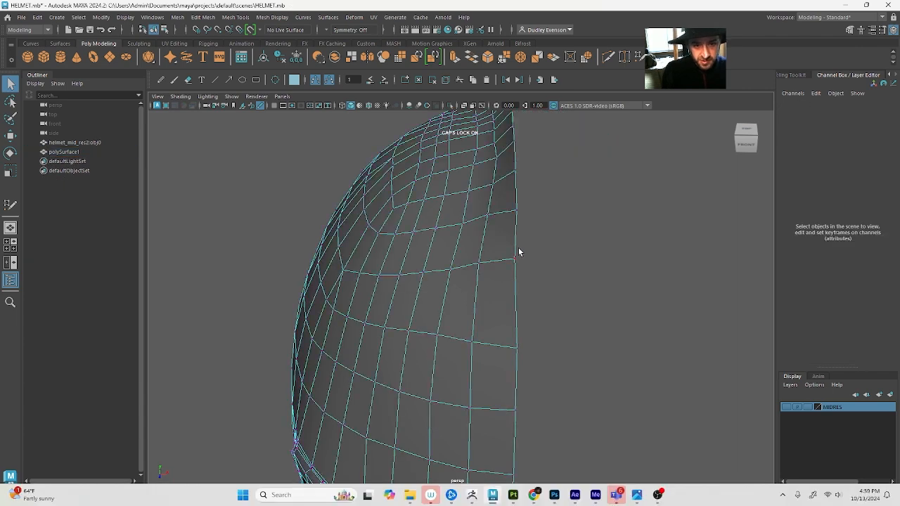
{"action": "left_click", "coordinate": [513, 264]}
{"action": "key", "text": "w"}
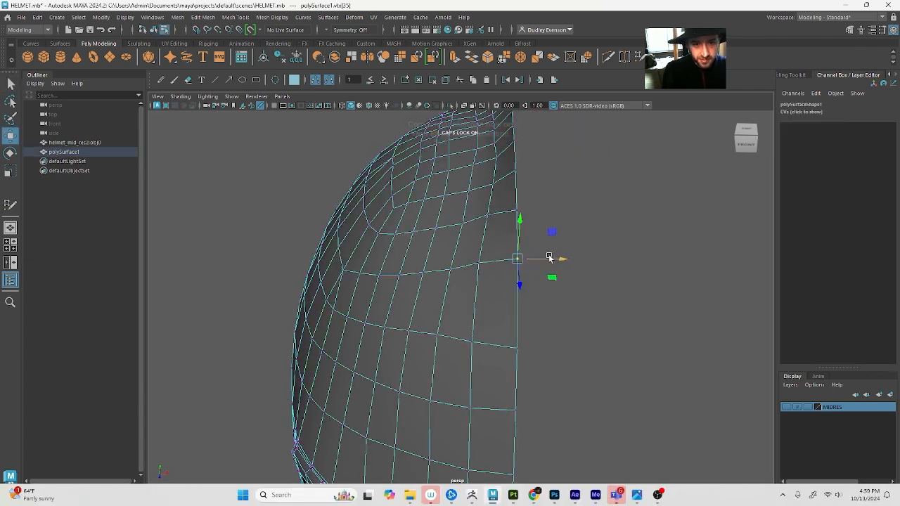
{"action": "key", "text": "F8"}
Duplicate the corrected half helmet and set the copy's Scale X to -1 to form the opposite side
{"action": "key", "text": "ctrl+d"}
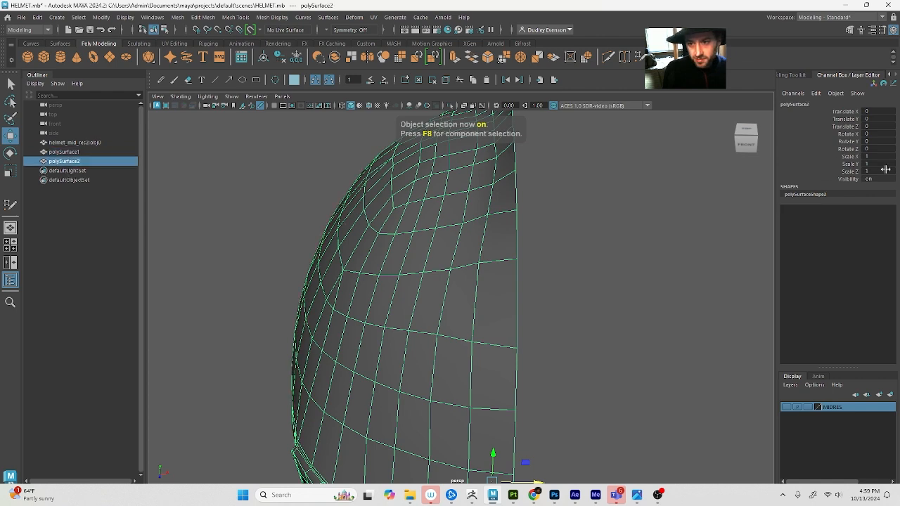
{"action": "left_click", "coordinate": [879, 156]}
{"action": "type", "text": "-1"}
{"action": "key", "text": "Tab"}
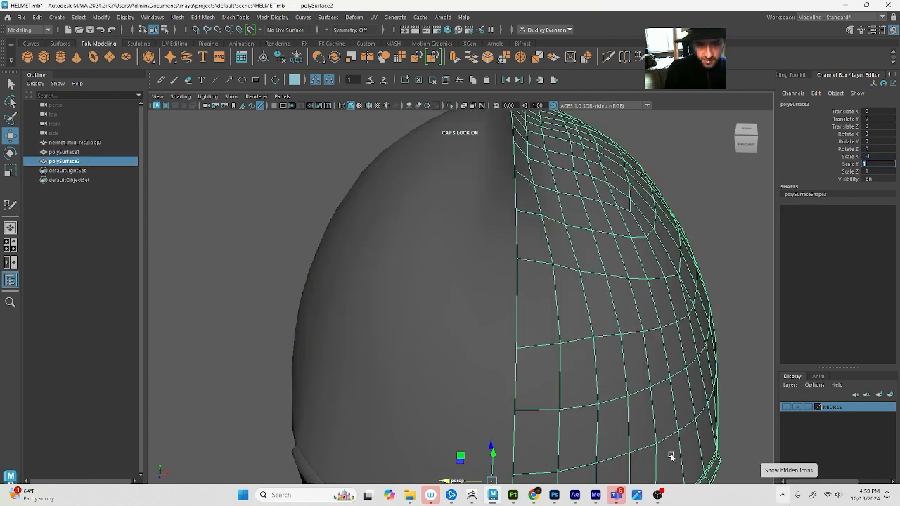
Select both helmet halves and combine them into one mesh
{"action": "scroll", "coordinate": [422, 425], "scroll_direction": "down", "scroll_amount": 5}
{"action": "left_click", "coordinate": [446, 292], "text": "shift"}
{"action": "left_click_drag", "start_coordinate": [445, 300], "coordinate": [438, 231], "text": "alt"}
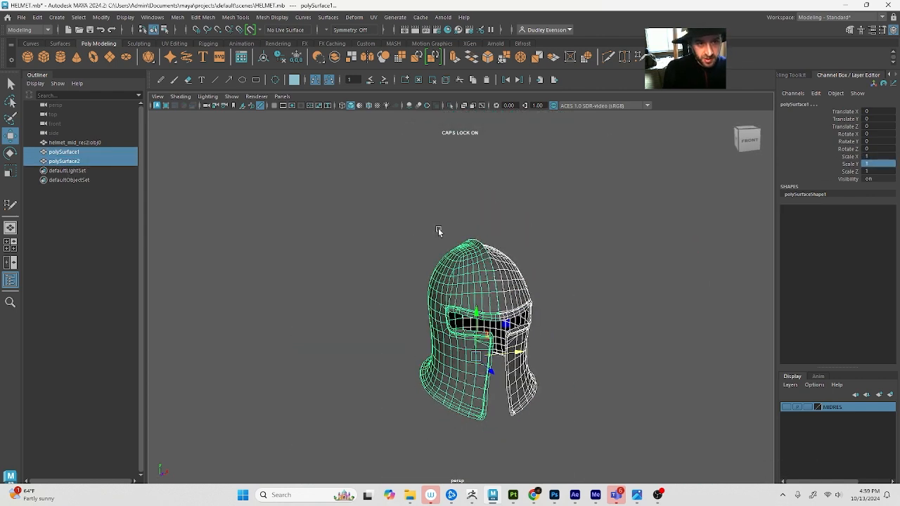
{"action": "left_click", "coordinate": [334, 57]}
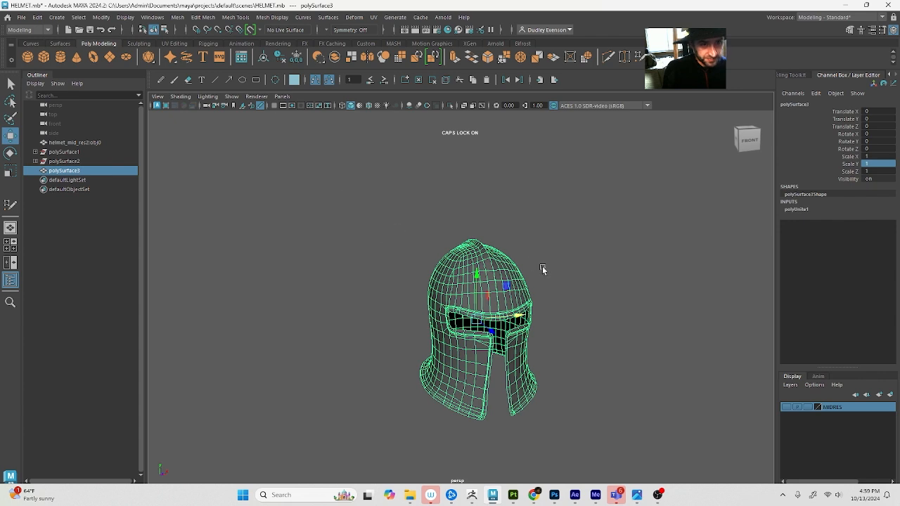
Select all vertices of the combined helmet and turn on the Poly Count heads-up display
{"action": "right_click_drag", "start_coordinate": [492, 270], "coordinate": [314, 281]}
{"action": "left_click_drag", "start_coordinate": [330, 193], "coordinate": [659, 427]}
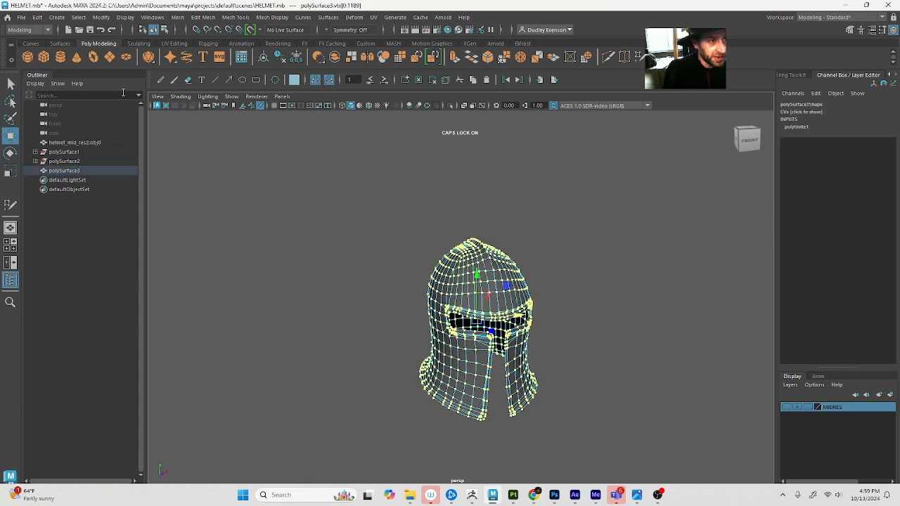
{"action": "left_click", "coordinate": [125, 16]}
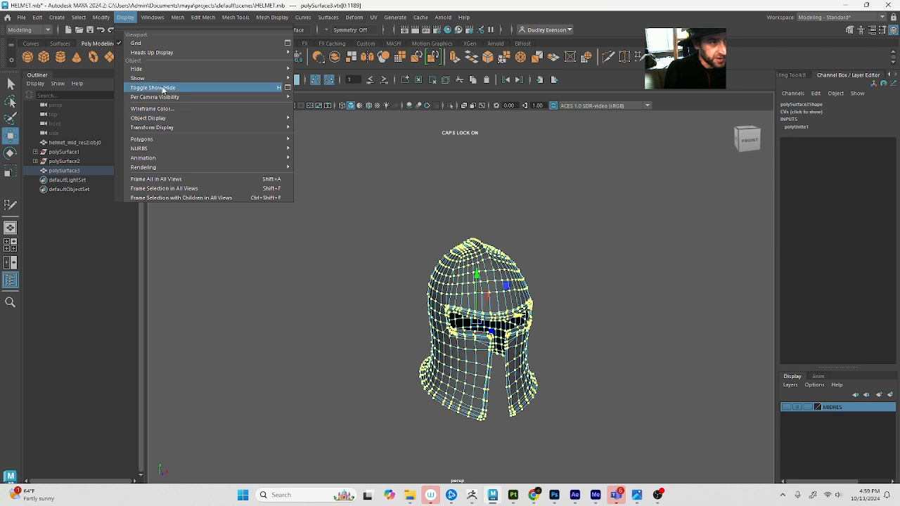
{"action": "mouse_move", "coordinate": [204, 52]}
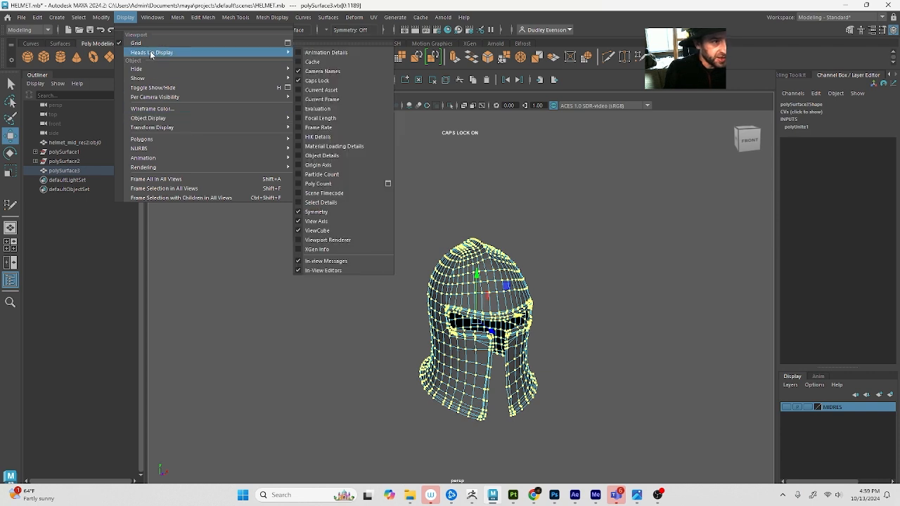
{"action": "left_click", "coordinate": [331, 183]}
{"action": "left_click", "coordinate": [340, 189]}
Keep all the combined helmet's vertices selected and look up the mesh editing command for merging them
{"action": "left_click_drag", "start_coordinate": [334, 171], "coordinate": [573, 430]}
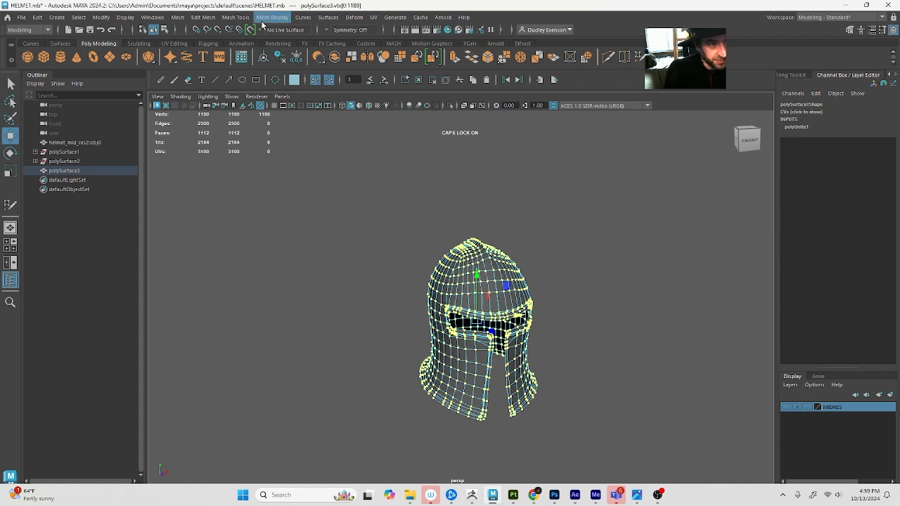
{"action": "left_click", "coordinate": [235, 17]}
{"action": "left_click", "coordinate": [177, 18]}
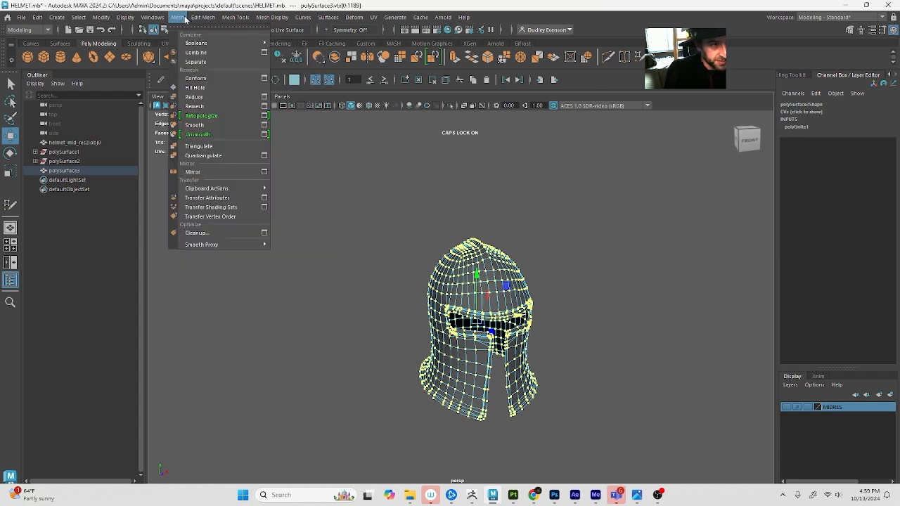
{"action": "mouse_move", "coordinate": [194, 17]}
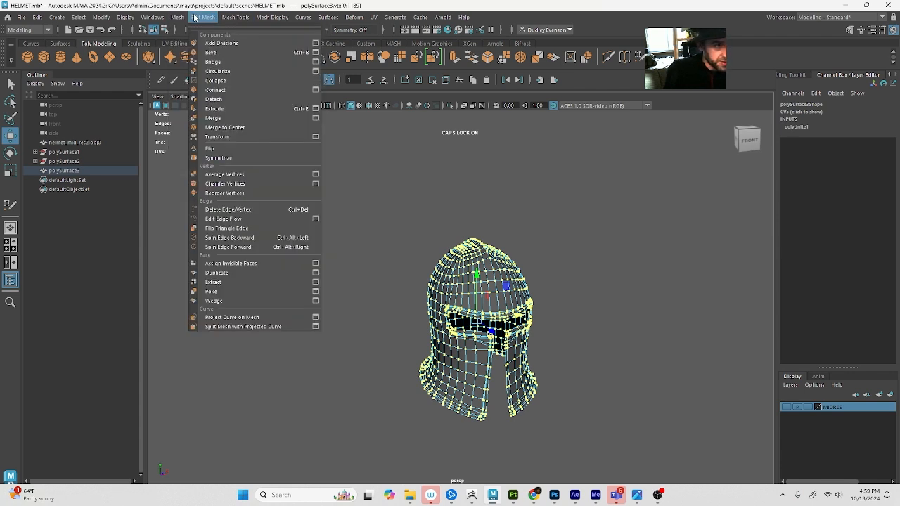
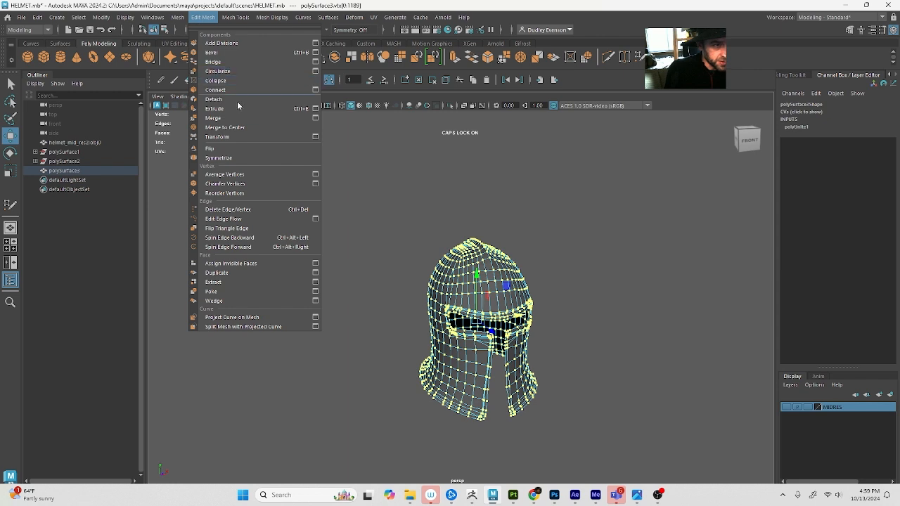
Try merging all of the helmet's vertices with a threshold of 0.01
{"action": "left_click", "coordinate": [315, 118]}
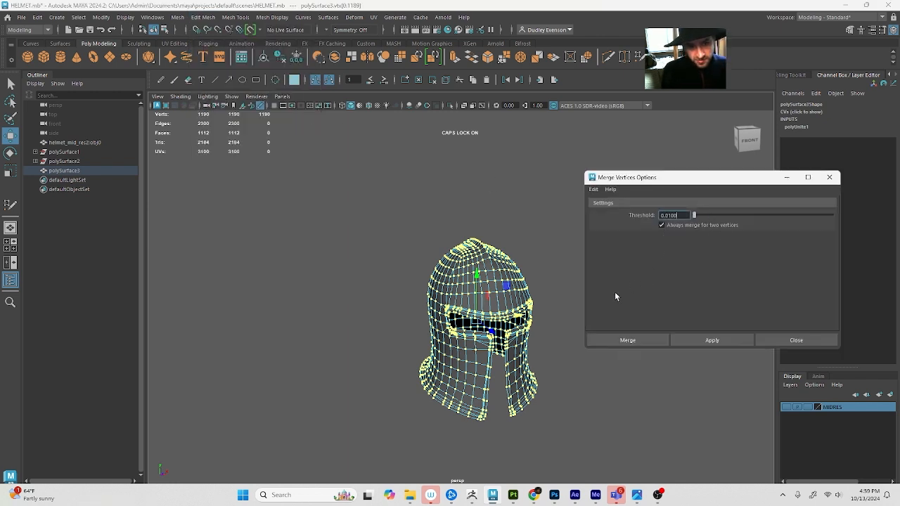
{"action": "left_click", "coordinate": [636, 341]}
{"action": "key", "text": "ctrl+z"}
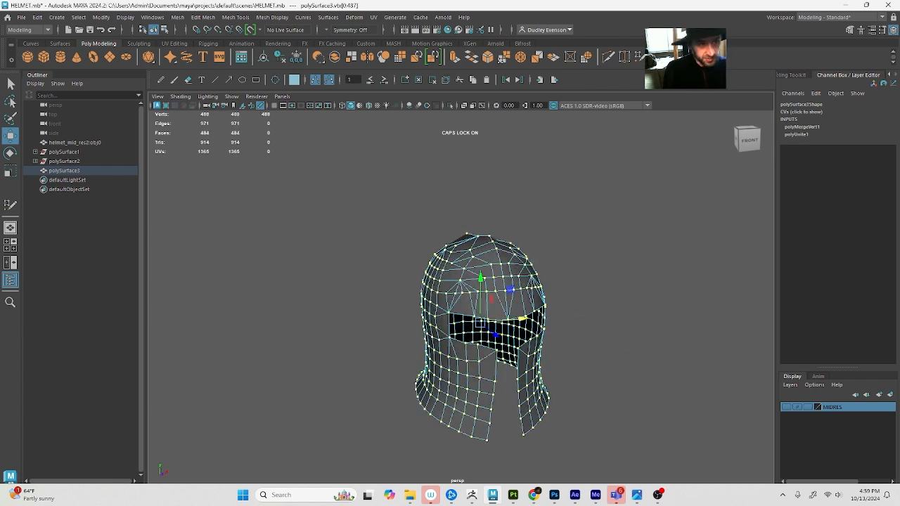
Merge all of the helmet's vertices using a much smaller distance threshold
{"action": "left_click", "coordinate": [212, 18]}
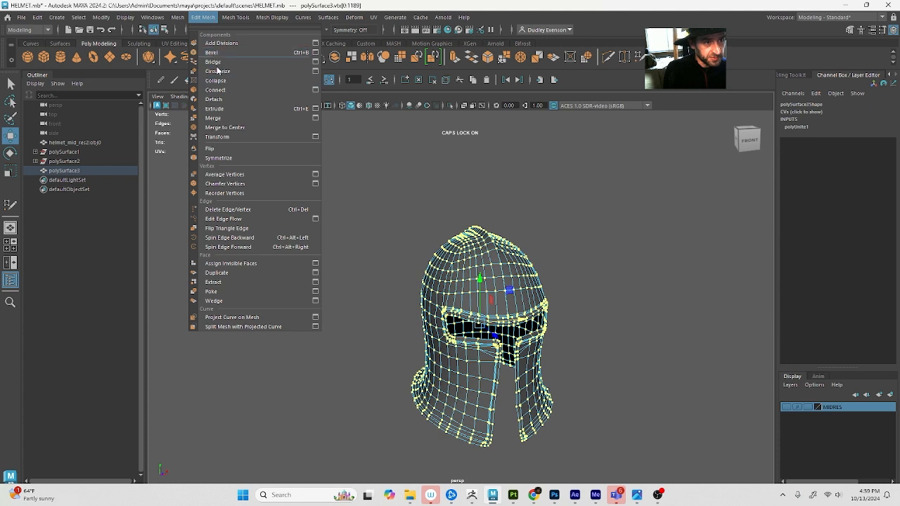
{"action": "left_click", "coordinate": [316, 117]}
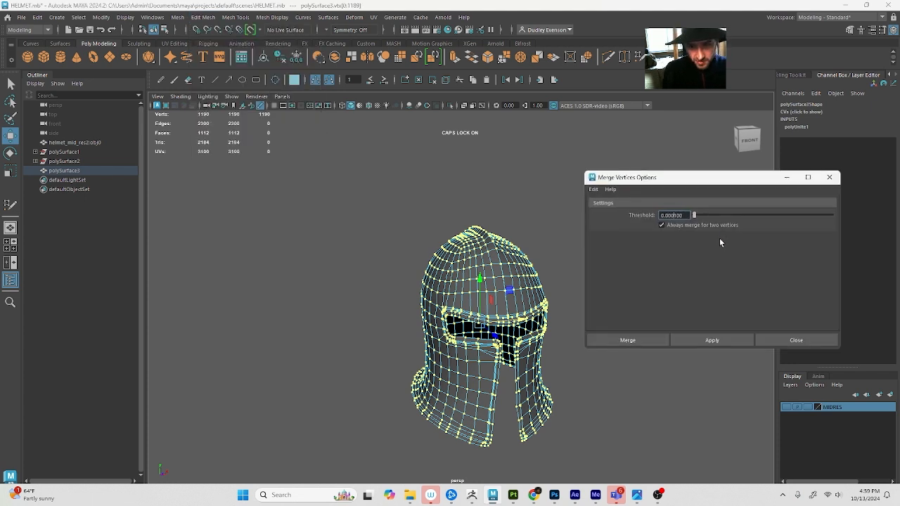
{"action": "left_click", "coordinate": [647, 340]}
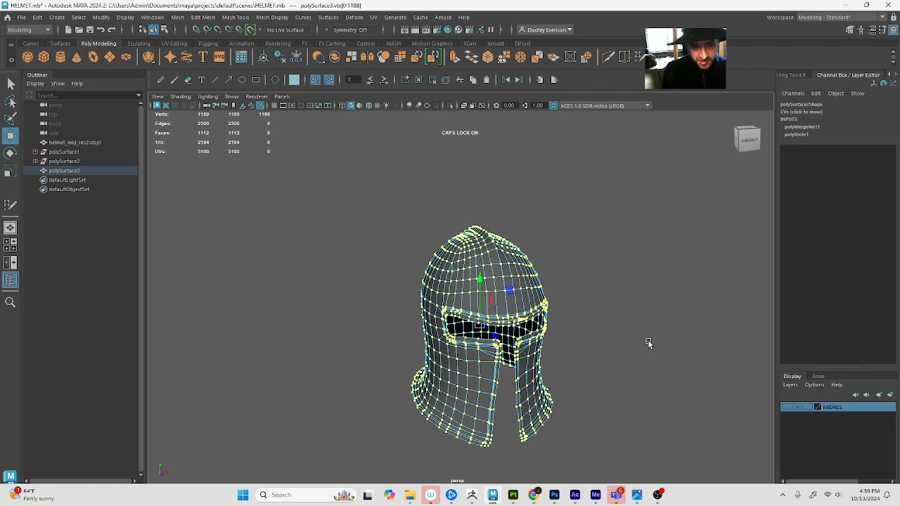
Test the merge by pulling a single vertex on the helmet's front centre line sideways
{"action": "left_click_drag", "start_coordinate": [302, 145], "coordinate": [501, 425]}
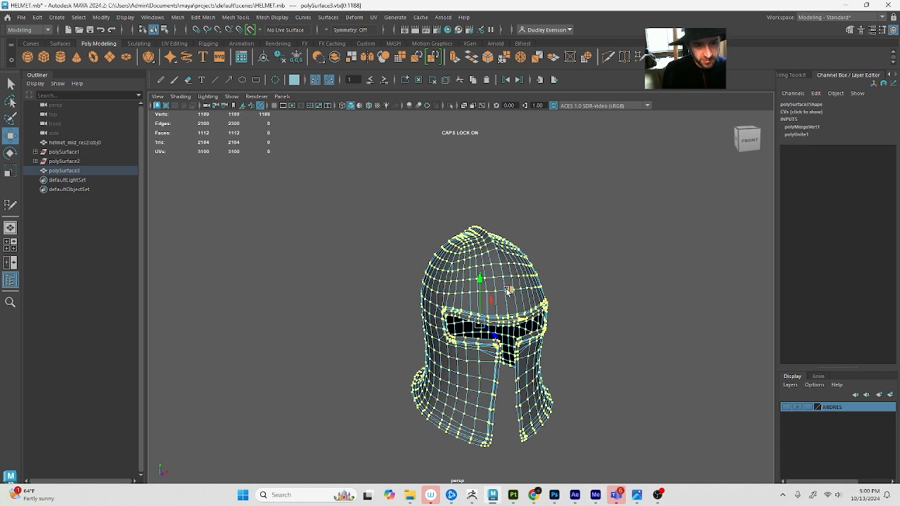
{"action": "key", "text": "q"}
{"action": "left_click", "coordinate": [504, 292]}
{"action": "key", "text": "w"}
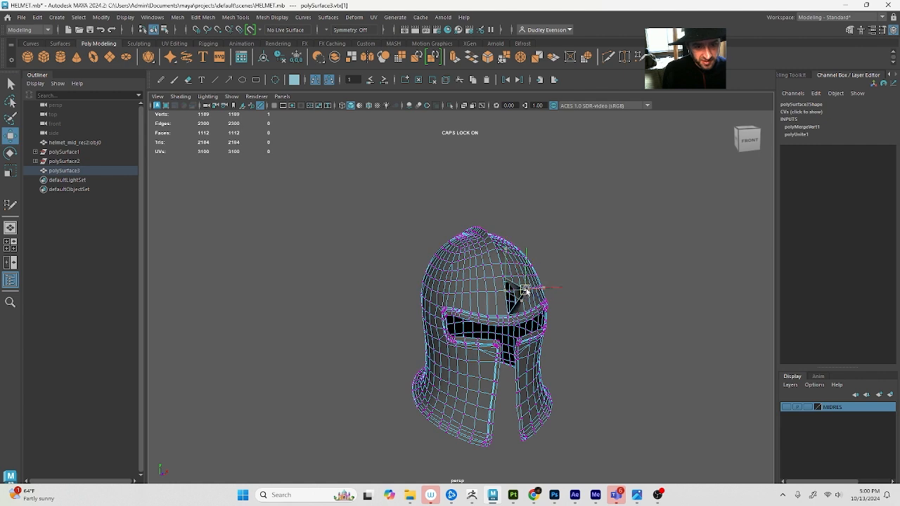
Reselect all of the helmet's vertices and merge them with a threshold of 0.001
{"action": "left_click_drag", "start_coordinate": [275, 163], "coordinate": [622, 484]}
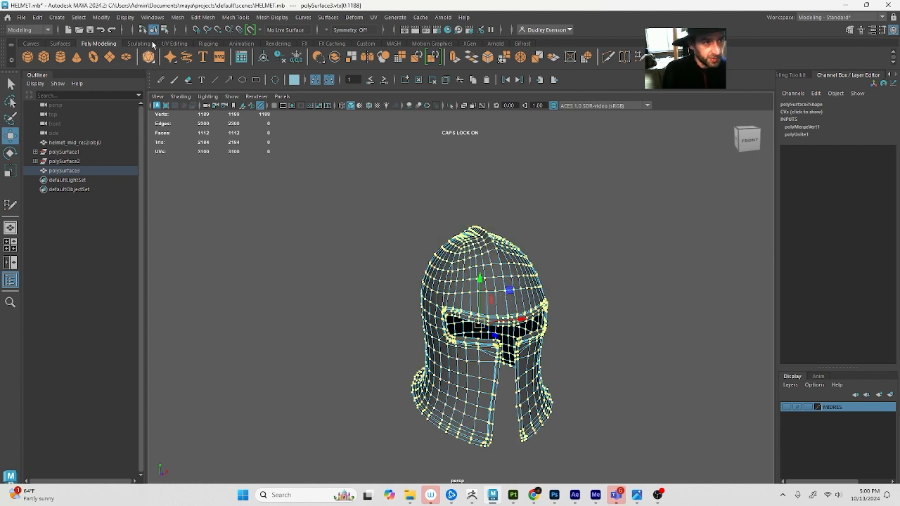
{"action": "left_click", "coordinate": [202, 17]}
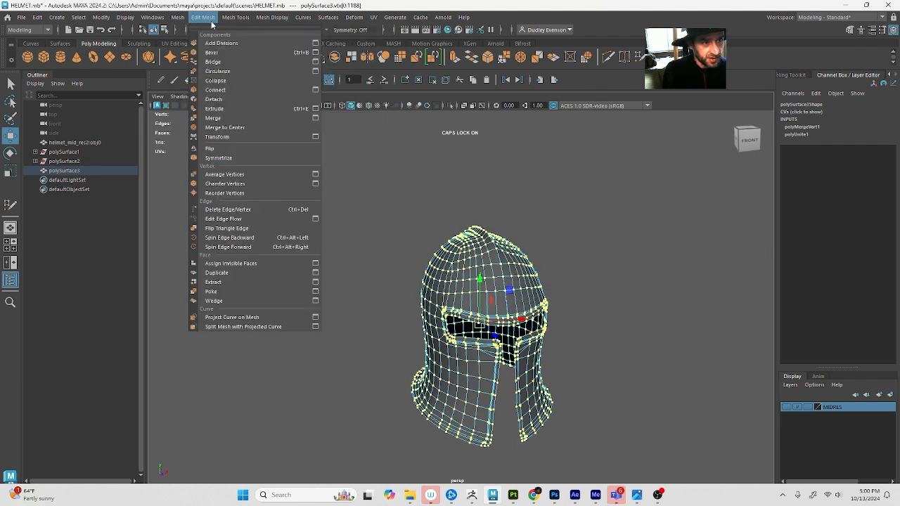
{"action": "left_click", "coordinate": [315, 117]}
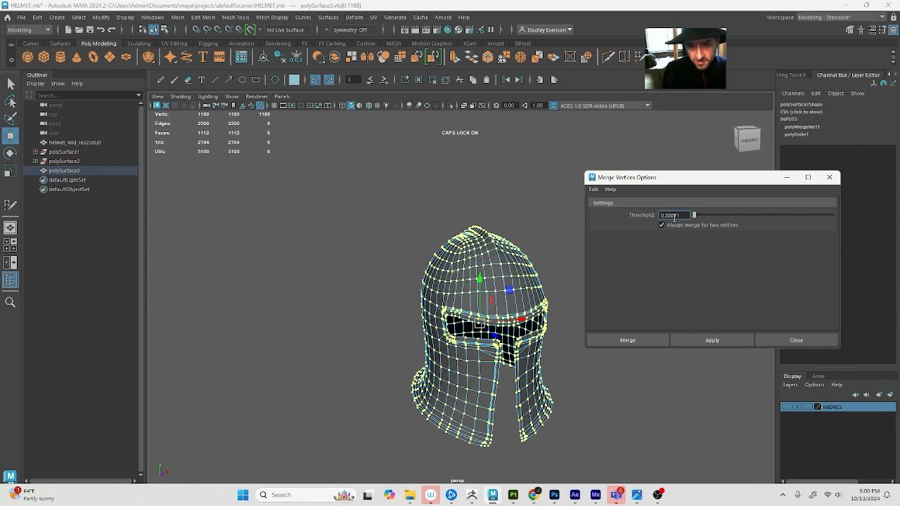
{"action": "left_click", "coordinate": [646, 338]}
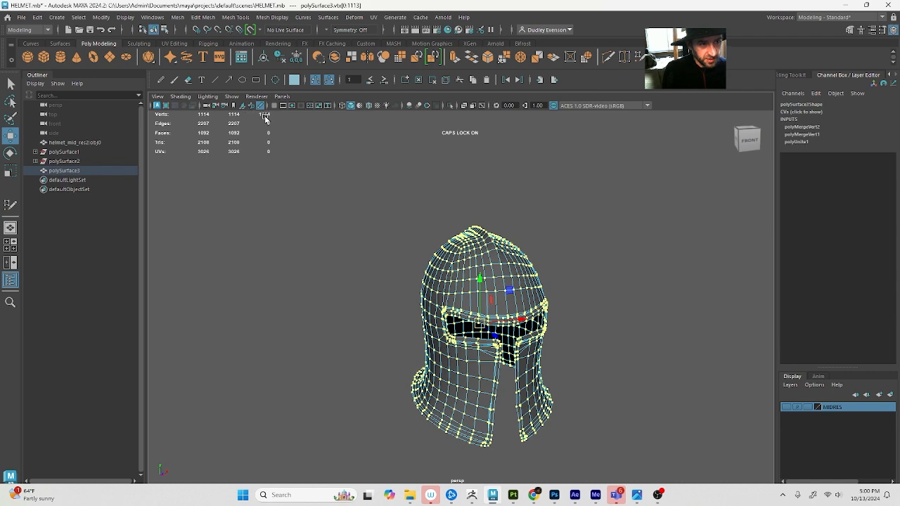
Check the merged front seam vertex and examine the helmet's inside with the smooth mesh preview switched on and off
{"action": "key", "text": "q"}
{"action": "left_click", "coordinate": [506, 290]}
{"action": "key", "text": "w"}
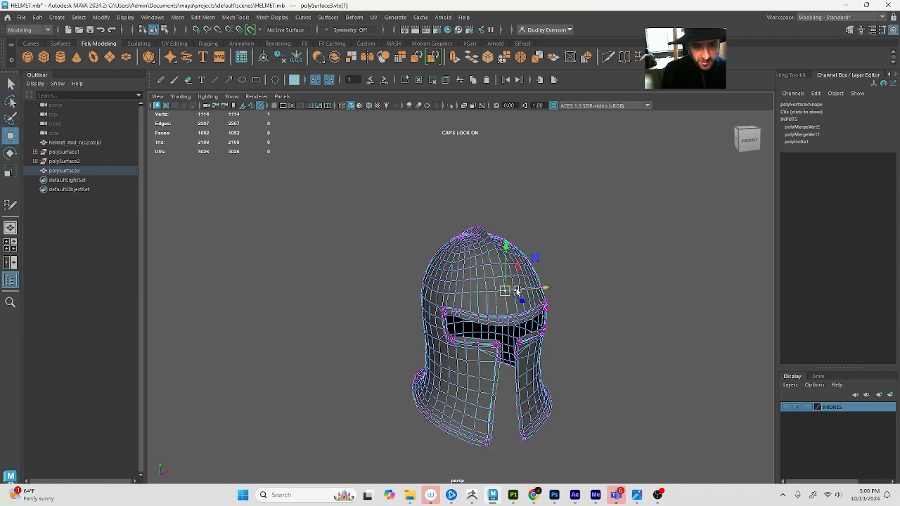
{"action": "scroll", "coordinate": [519, 347], "scroll_direction": "up", "scroll_amount": 3}
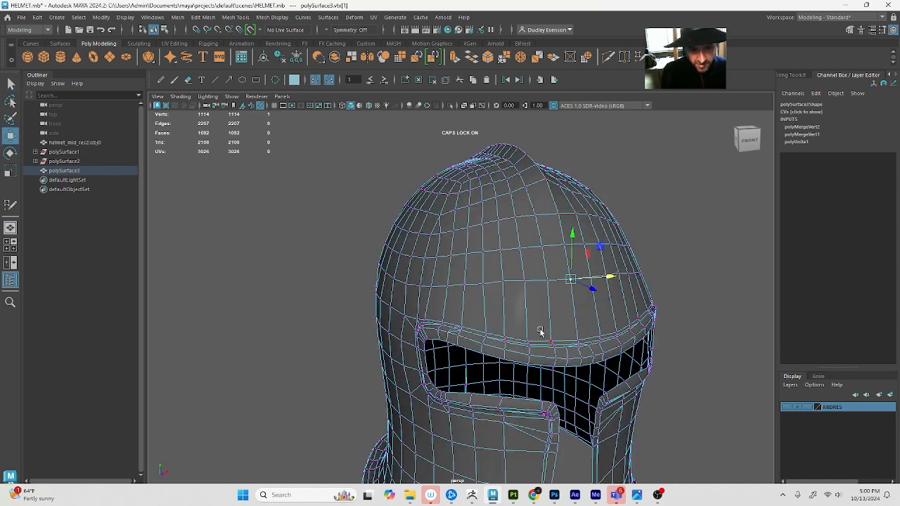
{"action": "key", "text": "3"}
{"action": "left_click_drag", "start_coordinate": [577, 339], "coordinate": [514, 248], "text": "alt"}
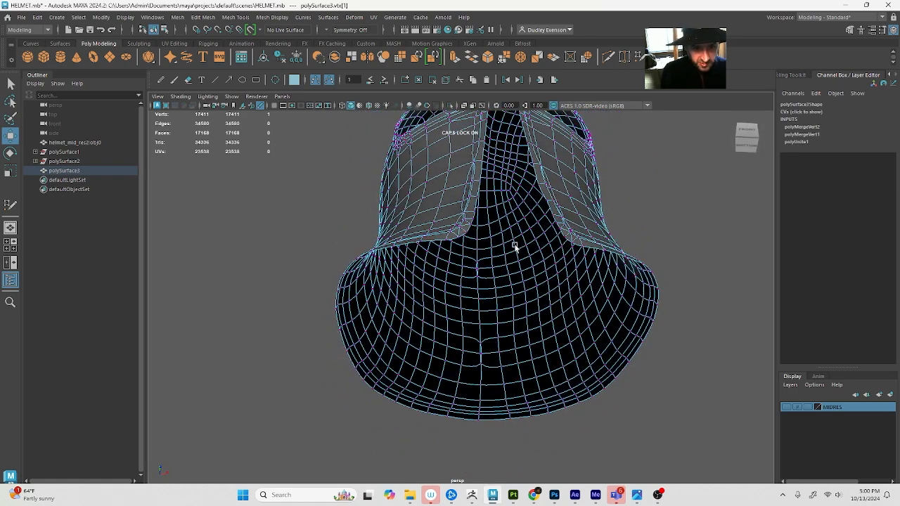
{"action": "key", "text": "1"}
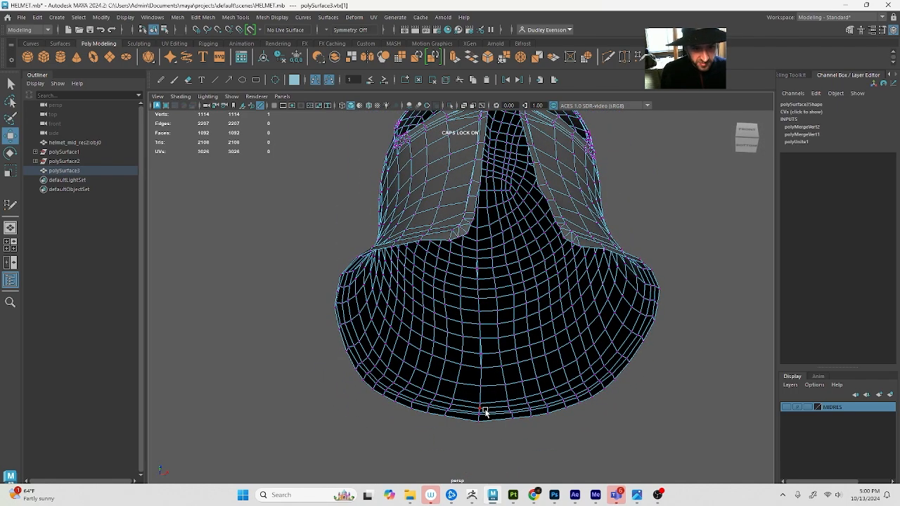
Select the column of vertices along the helmet's back centre line, snap them to the grid along X and flatten them
{"action": "double_click", "coordinate": [339, 288]}
{"action": "left_click", "coordinate": [482, 355]}
{"action": "key", "text": "q"}
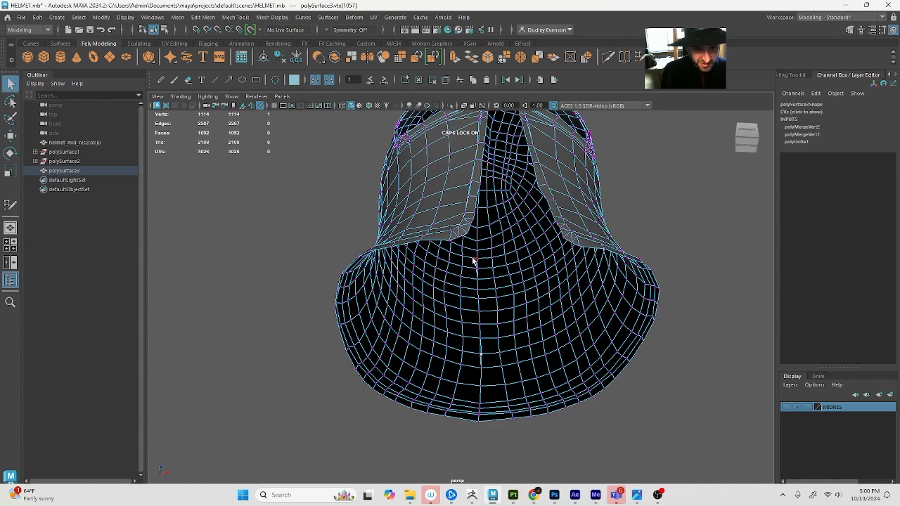
{"action": "left_click_drag", "start_coordinate": [473, 252], "coordinate": [488, 391]}
{"action": "left_click_drag", "start_coordinate": [488, 392], "coordinate": [483, 365], "text": "alt"}
{"action": "key", "text": "w"}
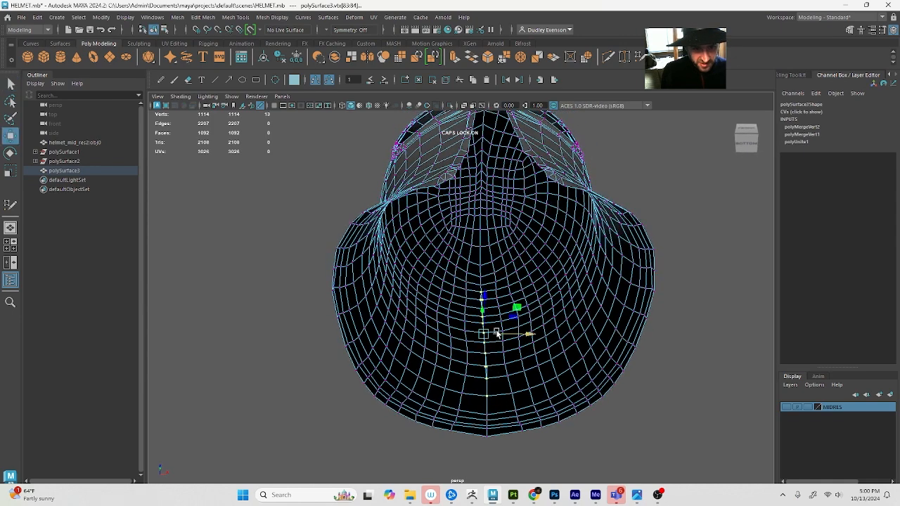
{"action": "key", "text": "x"}
{"action": "left_click_drag", "start_coordinate": [504, 334], "coordinate": [463, 338]}
{"action": "left_click_drag", "start_coordinate": [464, 338], "coordinate": [475, 346], "text": "alt"}
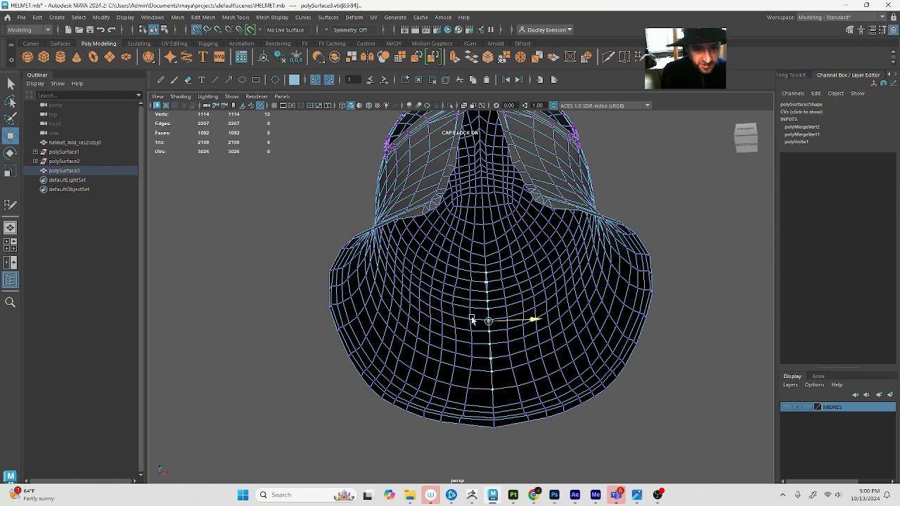
{"action": "key", "text": "r"}
{"action": "left_click", "coordinate": [531, 322]}
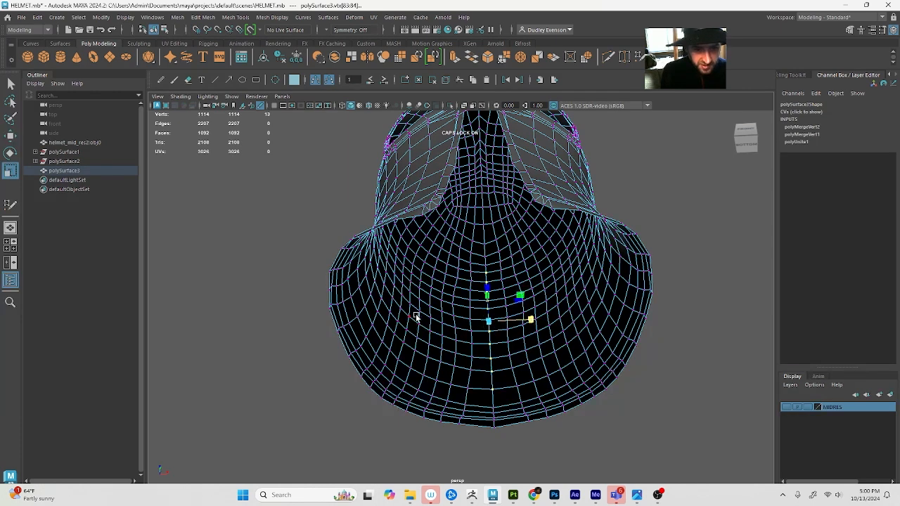
{"action": "left_click_drag", "start_coordinate": [476, 281], "coordinate": [475, 298], "text": "alt"}
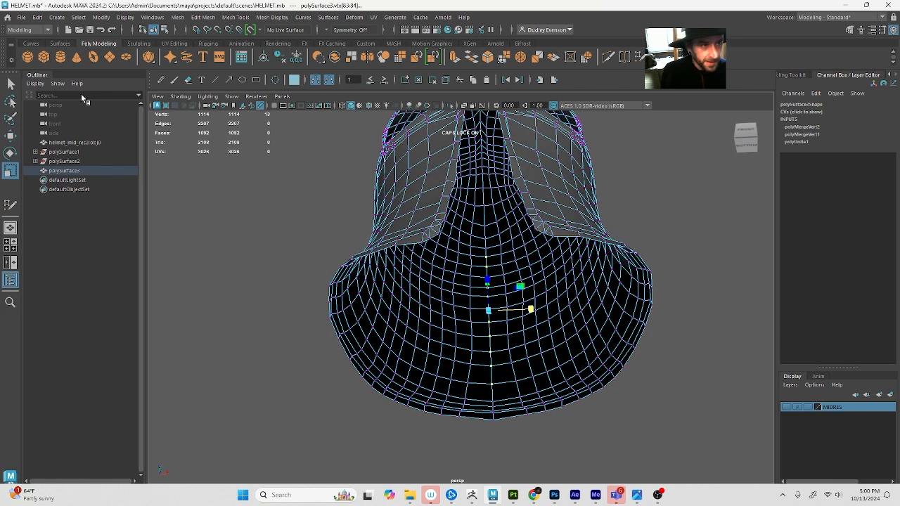
Merge the selected back centre line vertices with a threshold of 0.001
{"action": "left_click", "coordinate": [203, 17]}
{"action": "left_click", "coordinate": [319, 121]}
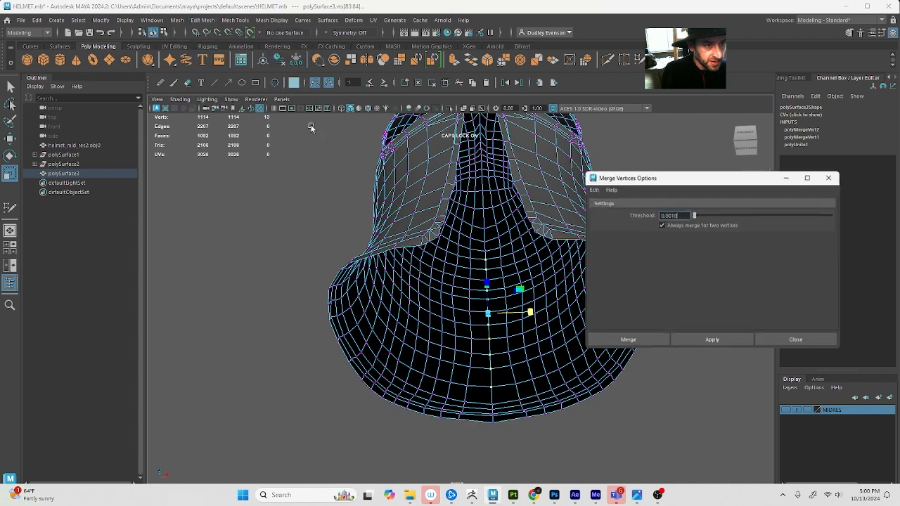
{"action": "left_click", "coordinate": [627, 340]}
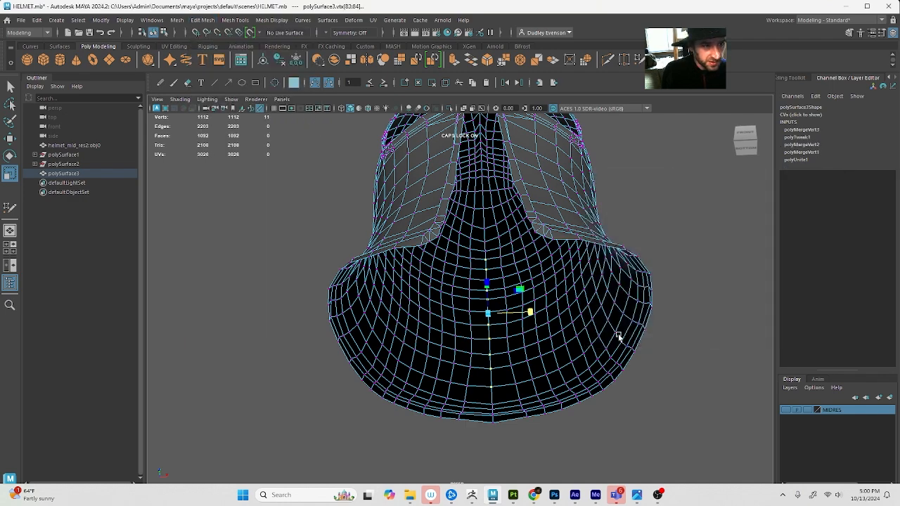
Deselect the vertices and inspect the repaired seam in the smooth mesh preview
{"action": "left_click", "coordinate": [630, 253]}
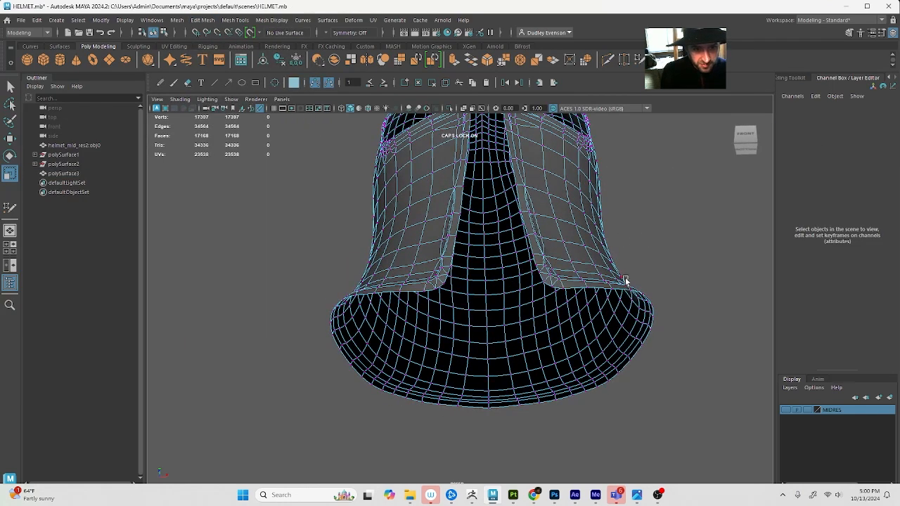
{"action": "left_click_drag", "start_coordinate": [461, 255], "coordinate": [454, 341], "text": "alt"}
{"action": "right_click_drag", "start_coordinate": [454, 342], "coordinate": [331, 271], "text": "alt"}
{"action": "left_click_drag", "start_coordinate": [429, 299], "coordinate": [494, 265], "text": "alt"}
Return to object selection, select the whole helmet and soften its edges
{"action": "key", "text": "F8"}
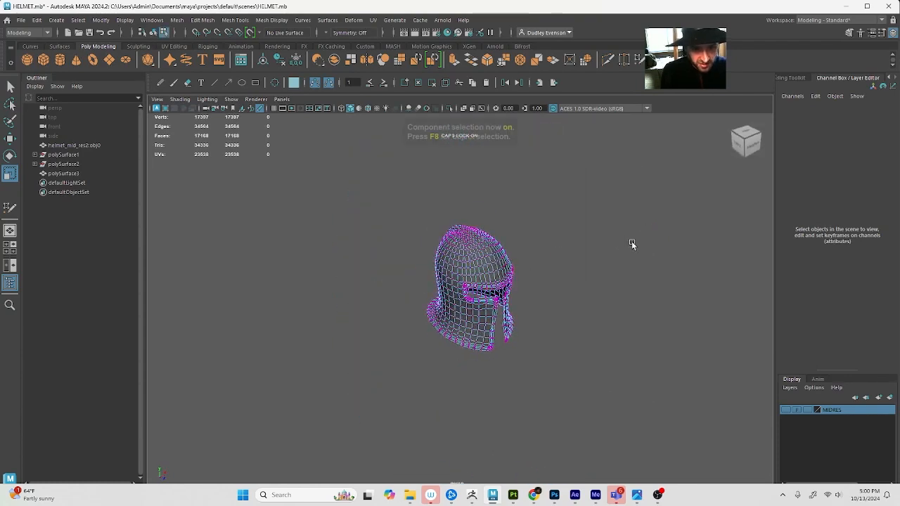
{"action": "key", "text": "F8"}
{"action": "left_click", "coordinate": [629, 244]}
{"action": "right_click_drag", "start_coordinate": [550, 308], "coordinate": [566, 341], "text": "alt"}
{"action": "mouse_move", "coordinate": [565, 341]}
{"action": "left_mouse_down", "text": "alt"}
{"action": "mouse_move", "coordinate": [530, 309]}
{"action": "mouse_move", "coordinate": [492, 307]}
{"action": "left_mouse_up", "text": "alt"}
{"action": "left_click", "coordinate": [483, 304]}
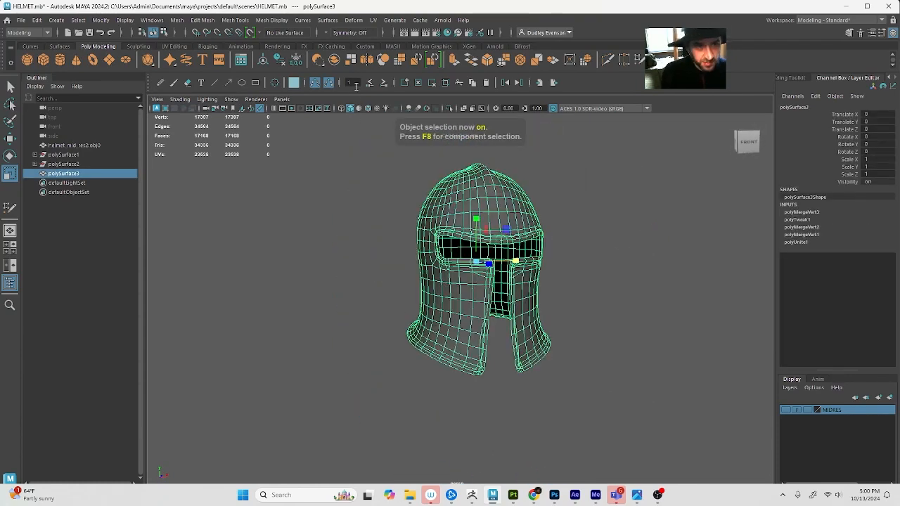
{"action": "left_click", "coordinate": [262, 22]}
{"action": "key", "text": "Caps_Lock"}
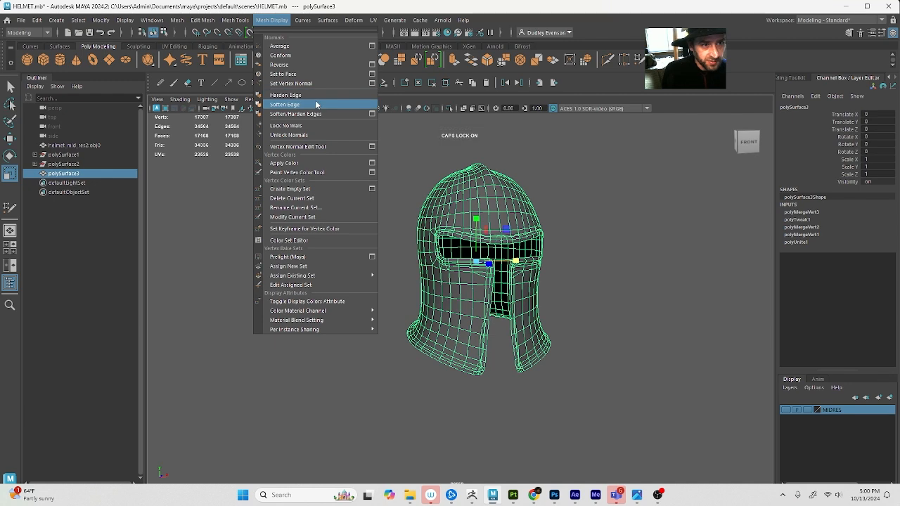
{"action": "left_click", "coordinate": [316, 104]}
Inspect the softened helmet and delete its construction history
{"action": "left_click", "coordinate": [549, 231]}
{"action": "mouse_move", "coordinate": [549, 230]}
{"action": "left_mouse_down", "text": "alt"}
{"action": "mouse_move", "coordinate": [450, 245]}
{"action": "mouse_move", "coordinate": [452, 219]}
{"action": "mouse_move", "coordinate": [524, 213]}
{"action": "mouse_move", "coordinate": [446, 209]}
{"action": "left_mouse_up", "text": "alt"}
{"action": "left_click", "coordinate": [466, 218]}
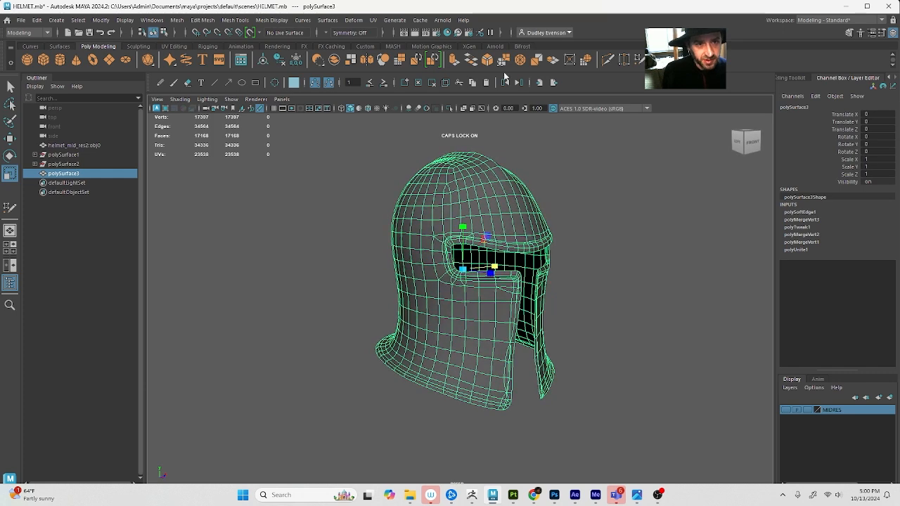
{"action": "key", "text": "alt+shift+d"}
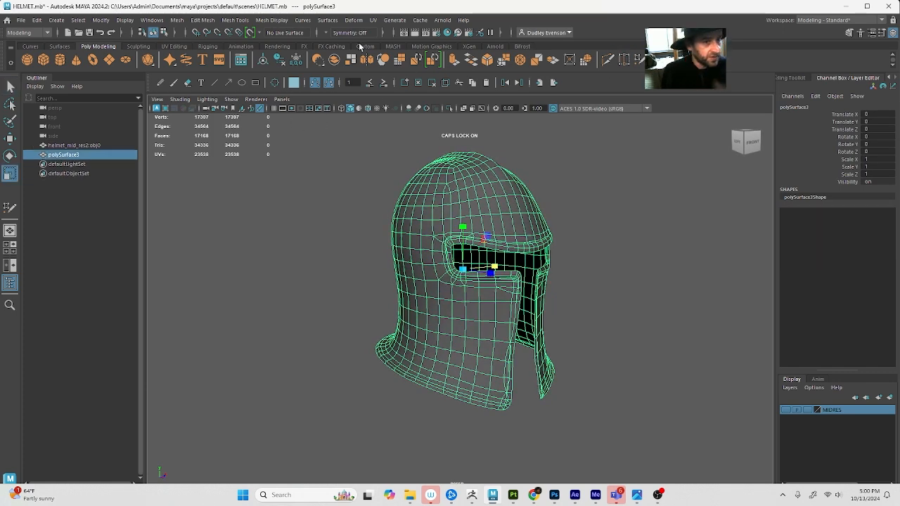
Try to create a cylindrical UV projection on the helmet
{"action": "left_click_drag", "start_coordinate": [496, 220], "coordinate": [498, 221], "text": "alt"}
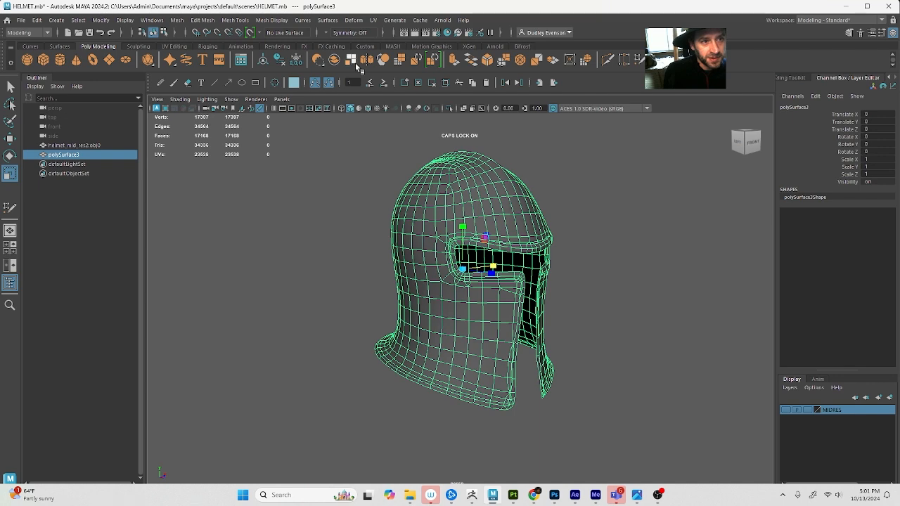
{"action": "left_click", "coordinate": [459, 194]}
{"action": "left_click_drag", "start_coordinate": [458, 196], "coordinate": [495, 201], "text": "alt"}
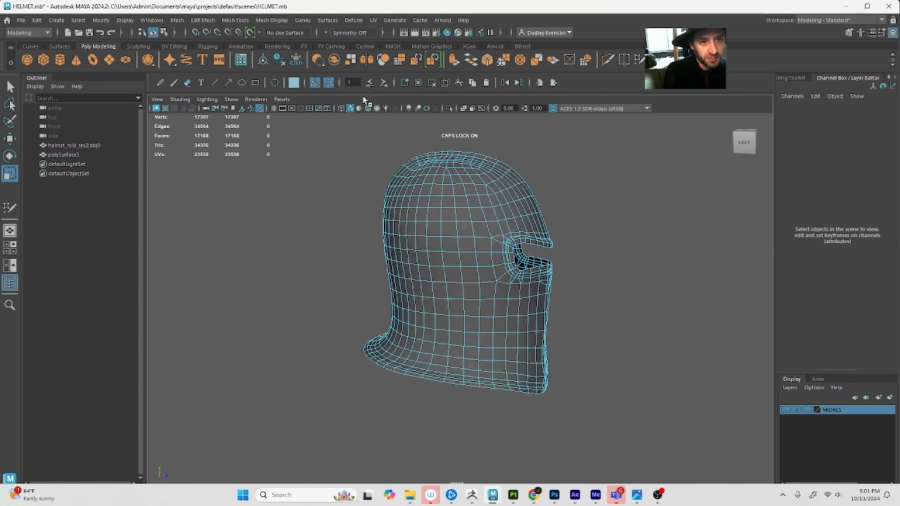
{"action": "left_click", "coordinate": [373, 20]}
{"action": "left_click", "coordinate": [433, 129]}
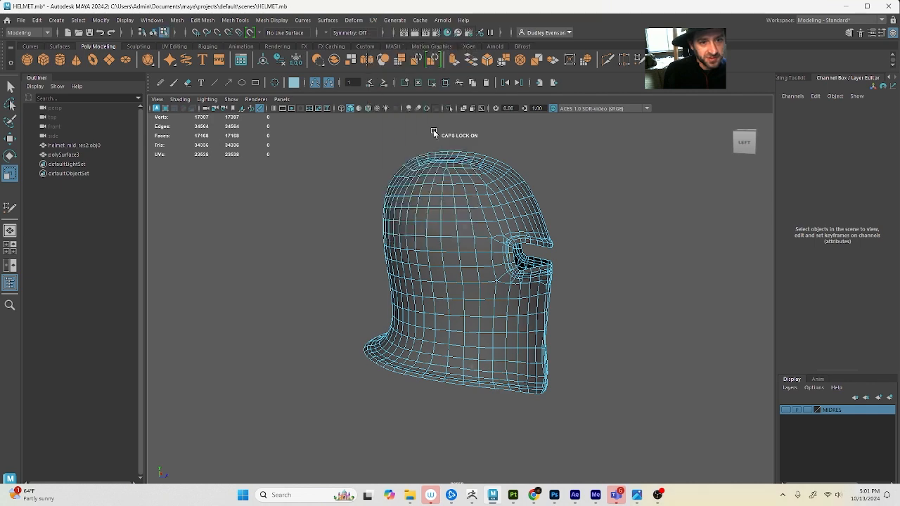
{"action": "left_click_drag", "start_coordinate": [621, 232], "coordinate": [594, 236], "text": "alt"}
{"action": "key", "text": "F8"}
{"action": "left_click", "coordinate": [371, 21]}
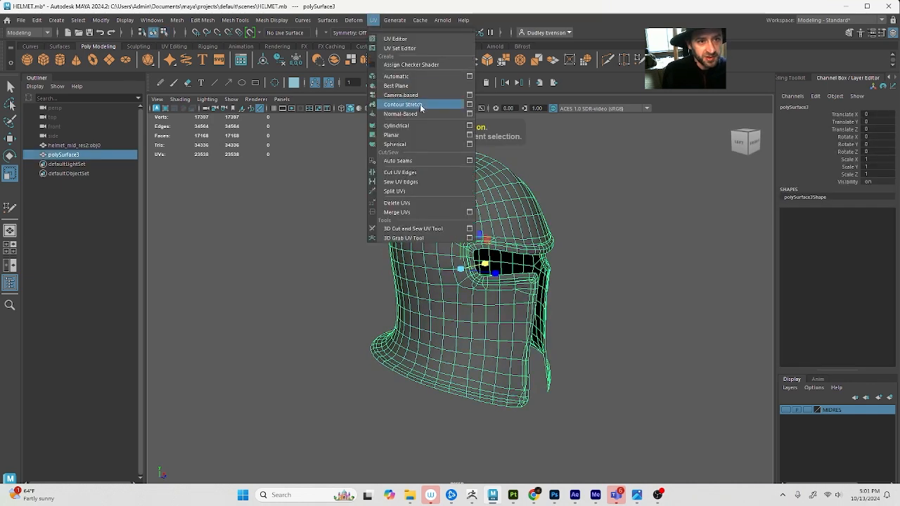
{"action": "left_click", "coordinate": [425, 124]}
{"action": "key", "text": "ctrl+z"}
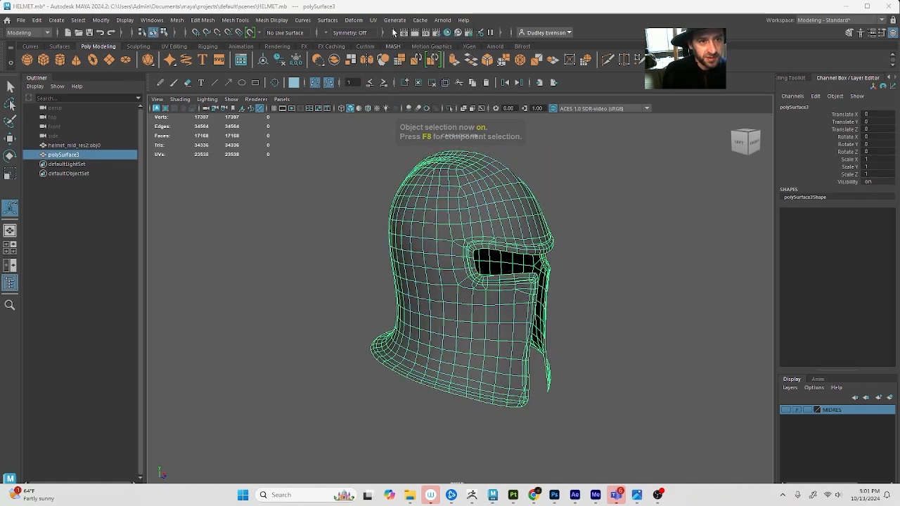
Apply a cylindrical UV projection to the selected helmet and open the UV Editor
{"action": "left_click", "coordinate": [373, 19]}
{"action": "left_click", "coordinate": [432, 127]}
{"action": "key", "text": "Caps_Lock"}
{"action": "left_click_drag", "start_coordinate": [618, 264], "coordinate": [586, 259], "text": "alt"}
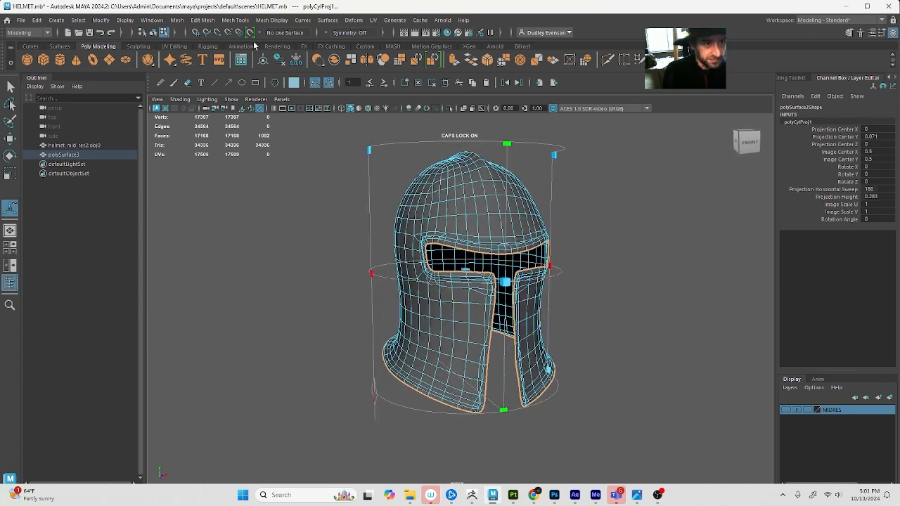
{"action": "left_click", "coordinate": [162, 47]}
{"action": "left_click", "coordinate": [208, 59]}
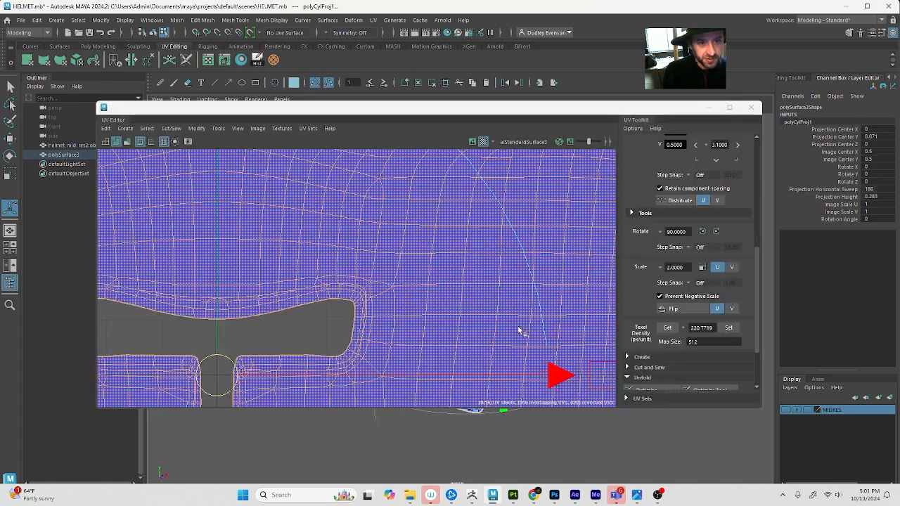
Examine the helmet's cylindrical UV layout, select the stretched faces along its upper edge and close the UV Editor
{"action": "scroll", "coordinate": [381, 284], "scroll_direction": "down", "scroll_amount": 5}
{"action": "scroll", "coordinate": [383, 289], "scroll_direction": "up", "scroll_amount": 3}
{"action": "scroll", "coordinate": [383, 289], "scroll_direction": "down", "scroll_amount": 2}
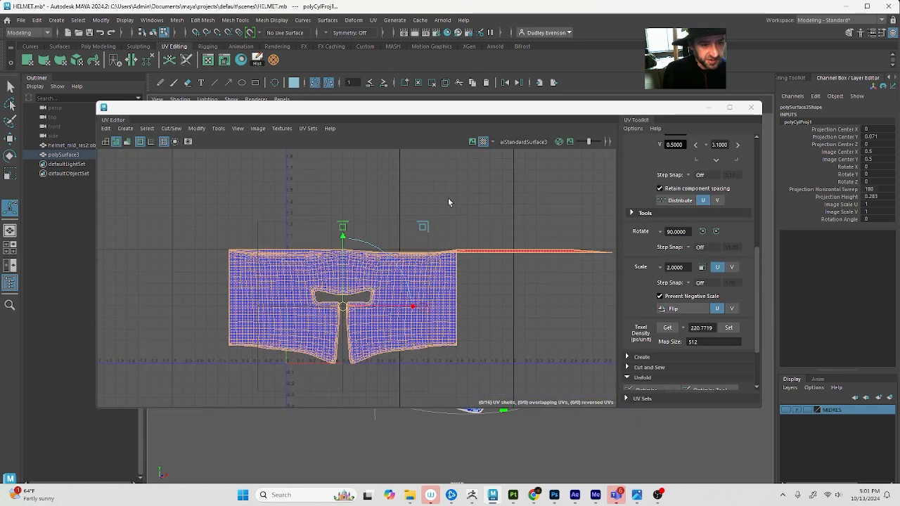
{"action": "scroll", "coordinate": [400, 236], "scroll_direction": "down", "scroll_amount": 3}
{"action": "right_click_drag", "start_coordinate": [410, 235], "coordinate": [368, 220]}
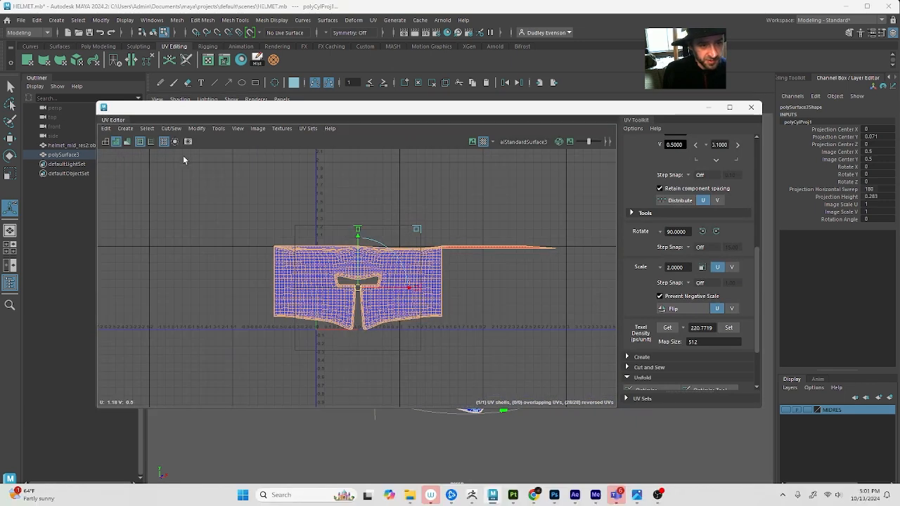
{"action": "left_click_drag", "start_coordinate": [192, 159], "coordinate": [600, 253]}
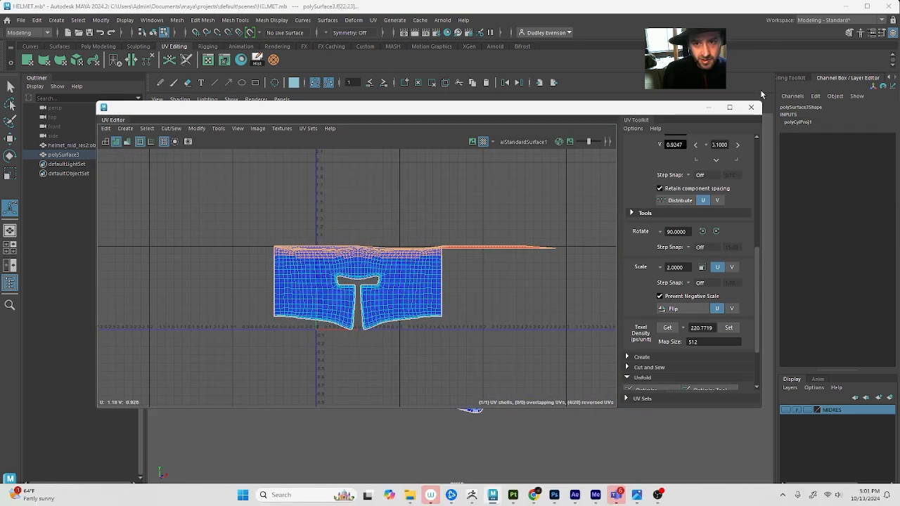
{"action": "left_click", "coordinate": [751, 108]}
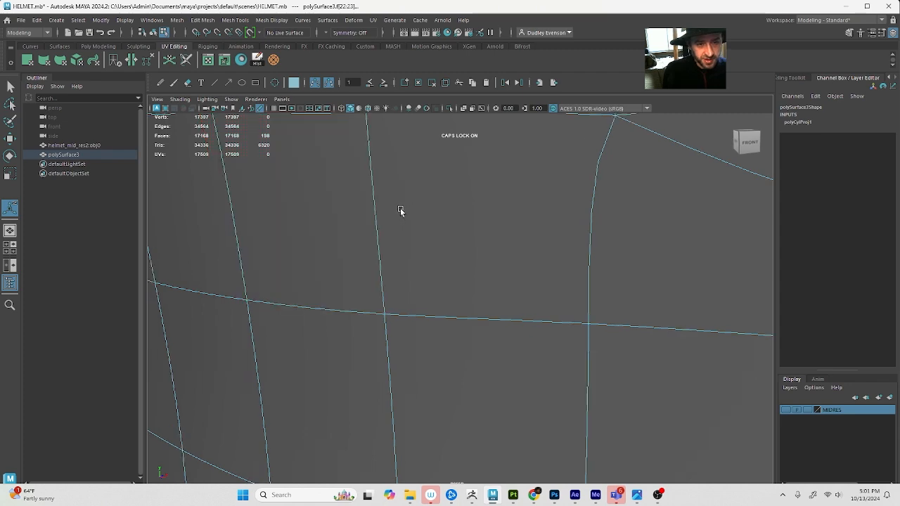
Frame the whole helmet and extend the face selection over the crown of the dome
{"action": "key", "text": "f"}
{"action": "left_click_drag", "start_coordinate": [400, 208], "coordinate": [532, 221], "text": "alt"}
{"action": "left_click_drag", "start_coordinate": [365, 178], "coordinate": [378, 185]}
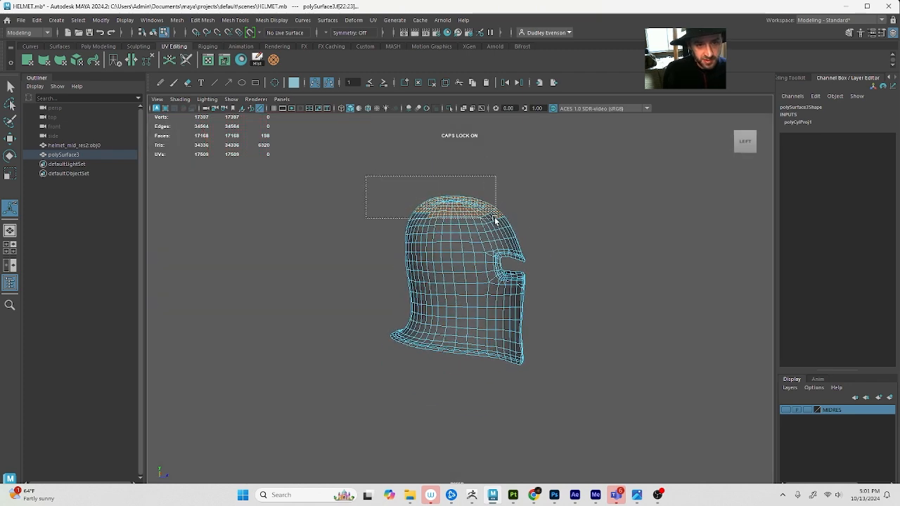
{"action": "left_click_drag", "start_coordinate": [496, 219], "coordinate": [527, 230]}
{"action": "left_click_drag", "start_coordinate": [527, 230], "coordinate": [579, 240], "text": "alt"}
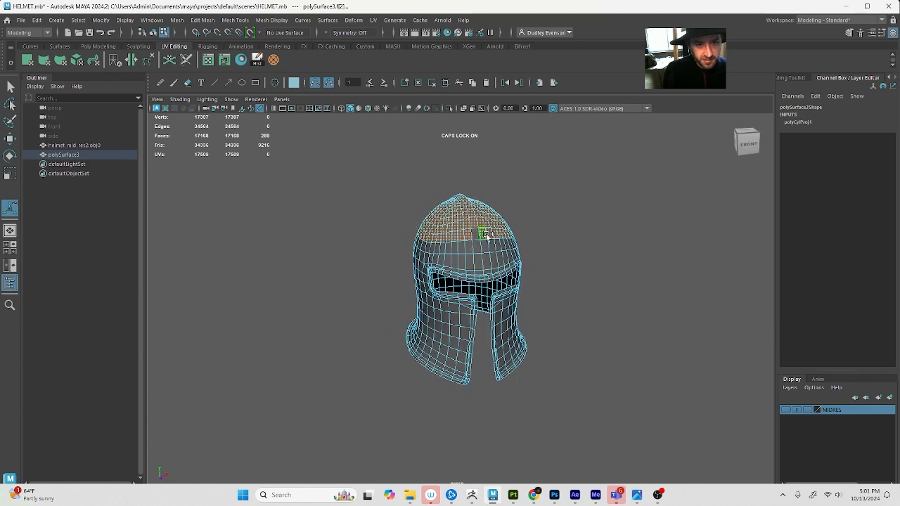
{"action": "left_click_drag", "start_coordinate": [475, 243], "coordinate": [565, 229], "text": "alt"}
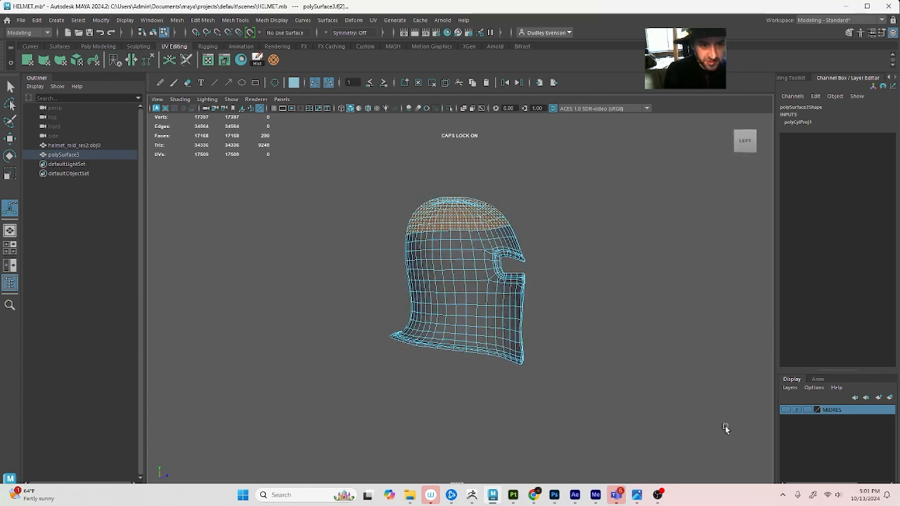
Reduce the face selection to the small cap at the crown, correcting it from both sides of the helmet
{"action": "left_click_drag", "start_coordinate": [464, 213], "coordinate": [506, 206]}
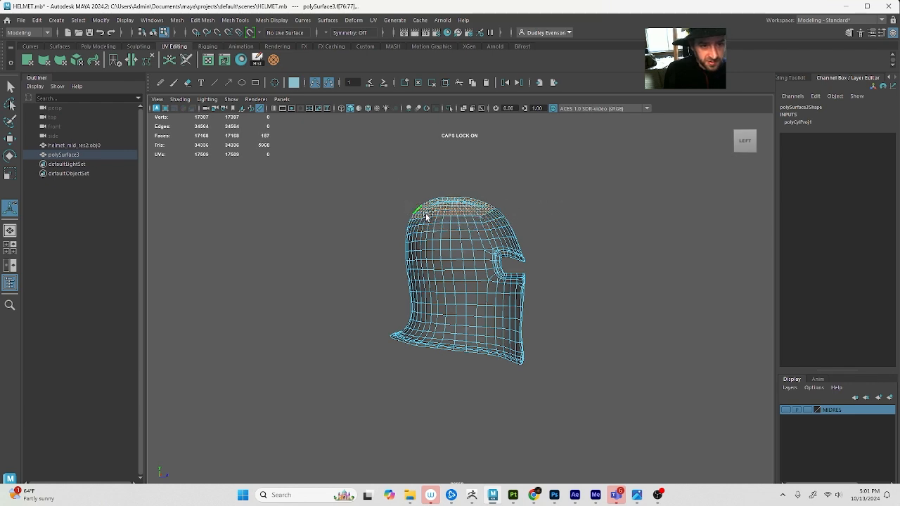
{"action": "left_click_drag", "start_coordinate": [515, 211], "coordinate": [454, 202], "text": "alt"}
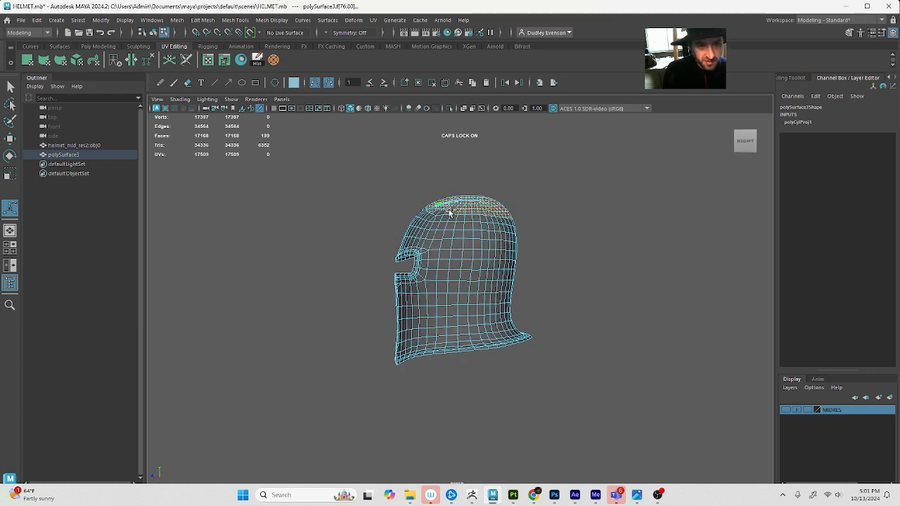
{"action": "left_click_drag", "start_coordinate": [456, 208], "coordinate": [485, 255], "text": "alt"}
{"action": "left_click", "coordinate": [466, 219], "text": "shift"}
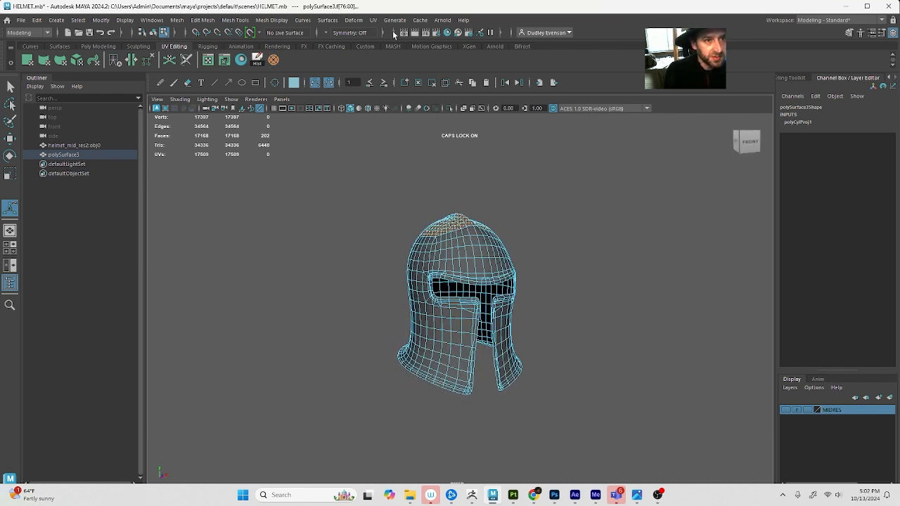
Apply a planar UV projection from the Y axis, fitted to the bounding box, to the selected crown faces
{"action": "left_click", "coordinate": [375, 21]}
{"action": "left_click", "coordinate": [470, 133]}
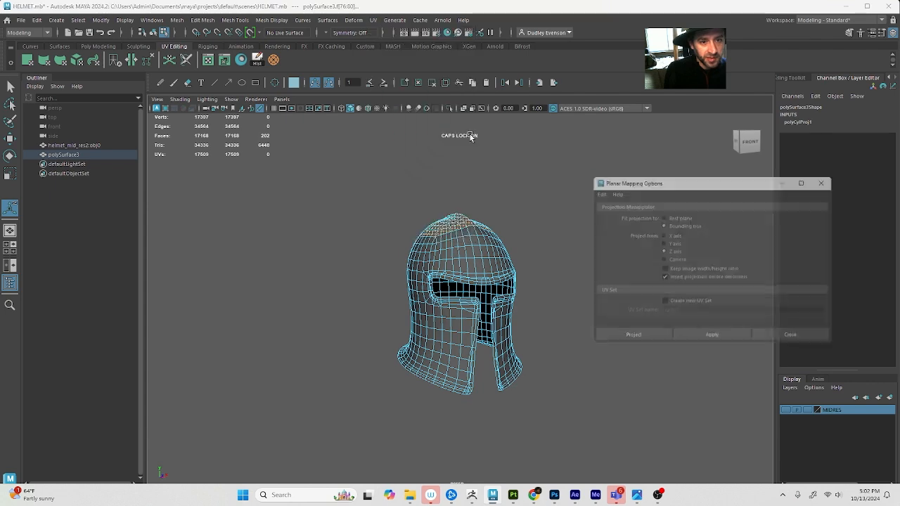
{"action": "left_click", "coordinate": [650, 342]}
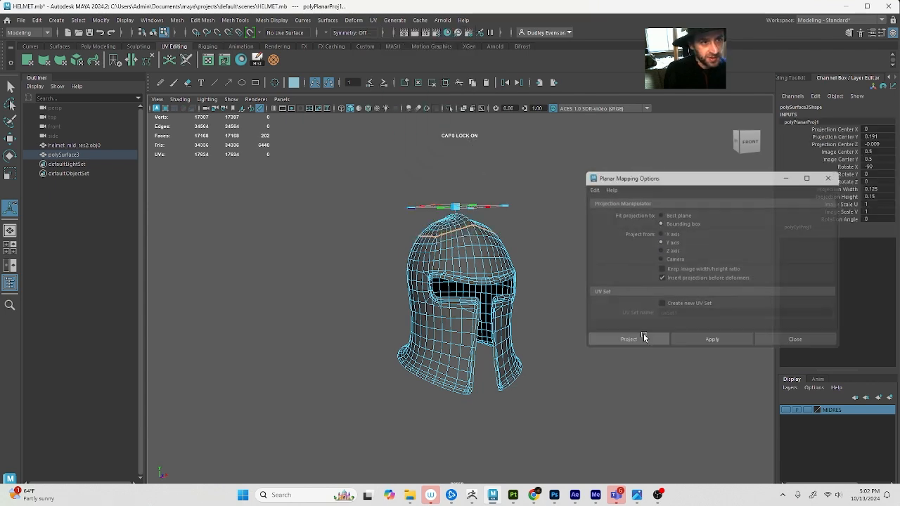
Open the UV Editor and move the crown's UV shell clear of the helmet body shell
{"action": "left_click", "coordinate": [208, 61]}
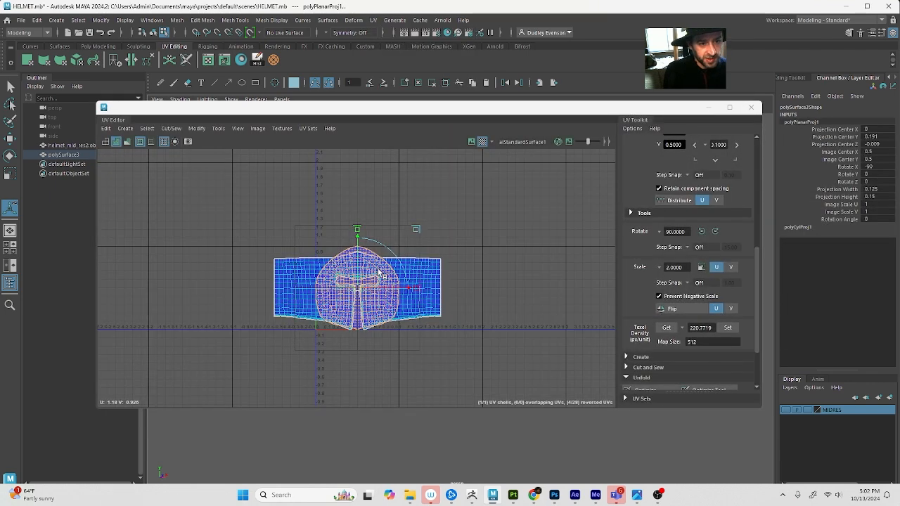
{"action": "key", "text": "w"}
{"action": "left_click_drag", "start_coordinate": [357, 288], "coordinate": [486, 221]}
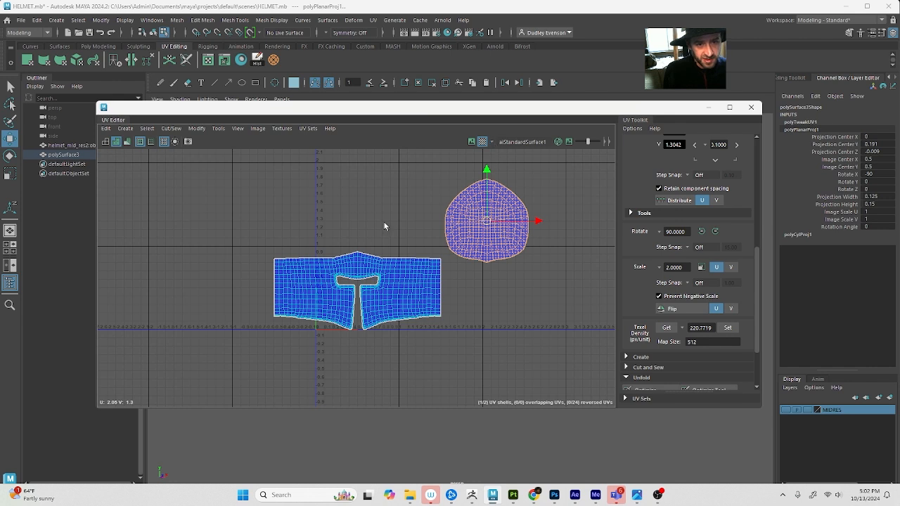
Set the texel density of the crown shell and the body shell to 220.7719 at map size 512
{"action": "left_click", "coordinate": [730, 330]}
{"action": "left_click_drag", "start_coordinate": [250, 241], "coordinate": [482, 358]}
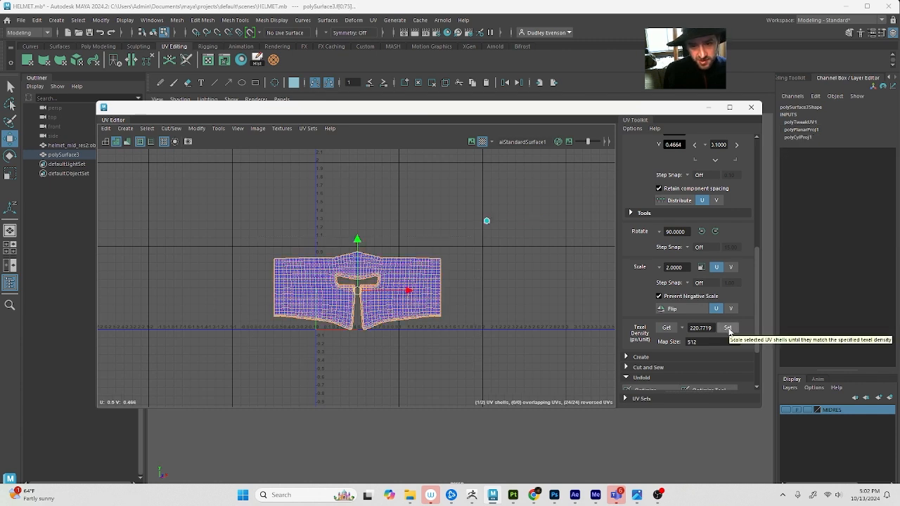
{"action": "left_click", "coordinate": [726, 330]}
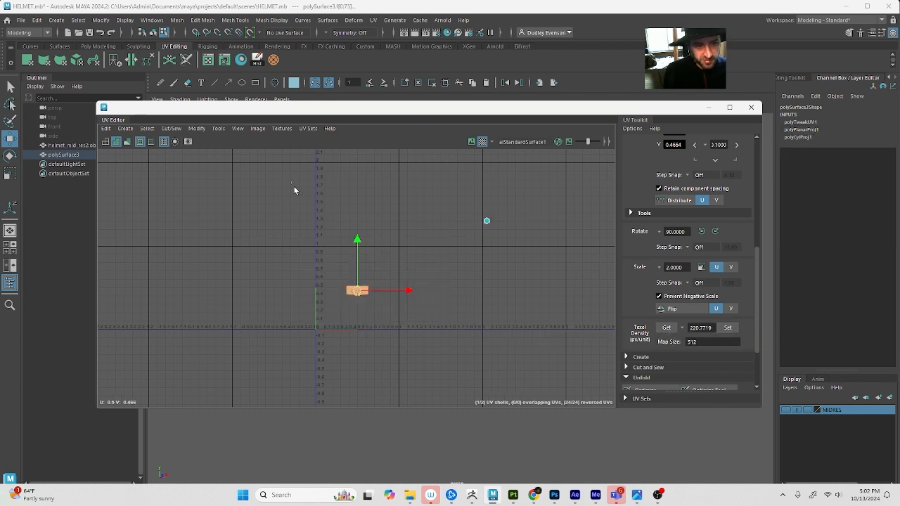
Select the crown shell and place it just above the body shell in the UV layout
{"action": "left_click_drag", "start_coordinate": [294, 190], "coordinate": [526, 253]}
{"action": "left_click_drag", "start_coordinate": [487, 222], "coordinate": [350, 280]}
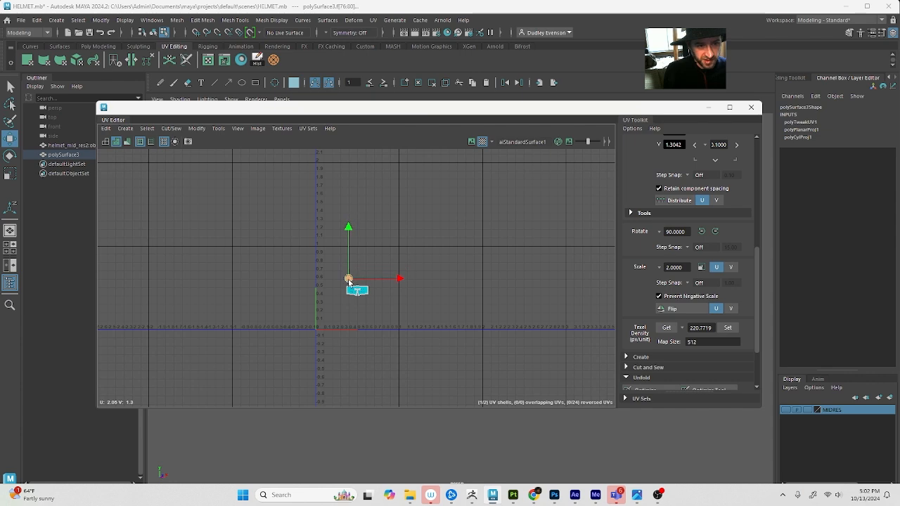
{"action": "key", "text": "f"}
{"action": "scroll", "coordinate": [369, 289], "scroll_direction": "down", "scroll_amount": 3}
{"action": "scroll", "coordinate": [348, 276], "scroll_direction": "down", "scroll_amount": 5}
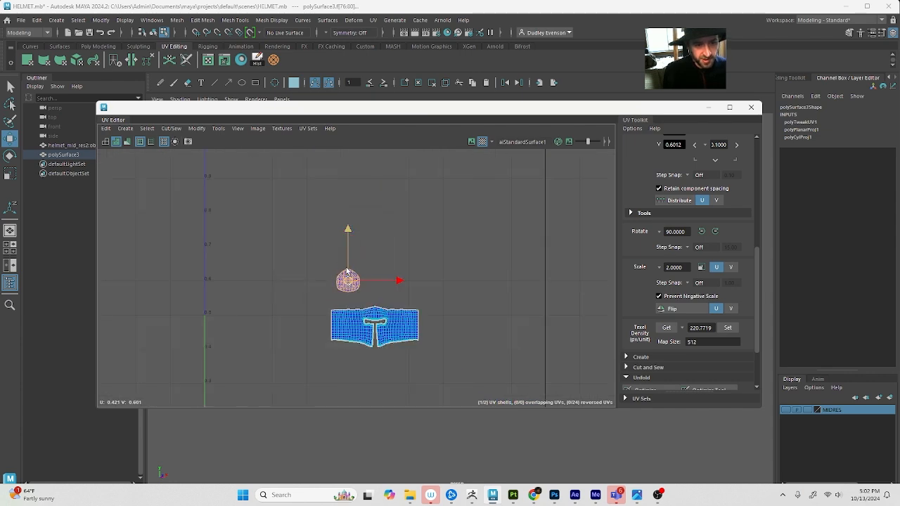
Scale up both UV shells together and position them inside the 0 to 1 UV tile
{"action": "key", "text": "r"}
{"action": "left_click_drag", "start_coordinate": [293, 275], "coordinate": [419, 271]}
{"action": "scroll", "coordinate": [427, 313], "scroll_direction": "down", "scroll_amount": 3}
{"action": "key", "text": "w"}
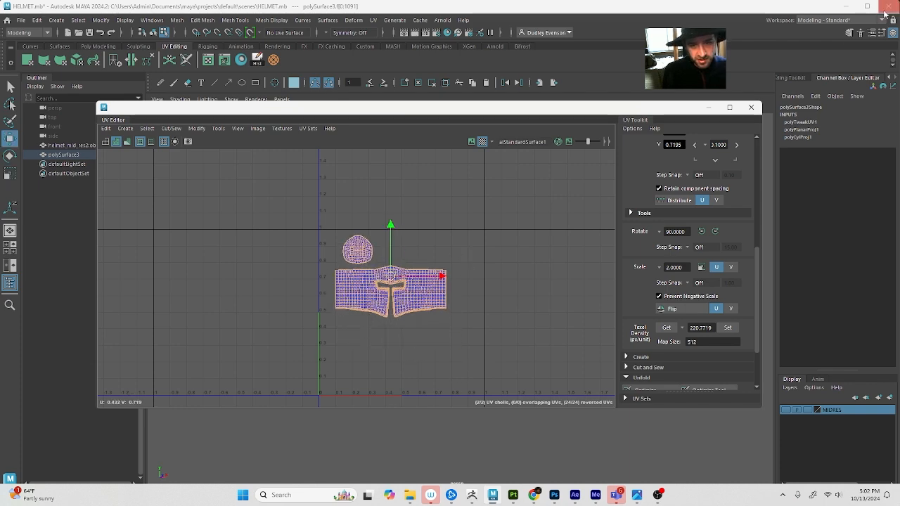
Close the UV Editor, return to object selection and select the helmet mesh
{"action": "left_click", "coordinate": [751, 107]}
{"action": "key", "text": "F8"}
{"action": "left_click", "coordinate": [542, 237]}
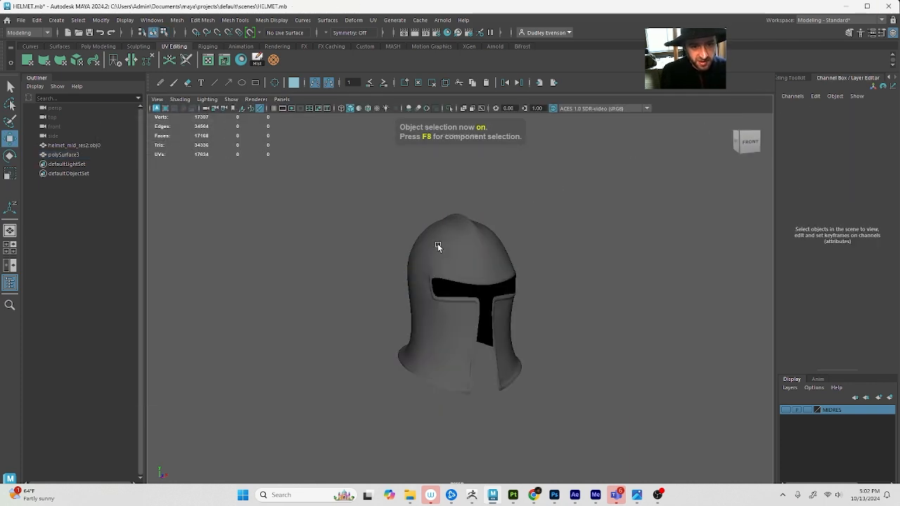
{"action": "left_click", "coordinate": [432, 257]}
{"action": "left_click_drag", "start_coordinate": [431, 257], "coordinate": [454, 258], "text": "alt"}
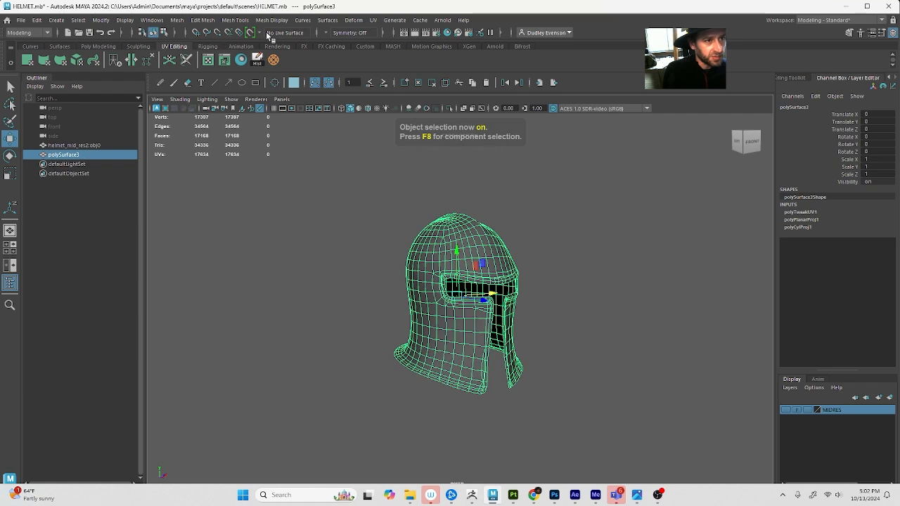
Show the Modeling Toolkit and turn off the helmet's smooth mesh preview
{"action": "key", "text": "Caps_Lock"}
{"action": "left_click", "coordinate": [849, 33]}
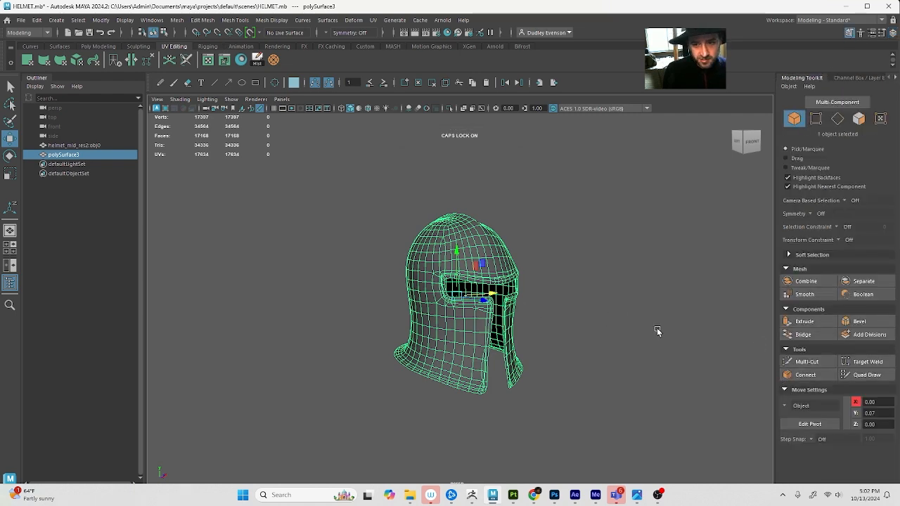
{"action": "scroll", "coordinate": [459, 330], "scroll_direction": "up", "scroll_amount": 8}
{"action": "middle_click_drag", "start_coordinate": [601, 328], "coordinate": [586, 319], "text": "alt"}
{"action": "key", "text": "1"}
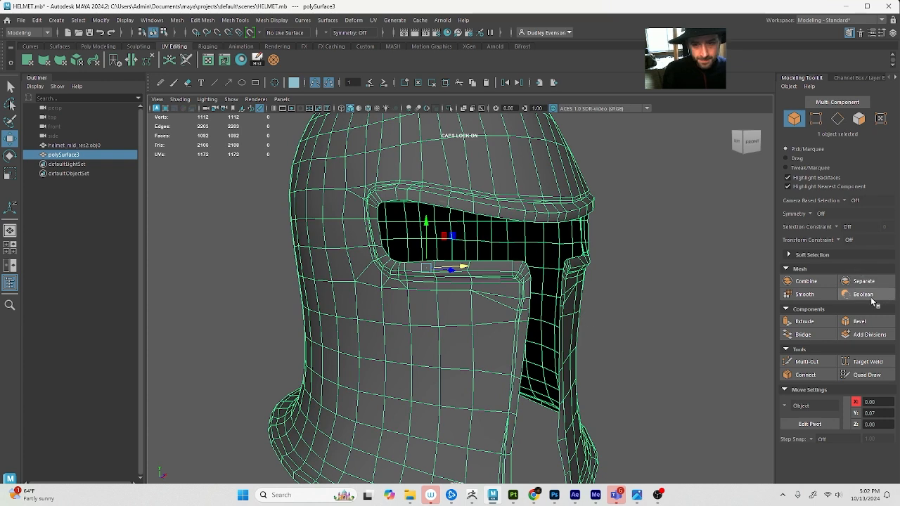
Extrude all helmet faces inward with a Local Translate Z of -0.005 and return to object selection
{"action": "left_click", "coordinate": [804, 321]}
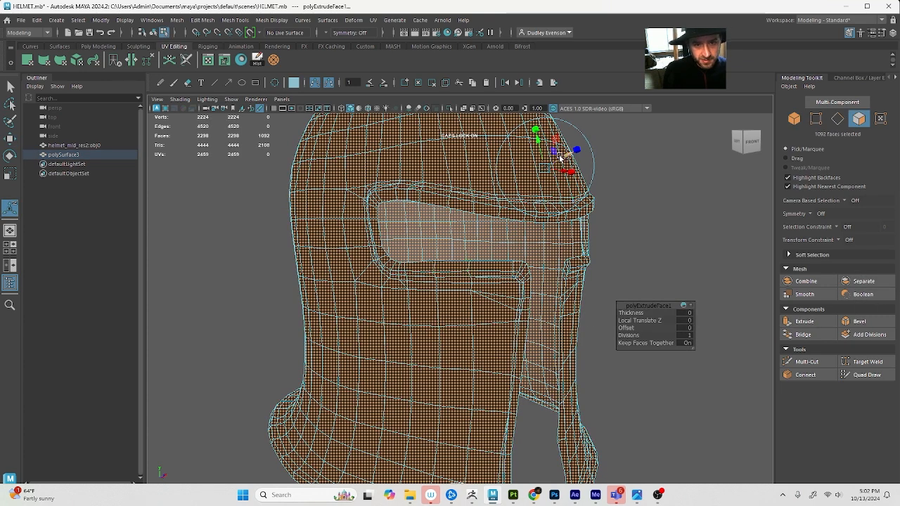
{"action": "left_click_drag", "start_coordinate": [566, 154], "coordinate": [559, 159]}
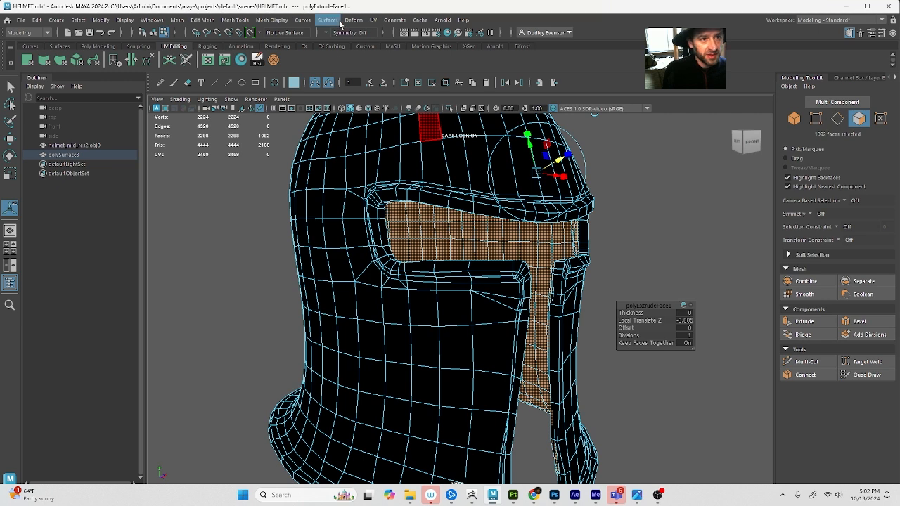
{"action": "key", "text": "F8"}
Try to reverse the extruded helmet's face normals
{"action": "left_click", "coordinate": [271, 20]}
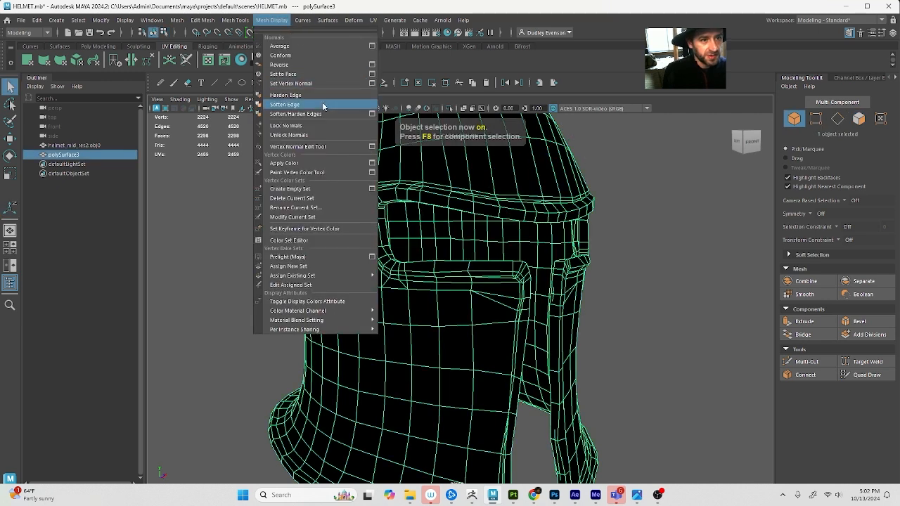
{"action": "left_click", "coordinate": [307, 64]}
{"action": "left_click", "coordinate": [287, 25]}
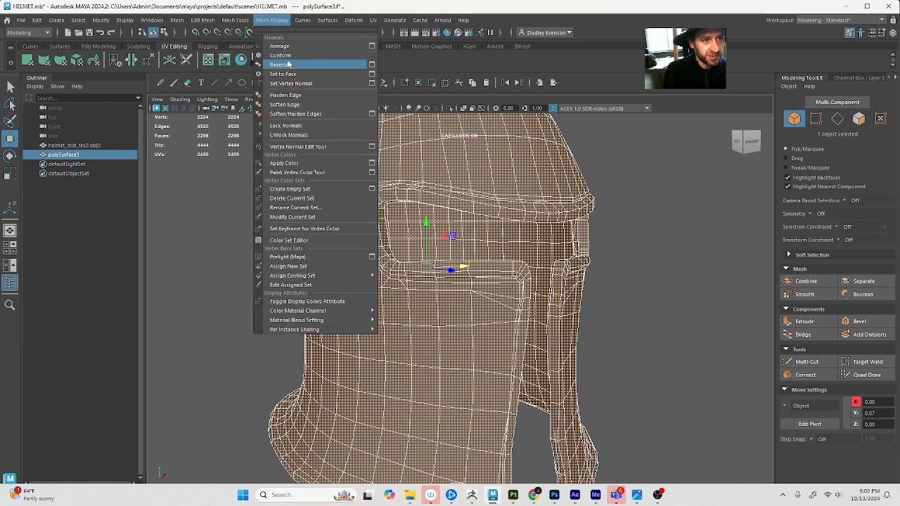
{"action": "left_click", "coordinate": [176, 272]}
{"action": "left_click", "coordinate": [190, 263]}
{"action": "key", "text": "ctrl+z"}
{"action": "key", "text": "ctrl+z"}
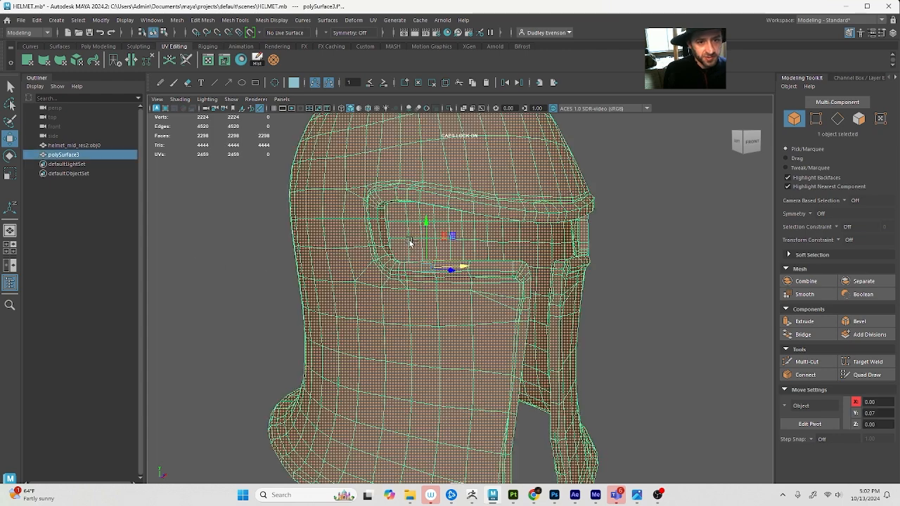
Reselect the helmet, reverse its normals and deselect it to check the shading from the front
{"action": "left_click", "coordinate": [617, 284]}
{"action": "left_click", "coordinate": [376, 252]}
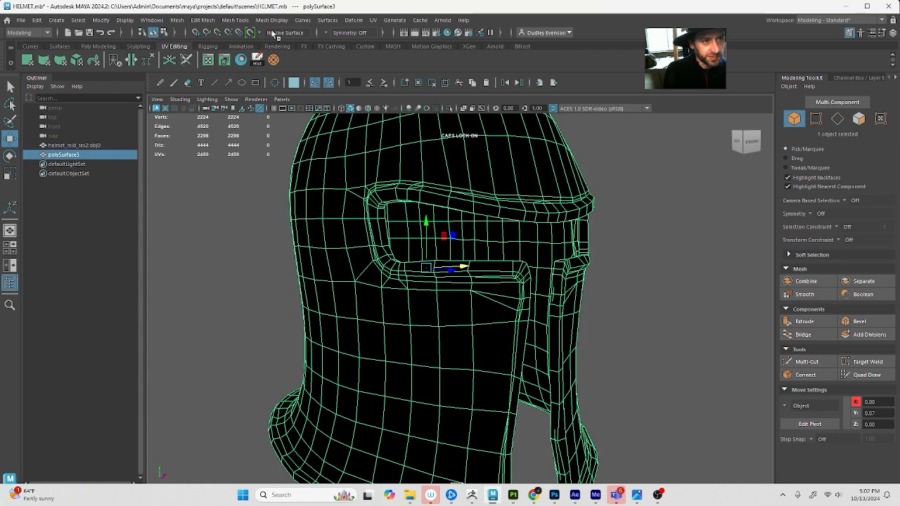
{"action": "left_click", "coordinate": [272, 20]}
{"action": "left_click", "coordinate": [288, 64]}
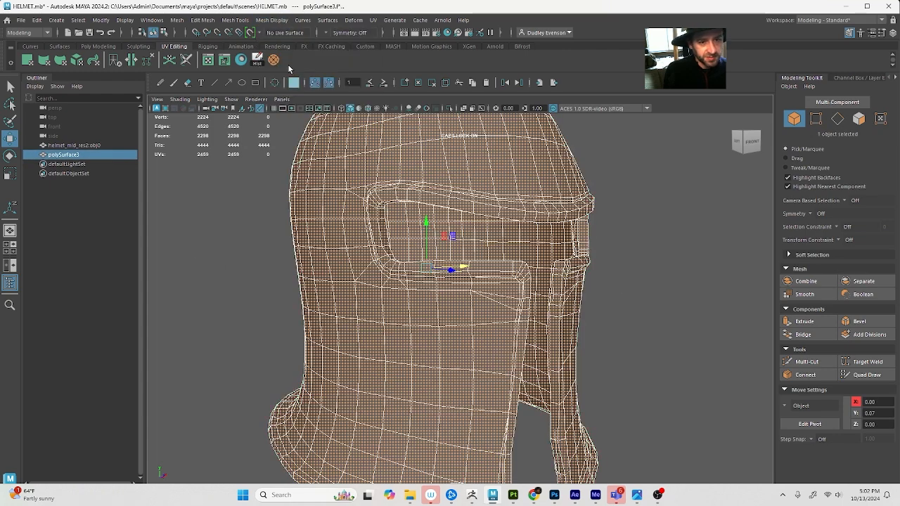
{"action": "left_click", "coordinate": [631, 242]}
{"action": "scroll", "coordinate": [605, 247], "scroll_direction": "down", "scroll_amount": 8}
{"action": "left_click_drag", "start_coordinate": [574, 253], "coordinate": [452, 283], "text": "alt"}
{"action": "scroll", "coordinate": [450, 274], "scroll_direction": "up", "scroll_amount": 3}
Select the thickened helmet and soften all its edges
{"action": "left_click", "coordinate": [438, 227]}
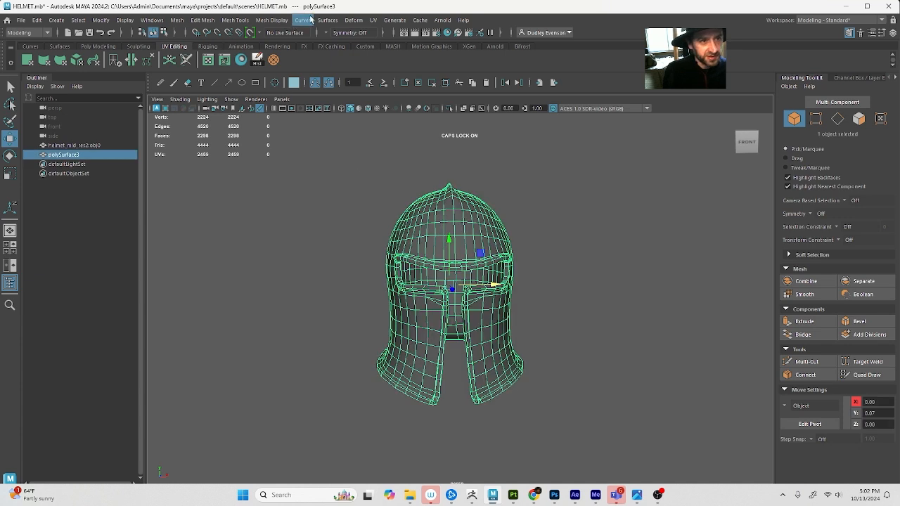
{"action": "left_click", "coordinate": [275, 19]}
{"action": "left_click", "coordinate": [324, 104]}
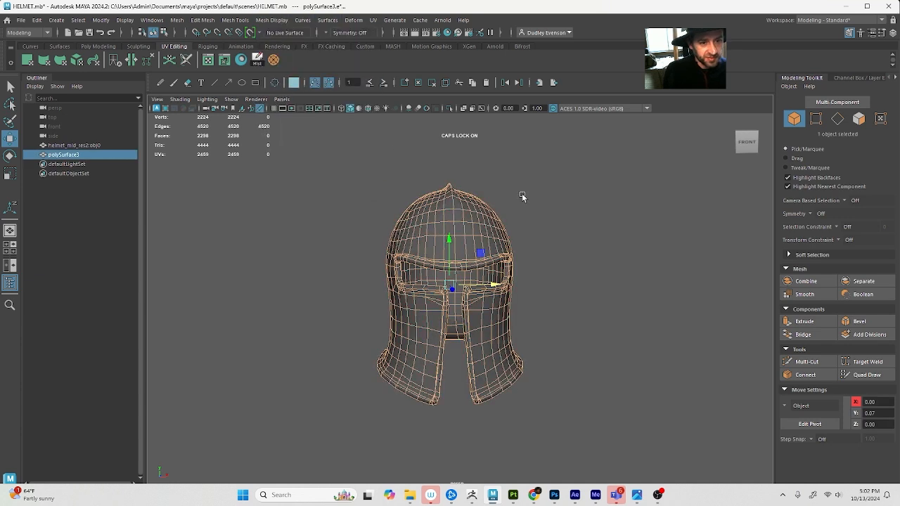
Inspect the thickened helmet's eye opening, front cheek edges and lower rim up close
{"action": "left_click", "coordinate": [560, 220]}
{"action": "left_click_drag", "start_coordinate": [561, 220], "coordinate": [611, 238], "text": "alt"}
{"action": "left_click_drag", "start_coordinate": [432, 421], "coordinate": [530, 427], "text": "alt"}
{"action": "left_click", "coordinate": [524, 423]}
{"action": "scroll", "coordinate": [531, 427], "scroll_direction": "up", "scroll_amount": 10}
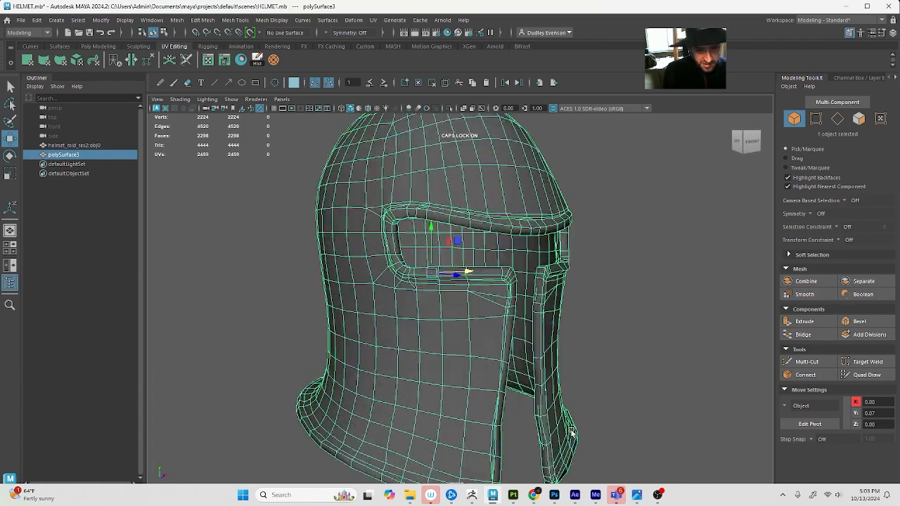
{"action": "left_click_drag", "start_coordinate": [504, 393], "coordinate": [527, 398], "text": "alt"}
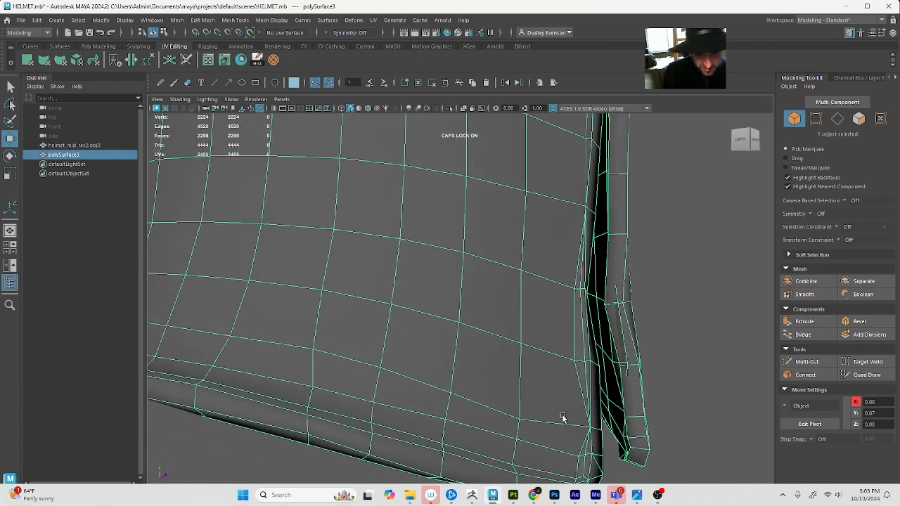
{"action": "left_click_drag", "start_coordinate": [594, 430], "coordinate": [425, 416], "text": "alt"}
Undo the edge softening and the normal reversal on the helmet
{"action": "key", "text": "ctrl+z"}
{"action": "key", "text": "ctrl+z"}
{"action": "key", "text": "ctrl+z"}
{"action": "key", "text": "ctrl+z"}
{"action": "key", "text": "ctrl+z"}
{"action": "key", "text": "ctrl+z"}
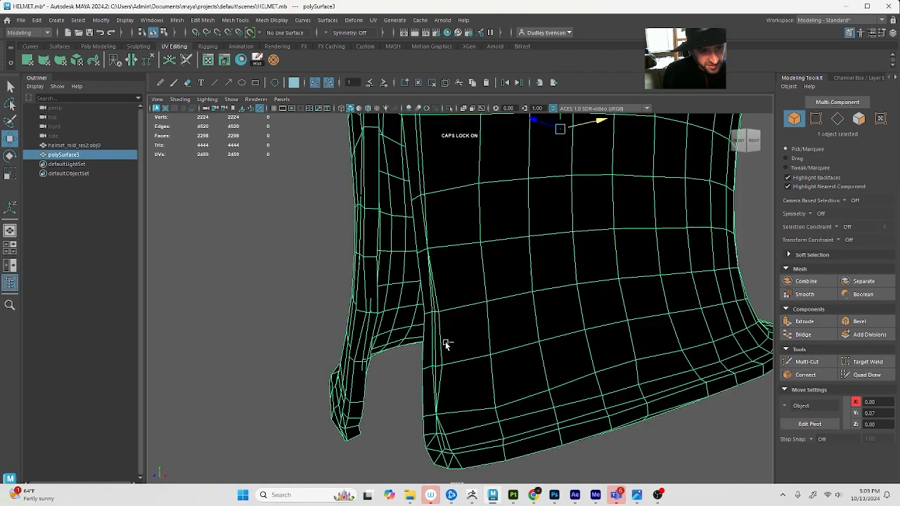
Undo the thickness extrusion on the helmet
{"action": "key", "text": "ctrl+z"}
{"action": "key", "text": "ctrl+z"}
{"action": "key", "text": "ctrl+z"}
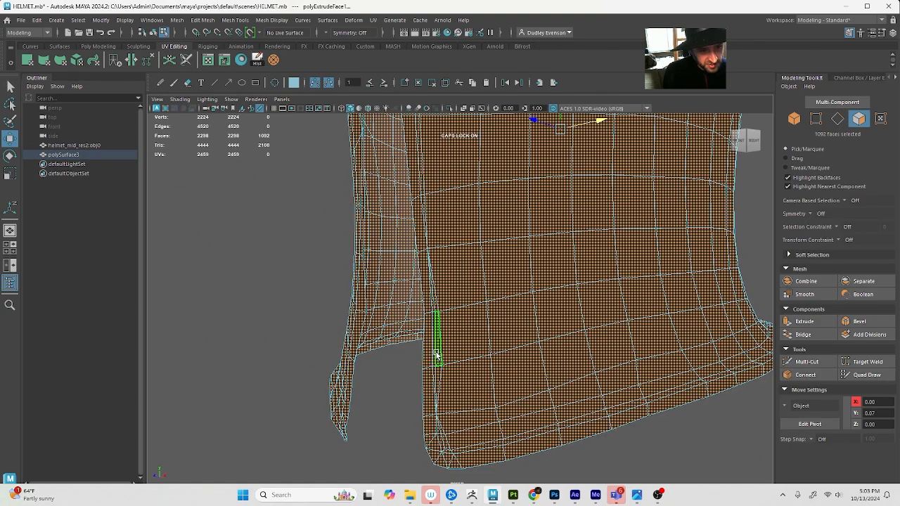
{"action": "mouse_move", "coordinate": [485, 357]}
{"action": "left_mouse_down", "text": "alt"}
{"action": "mouse_move", "coordinate": [499, 357]}
{"action": "mouse_move", "coordinate": [454, 347]}
{"action": "mouse_move", "coordinate": [472, 357]}
{"action": "left_mouse_up", "text": "alt"}
{"action": "key", "text": "ctrl+z"}
Cut a new edge with Multi-Cut through the narrow strip beside the cheek plate's front edge, just above its lower corner
{"action": "key", "text": "q"}
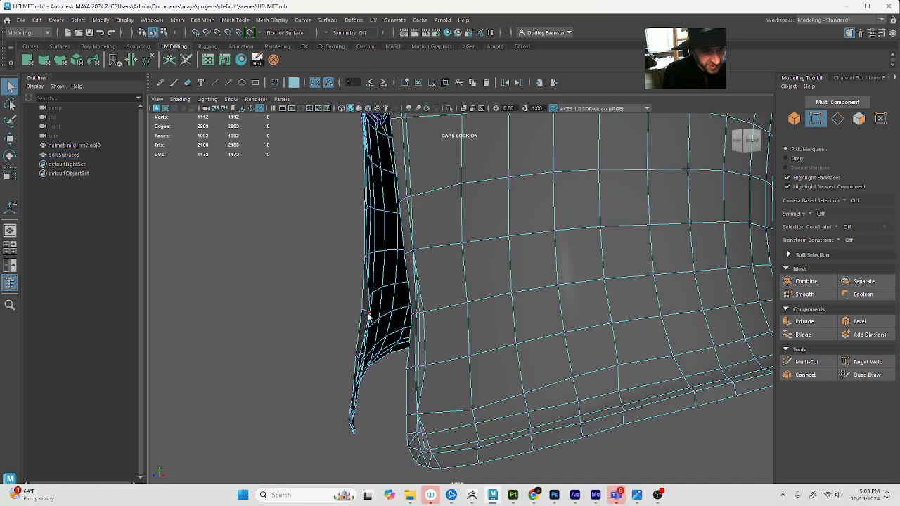
{"action": "left_click", "coordinate": [371, 314]}
{"action": "left_click_drag", "start_coordinate": [370, 315], "coordinate": [426, 338], "text": "alt"}
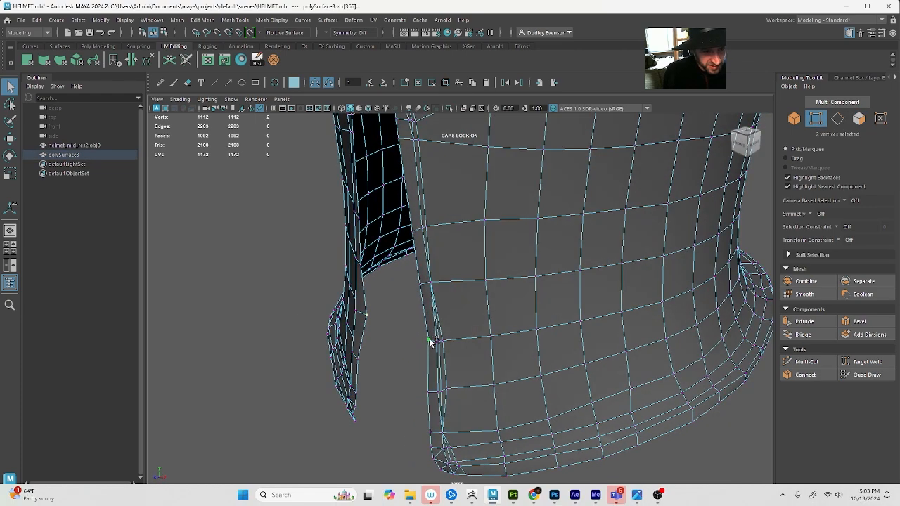
{"action": "key", "text": "w"}
{"action": "left_click_drag", "start_coordinate": [371, 340], "coordinate": [516, 415]}
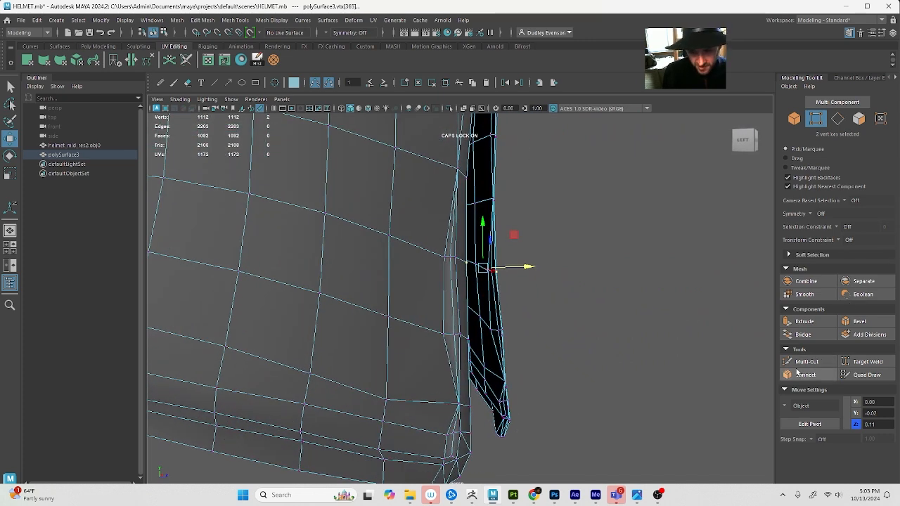
{"action": "left_click", "coordinate": [801, 362]}
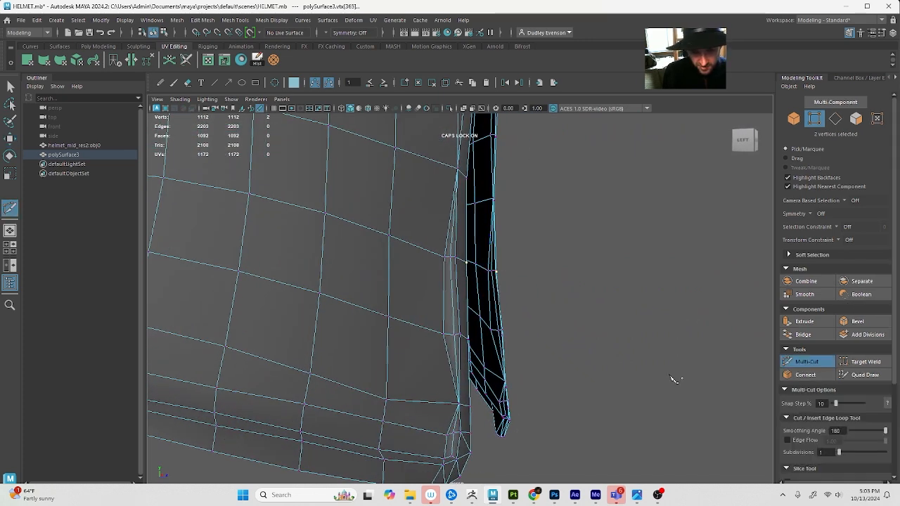
{"action": "left_click", "coordinate": [450, 340]}
{"action": "key", "text": "q"}
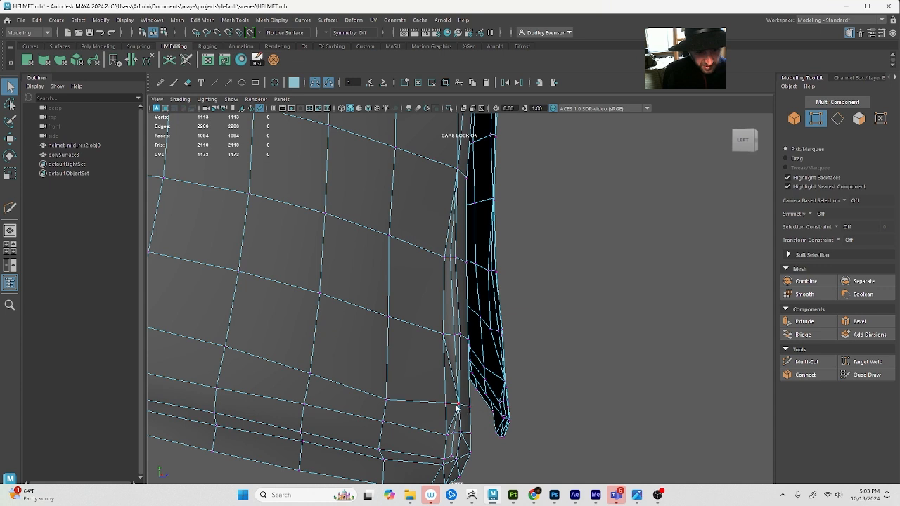
Delete the two diagonal edges beside the new cut and make a second cut along the strip near the cheek plate's lower corner
{"action": "right_click_drag", "start_coordinate": [457, 407], "coordinate": [444, 377]}
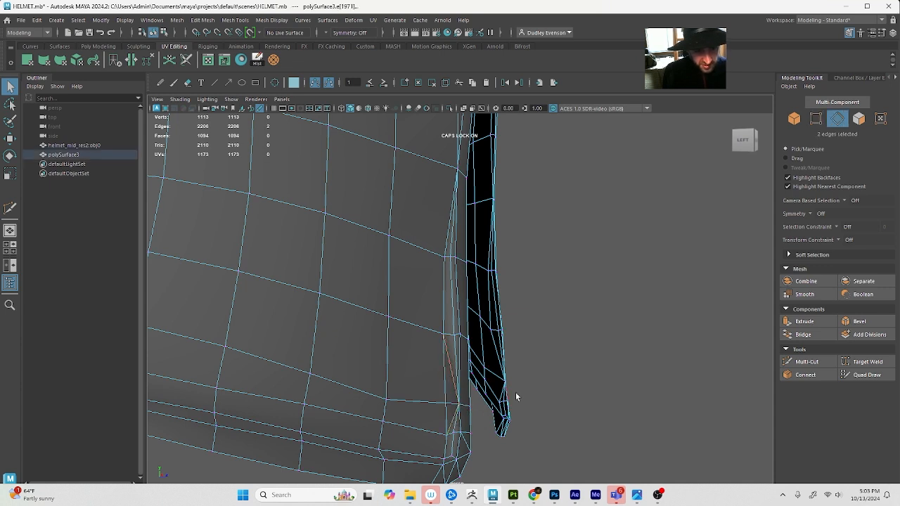
{"action": "key", "text": "Delete"}
{"action": "left_click", "coordinate": [822, 362]}
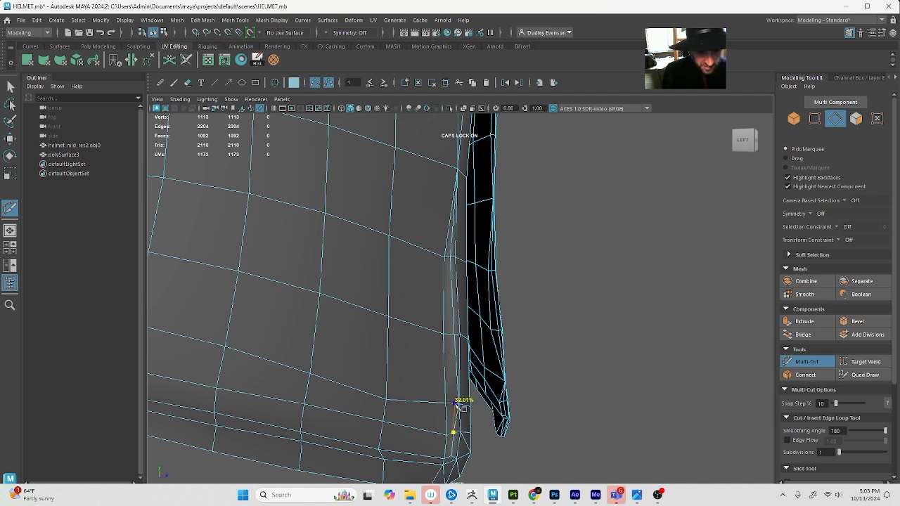
{"action": "key", "text": "q"}
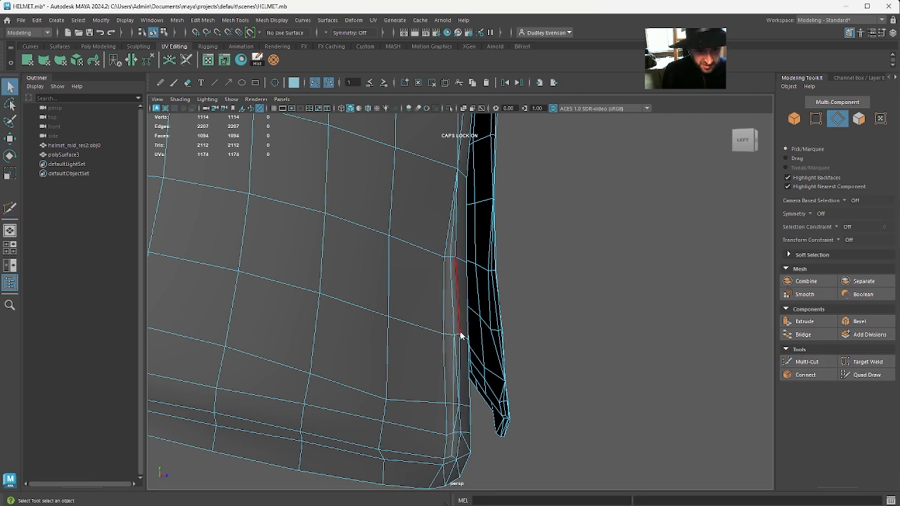
Delete the leftover edges beside the second cut, close the Attribute Editor and return to object selection
{"action": "key", "text": "ctrl+a"}
{"action": "right_click", "coordinate": [454, 238]}
{"action": "right_click_drag", "start_coordinate": [458, 196], "coordinate": [455, 209]}
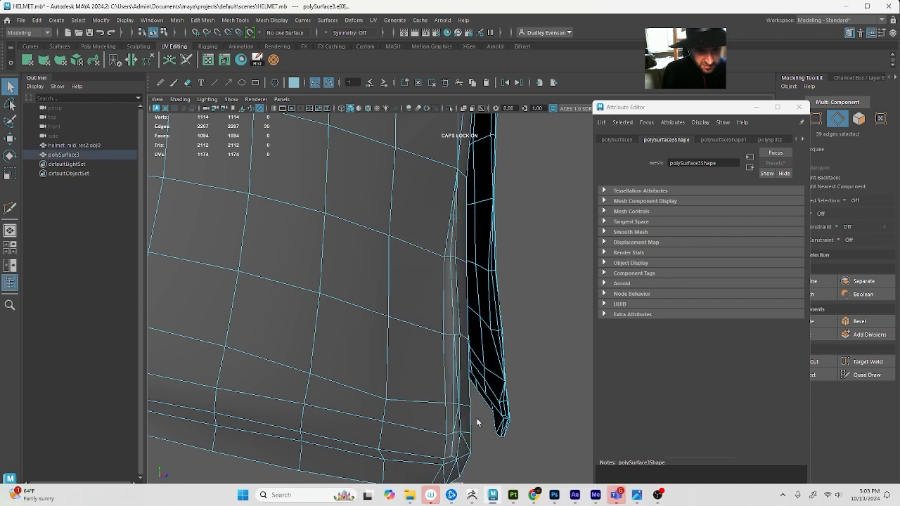
{"action": "left_click", "coordinate": [456, 386]}
{"action": "key", "text": "Delete"}
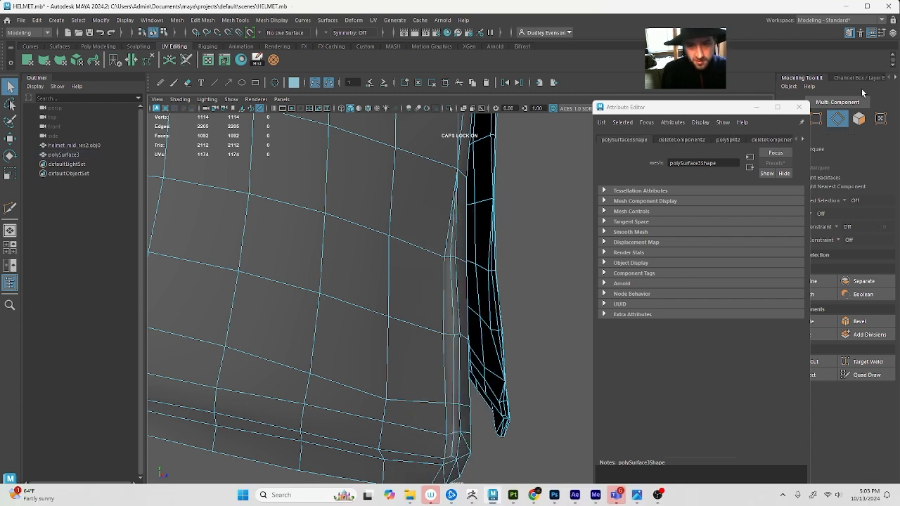
{"action": "left_click", "coordinate": [799, 107]}
{"action": "key", "text": "F8"}
{"action": "key", "text": "F8"}
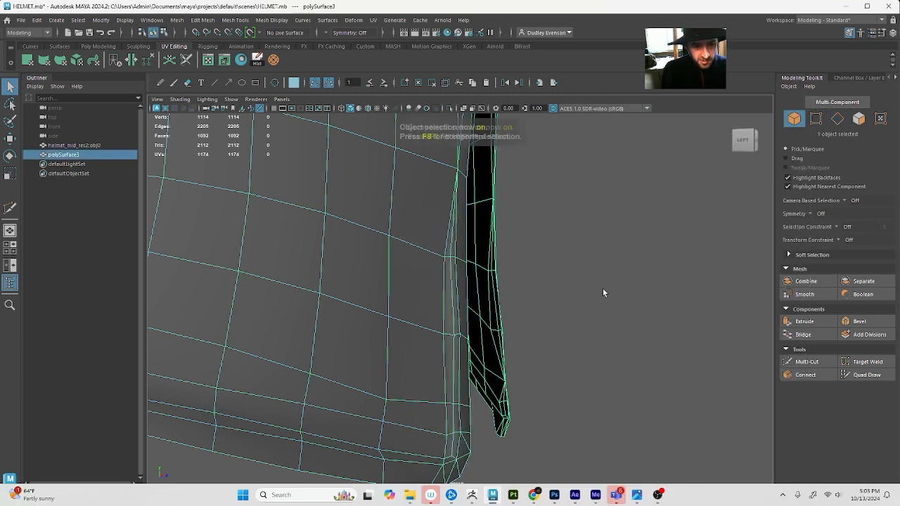
Soften all edges of the helmet and check the shading along the front cheek edges
{"action": "left_click", "coordinate": [627, 284]}
{"action": "left_click_drag", "start_coordinate": [628, 284], "coordinate": [560, 296], "text": "alt"}
{"action": "scroll", "coordinate": [560, 296], "scroll_direction": "down", "scroll_amount": 8}
{"action": "left_click", "coordinate": [462, 241]}
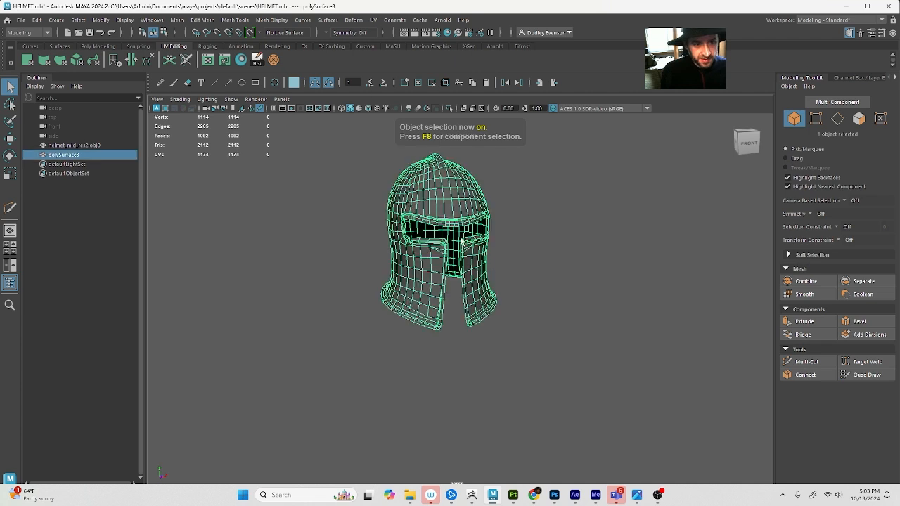
{"action": "left_click", "coordinate": [267, 21]}
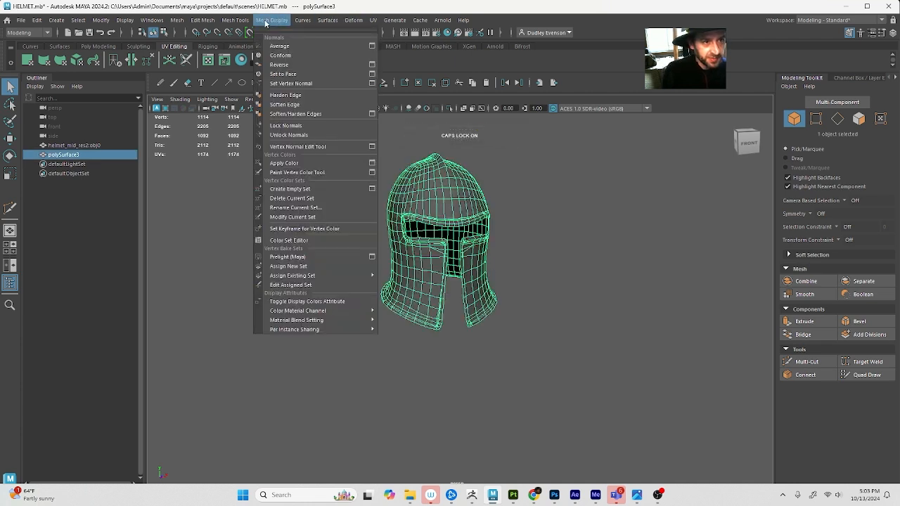
{"action": "left_click", "coordinate": [314, 106]}
{"action": "left_click", "coordinate": [516, 173]}
{"action": "scroll", "coordinate": [492, 193], "scroll_direction": "up", "scroll_amount": 10}
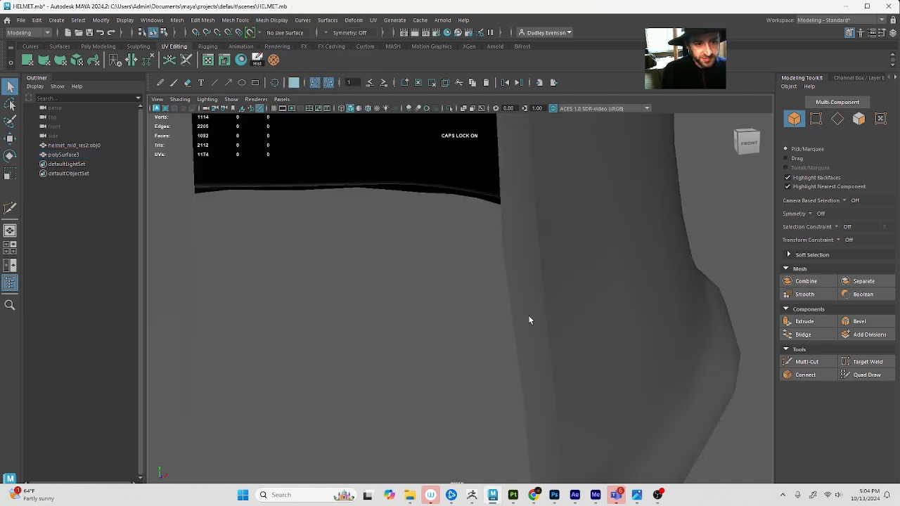
{"action": "scroll", "coordinate": [529, 320], "scroll_direction": "down", "scroll_amount": 8}
Extrude the whole helmet with a Local Translate Z of about -0.005 to give it thickness
{"action": "left_click", "coordinate": [534, 288]}
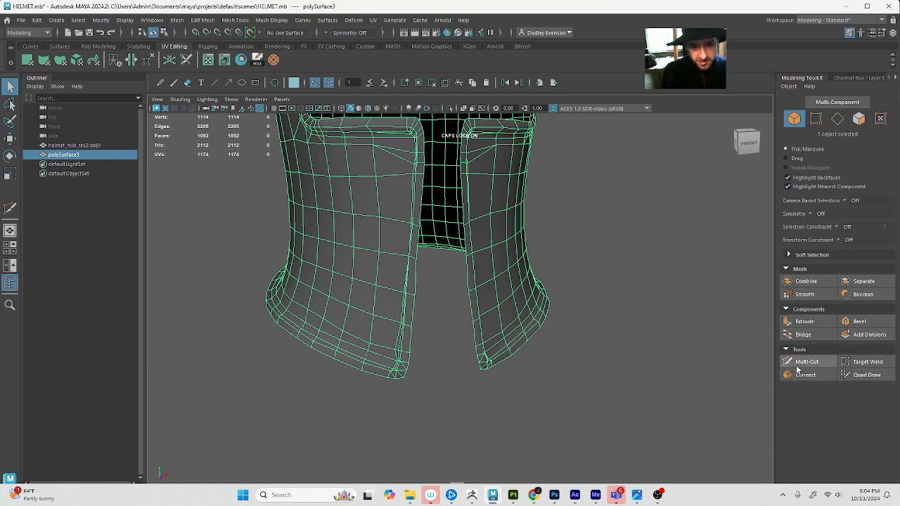
{"action": "left_click", "coordinate": [823, 325]}
{"action": "left_click_drag", "start_coordinate": [487, 316], "coordinate": [424, 306], "text": "alt"}
{"action": "middle_click_drag", "start_coordinate": [427, 228], "coordinate": [404, 326], "text": "alt"}
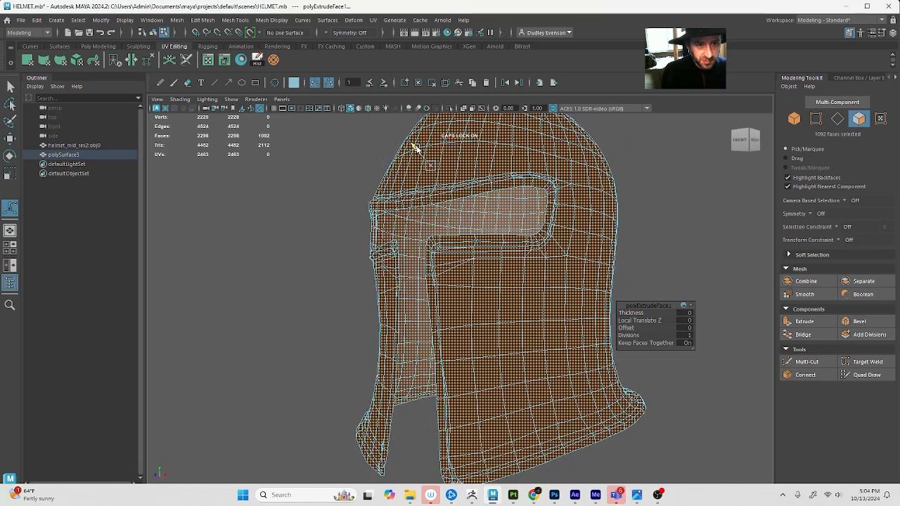
{"action": "left_click_drag", "start_coordinate": [415, 148], "coordinate": [419, 150]}
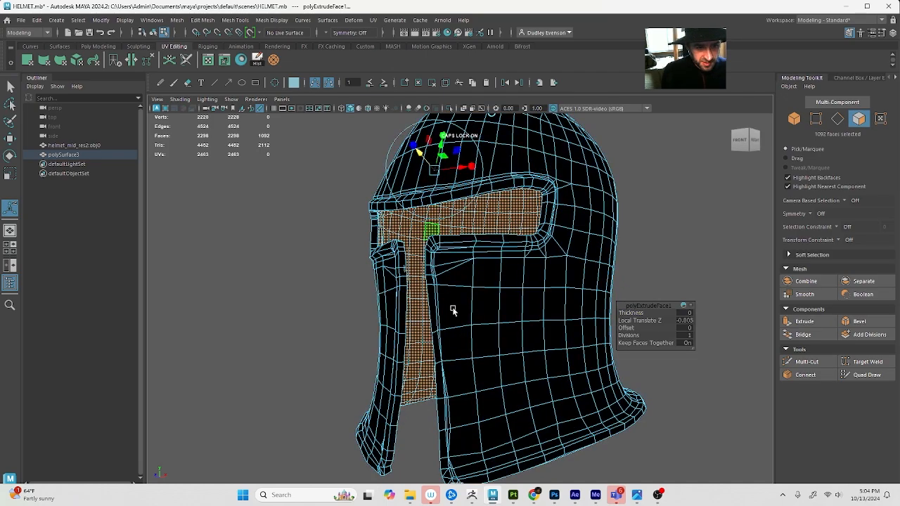
Inspect the extruded helmet's lower rim and eye opening from below, including in wireframe
{"action": "left_click_drag", "start_coordinate": [453, 310], "coordinate": [415, 307], "text": "alt"}
{"action": "right_click_drag", "start_coordinate": [414, 308], "coordinate": [432, 318], "text": "alt"}
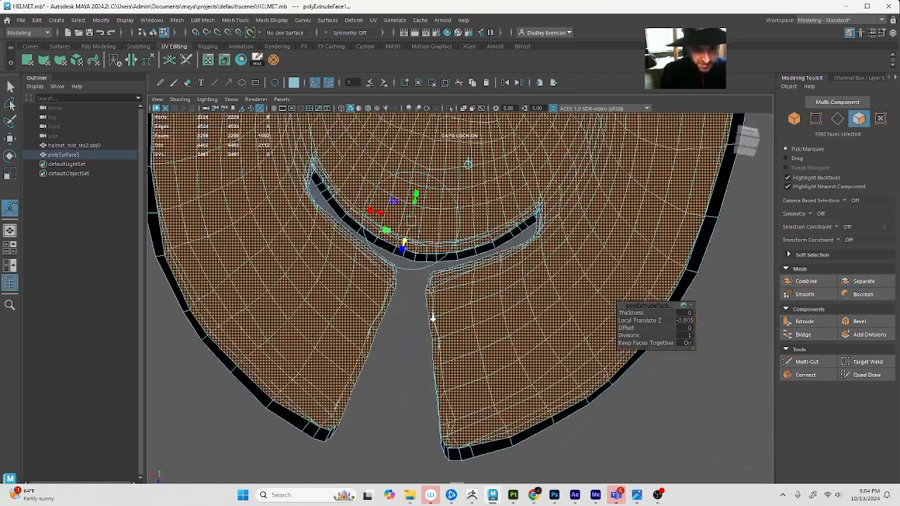
{"action": "left_click_drag", "start_coordinate": [474, 420], "coordinate": [429, 295], "text": "alt"}
{"action": "key", "text": "q"}
{"action": "key", "text": "4"}
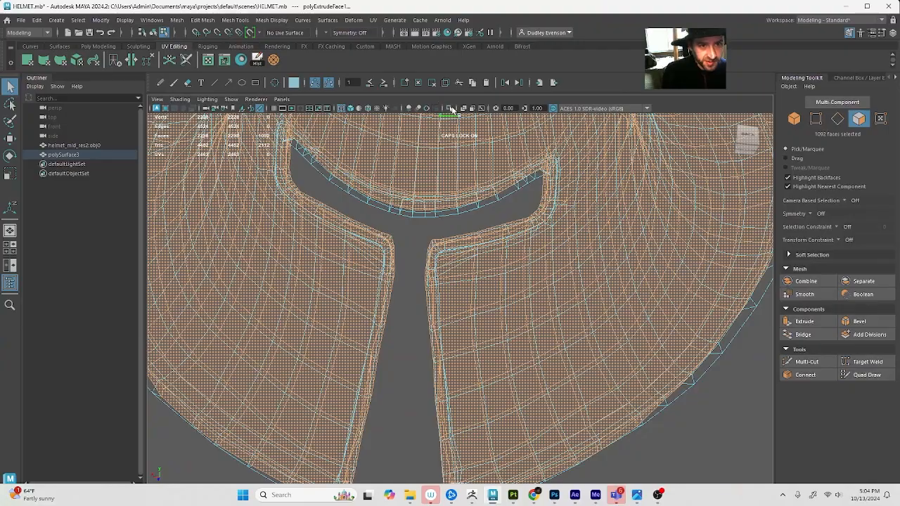
Isolate the extruded faces and examine the faces and edges around the eye opening and the upper cheek corners
{"action": "left_click", "coordinate": [450, 108]}
{"action": "left_click_drag", "start_coordinate": [447, 316], "coordinate": [530, 307], "text": "alt"}
{"action": "left_click", "coordinate": [407, 336]}
{"action": "mouse_move", "coordinate": [531, 307]}
{"action": "right_mouse_down", "text": "alt"}
{"action": "mouse_move", "coordinate": [564, 310]}
{"action": "mouse_move", "coordinate": [516, 307]}
{"action": "right_mouse_up", "text": "alt"}
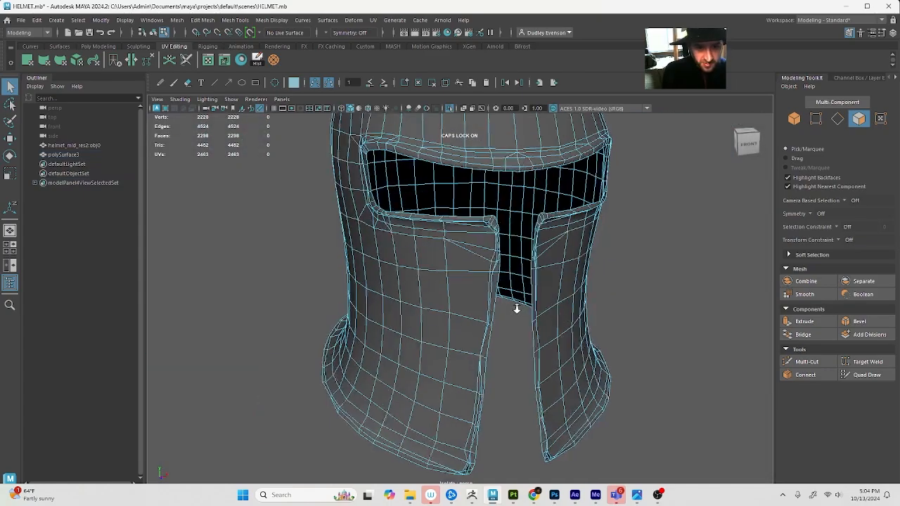
{"action": "left_click_drag", "start_coordinate": [516, 308], "coordinate": [504, 342], "text": "alt"}
{"action": "right_click_drag", "start_coordinate": [440, 336], "coordinate": [466, 336], "text": "alt"}
{"action": "left_click_drag", "start_coordinate": [467, 336], "coordinate": [480, 281], "text": "alt"}
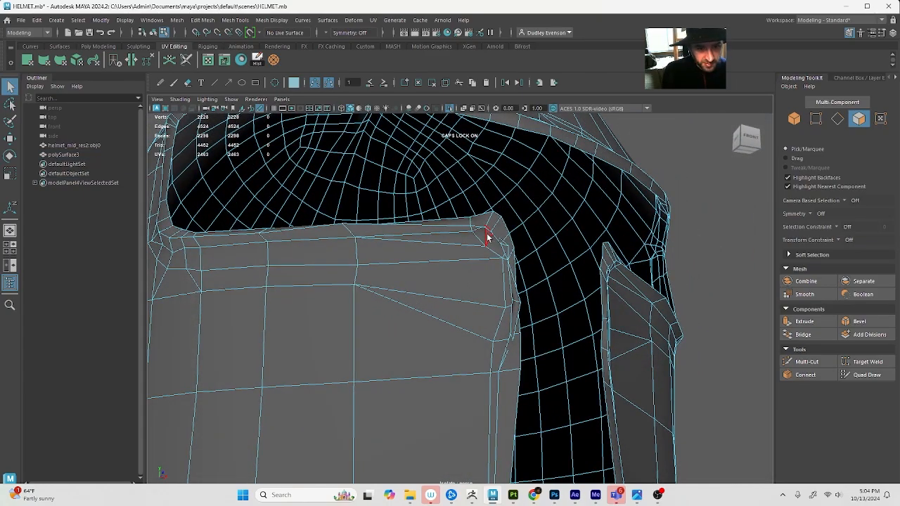
{"action": "left_click_drag", "start_coordinate": [486, 237], "coordinate": [464, 258], "text": "alt"}
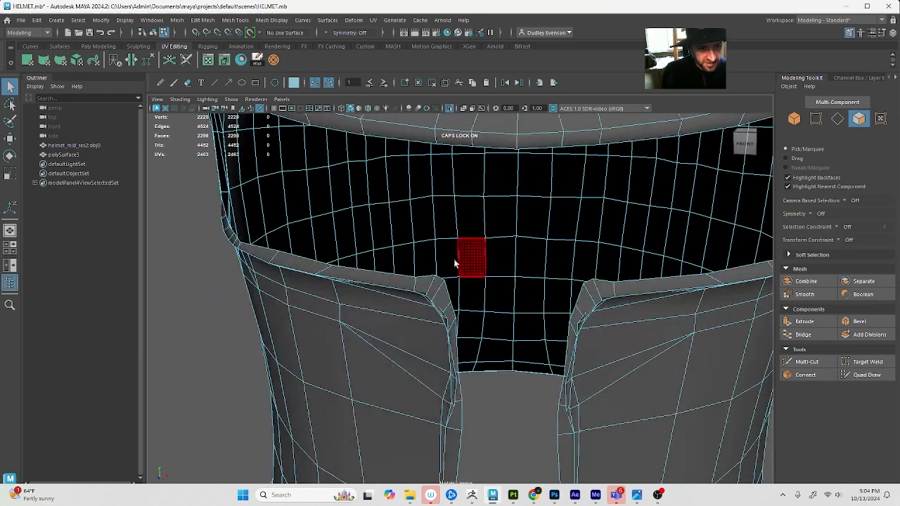
{"action": "double_click", "coordinate": [381, 286]}
{"action": "right_click_drag", "start_coordinate": [385, 282], "coordinate": [379, 241]}
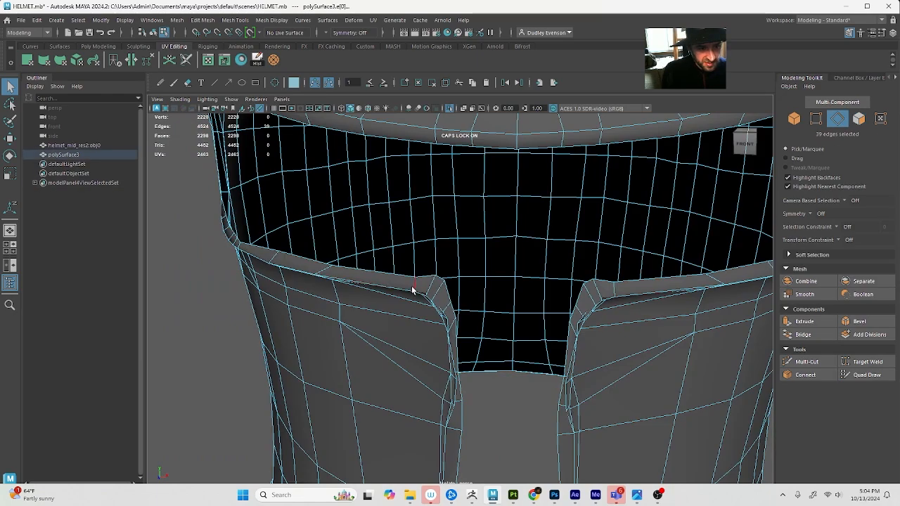
{"action": "left_click_drag", "start_coordinate": [414, 295], "coordinate": [462, 291], "text": "alt"}
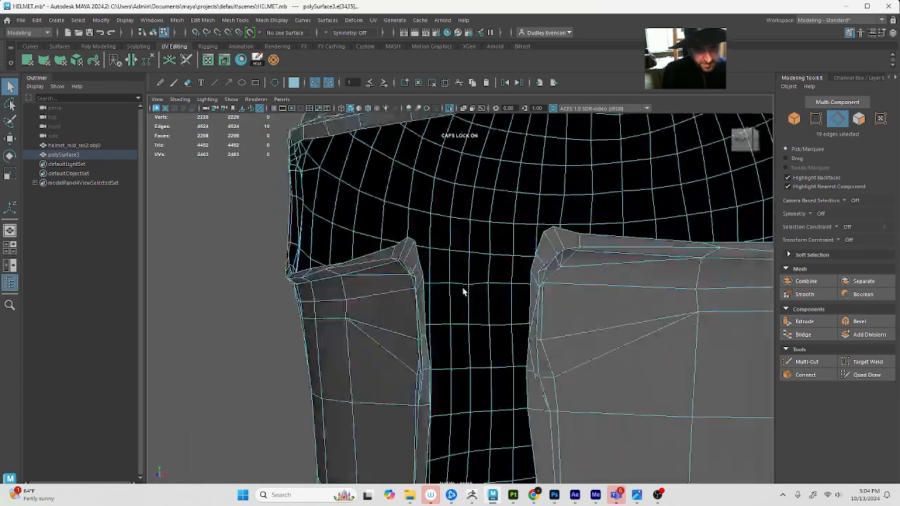
Undo the isolation and the extrusion, and view the single-walled helmet from the front and below
{"action": "left_click", "coordinate": [618, 315]}
{"action": "key", "text": "F8"}
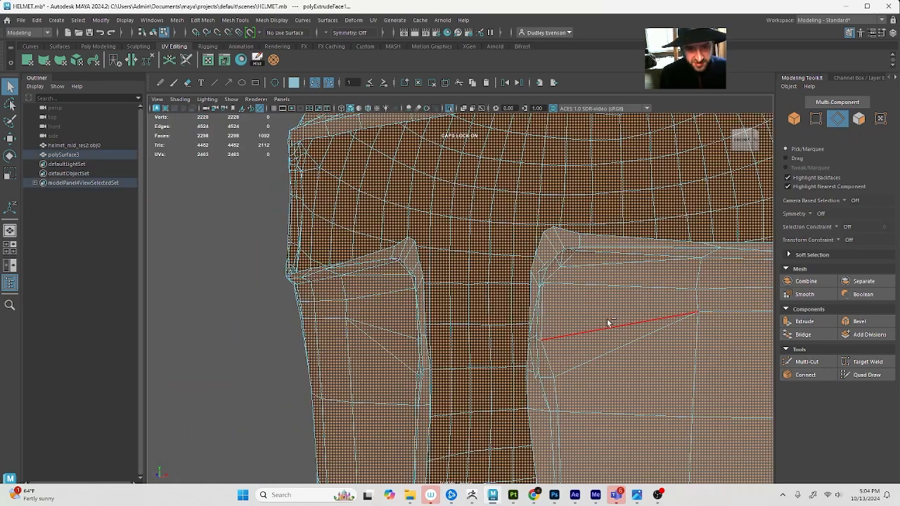
{"action": "key", "text": "f"}
{"action": "left_click", "coordinate": [433, 371]}
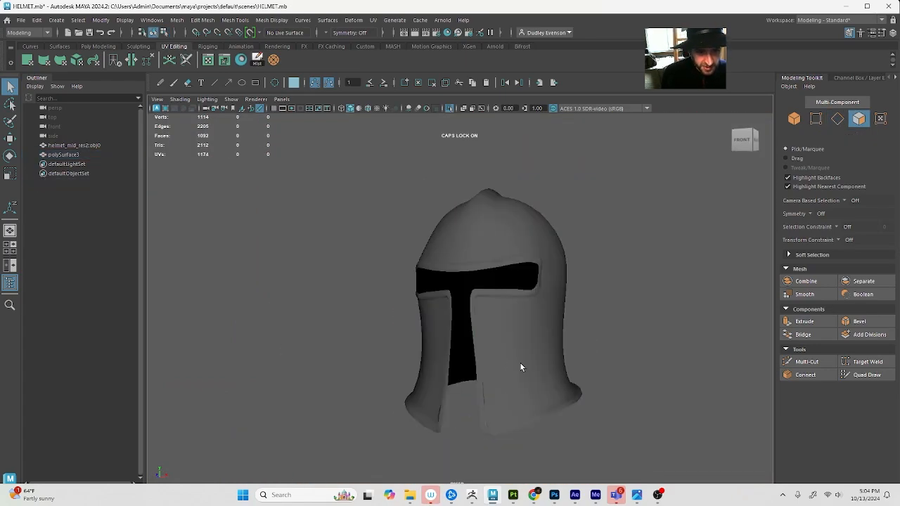
{"action": "left_click_drag", "start_coordinate": [519, 362], "coordinate": [360, 334], "text": "alt"}
{"action": "left_click", "coordinate": [418, 342]}
{"action": "left_click", "coordinate": [440, 343]}
Undo the edge softening and the cheek edge edits back to the first cut
{"action": "key", "text": "ctrl+z"}
{"action": "key", "text": "ctrl+z"}
{"action": "key", "text": "ctrl+z"}
{"action": "key", "text": "ctrl+z"}
{"action": "key", "text": "ctrl+z"}
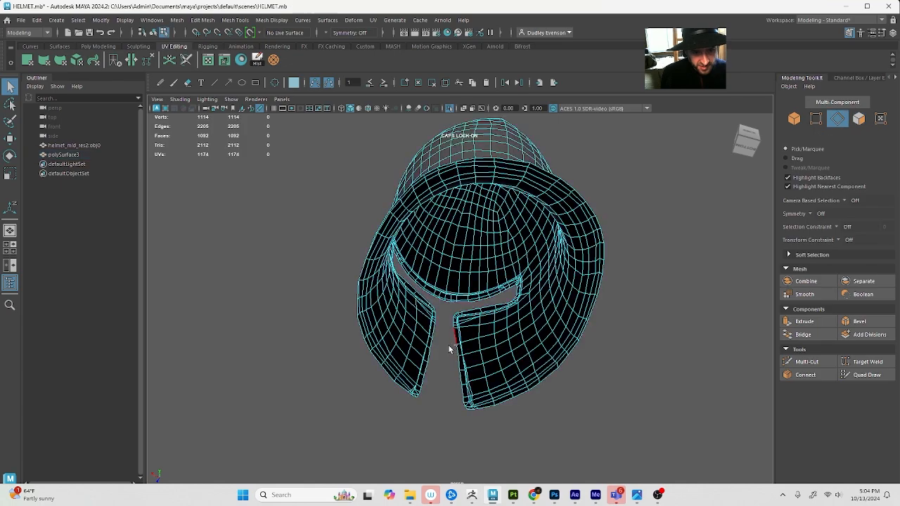
{"action": "key", "text": "ctrl+z"}
{"action": "left_click_drag", "start_coordinate": [402, 316], "coordinate": [534, 367], "text": "alt"}
{"action": "key", "text": "ctrl+z"}
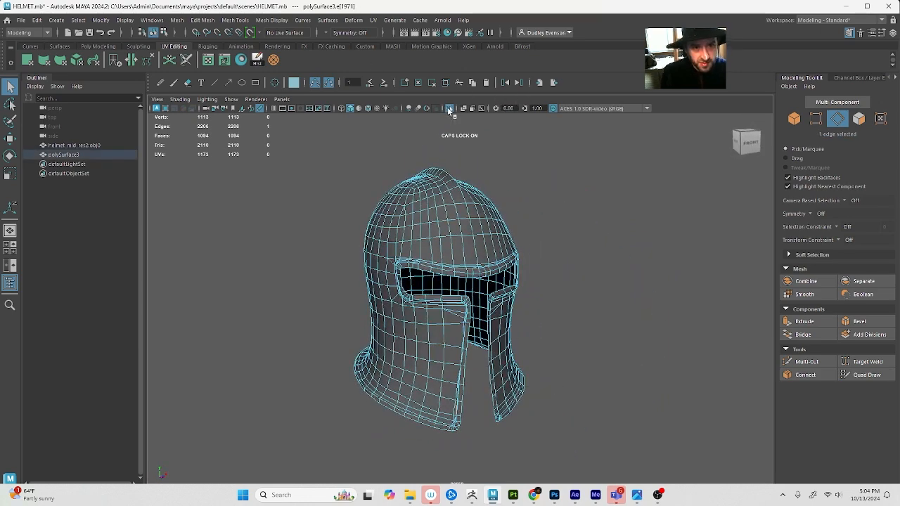
Delete the two diagonal edges beside the cut in the narrow strip near the cheek plate's lower front corner
{"action": "key", "text": "F8"}
{"action": "key", "text": "w"}
{"action": "left_click", "coordinate": [598, 321]}
{"action": "scroll", "coordinate": [560, 367], "scroll_direction": "up", "scroll_amount": 6}
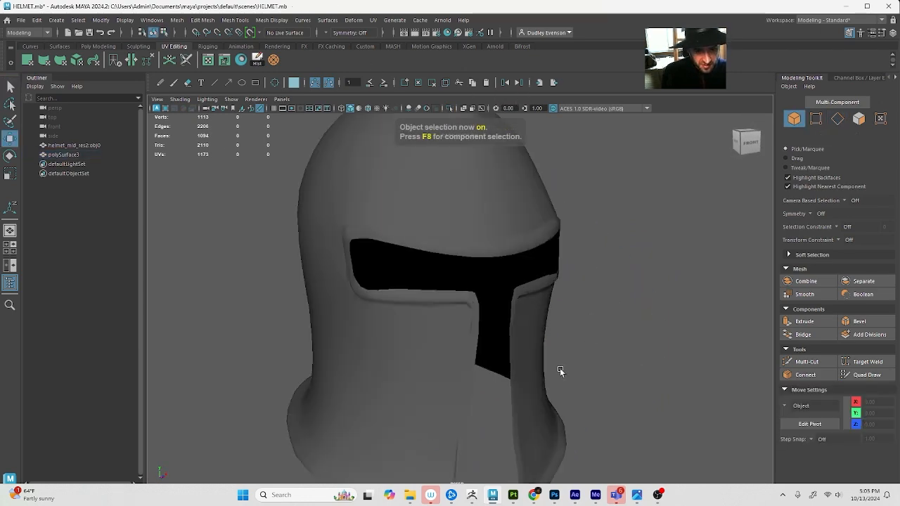
{"action": "left_click", "coordinate": [342, 283]}
{"action": "left_click_drag", "start_coordinate": [373, 283], "coordinate": [391, 311], "text": "alt"}
{"action": "key", "text": "F10"}
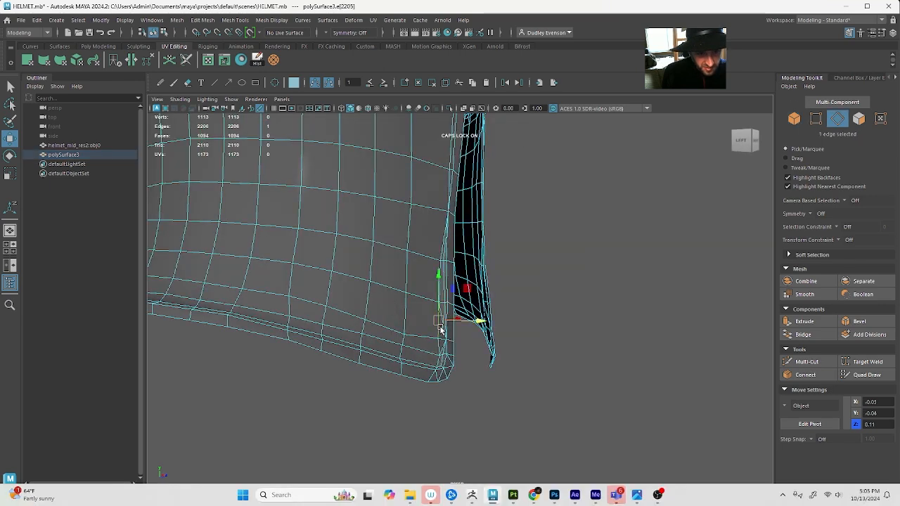
{"action": "key", "text": "q"}
{"action": "left_click", "coordinate": [444, 333]}
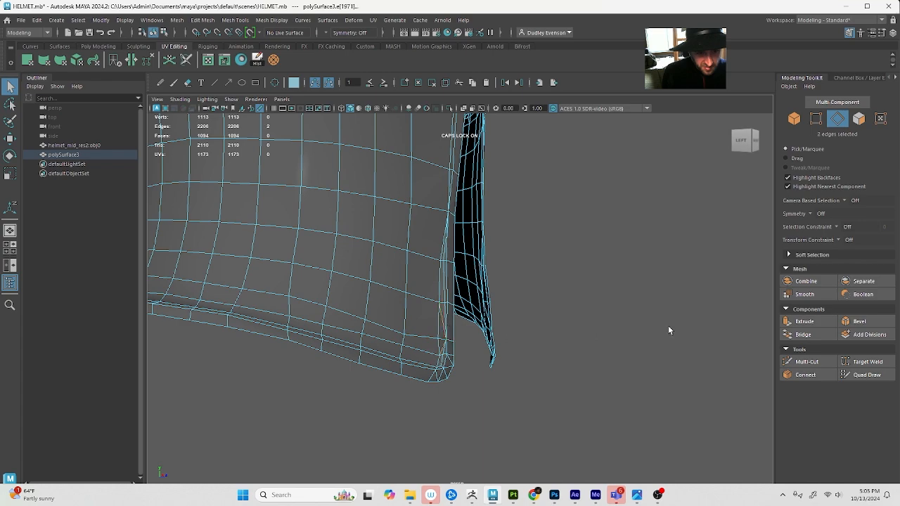
{"action": "key", "text": "Delete"}
Inspect the cleaned-up helmet from the sides and front, and switch back to object selection with the helmet selected
{"action": "left_click_drag", "start_coordinate": [529, 284], "coordinate": [424, 284], "text": "alt"}
{"action": "middle_click_drag", "start_coordinate": [238, 329], "coordinate": [366, 321], "text": "alt"}
{"action": "middle_click_drag", "start_coordinate": [481, 327], "coordinate": [507, 427], "text": "alt"}
{"action": "left_click_drag", "start_coordinate": [521, 355], "coordinate": [517, 351], "text": "alt"}
{"action": "middle_click_drag", "start_coordinate": [516, 352], "coordinate": [521, 328], "text": "alt"}
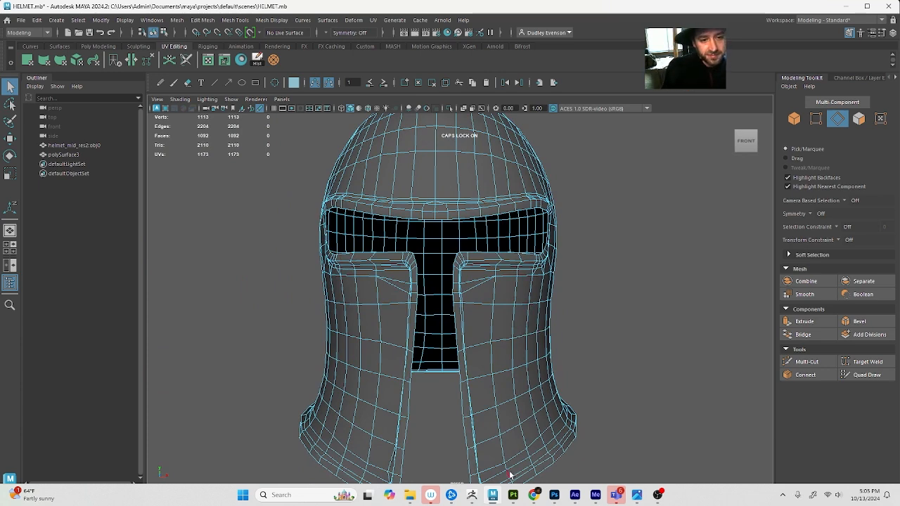
{"action": "left_click_drag", "start_coordinate": [349, 226], "coordinate": [428, 255], "text": "alt"}
{"action": "scroll", "coordinate": [454, 259], "scroll_direction": "down", "scroll_amount": 2}
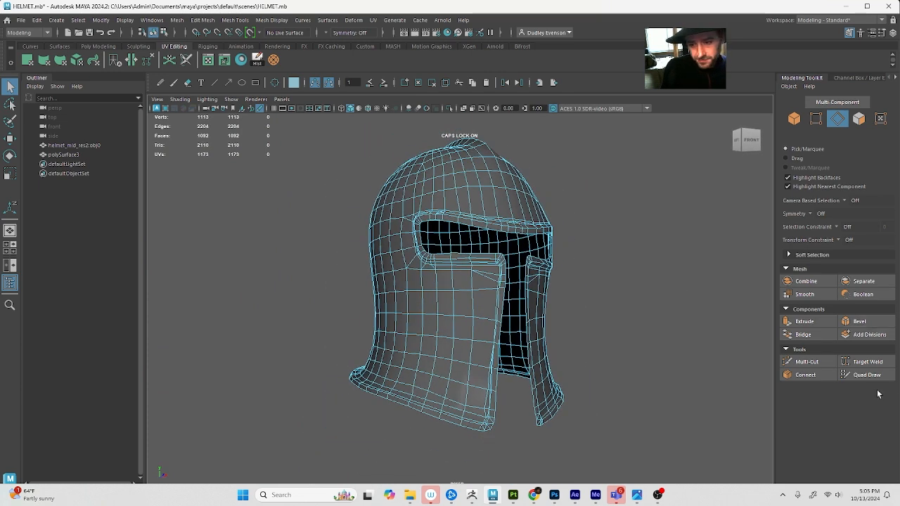
{"action": "key", "text": "F8"}
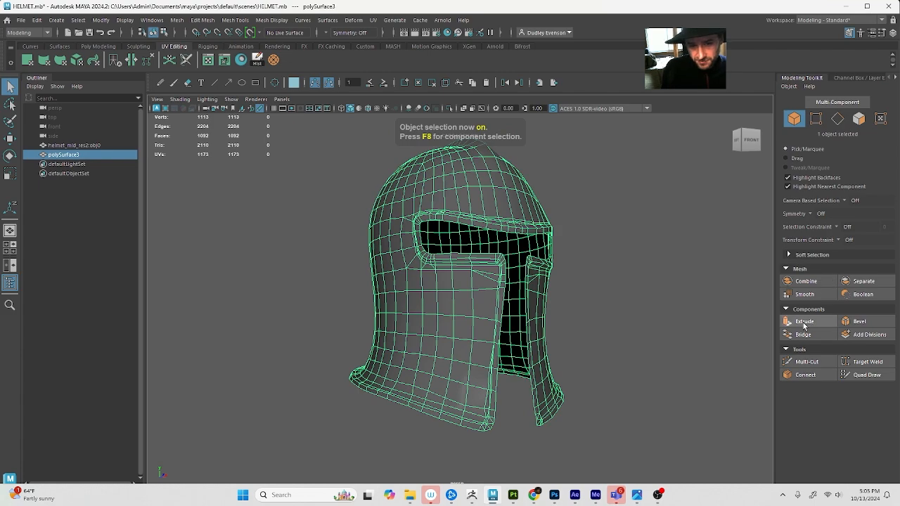
Try to extrude all of the helmet's faces inward along their local Z axis
{"action": "left_click", "coordinate": [804, 325]}
{"action": "left_click_drag", "start_coordinate": [546, 251], "coordinate": [504, 229], "text": "alt"}
{"action": "middle_click_drag", "start_coordinate": [504, 229], "coordinate": [490, 374], "text": "alt"}
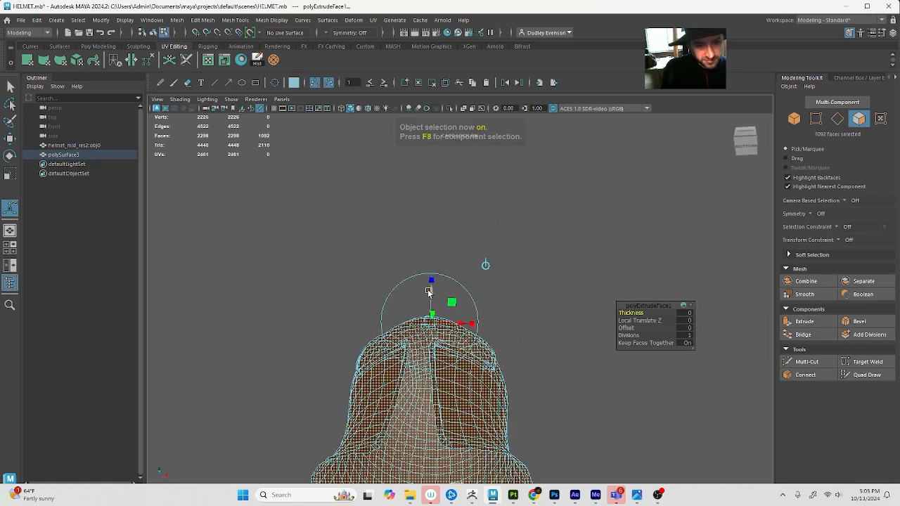
{"action": "mouse_move", "coordinate": [428, 292]}
{"action": "left_mouse_down"}
{"action": "mouse_move", "coordinate": [430, 301]}
{"action": "mouse_move", "coordinate": [436, 287]}
{"action": "mouse_move", "coordinate": [426, 284]}
{"action": "left_mouse_up"}
{"action": "right_click_drag", "start_coordinate": [425, 284], "coordinate": [447, 288], "text": "alt"}
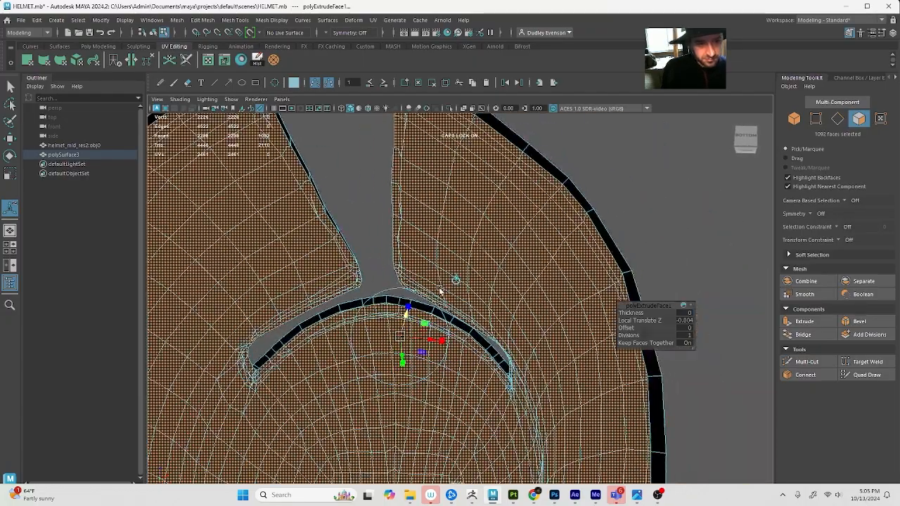
Examine the extruded walls around the eye opening, undo the extrusion and restore the selection of all helmet faces
{"action": "left_click_drag", "start_coordinate": [439, 289], "coordinate": [447, 308], "text": "alt"}
{"action": "left_click_drag", "start_coordinate": [471, 265], "coordinate": [539, 321], "text": "alt"}
{"action": "scroll", "coordinate": [539, 318], "scroll_direction": "up", "scroll_amount": 3}
{"action": "scroll", "coordinate": [531, 322], "scroll_direction": "up", "scroll_amount": 3}
{"action": "scroll", "coordinate": [524, 327], "scroll_direction": "down", "scroll_amount": 3}
{"action": "key", "text": "ctrl+z"}
{"action": "key", "text": "ctrl+z"}
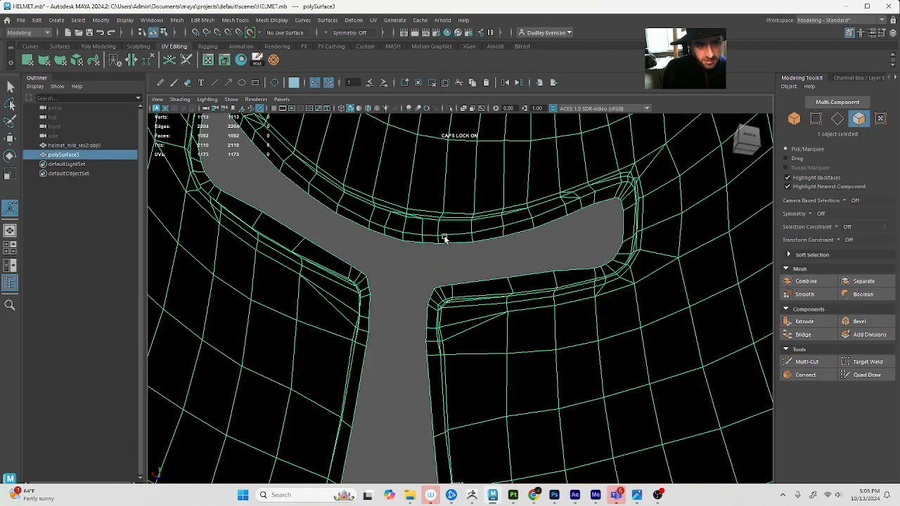
{"action": "scroll", "coordinate": [444, 239], "scroll_direction": "down", "scroll_amount": 8}
{"action": "left_click_drag", "start_coordinate": [424, 255], "coordinate": [627, 316], "text": "alt"}
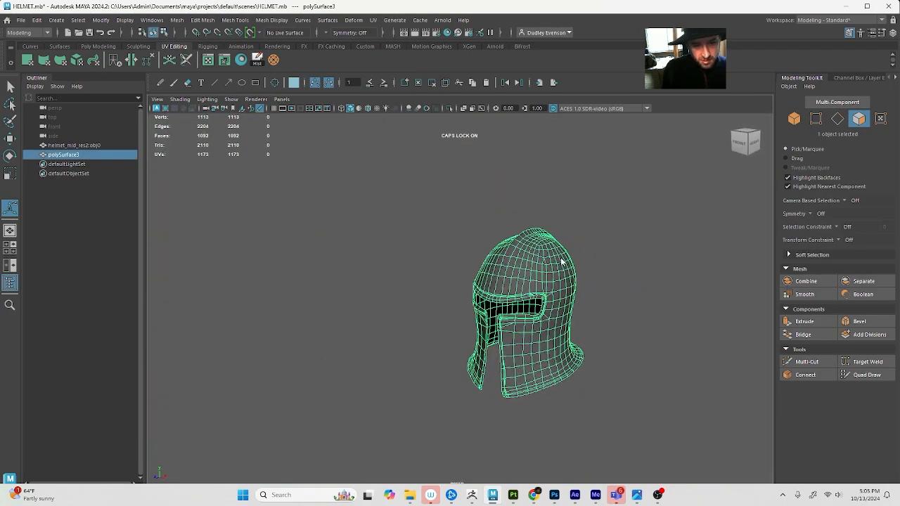
{"action": "key", "text": "ctrl+z"}
Extrude all of the helmet's faces inward to form a thin inner wall, checking the gap at the eye opening
{"action": "scroll", "coordinate": [436, 428], "scroll_direction": "up", "scroll_amount": 7}
{"action": "middle_click_drag", "start_coordinate": [587, 457], "coordinate": [333, 321], "text": "alt"}
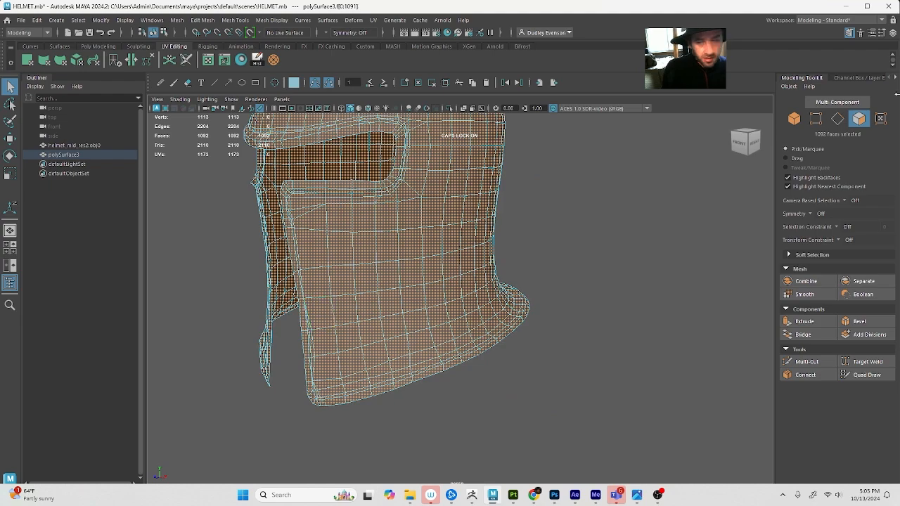
{"action": "left_click", "coordinate": [815, 324]}
{"action": "left_click_drag", "start_coordinate": [415, 291], "coordinate": [480, 313], "text": "alt"}
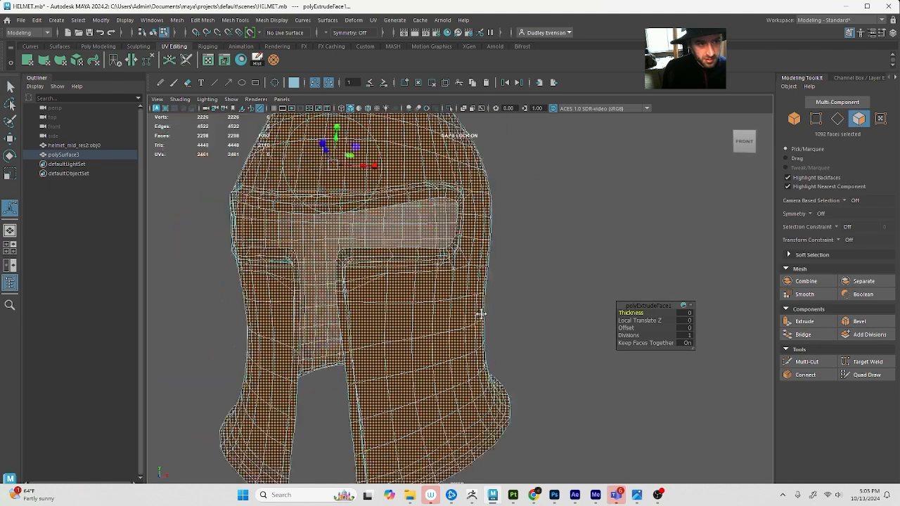
{"action": "middle_click_drag", "start_coordinate": [324, 198], "coordinate": [467, 302], "text": "alt"}
{"action": "left_click_drag", "start_coordinate": [467, 303], "coordinate": [347, 234], "text": "alt"}
{"action": "left_click_drag", "start_coordinate": [393, 254], "coordinate": [399, 257]}
{"action": "left_click_drag", "start_coordinate": [382, 308], "coordinate": [323, 258], "text": "alt"}
{"action": "scroll", "coordinate": [429, 357], "scroll_direction": "up", "scroll_amount": 3}
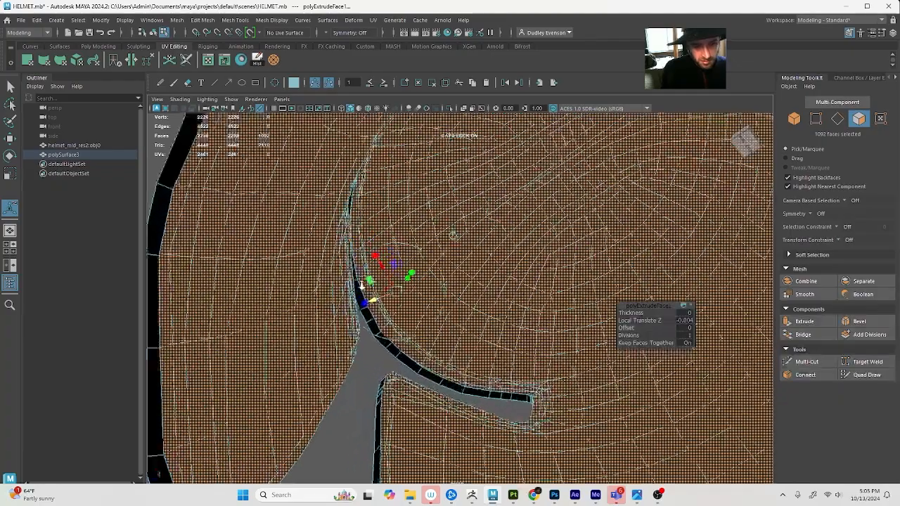
Isolate the extruded helmet faces in the viewport with shaded display
{"action": "left_click_drag", "start_coordinate": [360, 423], "coordinate": [350, 420], "text": "alt"}
{"action": "left_click", "coordinate": [342, 421]}
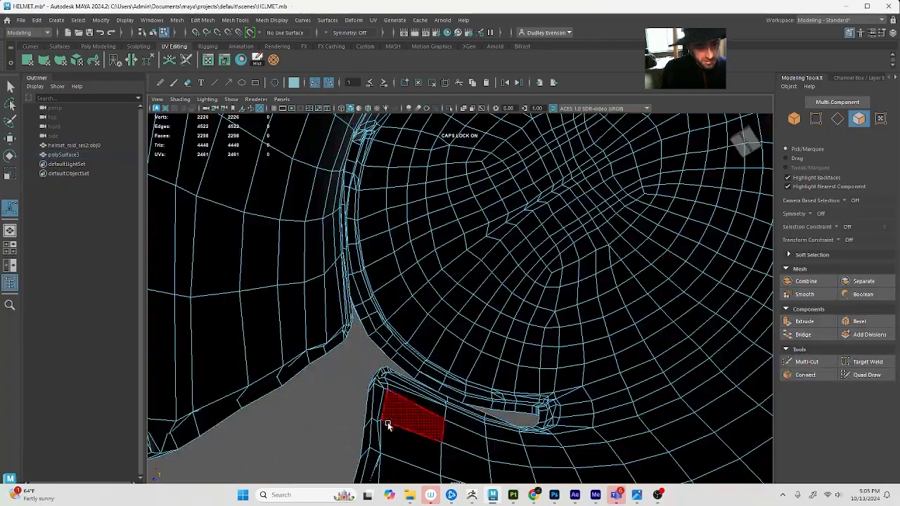
{"action": "left_click_drag", "start_coordinate": [402, 437], "coordinate": [295, 319], "text": "alt"}
{"action": "key", "text": "4"}
{"action": "key", "text": "ctrl+z"}
{"action": "scroll", "coordinate": [363, 337], "scroll_direction": "down", "scroll_amount": 4}
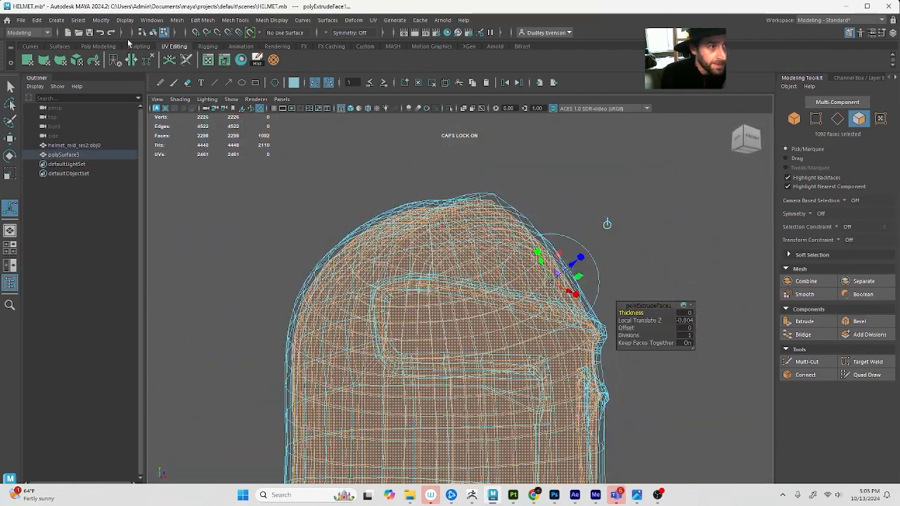
{"action": "left_click", "coordinate": [450, 117]}
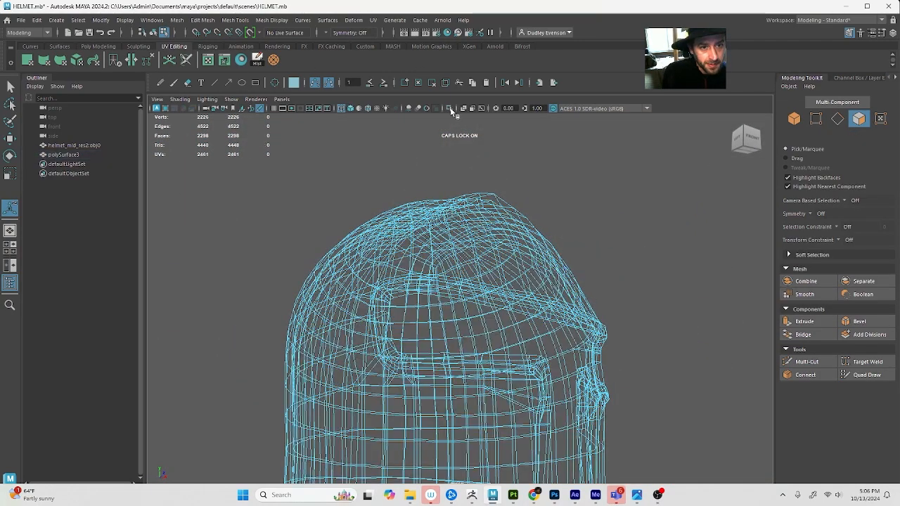
{"action": "key", "text": "ctrl+z"}
{"action": "left_click", "coordinate": [448, 108]}
{"action": "left_click_drag", "start_coordinate": [617, 279], "coordinate": [648, 260], "text": "alt"}
{"action": "key", "text": "6"}
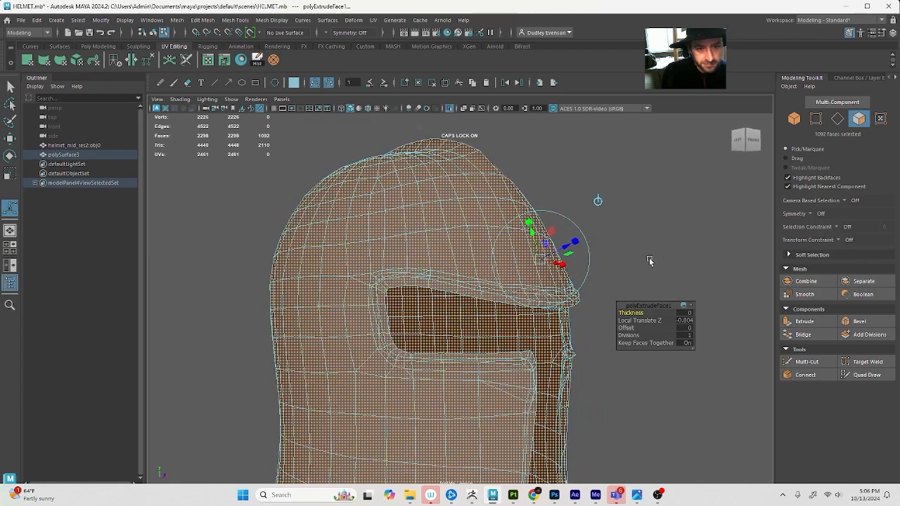
Deselect the faces and examine the isolated shell's topology around the eye opening and the upper cheek plate corners
{"action": "left_click", "coordinate": [651, 268]}
{"action": "left_click_drag", "start_coordinate": [428, 279], "coordinate": [608, 246], "text": "alt"}
{"action": "right_click_drag", "start_coordinate": [609, 246], "coordinate": [538, 295], "text": "alt"}
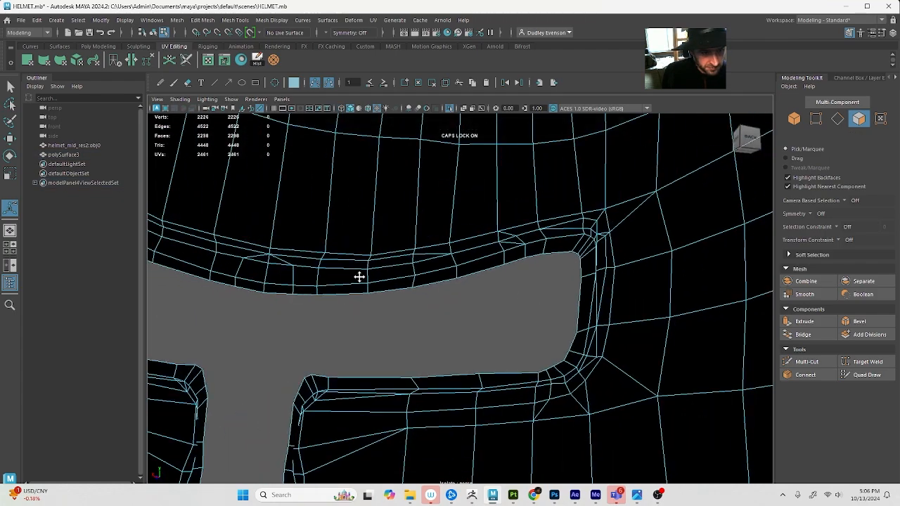
{"action": "middle_click_drag", "start_coordinate": [359, 277], "coordinate": [525, 281], "text": "alt"}
{"action": "left_click_drag", "start_coordinate": [384, 281], "coordinate": [620, 298], "text": "alt"}
{"action": "middle_click_drag", "start_coordinate": [426, 446], "coordinate": [442, 408], "text": "alt"}
{"action": "left_click_drag", "start_coordinate": [442, 407], "coordinate": [439, 373], "text": "alt"}
{"action": "right_click_drag", "start_coordinate": [440, 373], "coordinate": [450, 335], "text": "alt"}
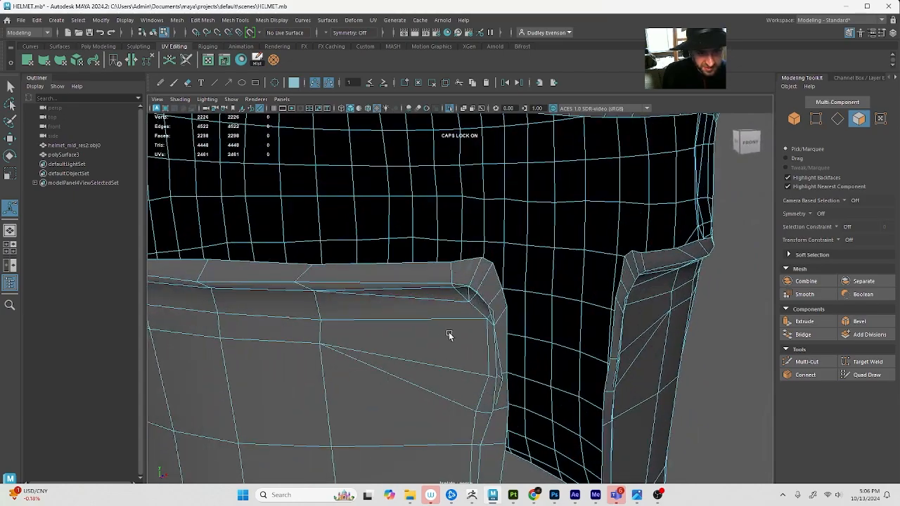
Add Merge to Center to the shelf and merge the 11 clustered vertices at the cheek plate's upper front corner
{"action": "key", "text": "q"}
{"action": "right_click_drag", "start_coordinate": [469, 289], "coordinate": [451, 286]}
{"action": "mouse_move", "coordinate": [451, 286]}
{"action": "left_mouse_down", "text": "alt"}
{"action": "mouse_move", "coordinate": [434, 307]}
{"action": "mouse_move", "coordinate": [505, 309]}
{"action": "left_mouse_up", "text": "alt"}
{"action": "key", "text": "4"}
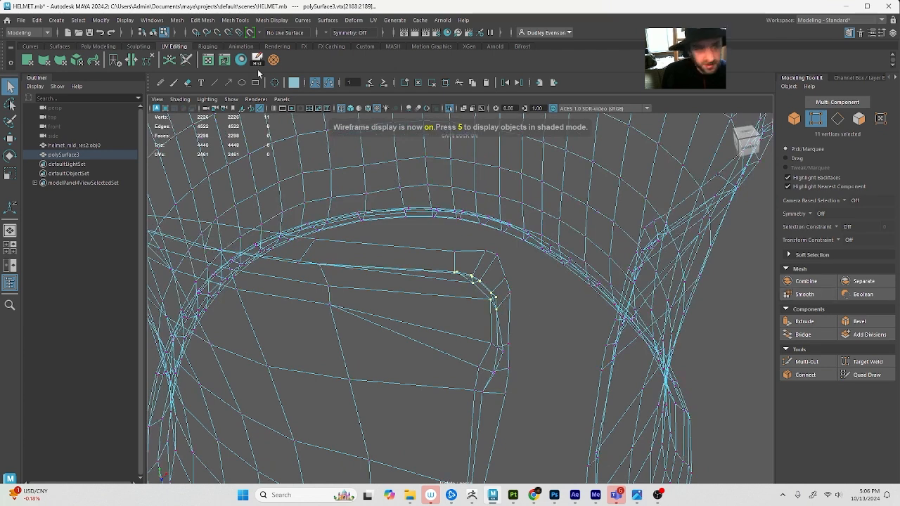
{"action": "left_click", "coordinate": [234, 19]}
{"action": "left_click", "coordinate": [234, 20]}
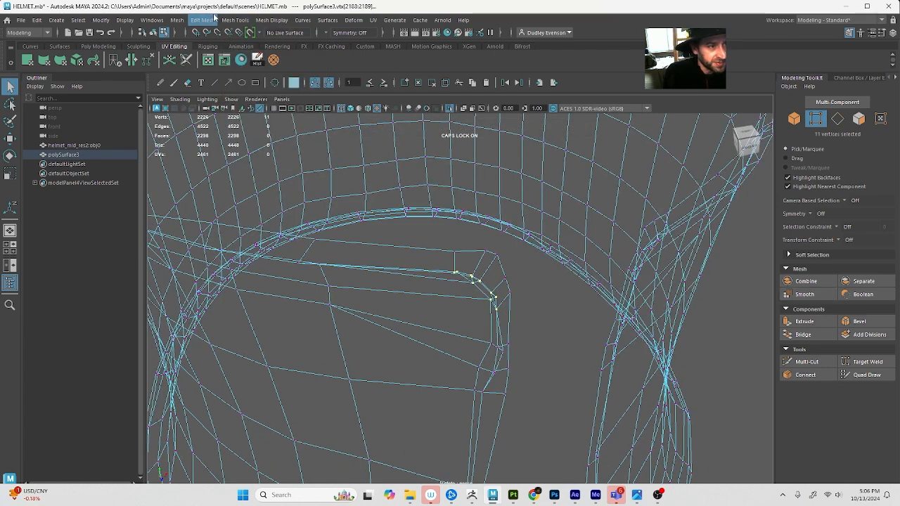
{"action": "left_click", "coordinate": [203, 20]}
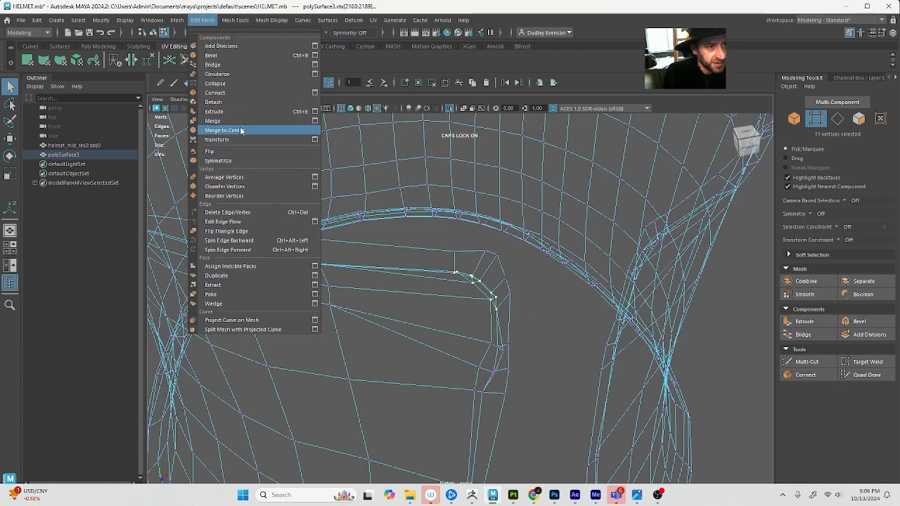
{"action": "left_click", "coordinate": [356, 54]}
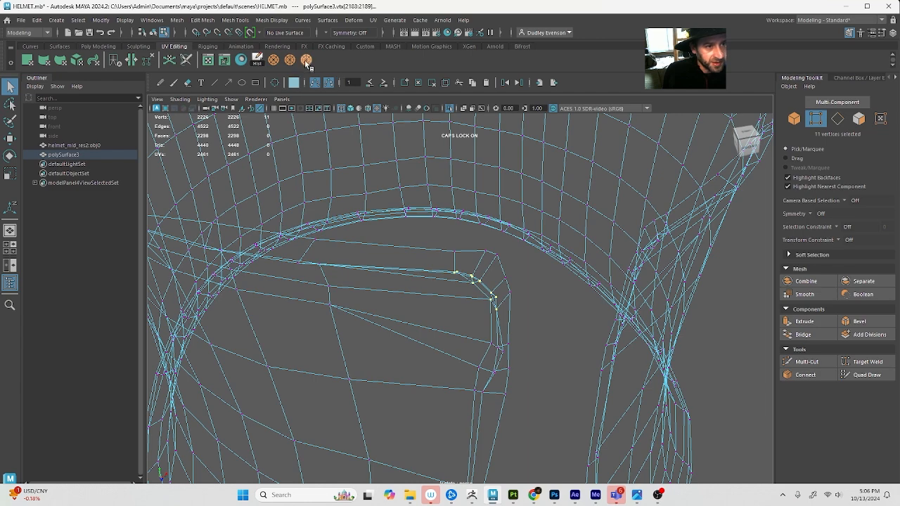
{"action": "left_click", "coordinate": [307, 61]}
Merge the overlapping vertex groups just below that corner on the cheek plate's front edge to their centers
{"action": "left_click_drag", "start_coordinate": [492, 338], "coordinate": [471, 347], "text": "alt"}
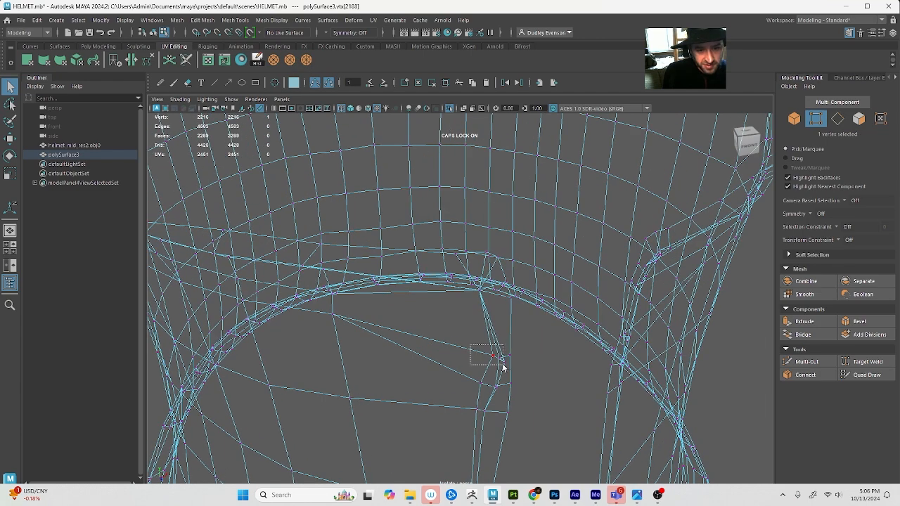
{"action": "key", "text": "g"}
{"action": "key", "text": "g"}
{"action": "left_click_drag", "start_coordinate": [500, 396], "coordinate": [502, 378]}
{"action": "key", "text": "g"}
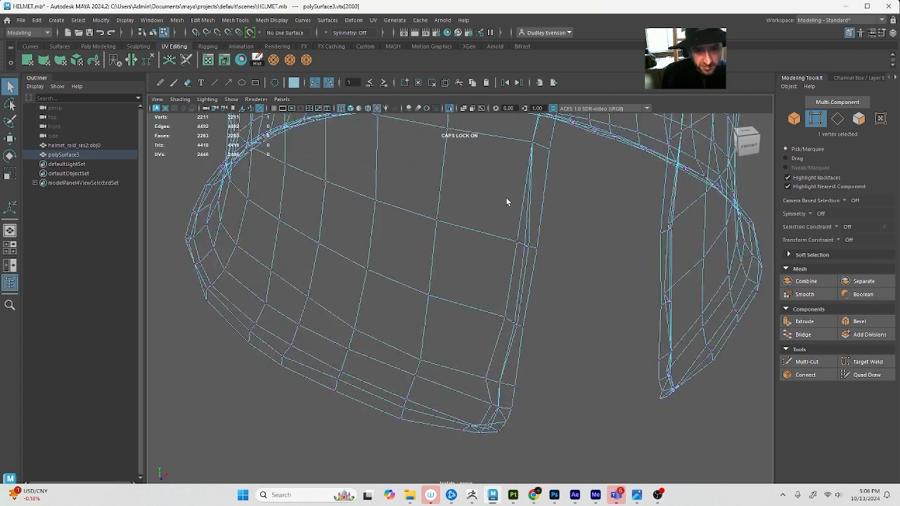
Merge the doubled vertices down the cheek plate's front edge and the clusters at its lower front corner
{"action": "left_click_drag", "start_coordinate": [532, 266], "coordinate": [532, 267]}
{"action": "key", "text": "g"}
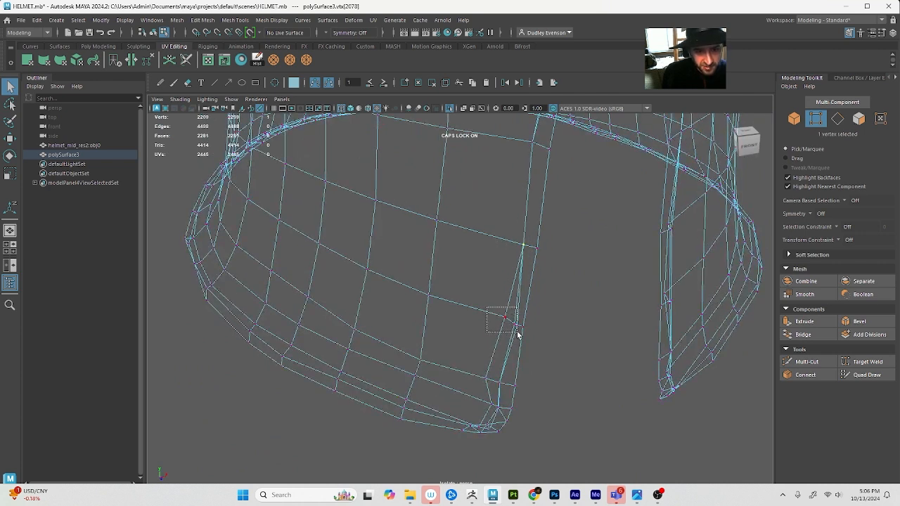
{"action": "key", "text": "g"}
{"action": "left_click_drag", "start_coordinate": [482, 361], "coordinate": [492, 377]}
{"action": "left_click_drag", "start_coordinate": [501, 415], "coordinate": [501, 414]}
{"action": "key", "text": "g"}
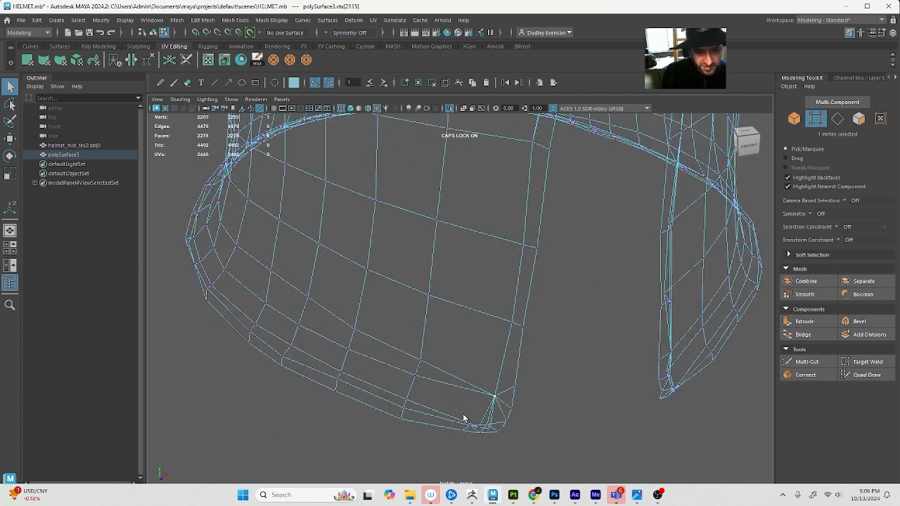
{"action": "key", "text": "g"}
Merge the close vertex pairs along the cheek plate's bottom rim, starting beside the lower front corner
{"action": "left_click_drag", "start_coordinate": [481, 376], "coordinate": [470, 369], "text": "alt"}
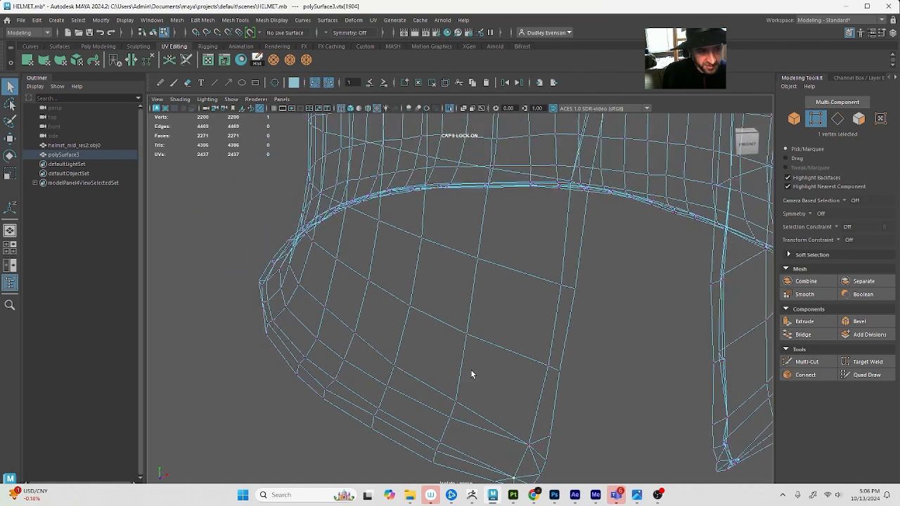
{"action": "left_click_drag", "start_coordinate": [352, 371], "coordinate": [392, 376], "text": "alt"}
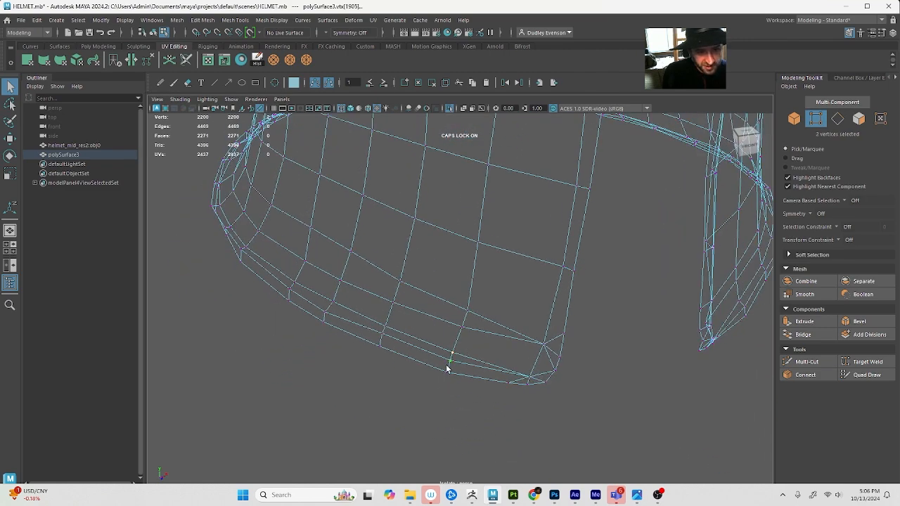
{"action": "key", "text": "g"}
{"action": "left_click_drag", "start_coordinate": [396, 307], "coordinate": [378, 338]}
{"action": "key", "text": "g"}
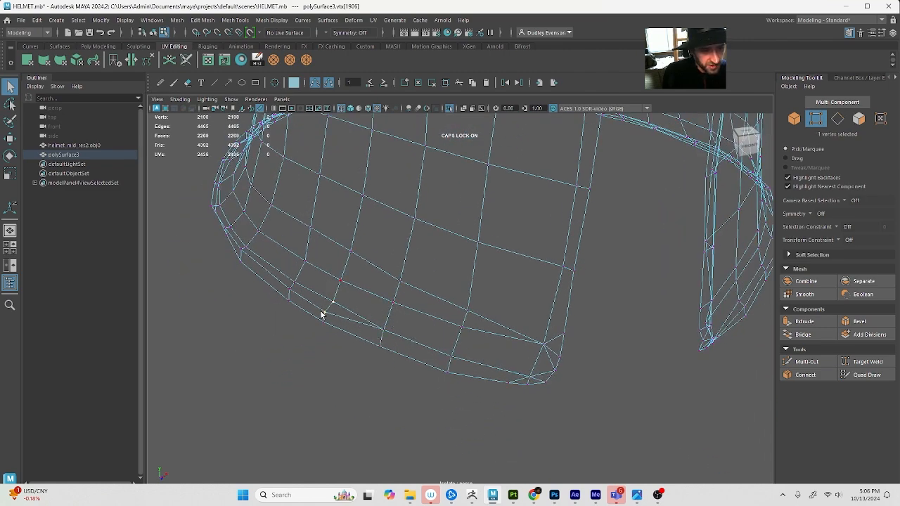
{"action": "left_click_drag", "start_coordinate": [287, 291], "coordinate": [279, 300]}
{"action": "key", "text": "g"}
Continue merging the doubled vertices along the helmet's lower side rim towards the flared neck guard
{"action": "left_click_drag", "start_coordinate": [290, 292], "coordinate": [433, 295], "text": "alt"}
{"action": "middle_click_drag", "start_coordinate": [434, 295], "coordinate": [407, 317], "text": "alt"}
{"action": "left_click_drag", "start_coordinate": [415, 326], "coordinate": [530, 362], "text": "alt"}
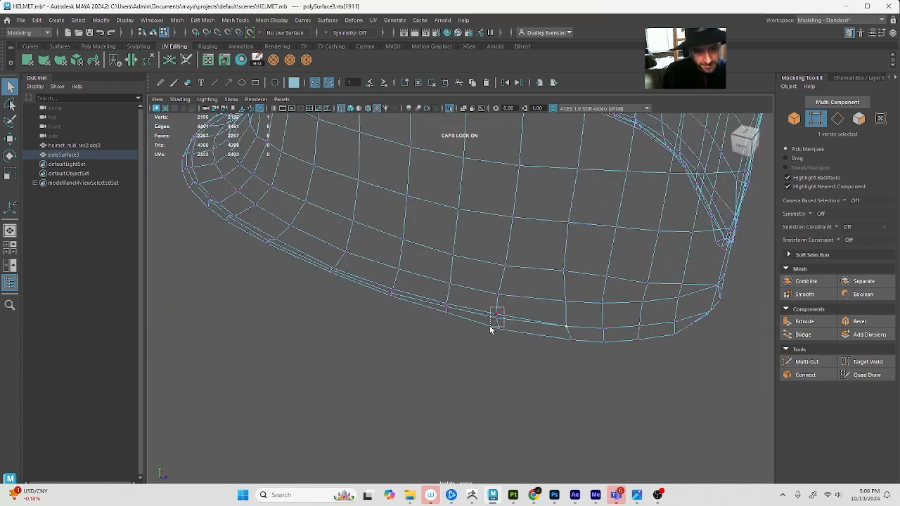
{"action": "left_click_drag", "start_coordinate": [411, 283], "coordinate": [373, 316], "text": "alt"}
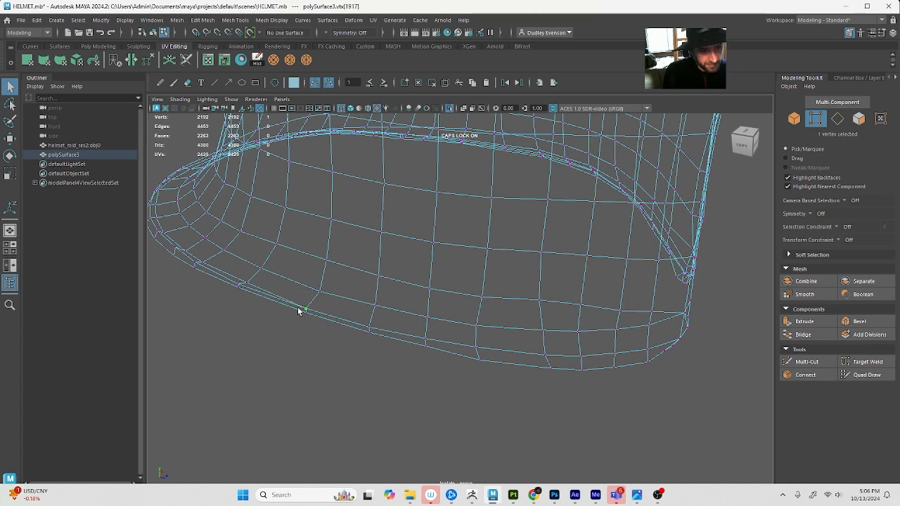
{"action": "left_click_drag", "start_coordinate": [298, 310], "coordinate": [320, 320], "text": "alt"}
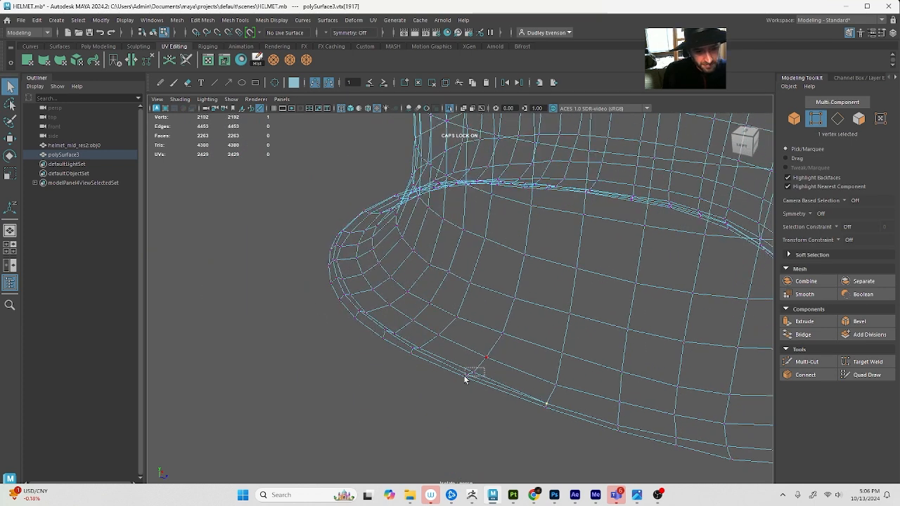
{"action": "key", "text": "g"}
Delete the remaining 27-edge redundant loop running around the flared neck guard's lower rim
{"action": "key", "text": "F10"}
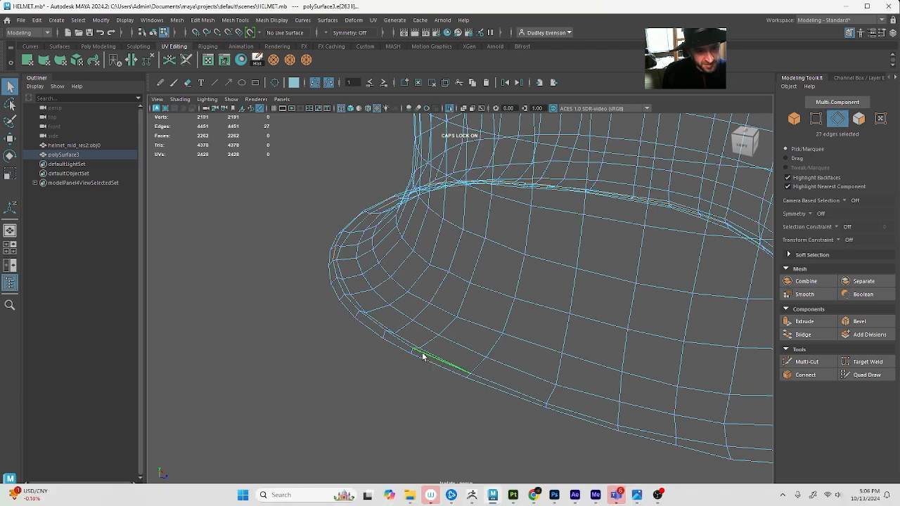
{"action": "left_click_drag", "start_coordinate": [423, 356], "coordinate": [517, 291], "text": "alt"}
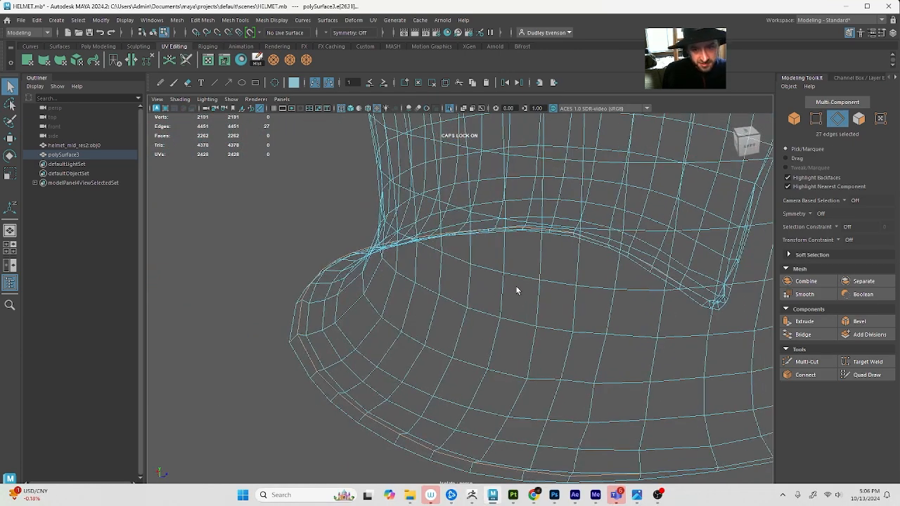
{"action": "key", "text": "Delete"}
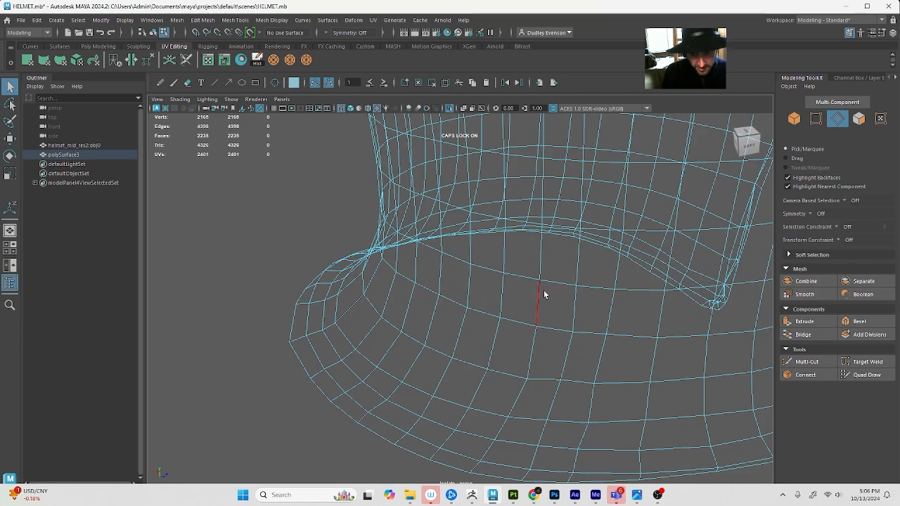
Examine the isolated shell's rim and front in shaded display, checking the eye opening and cheek plate
{"action": "middle_click_drag", "start_coordinate": [412, 276], "coordinate": [504, 275], "text": "alt"}
{"action": "right_click_drag", "start_coordinate": [504, 275], "coordinate": [422, 281], "text": "alt"}
{"action": "left_click_drag", "start_coordinate": [449, 284], "coordinate": [351, 304], "text": "alt"}
{"action": "middle_click_drag", "start_coordinate": [463, 302], "coordinate": [382, 293], "text": "alt"}
{"action": "left_click_drag", "start_coordinate": [382, 293], "coordinate": [382, 281], "text": "alt"}
{"action": "right_click_drag", "start_coordinate": [381, 281], "coordinate": [423, 307], "text": "alt"}
{"action": "key", "text": "5"}
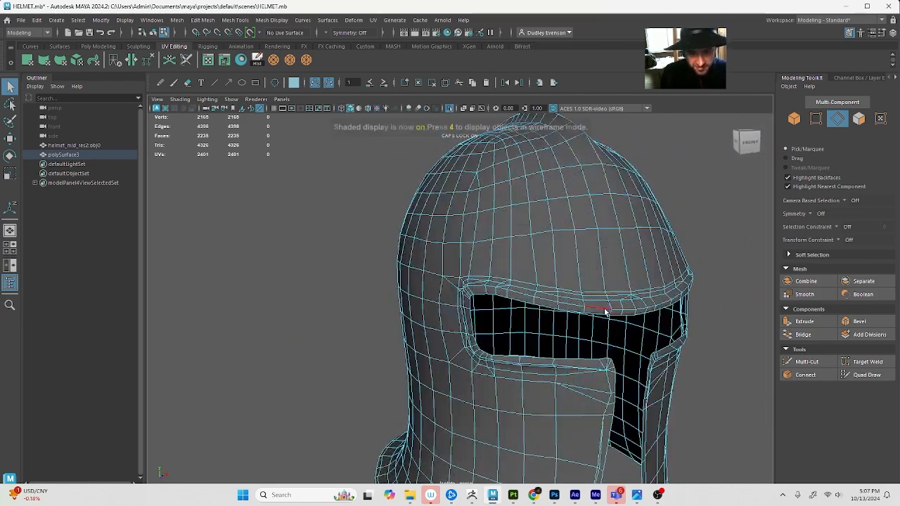
{"action": "left_click_drag", "start_coordinate": [603, 311], "coordinate": [574, 297], "text": "alt"}
{"action": "middle_click_drag", "start_coordinate": [574, 297], "coordinate": [558, 293], "text": "alt"}
{"action": "scroll", "coordinate": [542, 325], "scroll_direction": "up", "scroll_amount": 5}
{"action": "scroll", "coordinate": [520, 320], "scroll_direction": "down", "scroll_amount": 4}
{"action": "left_click_drag", "start_coordinate": [497, 316], "coordinate": [473, 239], "text": "alt"}
{"action": "left_click_drag", "start_coordinate": [377, 251], "coordinate": [414, 242], "text": "alt"}
Merge the four stacked vertices below the middle of the eye slot's lower edge on the cheek plate to their center
{"action": "scroll", "coordinate": [424, 256], "scroll_direction": "up", "scroll_amount": 6}
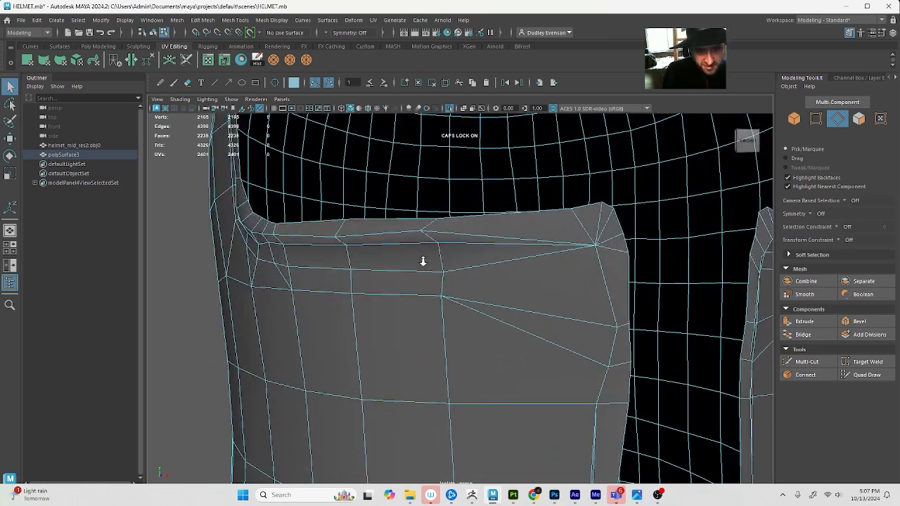
{"action": "scroll", "coordinate": [450, 250], "scroll_direction": "up", "scroll_amount": 1}
{"action": "key", "text": "F9"}
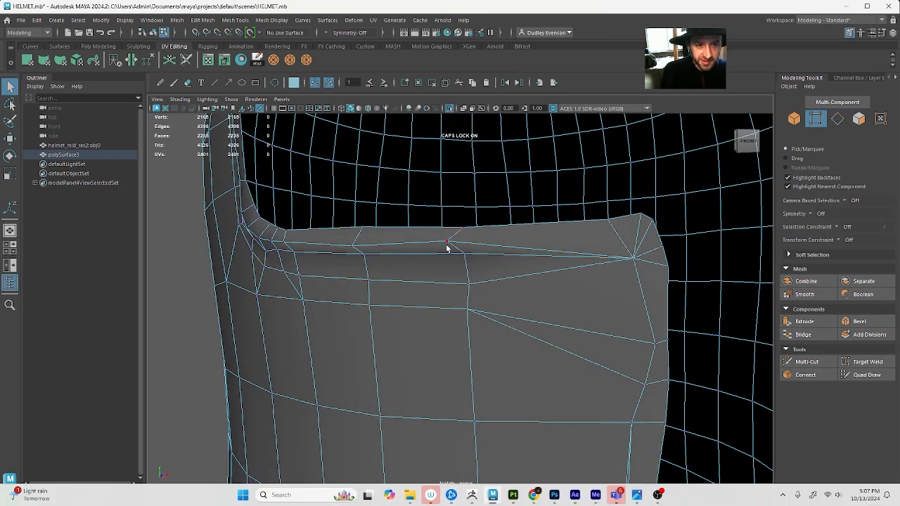
{"action": "left_click_drag", "start_coordinate": [483, 345], "coordinate": [483, 344]}
{"action": "key", "text": "4"}
{"action": "mouse_move", "coordinate": [518, 316]}
{"action": "left_mouse_down", "text": "alt"}
{"action": "mouse_move", "coordinate": [513, 327]}
{"action": "mouse_move", "coordinate": [390, 199]}
{"action": "left_mouse_up", "text": "alt"}
{"action": "key", "text": "5"}
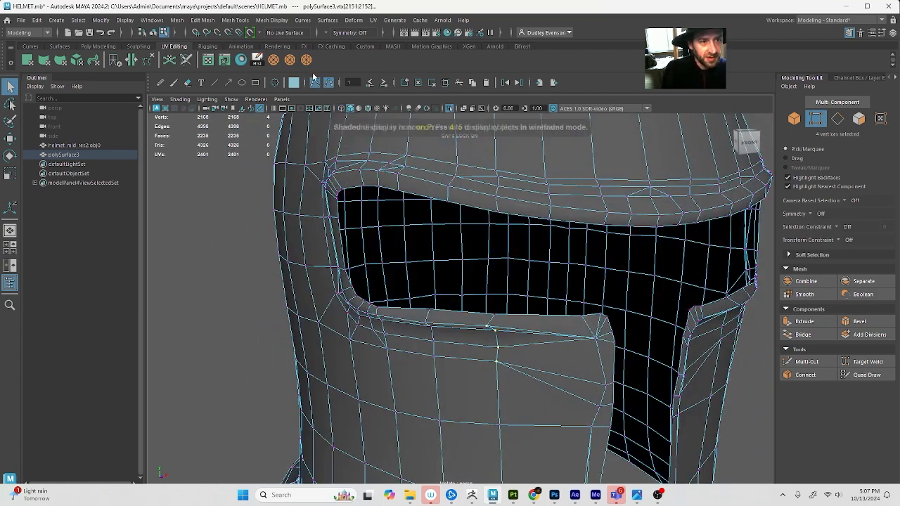
{"action": "left_click", "coordinate": [307, 62]}
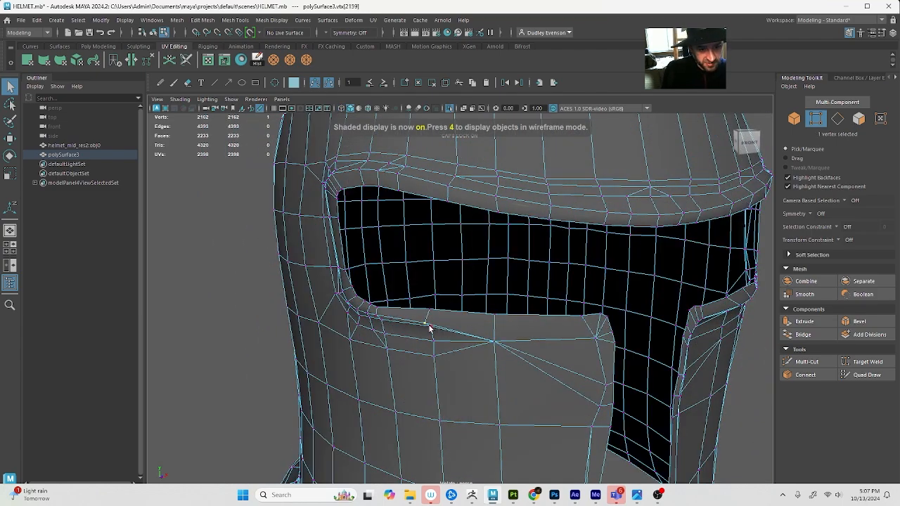
Merge the stacked vertices in the next two columns along the eye slot's lower edge, moving towards its outer corner
{"action": "left_click", "coordinate": [436, 345], "text": "shift"}
{"action": "left_click", "coordinate": [433, 356], "text": "shift"}
{"action": "key", "text": "g"}
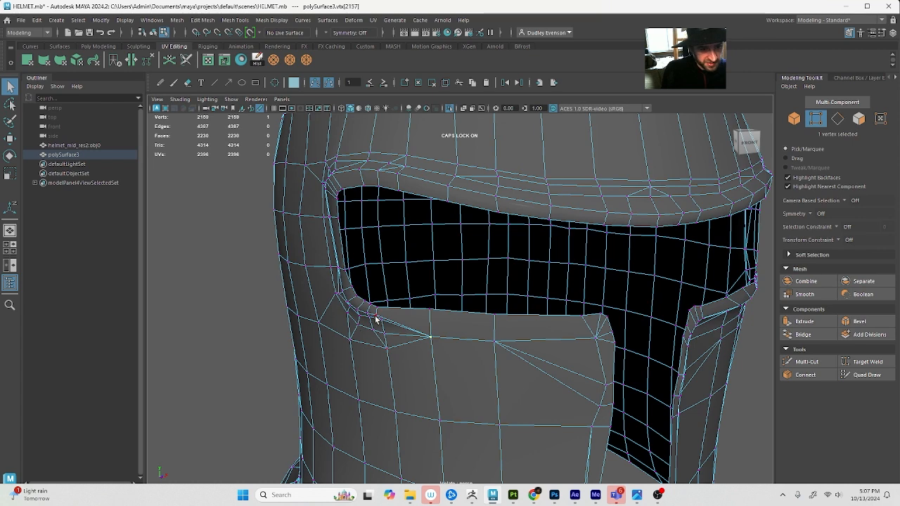
{"action": "left_click", "coordinate": [385, 319]}
{"action": "left_click", "coordinate": [380, 317]}
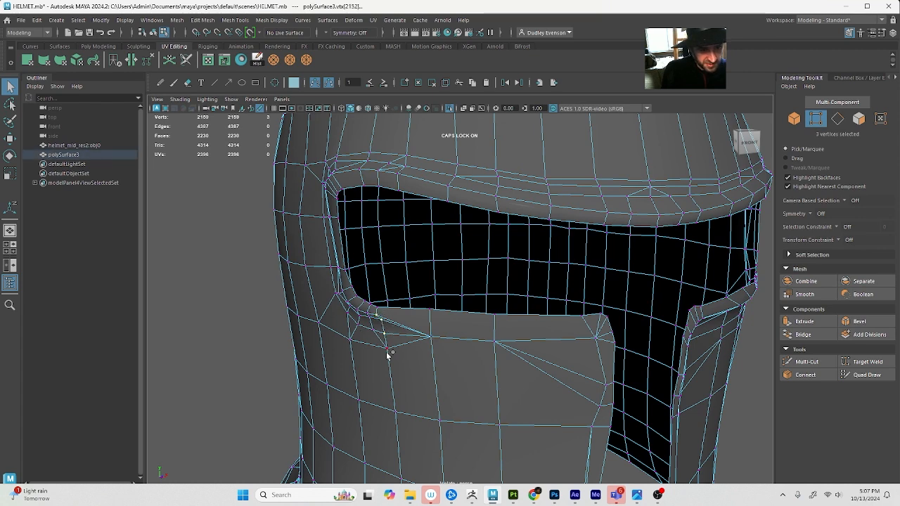
{"action": "key", "text": "g"}
Merge the clustered vertices just below the eye slot's lower outer corner, one group after another
{"action": "left_click_drag", "start_coordinate": [357, 321], "coordinate": [450, 327], "text": "alt"}
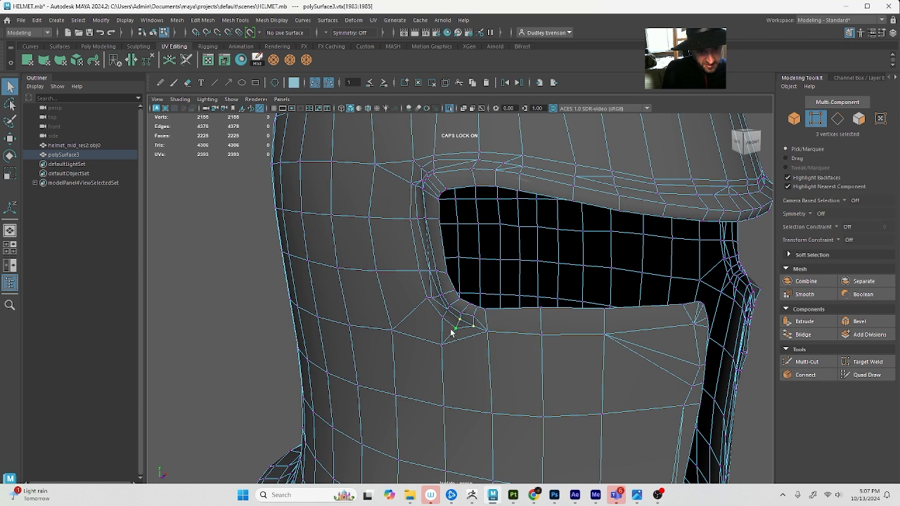
{"action": "key", "text": "g"}
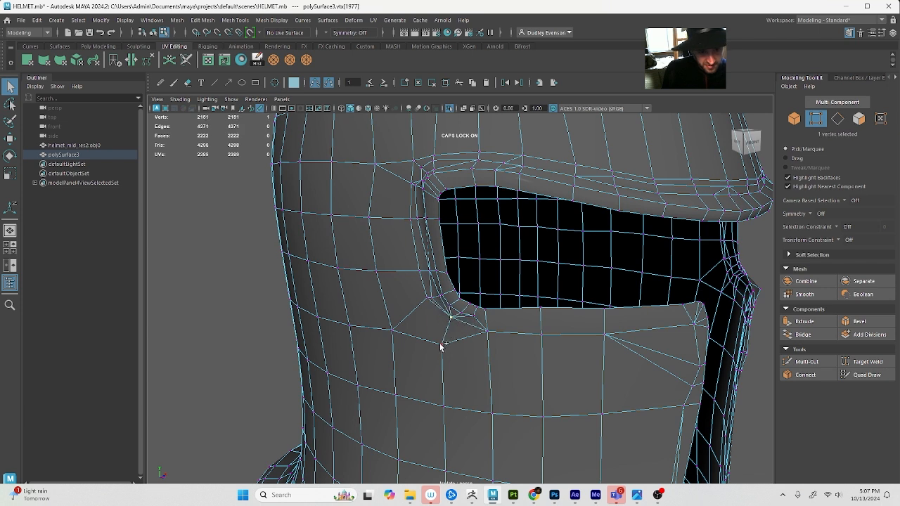
{"action": "key", "text": "g"}
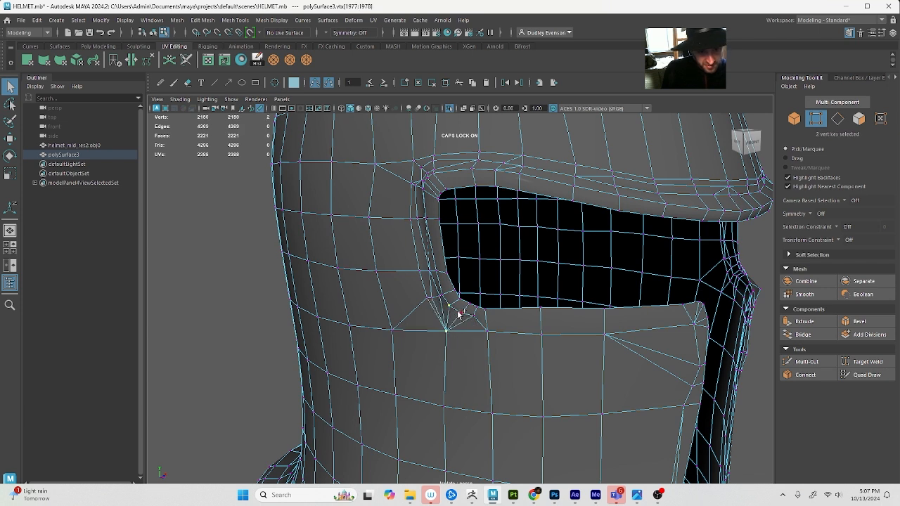
{"action": "key", "text": "f"}
{"action": "key", "text": "g"}
Merge the doubled vertices beside the lower outer corner where the eye slot's side edge begins
{"action": "key", "text": "f"}
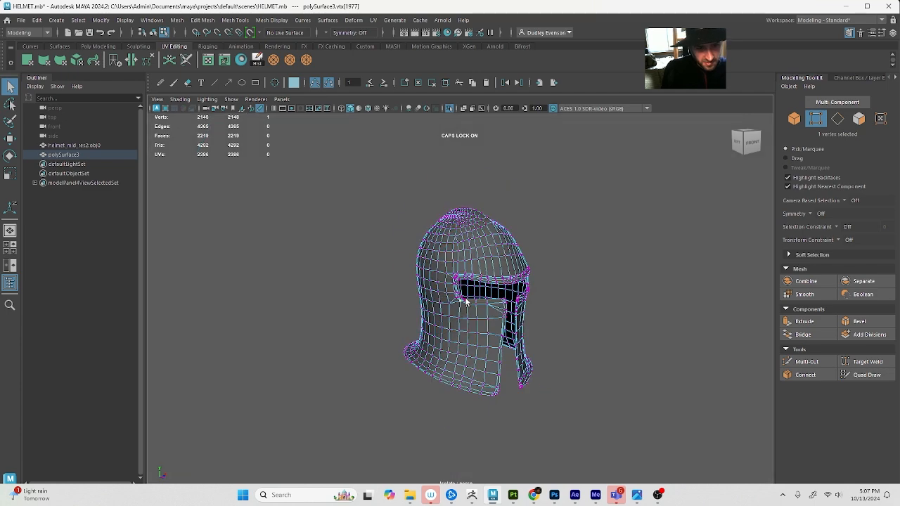
{"action": "scroll", "coordinate": [454, 311], "scroll_direction": "up", "scroll_amount": 10}
{"action": "left_click_drag", "start_coordinate": [437, 318], "coordinate": [460, 317], "text": "alt"}
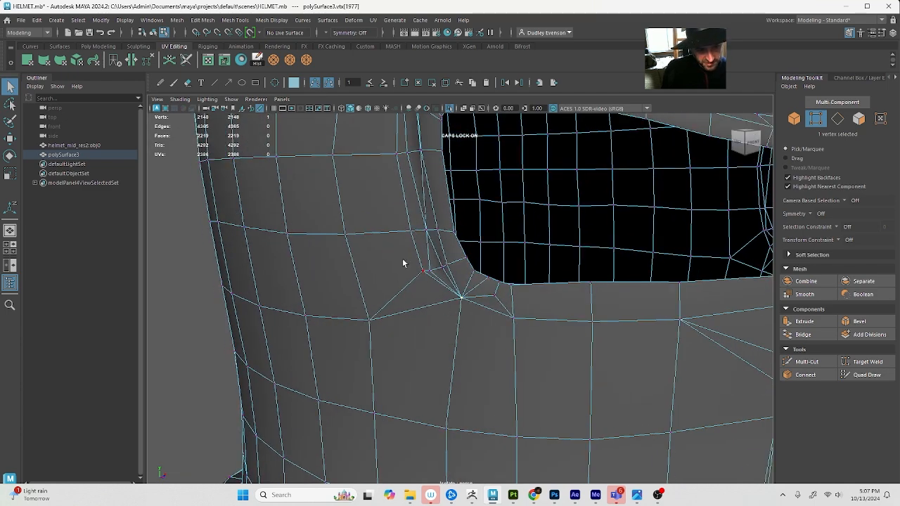
{"action": "left_click", "coordinate": [407, 243], "text": "shift"}
{"action": "key", "text": "g"}
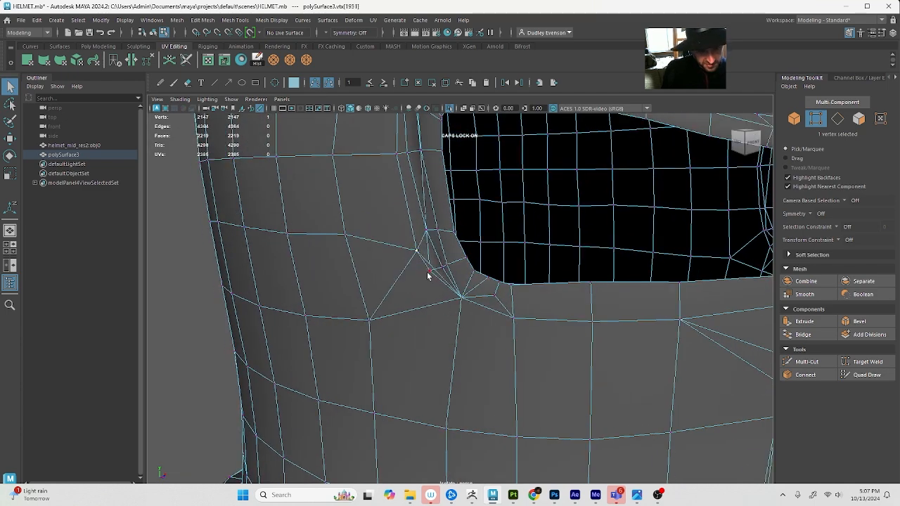
{"action": "left_click_drag", "start_coordinate": [409, 273], "coordinate": [443, 268], "text": "alt"}
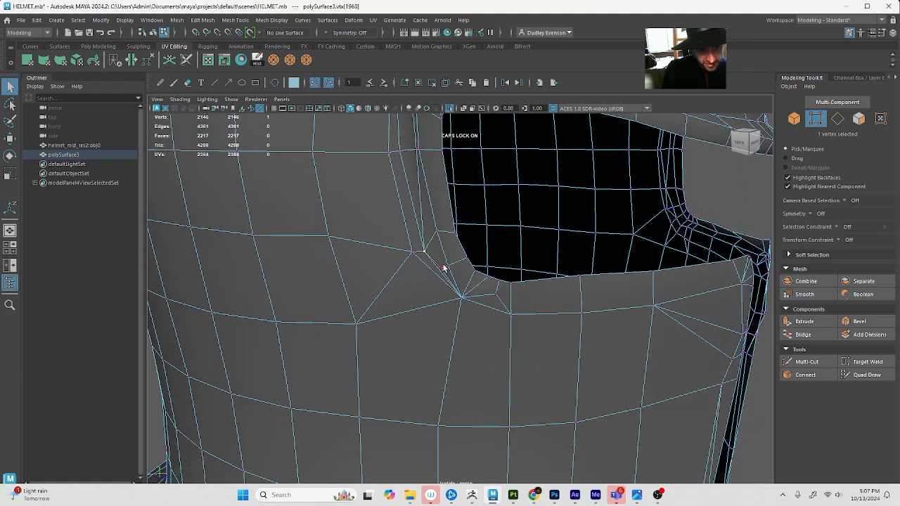
{"action": "left_click", "coordinate": [448, 265], "text": "shift"}
{"action": "key", "text": "g"}
Merge the four vertices in the row halfway up the eye slot's outer side edge
{"action": "key", "text": "f"}
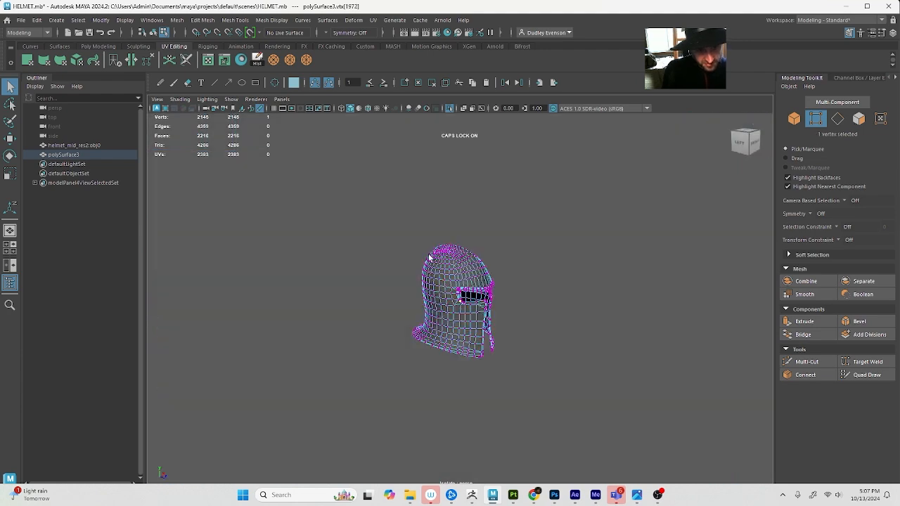
{"action": "scroll", "coordinate": [428, 292], "scroll_direction": "up", "scroll_amount": 9}
{"action": "scroll", "coordinate": [428, 291], "scroll_direction": "down", "scroll_amount": 1}
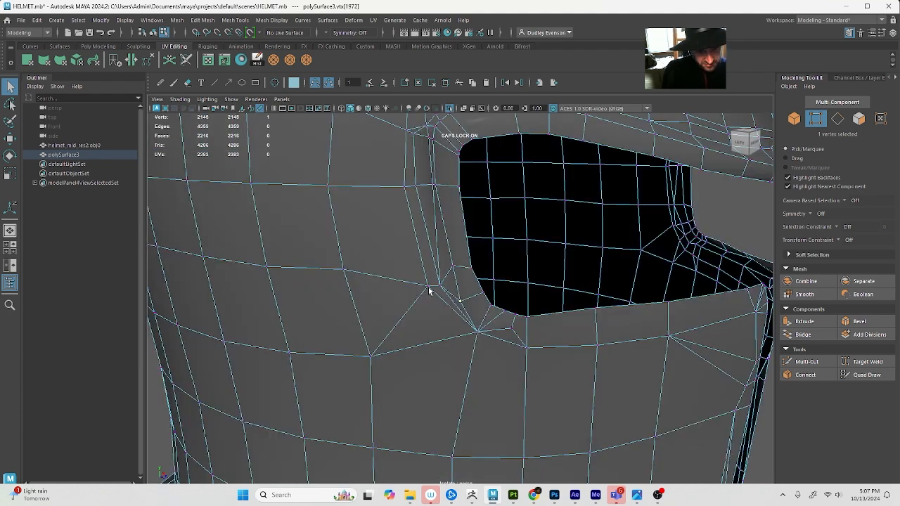
{"action": "left_click_drag", "start_coordinate": [428, 292], "coordinate": [437, 309], "text": "alt"}
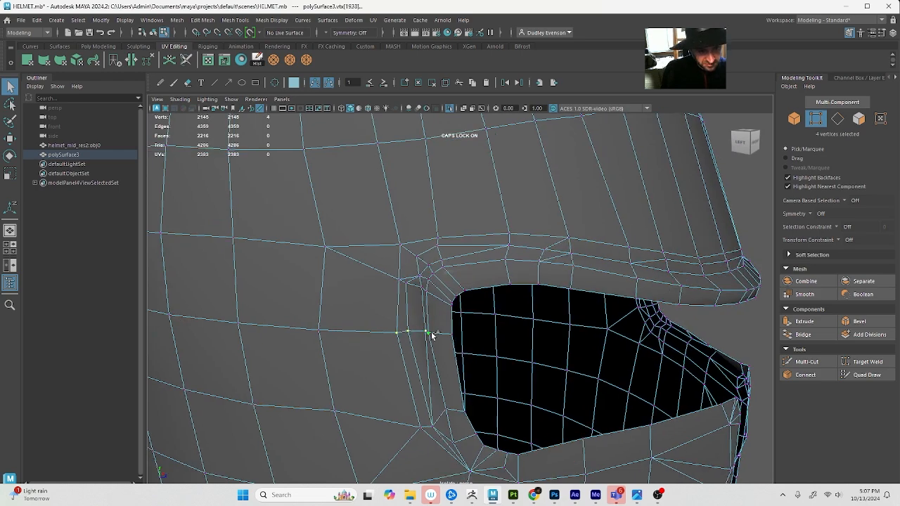
{"action": "key", "text": "g"}
Merge the first clustered vertices at the eye slot's upper outer corner and undo the last change there
{"action": "left_click_drag", "start_coordinate": [432, 298], "coordinate": [432, 297]}
{"action": "left_click_drag", "start_coordinate": [432, 296], "coordinate": [417, 292], "text": "alt"}
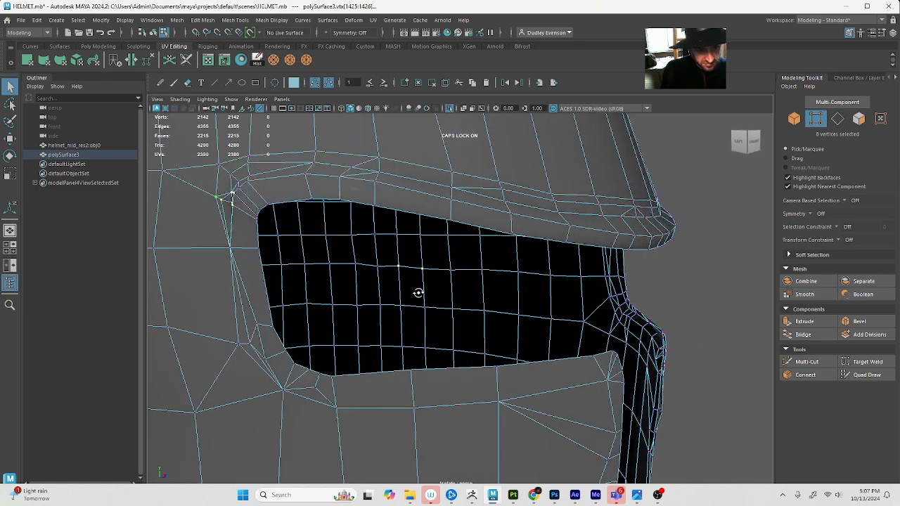
{"action": "key", "text": "g"}
{"action": "left_click_drag", "start_coordinate": [364, 263], "coordinate": [338, 285], "text": "alt"}
{"action": "key", "text": "g"}
{"action": "right_click_drag", "start_coordinate": [396, 260], "coordinate": [364, 257], "text": "alt"}
{"action": "key", "text": "ctrl+z"}
Merge the remaining vertex cluster at the eye slot's upper outer corner into a single point, selecting it in wireframe display
{"action": "left_click_drag", "start_coordinate": [424, 256], "coordinate": [468, 343], "text": "alt"}
{"action": "key", "text": "4"}
{"action": "left_click_drag", "start_coordinate": [302, 243], "coordinate": [347, 248], "text": "alt"}
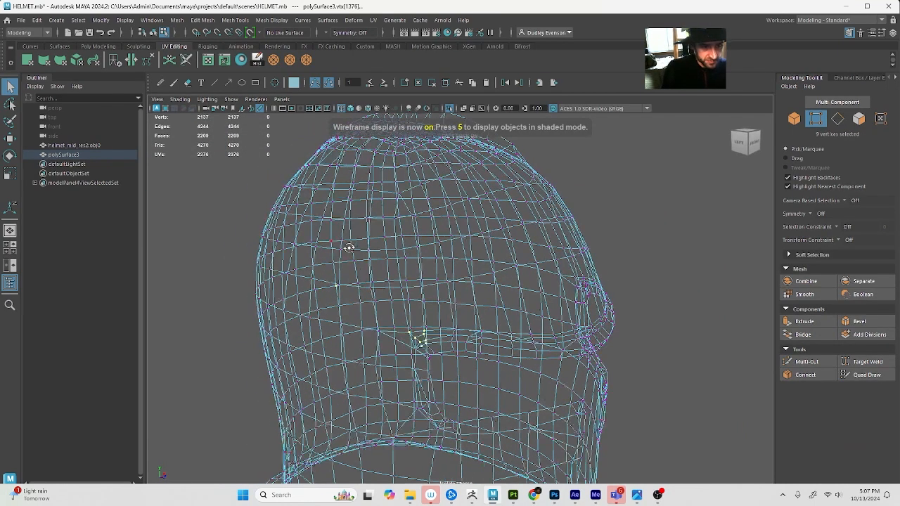
{"action": "left_click_drag", "start_coordinate": [313, 315], "coordinate": [312, 317], "text": "ctrl"}
{"action": "key", "text": "g"}
{"action": "key", "text": "5"}
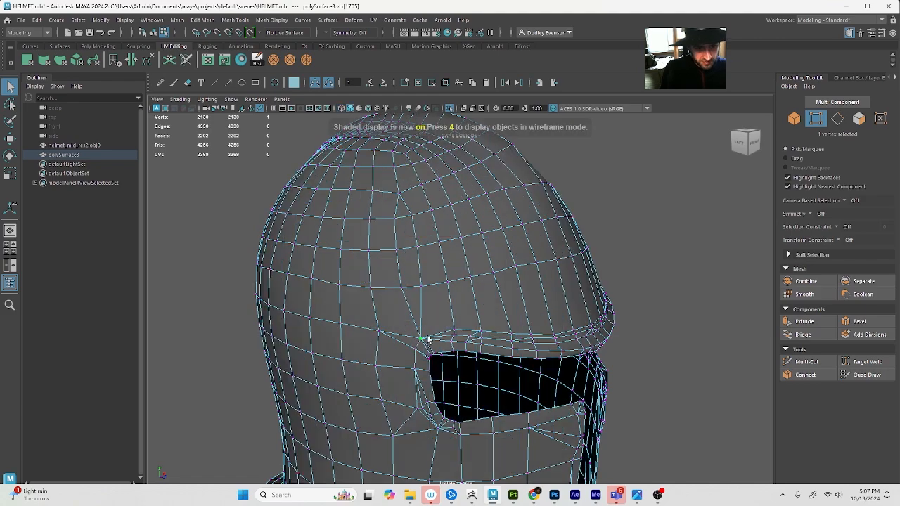
{"action": "key", "text": "f"}
{"action": "left_click_drag", "start_coordinate": [489, 345], "coordinate": [392, 324]}
{"action": "scroll", "coordinate": [490, 336], "scroll_direction": "down", "scroll_amount": 5}
{"action": "key", "text": "4"}
{"action": "key", "text": "5"}
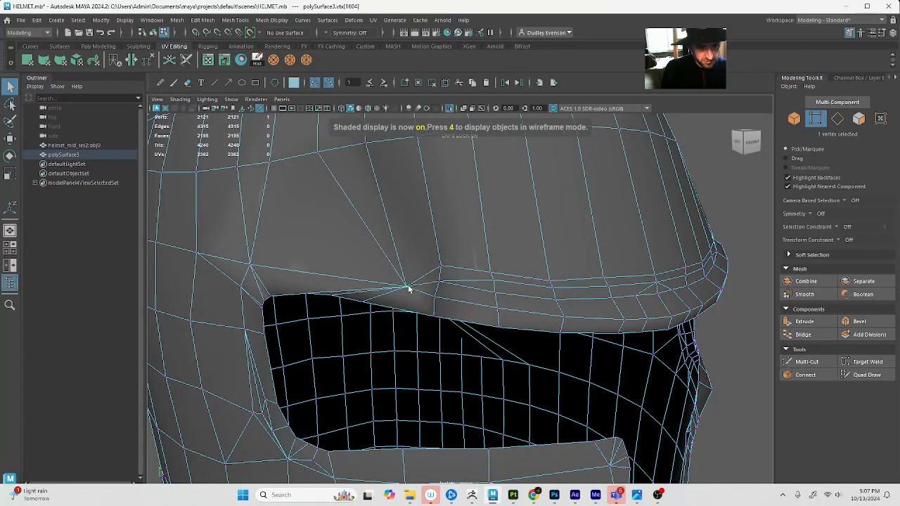
Merge the first column of stacked vertices on the brow next to the eye slot's upper outer corner
{"action": "left_click_drag", "start_coordinate": [365, 196], "coordinate": [654, 448], "text": "ctrl"}
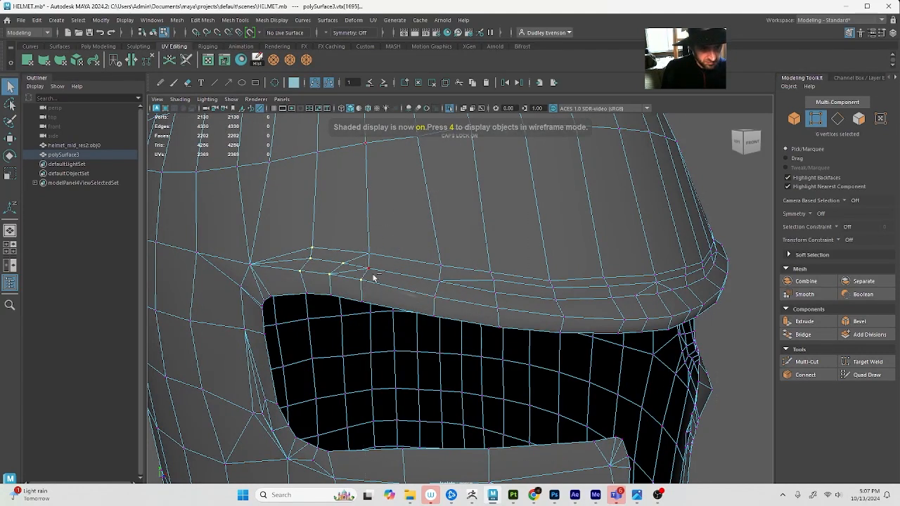
{"action": "left_click_drag", "start_coordinate": [356, 269], "coordinate": [375, 304]}
{"action": "key", "text": "g"}
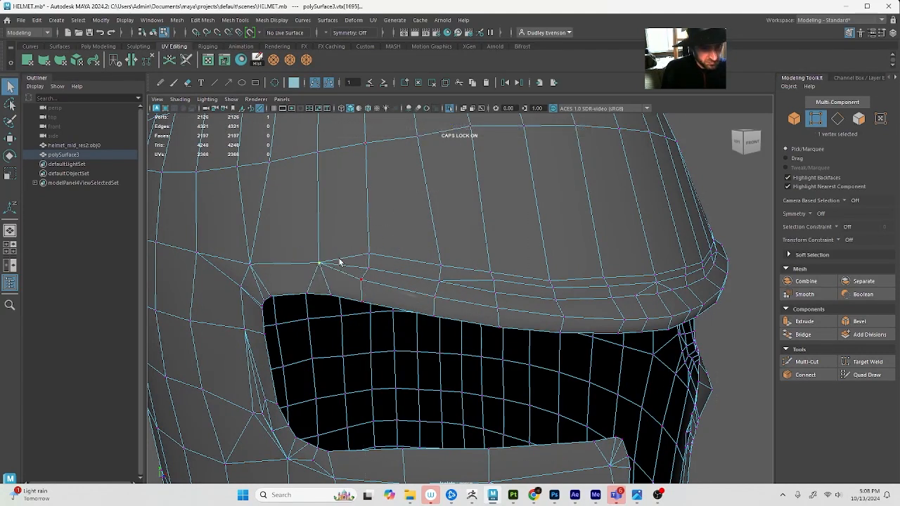
{"action": "mouse_move", "coordinate": [367, 270]}
{"action": "left_mouse_down"}
{"action": "mouse_move", "coordinate": [377, 285]}
{"action": "mouse_move", "coordinate": [407, 281]}
{"action": "mouse_move", "coordinate": [413, 309]}
{"action": "left_mouse_up"}
{"action": "key", "text": "g"}
{"action": "key", "text": "ctrl+z"}
Merge the stacked vertices in the next two brow columns above the eye slot, each column to its own center
{"action": "key", "text": "4"}
{"action": "left_click", "coordinate": [368, 252], "text": "ctrl"}
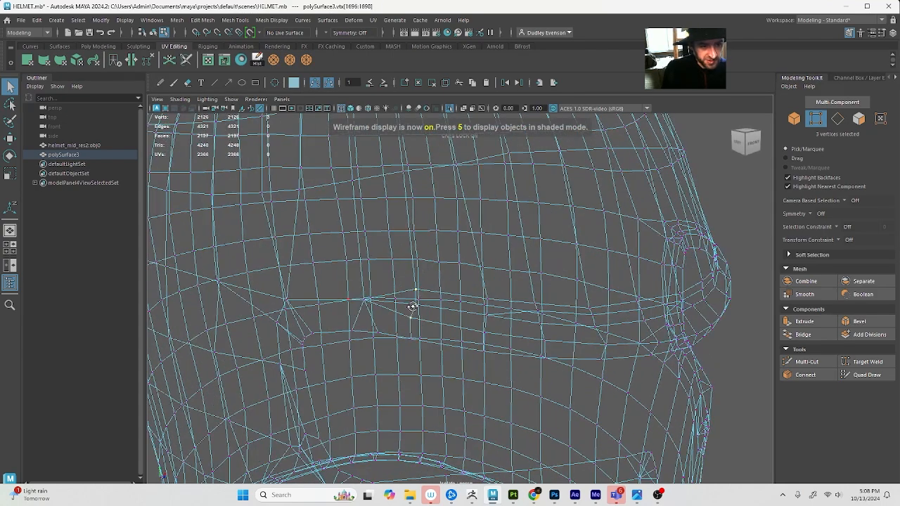
{"action": "key", "text": "5"}
{"action": "key", "text": "g"}
{"action": "left_click_drag", "start_coordinate": [503, 341], "coordinate": [505, 343]}
{"action": "left_click_drag", "start_coordinate": [505, 343], "coordinate": [481, 331], "text": "alt"}
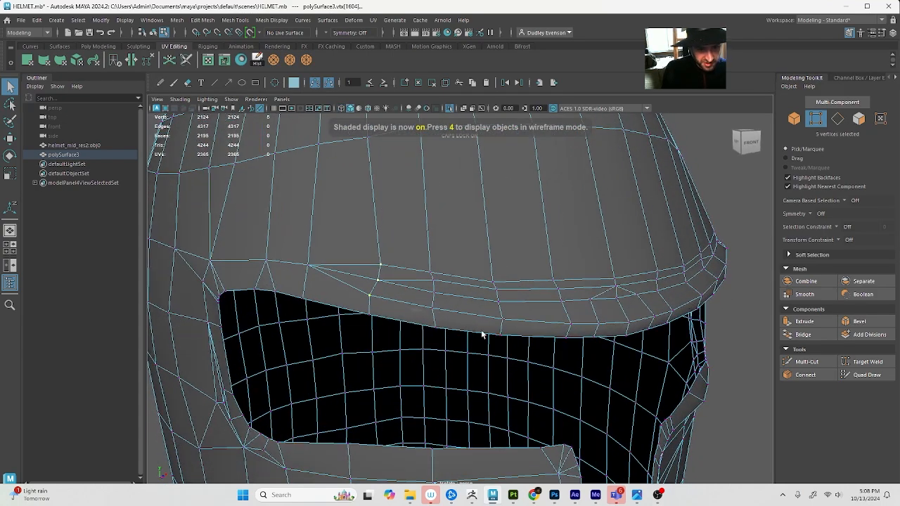
{"action": "key", "text": "g"}
Continue merging the stacked brow vertices column by column towards the helmet's center line
{"action": "left_click", "coordinate": [431, 273]}
{"action": "left_click", "coordinate": [435, 283], "text": "shift"}
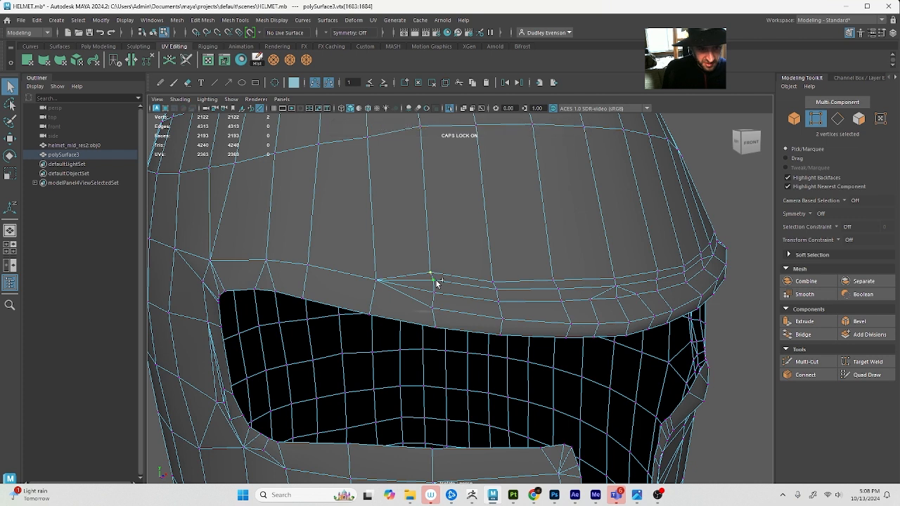
{"action": "key", "text": "g"}
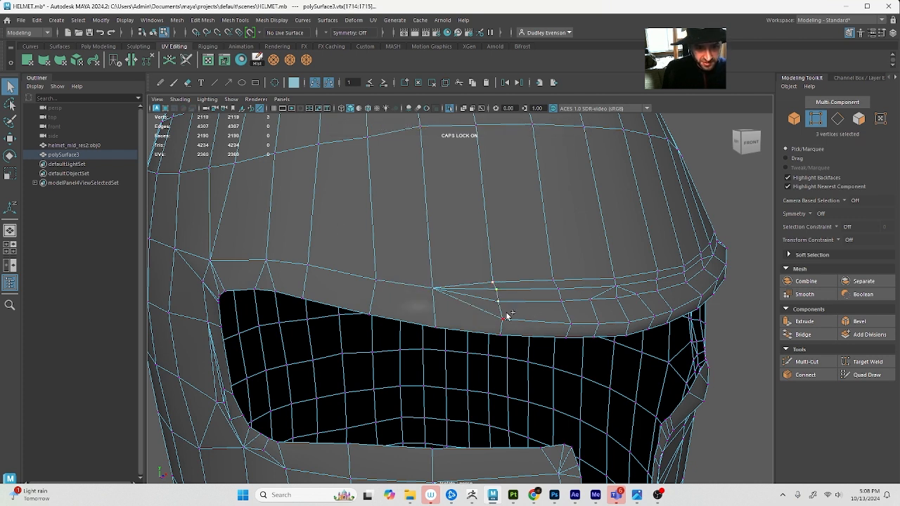
{"action": "key", "text": "g"}
{"action": "left_click_drag", "start_coordinate": [550, 284], "coordinate": [507, 272], "text": "alt"}
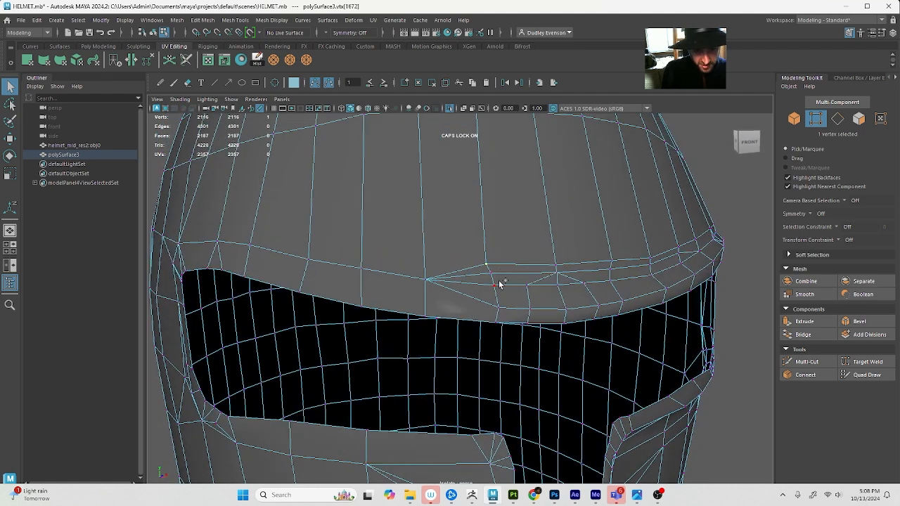
{"action": "left_click", "coordinate": [500, 308], "text": "shift"}
{"action": "key", "text": "g"}
Merge the neighbouring vertex pair at the middle of the brow and undo the surplus selection
{"action": "scroll", "coordinate": [512, 302], "scroll_direction": "down", "scroll_amount": 8}
{"action": "scroll", "coordinate": [479, 314], "scroll_direction": "up", "scroll_amount": 4}
{"action": "left_click_drag", "start_coordinate": [512, 302], "coordinate": [481, 302], "text": "alt"}
{"action": "left_click", "coordinate": [478, 303]}
{"action": "left_click", "coordinate": [495, 301], "text": "shift"}
{"action": "key", "text": "g"}
{"action": "left_click", "coordinate": [485, 303]}
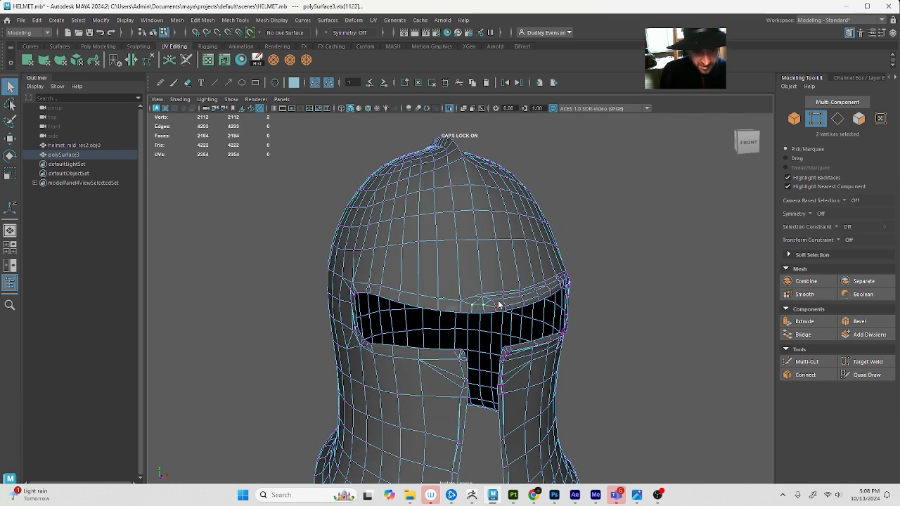
{"action": "key", "text": "ctrl+z"}
Delete the redundant edge beside the center of the brow above the eye slot
{"action": "left_click_drag", "start_coordinate": [501, 301], "coordinate": [475, 299], "text": "alt"}
{"action": "right_click_drag", "start_coordinate": [477, 273], "coordinate": [425, 288]}
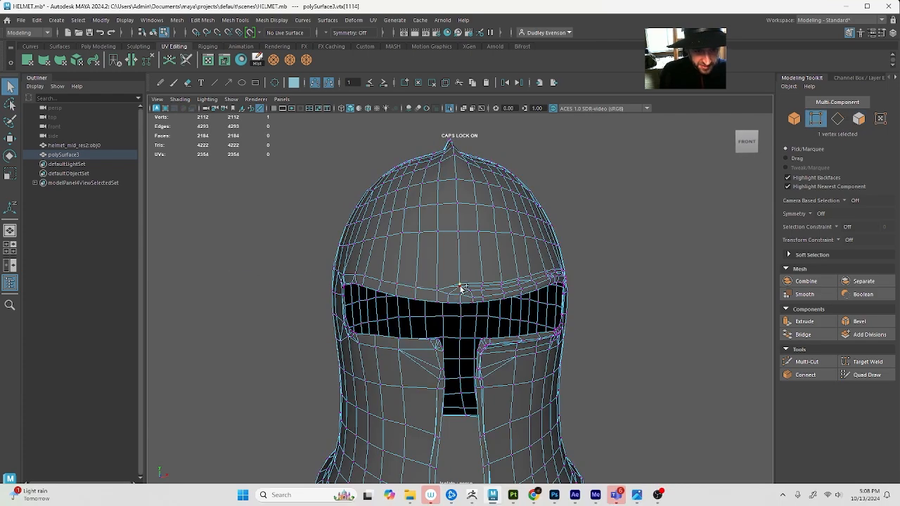
{"action": "left_click", "coordinate": [460, 287], "text": "shift"}
{"action": "scroll", "coordinate": [461, 286], "scroll_direction": "up", "scroll_amount": 5}
{"action": "key", "text": "F11"}
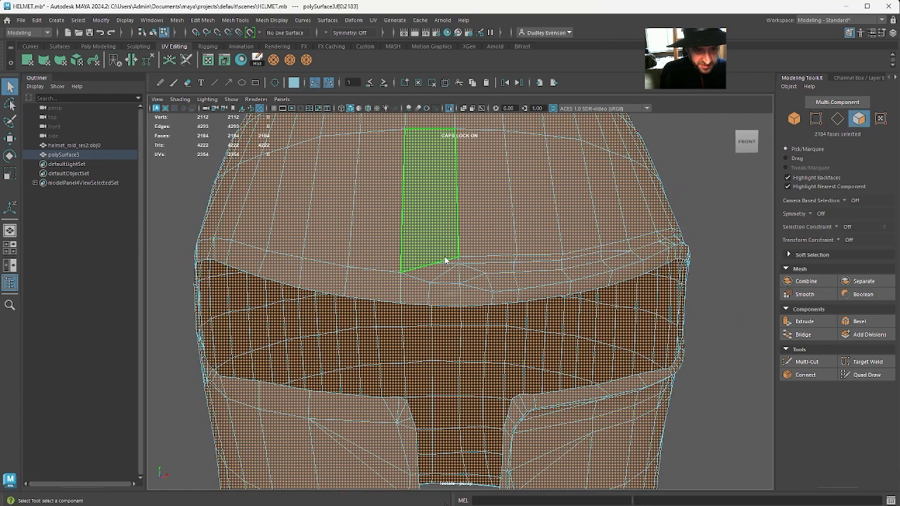
{"action": "key", "text": "F10"}
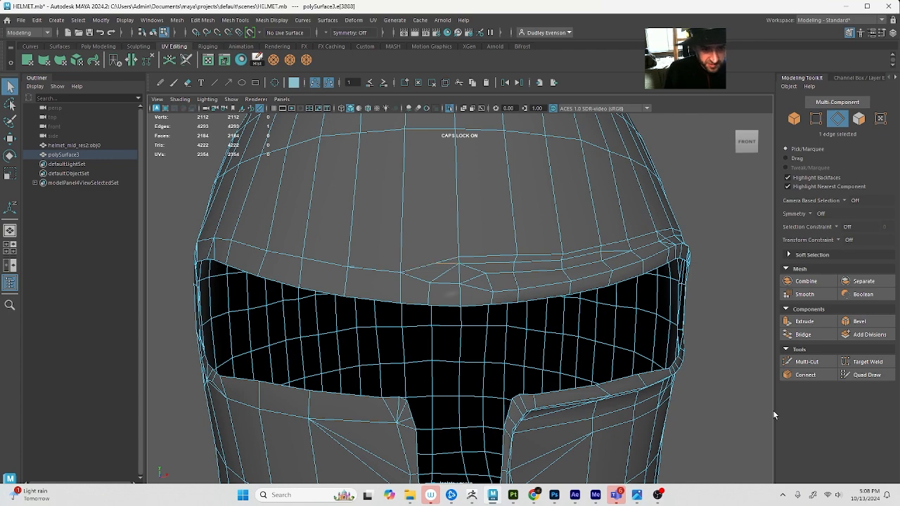
{"action": "key", "text": "Delete"}
Use Target Weld to weld the stray vertex beside the brow's center onto the adjacent vertex on the center line
{"action": "key", "text": "4"}
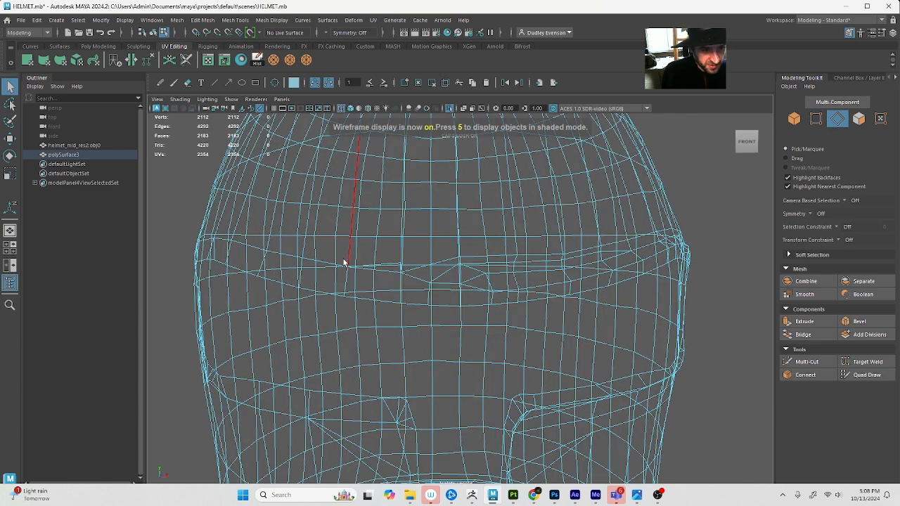
{"action": "mouse_move", "coordinate": [387, 286]}
{"action": "left_mouse_down", "text": "alt"}
{"action": "mouse_move", "coordinate": [423, 348]}
{"action": "mouse_move", "coordinate": [420, 365]}
{"action": "mouse_move", "coordinate": [422, 354]}
{"action": "left_mouse_up", "text": "alt"}
{"action": "key", "text": "F9"}
{"action": "left_click", "coordinate": [442, 340]}
{"action": "key", "text": "w"}
{"action": "key", "text": "5"}
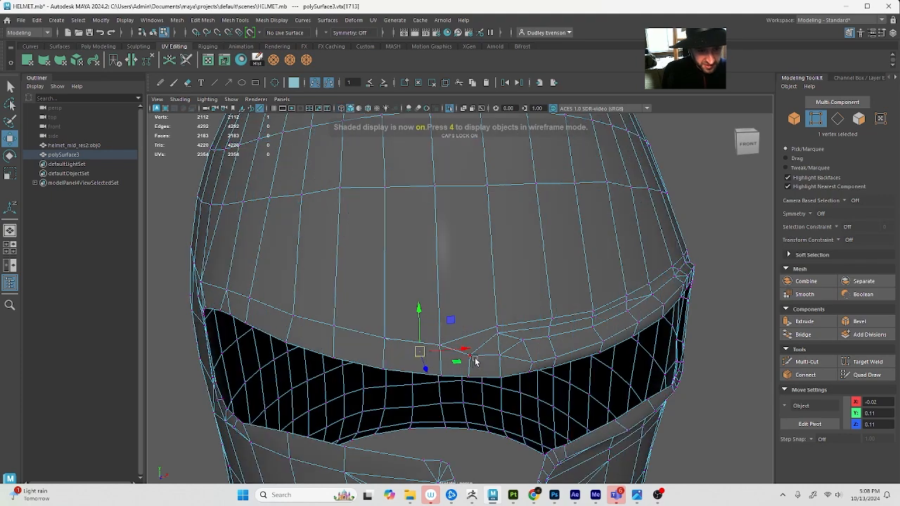
{"action": "left_click", "coordinate": [878, 363]}
{"action": "key", "text": "4"}
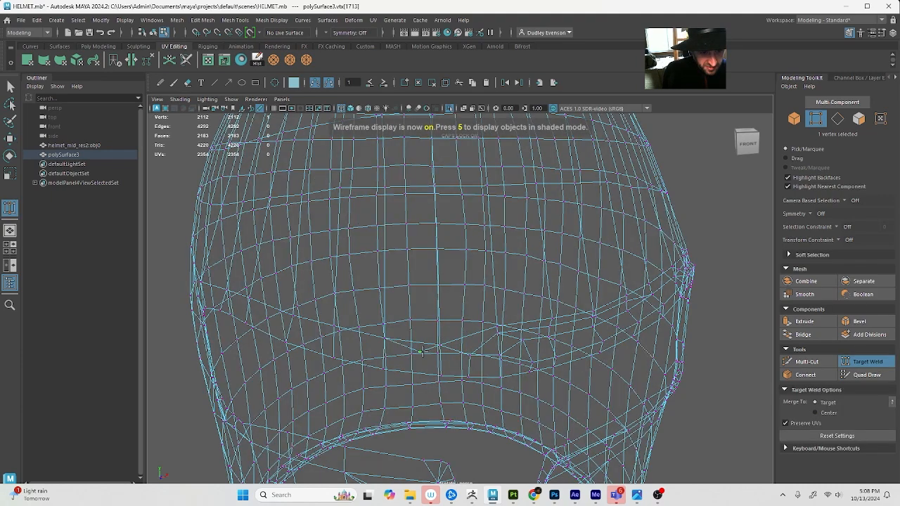
{"action": "left_click_drag", "start_coordinate": [440, 344], "coordinate": [441, 344]}
Check the brow in smooth preview and weld its other loose center vertex onto the neighbouring column's vertex
{"action": "key", "text": "5"}
{"action": "scroll", "coordinate": [525, 346], "scroll_direction": "down", "scroll_amount": 3}
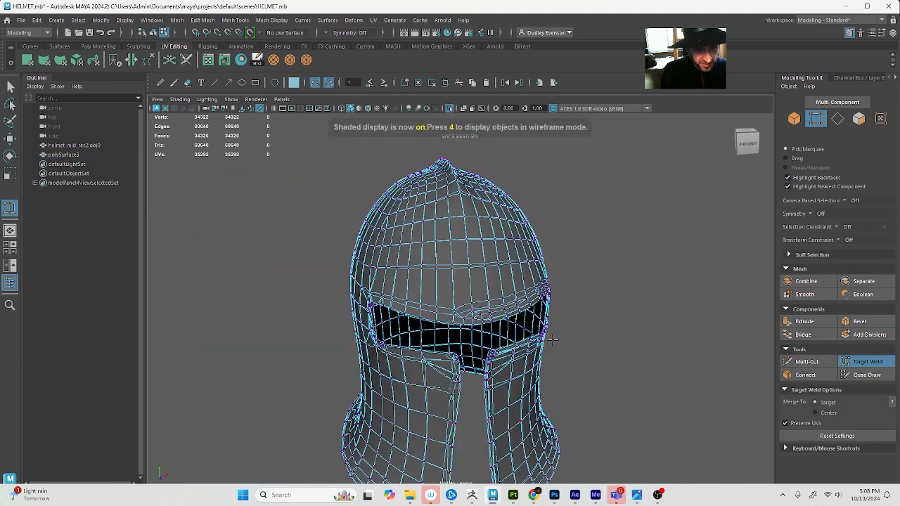
{"action": "scroll", "coordinate": [526, 346], "scroll_direction": "up", "scroll_amount": 3}
{"action": "left_click_drag", "start_coordinate": [472, 357], "coordinate": [506, 354]}
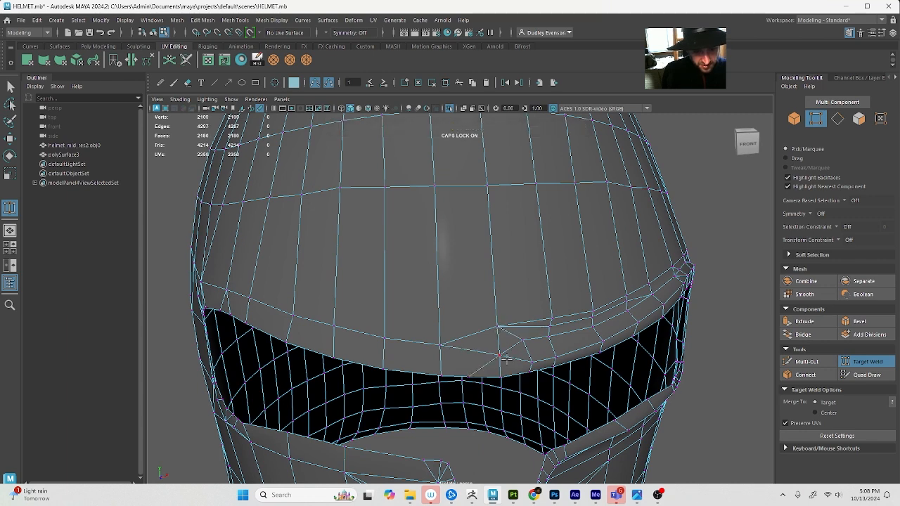
Compare the original and smoothed previews of the helmet, examining the cleaned brow and the eye slot's outer corner
{"action": "key", "text": "3"}
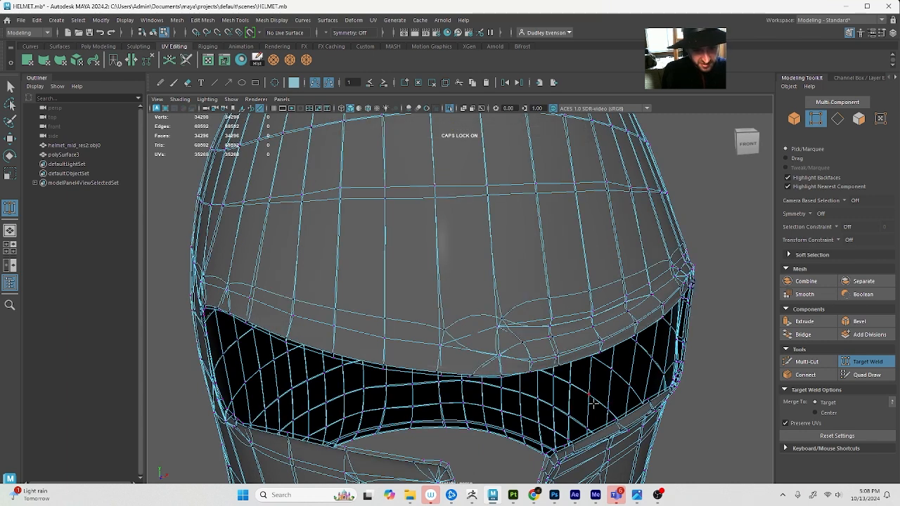
{"action": "key", "text": "1"}
{"action": "key", "text": "3"}
{"action": "scroll", "coordinate": [572, 369], "scroll_direction": "down", "scroll_amount": 5}
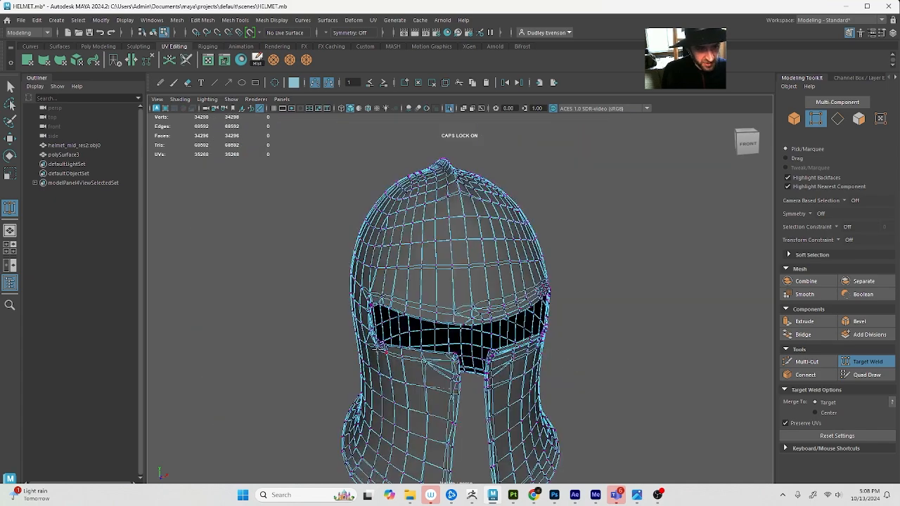
{"action": "left_click_drag", "start_coordinate": [378, 350], "coordinate": [419, 347], "text": "alt"}
{"action": "right_click_drag", "start_coordinate": [420, 348], "coordinate": [466, 351], "text": "alt"}
{"action": "key", "text": "1"}
{"action": "key", "text": "3"}
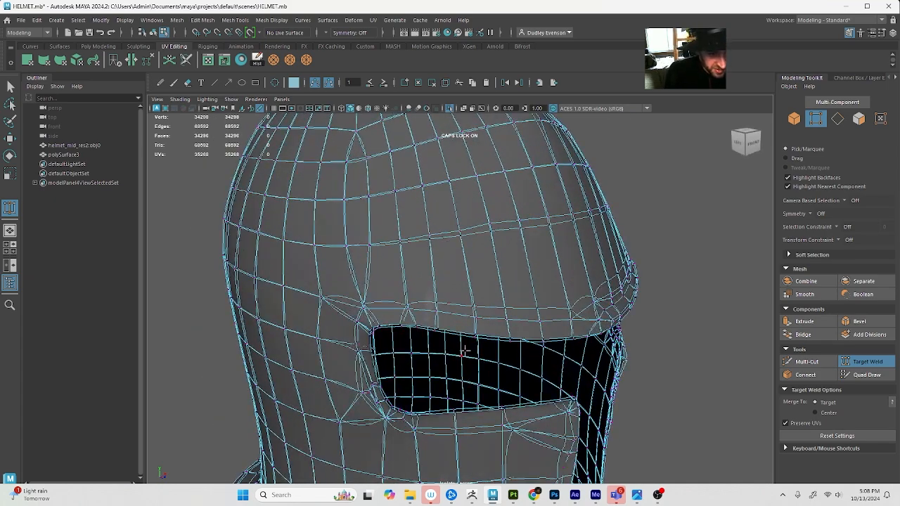
Compare the original and smoothed previews of the helmet, examining the eye slot, its outer corner and the cheek opening
{"action": "key", "text": "1"}
{"action": "key", "text": "3"}
{"action": "key", "text": "1"}
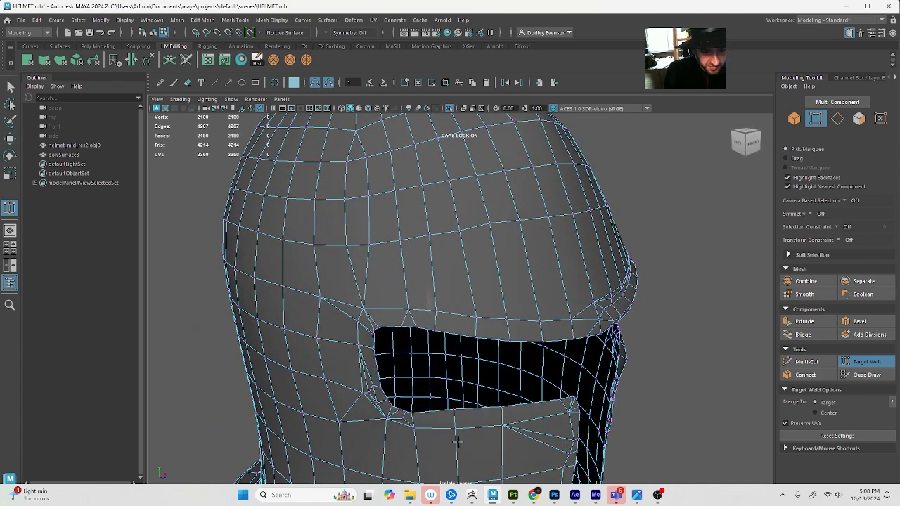
{"action": "left_click_drag", "start_coordinate": [378, 414], "coordinate": [476, 423], "text": "alt"}
{"action": "key", "text": "3"}
{"action": "key", "text": "1"}
{"action": "left_click_drag", "start_coordinate": [521, 395], "coordinate": [484, 373], "text": "alt"}
{"action": "right_click_drag", "start_coordinate": [484, 373], "coordinate": [446, 375], "text": "alt"}
{"action": "left_click_drag", "start_coordinate": [468, 388], "coordinate": [482, 398], "text": "alt"}
{"action": "right_click_drag", "start_coordinate": [482, 398], "coordinate": [548, 415], "text": "alt"}
Merge the two nearly overlapping vertices halfway down the cheek's front edge into one vertex
{"action": "key", "text": "q"}
{"action": "key", "text": "y"}
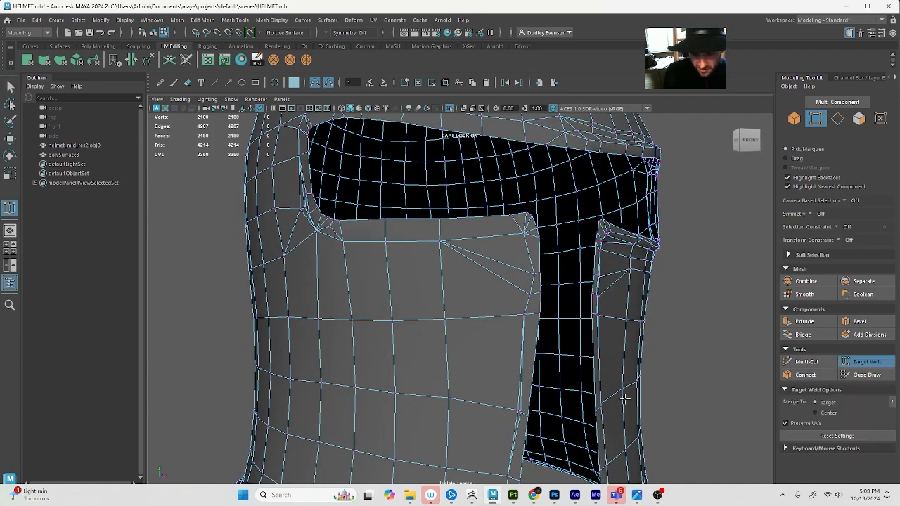
{"action": "middle_click_drag", "start_coordinate": [519, 412], "coordinate": [526, 388], "text": "alt"}
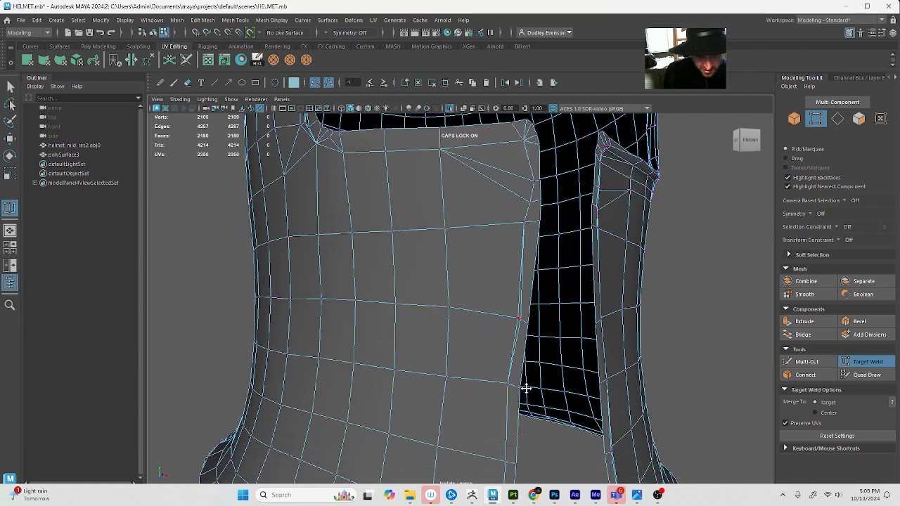
{"action": "key", "text": "w"}
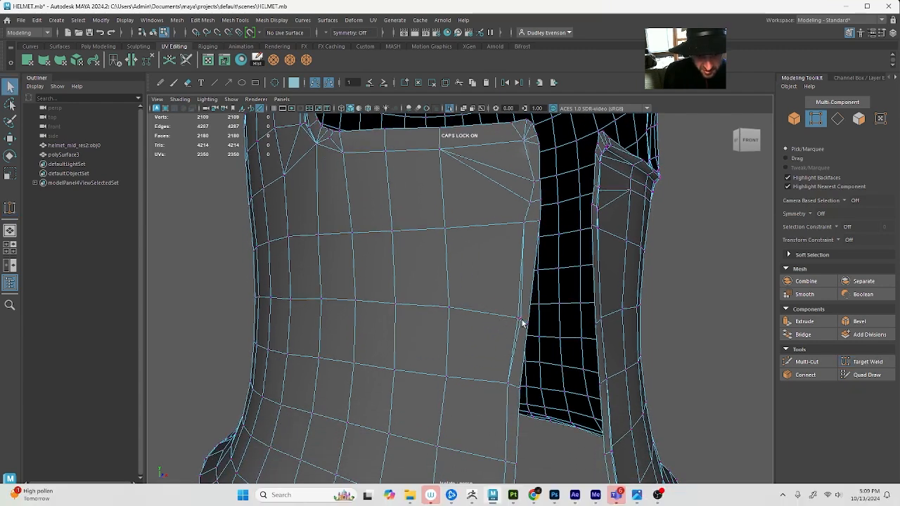
{"action": "left_click", "coordinate": [523, 321]}
{"action": "left_click_drag", "start_coordinate": [517, 329], "coordinate": [524, 326]}
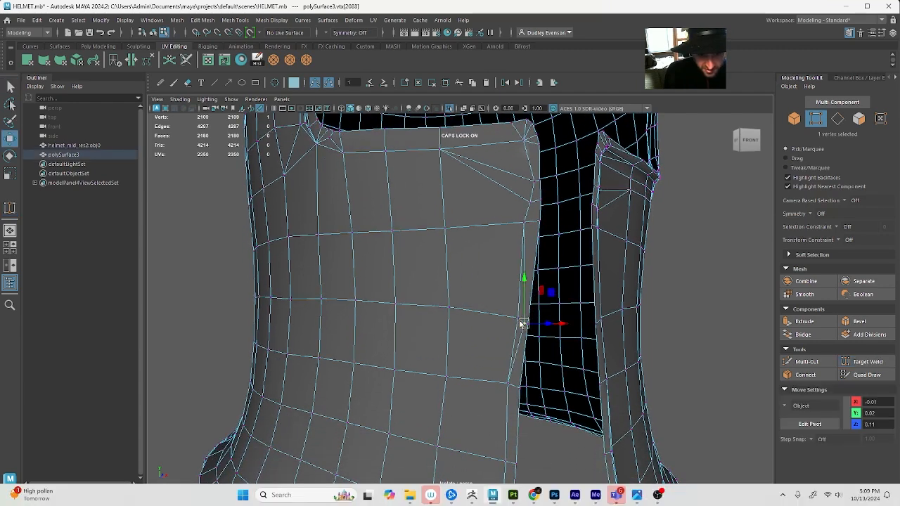
{"action": "key", "text": "q"}
{"action": "left_click", "coordinate": [517, 319], "text": "shift"}
{"action": "left_click", "coordinate": [273, 61]}
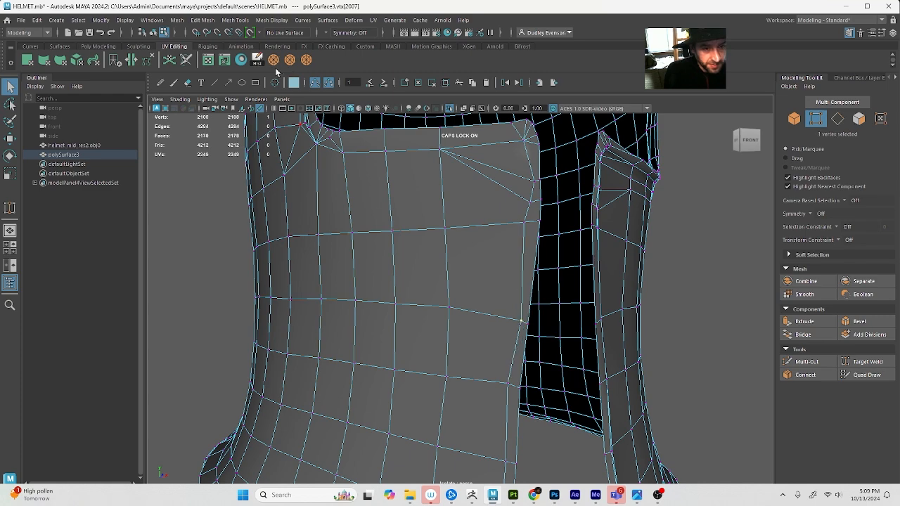
Return to object selection, turn off the isolated view and bring the whole helmet into a frontal view
{"action": "middle_click_drag", "start_coordinate": [528, 397], "coordinate": [544, 372], "text": "alt"}
{"action": "right_click_drag", "start_coordinate": [545, 371], "coordinate": [497, 374], "text": "alt"}
{"action": "left_click_drag", "start_coordinate": [496, 374], "coordinate": [485, 387], "text": "alt"}
{"action": "key", "text": "F8"}
{"action": "key", "text": "F8"}
{"action": "key", "text": "F8"}
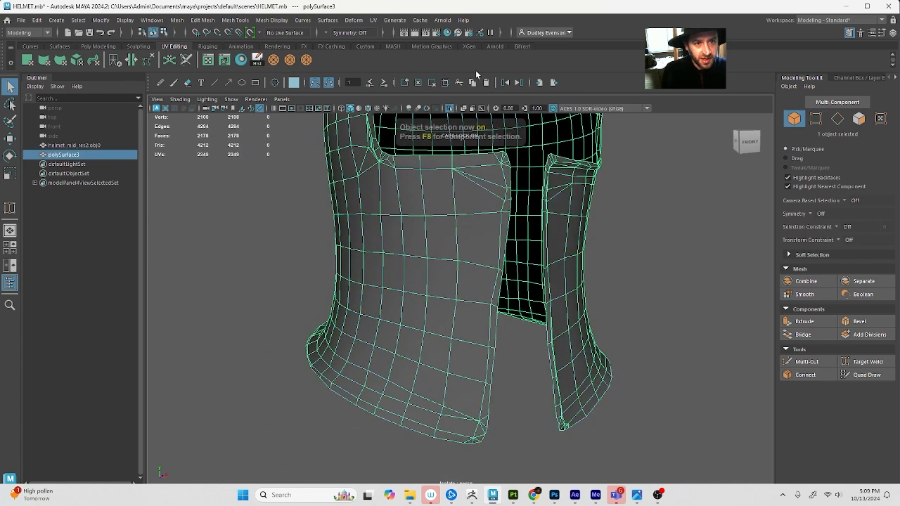
{"action": "left_click", "coordinate": [450, 110]}
{"action": "scroll", "coordinate": [606, 232], "scroll_direction": "down", "scroll_amount": 6}
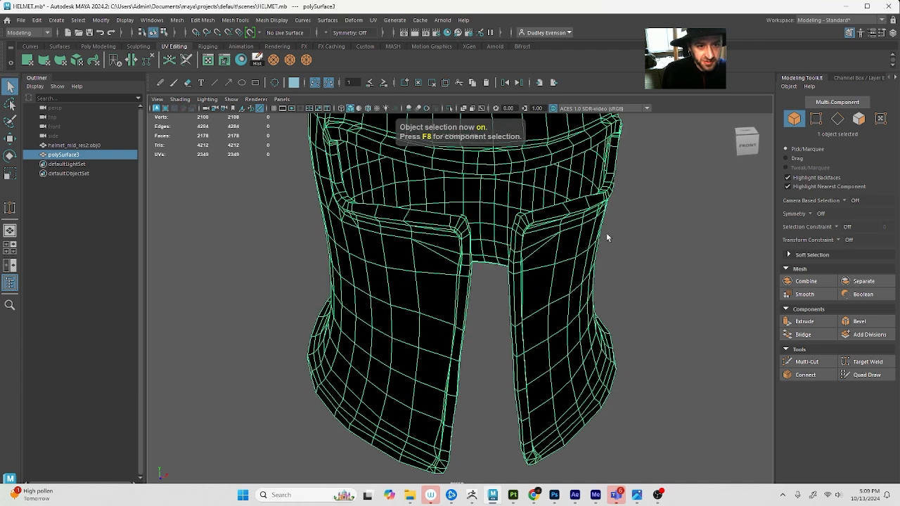
{"action": "left_click", "coordinate": [591, 253]}
{"action": "key", "text": "ctrl+z"}
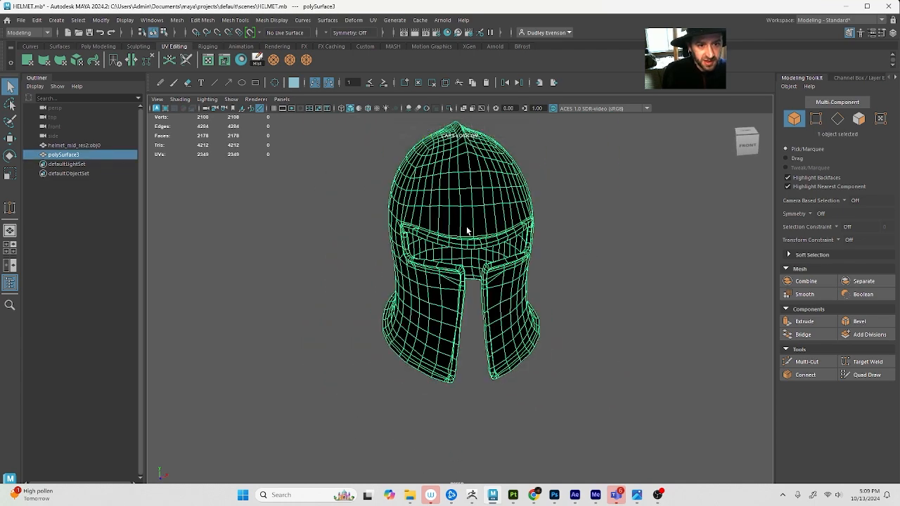
{"action": "left_click_drag", "start_coordinate": [477, 240], "coordinate": [472, 230], "text": "alt"}
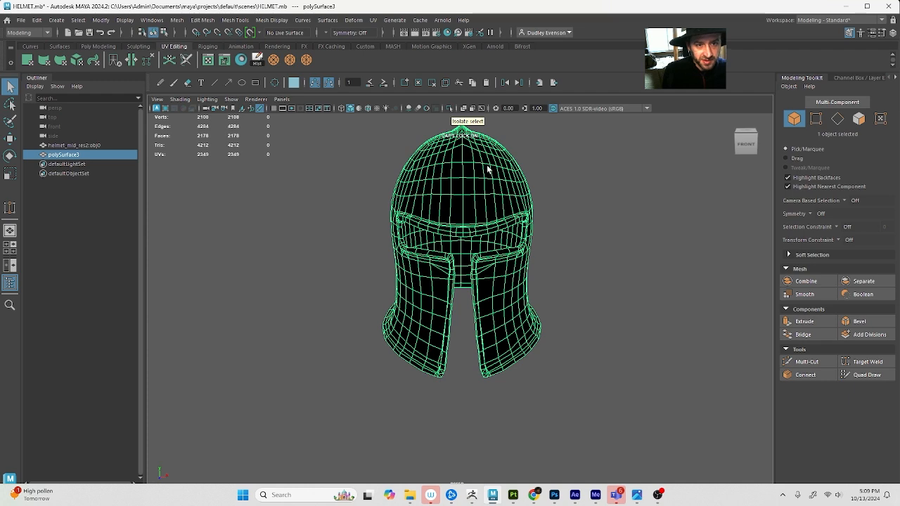
Delete the faces of one half of the helmet, including the two stray faces left across the center near the crown
{"action": "right_click_drag", "start_coordinate": [486, 167], "coordinate": [471, 243], "text": "ctrl"}
{"action": "left_click_drag", "start_coordinate": [466, 120], "coordinate": [579, 432]}
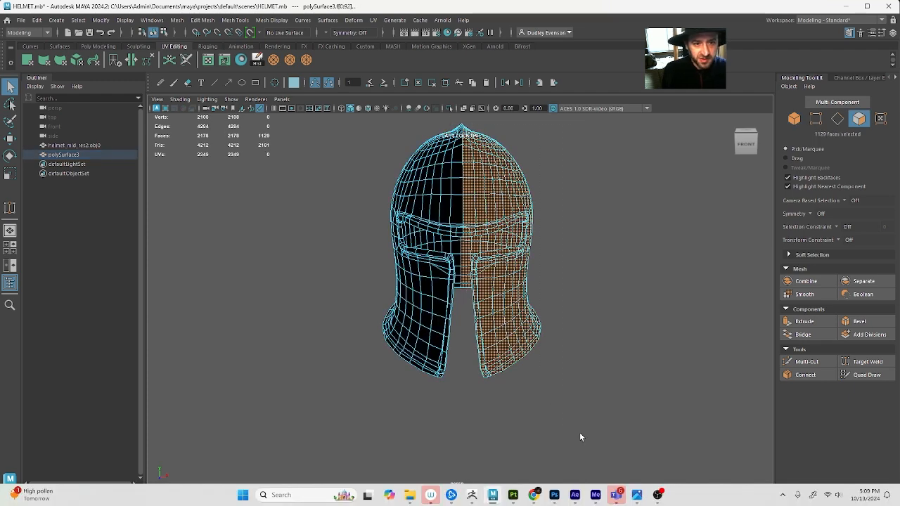
{"action": "key", "text": "Delete"}
{"action": "left_click_drag", "start_coordinate": [488, 178], "coordinate": [465, 183], "text": "alt"}
{"action": "left_click", "coordinate": [454, 178]}
{"action": "left_click", "coordinate": [457, 175], "text": "shift"}
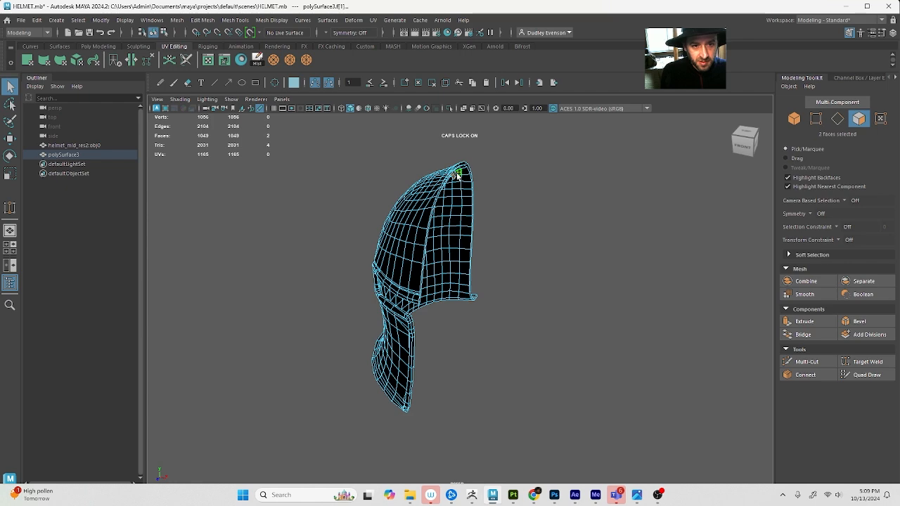
{"action": "key", "text": "Delete"}
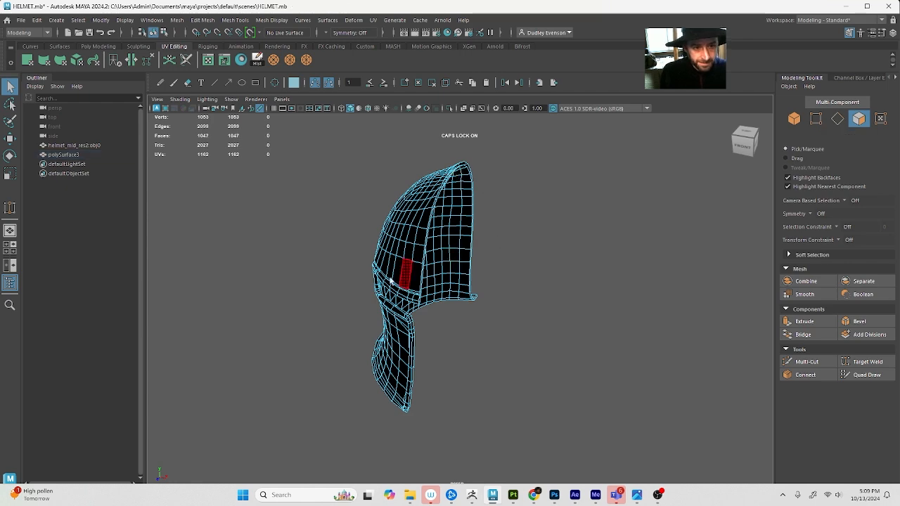
Open the UV Editor for the remaining helmet half and arrange it so the model and its UV shells are both visible
{"action": "left_click_drag", "start_coordinate": [400, 269], "coordinate": [435, 184], "text": "alt"}
{"action": "key", "text": "F8"}
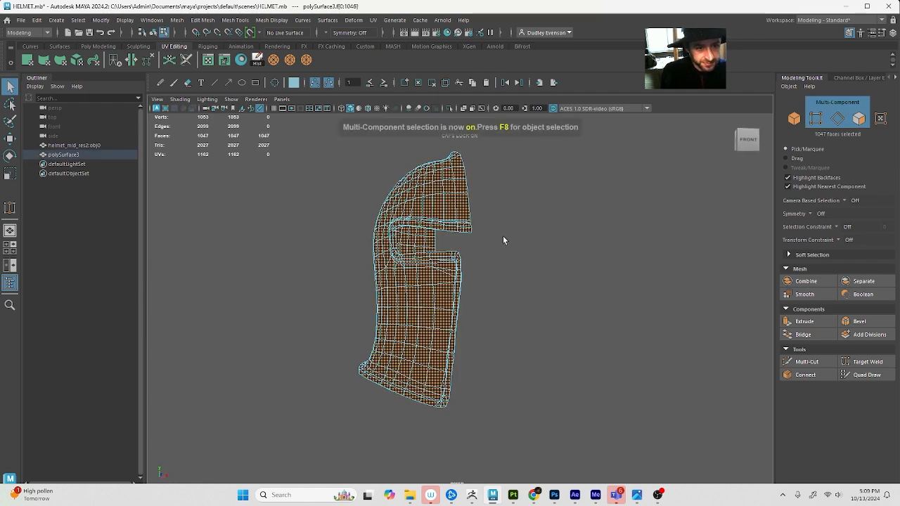
{"action": "left_click_drag", "start_coordinate": [502, 236], "coordinate": [522, 298], "text": "alt"}
{"action": "left_click", "coordinate": [439, 280]}
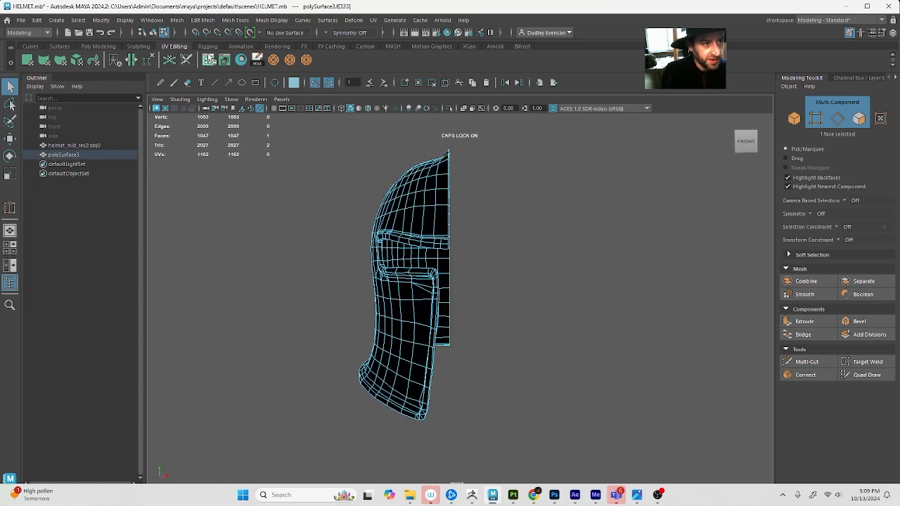
{"action": "left_click", "coordinate": [208, 59]}
{"action": "scroll", "coordinate": [394, 317], "scroll_direction": "up", "scroll_amount": 5}
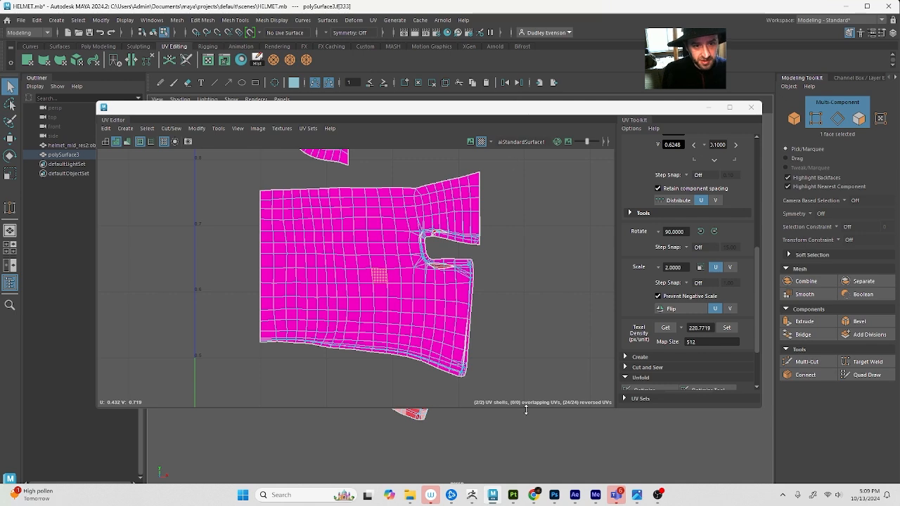
{"action": "left_click_drag", "start_coordinate": [478, 109], "coordinate": [836, 151]}
{"action": "left_click_drag", "start_coordinate": [341, 361], "coordinate": [336, 328], "text": "alt"}
{"action": "middle_click_drag", "start_coordinate": [335, 328], "coordinate": [177, 371], "text": "alt"}
{"action": "left_click_drag", "start_coordinate": [177, 371], "coordinate": [219, 355], "text": "alt"}
Switch to UV shell selection and move the inner surface's body shell clear of the overlapping outer shell
{"action": "left_click", "coordinate": [505, 177]}
{"action": "mouse_move", "coordinate": [582, 219]}
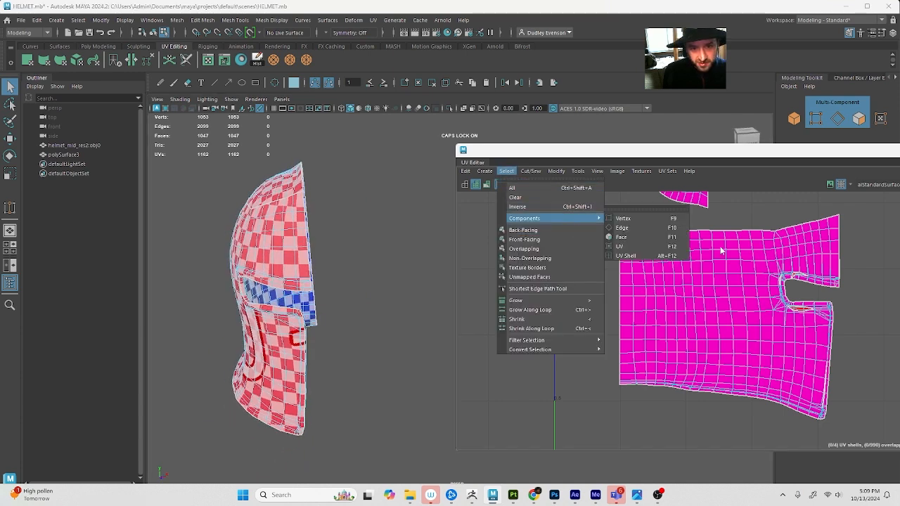
{"action": "left_click", "coordinate": [667, 257]}
{"action": "scroll", "coordinate": [710, 309], "scroll_direction": "down", "scroll_amount": 3}
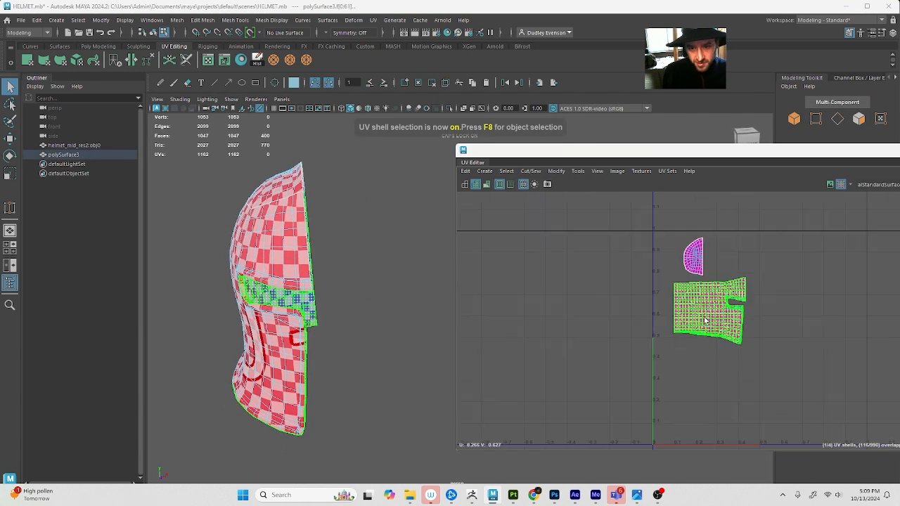
{"action": "left_click", "coordinate": [711, 311]}
{"action": "key", "text": "w"}
{"action": "mouse_move", "coordinate": [711, 311]}
{"action": "left_mouse_down"}
{"action": "mouse_move", "coordinate": [798, 267]}
{"action": "mouse_move", "coordinate": [812, 273]}
{"action": "left_mouse_up"}
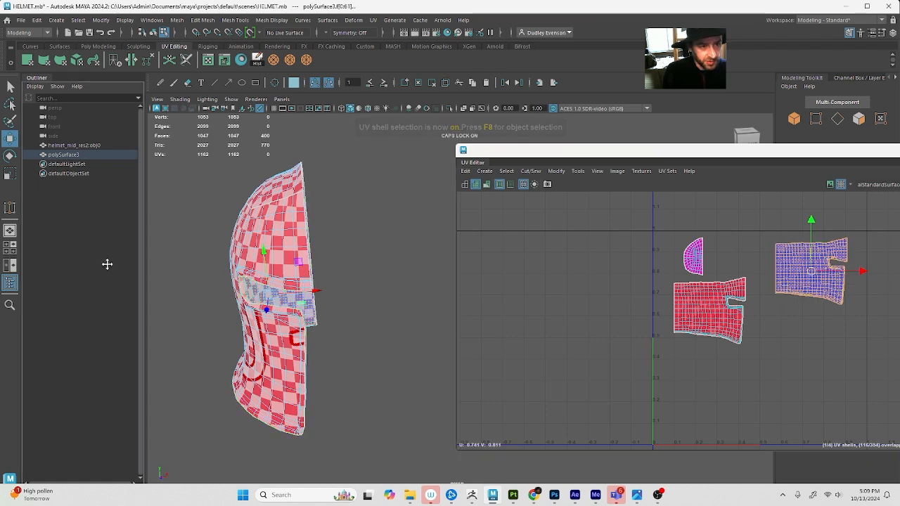
Select the outer surface's body UV shell, then turn off UV shading and the checker map display
{"action": "key", "text": "5"}
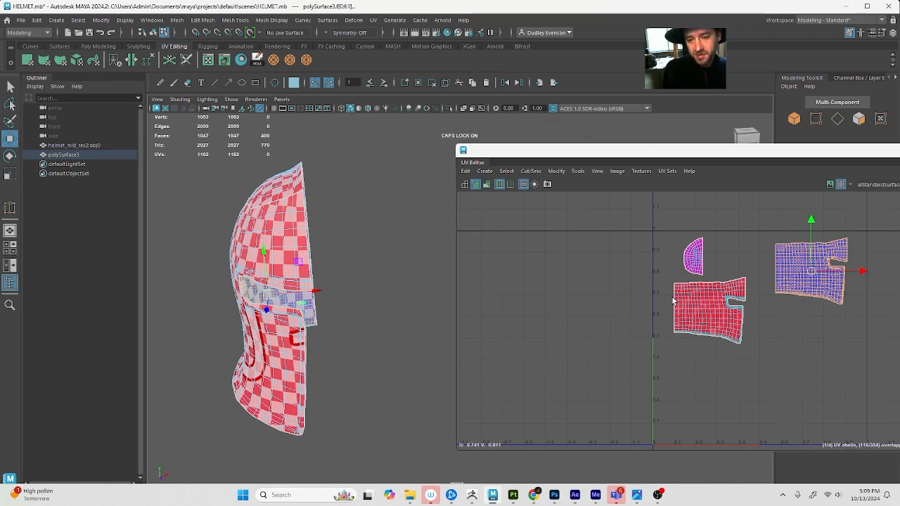
{"action": "mouse_move", "coordinate": [331, 279]}
{"action": "left_mouse_down", "text": "alt"}
{"action": "mouse_move", "coordinate": [261, 262]}
{"action": "mouse_move", "coordinate": [333, 273]}
{"action": "left_mouse_up", "text": "alt"}
{"action": "left_click", "coordinate": [710, 310]}
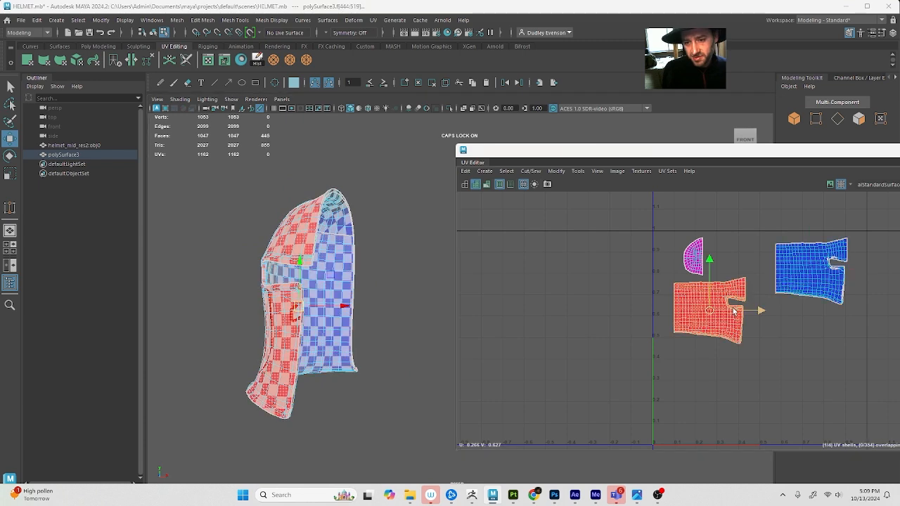
{"action": "middle_click_drag", "start_coordinate": [710, 310], "coordinate": [663, 317], "text": "alt"}
{"action": "key", "text": "5"}
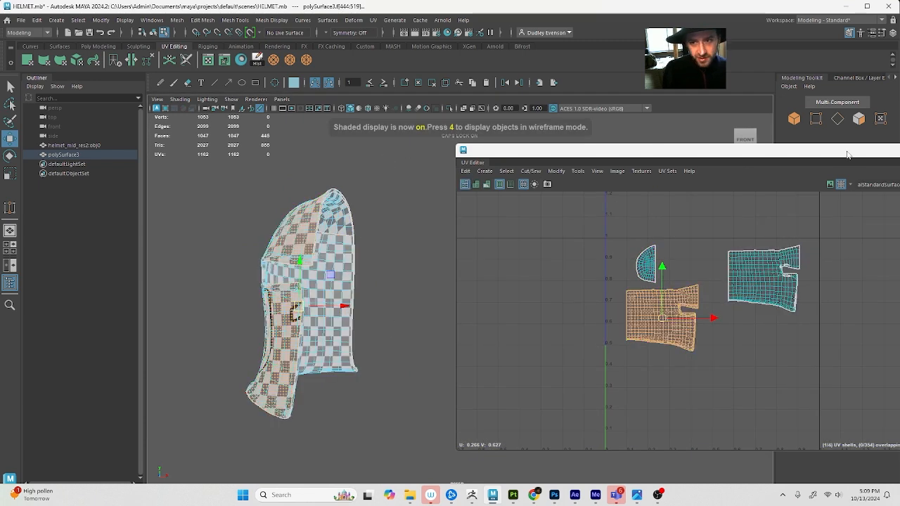
{"action": "left_click", "coordinate": [840, 184]}
Select the helmet half's open center border edges, adding the edge loops along the brow and cheek openings
{"action": "left_click_drag", "start_coordinate": [153, 293], "coordinate": [329, 246], "text": "alt"}
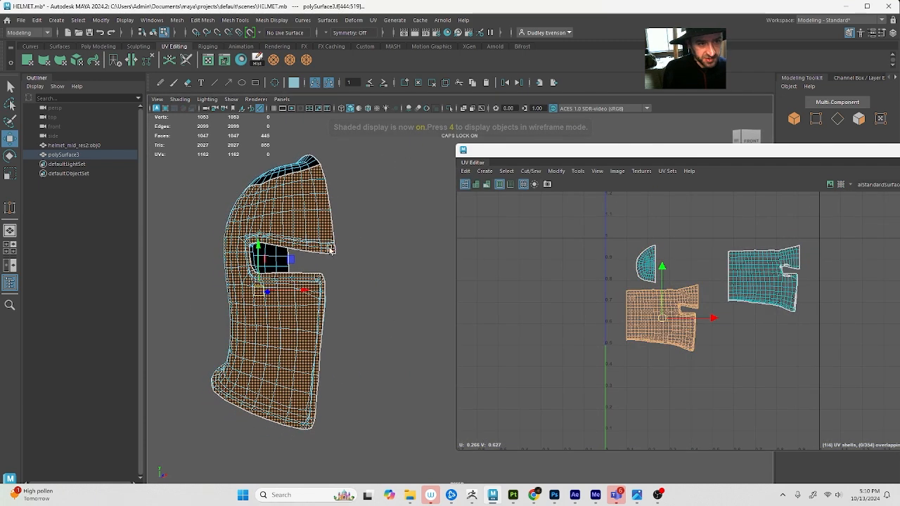
{"action": "right_click_drag", "start_coordinate": [334, 244], "coordinate": [340, 237]}
{"action": "left_click", "coordinate": [334, 237]}
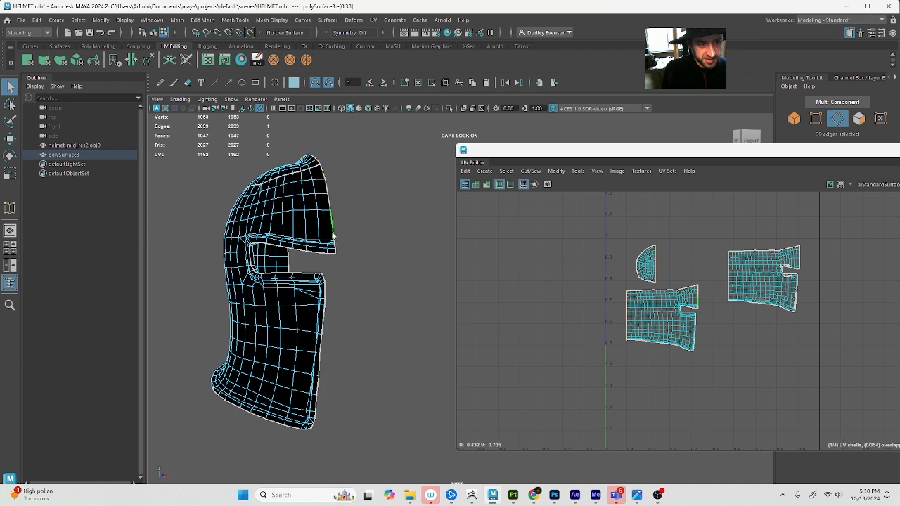
{"action": "left_click_drag", "start_coordinate": [333, 237], "coordinate": [312, 377], "text": "alt"}
{"action": "double_click", "coordinate": [311, 259]}
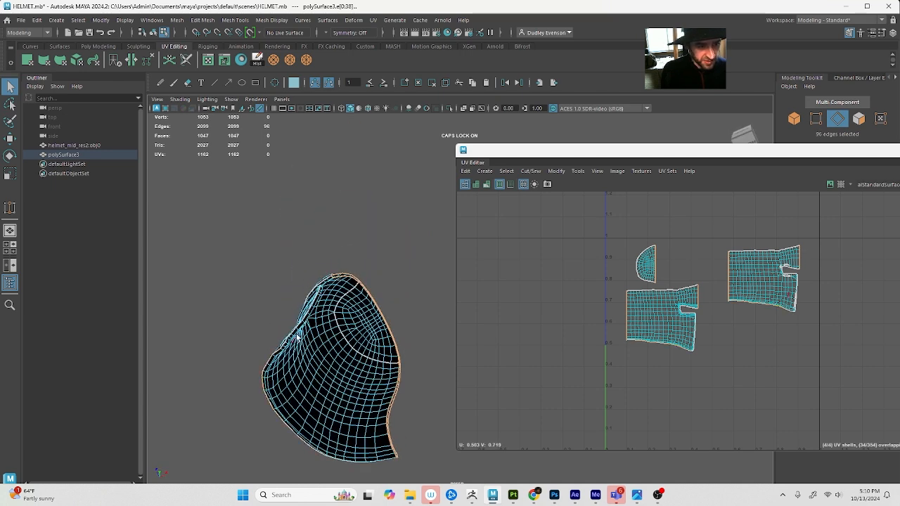
{"action": "left_click_drag", "start_coordinate": [297, 338], "coordinate": [281, 282], "text": "alt"}
{"action": "double_click", "coordinate": [281, 285], "text": "shift"}
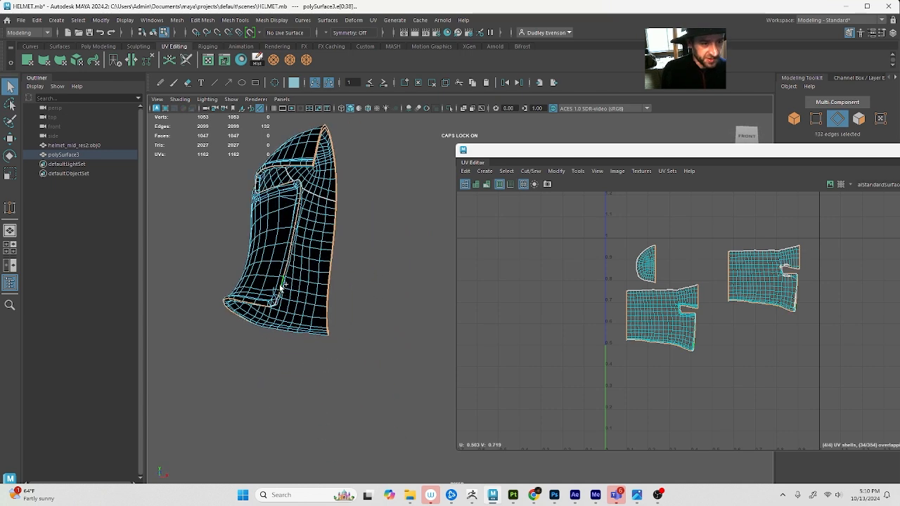
{"action": "left_click_drag", "start_coordinate": [631, 150], "coordinate": [487, 153]}
{"action": "left_click_drag", "start_coordinate": [277, 188], "coordinate": [259, 200], "text": "alt"}
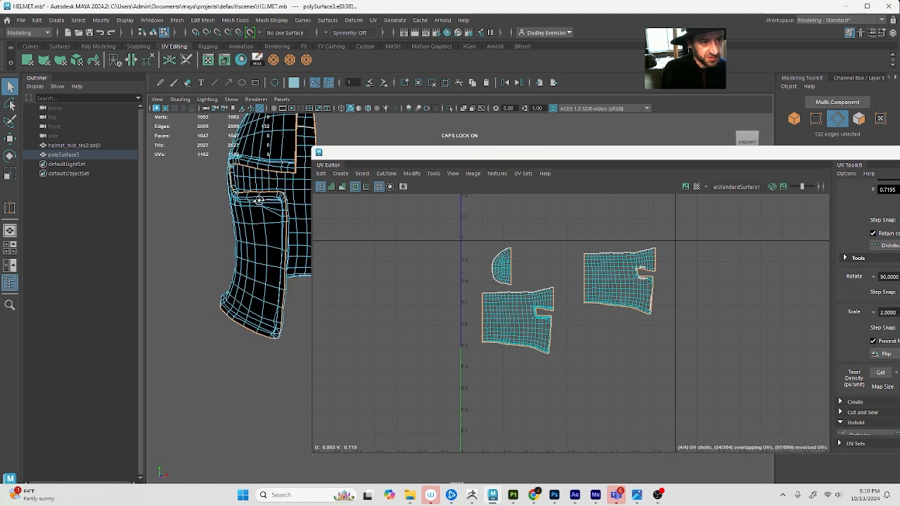
Expand the Cut and Sew tools in the UV Toolkit and inspect the border edges on the UV shells
{"action": "left_click_drag", "start_coordinate": [792, 155], "coordinate": [531, 151]}
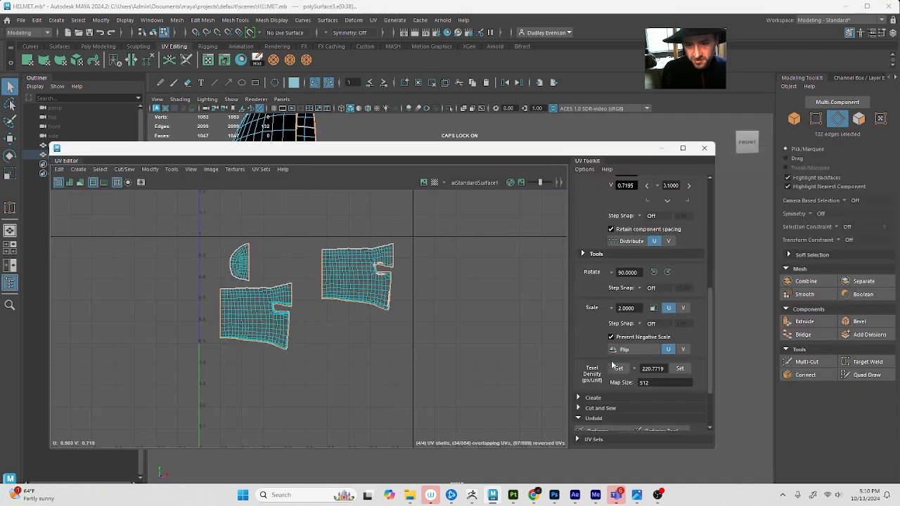
{"action": "scroll", "coordinate": [603, 380], "scroll_direction": "down", "scroll_amount": 3}
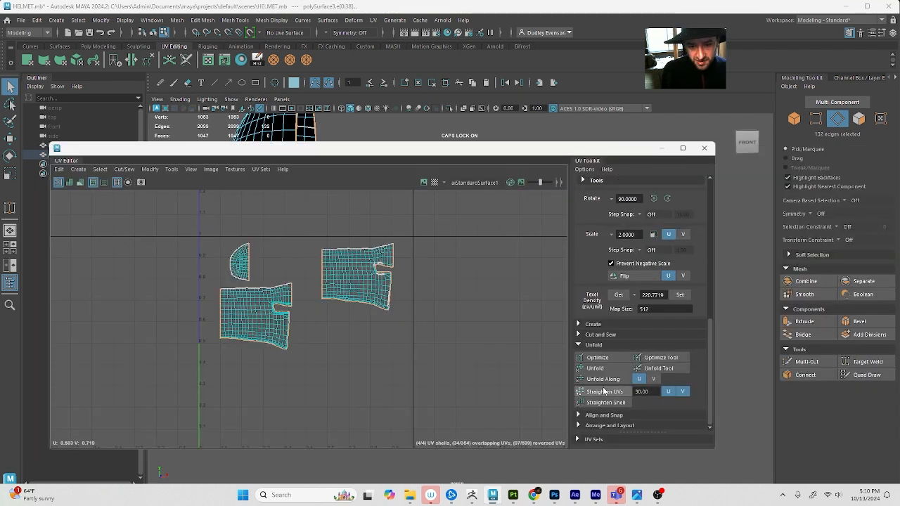
{"action": "left_click", "coordinate": [597, 334]}
{"action": "scroll", "coordinate": [383, 264], "scroll_direction": "up", "scroll_amount": 2}
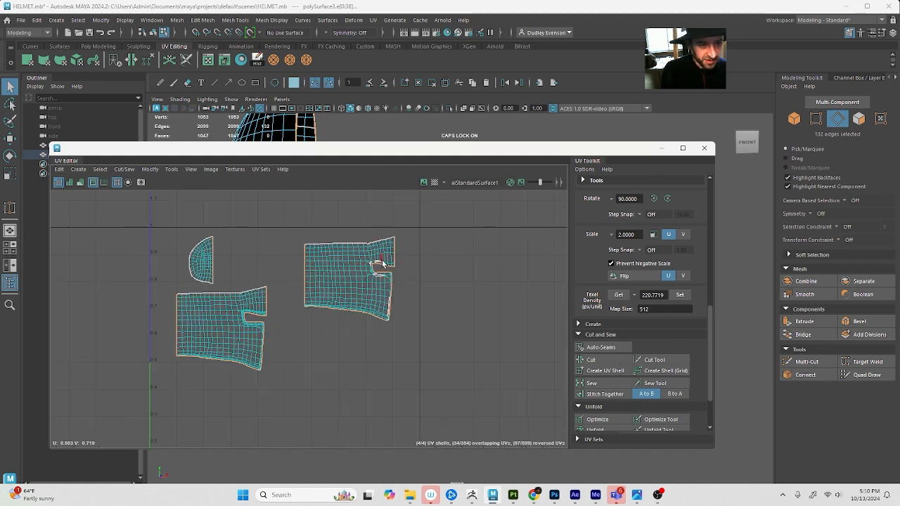
{"action": "scroll", "coordinate": [351, 264], "scroll_direction": "up", "scroll_amount": 5}
{"action": "middle_click_drag", "start_coordinate": [303, 276], "coordinate": [373, 272], "text": "alt"}
{"action": "scroll", "coordinate": [367, 284], "scroll_direction": "down", "scroll_amount": 3}
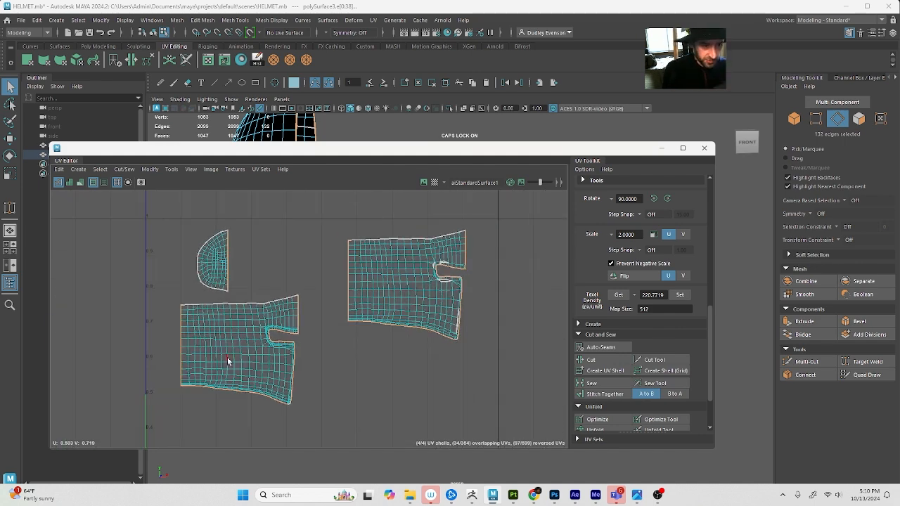
Clear the edge selection and select all UVs of the separated inner body shell
{"action": "right_click_drag", "start_coordinate": [383, 301], "coordinate": [521, 271]}
{"action": "scroll", "coordinate": [243, 293], "scroll_direction": "down", "scroll_amount": 1}
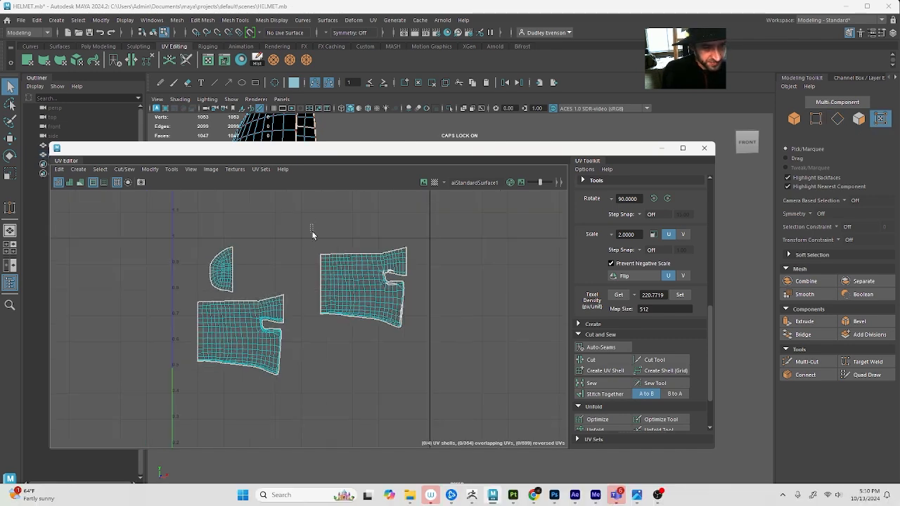
{"action": "left_click_drag", "start_coordinate": [310, 225], "coordinate": [492, 387]}
{"action": "scroll", "coordinate": [492, 387], "scroll_direction": "down", "scroll_amount": 1}
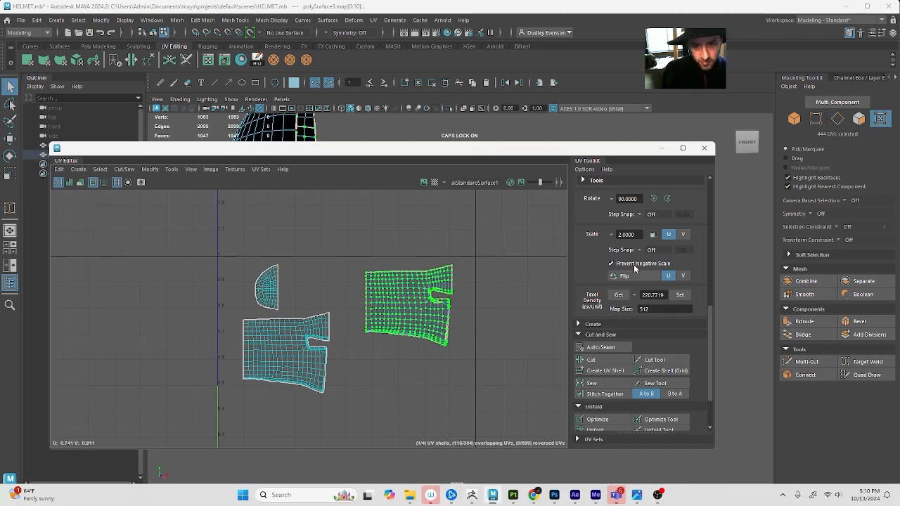
Turn on shaded UV display in the UV Editor to color the helmet shells by their orientation
{"action": "left_click", "coordinate": [426, 184]}
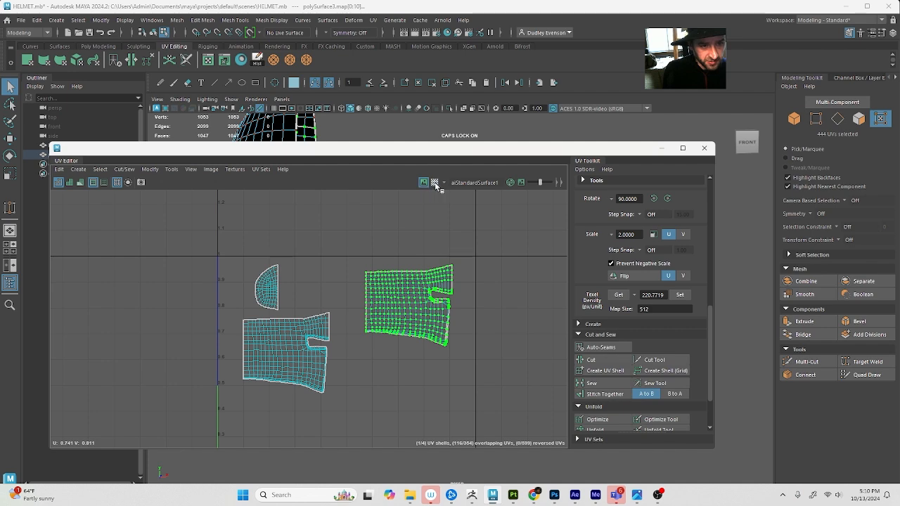
{"action": "left_click", "coordinate": [436, 184]}
{"action": "left_click", "coordinate": [436, 184]}
{"action": "left_click", "coordinate": [91, 182]}
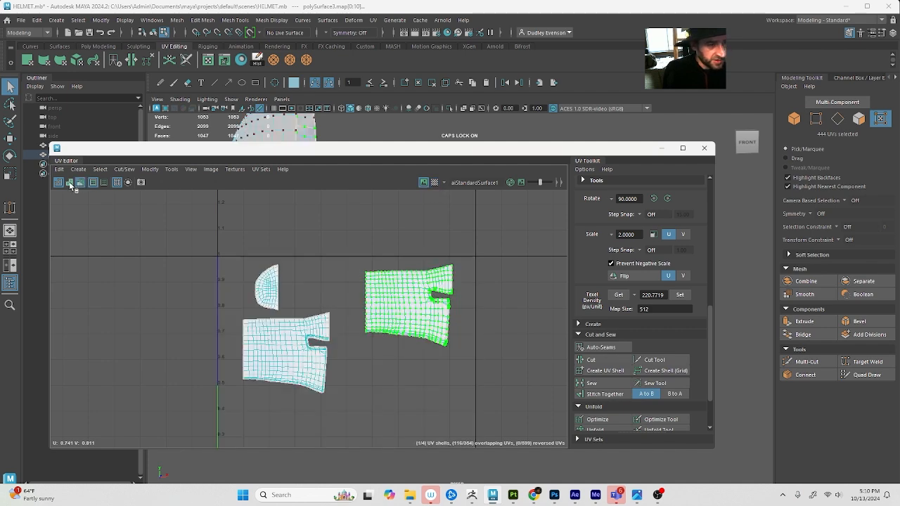
{"action": "left_click", "coordinate": [79, 183]}
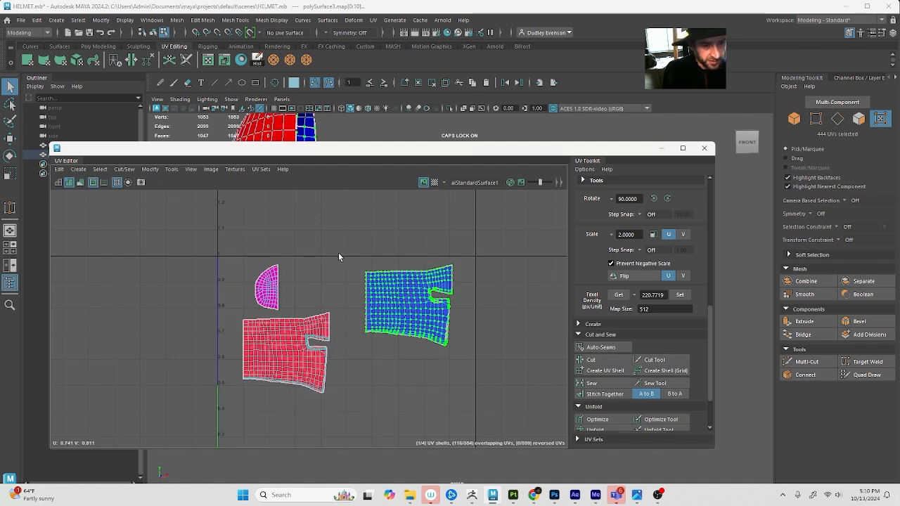
Switch to UV shell selection and move one of the two overlapping cap shells clear of the other
{"action": "left_click_drag", "start_coordinate": [265, 344], "coordinate": [345, 429]}
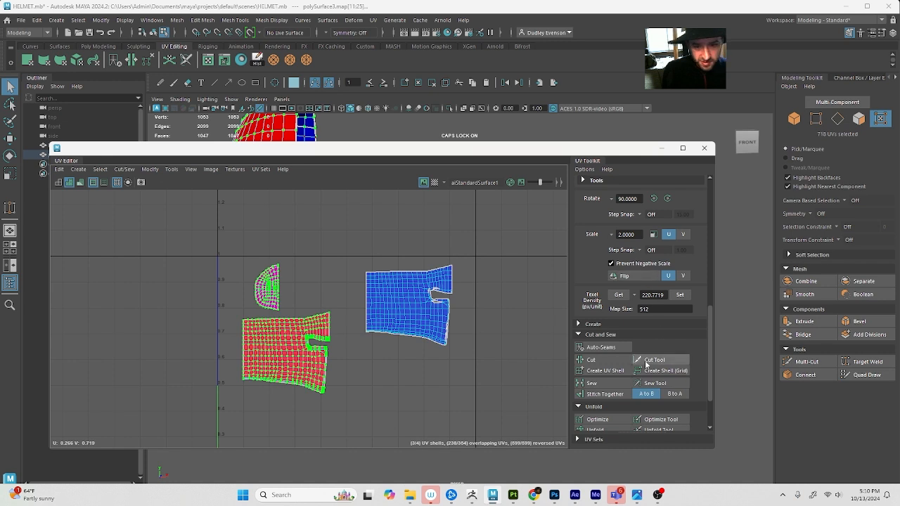
{"action": "left_click", "coordinate": [181, 288]}
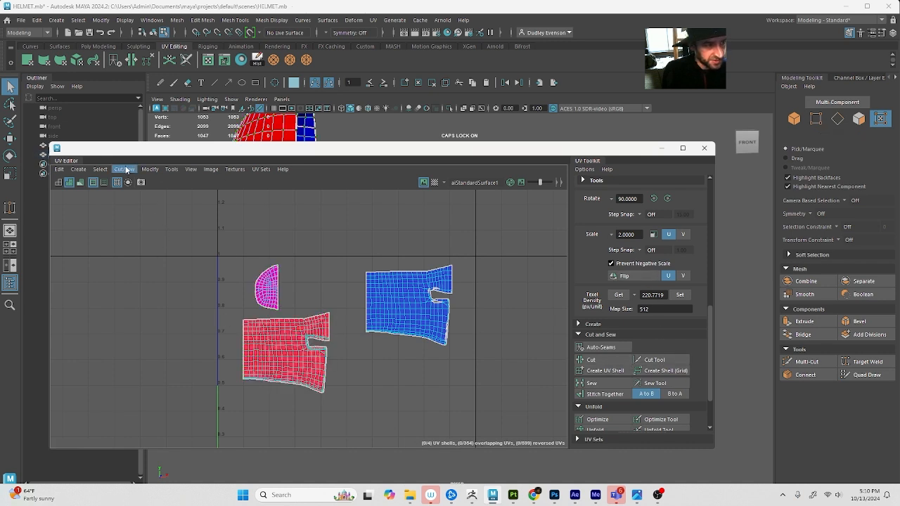
{"action": "left_click", "coordinate": [100, 170]}
{"action": "left_click", "coordinate": [239, 258]}
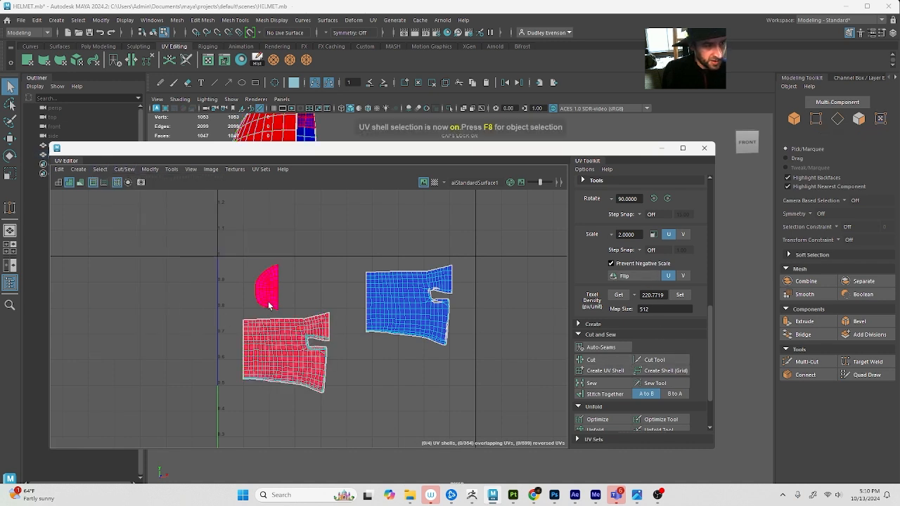
{"action": "left_click", "coordinate": [269, 303]}
{"action": "key", "text": "w"}
{"action": "left_click_drag", "start_coordinate": [268, 288], "coordinate": [313, 280]}
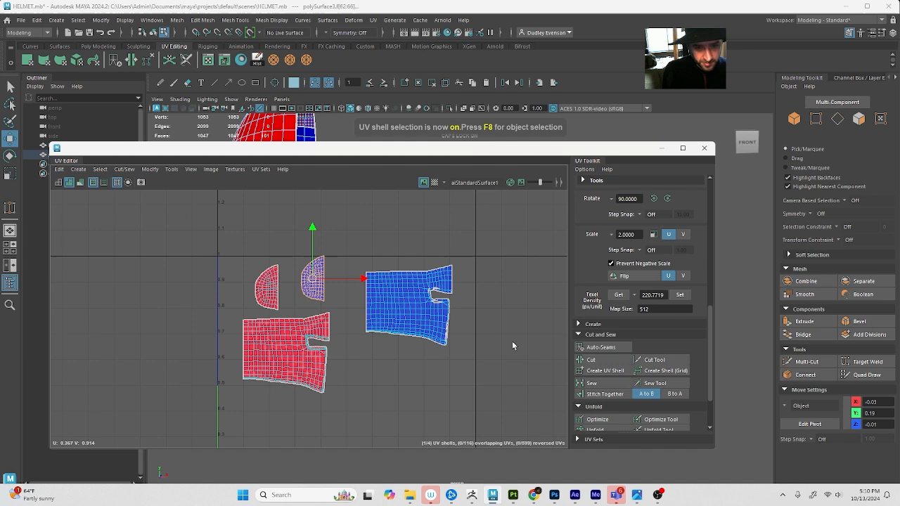
Flip the reversed cap shell and the reversed body shell along U, then clear the selection
{"action": "left_click", "coordinate": [257, 282]}
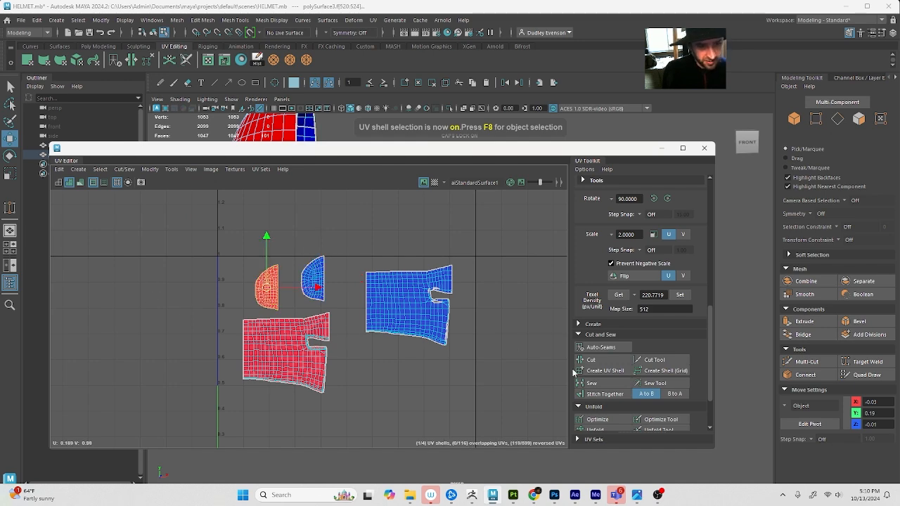
{"action": "left_click", "coordinate": [262, 345]}
{"action": "left_click", "coordinate": [647, 275]}
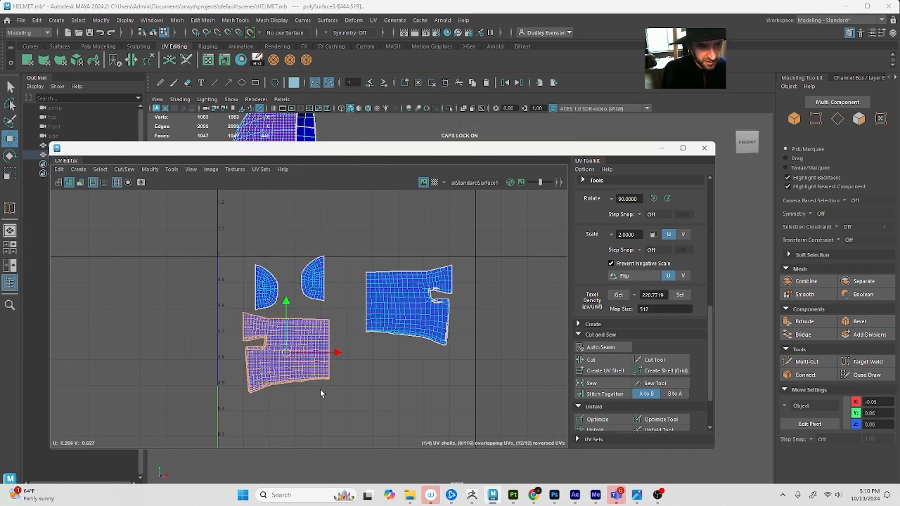
{"action": "left_click", "coordinate": [509, 364]}
{"action": "left_click", "coordinate": [299, 350]}
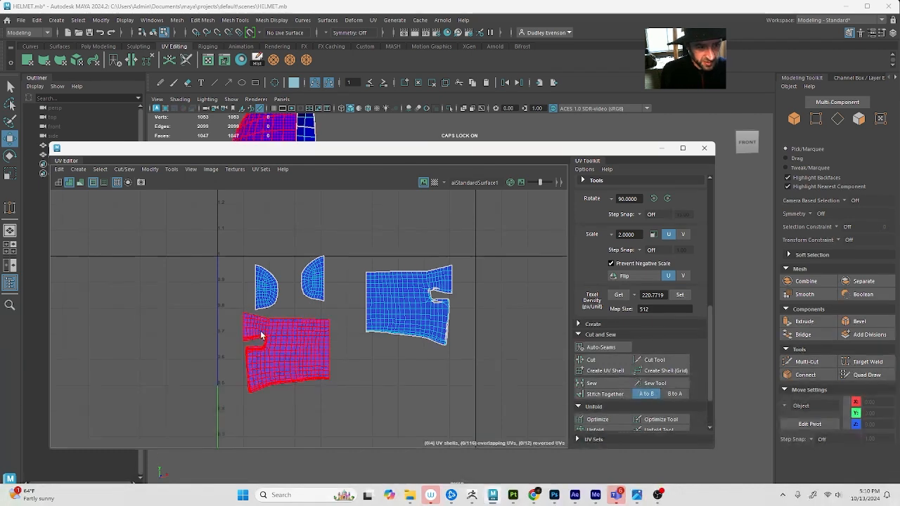
{"action": "left_click", "coordinate": [330, 190]}
{"action": "left_click", "coordinate": [384, 309]}
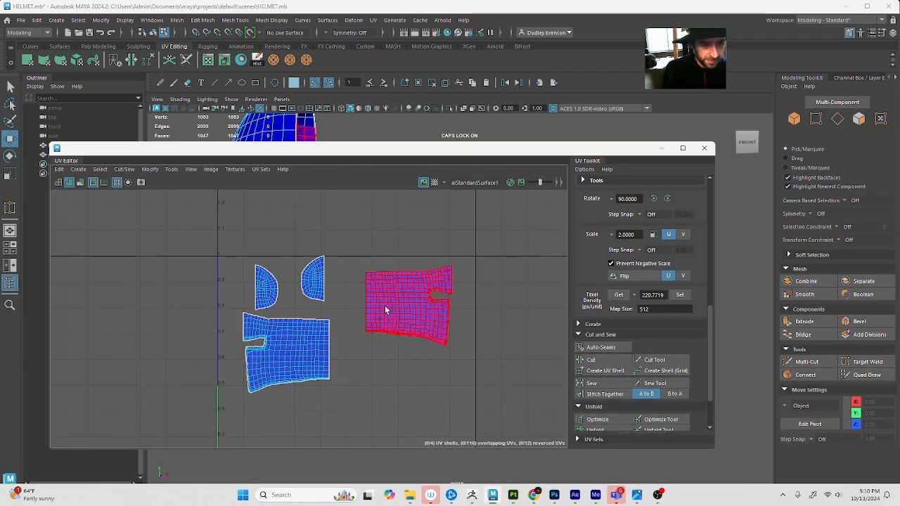
{"action": "left_click", "coordinate": [380, 393]}
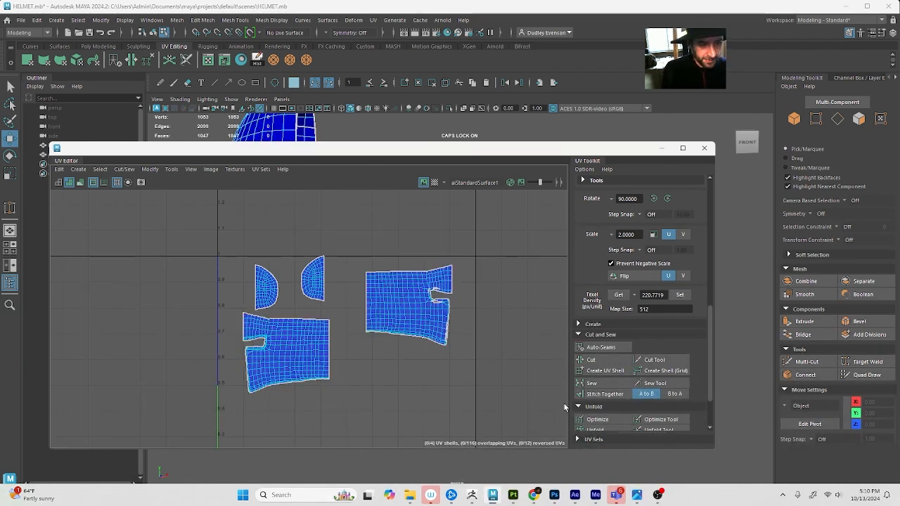
{"action": "left_click", "coordinate": [273, 340]}
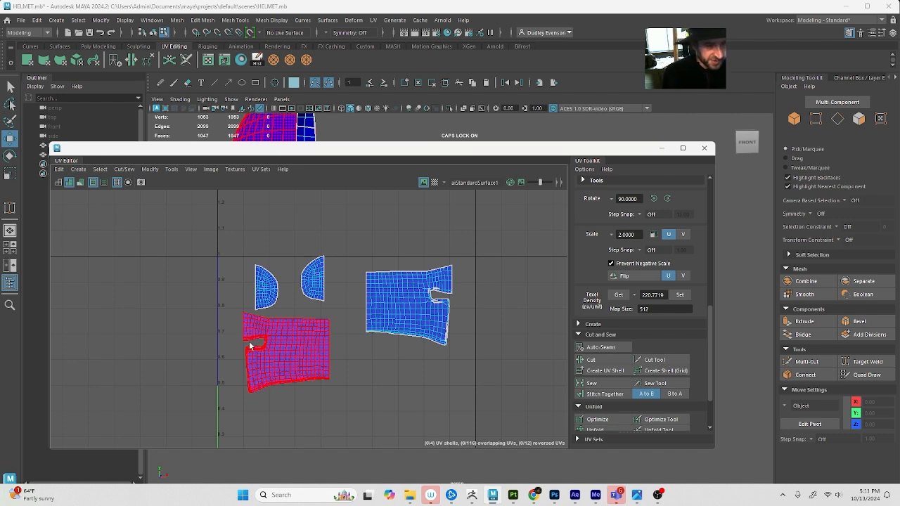
Close the UV Editor and select the whole helmet half as an object, with its channel attributes displayed
{"action": "left_click", "coordinate": [709, 150]}
{"action": "key", "text": "F8"}
{"action": "middle_click_drag", "start_coordinate": [415, 227], "coordinate": [490, 270], "text": "alt"}
{"action": "left_click_drag", "start_coordinate": [431, 249], "coordinate": [354, 233], "text": "alt"}
{"action": "left_click_drag", "start_coordinate": [396, 226], "coordinate": [391, 245], "text": "alt"}
{"action": "left_click", "coordinate": [894, 32]}
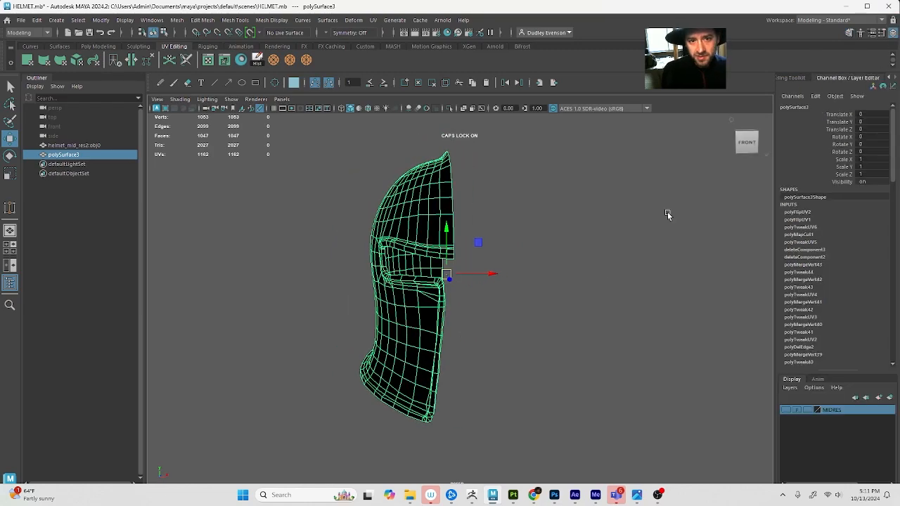
Delete the helmet half's construction history and freeze its transformations
{"action": "left_click", "coordinate": [257, 59]}
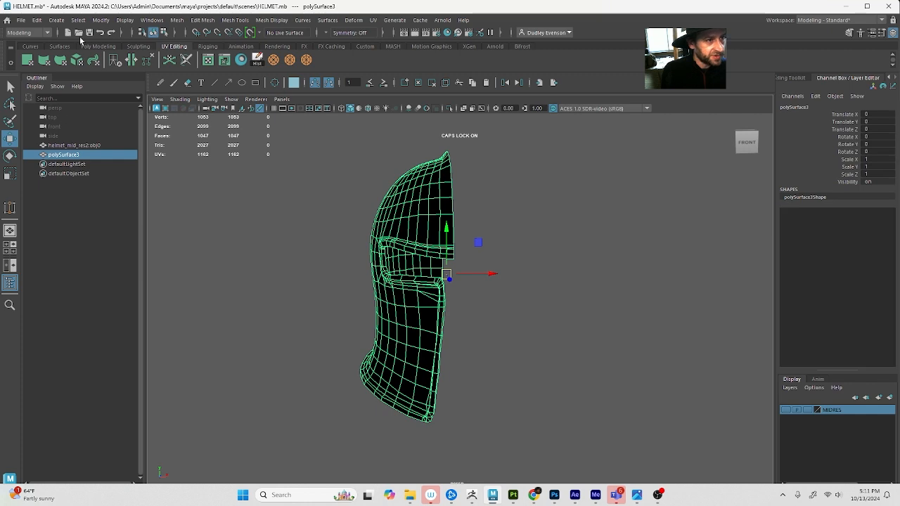
{"action": "left_click", "coordinate": [100, 20]}
{"action": "left_click", "coordinate": [131, 65]}
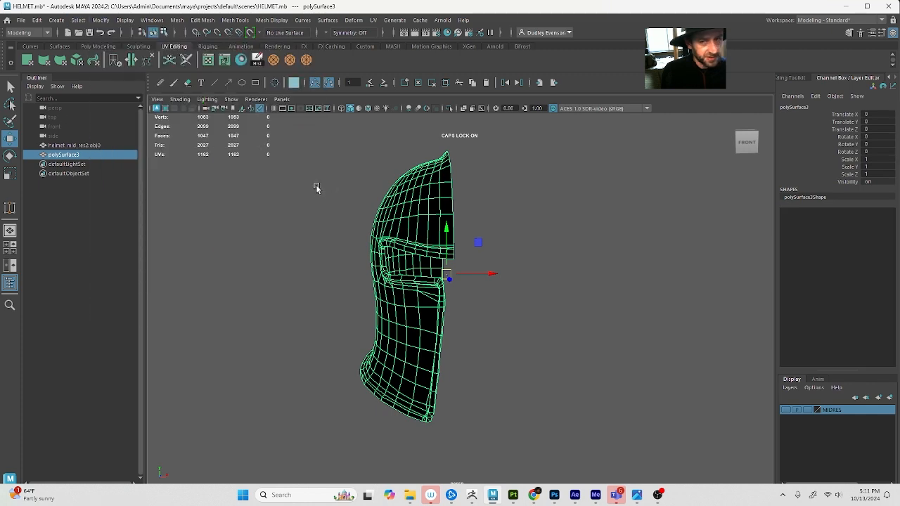
Snap the helmet half's pivot to the grid along the X axis
{"action": "mouse_move", "coordinate": [516, 264]}
{"action": "left_mouse_down", "text": "alt"}
{"action": "mouse_move", "coordinate": [474, 274]}
{"action": "mouse_move", "coordinate": [520, 274]}
{"action": "left_mouse_up", "text": "alt"}
{"action": "key", "text": "x"}
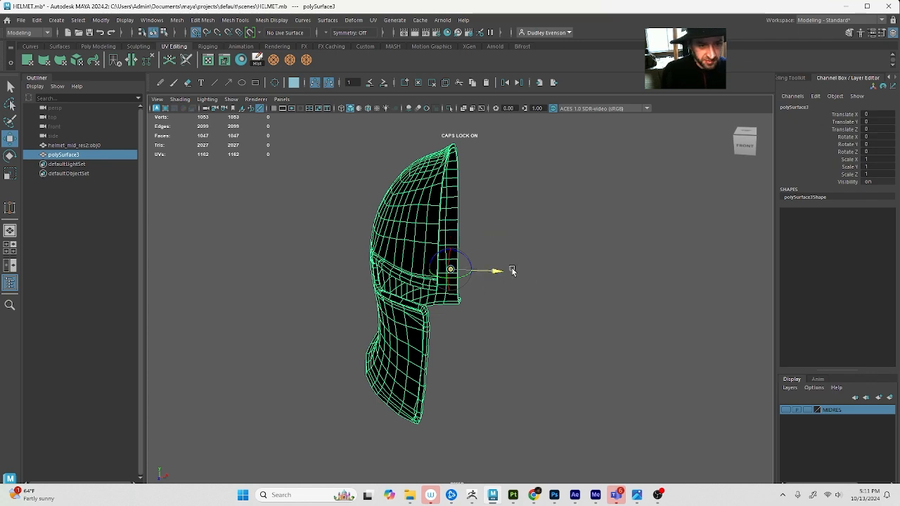
Select both the inner and outer edge loops along the helmet half's open center border and activate the Move tool
{"action": "right_click_drag", "start_coordinate": [450, 201], "coordinate": [443, 173]}
{"action": "key", "text": "q"}
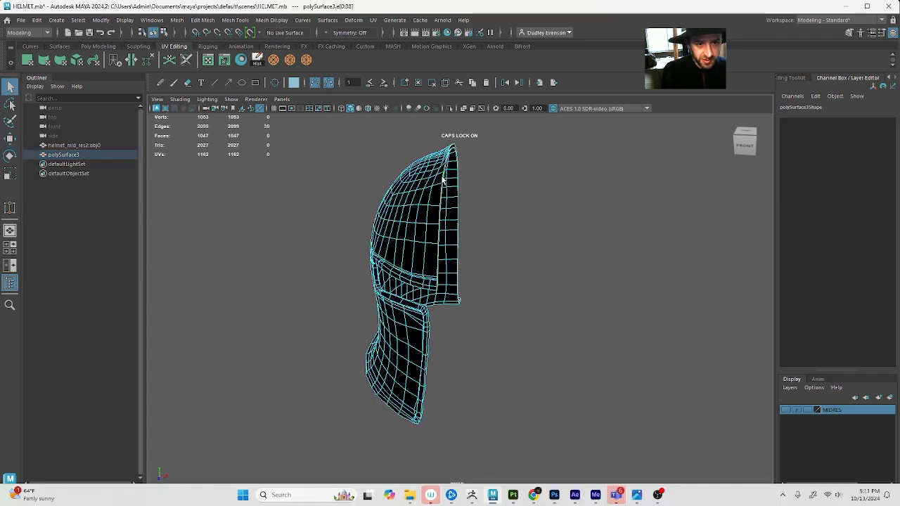
{"action": "left_click_drag", "start_coordinate": [443, 190], "coordinate": [494, 270], "text": "alt"}
{"action": "key", "text": "w"}
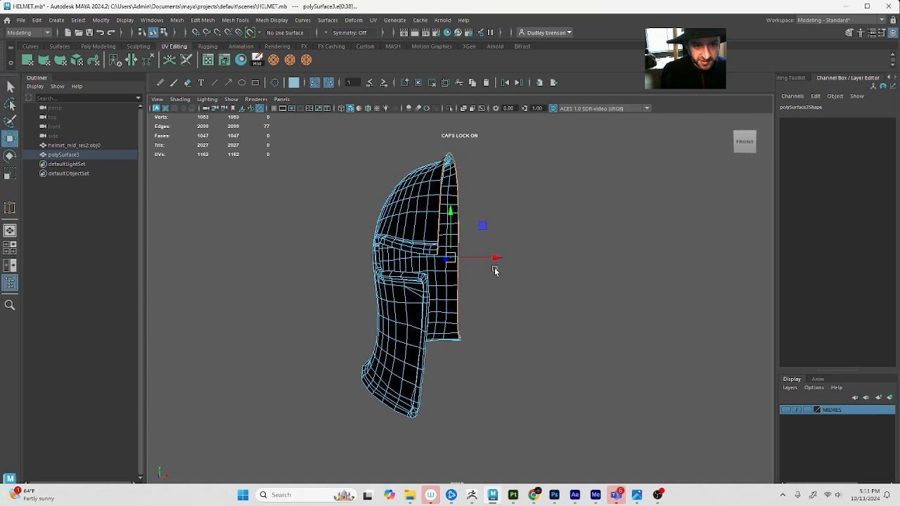
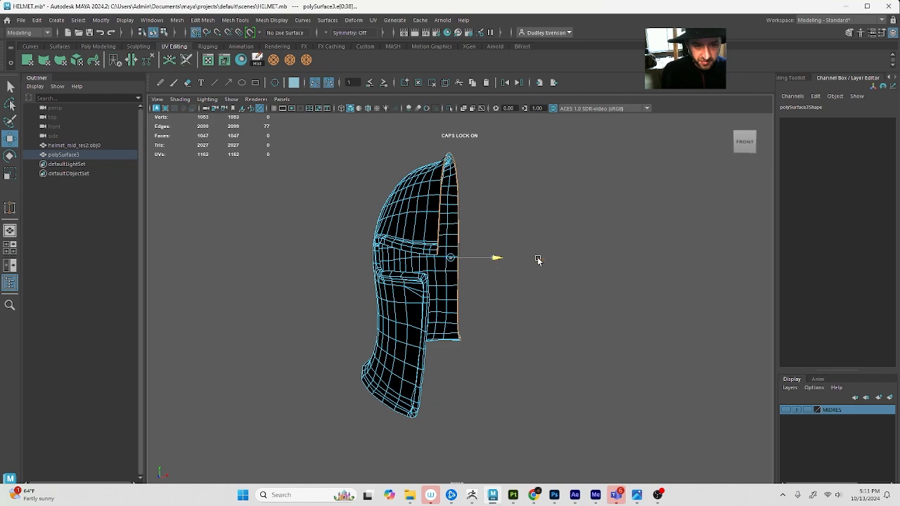
Snap the selected center border edges to the grid along X and return to object selection
{"action": "left_click_drag", "start_coordinate": [494, 274], "coordinate": [499, 277], "text": "alt"}
{"action": "key", "text": "F8"}
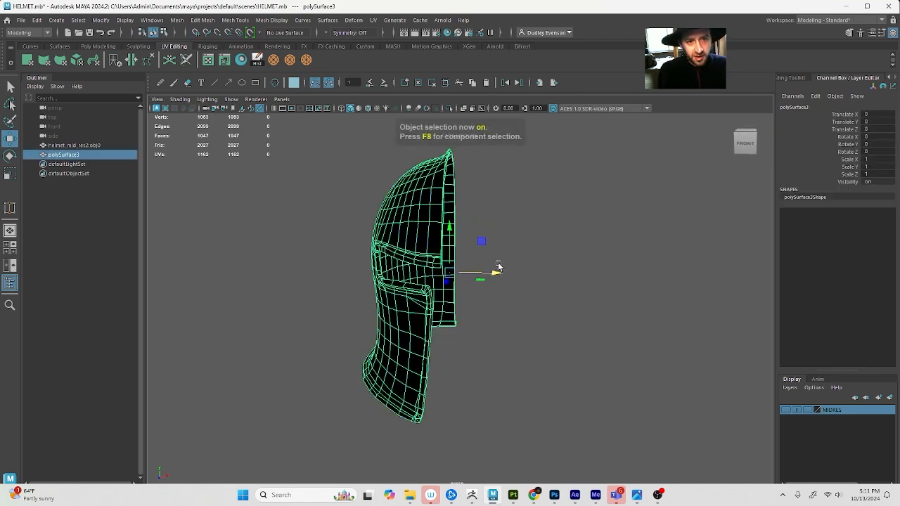
Inspect the helmet half's inner and outer surfaces in shaded display, with and without smooth preview
{"action": "middle_click_drag", "start_coordinate": [496, 267], "coordinate": [517, 320], "text": "alt"}
{"action": "left_click_drag", "start_coordinate": [517, 320], "coordinate": [506, 338], "text": "alt"}
{"action": "right_click_drag", "start_coordinate": [506, 339], "coordinate": [454, 339], "text": "alt"}
{"action": "left_click_drag", "start_coordinate": [454, 339], "coordinate": [472, 350], "text": "alt"}
{"action": "key", "text": "5"}
{"action": "mouse_move", "coordinate": [501, 301]}
{"action": "left_mouse_down", "text": "alt"}
{"action": "mouse_move", "coordinate": [393, 251]}
{"action": "mouse_move", "coordinate": [424, 286]}
{"action": "left_mouse_up", "text": "alt"}
{"action": "right_click_drag", "start_coordinate": [424, 287], "coordinate": [512, 305], "text": "alt"}
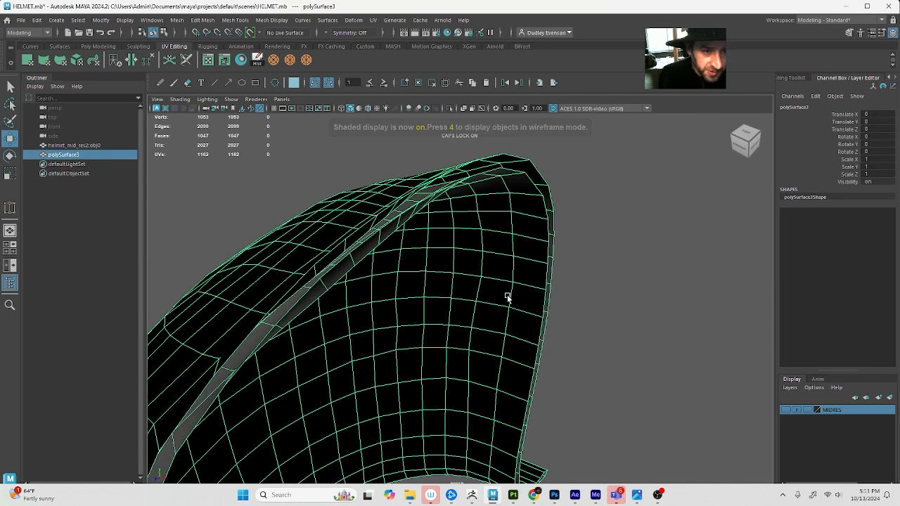
{"action": "key", "text": "3"}
{"action": "key", "text": "1"}
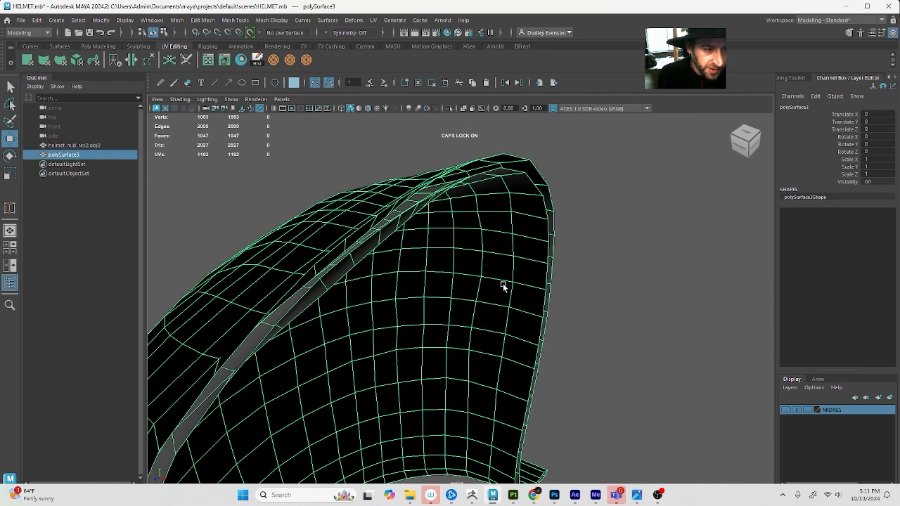
{"action": "left_click_drag", "start_coordinate": [502, 286], "coordinate": [542, 281], "text": "alt"}
{"action": "right_click_drag", "start_coordinate": [543, 281], "coordinate": [454, 263], "text": "alt"}
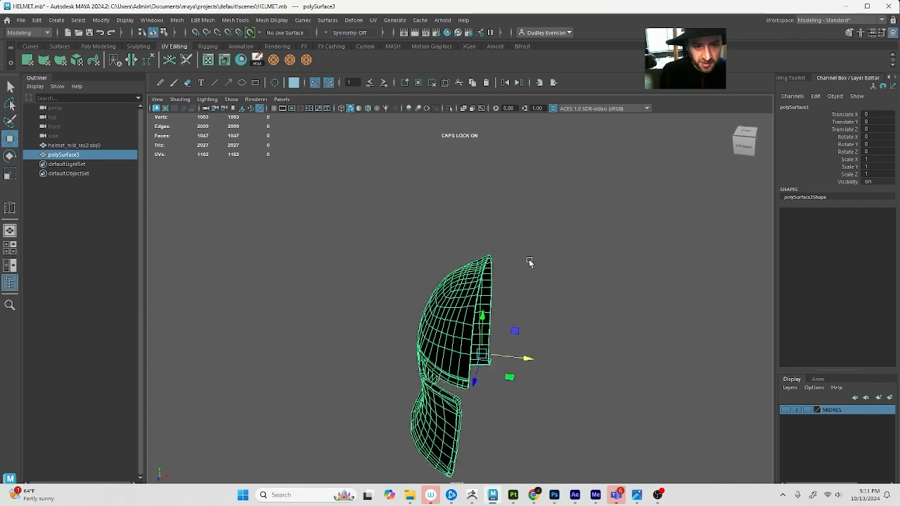
{"action": "left_click_drag", "start_coordinate": [529, 262], "coordinate": [492, 285], "text": "alt"}
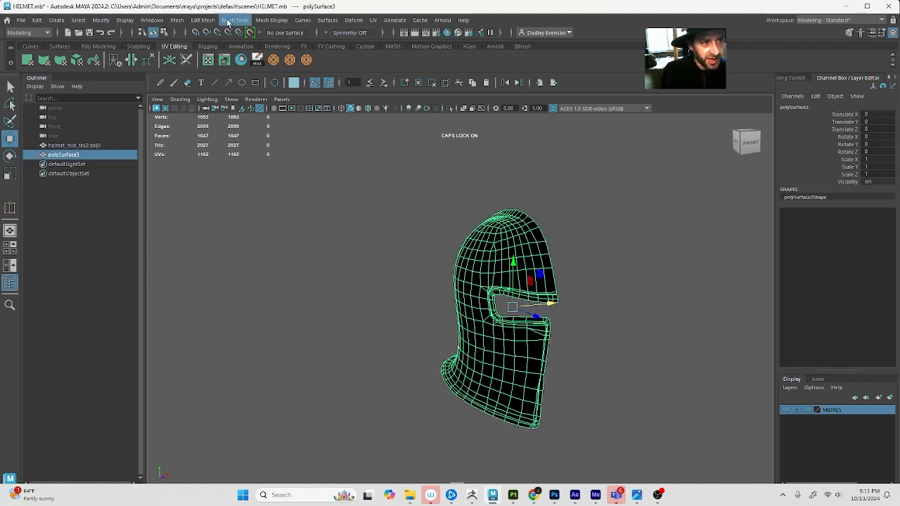
Reverse the normals of the helmet half and check its faces from the front
{"action": "left_click", "coordinate": [273, 20]}
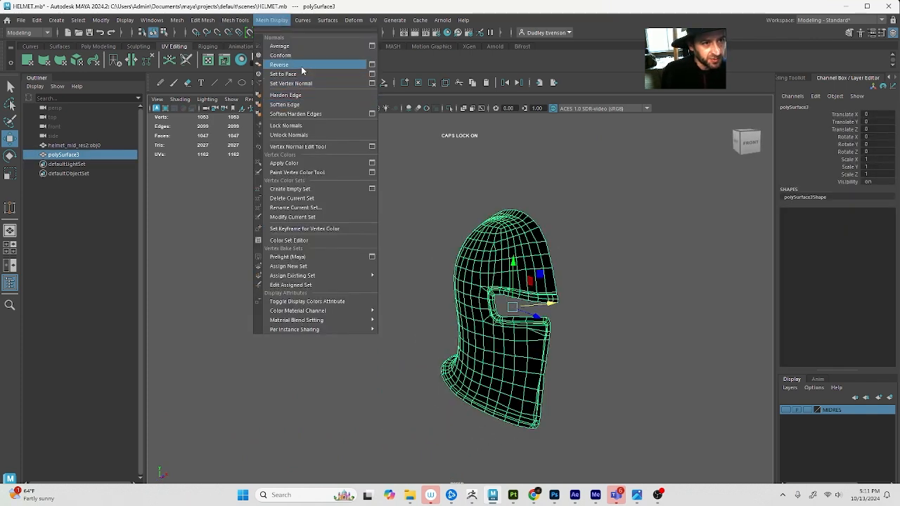
{"action": "left_click", "coordinate": [281, 72]}
{"action": "left_click", "coordinate": [636, 240]}
{"action": "left_click_drag", "start_coordinate": [619, 247], "coordinate": [384, 252], "text": "alt"}
{"action": "left_click", "coordinate": [420, 249]}
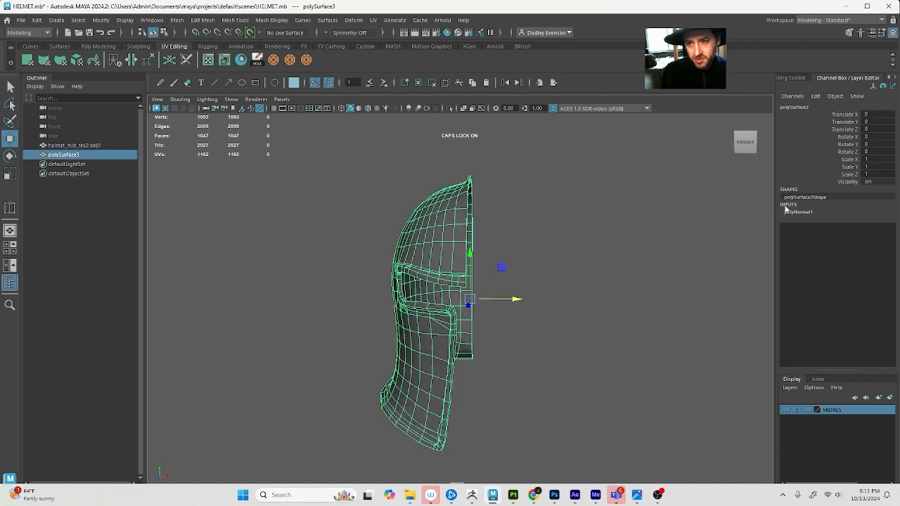
Duplicate the helmet half and mirror the copy by setting its Scale X to -1
{"action": "key", "text": "ctrl+d"}
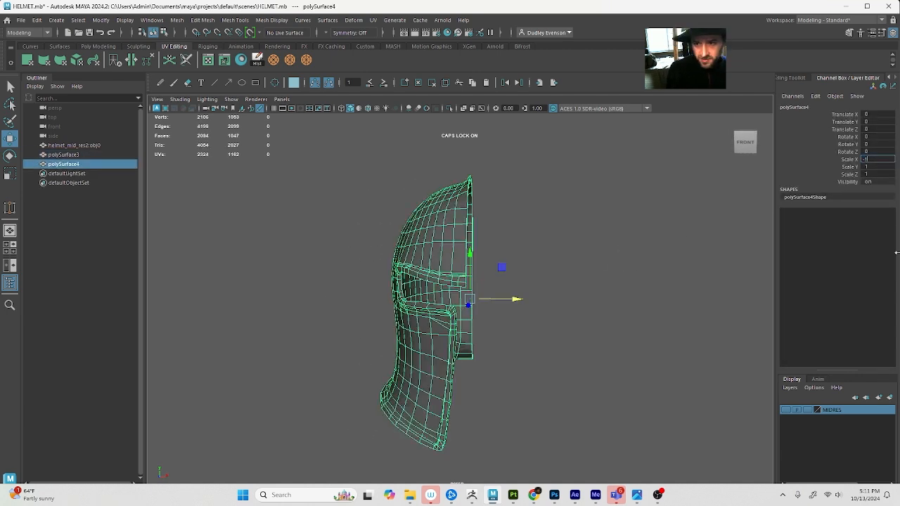
{"action": "type", "text": "-1"}
{"action": "key", "text": "Tab"}
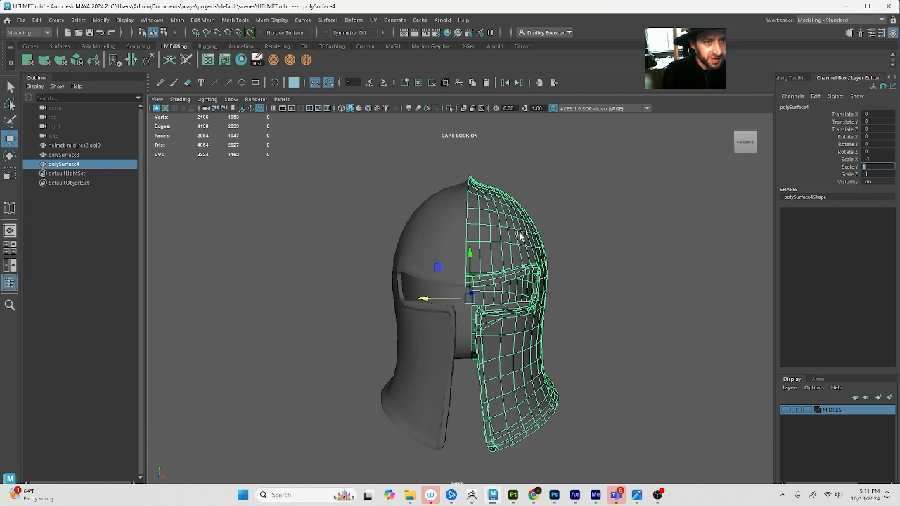
Select both the original and mirrored helmet halves and combine them into one mesh
{"action": "left_click", "coordinate": [463, 226], "text": "shift"}
{"action": "left_click", "coordinate": [93, 47]}
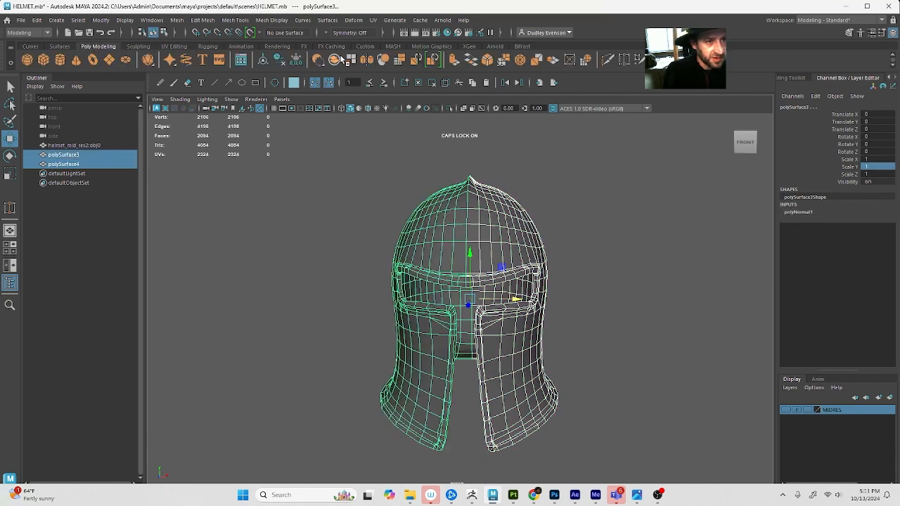
{"action": "right_click_drag", "start_coordinate": [421, 202], "coordinate": [358, 186]}
Select all vertices of the combined helmet and merge them with a threshold of 0.0010
{"action": "left_click_drag", "start_coordinate": [321, 161], "coordinate": [596, 466]}
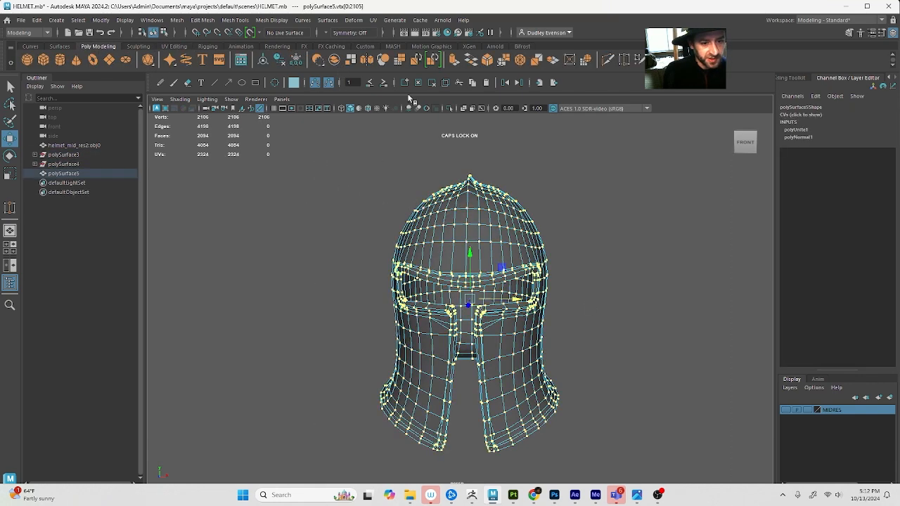
{"action": "left_click", "coordinate": [176, 20]}
{"action": "mouse_move", "coordinate": [212, 22]}
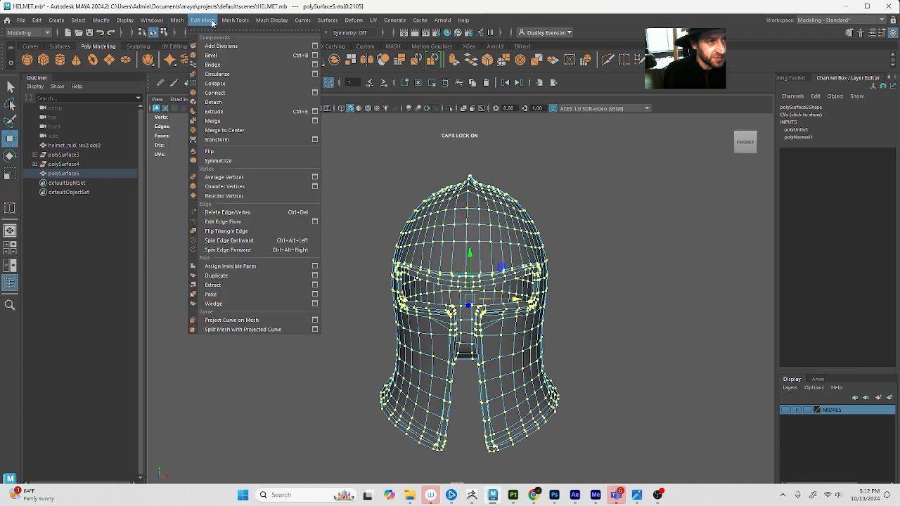
{"action": "left_click", "coordinate": [314, 119]}
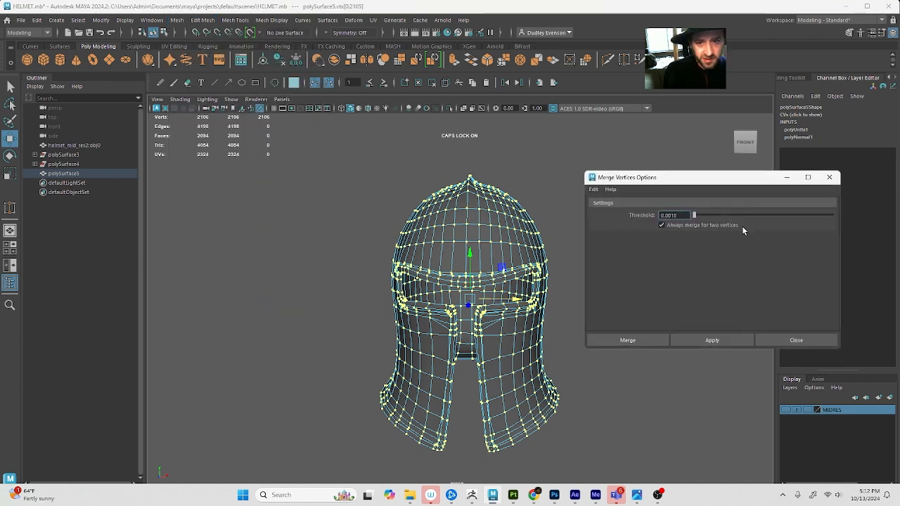
{"action": "left_click", "coordinate": [649, 338]}
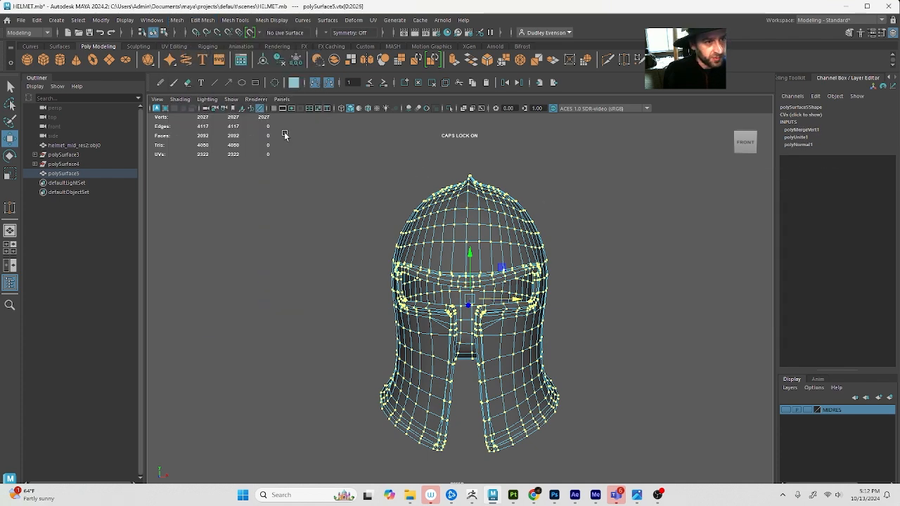
Inspect the merged helmet with and without smooth preview, looking closely at the cheek guard's front edge
{"action": "left_click", "coordinate": [436, 200]}
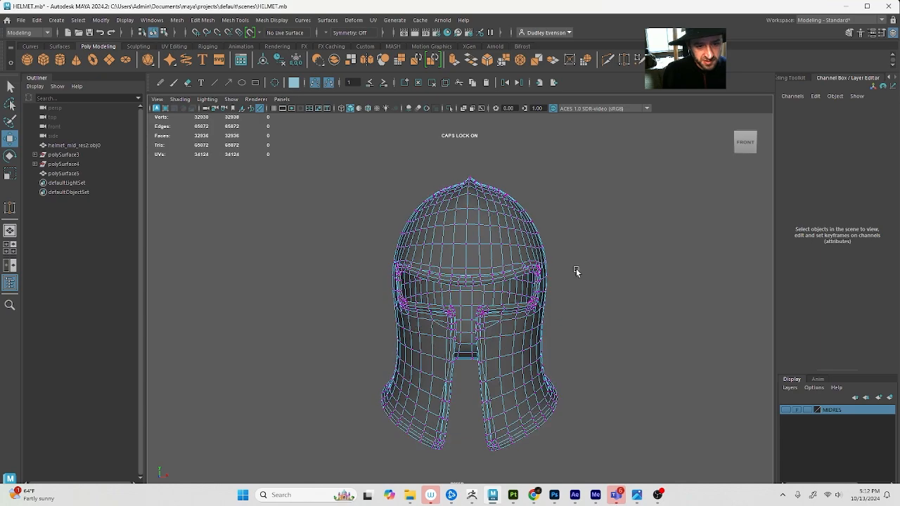
{"action": "key", "text": "1"}
{"action": "left_click_drag", "start_coordinate": [524, 310], "coordinate": [584, 307], "text": "alt"}
{"action": "middle_click_drag", "start_coordinate": [584, 307], "coordinate": [507, 298], "text": "alt"}
{"action": "right_click_drag", "start_coordinate": [507, 298], "coordinate": [552, 313], "text": "alt"}
{"action": "left_click_drag", "start_coordinate": [487, 385], "coordinate": [538, 382], "text": "alt"}
{"action": "right_click_drag", "start_coordinate": [538, 382], "coordinate": [552, 405], "text": "alt"}
{"action": "left_click_drag", "start_coordinate": [553, 405], "coordinate": [546, 319], "text": "alt"}
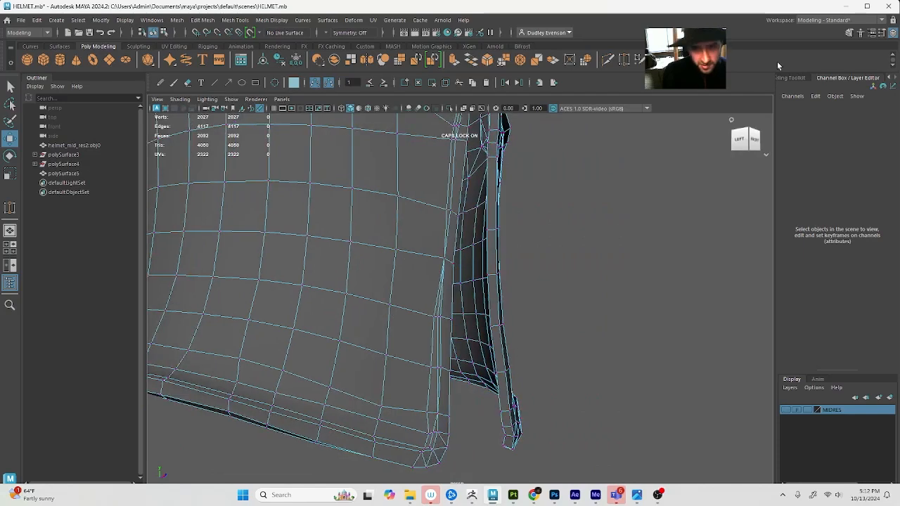
Undo the vertex merge and the combine, and delete the mirrored copy of the helmet half
{"action": "scroll", "coordinate": [544, 285], "scroll_direction": "down", "scroll_amount": 6}
{"action": "key", "text": "ctrl+z"}
{"action": "scroll", "coordinate": [540, 291], "scroll_direction": "up", "scroll_amount": 3}
{"action": "key", "text": "ctrl+z"}
{"action": "key", "text": "ctrl+z"}
{"action": "key", "text": "ctrl+z"}
{"action": "key", "text": "ctrl+z"}
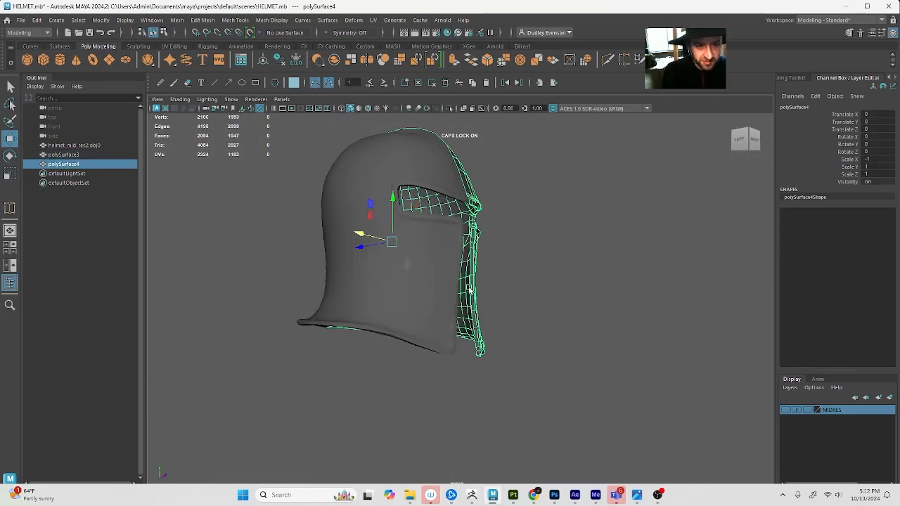
{"action": "key", "text": "Delete"}
Step back through the recent edits to the single helmet half, keeping its normals reversed
{"action": "left_click", "coordinate": [428, 279]}
{"action": "key", "text": "h"}
{"action": "key", "text": "h"}
{"action": "scroll", "coordinate": [471, 265], "scroll_direction": "up", "scroll_amount": 1}
{"action": "scroll", "coordinate": [505, 277], "scroll_direction": "up", "scroll_amount": 1}
{"action": "left_click_drag", "start_coordinate": [476, 268], "coordinate": [534, 279], "text": "alt"}
{"action": "key", "text": "ctrl+z"}
{"action": "key", "text": "ctrl+z"}
{"action": "key", "text": "ctrl+z"}
{"action": "key", "text": "ctrl+z"}
{"action": "key", "text": "ctrl+z"}
{"action": "key", "text": "ctrl+z"}
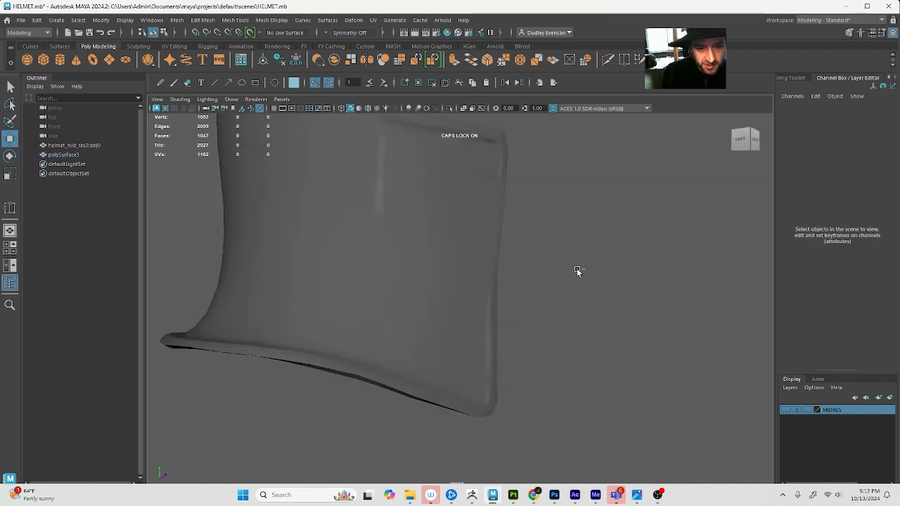
{"action": "key", "text": "ctrl+z"}
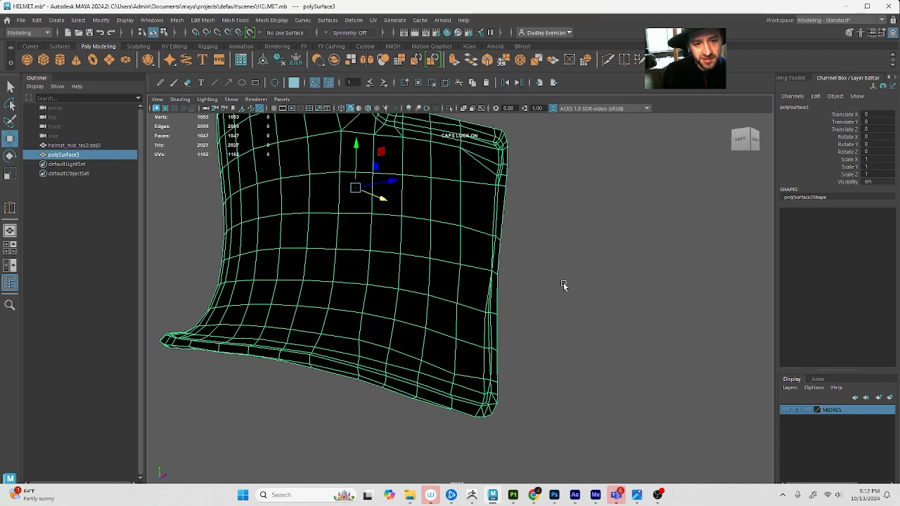
{"action": "key", "text": "ctrl+z"}
Cut a new edge path with Multi-Cut between the edge rows along the cheek guard's front border
{"action": "left_click", "coordinate": [849, 34]}
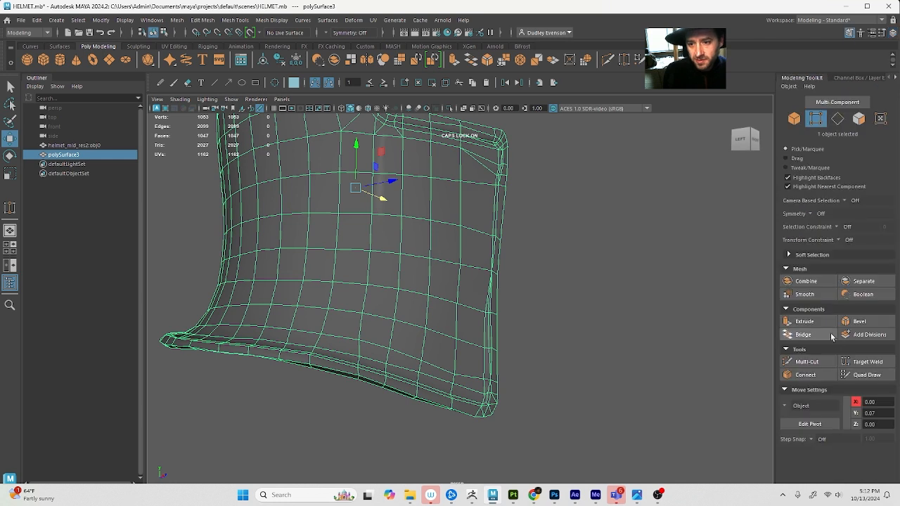
{"action": "left_click", "coordinate": [806, 361]}
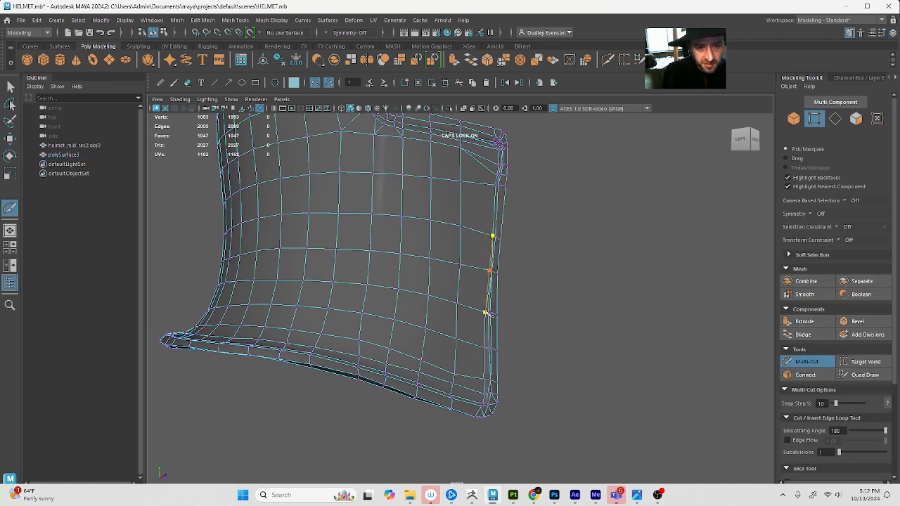
{"action": "key", "text": "q"}
{"action": "right_click_drag", "start_coordinate": [485, 336], "coordinate": [502, 341], "text": "alt"}
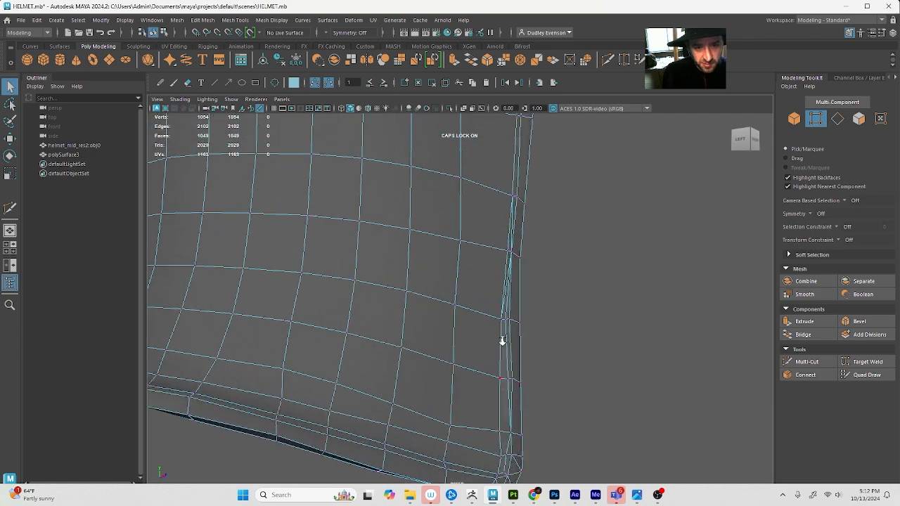
{"action": "left_click_drag", "start_coordinate": [502, 341], "coordinate": [485, 335], "text": "alt"}
{"action": "middle_click_drag", "start_coordinate": [452, 329], "coordinate": [472, 348], "text": "alt"}
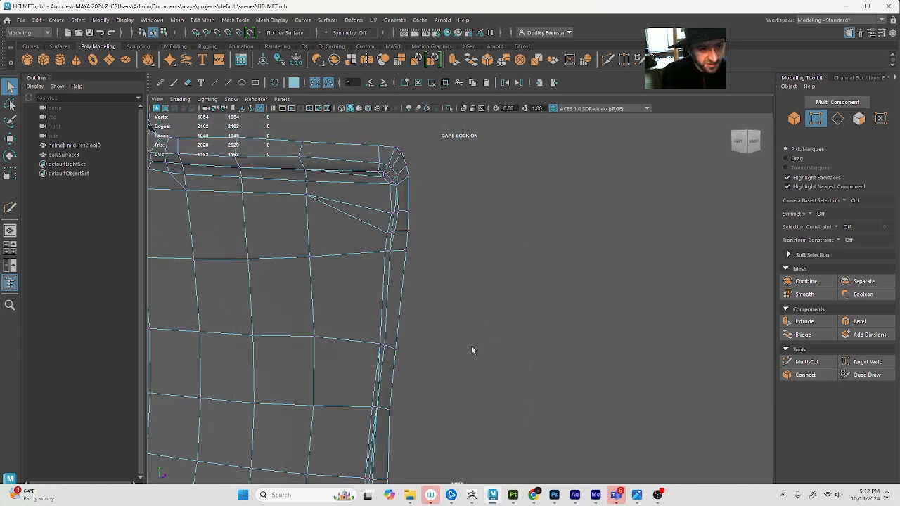
Select and frame the new vertex on the cheek guard's front border, and show the MIDRES layer as reference
{"action": "left_click", "coordinate": [373, 407]}
{"action": "key", "text": "f"}
{"action": "right_click_drag", "start_coordinate": [426, 366], "coordinate": [557, 345], "text": "alt"}
{"action": "left_click_drag", "start_coordinate": [558, 344], "coordinate": [537, 346], "text": "alt"}
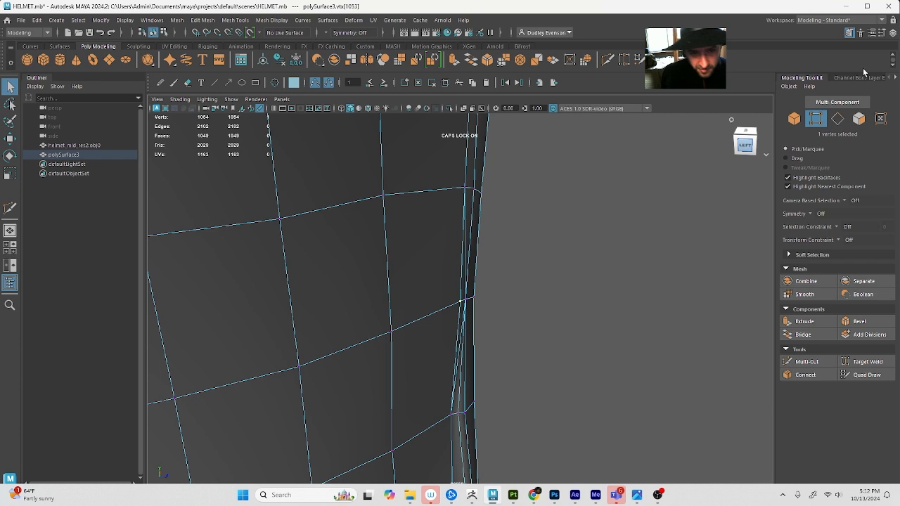
{"action": "left_click", "coordinate": [890, 35]}
{"action": "left_click", "coordinate": [785, 409]}
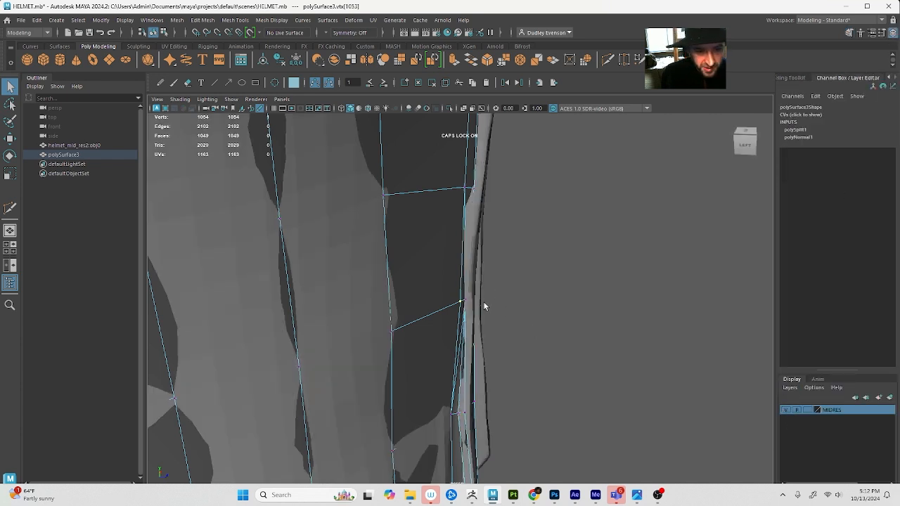
Adjust the neighbouring vertex on the cheek guard's front border with the Move tool, and hide the MIDRES layer
{"action": "mouse_move", "coordinate": [484, 307]}
{"action": "left_mouse_down", "text": "alt"}
{"action": "mouse_move", "coordinate": [460, 301]}
{"action": "mouse_move", "coordinate": [487, 303]}
{"action": "left_mouse_up", "text": "alt"}
{"action": "key", "text": "w"}
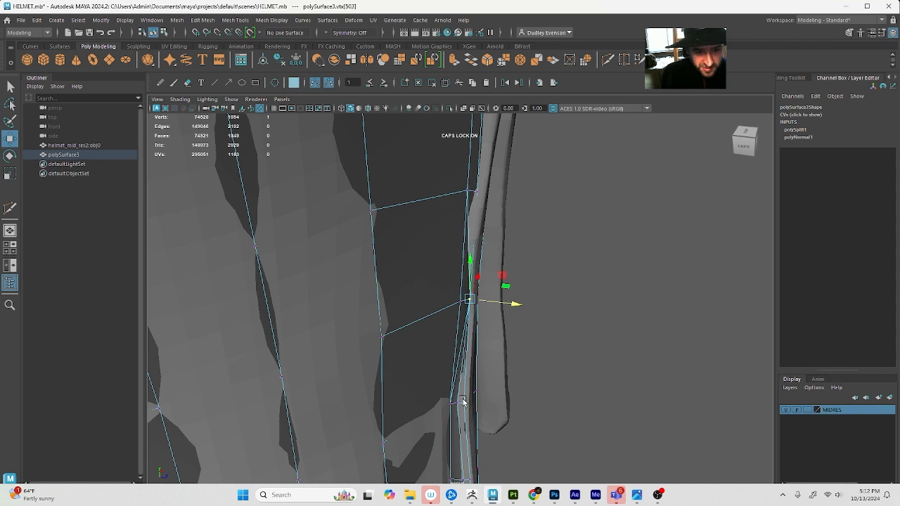
{"action": "left_click", "coordinate": [786, 411]}
{"action": "left_click_drag", "start_coordinate": [678, 360], "coordinate": [610, 351], "text": "alt"}
Delete the two redundant edges above and below the adjusted vertex on the cheek guard's front border
{"action": "key", "text": "q"}
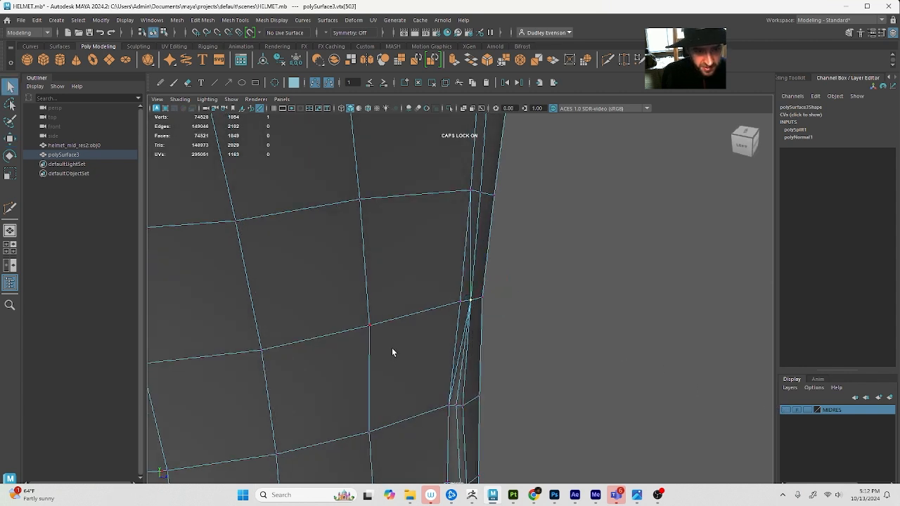
{"action": "right_click_drag", "start_coordinate": [460, 356], "coordinate": [463, 316]}
{"action": "left_click", "coordinate": [469, 257]}
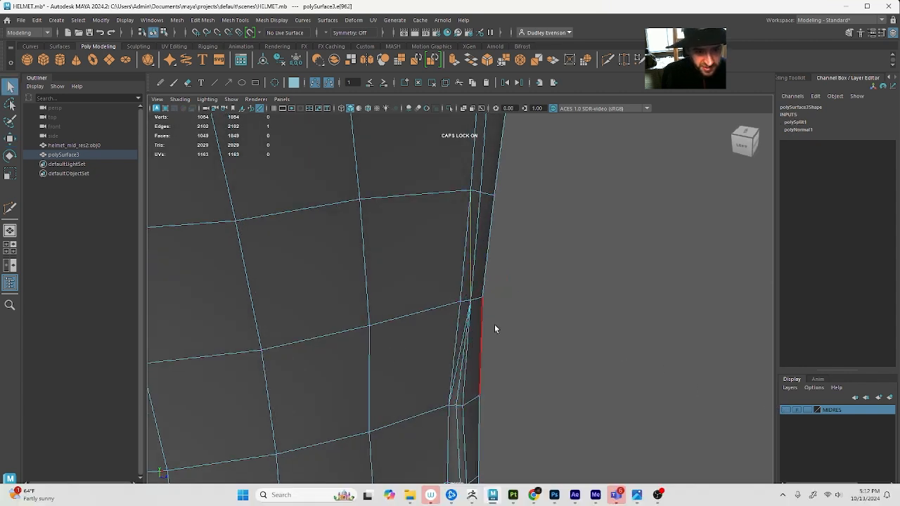
{"action": "key", "text": "Delete"}
{"action": "left_click", "coordinate": [458, 368]}
{"action": "key", "text": "Delete"}
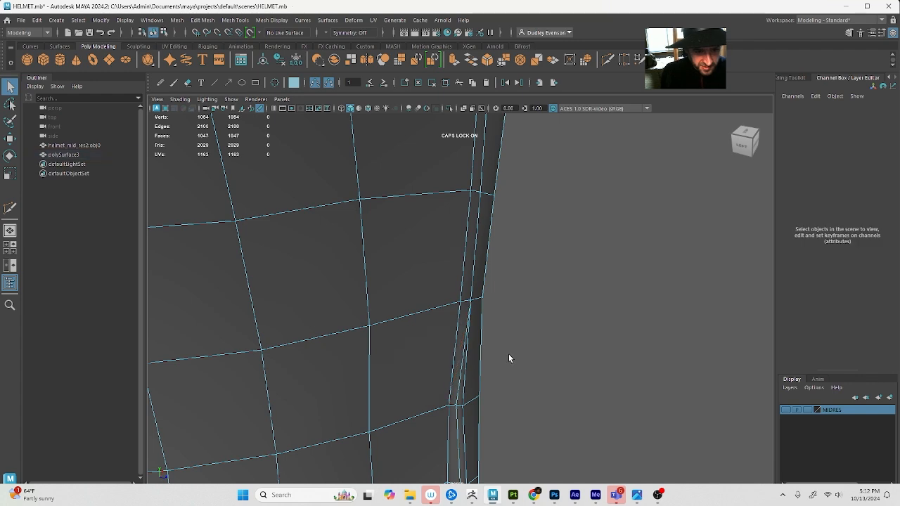
Check the cleaned border, select the helmet half as an object, and delete its construction history
{"action": "left_click_drag", "start_coordinate": [544, 370], "coordinate": [526, 359], "text": "alt"}
{"action": "right_click_drag", "start_coordinate": [526, 358], "coordinate": [473, 357], "text": "alt"}
{"action": "left_click_drag", "start_coordinate": [473, 357], "coordinate": [508, 359], "text": "alt"}
{"action": "key", "text": "F8"}
{"action": "key", "text": "F8"}
{"action": "left_click_drag", "start_coordinate": [521, 278], "coordinate": [482, 309], "text": "alt"}
{"action": "middle_click_drag", "start_coordinate": [482, 307], "coordinate": [483, 314], "text": "alt"}
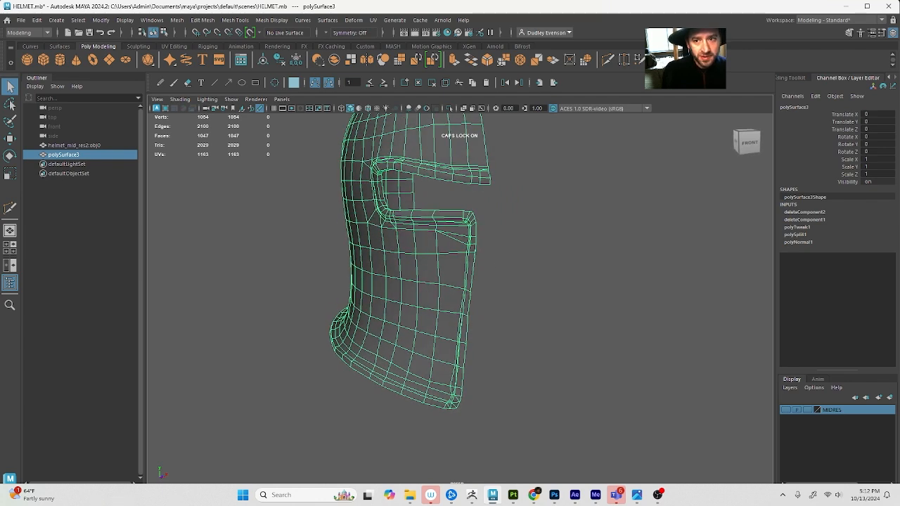
{"action": "key", "text": "alt+shift+d"}
Duplicate the cleaned helmet half and set the copy's Scale X to -1 to mirror it
{"action": "key", "text": "ctrl+d"}
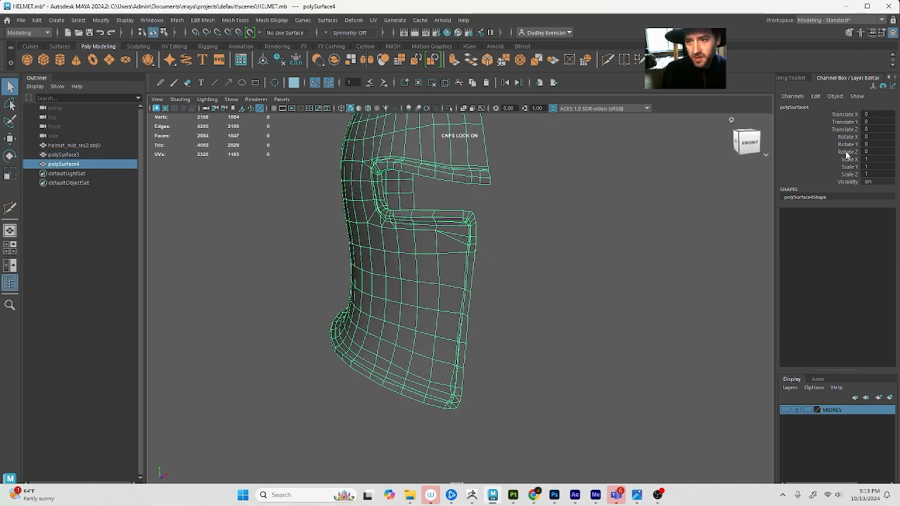
{"action": "type", "text": "-1"}
{"action": "key", "text": "Tab"}
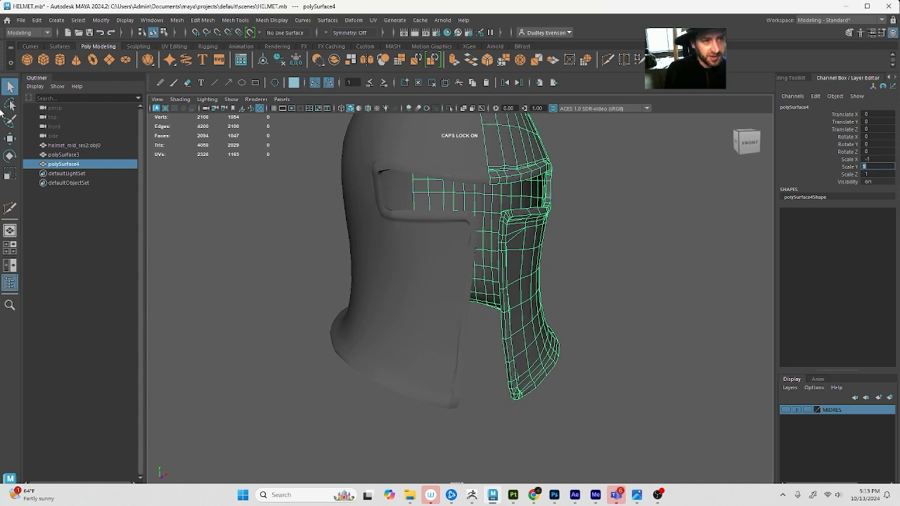
Add the original half to the selection and combine both cleaned helmet halves into a single mesh
{"action": "left_click", "coordinate": [404, 227], "text": "shift"}
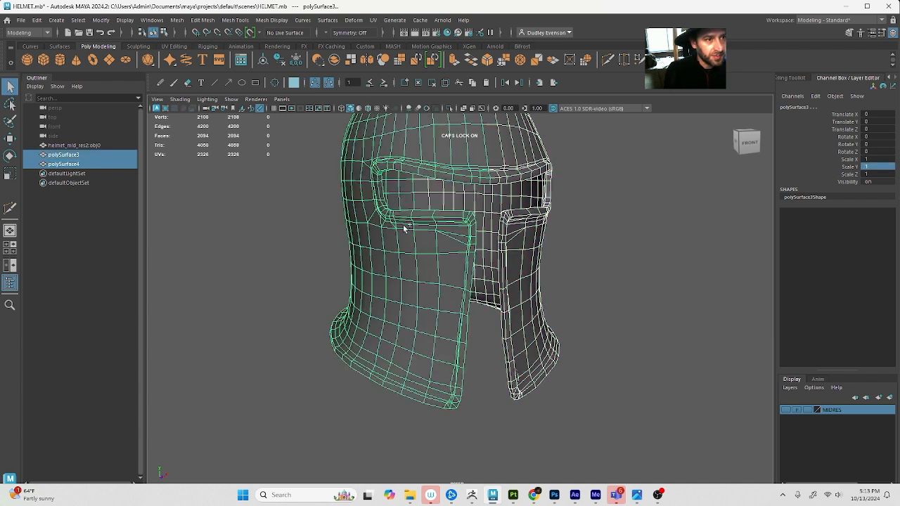
{"action": "left_click", "coordinate": [334, 60]}
Try to merge the vertices of the whole combined helmet in object selection, and undo the merge
{"action": "left_click", "coordinate": [234, 20]}
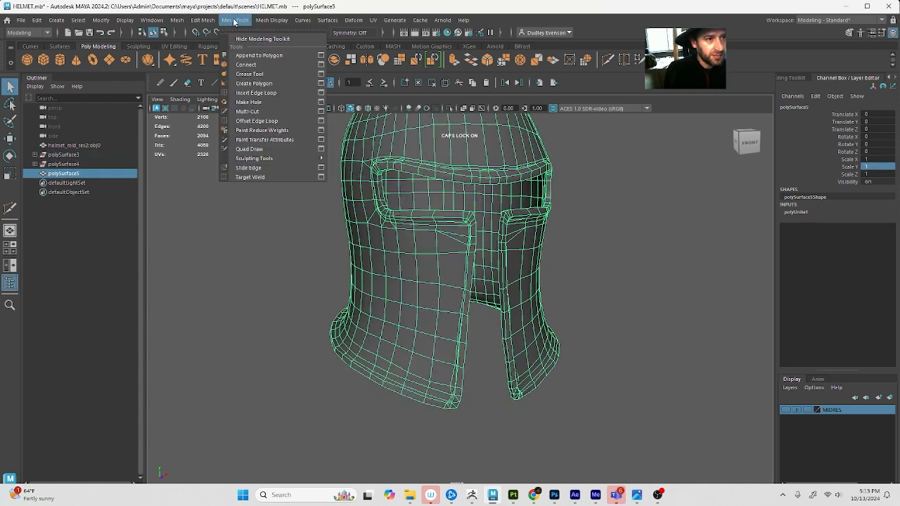
{"action": "mouse_move", "coordinate": [196, 20]}
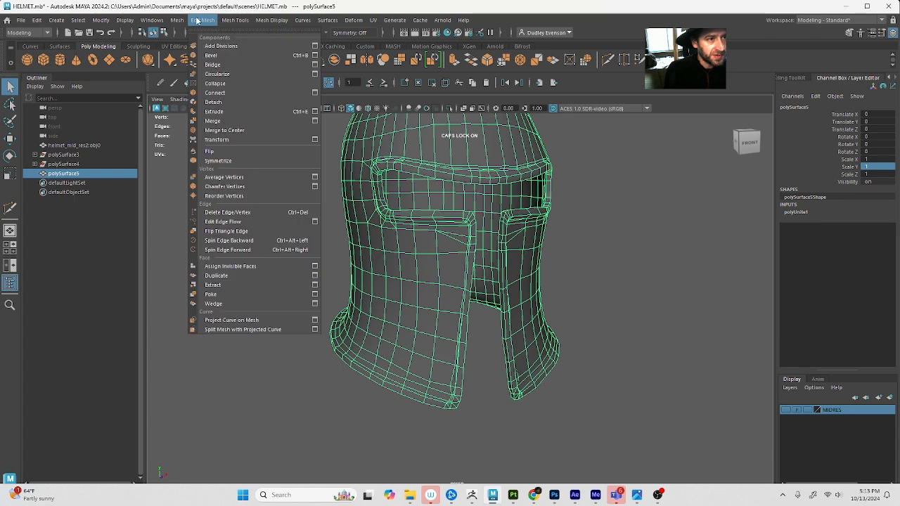
{"action": "left_click", "coordinate": [315, 120]}
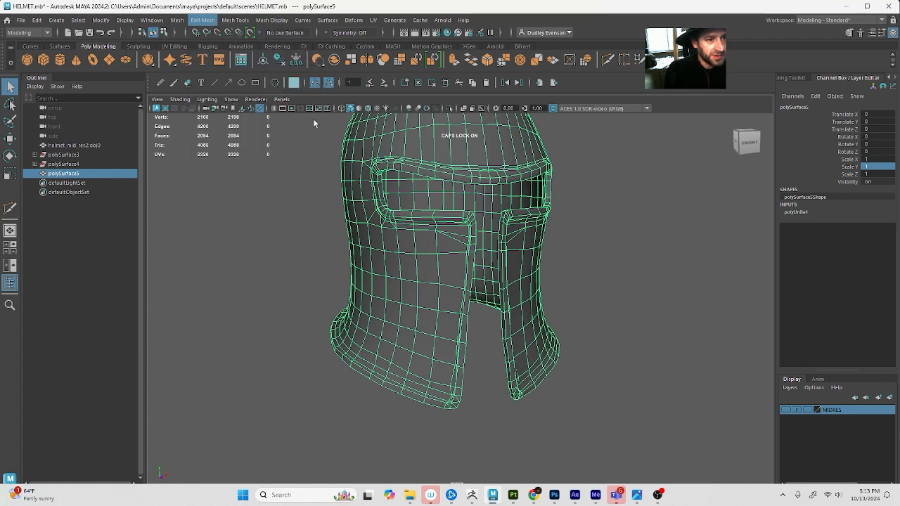
{"action": "left_click", "coordinate": [646, 340]}
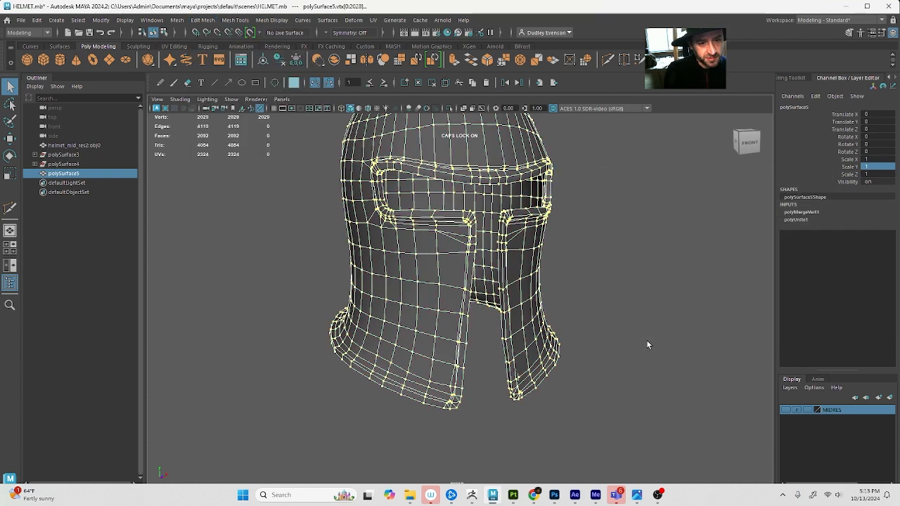
{"action": "left_click_drag", "start_coordinate": [646, 339], "coordinate": [603, 345], "text": "alt"}
{"action": "left_click_drag", "start_coordinate": [445, 271], "coordinate": [407, 277], "text": "alt"}
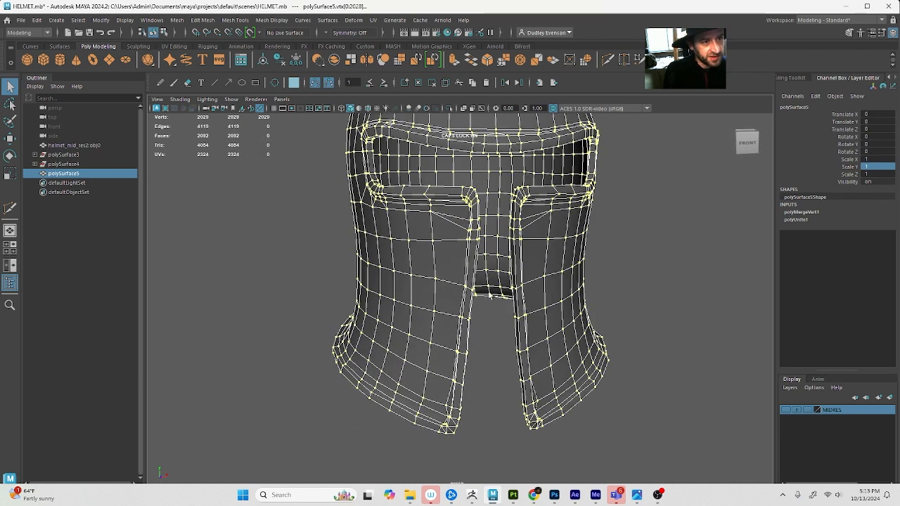
{"action": "right_click_drag", "start_coordinate": [456, 280], "coordinate": [432, 284], "text": "alt"}
{"action": "key", "text": "ctrl+z"}
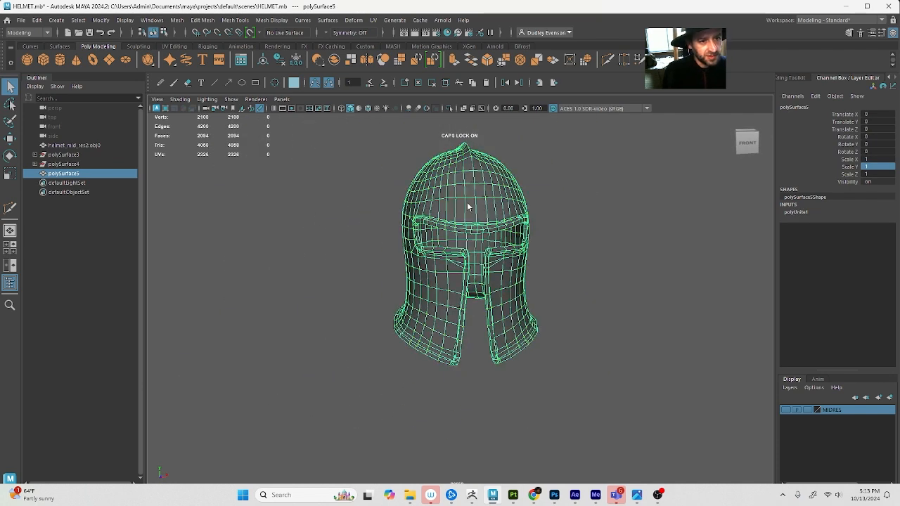
Select all vertices of the combined helmet and merge them with a threshold of 0.0010
{"action": "right_click_drag", "start_coordinate": [467, 200], "coordinate": [420, 194]}
{"action": "left_click_drag", "start_coordinate": [340, 148], "coordinate": [639, 457]}
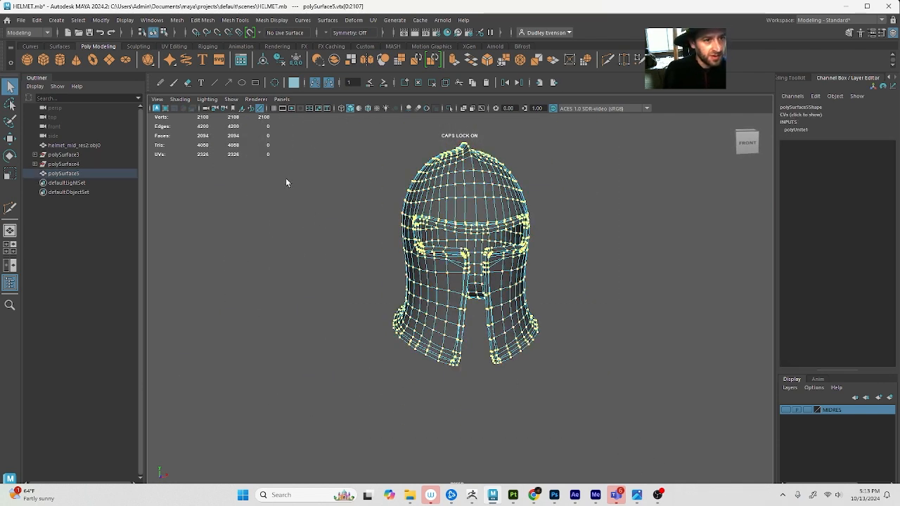
{"action": "left_click", "coordinate": [210, 21]}
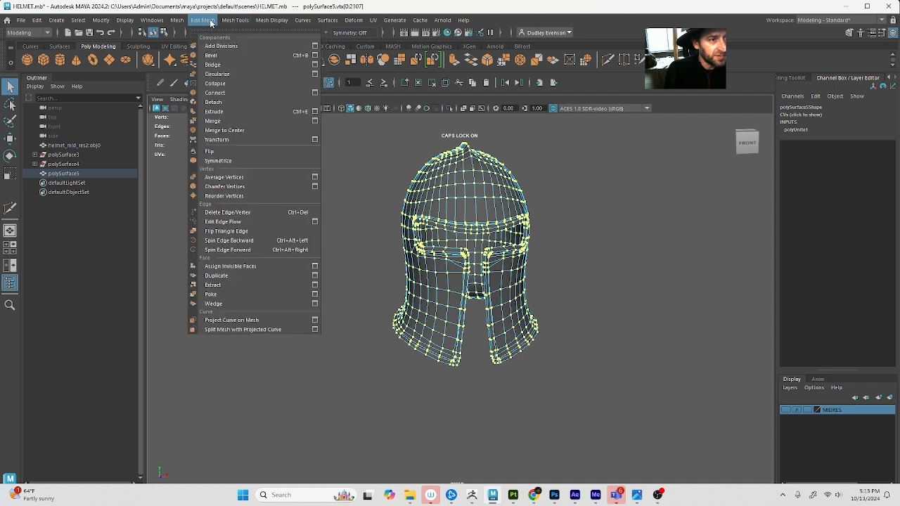
{"action": "left_click", "coordinate": [314, 121]}
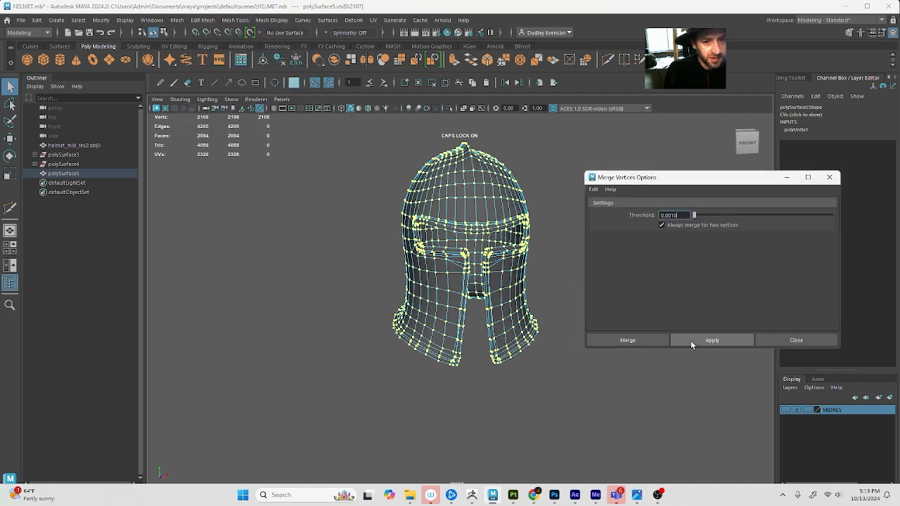
{"action": "left_click", "coordinate": [647, 340]}
{"action": "left_click", "coordinate": [606, 259]}
Test the merged mesh by moving a single vertex on the helmet's dome, and undo the move
{"action": "left_click", "coordinate": [431, 168]}
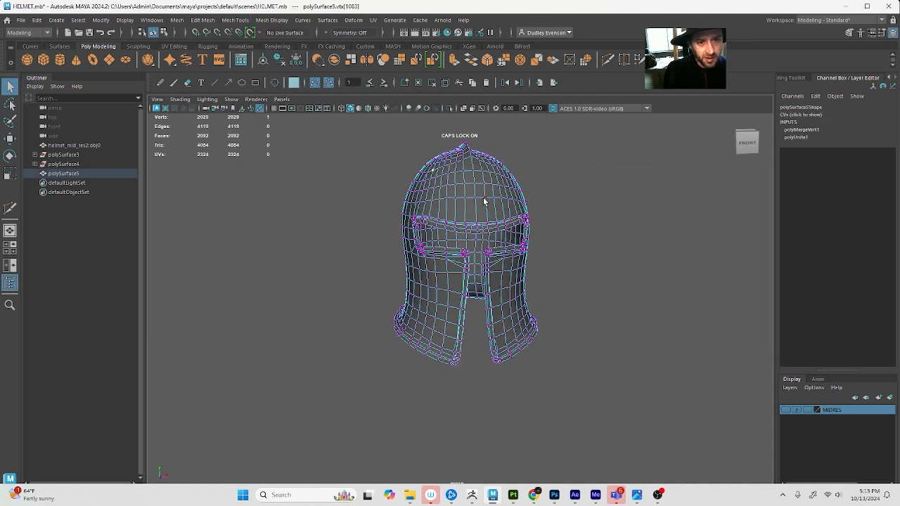
{"action": "key", "text": "w"}
{"action": "mouse_move", "coordinate": [490, 199]}
{"action": "left_mouse_down"}
{"action": "mouse_move", "coordinate": [507, 199]}
{"action": "mouse_move", "coordinate": [494, 203]}
{"action": "left_mouse_up"}
{"action": "key", "text": "ctrl+z"}
{"action": "left_click_drag", "start_coordinate": [493, 291], "coordinate": [566, 307], "text": "alt"}
Open the UV Editor for the merged helmet in object selection and move its window clear of the model
{"action": "key", "text": "F8"}
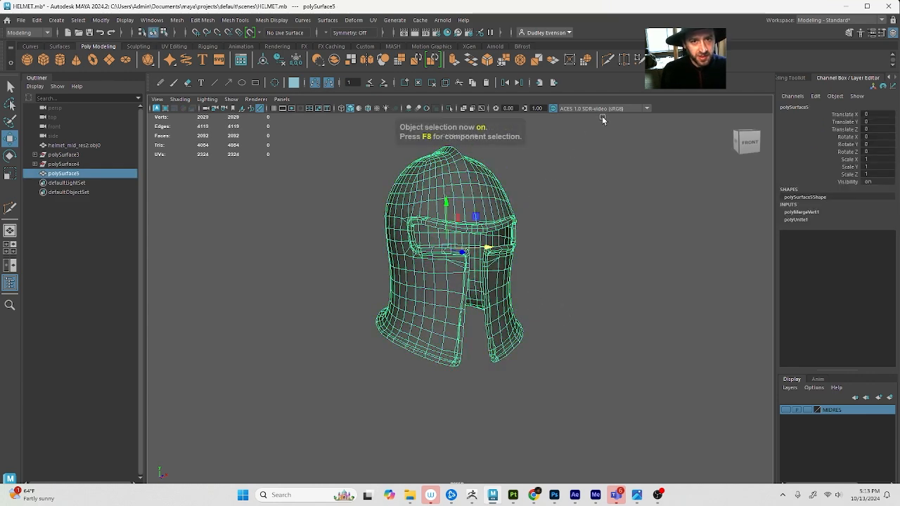
{"action": "left_click", "coordinate": [170, 46]}
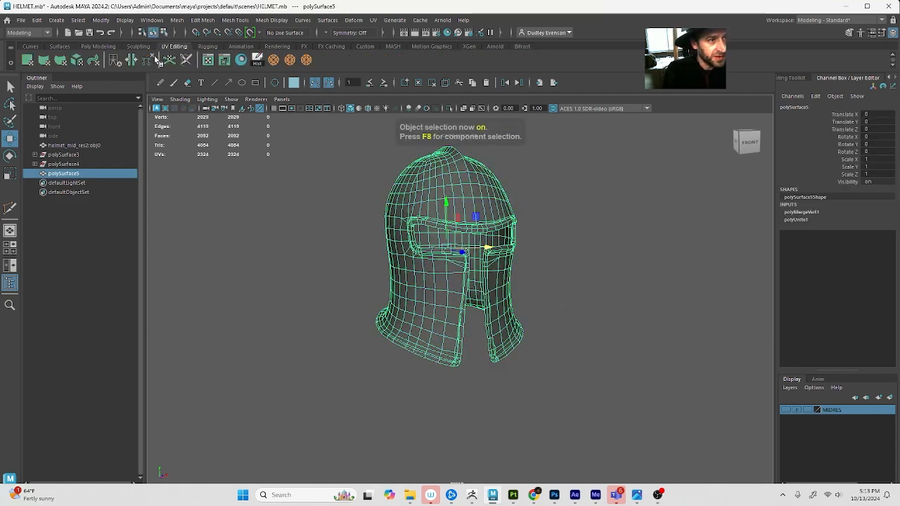
{"action": "left_click", "coordinate": [222, 61]}
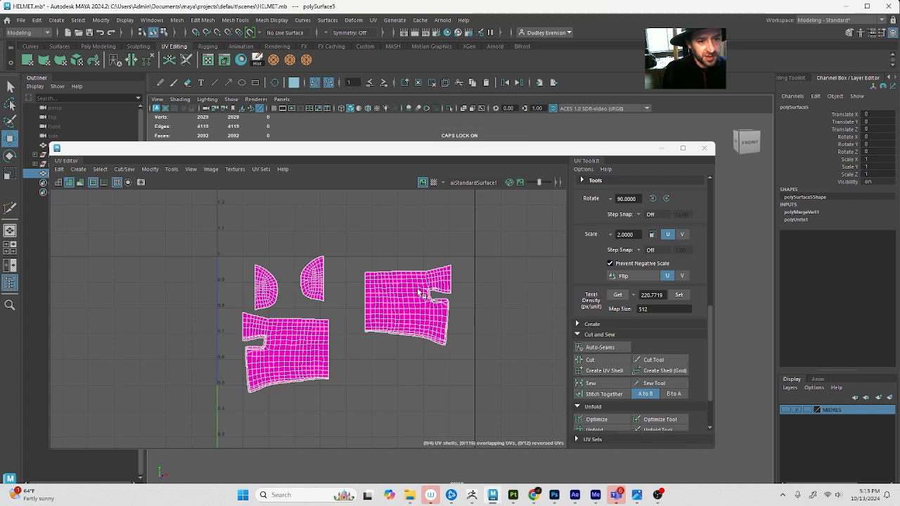
{"action": "left_click_drag", "start_coordinate": [442, 153], "coordinate": [856, 209]}
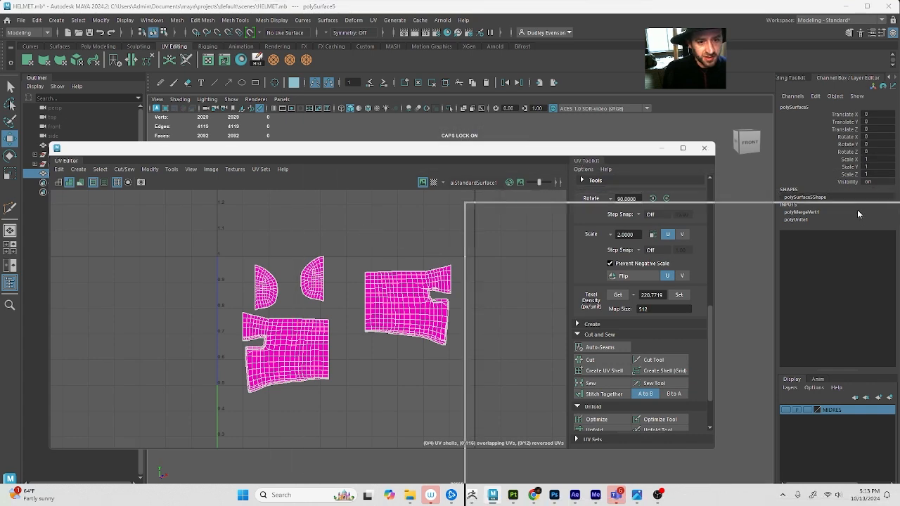
Switch to UV shell selection and select the large UV shell covering the helmet's outer surface
{"action": "left_click", "coordinate": [515, 230]}
{"action": "mouse_move", "coordinate": [580, 279]}
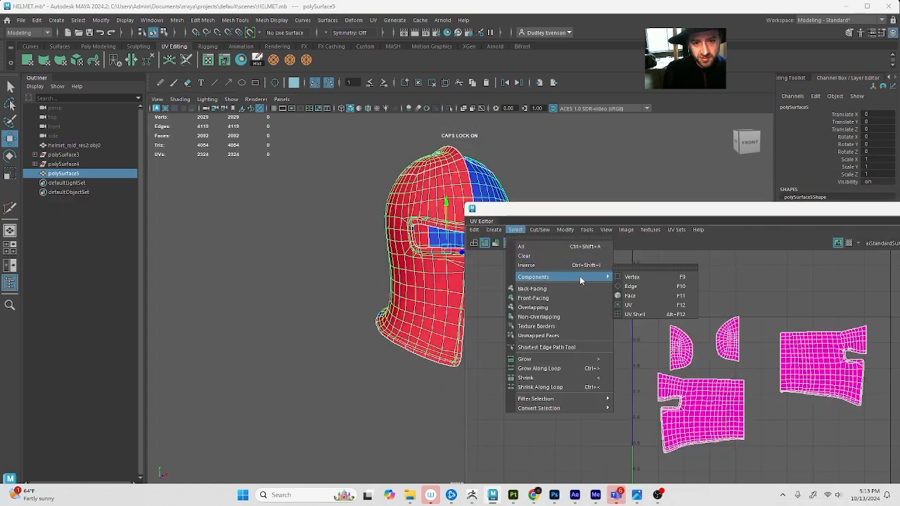
{"action": "left_click", "coordinate": [677, 314]}
{"action": "left_click", "coordinate": [819, 362]}
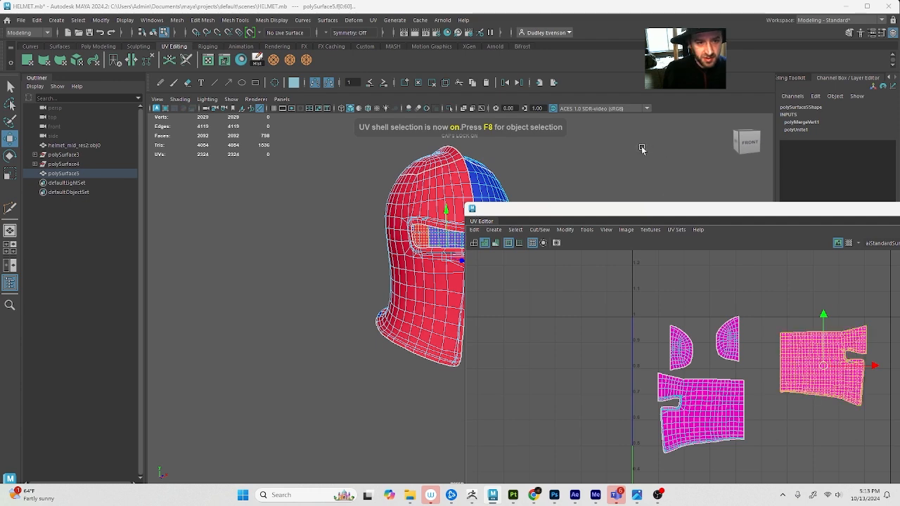
{"action": "left_click", "coordinate": [738, 401]}
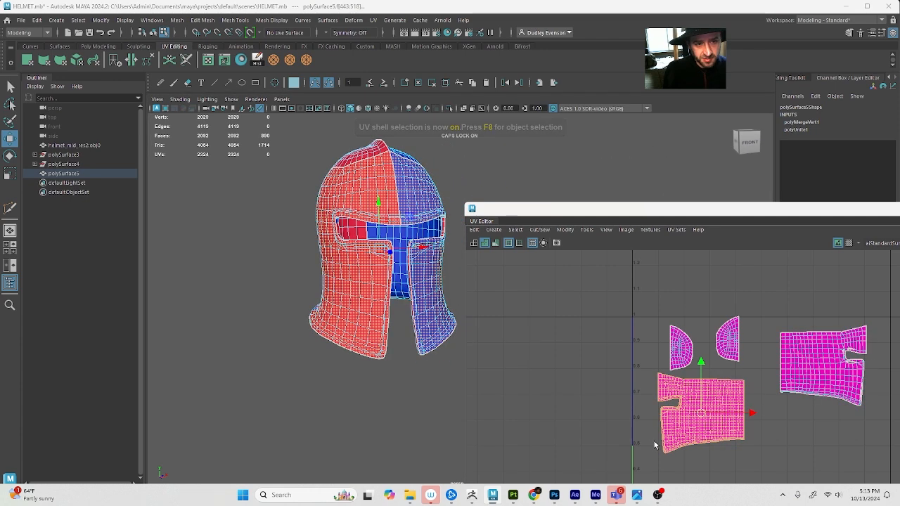
Apply a cylindrical UV projection to the selected outer helmet faces
{"action": "key", "text": "4"}
{"action": "key", "text": "5"}
{"action": "left_click_drag", "start_coordinate": [405, 251], "coordinate": [457, 158], "text": "alt"}
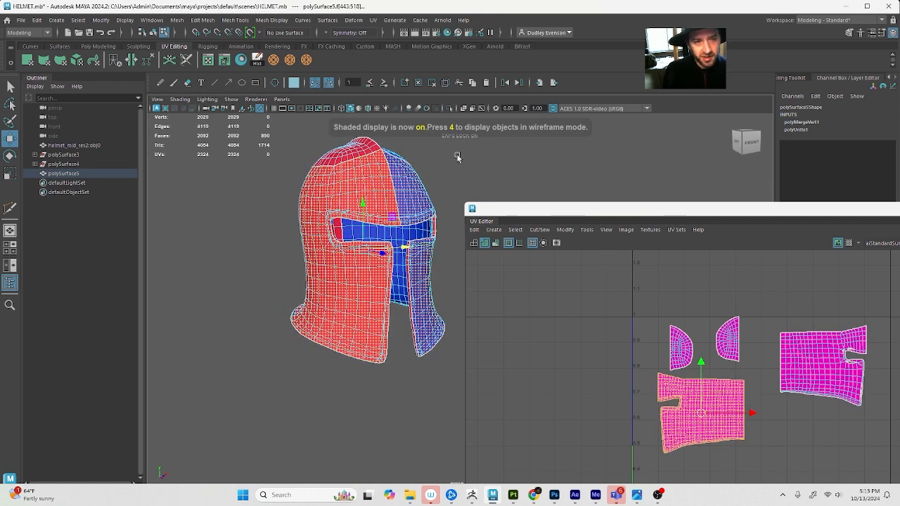
{"action": "left_click", "coordinate": [373, 20]}
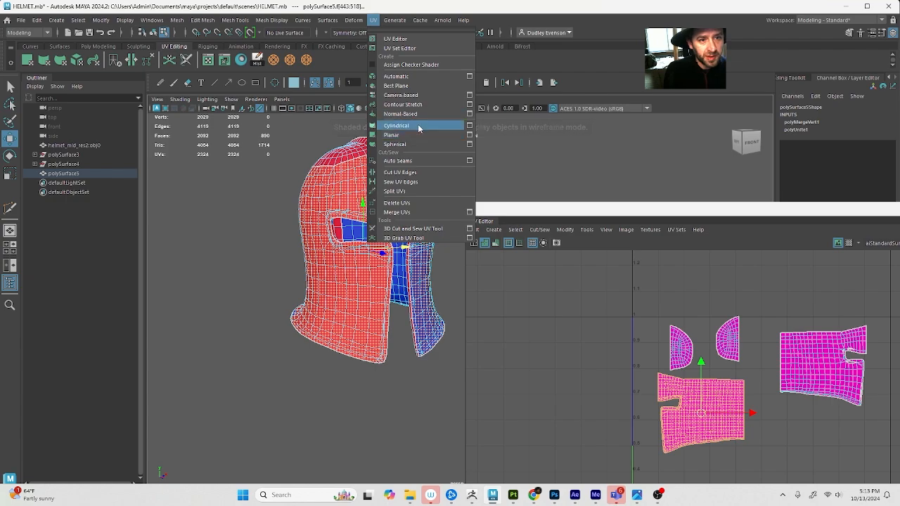
{"action": "left_click", "coordinate": [419, 128]}
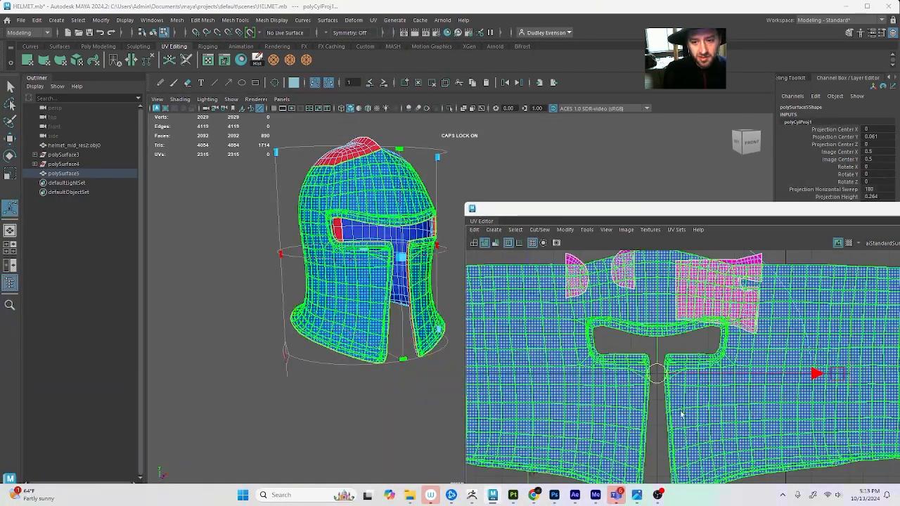
Scale down the newly projected outer helmet UVs in the UV Editor
{"action": "scroll", "coordinate": [654, 429], "scroll_direction": "down", "scroll_amount": 3}
{"action": "scroll", "coordinate": [653, 428], "scroll_direction": "up", "scroll_amount": 4}
{"action": "key", "text": "r"}
{"action": "left_click_drag", "start_coordinate": [667, 383], "coordinate": [642, 396]}
{"action": "key", "text": "w"}
{"action": "scroll", "coordinate": [695, 365], "scroll_direction": "up", "scroll_amount": 6}
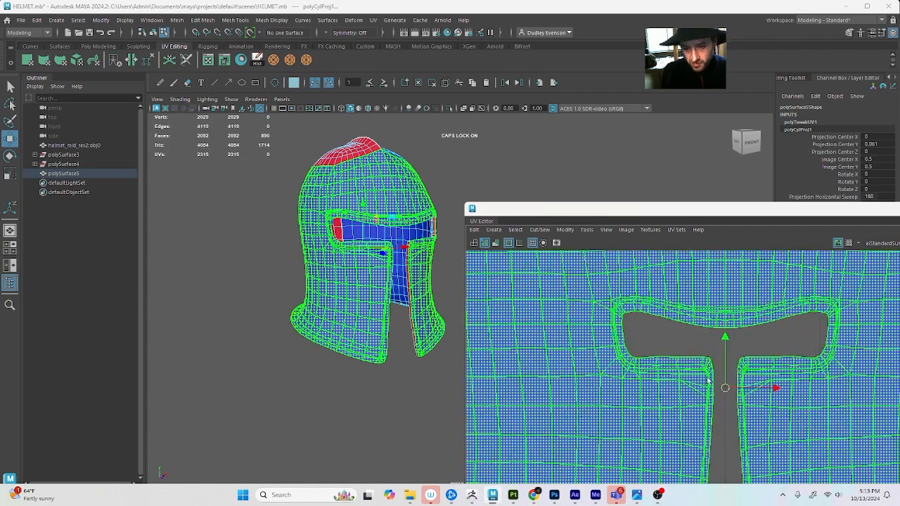
Select the two inner corner edges where the eye opening meets the front gap and cut their UVs
{"action": "scroll", "coordinate": [698, 366], "scroll_direction": "up", "scroll_amount": 4}
{"action": "left_click_drag", "start_coordinate": [686, 212], "coordinate": [407, 162]}
{"action": "scroll", "coordinate": [502, 363], "scroll_direction": "down", "scroll_amount": 3}
{"action": "left_click", "coordinate": [540, 304]}
{"action": "right_click_drag", "start_coordinate": [493, 337], "coordinate": [473, 310]}
{"action": "key", "text": "q"}
{"action": "left_click", "coordinate": [480, 335]}
{"action": "key", "text": "F8"}
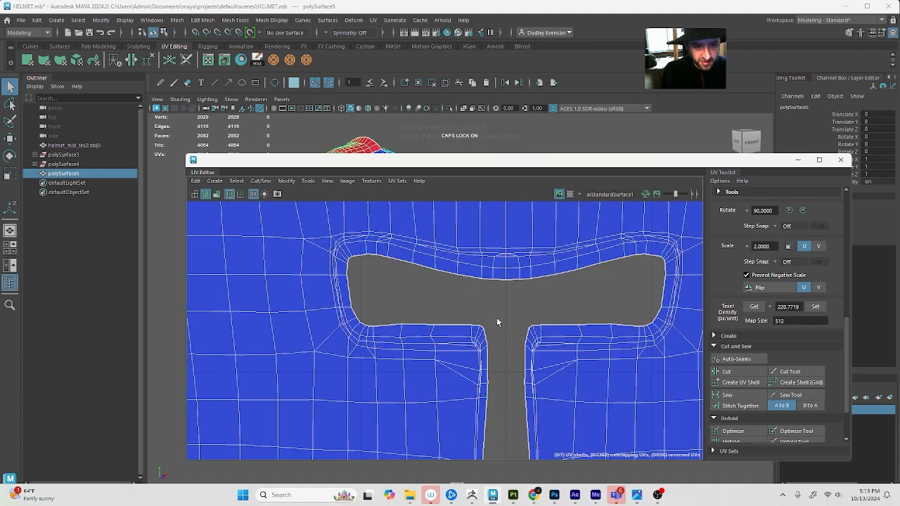
{"action": "left_click", "coordinate": [480, 336]}
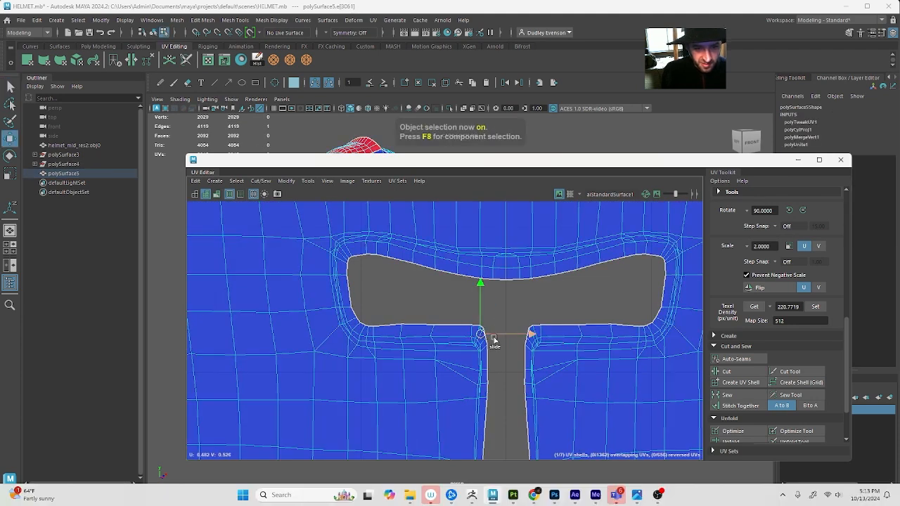
{"action": "left_click", "coordinate": [727, 371]}
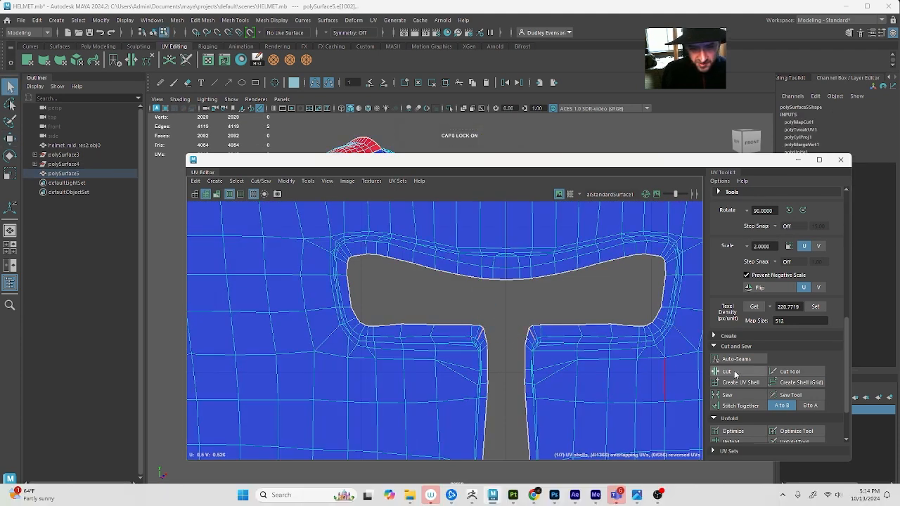
Select the corner edge at the lower front tip of each cheek guard and cut their UVs
{"action": "left_click", "coordinate": [523, 260]}
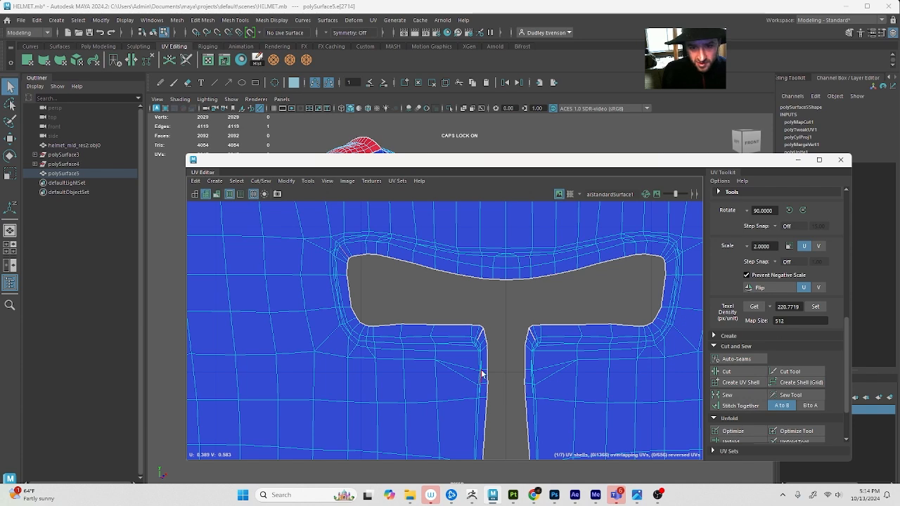
{"action": "scroll", "coordinate": [482, 371], "scroll_direction": "down", "scroll_amount": 3}
{"action": "middle_click_drag", "start_coordinate": [514, 415], "coordinate": [495, 303], "text": "alt"}
{"action": "middle_click_drag", "start_coordinate": [474, 401], "coordinate": [476, 342], "text": "alt"}
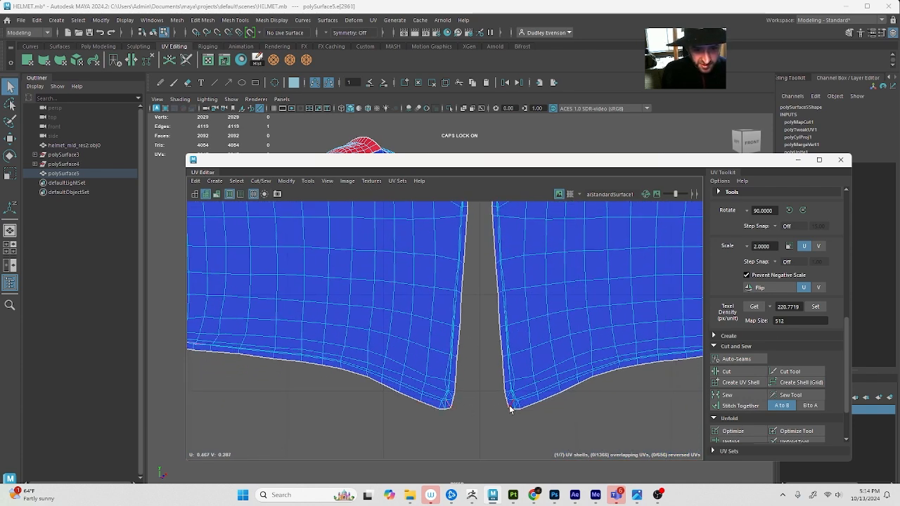
{"action": "left_click", "coordinate": [727, 371]}
{"action": "scroll", "coordinate": [539, 377], "scroll_direction": "down", "scroll_amount": 4}
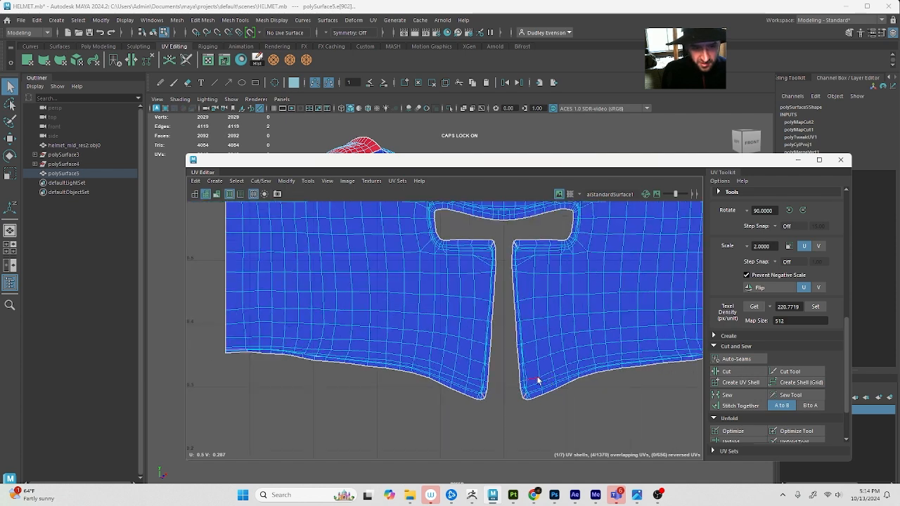
Select the UVs along both sides of the helmet's front gap and unfold them
{"action": "left_click", "coordinate": [508, 281]}
{"action": "left_click_drag", "start_coordinate": [562, 462], "coordinate": [533, 439]}
{"action": "scroll", "coordinate": [744, 404], "scroll_direction": "down", "scroll_amount": 2}
{"action": "left_click", "coordinate": [745, 381]}
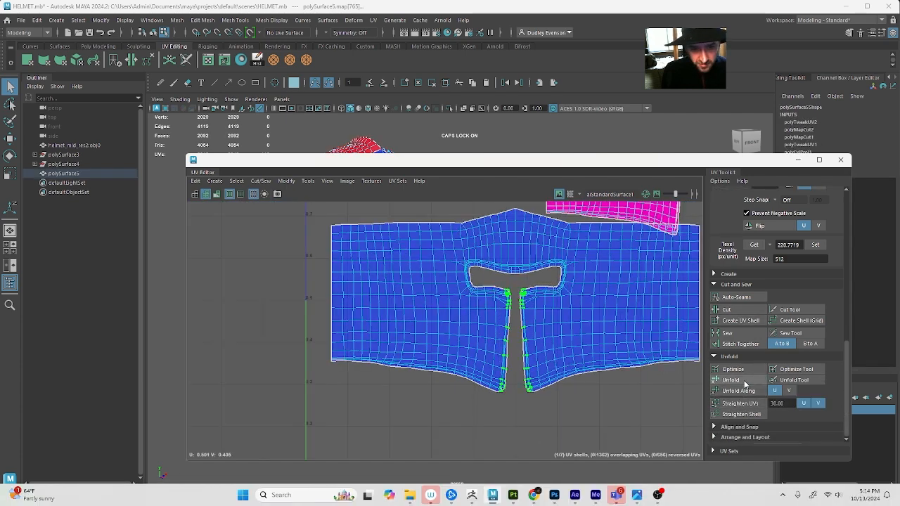
{"action": "scroll", "coordinate": [496, 377], "scroll_direction": "up", "scroll_amount": 5}
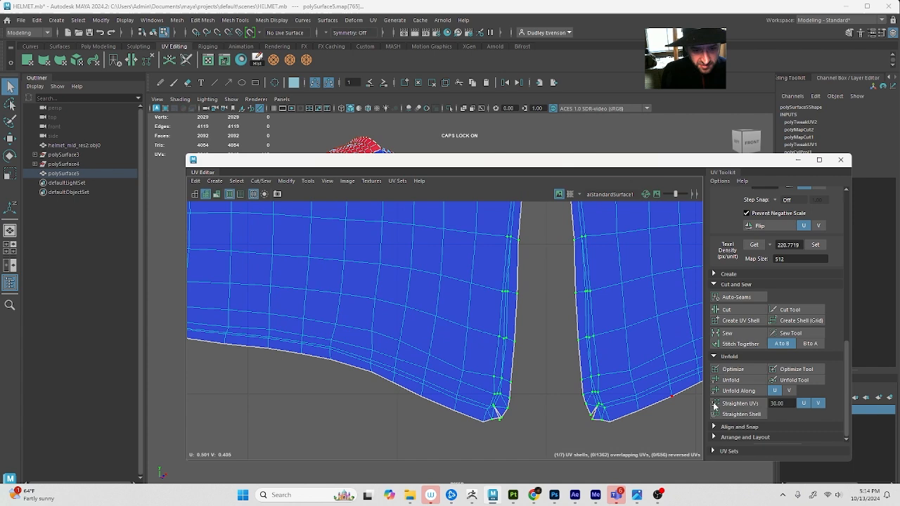
{"action": "left_click", "coordinate": [742, 381]}
Move the UV beside the cut notch at the cheek guard's lower tip outward to round the bottom border
{"action": "scroll", "coordinate": [492, 414], "scroll_direction": "up", "scroll_amount": 3}
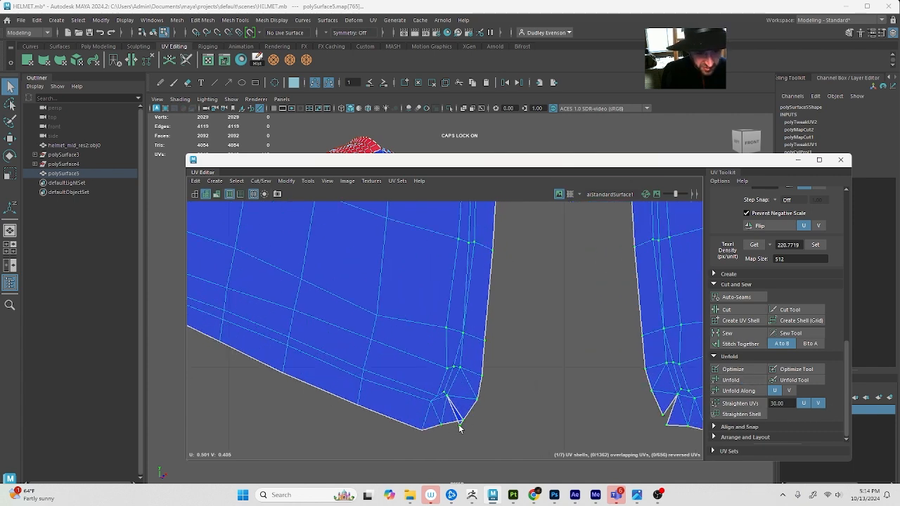
{"action": "key", "text": "w"}
{"action": "left_click_drag", "start_coordinate": [460, 427], "coordinate": [432, 438]}
{"action": "key", "text": "ctrl+z"}
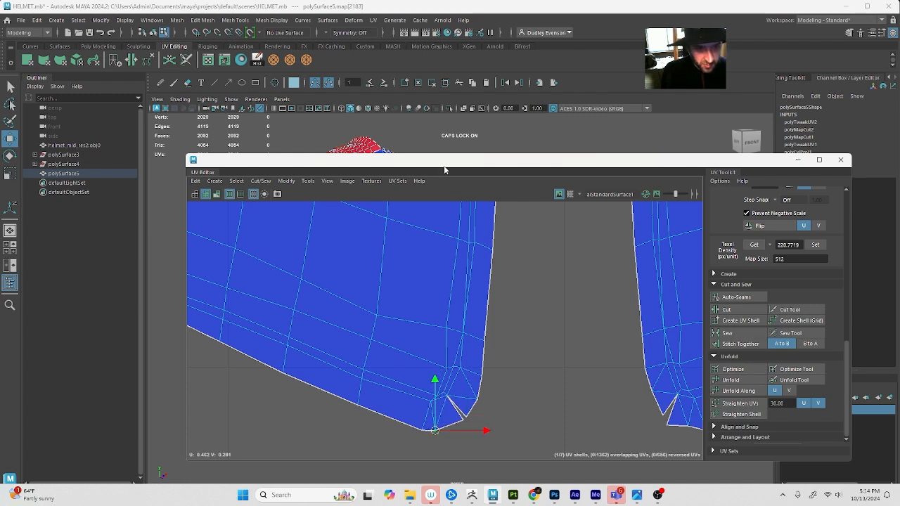
Move the UV Editor aside and compare the cheek guards' lower corners on the model with their UV layout
{"action": "left_click_drag", "start_coordinate": [444, 169], "coordinate": [715, 159]}
{"action": "right_click_drag", "start_coordinate": [409, 348], "coordinate": [633, 355], "text": "alt"}
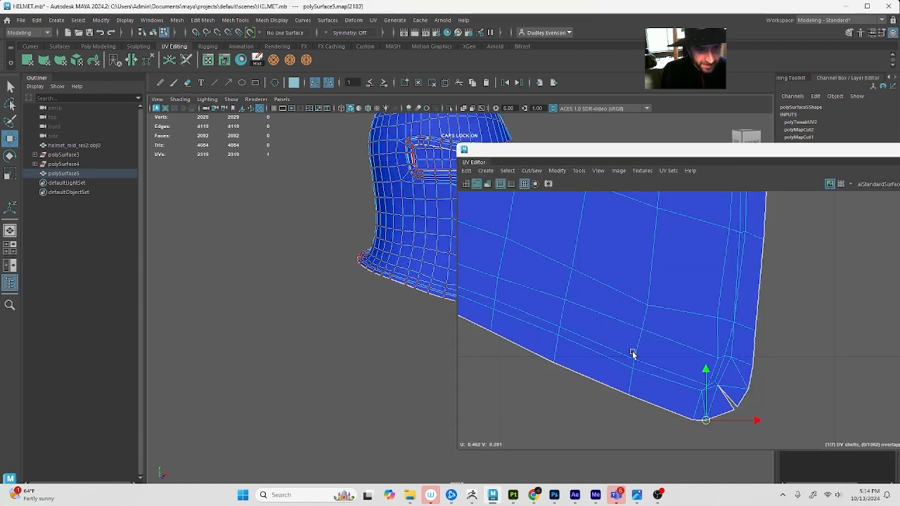
{"action": "middle_click_drag", "start_coordinate": [397, 276], "coordinate": [317, 322], "text": "alt"}
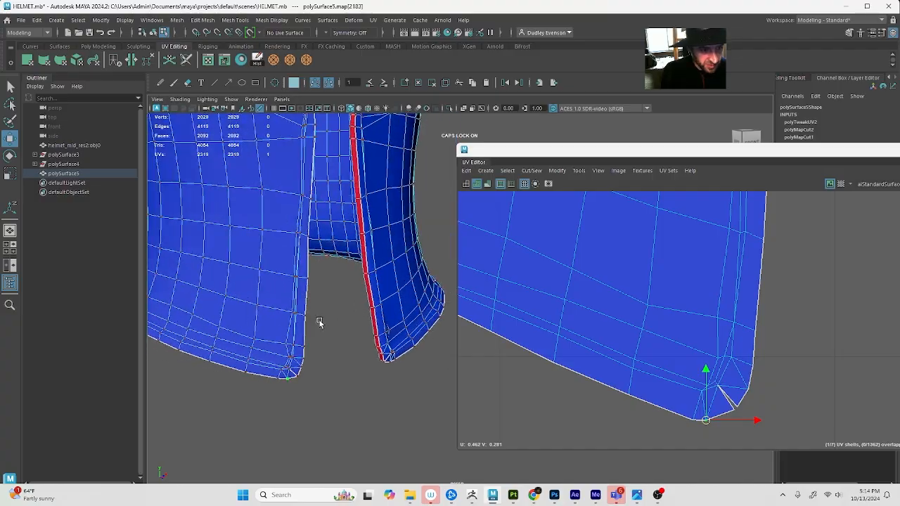
{"action": "left_click_drag", "start_coordinate": [317, 321], "coordinate": [342, 318], "text": "alt"}
{"action": "left_click_drag", "start_coordinate": [326, 269], "coordinate": [323, 315], "text": "alt"}
{"action": "scroll", "coordinate": [602, 415], "scroll_direction": "down", "scroll_amount": 6}
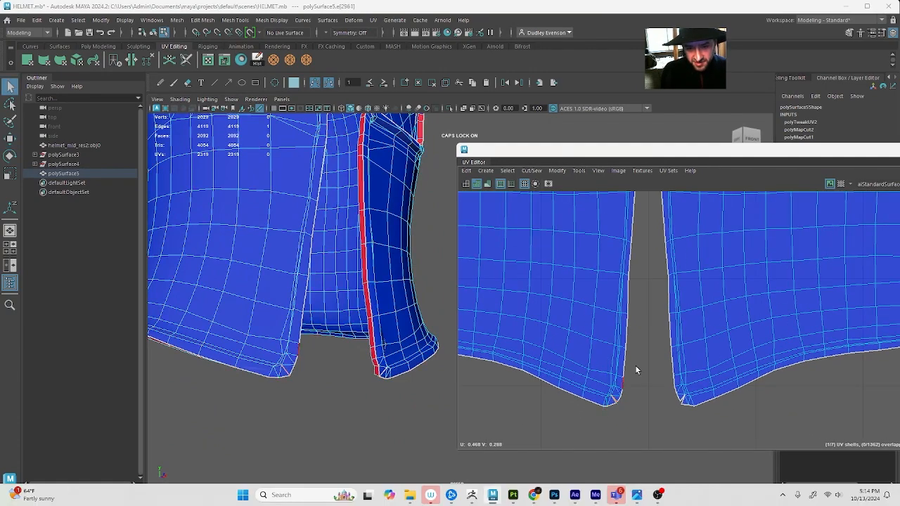
{"action": "scroll", "coordinate": [636, 369], "scroll_direction": "down", "scroll_amount": 10}
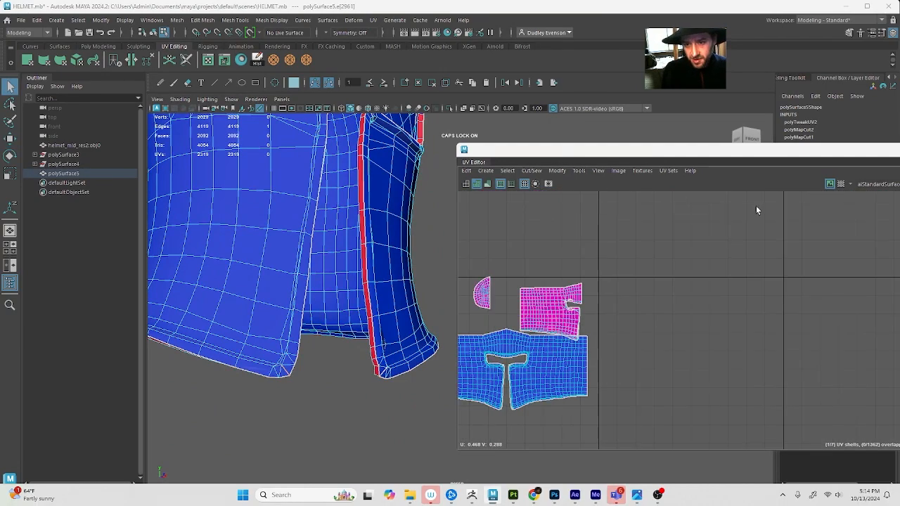
Sew the cut corner edges back together at the lower tips and upper inner corners of both cheek guards
{"action": "left_click_drag", "start_coordinate": [789, 144], "coordinate": [787, 130]}
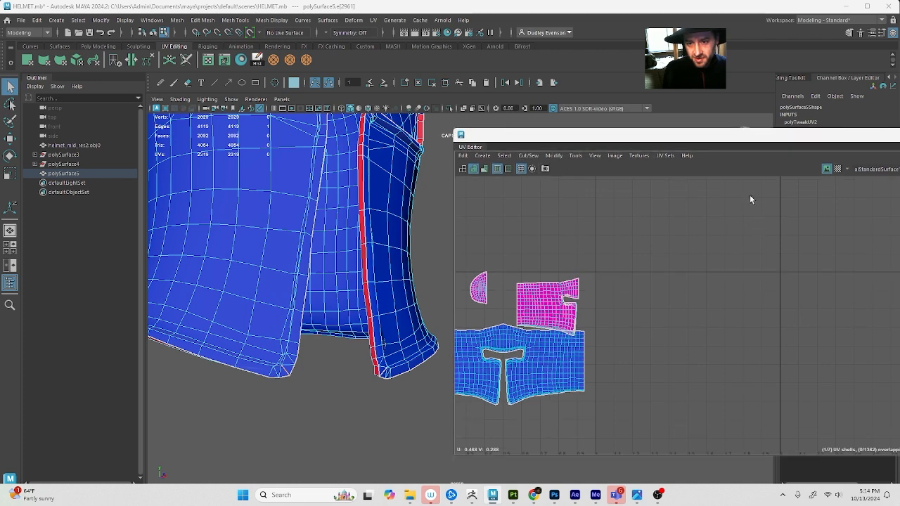
{"action": "left_click_drag", "start_coordinate": [728, 142], "coordinate": [431, 149]}
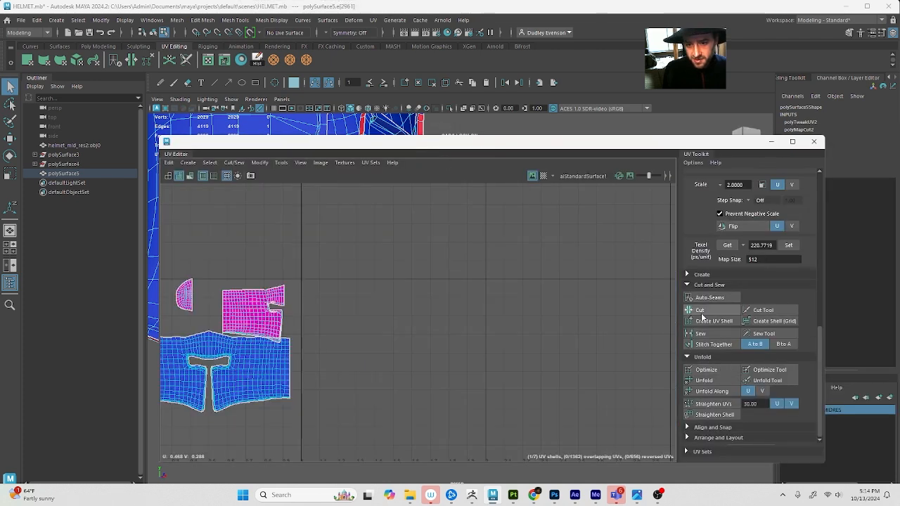
{"action": "left_click", "coordinate": [707, 336]}
{"action": "scroll", "coordinate": [402, 360], "scroll_direction": "up", "scroll_amount": 8}
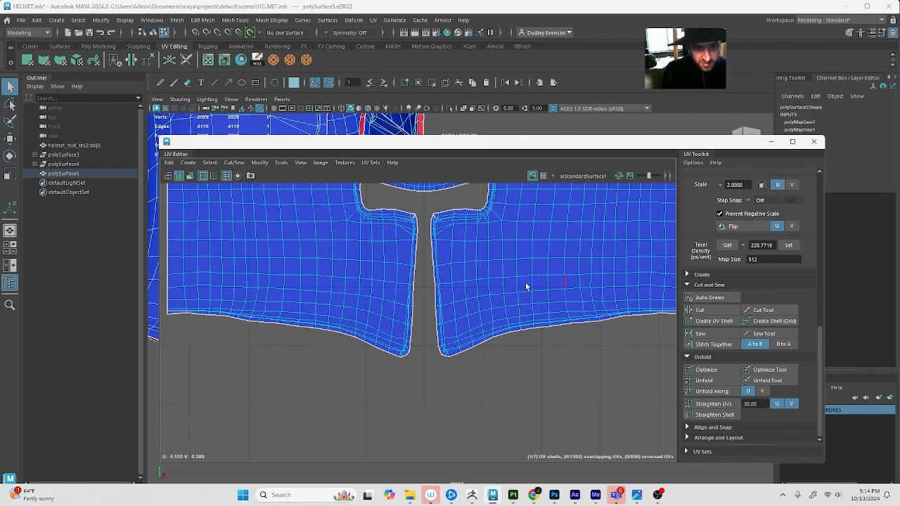
{"action": "scroll", "coordinate": [425, 281], "scroll_direction": "up", "scroll_amount": 10}
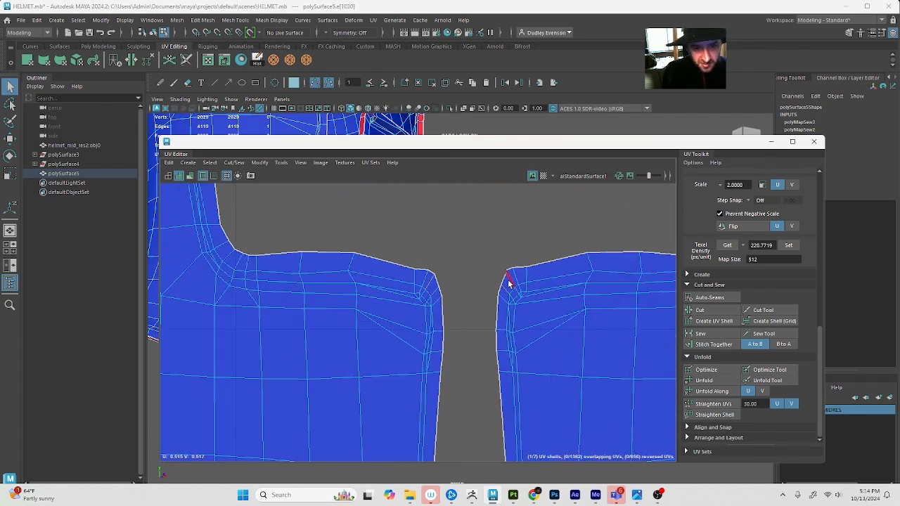
Close the UV Editor and select the rim's corner edges at the upper inner corner of both cheek guards on the model
{"action": "left_click", "coordinate": [813, 141]}
{"action": "left_click_drag", "start_coordinate": [485, 240], "coordinate": [472, 321], "text": "alt"}
{"action": "scroll", "coordinate": [498, 337], "scroll_direction": "up", "scroll_amount": 6}
{"action": "scroll", "coordinate": [500, 337], "scroll_direction": "down", "scroll_amount": 3}
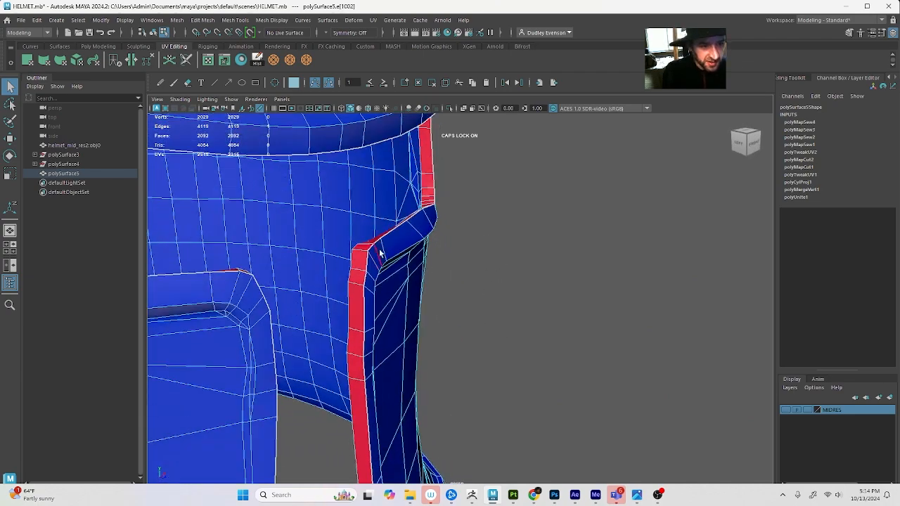
{"action": "left_click", "coordinate": [359, 251]}
{"action": "left_click_drag", "start_coordinate": [358, 252], "coordinate": [257, 279], "text": "alt"}
{"action": "middle_click_drag", "start_coordinate": [257, 278], "coordinate": [277, 285], "text": "alt"}
{"action": "left_click_drag", "start_coordinate": [277, 284], "coordinate": [449, 337], "text": "alt"}
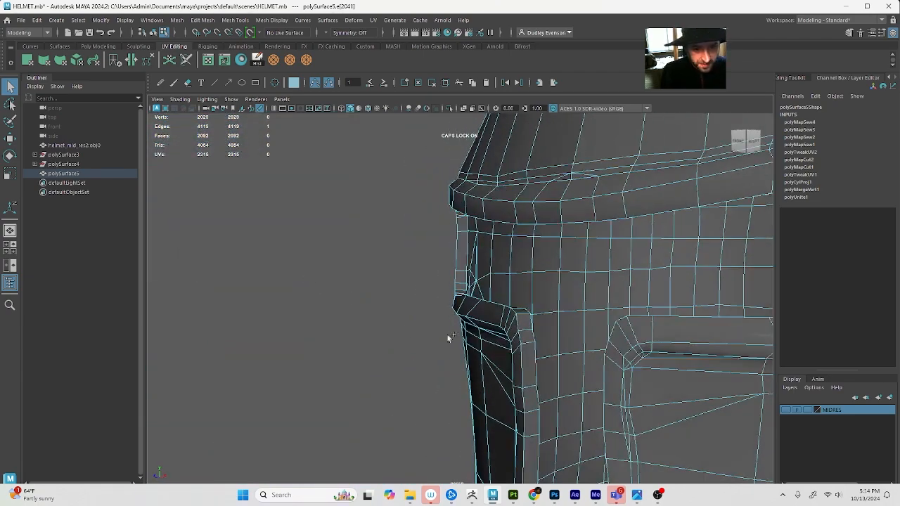
{"action": "left_click_drag", "start_coordinate": [523, 316], "coordinate": [524, 344], "text": "alt"}
{"action": "left_click", "coordinate": [583, 369], "text": "shift"}
{"action": "left_click_drag", "start_coordinate": [583, 369], "coordinate": [503, 275], "text": "alt"}
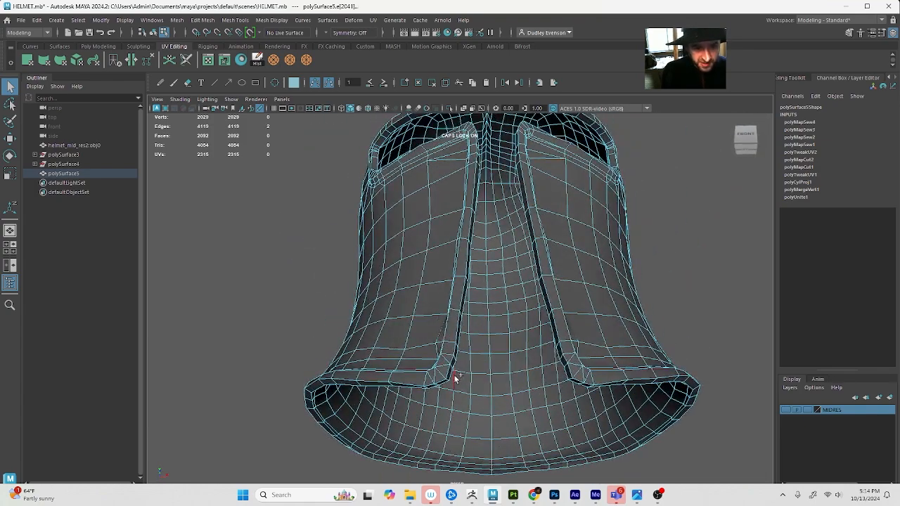
Add the corner edges at both cheek guards' lower front tips to the selection and cut their UVs
{"action": "left_click_drag", "start_coordinate": [454, 378], "coordinate": [452, 372], "text": "alt"}
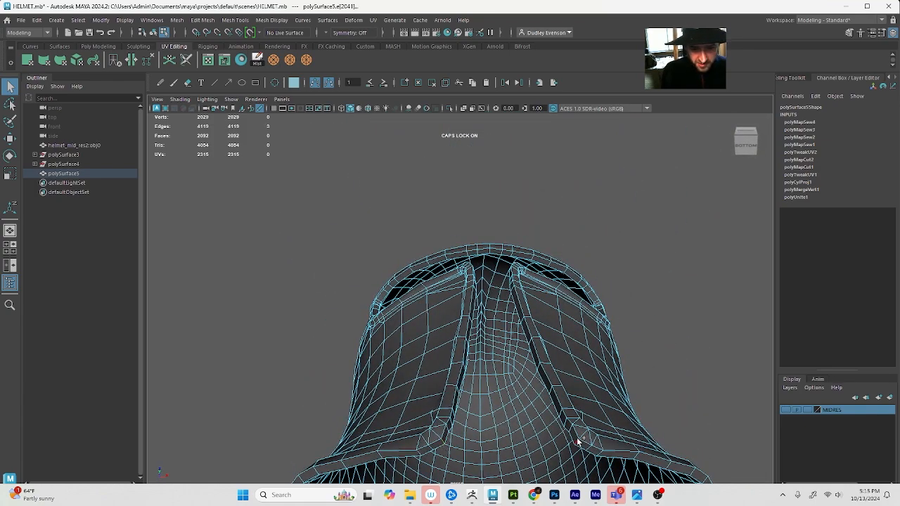
{"action": "left_click_drag", "start_coordinate": [561, 427], "coordinate": [541, 386], "text": "alt"}
{"action": "middle_click_drag", "start_coordinate": [541, 385], "coordinate": [510, 386], "text": "alt"}
{"action": "right_click_drag", "start_coordinate": [510, 386], "coordinate": [452, 336], "text": "alt"}
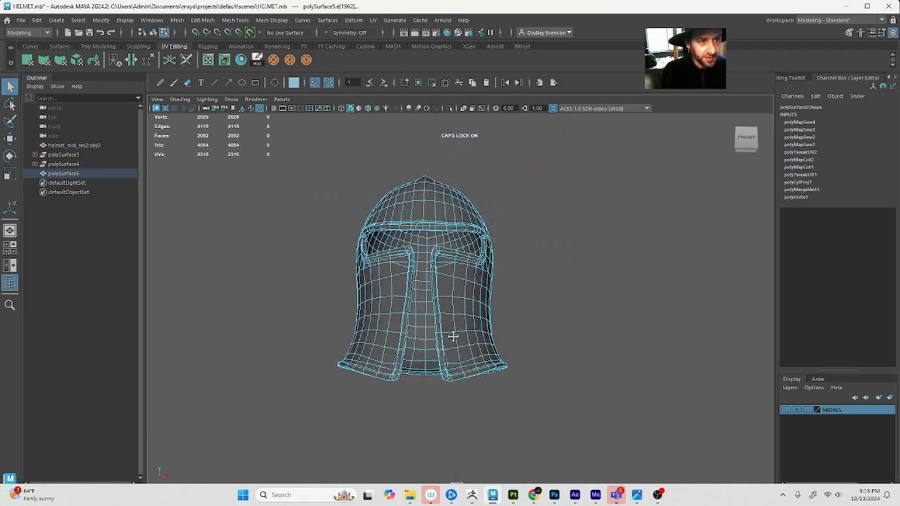
{"action": "middle_click_drag", "start_coordinate": [452, 335], "coordinate": [516, 288], "text": "alt"}
{"action": "left_click_drag", "start_coordinate": [517, 289], "coordinate": [490, 344], "text": "alt"}
{"action": "left_click", "coordinate": [208, 60]}
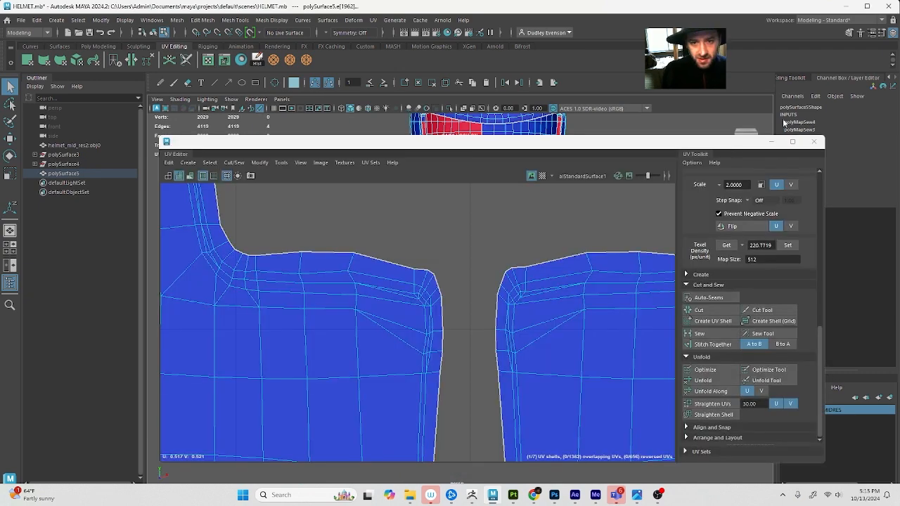
{"action": "left_click", "coordinate": [721, 312]}
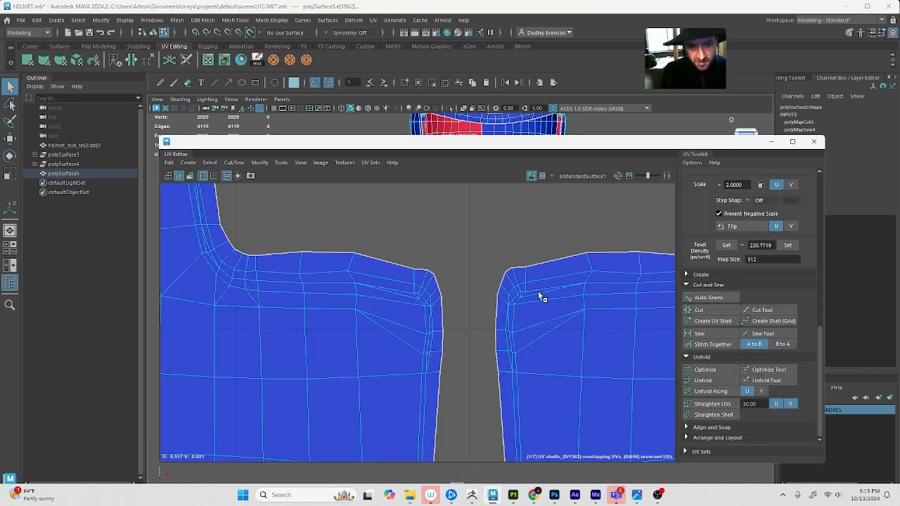
Select the overlapping UV shells of the helmet's inner surface in UV Shell mode and move them up, clear of the outer shell
{"action": "middle_click_drag", "start_coordinate": [506, 313], "coordinate": [503, 253], "text": "alt"}
{"action": "right_click_drag", "start_coordinate": [502, 253], "coordinate": [482, 387], "text": "alt"}
{"action": "middle_click_drag", "start_coordinate": [490, 399], "coordinate": [486, 350], "text": "alt"}
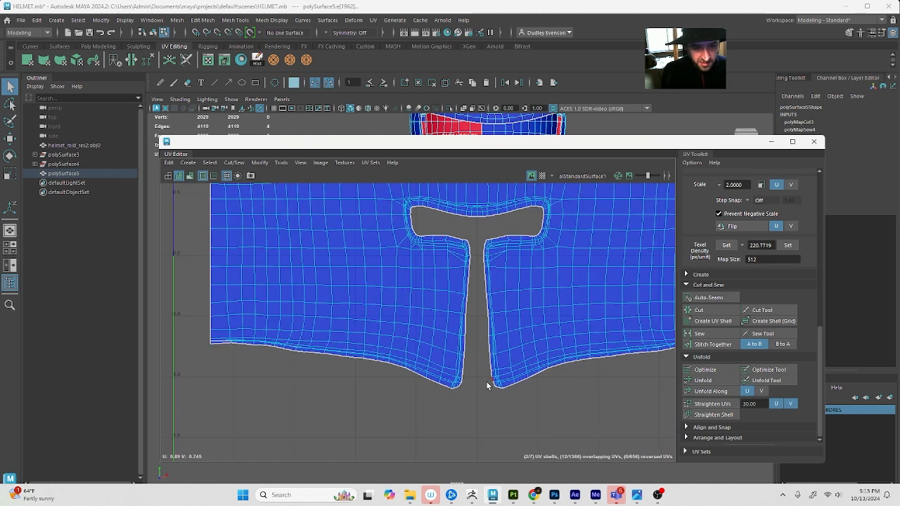
{"action": "right_click_drag", "start_coordinate": [481, 364], "coordinate": [496, 289], "text": "alt"}
{"action": "middle_click_drag", "start_coordinate": [496, 290], "coordinate": [390, 446], "text": "alt"}
{"action": "middle_click_drag", "start_coordinate": [447, 381], "coordinate": [473, 289], "text": "alt"}
{"action": "left_click", "coordinate": [500, 255]}
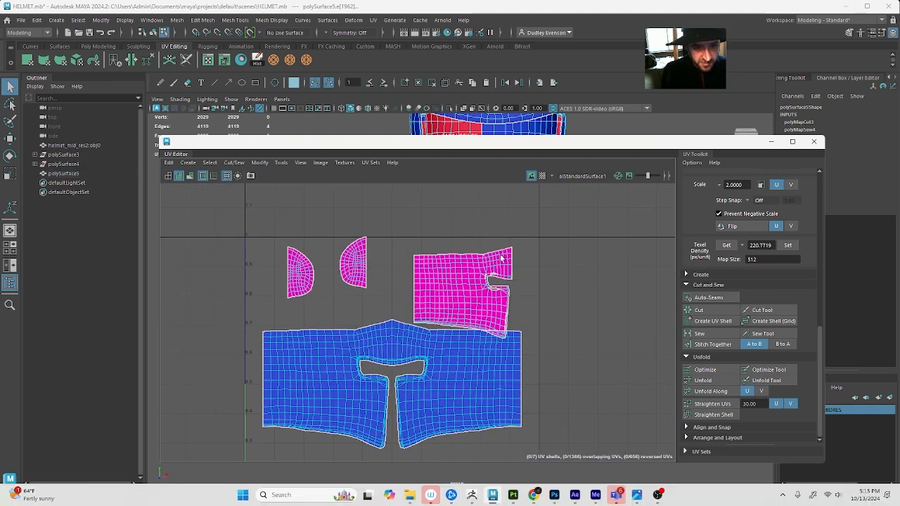
{"action": "left_click", "coordinate": [209, 162]}
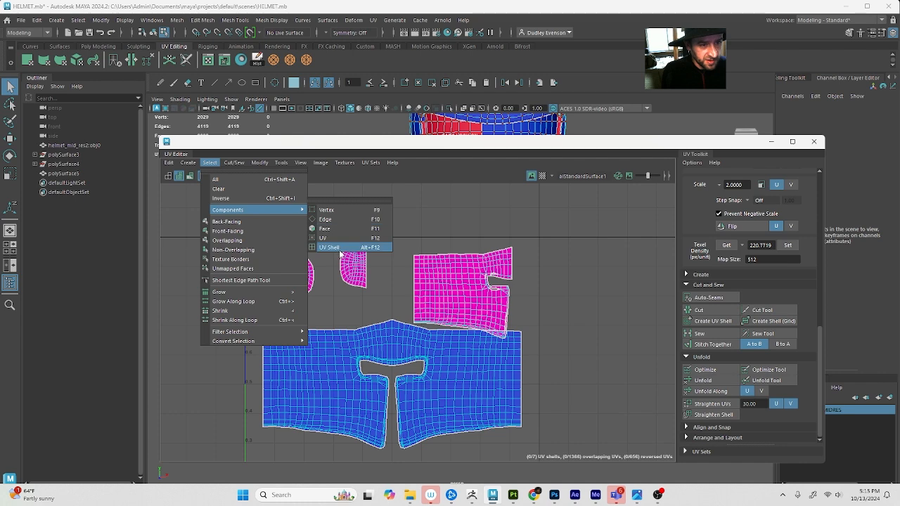
{"action": "left_click", "coordinate": [340, 248]}
{"action": "left_click", "coordinate": [483, 257]}
{"action": "key", "text": "w"}
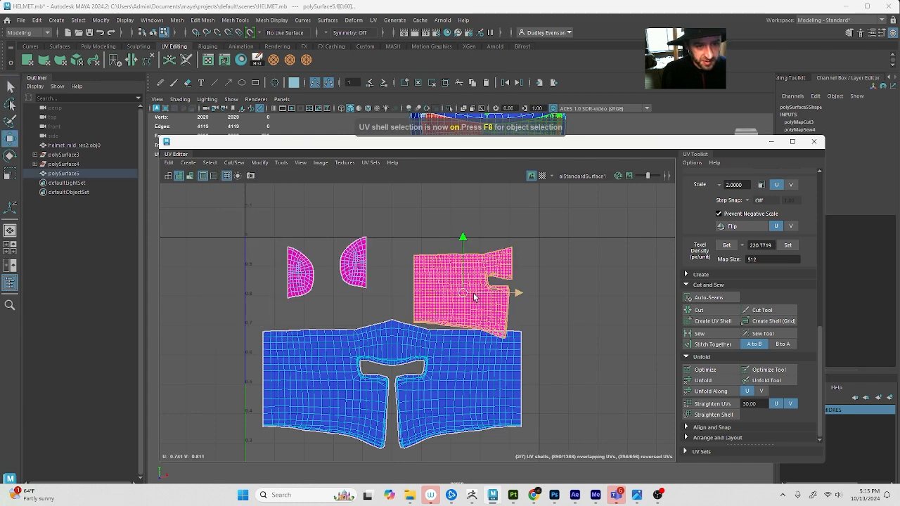
{"action": "left_click_drag", "start_coordinate": [474, 297], "coordinate": [482, 265]}
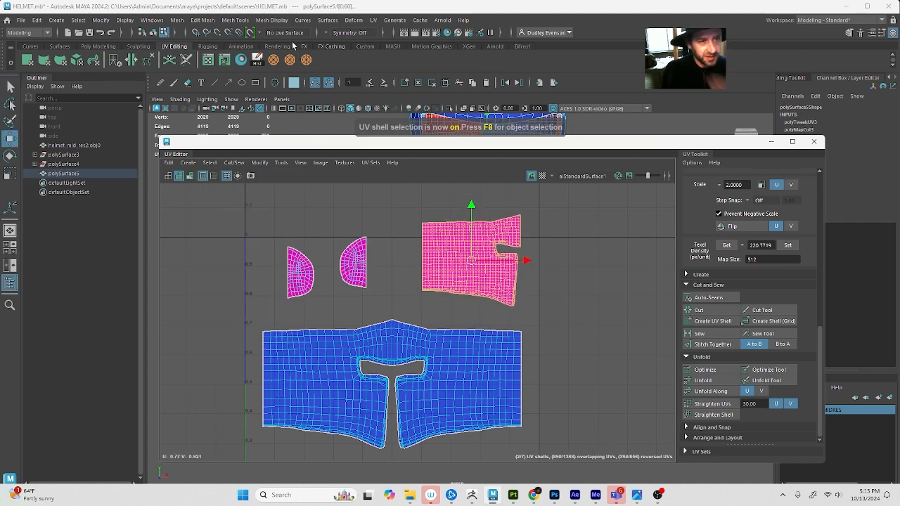
Apply a spherical projection to the inner-surface shells, scale the result down and place it above the outer shell
{"action": "left_click", "coordinate": [372, 20]}
{"action": "left_click", "coordinate": [423, 144]}
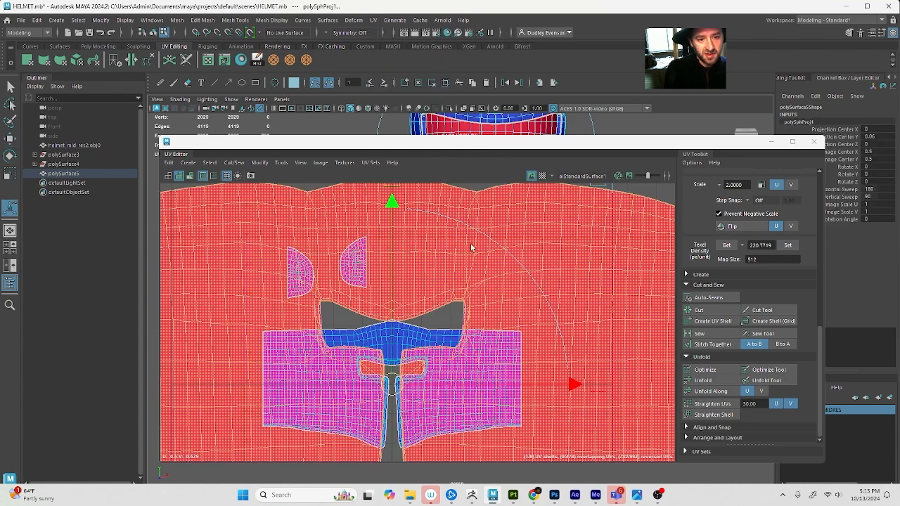
{"action": "scroll", "coordinate": [519, 344], "scroll_direction": "down", "scroll_amount": 6}
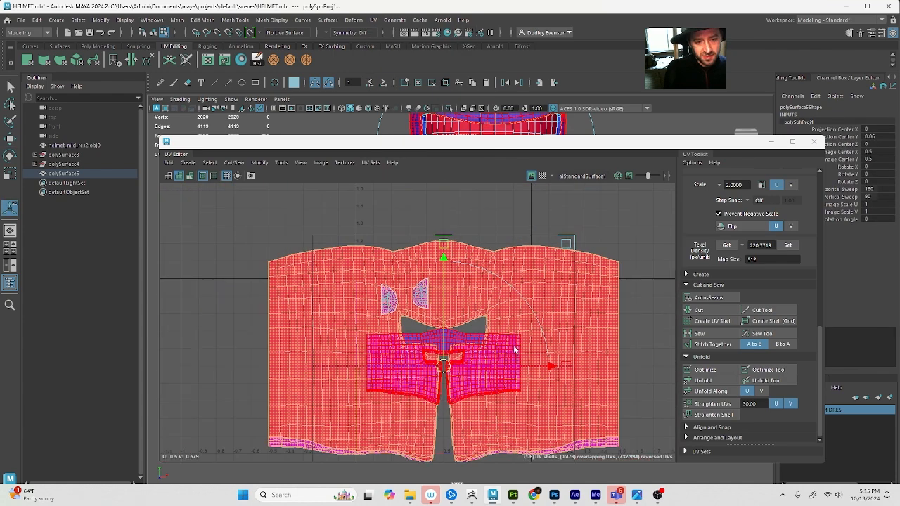
{"action": "key", "text": "r"}
{"action": "left_click_drag", "start_coordinate": [465, 353], "coordinate": [488, 338]}
{"action": "key", "text": "w"}
{"action": "key", "text": "r"}
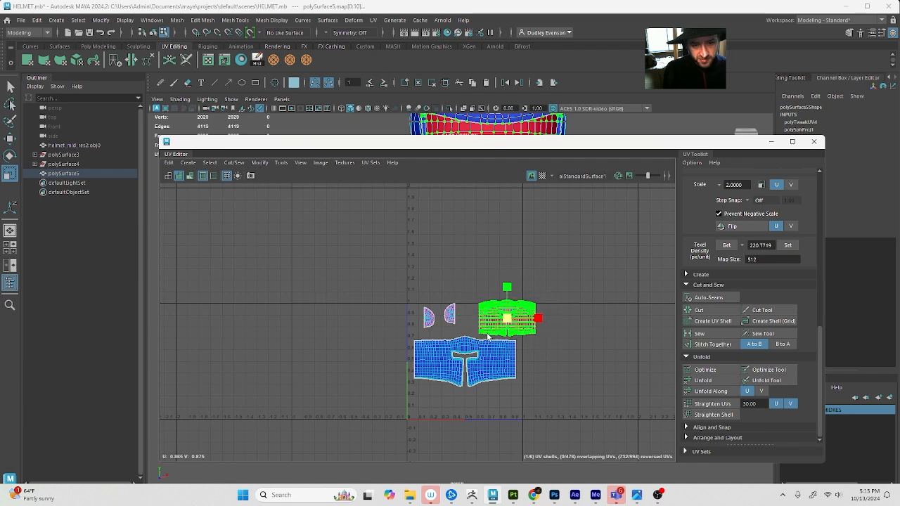
Inspect the projected shell's lower border, reselect all its UVs and flip them along U
{"action": "scroll", "coordinate": [503, 328], "scroll_direction": "up", "scroll_amount": 8}
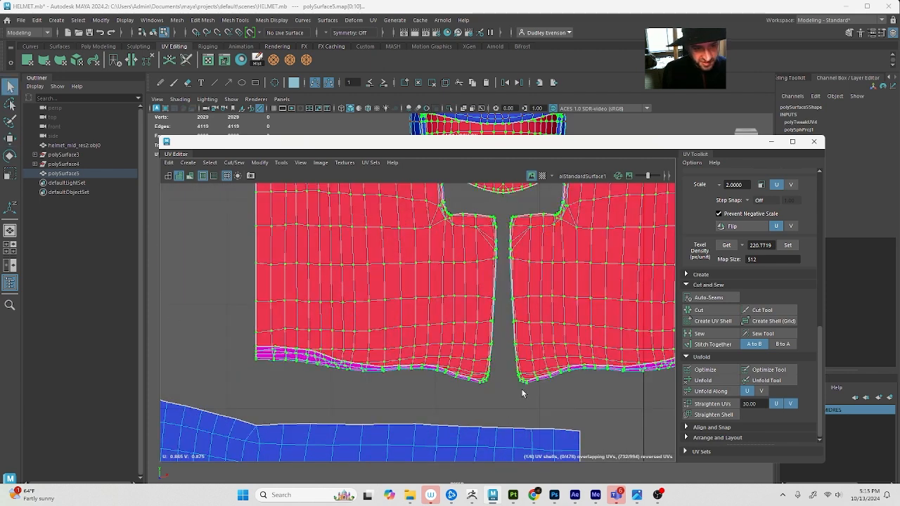
{"action": "scroll", "coordinate": [484, 394], "scroll_direction": "up", "scroll_amount": 6}
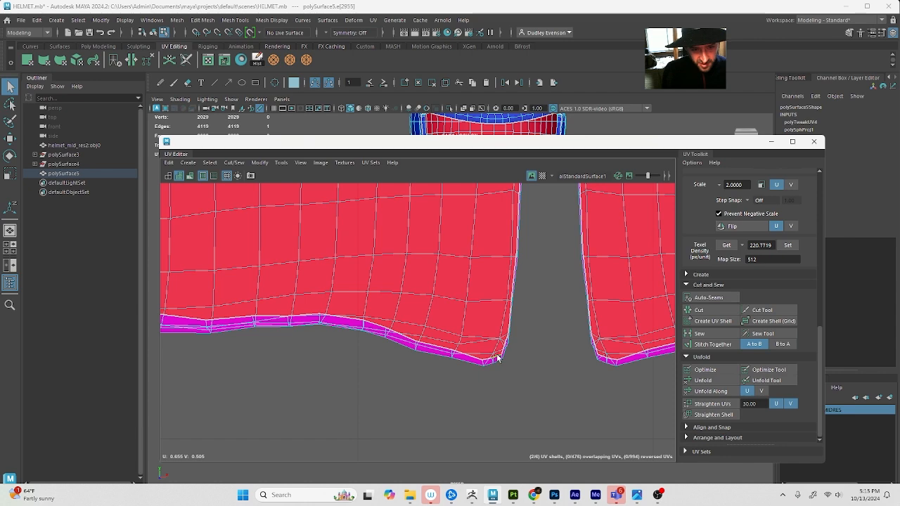
{"action": "scroll", "coordinate": [497, 358], "scroll_direction": "up", "scroll_amount": 1}
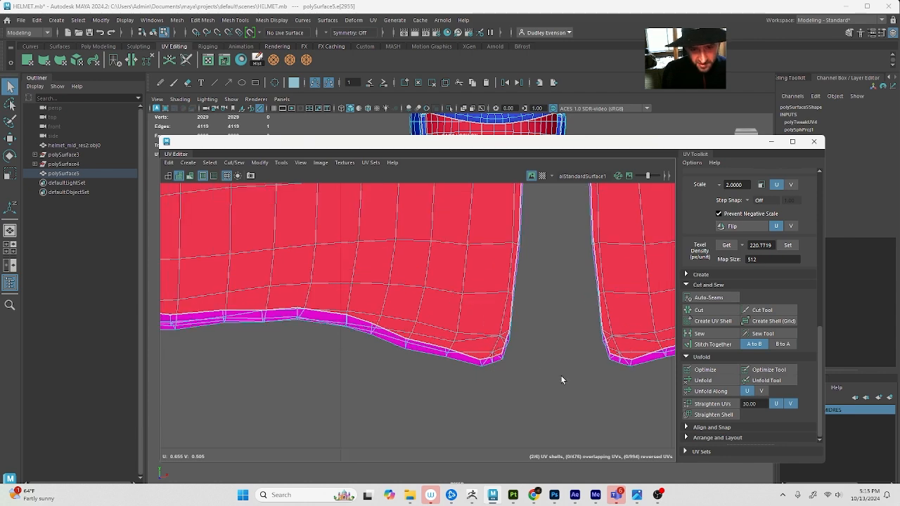
{"action": "scroll", "coordinate": [560, 374], "scroll_direction": "down", "scroll_amount": 8}
{"action": "left_click_drag", "start_coordinate": [609, 216], "coordinate": [445, 346]}
{"action": "left_click", "coordinate": [750, 227]}
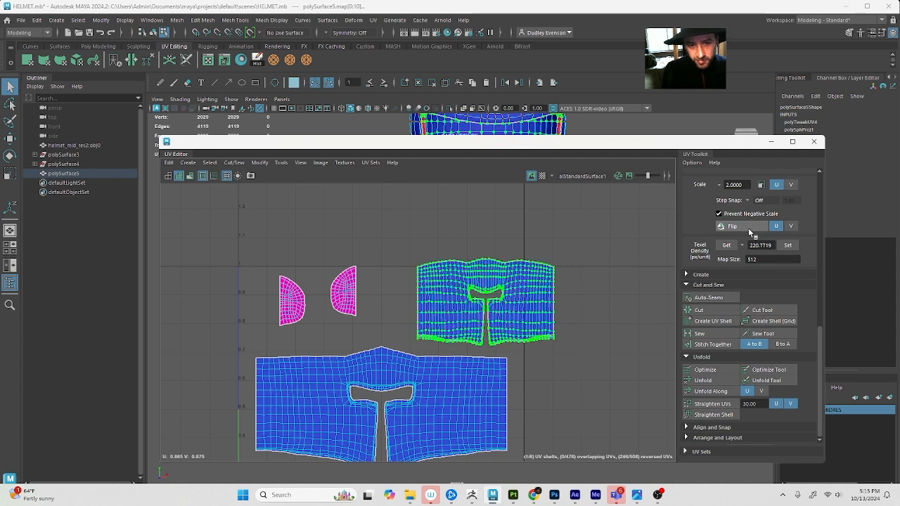
Try to unfold the flipped inner shell, first fully and then along U only, undoing each attempt
{"action": "left_click", "coordinate": [703, 380]}
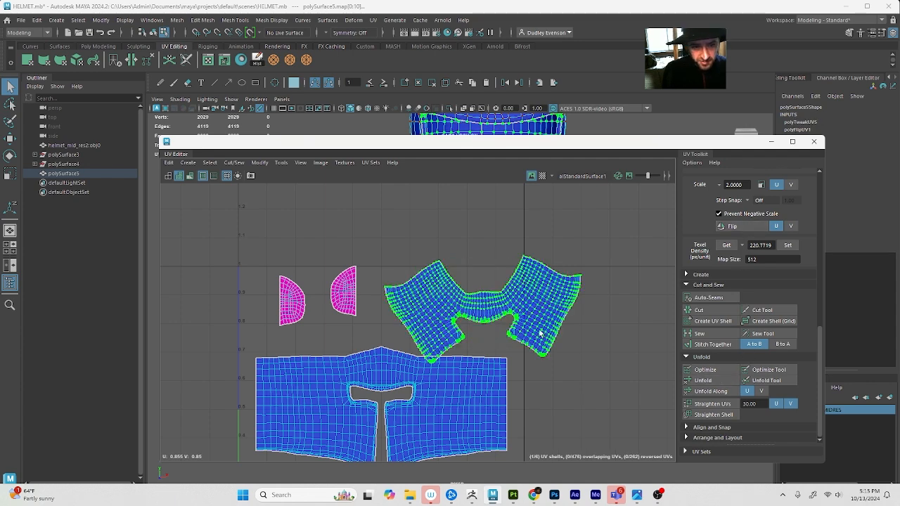
{"action": "key", "text": "ctrl+z"}
{"action": "left_click", "coordinate": [718, 394]}
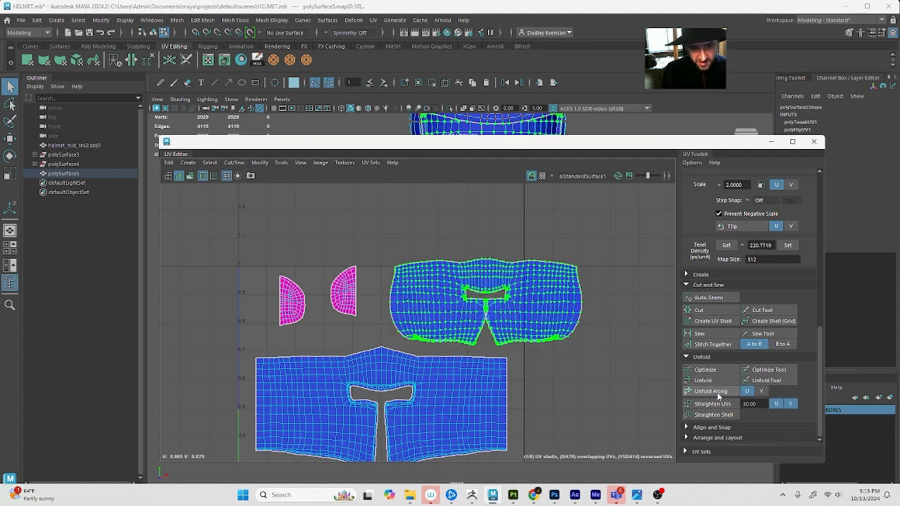
{"action": "right_click_drag", "start_coordinate": [489, 331], "coordinate": [538, 330], "text": "alt"}
{"action": "key", "text": "ctrl+z"}
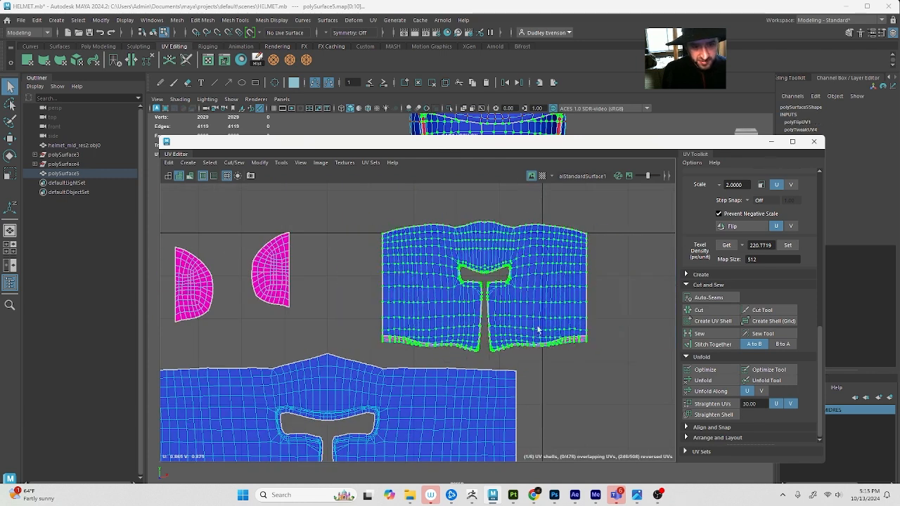
Try again to unfold all UVs of the inner shell and undo the unfolding
{"action": "left_click", "coordinate": [711, 390]}
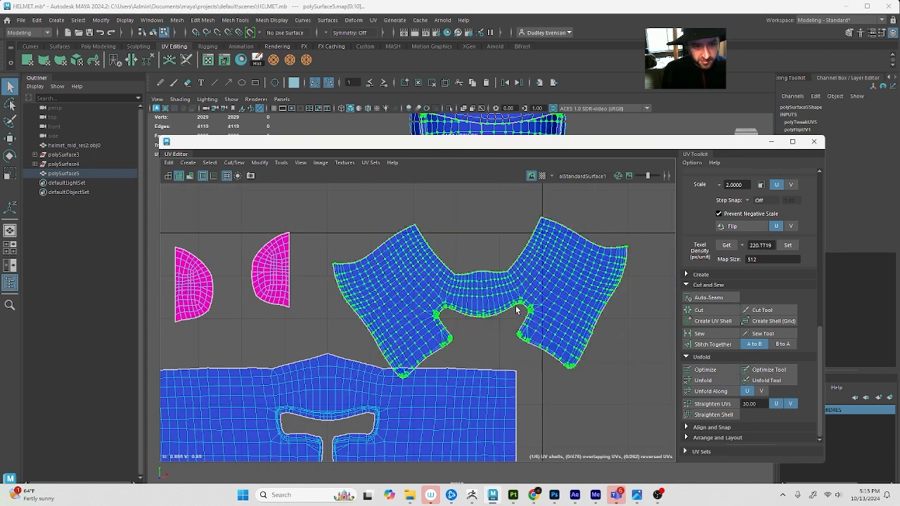
{"action": "scroll", "coordinate": [517, 310], "scroll_direction": "down", "scroll_amount": 2}
{"action": "left_click_drag", "start_coordinate": [492, 300], "coordinate": [494, 263]}
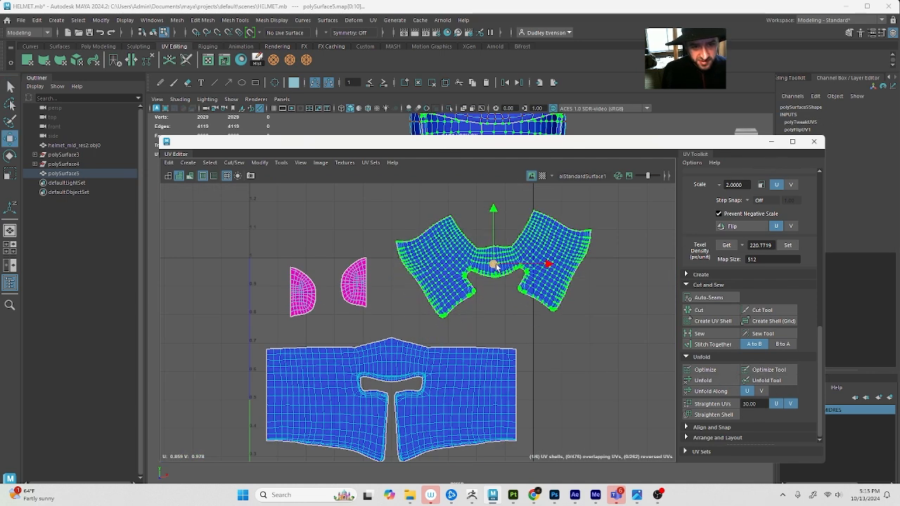
{"action": "key", "text": "ctrl+z"}
{"action": "key", "text": "ctrl+z"}
{"action": "scroll", "coordinate": [495, 301], "scroll_direction": "up", "scroll_amount": 2}
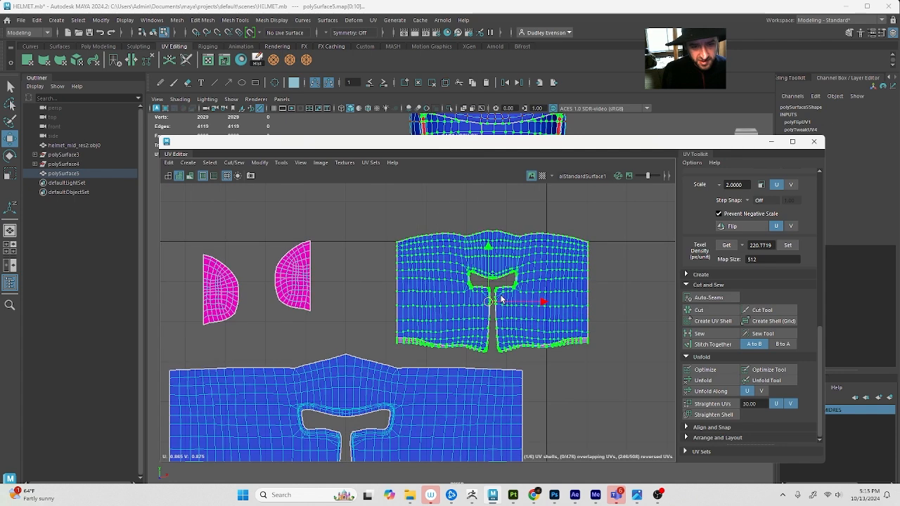
{"action": "left_click", "coordinate": [716, 385]}
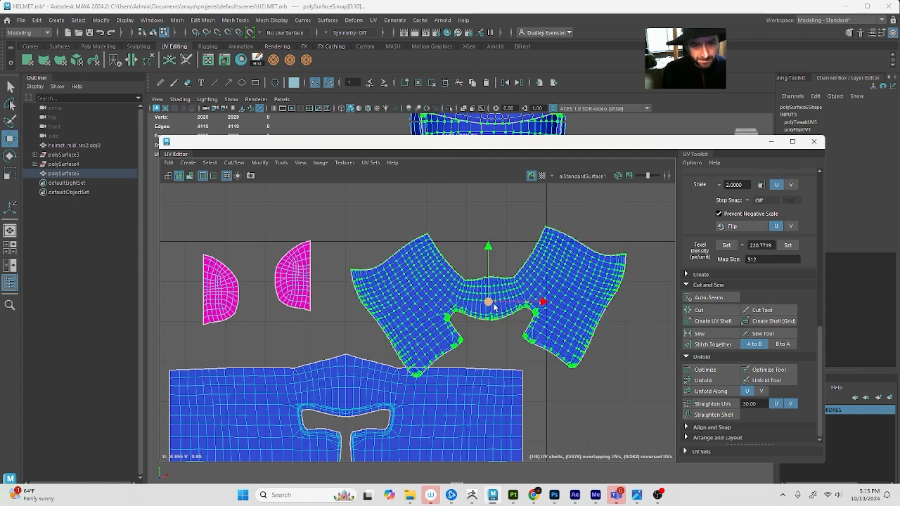
{"action": "key", "text": "ctrl+z"}
{"action": "key", "text": "ctrl+z"}
{"action": "key", "text": "ctrl+z"}
{"action": "key", "text": "ctrl+z"}
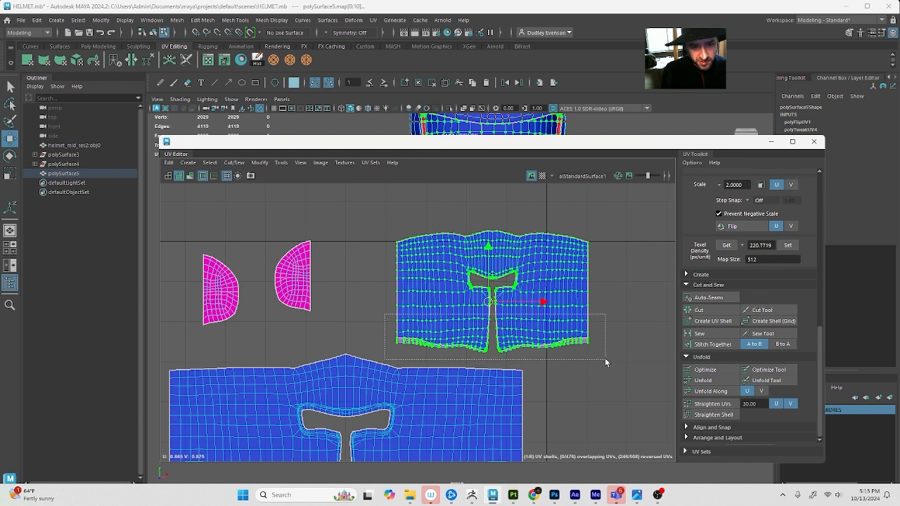
Try to unfold only the band of UVs along the inner shell's lower border and undo it
{"action": "left_click_drag", "start_coordinate": [605, 360], "coordinate": [609, 356]}
{"action": "left_click", "coordinate": [723, 381]}
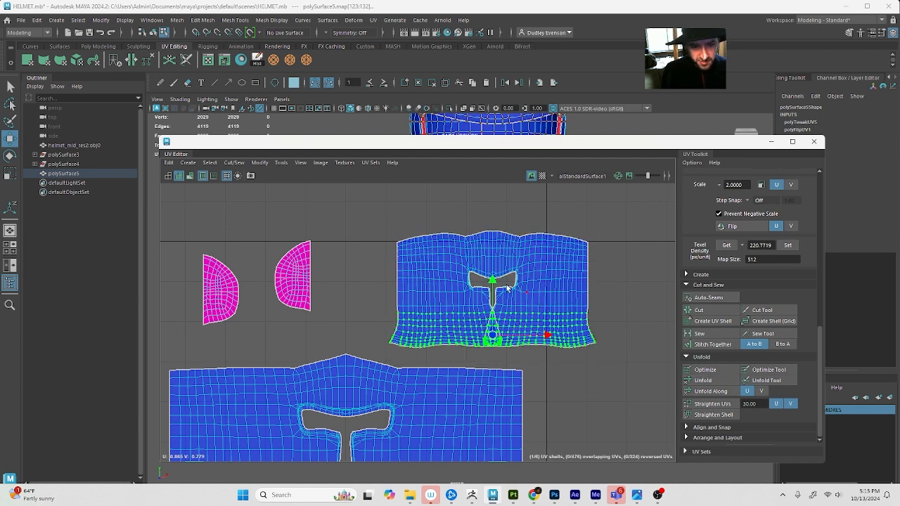
{"action": "key", "text": "ctrl+z"}
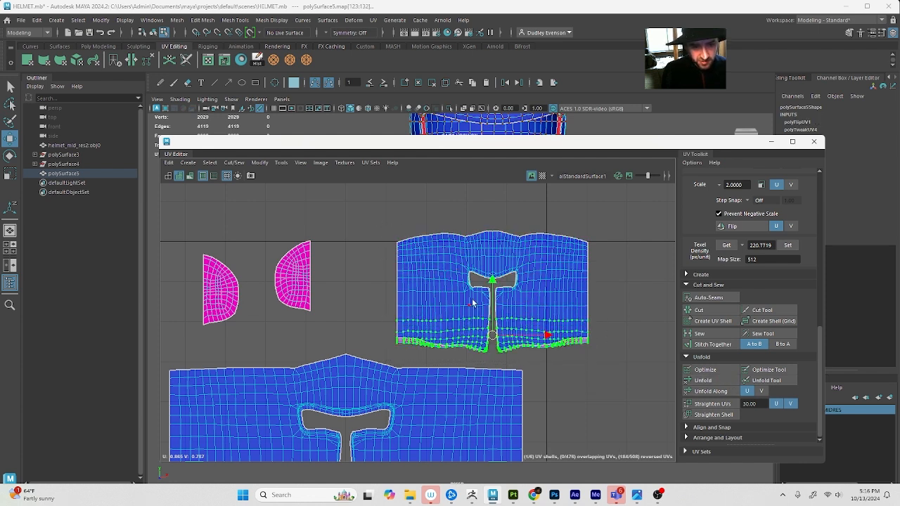
Select the UVs of the inner shell's left half, beside the front gap, and unfold them
{"action": "left_click_drag", "start_coordinate": [441, 270], "coordinate": [489, 359]}
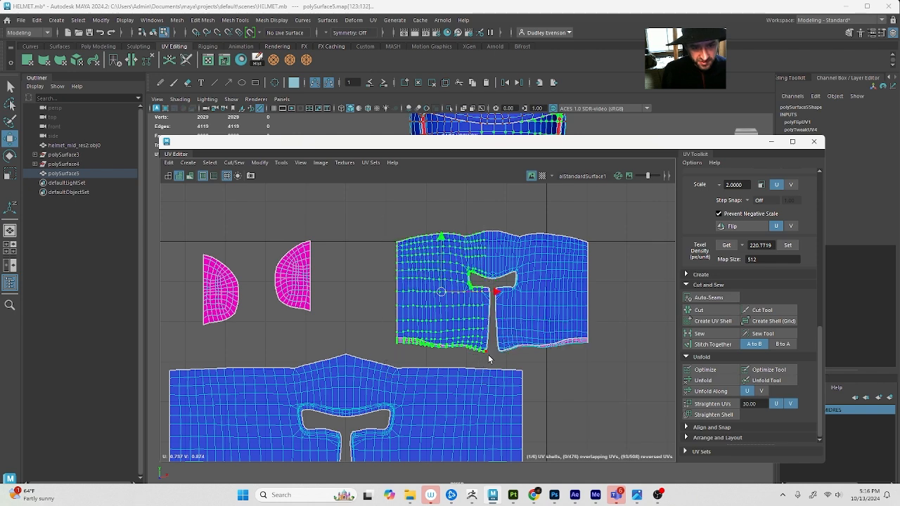
{"action": "left_click", "coordinate": [708, 382]}
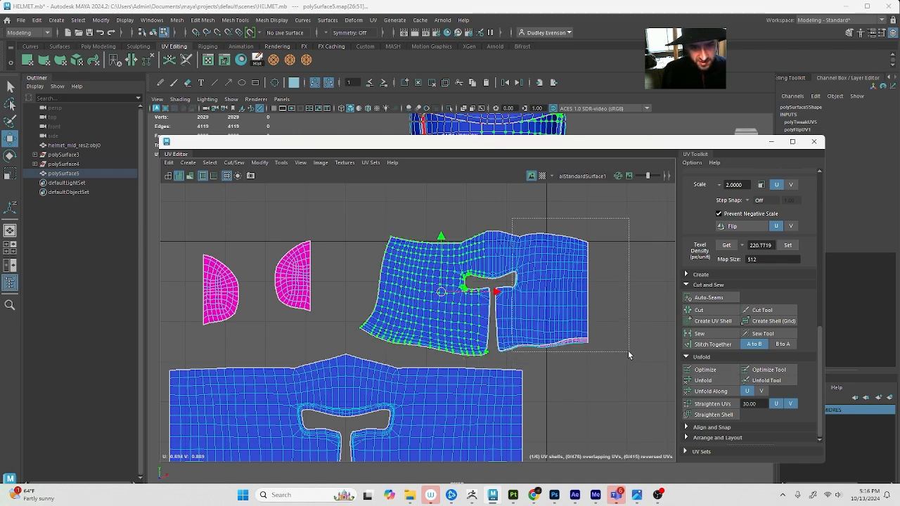
Unfold the UVs of the inner shell's right half, followed by the UVs around its front gap
{"action": "left_click_drag", "start_coordinate": [628, 352], "coordinate": [630, 353]}
{"action": "left_click_drag", "start_coordinate": [483, 217], "coordinate": [492, 221]}
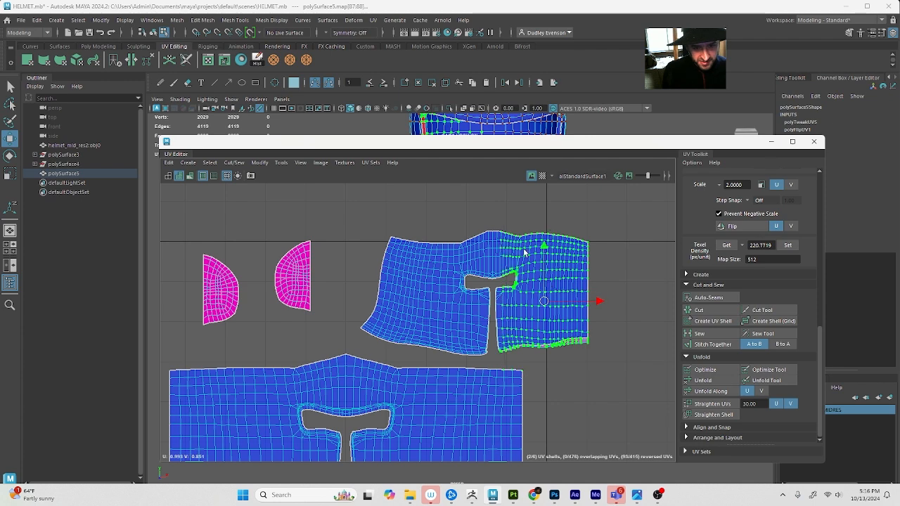
{"action": "left_click", "coordinate": [720, 380]}
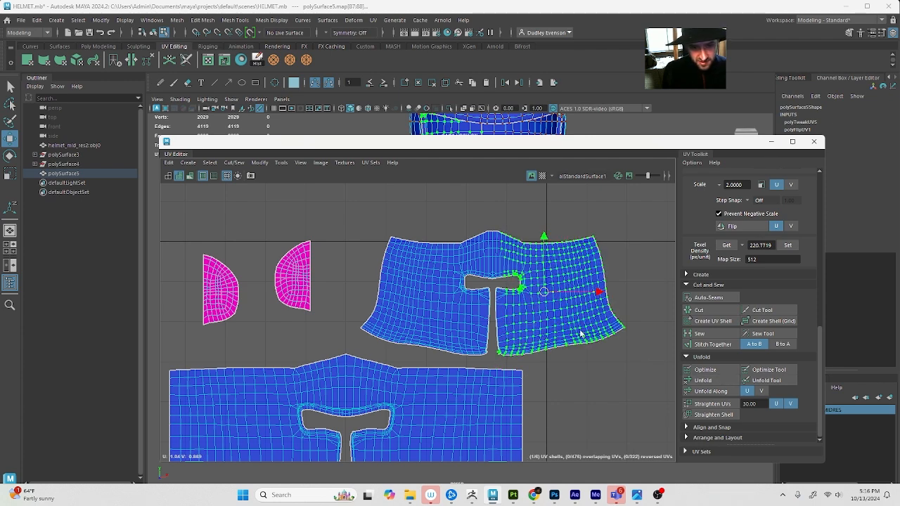
{"action": "scroll", "coordinate": [454, 323], "scroll_direction": "up", "scroll_amount": 3}
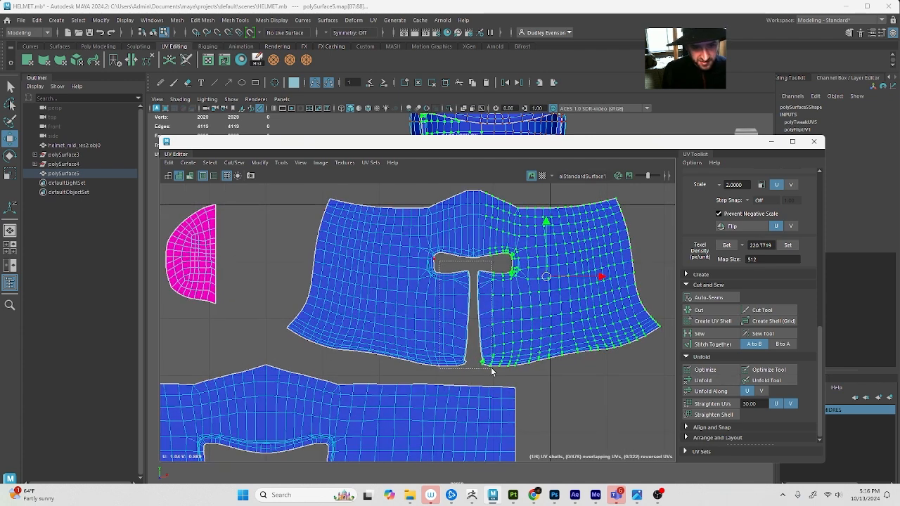
{"action": "left_click_drag", "start_coordinate": [491, 372], "coordinate": [491, 370]}
{"action": "left_click", "coordinate": [730, 383]}
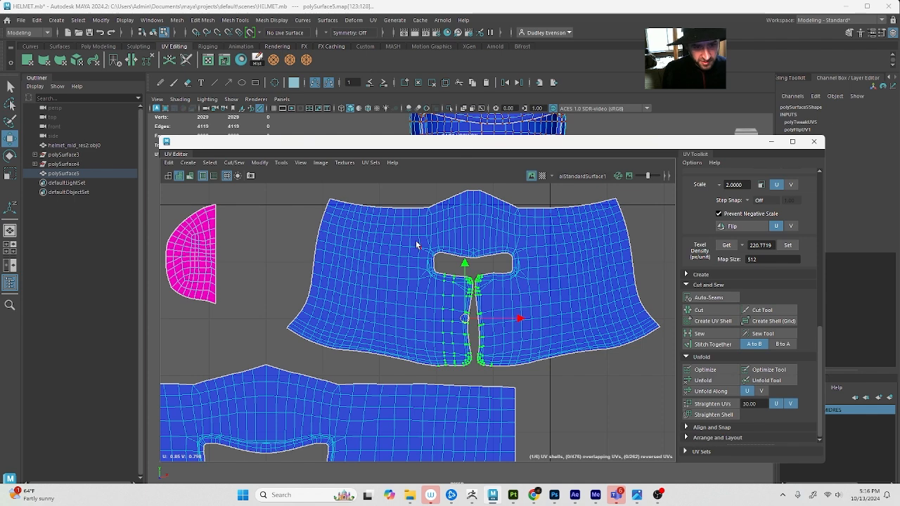
Unfold the UVs around the inner shell's eye opening, followed by those across its whole upper half
{"action": "left_click_drag", "start_coordinate": [565, 282], "coordinate": [566, 284]}
{"action": "left_click", "coordinate": [703, 381]}
{"action": "scroll", "coordinate": [394, 205], "scroll_direction": "down", "scroll_amount": 4}
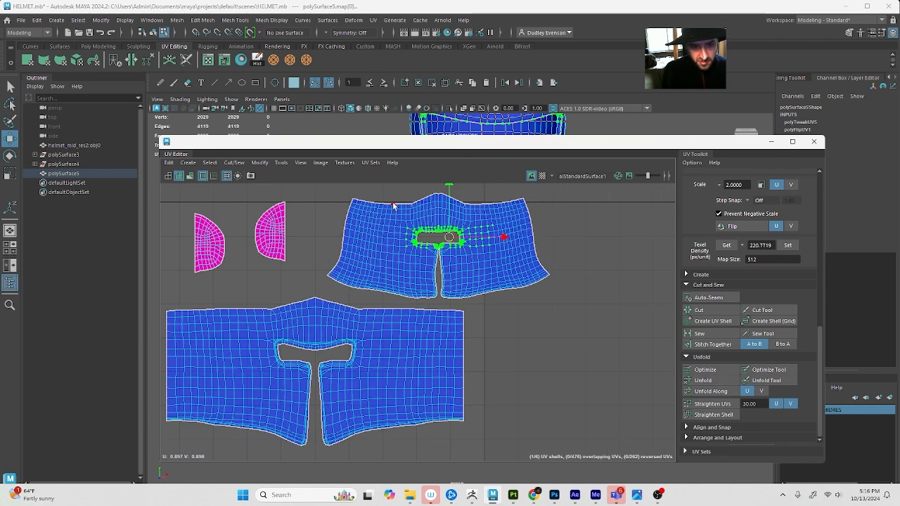
{"action": "left_click_drag", "start_coordinate": [518, 251], "coordinate": [520, 251]}
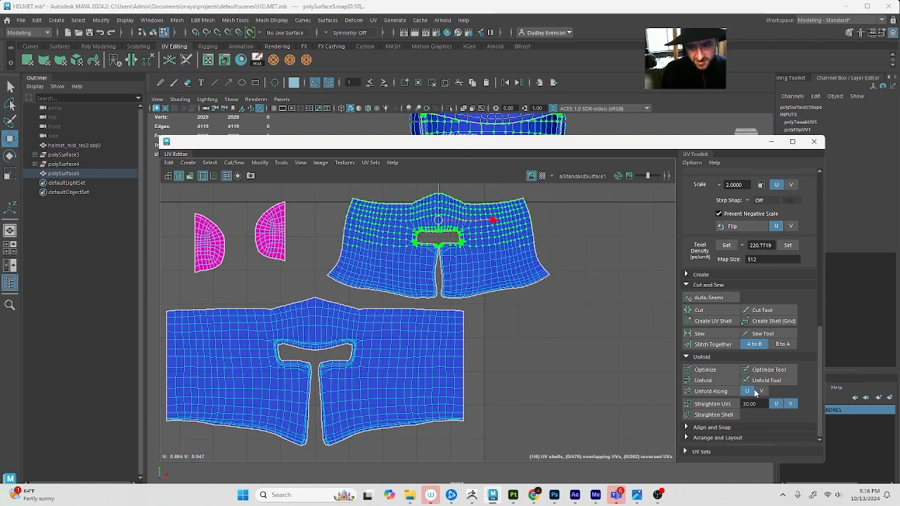
{"action": "left_click", "coordinate": [725, 379]}
{"action": "scroll", "coordinate": [474, 258], "scroll_direction": "up", "scroll_amount": 4}
{"action": "scroll", "coordinate": [517, 289], "scroll_direction": "down", "scroll_amount": 1}
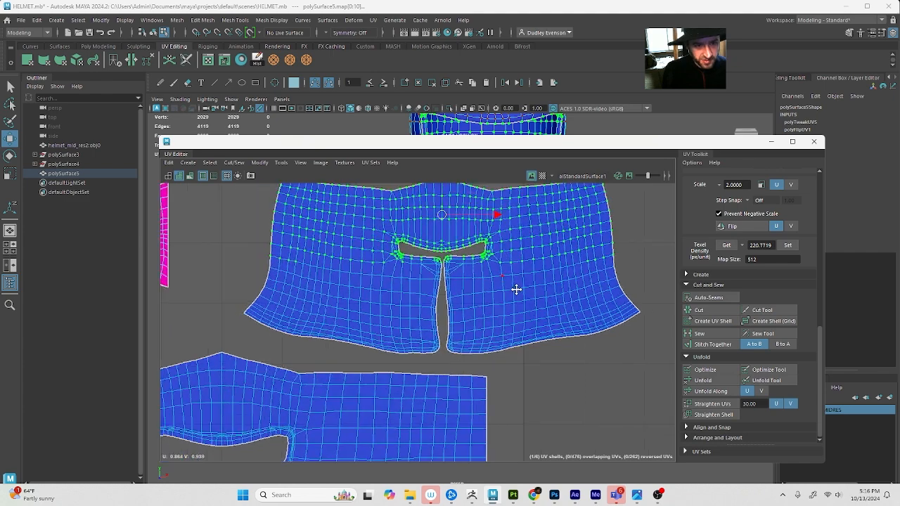
{"action": "scroll", "coordinate": [374, 234], "scroll_direction": "down", "scroll_amount": 4}
Change to UV shell selection, scale the inner shell down slightly and move it inside the UV tile above the outer shell
{"action": "key", "text": "F8"}
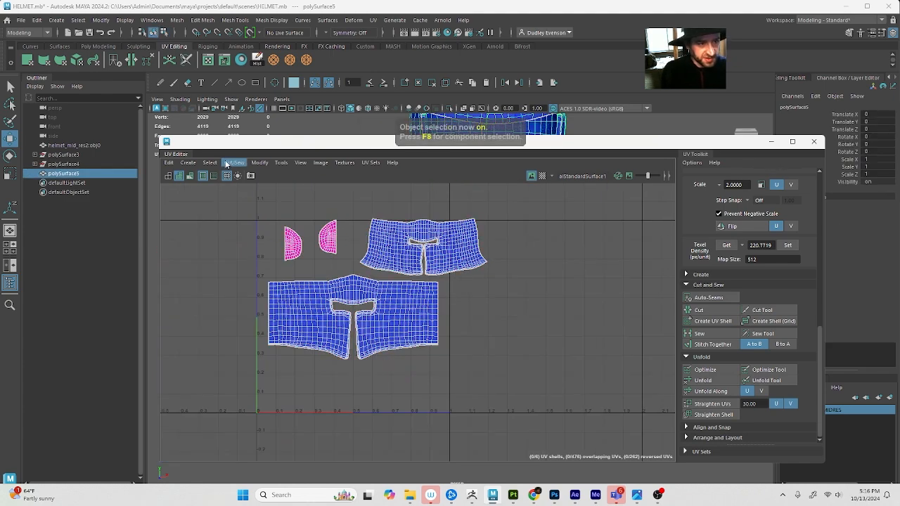
{"action": "left_click", "coordinate": [210, 162]}
{"action": "mouse_move", "coordinate": [250, 210]}
{"action": "left_click", "coordinate": [352, 251]}
{"action": "left_click", "coordinate": [417, 250]}
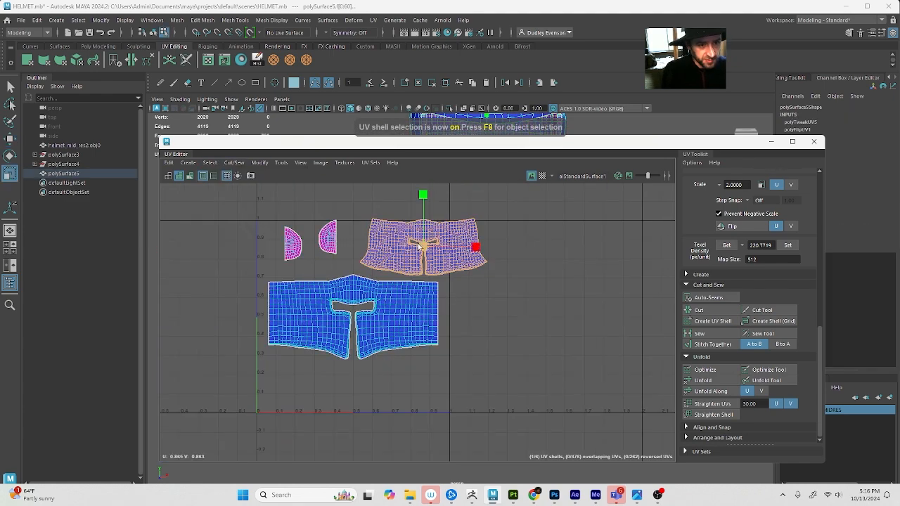
{"action": "left_click_drag", "start_coordinate": [416, 249], "coordinate": [388, 249]}
Separate the stacked half shells of the helmet's top caps, pairing the outer halves and the inner halves above the tile
{"action": "left_click", "coordinate": [337, 241]}
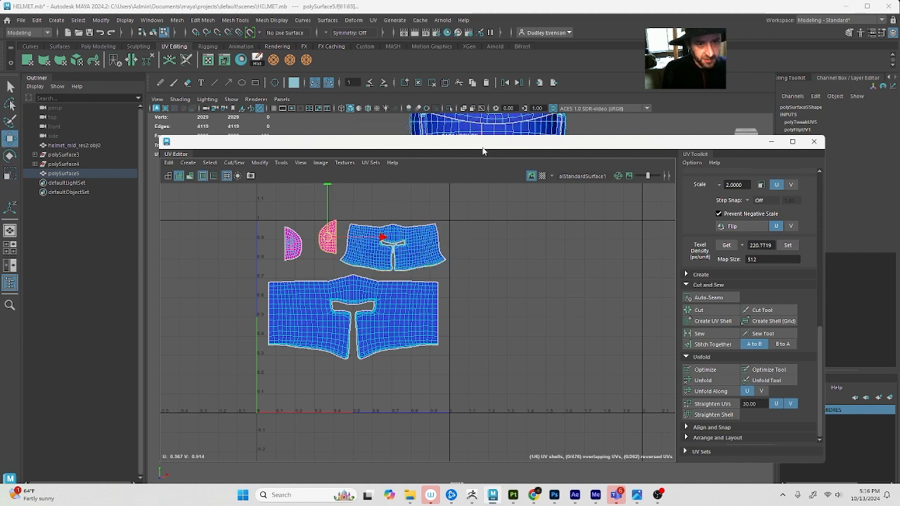
{"action": "left_click_drag", "start_coordinate": [482, 150], "coordinate": [479, 270]}
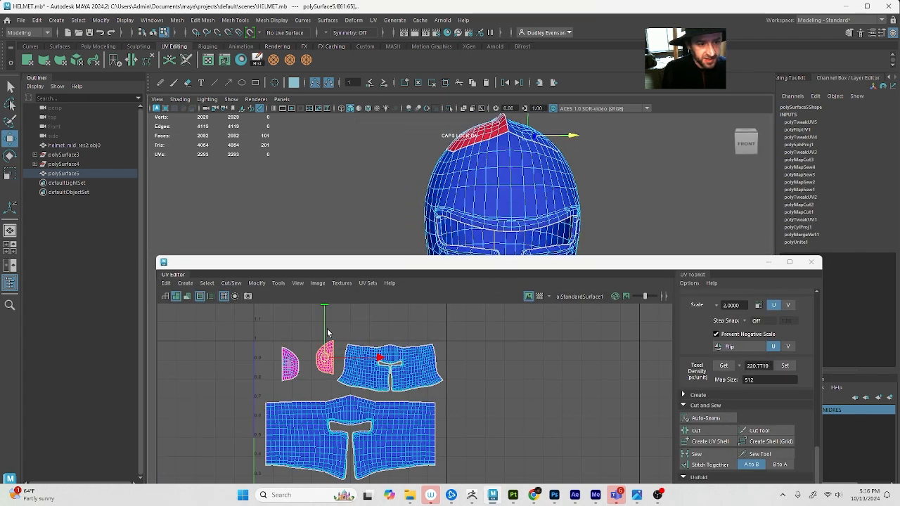
{"action": "left_click_drag", "start_coordinate": [314, 334], "coordinate": [299, 317]}
{"action": "left_click", "coordinate": [288, 371]}
{"action": "left_click", "coordinate": [331, 353]}
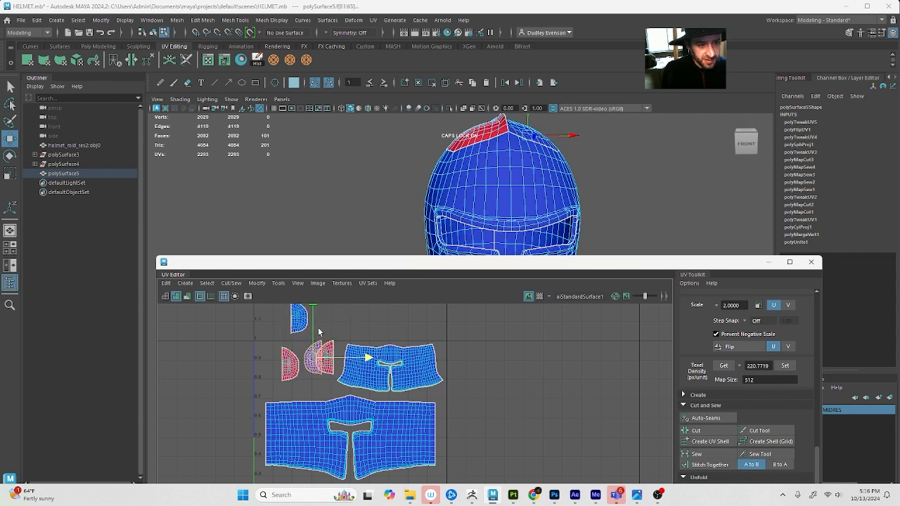
{"action": "left_click_drag", "start_coordinate": [314, 349], "coordinate": [328, 313]}
{"action": "left_click", "coordinate": [325, 368], "text": "shift"}
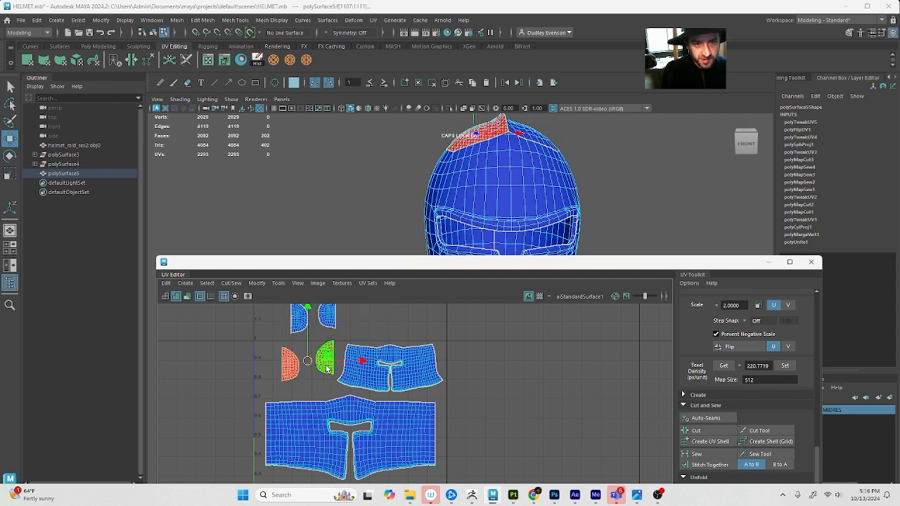
{"action": "left_click", "coordinate": [287, 364], "text": "shift"}
{"action": "left_click_drag", "start_coordinate": [288, 365], "coordinate": [267, 323]}
Reproject both inner top-cap halves as one planar shell, scale it down and place it above the inner shell
{"action": "left_click", "coordinate": [327, 316]}
{"action": "left_click", "coordinate": [297, 323]}
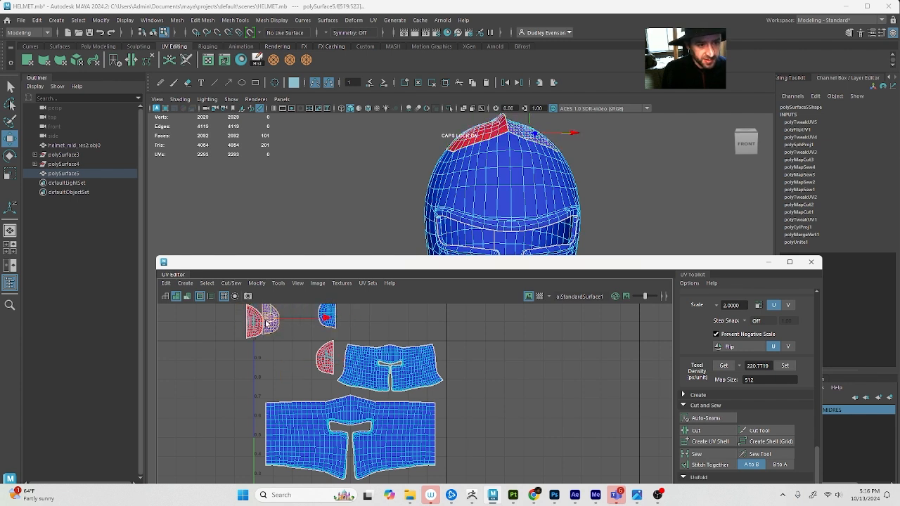
{"action": "left_click", "coordinate": [319, 359], "text": "shift"}
{"action": "left_click", "coordinate": [374, 19]}
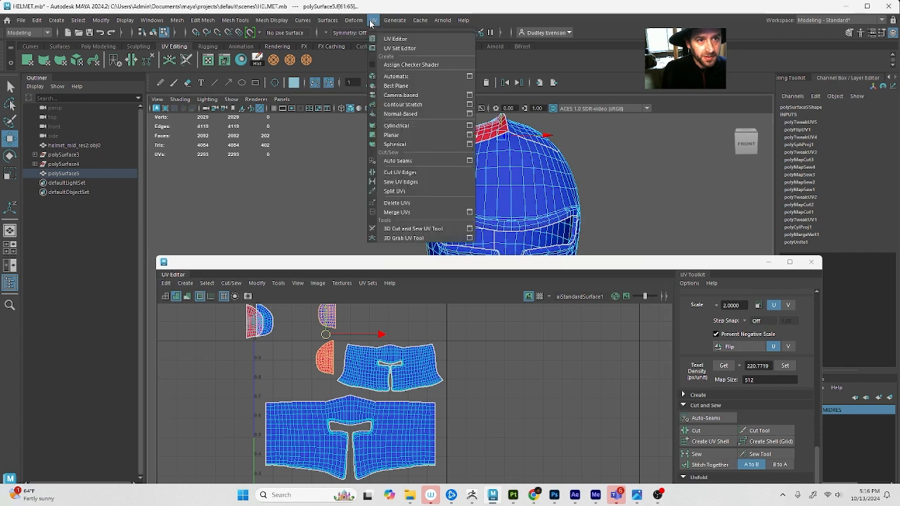
{"action": "left_click", "coordinate": [415, 136]}
{"action": "key", "text": "r"}
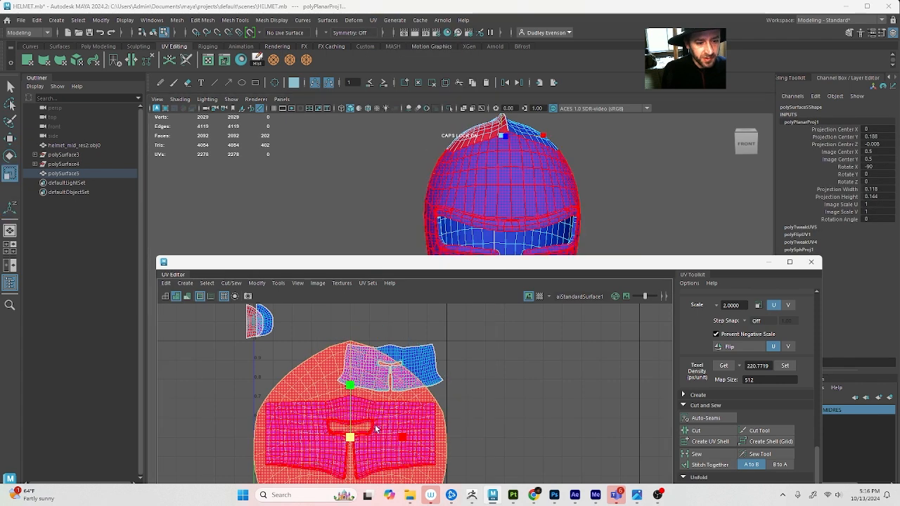
{"action": "left_click_drag", "start_coordinate": [350, 437], "coordinate": [331, 337]}
{"action": "key", "text": "w"}
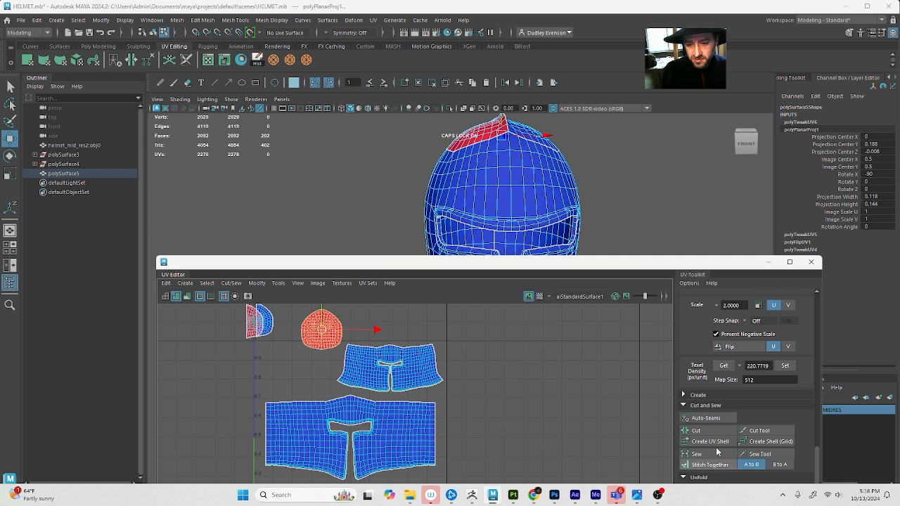
Unfold the inner top-cap shell
{"action": "left_click_drag", "start_coordinate": [685, 252], "coordinate": [668, 189]}
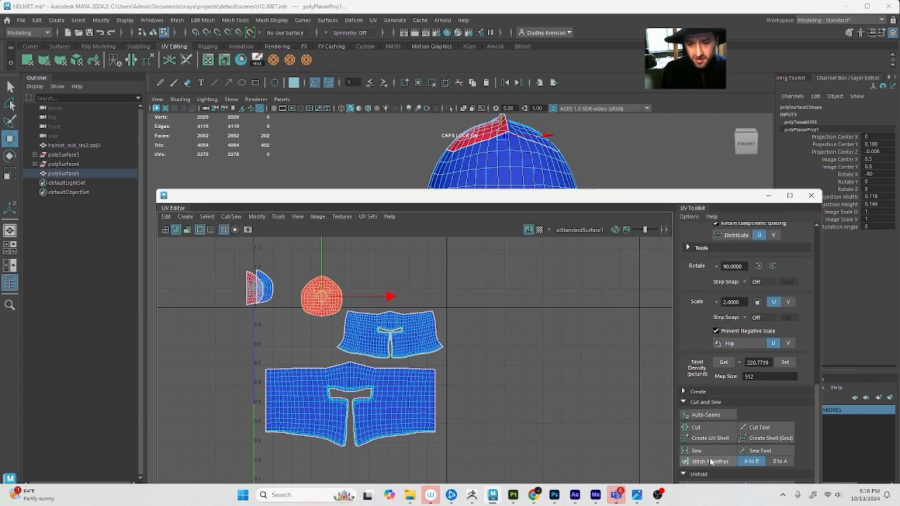
{"action": "scroll", "coordinate": [706, 480], "scroll_direction": "up", "scroll_amount": 2}
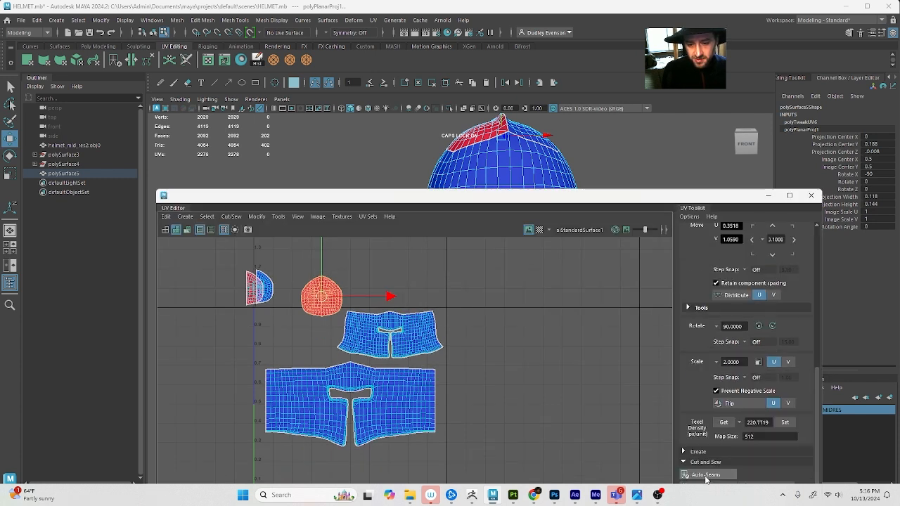
{"action": "left_click_drag", "start_coordinate": [664, 190], "coordinate": [719, 80]}
{"action": "left_click", "coordinate": [715, 417]}
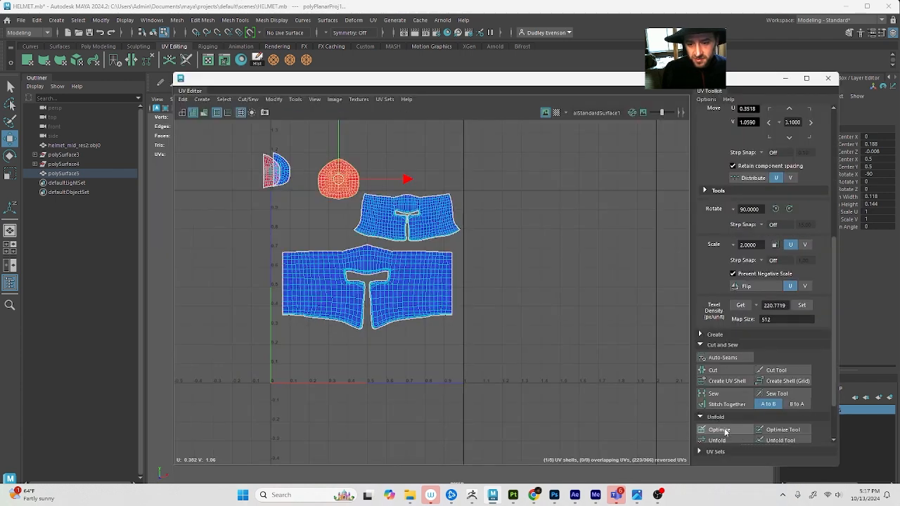
{"action": "left_click", "coordinate": [717, 440]}
Select both outer top-cap halves, reproject them as one planar shell and optimize its UVs
{"action": "left_click", "coordinate": [283, 161]}
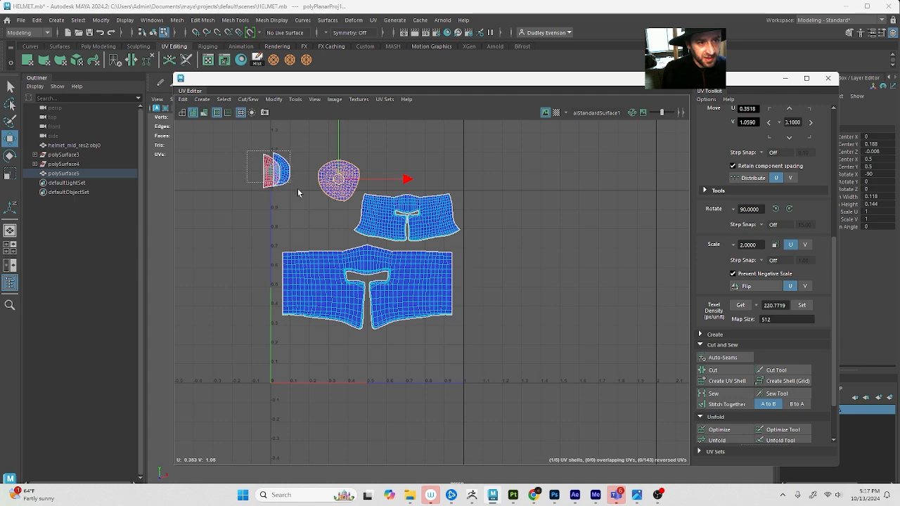
{"action": "left_click", "coordinate": [373, 19]}
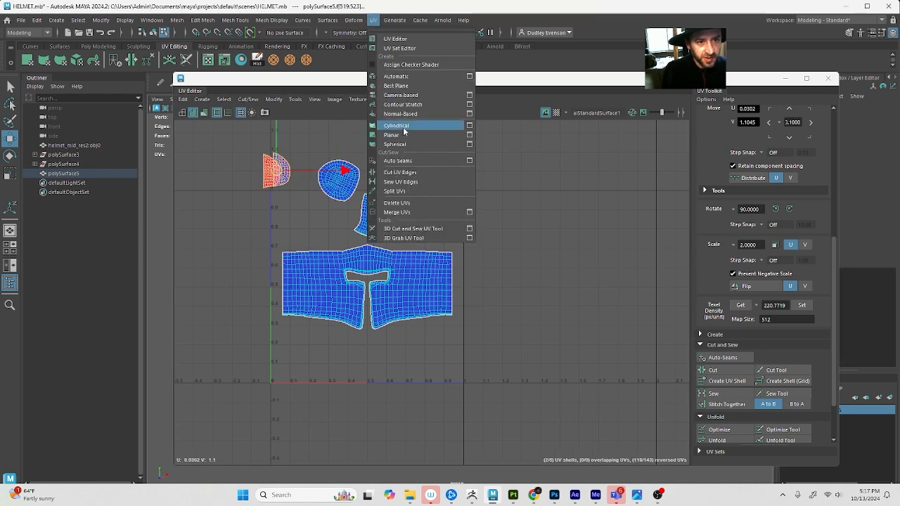
{"action": "left_click", "coordinate": [453, 136]}
{"action": "left_click", "coordinate": [711, 430]}
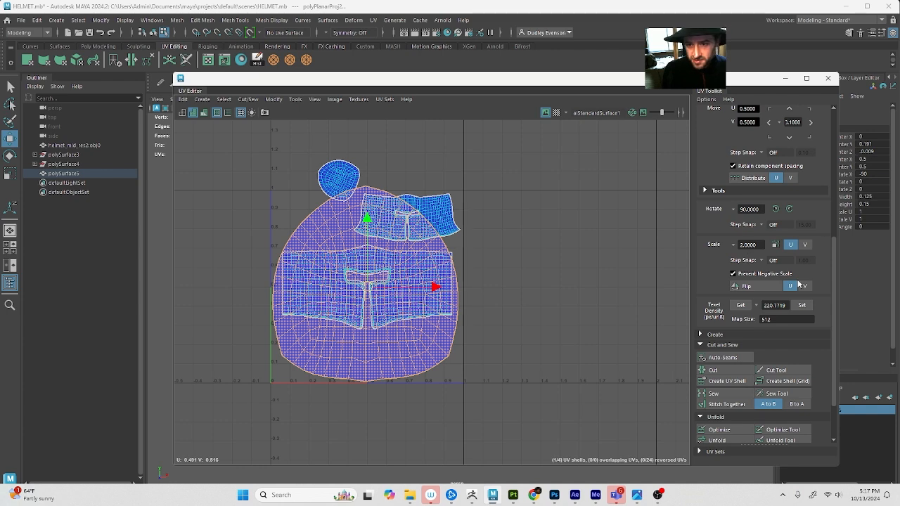
Apply a texel density of 220.7719 at map size 512 to the outer top cap, outer shell and inner shell
{"action": "left_click", "coordinate": [801, 305]}
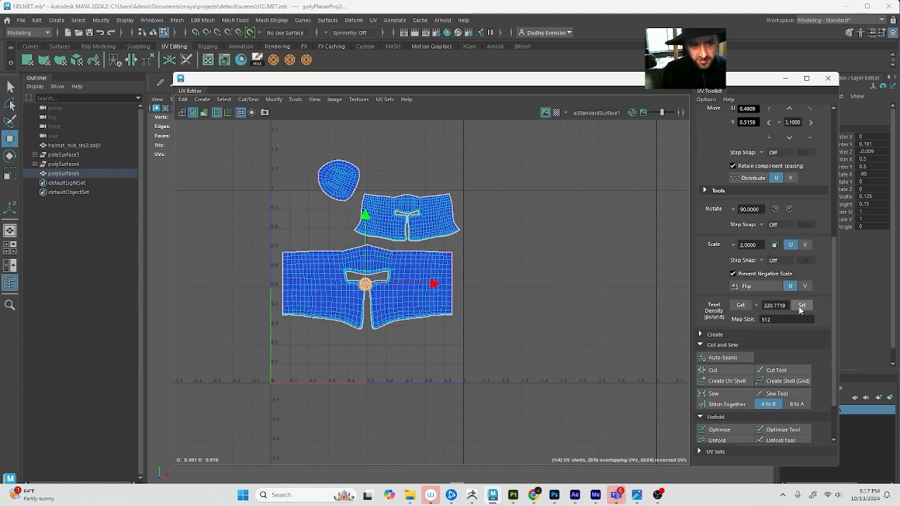
{"action": "left_click", "coordinate": [409, 309]}
{"action": "left_click", "coordinate": [802, 305]}
{"action": "left_click", "coordinate": [407, 224]}
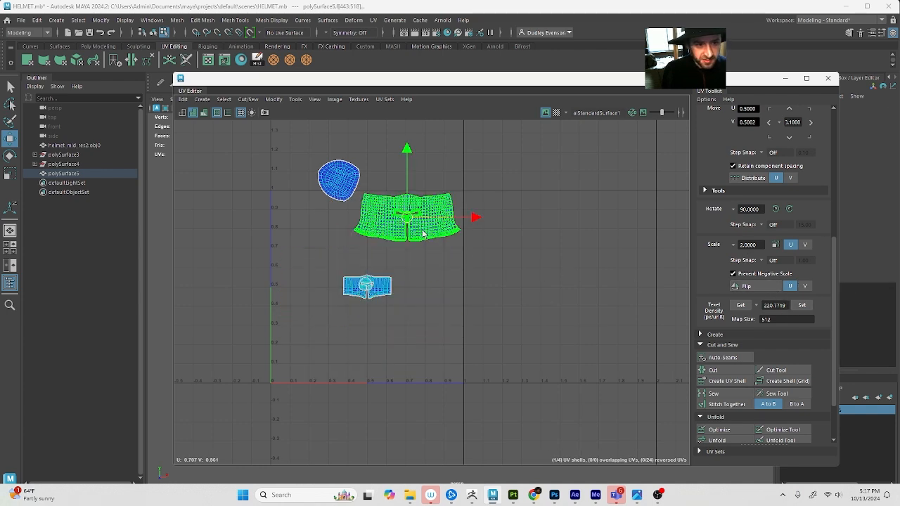
{"action": "left_click", "coordinate": [802, 305]}
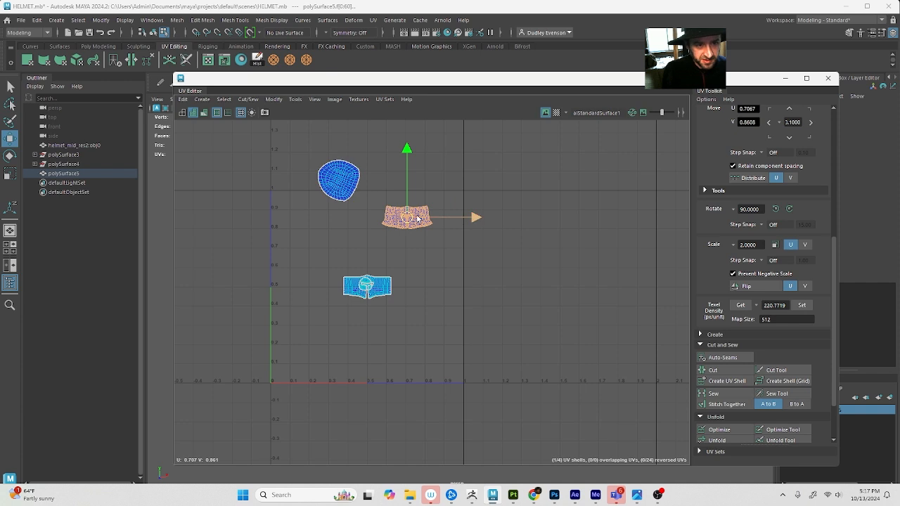
Apply the 220.7719 texel density to the inner top cap and arrange the inner shell, cap and outer shell without overlap
{"action": "left_click_drag", "start_coordinate": [400, 219], "coordinate": [385, 265]}
{"action": "key", "text": "r"}
{"action": "key", "text": "w"}
{"action": "left_click", "coordinate": [338, 180]}
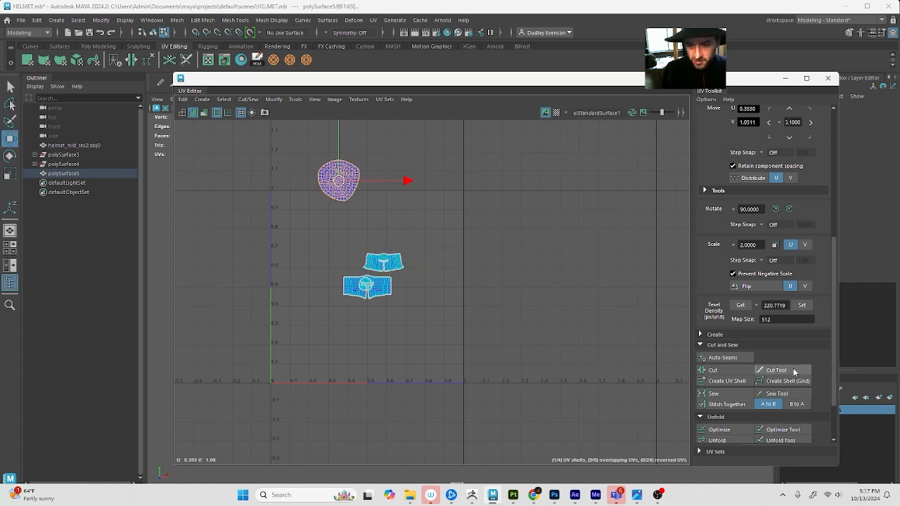
{"action": "left_click", "coordinate": [805, 304]}
{"action": "scroll", "coordinate": [346, 269], "scroll_direction": "up", "scroll_amount": 2}
{"action": "left_click_drag", "start_coordinate": [331, 145], "coordinate": [342, 264]}
{"action": "left_click", "coordinate": [389, 308]}
{"action": "left_click_drag", "start_coordinate": [389, 308], "coordinate": [338, 303]}
Select all four UV shells, scale them up together and reposition them over the upper part of the UV tile
{"action": "left_click_drag", "start_coordinate": [261, 216], "coordinate": [445, 331]}
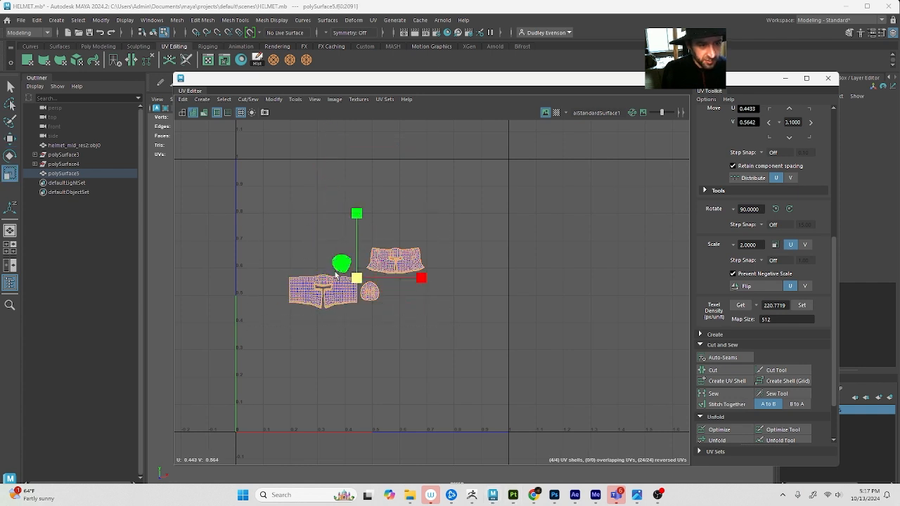
{"action": "left_click_drag", "start_coordinate": [356, 279], "coordinate": [362, 234]}
{"action": "key", "text": "w"}
{"action": "key", "text": "r"}
{"action": "left_click_drag", "start_coordinate": [363, 234], "coordinate": [428, 227]}
{"action": "key", "text": "w"}
{"action": "key", "text": "w"}
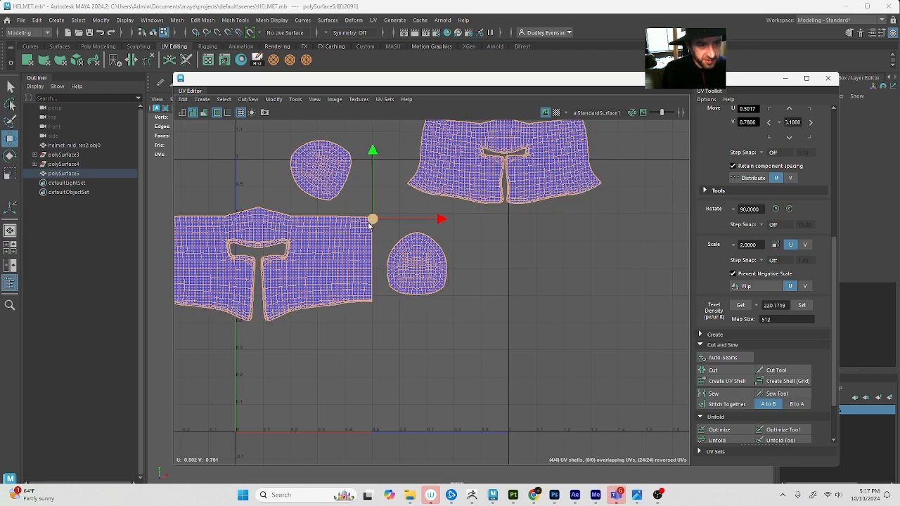
{"action": "left_click_drag", "start_coordinate": [371, 219], "coordinate": [443, 174]}
{"action": "key", "text": "r"}
{"action": "key", "text": "w"}
{"action": "middle_click_drag", "start_coordinate": [441, 191], "coordinate": [433, 229], "text": "alt"}
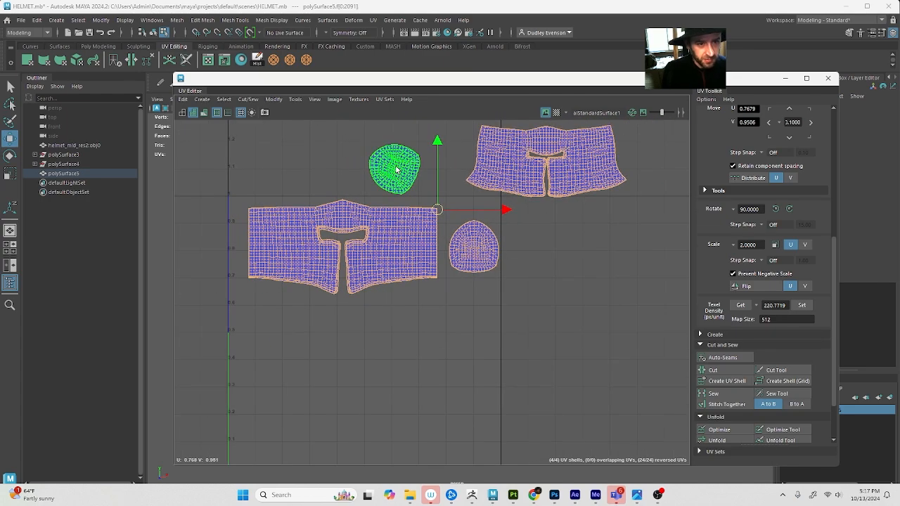
Move the inner top cap below the outer one and place the inner shell beneath the outer shell
{"action": "left_click", "coordinate": [397, 172]}
{"action": "left_click_drag", "start_coordinate": [397, 174], "coordinate": [450, 303]}
{"action": "left_click", "coordinate": [566, 168]}
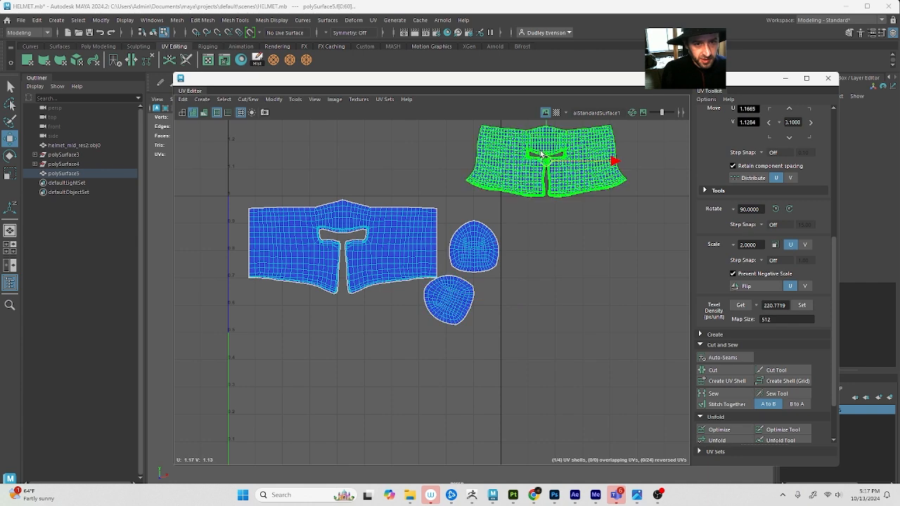
{"action": "left_click_drag", "start_coordinate": [612, 161], "coordinate": [371, 310]}
Place the outer and inner top-cap shells side by side beneath the inner shell, inside the UV tile
{"action": "left_click", "coordinate": [524, 241]}
{"action": "left_click", "coordinate": [479, 251]}
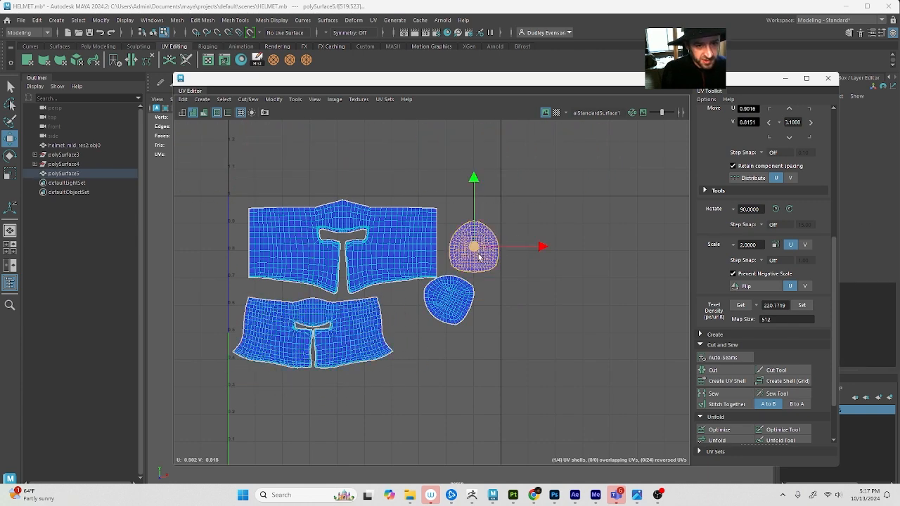
{"action": "left_click_drag", "start_coordinate": [474, 251], "coordinate": [262, 401]}
{"action": "left_click", "coordinate": [457, 301]}
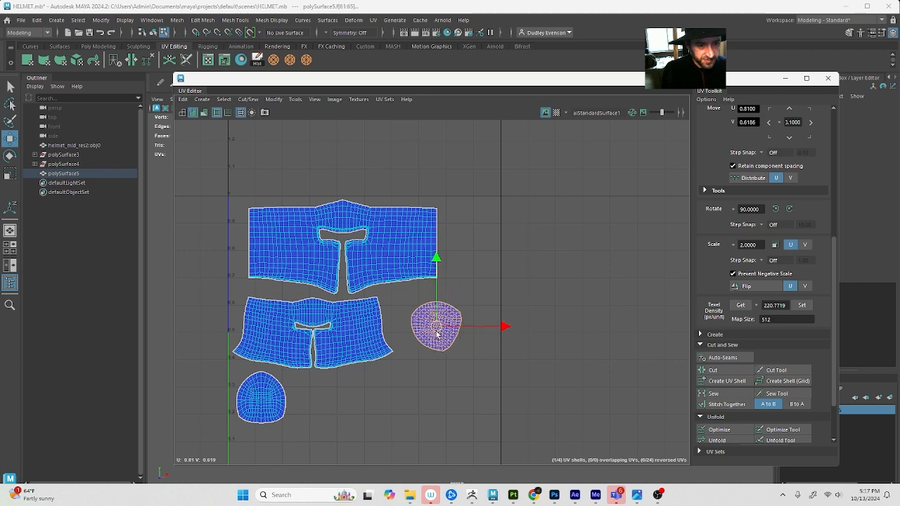
{"action": "left_click_drag", "start_coordinate": [450, 302], "coordinate": [316, 402]}
Activate rotation for the inner top cap, undo the stray selection change and uncover the helmet in the viewport
{"action": "key", "text": "e"}
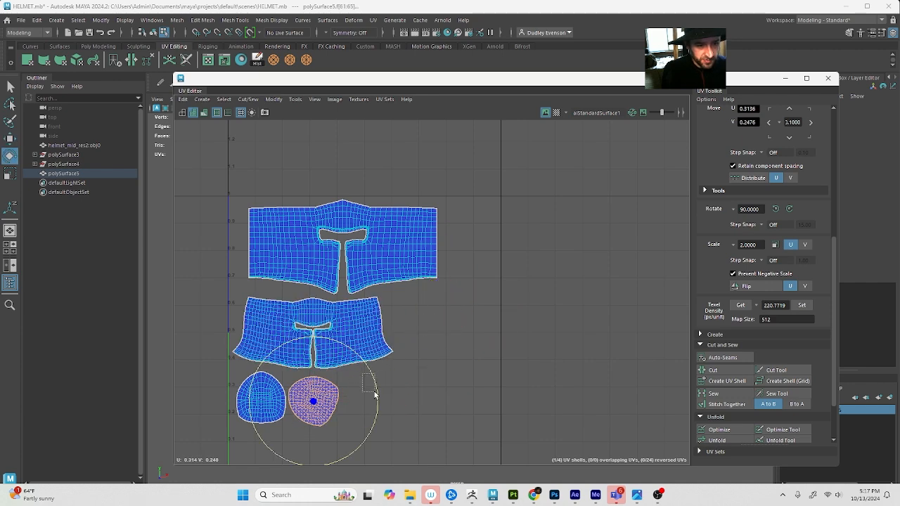
{"action": "left_click_drag", "start_coordinate": [374, 392], "coordinate": [375, 393]}
{"action": "key", "text": "ctrl+z"}
{"action": "left_click_drag", "start_coordinate": [413, 83], "coordinate": [422, 101]}
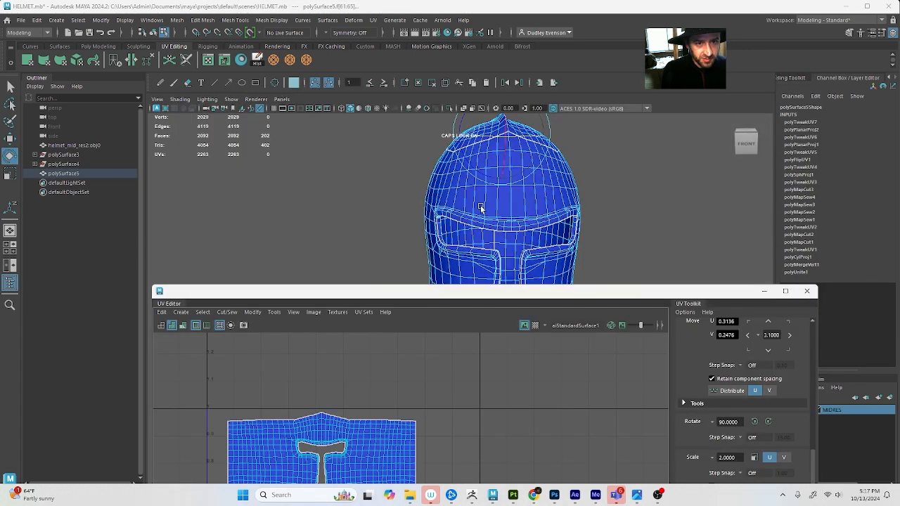
Move the inner top cap's UV shell slightly up and closer to the outer cap beneath the inner shell
{"action": "left_click_drag", "start_coordinate": [481, 208], "coordinate": [493, 189], "text": "alt"}
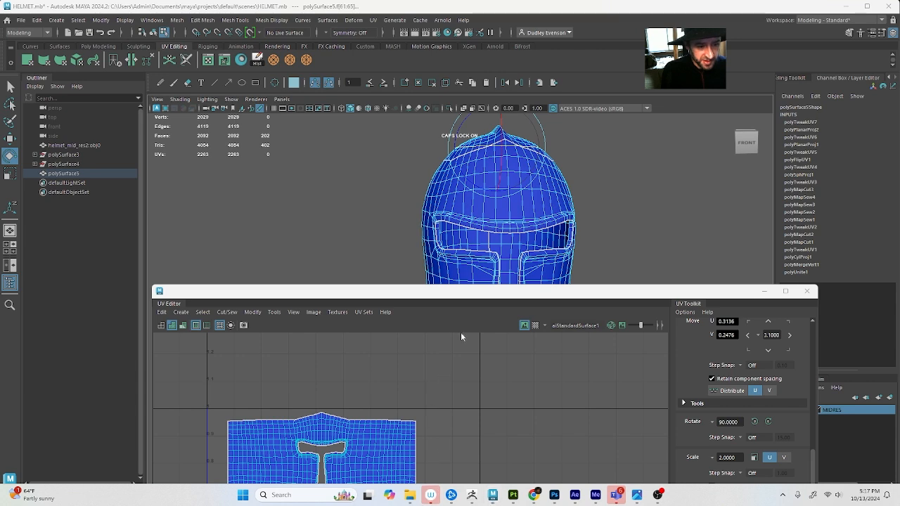
{"action": "middle_click_drag", "start_coordinate": [420, 437], "coordinate": [450, 298], "text": "alt"}
{"action": "key", "text": "r"}
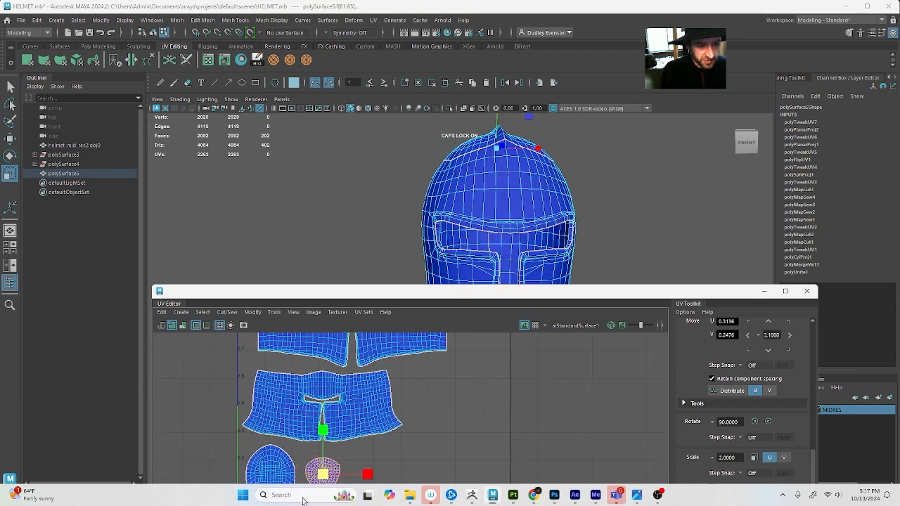
{"action": "key", "text": "e"}
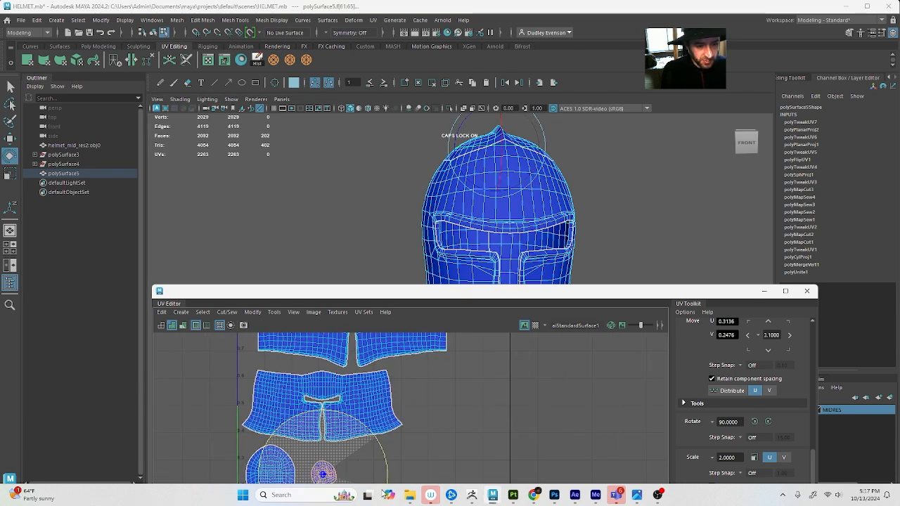
{"action": "key", "text": "w"}
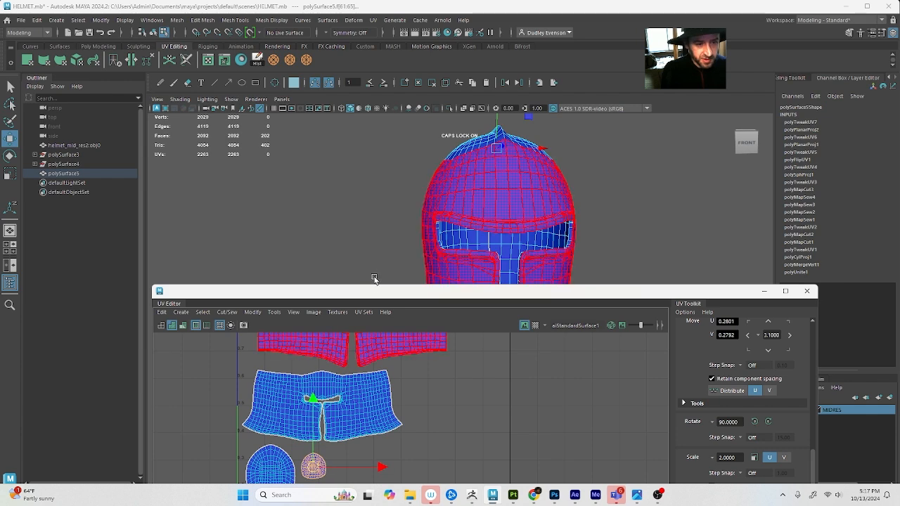
Reposition the UV Editor window to uncover the full UV tile and clear the shell selection
{"action": "left_click_drag", "start_coordinate": [381, 288], "coordinate": [362, 198]}
{"action": "scroll", "coordinate": [321, 321], "scroll_direction": "down", "scroll_amount": 4}
{"action": "middle_click_drag", "start_coordinate": [358, 331], "coordinate": [348, 350], "text": "alt"}
{"action": "left_click", "coordinate": [458, 267]}
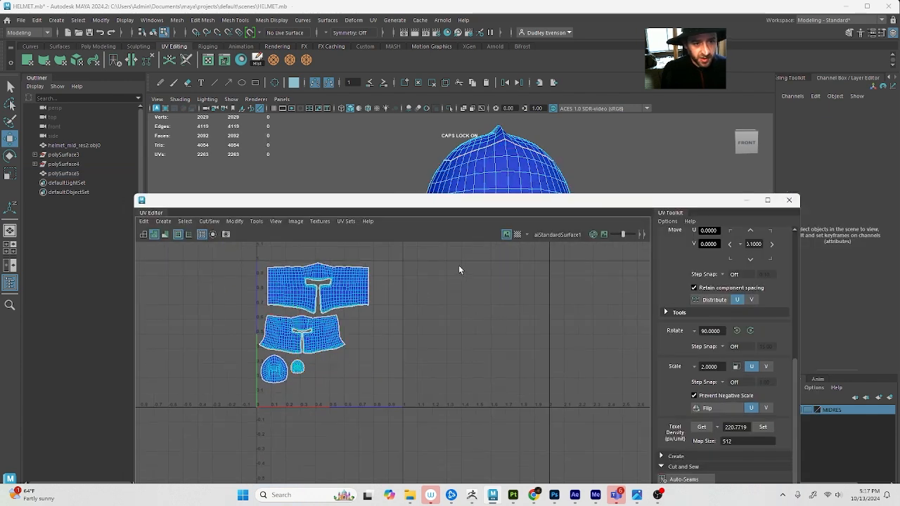
Return to object mode with the helmet deselected, and switch to OBS
{"action": "key", "text": "F8"}
{"action": "left_click", "coordinate": [643, 161]}
{"action": "key", "text": "q"}
{"action": "left_click", "coordinate": [657, 494]}
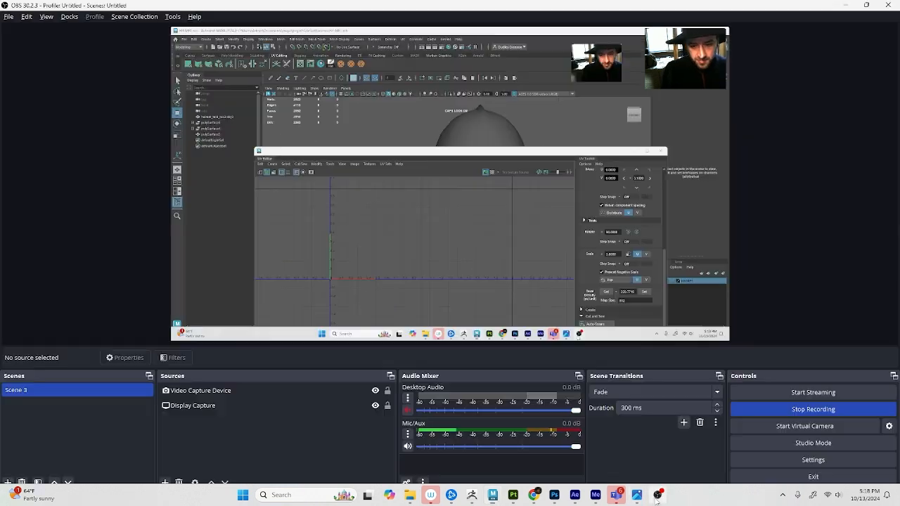